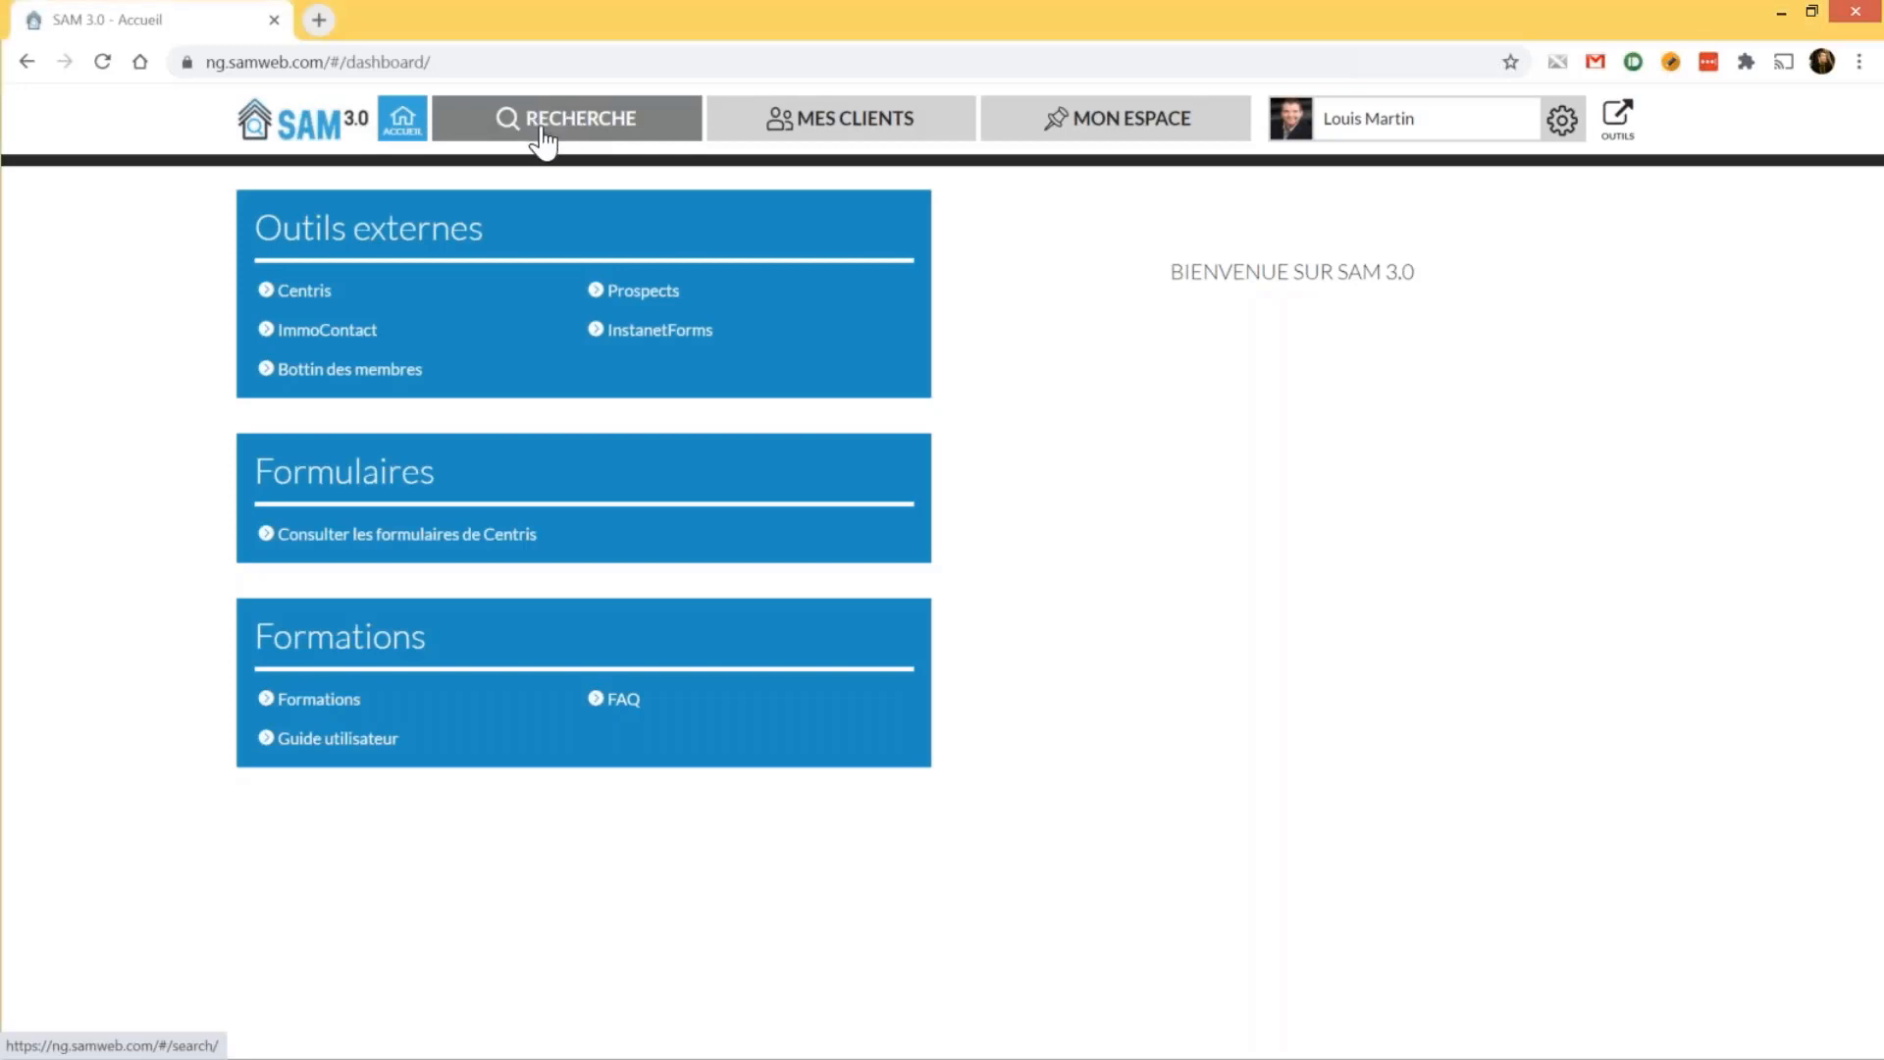
Search for Centris listing number 16591606 and load its results
{"action": "left_click", "coordinate": [543, 142]}
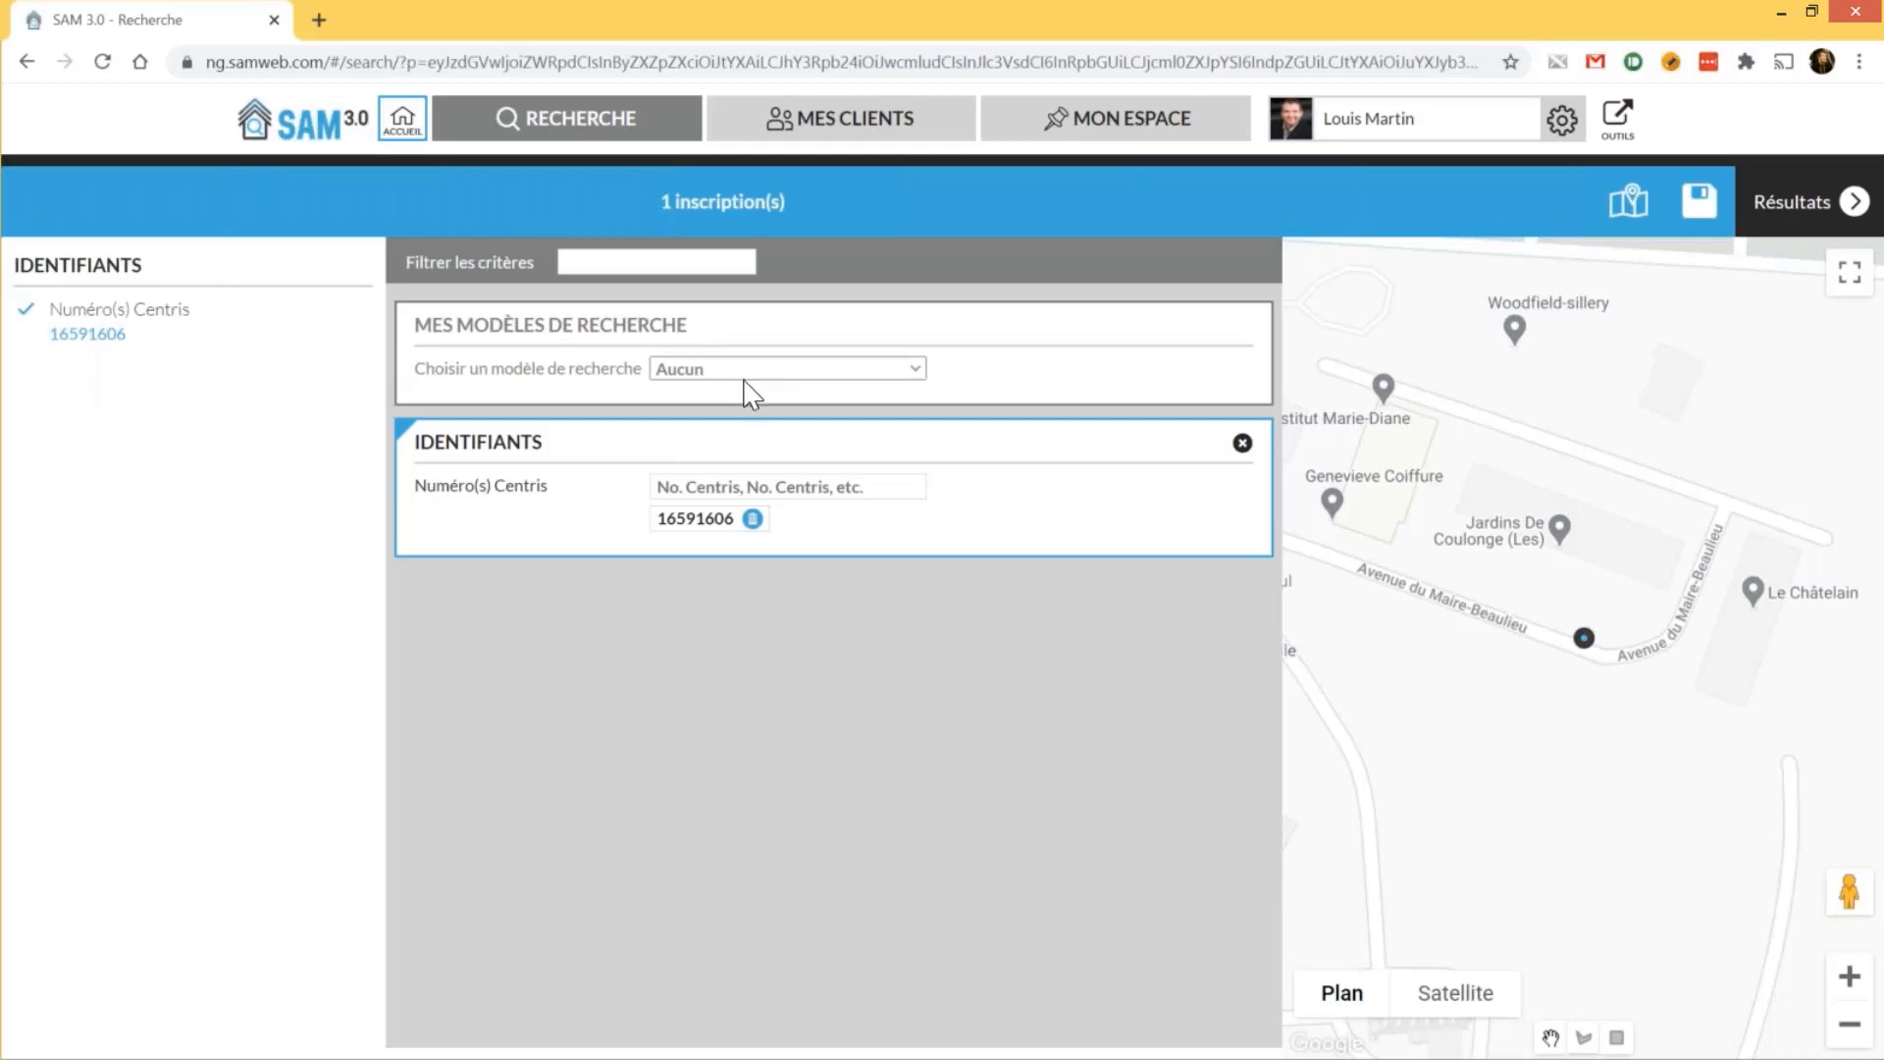
{"action": "left_click", "coordinate": [1804, 206]}
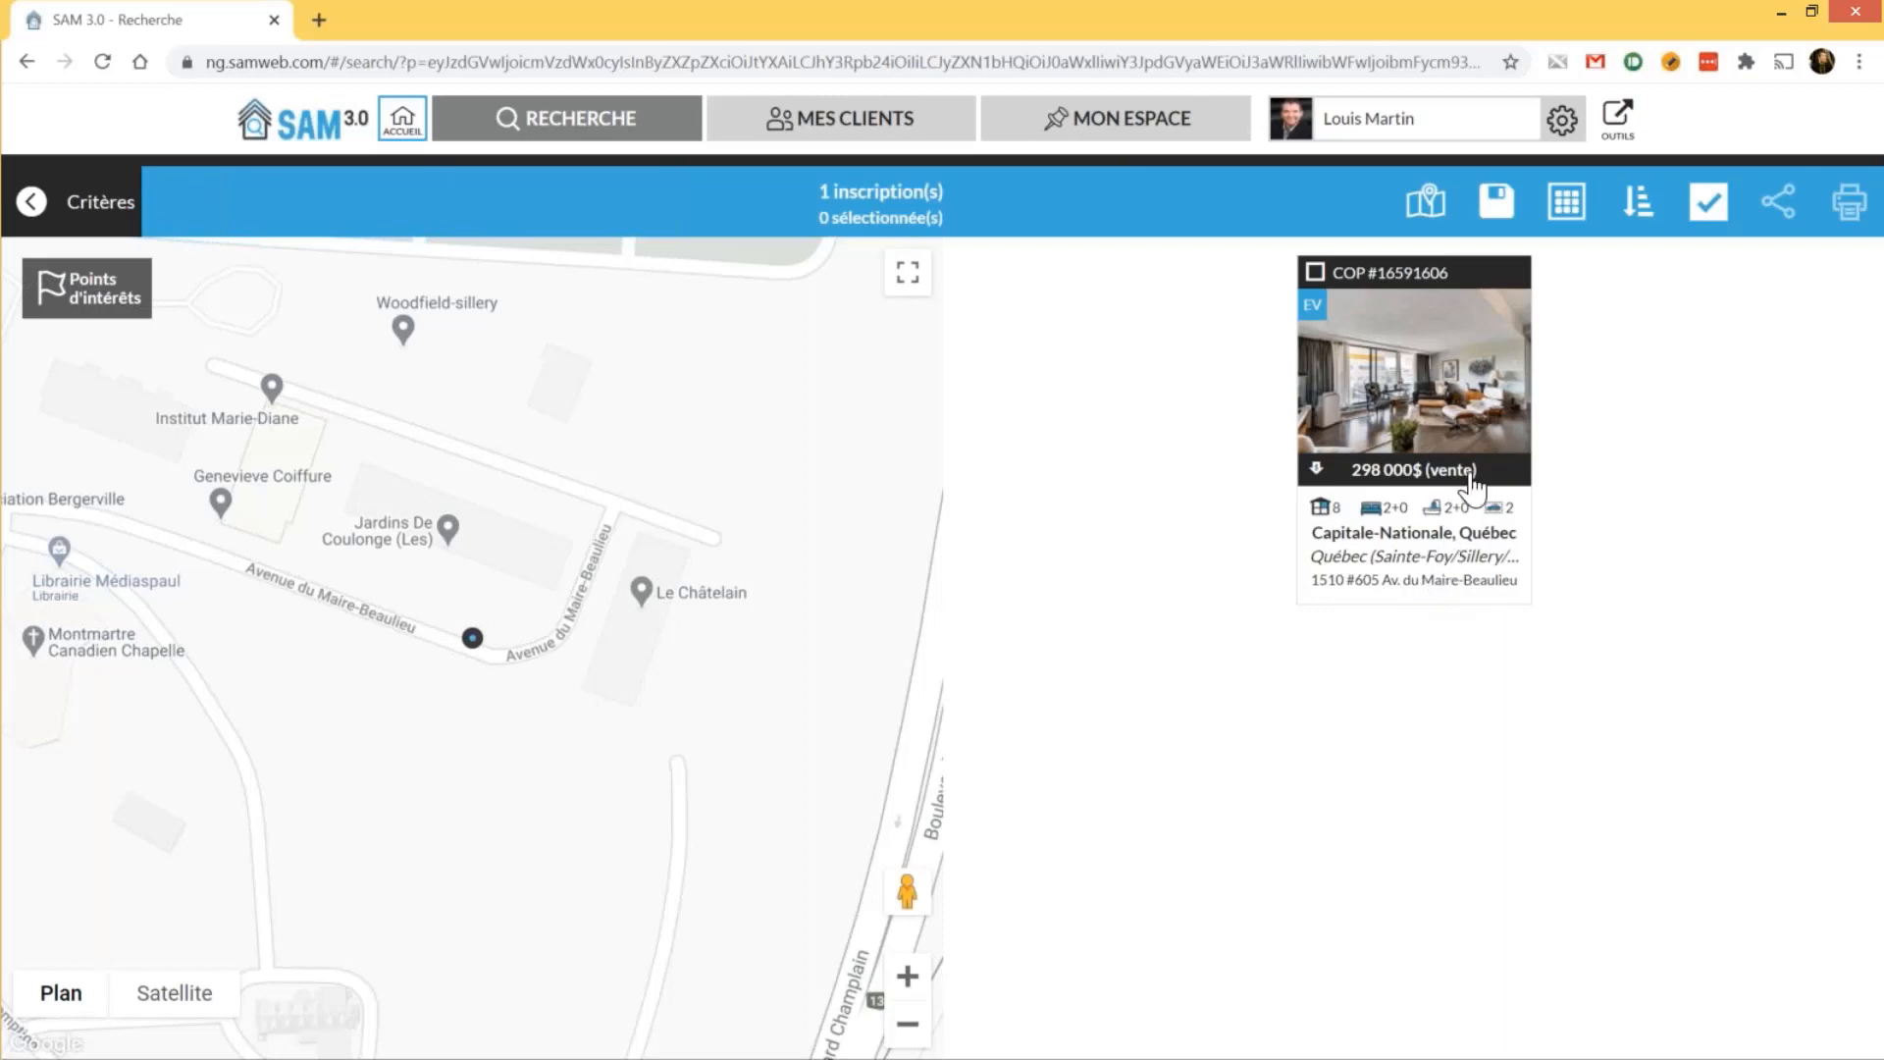
Open the detail sheet of listing COP #16591606 at 298 000$
{"action": "left_click", "coordinate": [1417, 420]}
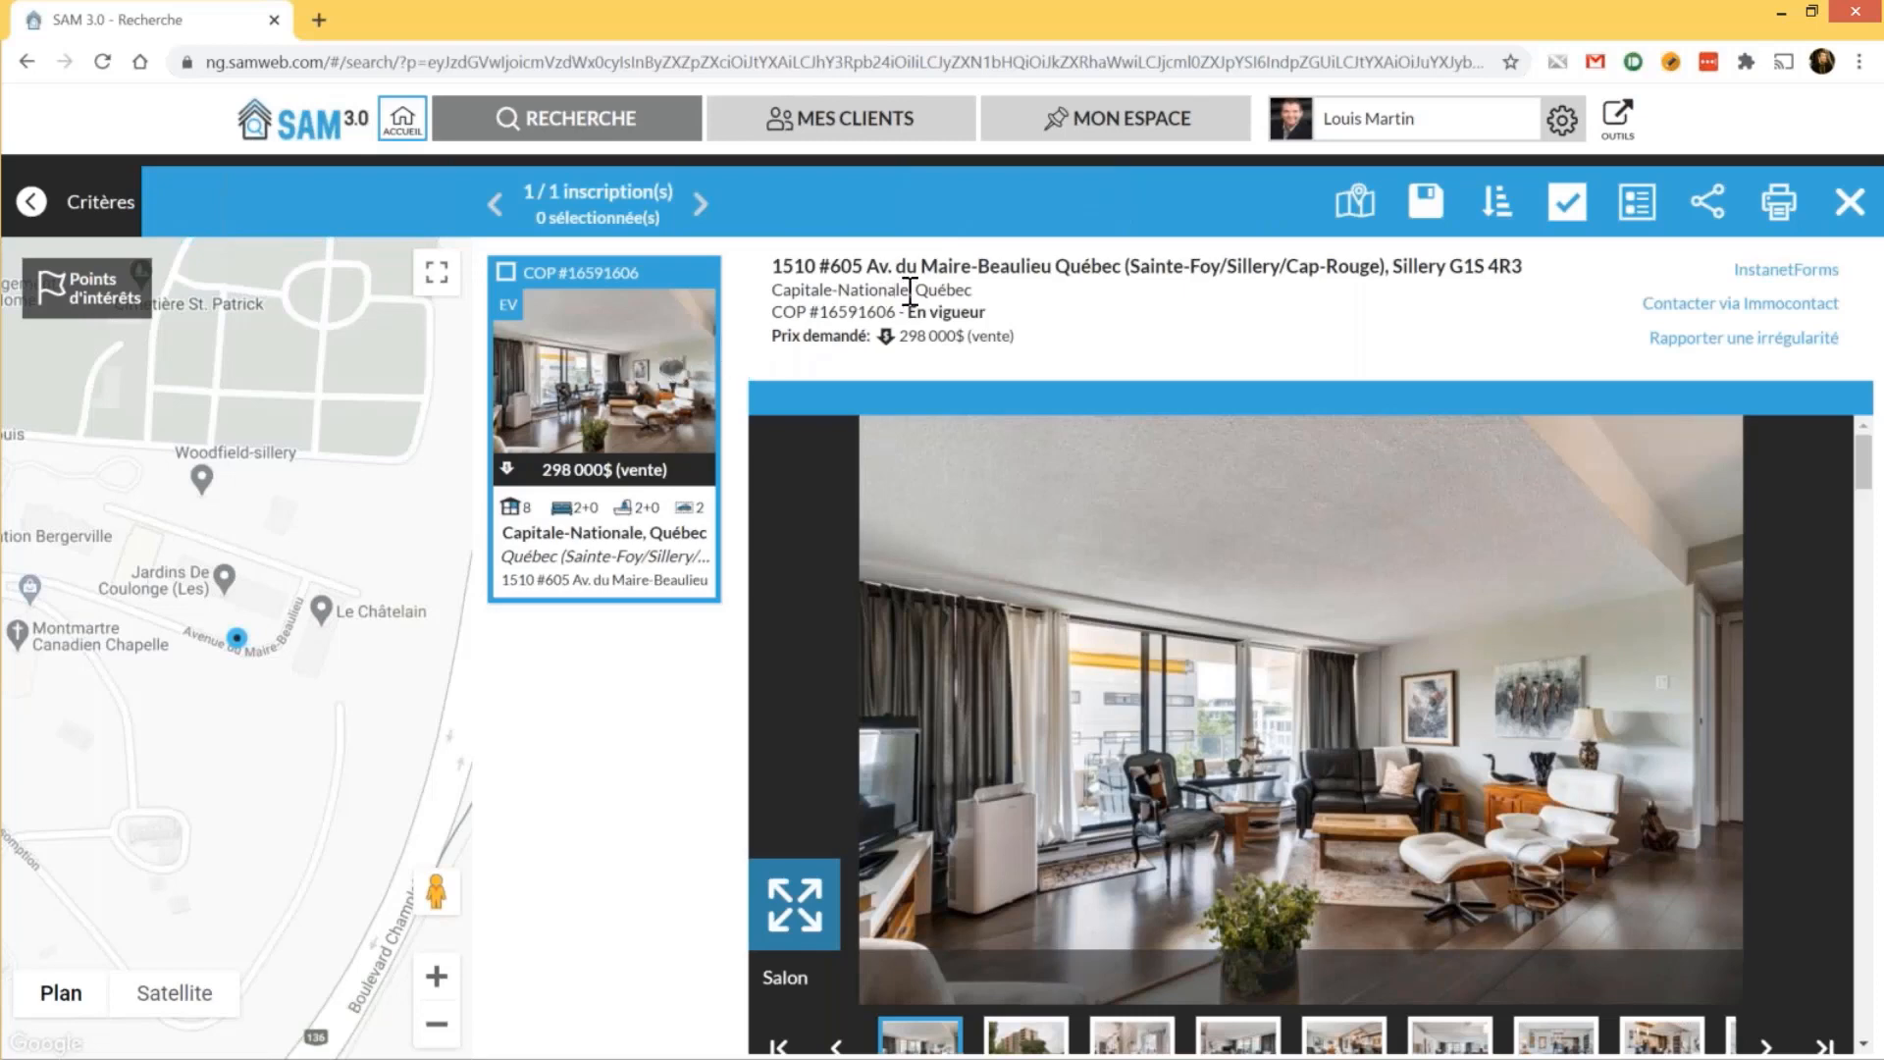
Highlight the listing's address and price, then briefly scroll the detail sheet
{"action": "left_click_drag", "start_coordinate": [776, 263], "coordinate": [1036, 360]}
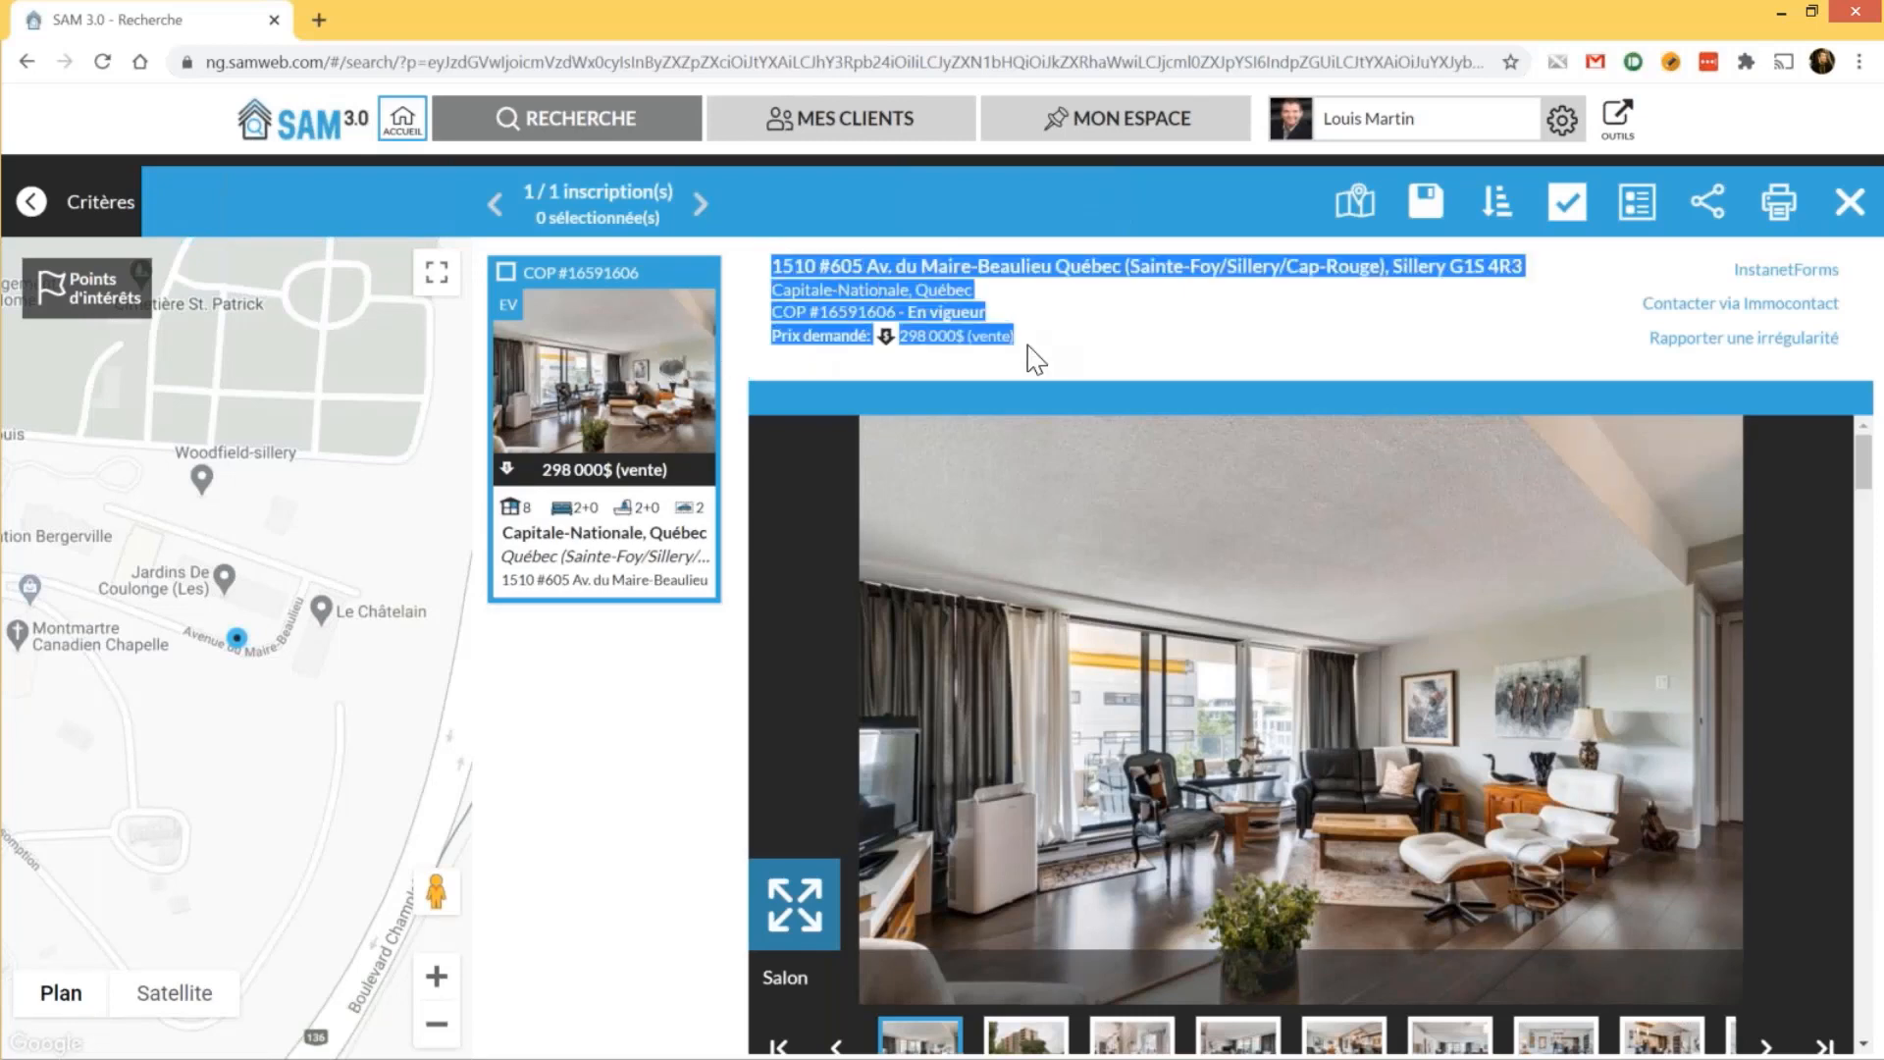
{"action": "left_click", "coordinate": [1035, 337]}
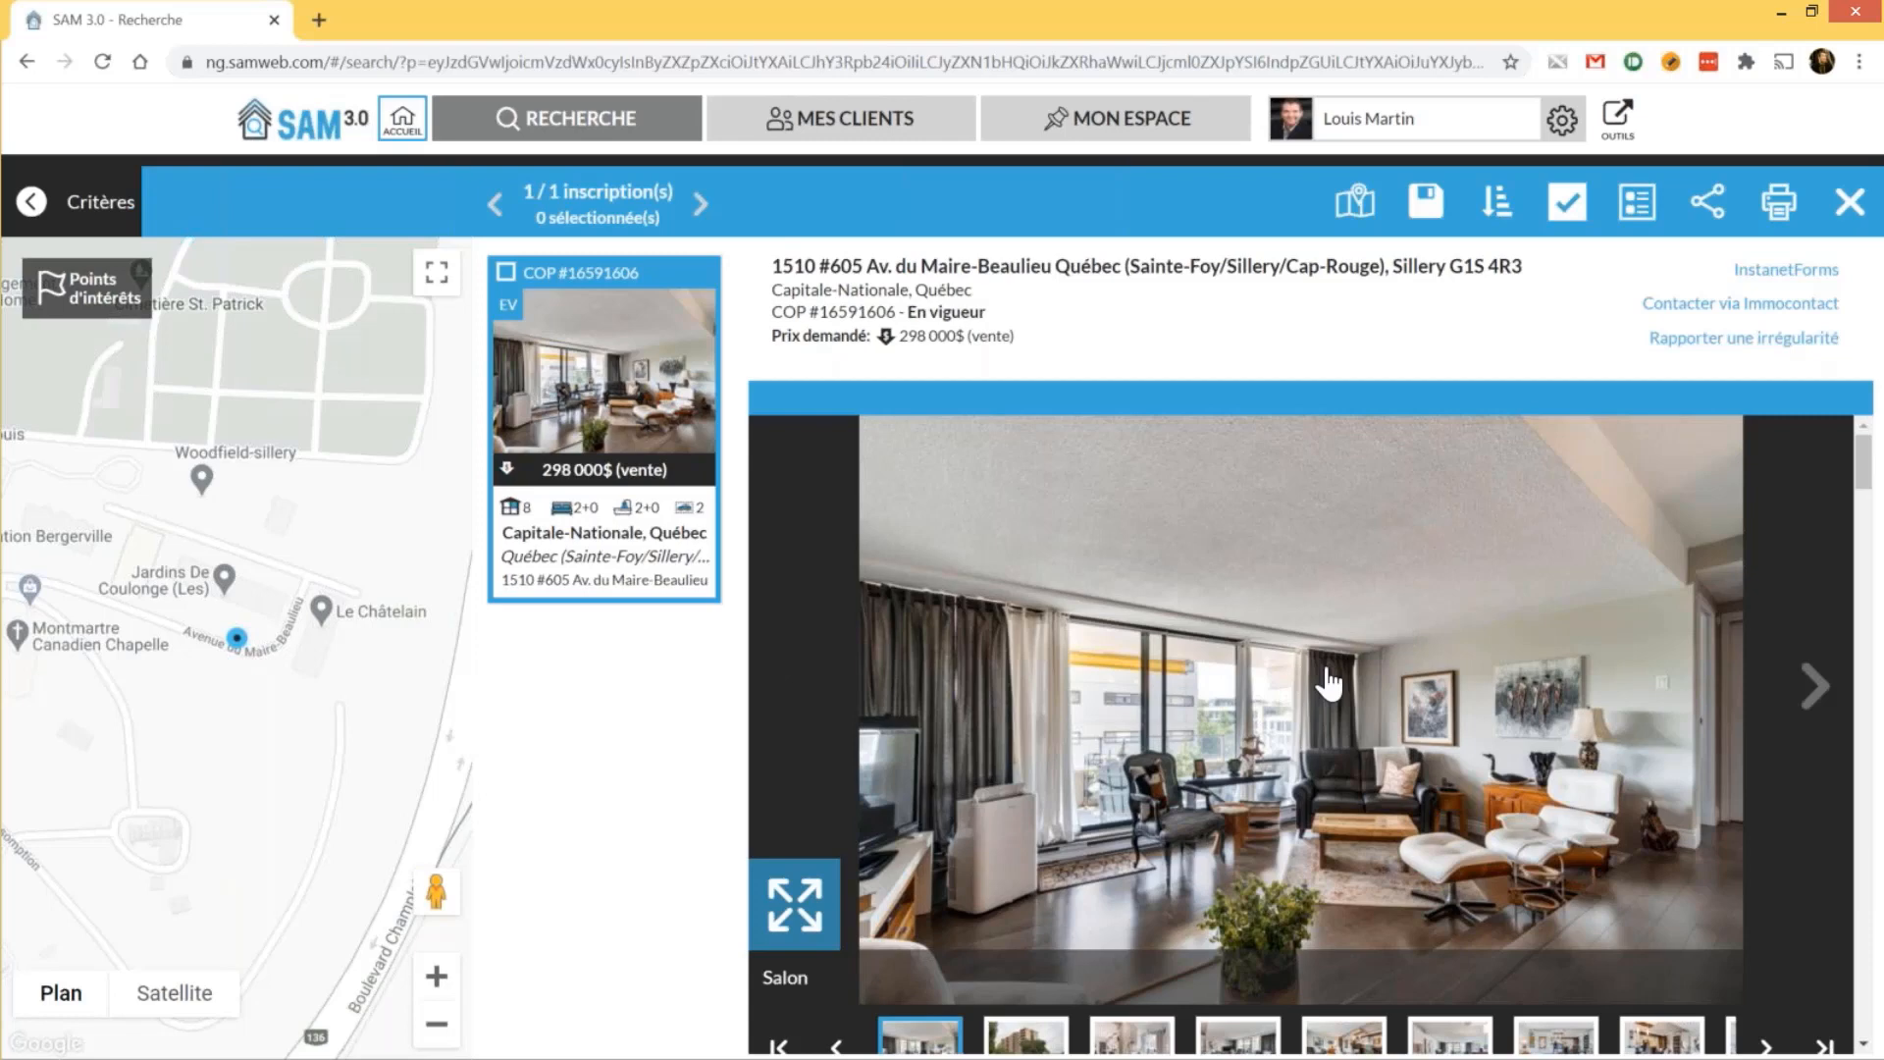
{"action": "scroll", "coordinate": [1330, 682], "scroll_direction": "down", "scroll_amount": 1}
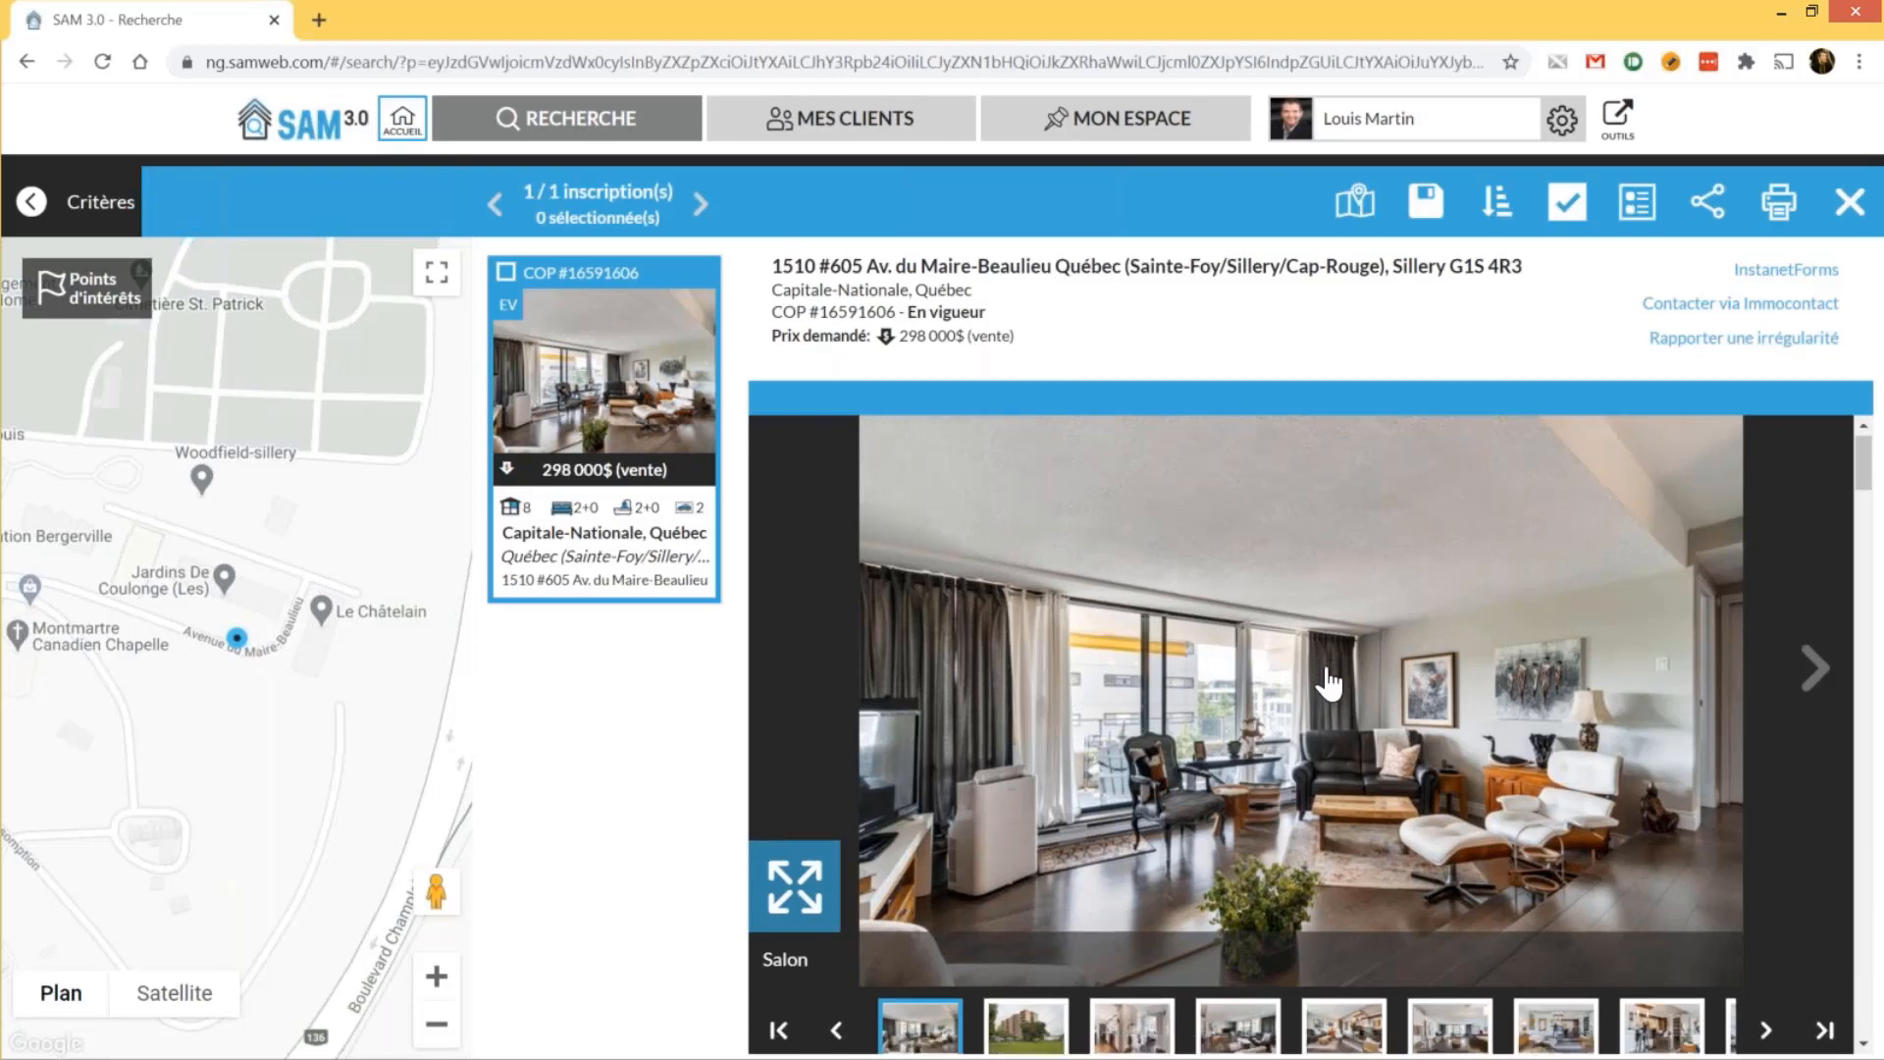
{"action": "scroll", "coordinate": [1329, 682], "scroll_direction": "up", "scroll_amount": 1}
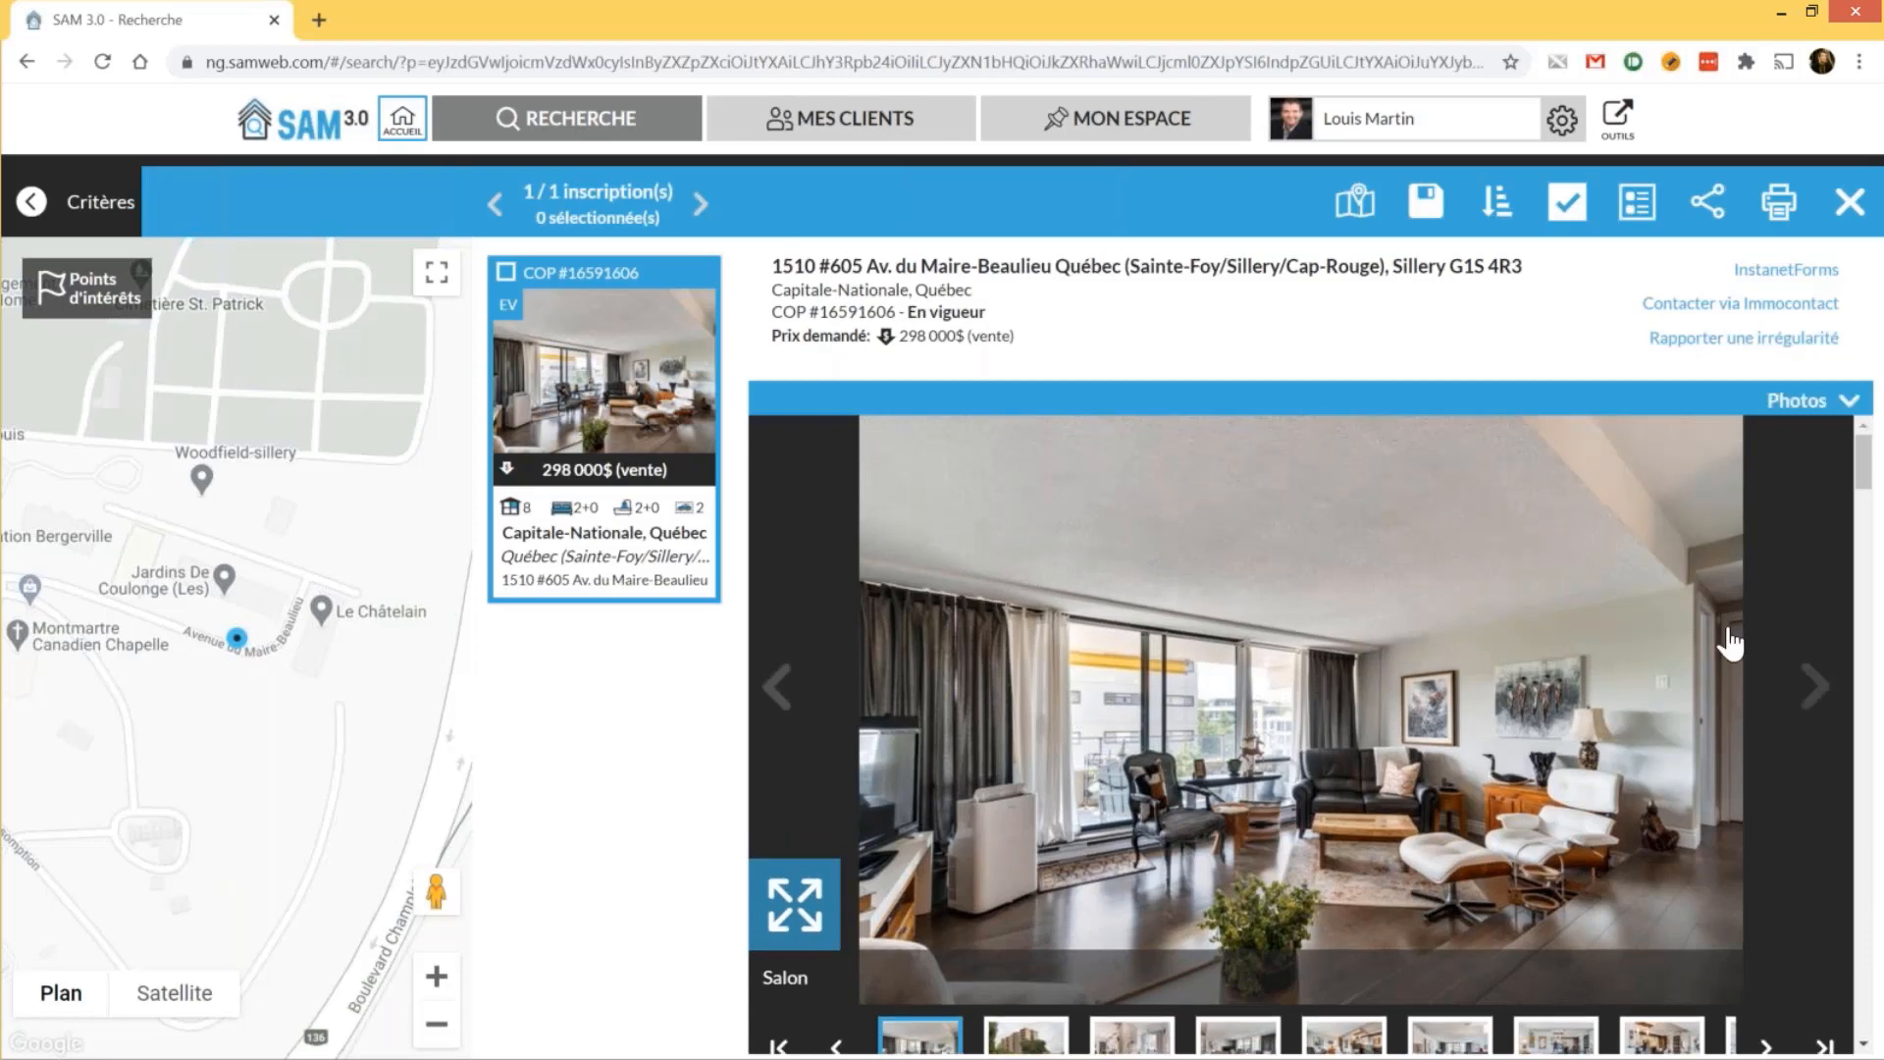
Go through the façade, entrance hall and living room photos, then view the living room full screen
{"action": "left_click", "coordinate": [1821, 698]}
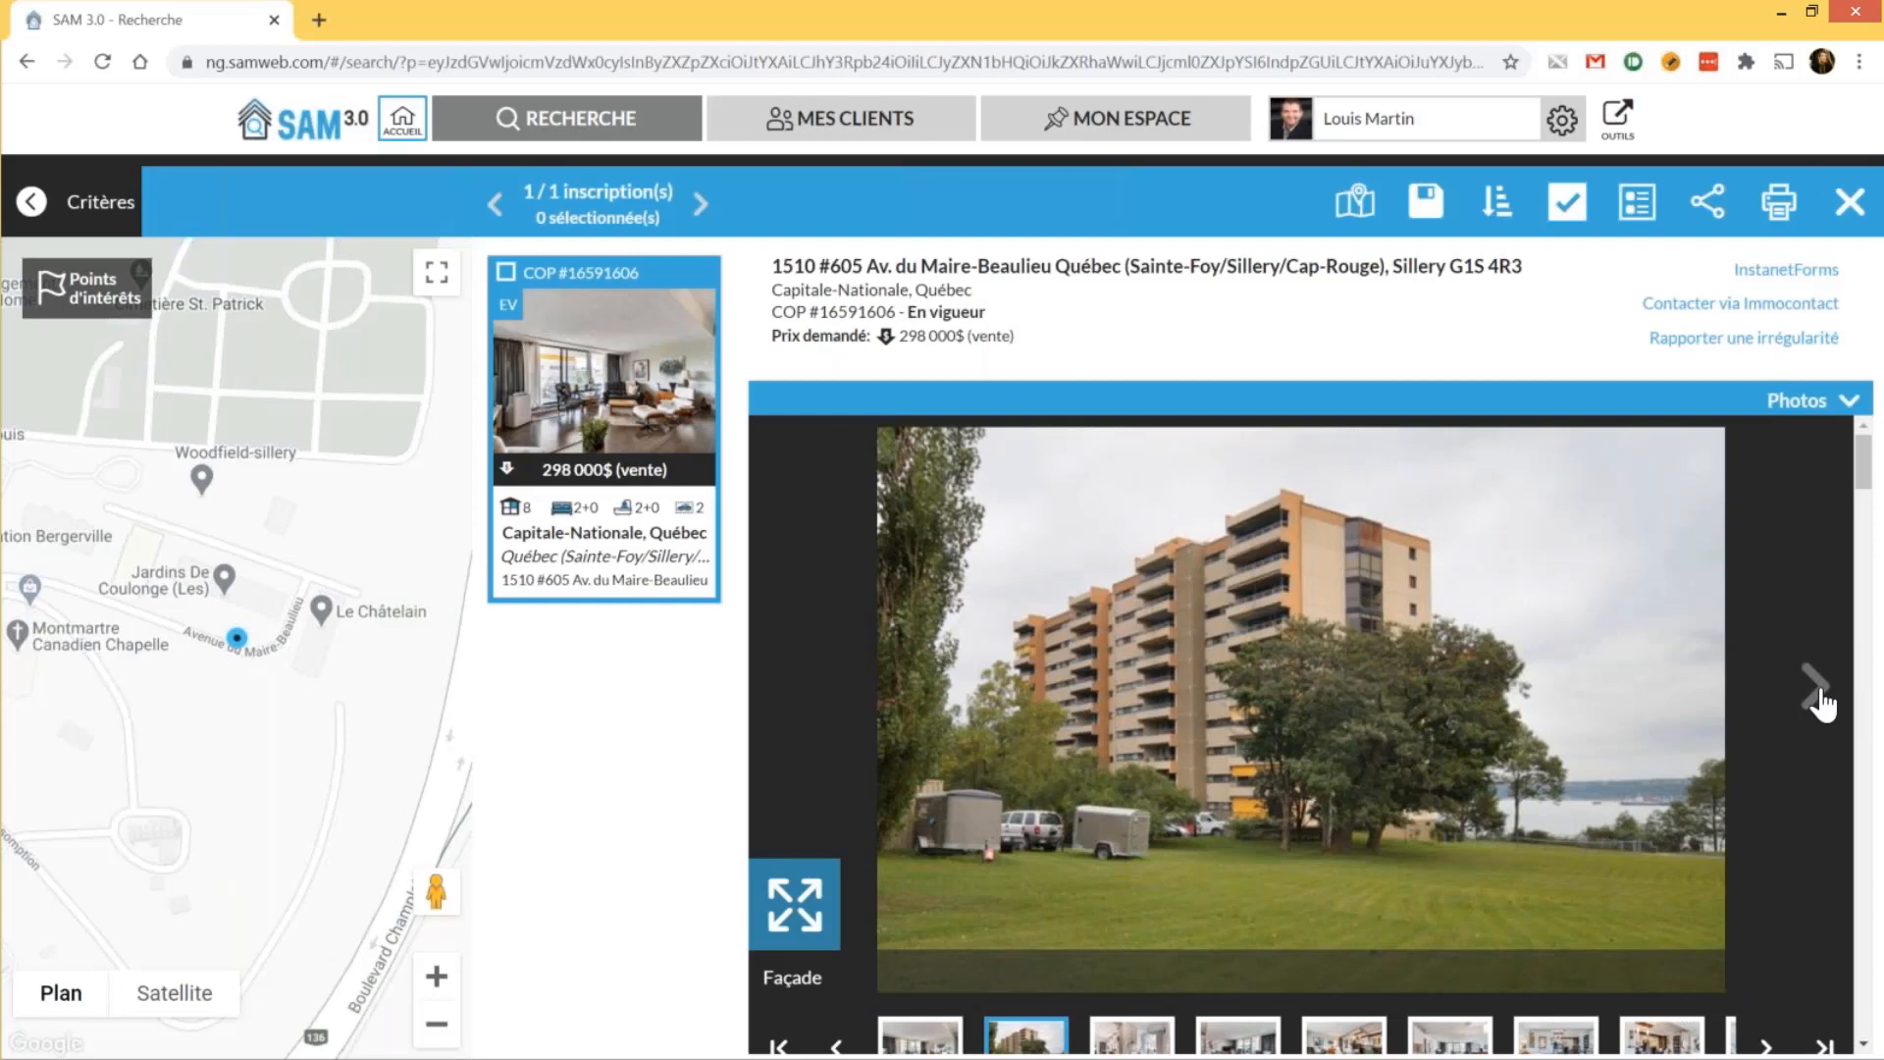
{"action": "left_click", "coordinate": [1820, 703]}
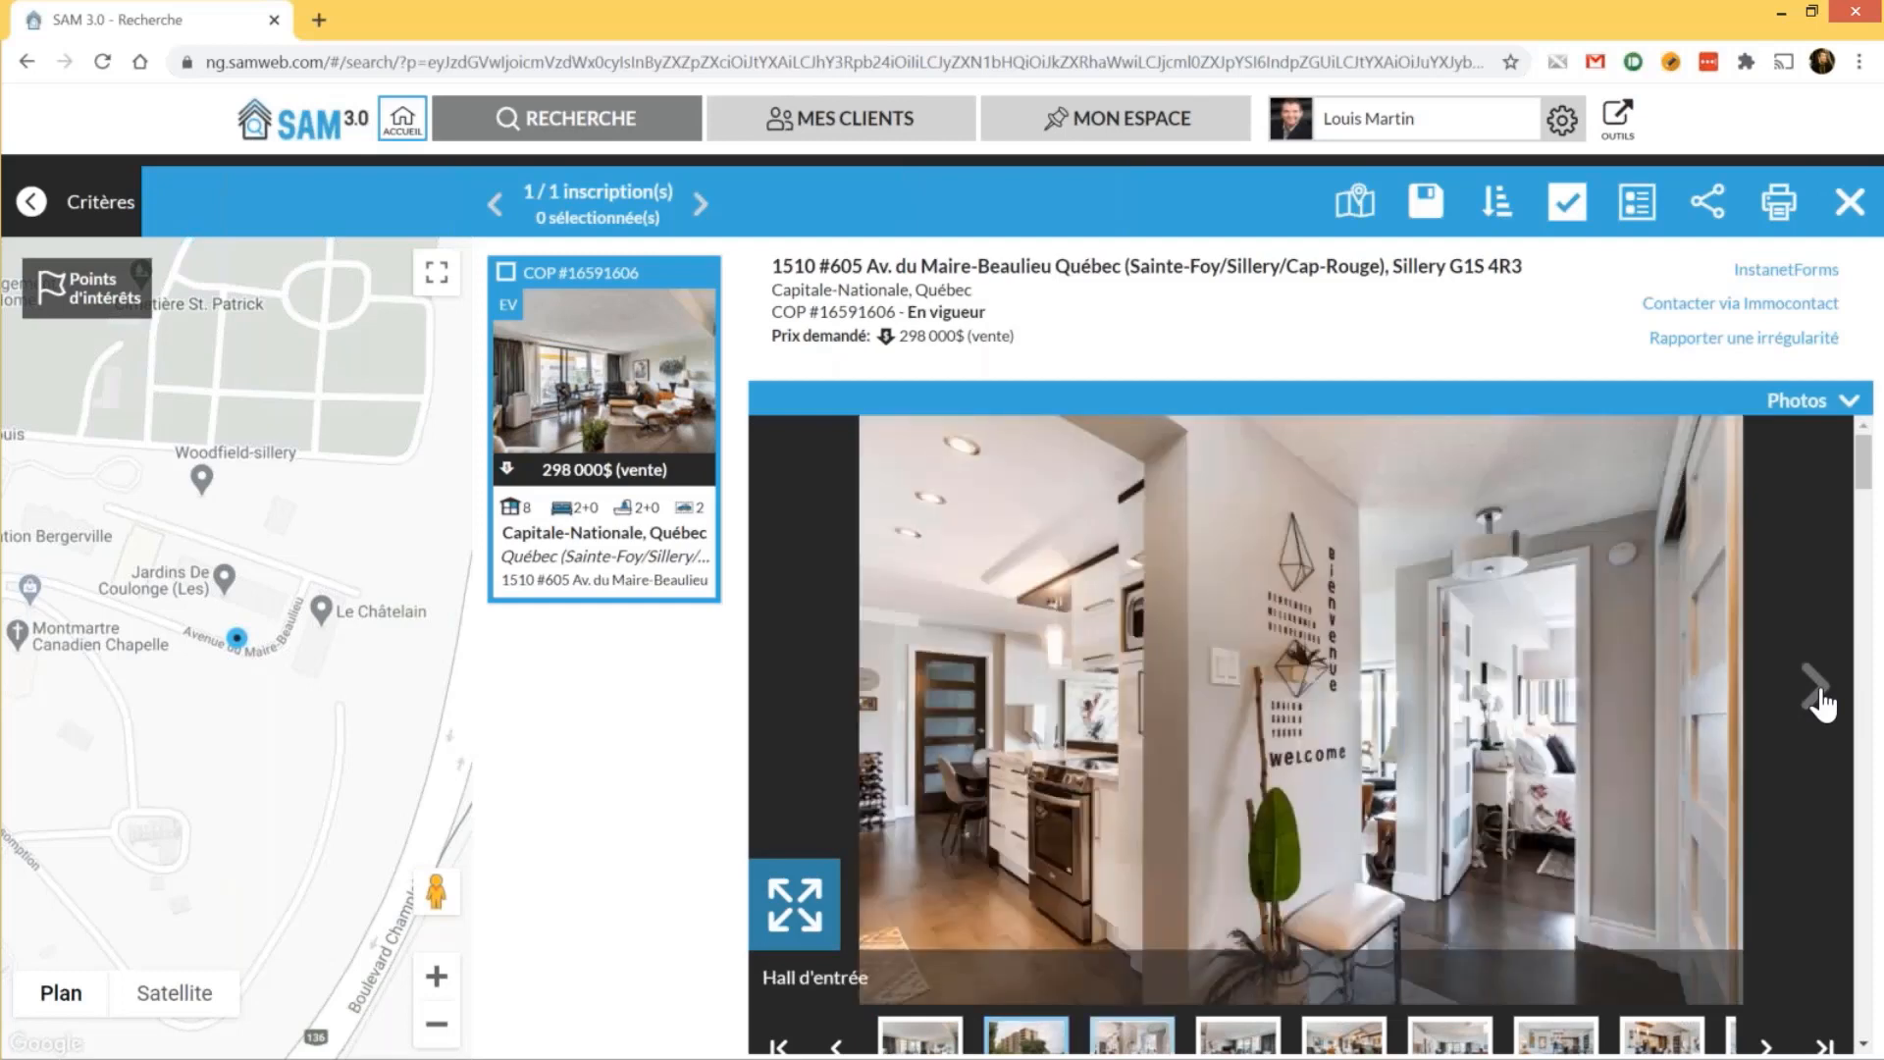
{"action": "left_click", "coordinate": [1821, 702]}
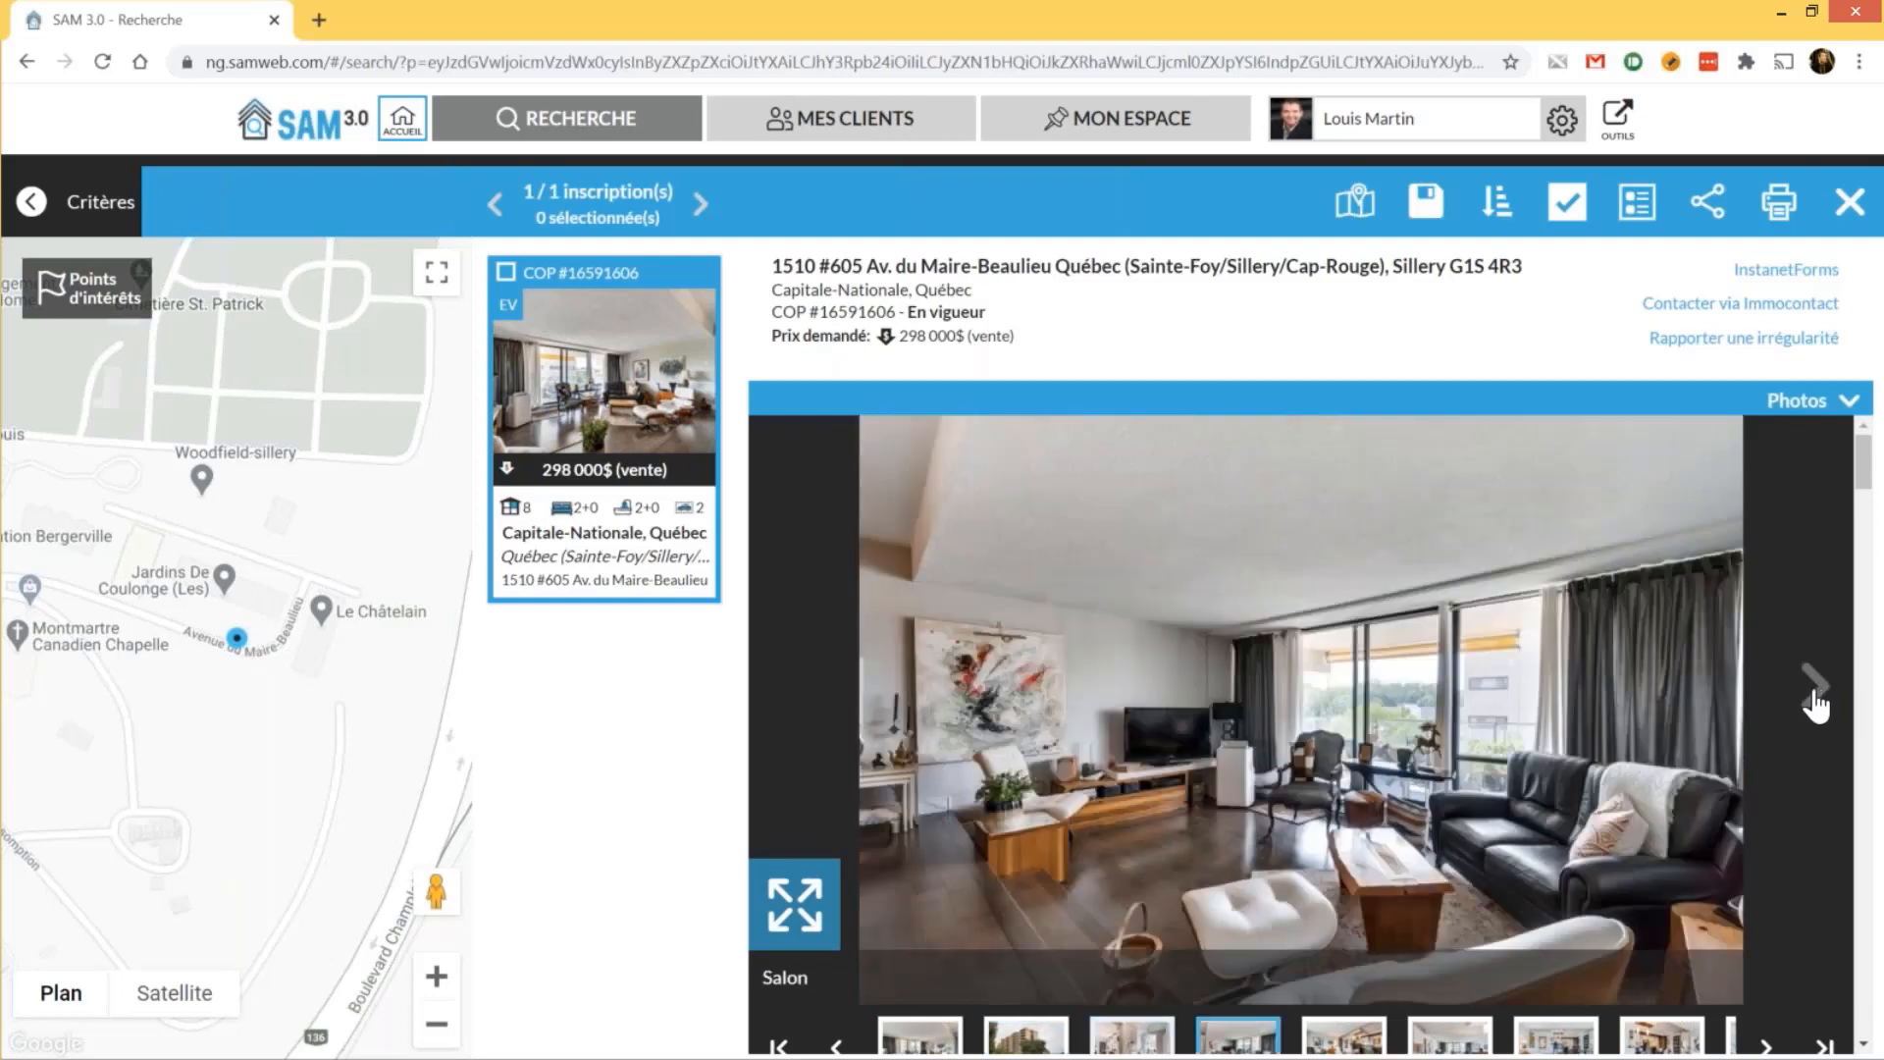
{"action": "left_click", "coordinate": [803, 933]}
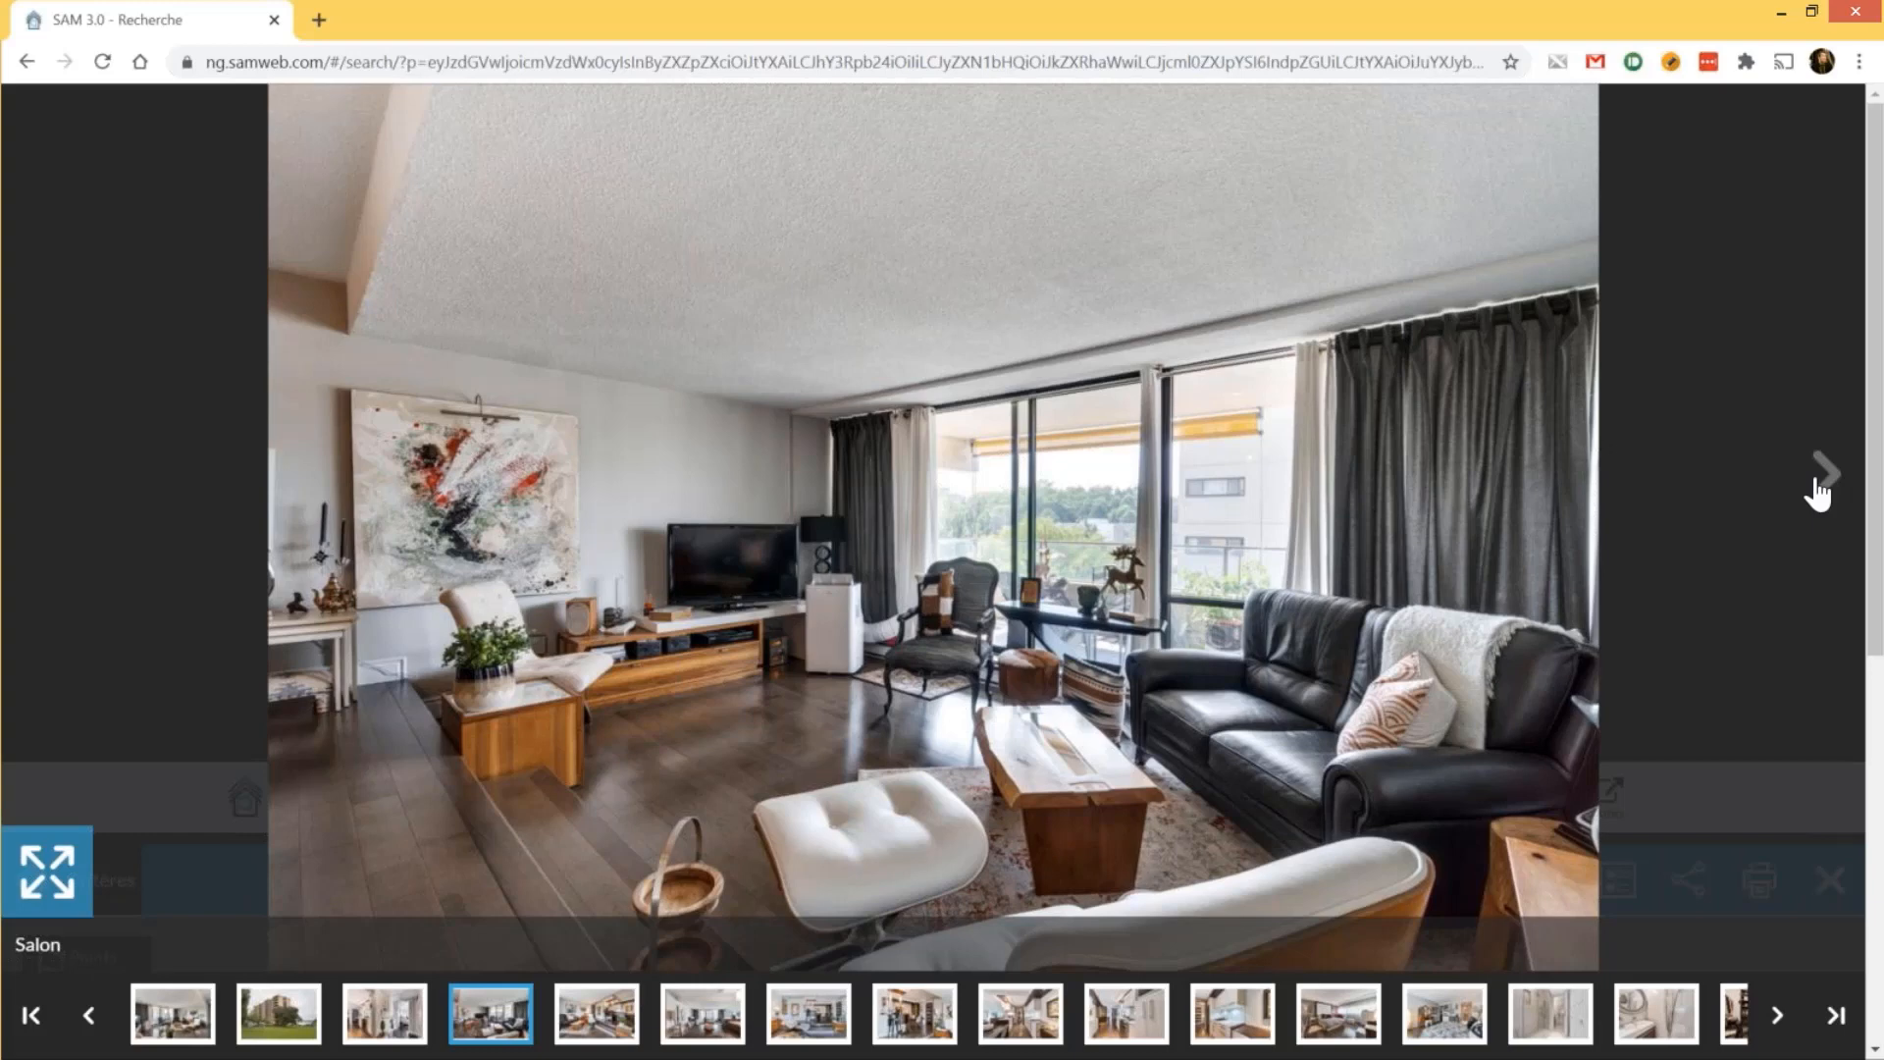
Switch to the Cuisine photo and exit full-screen viewing back to the listing sheet
{"action": "left_click", "coordinate": [1818, 494]}
{"action": "left_click", "coordinate": [1818, 493]}
{"action": "left_click", "coordinate": [1818, 494]}
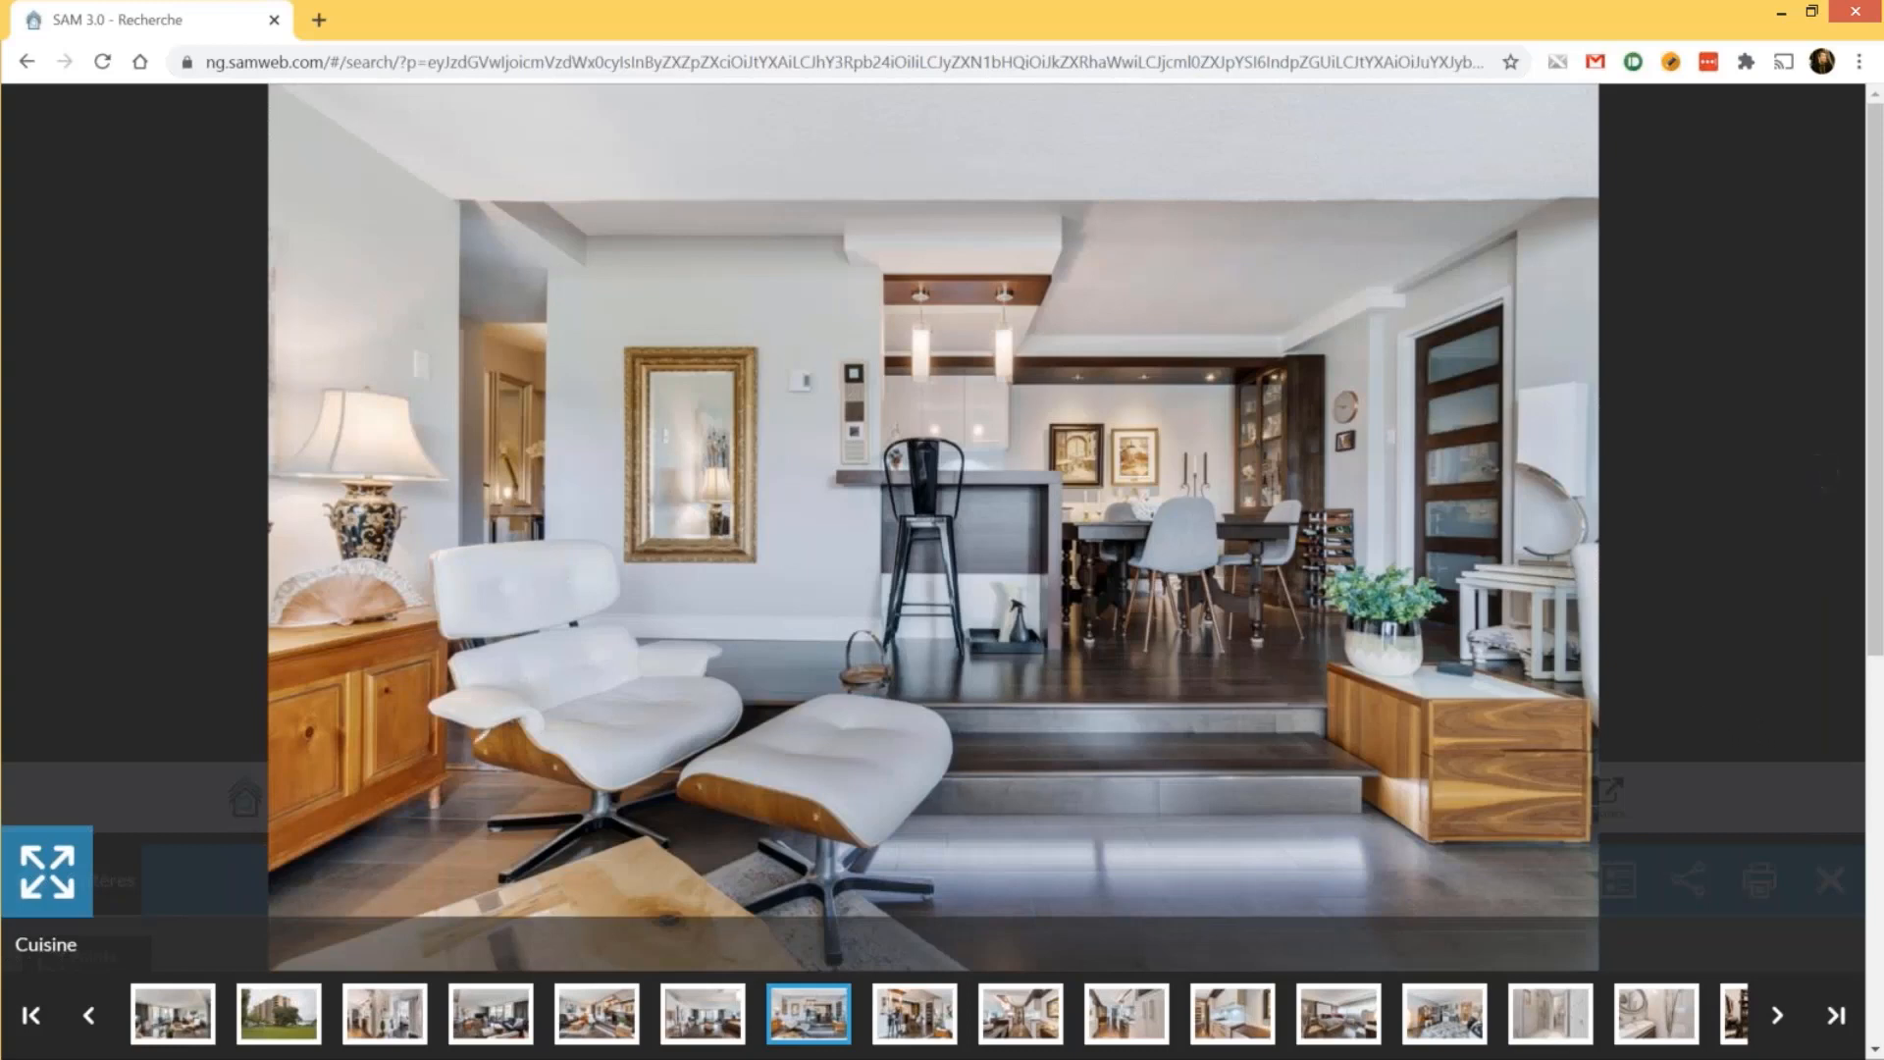
{"action": "left_click", "coordinate": [46, 871]}
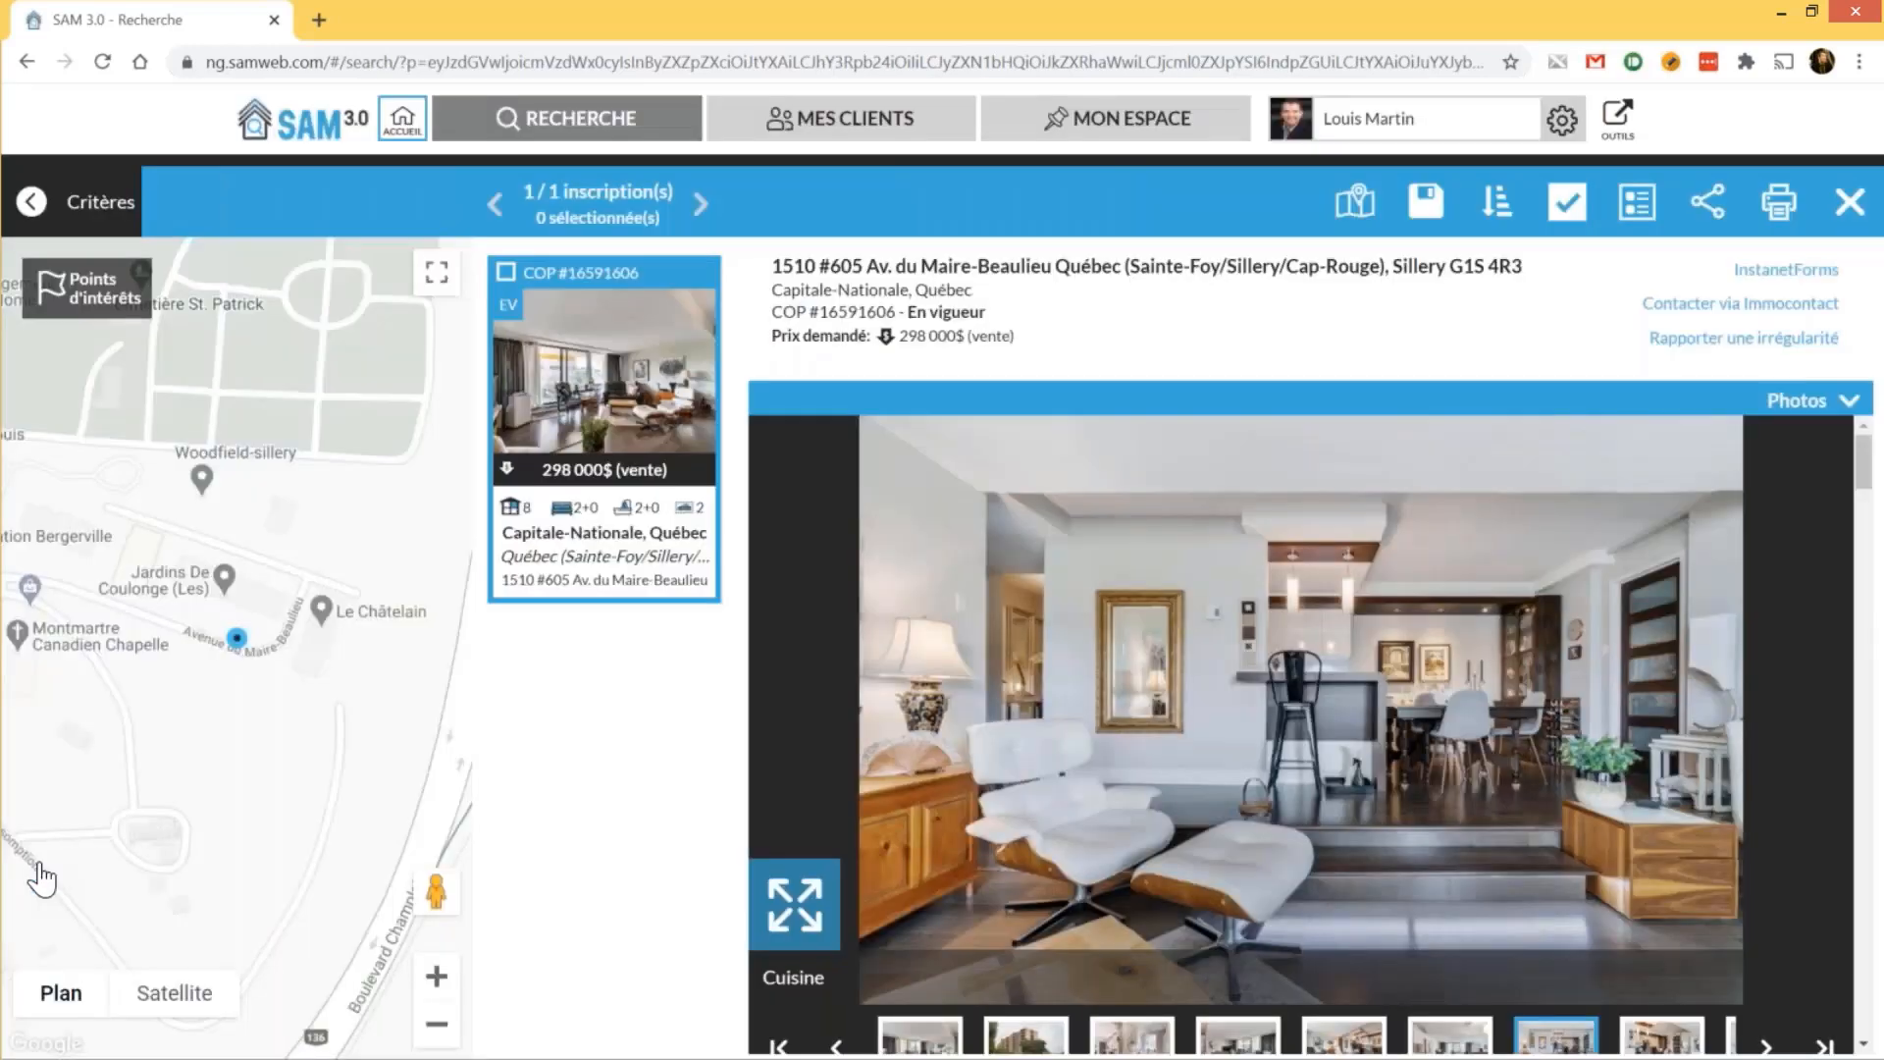
Scroll down to the listing's description and select the whole paragraph
{"action": "scroll", "coordinate": [1301, 736], "scroll_direction": "down", "scroll_amount": 2}
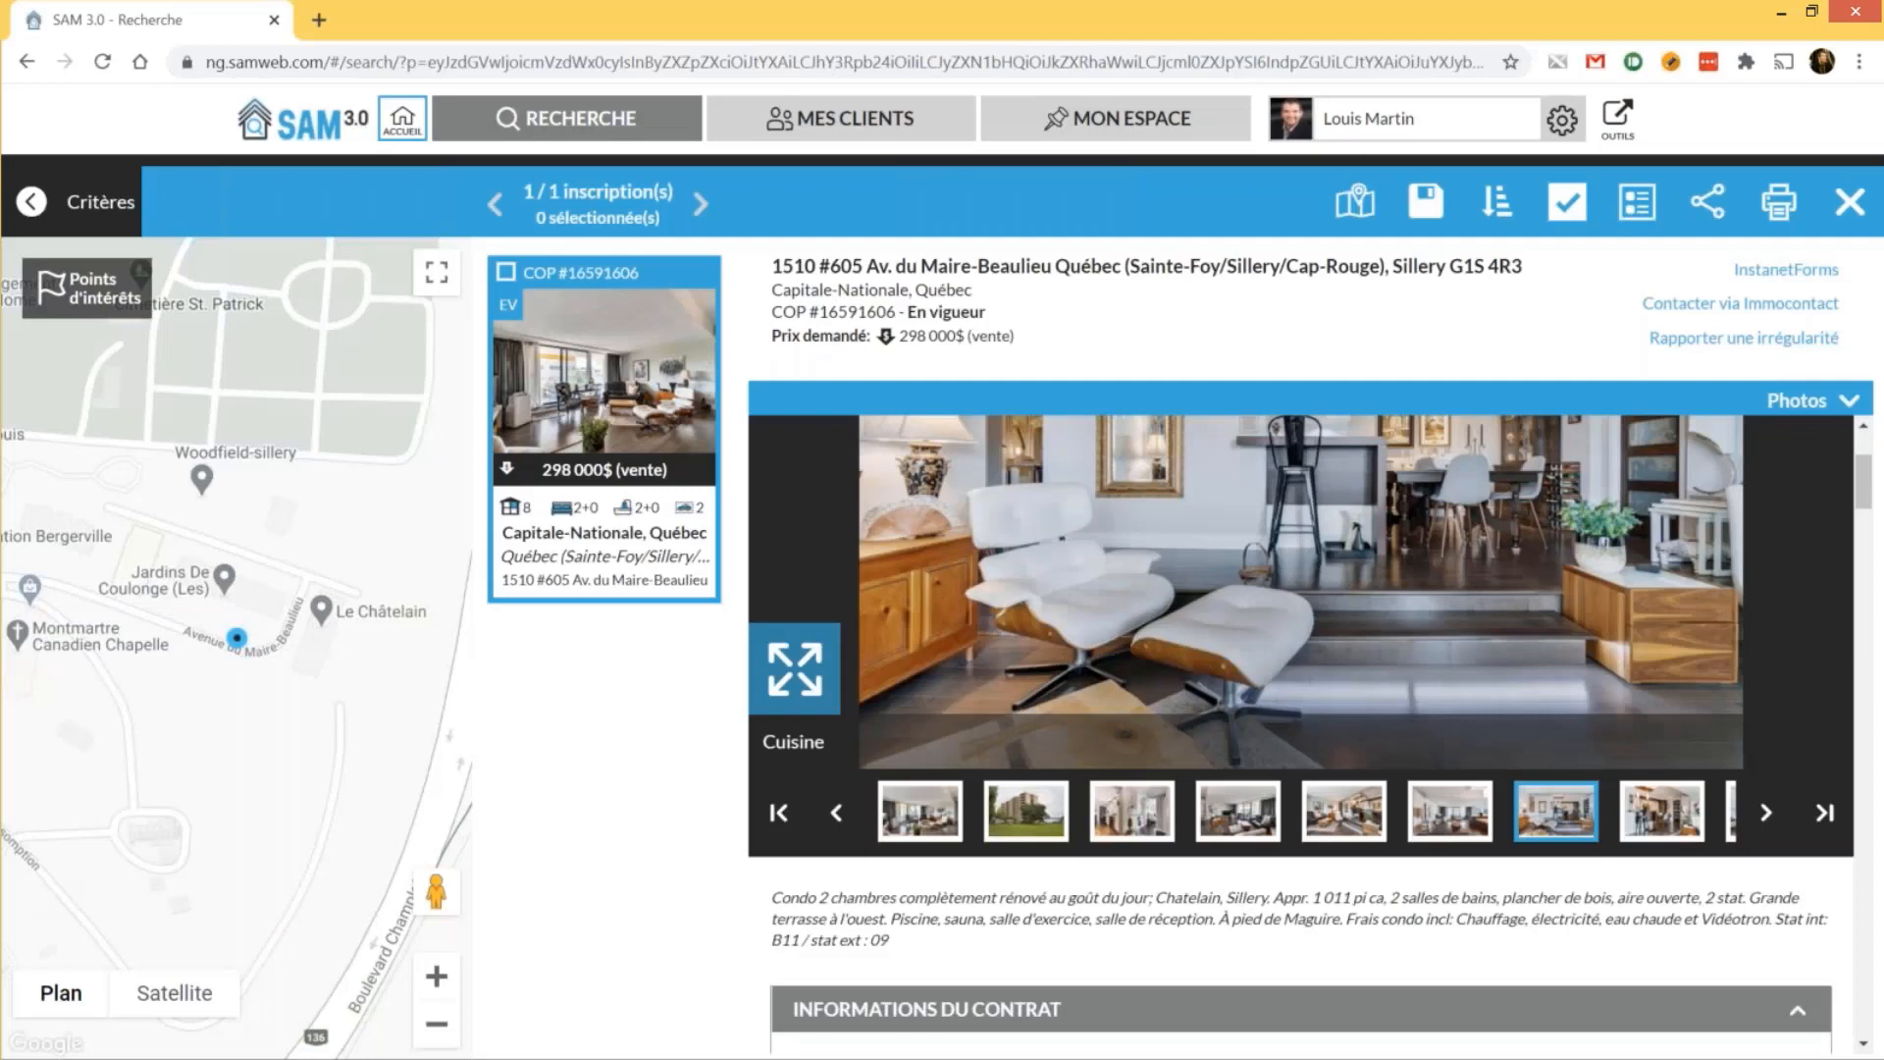
{"action": "scroll", "coordinate": [1302, 736], "scroll_direction": "down", "scroll_amount": 2}
{"action": "triple_click", "coordinate": [782, 675]}
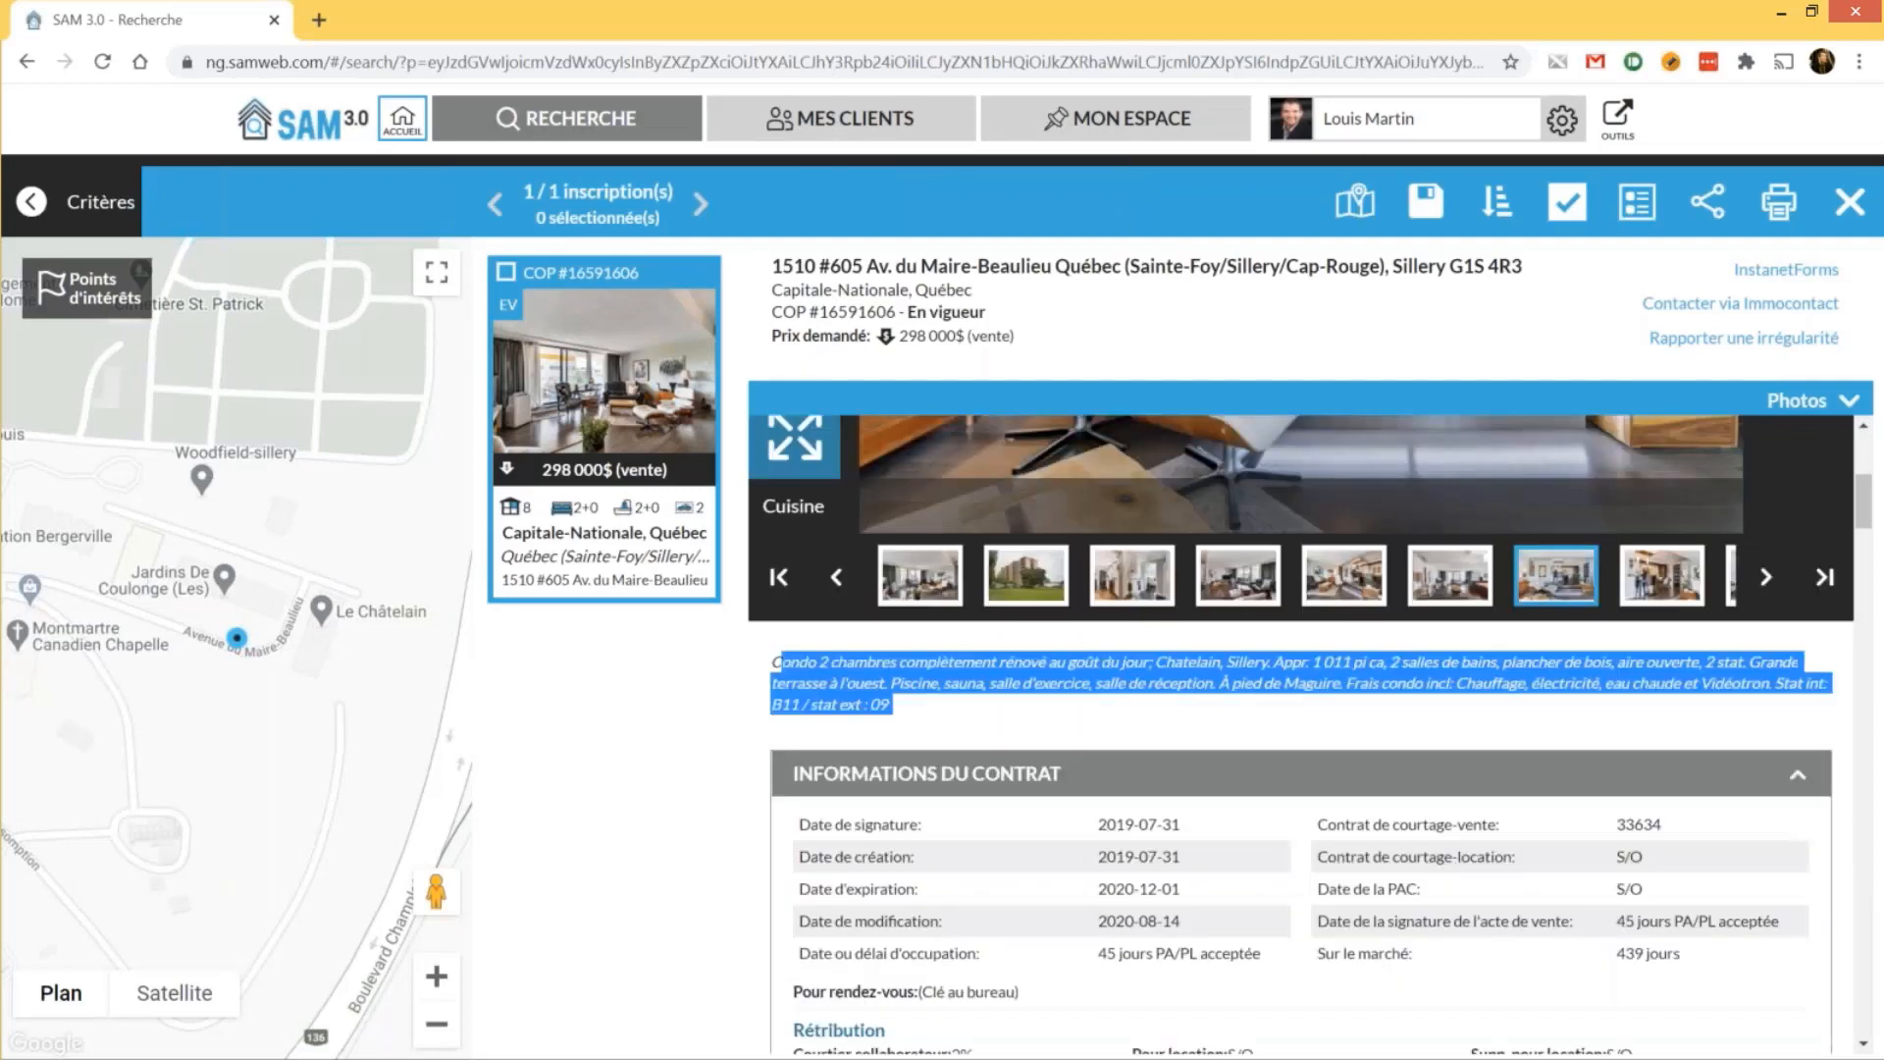
{"action": "left_click", "coordinate": [783, 675]}
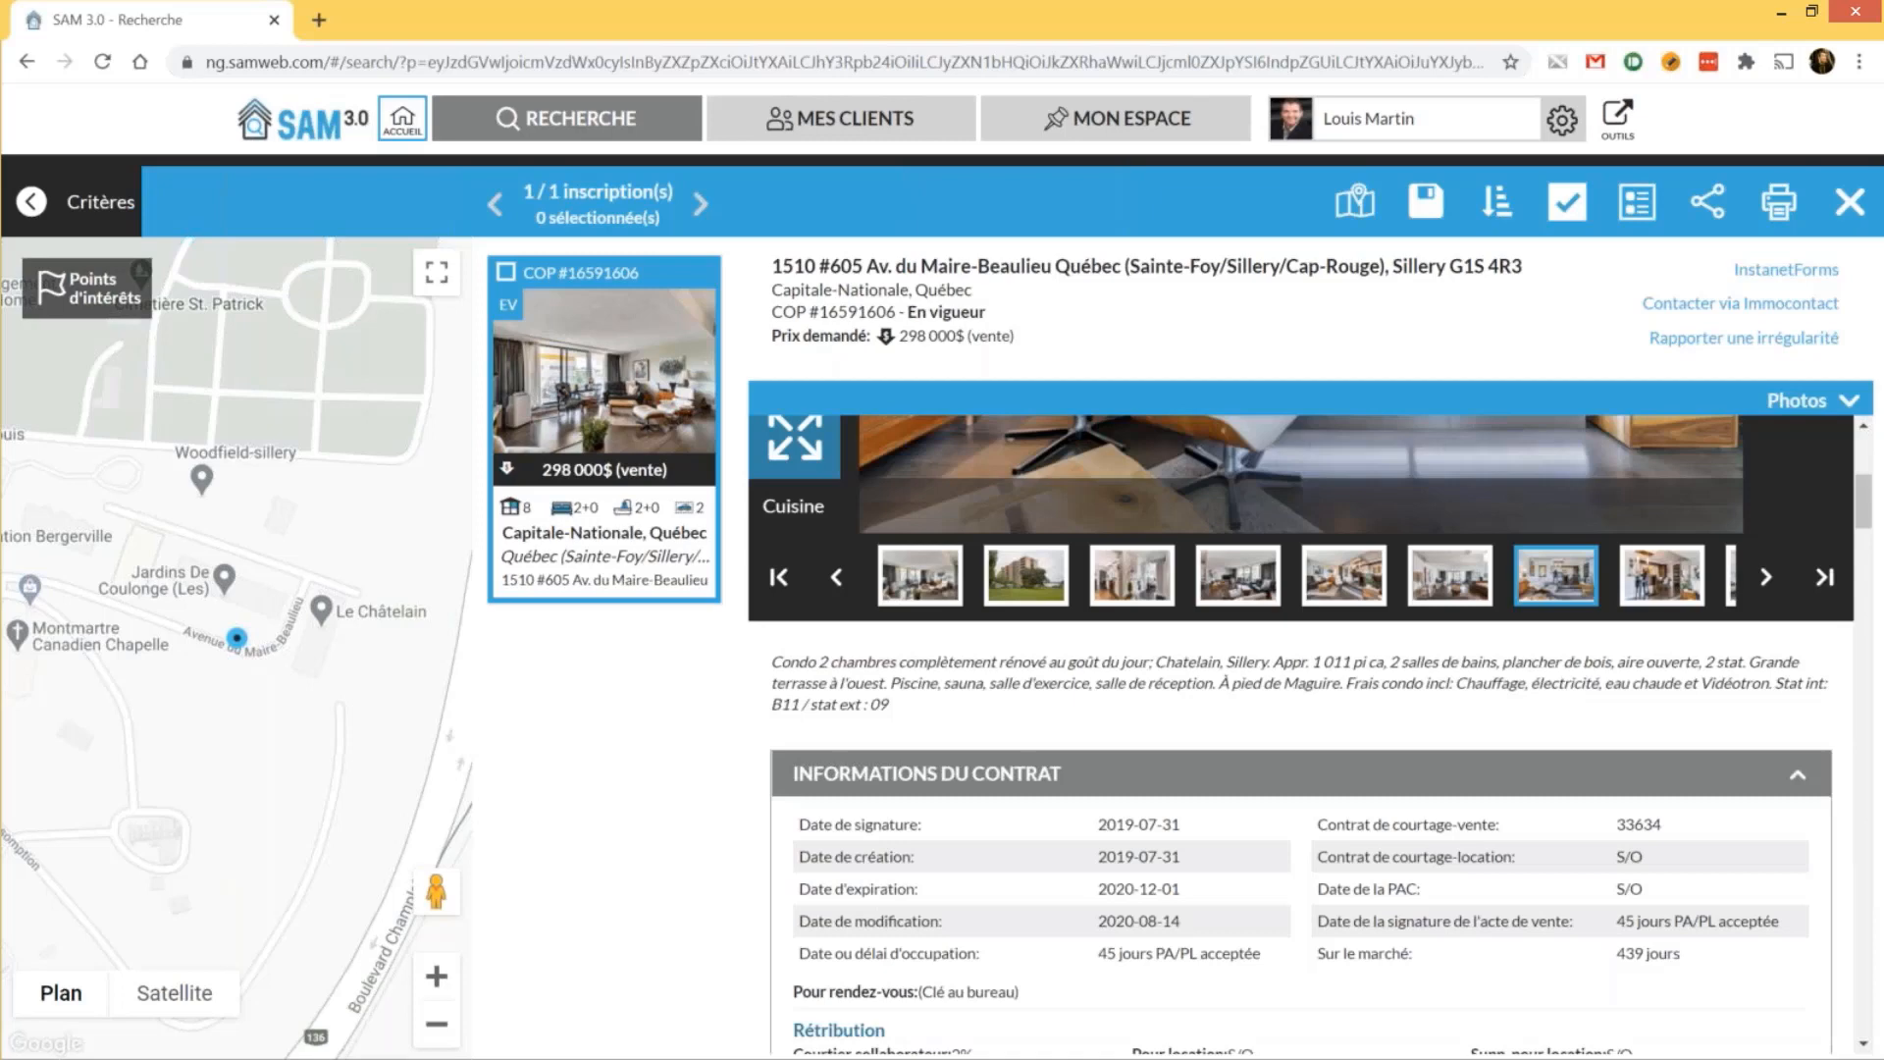
Review the contract and Prix details, then open the Liste des activités history
{"action": "scroll", "coordinate": [1301, 736], "scroll_direction": "down", "scroll_amount": 1}
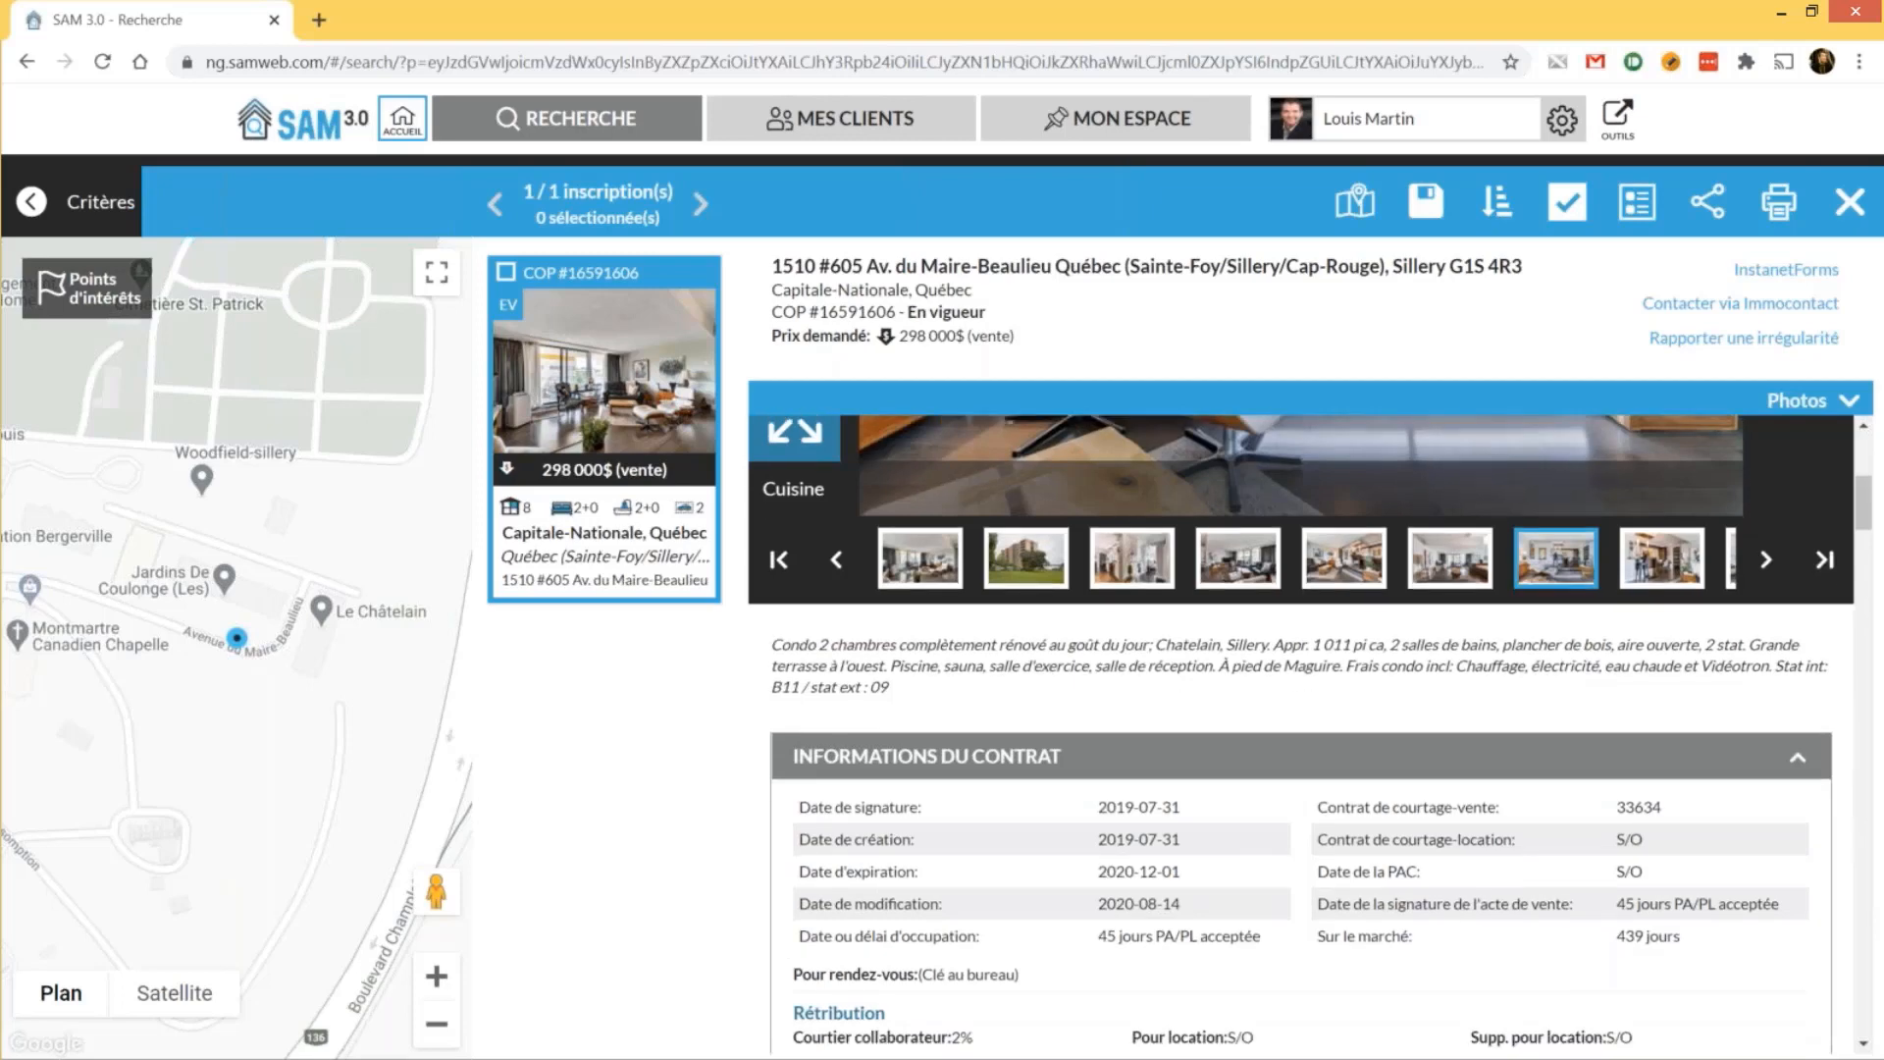
{"action": "scroll", "coordinate": [1301, 736], "scroll_direction": "down", "scroll_amount": 2}
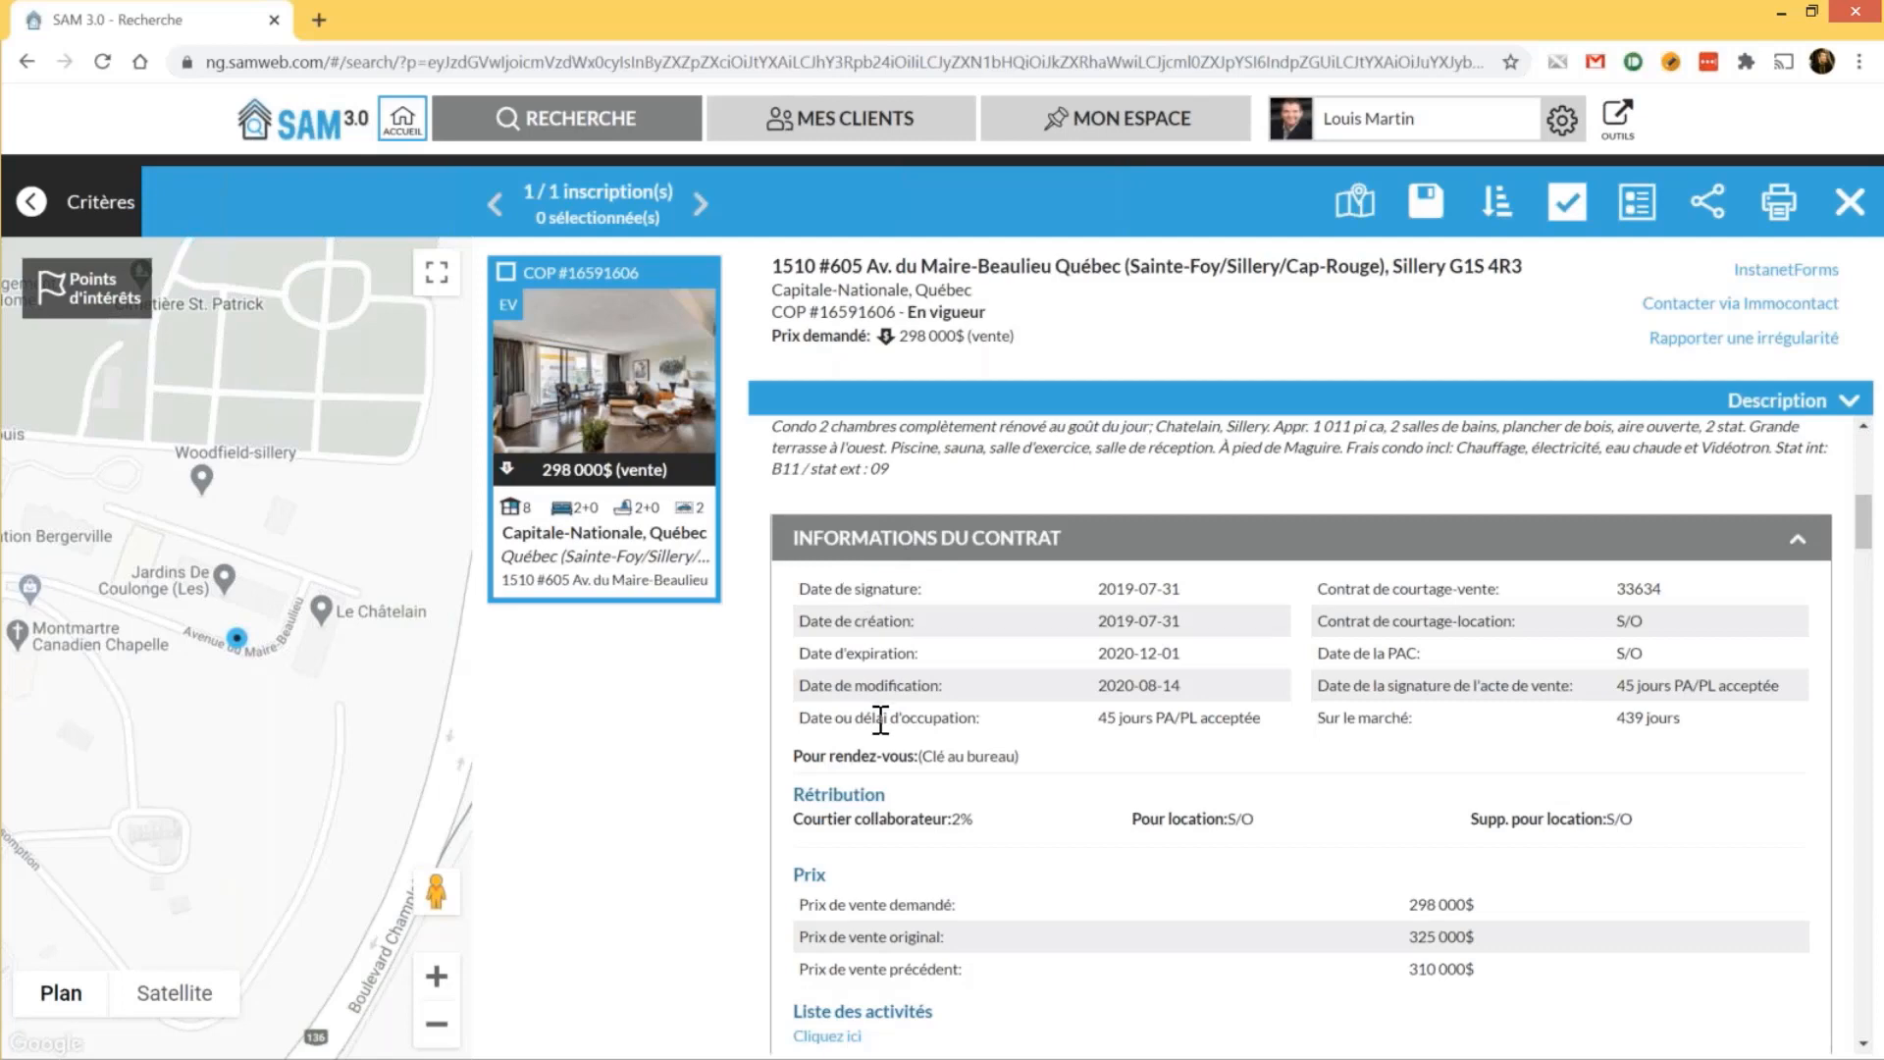
{"action": "scroll", "coordinate": [880, 721], "scroll_direction": "down", "scroll_amount": 1}
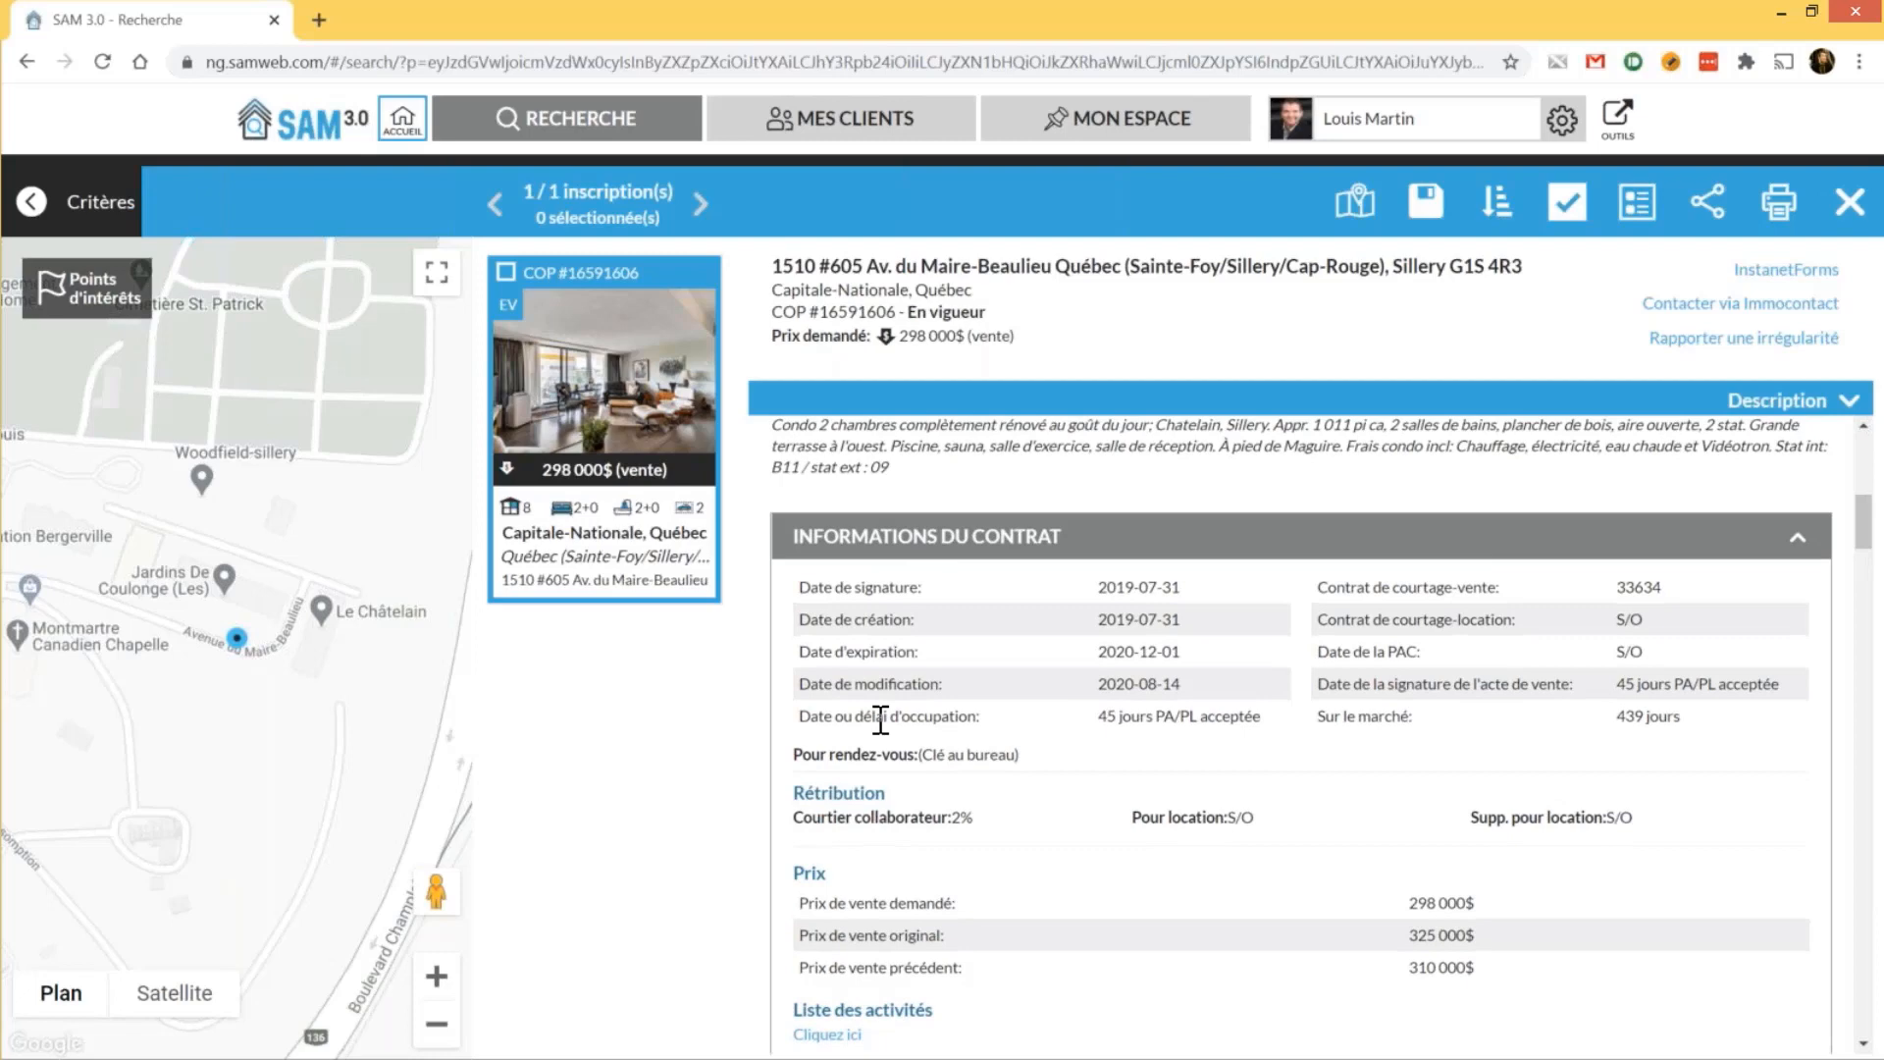
{"action": "scroll", "coordinate": [880, 721], "scroll_direction": "down", "scroll_amount": 3}
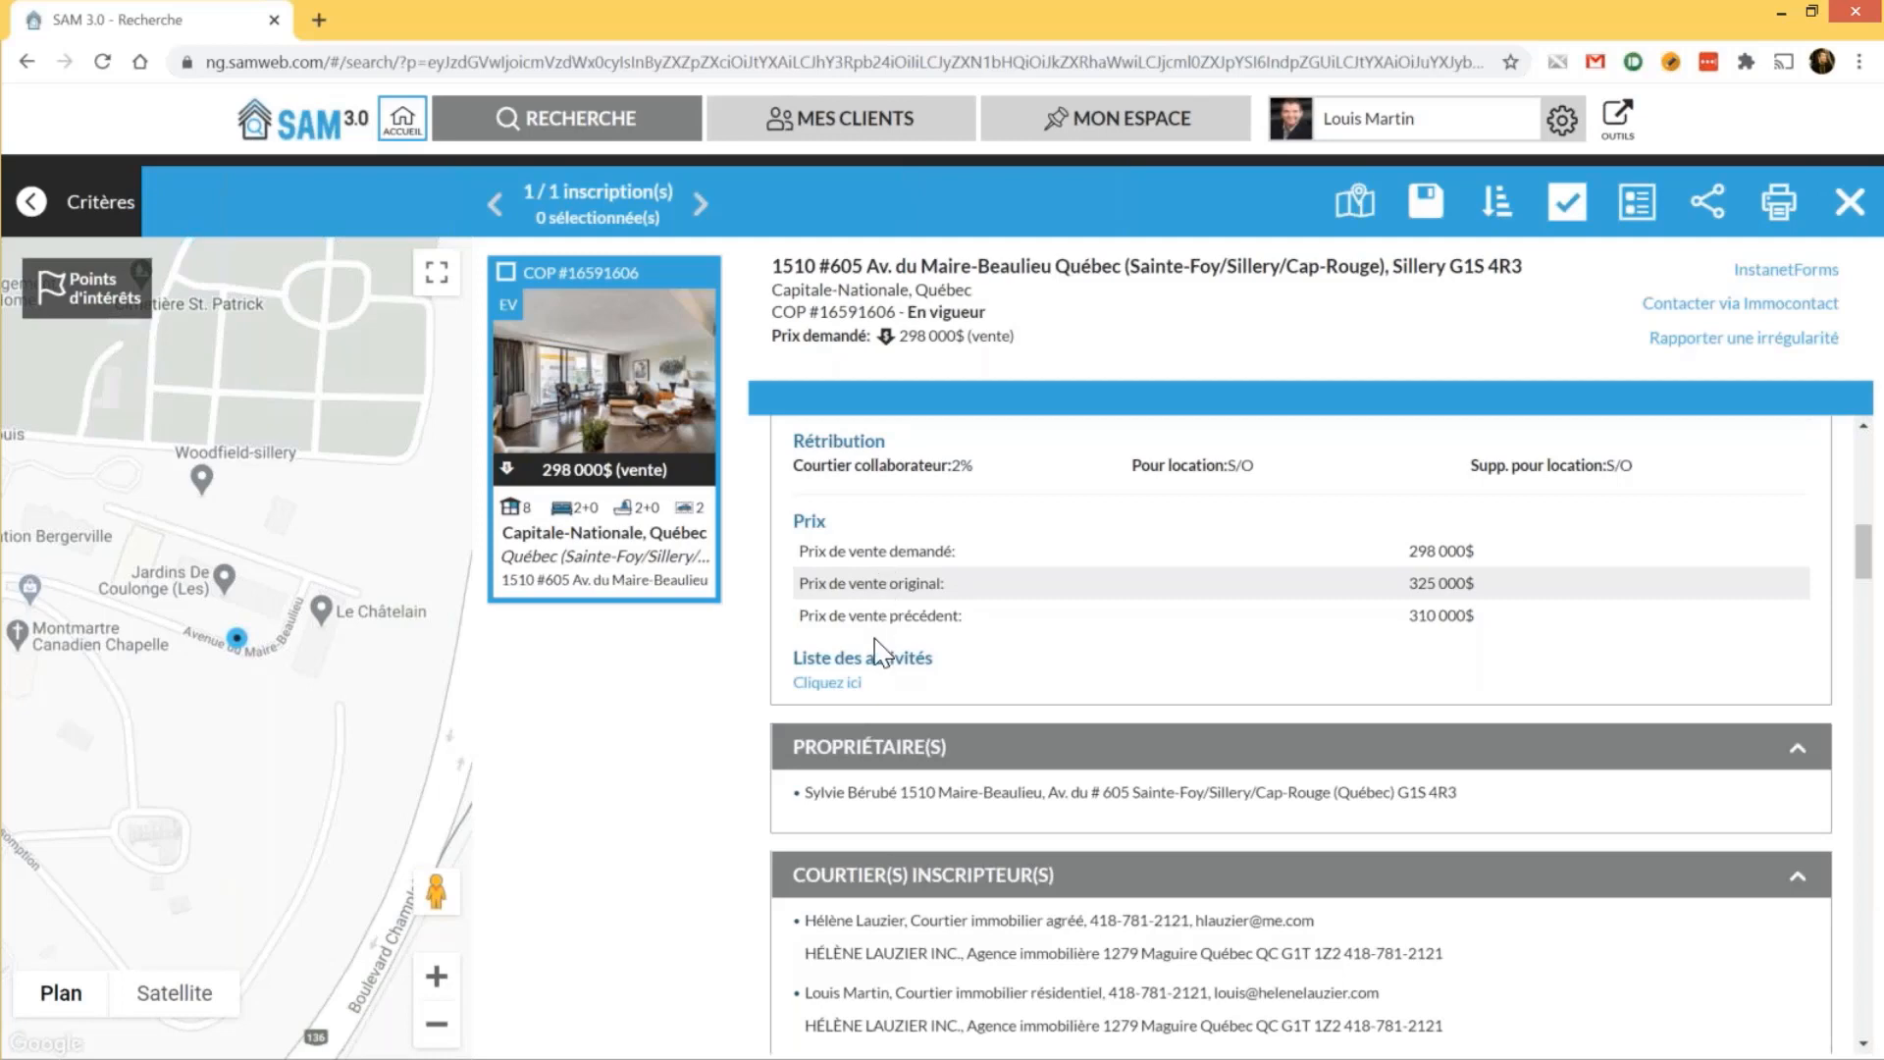
{"action": "left_click", "coordinate": [834, 684]}
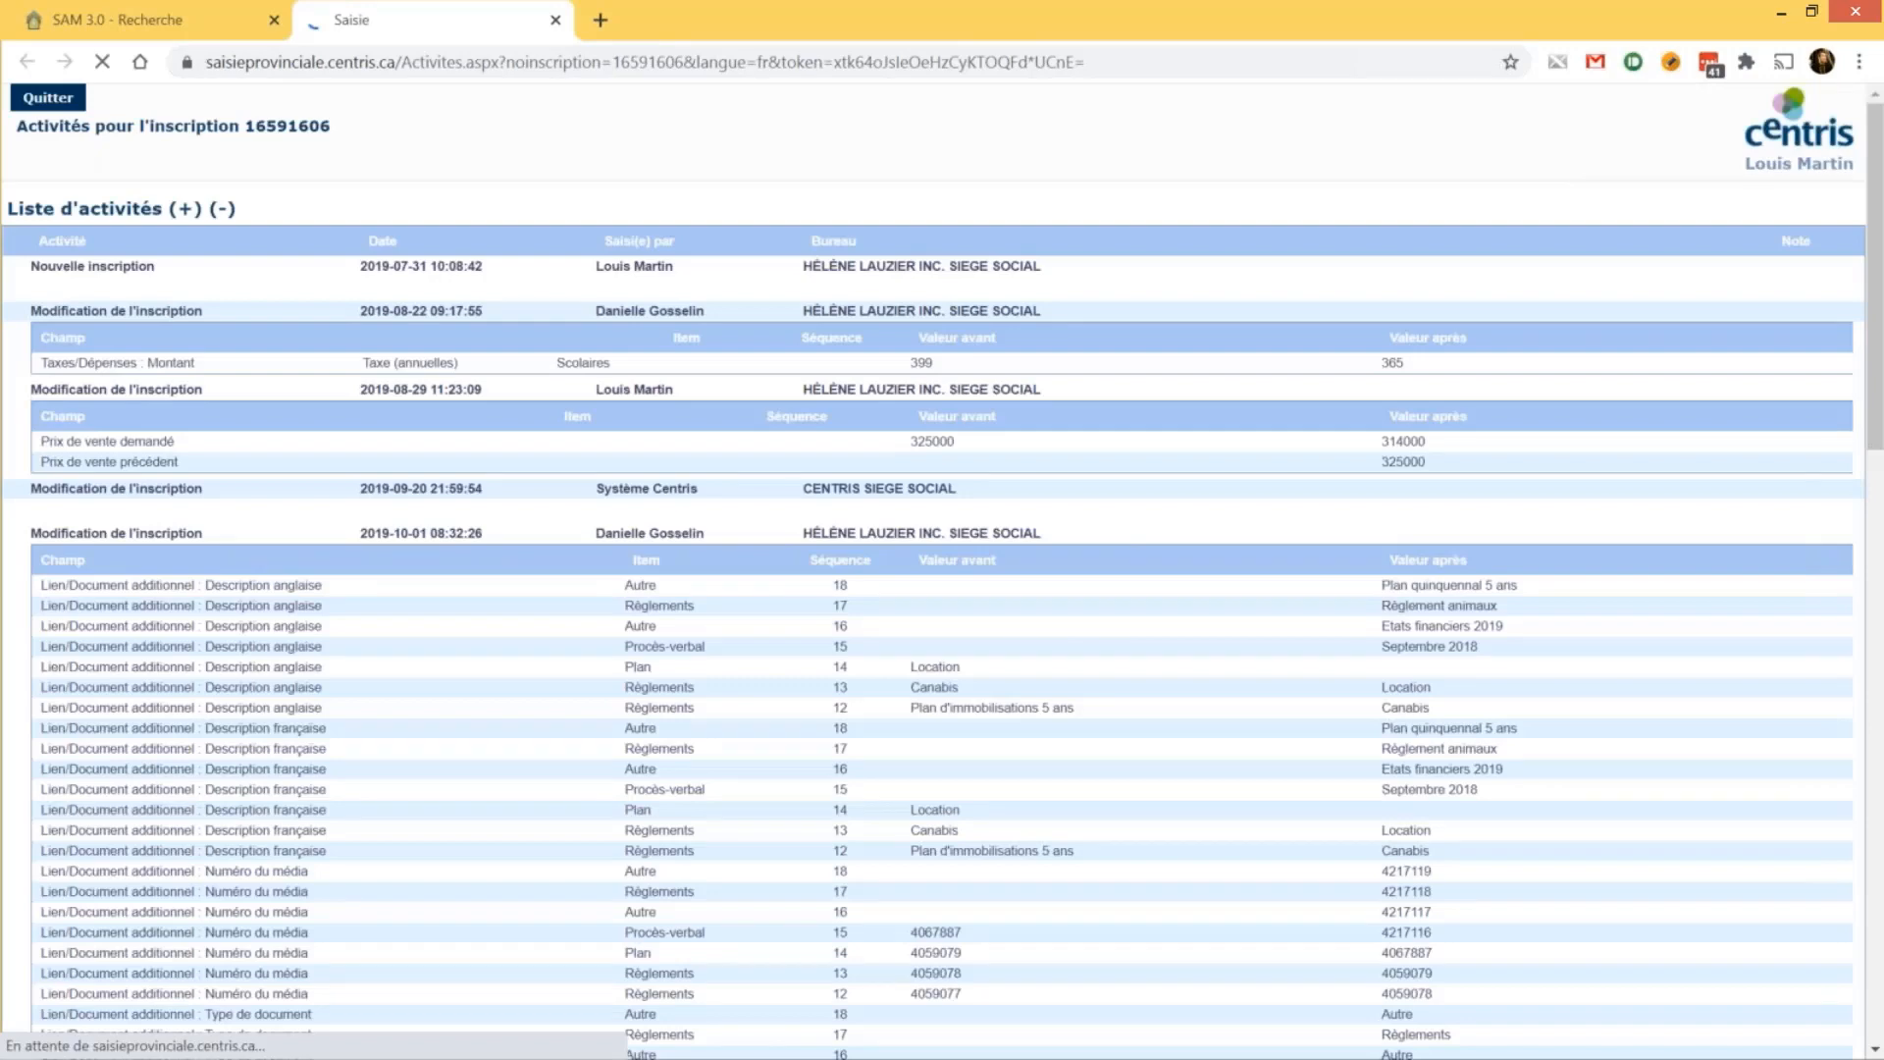
Scroll through the listing's modification history, then close that tab with Ctrl+W
{"action": "scroll", "coordinate": [341, 400], "scroll_direction": "down", "scroll_amount": 8}
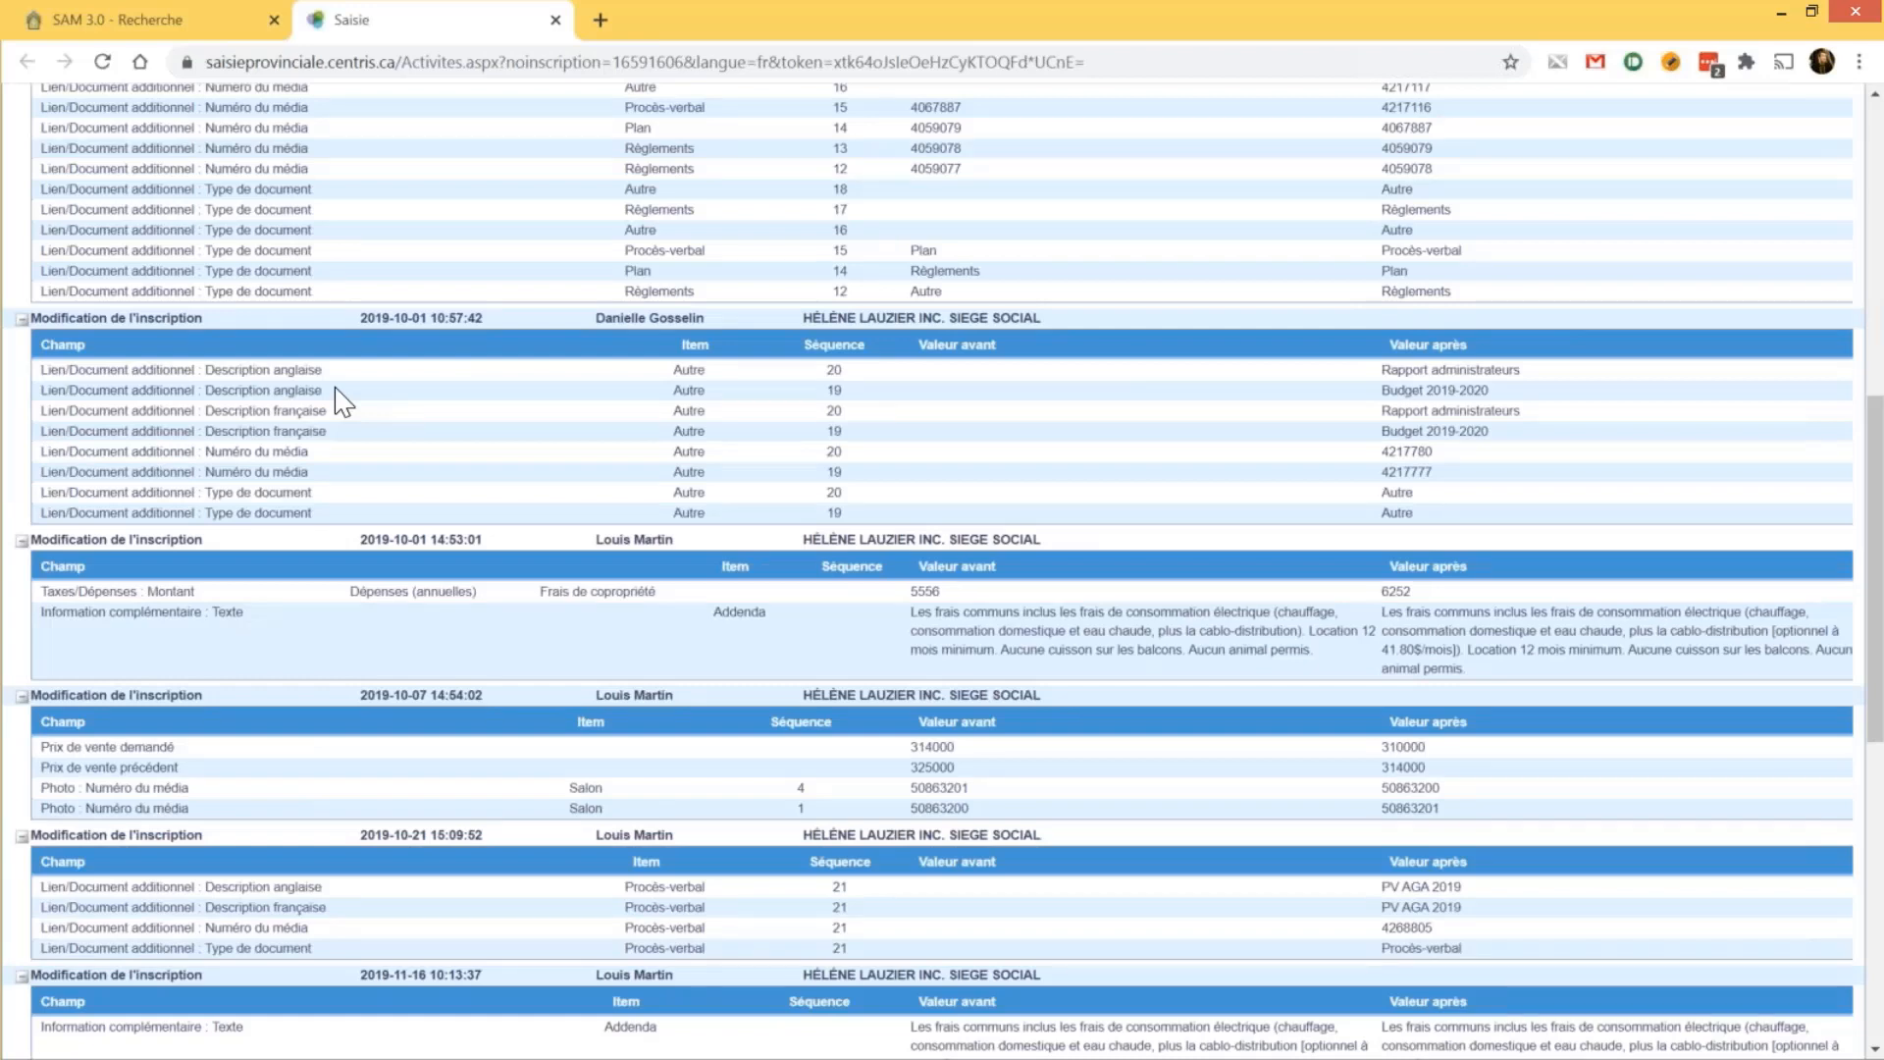
{"action": "scroll", "coordinate": [960, 608], "scroll_direction": "down", "scroll_amount": 6}
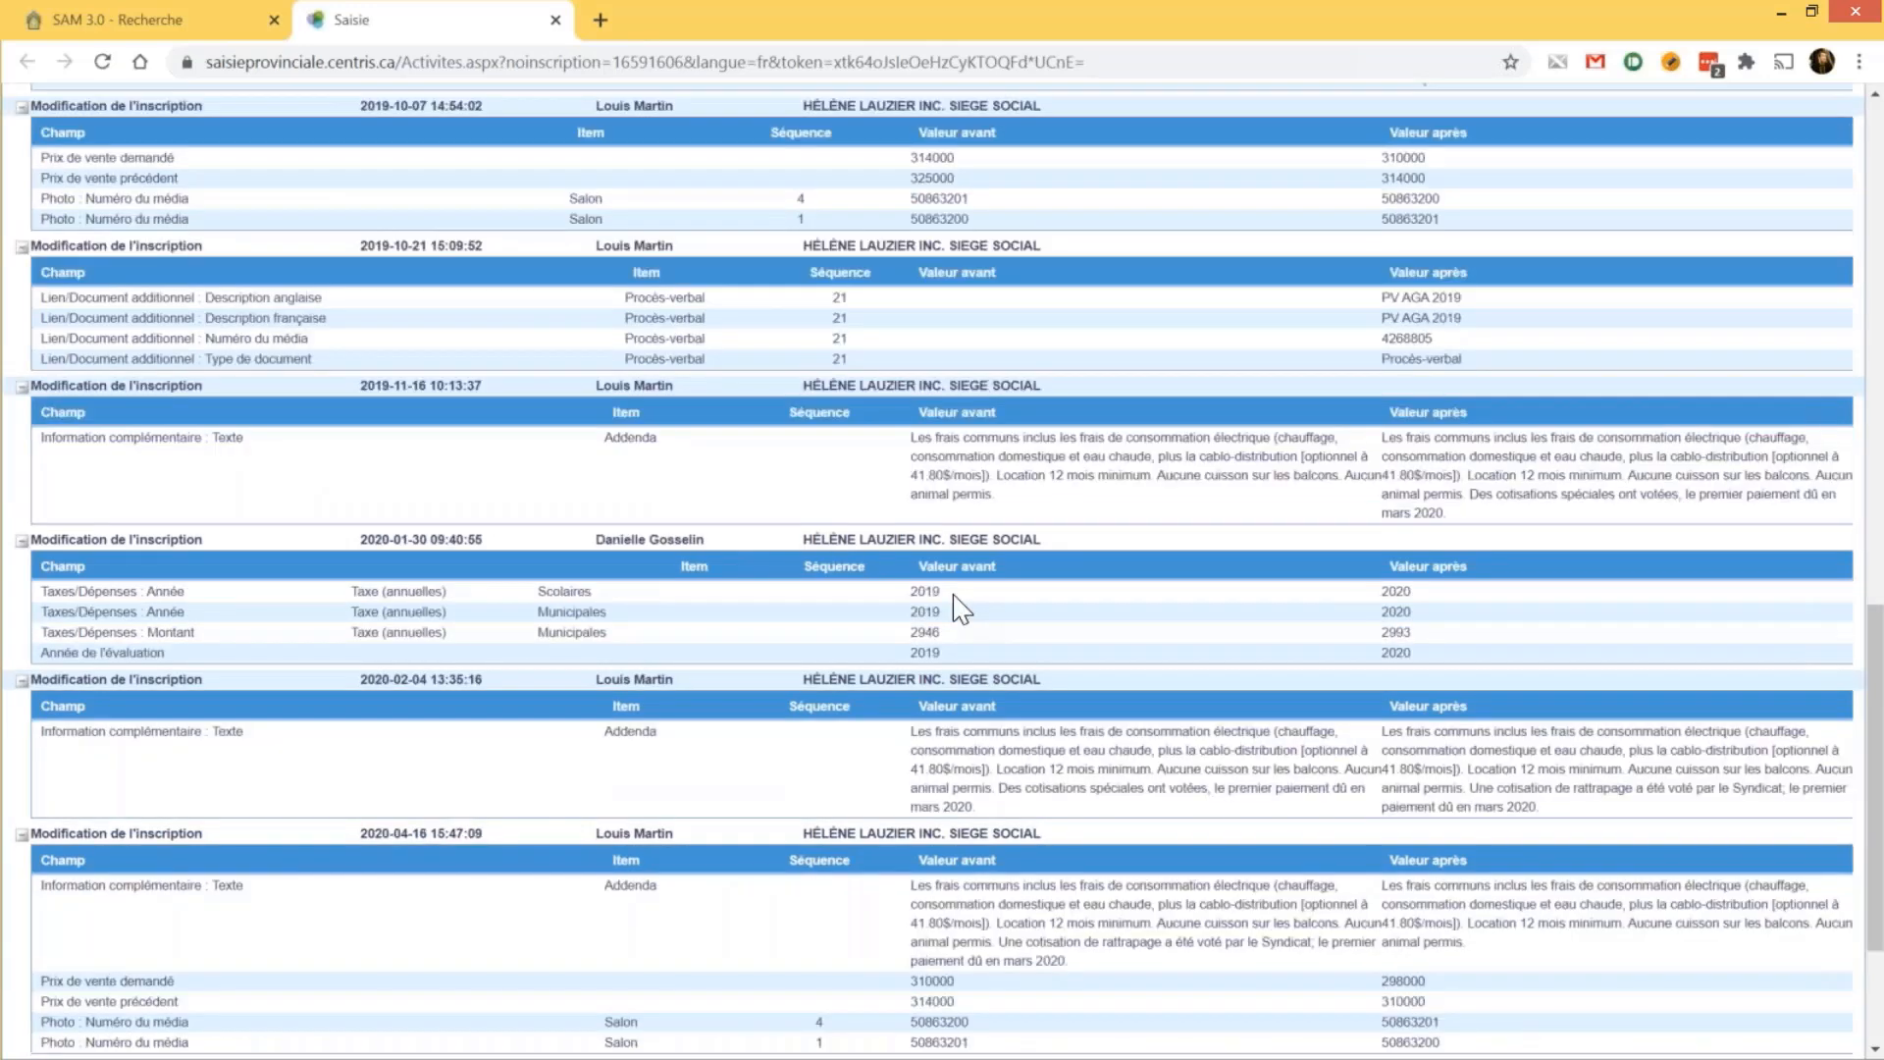
{"action": "key", "text": "ctrl+w"}
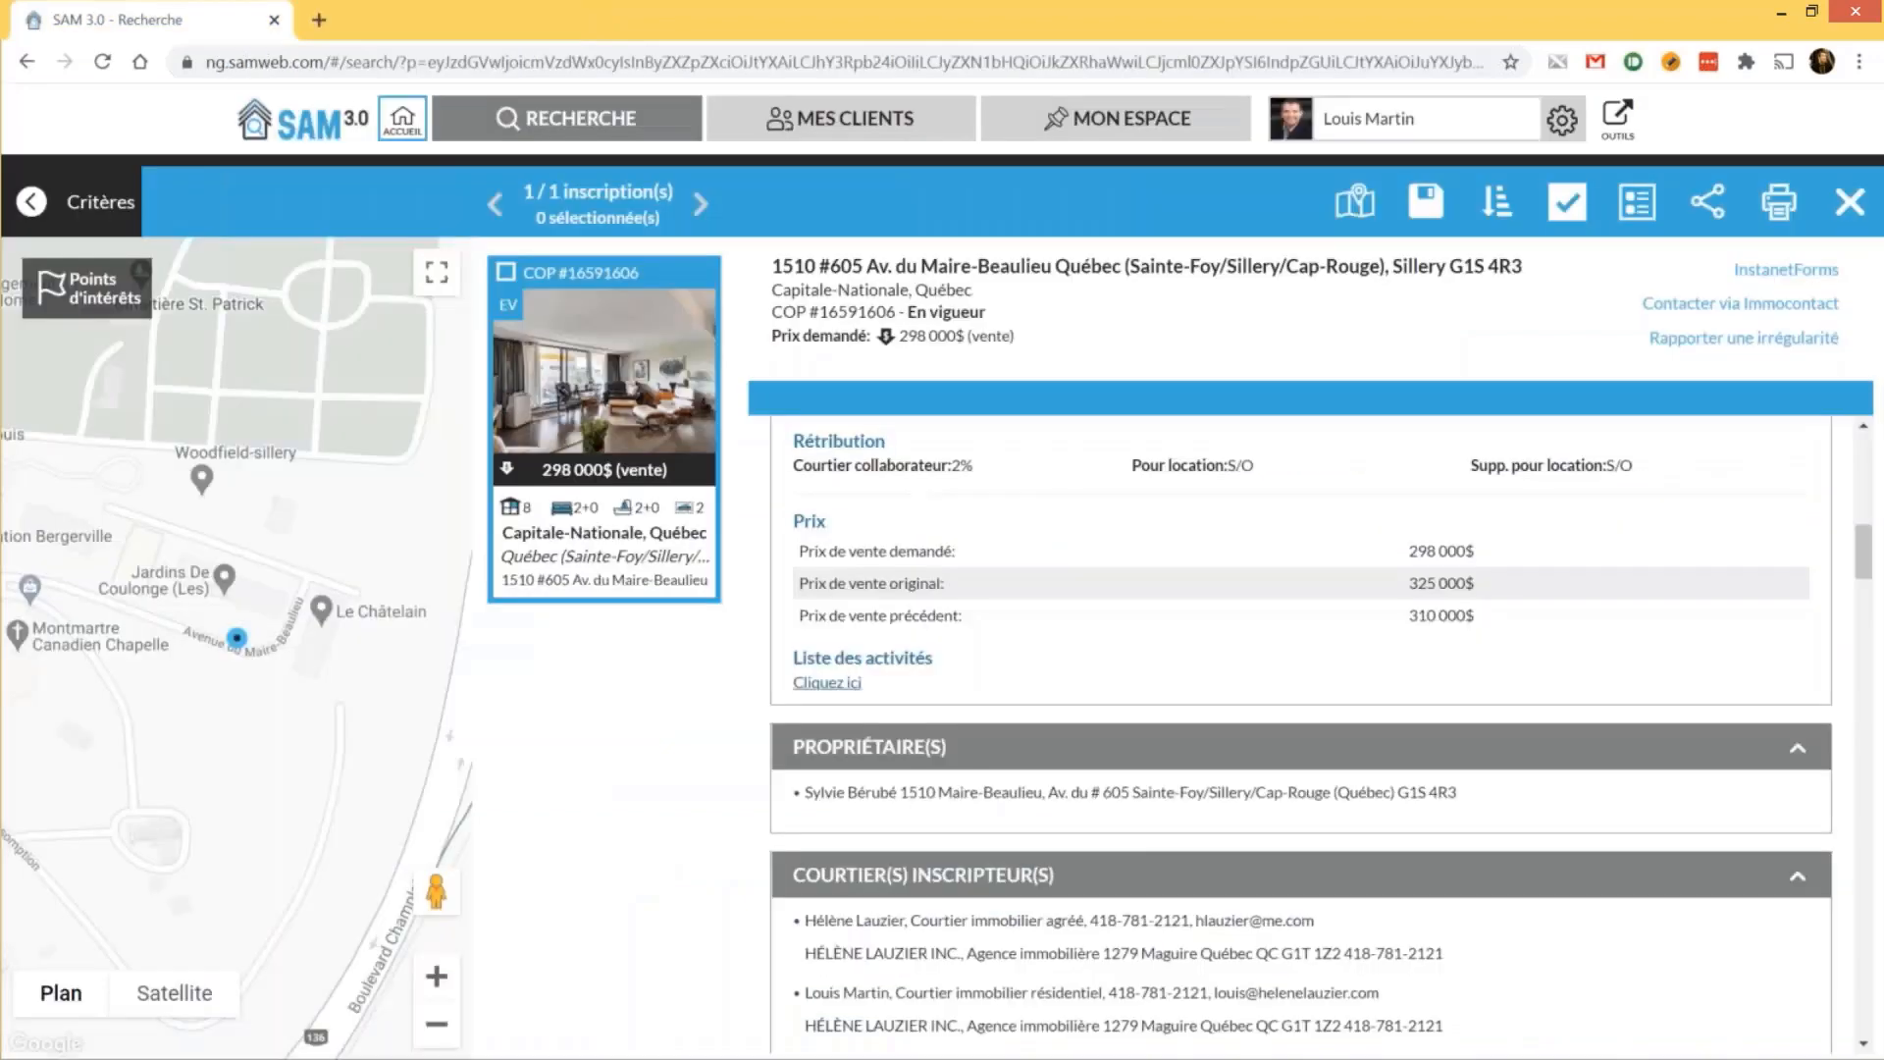
Scroll down the listing sheet to the monthly fees totalling 795.00$
{"action": "scroll", "coordinate": [894, 650], "scroll_direction": "down", "scroll_amount": 2}
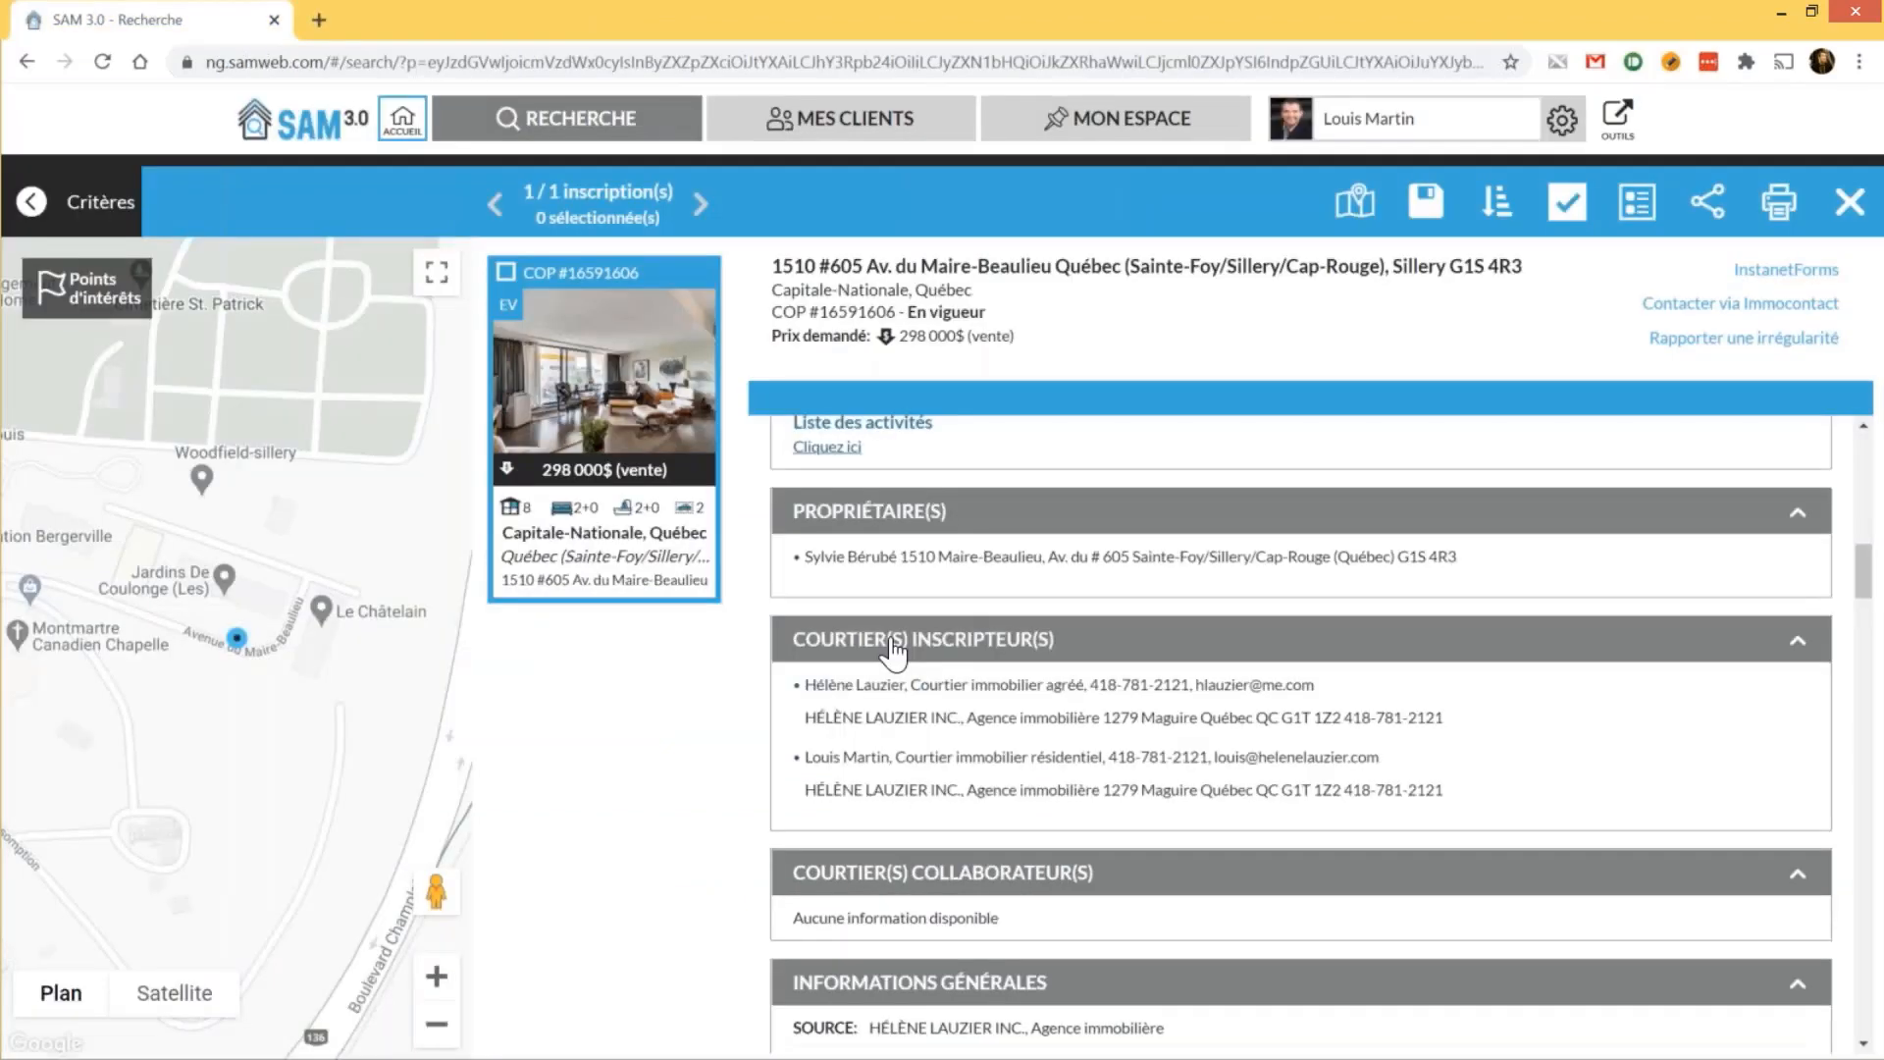
{"action": "scroll", "coordinate": [894, 648], "scroll_direction": "down", "scroll_amount": 2}
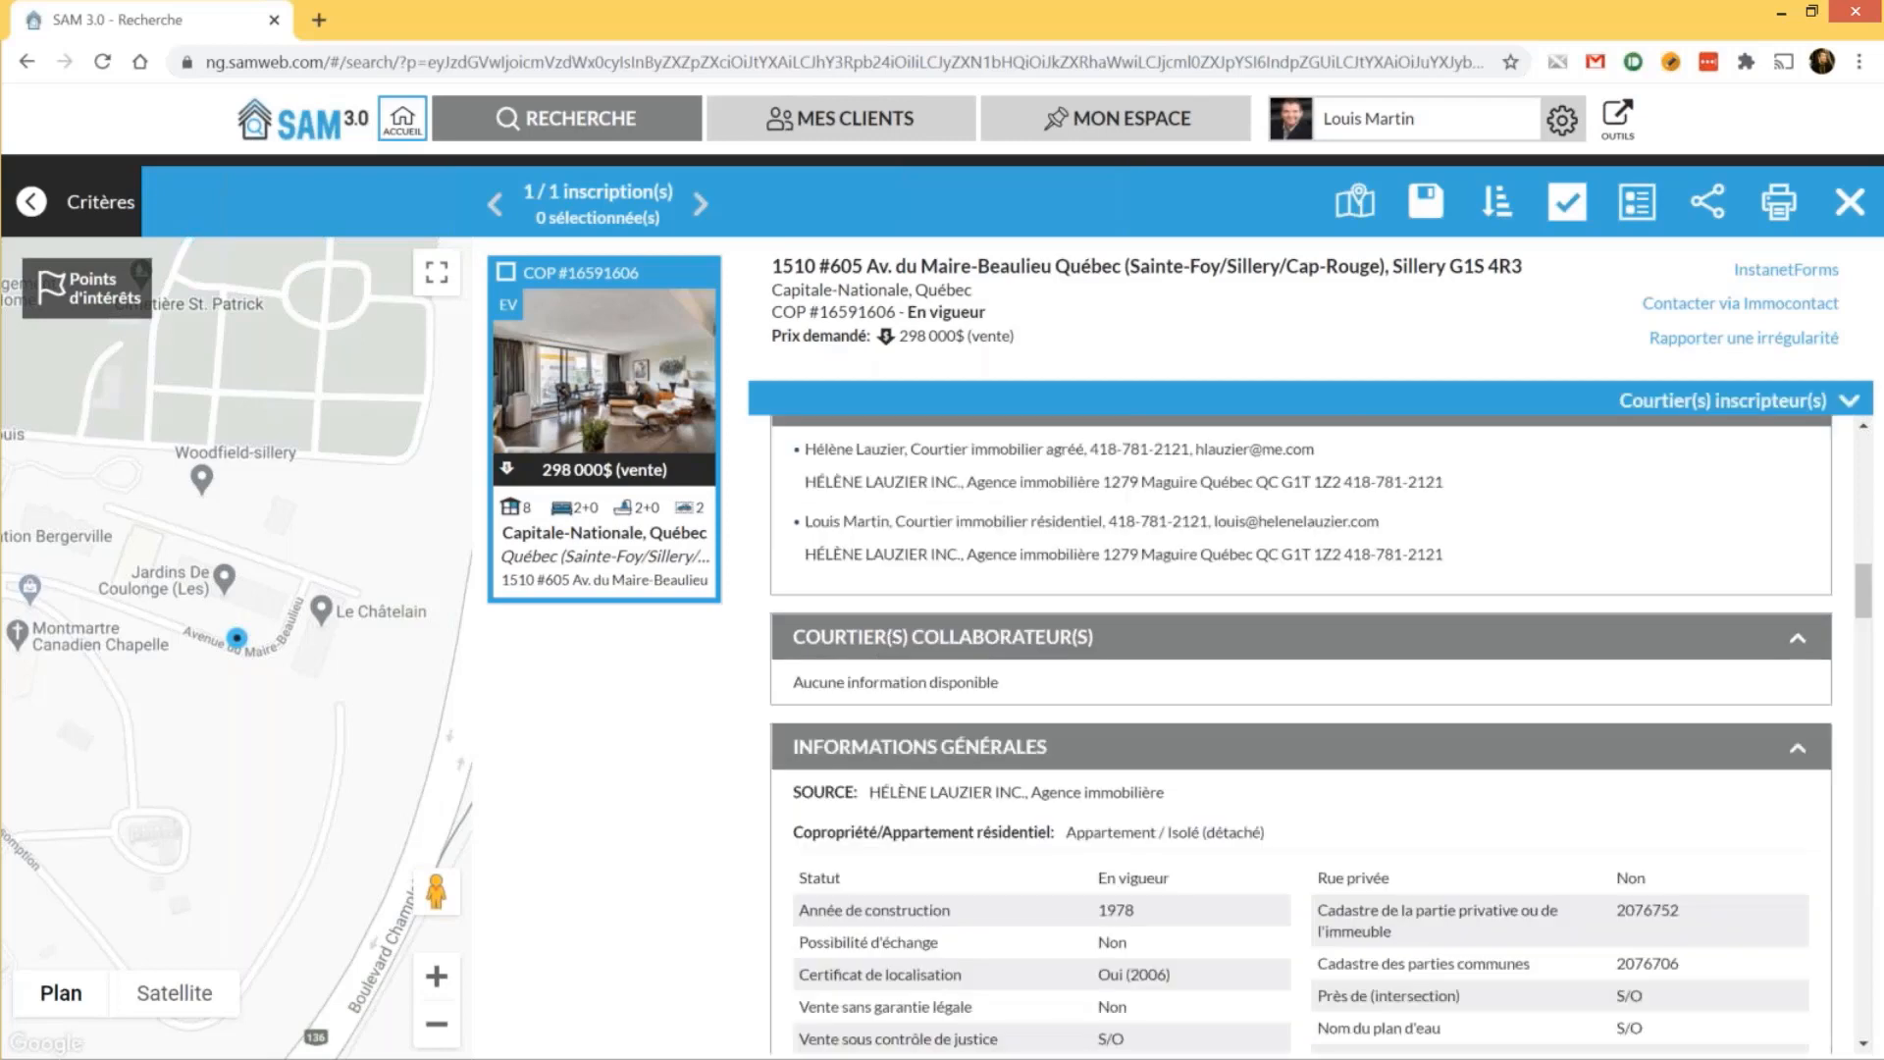
{"action": "scroll", "coordinate": [1300, 736], "scroll_direction": "down", "scroll_amount": 1}
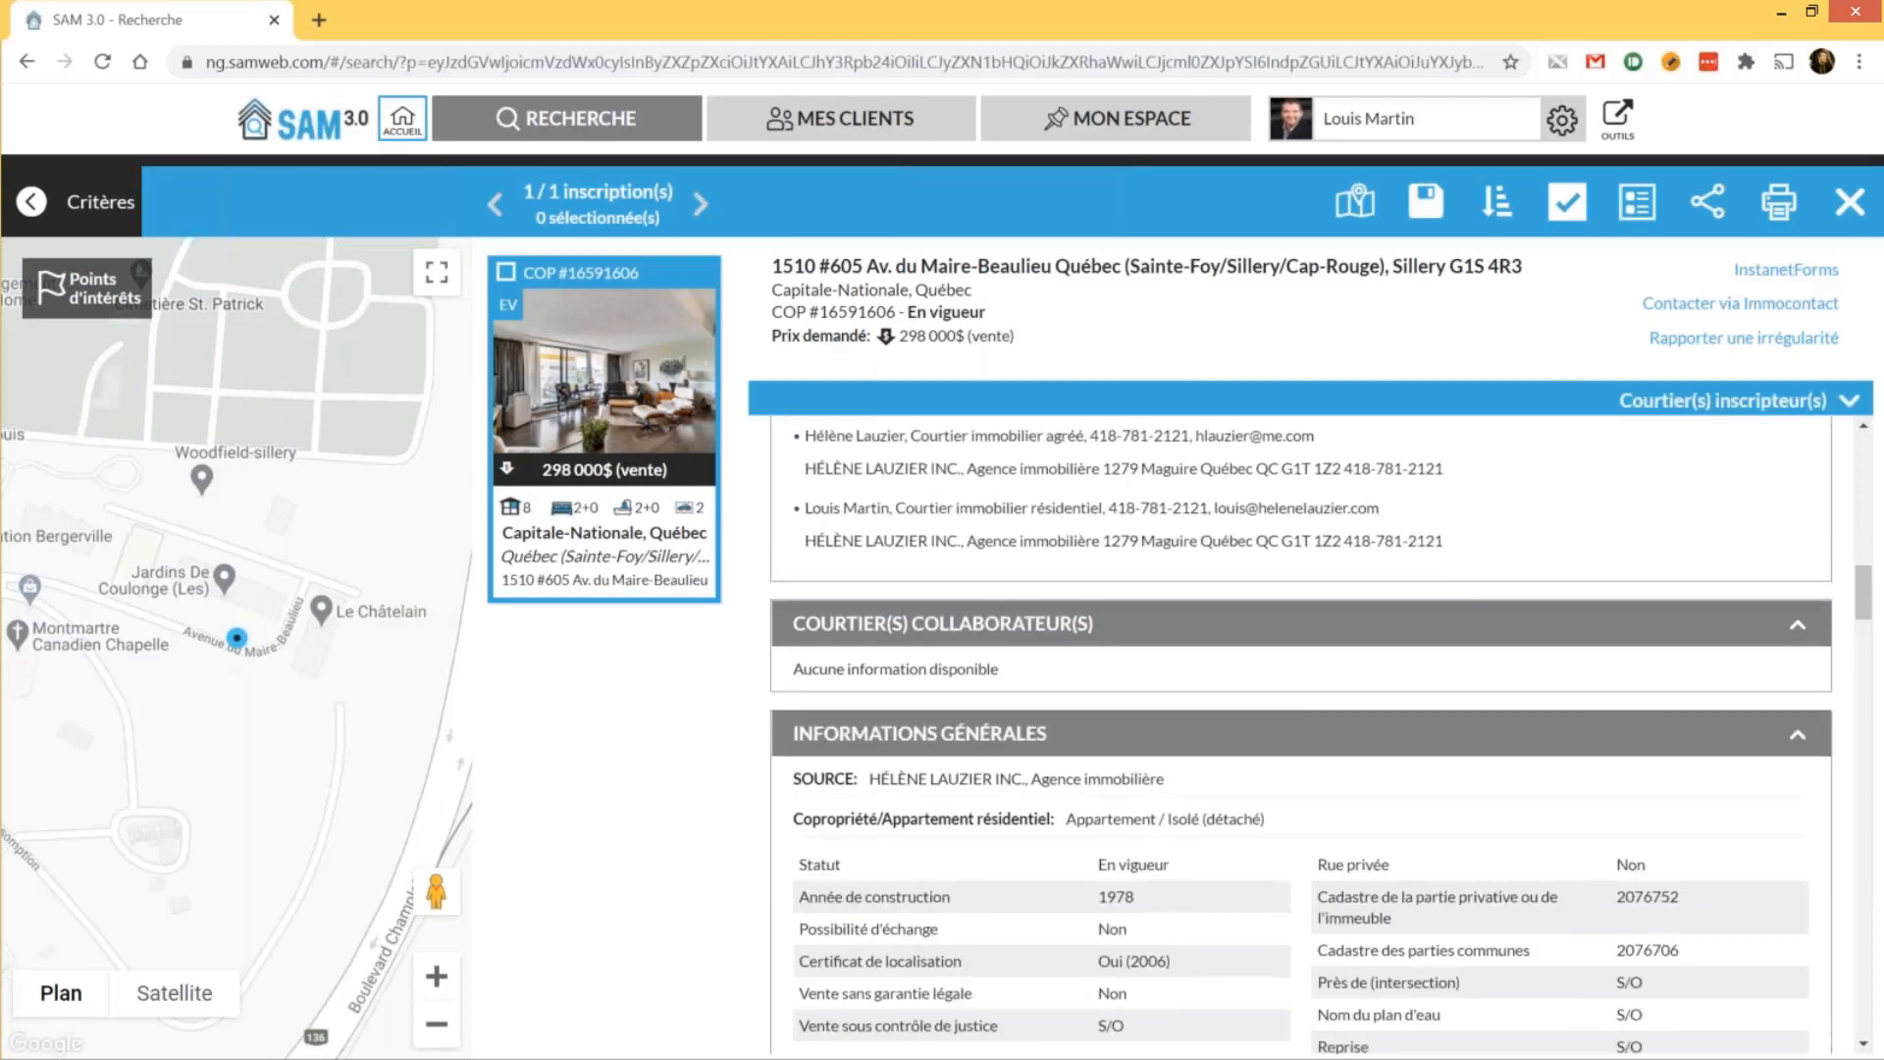
{"action": "scroll", "coordinate": [868, 678], "scroll_direction": "down", "scroll_amount": 3}
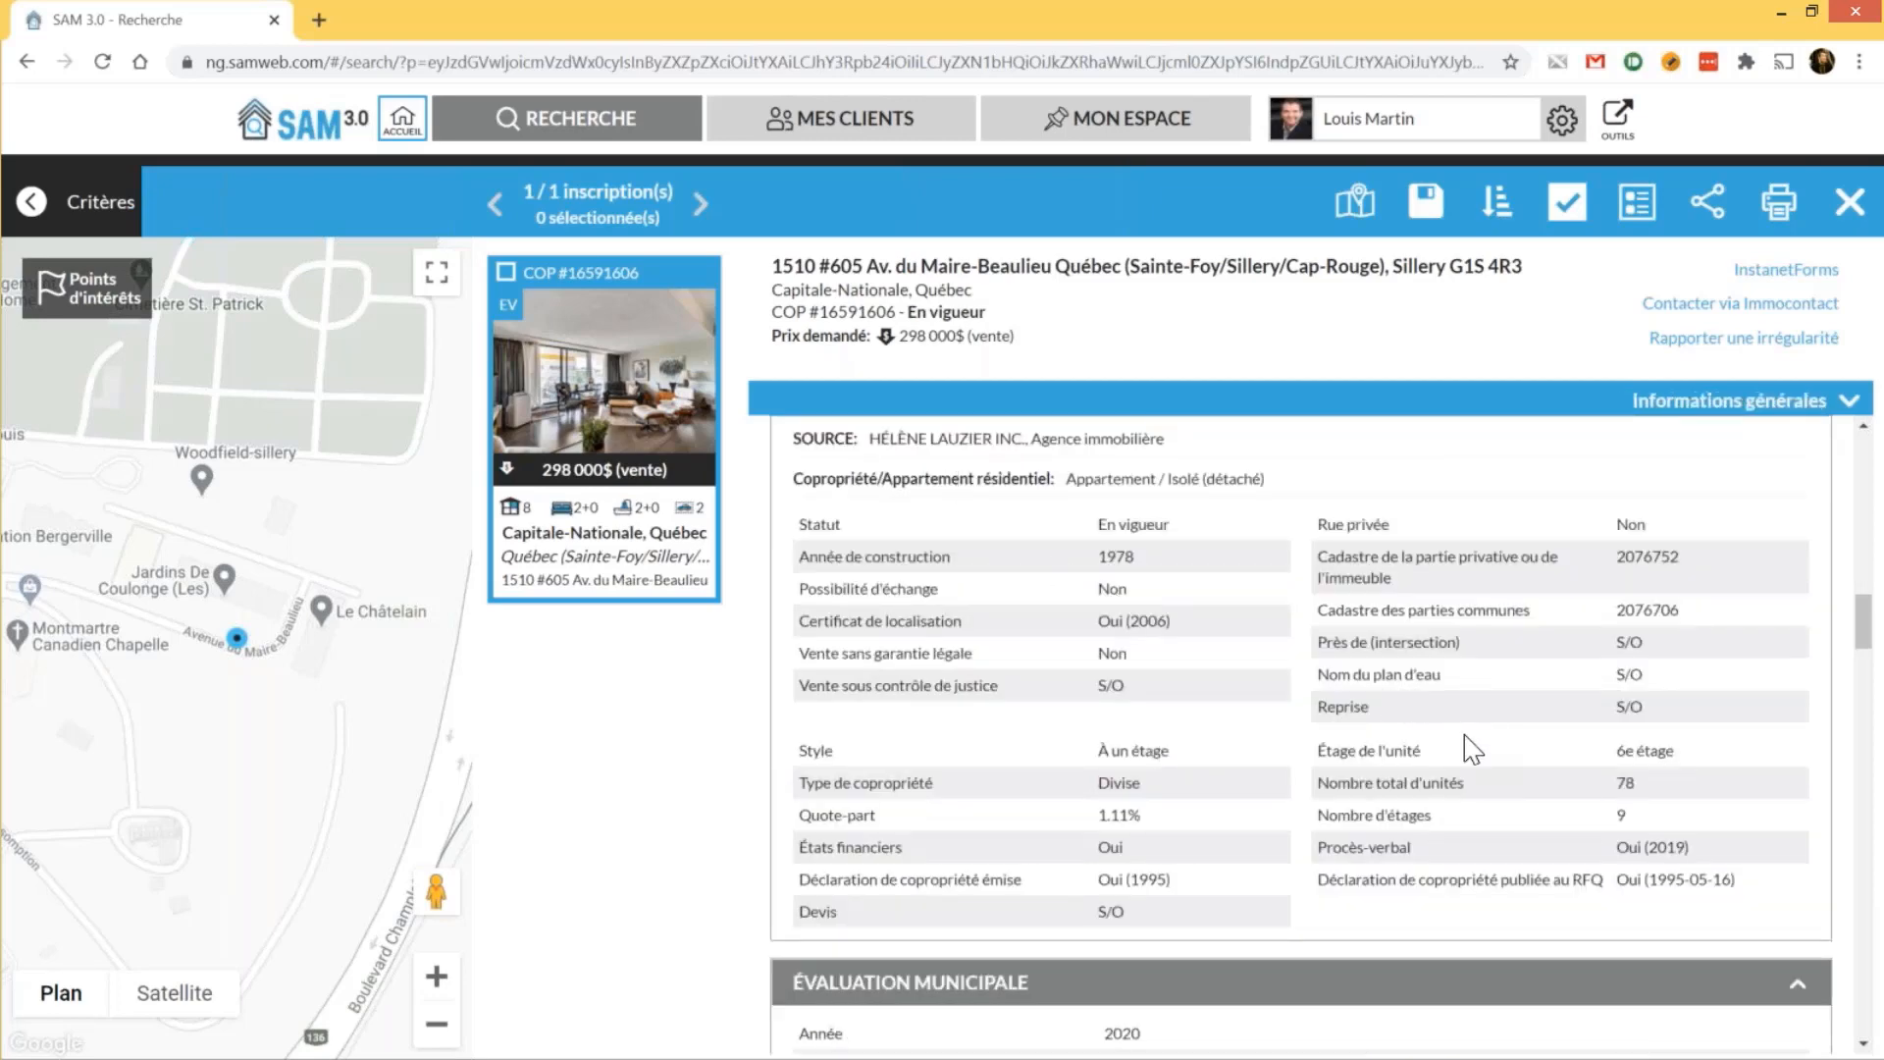
{"action": "scroll", "coordinate": [1464, 735], "scroll_direction": "up", "scroll_amount": 1}
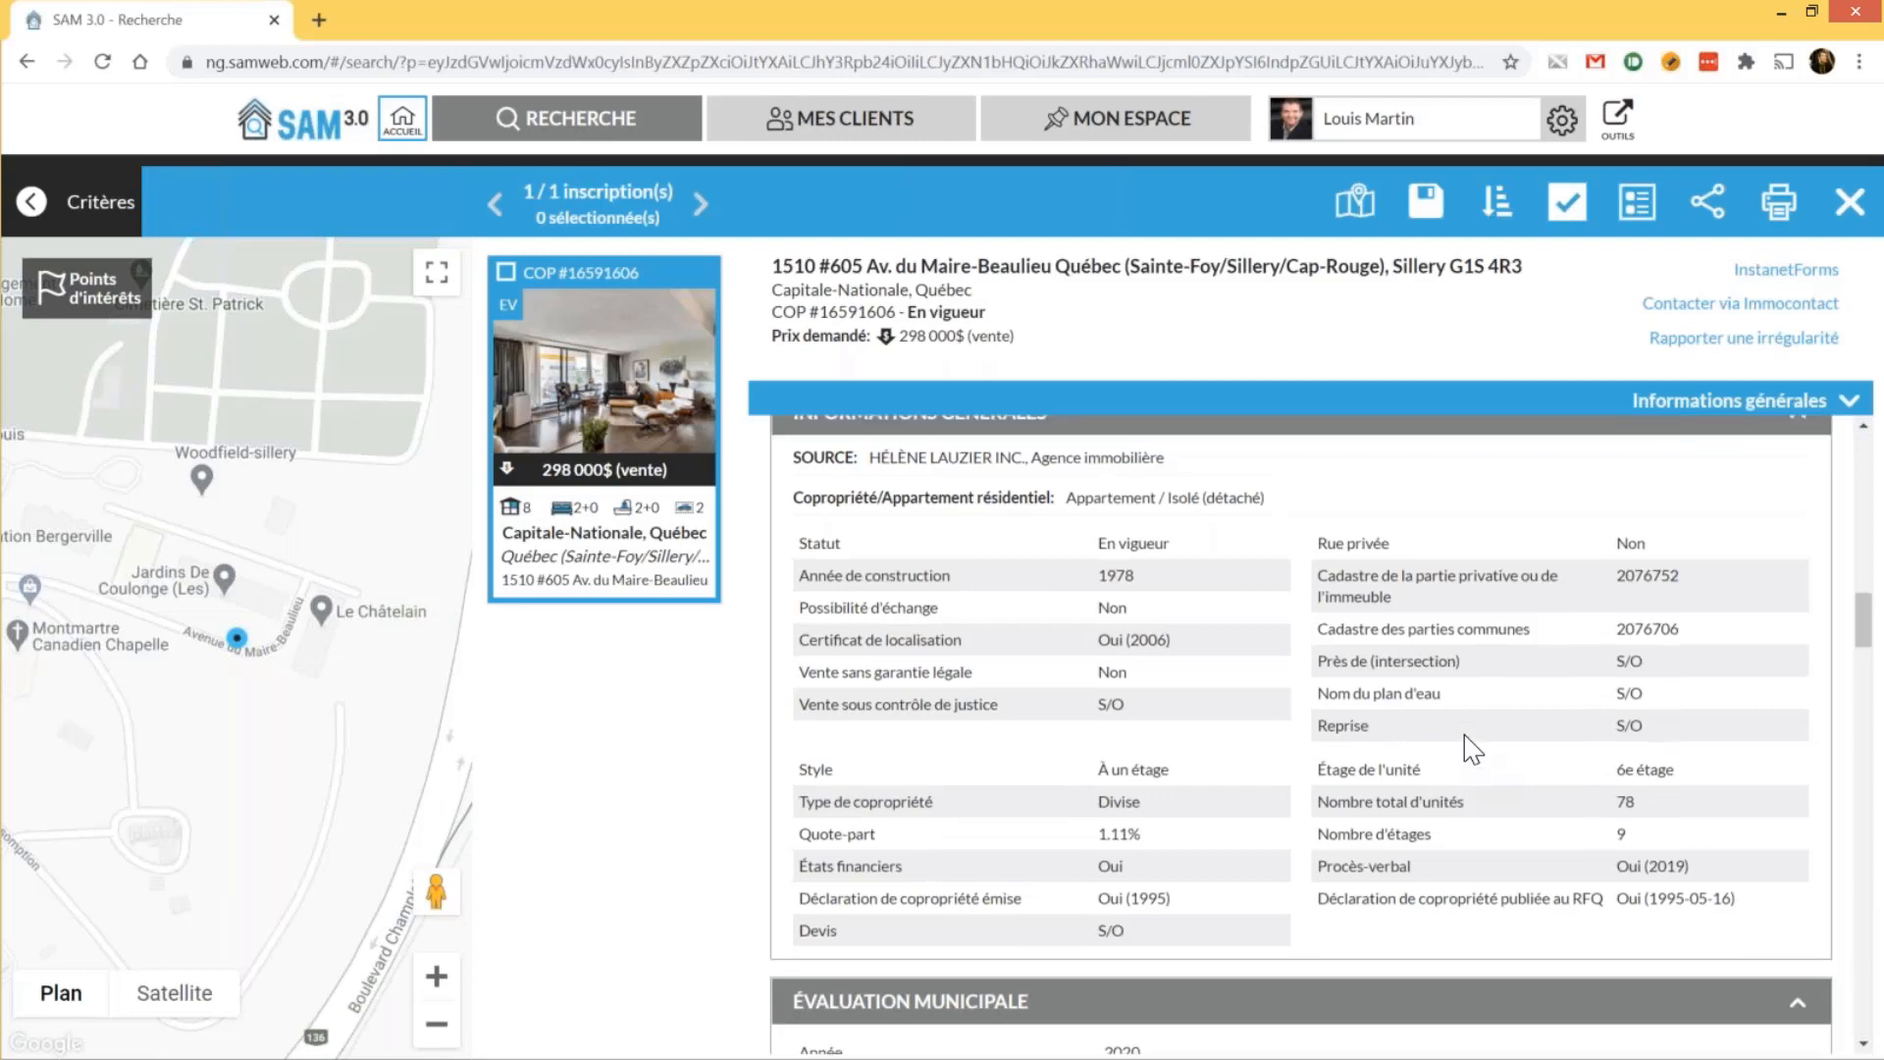
{"action": "scroll", "coordinate": [1469, 746], "scroll_direction": "down", "scroll_amount": 5}
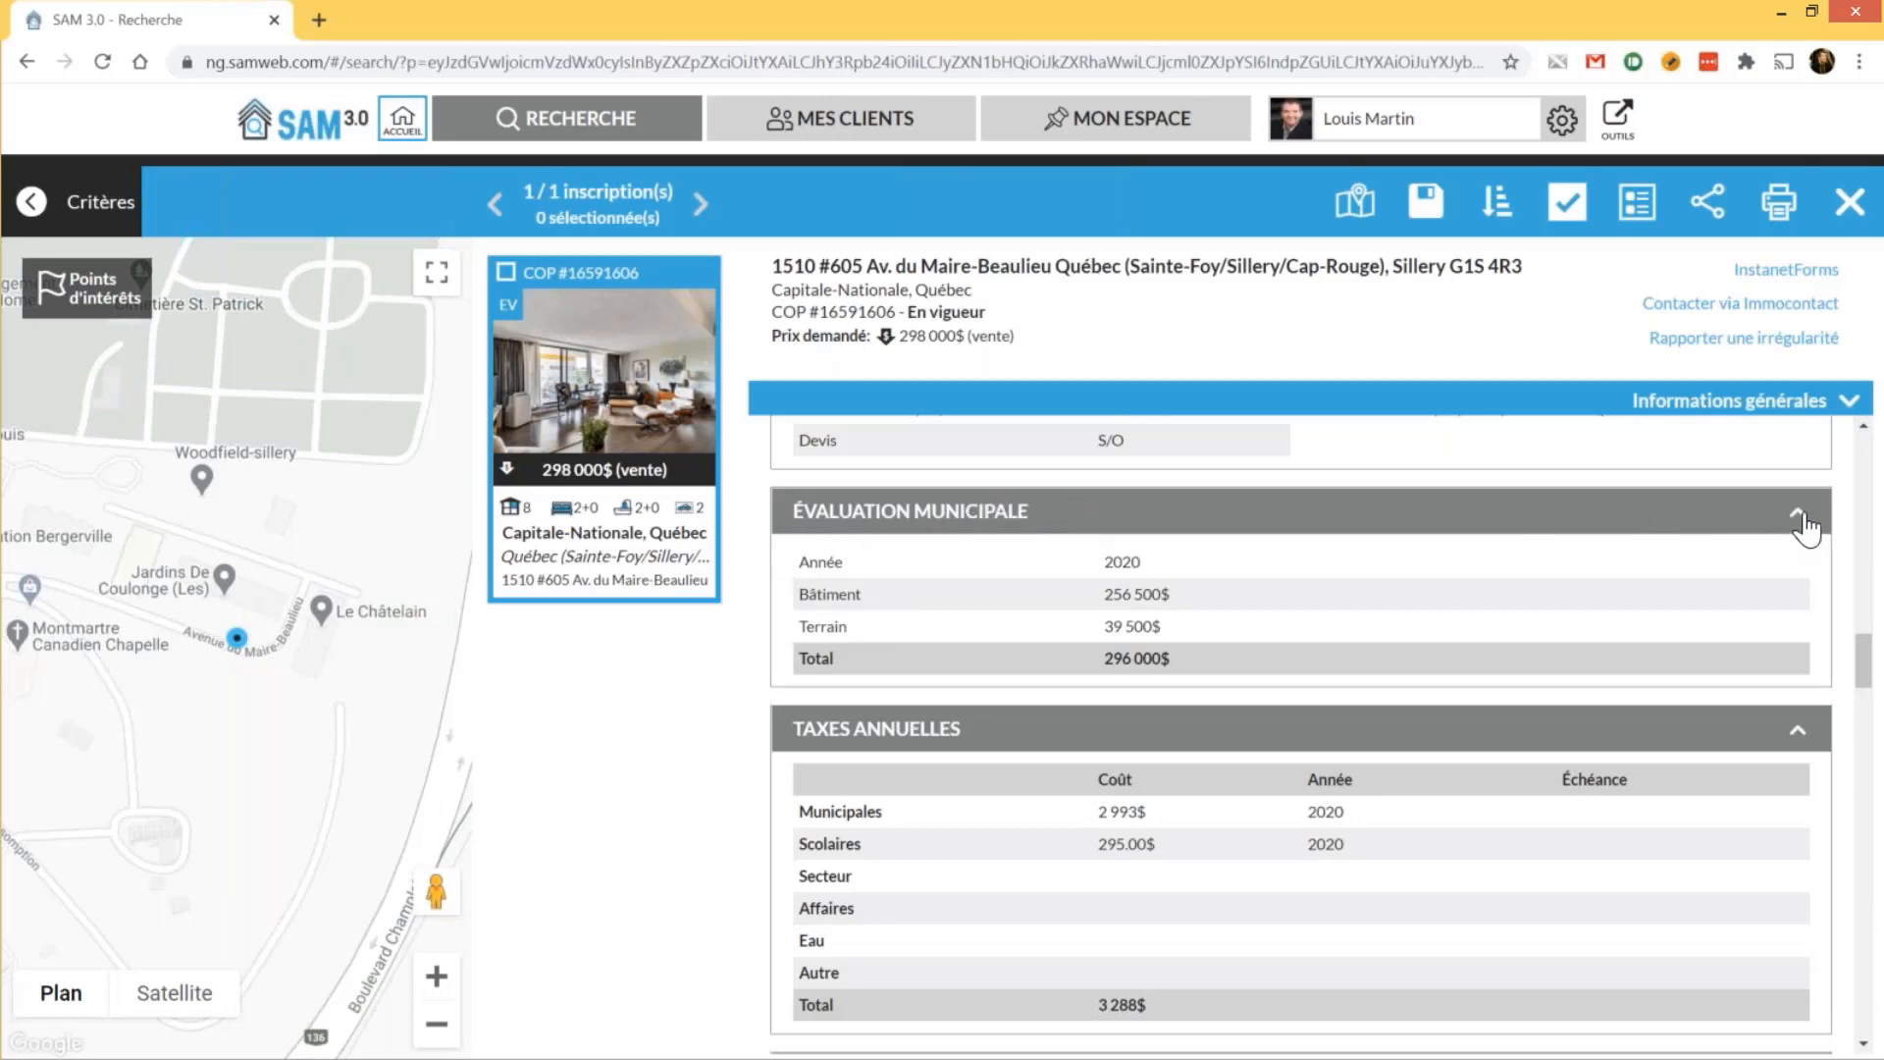
Collapse Évaluation municipale and Taxes annuelles, then show the listing's section list
{"action": "left_click", "coordinate": [1802, 519]}
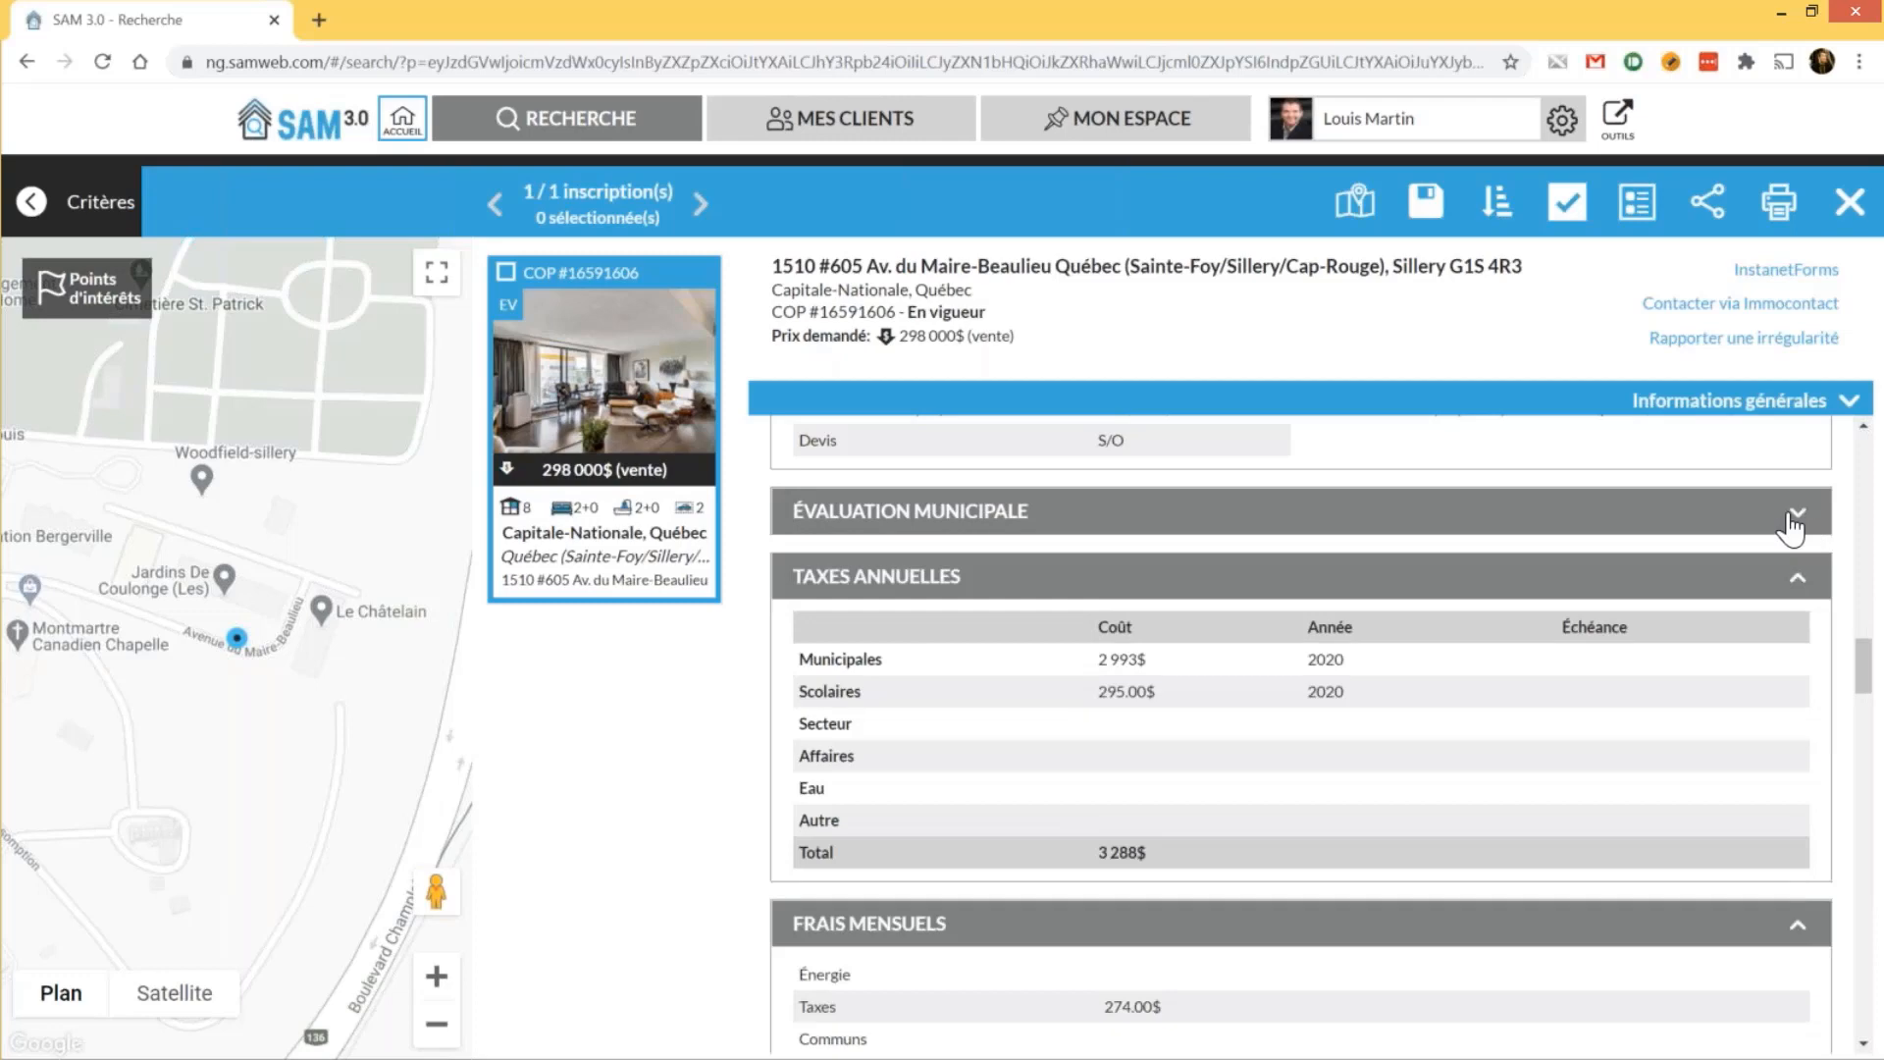
{"action": "left_click", "coordinate": [1797, 585]}
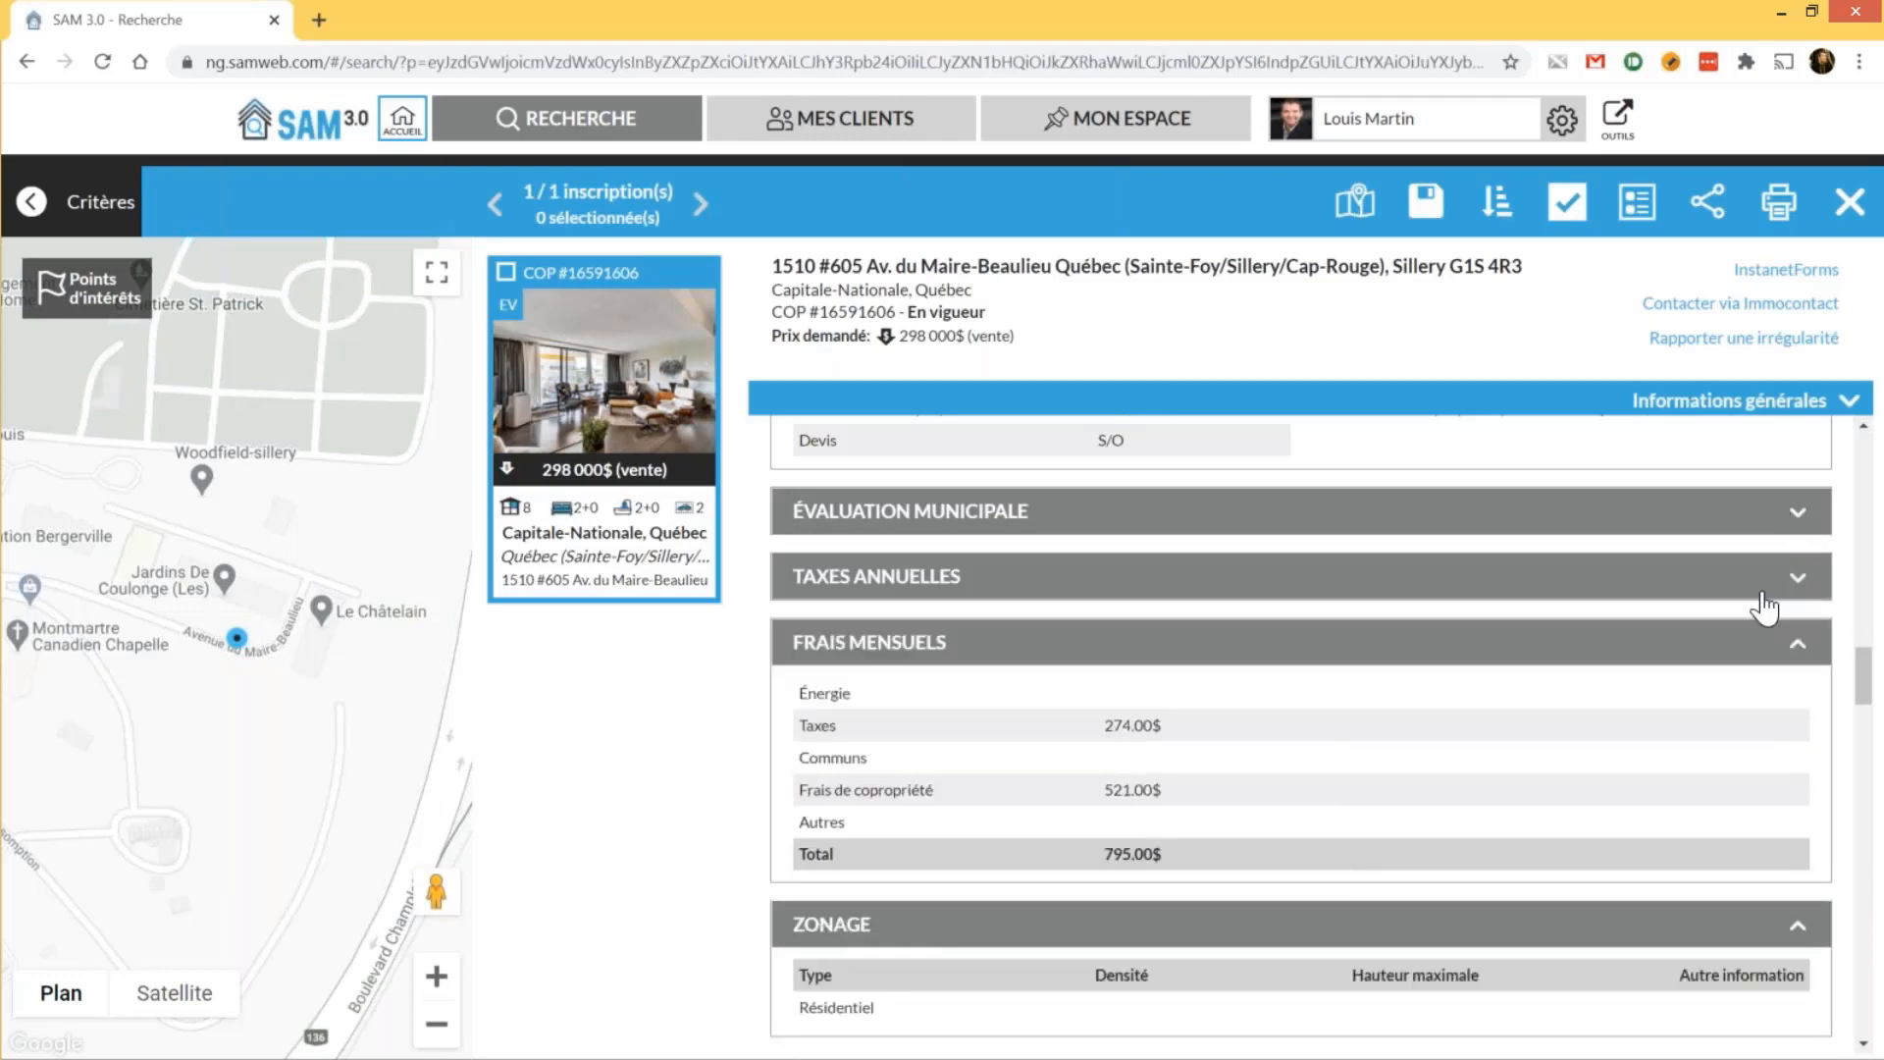
{"action": "left_click", "coordinate": [1686, 407]}
{"action": "left_click", "coordinate": [1686, 410]}
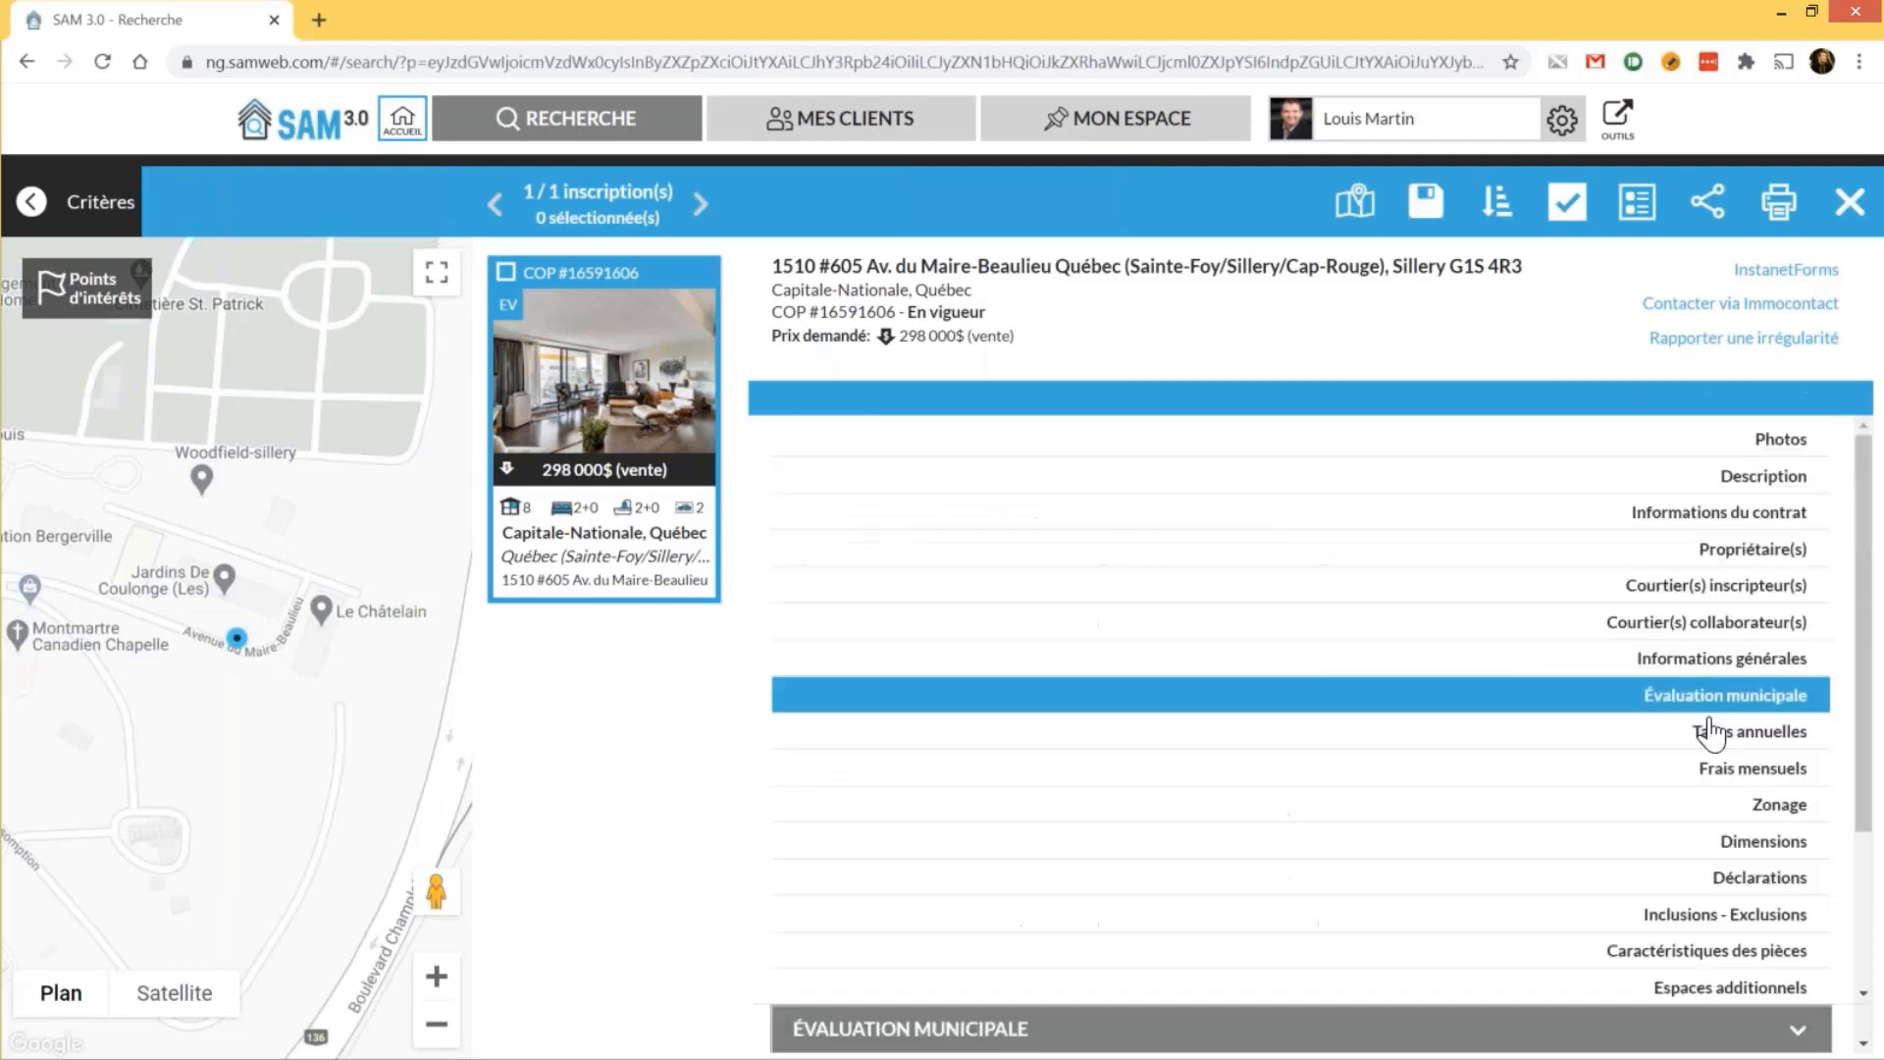
Jump to Inclusions - Exclusions, then scroll past the PDF documents and expand Historique
{"action": "left_click", "coordinate": [1718, 921]}
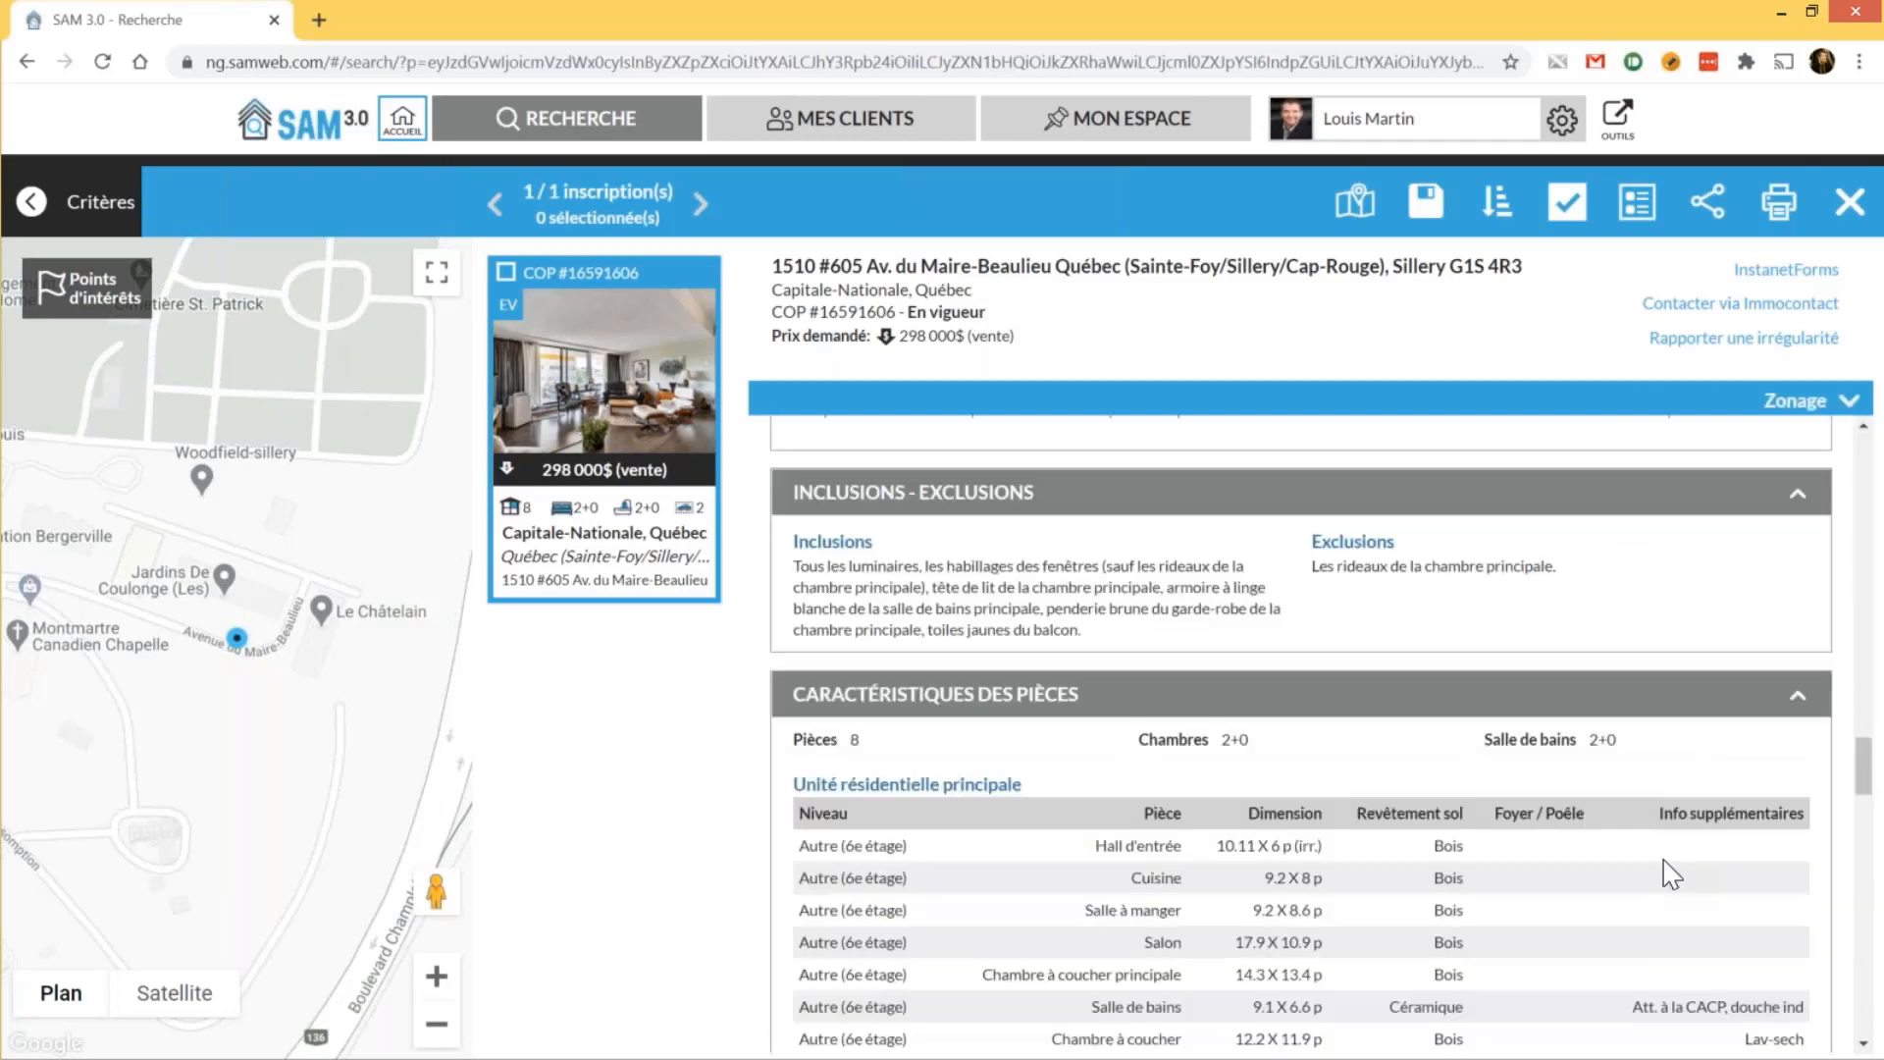
{"action": "scroll", "coordinate": [1672, 873], "scroll_direction": "down", "scroll_amount": 1}
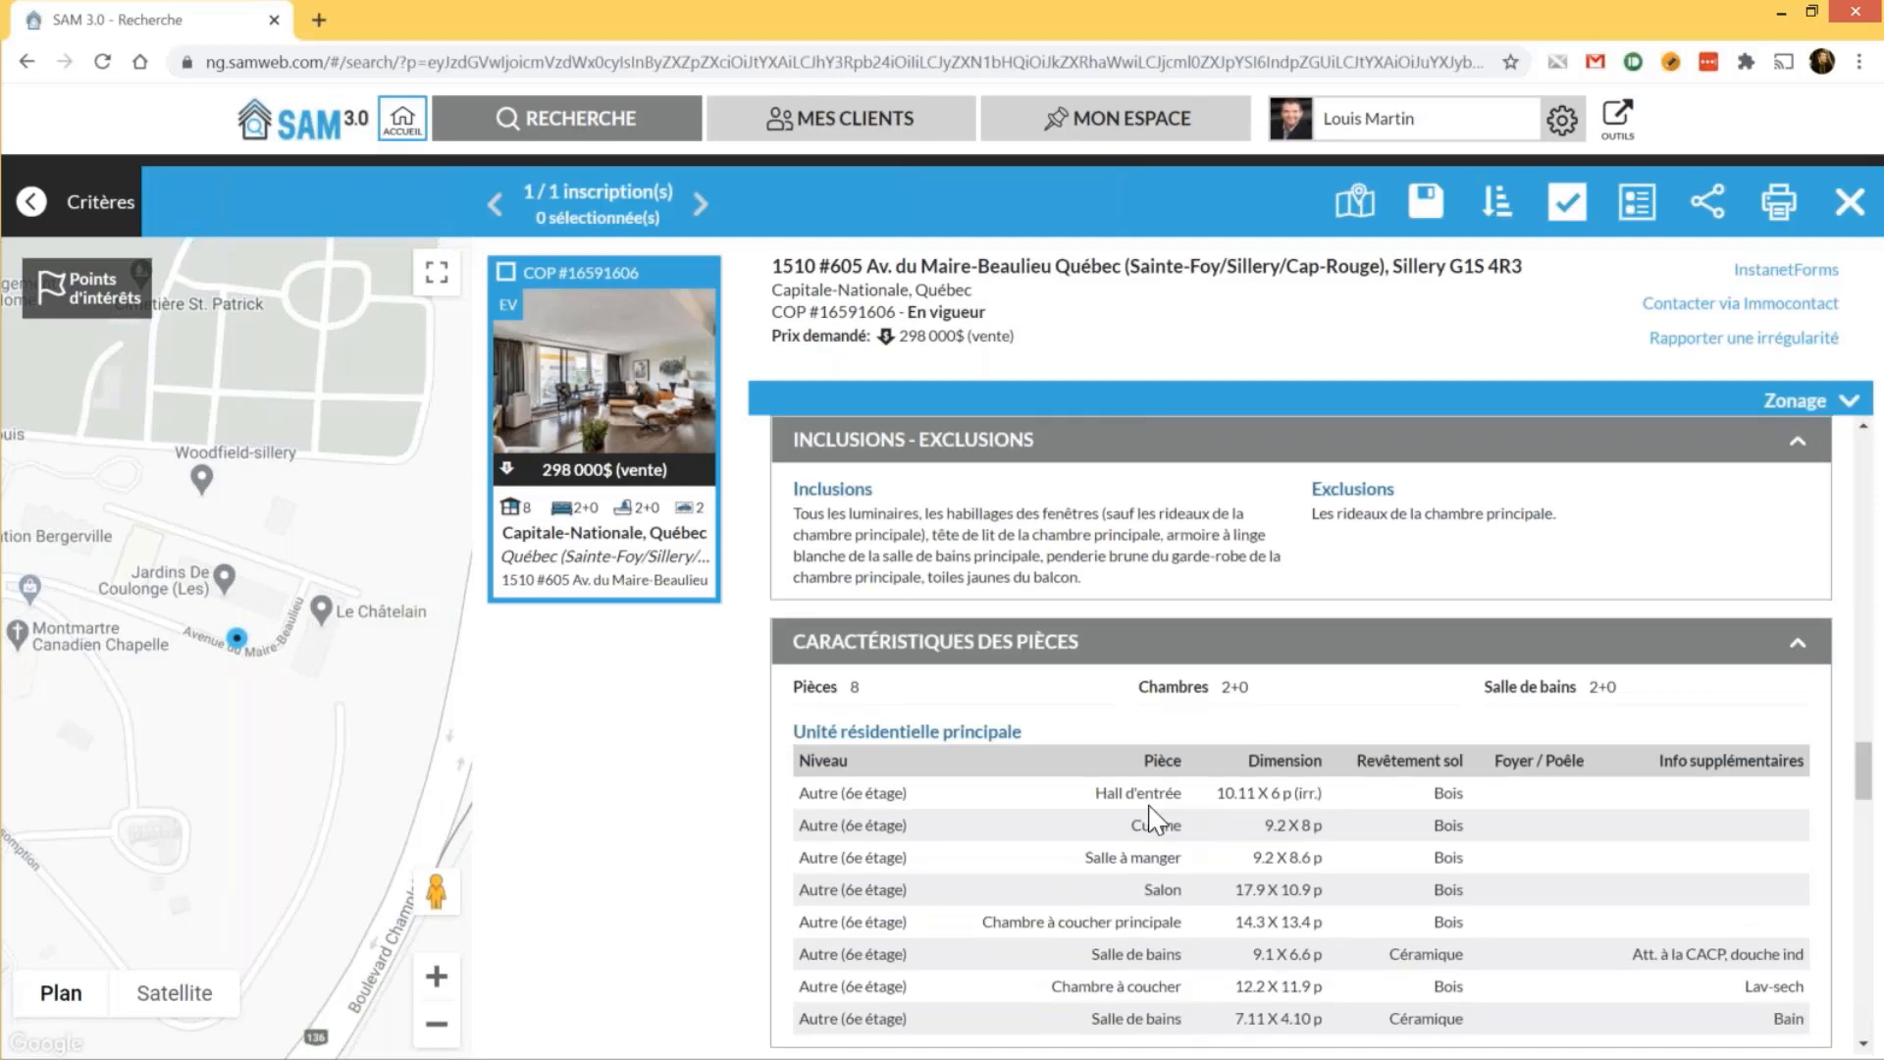
{"action": "scroll", "coordinate": [1153, 818], "scroll_direction": "down", "scroll_amount": 5}
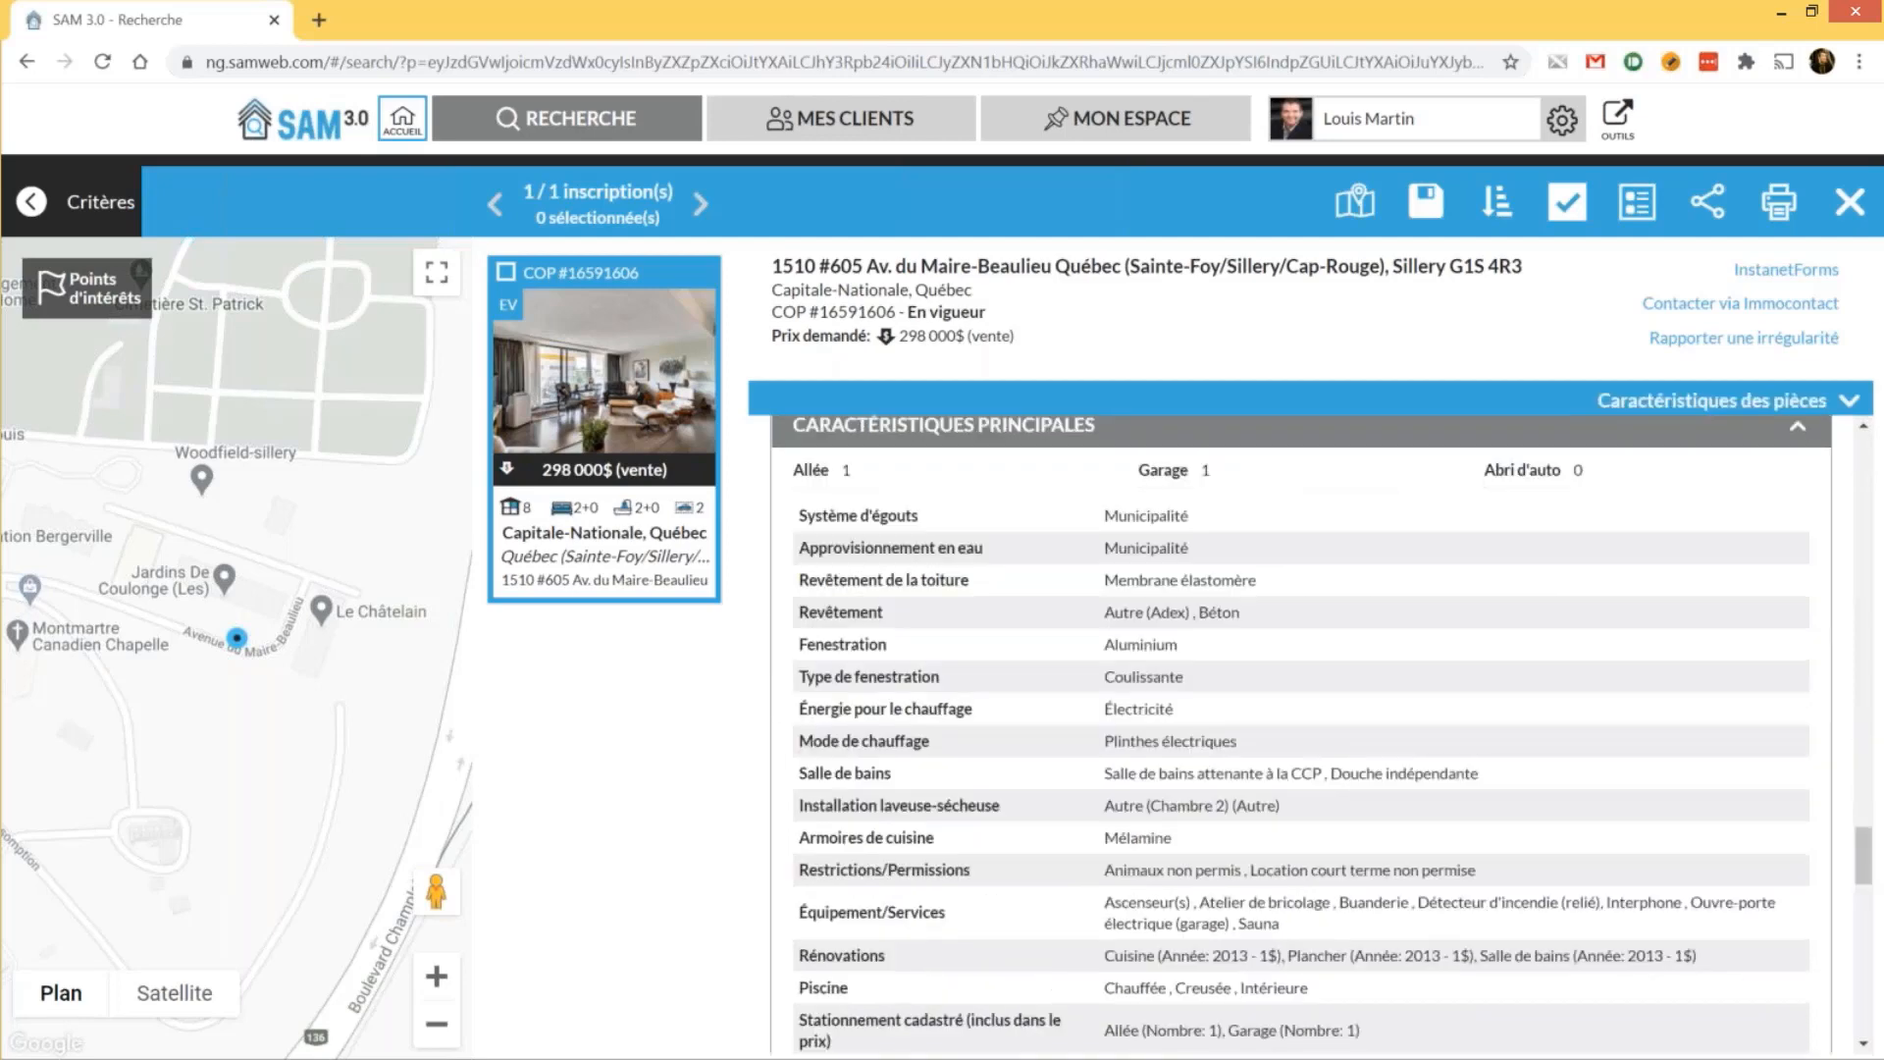
{"action": "scroll", "coordinate": [1173, 790], "scroll_direction": "down", "scroll_amount": 5}
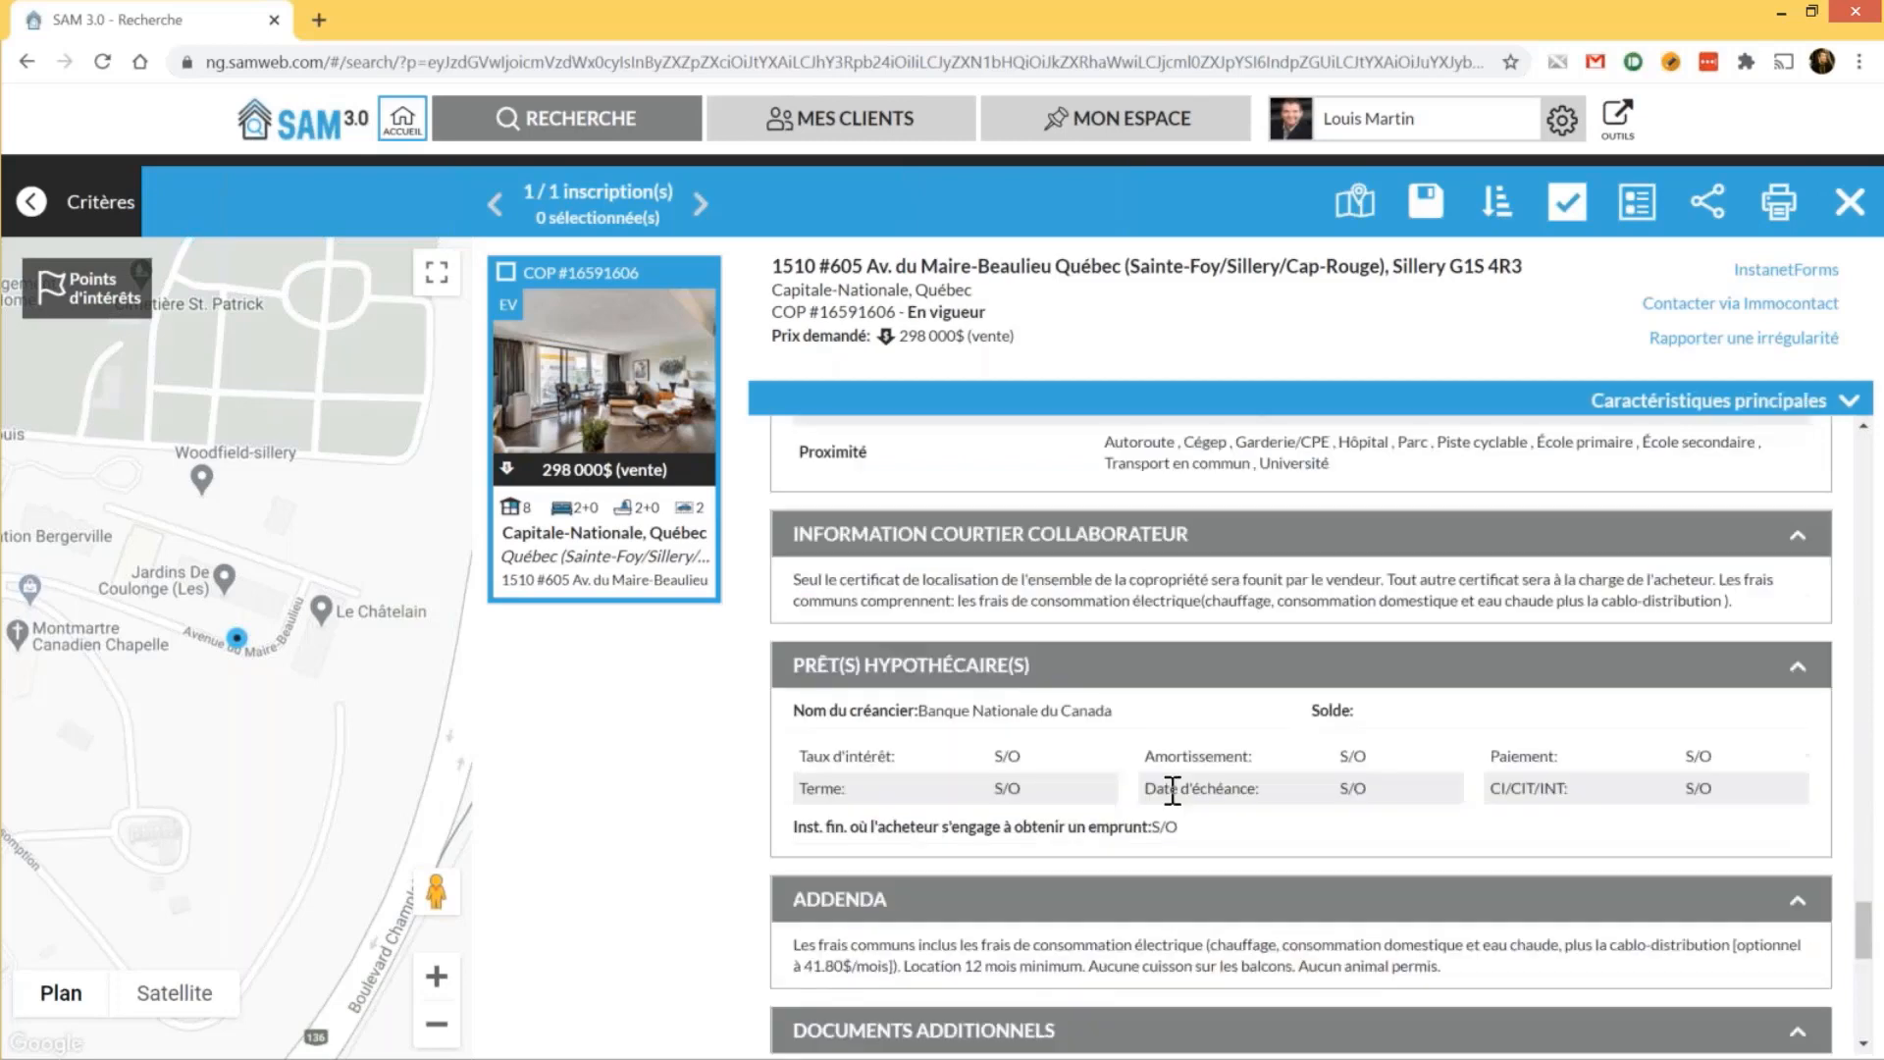
{"action": "scroll", "coordinate": [1173, 790], "scroll_direction": "down", "scroll_amount": 5}
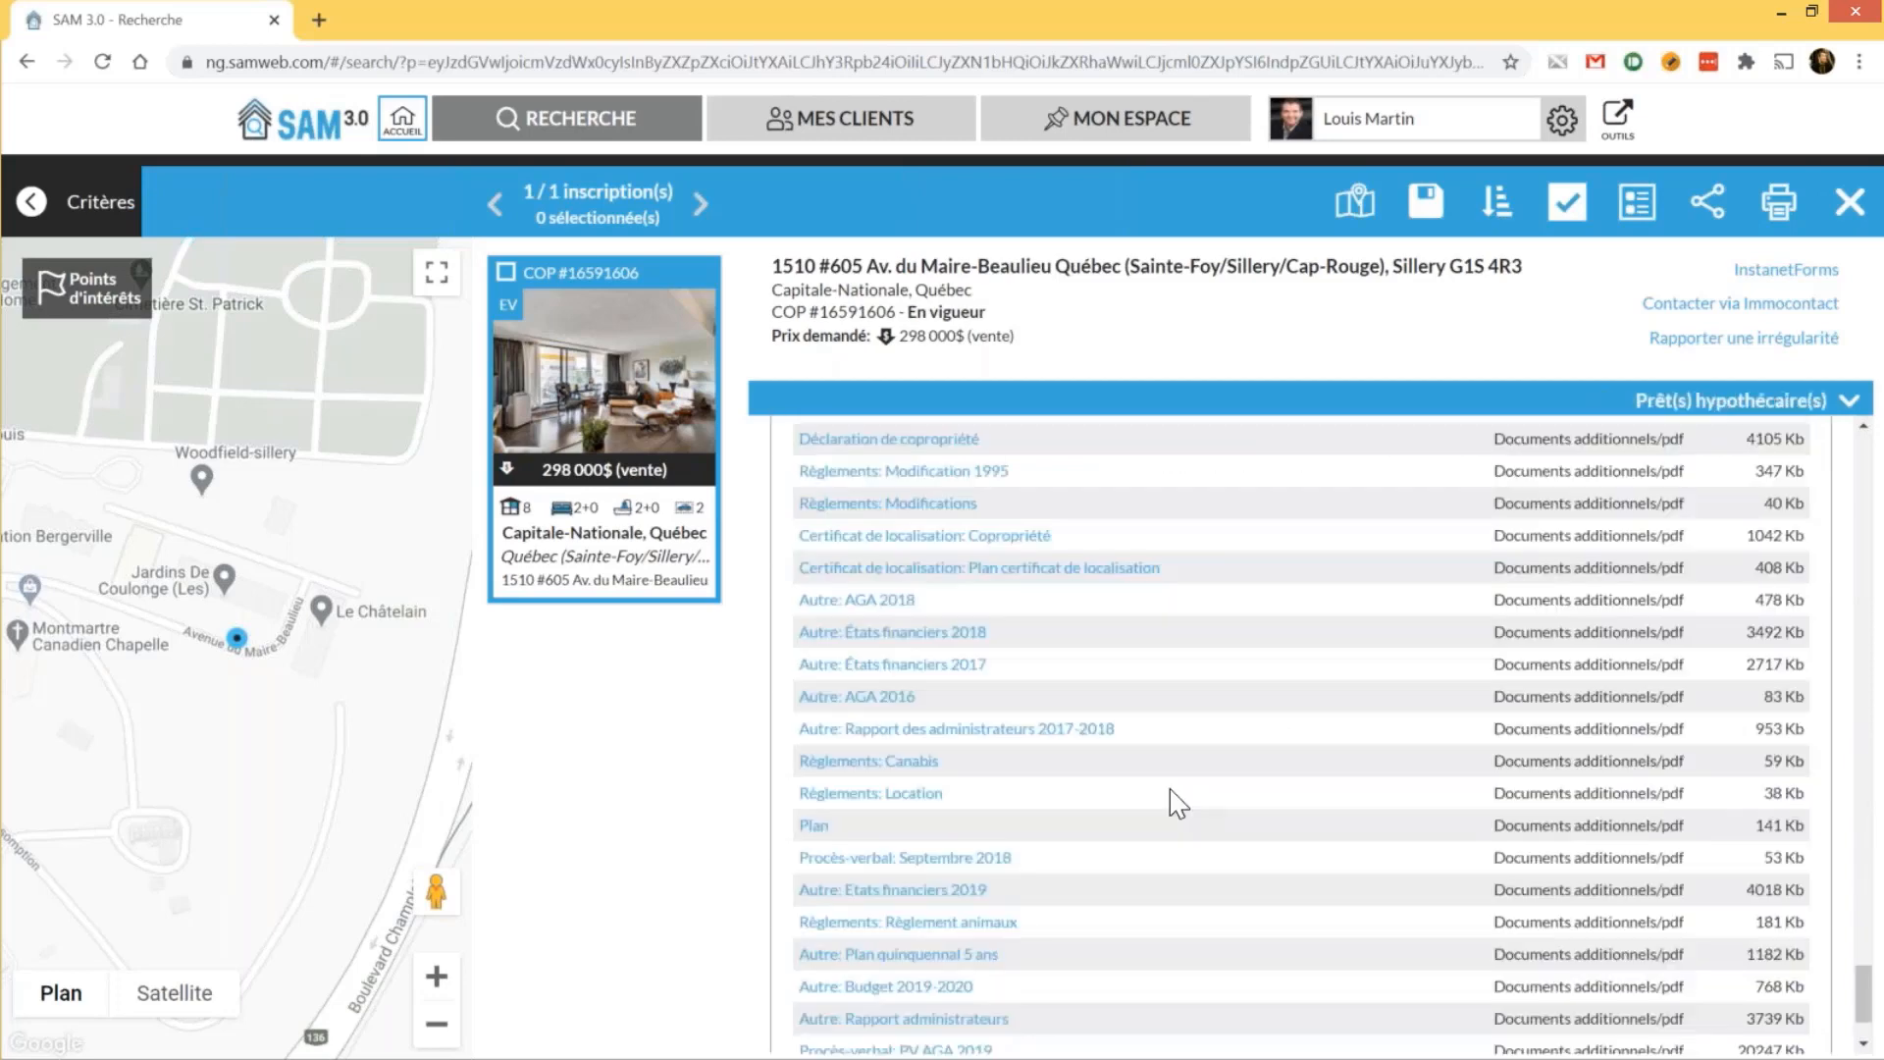
{"action": "scroll", "coordinate": [1168, 884], "scroll_direction": "down", "scroll_amount": 2}
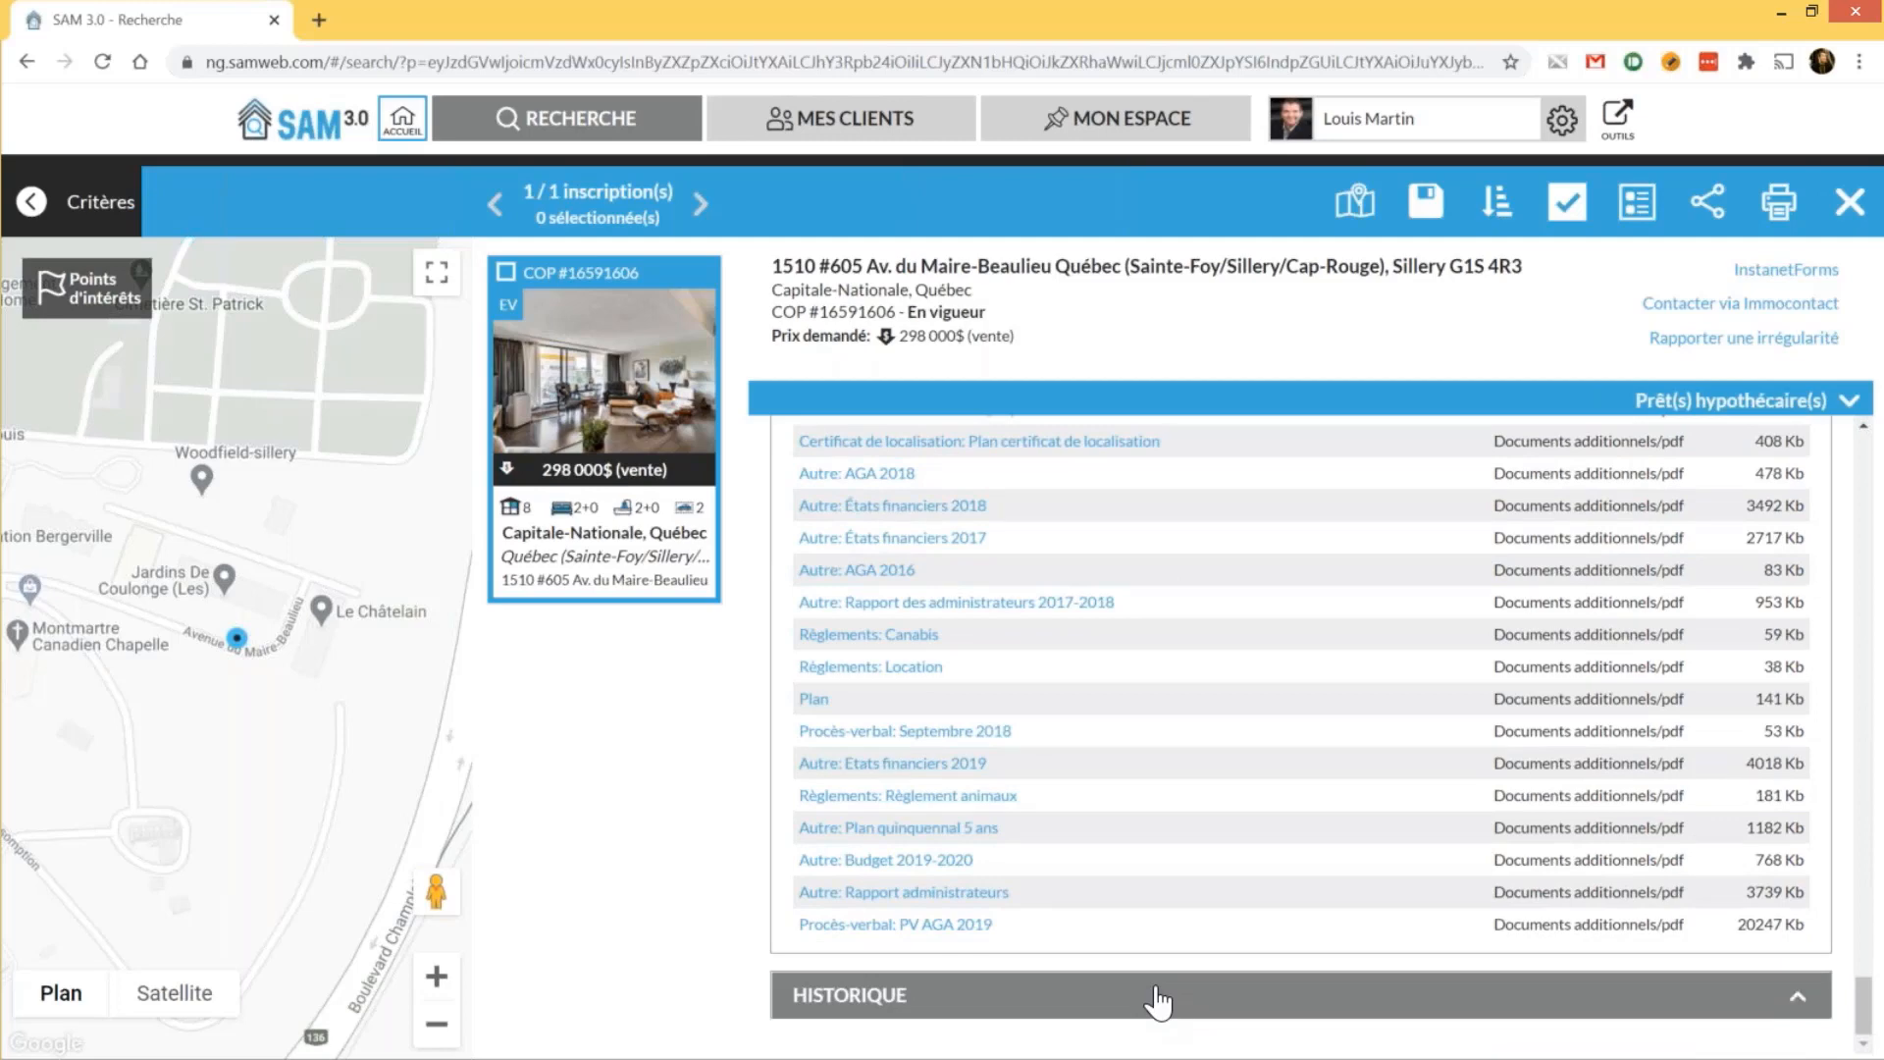
{"action": "left_click", "coordinate": [1158, 999]}
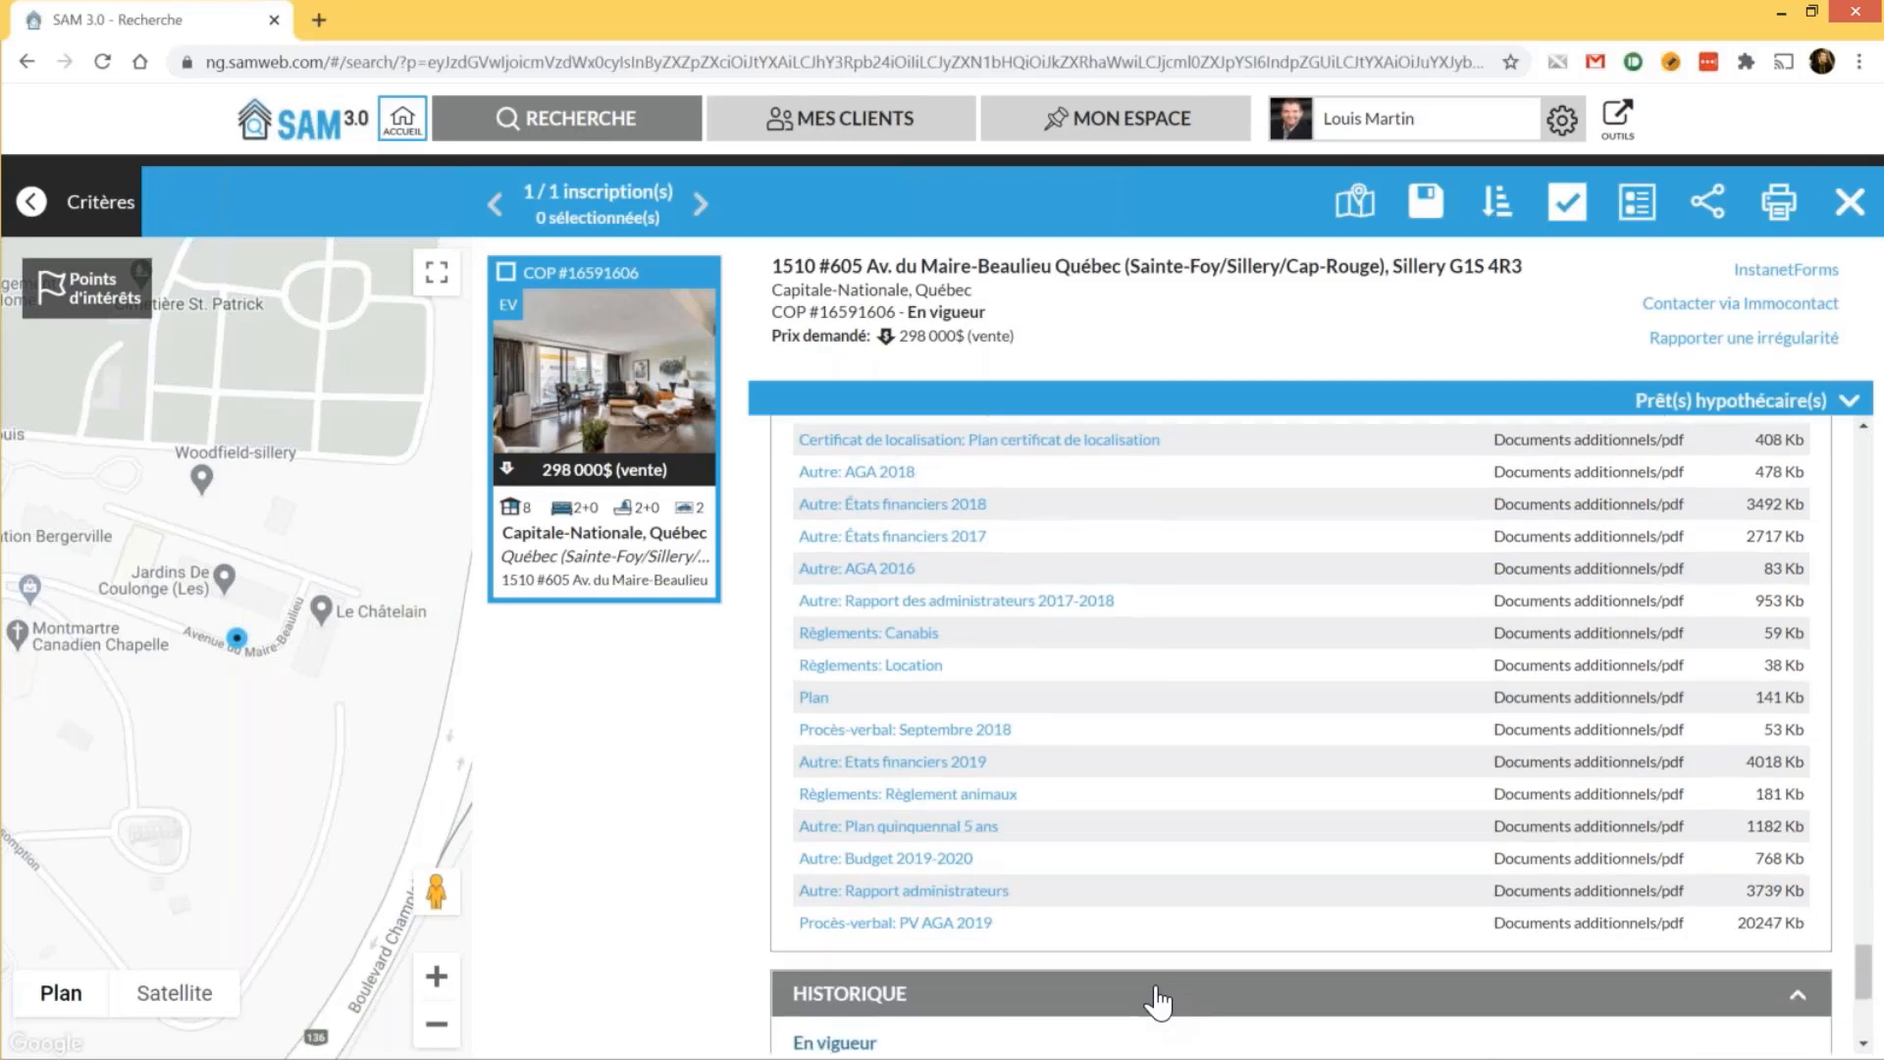
{"action": "scroll", "coordinate": [1159, 982], "scroll_direction": "down", "scroll_amount": 4}
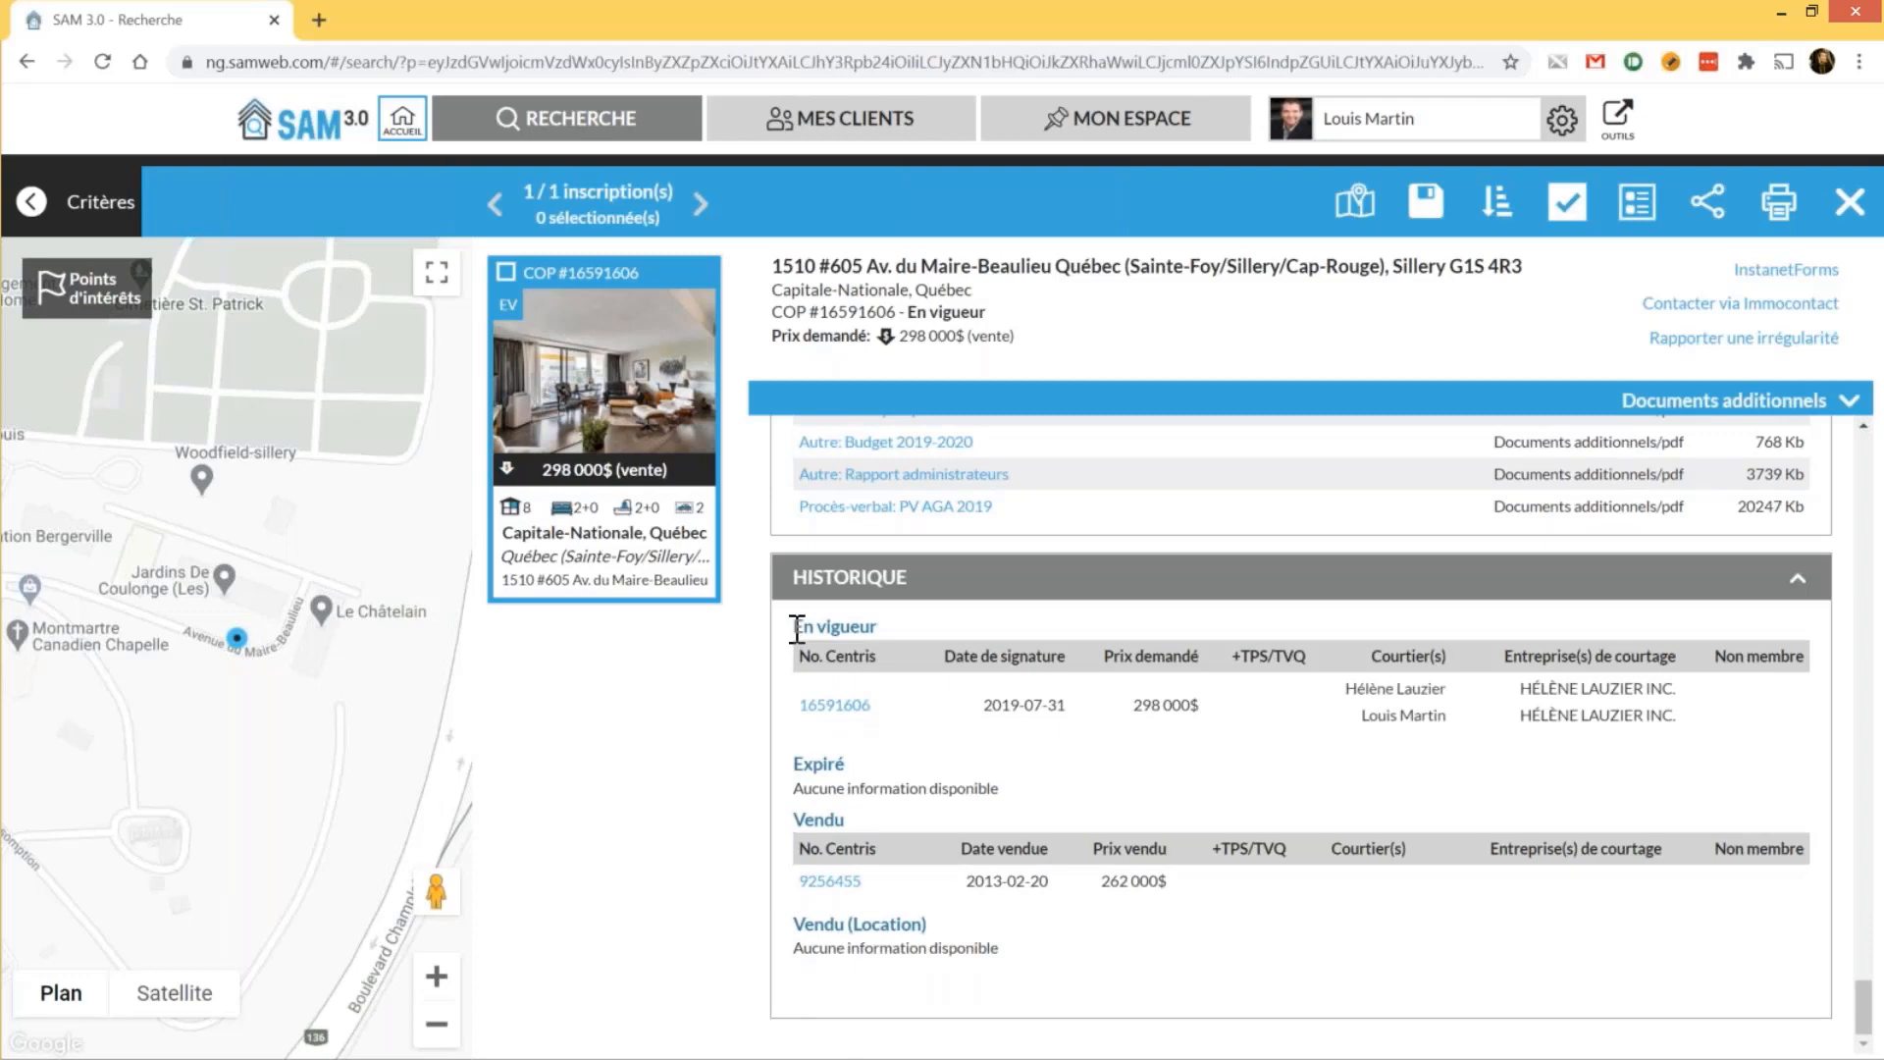
{"action": "left_click_drag", "start_coordinate": [814, 630], "coordinate": [880, 660]}
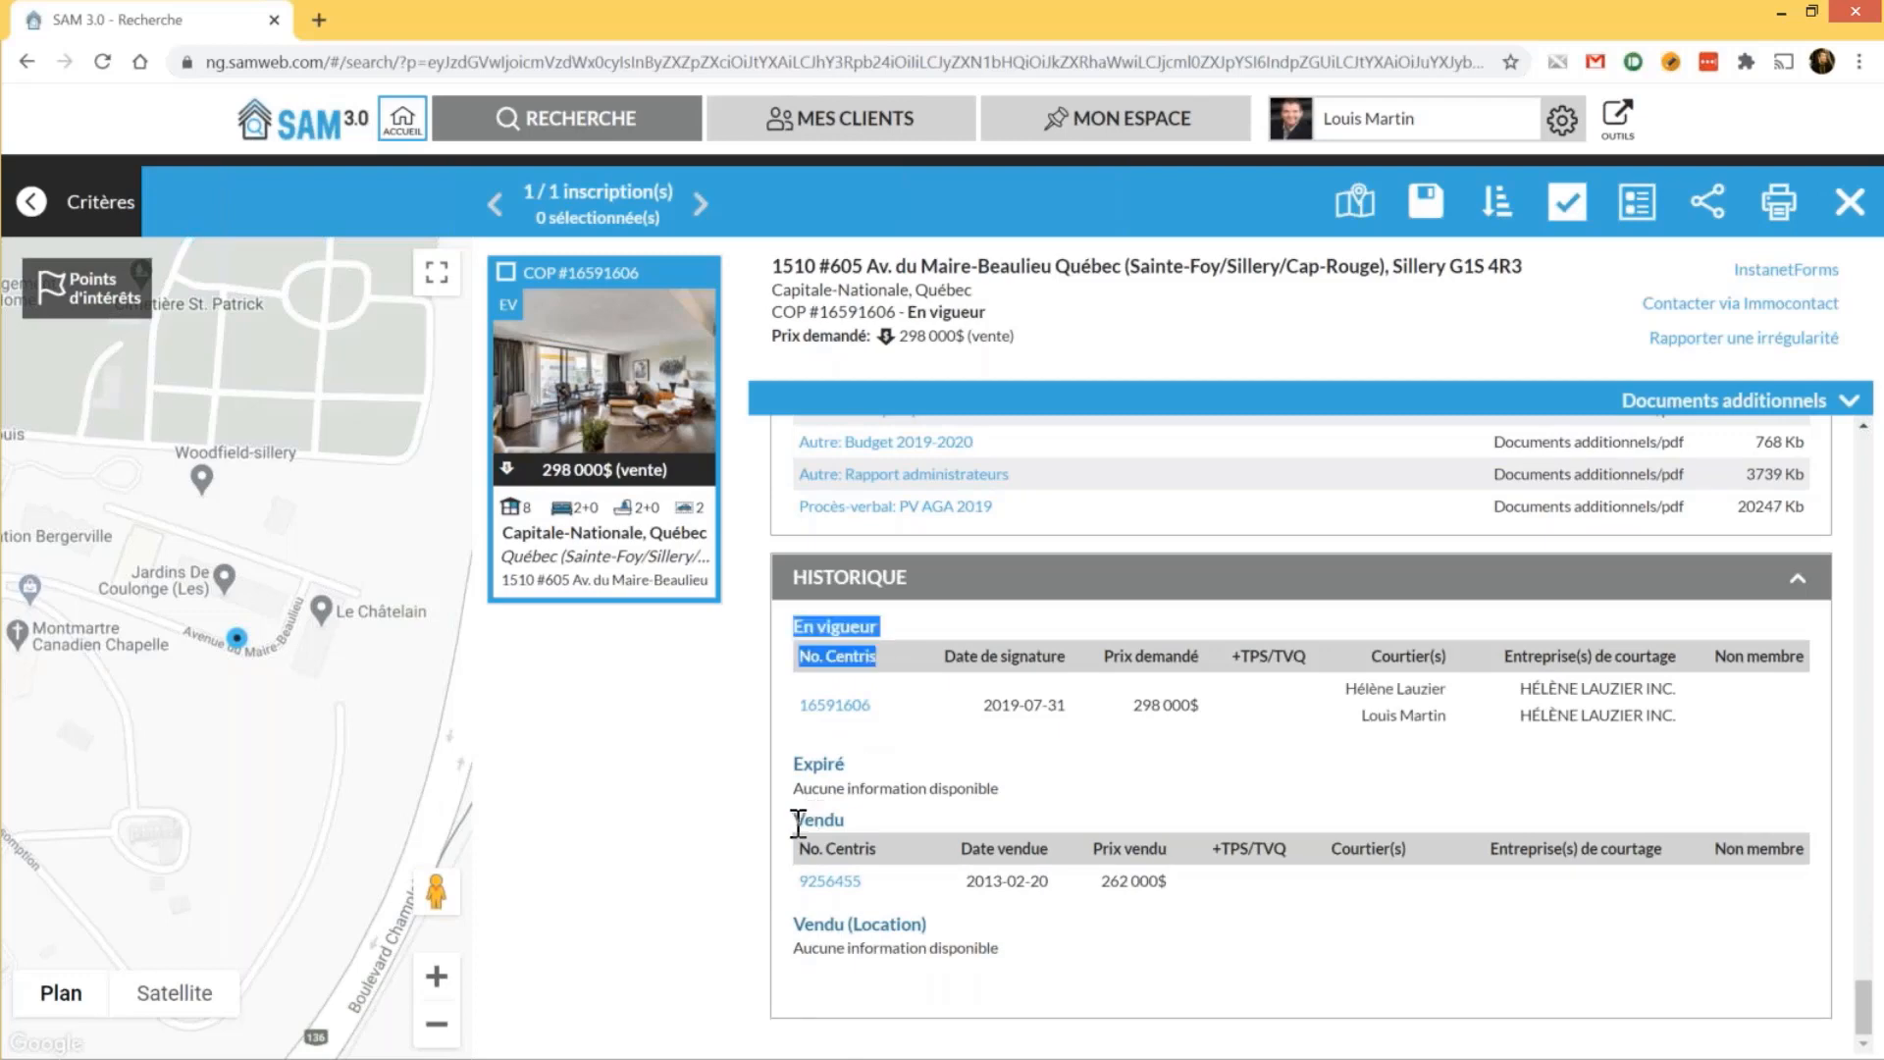
{"action": "left_click_drag", "start_coordinate": [798, 823], "coordinate": [857, 825]}
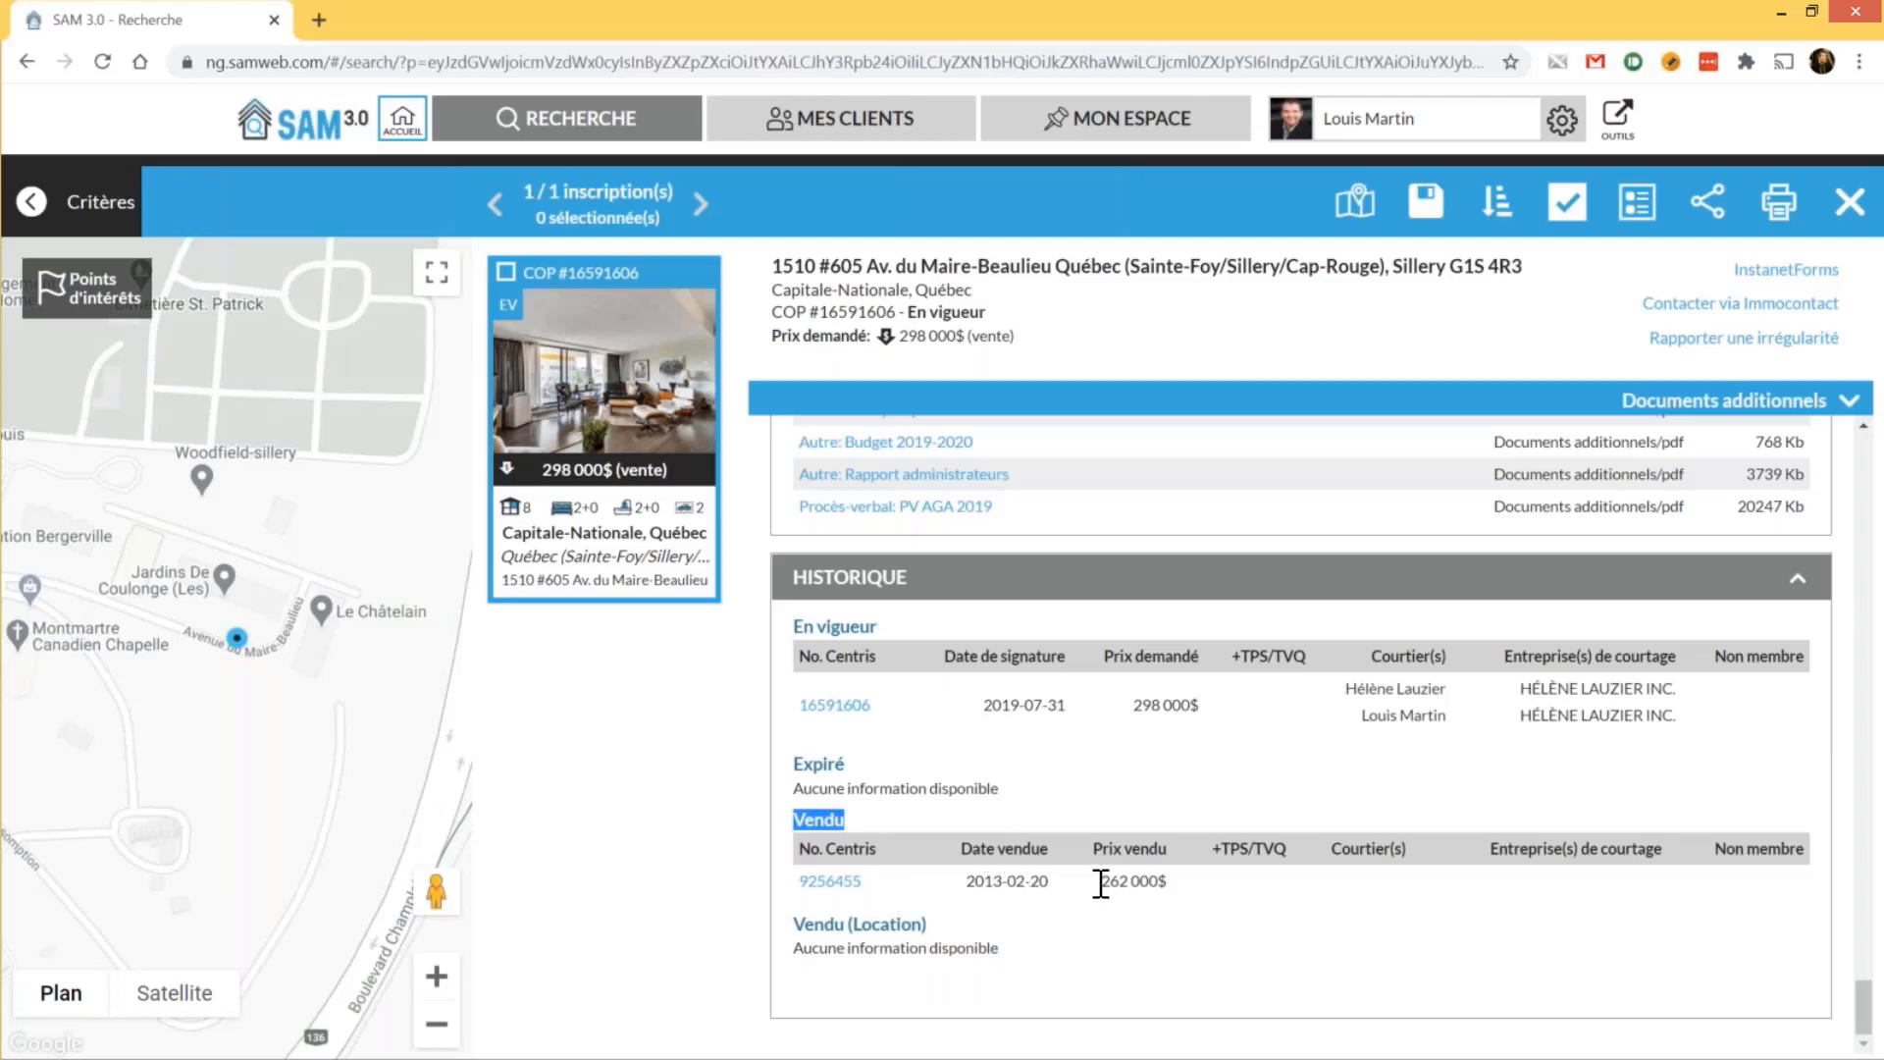
{"action": "left_click", "coordinate": [831, 881]}
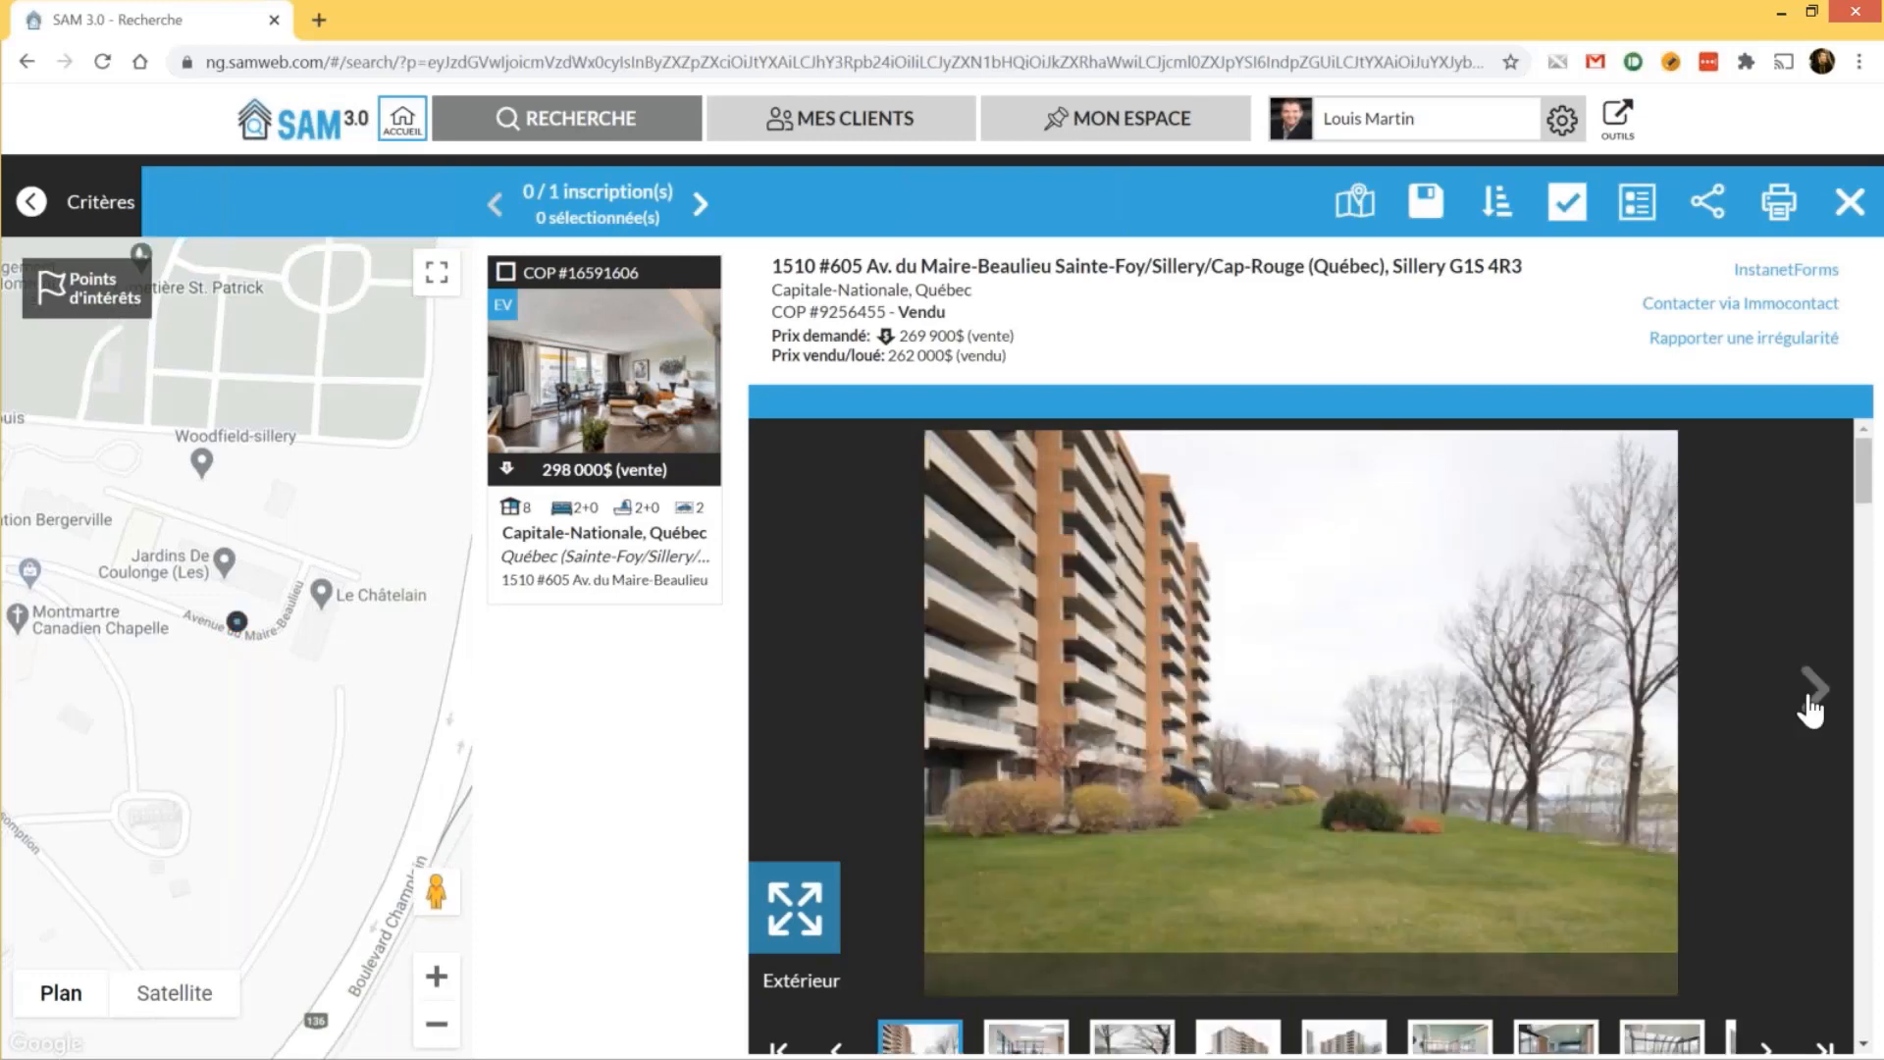
{"action": "left_click", "coordinate": [1811, 709]}
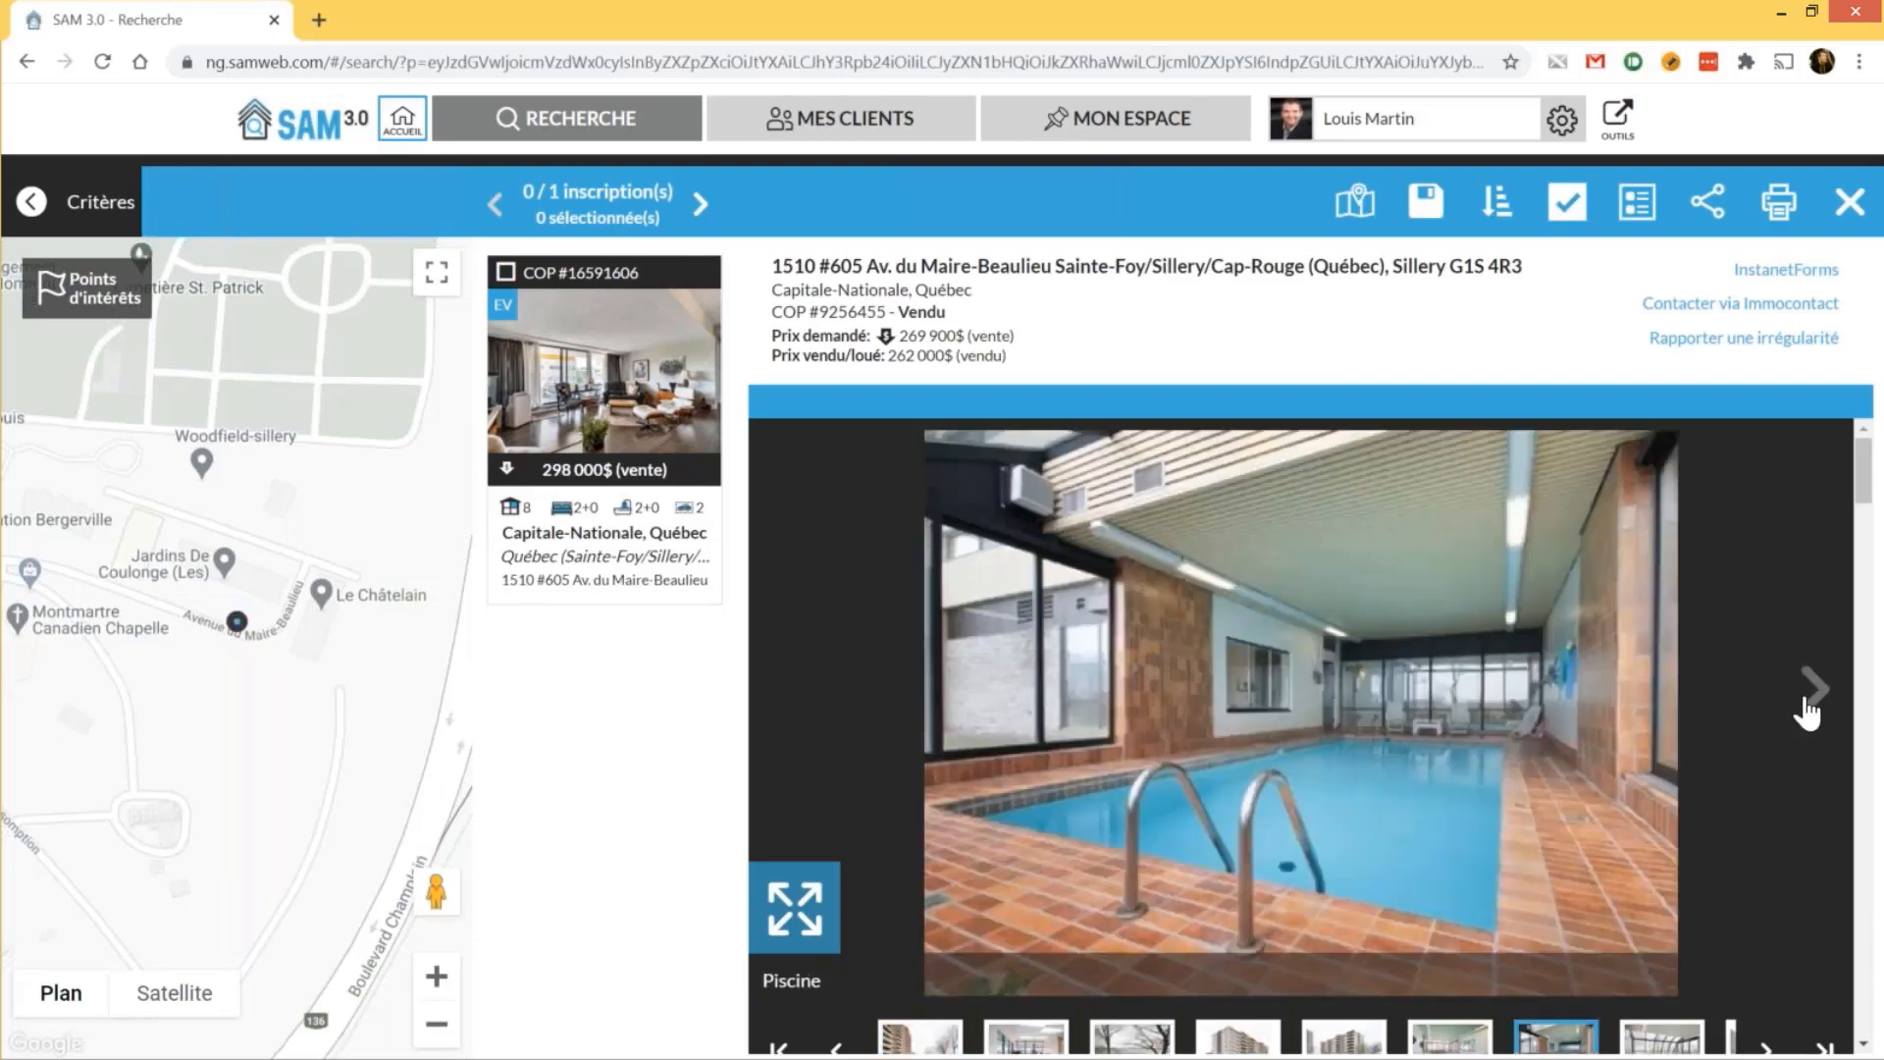
{"action": "left_click", "coordinate": [1811, 709]}
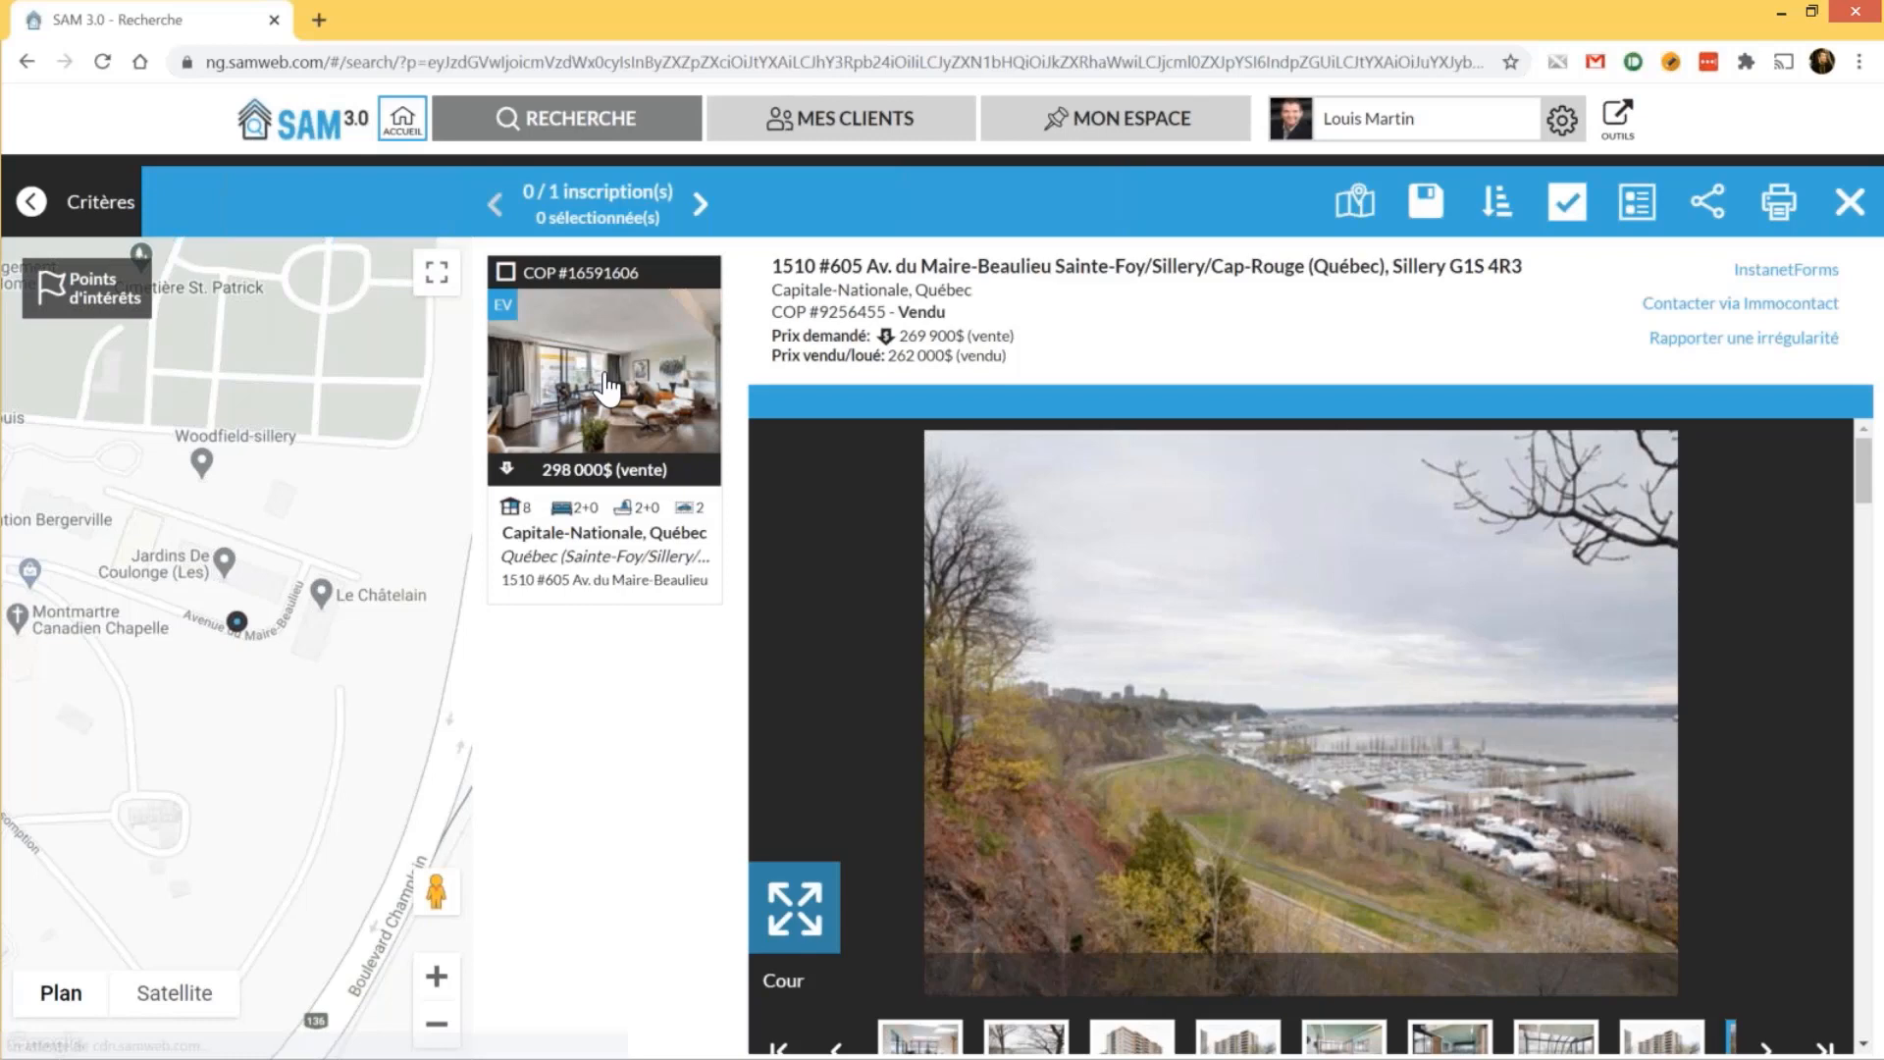
{"action": "left_click", "coordinate": [608, 386]}
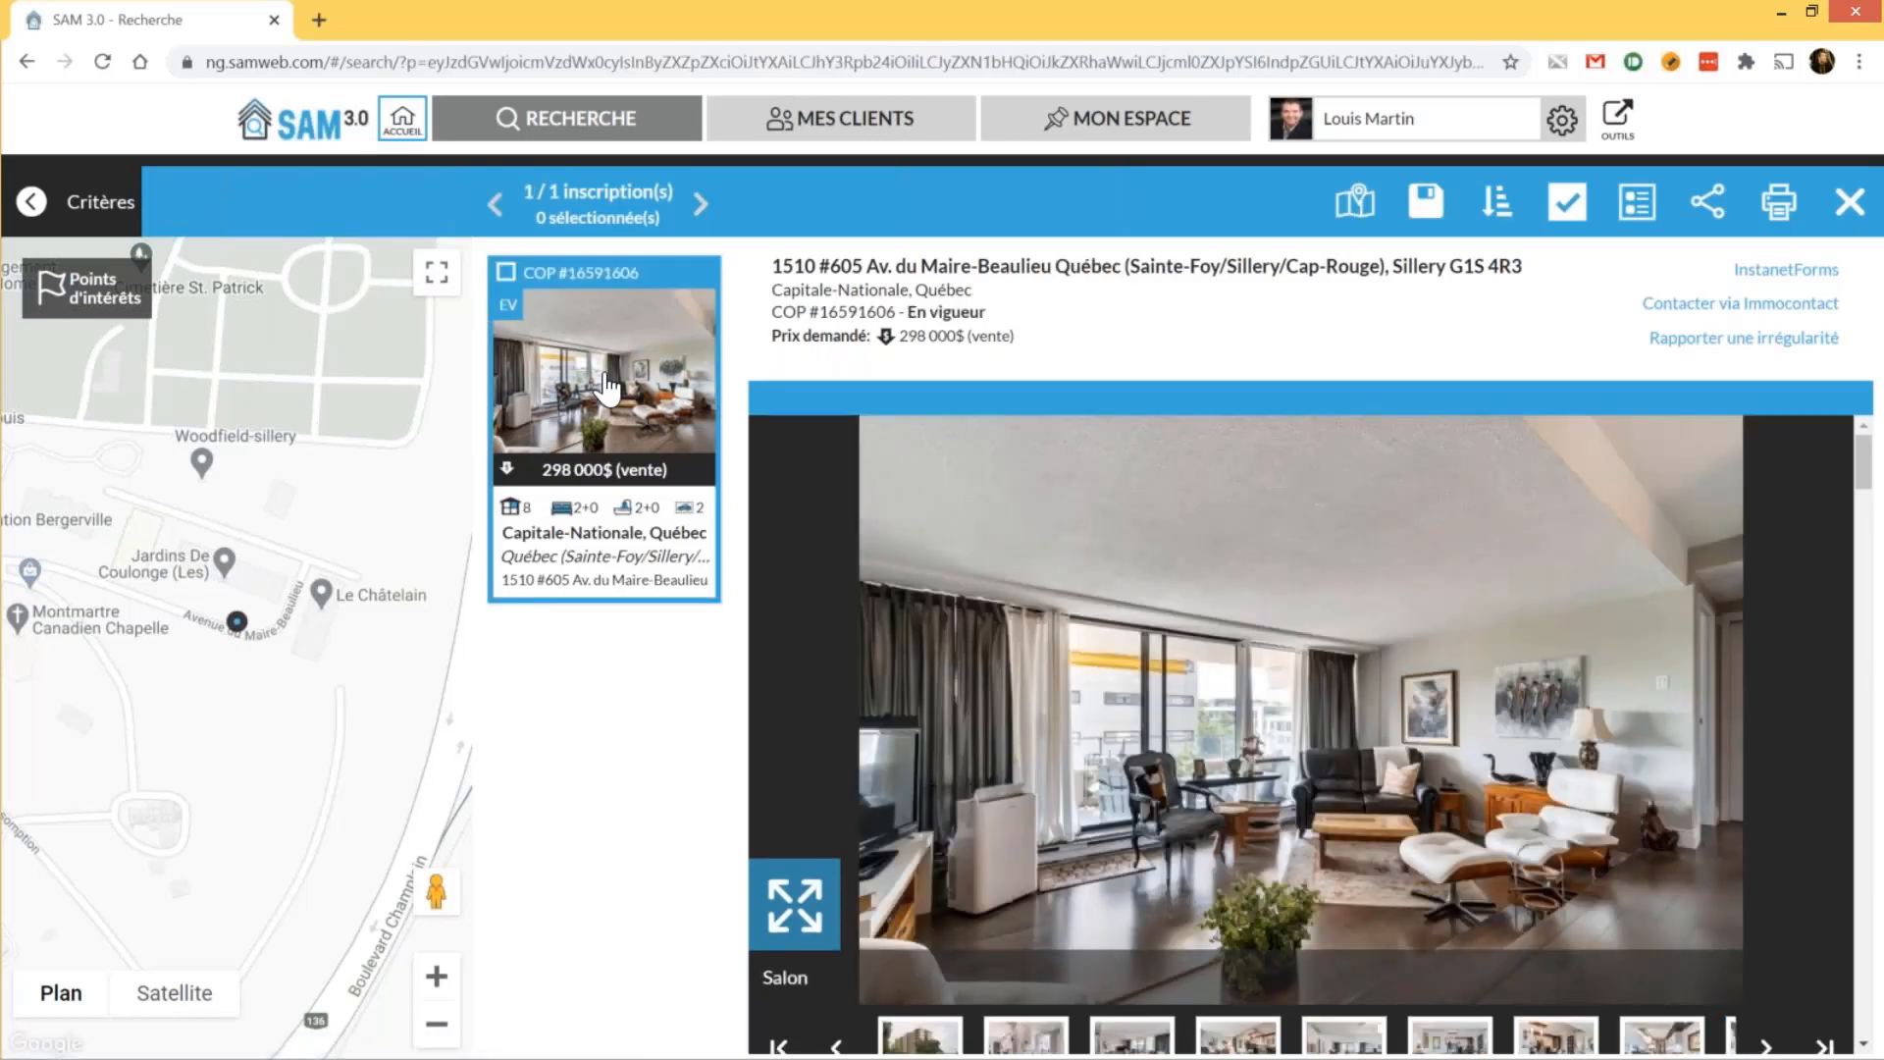
{"action": "scroll", "coordinate": [1420, 540], "scroll_direction": "down", "scroll_amount": 4}
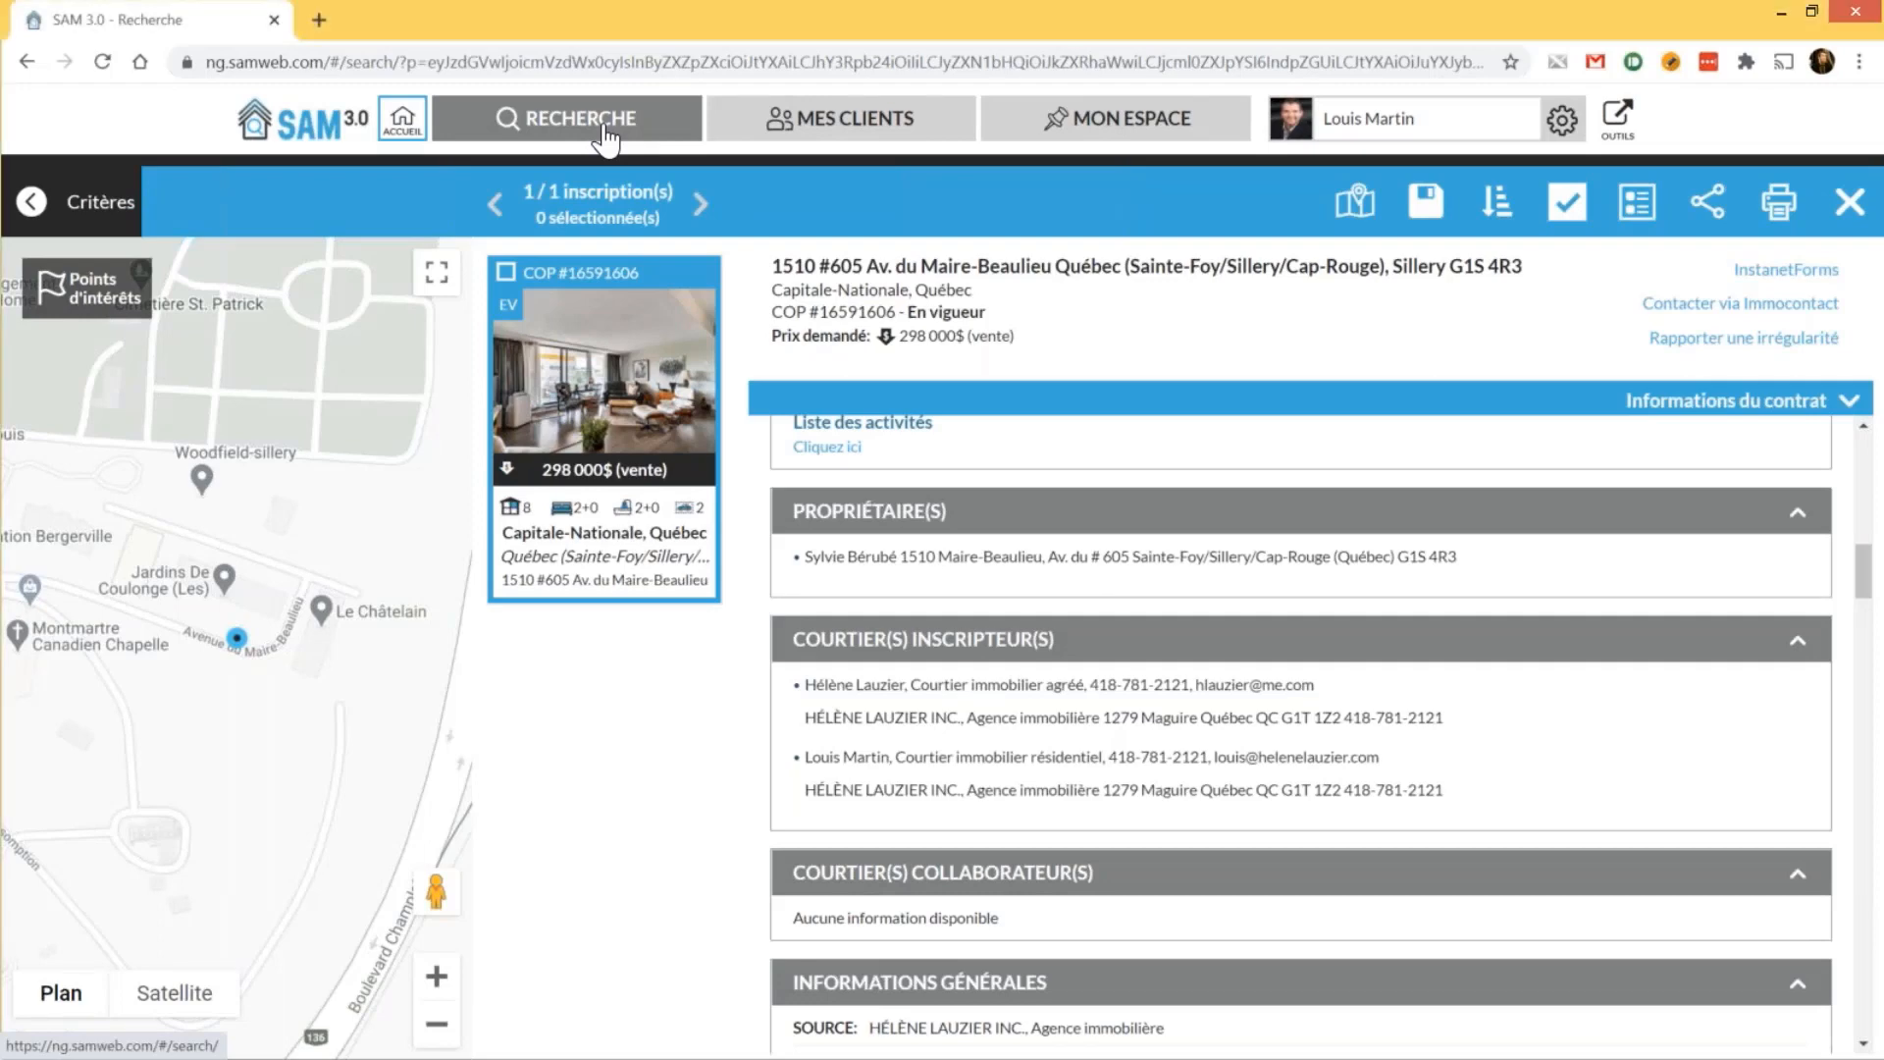
On a new search page, enter the listing broker's name under Courtier recherché and pick the suggestion
{"action": "left_click", "coordinate": [605, 133]}
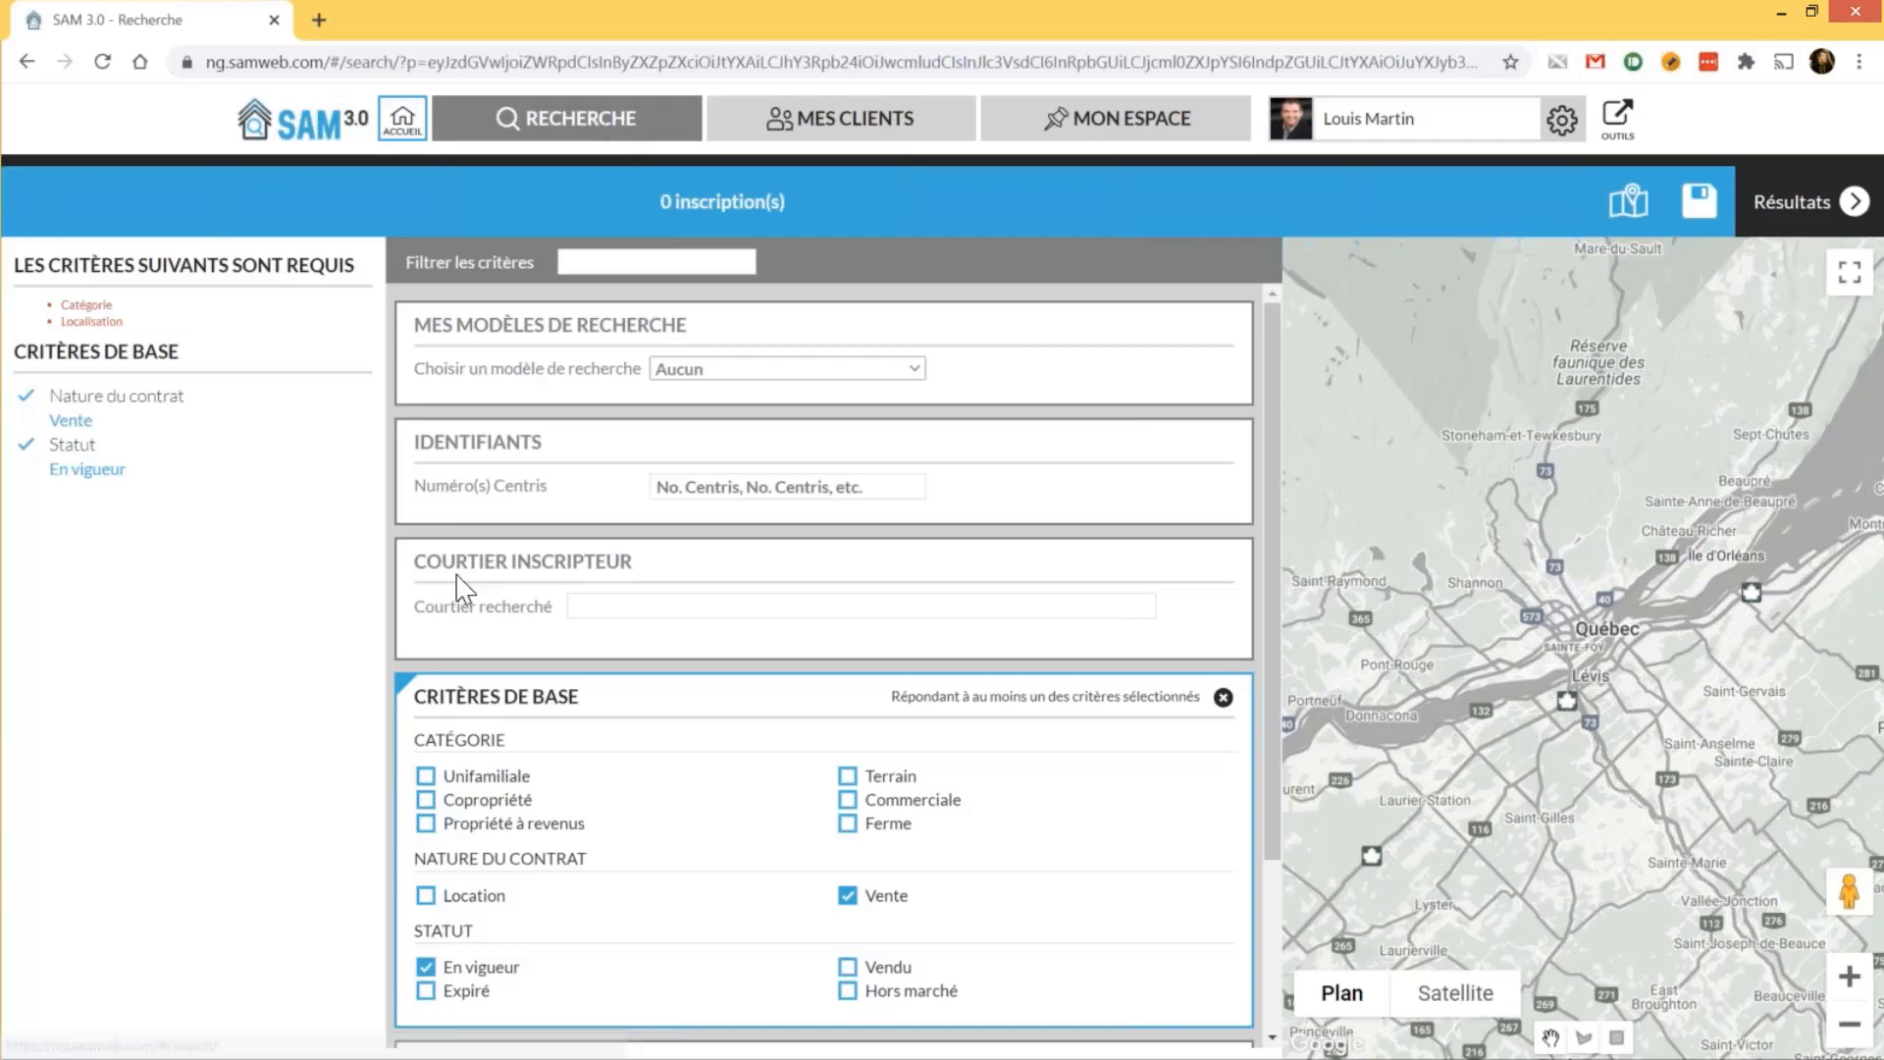
{"action": "left_click_drag", "start_coordinate": [412, 560], "coordinate": [631, 569]}
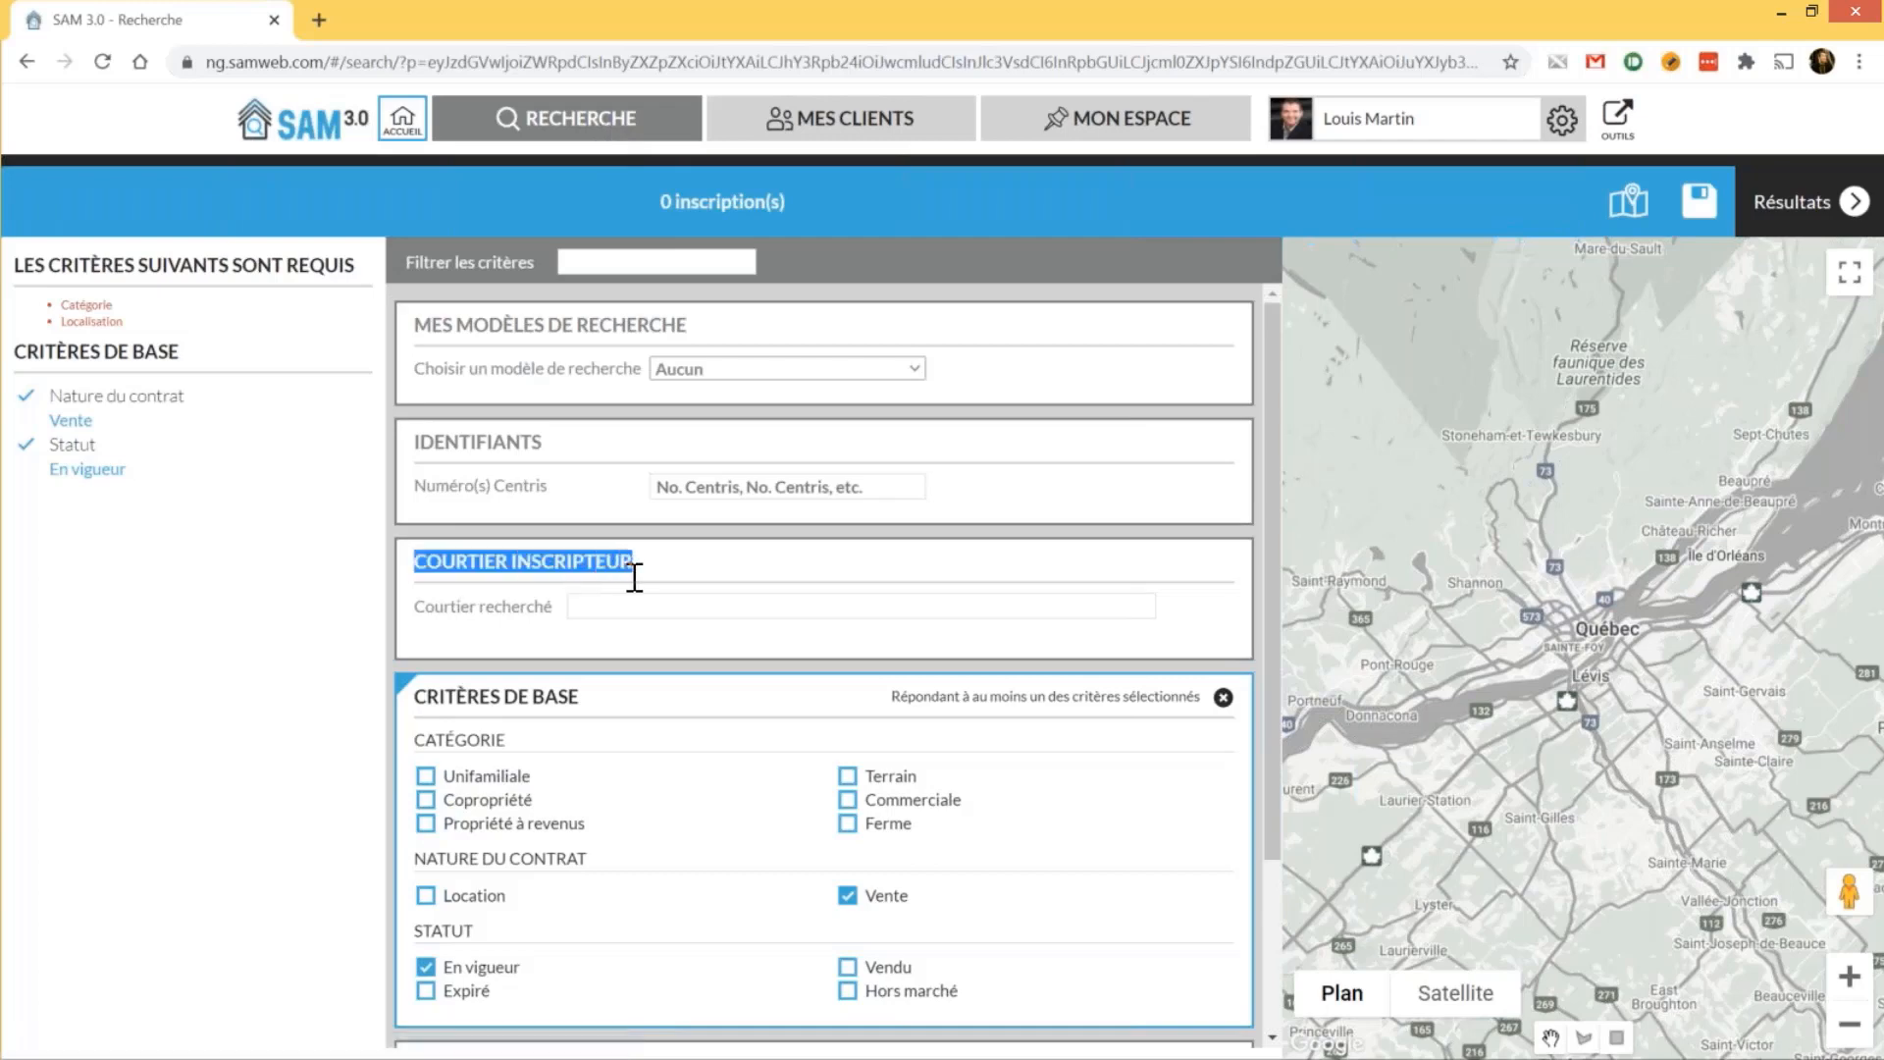
{"action": "left_click", "coordinate": [585, 610]}
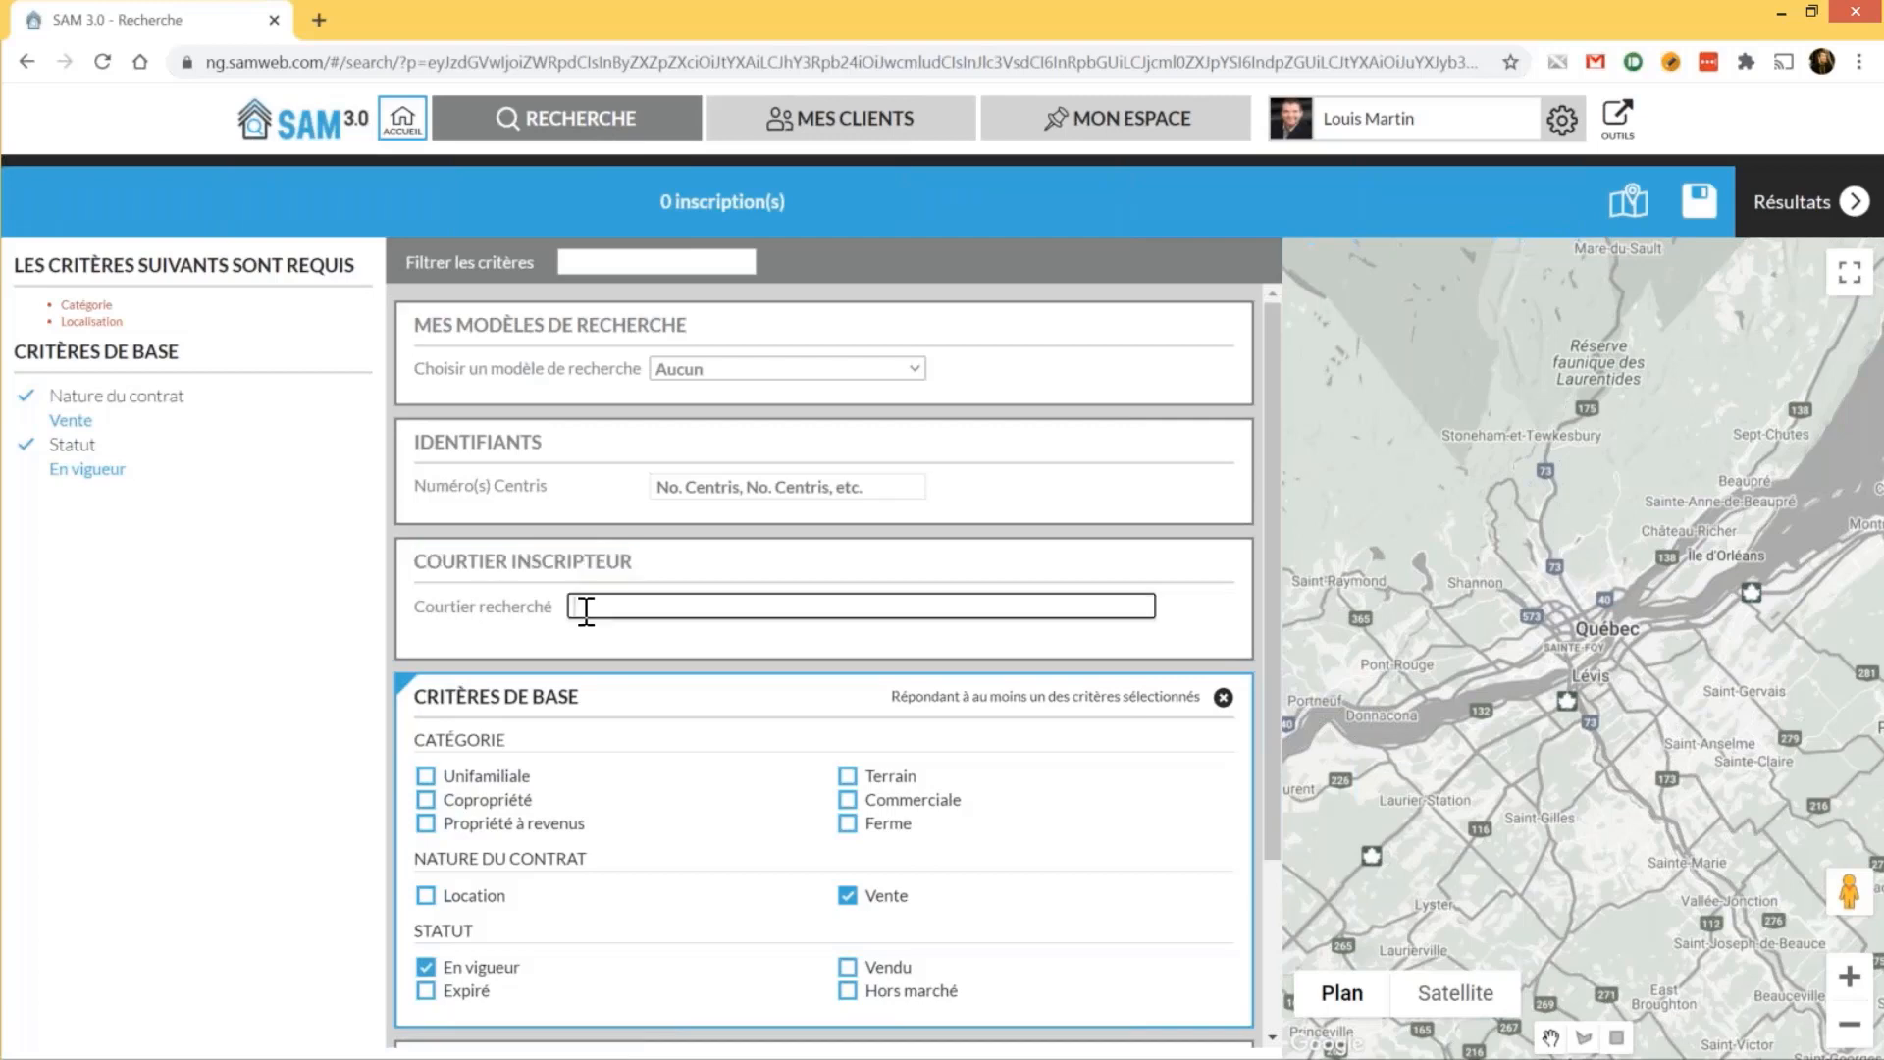
{"action": "type", "text": "Liu"}
{"action": "key", "text": "BackSpace"}
{"action": "key", "text": "BackSpace"}
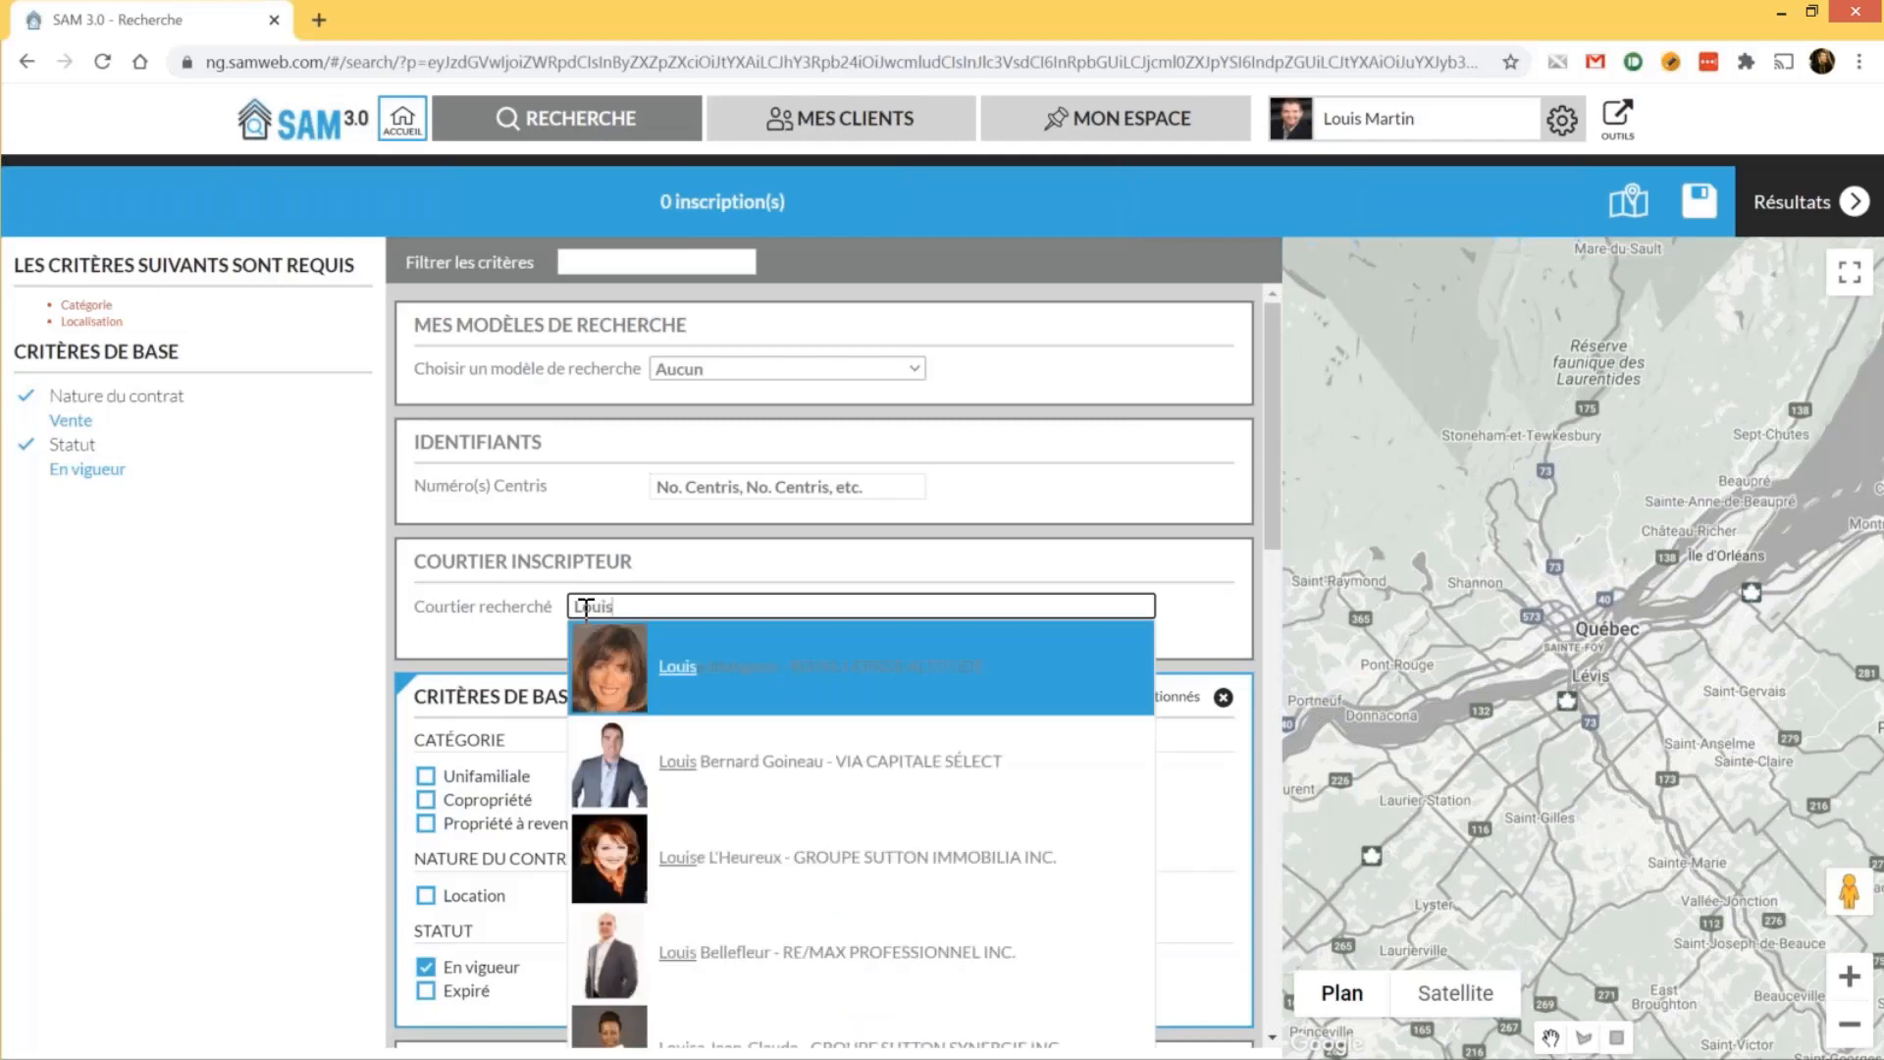
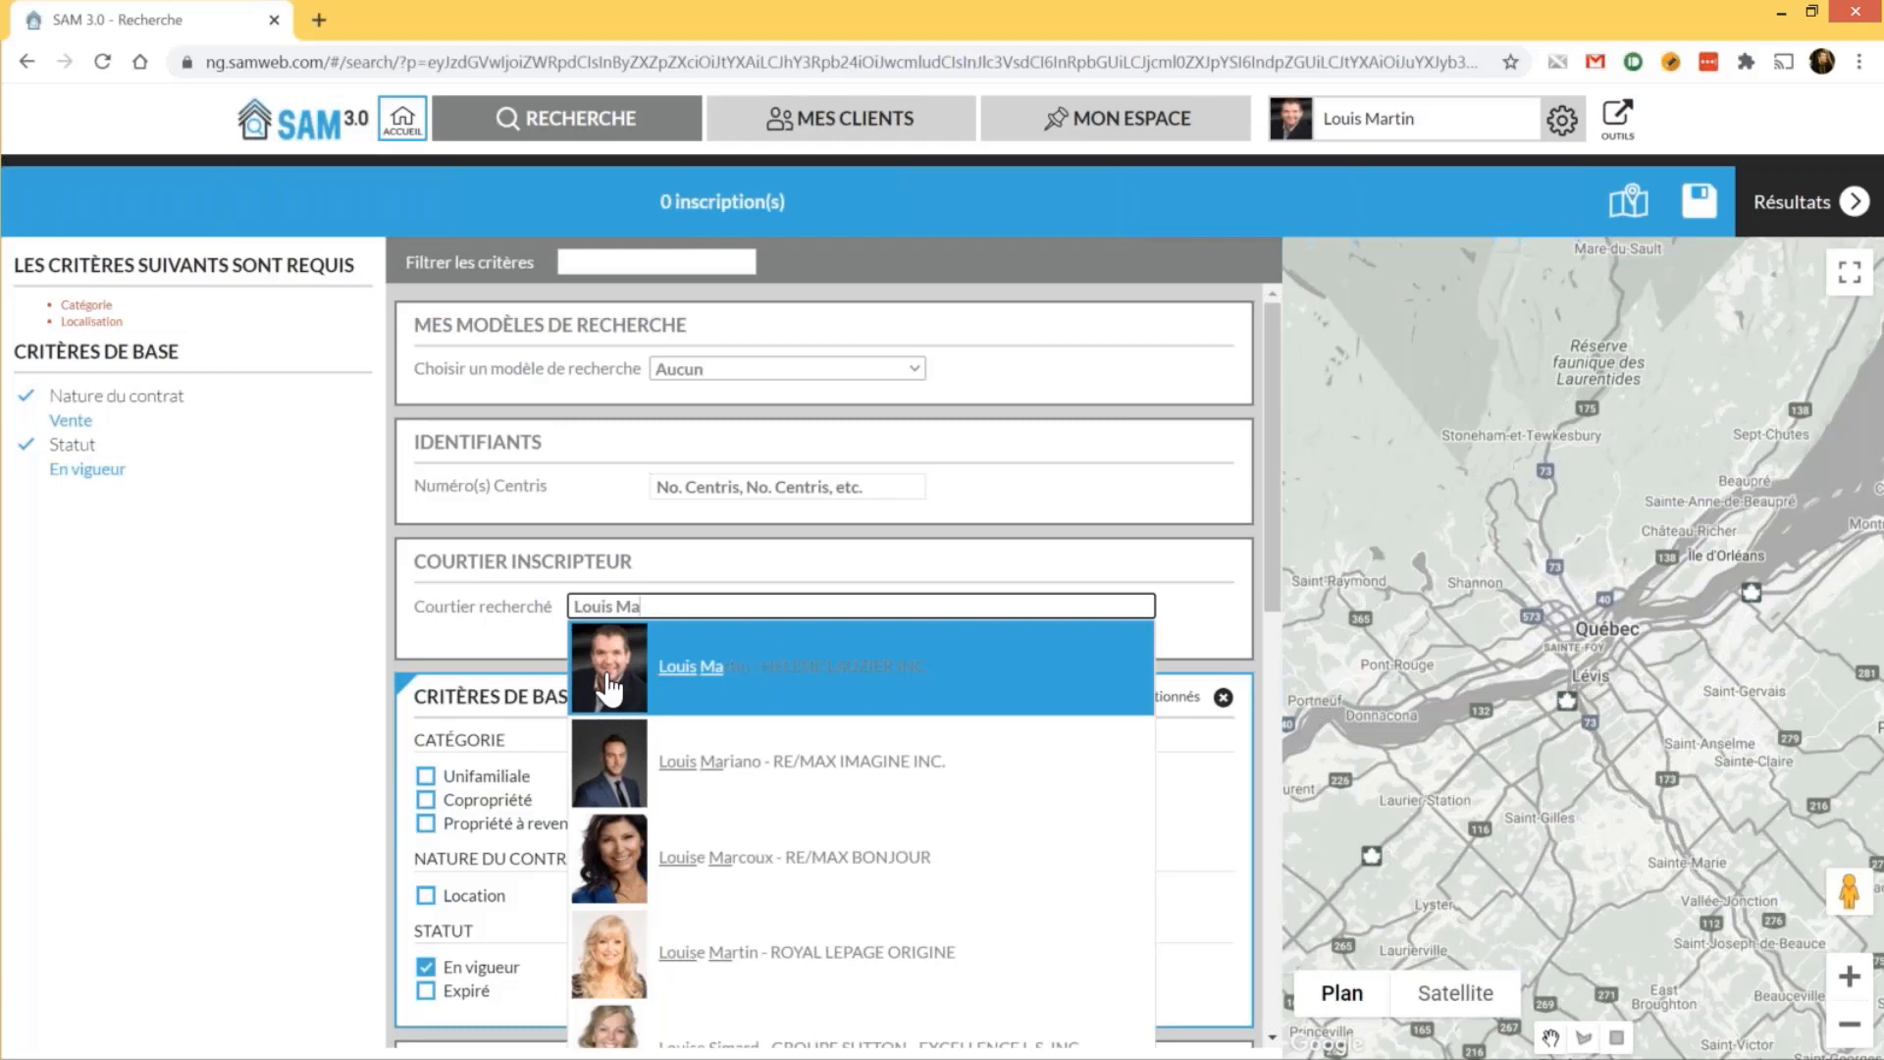
{"action": "left_click", "coordinate": [609, 687]}
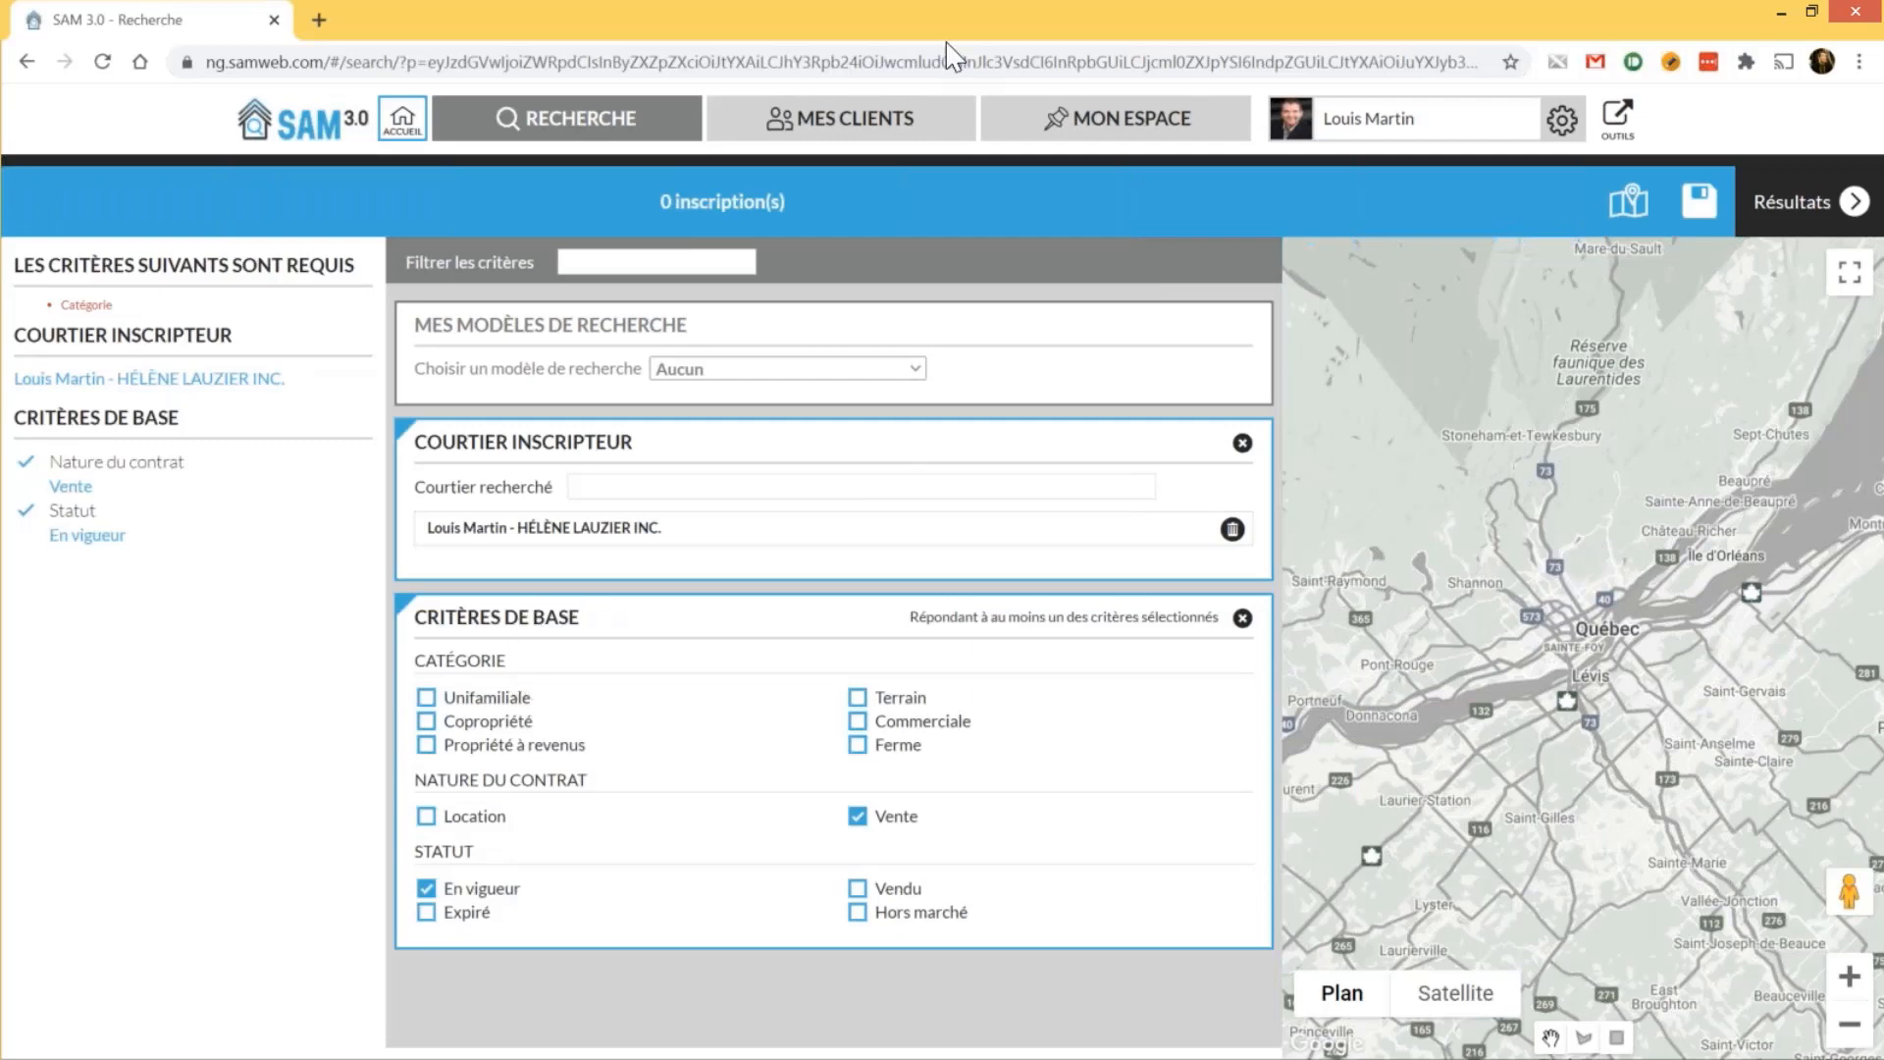
Display the Copropriété results: one listing, COP #16591606 at 298 000$, beside its map
{"action": "left_click_drag", "start_coordinate": [661, 204], "coordinate": [791, 201]}
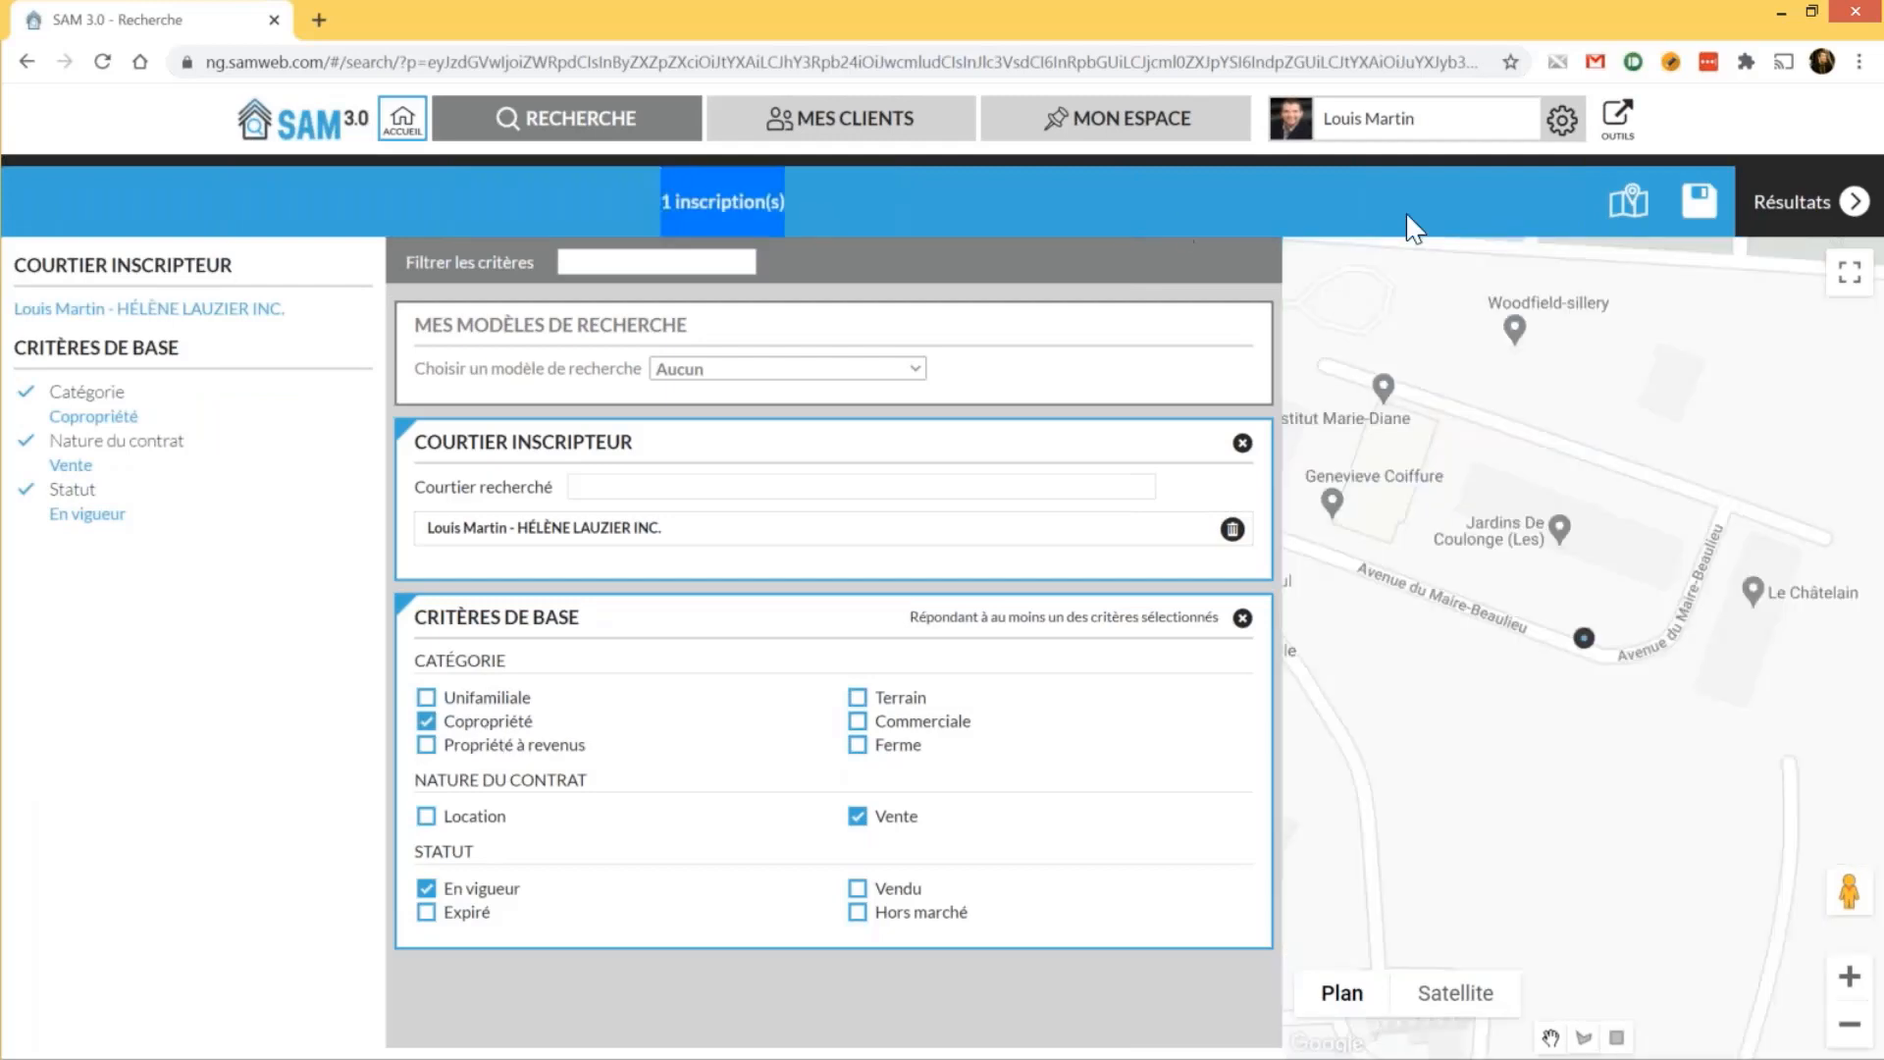
{"action": "left_click", "coordinate": [1847, 203]}
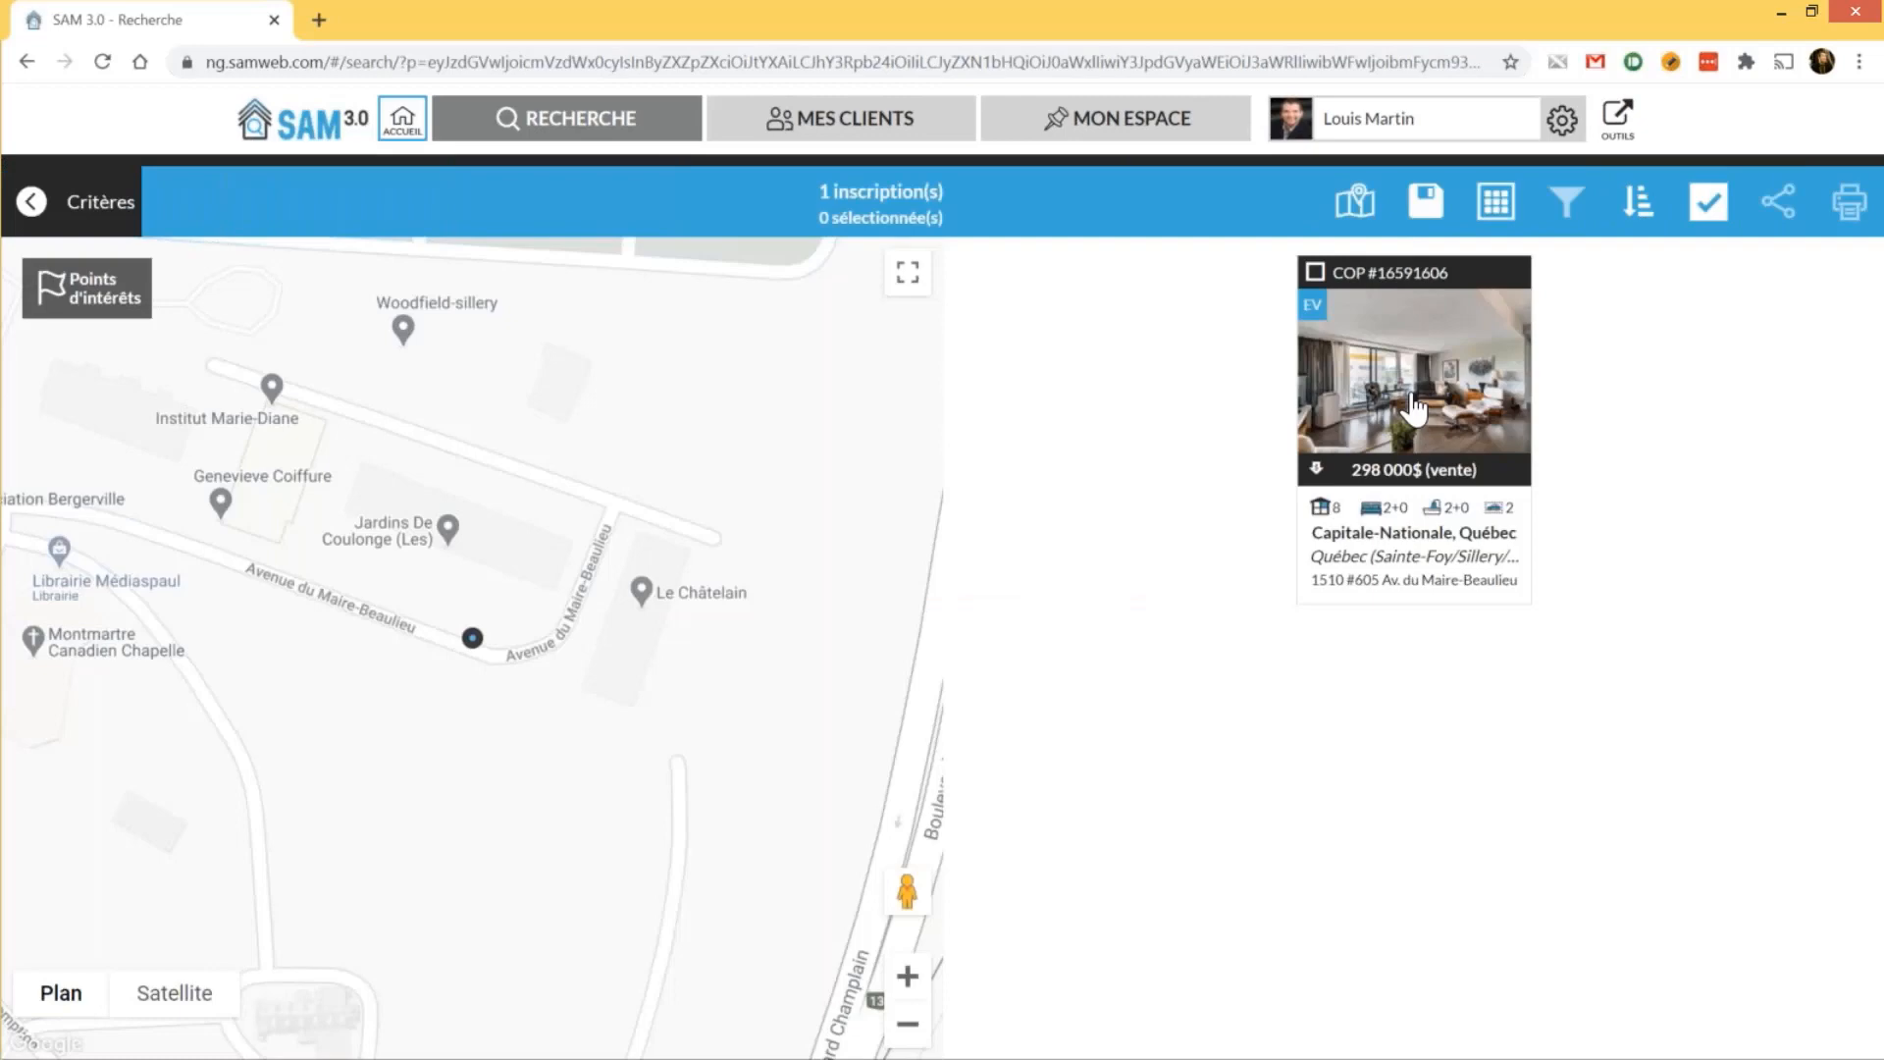
Open the Maire-Beaulieu condo's details and its share form
{"action": "left_click", "coordinate": [1413, 407]}
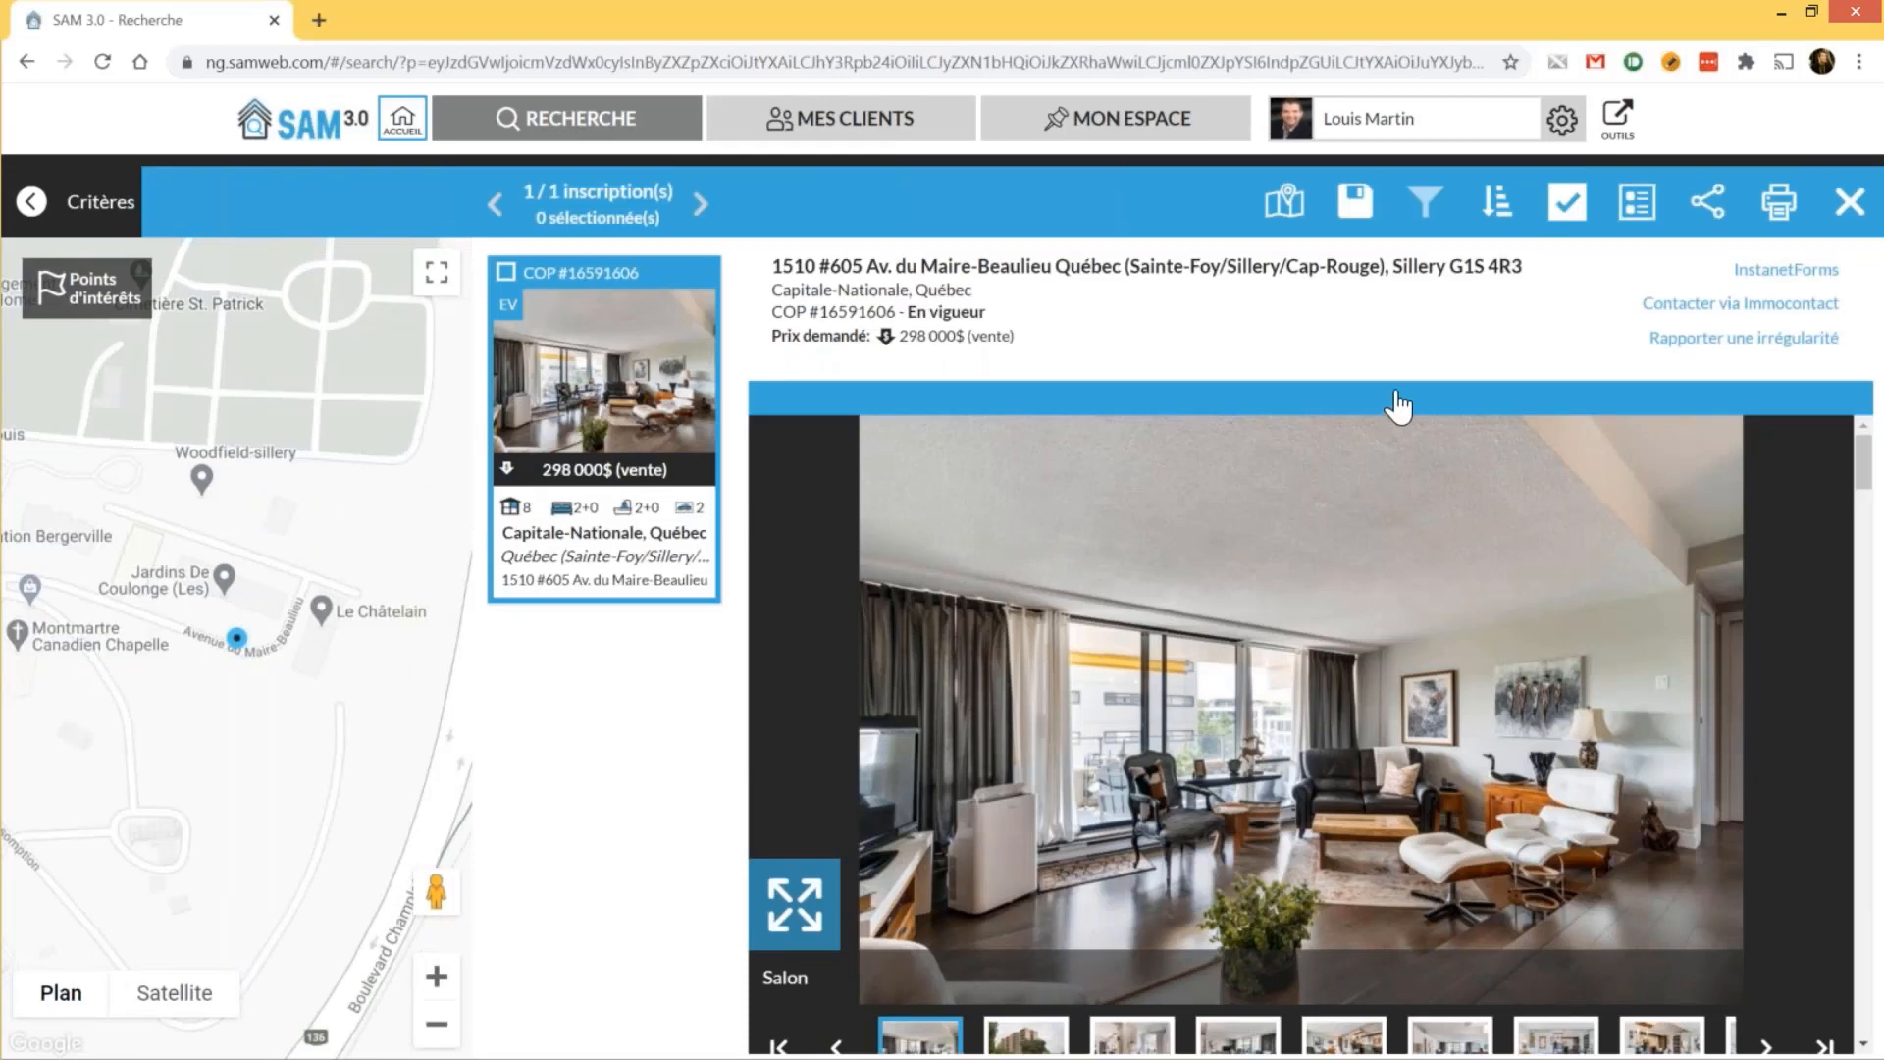
{"action": "left_click", "coordinate": [1708, 218]}
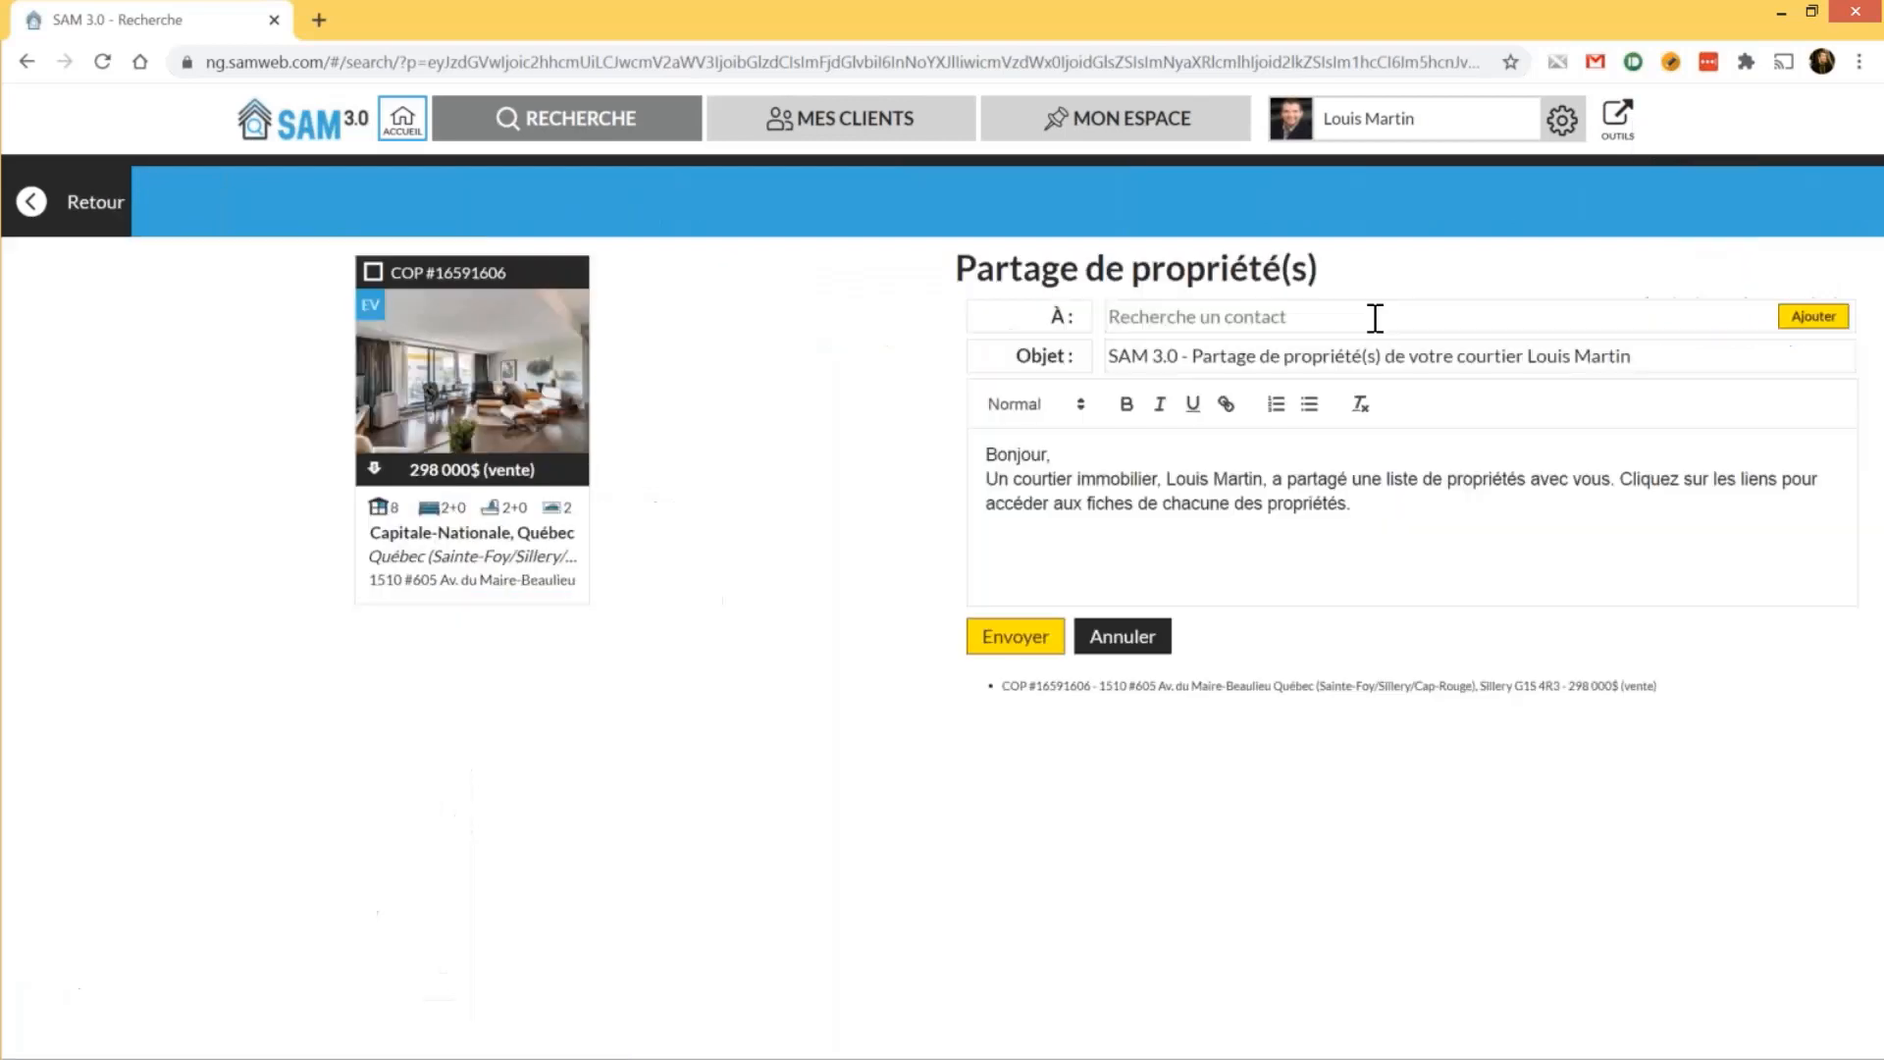
{"action": "left_click", "coordinate": [1375, 316]}
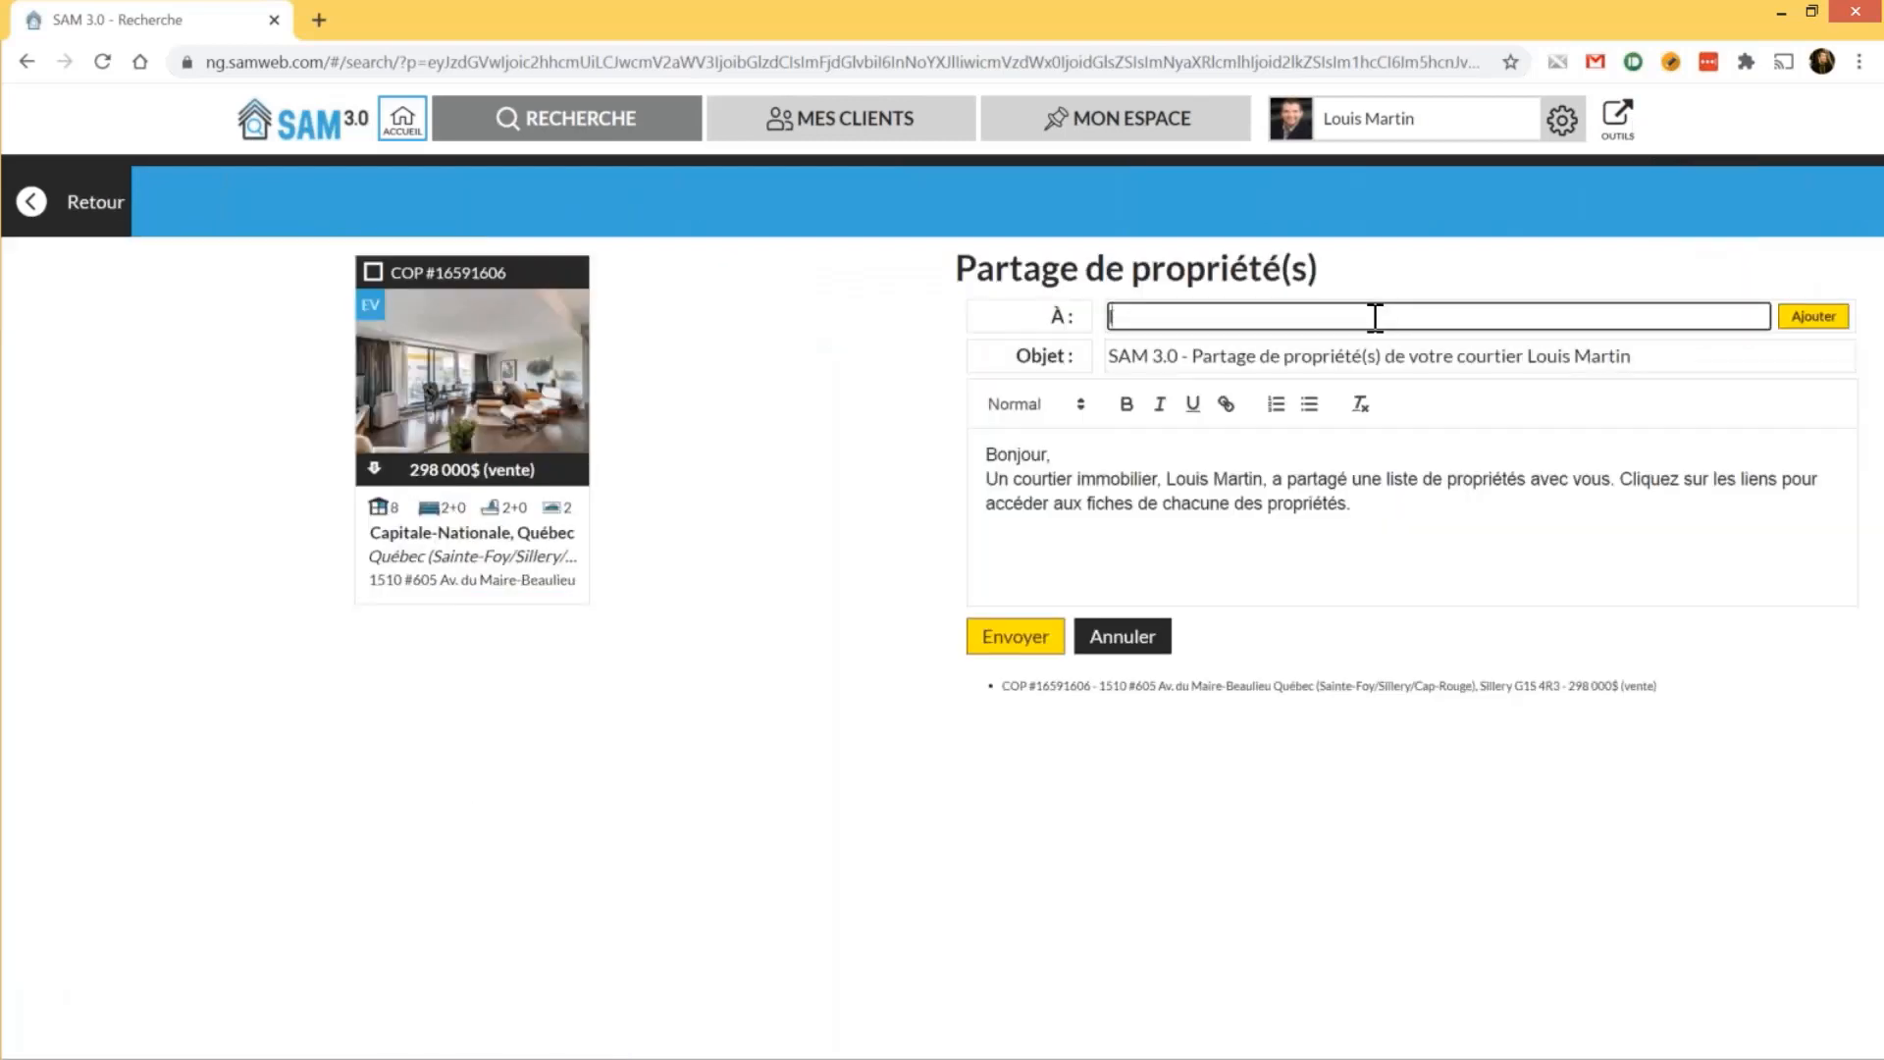
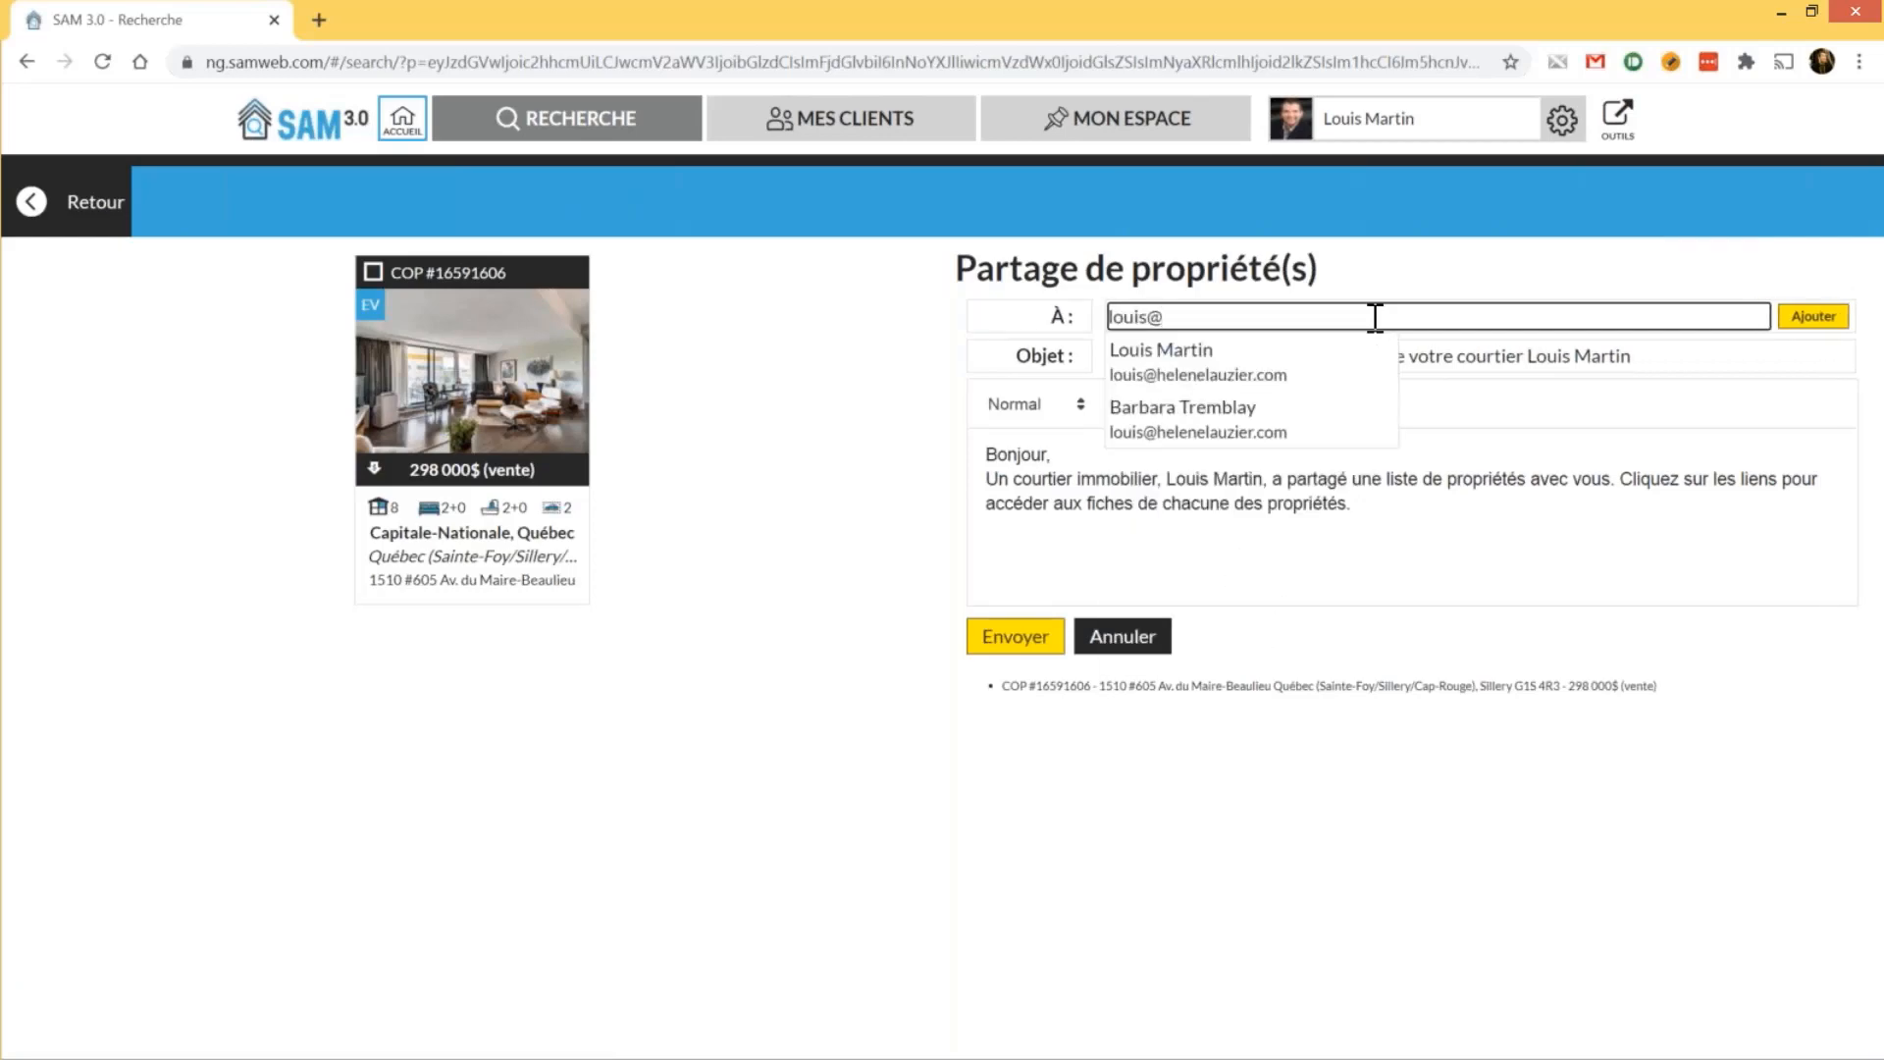
Add a suggested contact and a typed test e-mail address as the two recipients
{"action": "key", "text": "Down"}
{"action": "key", "text": "Return"}
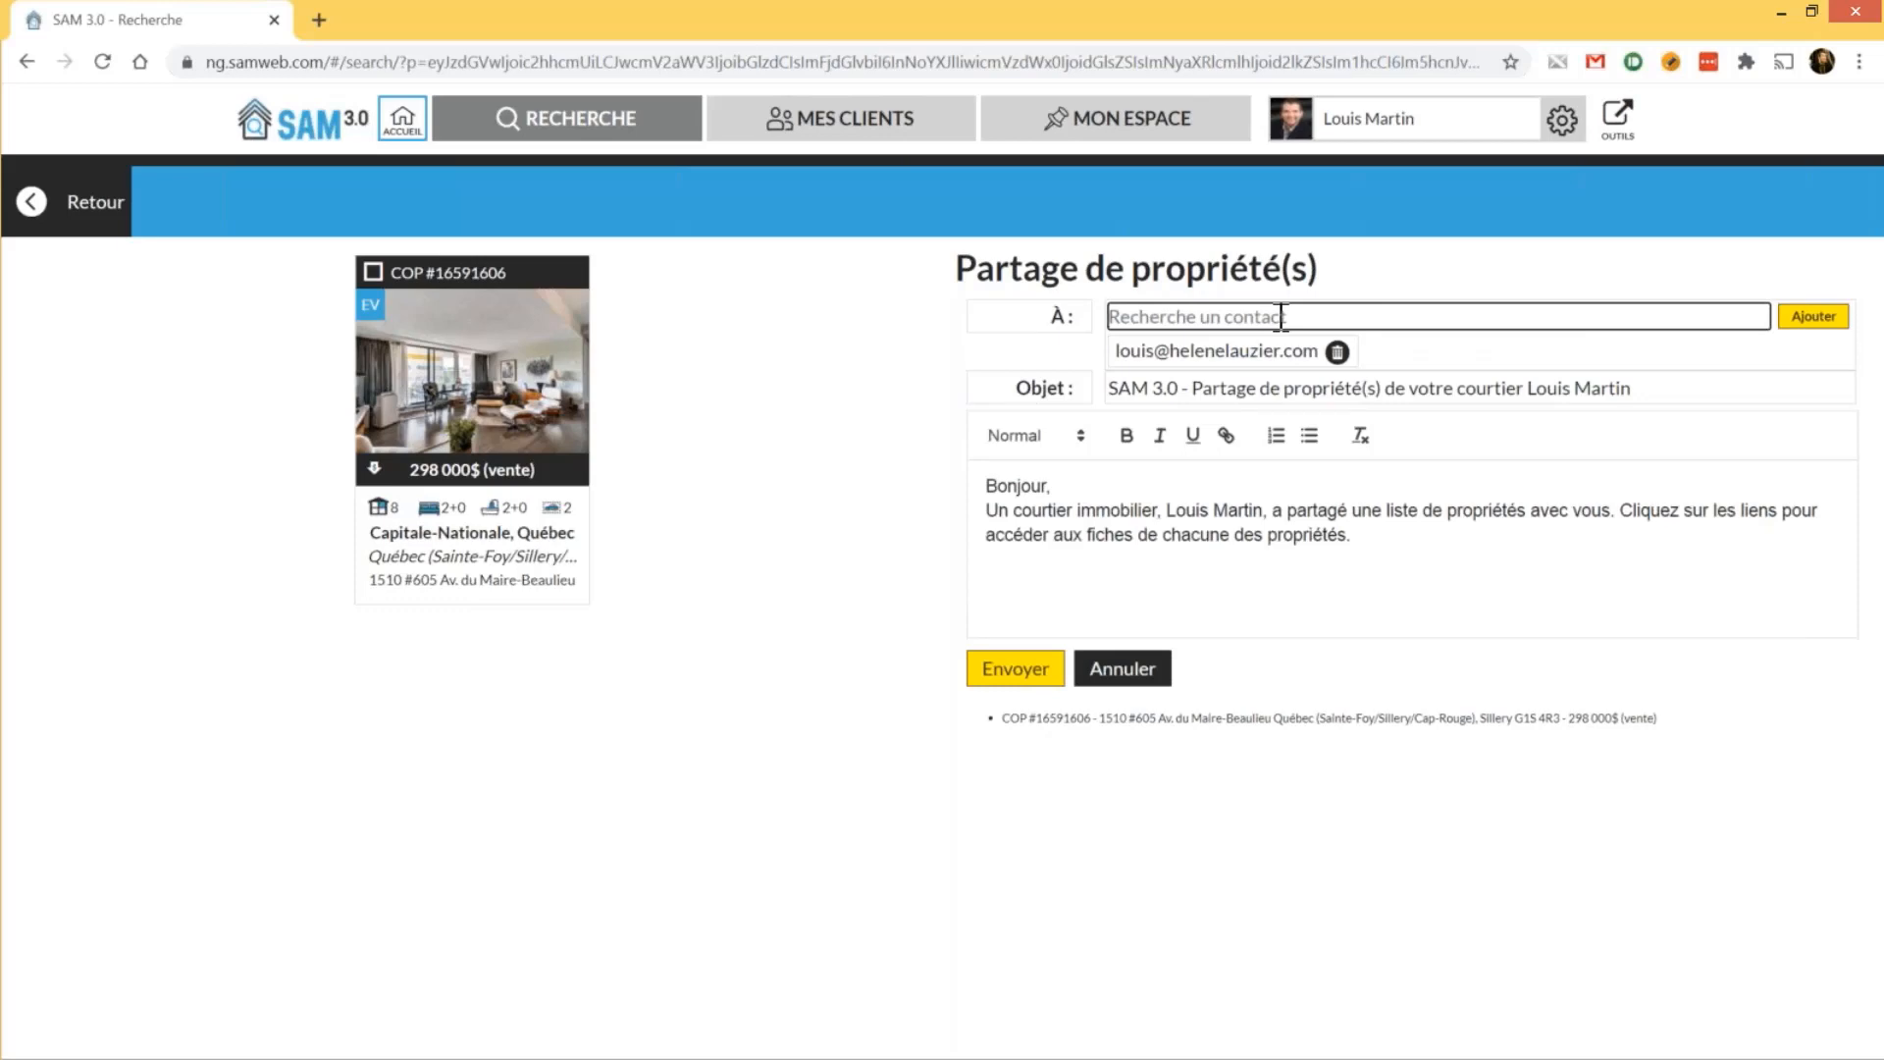
{"action": "type", "text": "te"}
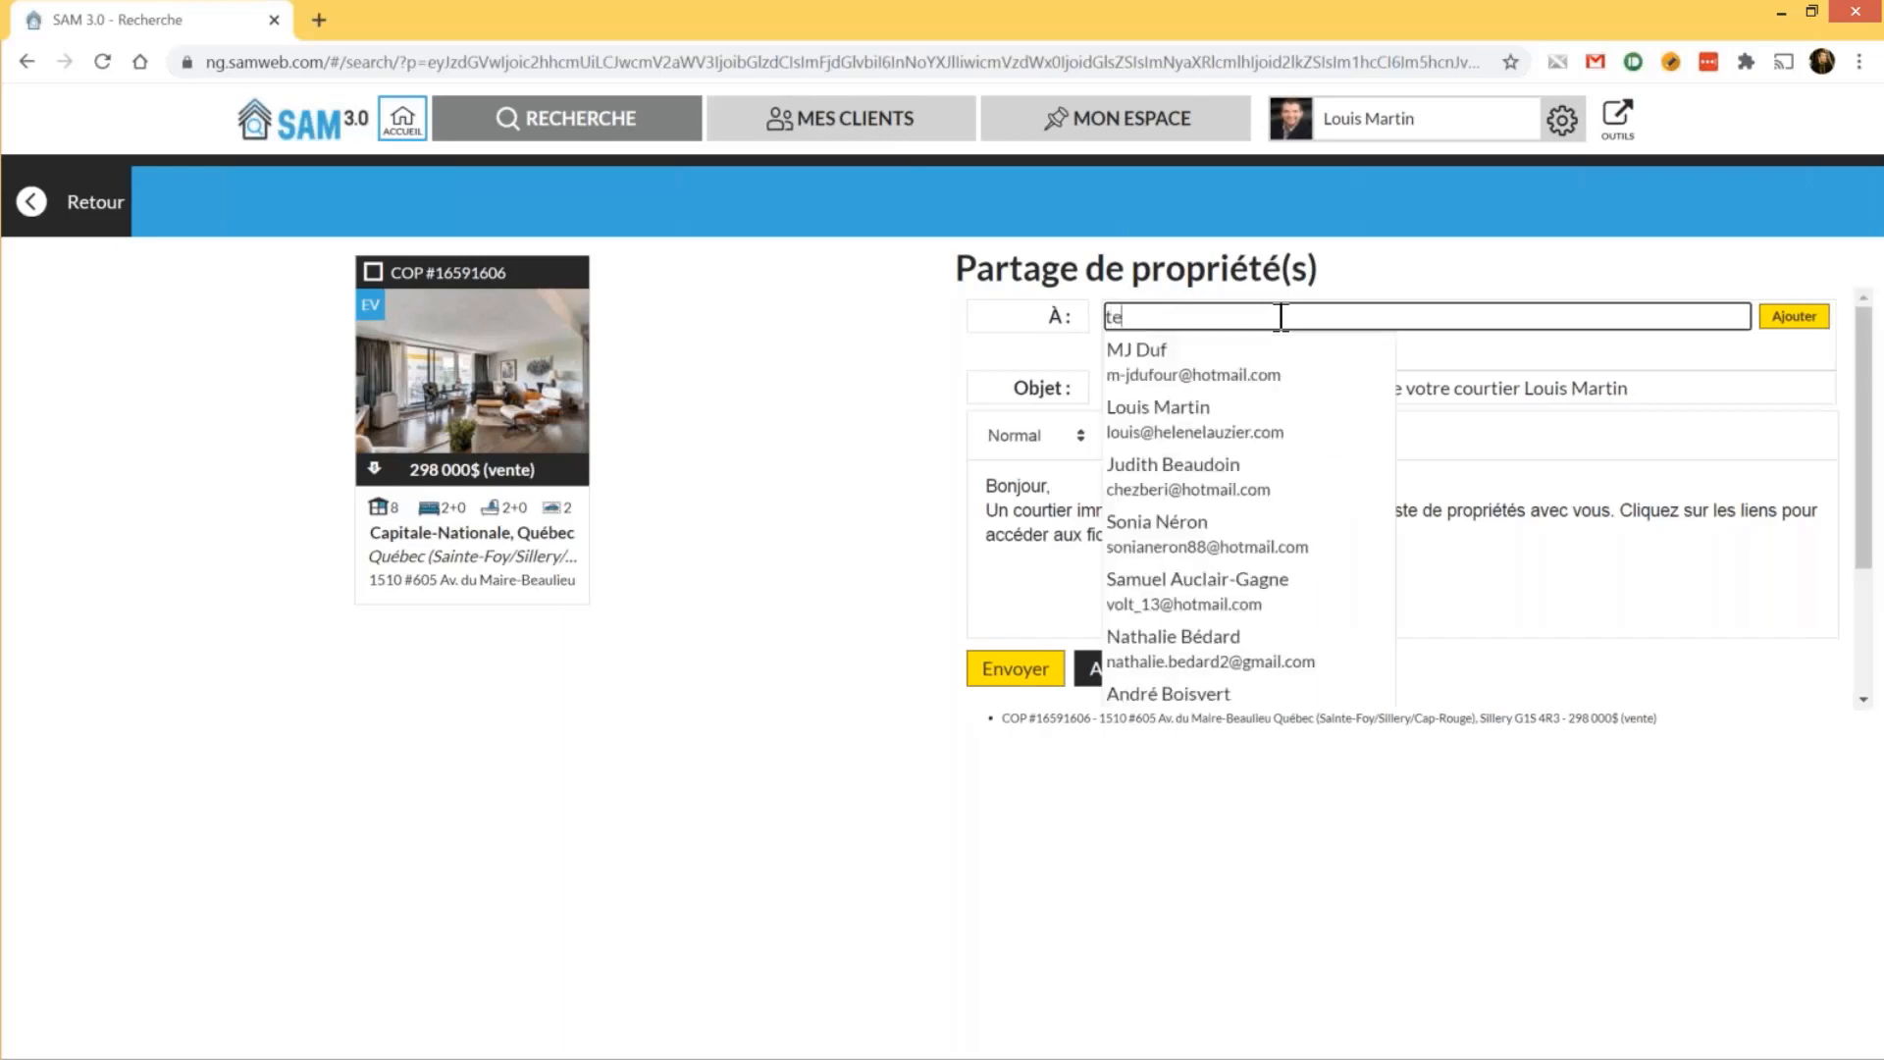
{"action": "type", "text": "st@test.com"}
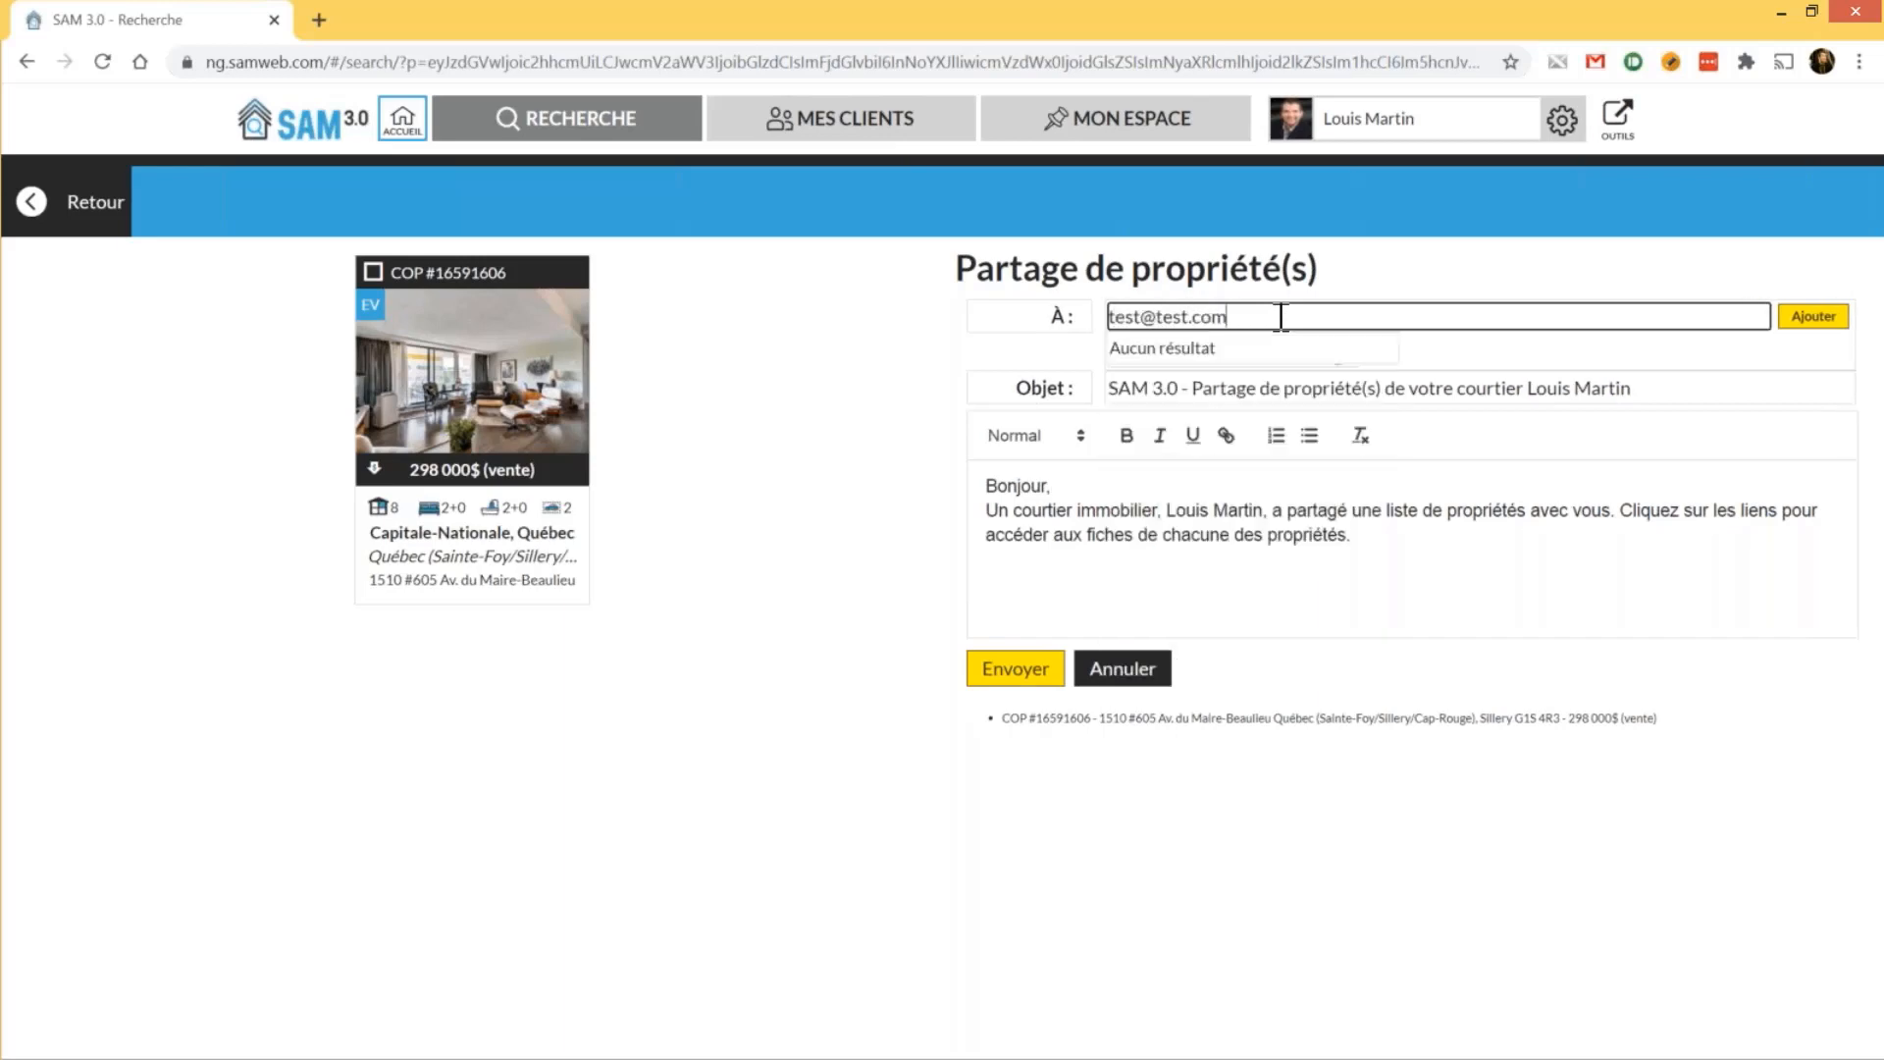
{"action": "key", "text": "Tab"}
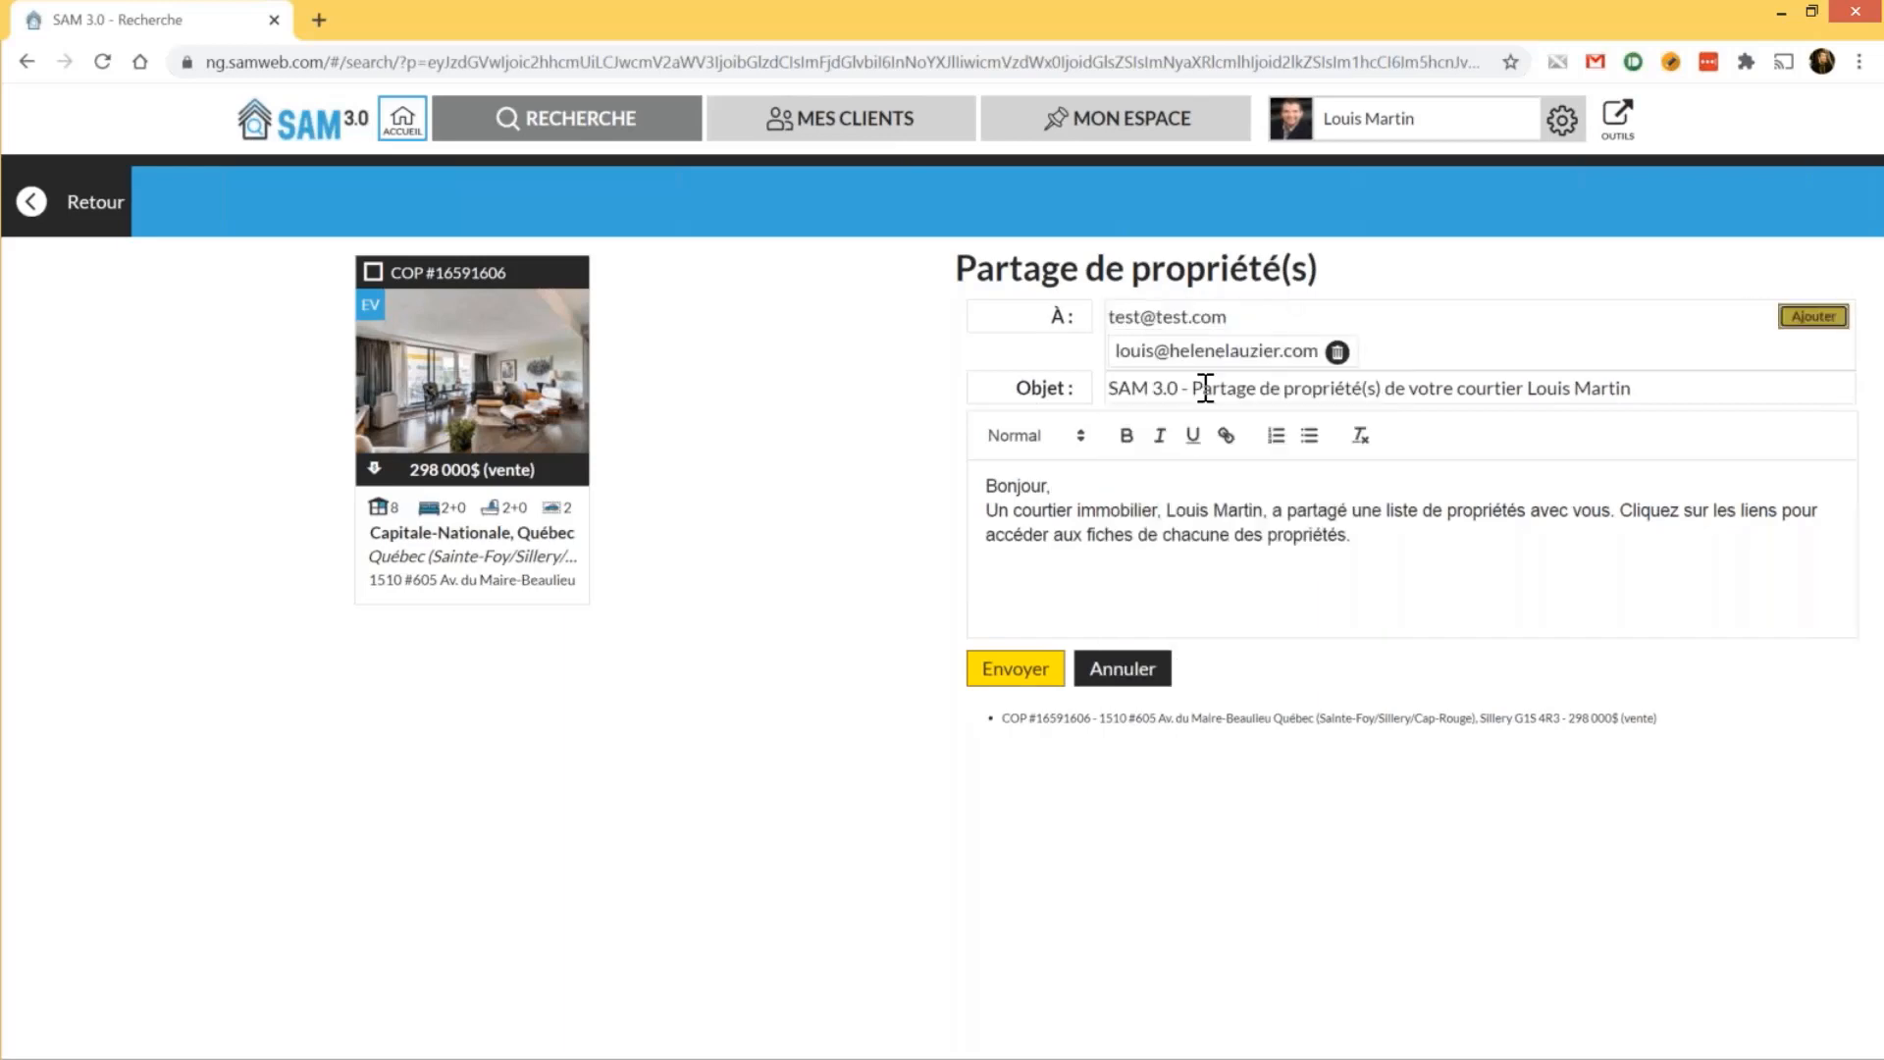
{"action": "left_click", "coordinate": [1812, 316]}
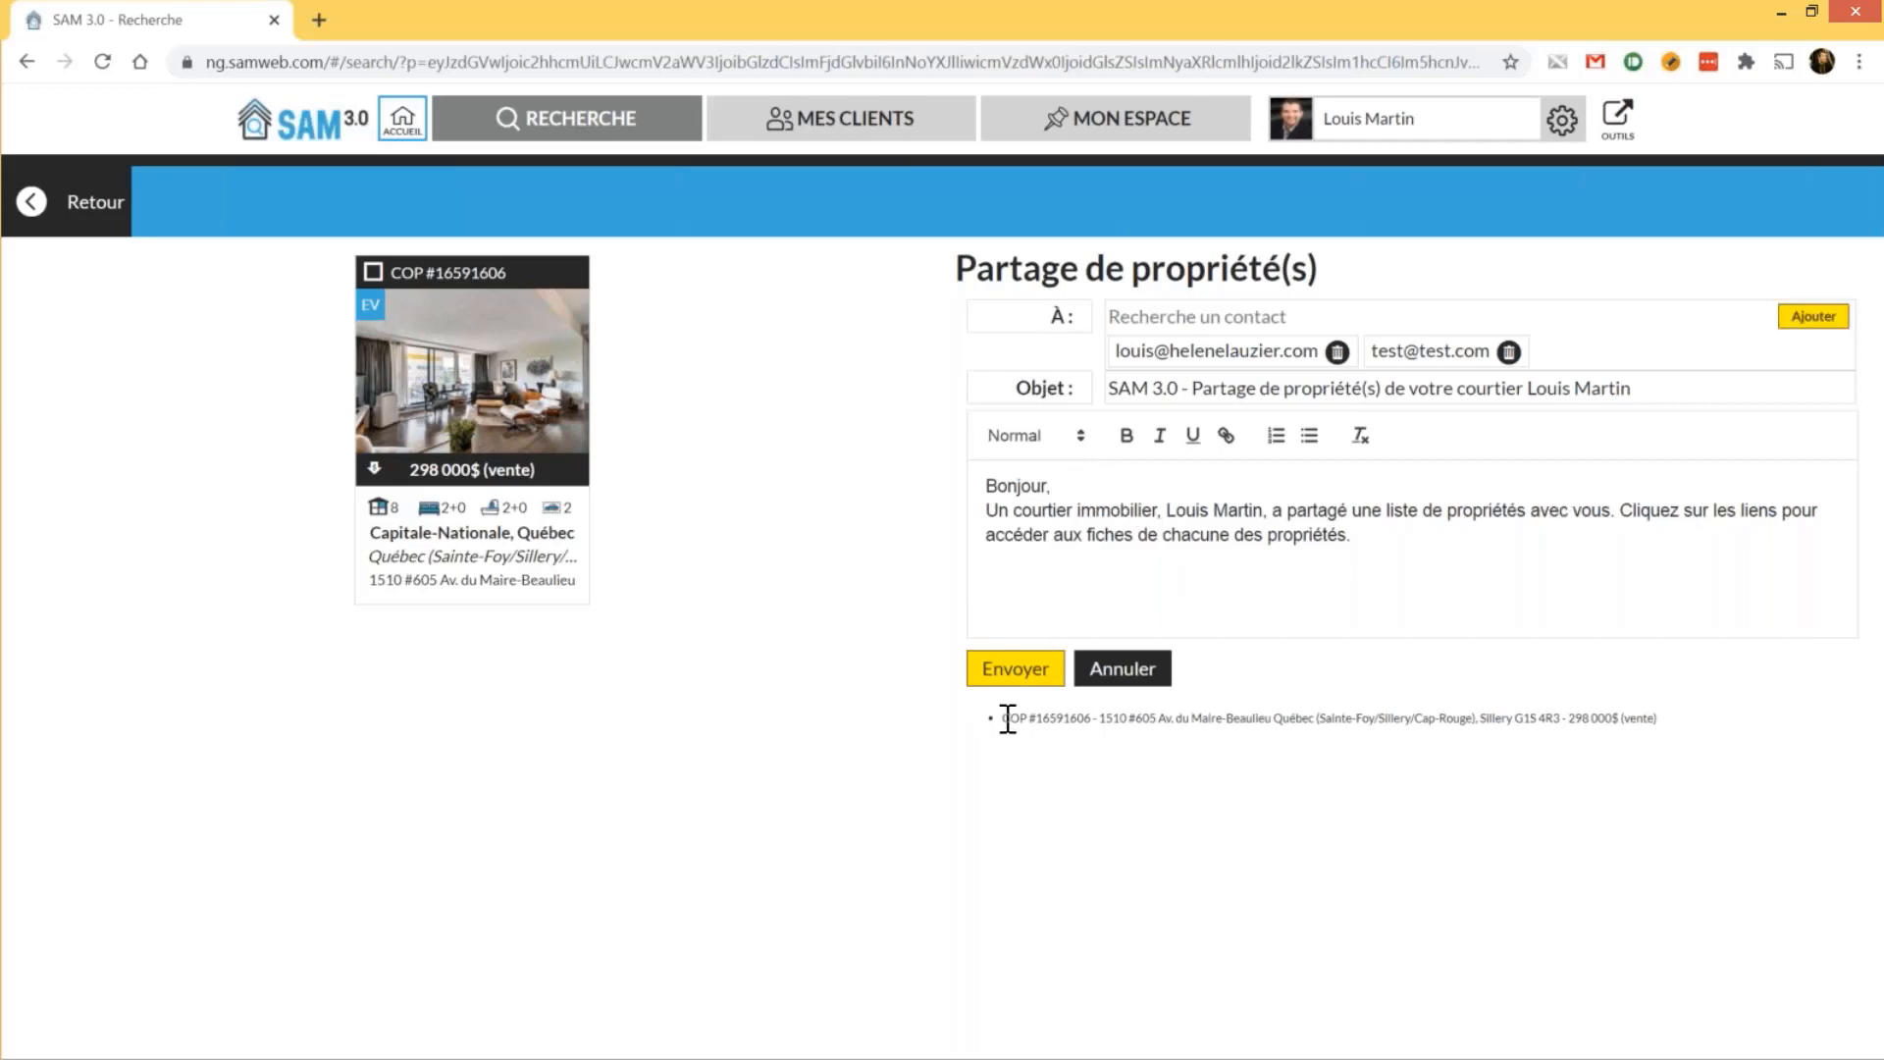
Select the listing line in the message, then cancel the share without sending
{"action": "left_click_drag", "start_coordinate": [1006, 717], "coordinate": [1288, 717]}
{"action": "left_click", "coordinate": [1595, 699]}
{"action": "triple_click", "coordinate": [1671, 727]}
{"action": "left_click", "coordinate": [1665, 727]}
{"action": "left_click", "coordinate": [1122, 673]}
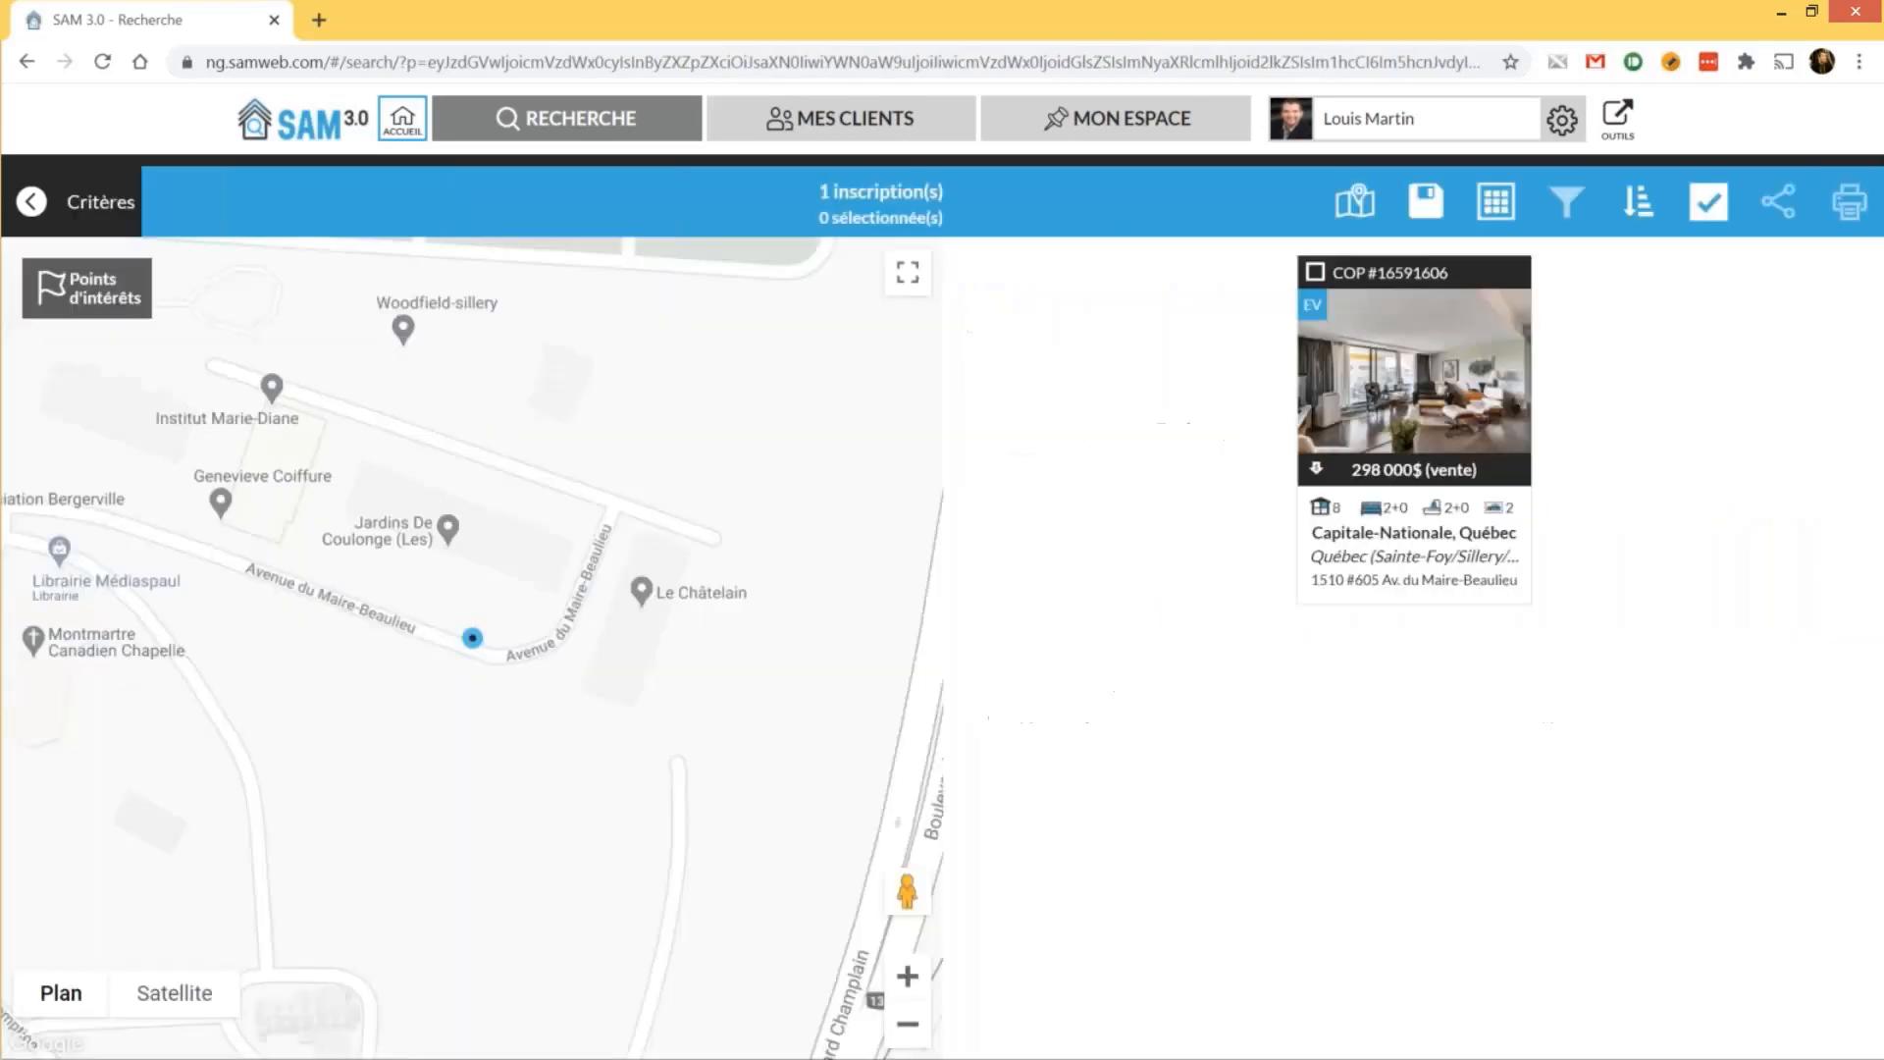
Open the condo's printable report, leaving the template on Préférences - Courtier
{"action": "left_click", "coordinate": [1353, 428]}
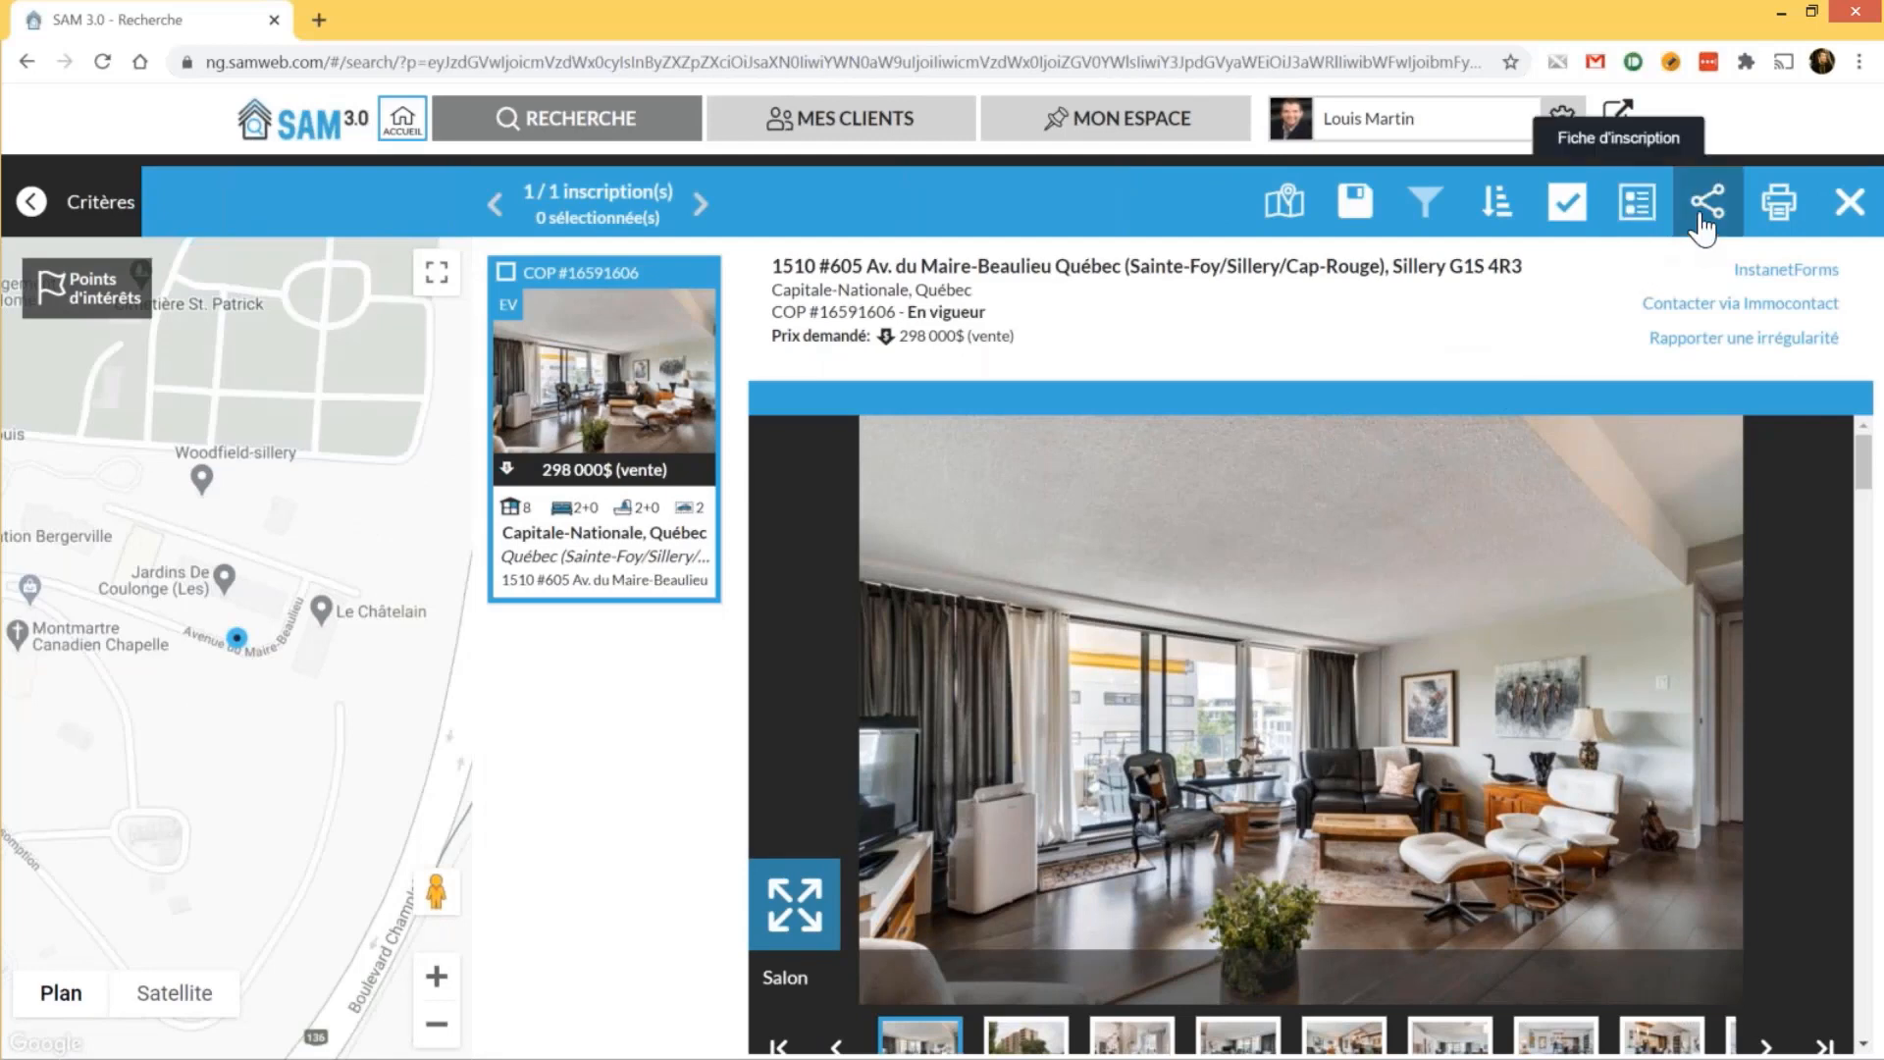
{"action": "left_click", "coordinate": [1782, 211]}
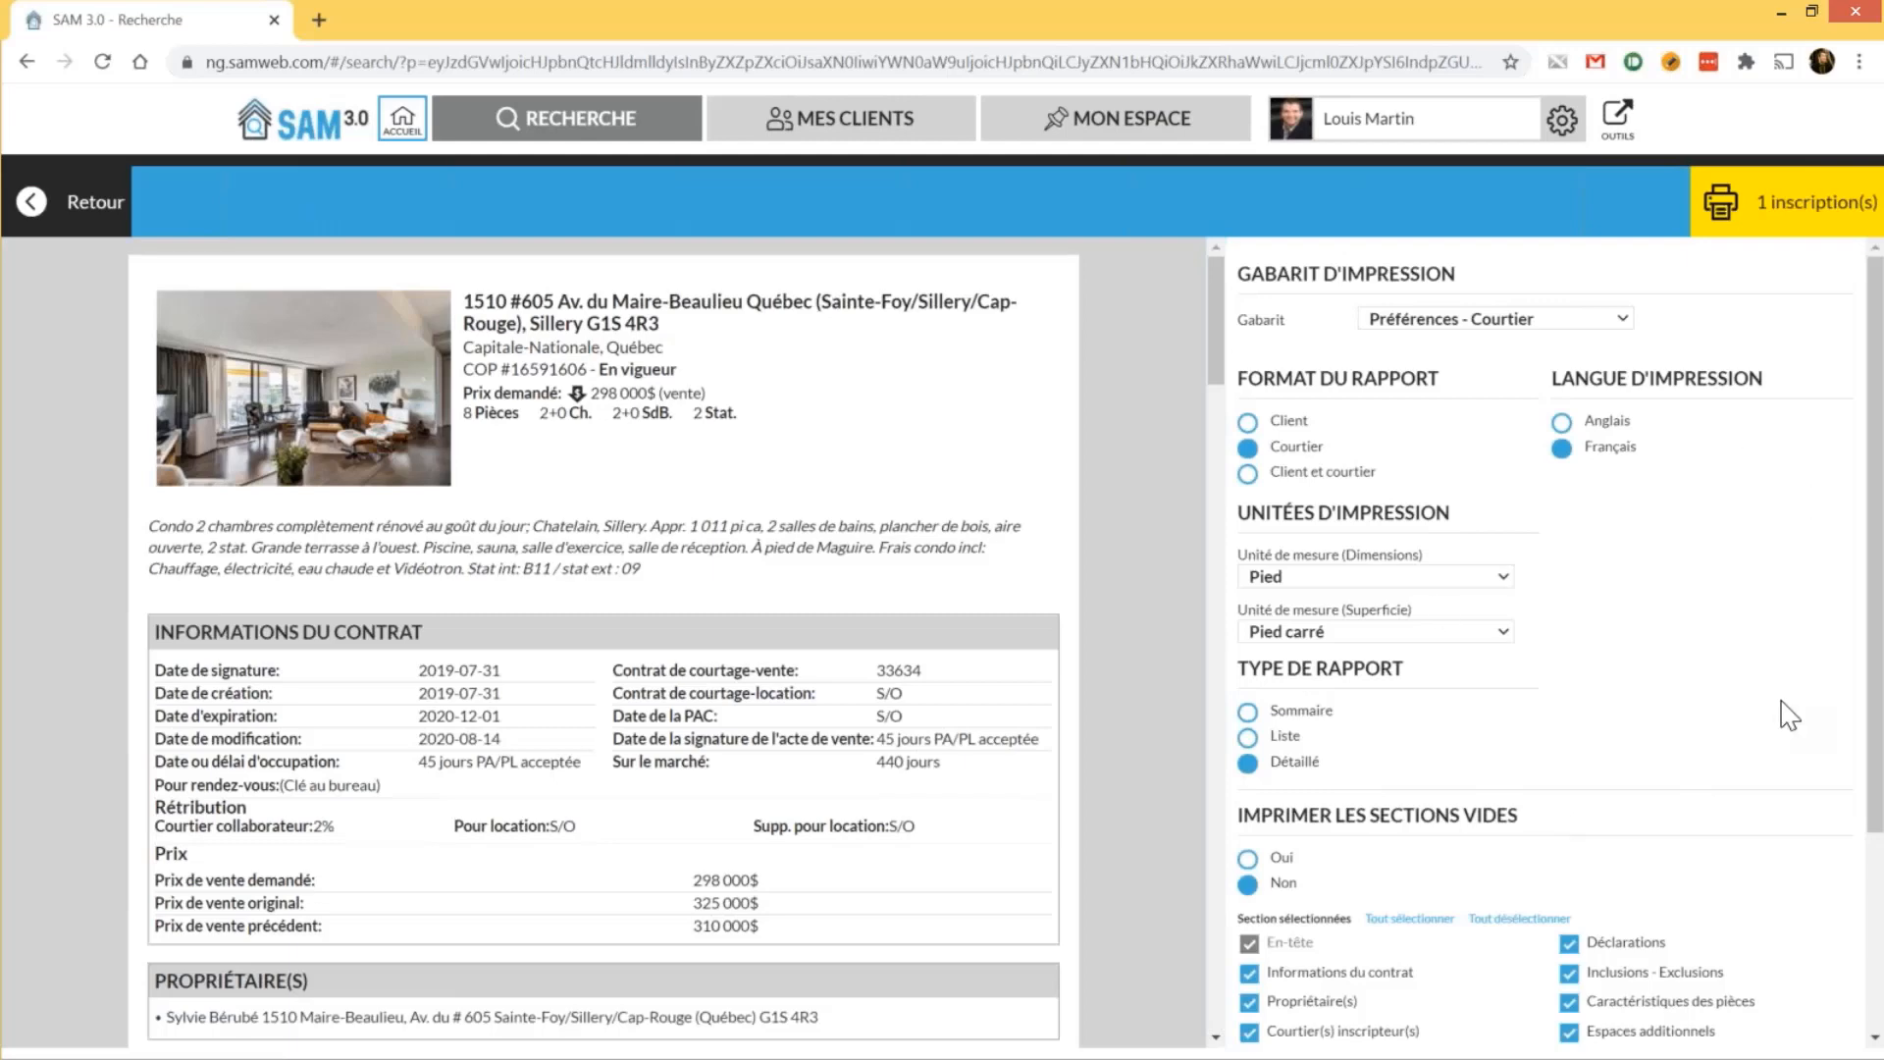
{"action": "left_click", "coordinate": [1397, 318]}
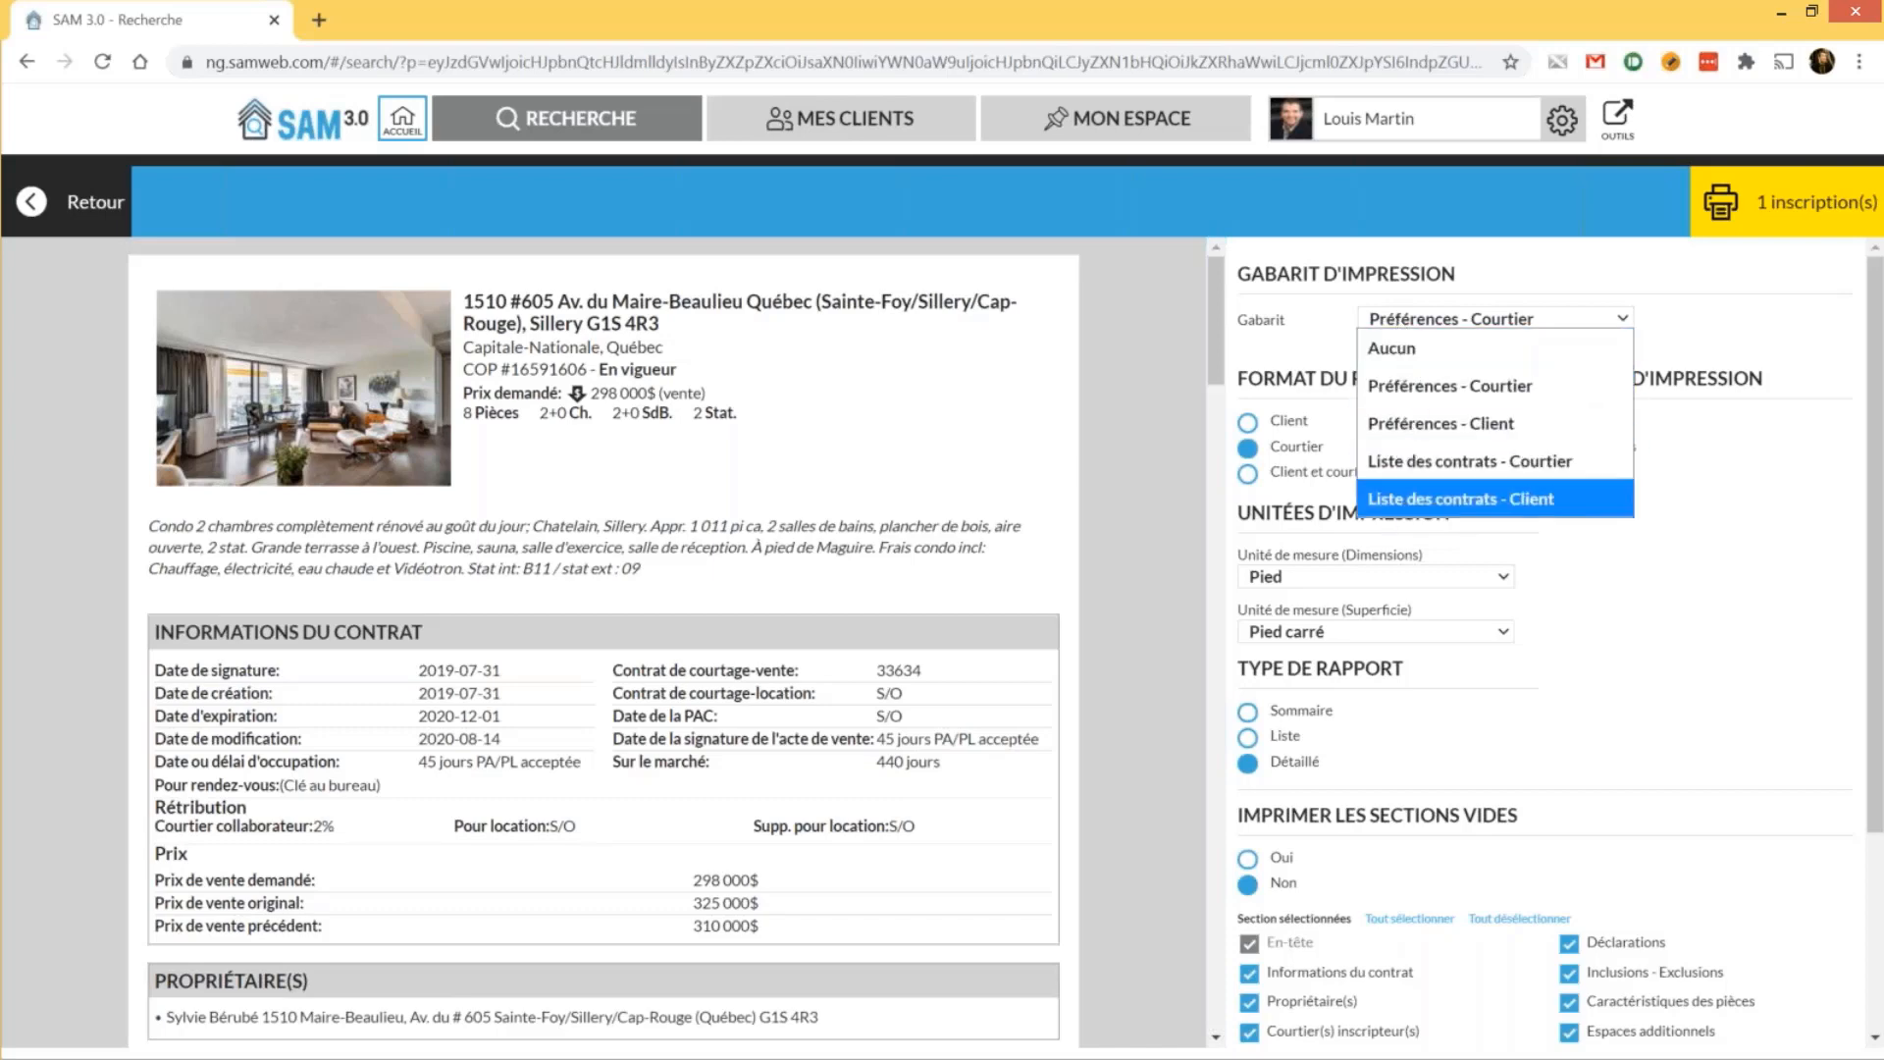
{"action": "left_click", "coordinate": [1309, 341]}
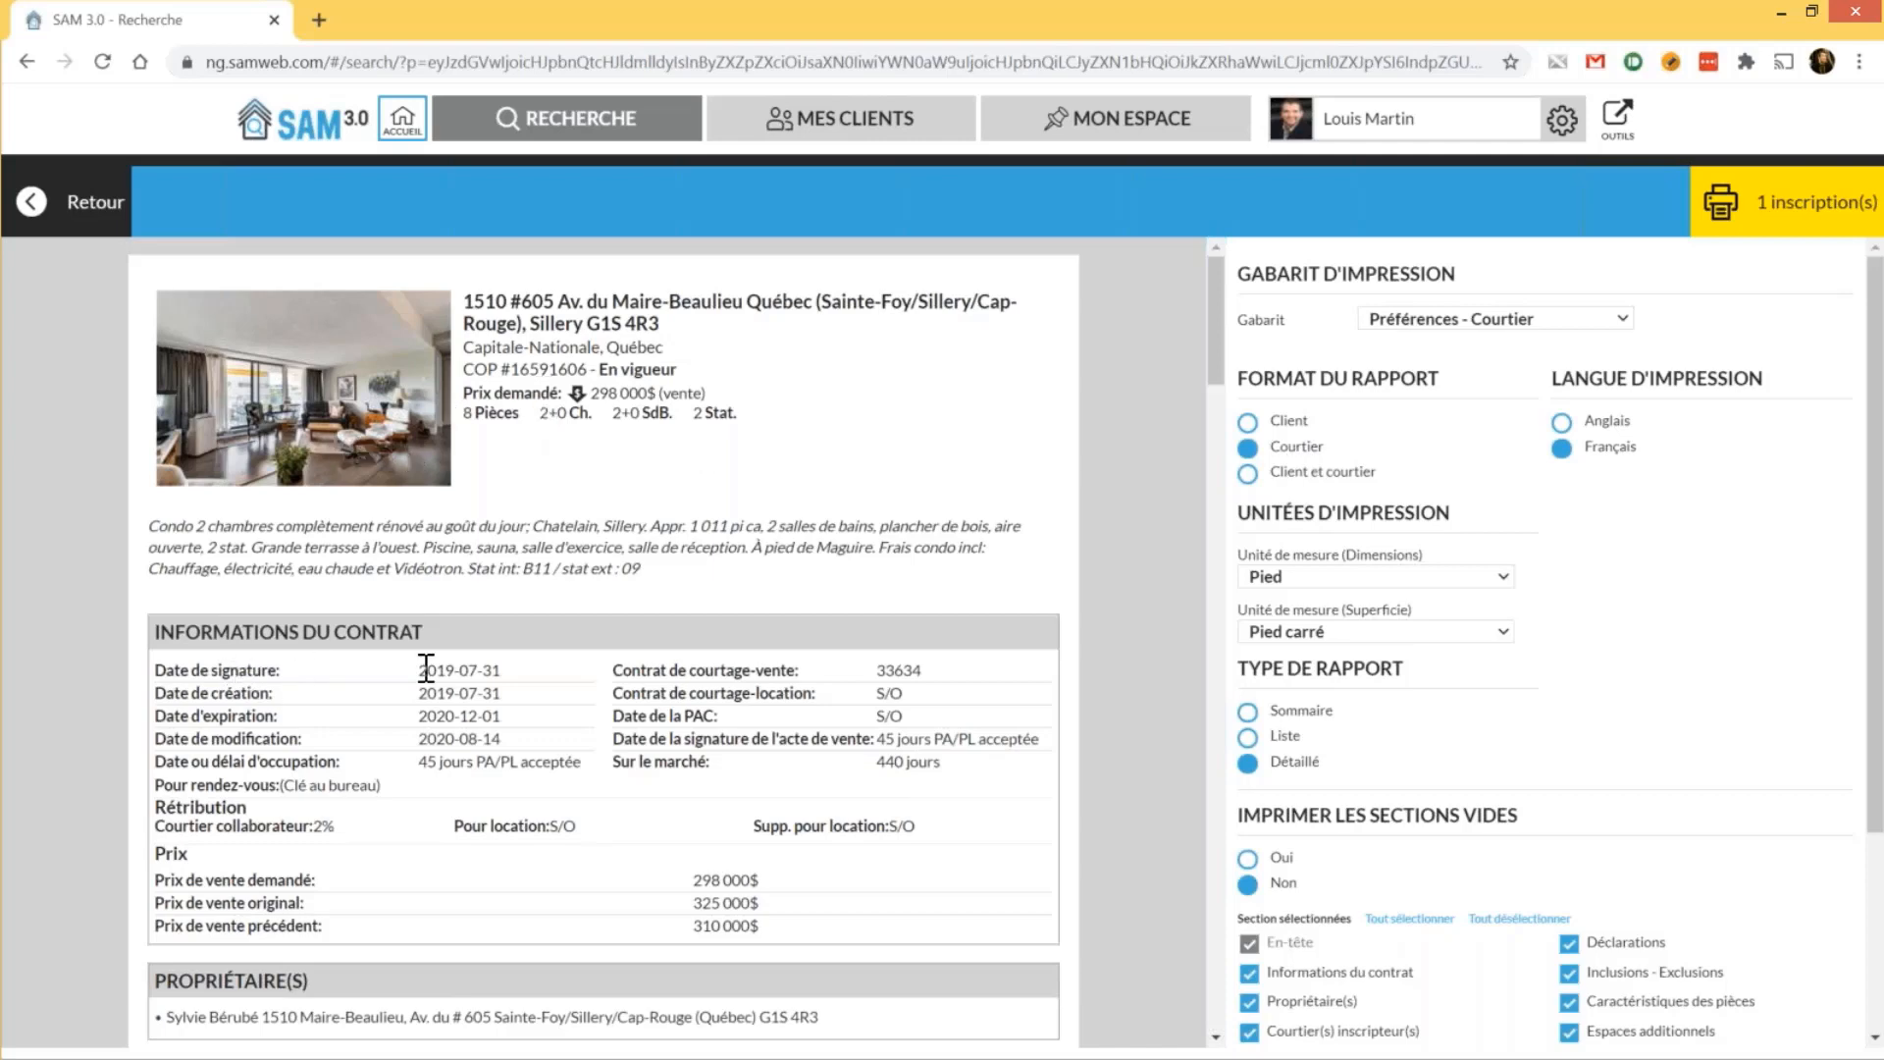
{"action": "mouse_move", "coordinate": [420, 671]}
{"action": "left_mouse_down"}
{"action": "mouse_move", "coordinate": [526, 668]}
{"action": "mouse_move", "coordinate": [503, 672]}
{"action": "left_mouse_up"}
{"action": "left_click", "coordinate": [300, 824]}
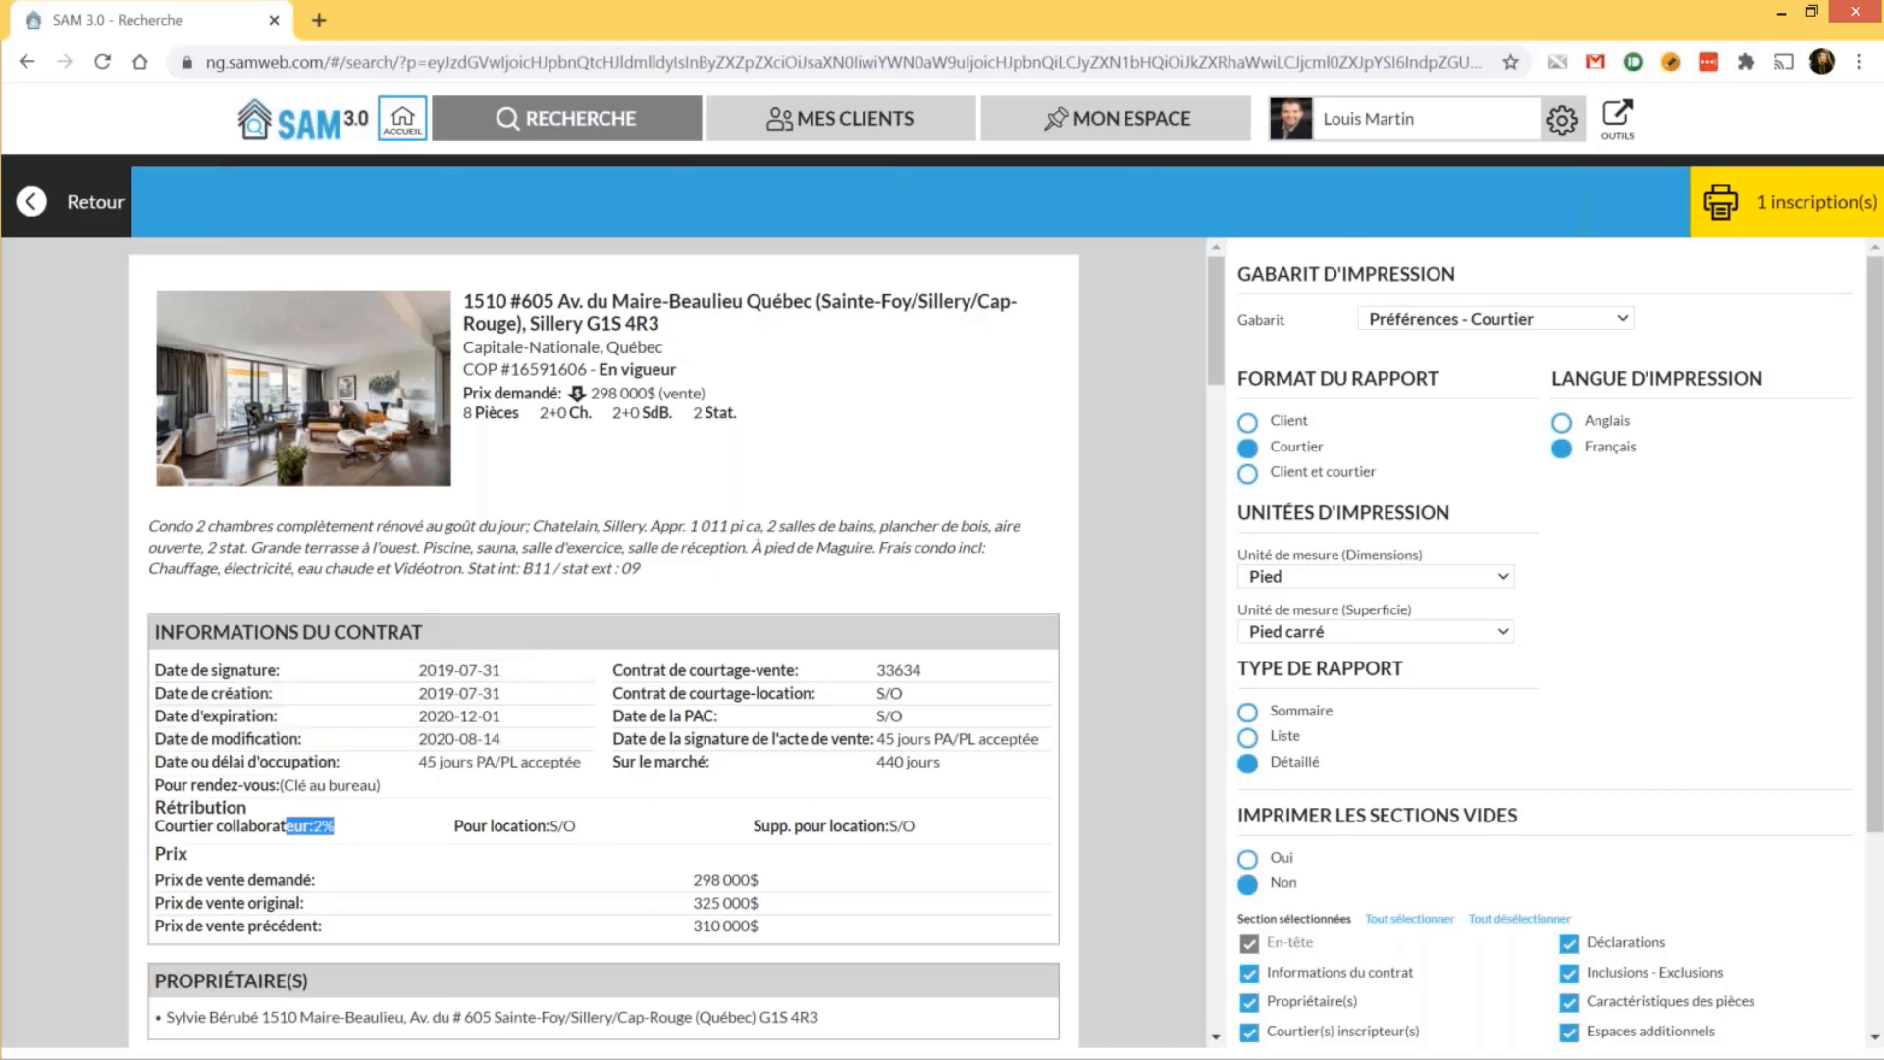
Switch the report format to Client and keep dimension units in Pied
{"action": "left_click", "coordinate": [1288, 437]}
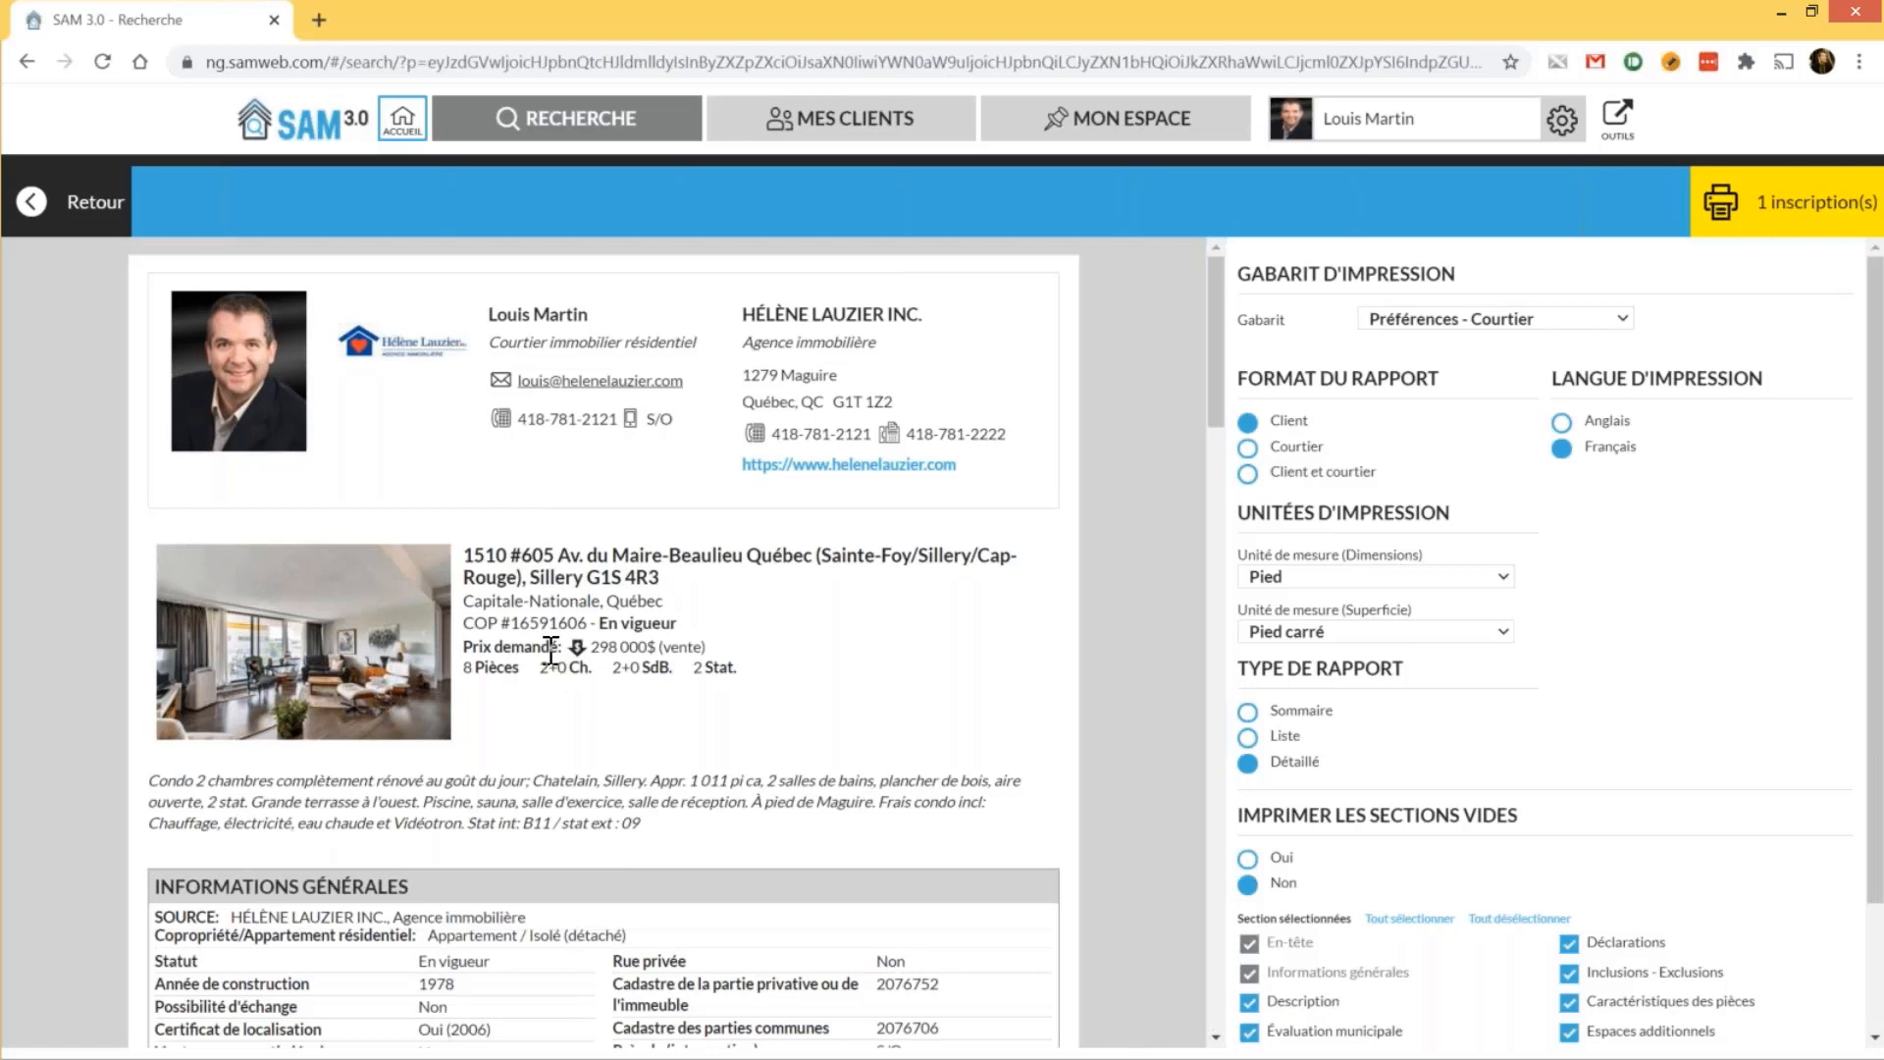
{"action": "scroll", "coordinate": [551, 651], "scroll_direction": "down", "scroll_amount": 1}
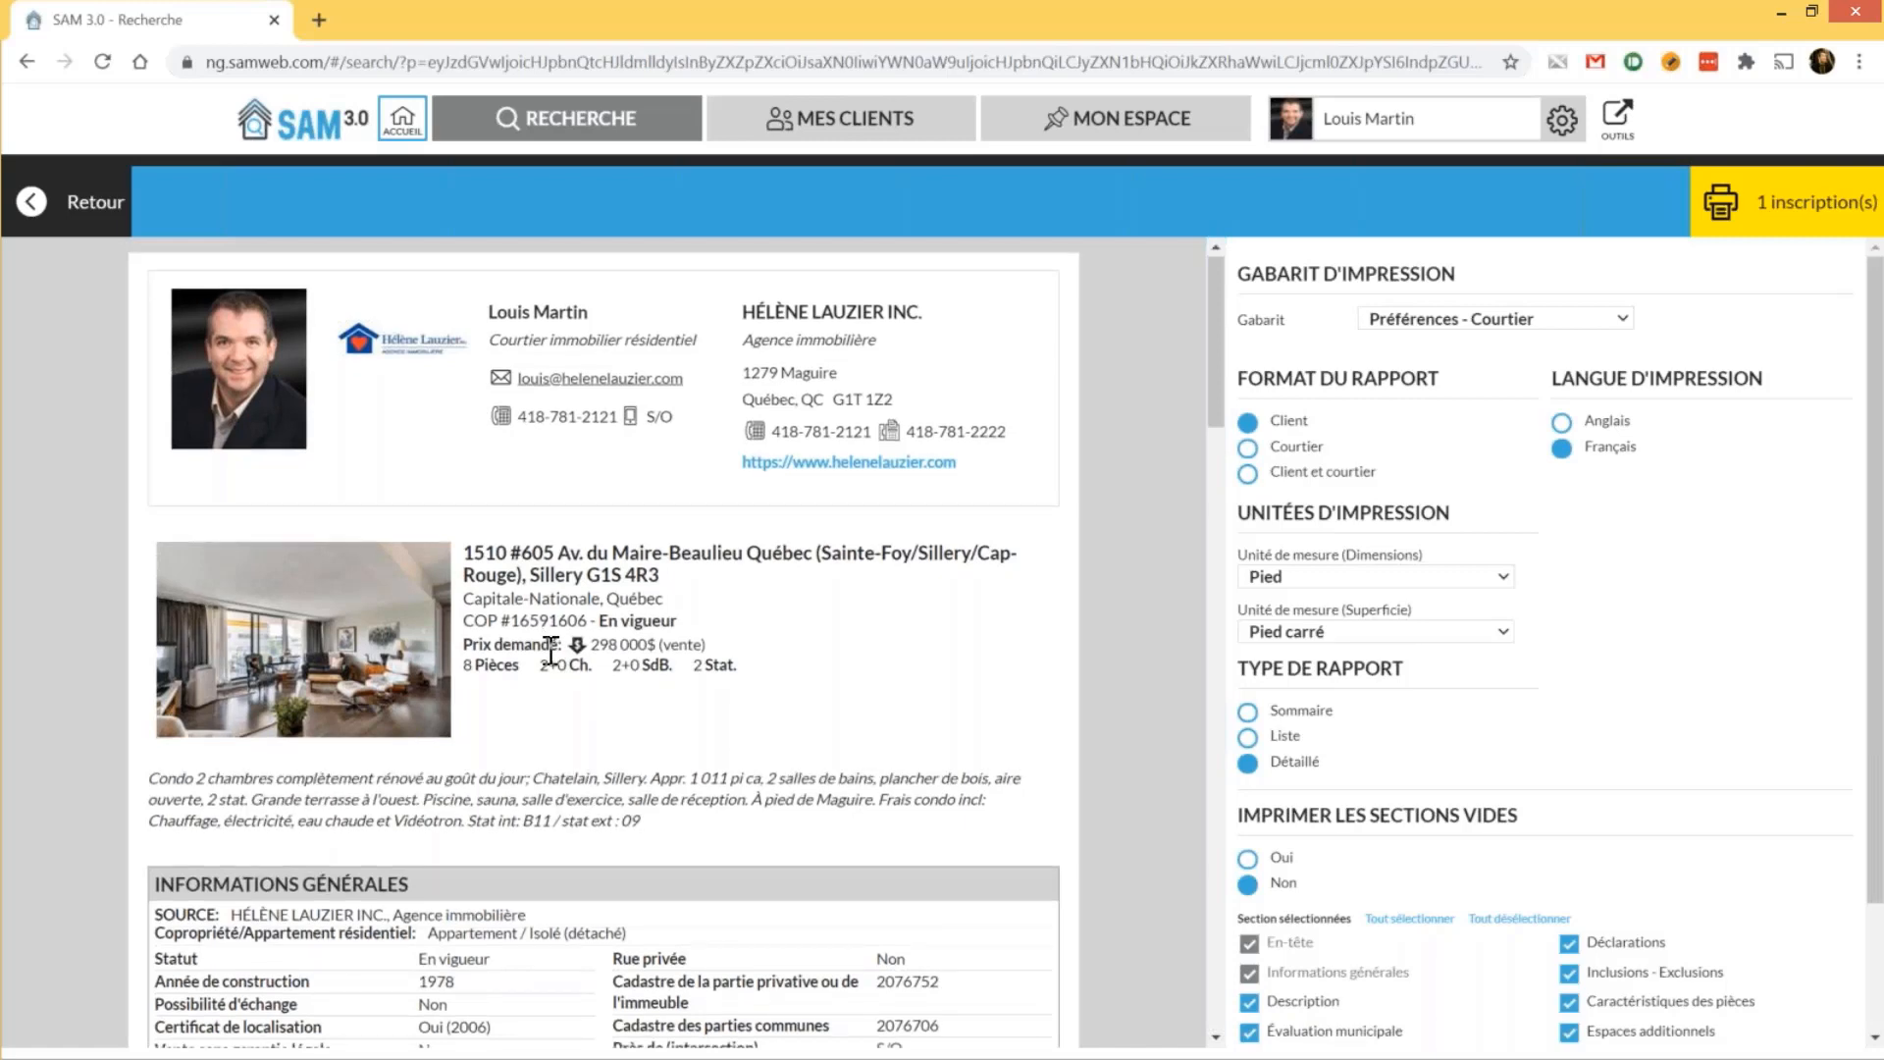
{"action": "scroll", "coordinate": [552, 650], "scroll_direction": "down", "scroll_amount": 2}
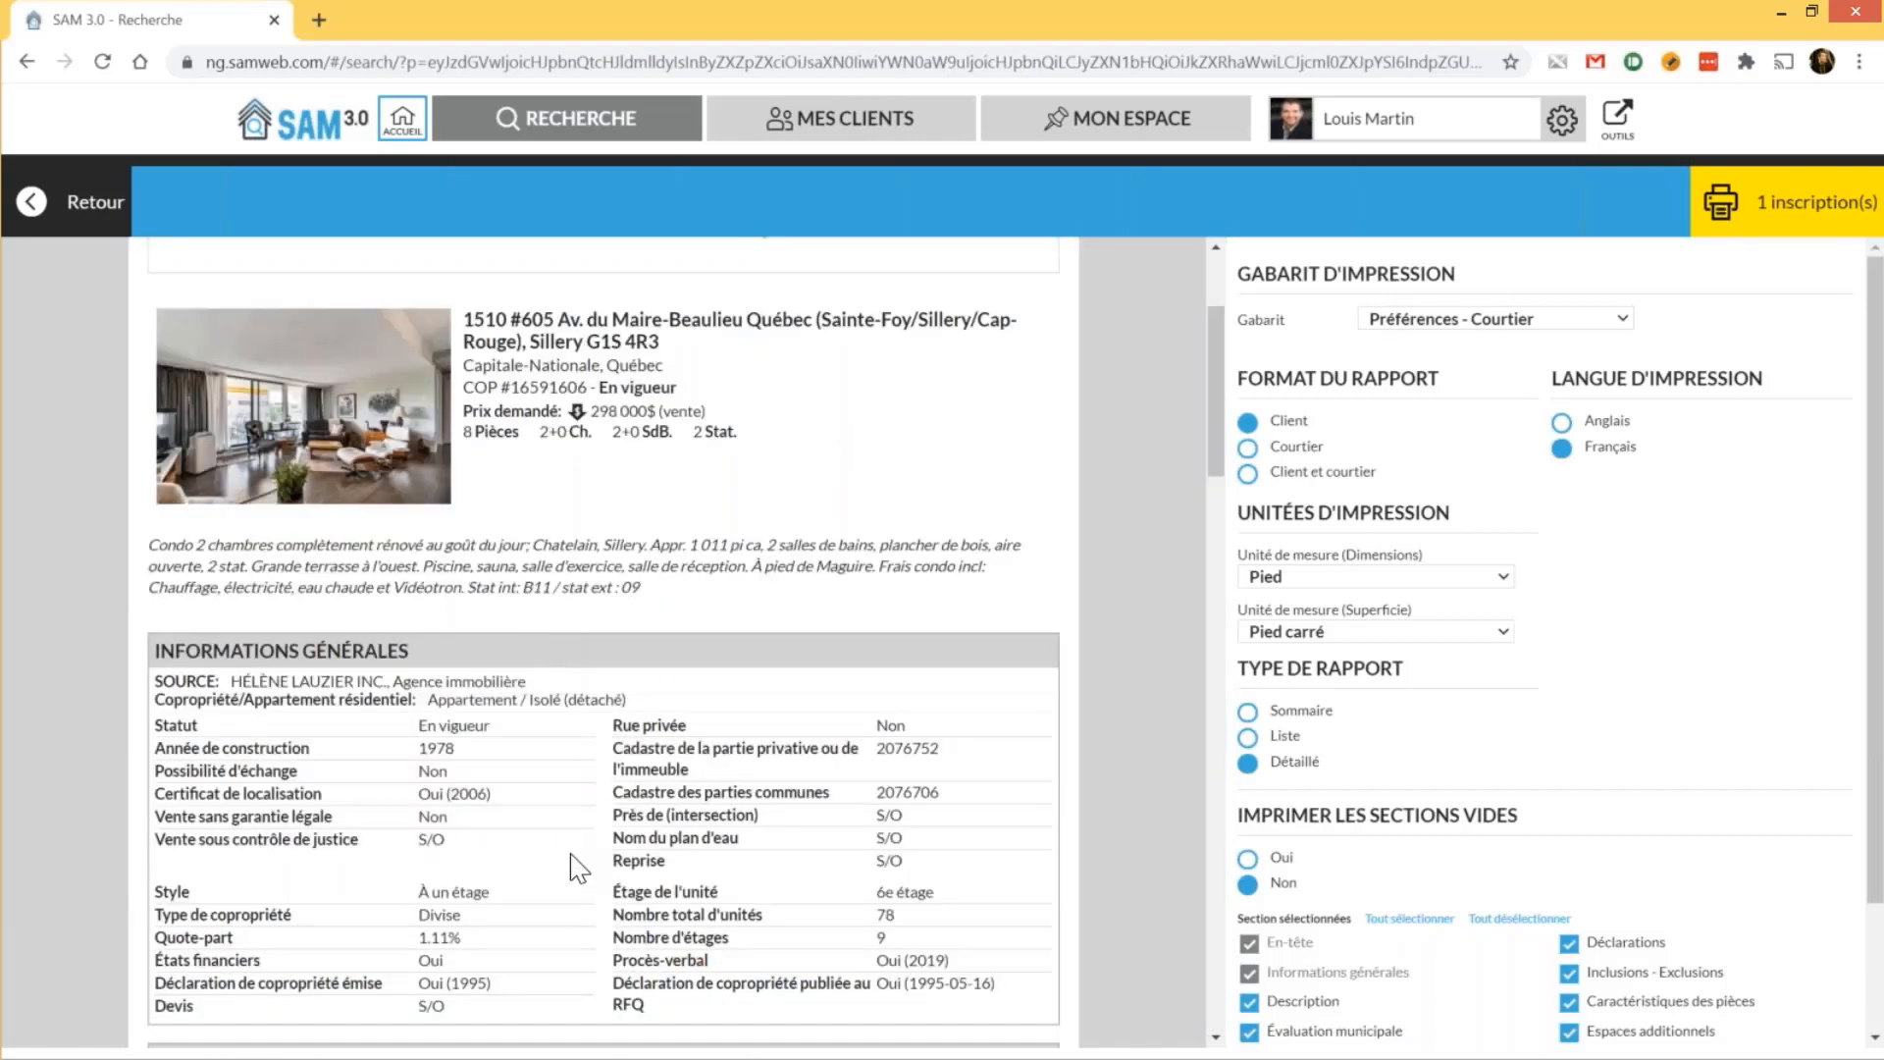
{"action": "scroll", "coordinate": [579, 869], "scroll_direction": "down", "scroll_amount": 1}
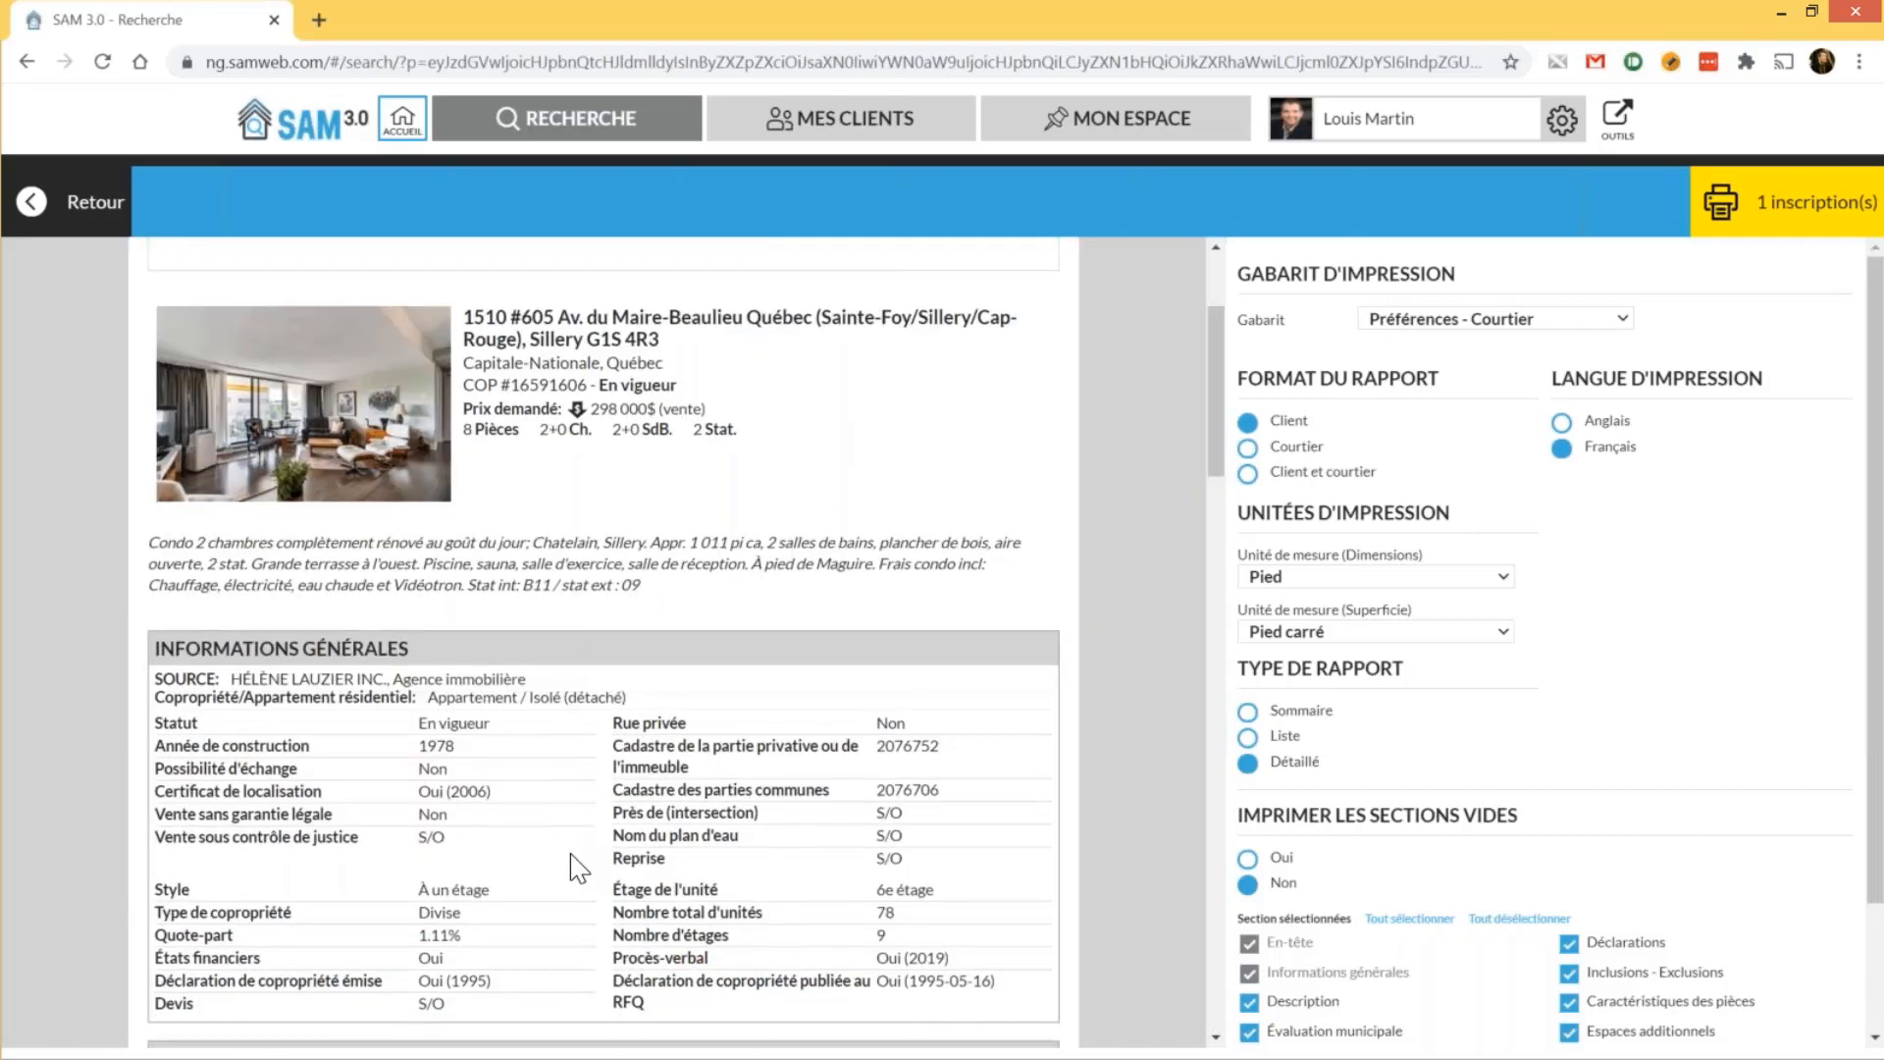
{"action": "scroll", "coordinate": [579, 869], "scroll_direction": "down", "scroll_amount": 5}
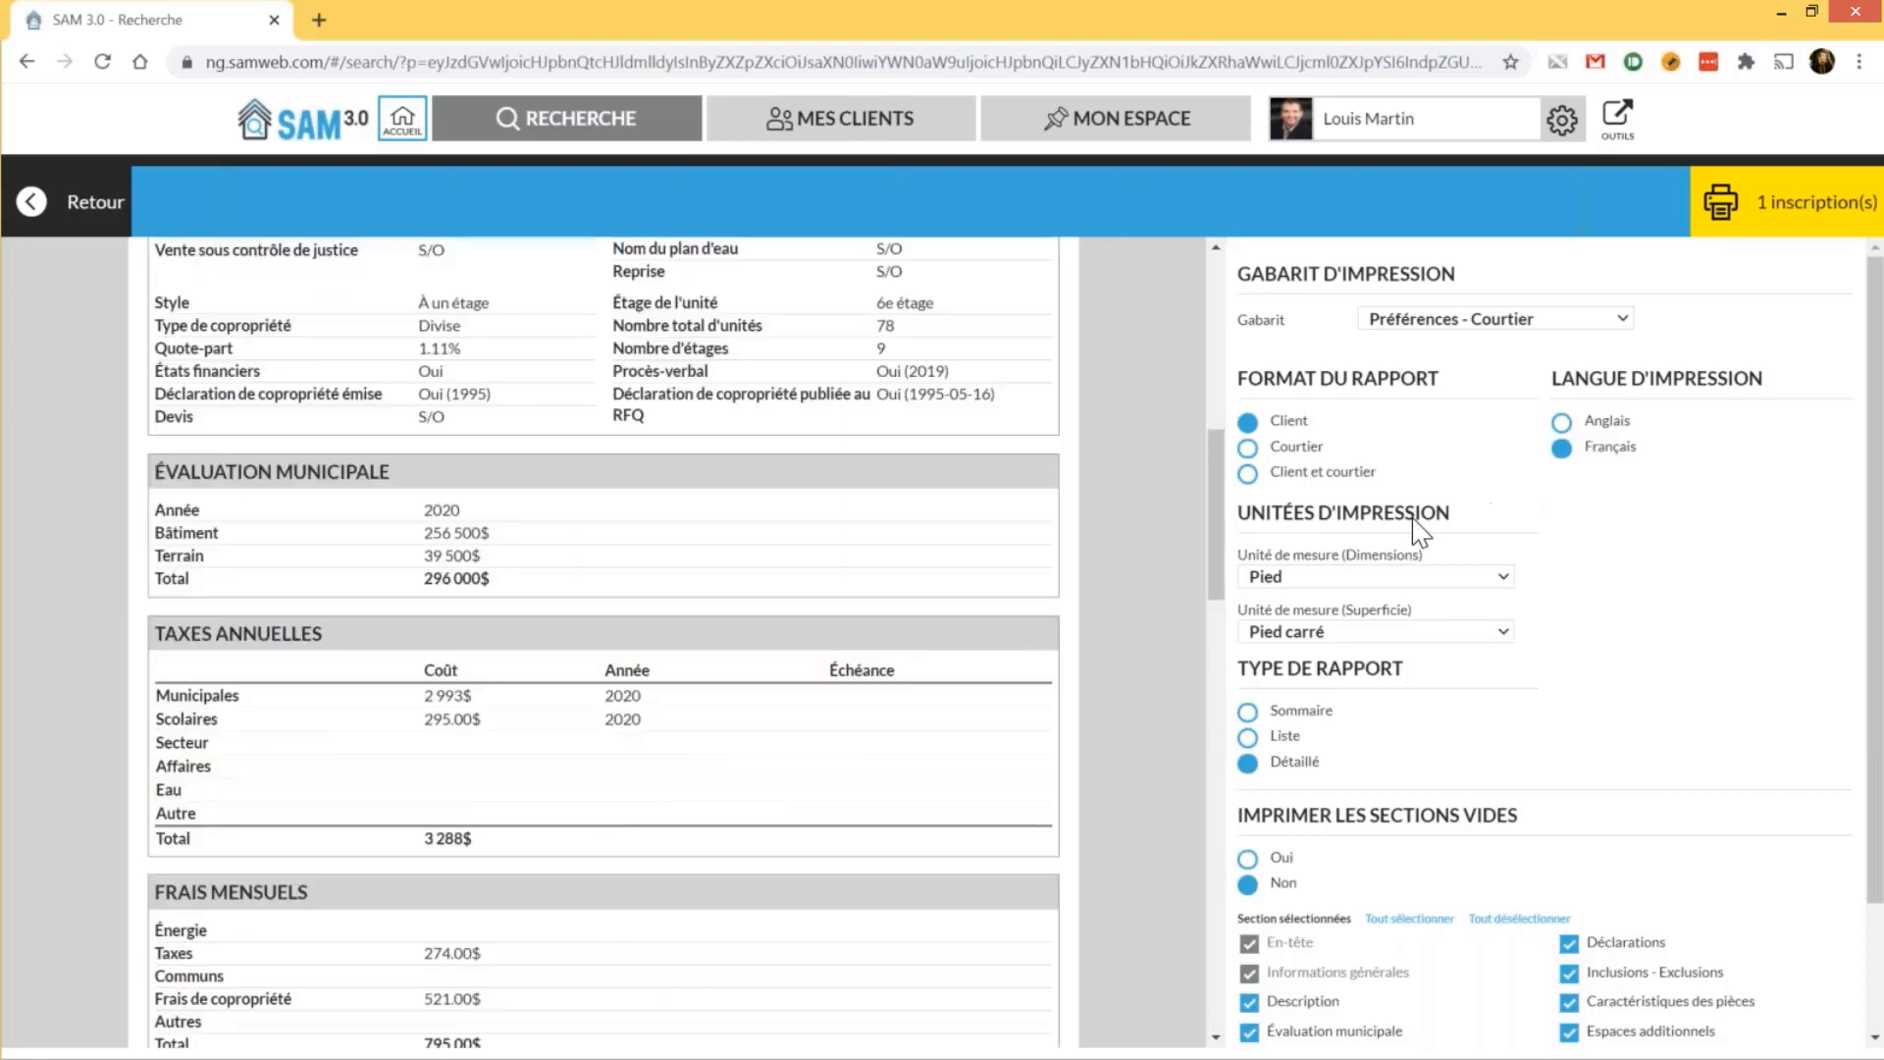
{"action": "left_click", "coordinate": [1402, 577]}
{"action": "left_click", "coordinate": [1402, 579]}
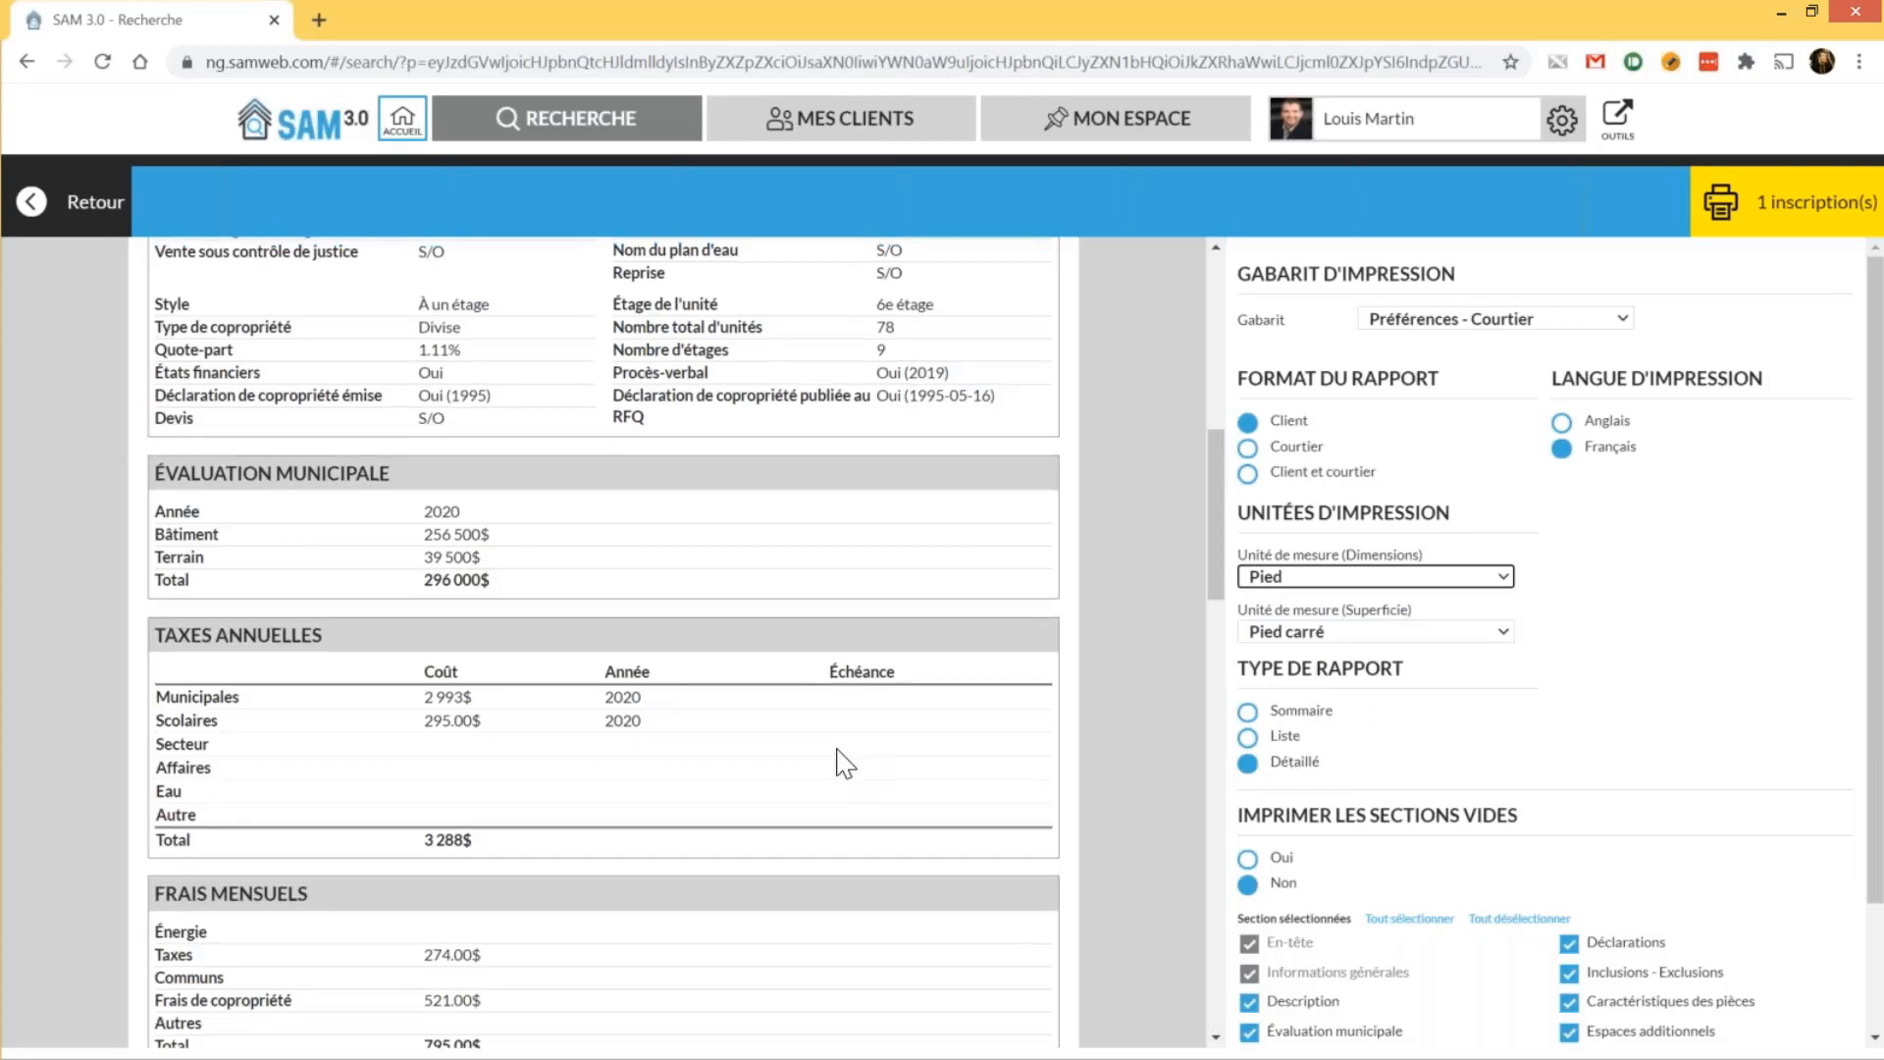
{"action": "scroll", "coordinate": [738, 404], "scroll_direction": "up", "scroll_amount": 5}
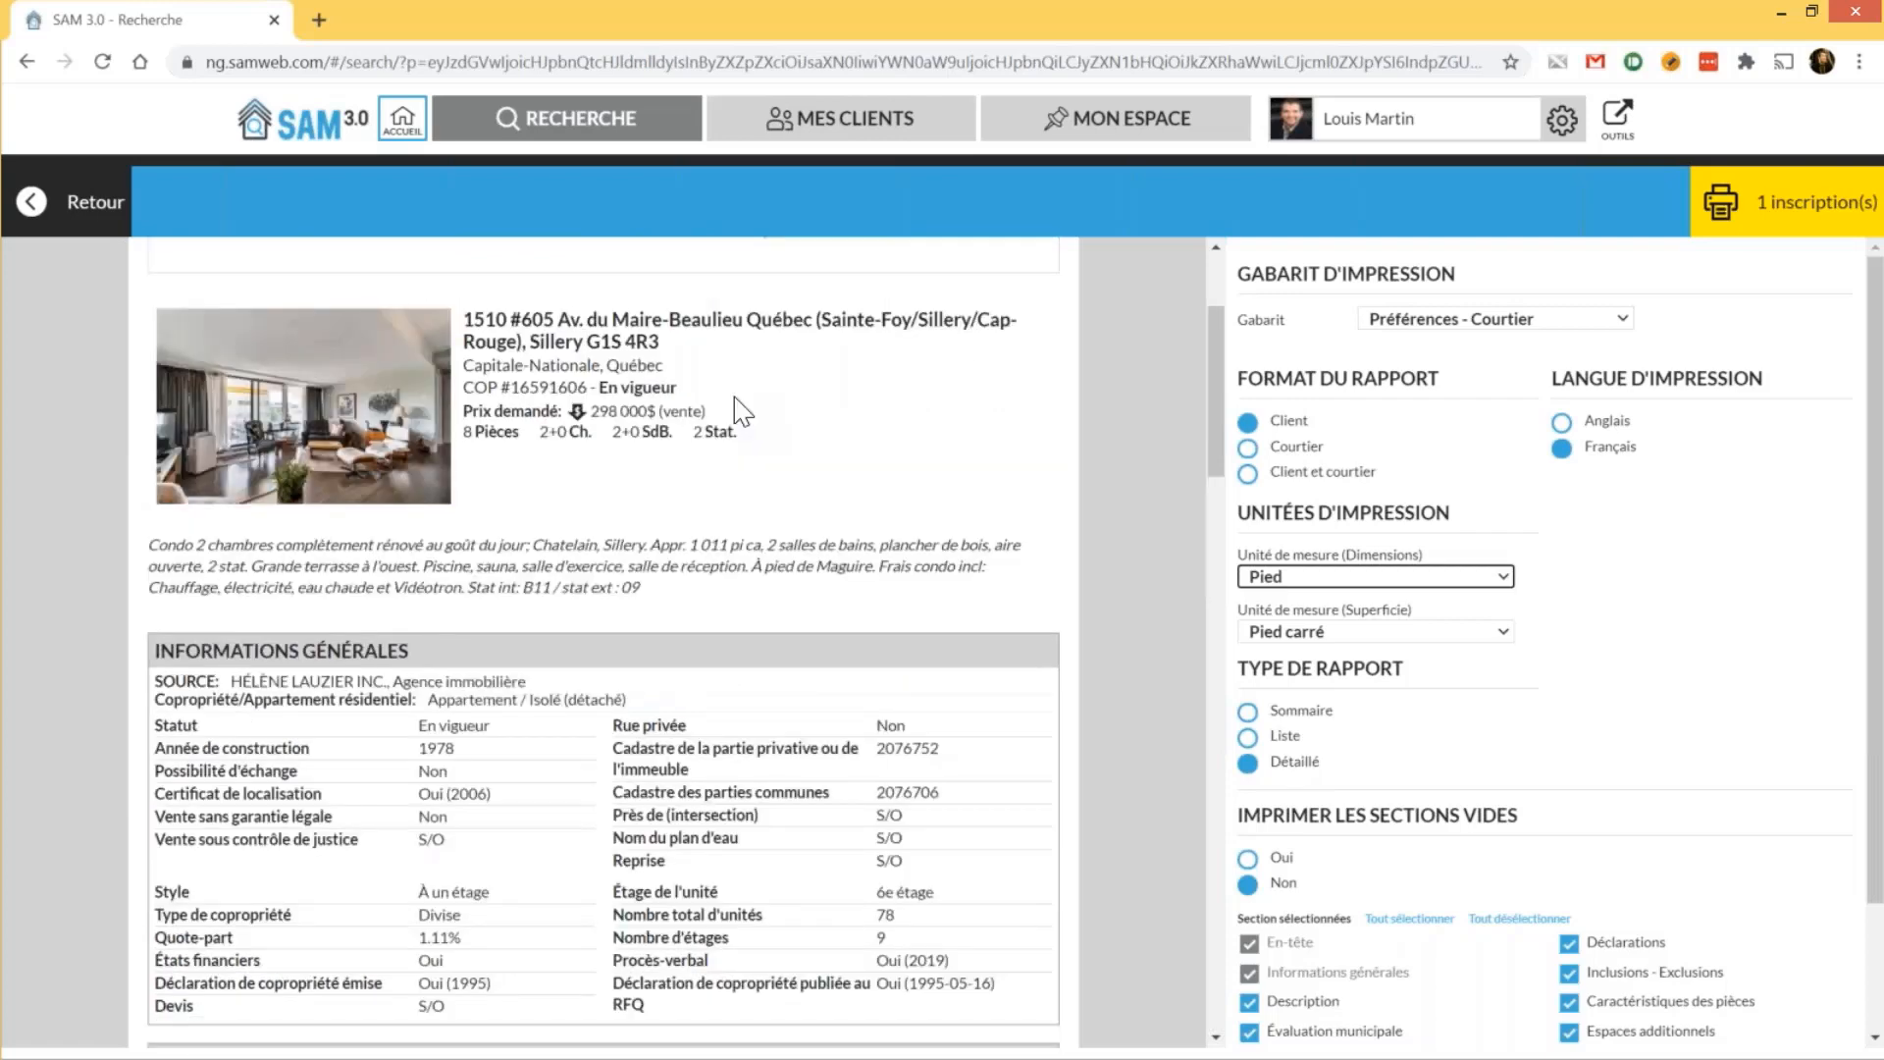
{"action": "scroll", "coordinate": [738, 404], "scroll_direction": "down", "scroll_amount": 5}
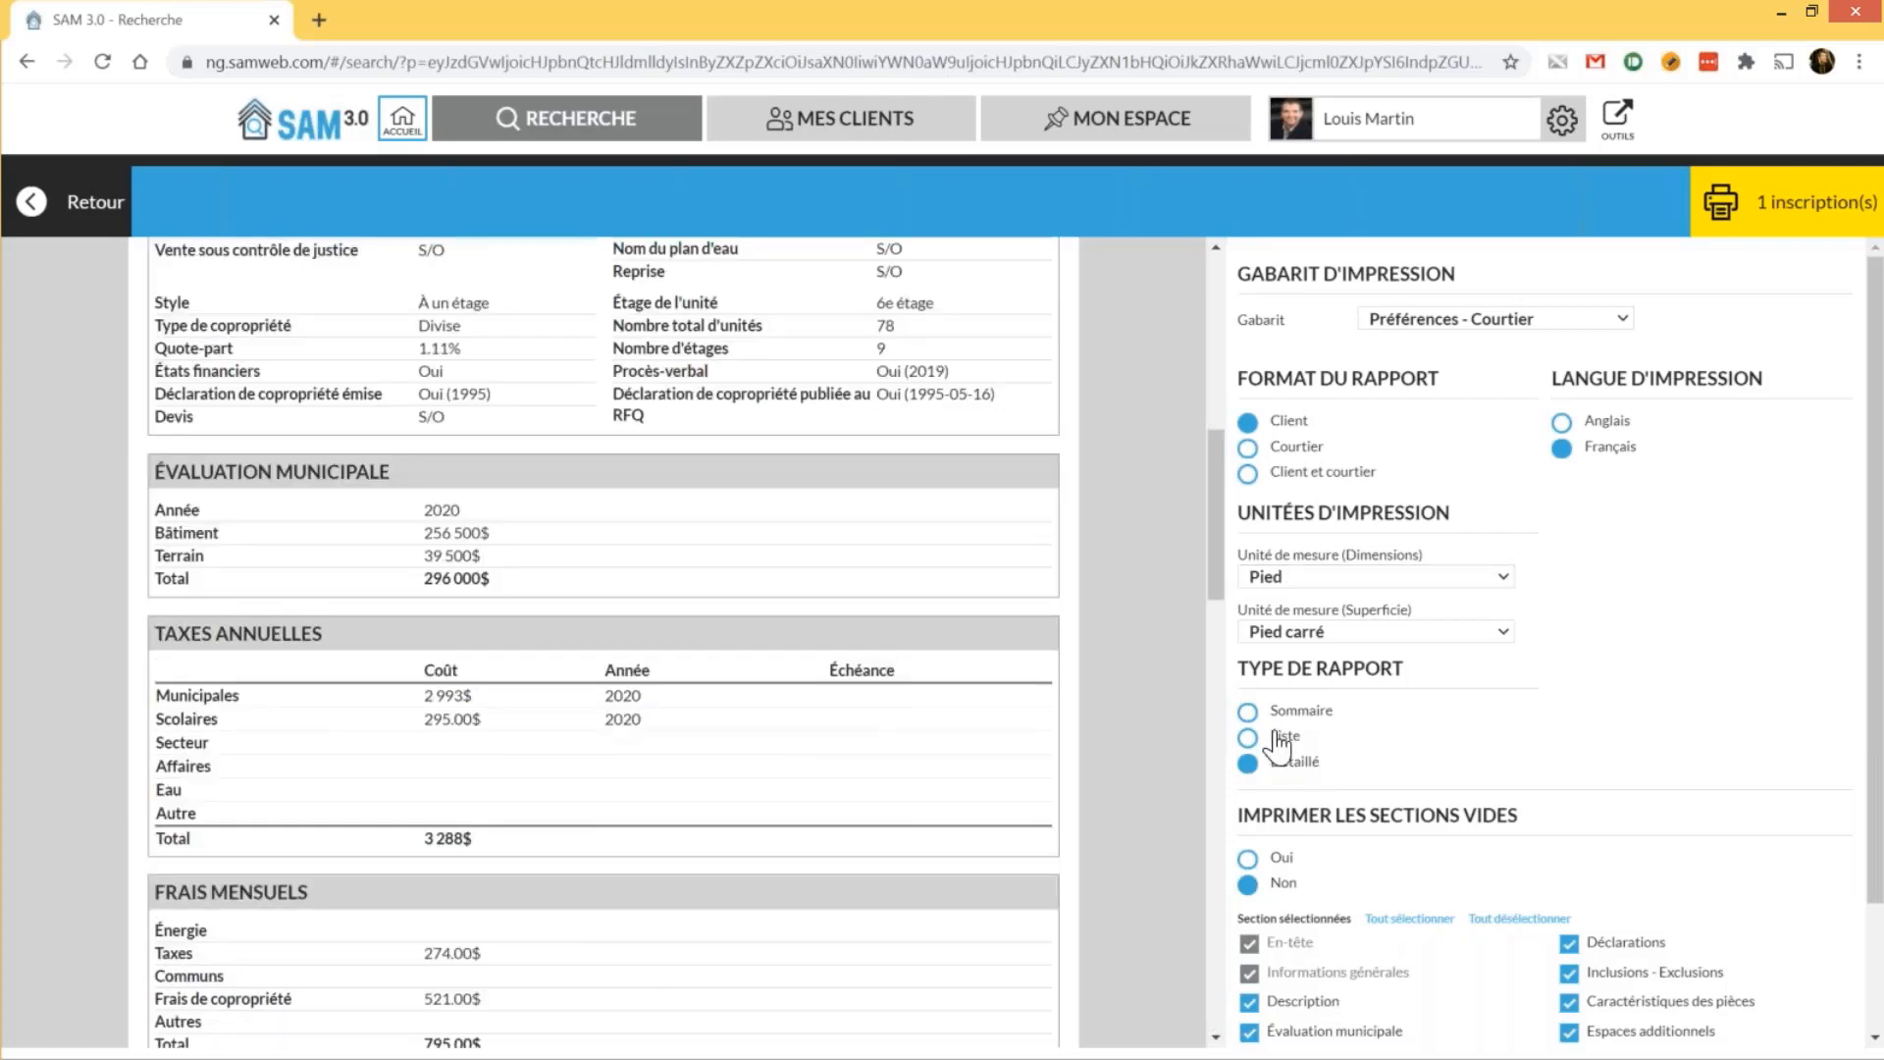
Compare the Liste and Sommaire report types, then go back to Détaillé
{"action": "left_click", "coordinate": [1274, 736]}
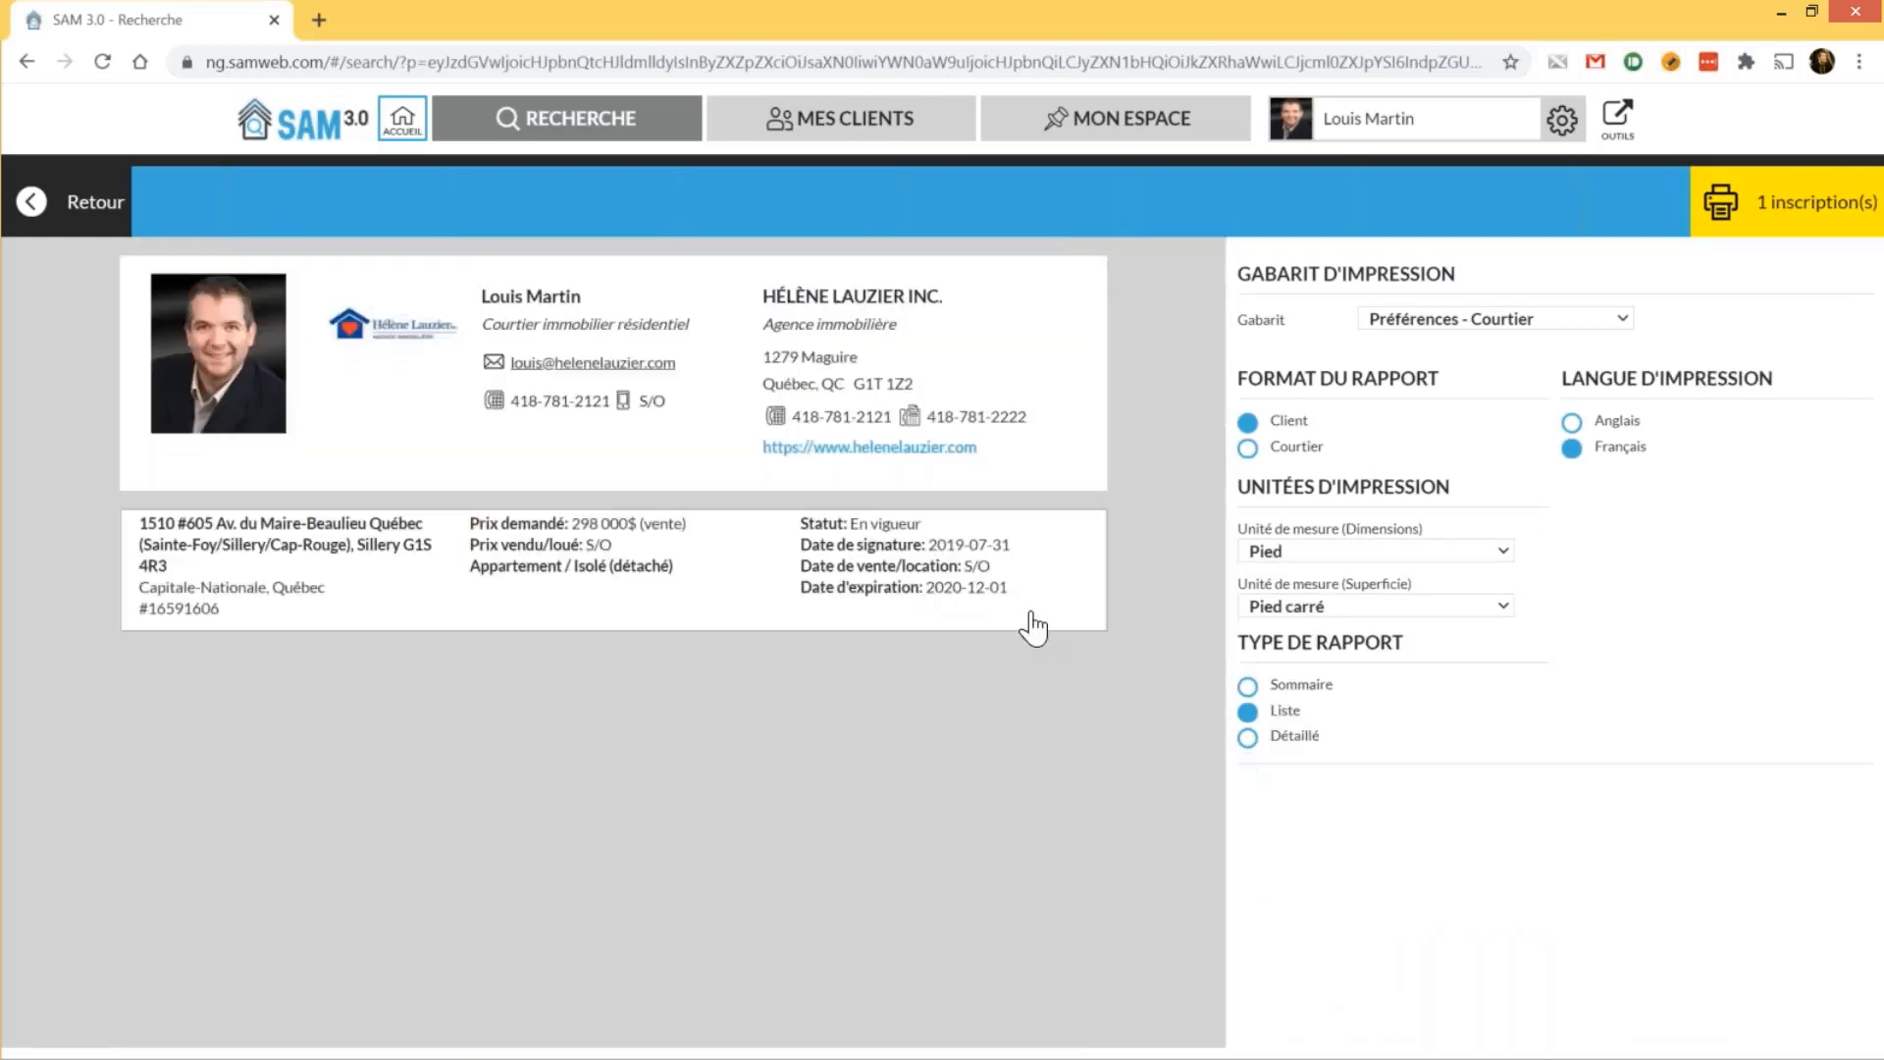
{"action": "left_click", "coordinate": [1327, 687]}
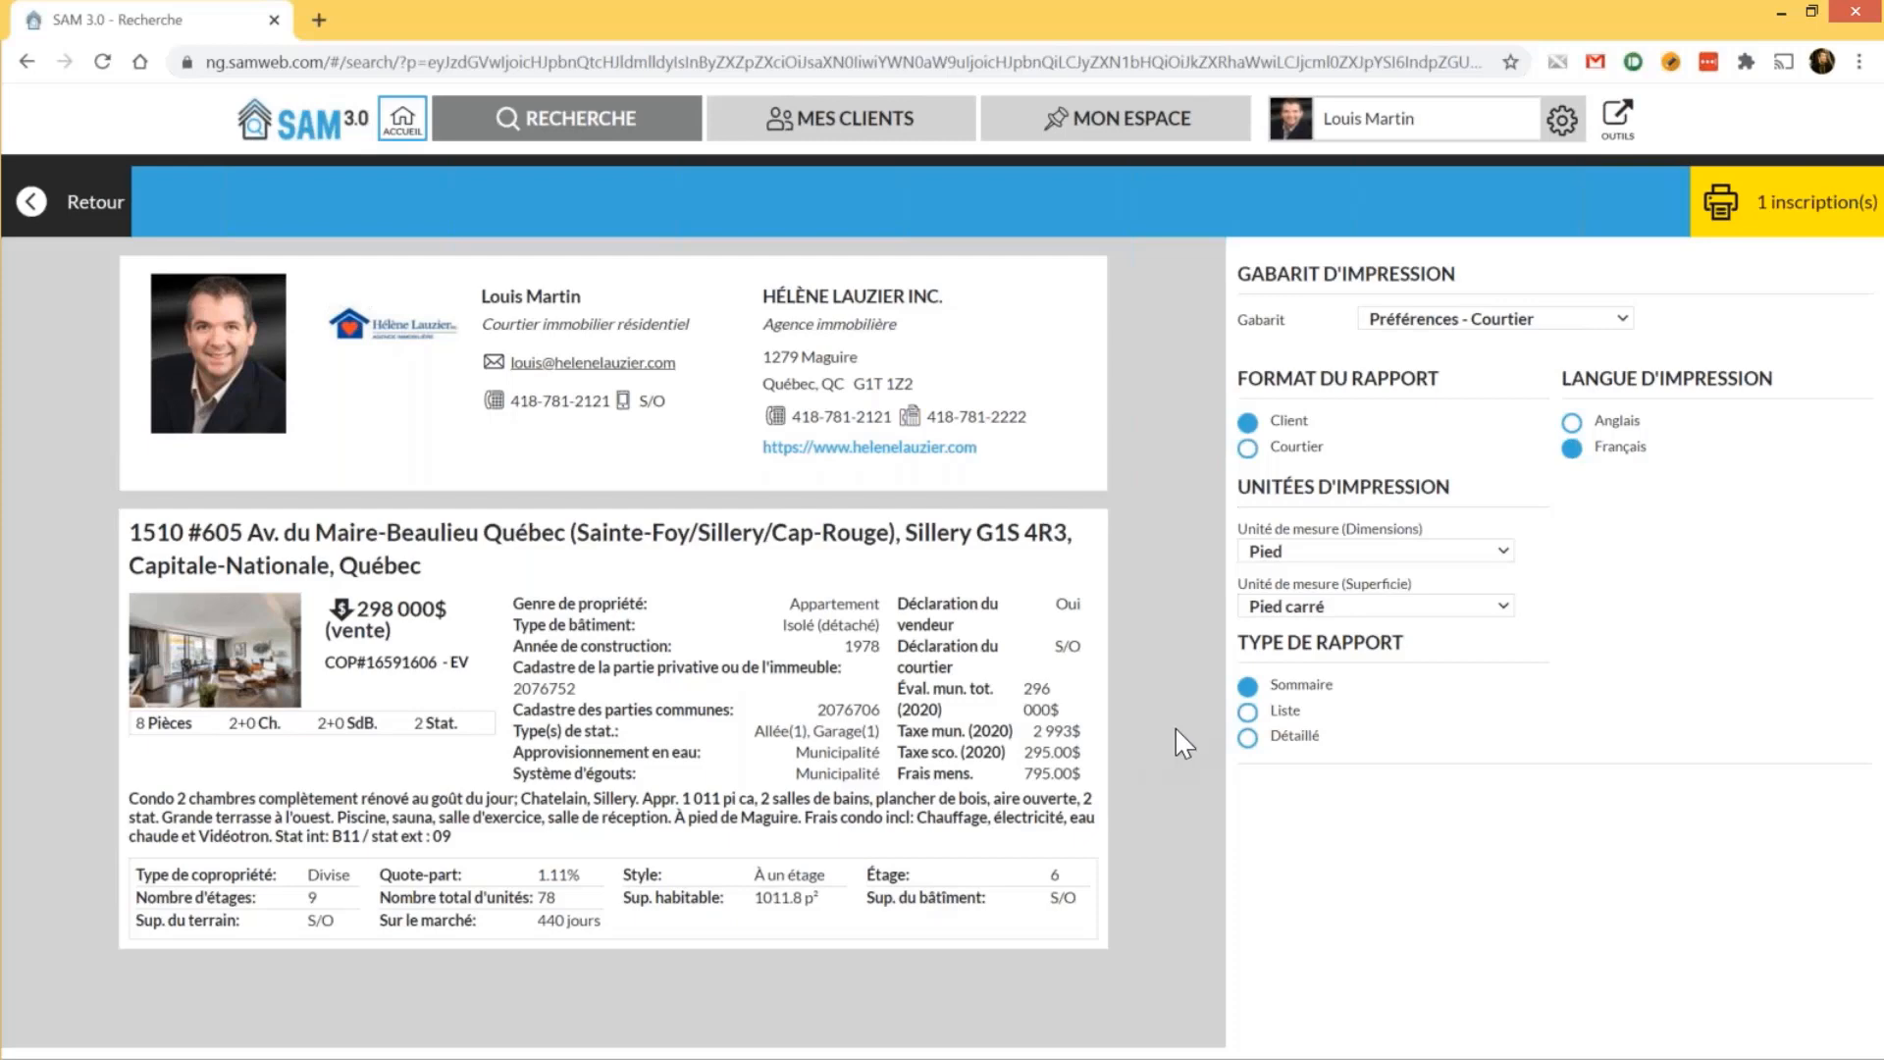
{"action": "left_click", "coordinate": [1283, 746]}
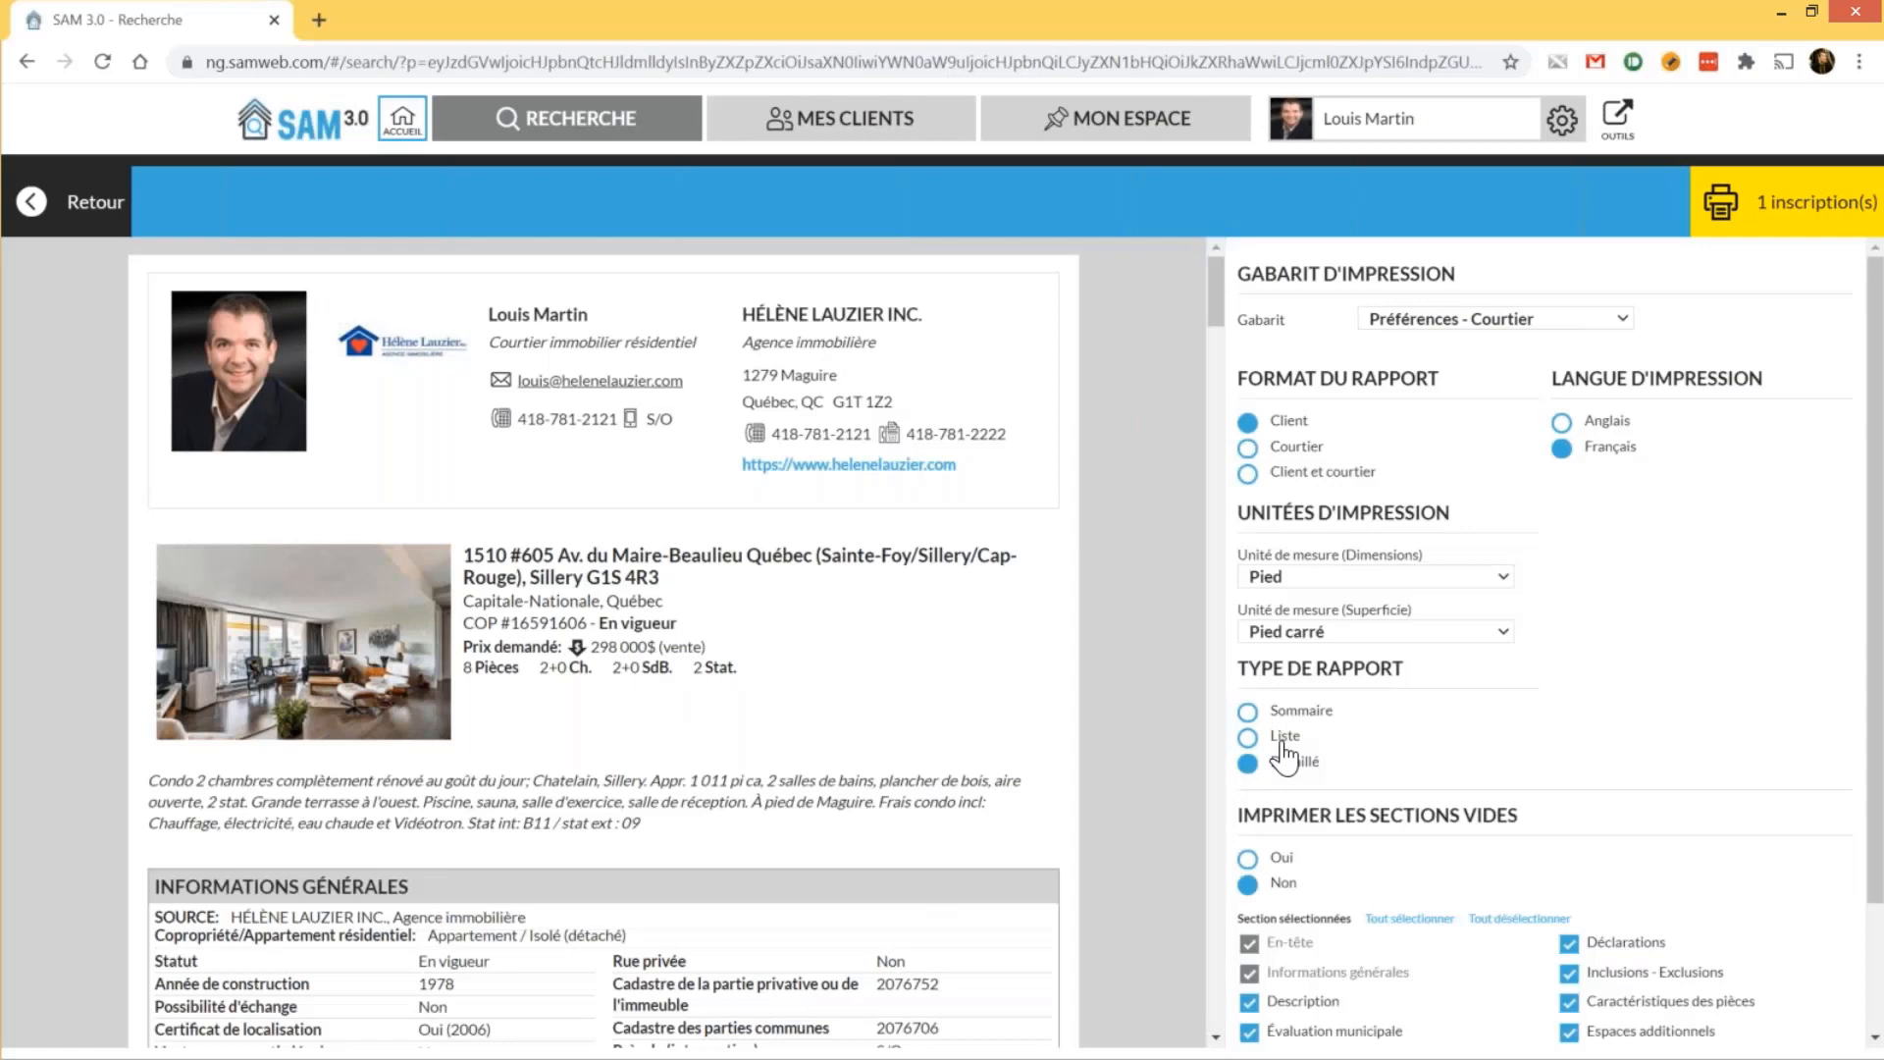
Exclude the Taxes annuelles section and print the '1 inscription(s)' report
{"action": "scroll", "coordinate": [1286, 758], "scroll_direction": "down", "scroll_amount": 2}
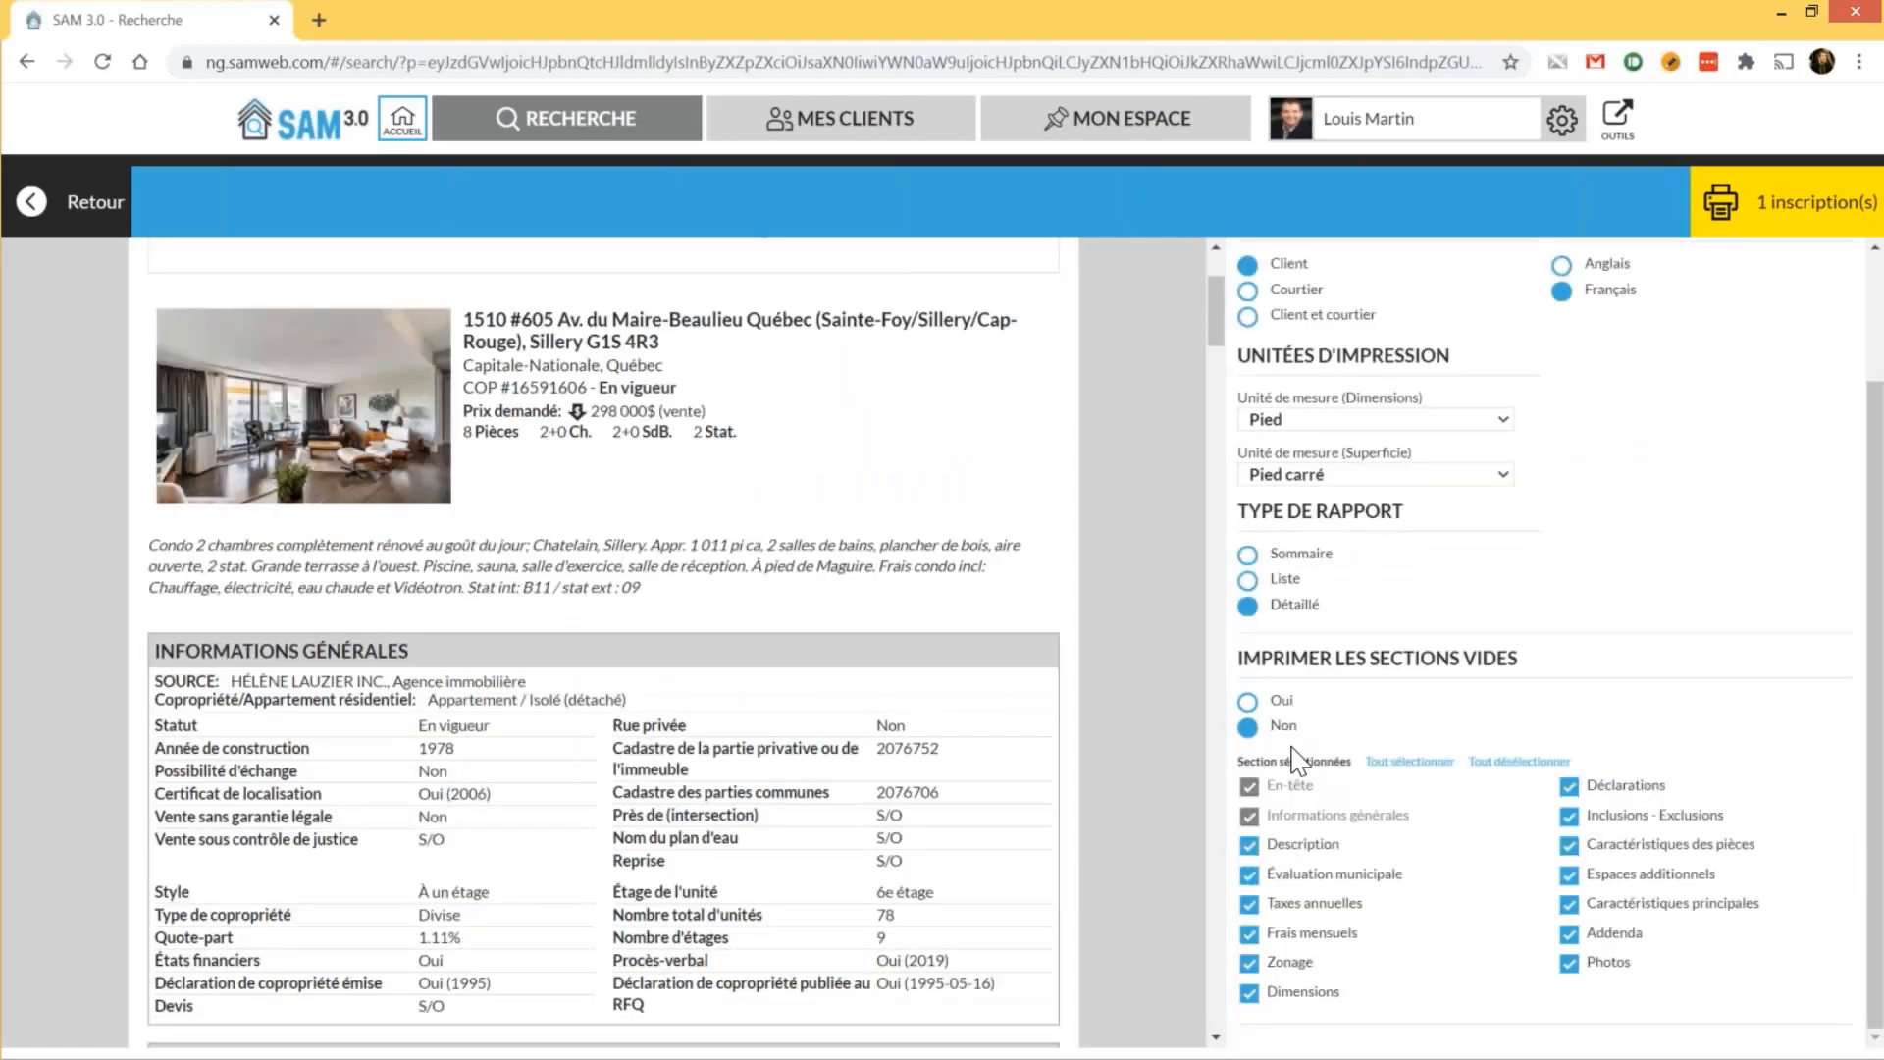
{"action": "scroll", "coordinate": [530, 636], "scroll_direction": "down", "scroll_amount": 3}
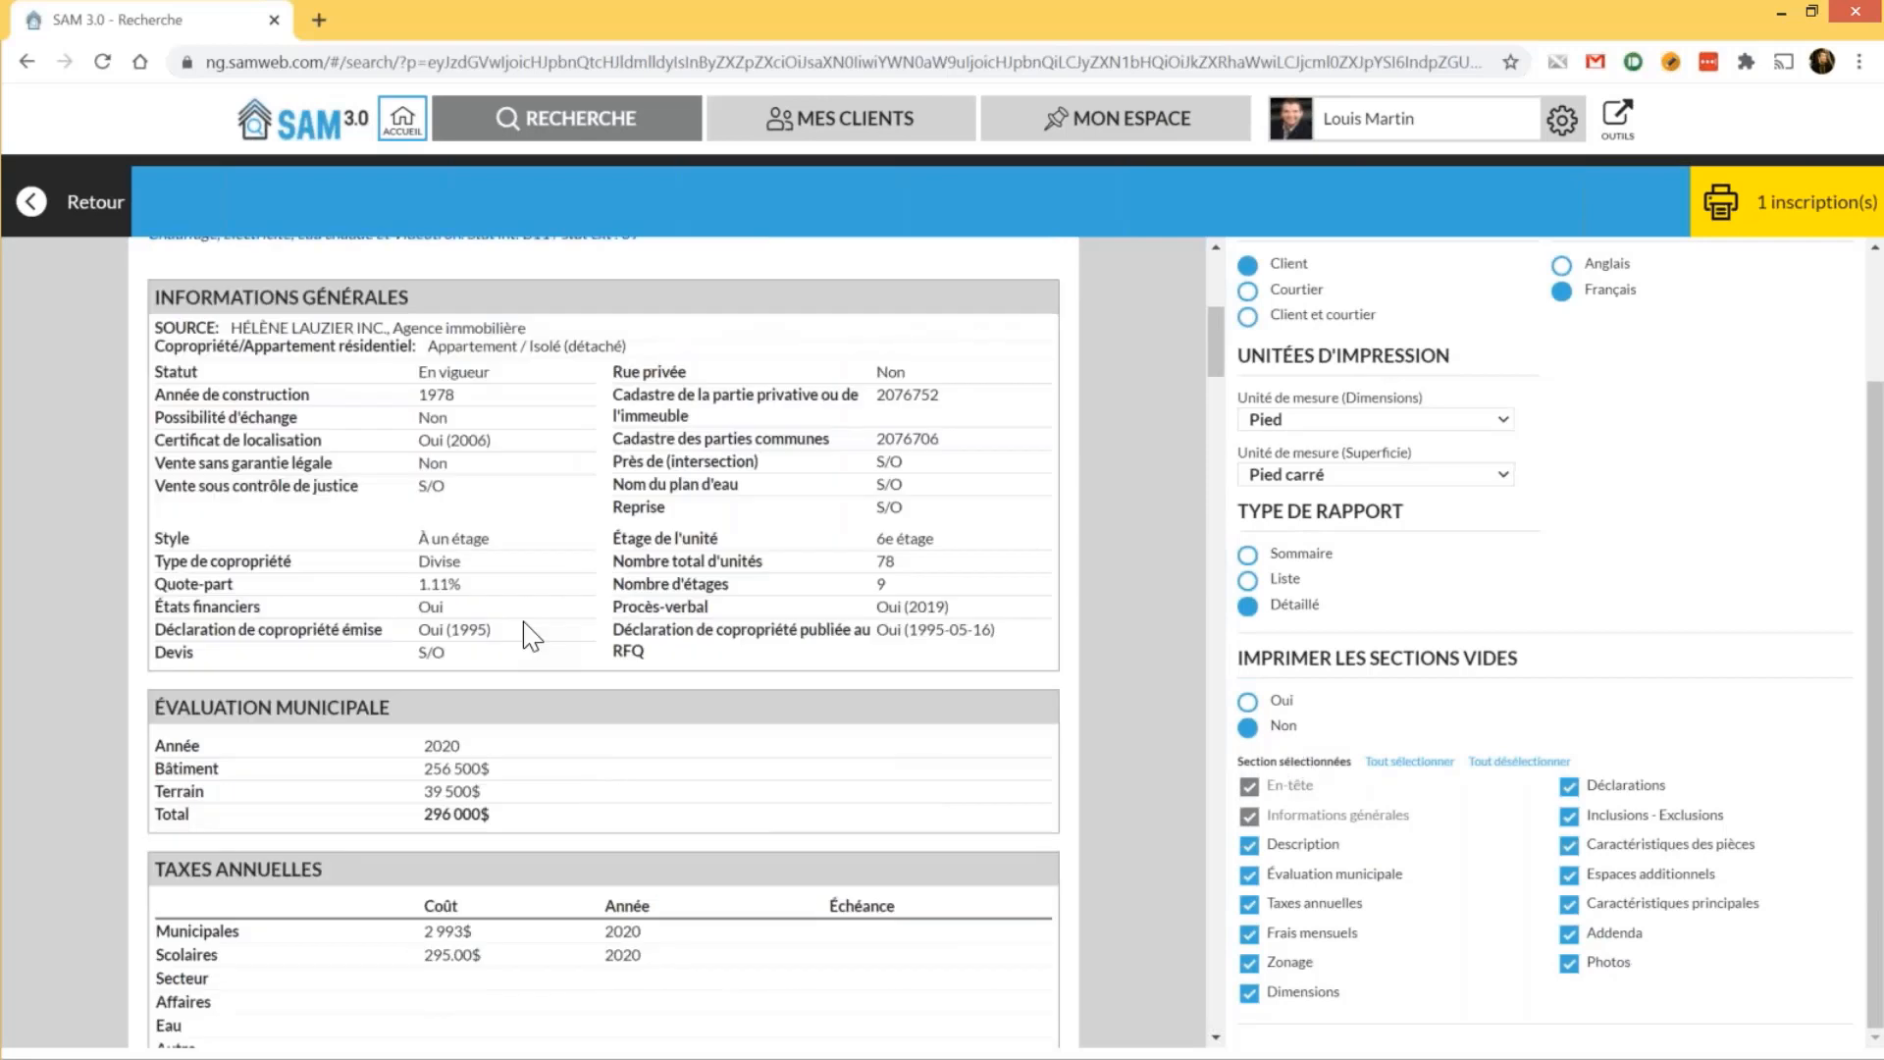
{"action": "scroll", "coordinate": [530, 636], "scroll_direction": "down", "scroll_amount": 2}
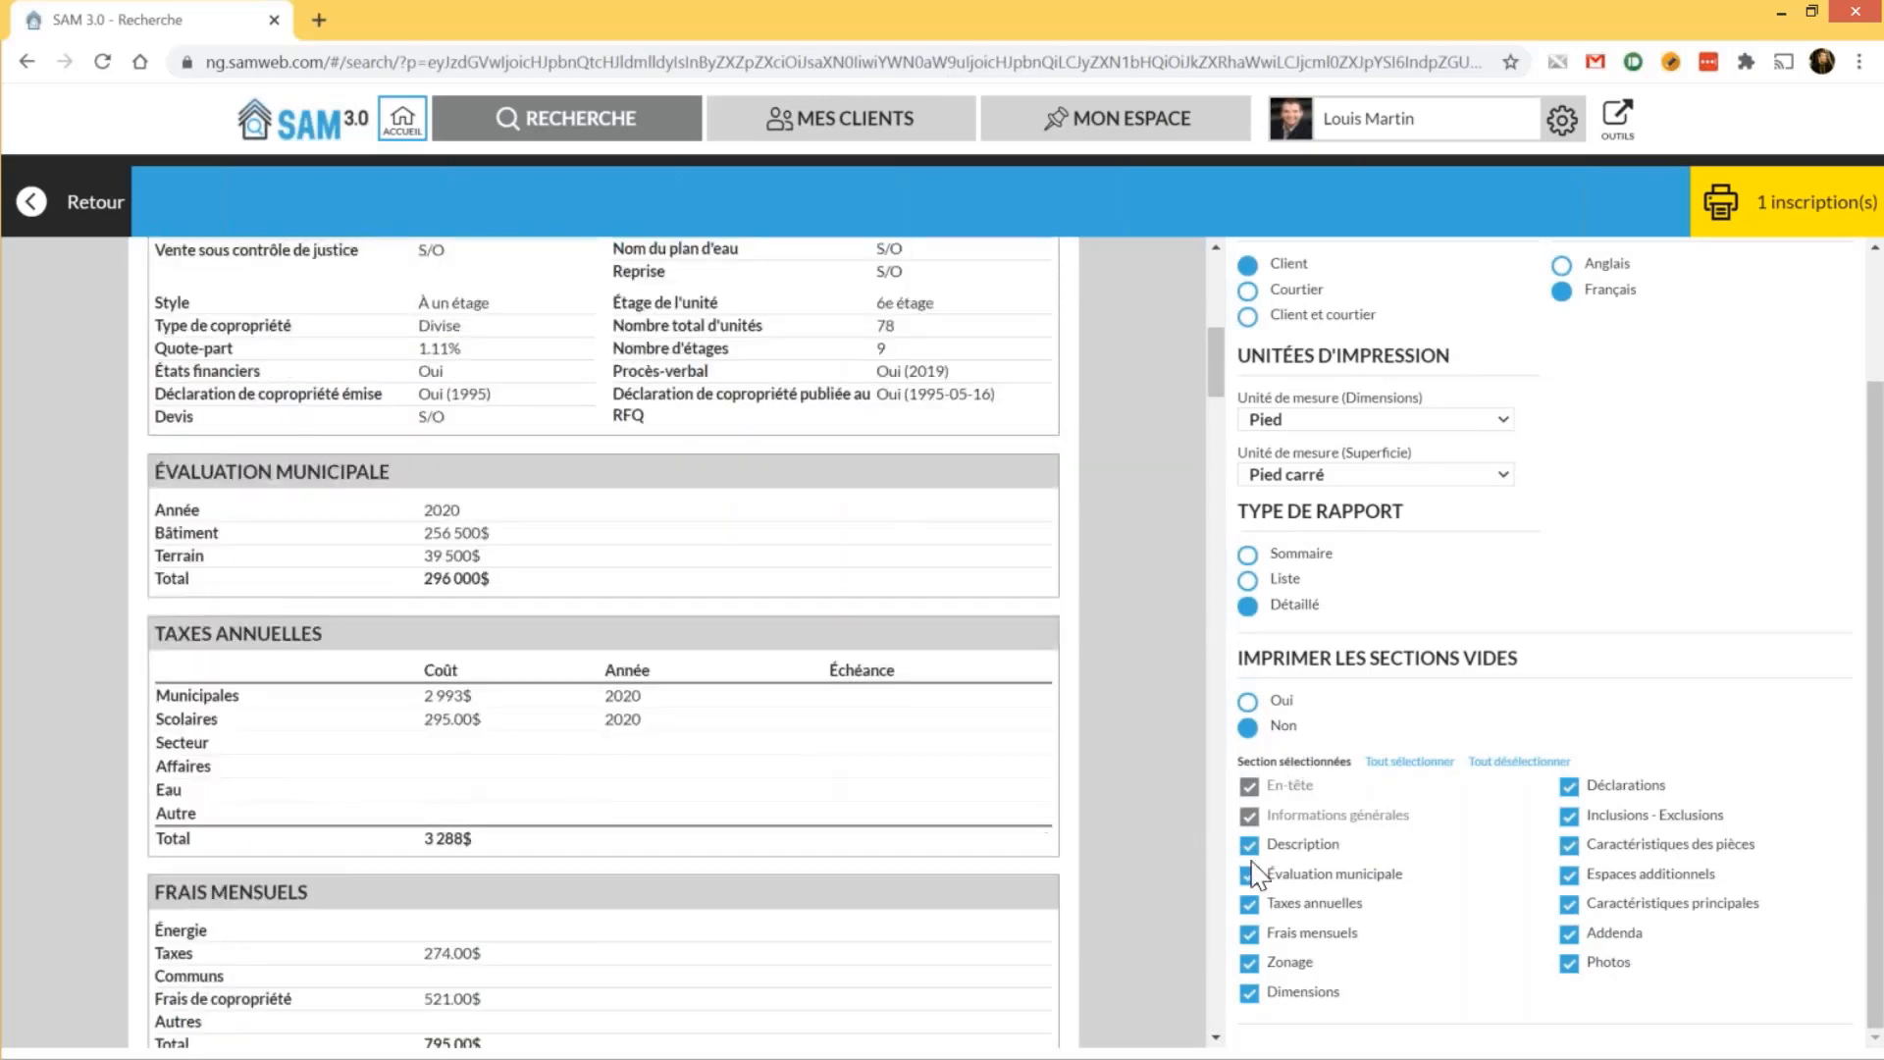
{"action": "left_click", "coordinate": [1342, 923]}
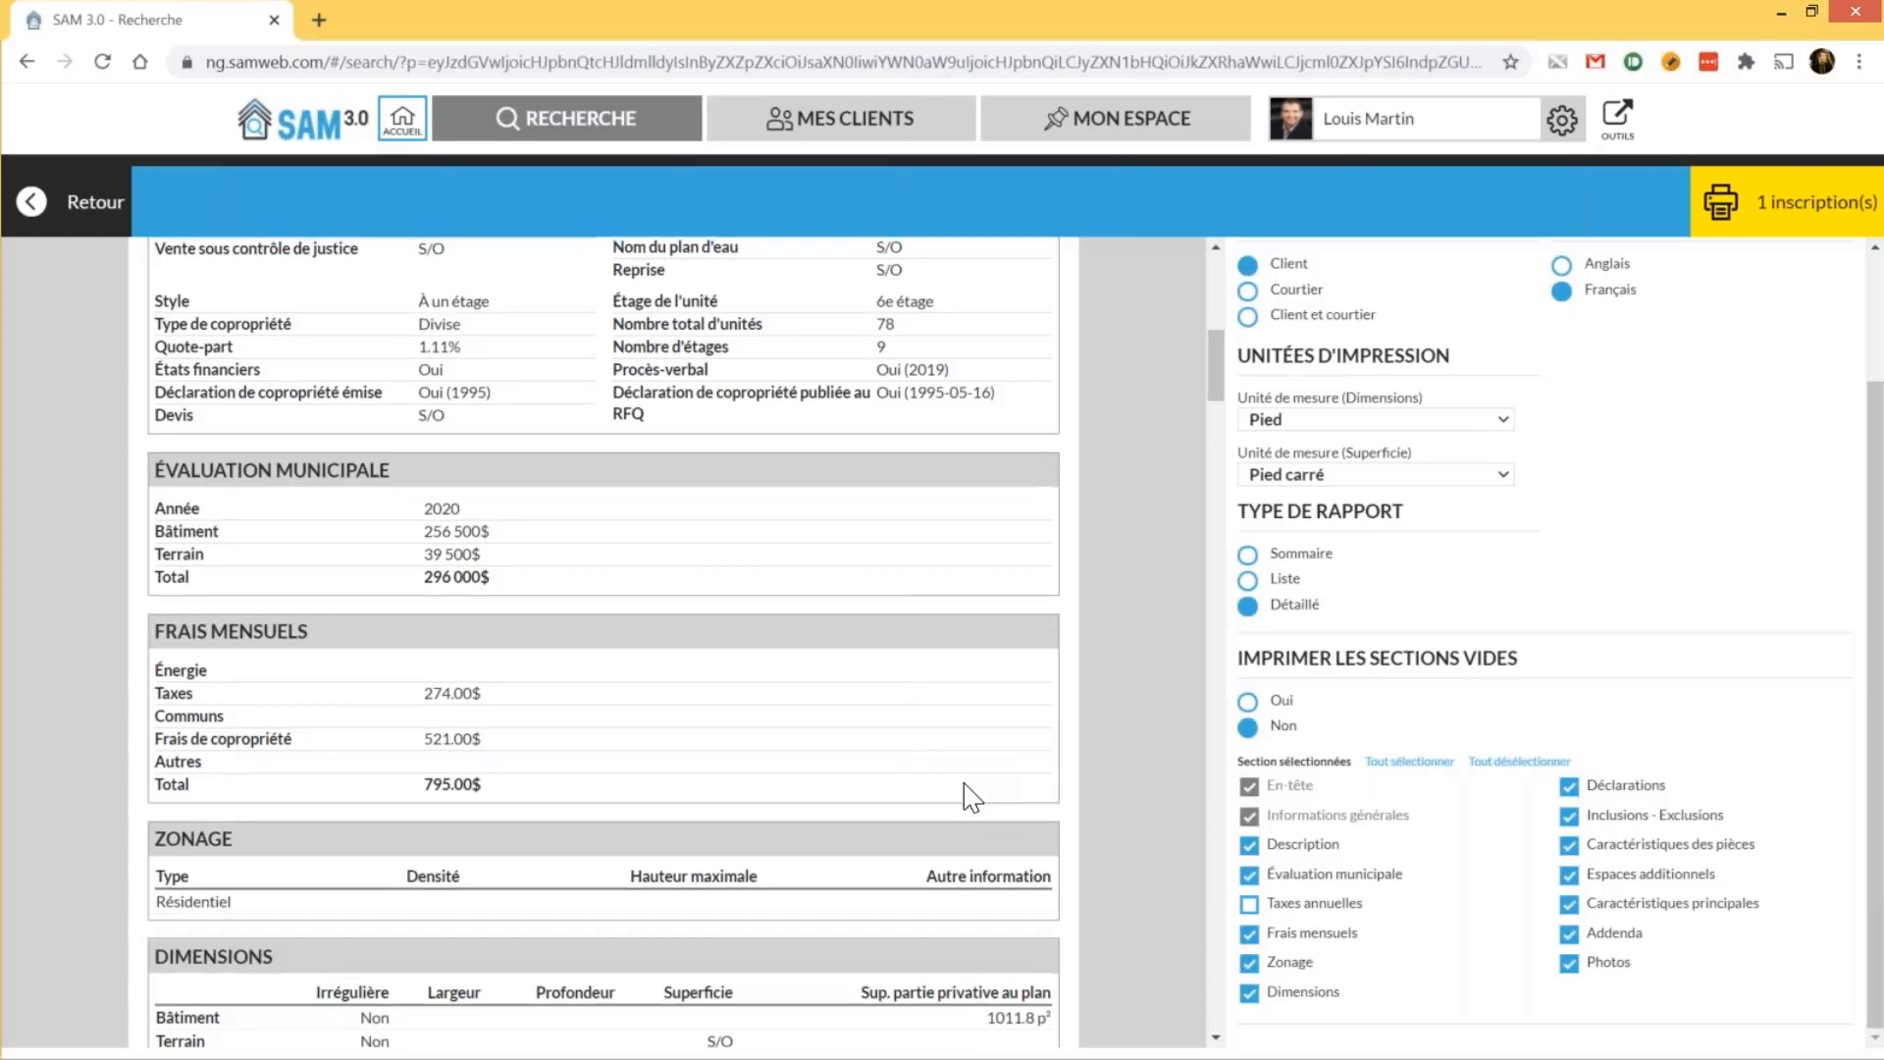
{"action": "scroll", "coordinate": [967, 795], "scroll_direction": "down", "scroll_amount": 10}
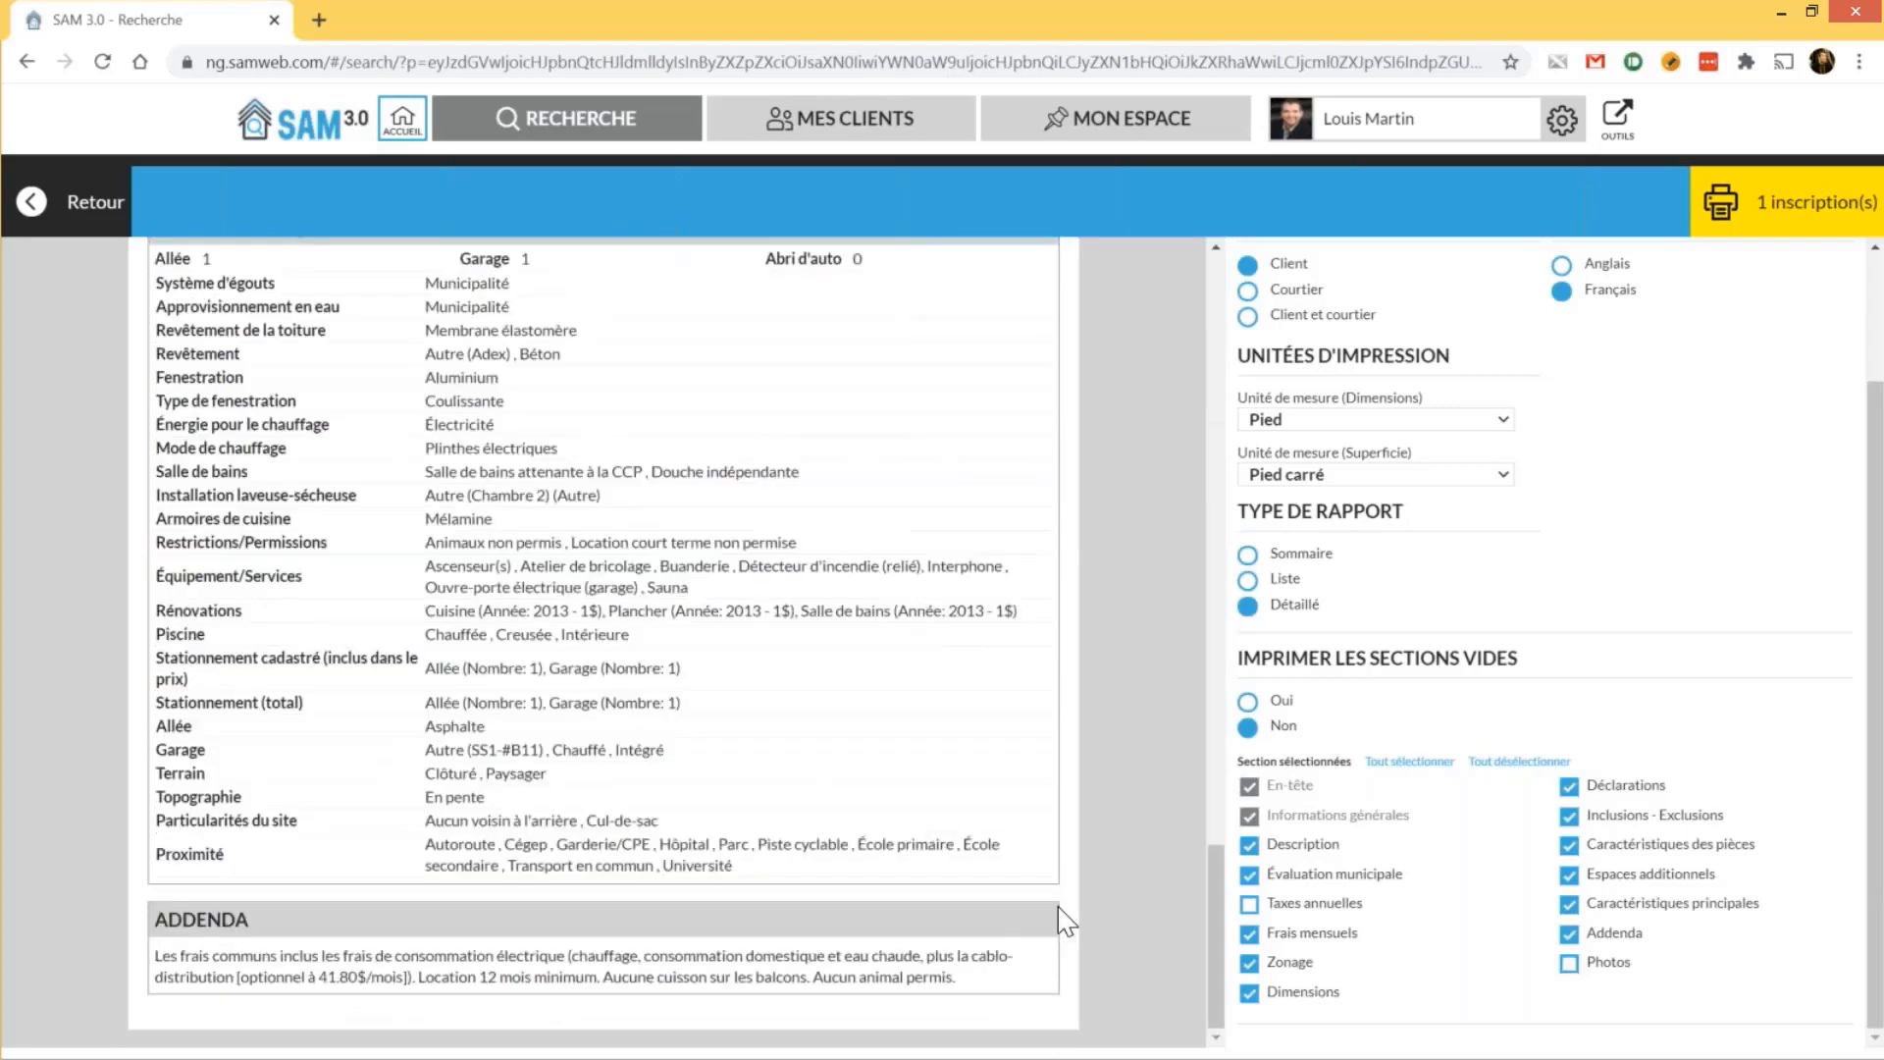
{"action": "scroll", "coordinate": [1065, 922], "scroll_direction": "up", "scroll_amount": 15}
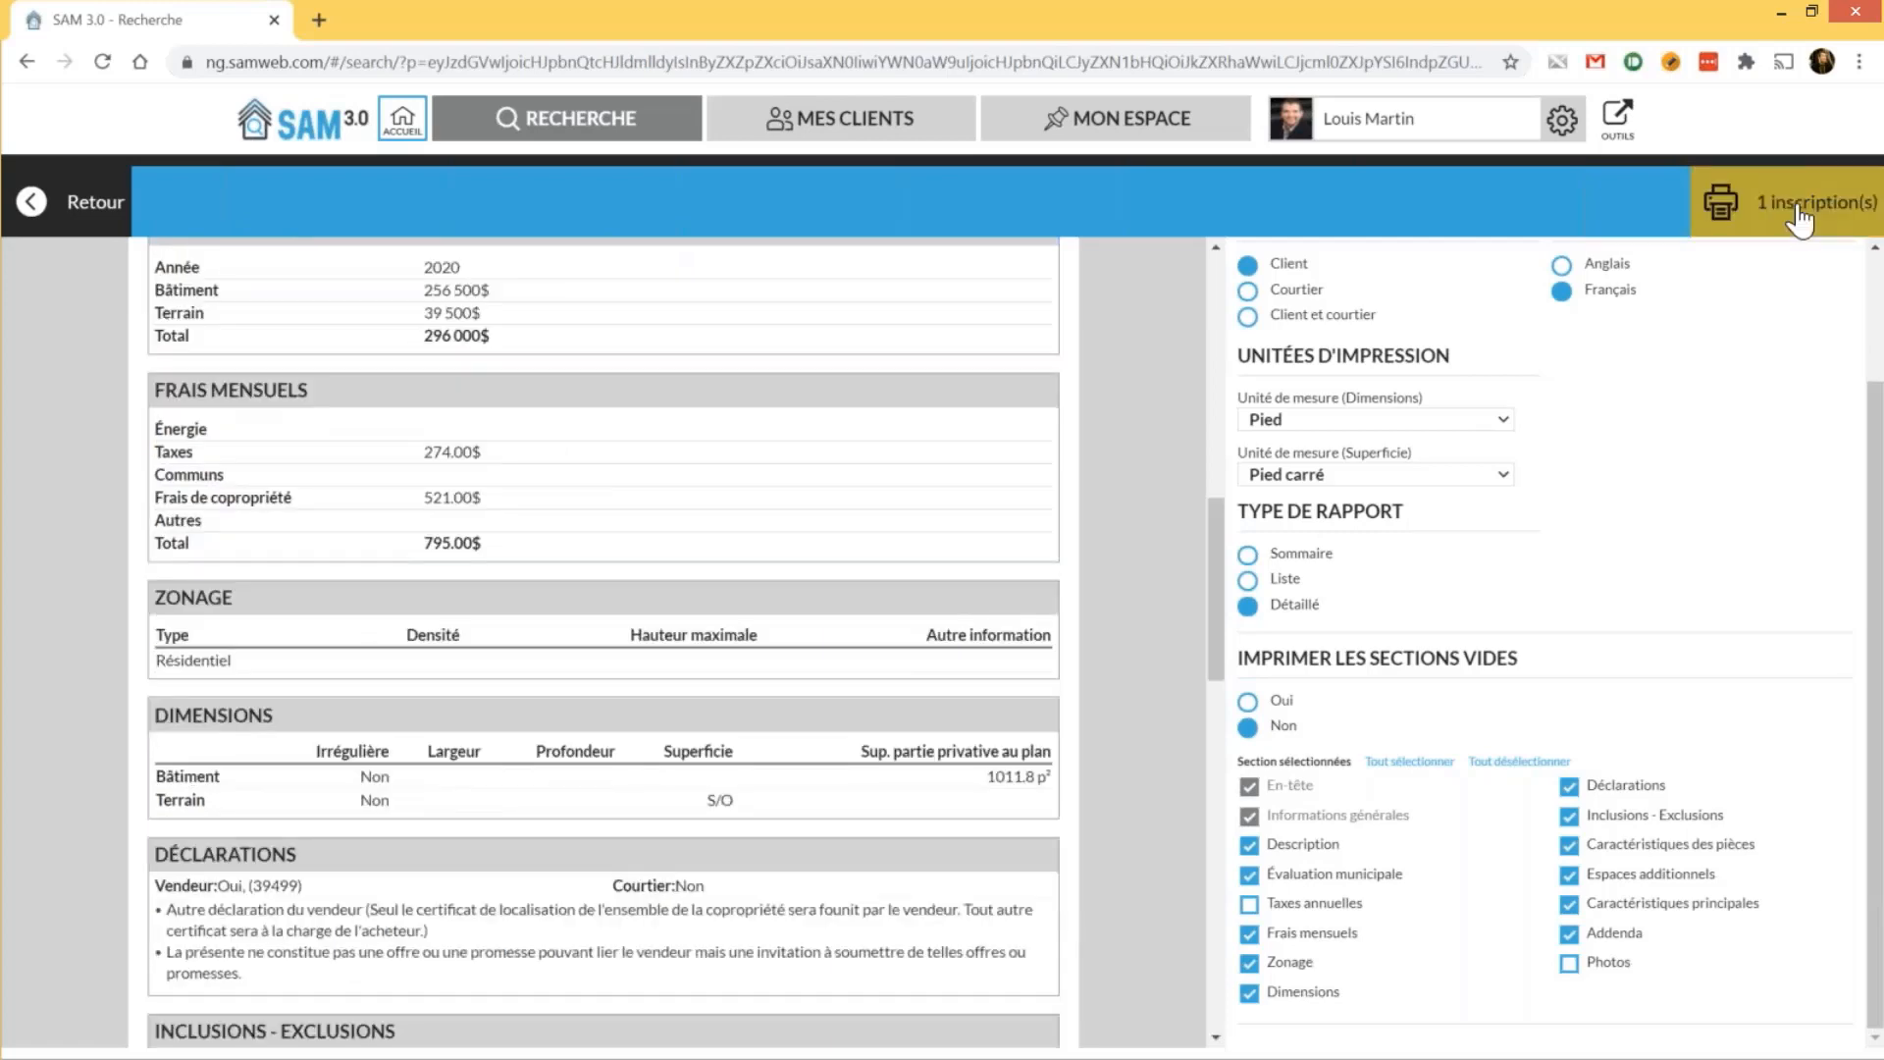
{"action": "left_click", "coordinate": [1799, 208]}
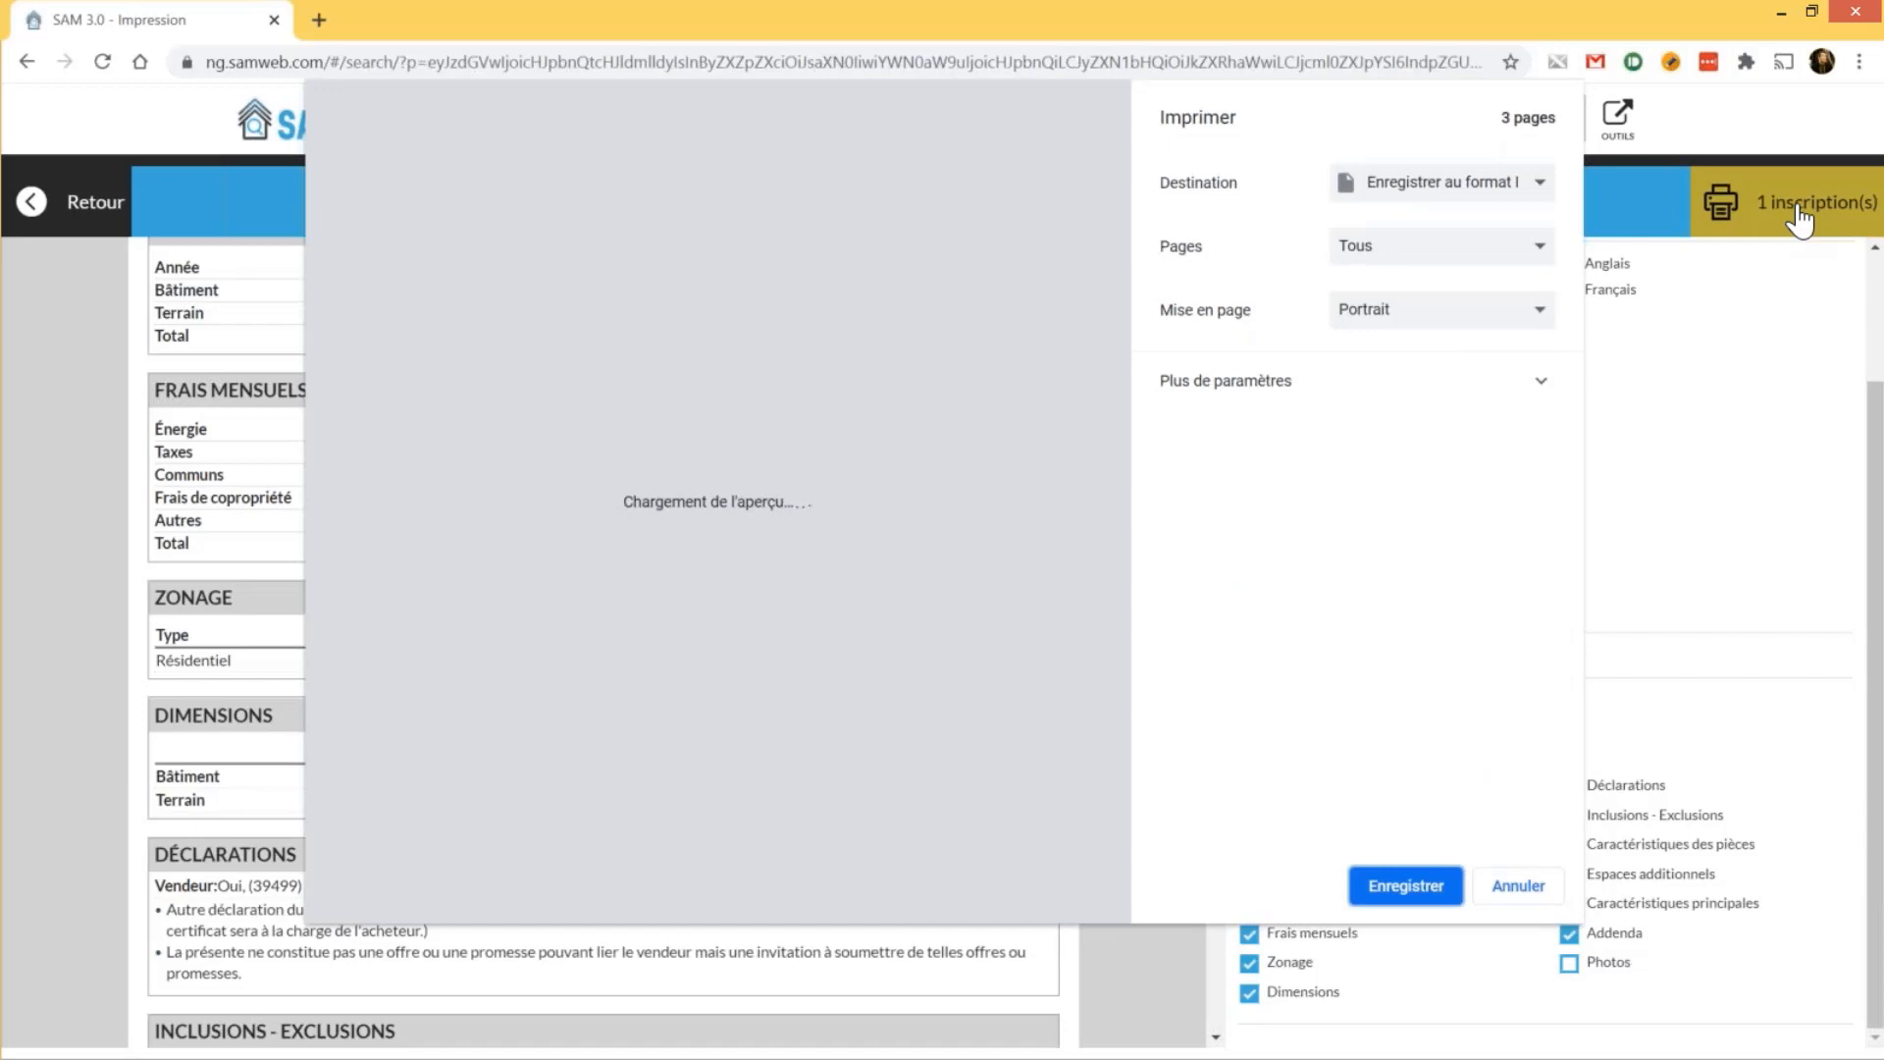
Review the print destination and preview, then cancel the print dialog unsaved
{"action": "left_click", "coordinate": [1461, 191]}
{"action": "left_click", "coordinate": [1461, 192]}
{"action": "left_click_drag", "start_coordinate": [1121, 279], "coordinate": [1097, 165]}
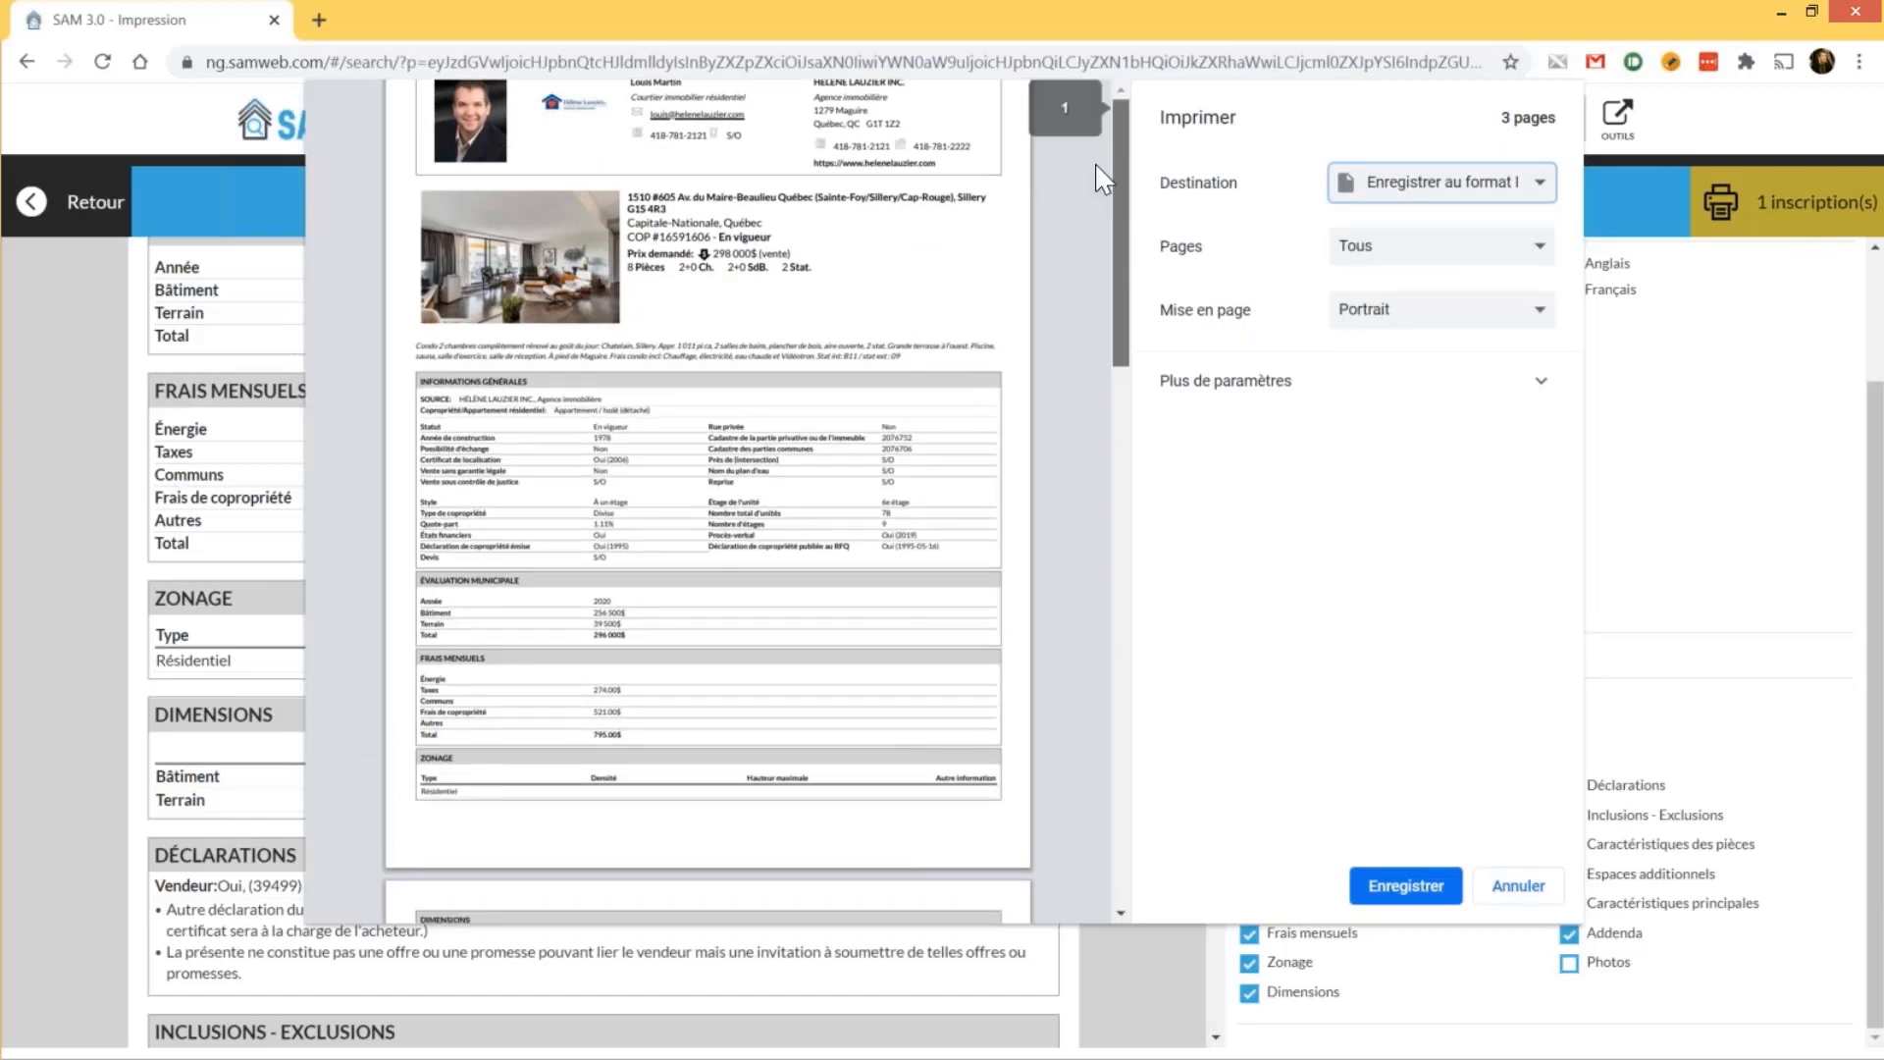
{"action": "key", "text": "Escape"}
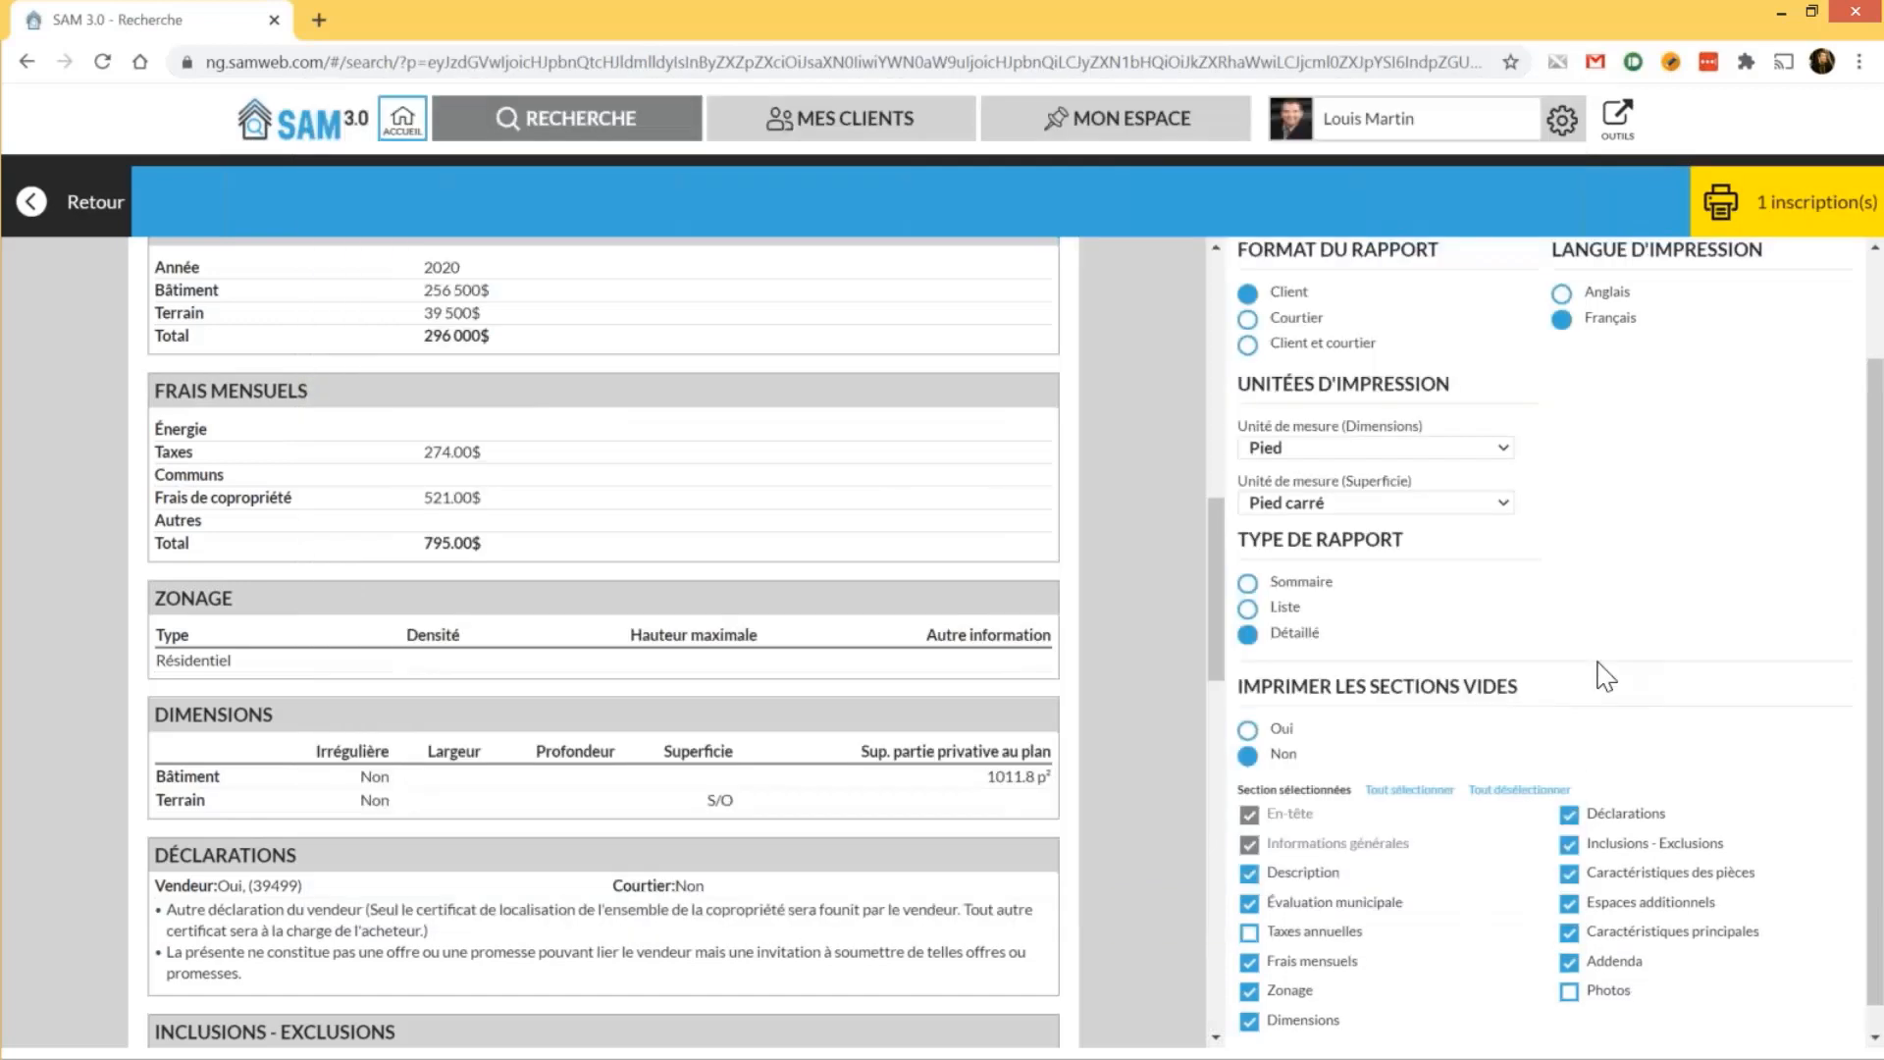
{"action": "scroll", "coordinate": [1605, 676], "scroll_direction": "up", "scroll_amount": 2}
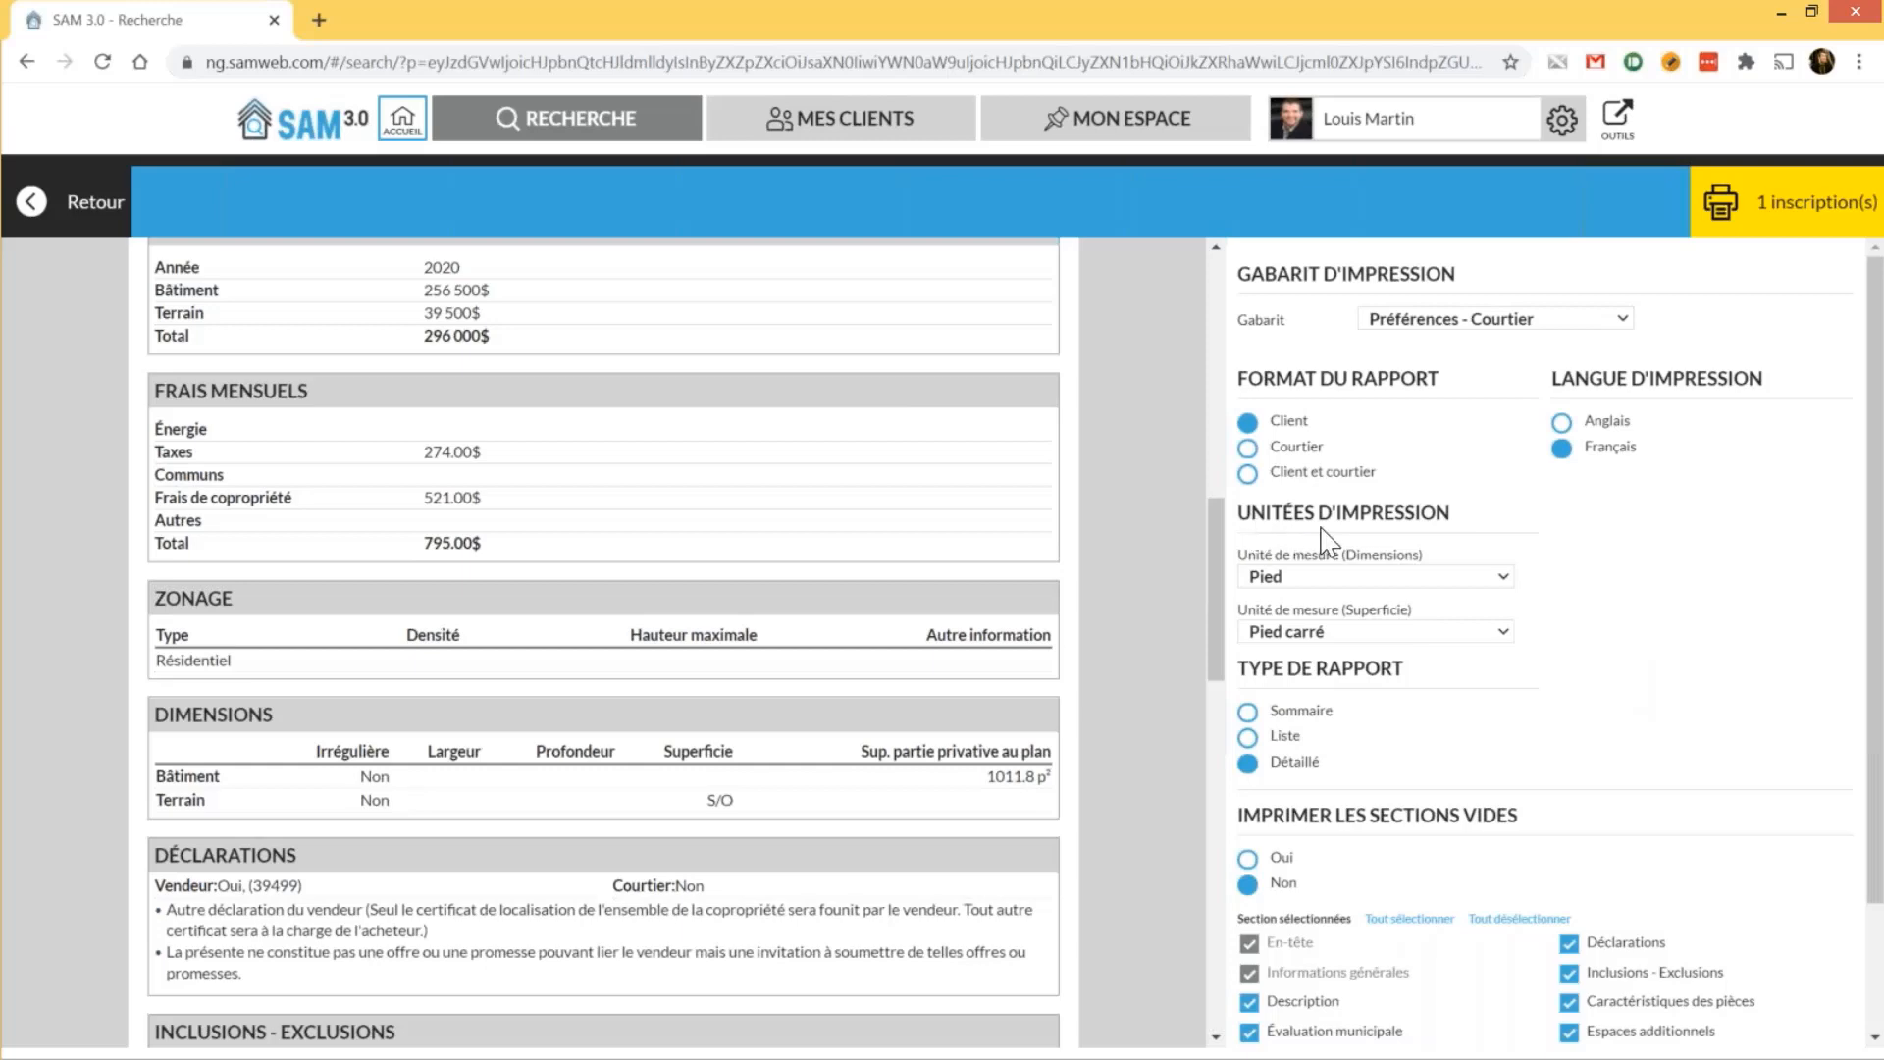
Return to a fresh search page via the RECHERCHE tab
{"action": "left_click", "coordinate": [626, 139]}
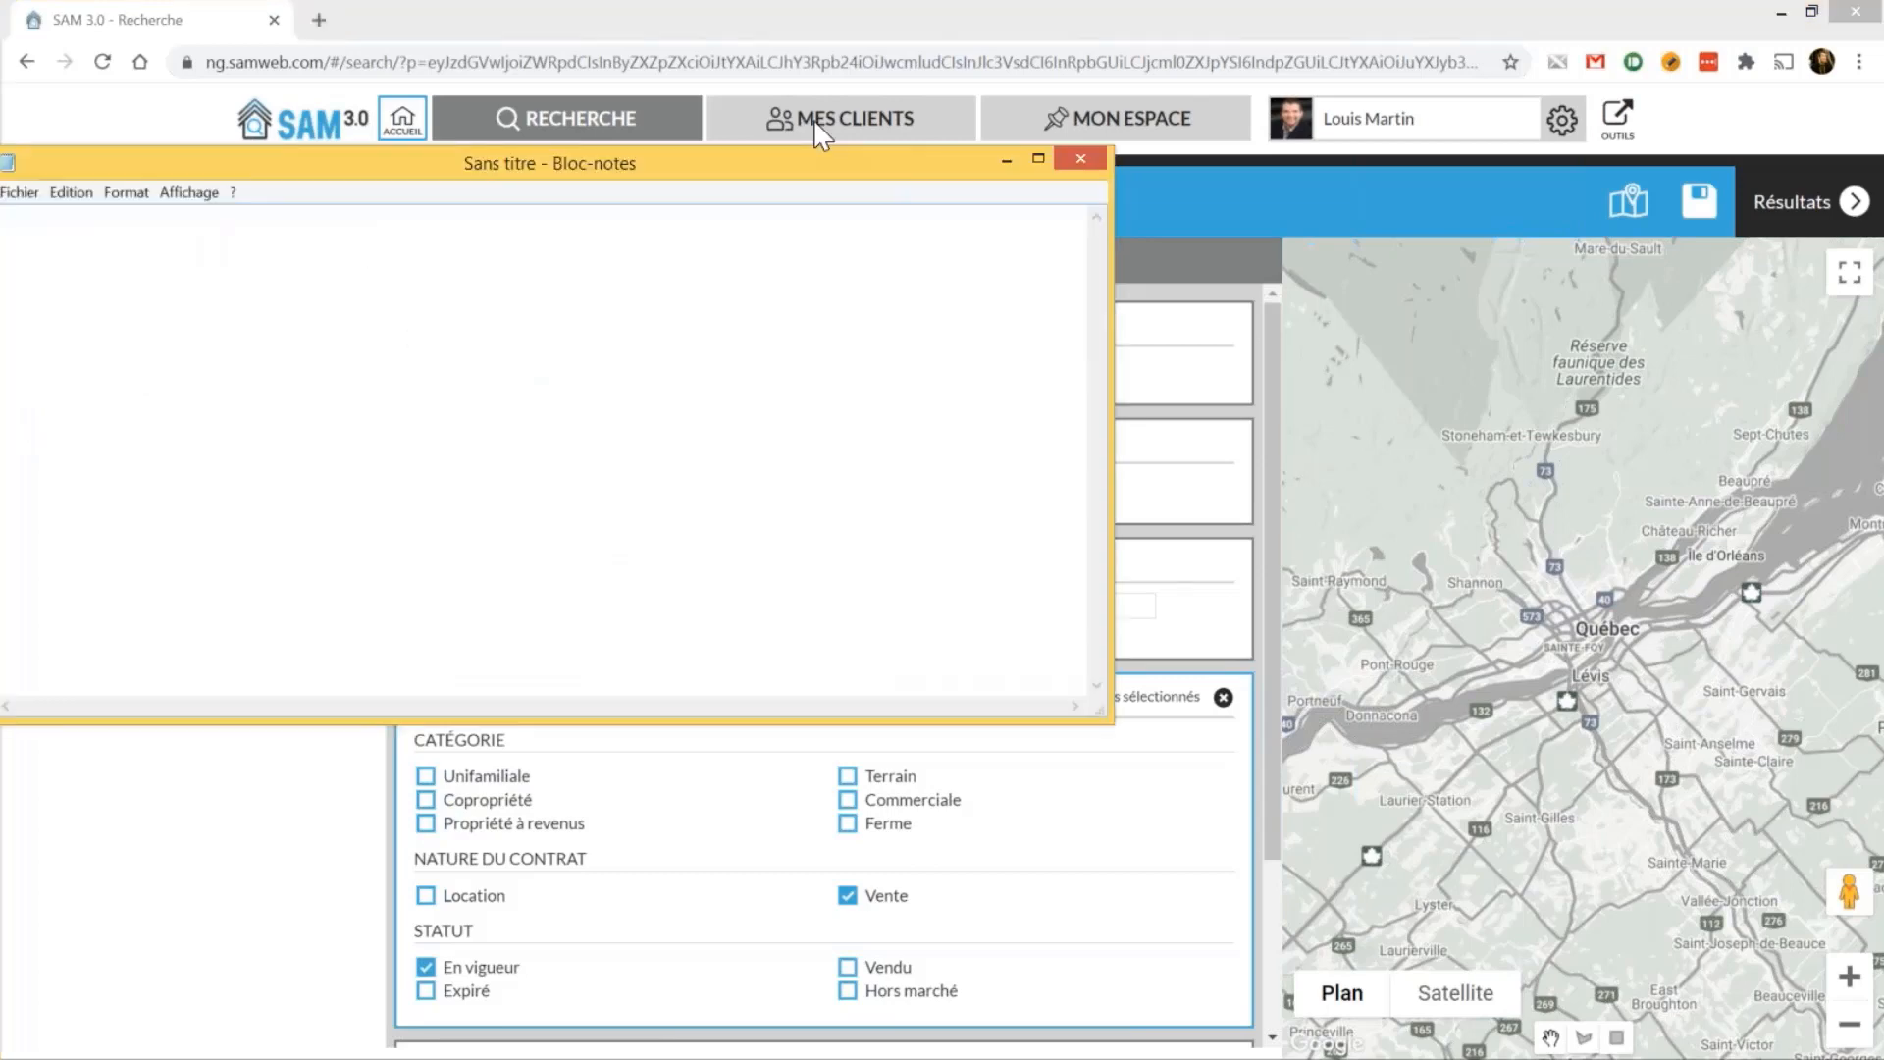
Note 'Moins de 500 000 $', '2 chambres min' and '1 garage' in Notepad, then return to Chrome
{"action": "type", "text": "Condo Sillery"}
{"action": "type", "text": "M"}
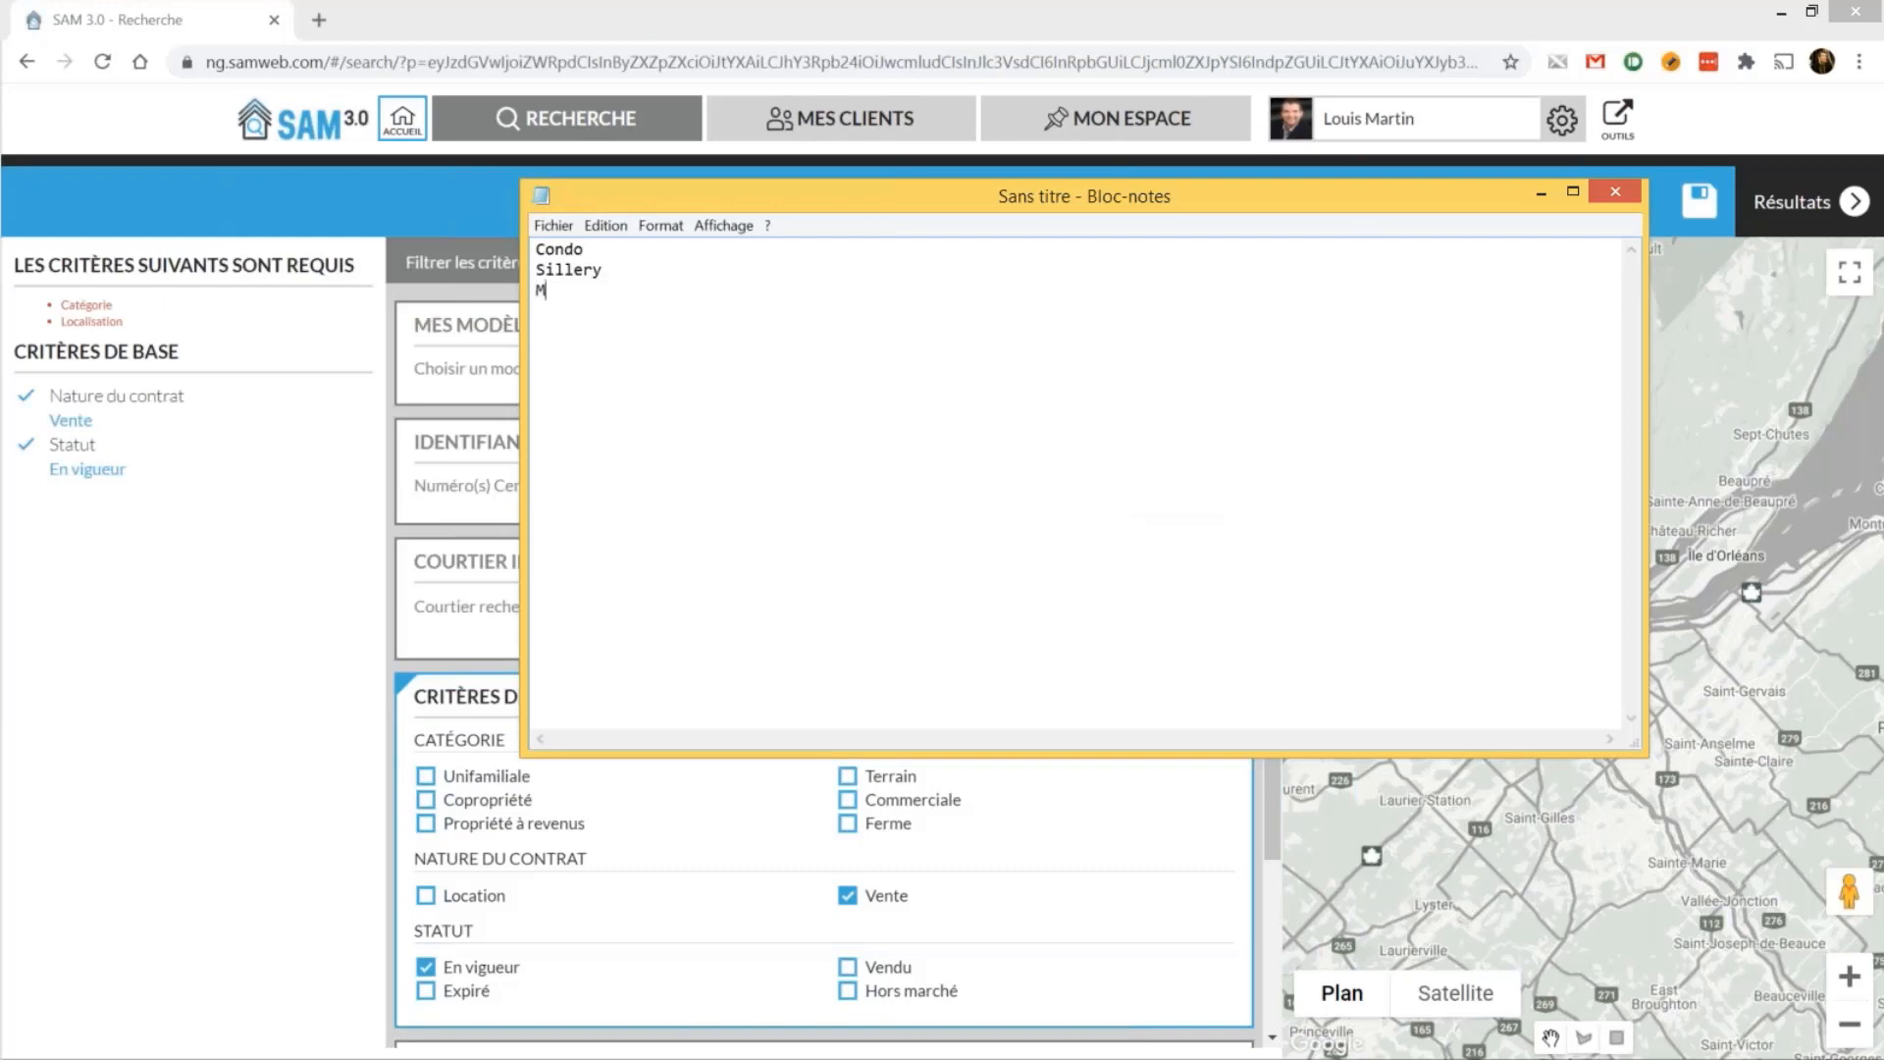
{"action": "type", "text": "oins de 500 000 $"}
{"action": "key", "text": "Return"}
{"action": "type", "text": "2 chambres min"}
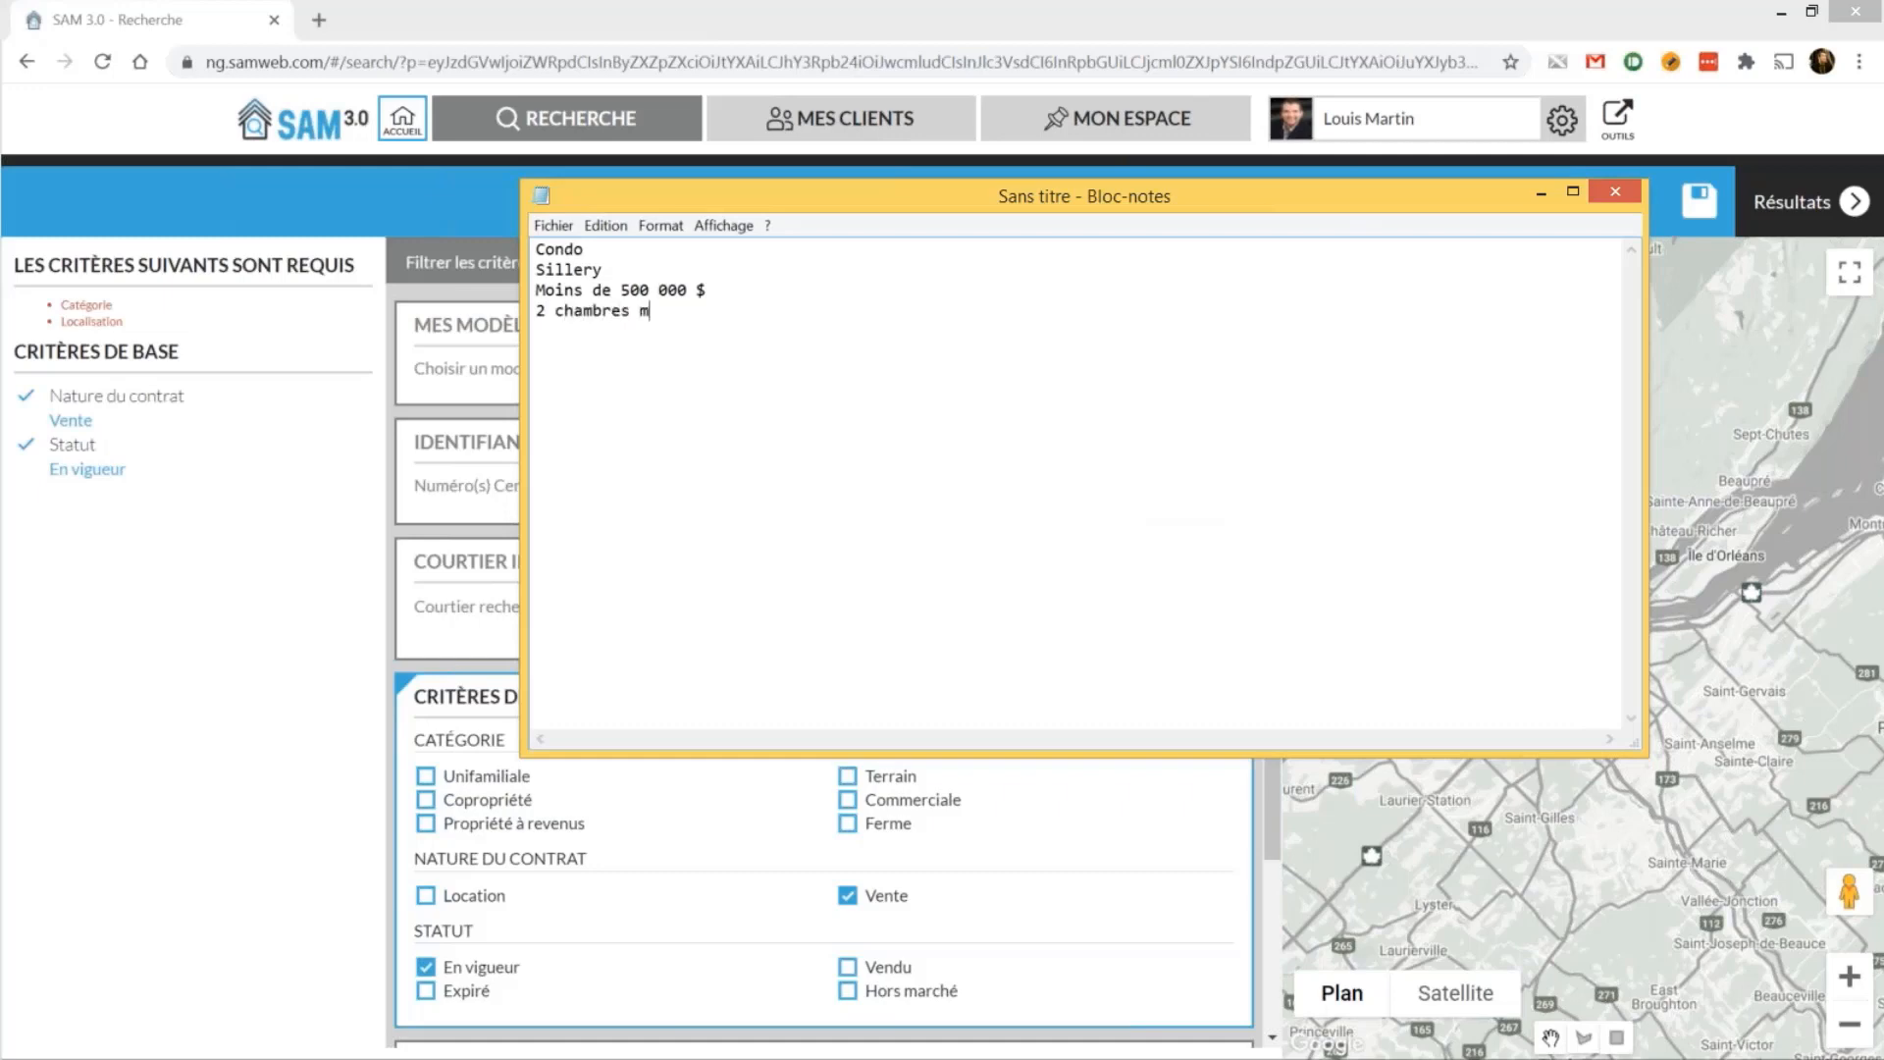
{"action": "key", "text": "Return"}
{"action": "type", "text": "1 garage"}
{"action": "left_click_drag", "start_coordinate": [1217, 199], "coordinate": [1270, 205]}
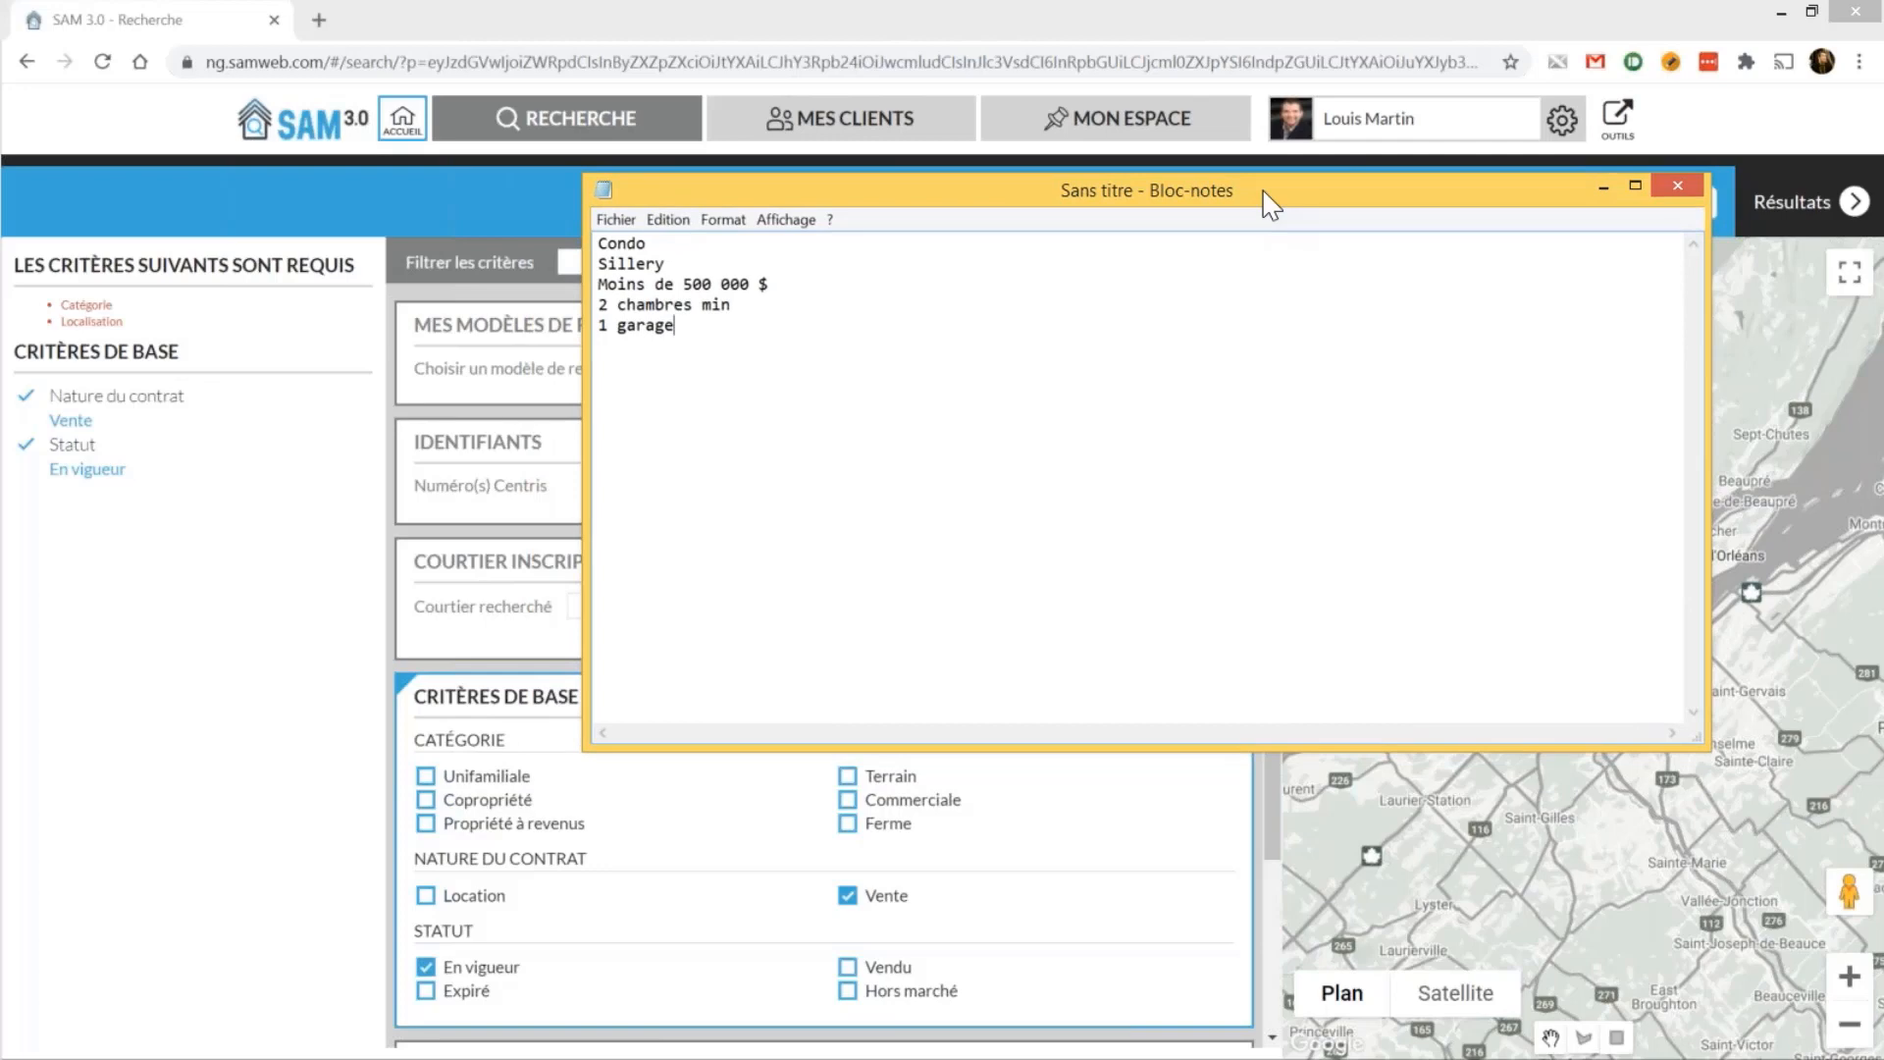
{"action": "key", "text": "alt+Tab"}
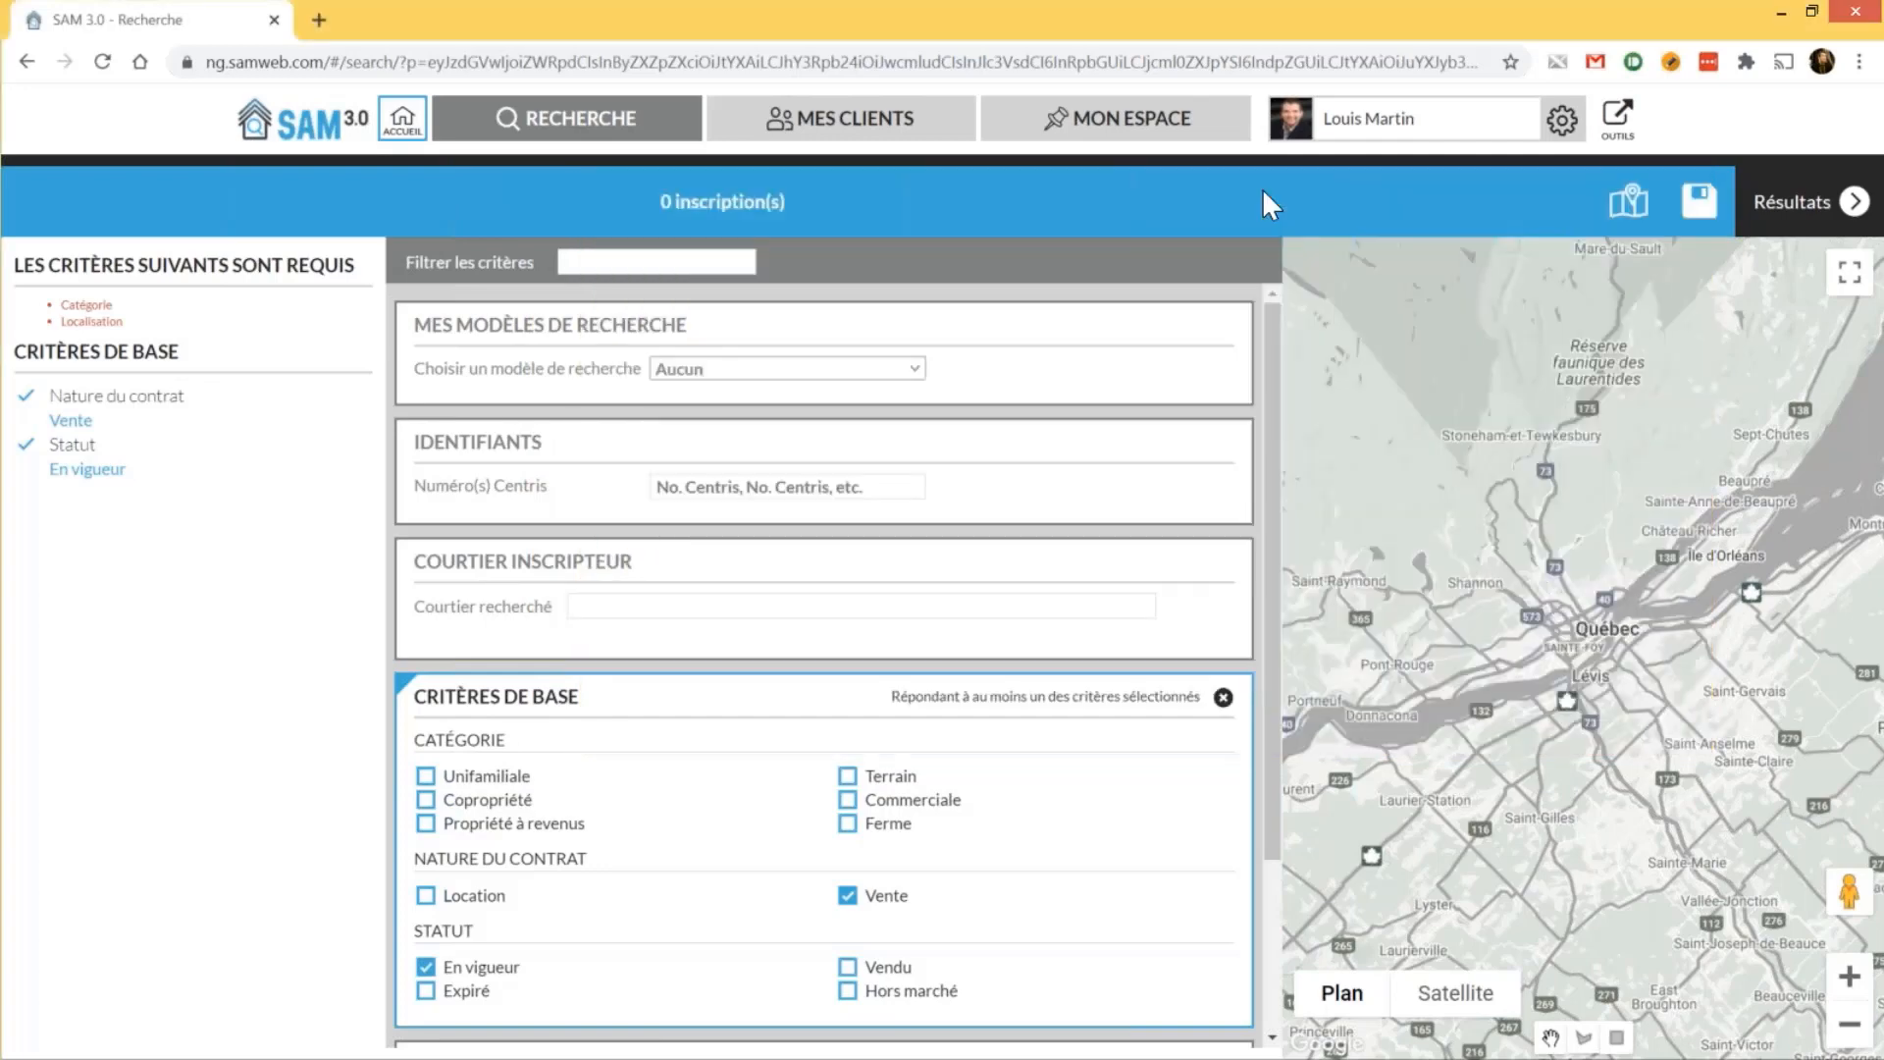
Tick Copropriété under Catégorie and enter 'Sill' as the location
{"action": "scroll", "coordinate": [547, 559], "scroll_direction": "down", "scroll_amount": 2}
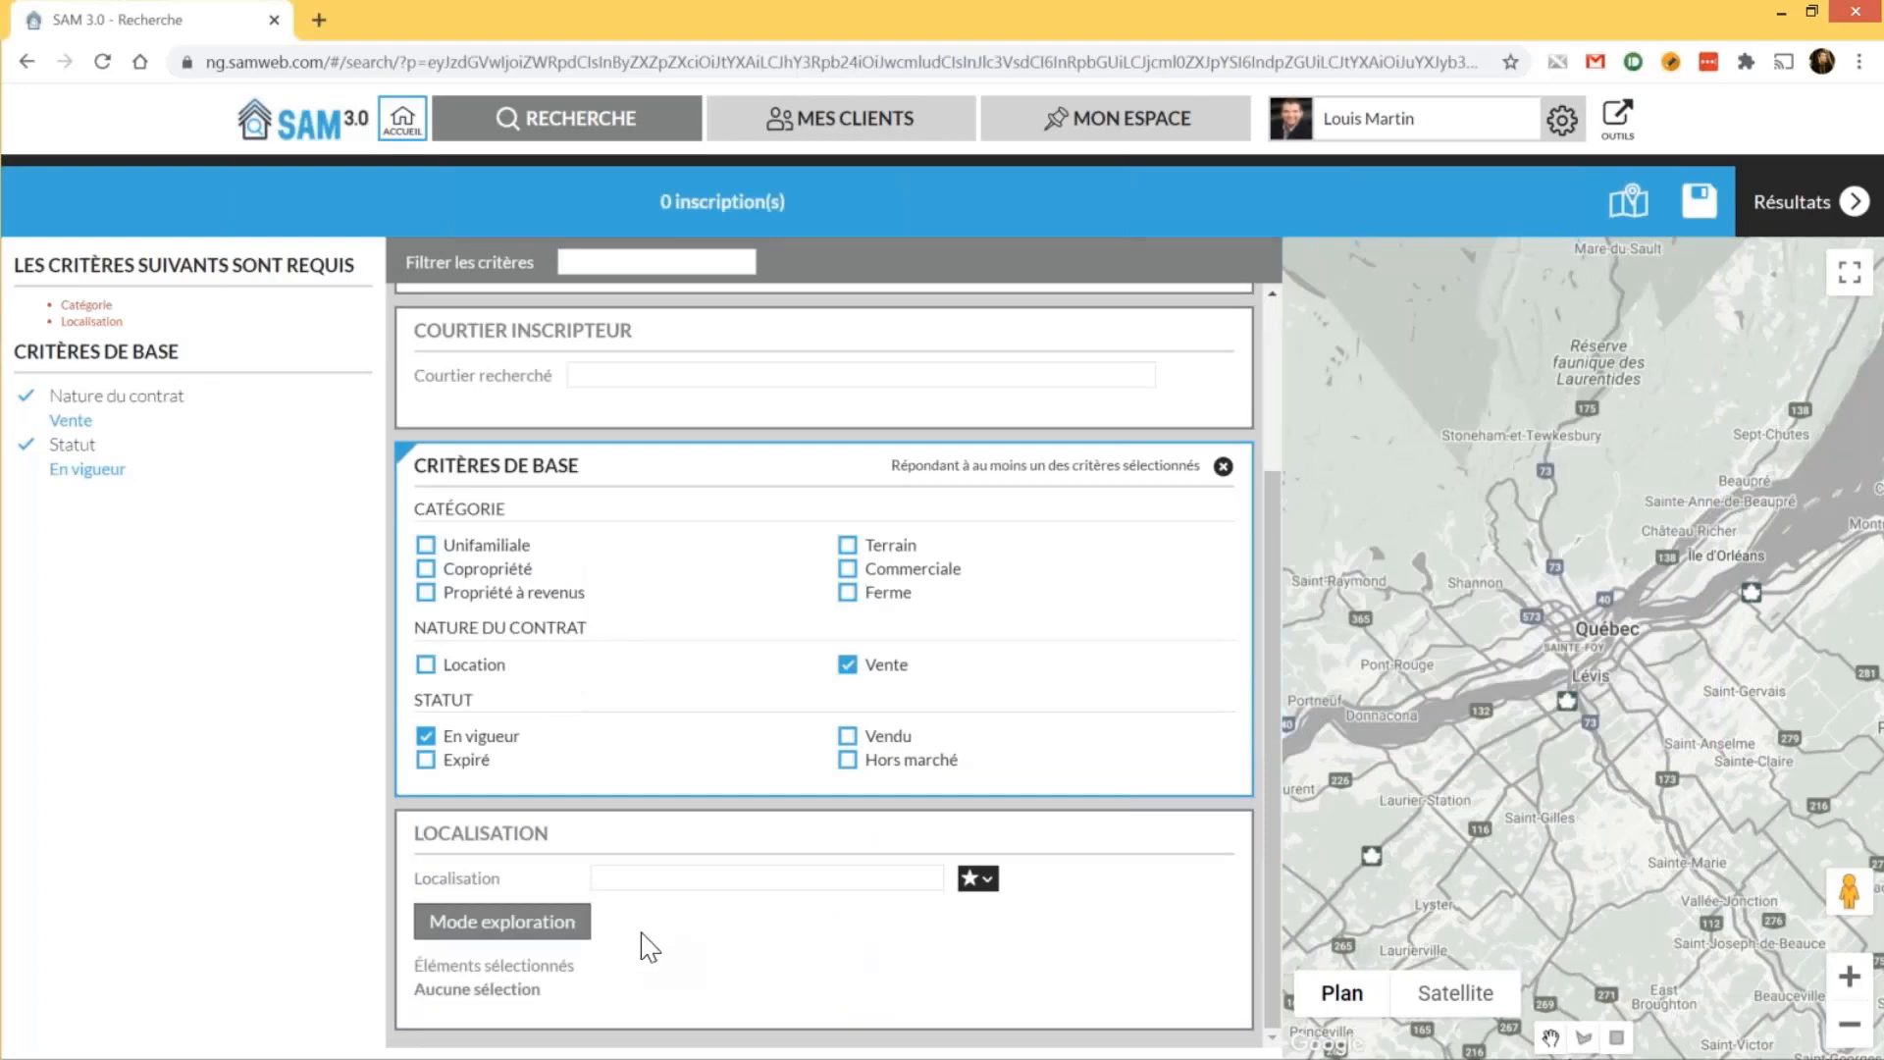
{"action": "left_click", "coordinate": [477, 581]}
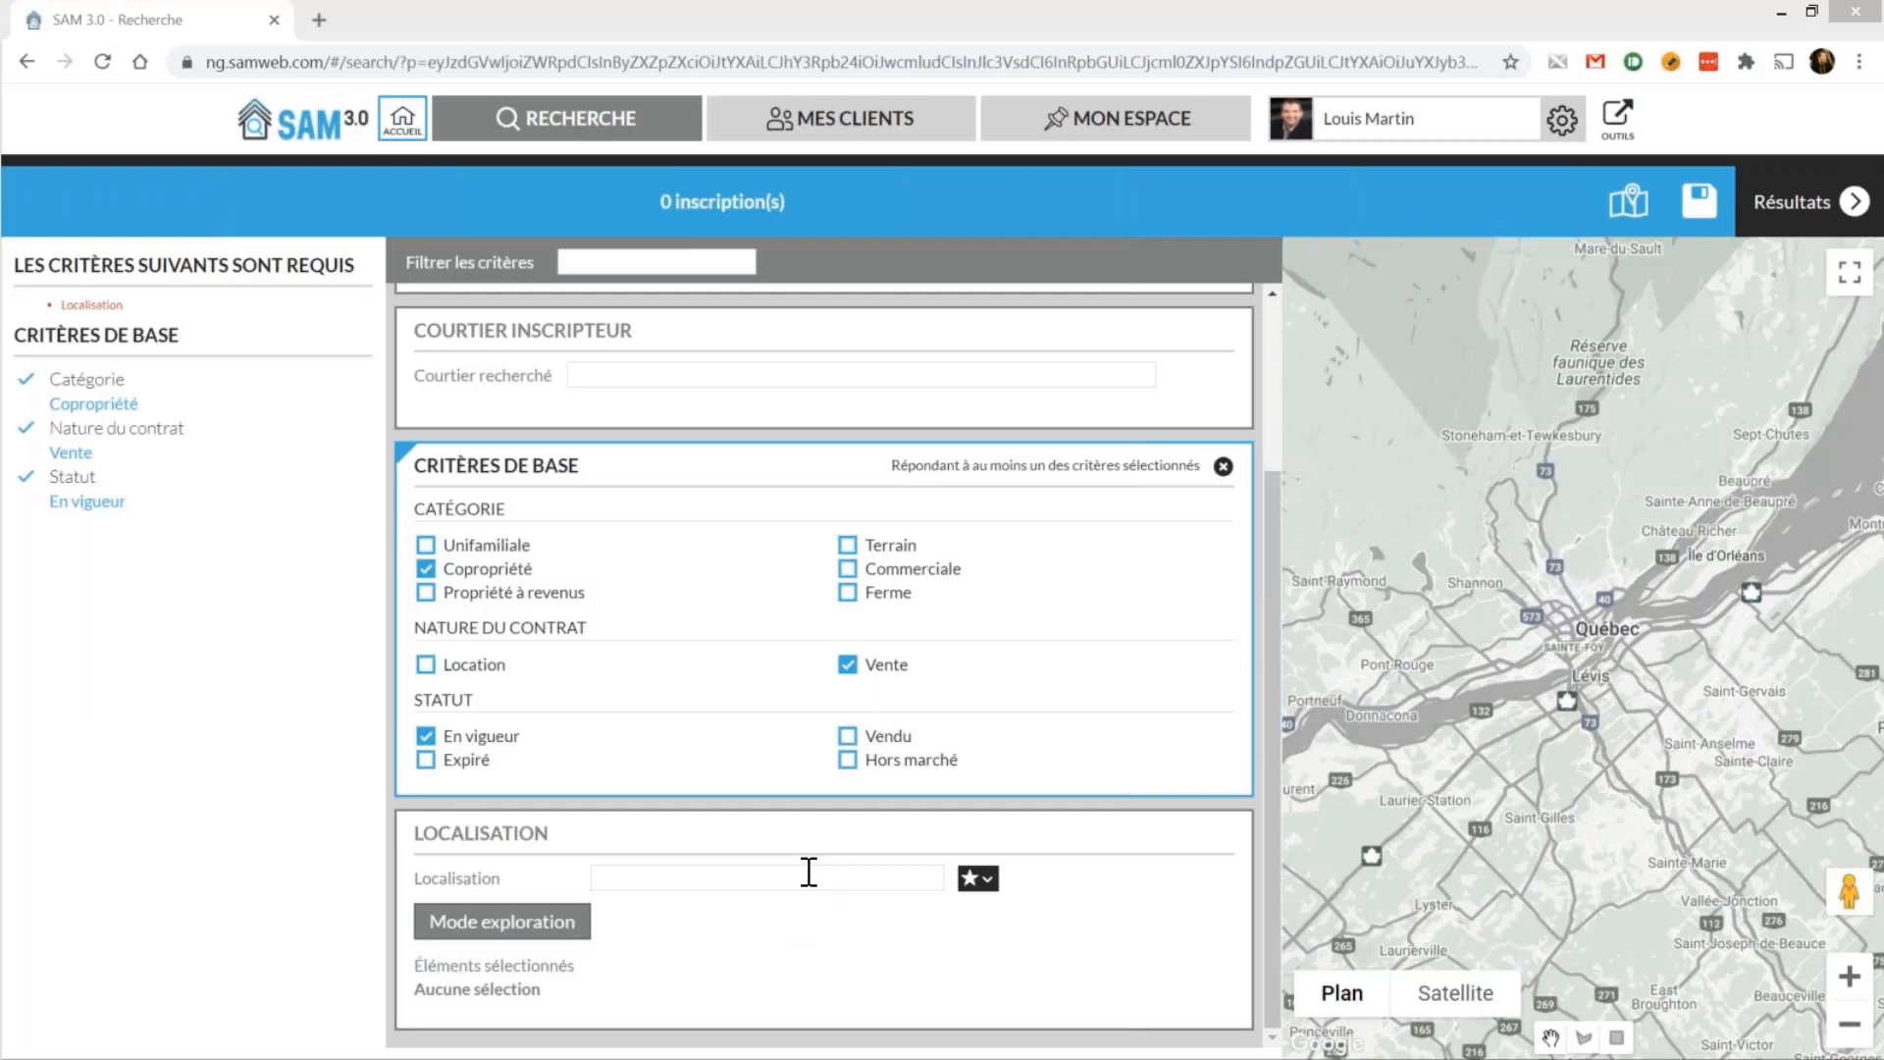
{"action": "left_click", "coordinate": [809, 871]}
{"action": "type", "text": "Sill"}
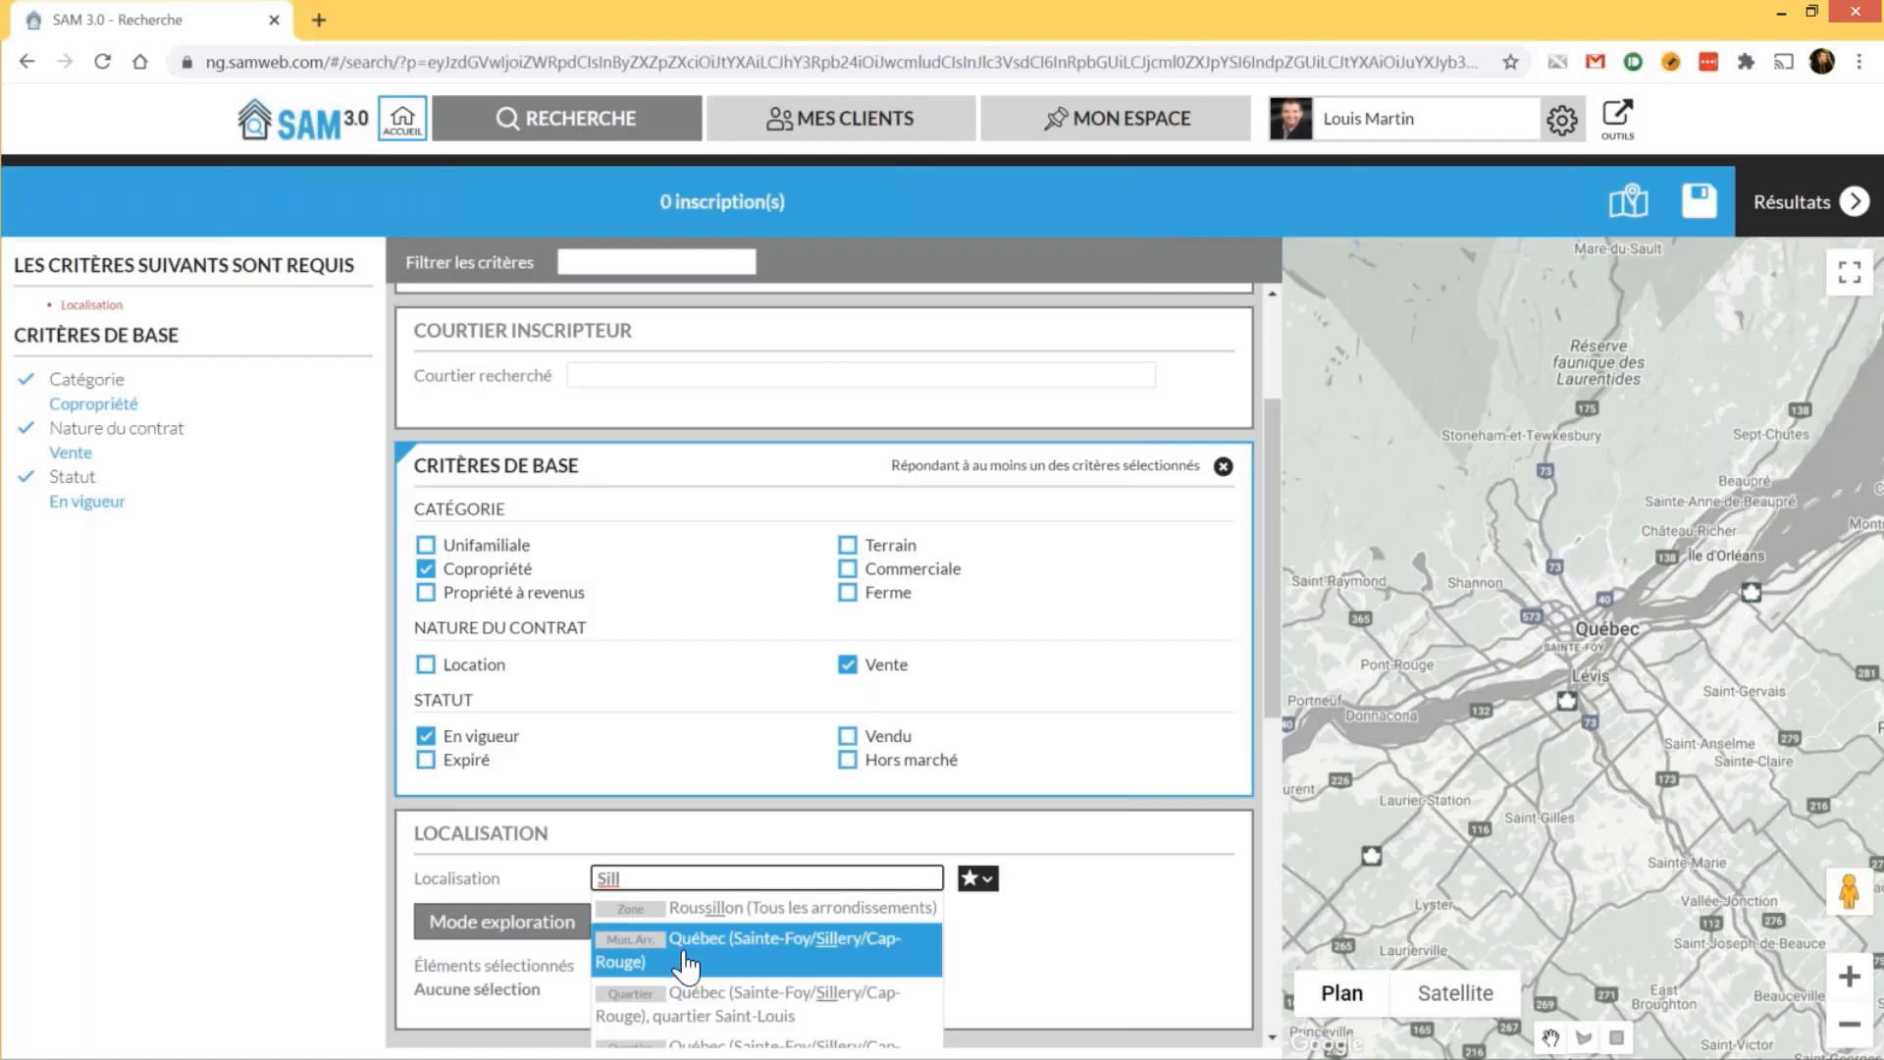
Choose 'Québec (Sainte-Foy/Sillery/Cap-Rouge), quartier Sillery' from the location suggestions
{"action": "scroll", "coordinate": [685, 967], "scroll_direction": "down", "scroll_amount": 1}
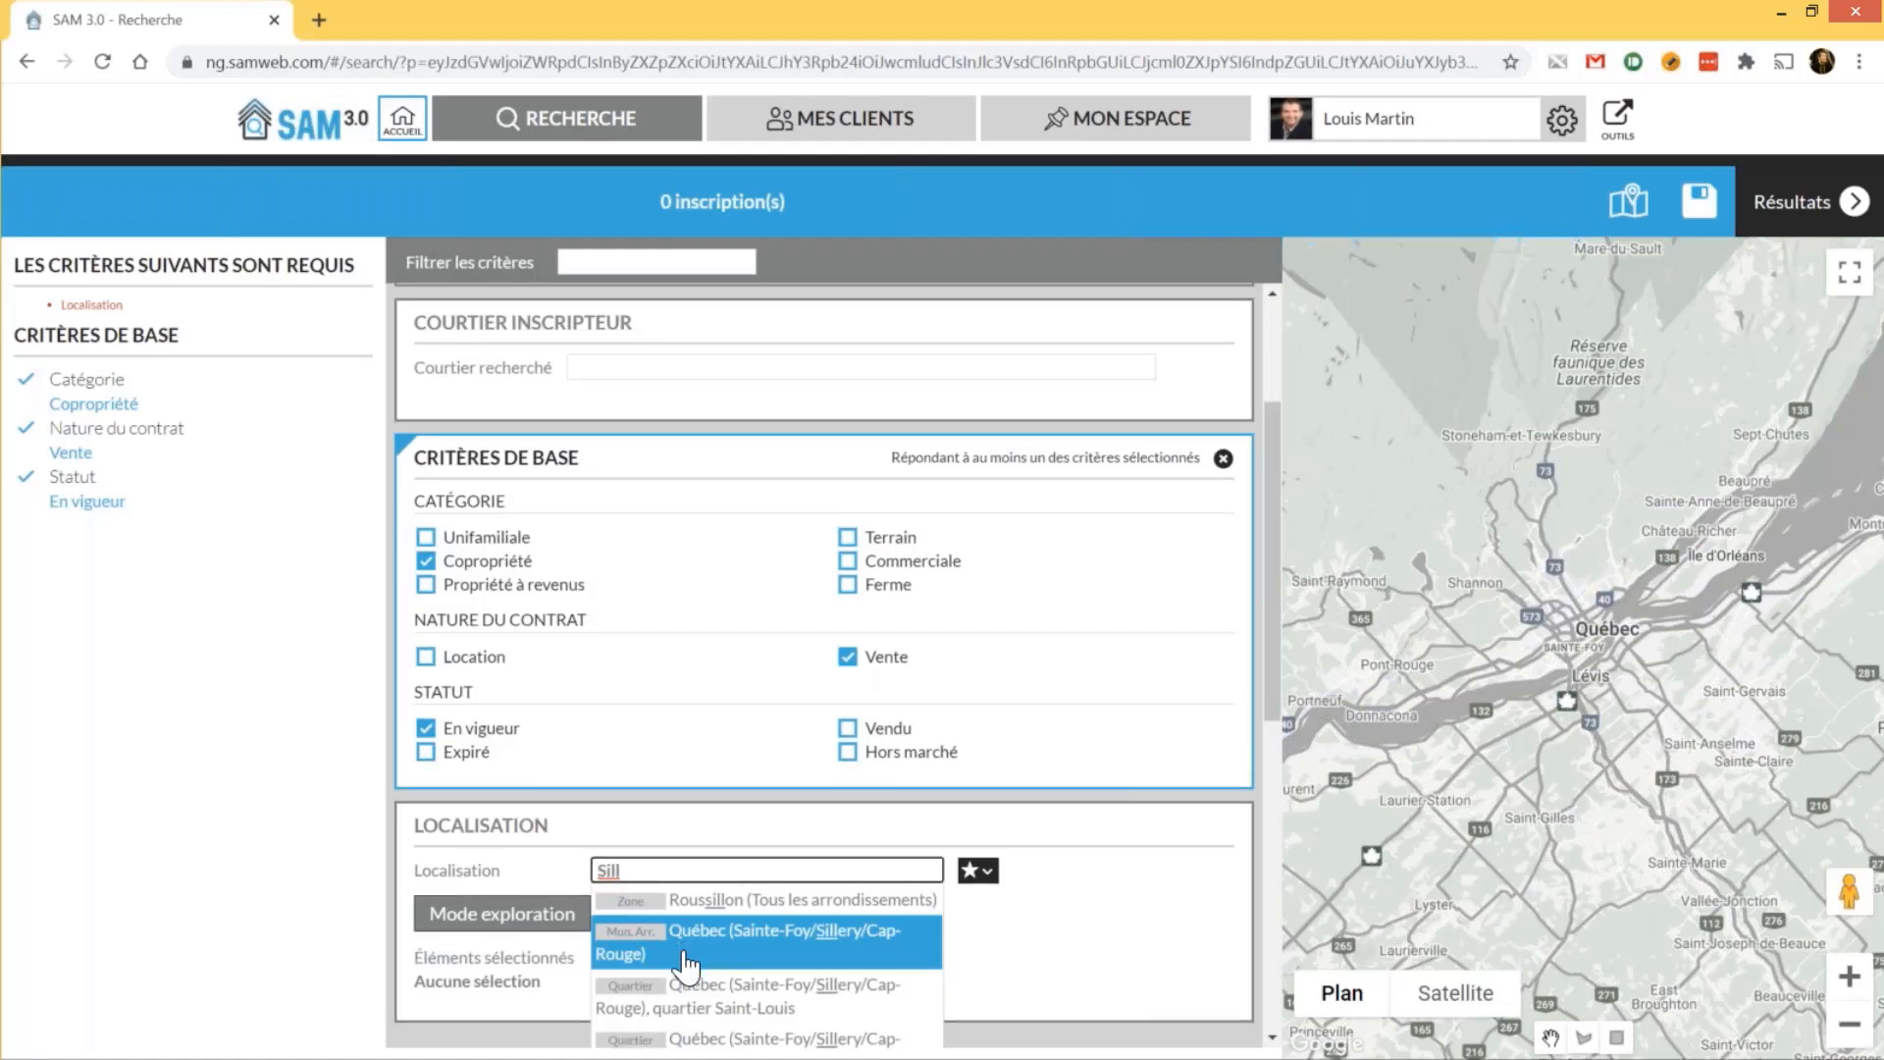
{"action": "scroll", "coordinate": [690, 957], "scroll_direction": "down", "scroll_amount": 2}
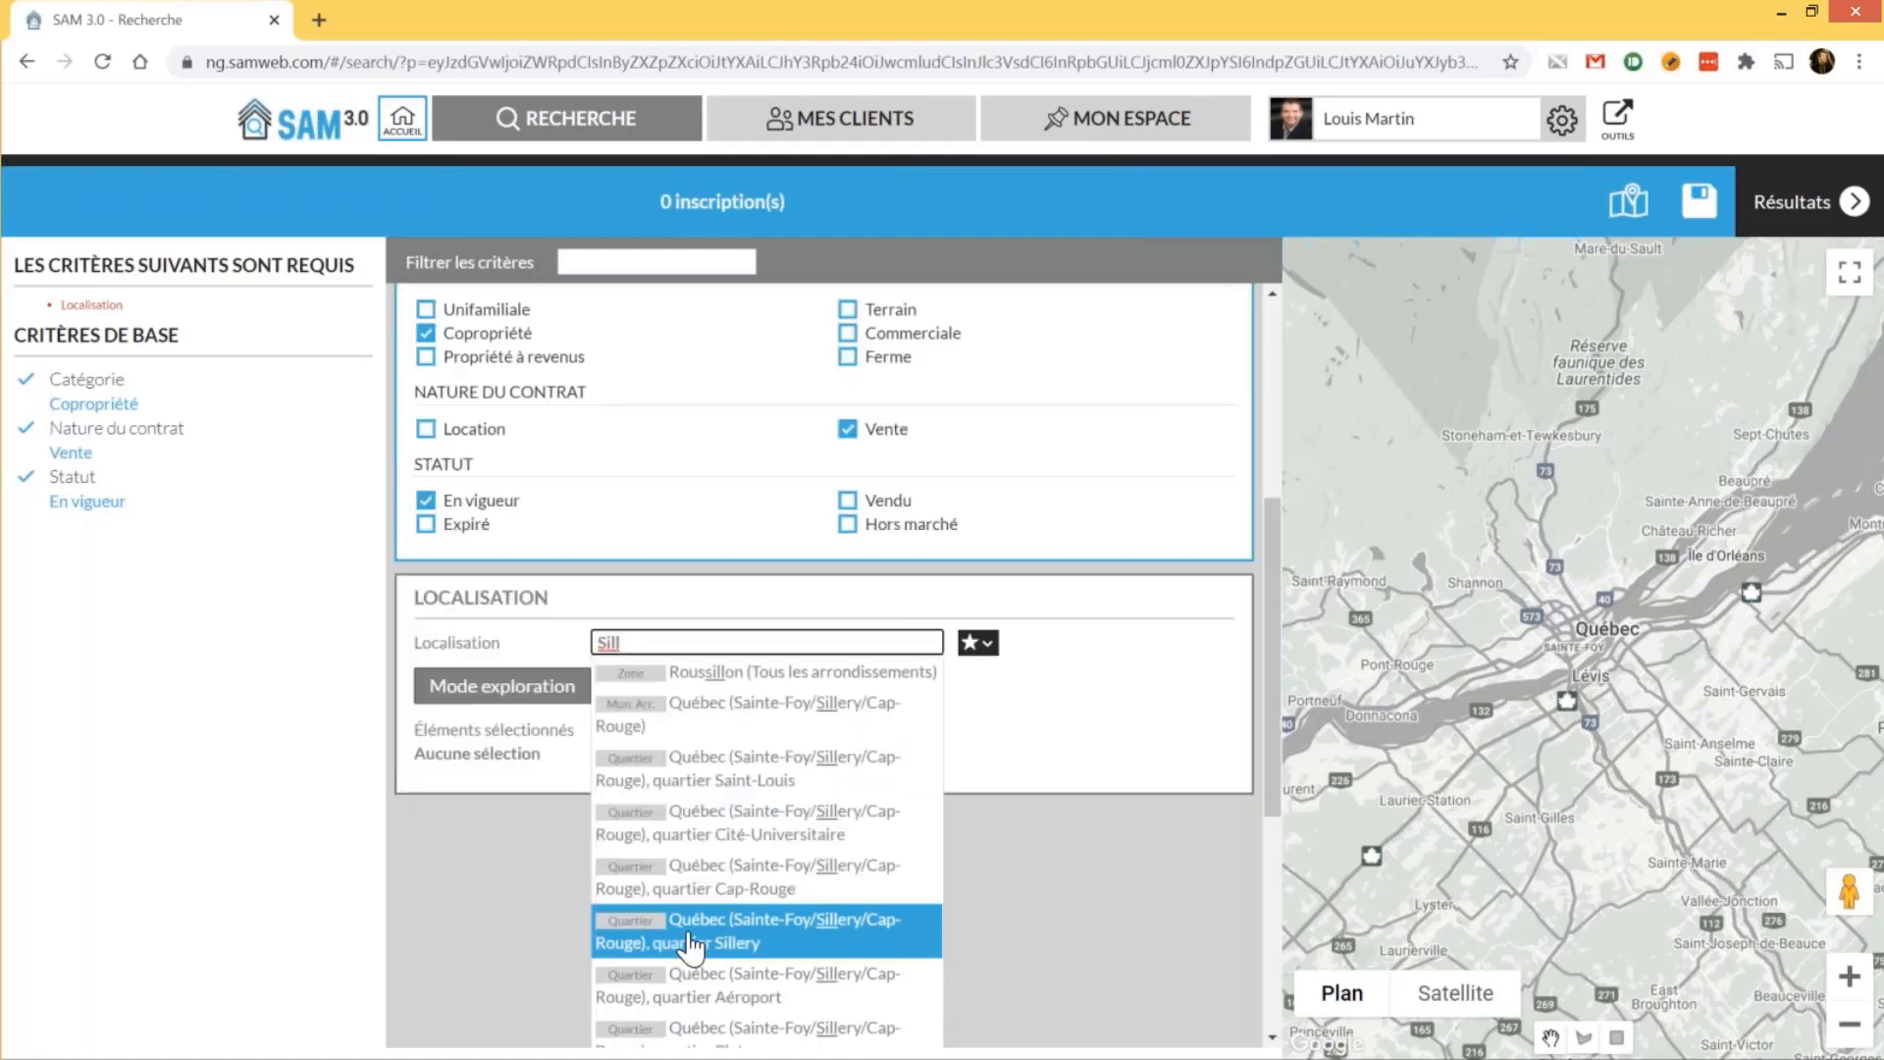
{"action": "scroll", "coordinate": [732, 800], "scroll_direction": "down", "scroll_amount": 1}
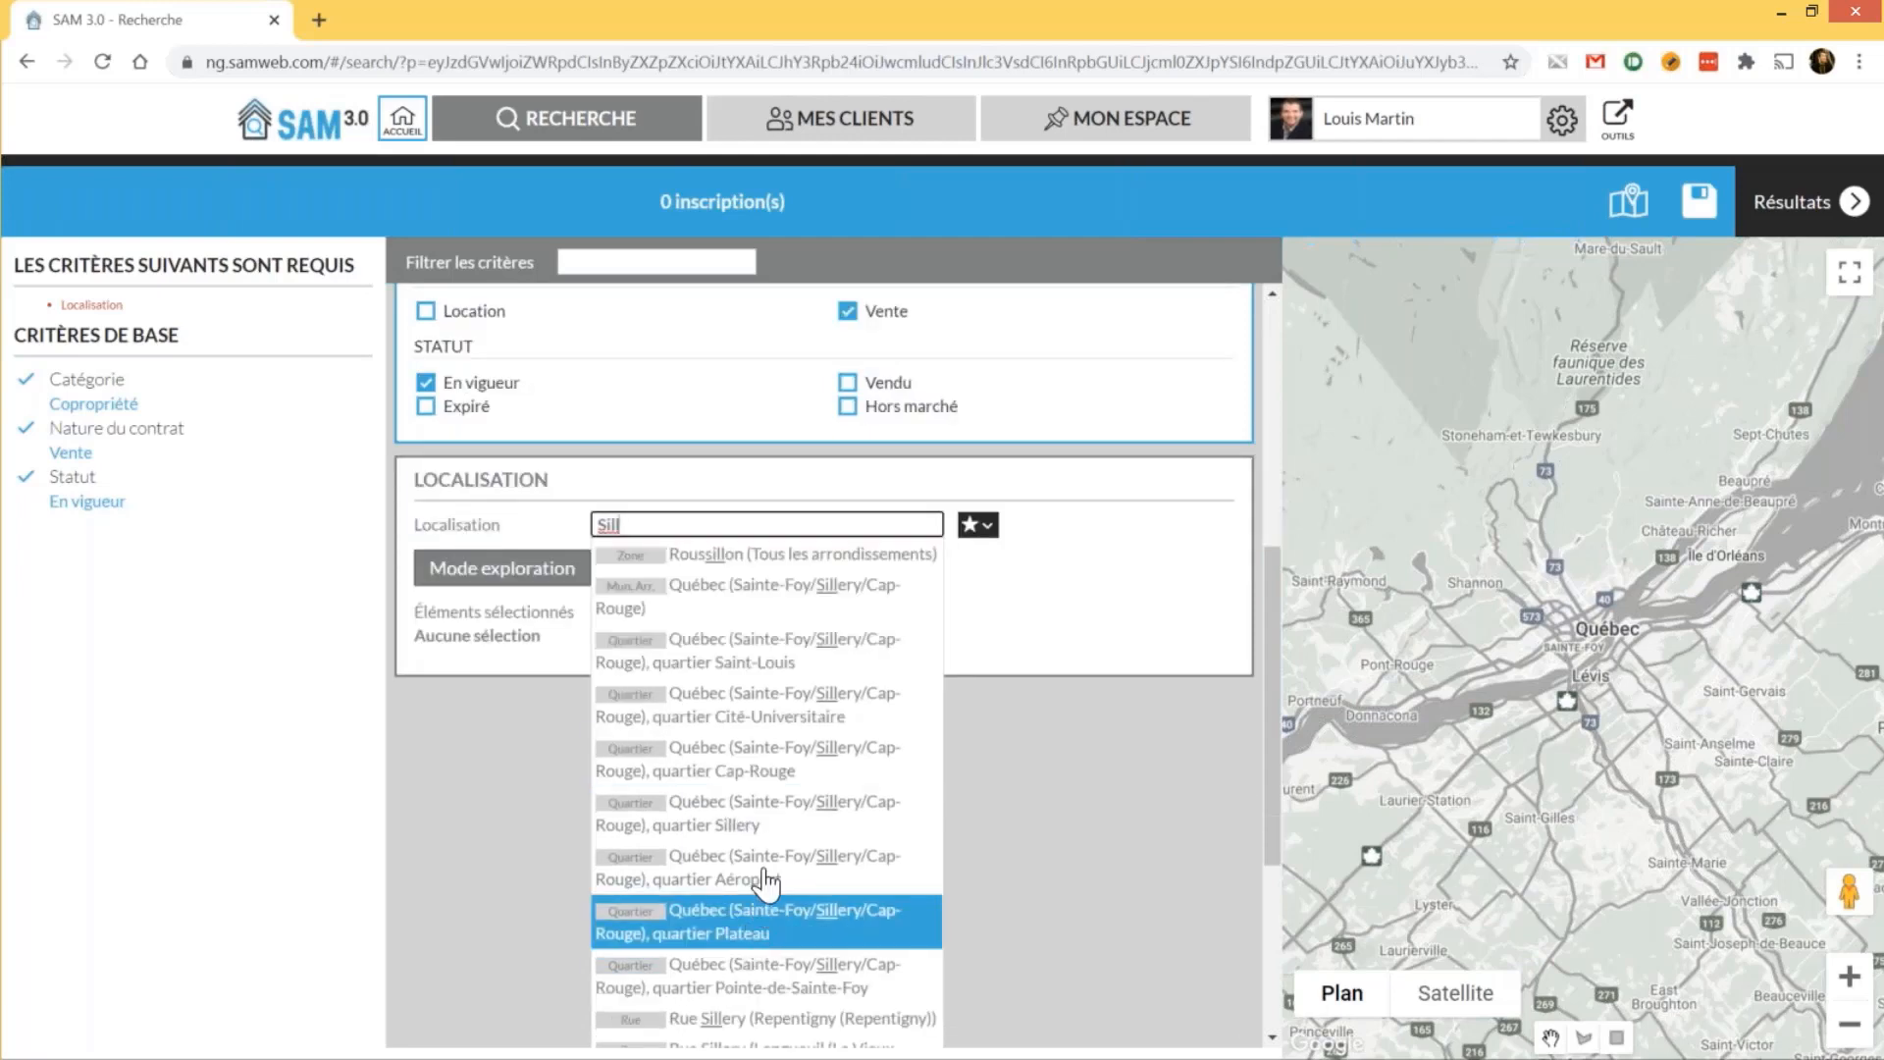
{"action": "left_click", "coordinate": [771, 832]}
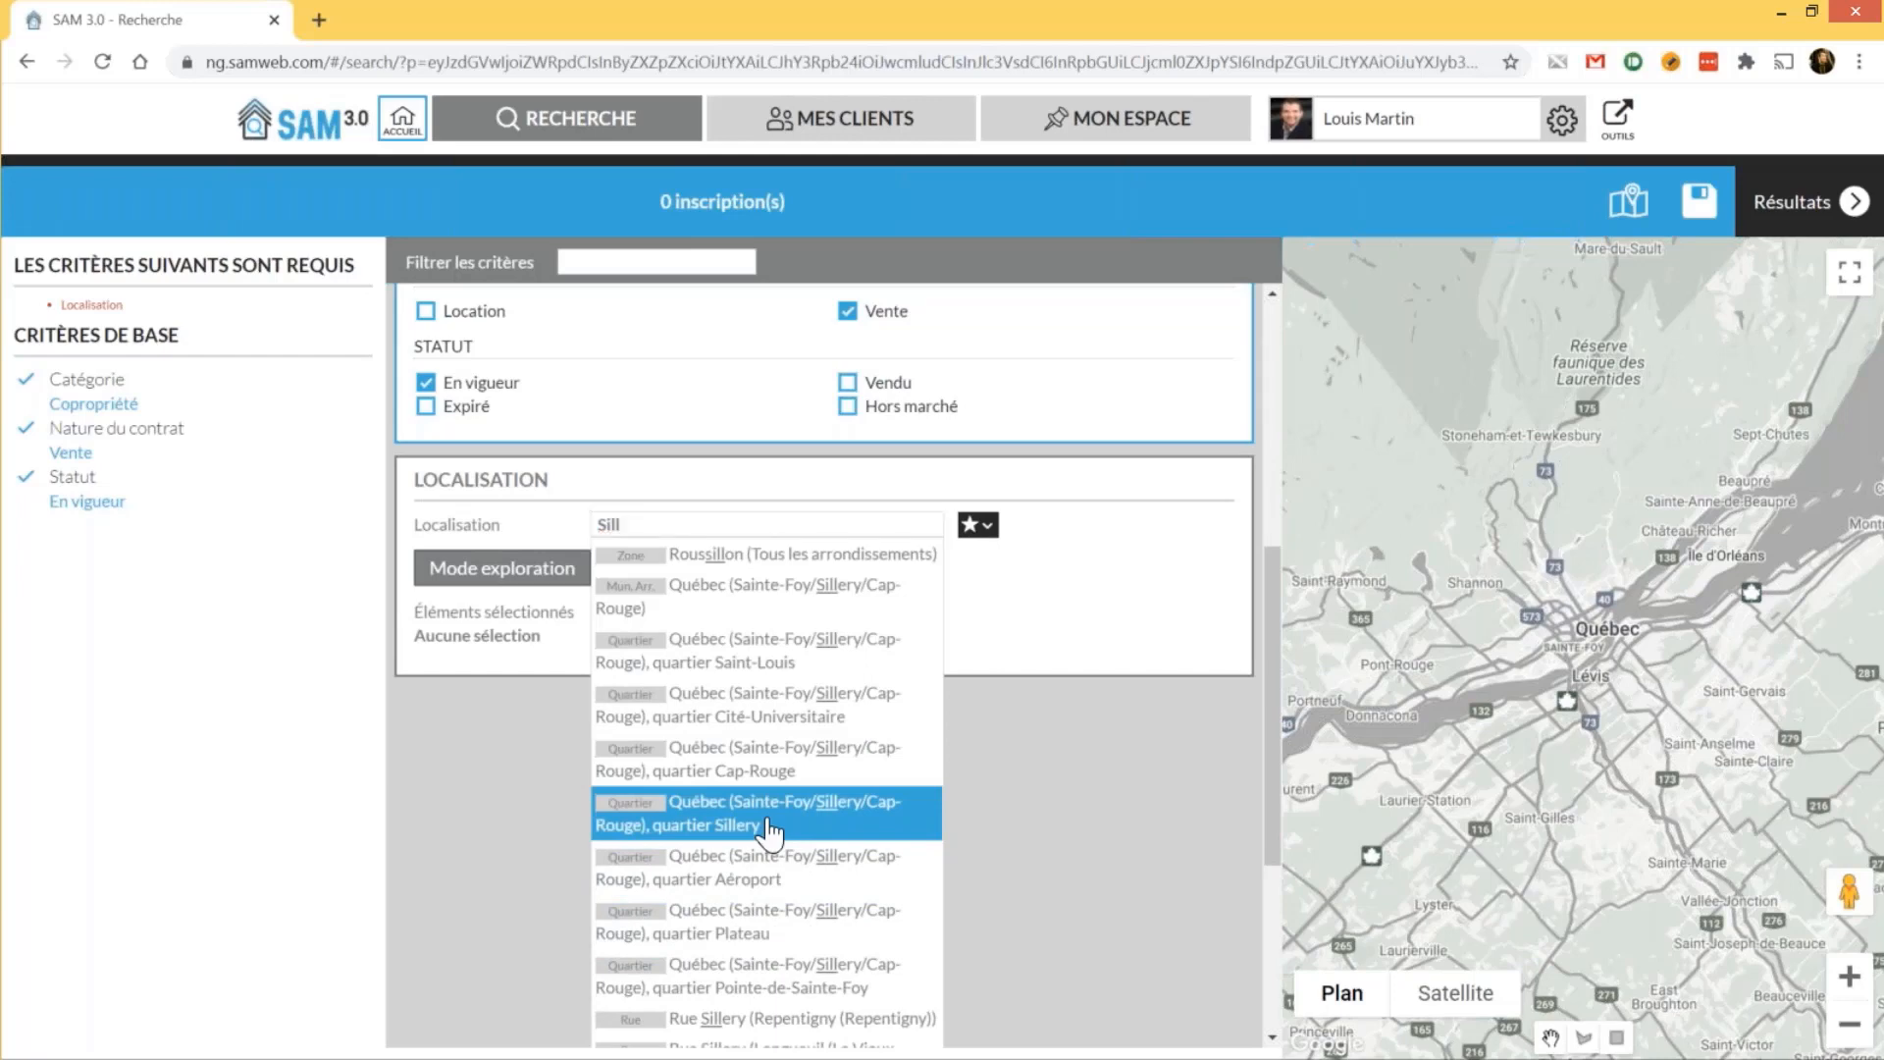
{"action": "left_click", "coordinate": [771, 833]}
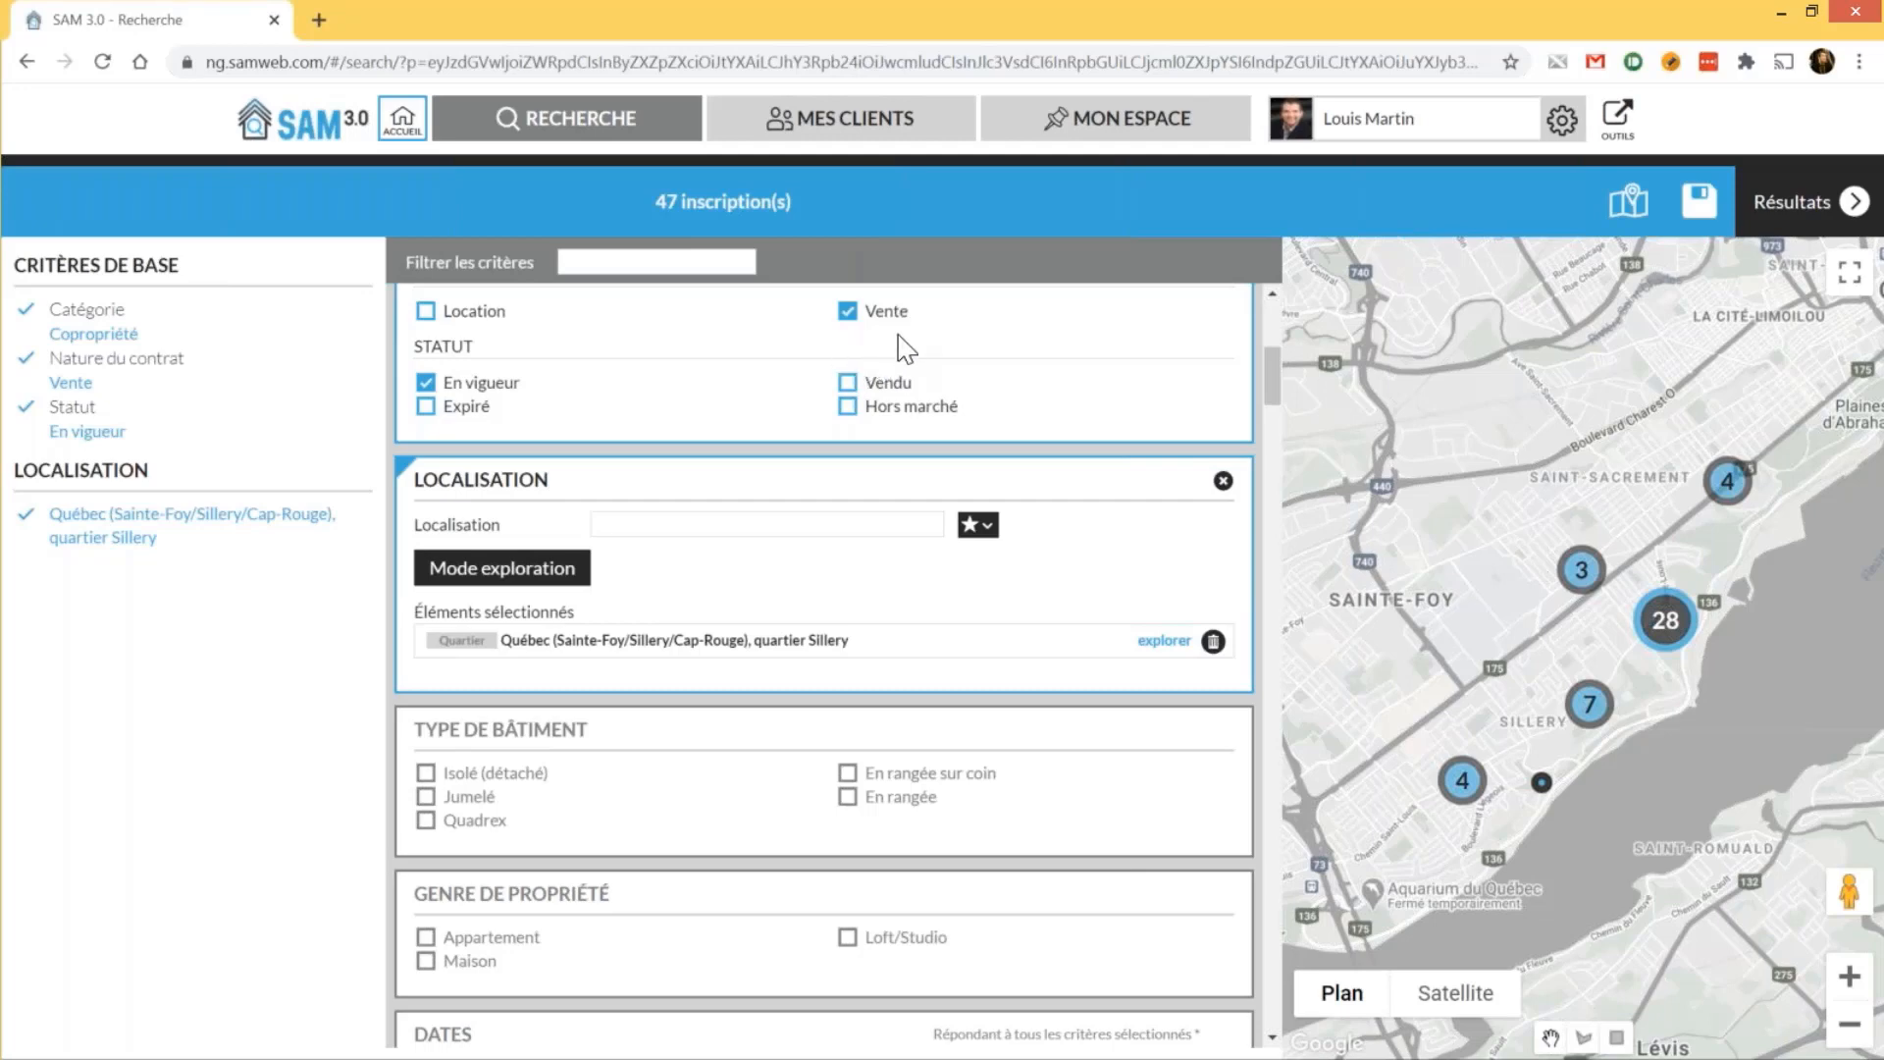
Scroll the criteria form down to Prix and Pièces, then bring the Notepad criteria list to the front
{"action": "scroll", "coordinate": [908, 365], "scroll_direction": "down", "scroll_amount": 1}
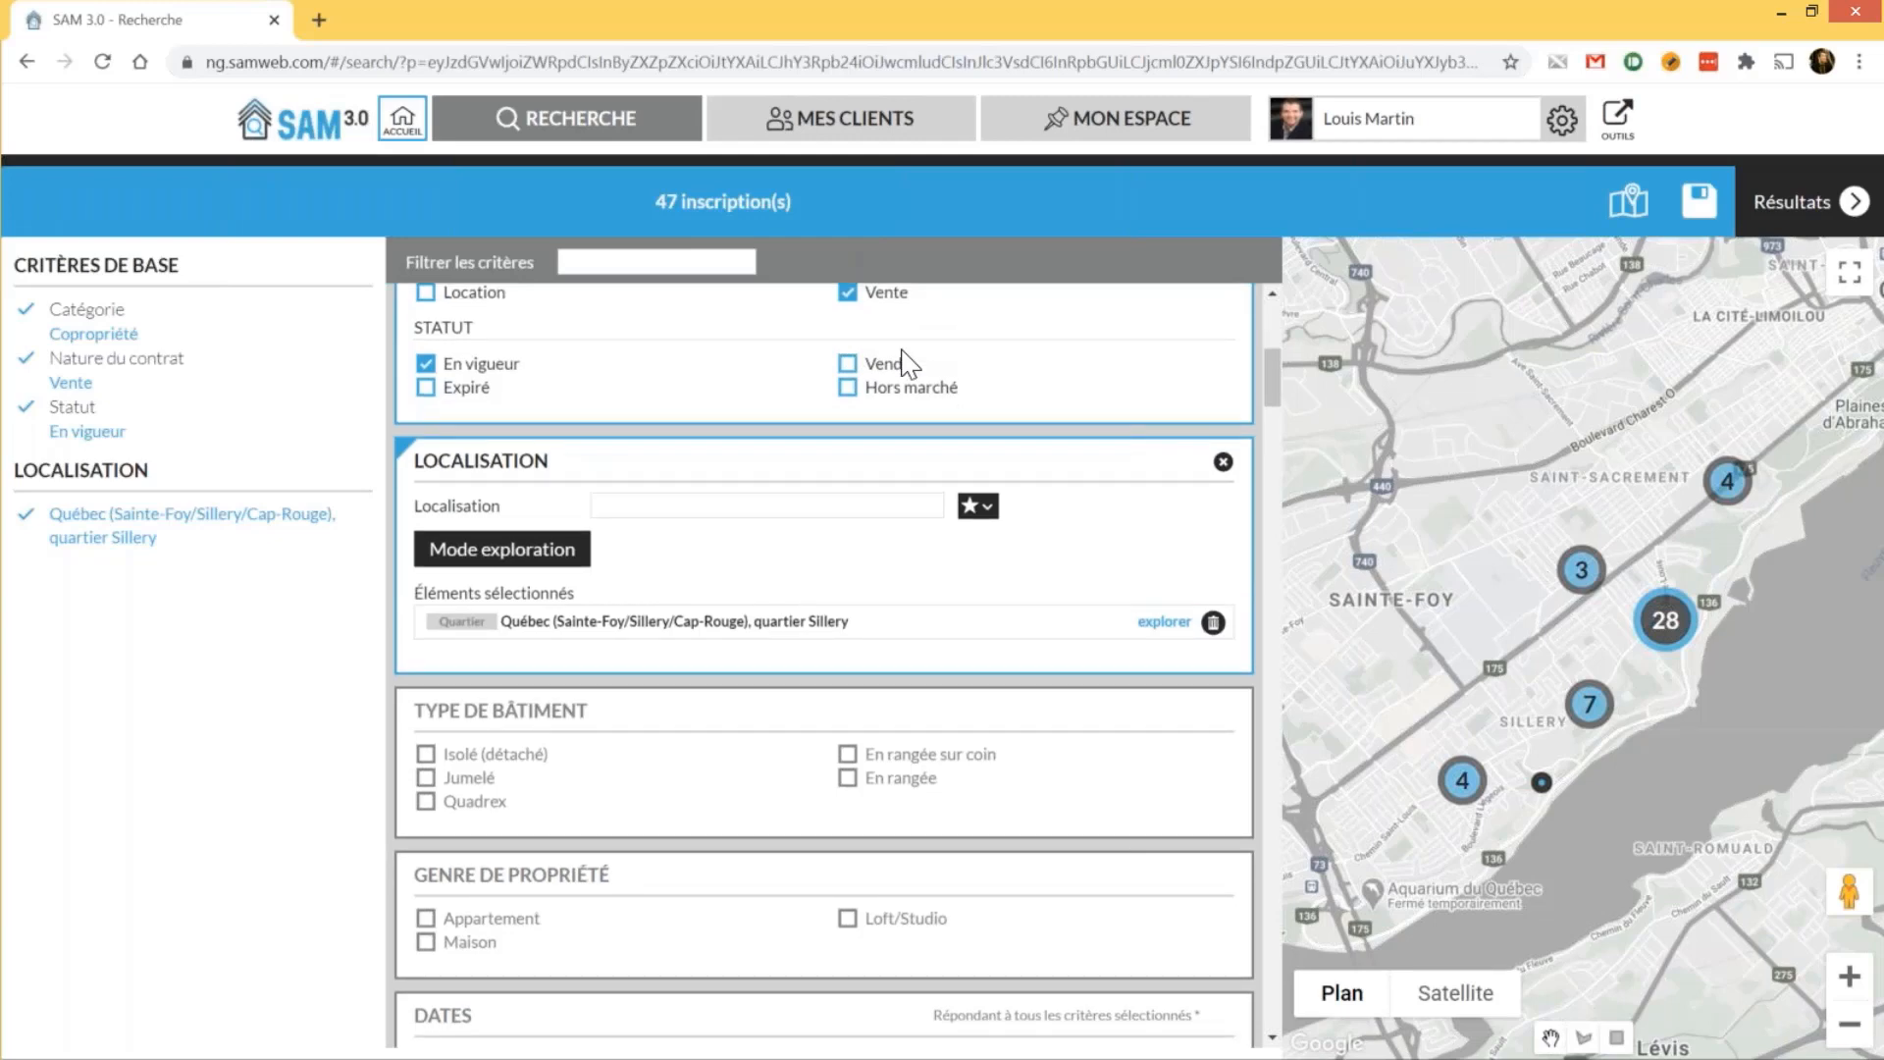
{"action": "scroll", "coordinate": [869, 559], "scroll_direction": "down", "scroll_amount": 3}
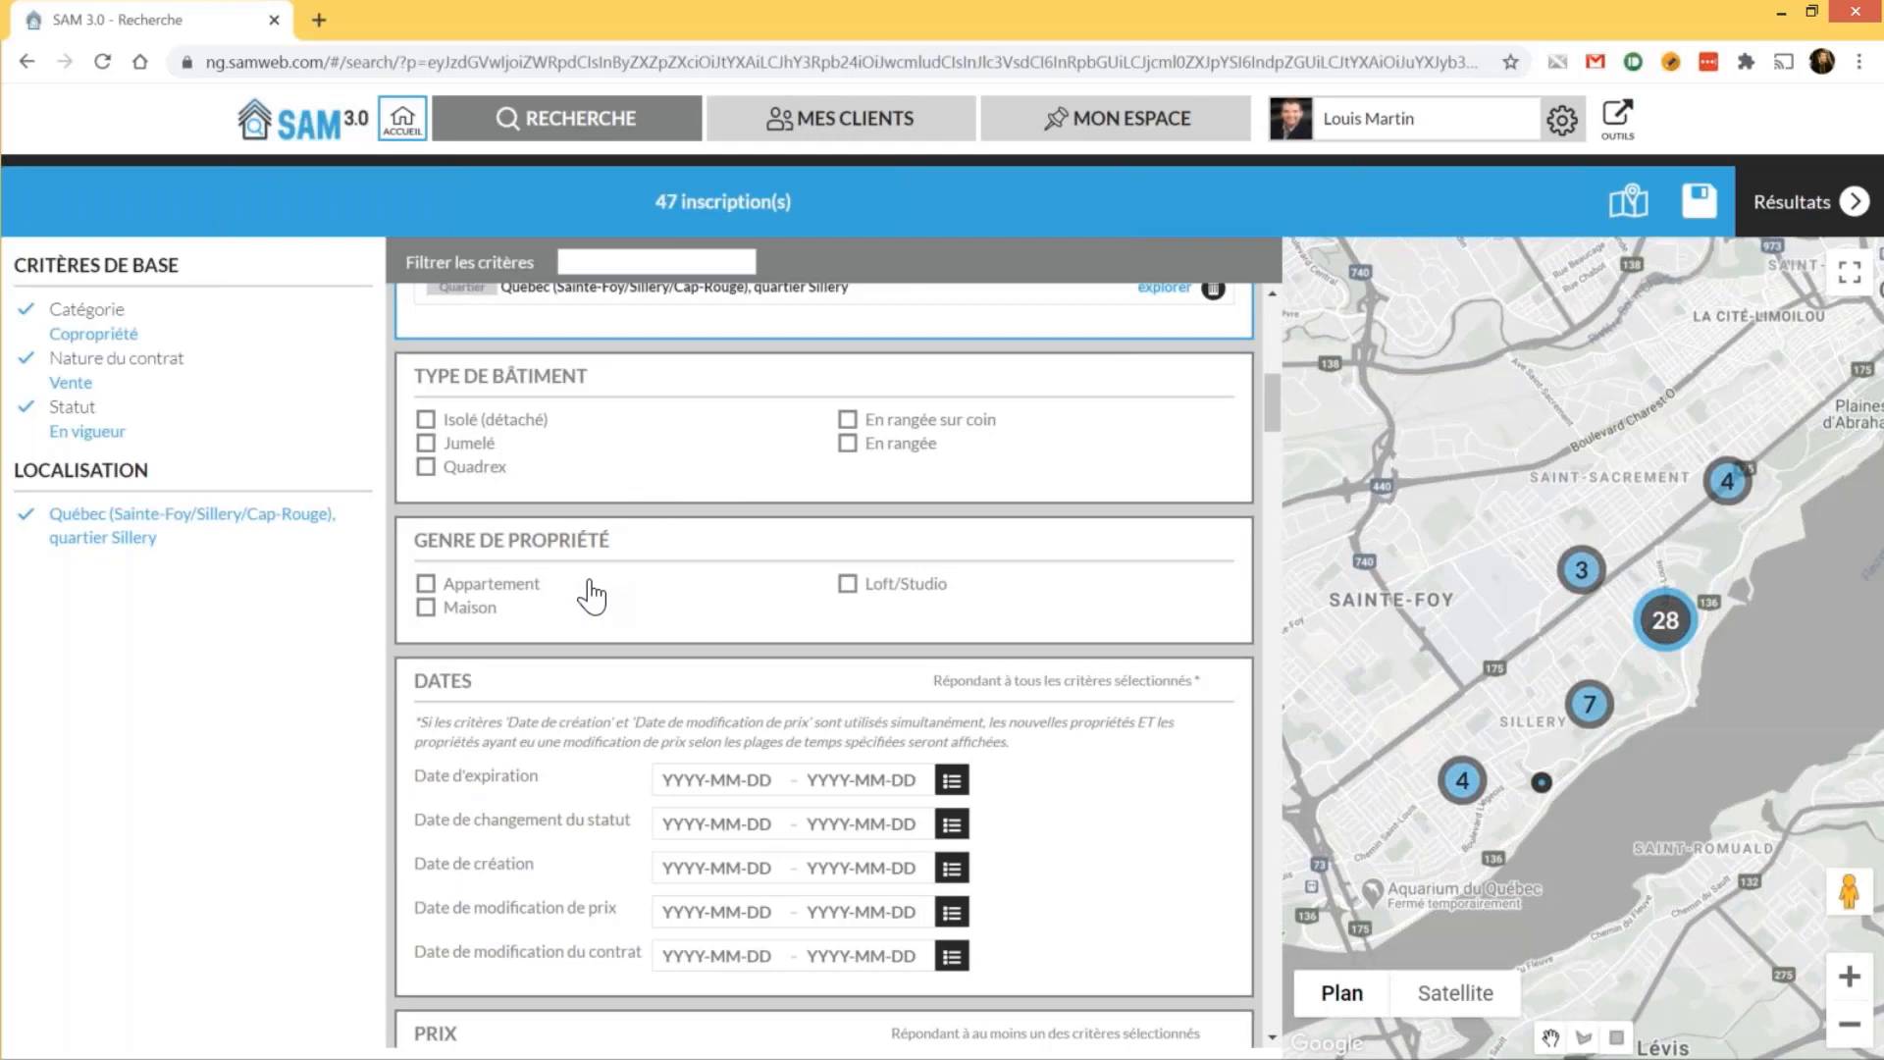
{"action": "scroll", "coordinate": [592, 596], "scroll_direction": "down", "scroll_amount": 1}
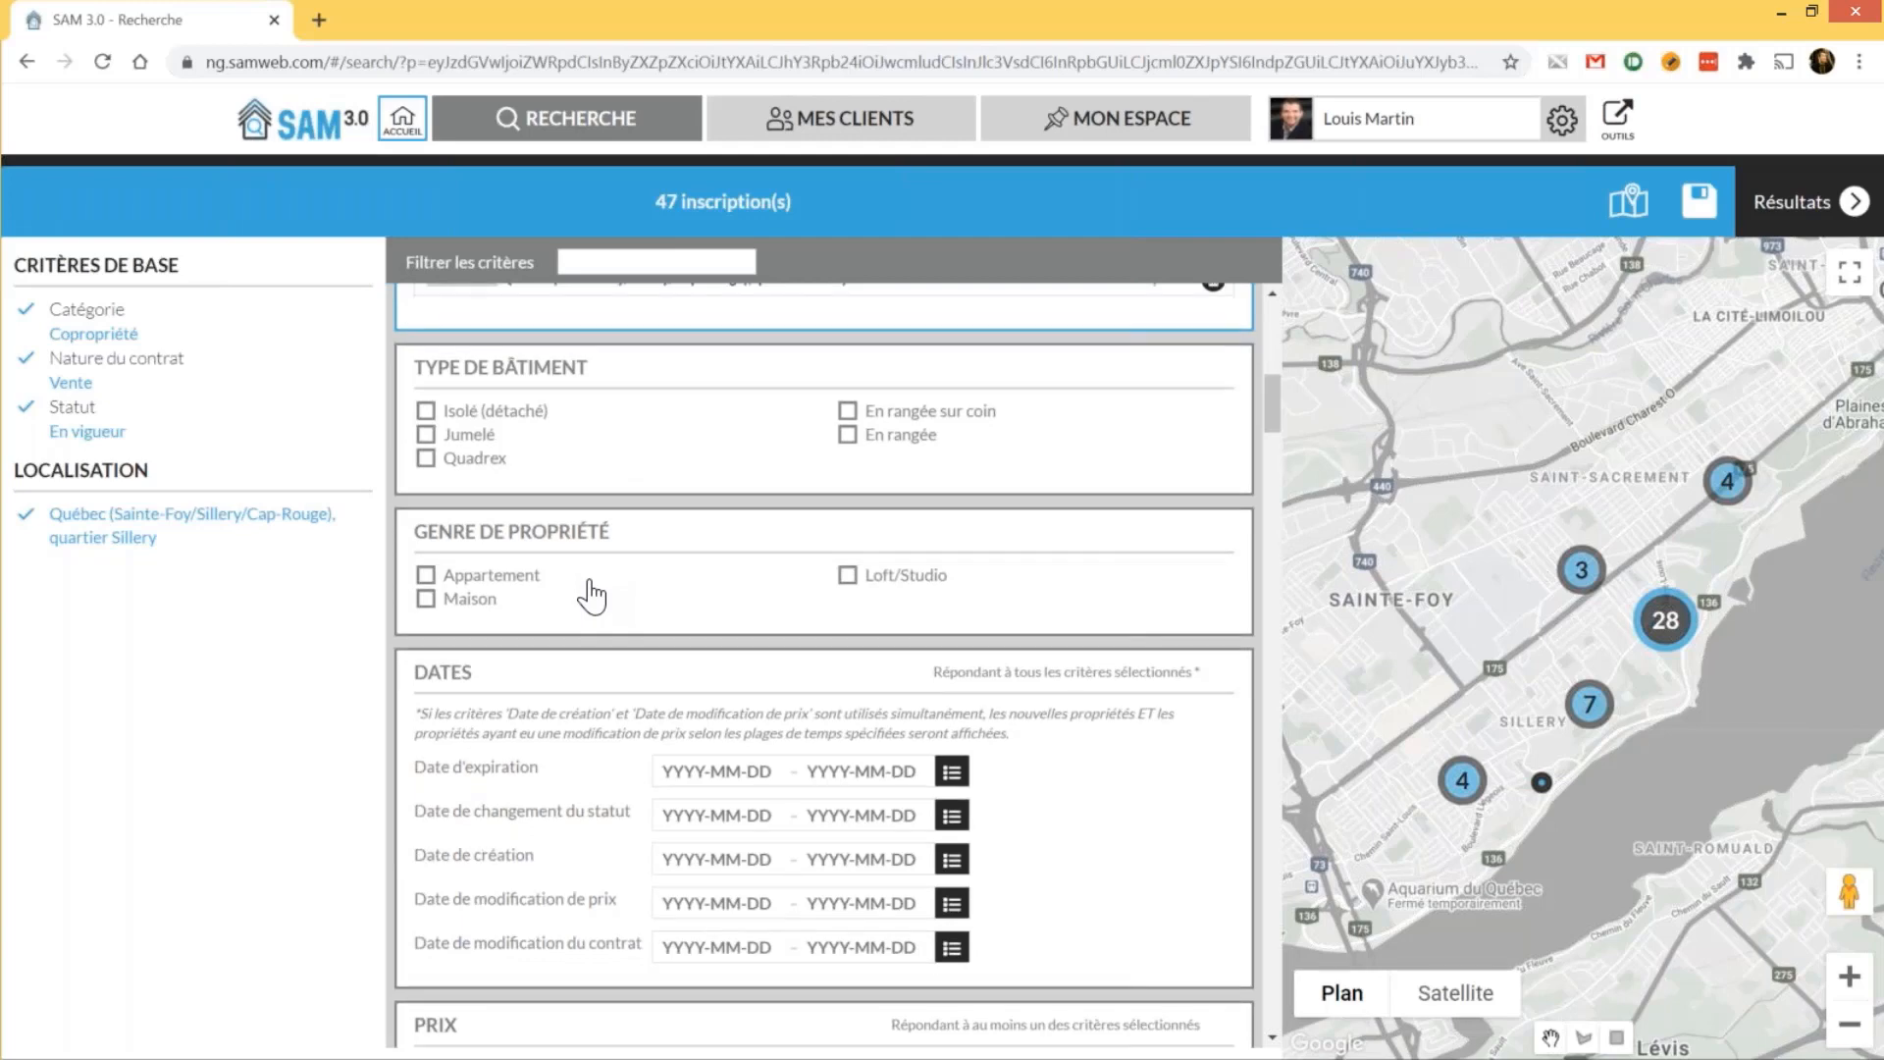
{"action": "scroll", "coordinate": [592, 596], "scroll_direction": "down", "scroll_amount": 3}
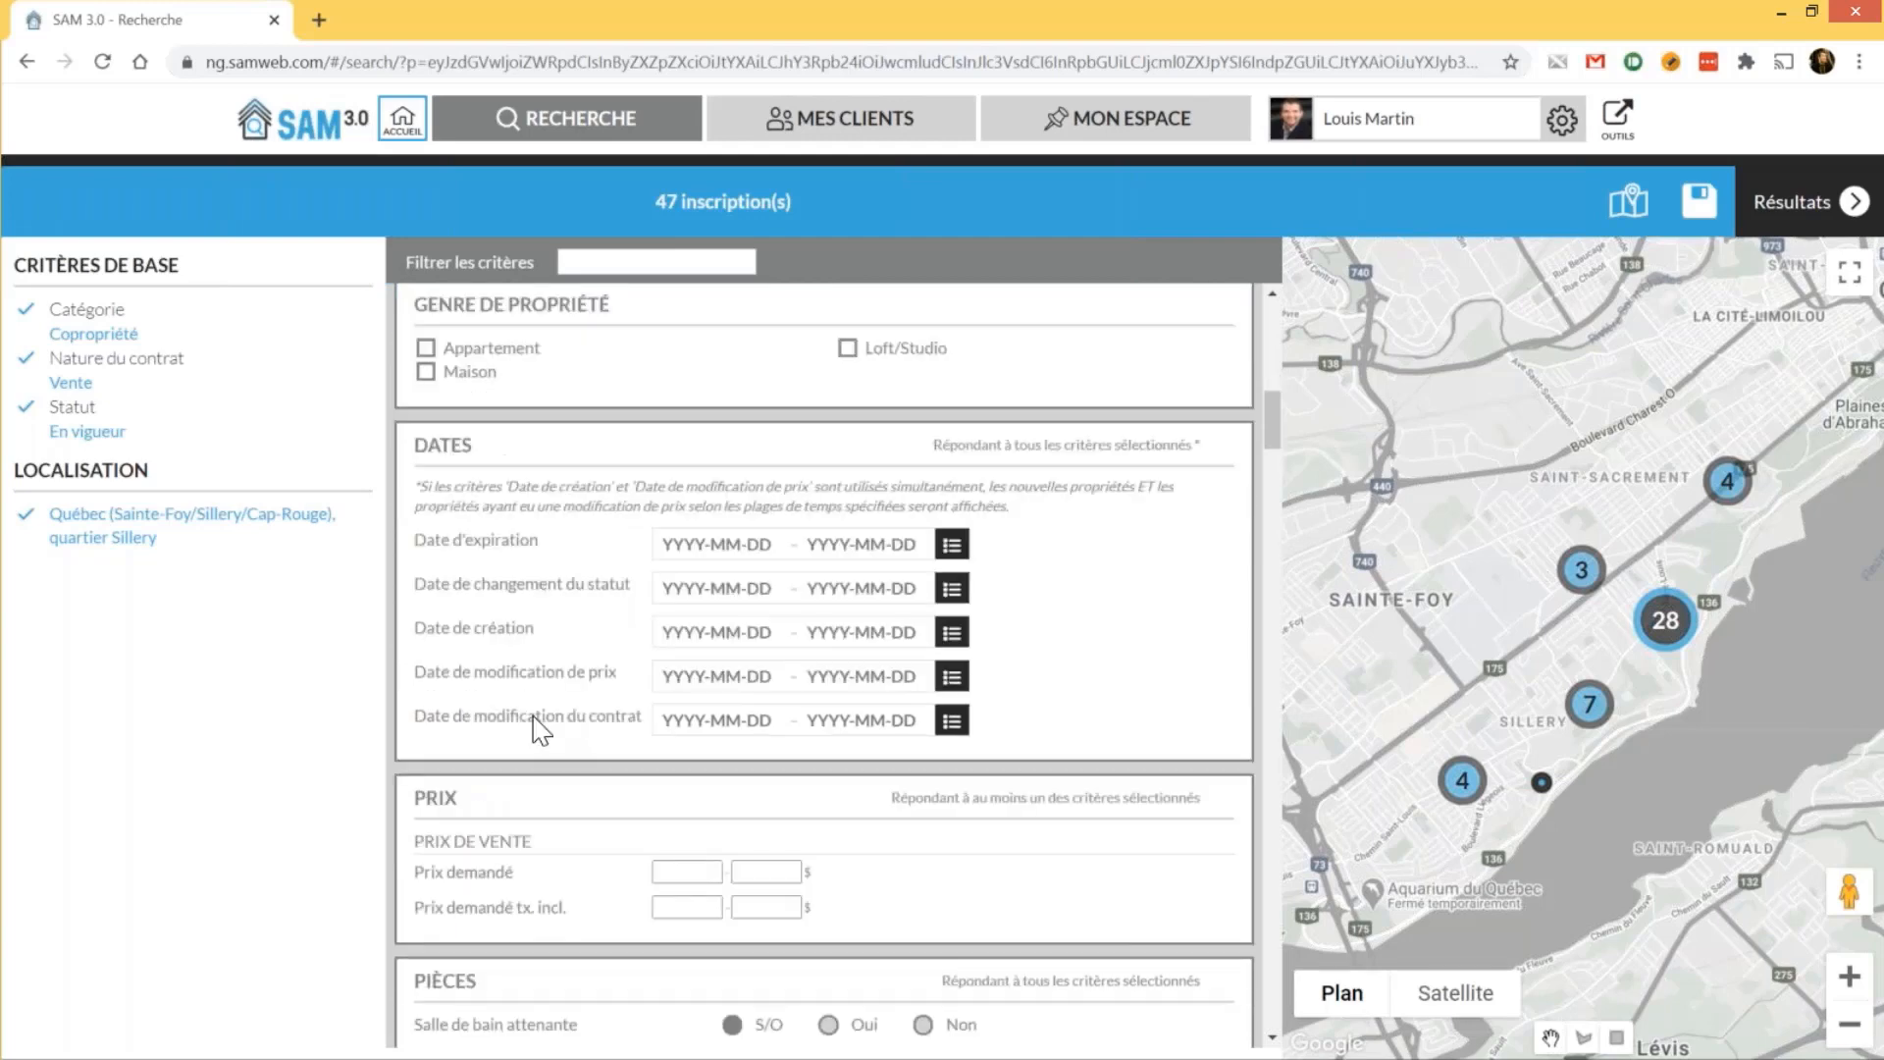
{"action": "scroll", "coordinate": [539, 729], "scroll_direction": "down", "scroll_amount": 1}
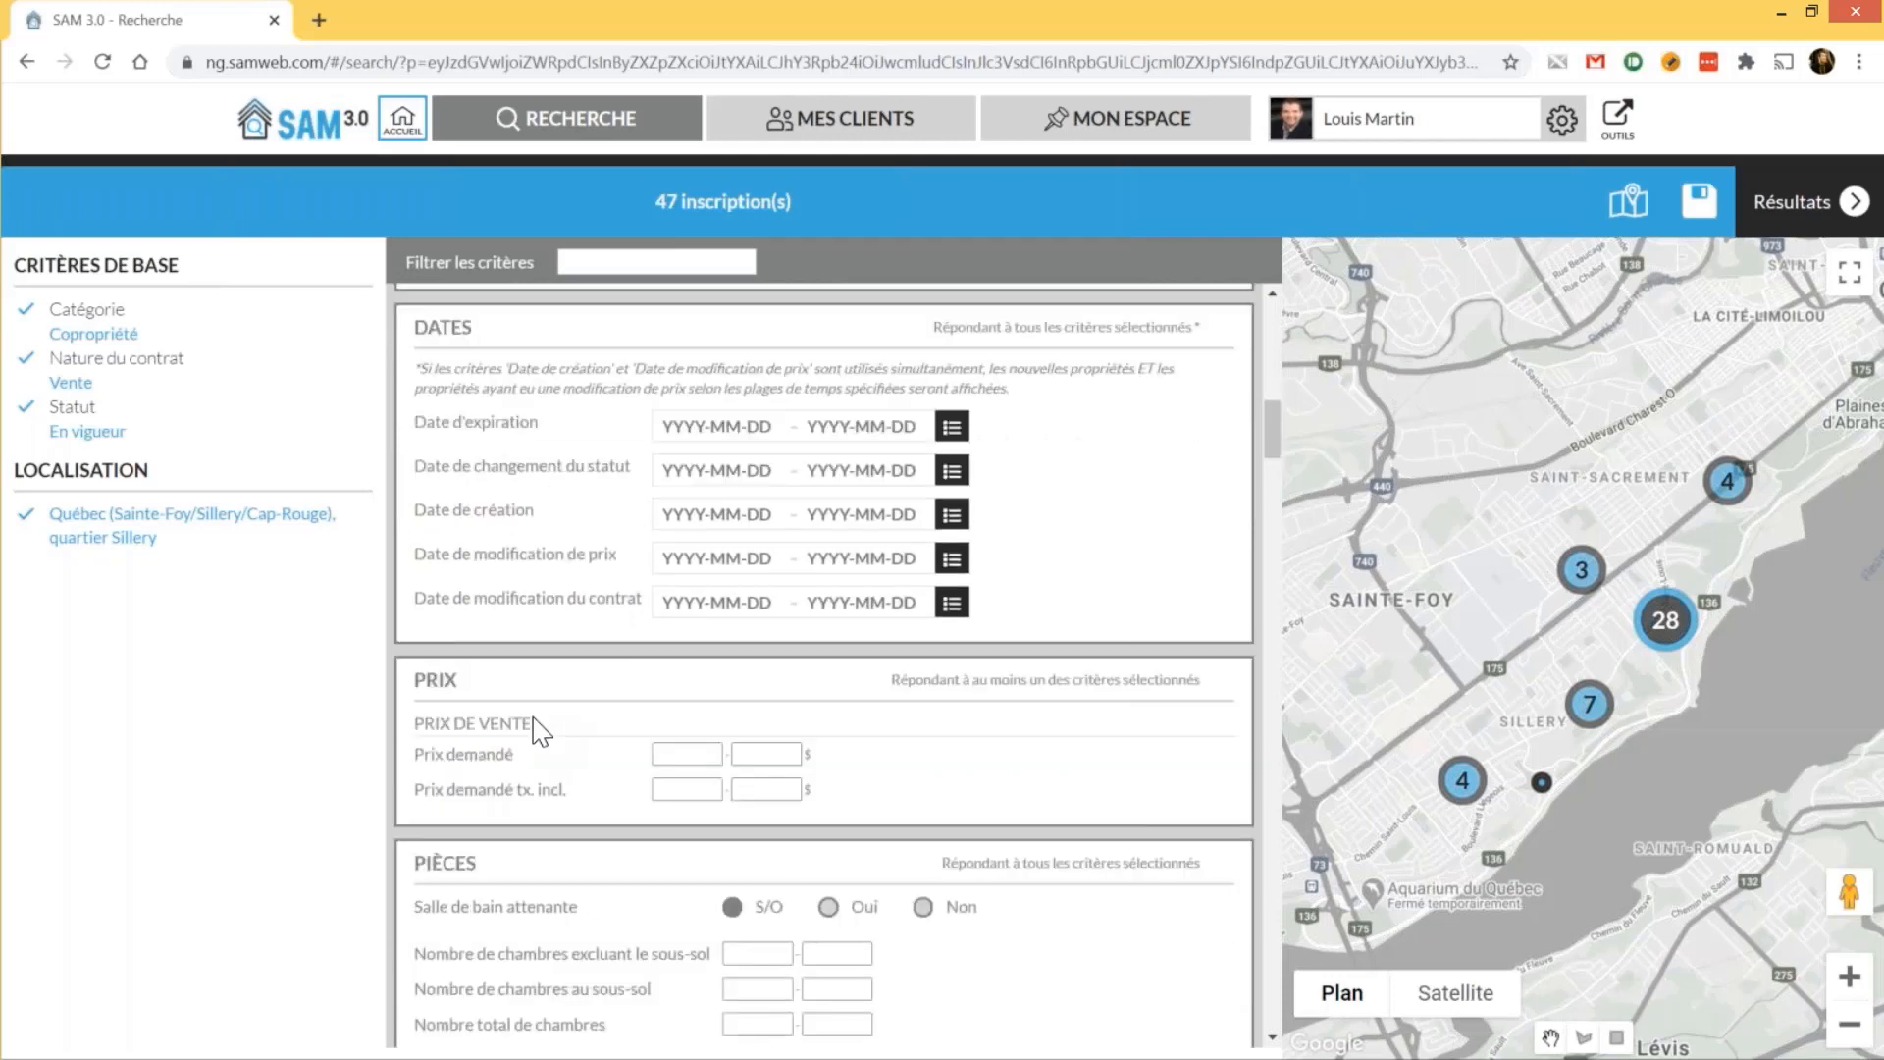
{"action": "scroll", "coordinate": [539, 730], "scroll_direction": "down", "scroll_amount": 2}
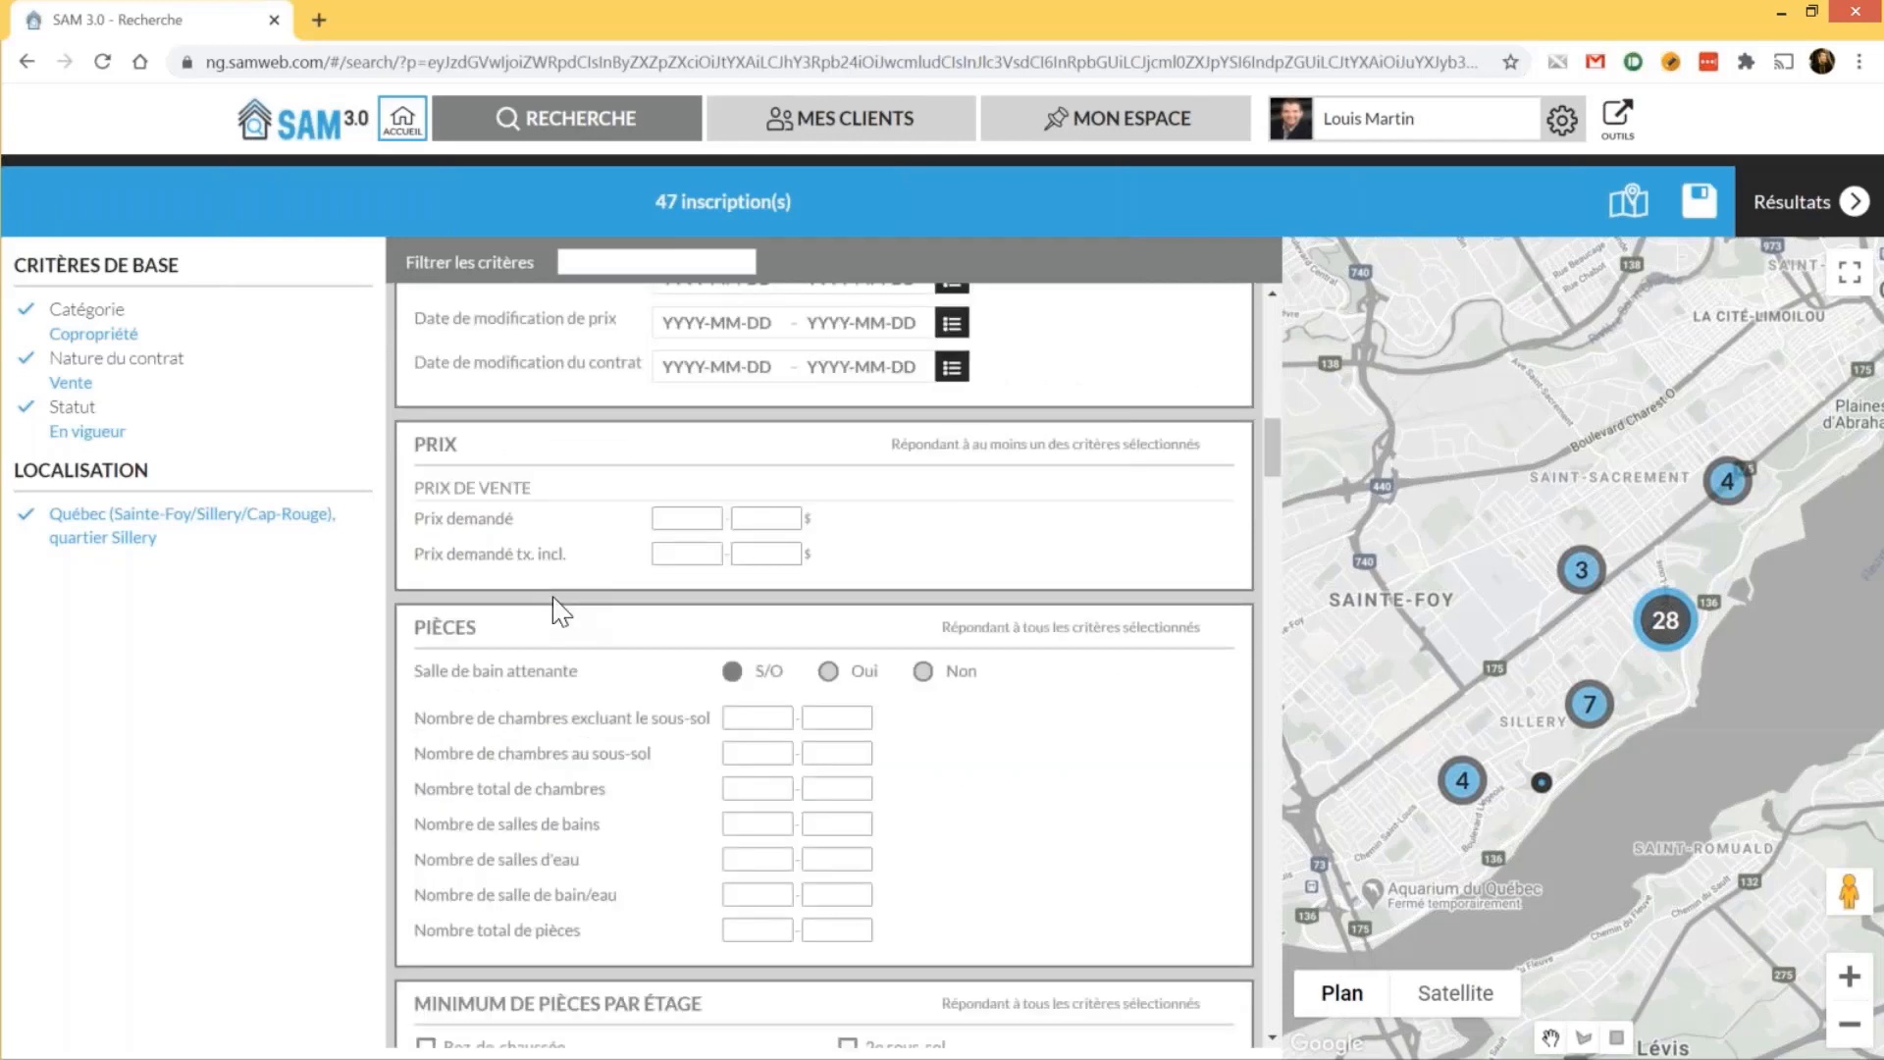
{"action": "key", "text": "alt+Tab"}
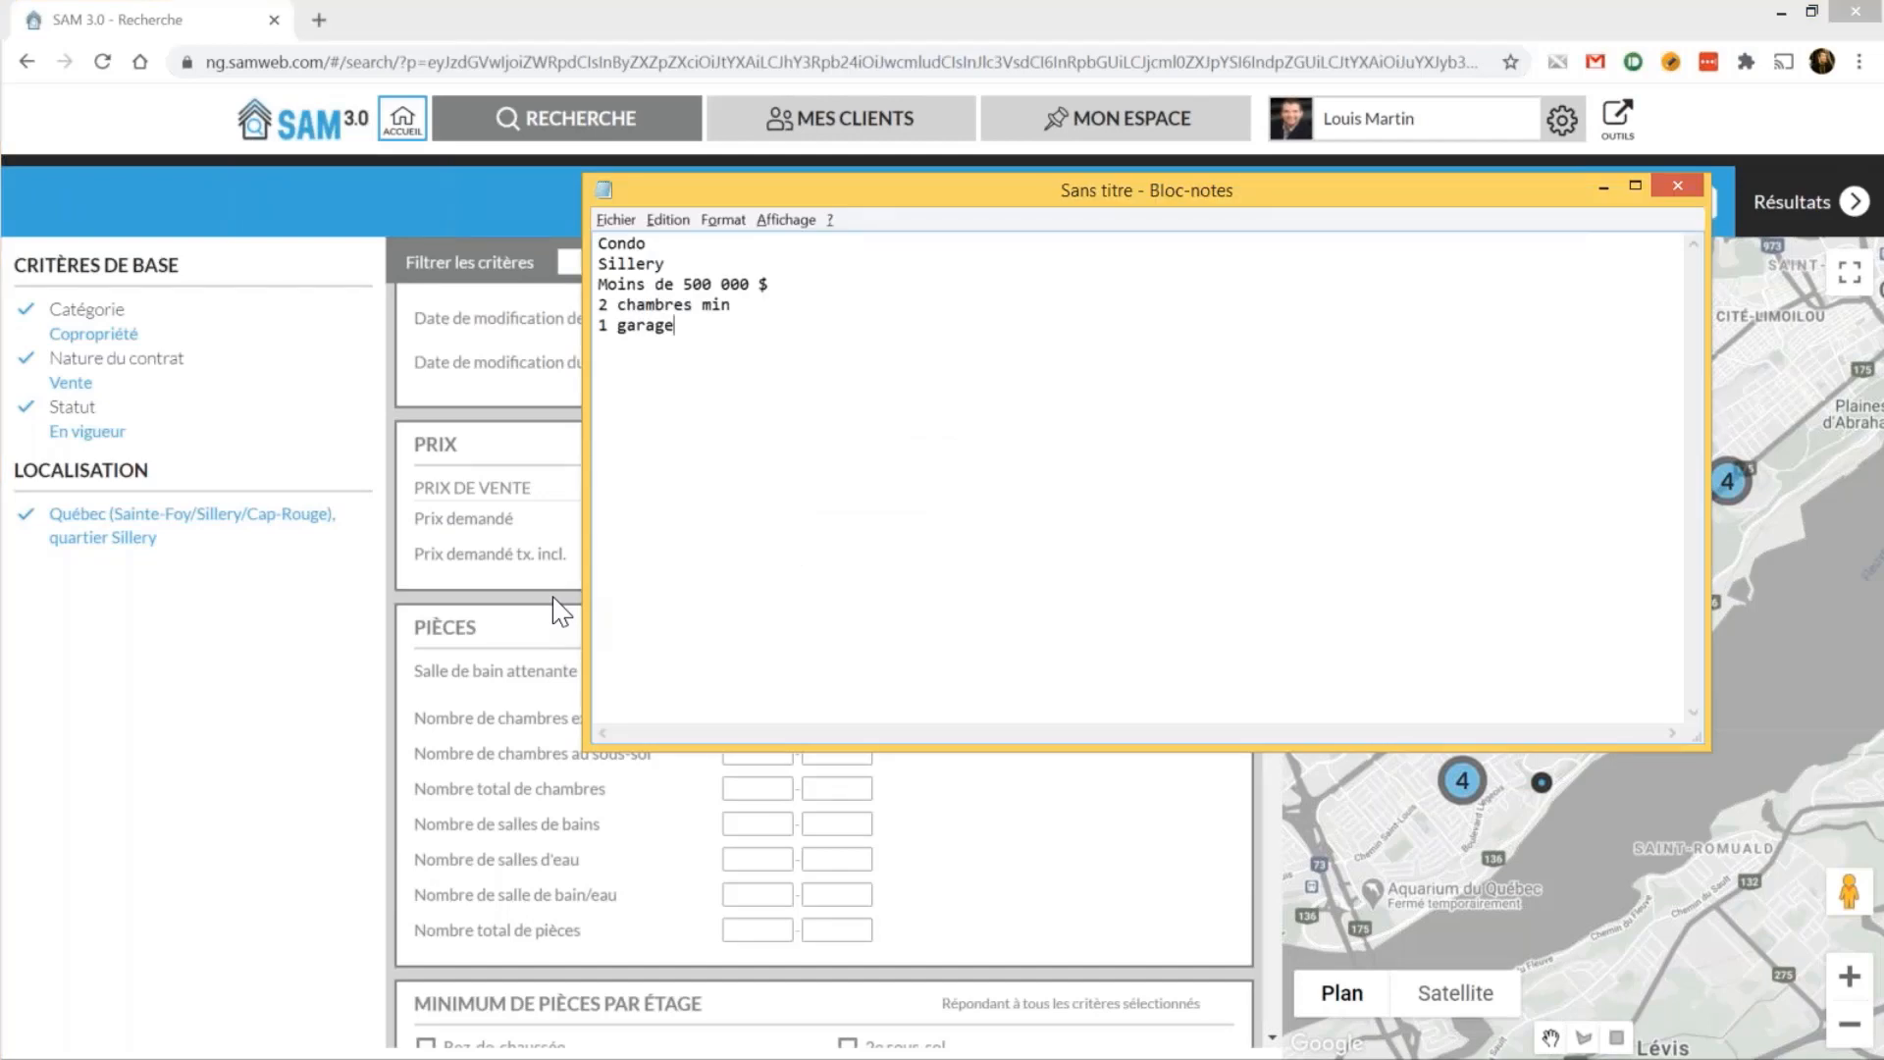
Cap Prix demandé at a maximum of 500 000 $, cutting the results to 28 listings
{"action": "key", "text": "alt+Tab"}
{"action": "left_click", "coordinate": [701, 518]}
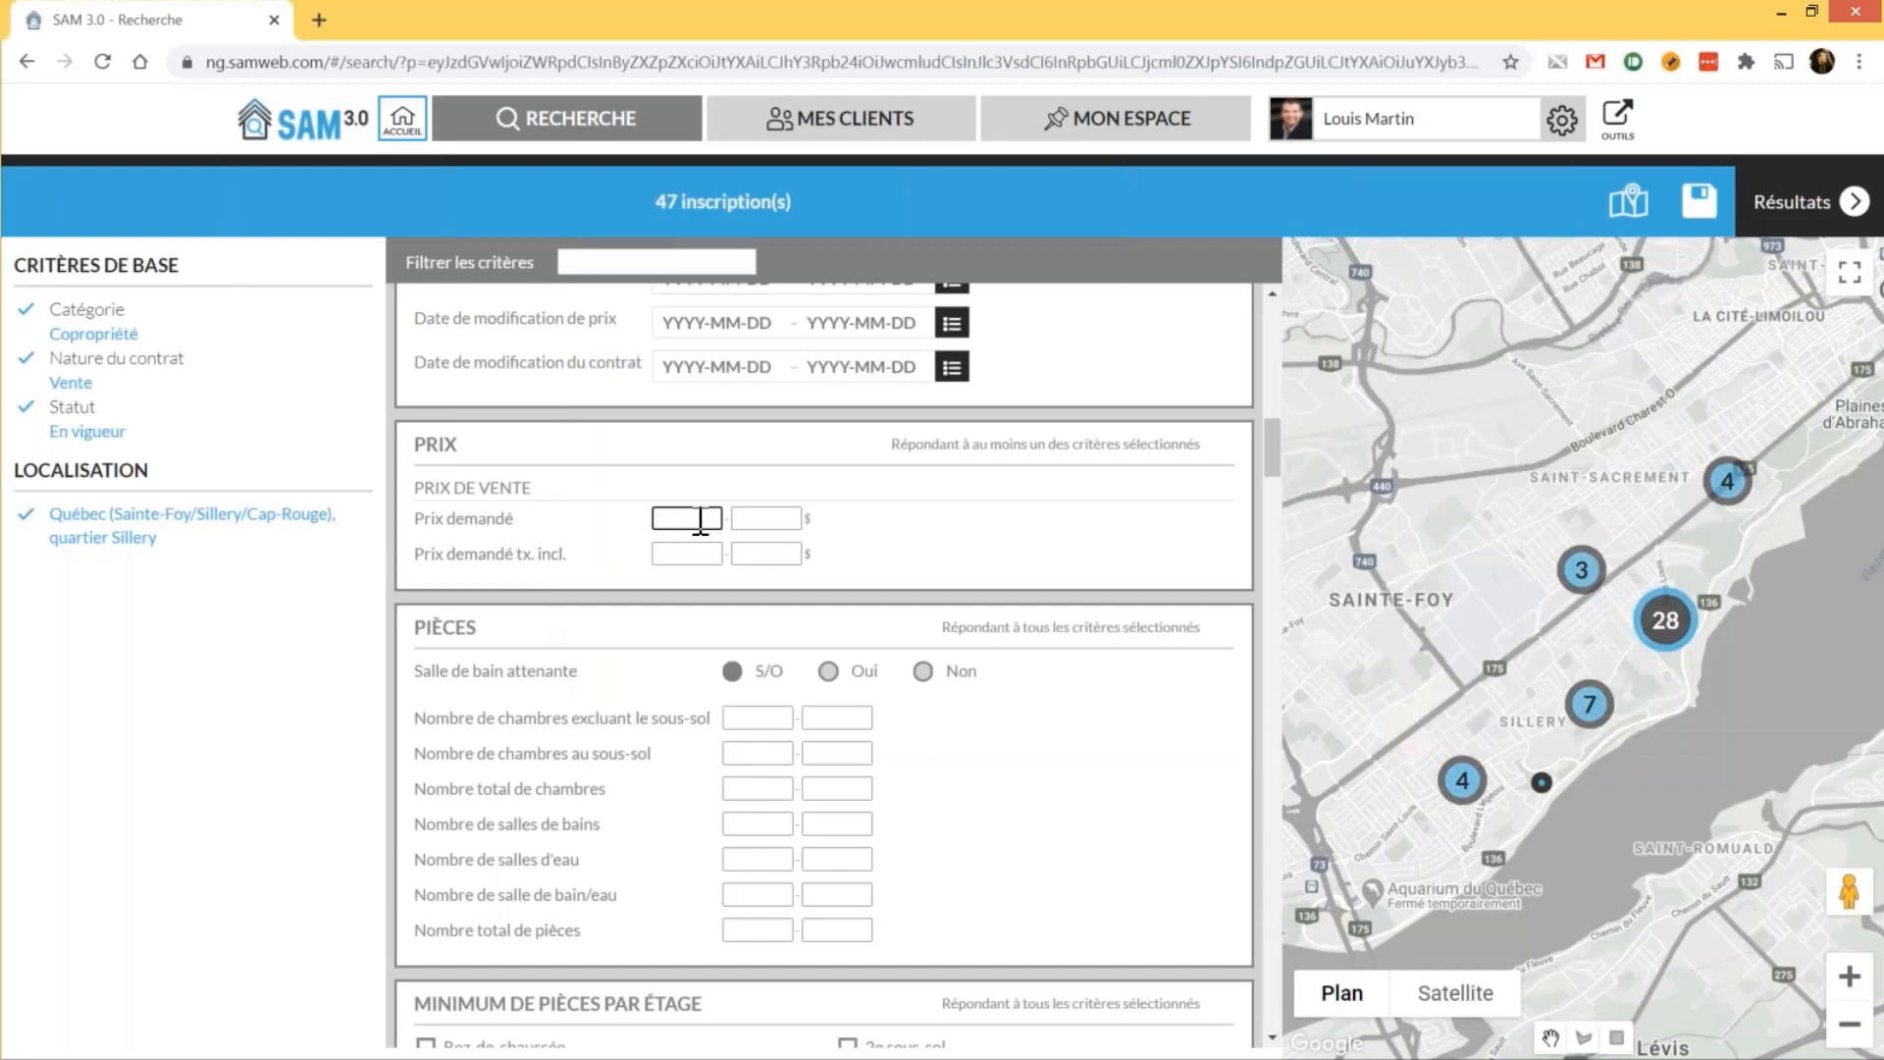
{"action": "left_click", "coordinate": [759, 518]}
{"action": "type", "text": "5000000"}
{"action": "key", "text": "Tab"}
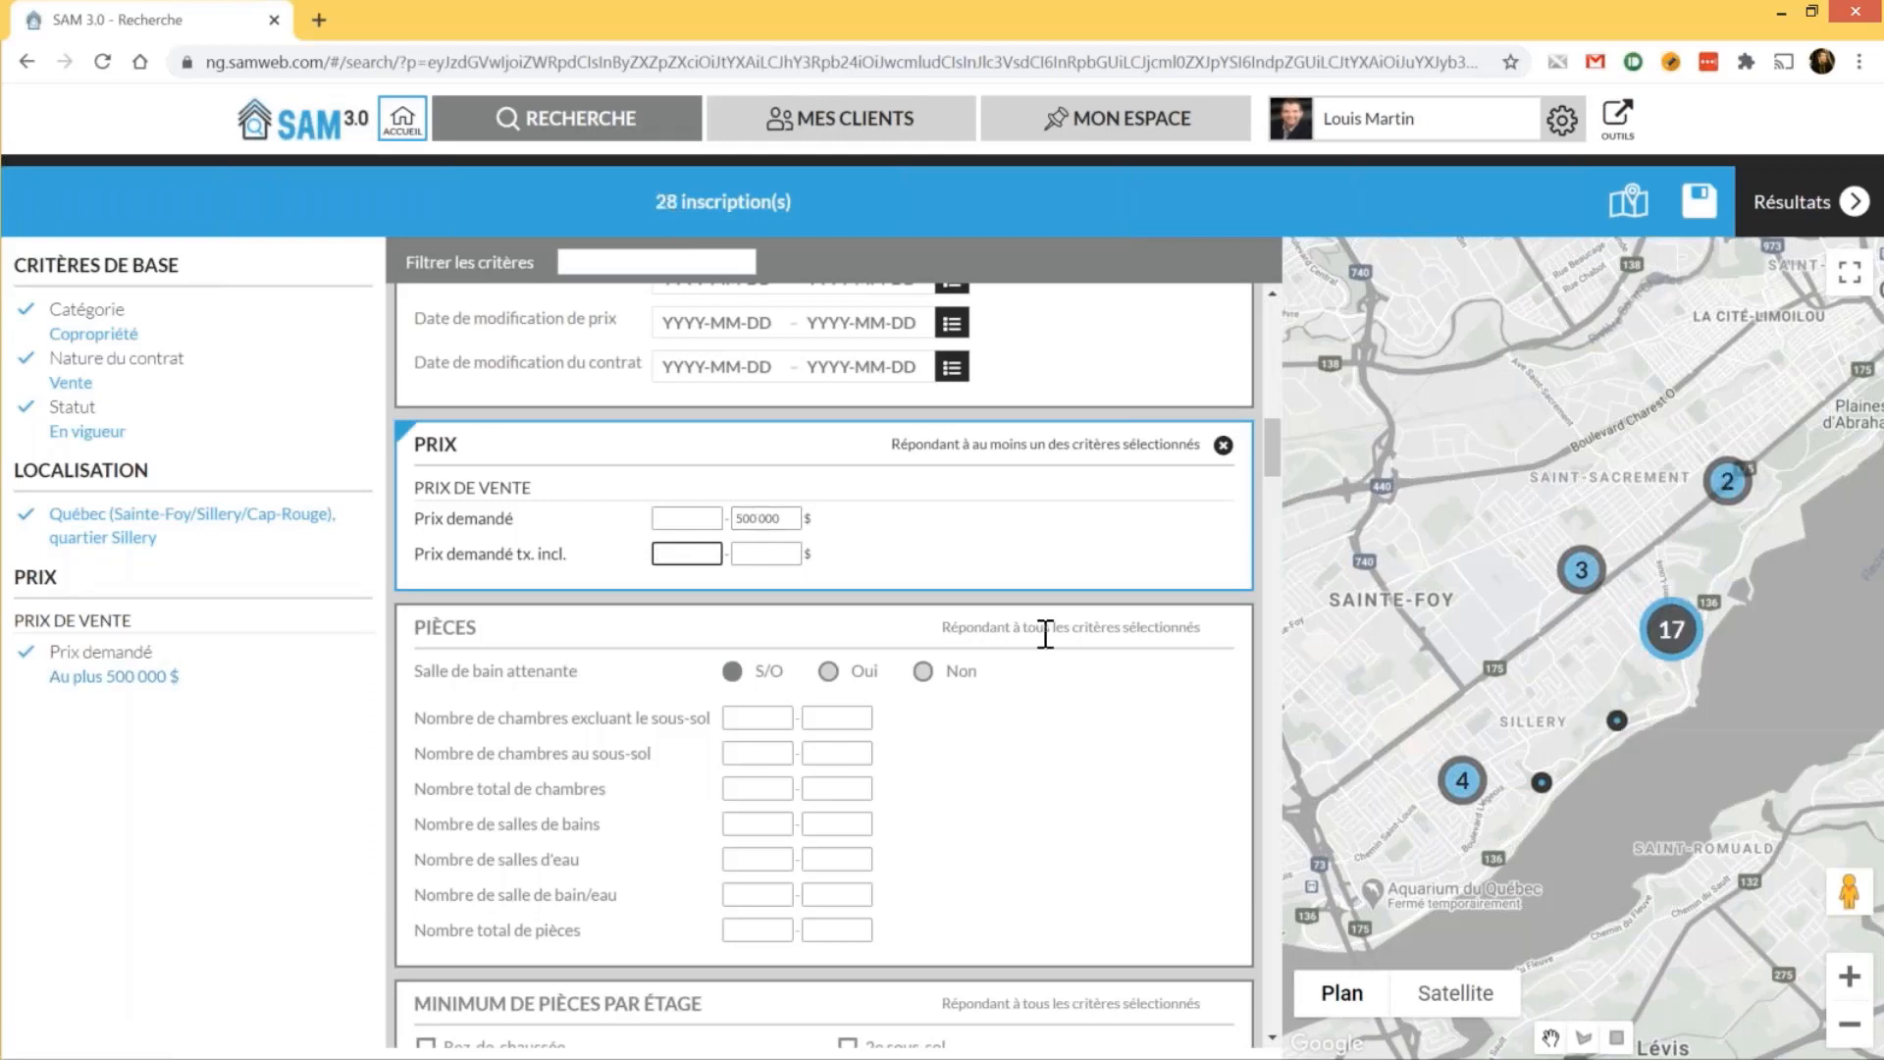
{"action": "scroll", "coordinate": [1047, 634], "scroll_direction": "down", "scroll_amount": 1}
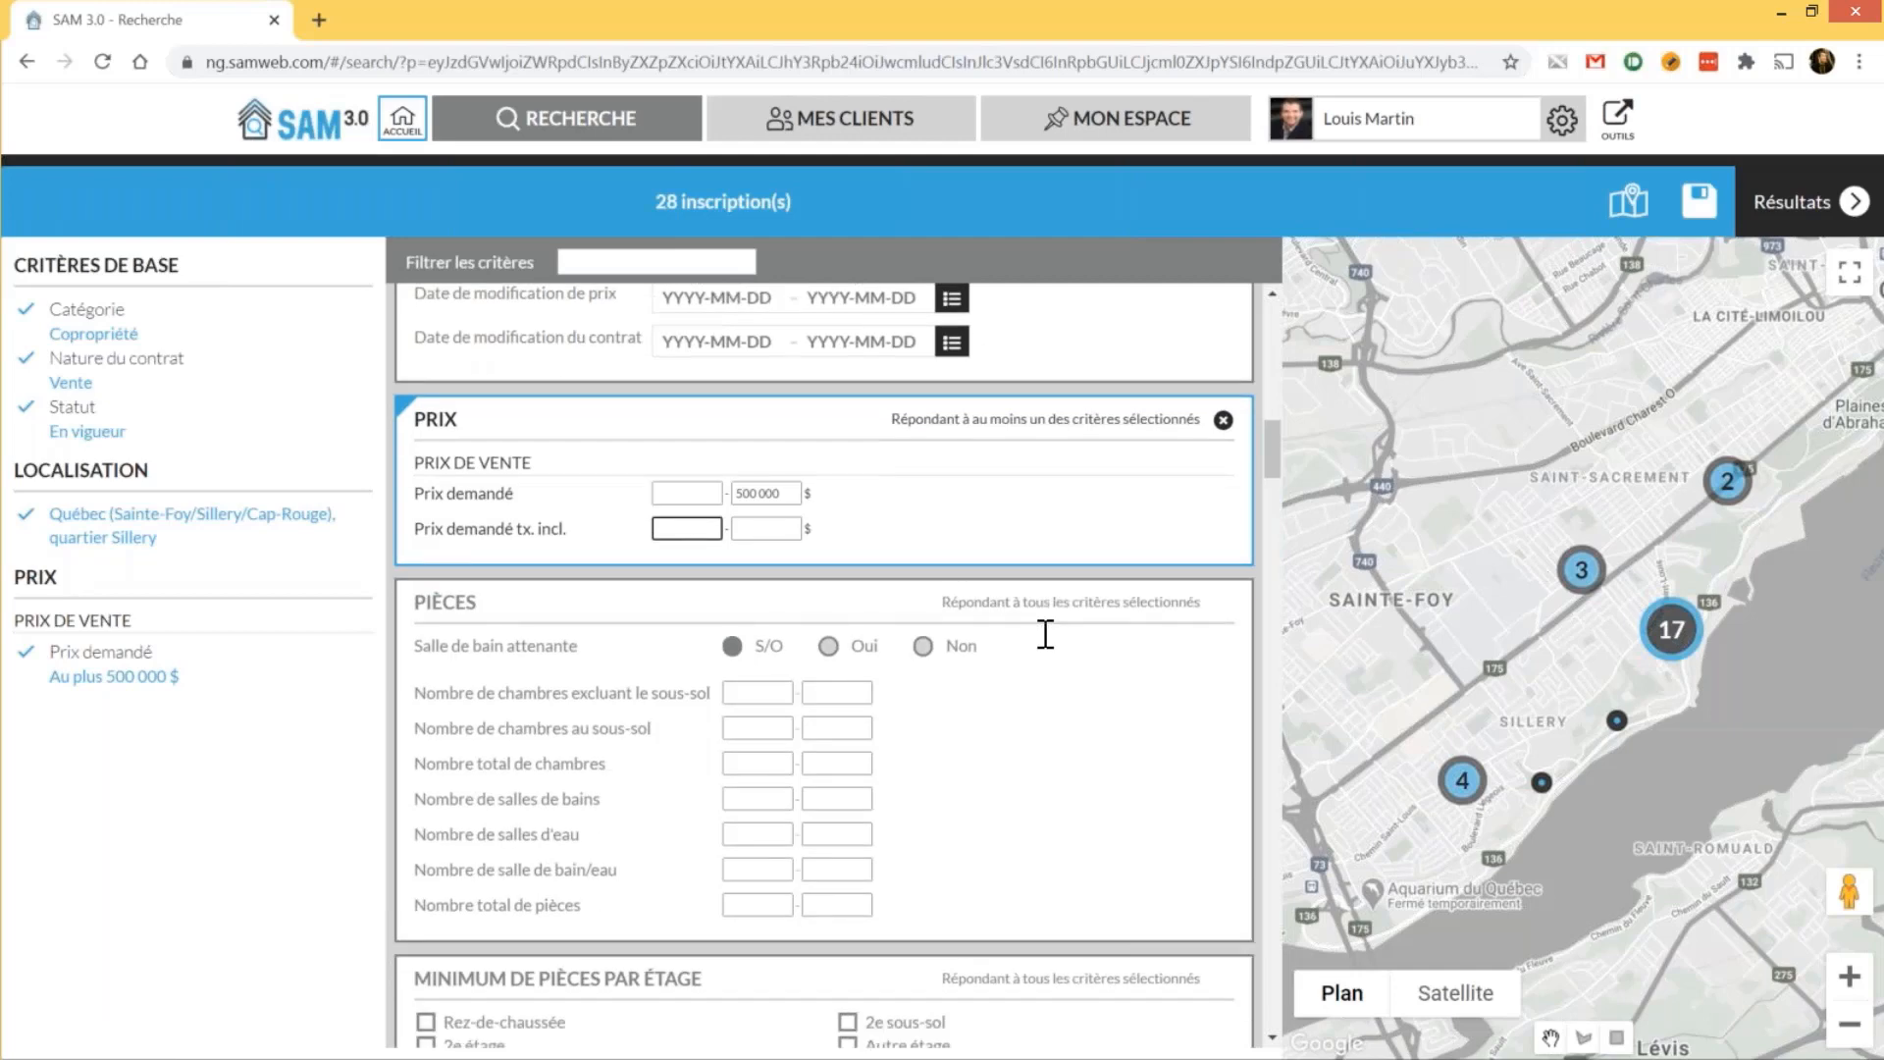
{"action": "scroll", "coordinate": [497, 551], "scroll_direction": "down", "scroll_amount": 1}
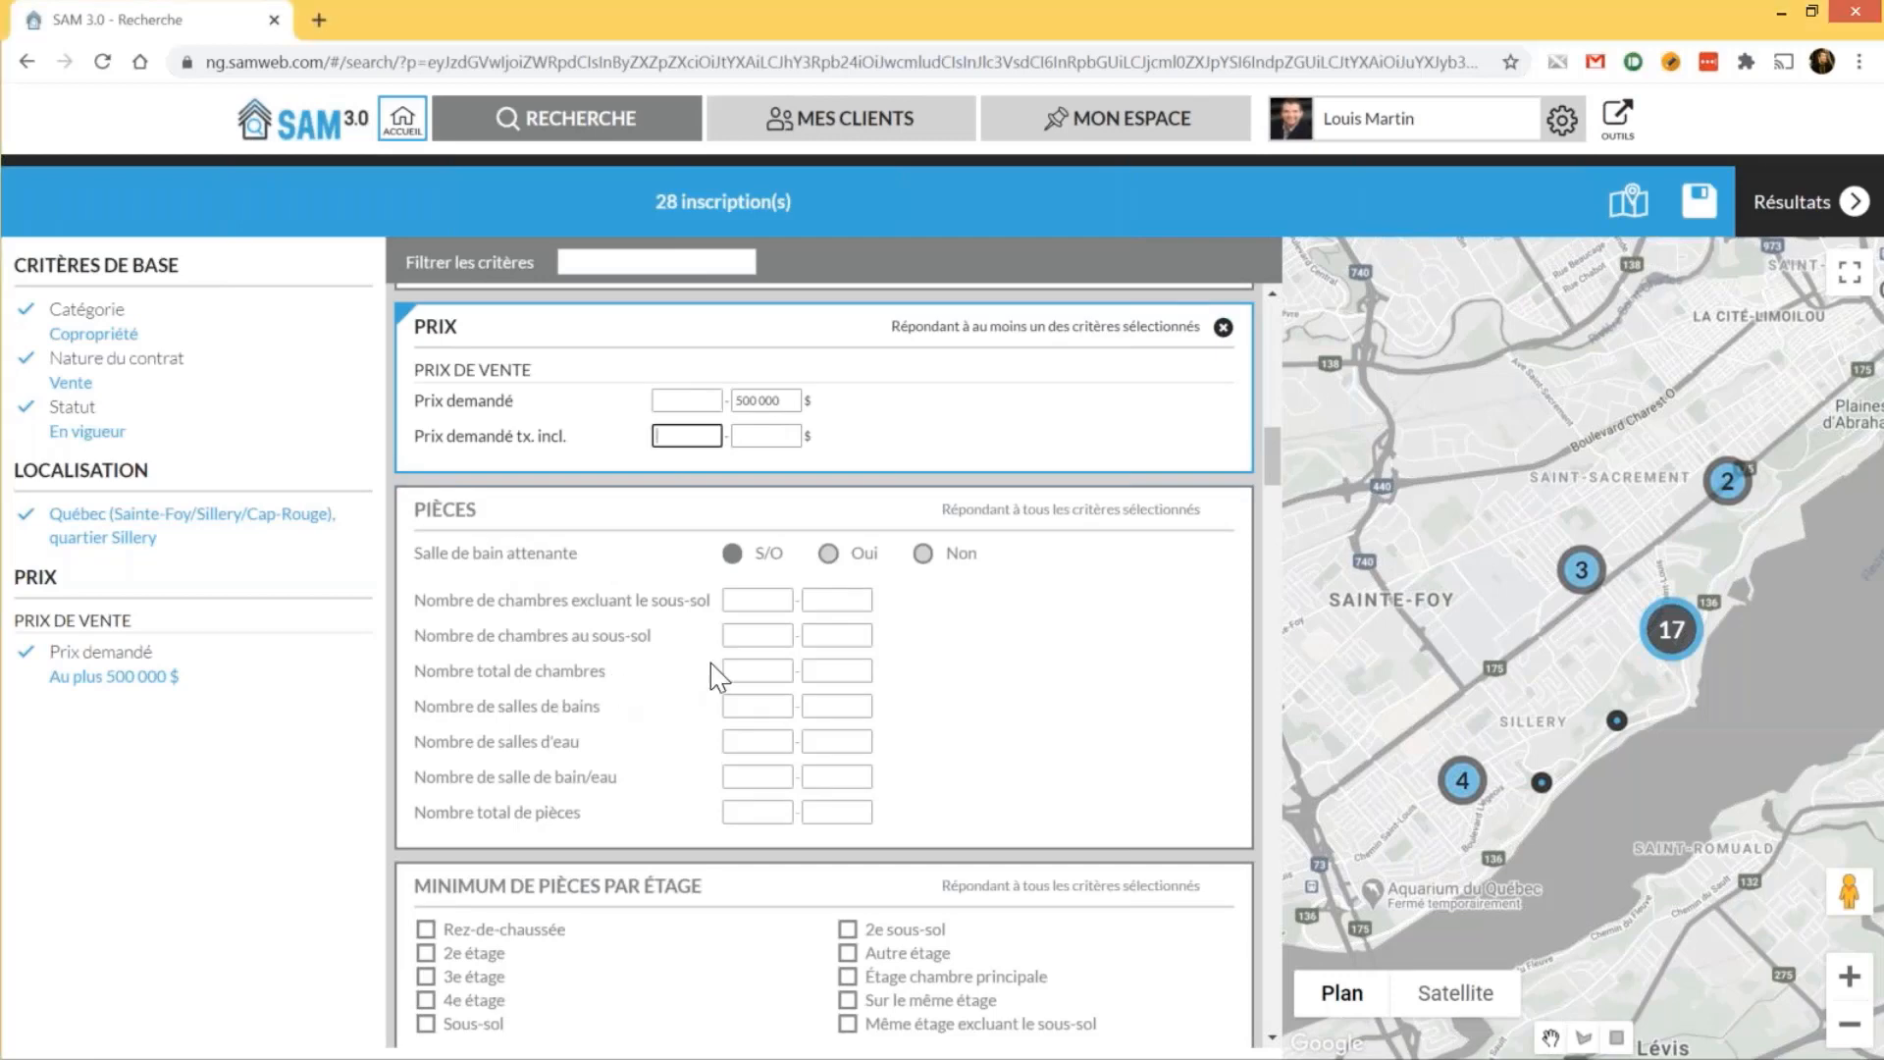
Set the minimum Nombre total de chambres to 2, leaving 20 listings
{"action": "left_click", "coordinate": [751, 673]}
{"action": "key", "text": "Tab"}
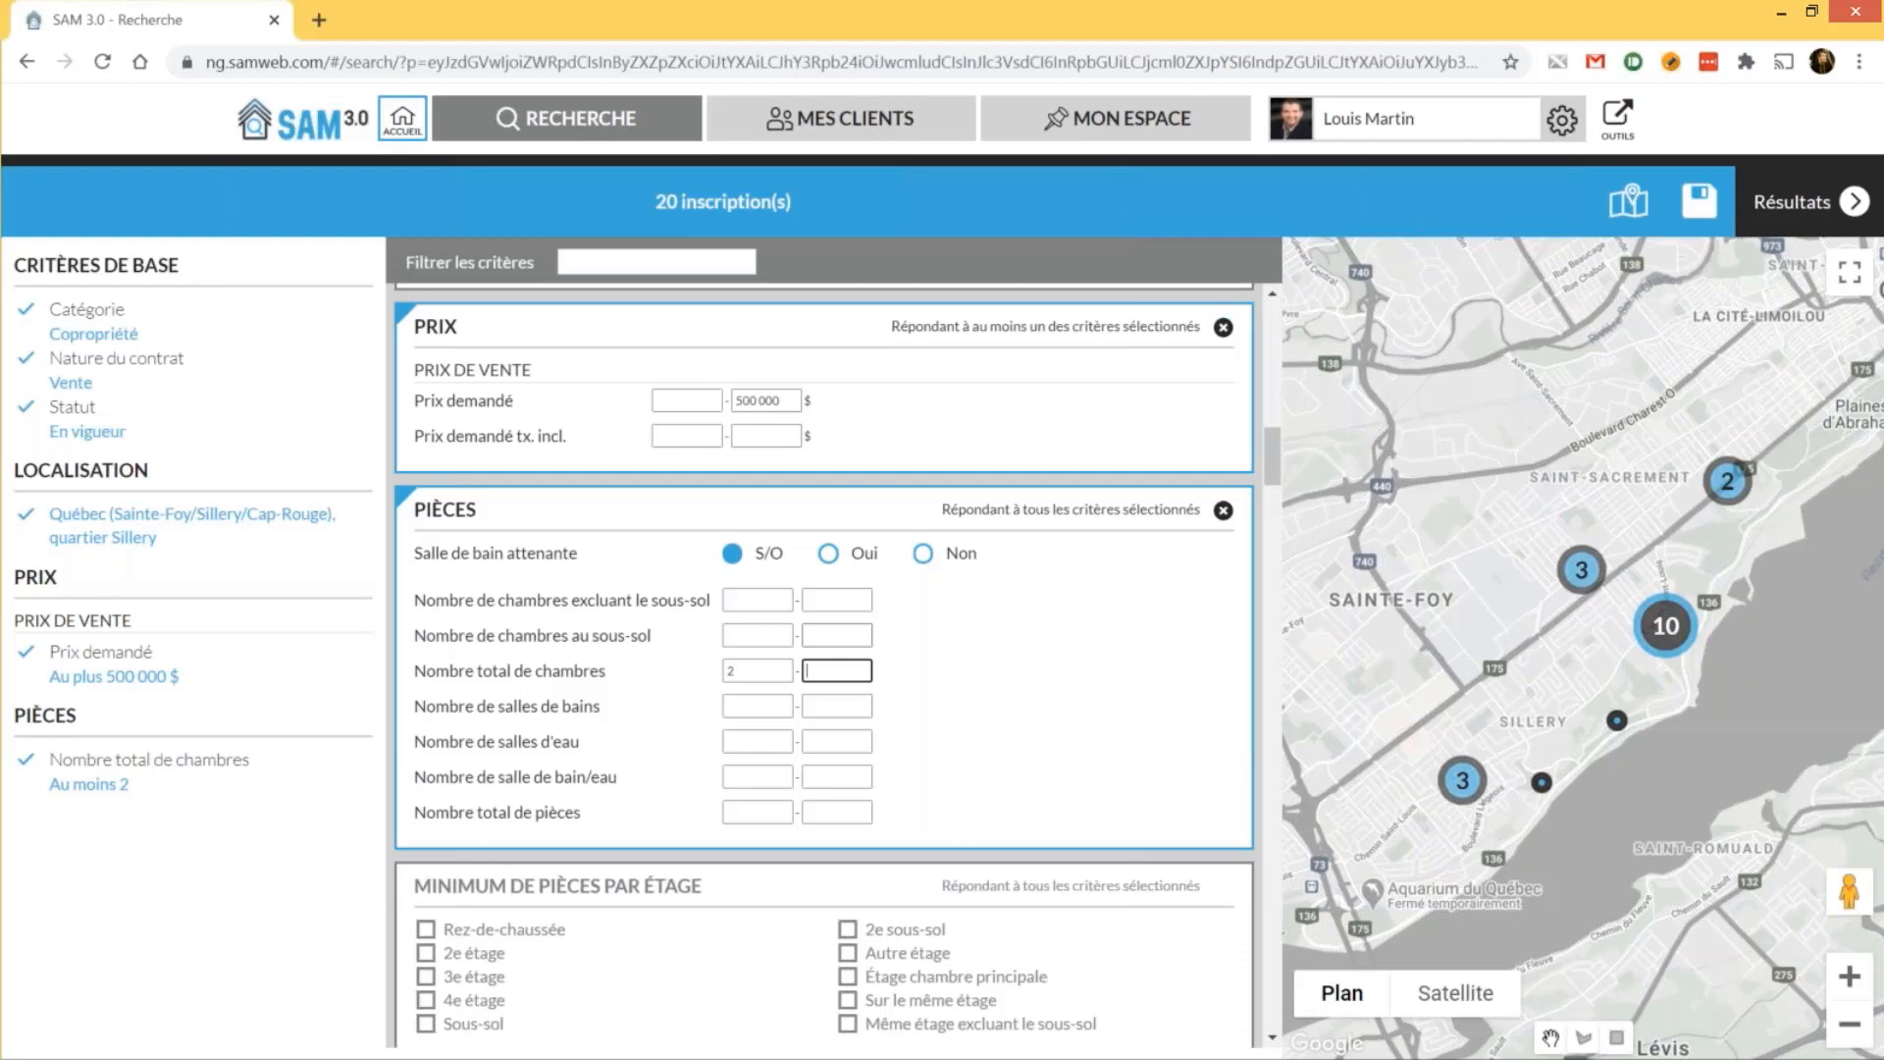
{"action": "scroll", "coordinate": [839, 600], "scroll_direction": "down", "scroll_amount": 10}
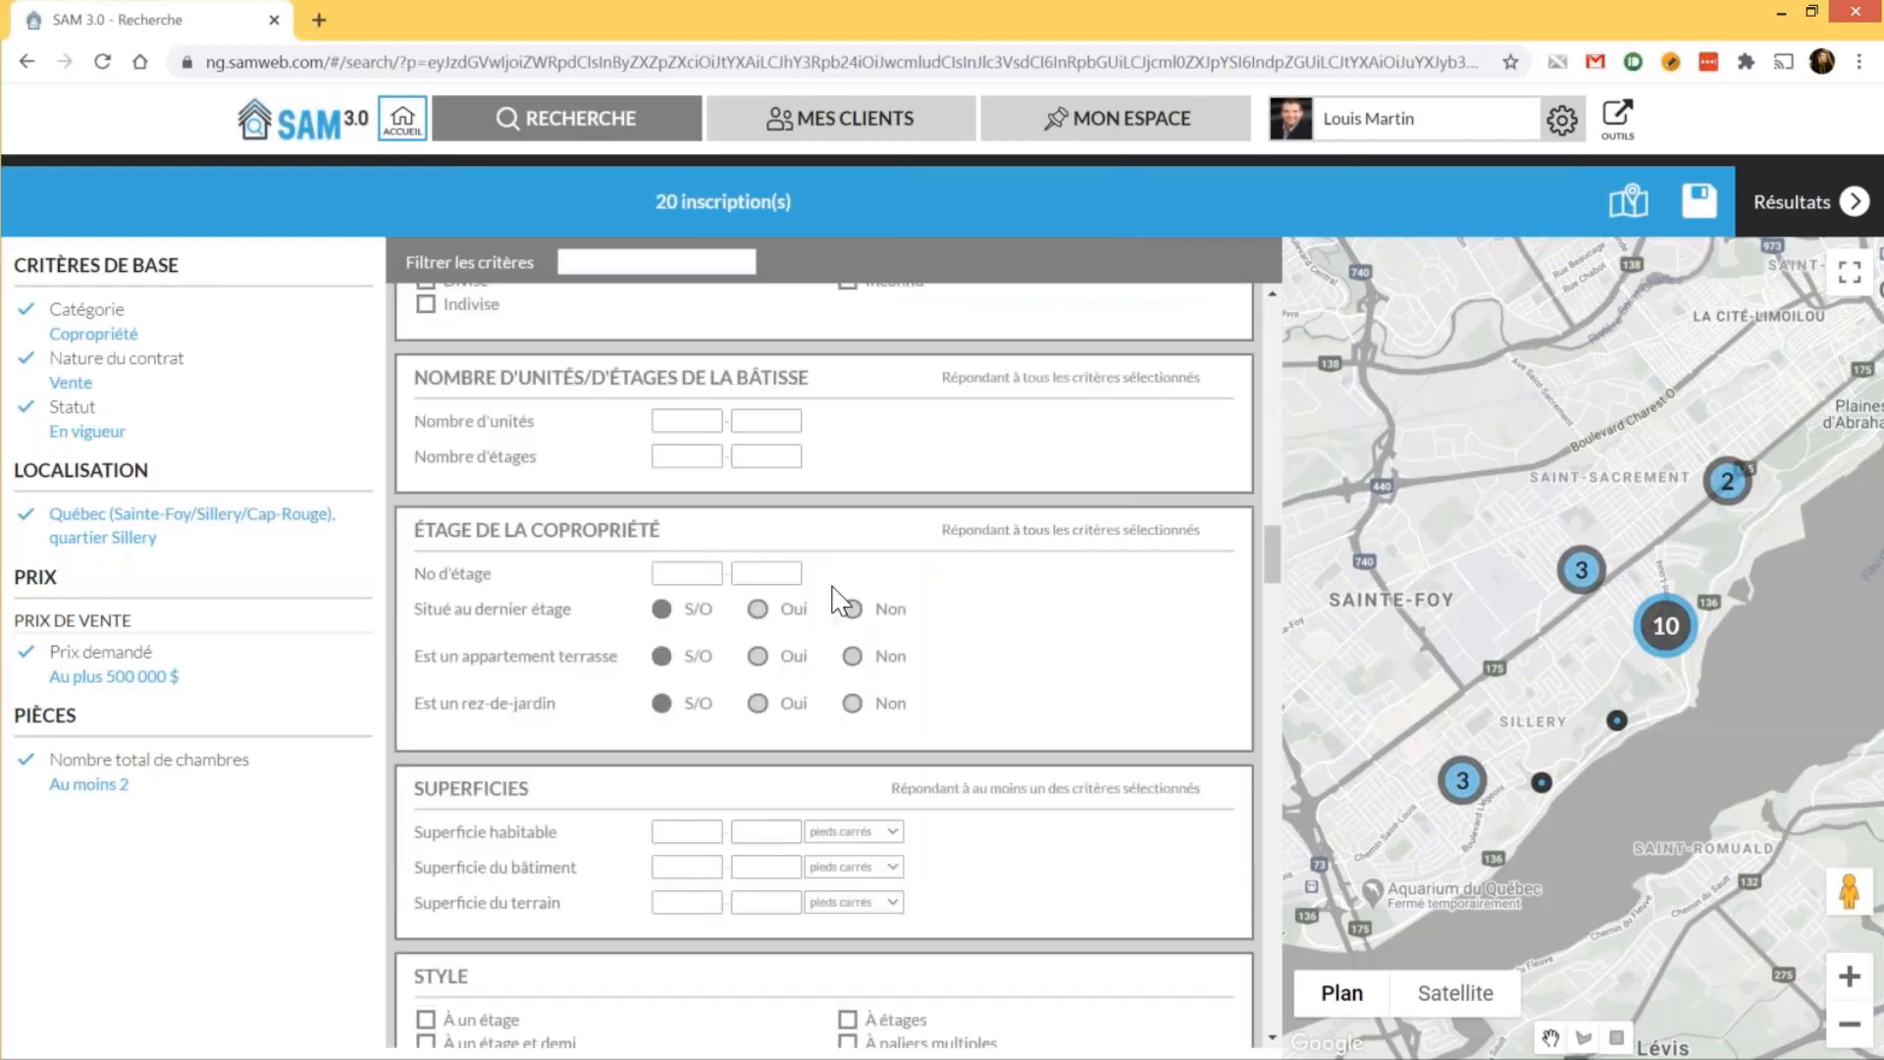
{"action": "scroll", "coordinate": [839, 600], "scroll_direction": "down", "scroll_amount": 3}
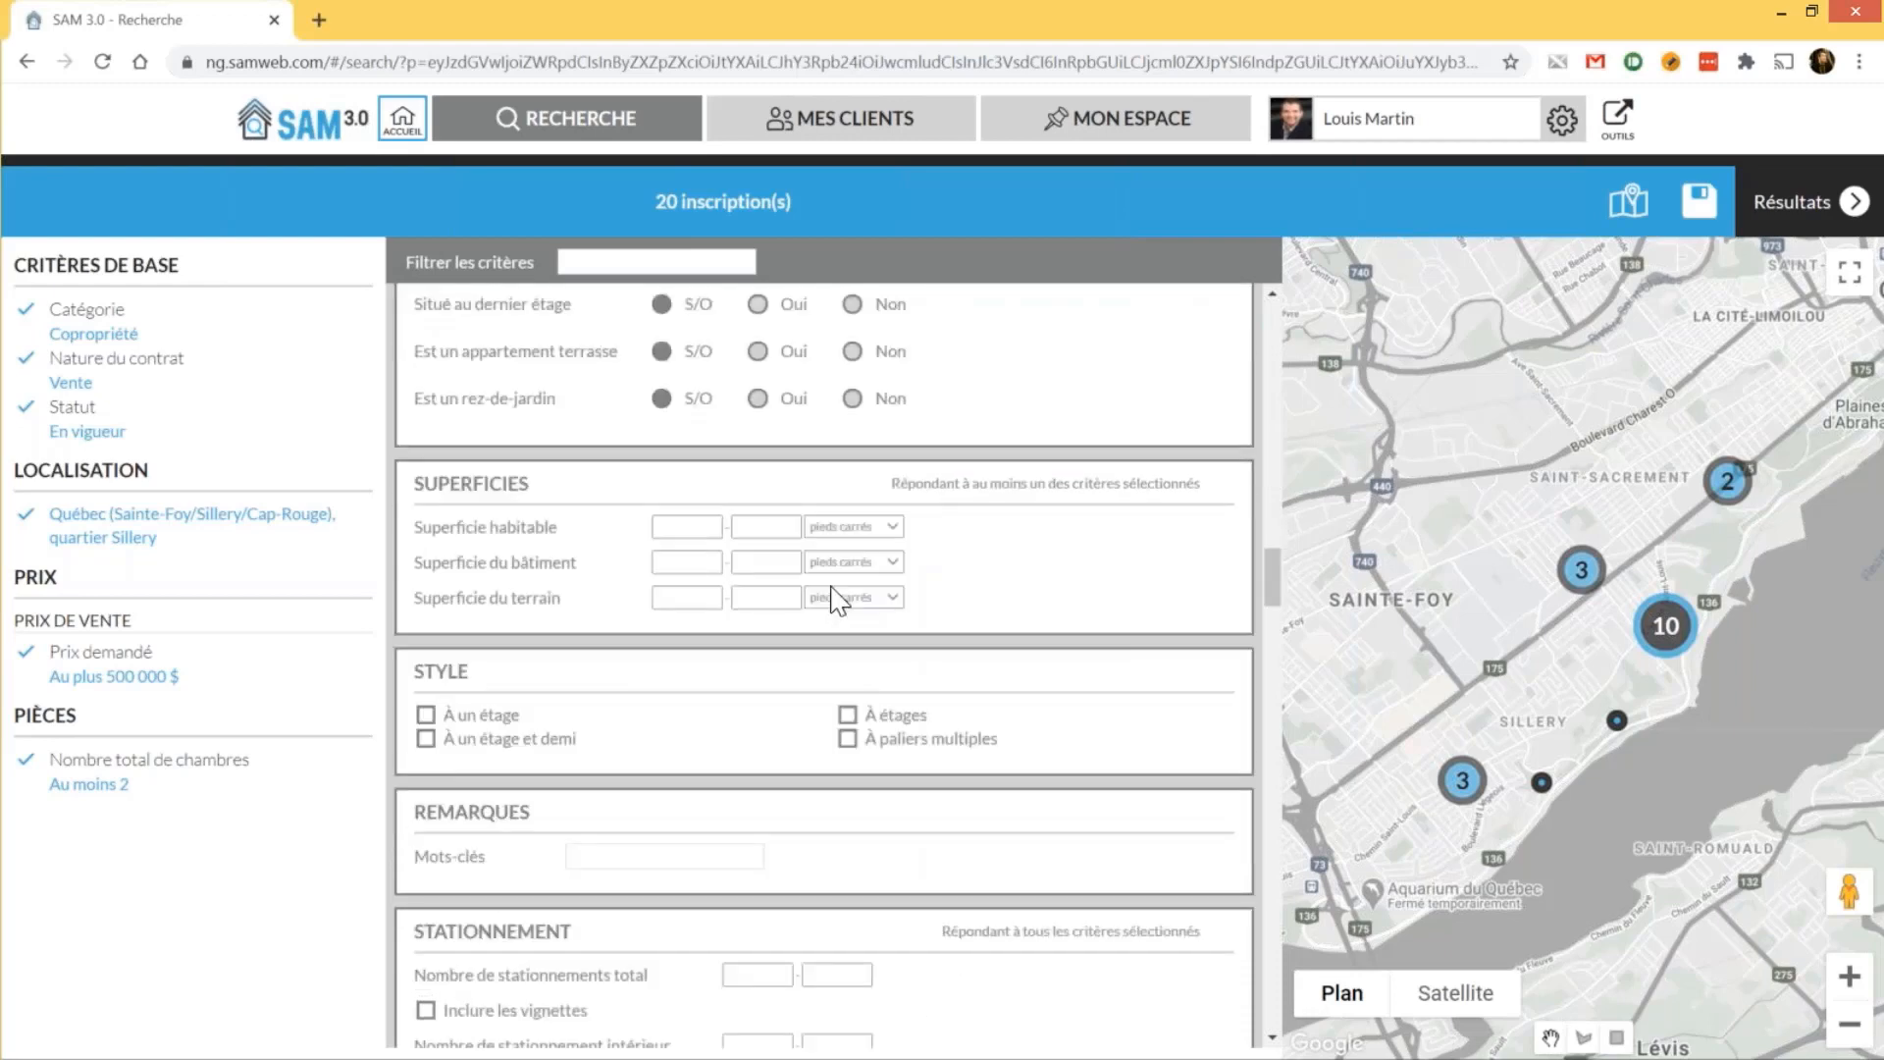
{"action": "scroll", "coordinate": [839, 600], "scroll_direction": "up", "scroll_amount": 4}
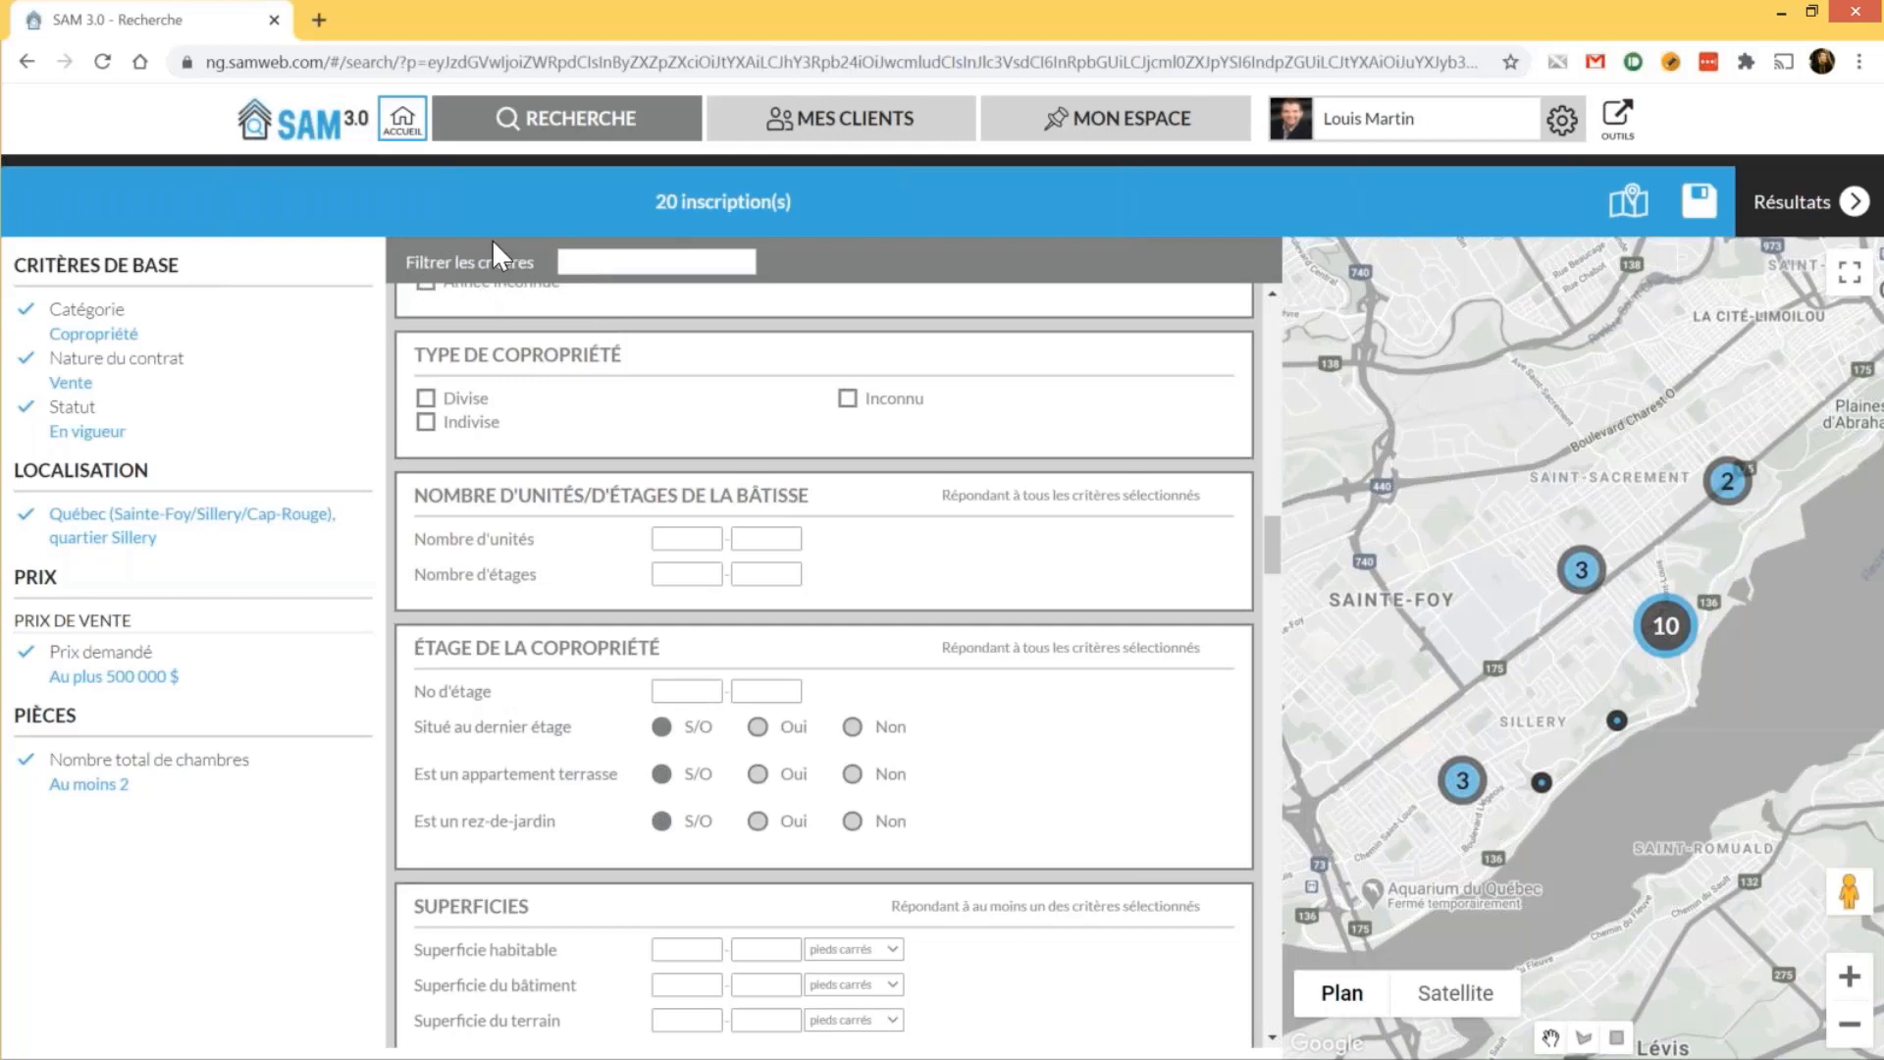
{"action": "left_click", "coordinate": [618, 262]}
Filter the criteria by 'gara' and tick the attached, heated, detached, double, built-in, single and tandem garage types
{"action": "type", "text": "ga"}
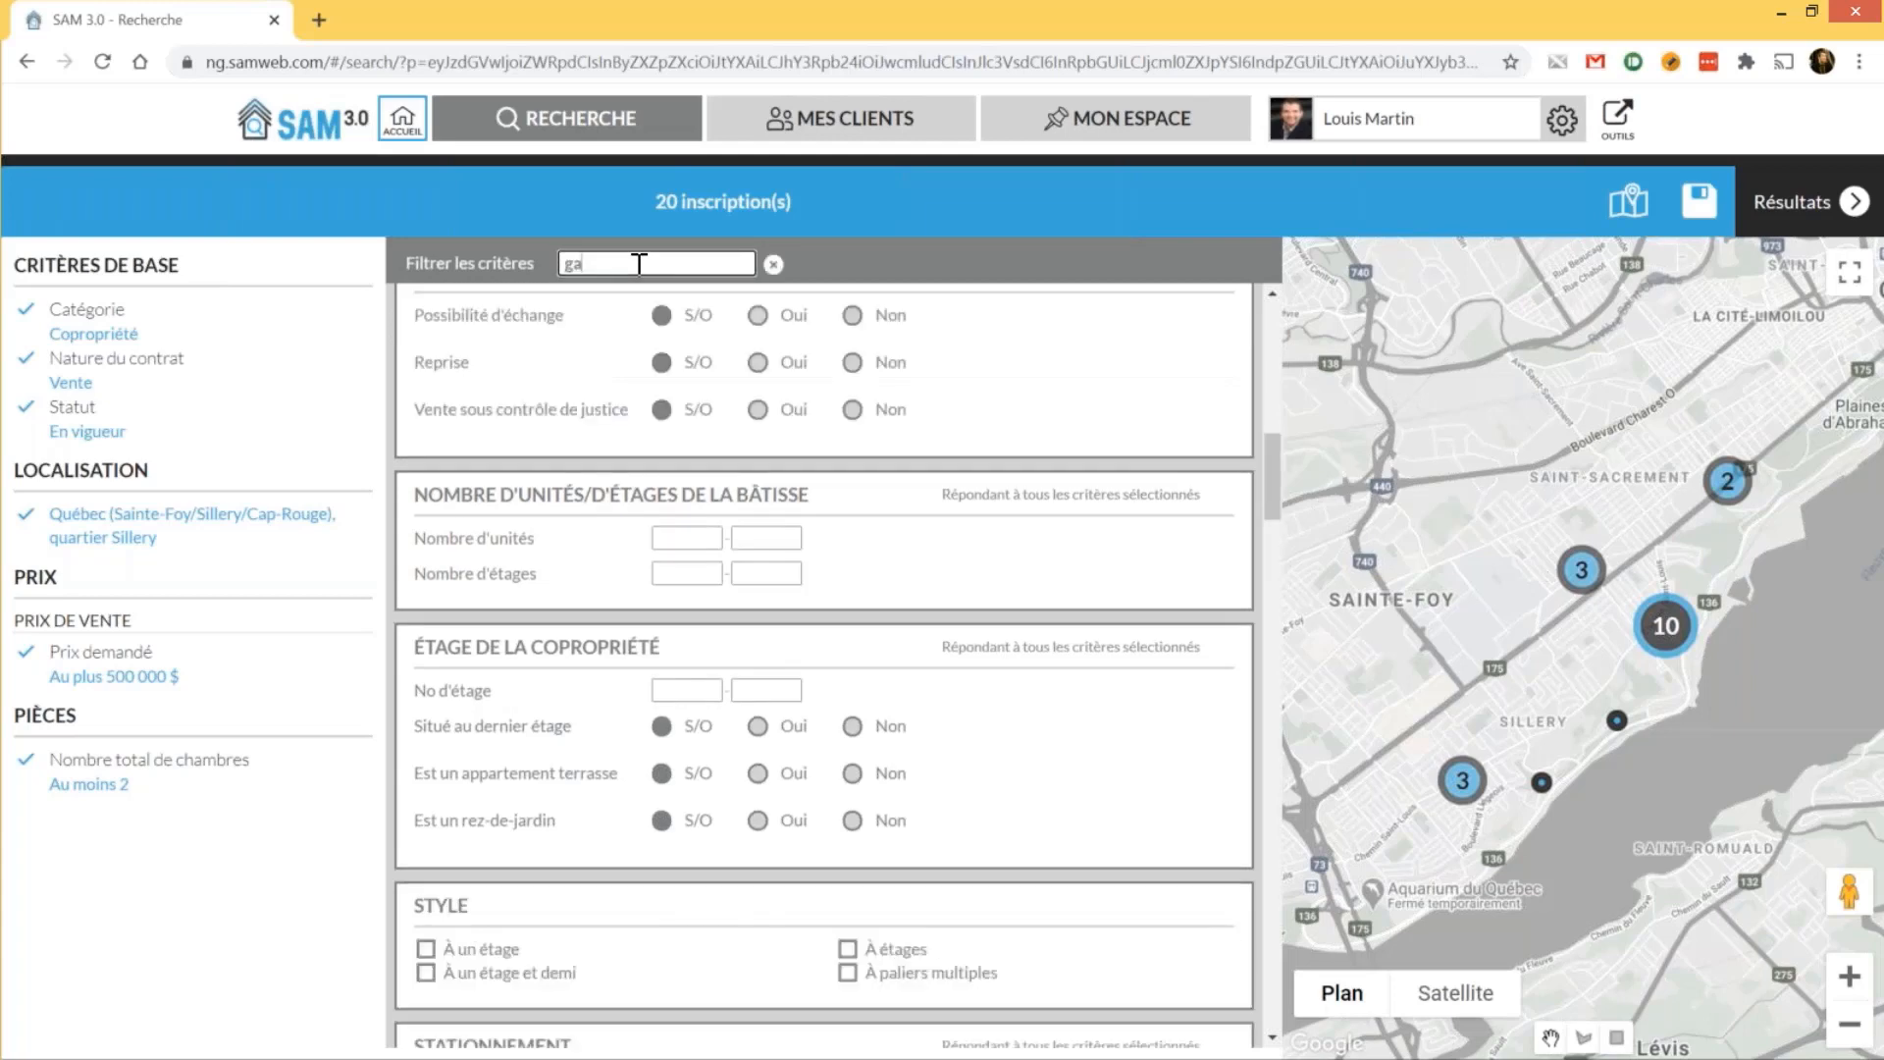
{"action": "type", "text": "ra"}
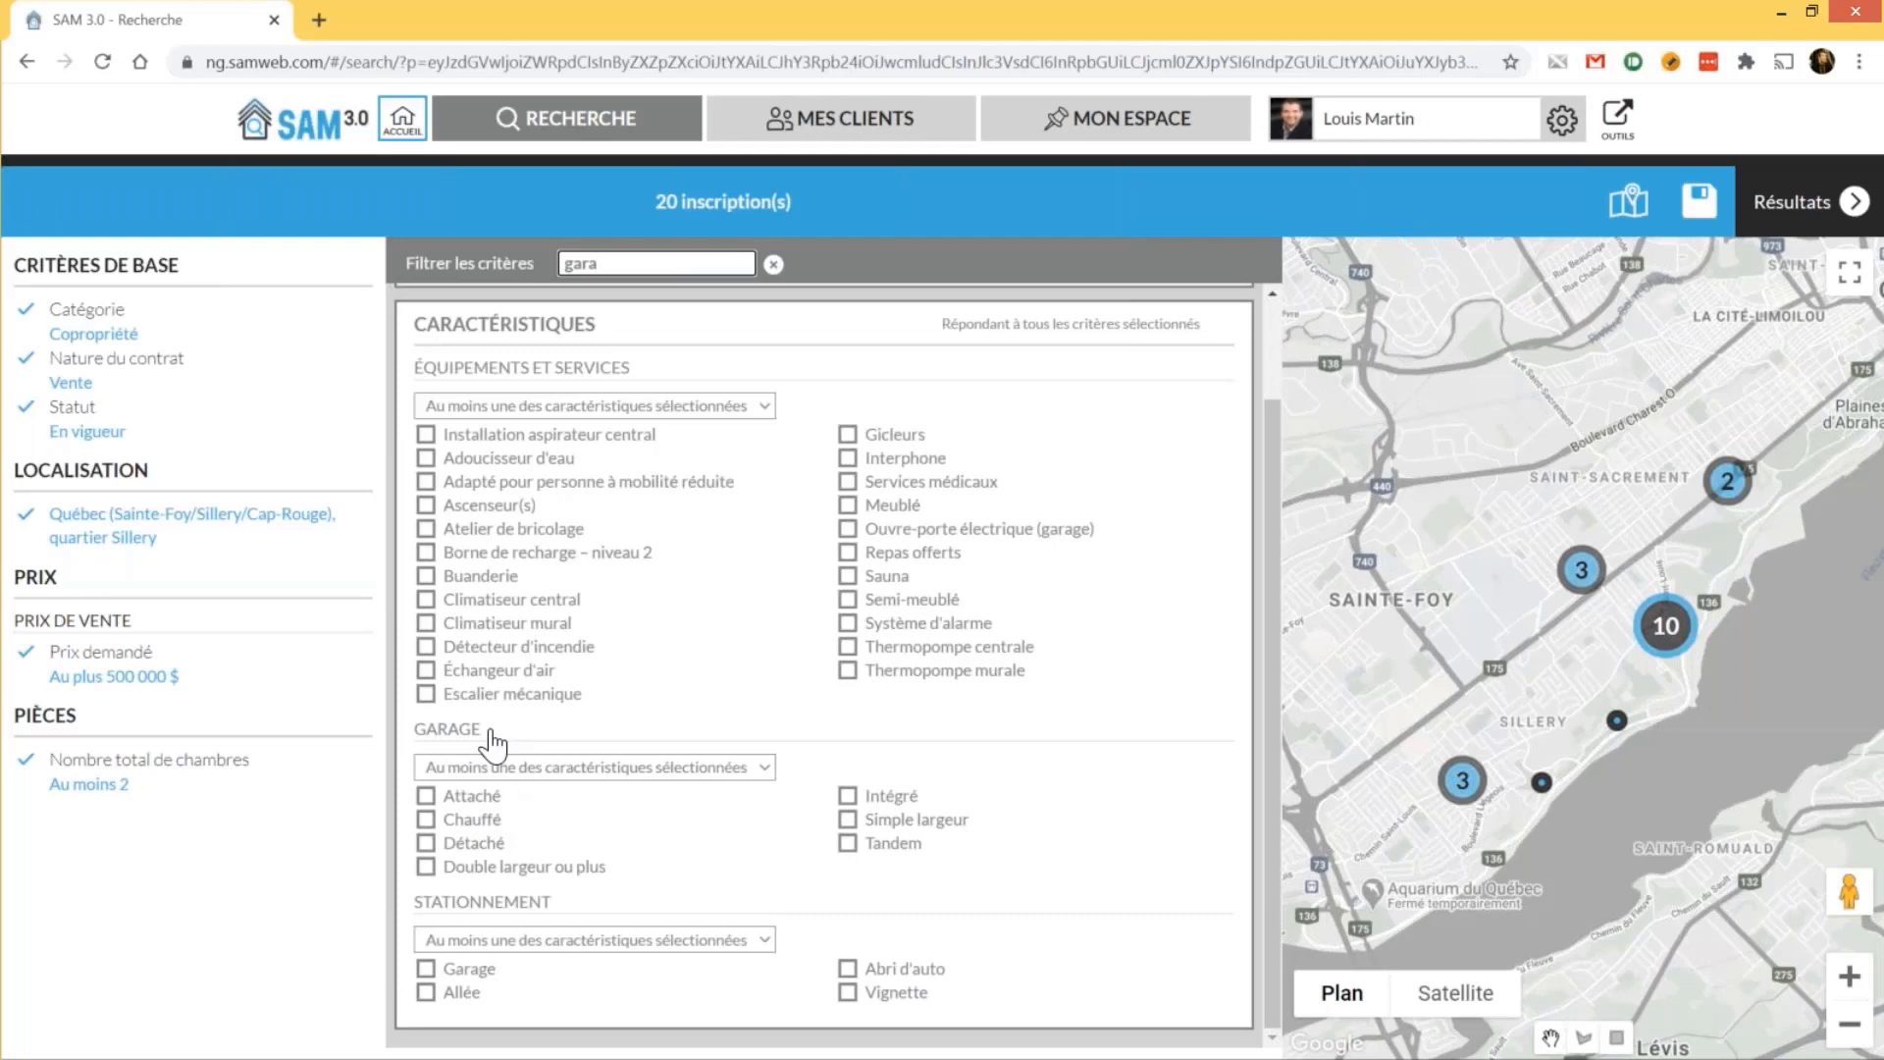
{"action": "left_click", "coordinate": [477, 799]}
{"action": "left_click", "coordinate": [477, 807]}
{"action": "left_click", "coordinate": [479, 823]}
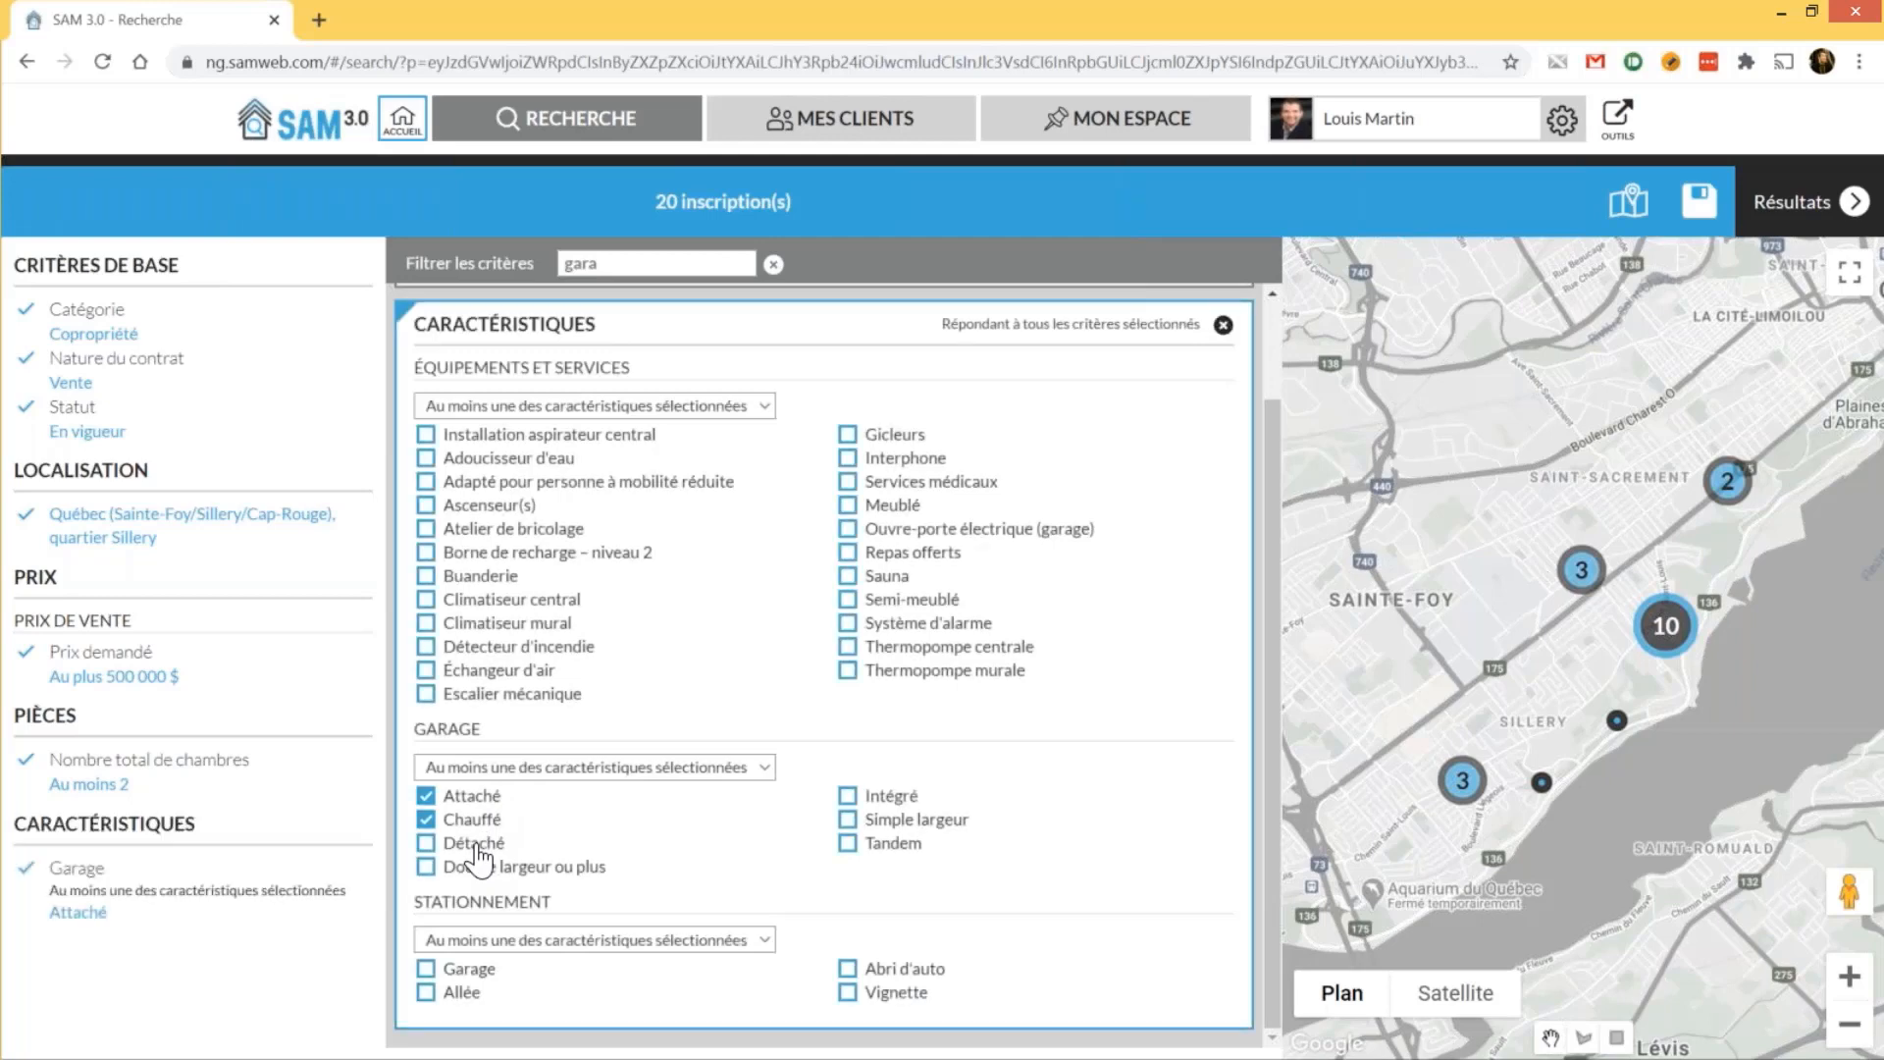
{"action": "left_click", "coordinate": [475, 843]}
{"action": "left_click", "coordinate": [481, 866]}
{"action": "left_click", "coordinate": [893, 796]}
{"action": "left_click", "coordinate": [898, 819]}
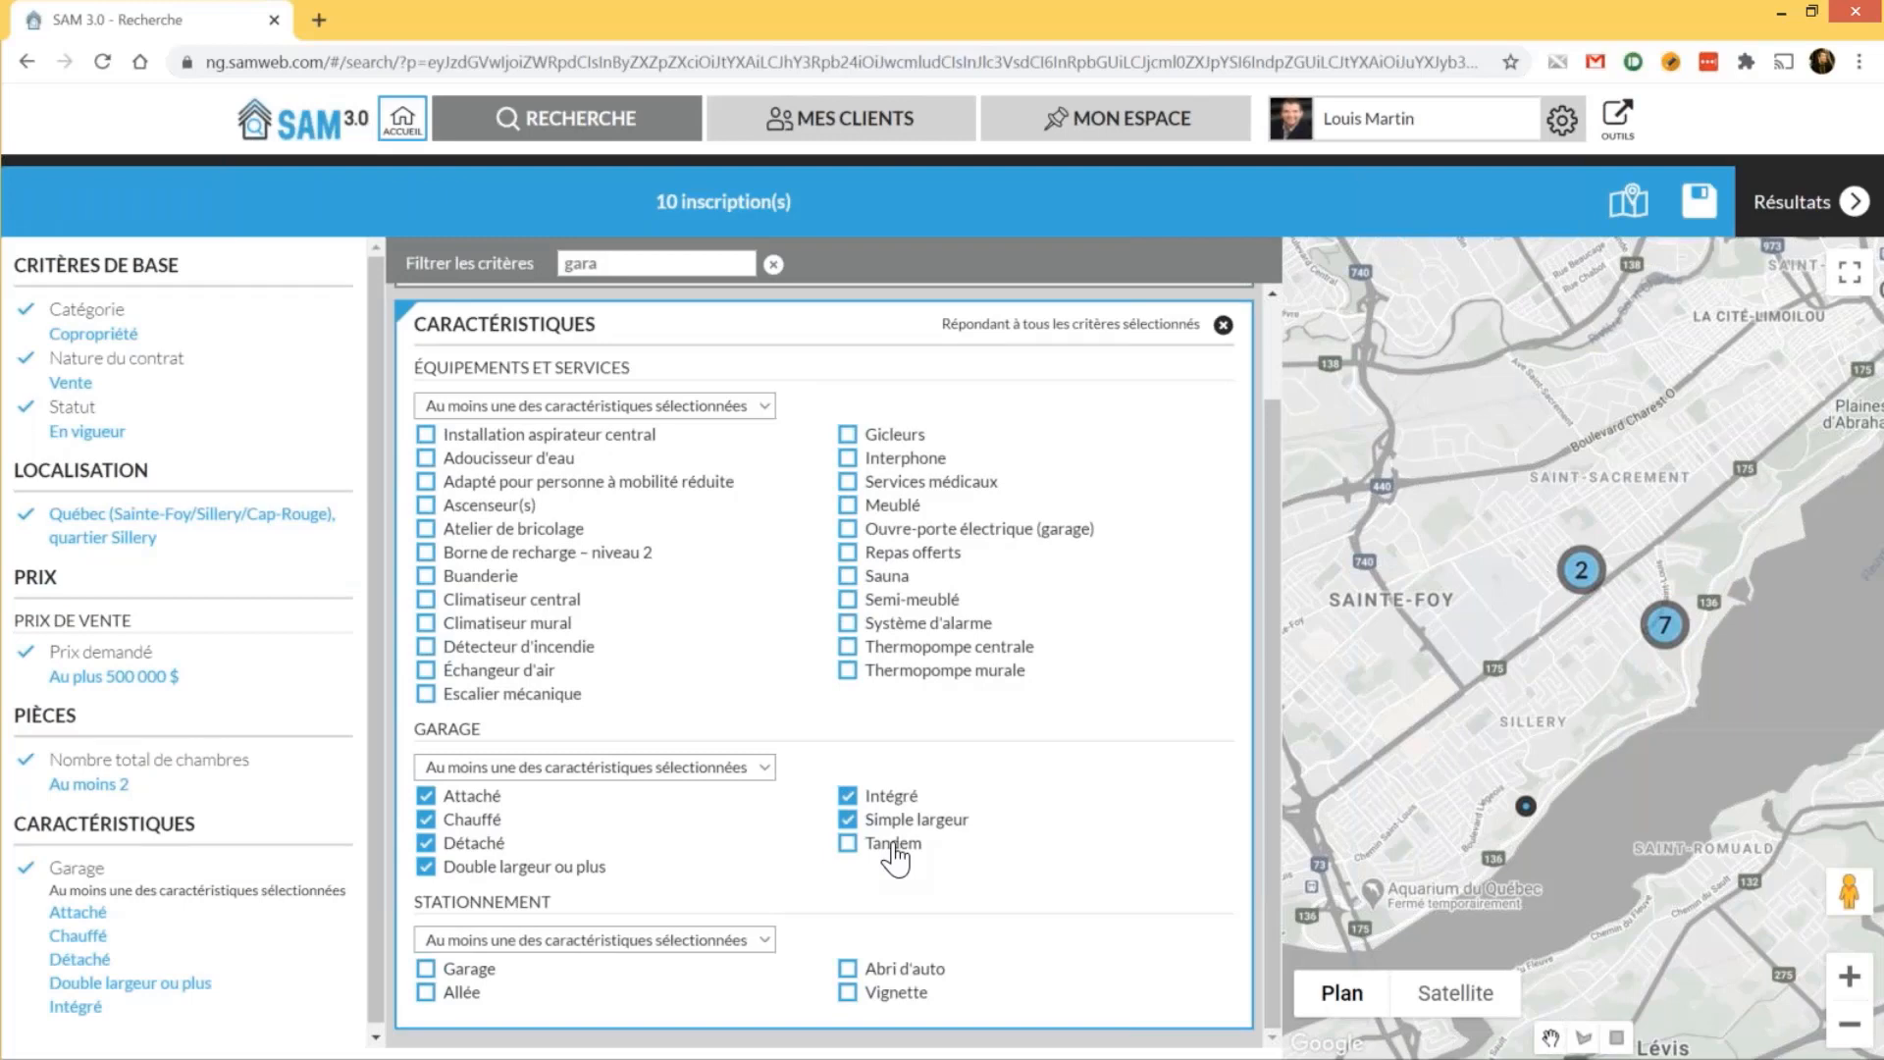
{"action": "left_click", "coordinate": [893, 844]}
Untick all those garage types and tick Garage under Stationnement instead, leaving 14 listings
{"action": "left_click", "coordinate": [467, 797]}
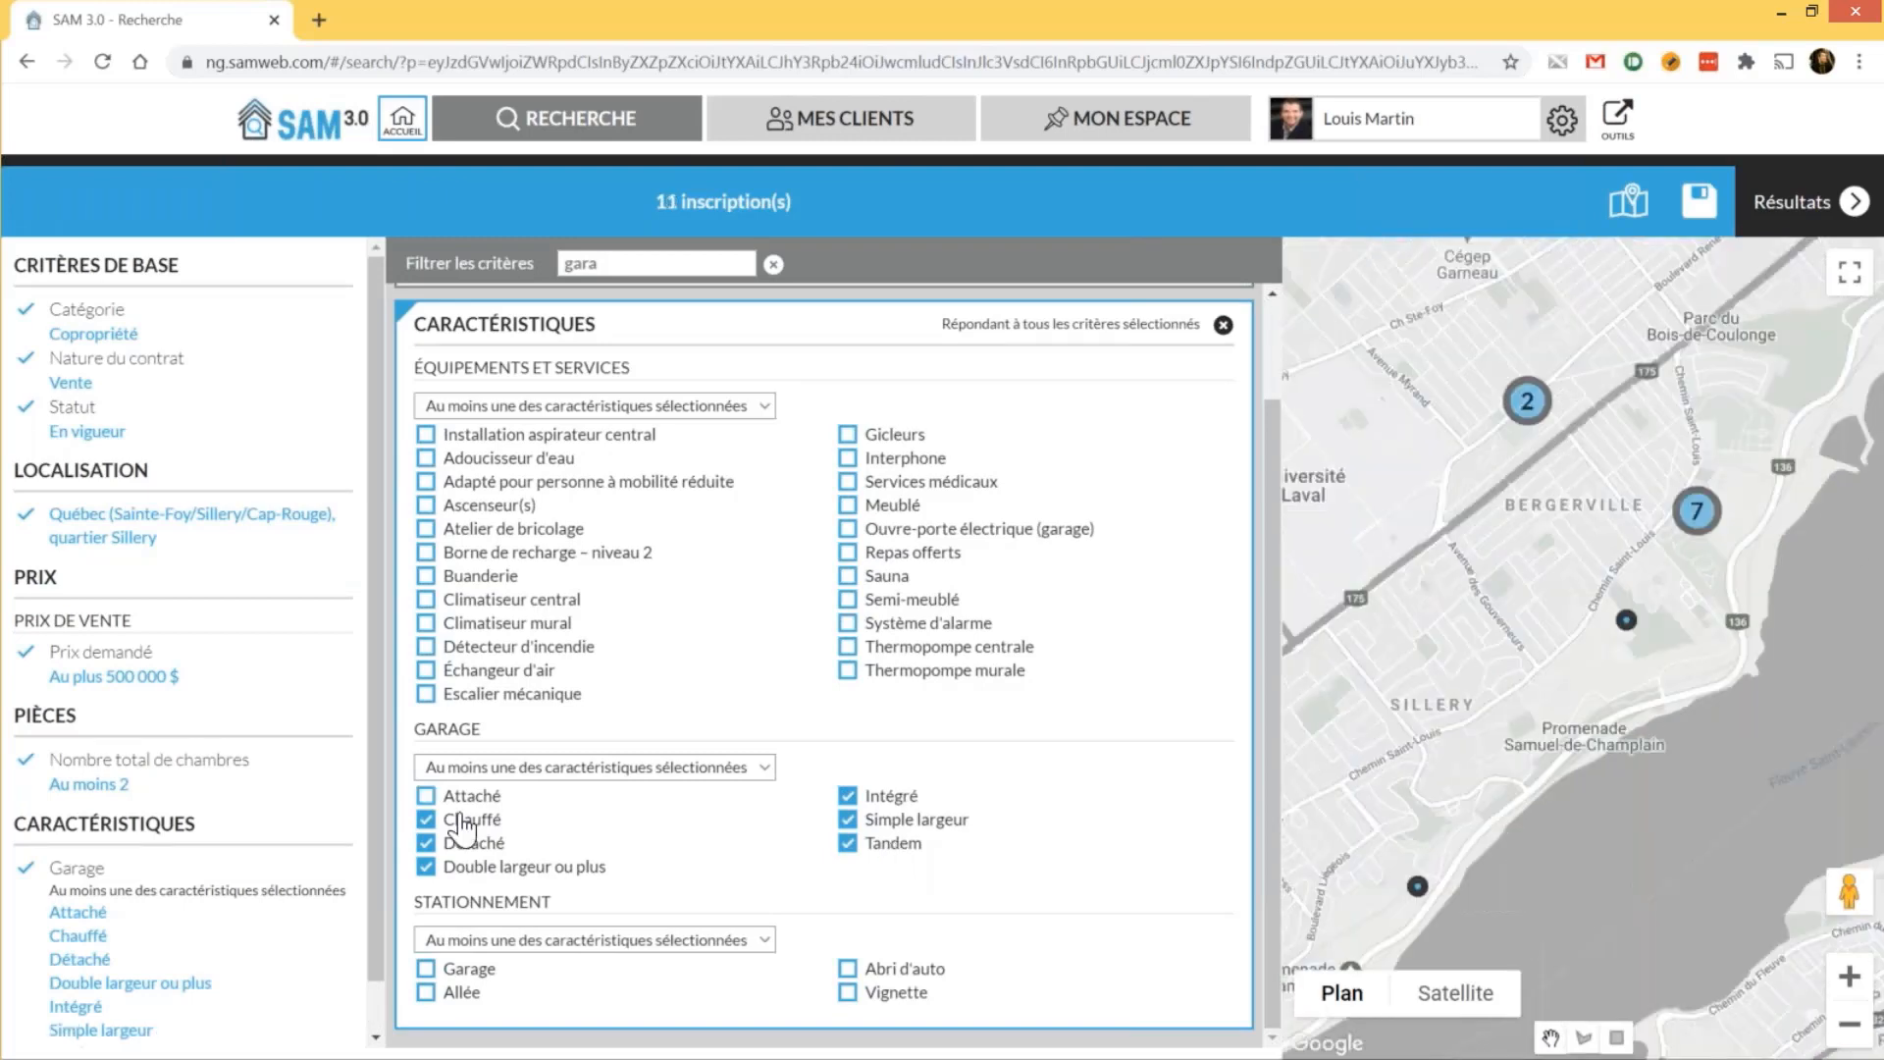
{"action": "left_click", "coordinate": [461, 819]}
{"action": "left_click", "coordinate": [475, 843]}
{"action": "left_click", "coordinate": [481, 867]}
{"action": "left_click", "coordinate": [894, 796]}
{"action": "left_click", "coordinate": [898, 819]}
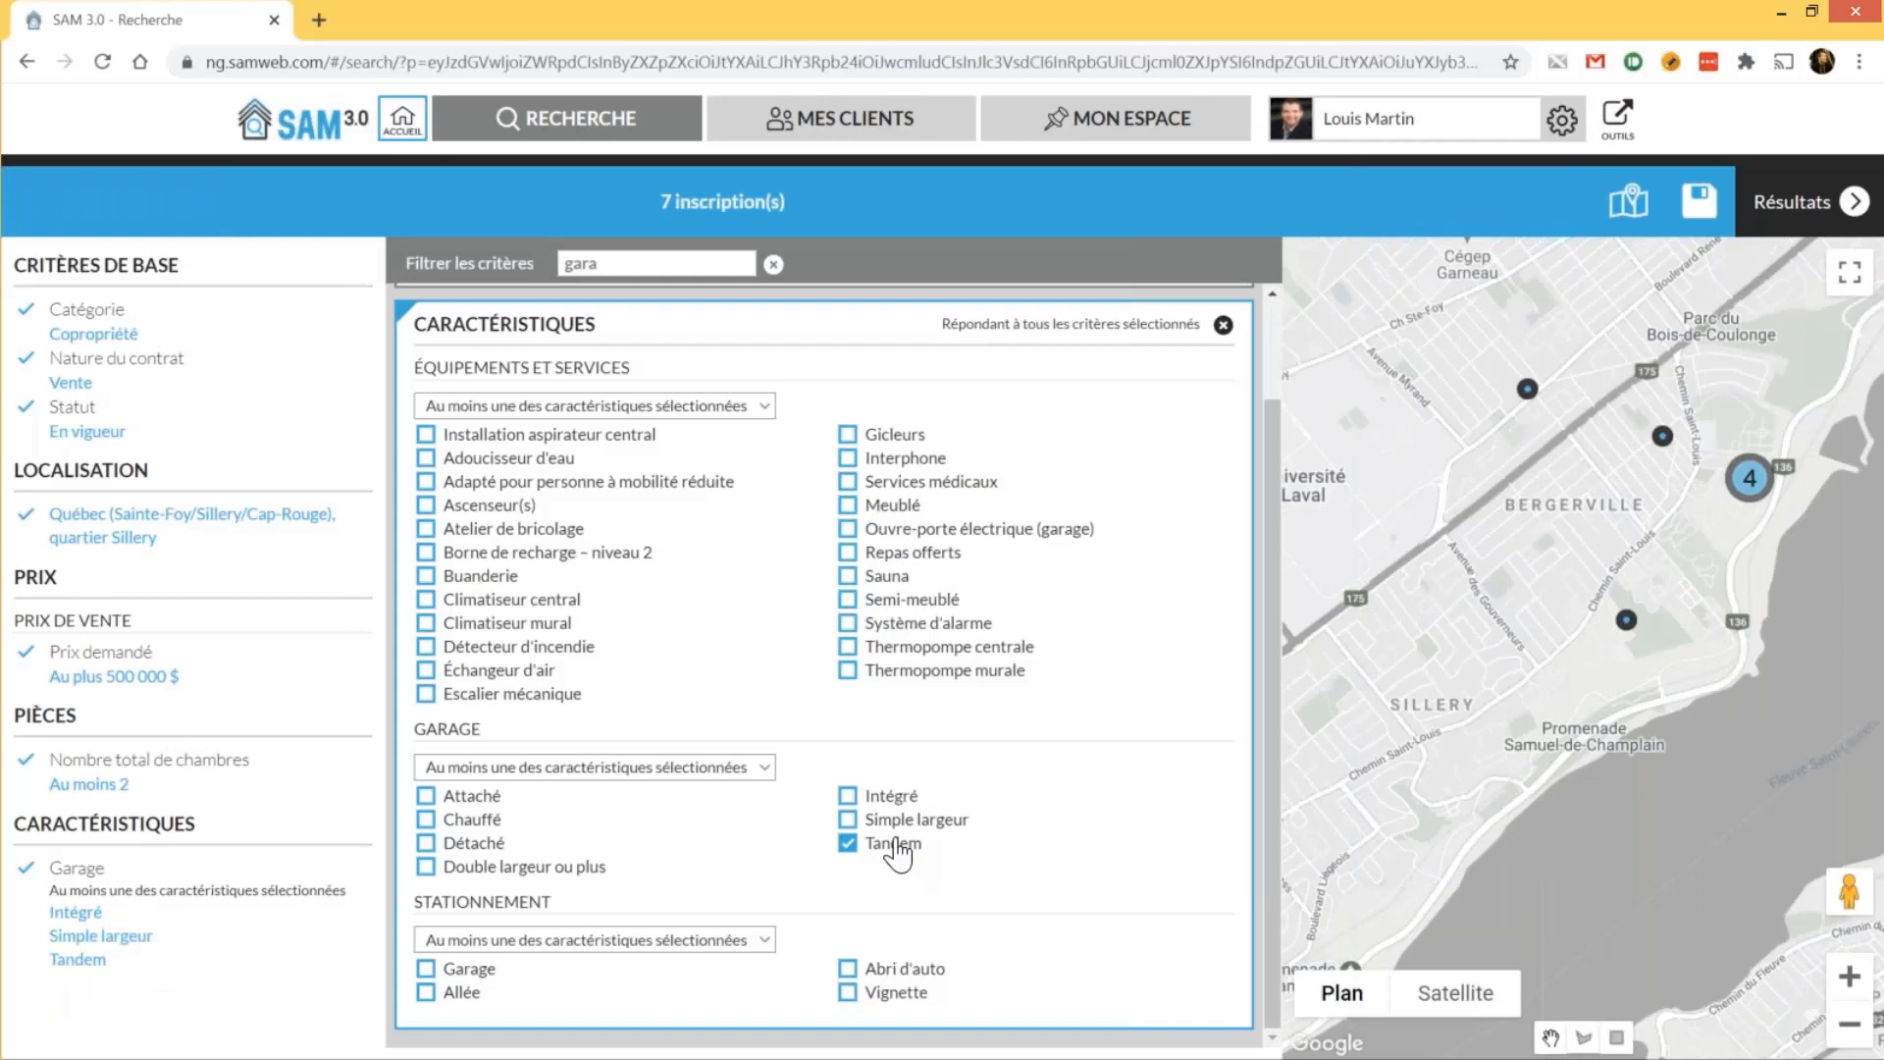
{"action": "left_click", "coordinate": [893, 843]}
{"action": "left_click", "coordinate": [468, 969]}
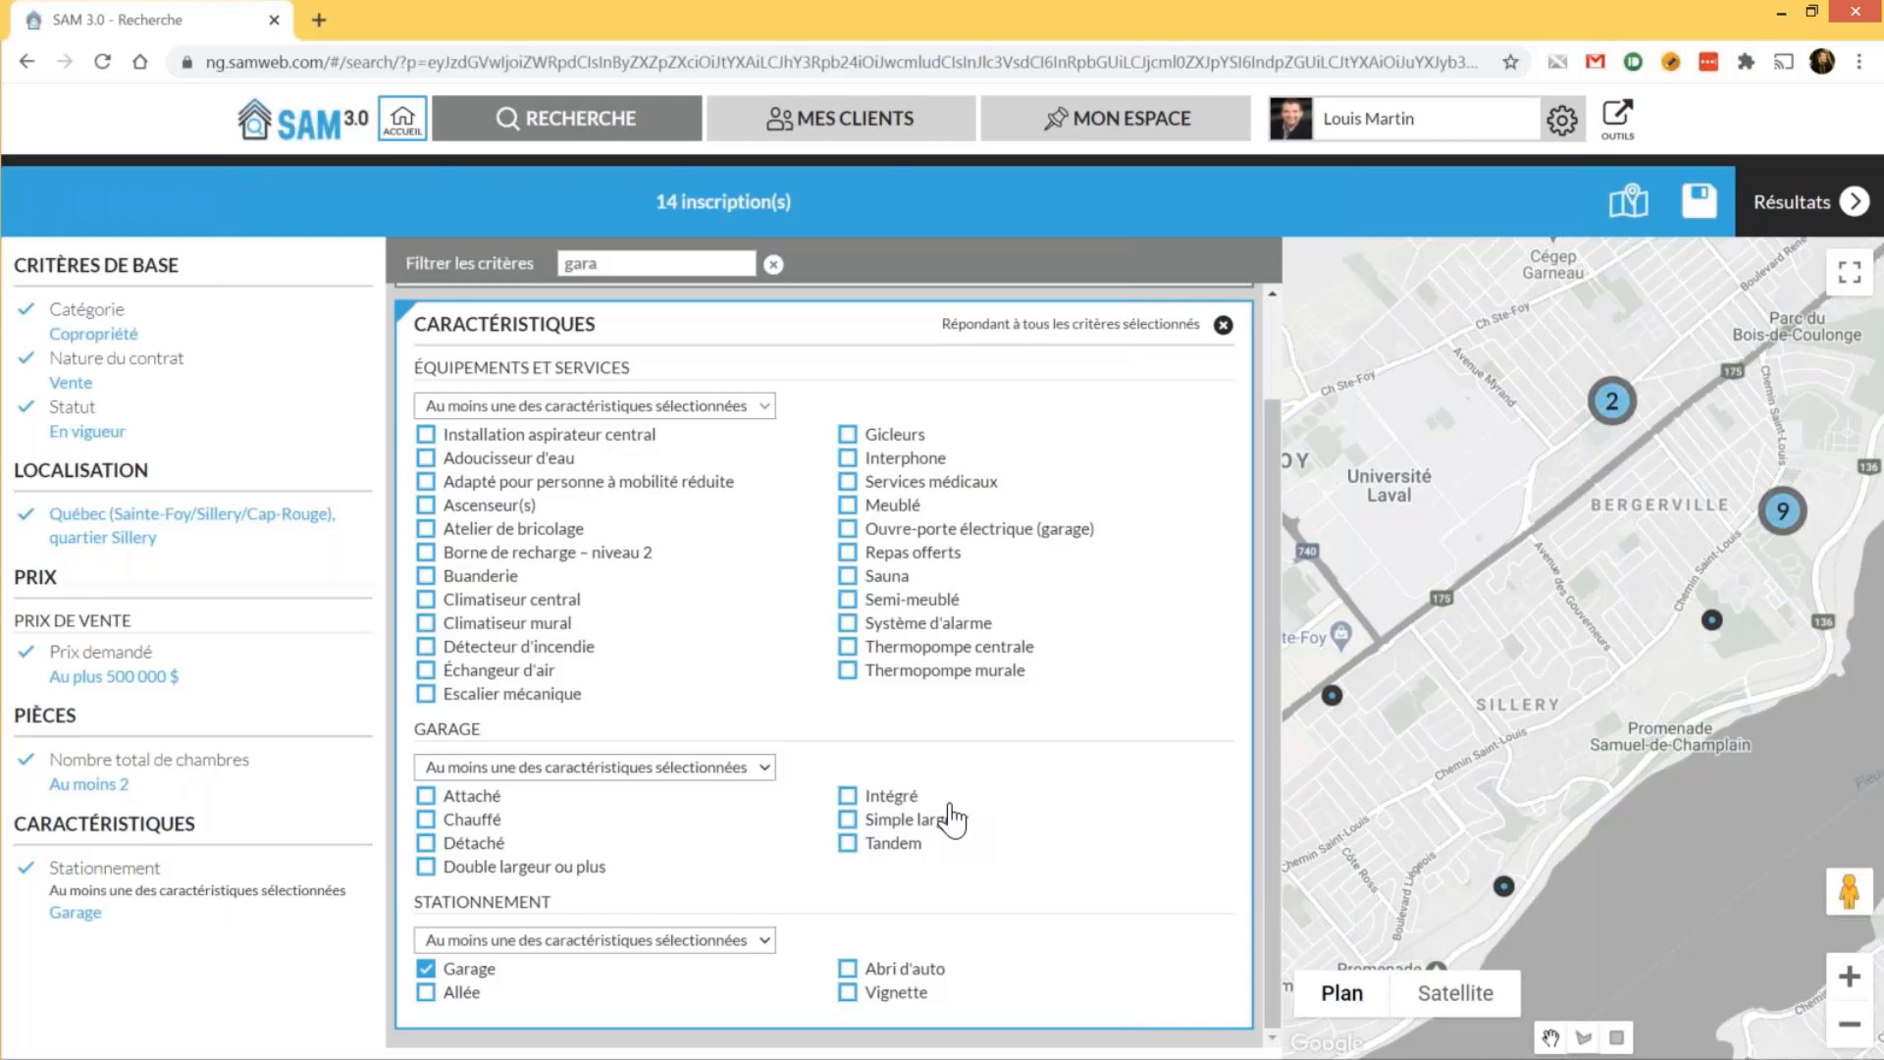
{"action": "scroll", "coordinate": [950, 818], "scroll_direction": "up", "scroll_amount": 1}
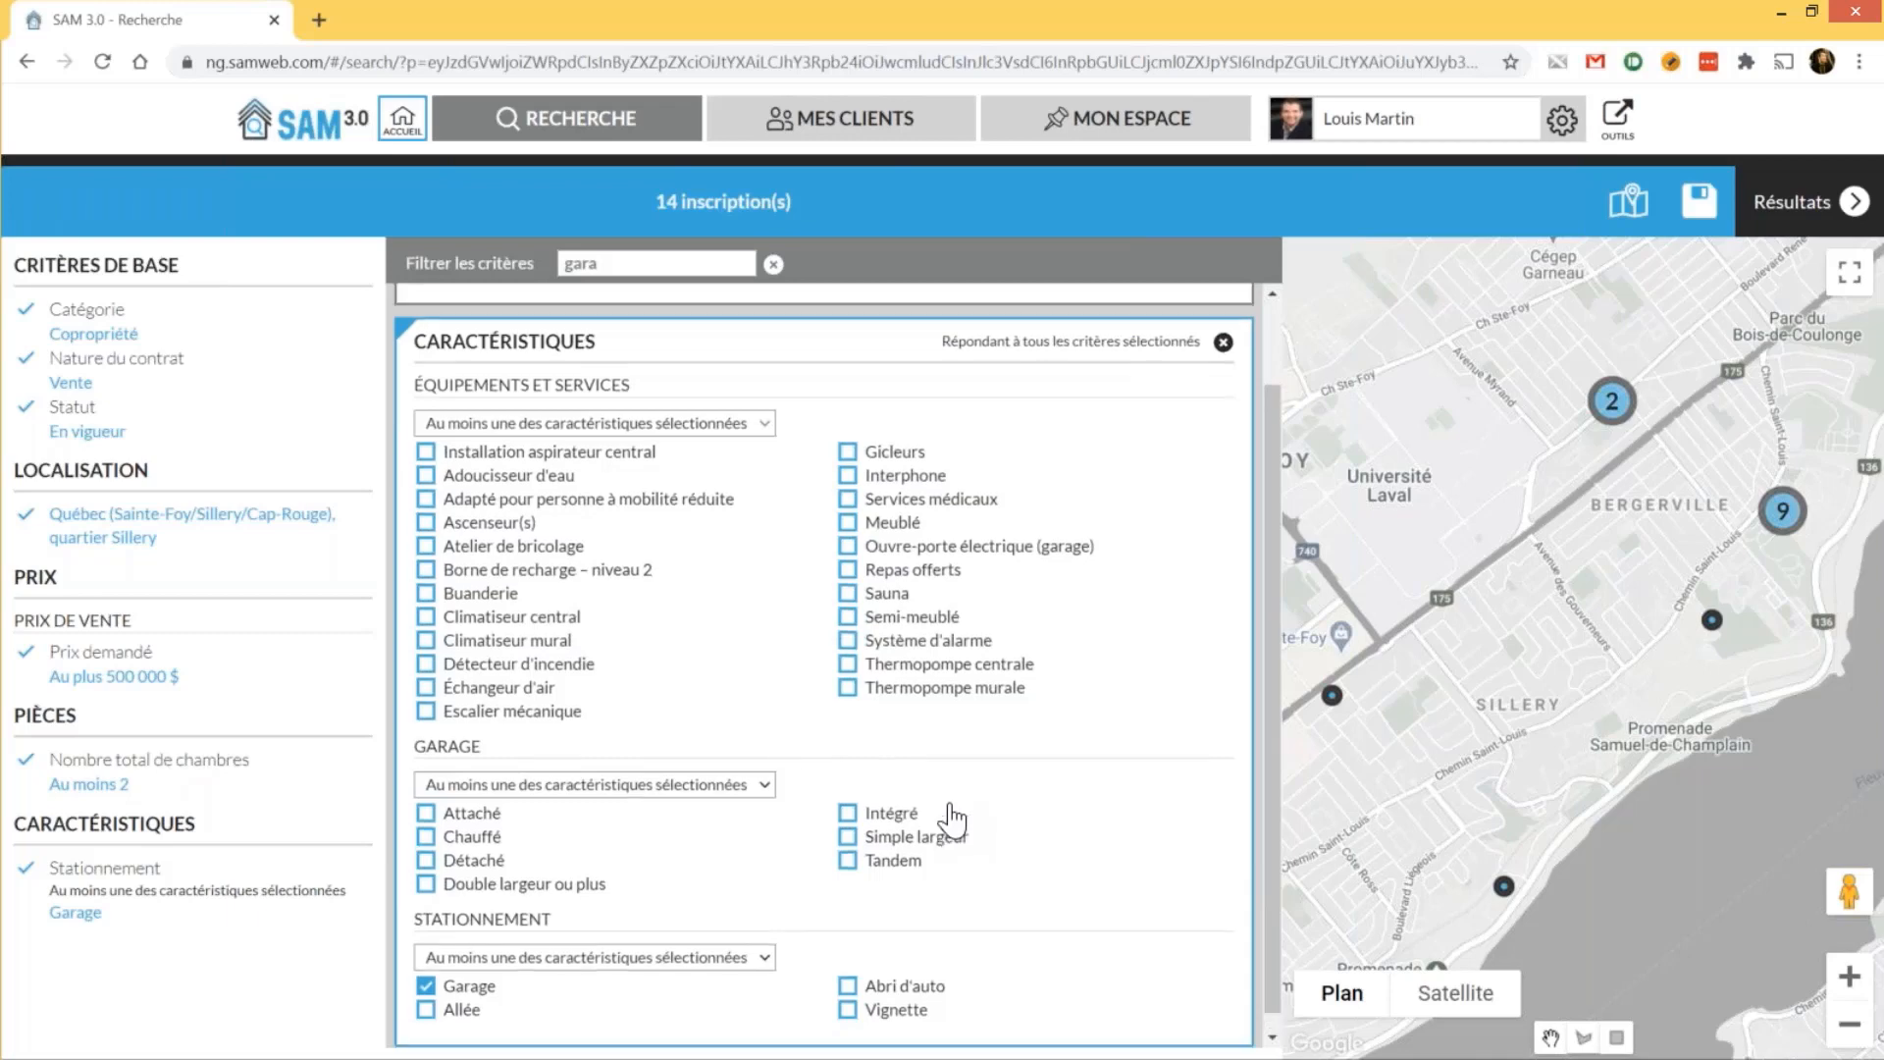
{"action": "scroll", "coordinate": [950, 817], "scroll_direction": "down", "scroll_amount": 1}
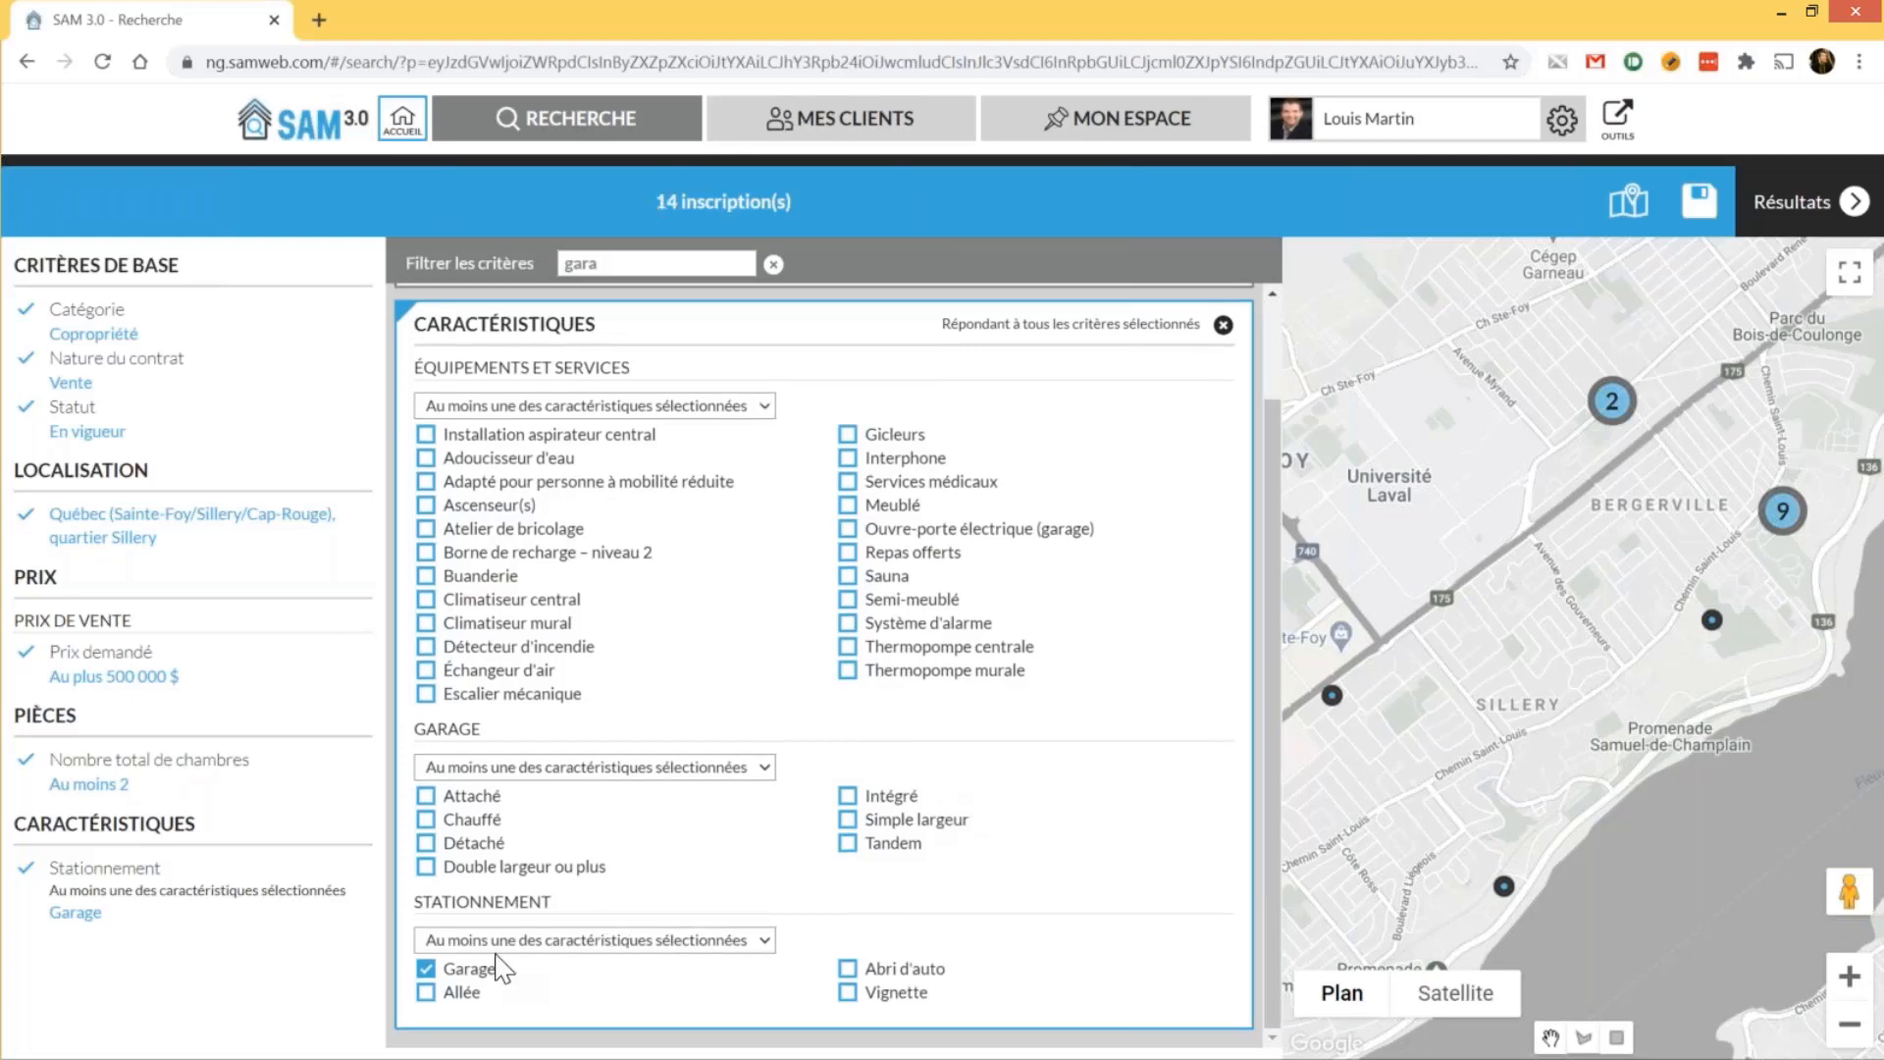
{"action": "double_click", "coordinate": [665, 201]}
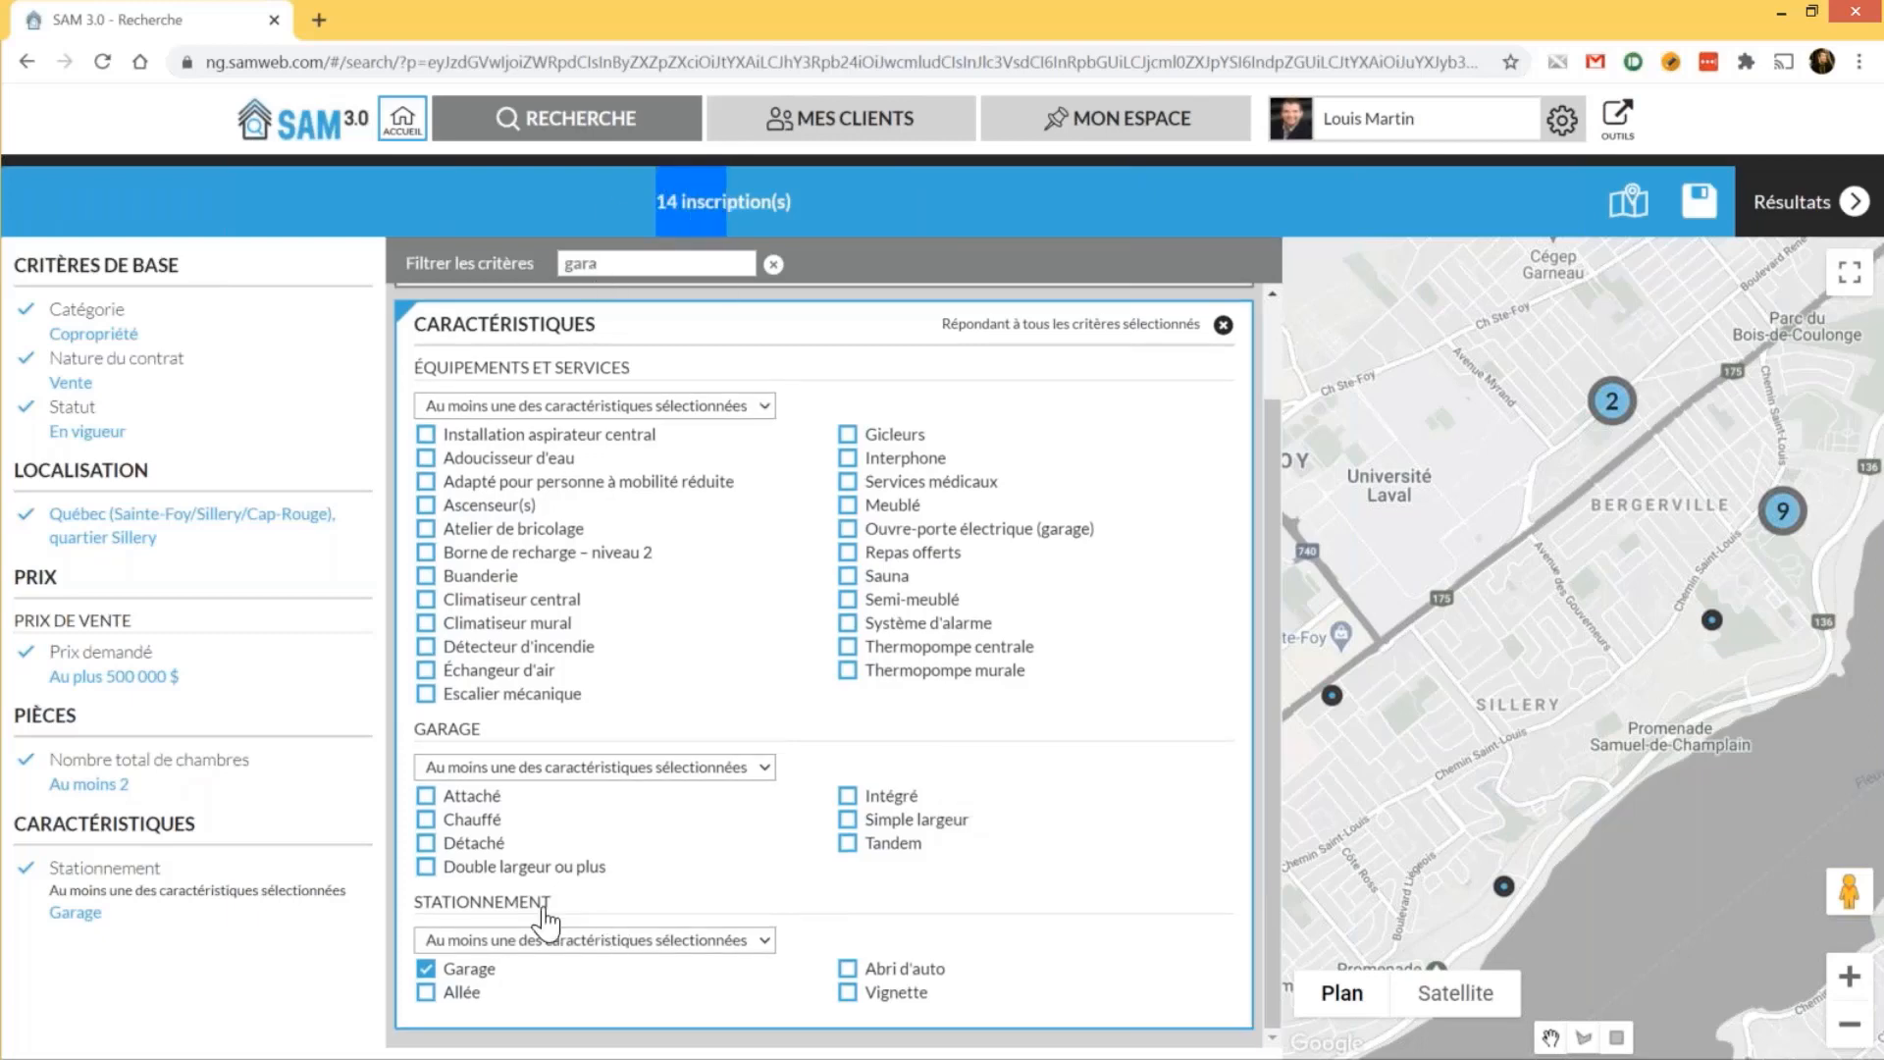
{"action": "left_click", "coordinate": [473, 969]}
{"action": "left_click", "coordinate": [480, 865]}
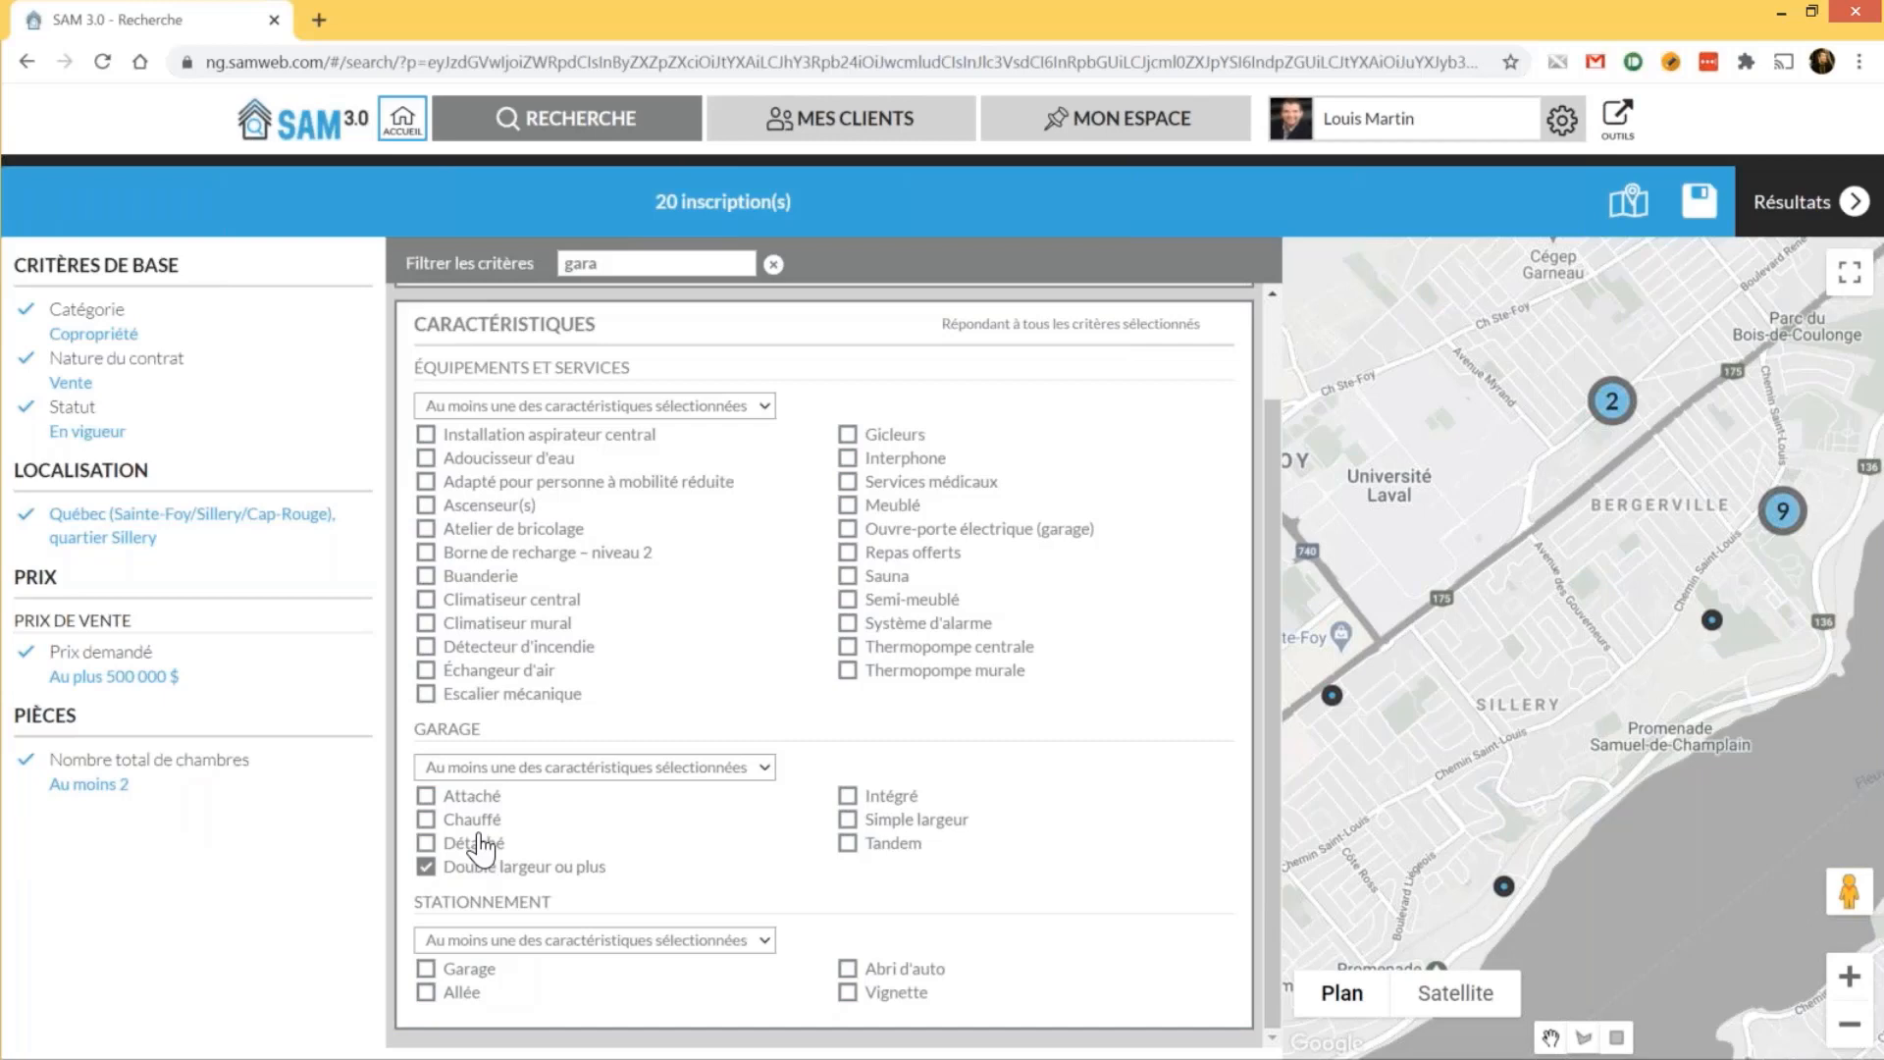
{"action": "left_click", "coordinate": [480, 844]}
{"action": "left_click", "coordinate": [483, 800]}
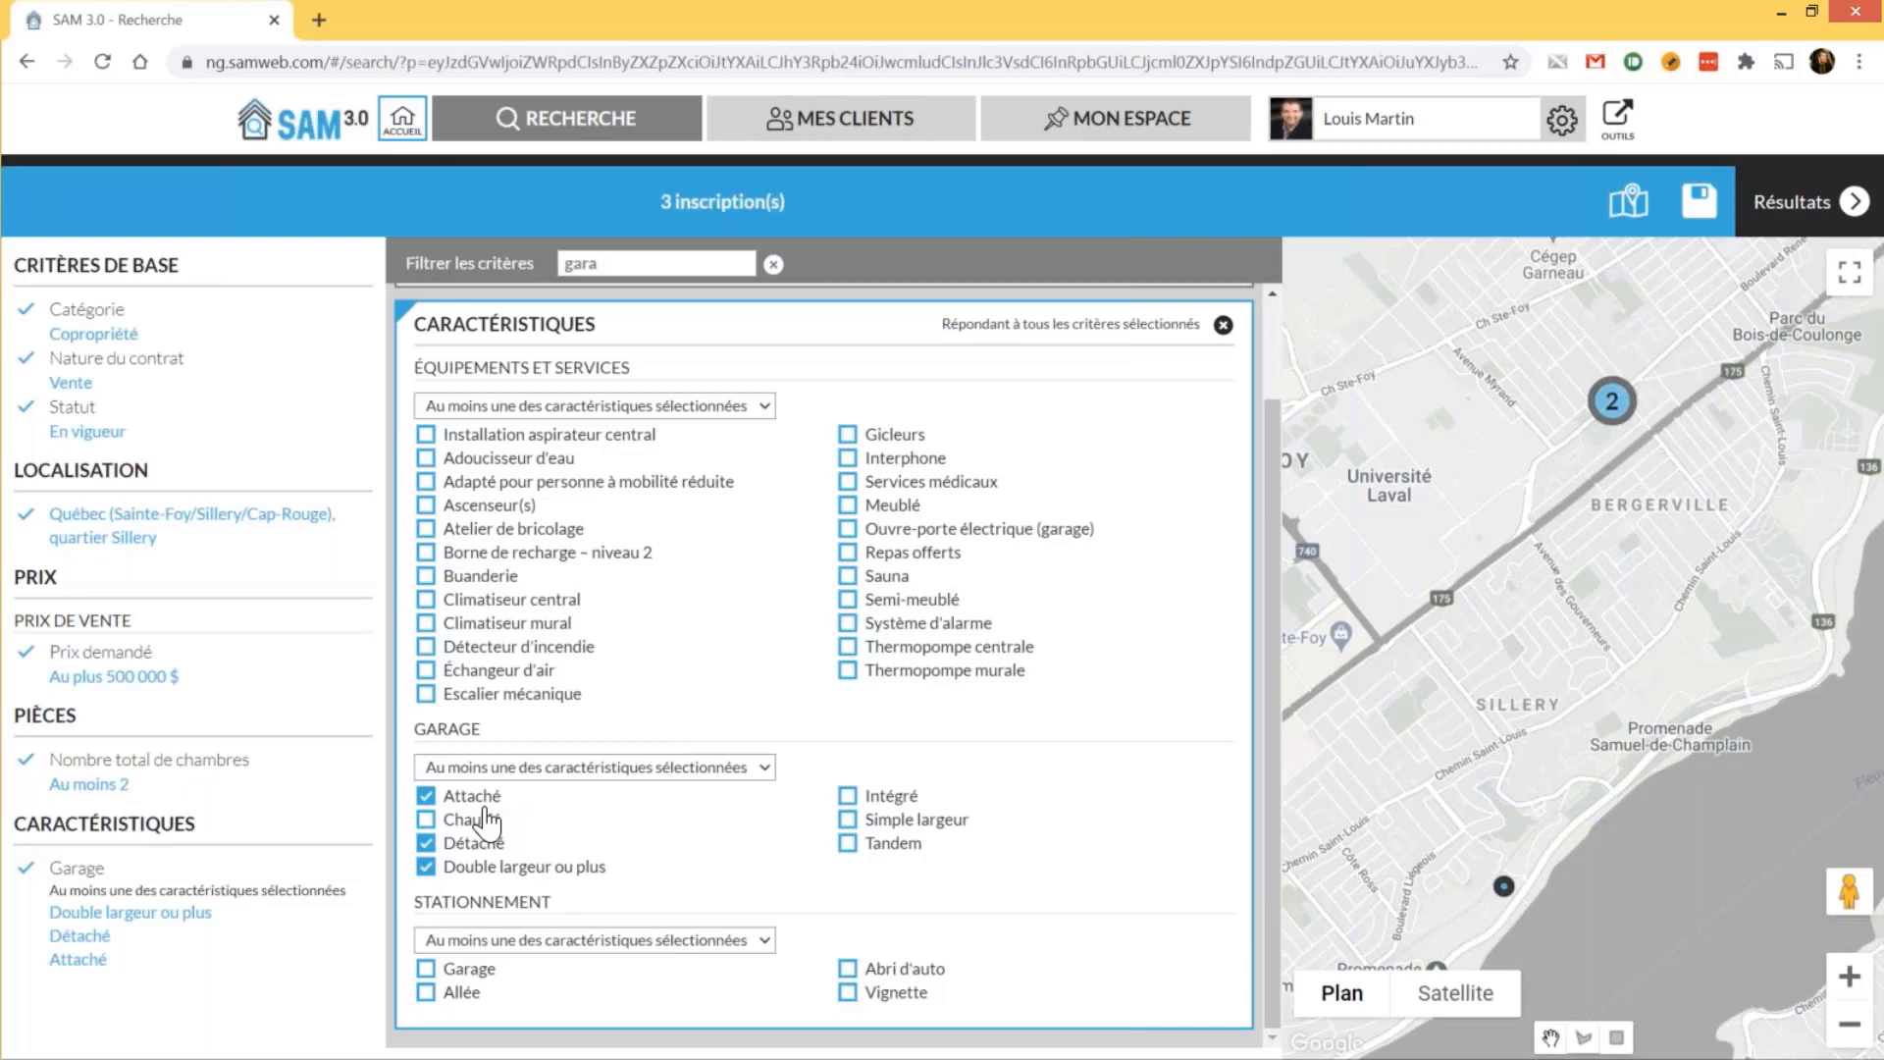
{"action": "left_click", "coordinate": [486, 819]}
{"action": "left_click", "coordinate": [848, 795]}
{"action": "left_click", "coordinate": [848, 819]}
{"action": "left_click", "coordinate": [848, 843]}
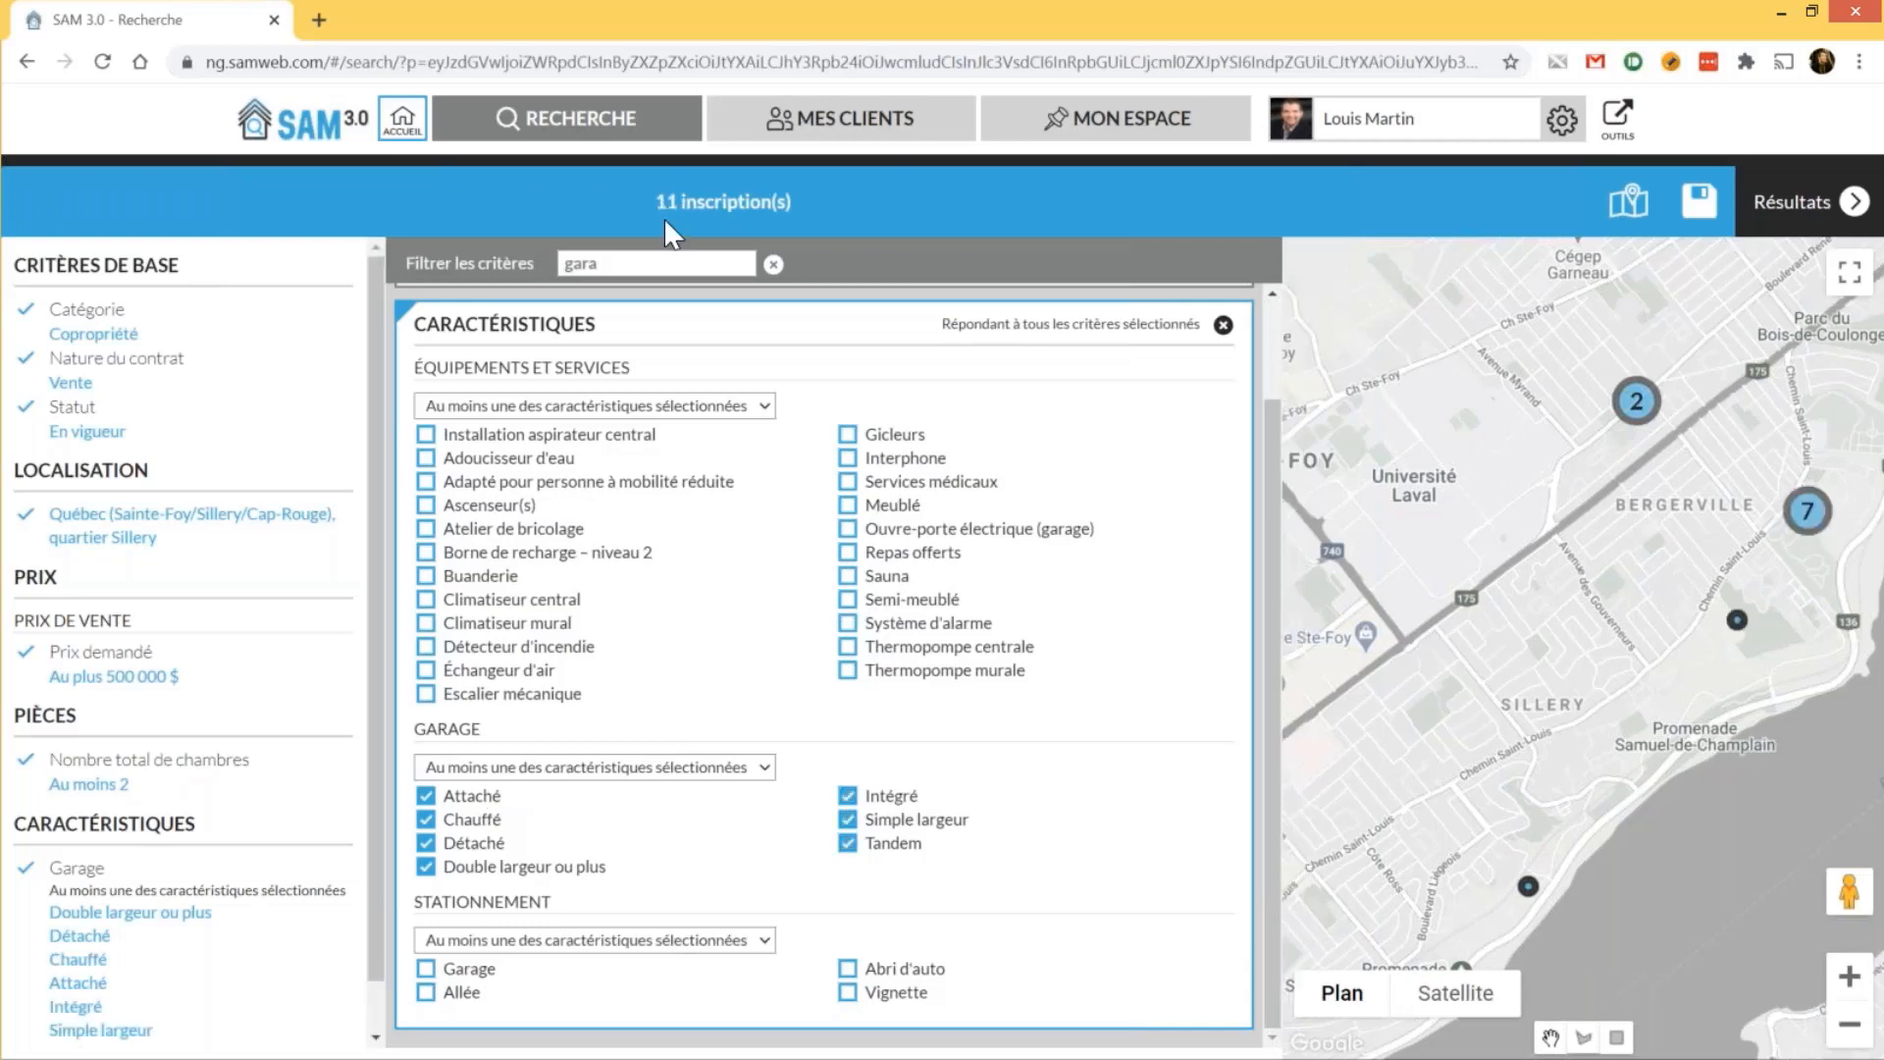
{"action": "left_click", "coordinate": [472, 795]}
{"action": "left_click", "coordinate": [472, 819]}
{"action": "left_click", "coordinate": [474, 843]}
{"action": "left_click", "coordinate": [480, 865]}
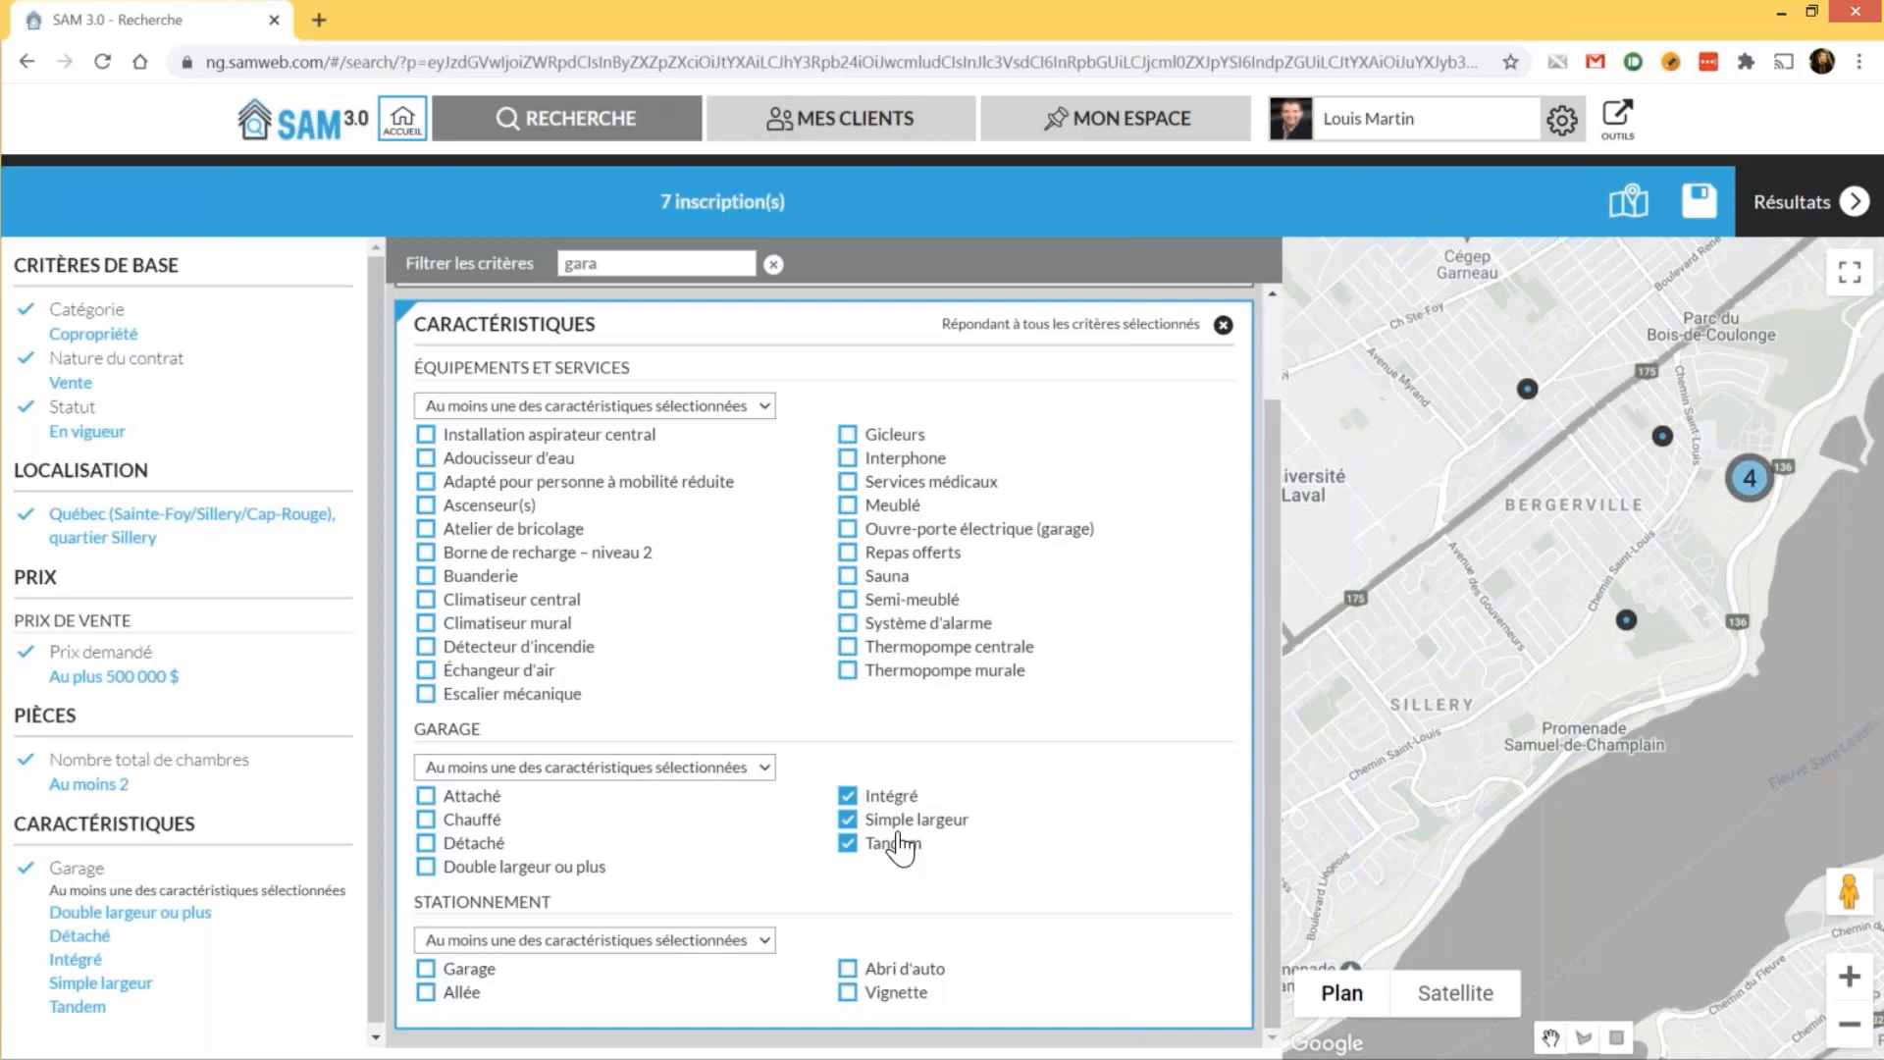
{"action": "left_click", "coordinate": [898, 842]}
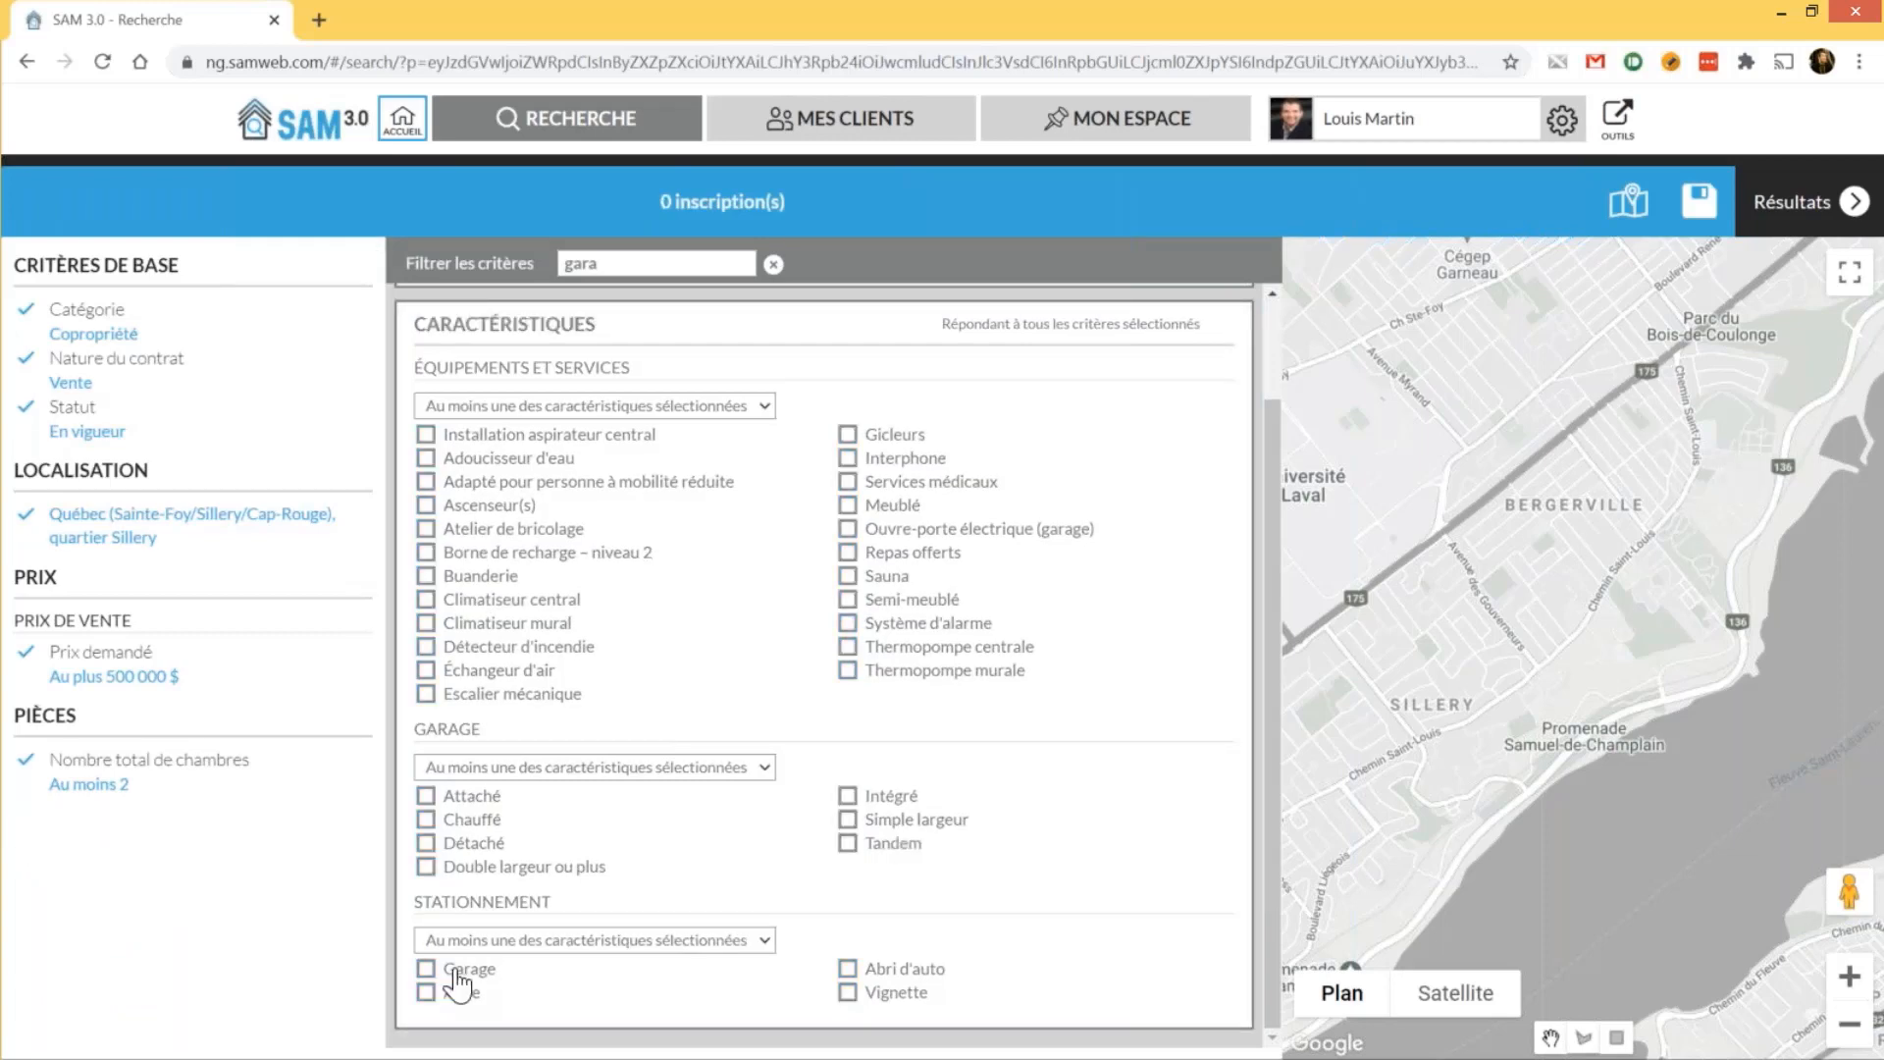
{"action": "left_click", "coordinate": [455, 970]}
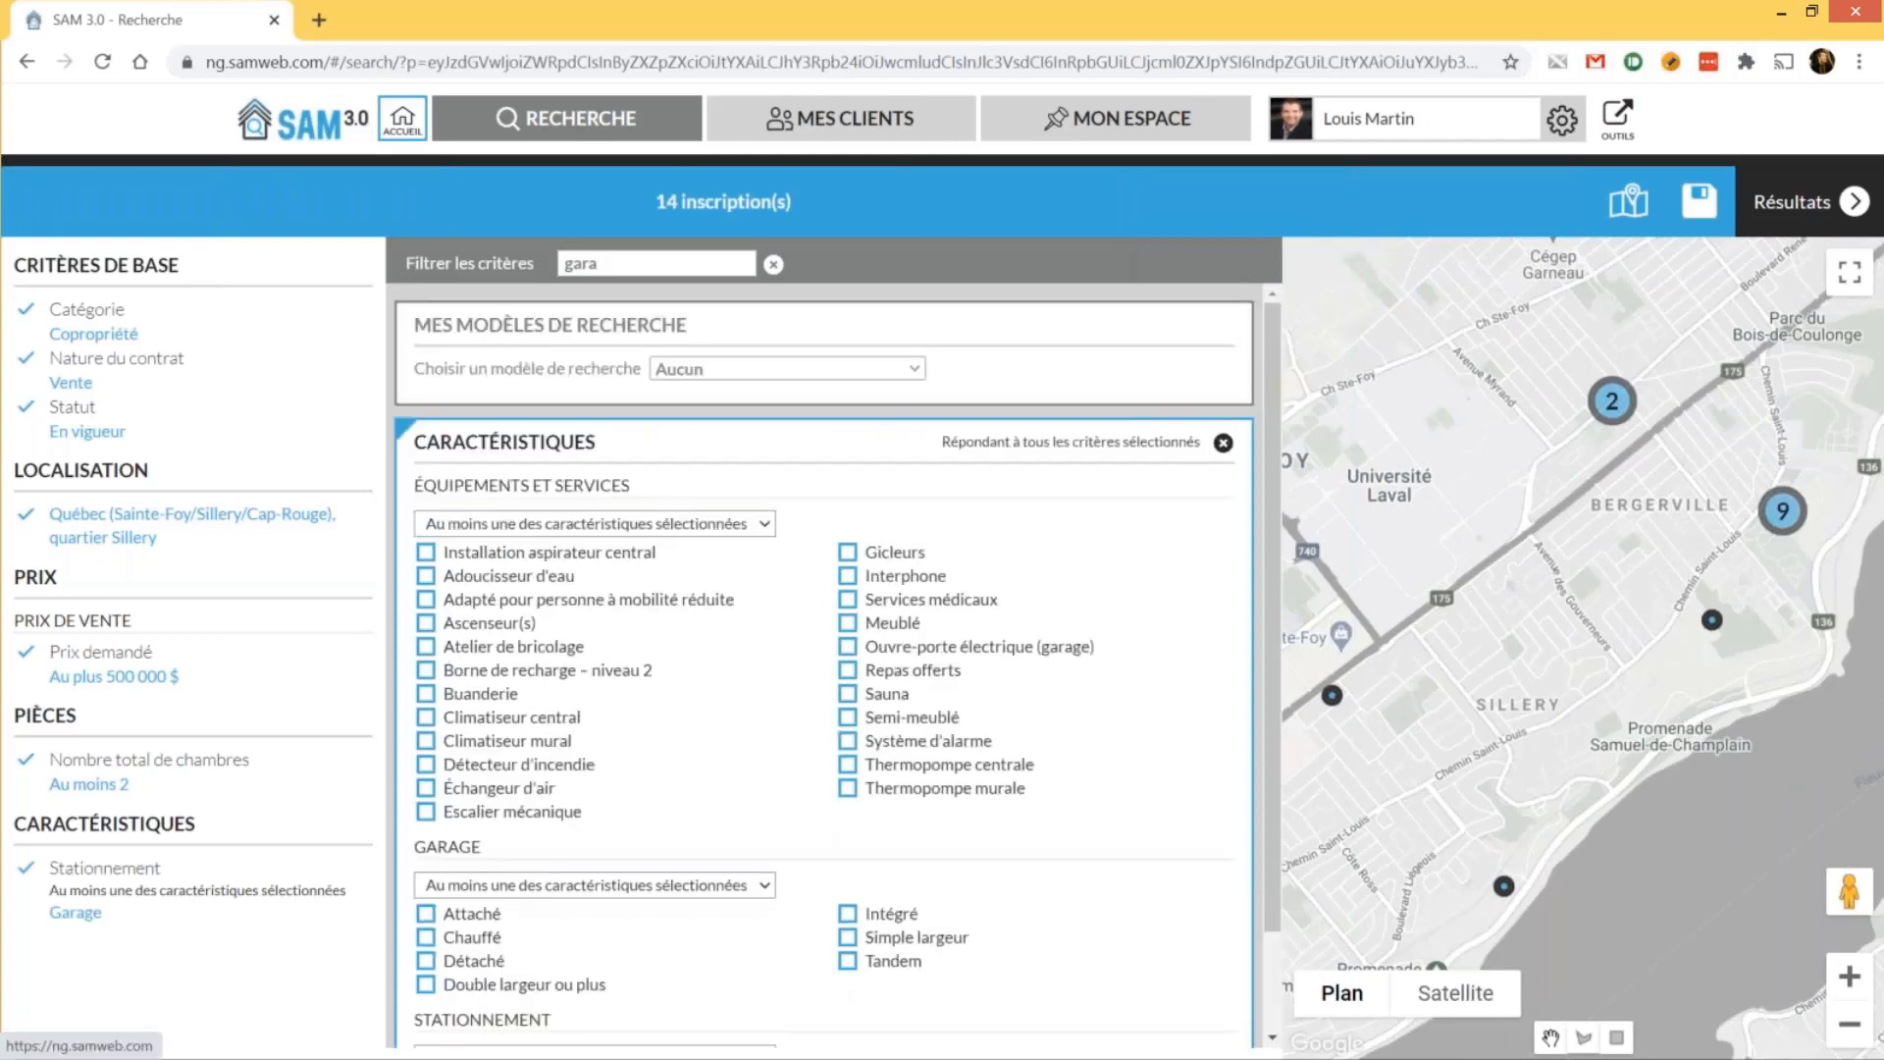
Clear the criteria filter and compare the search against the Notepad criteria list before returning to the browser
{"action": "key", "text": "BackSpace"}
{"action": "key", "text": "BackSpace"}
{"action": "key", "text": "BackSpace"}
{"action": "key", "text": "BackSpace"}
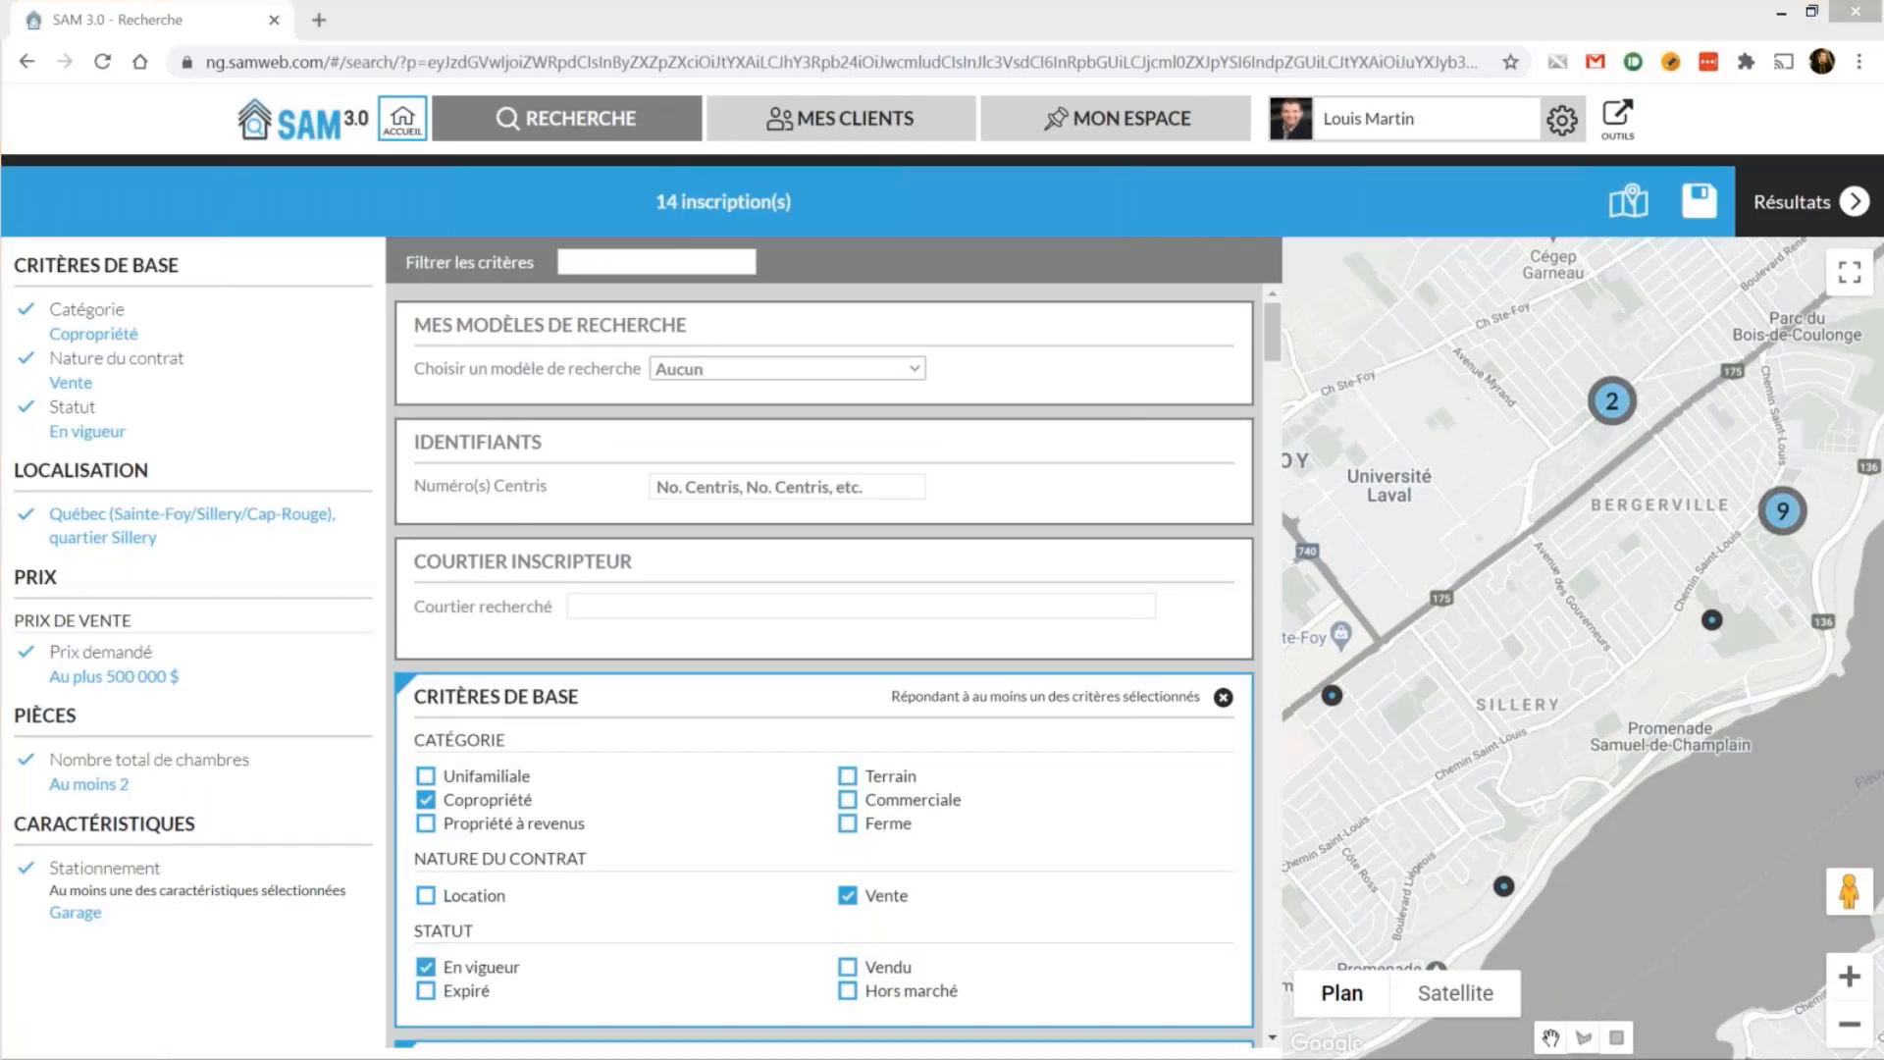
{"action": "key", "text": "alt+Tab"}
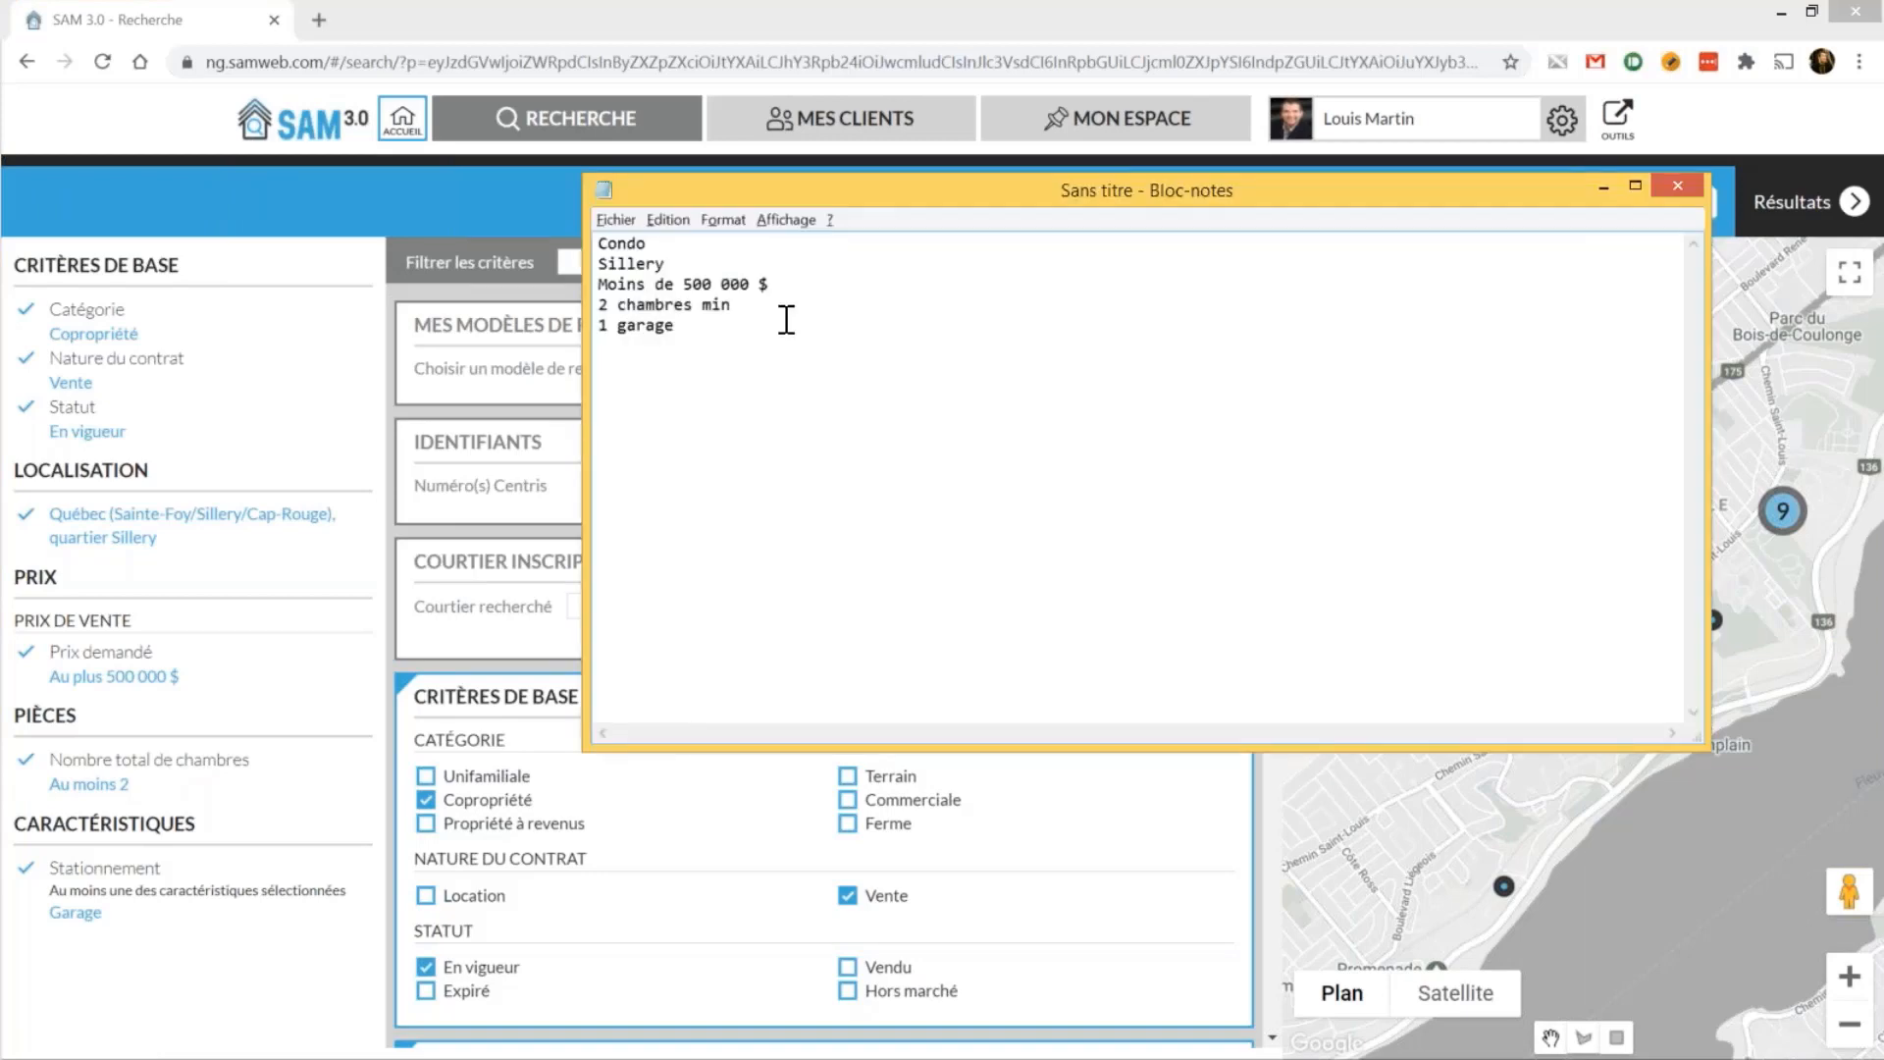
{"action": "left_click", "coordinate": [285, 294]}
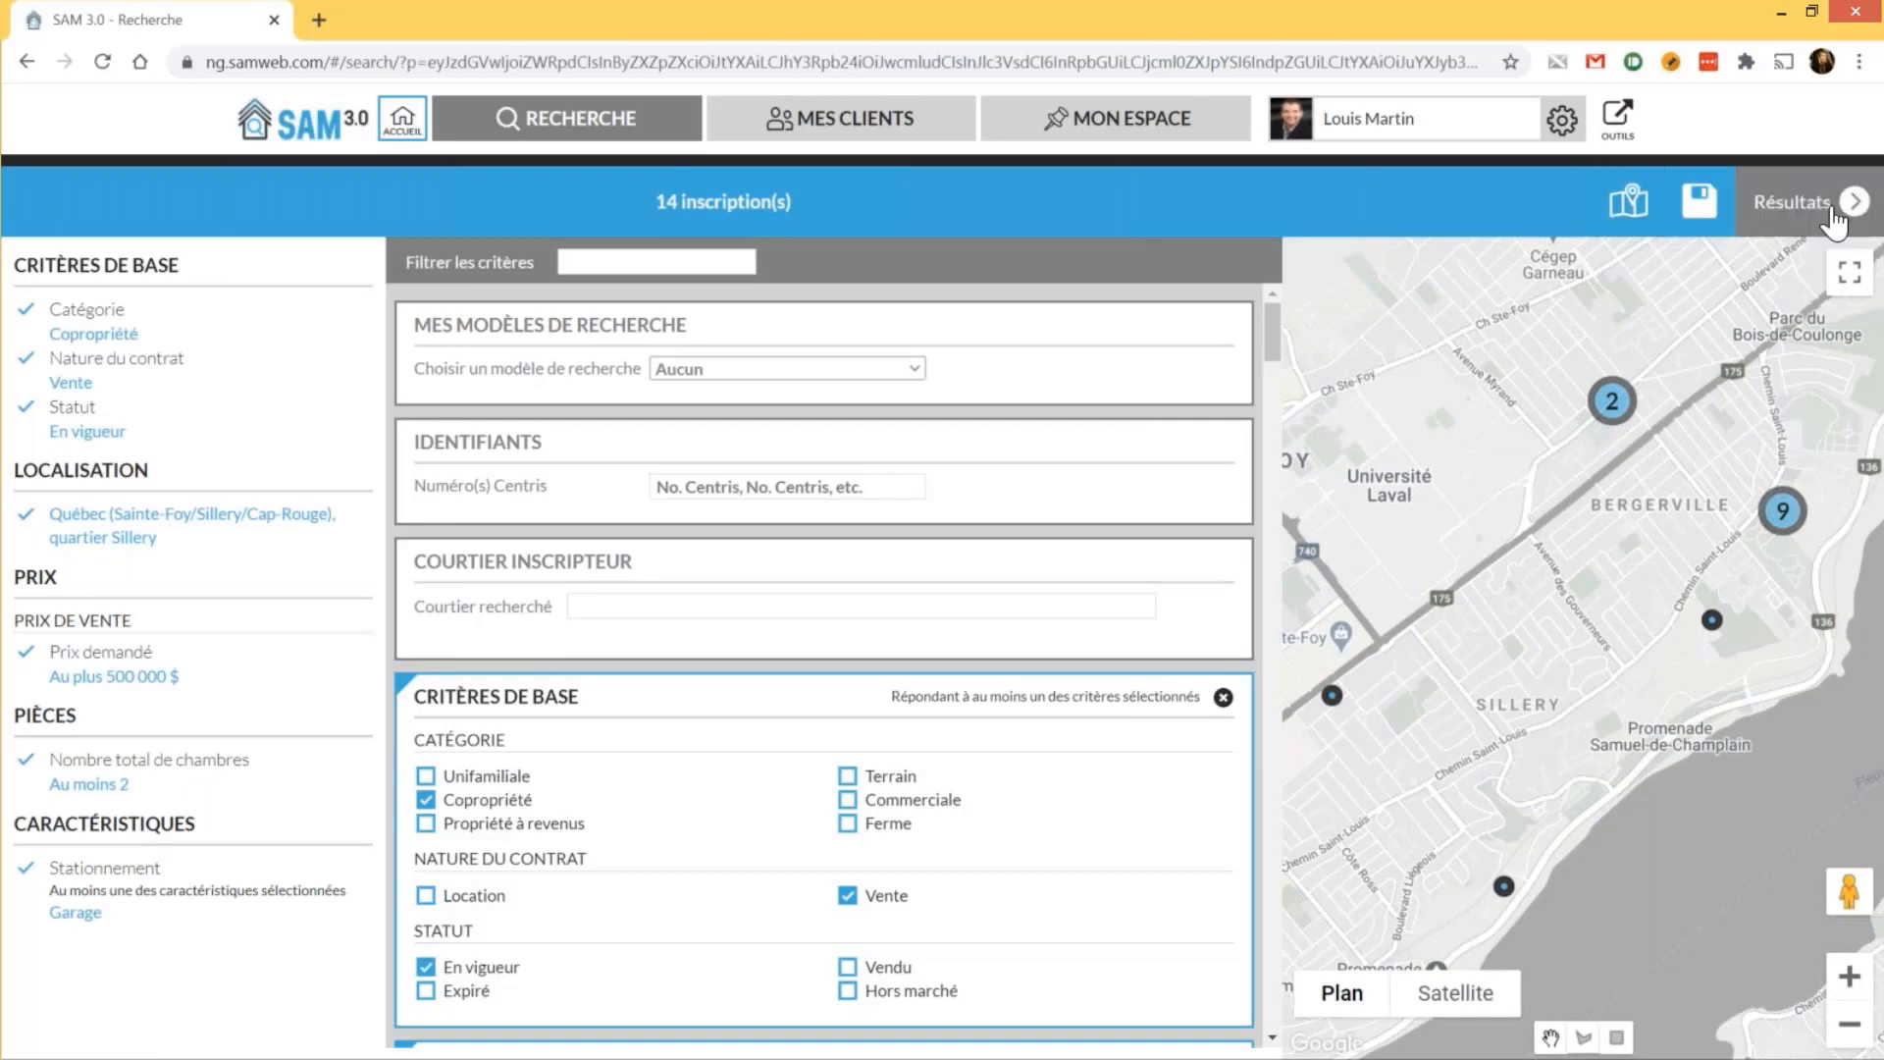
Show the 14 results and open the detail sheet of the 449 000$ Sillery condo via its map marker
{"action": "left_click", "coordinate": [1834, 222]}
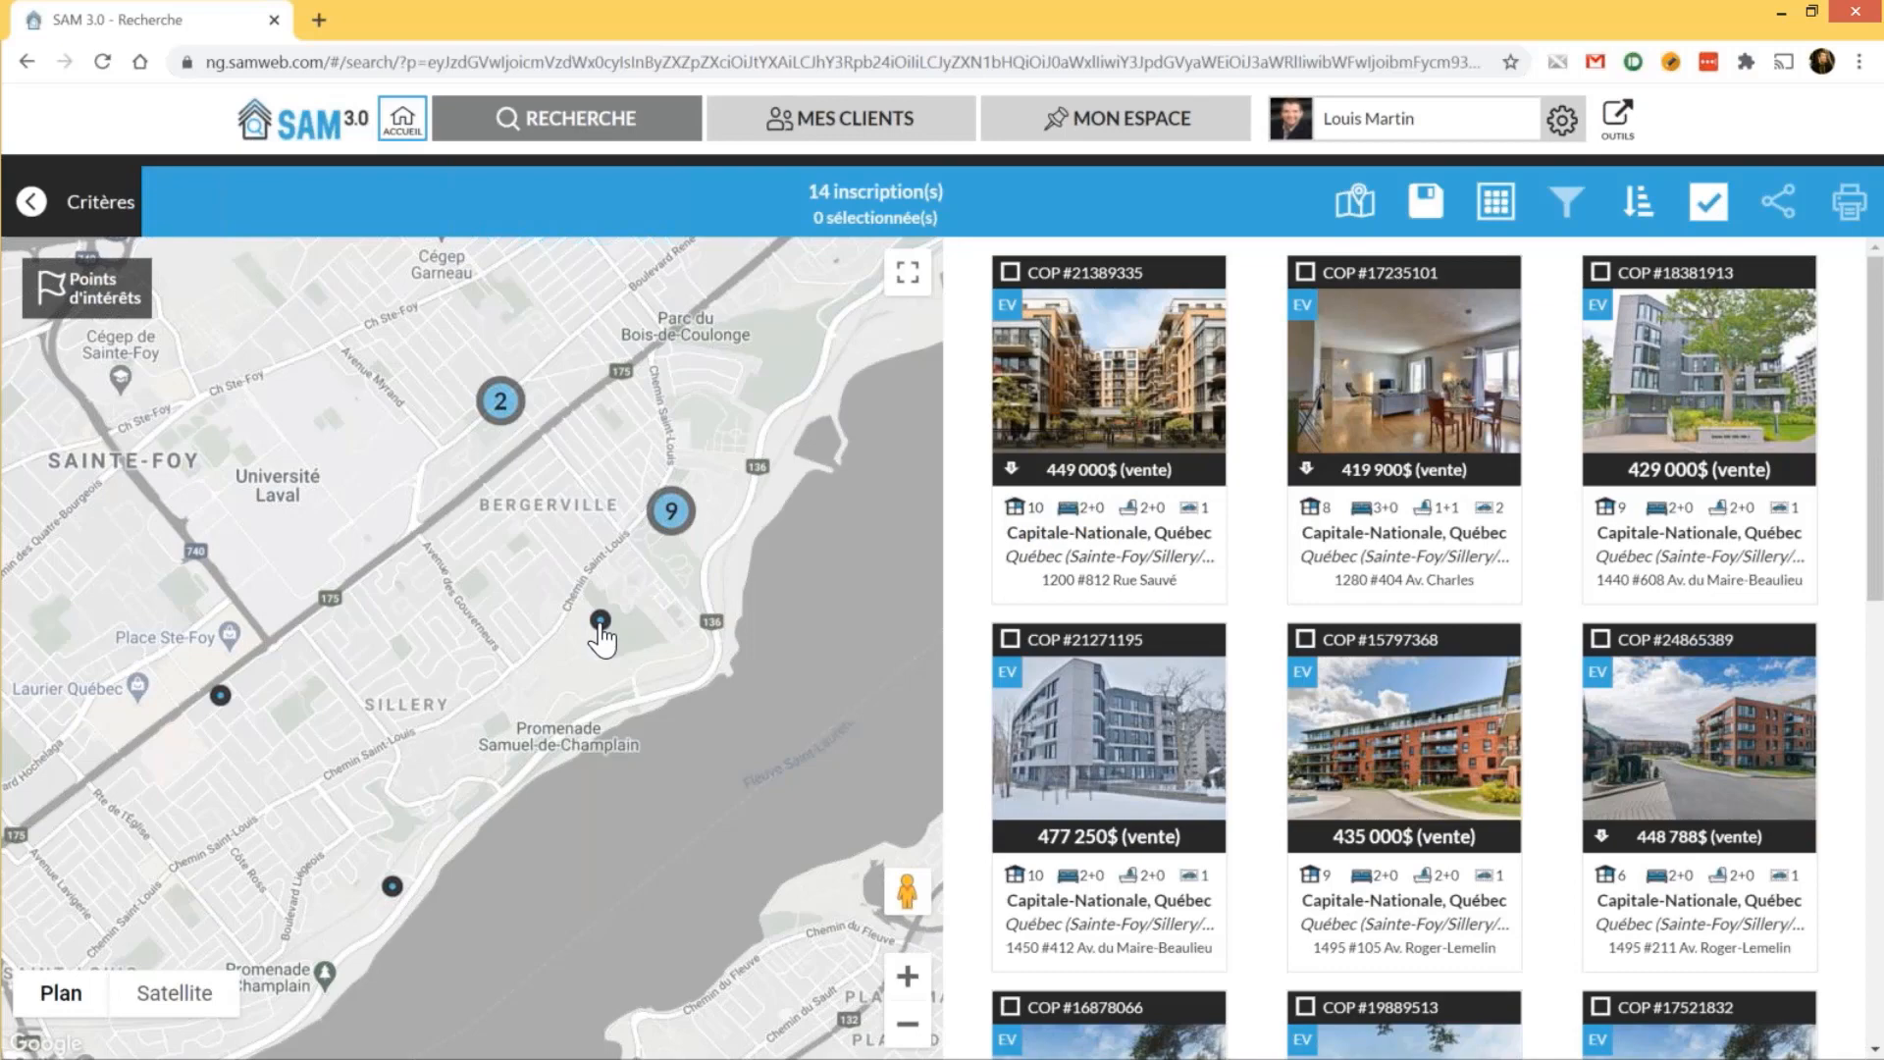
{"action": "left_click", "coordinate": [600, 623]}
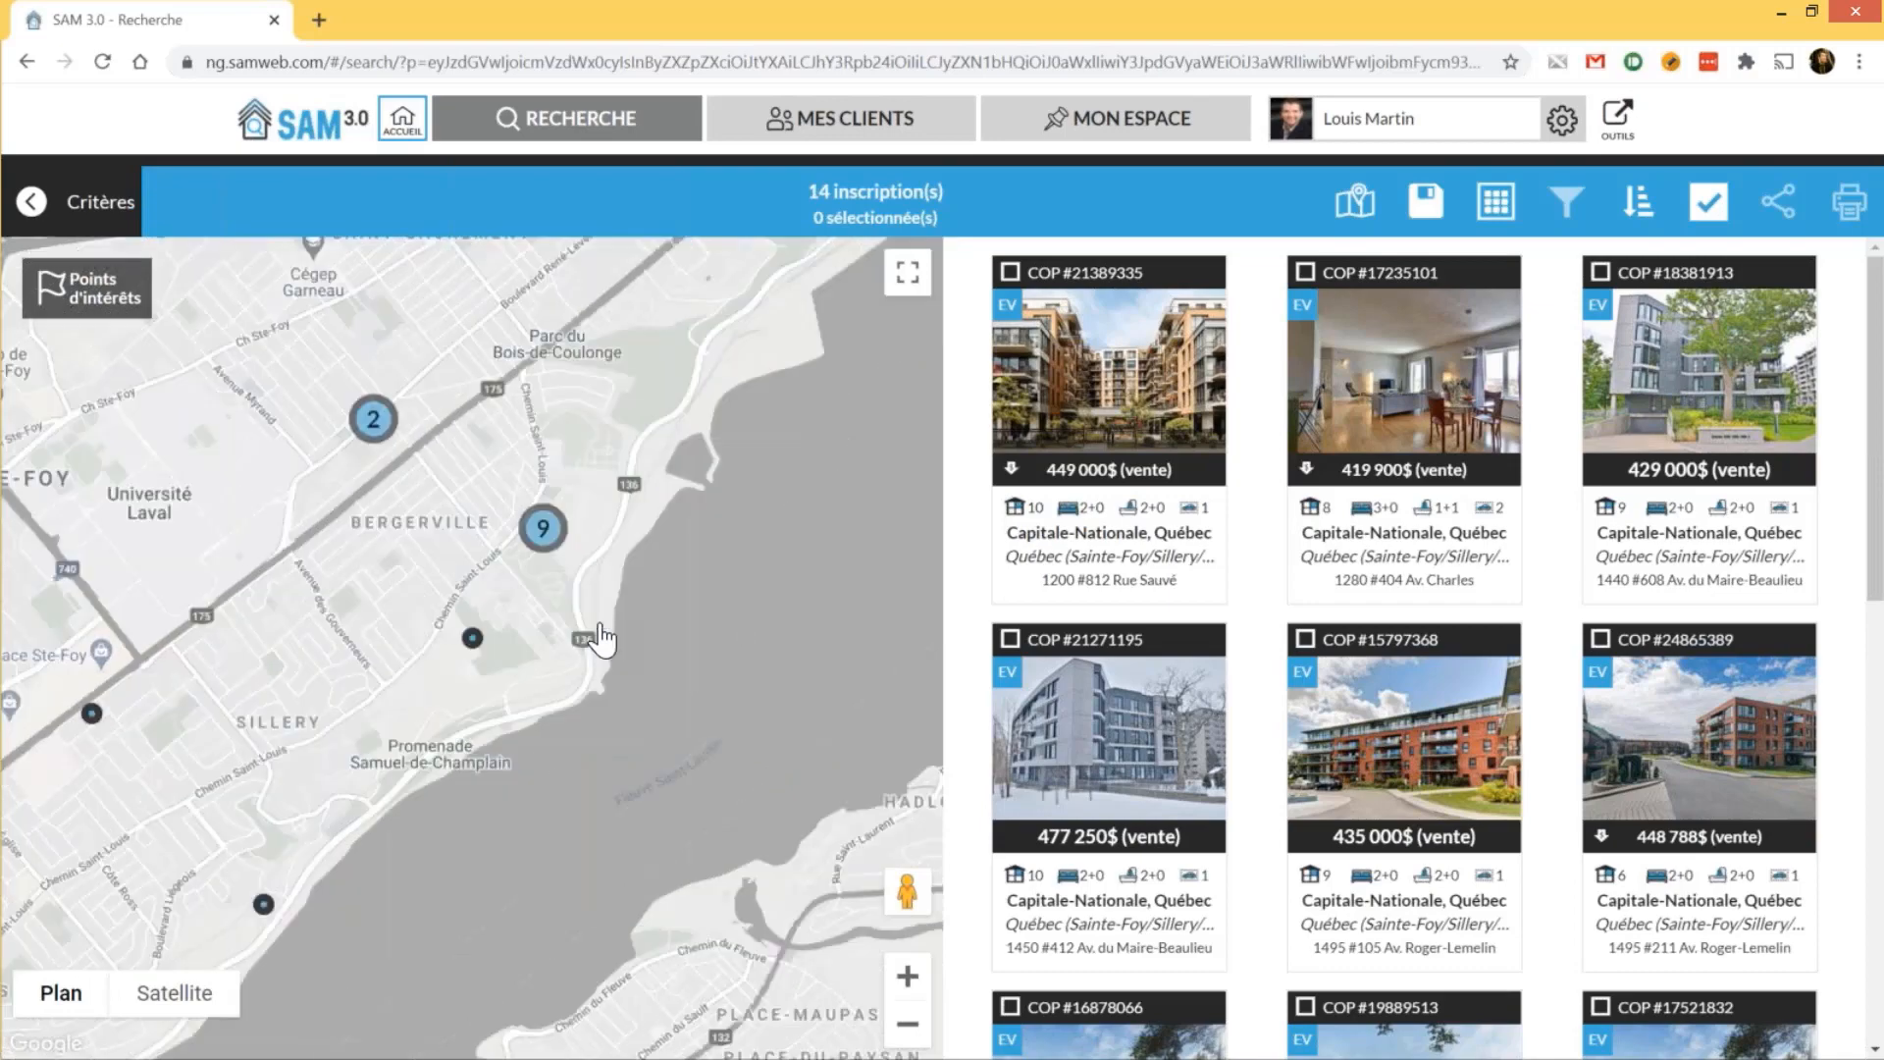
{"action": "left_click", "coordinate": [473, 638]}
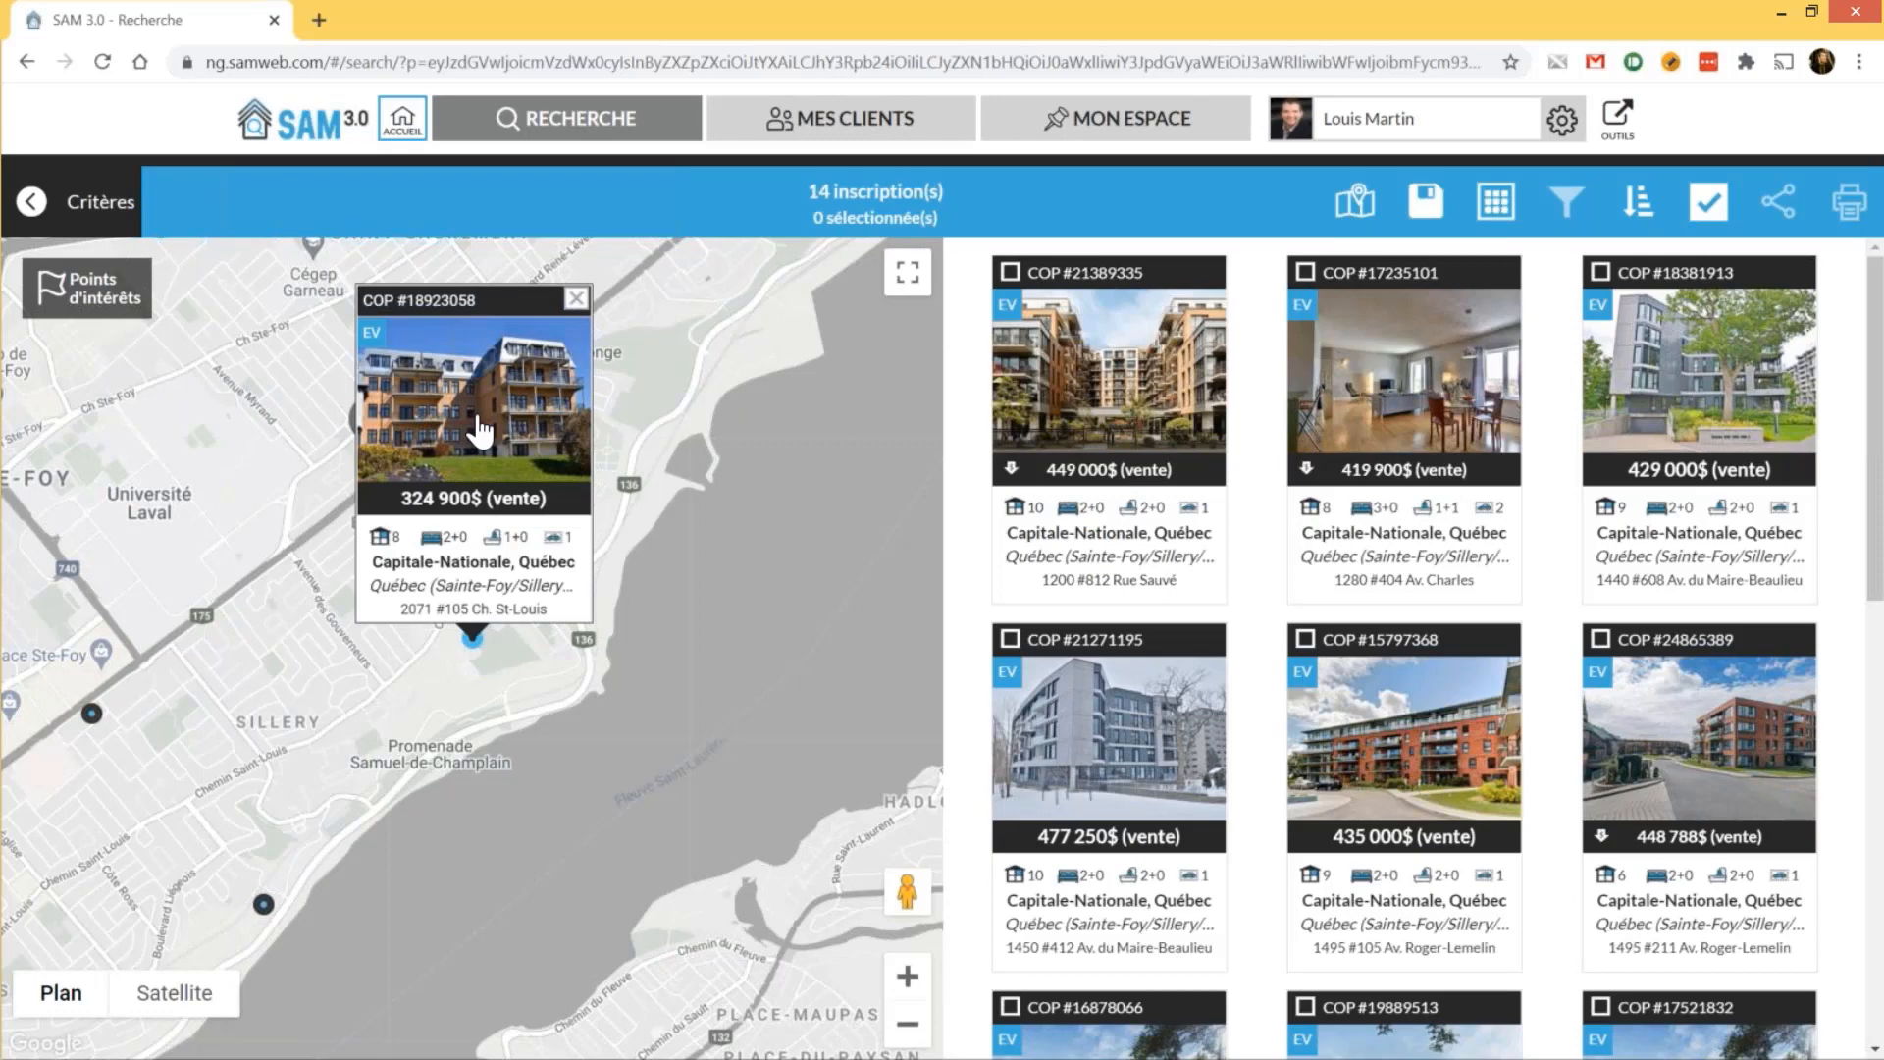
{"action": "left_click", "coordinate": [480, 430]}
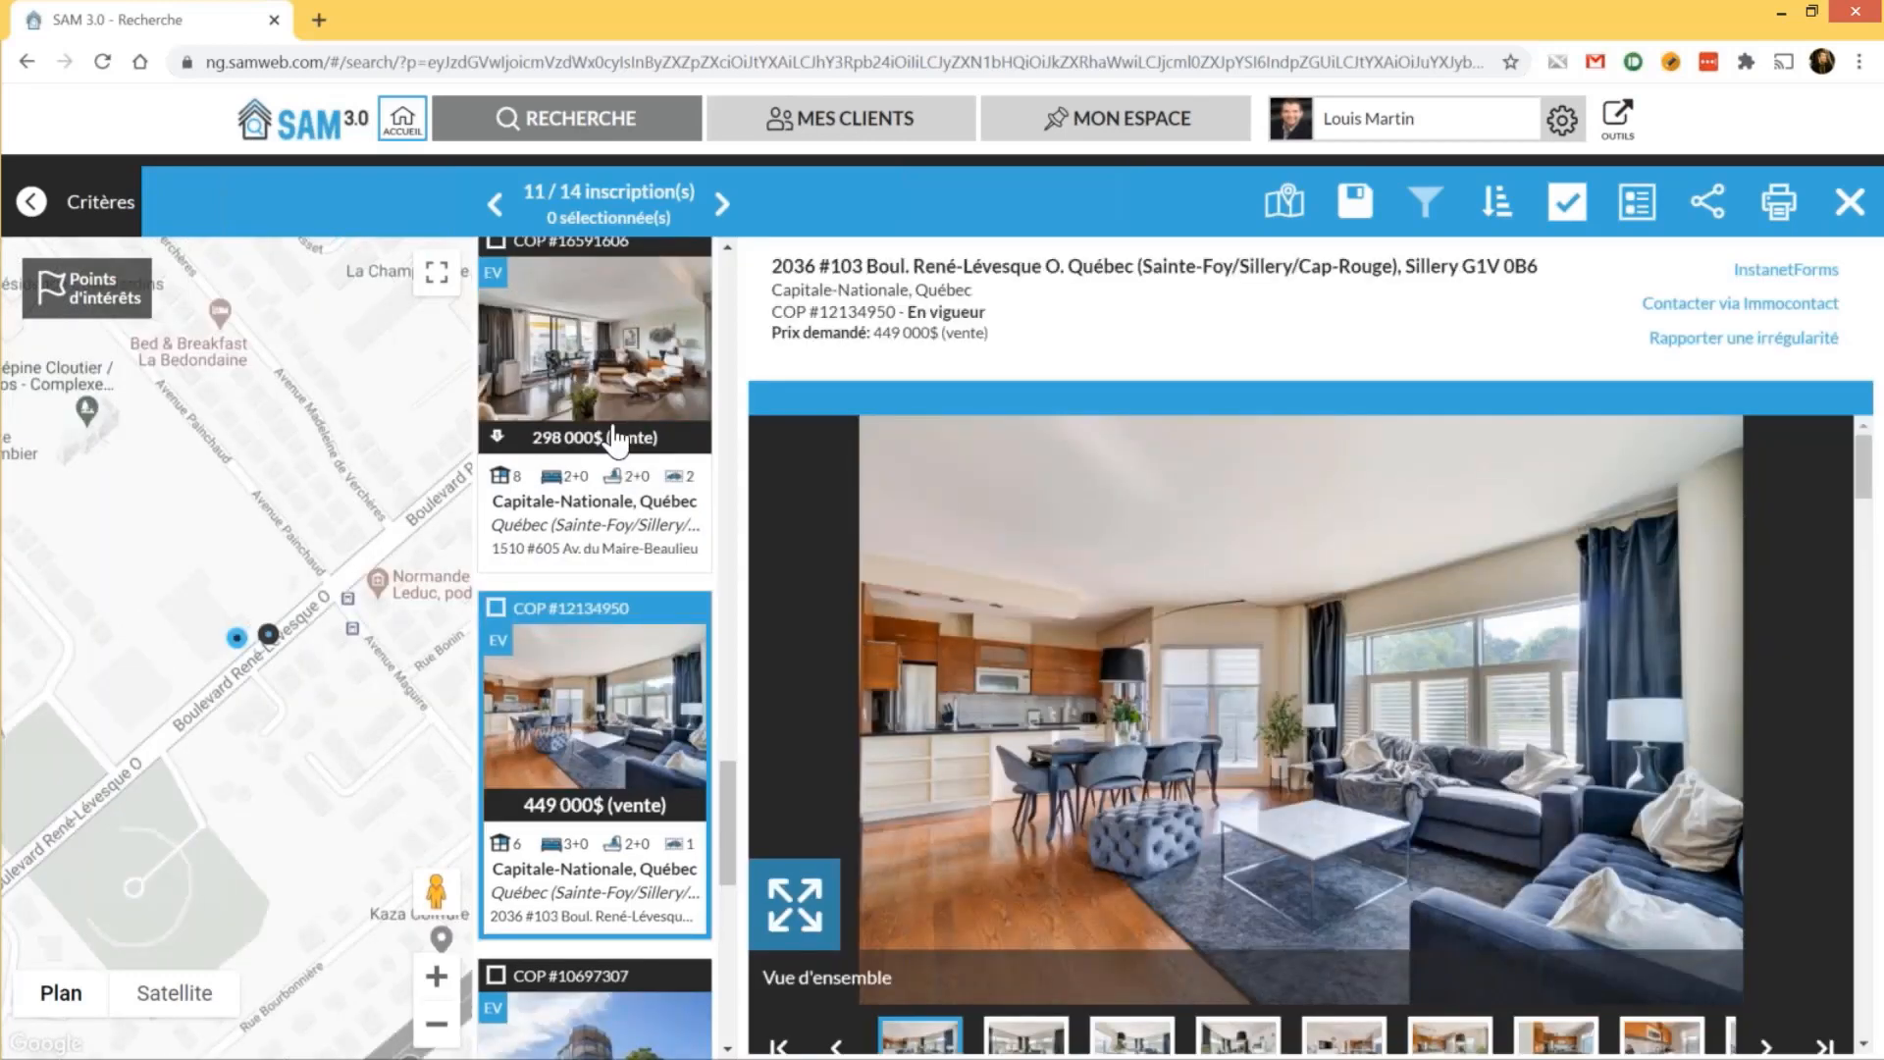
Close the listing details, switch the results to the summary view and sort them in descending order
{"action": "left_click", "coordinate": [1285, 202]}
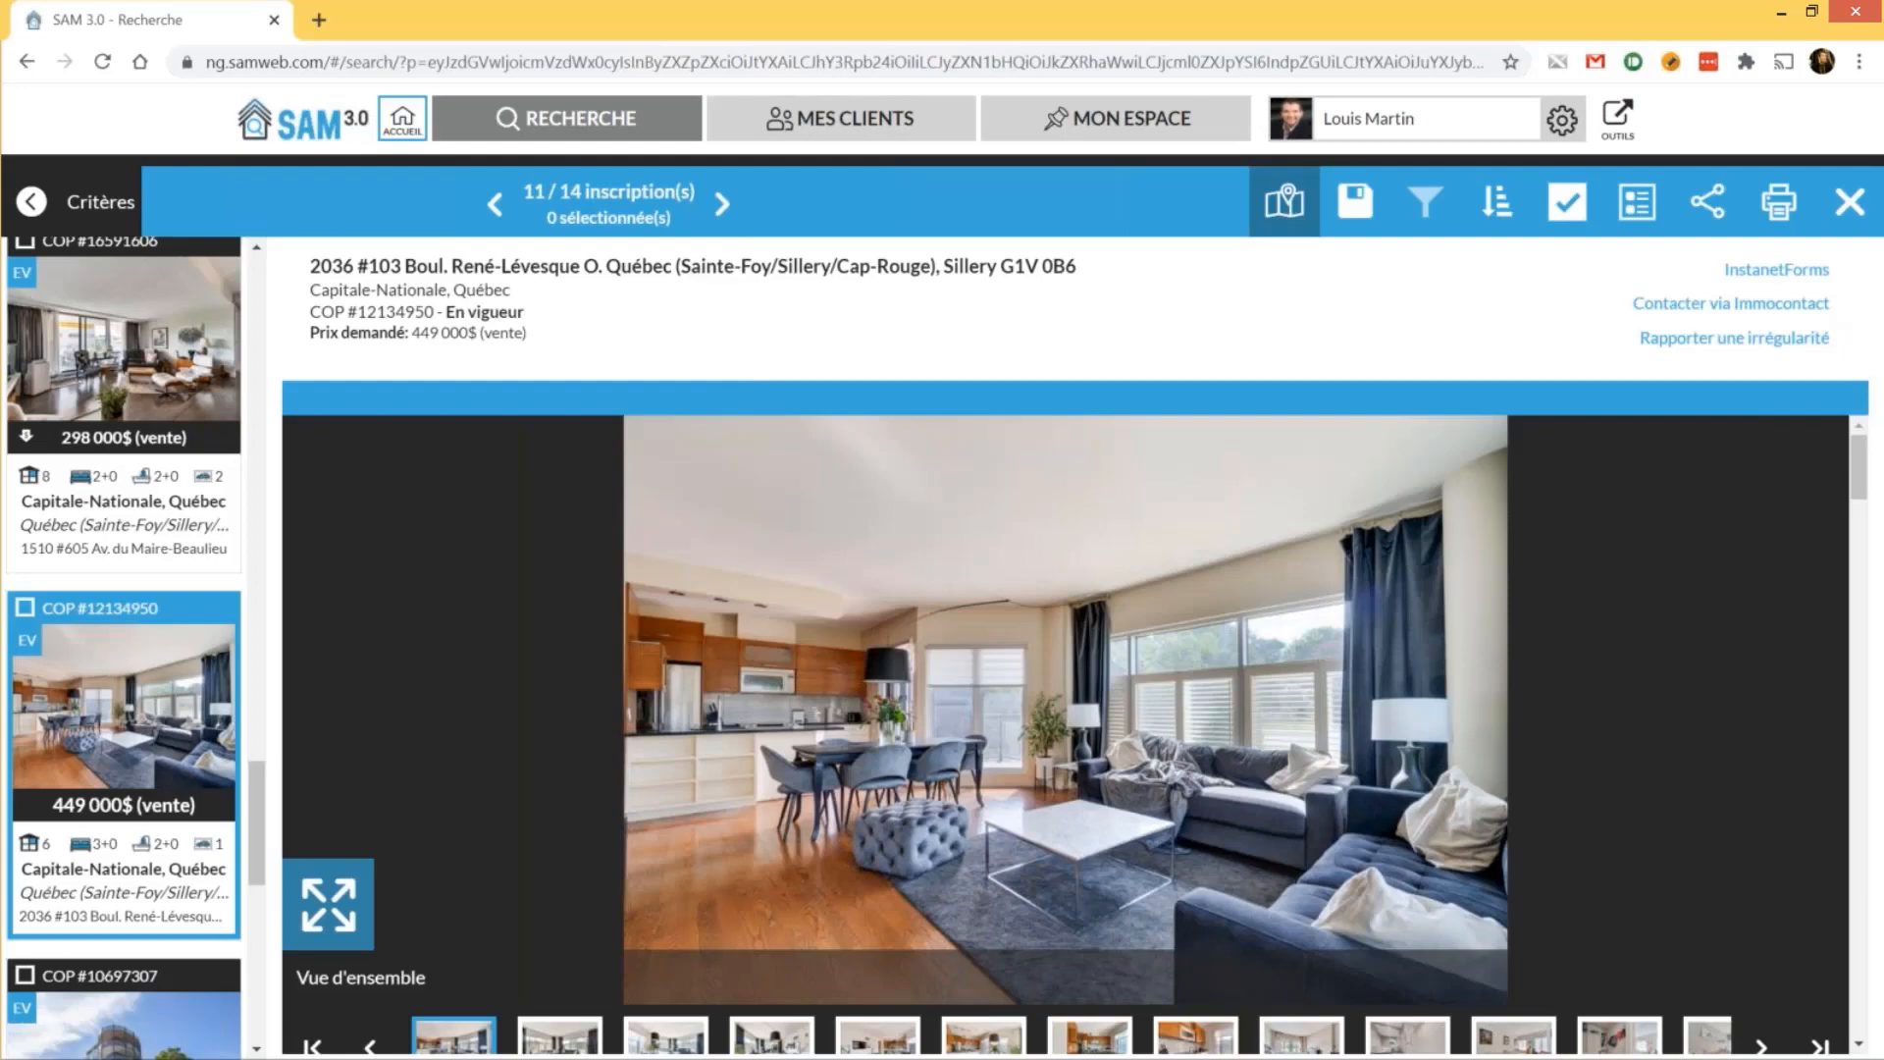
{"action": "left_click", "coordinate": [1285, 201]}
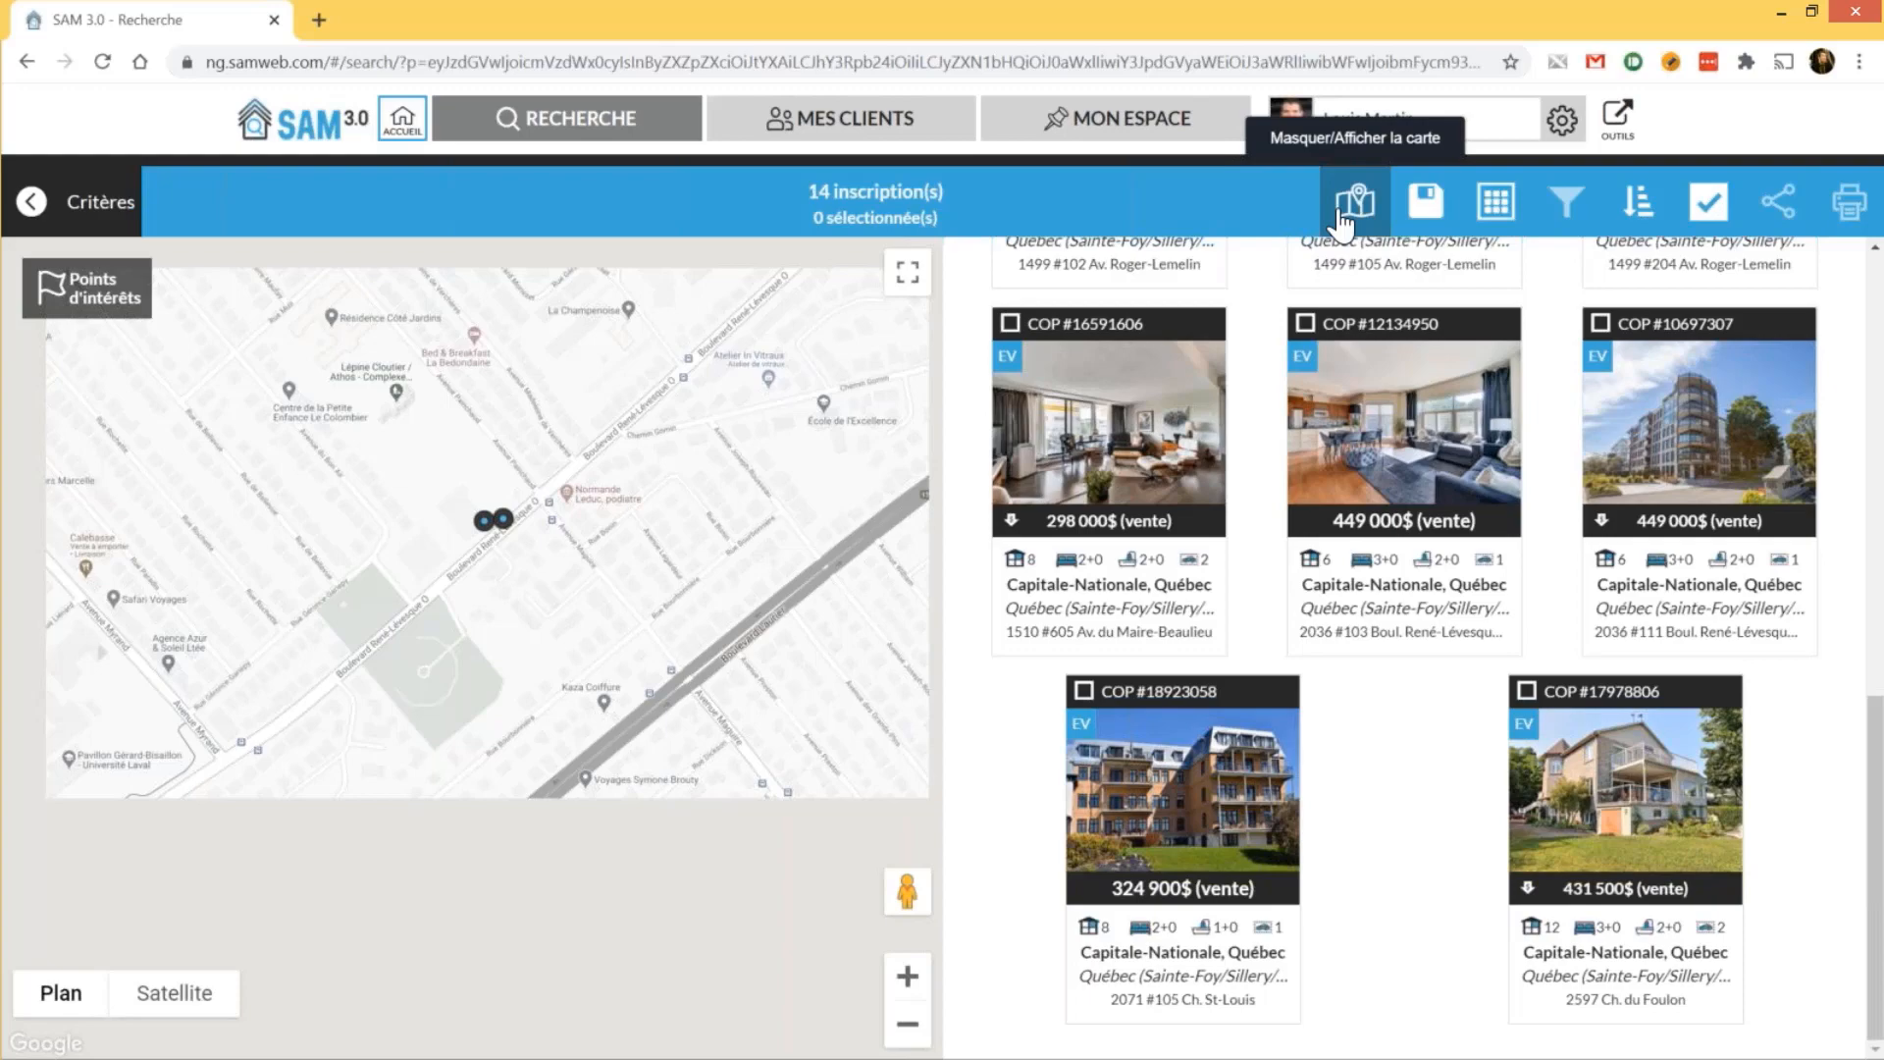
{"action": "left_click", "coordinate": [1496, 201]}
{"action": "left_click", "coordinate": [1431, 305]}
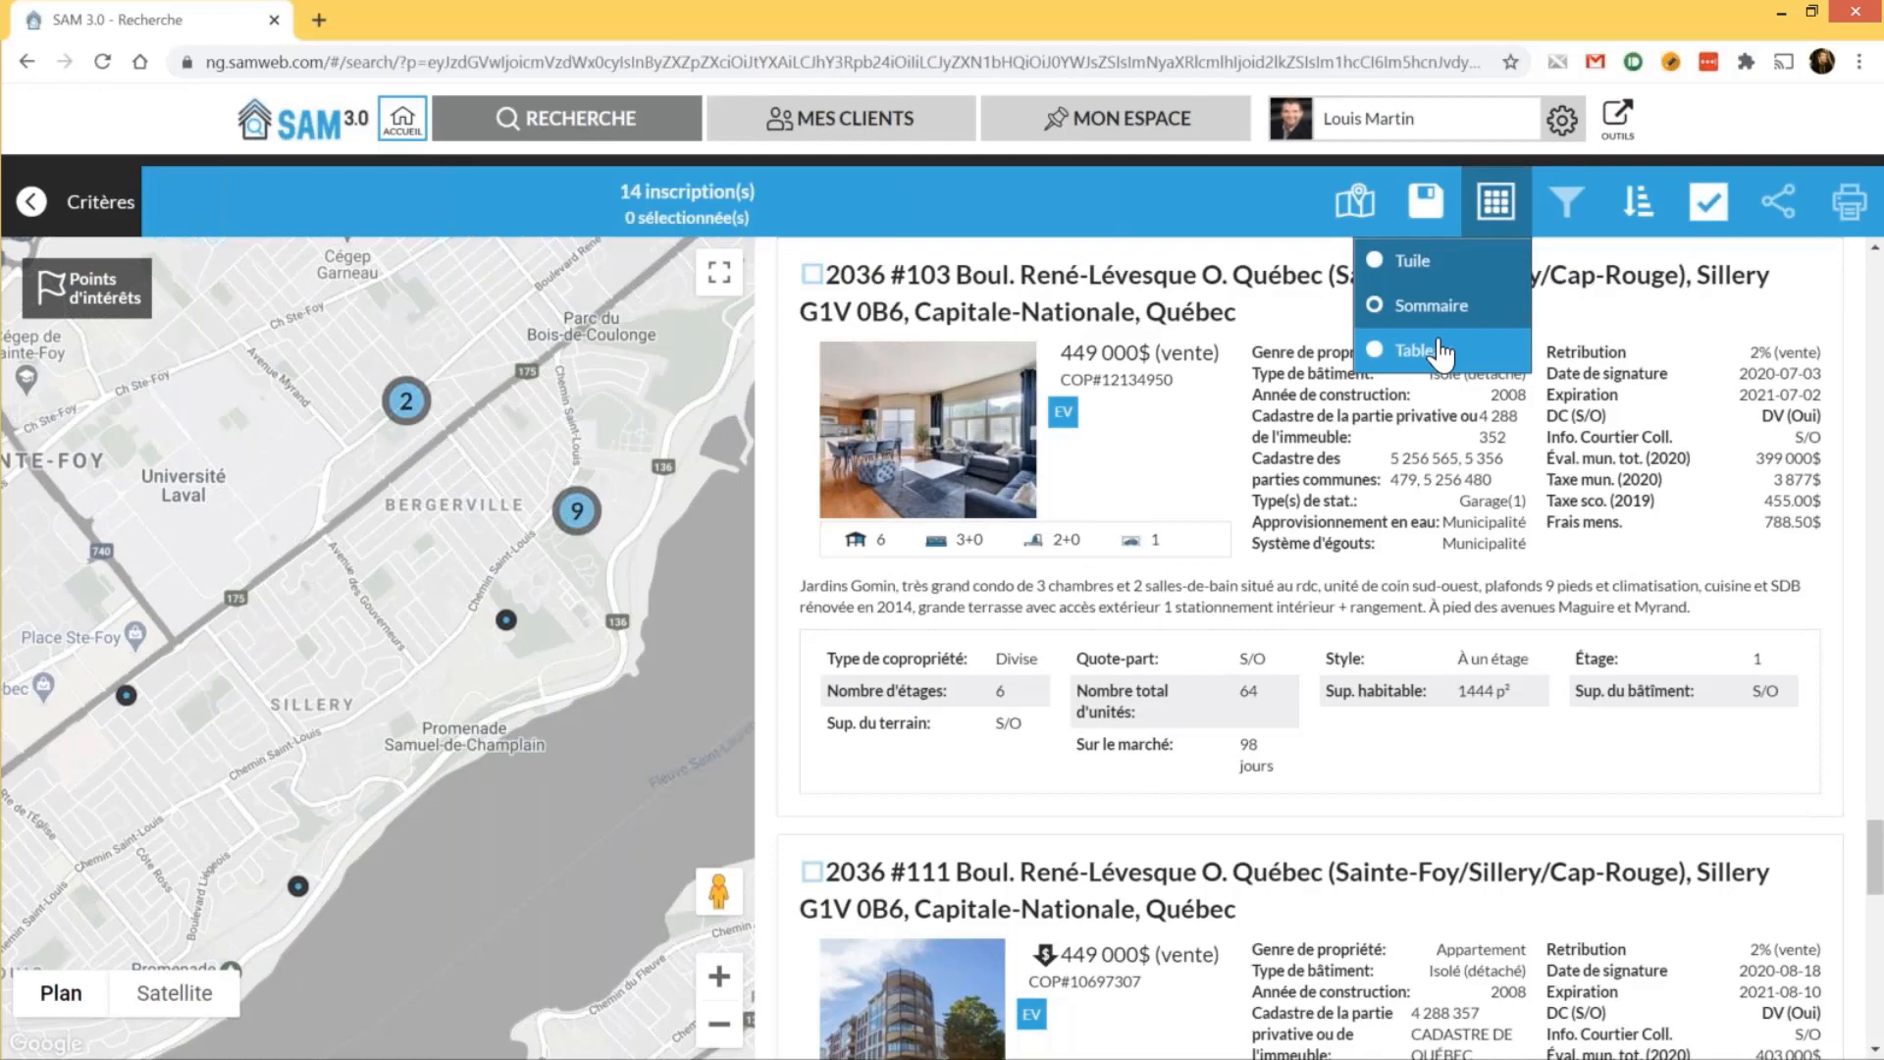
{"action": "left_click", "coordinate": [1439, 351]}
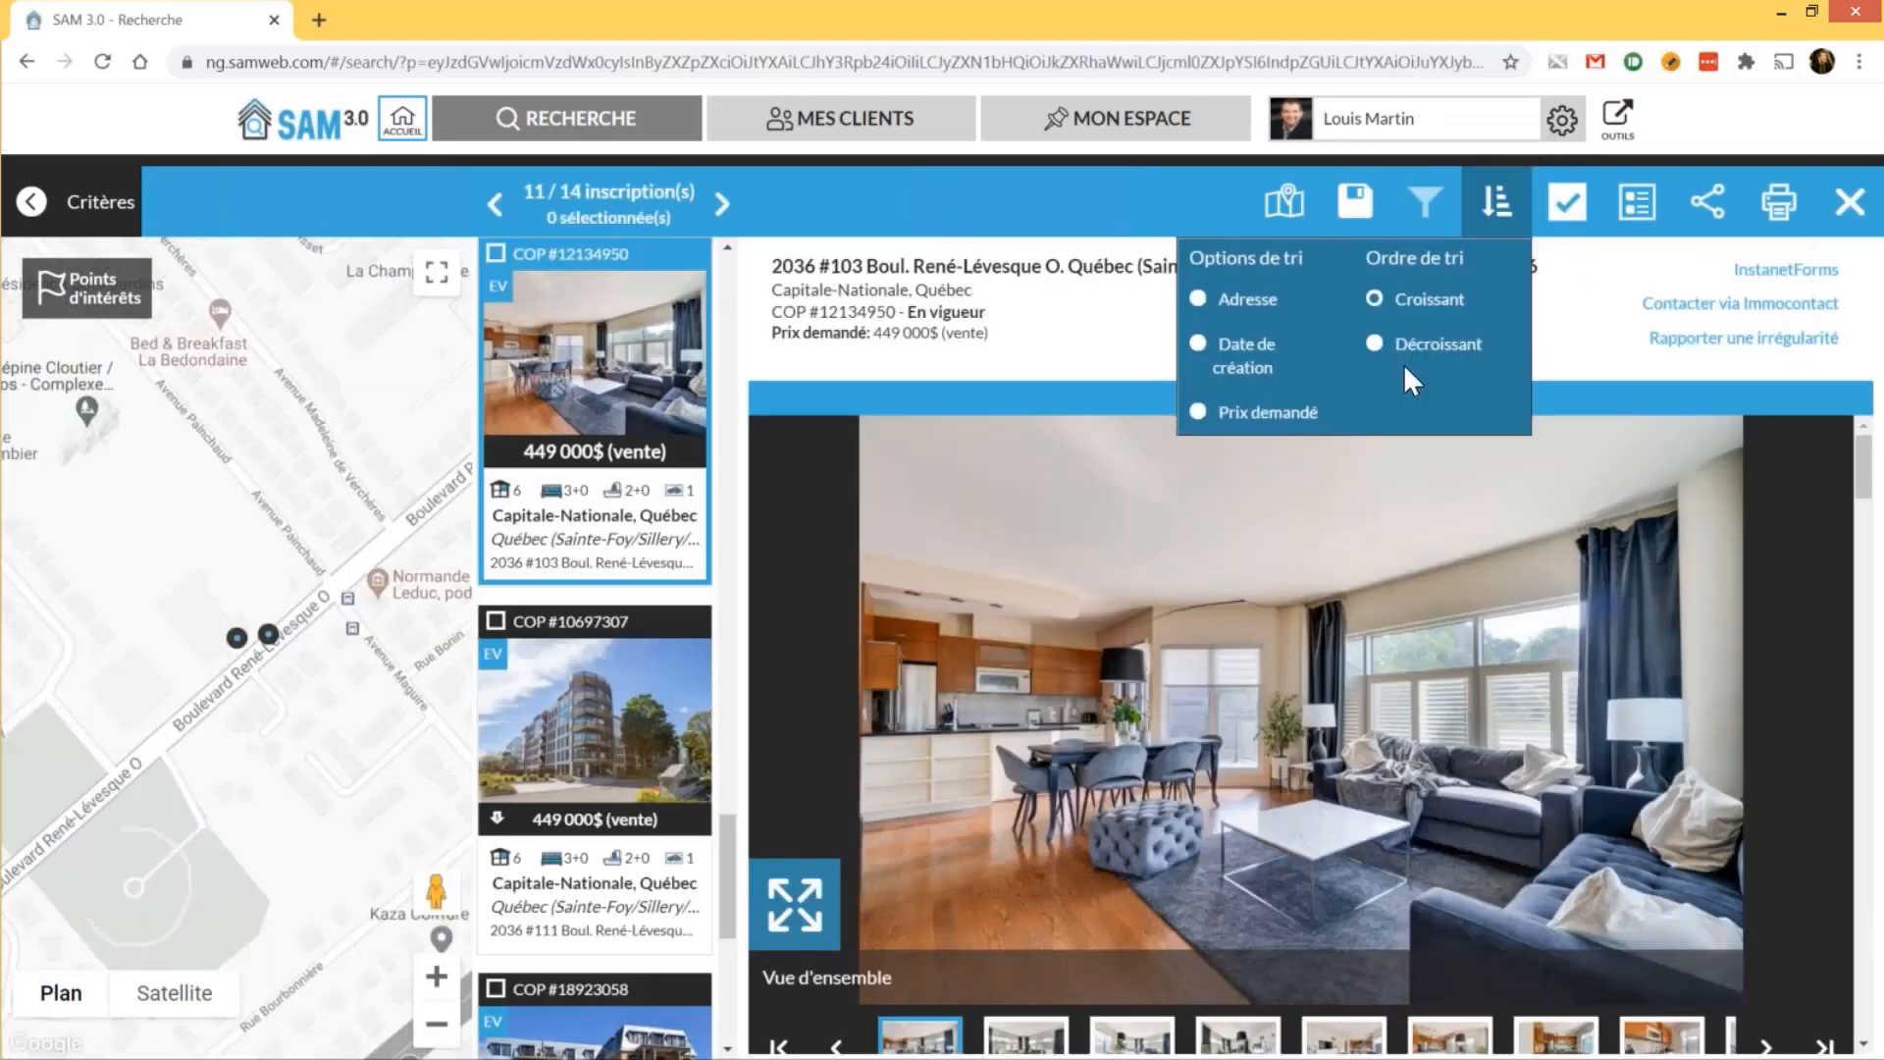
{"action": "left_click", "coordinate": [1405, 370]}
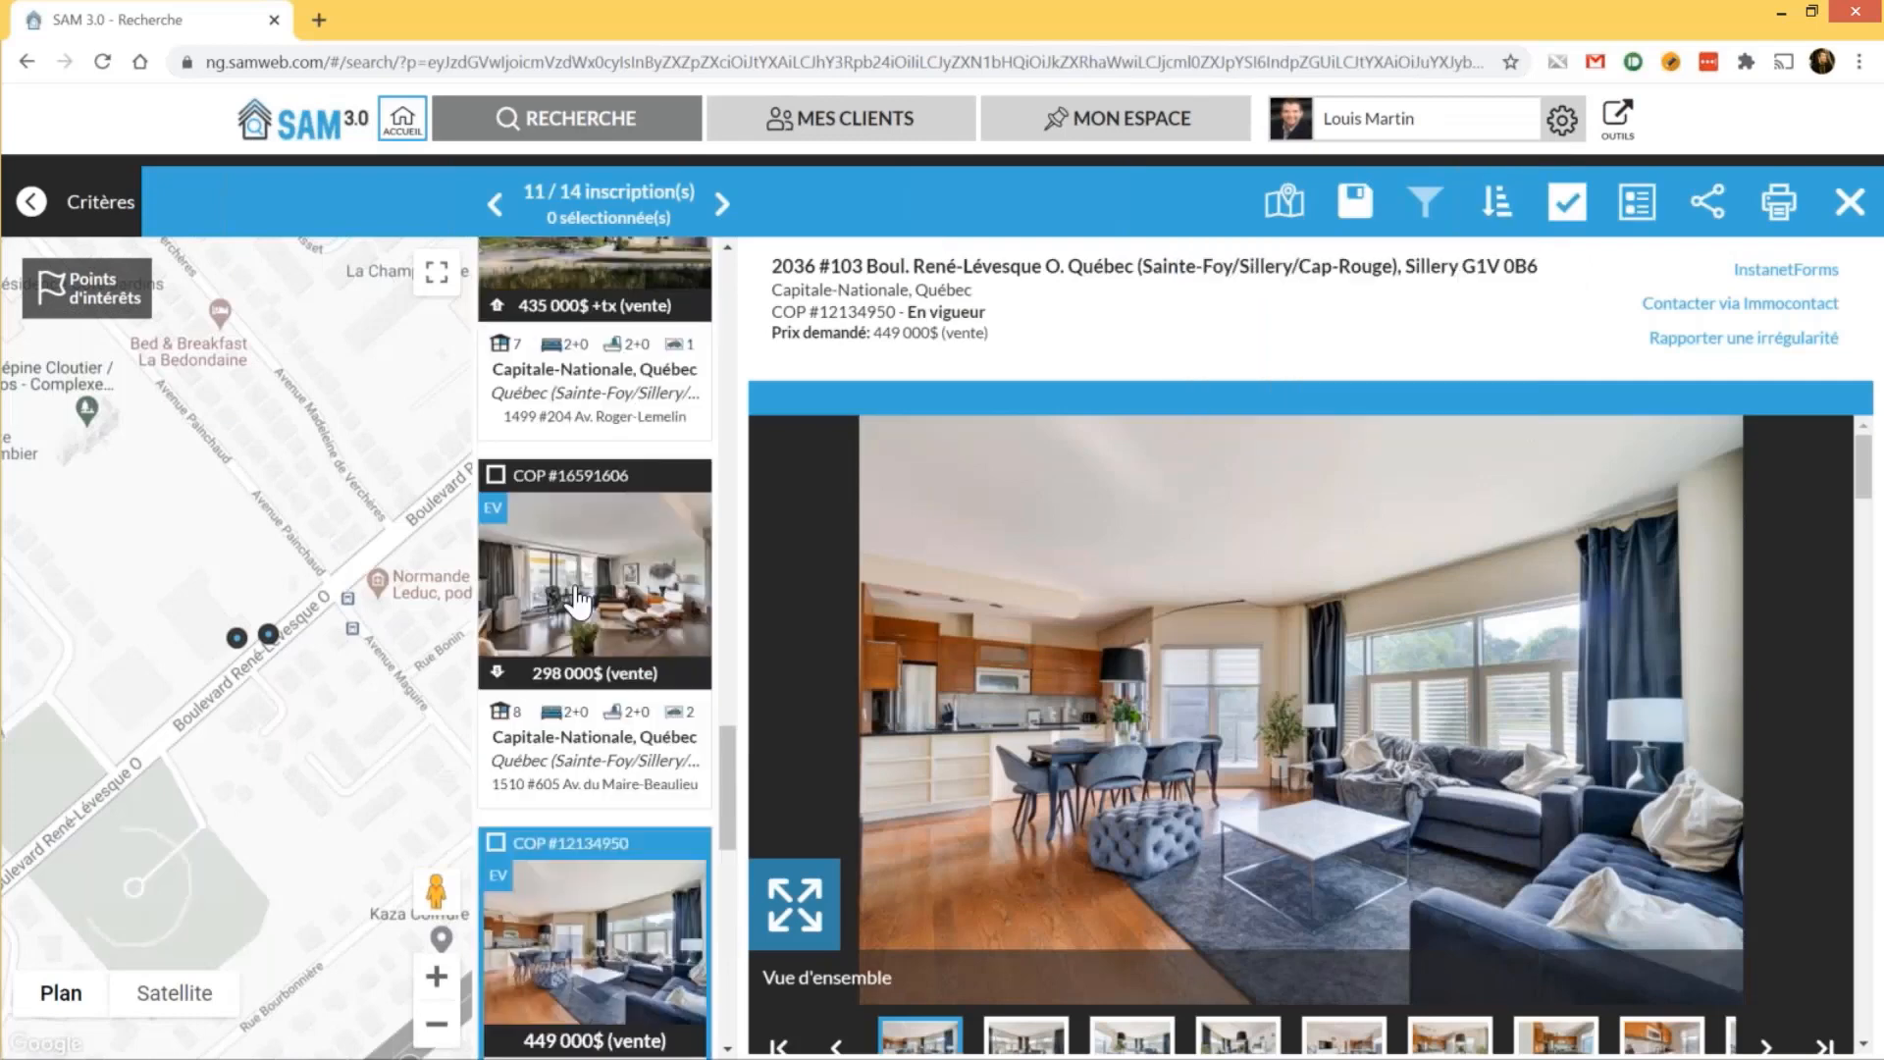
{"action": "scroll", "coordinate": [608, 550], "scroll_direction": "up", "scroll_amount": 10}
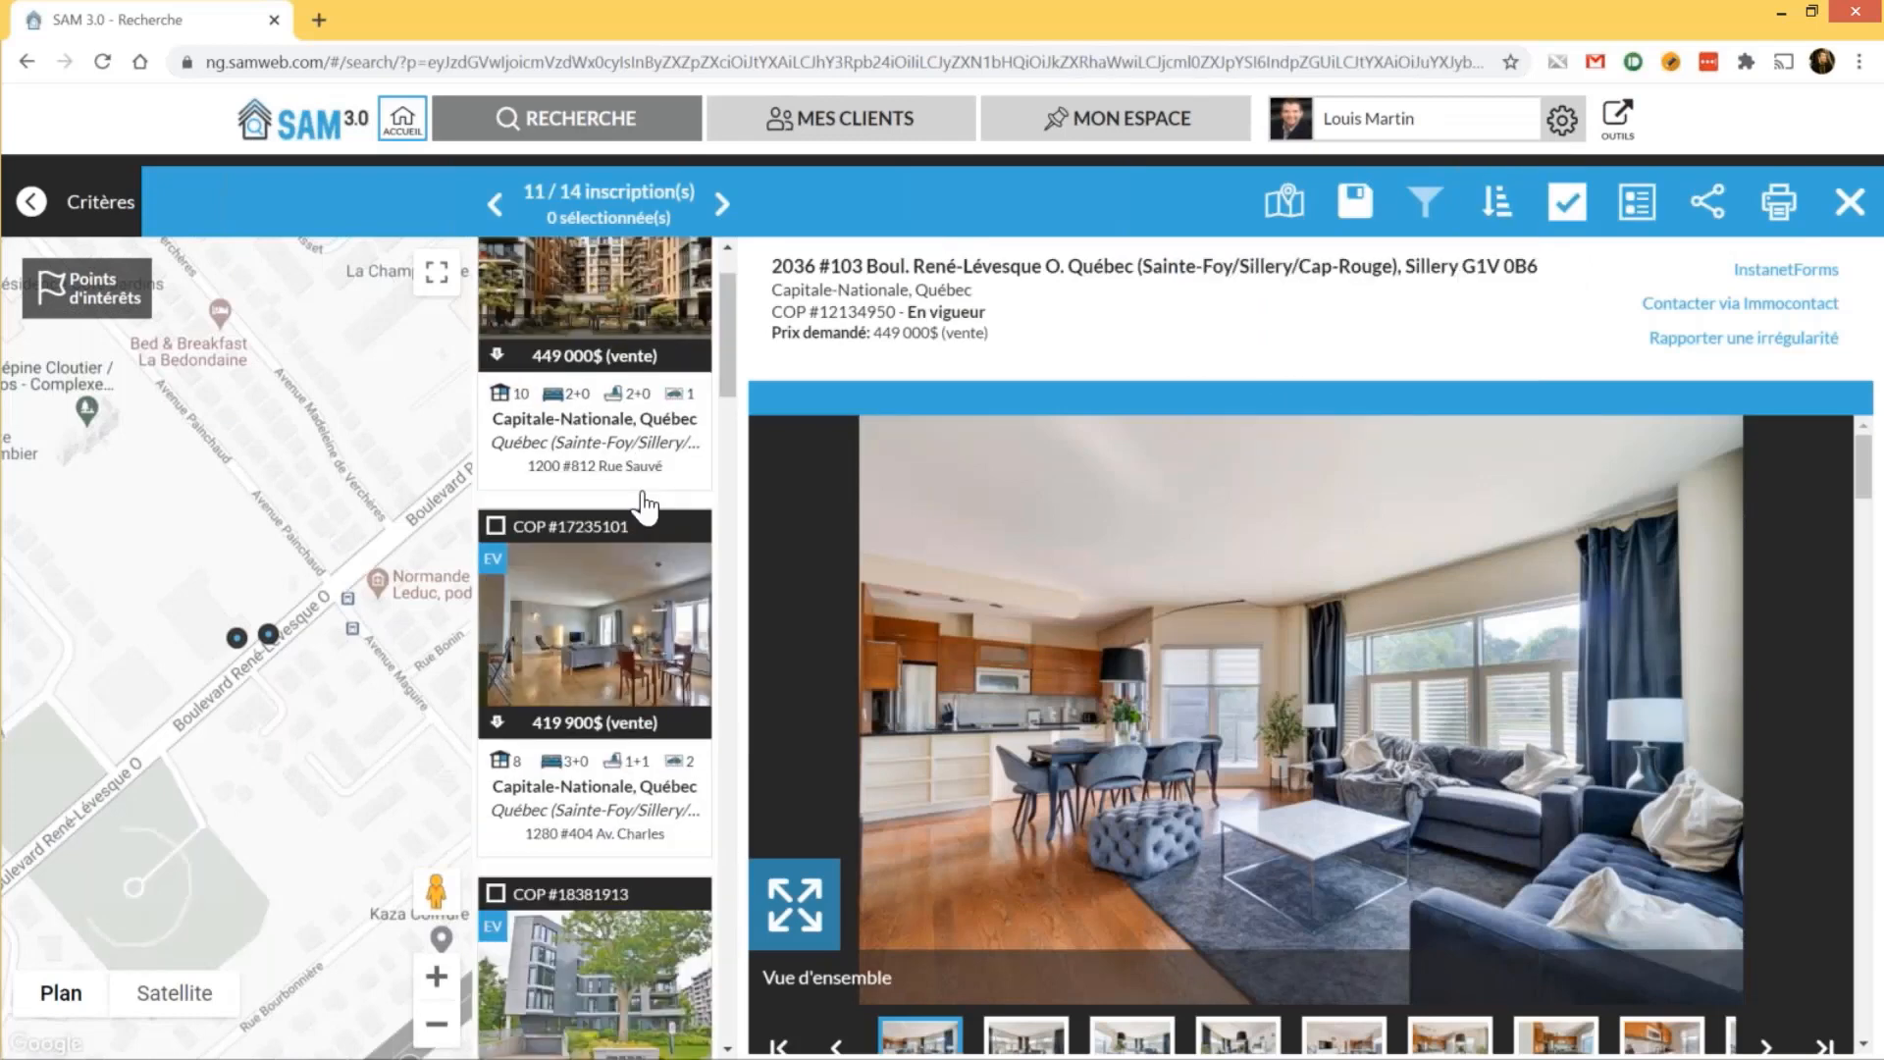
{"action": "scroll", "coordinate": [645, 505], "scroll_direction": "up", "scroll_amount": 1}
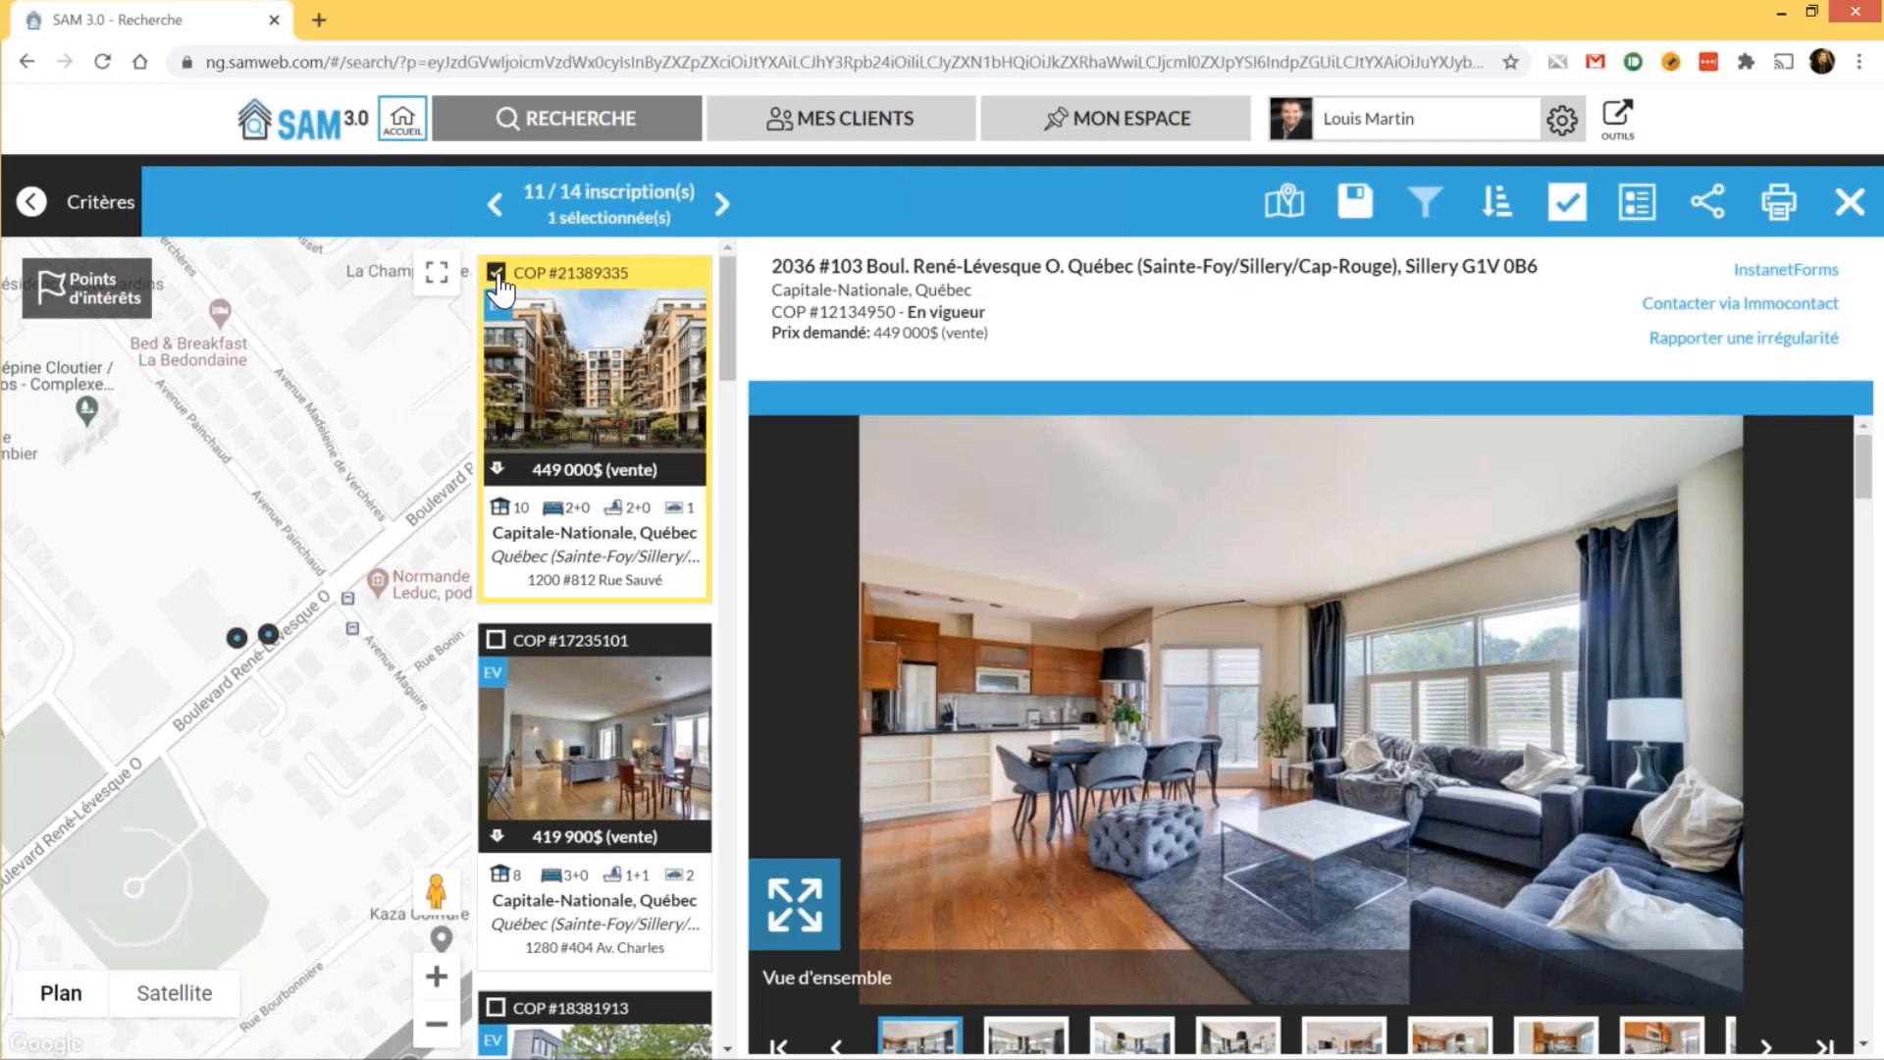
Tick the 449 000$ Rue Sauvé, 419 900$ Av. Charles and 429 000$ Maire-Beaulieu listings
{"action": "left_click", "coordinate": [498, 277]}
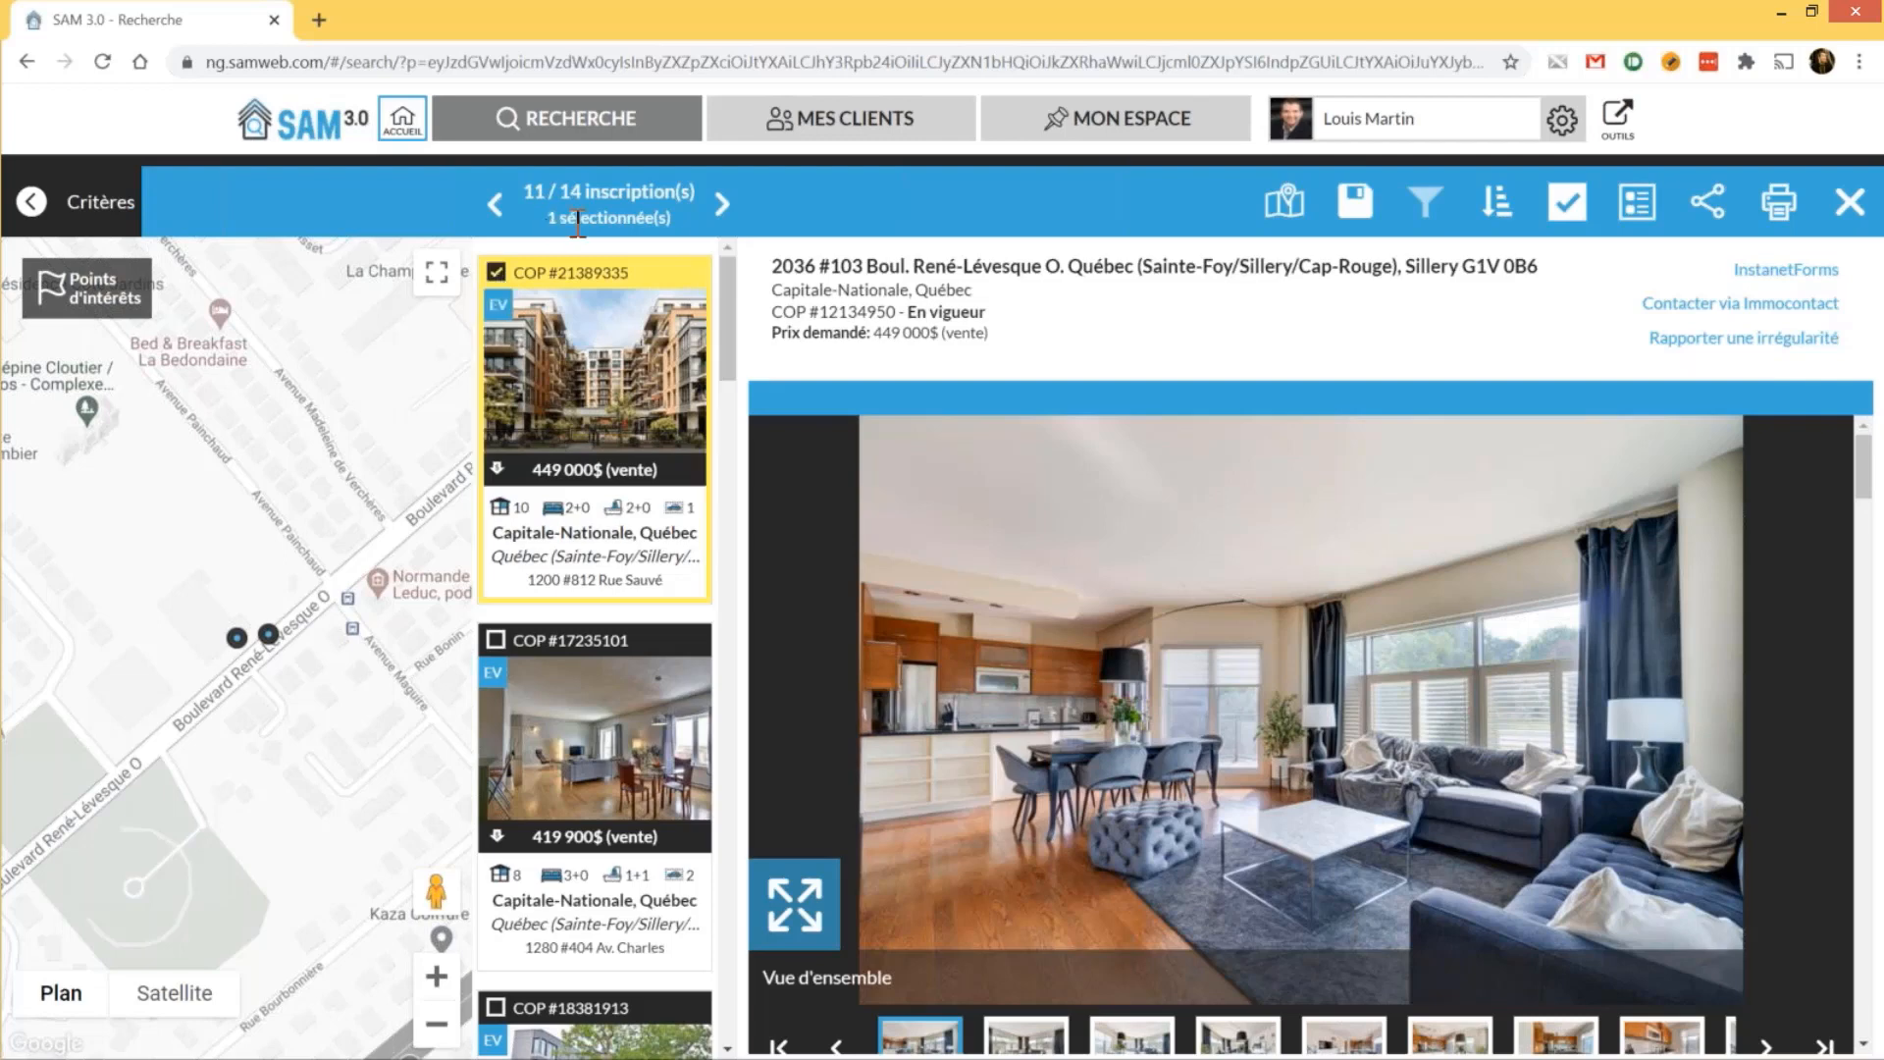
{"action": "left_click", "coordinate": [498, 643]}
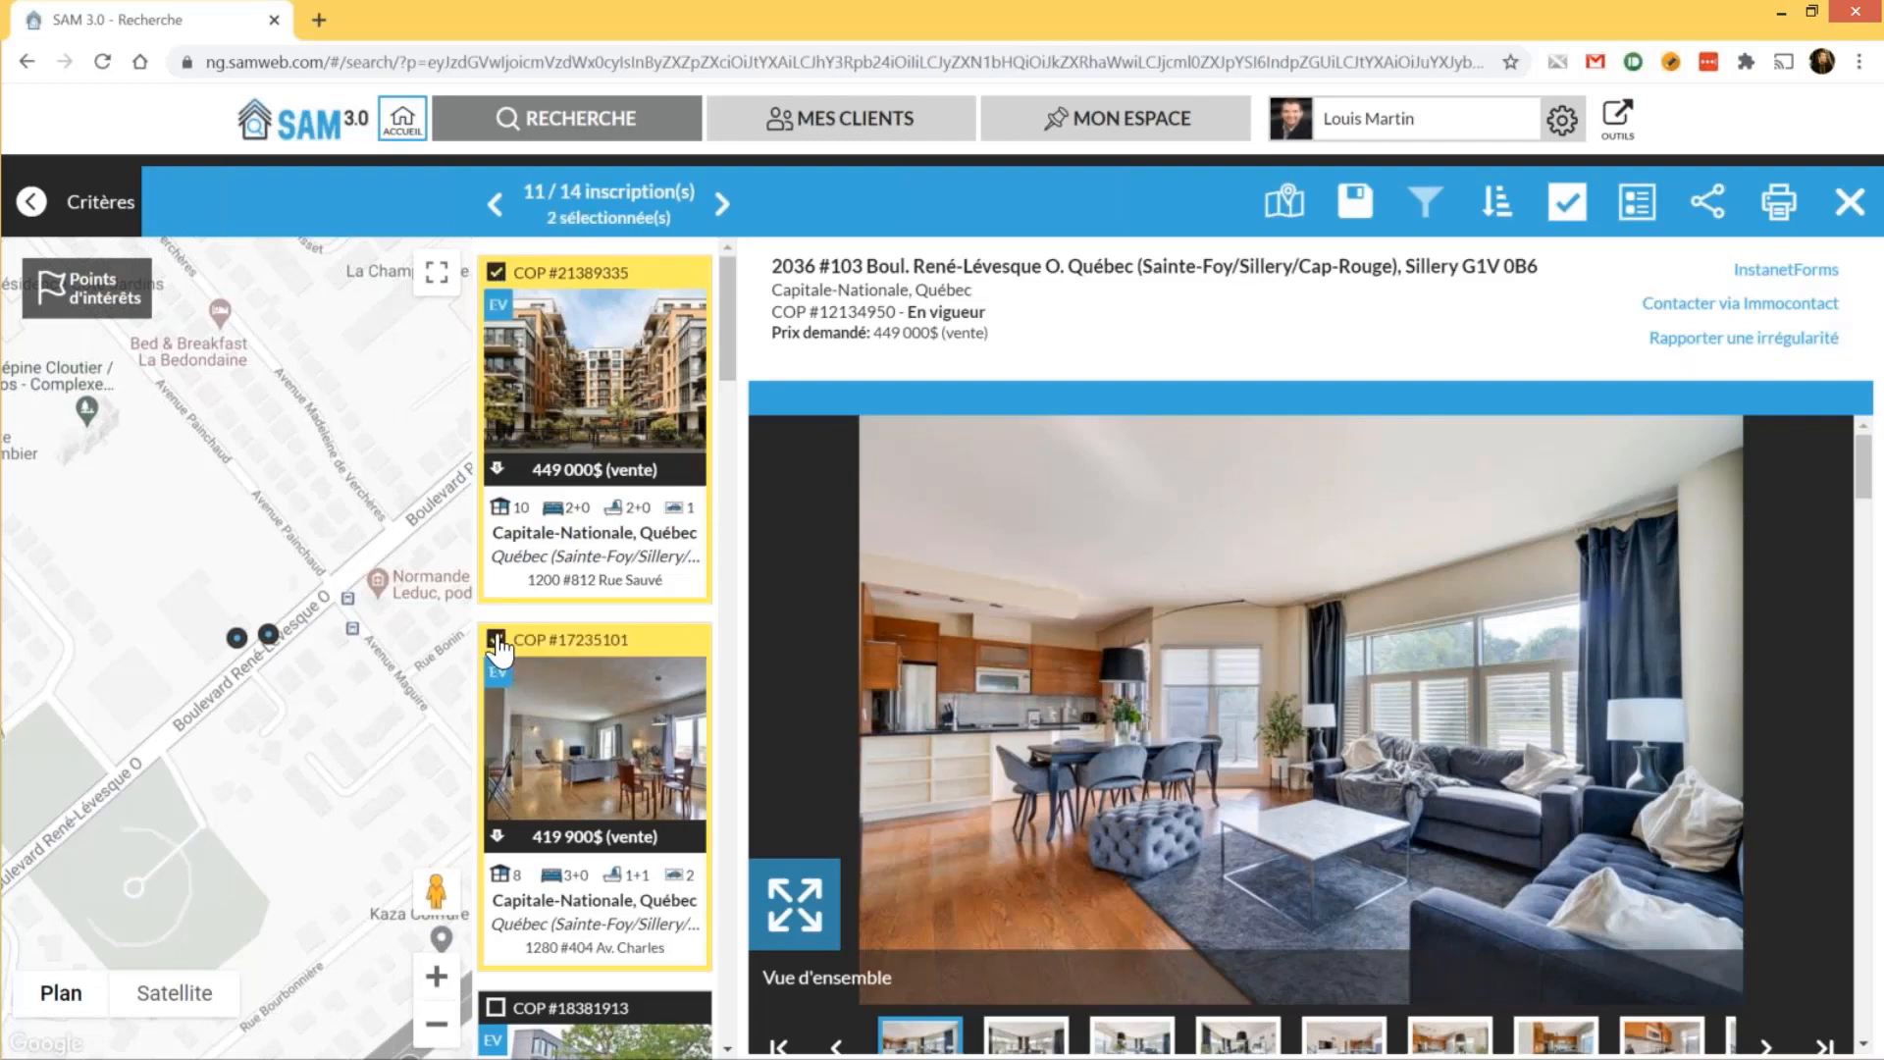
{"action": "scroll", "coordinate": [498, 746], "scroll_direction": "down", "scroll_amount": 2}
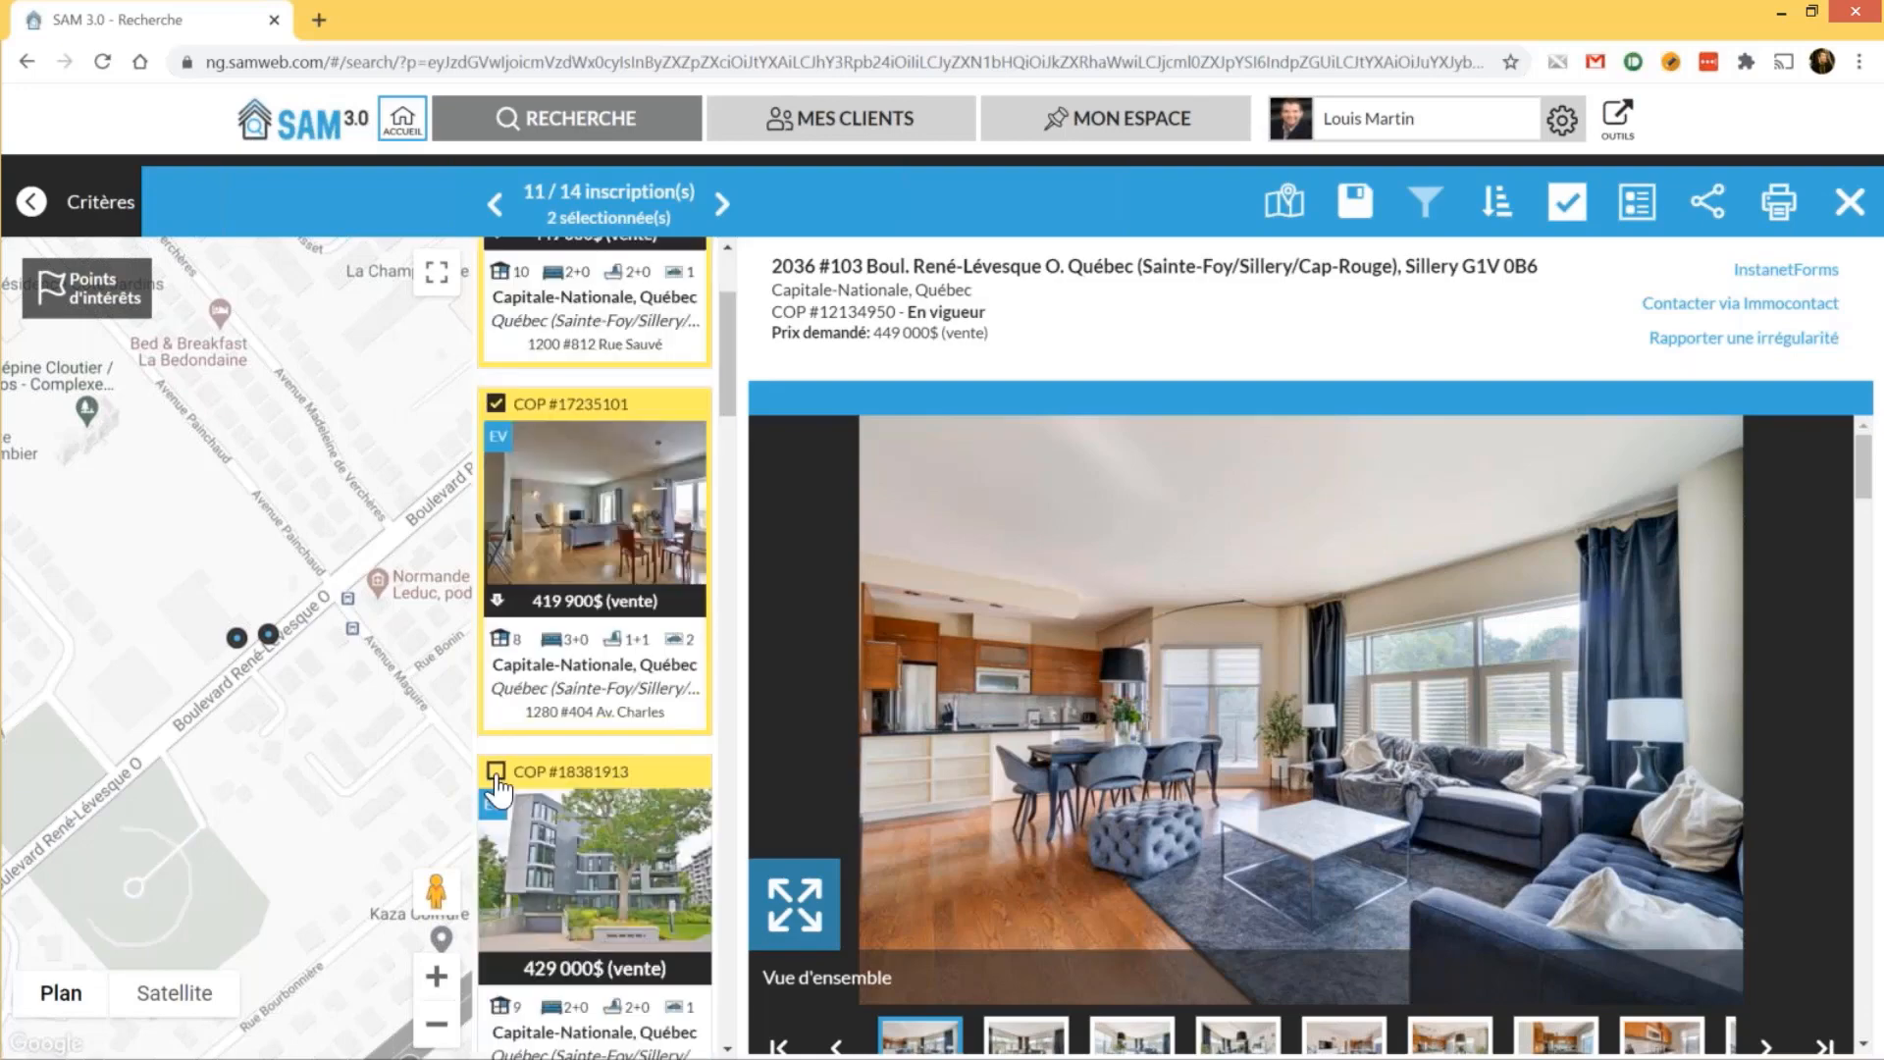
{"action": "left_click", "coordinate": [497, 775]}
{"action": "scroll", "coordinate": [568, 633], "scroll_direction": "down", "scroll_amount": 1}
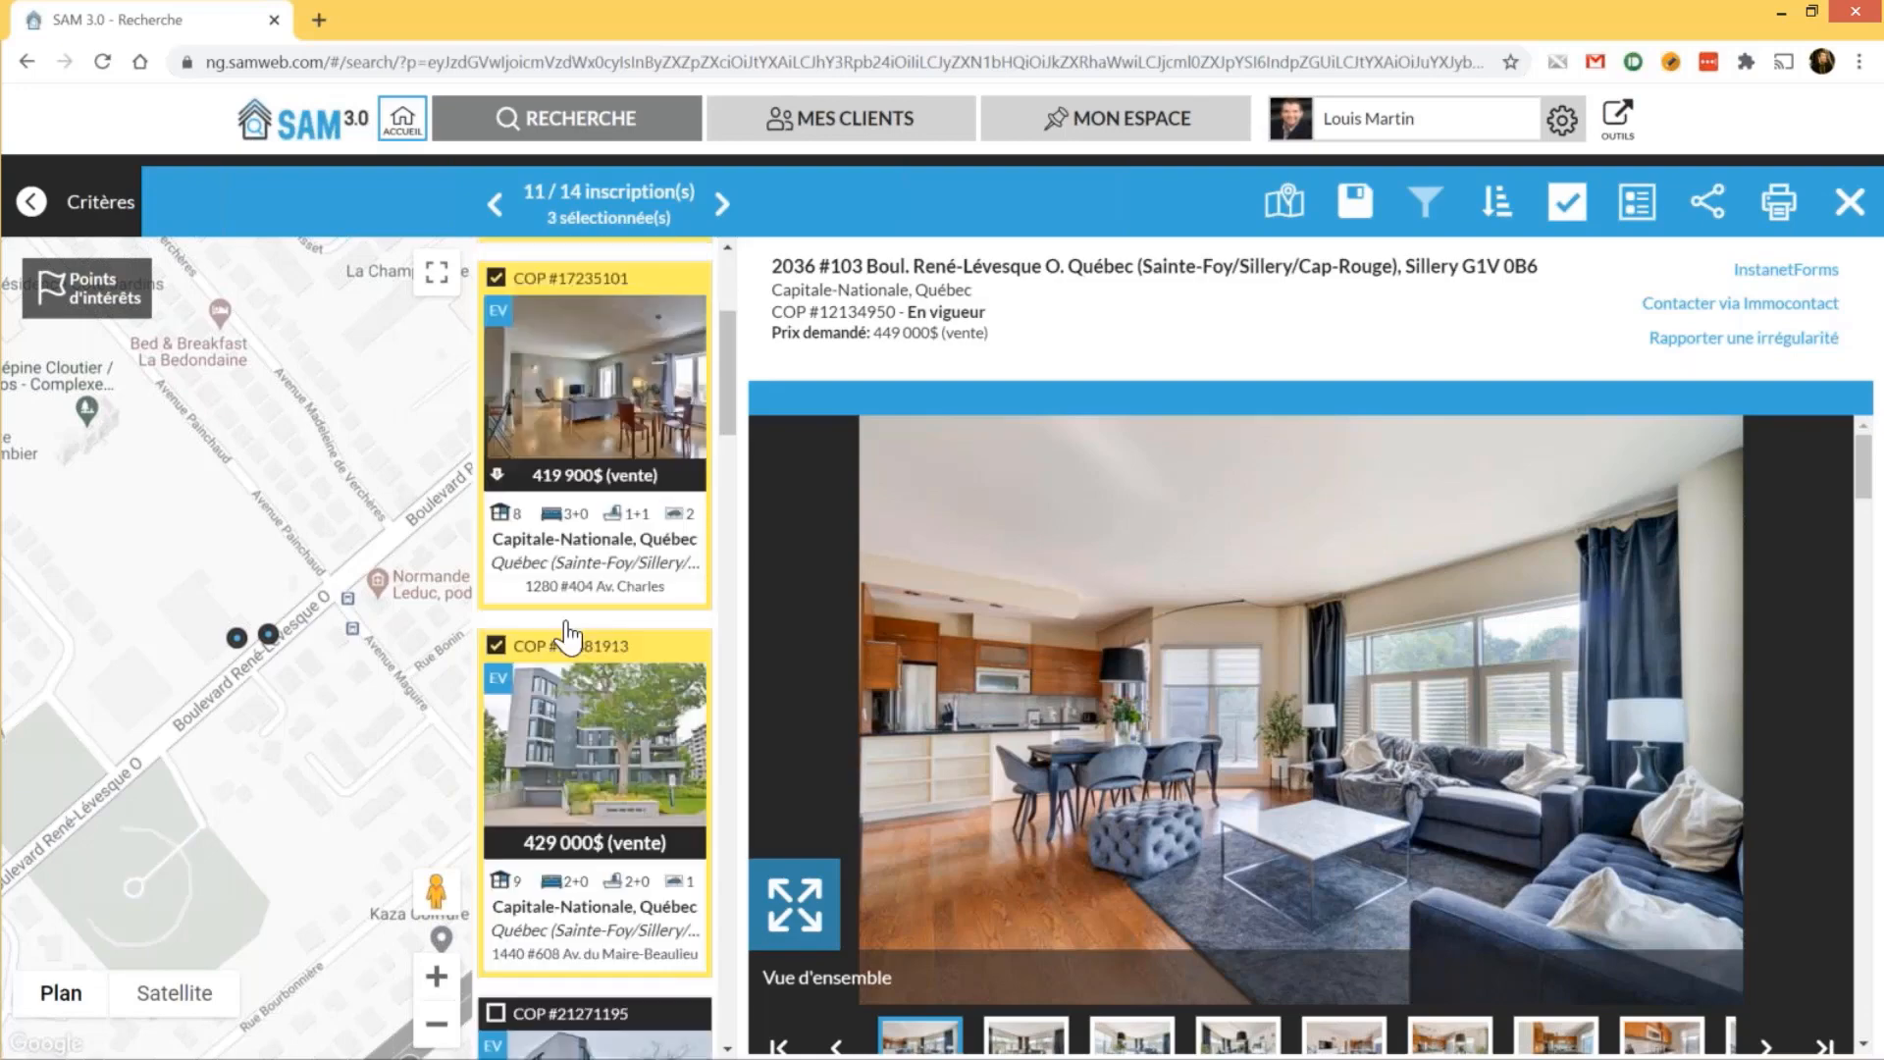
{"action": "scroll", "coordinate": [567, 633], "scroll_direction": "down", "scroll_amount": 6}
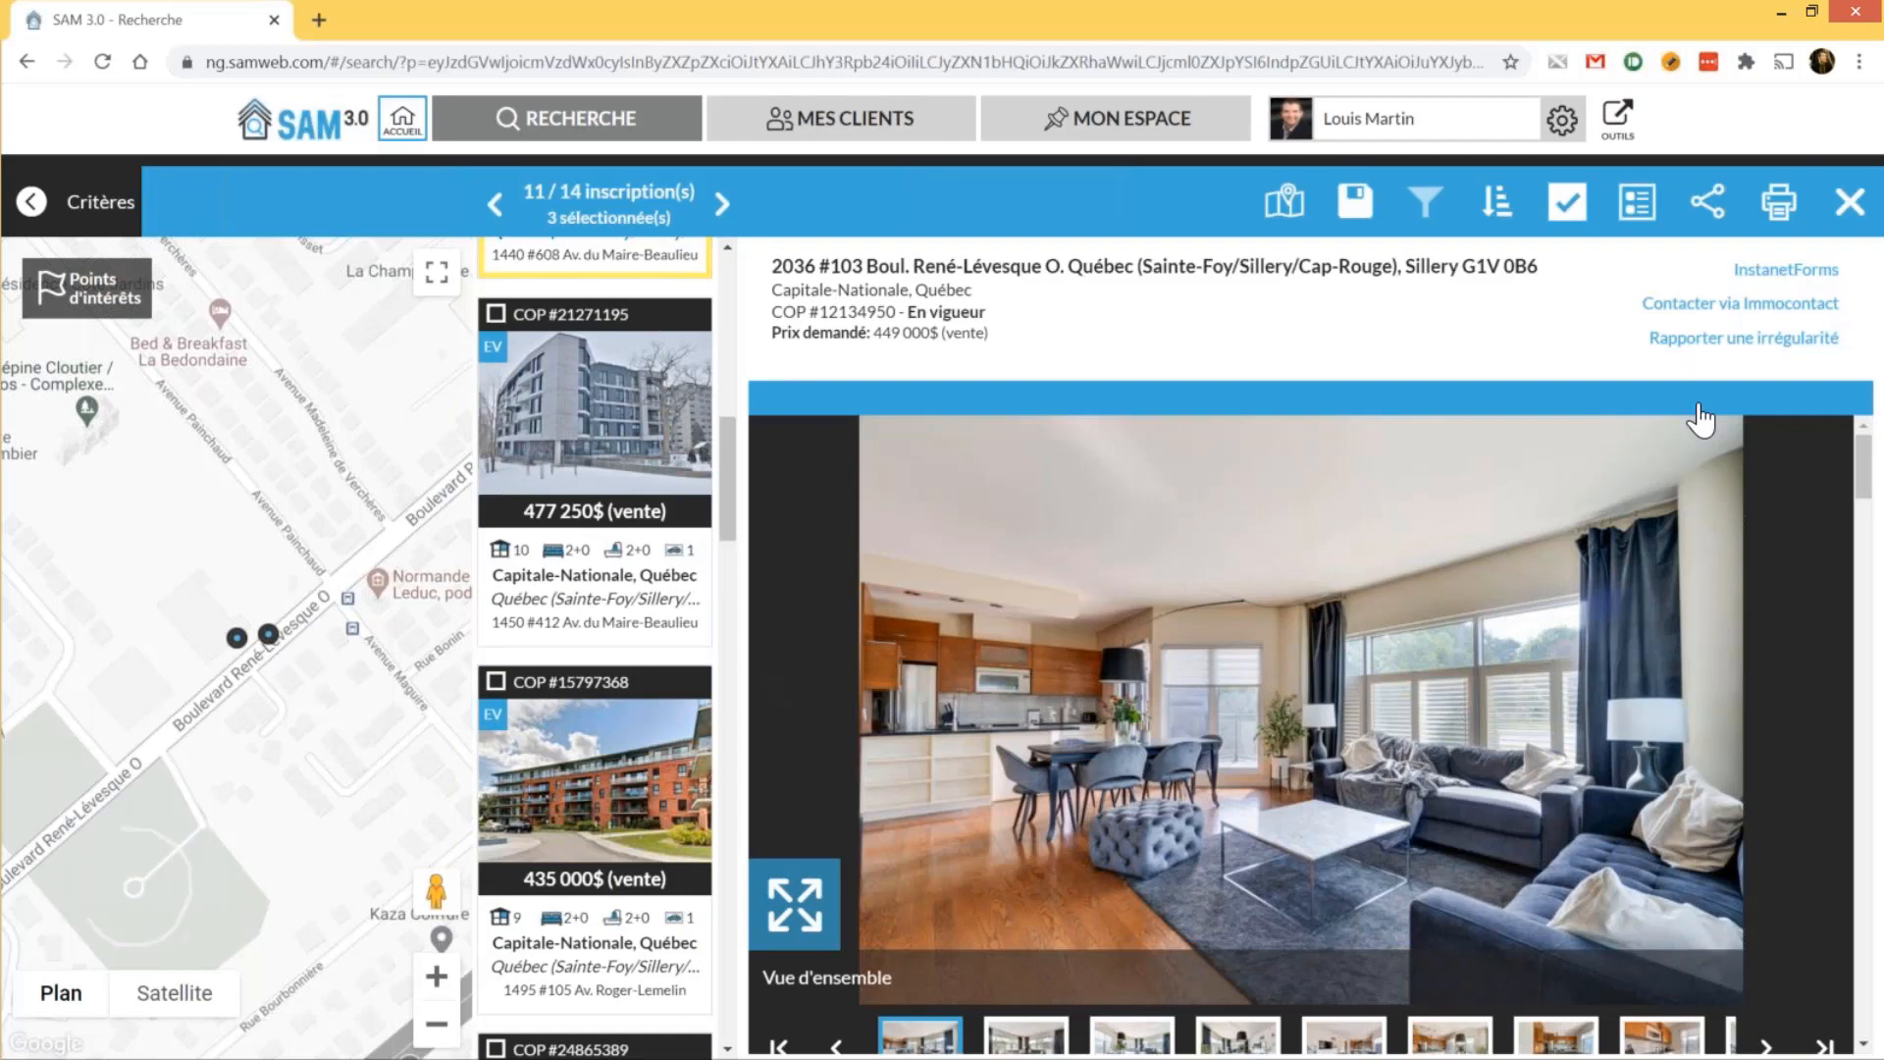
Open the Partage de propriété(s) form for the 3 selected condos, then leave it unsent with Retour
{"action": "left_click", "coordinate": [1708, 201]}
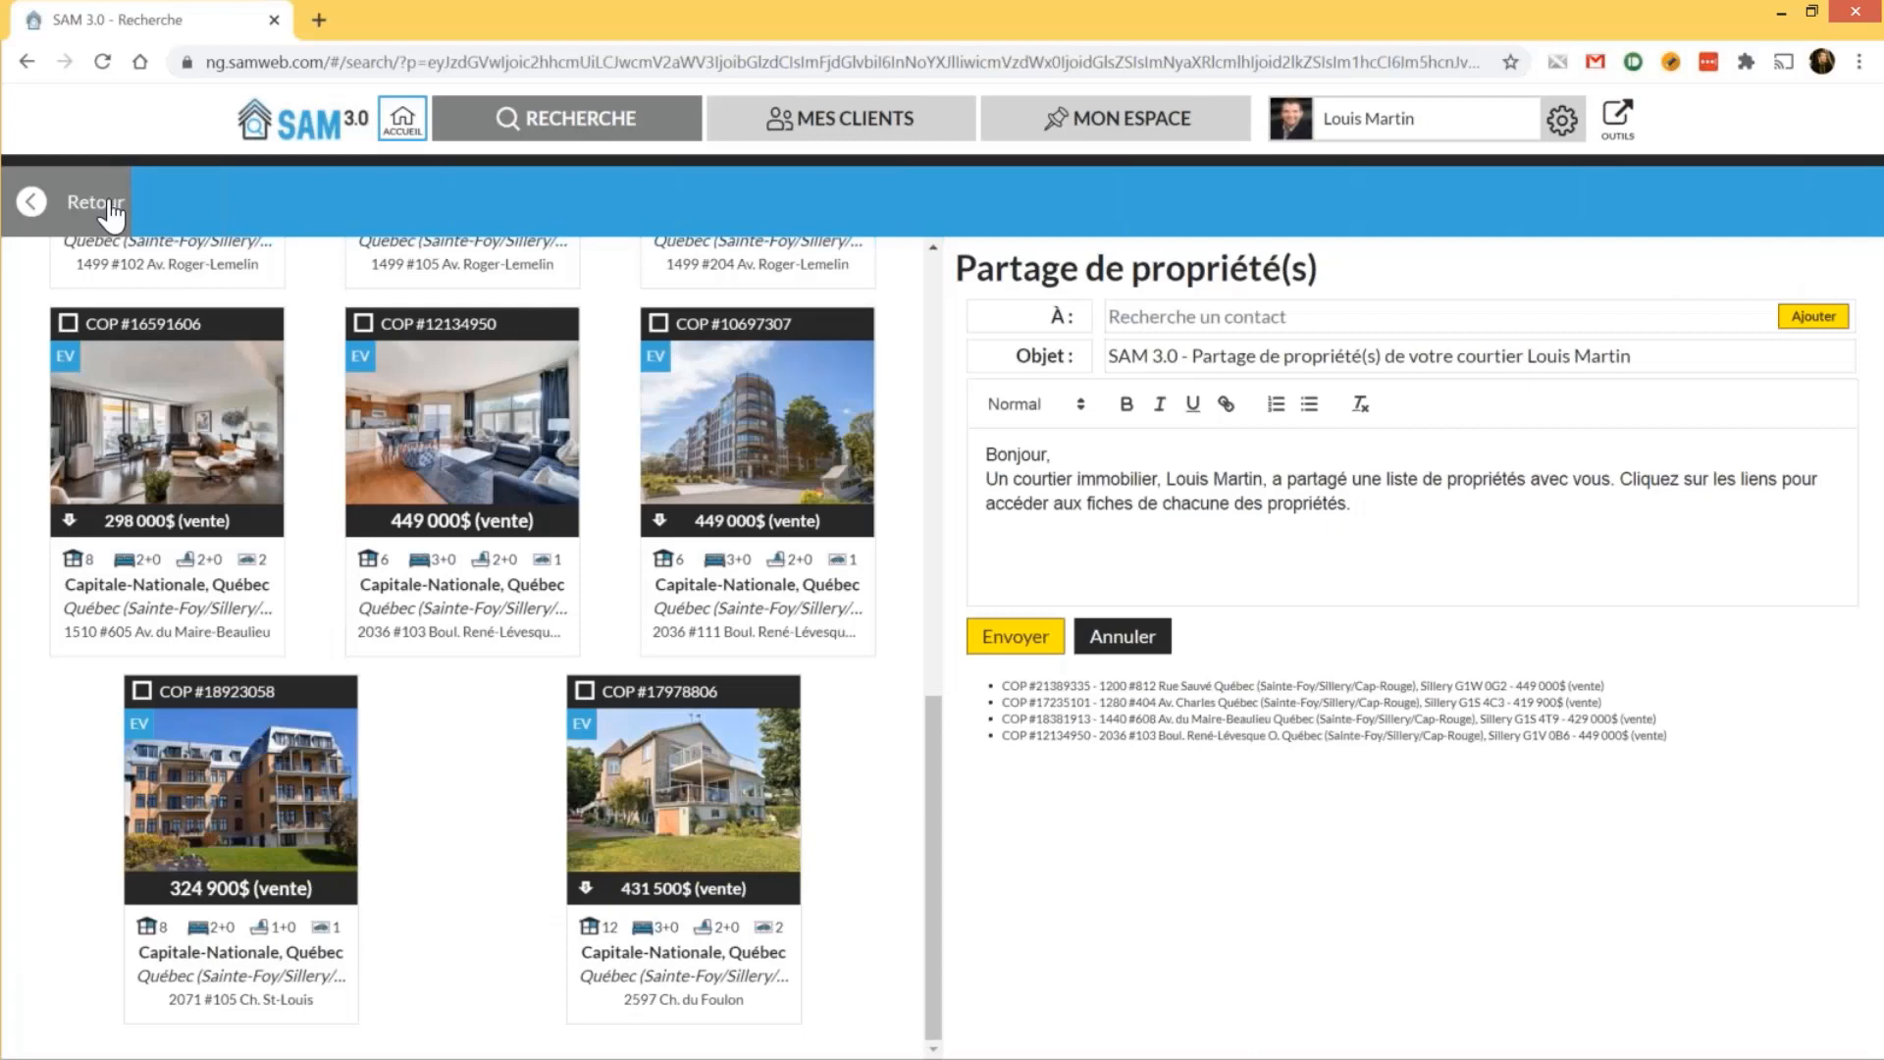
{"action": "left_click", "coordinate": [111, 211]}
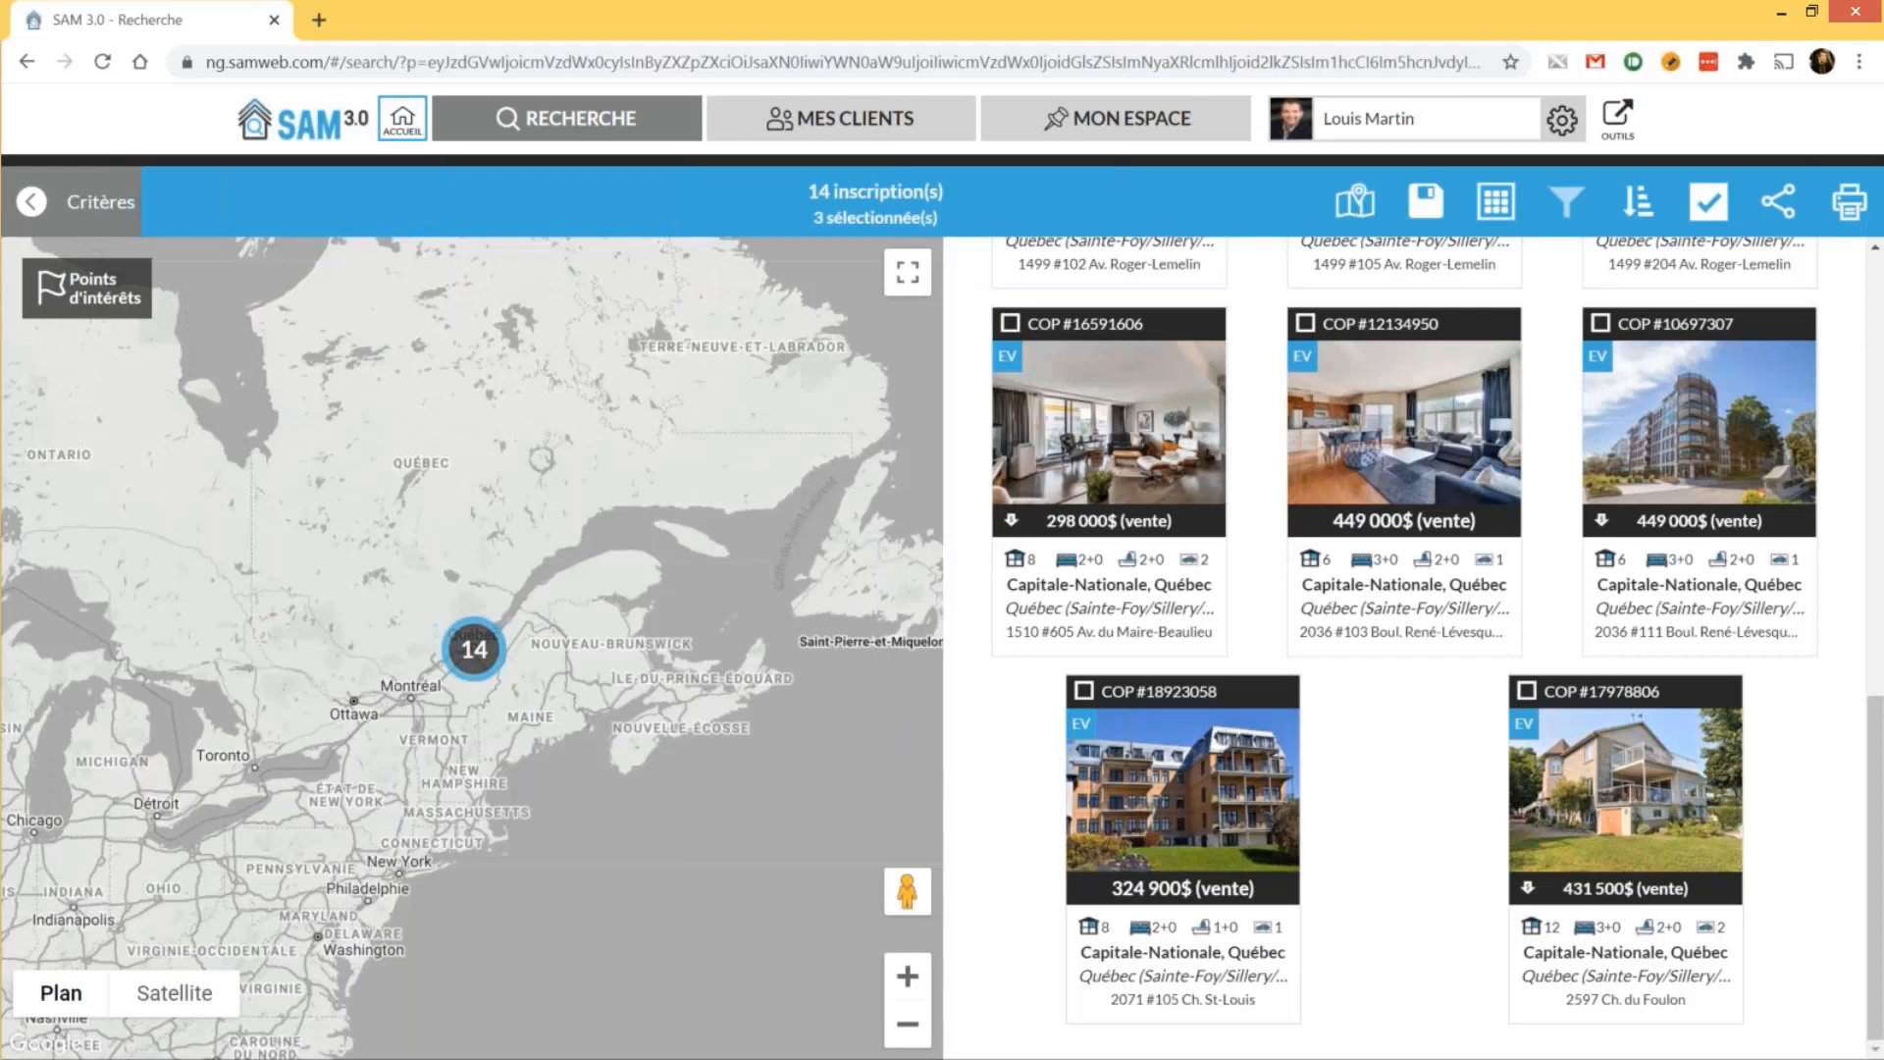
From Critères, use Enregistrer comme nouveau modèle to save the template 'Condo 2 chambres Sillery'
{"action": "left_click", "coordinate": [72, 202]}
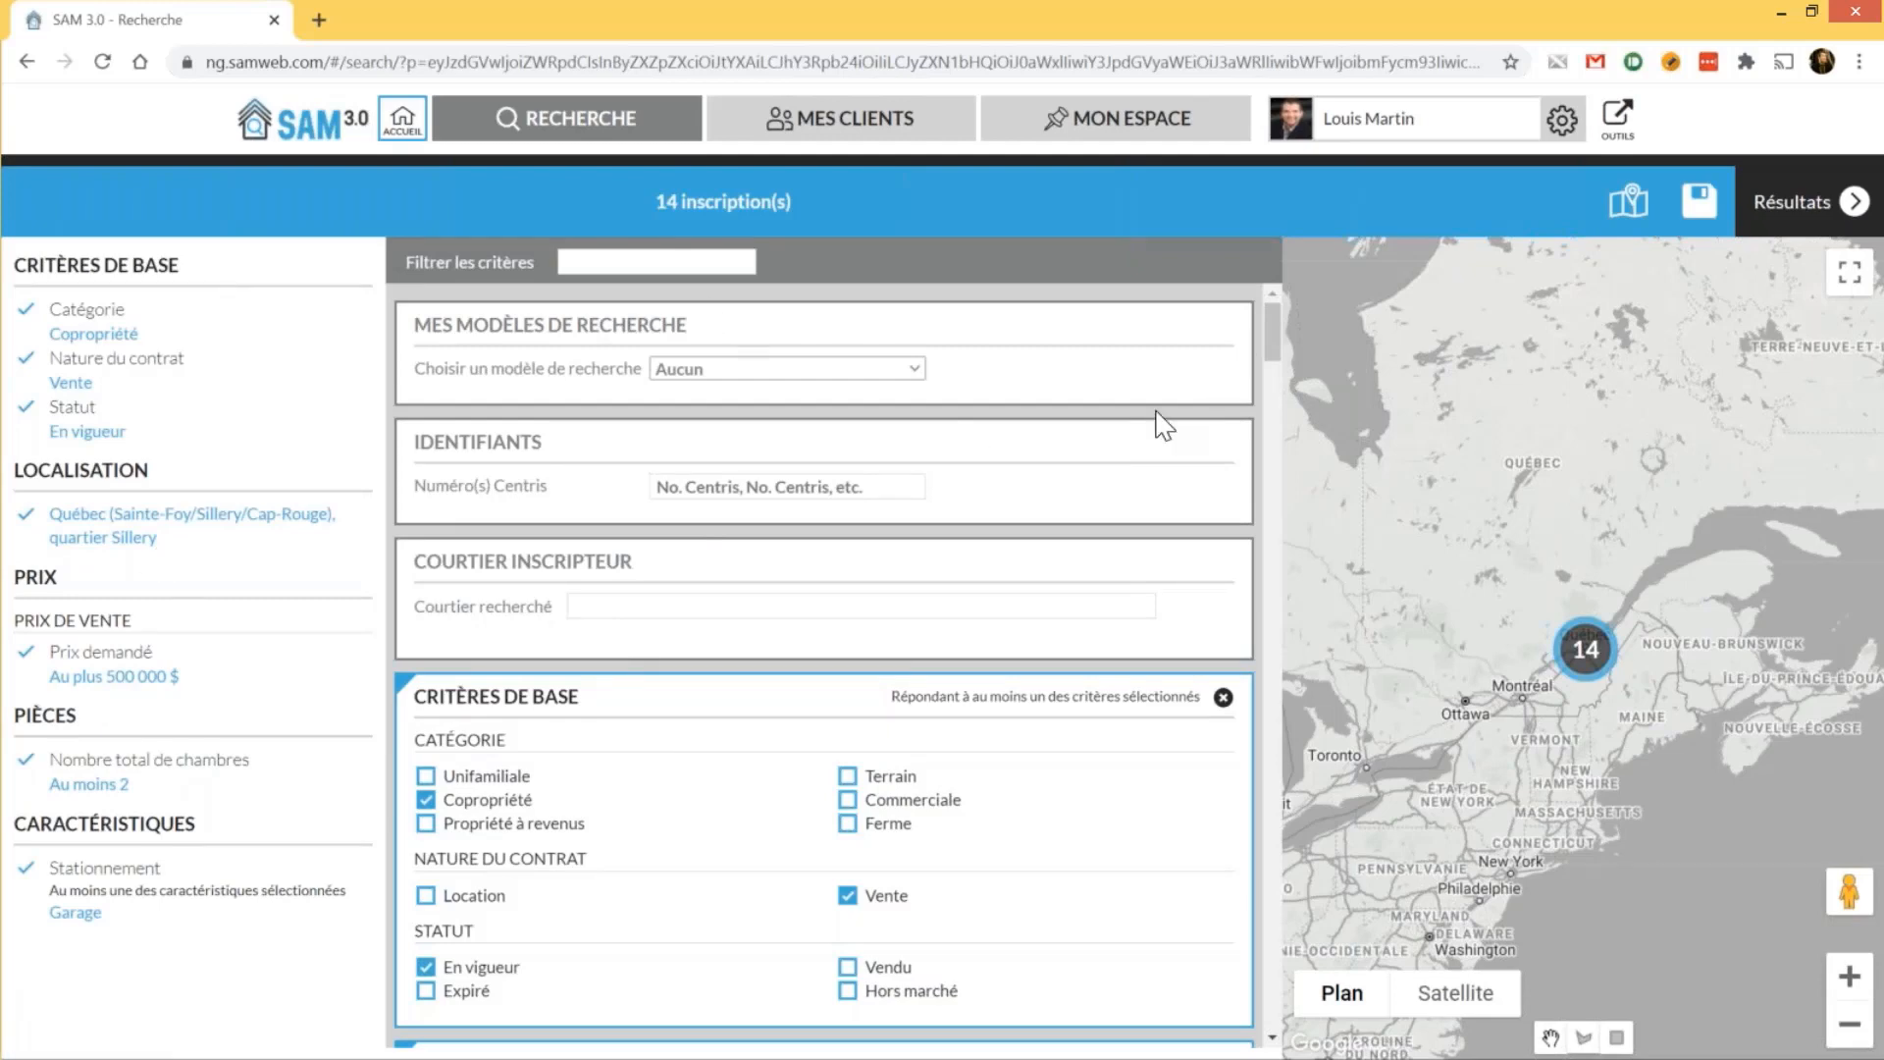
{"action": "left_click", "coordinate": [1706, 214]}
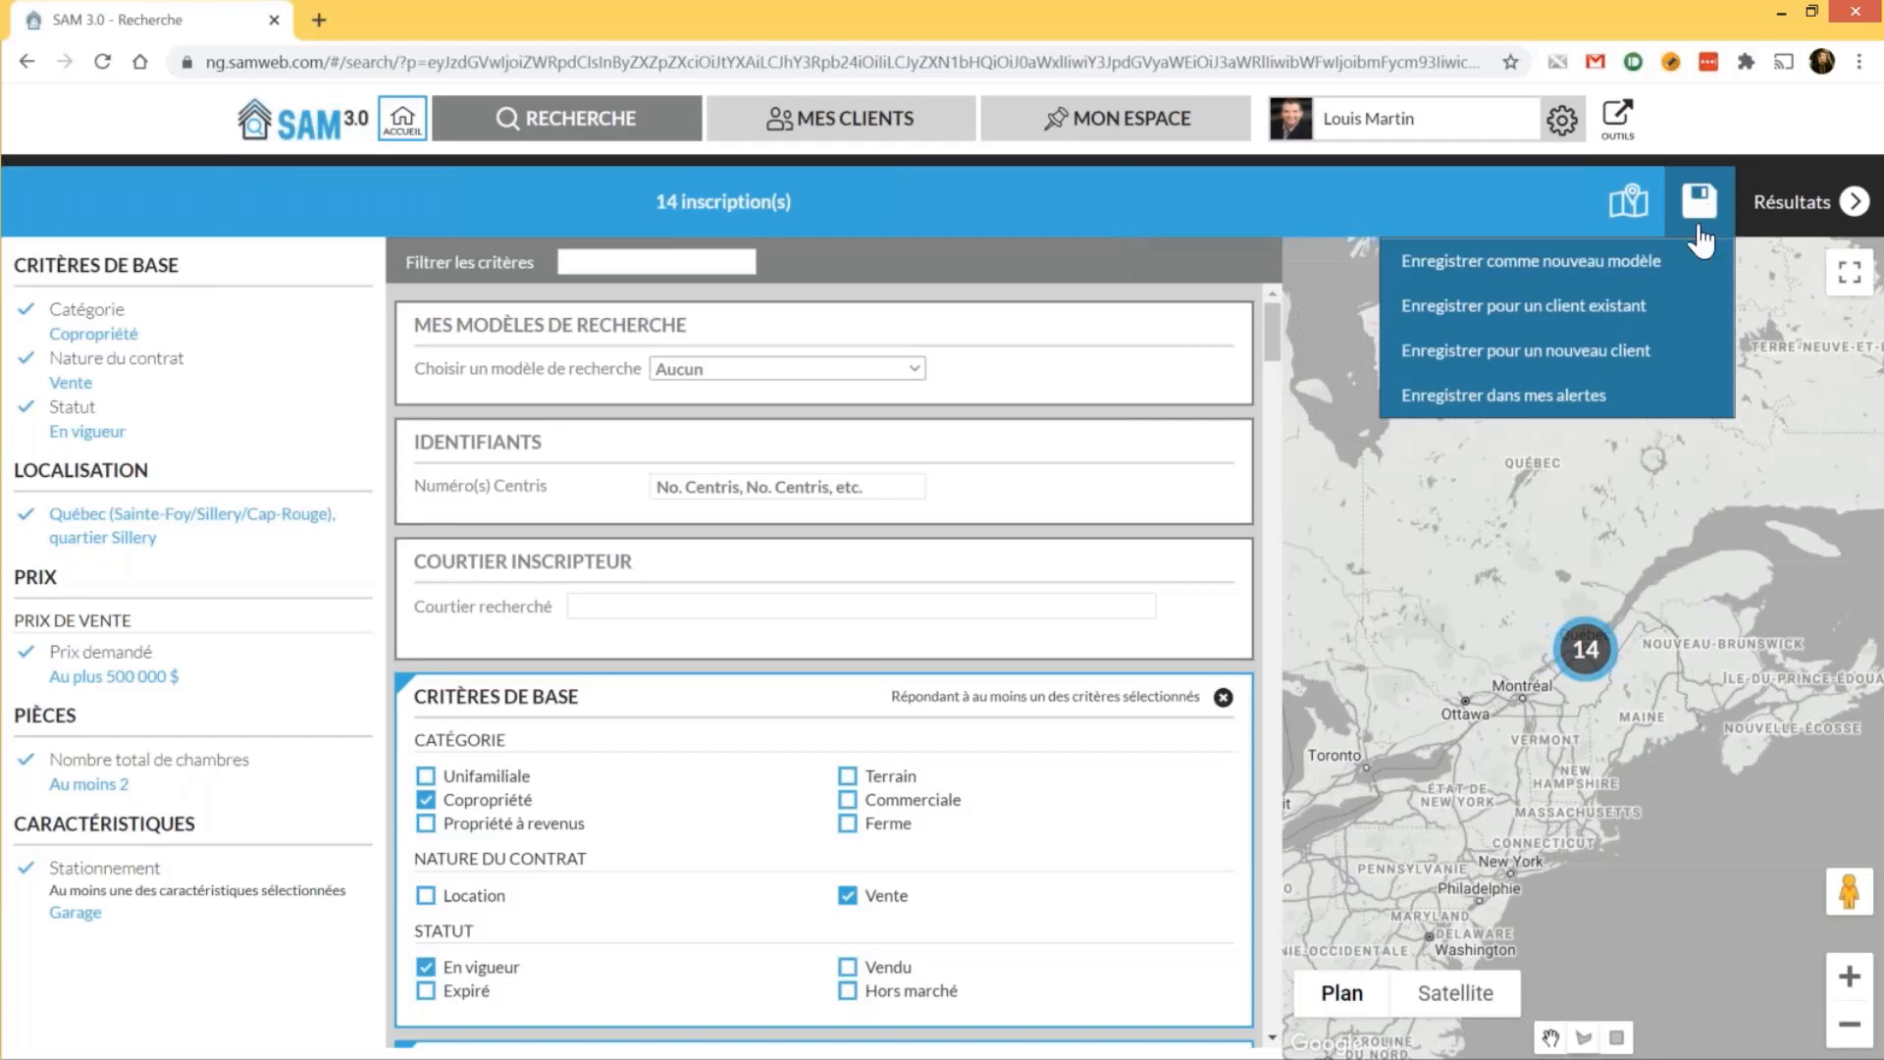
{"action": "left_click", "coordinate": [1601, 270]}
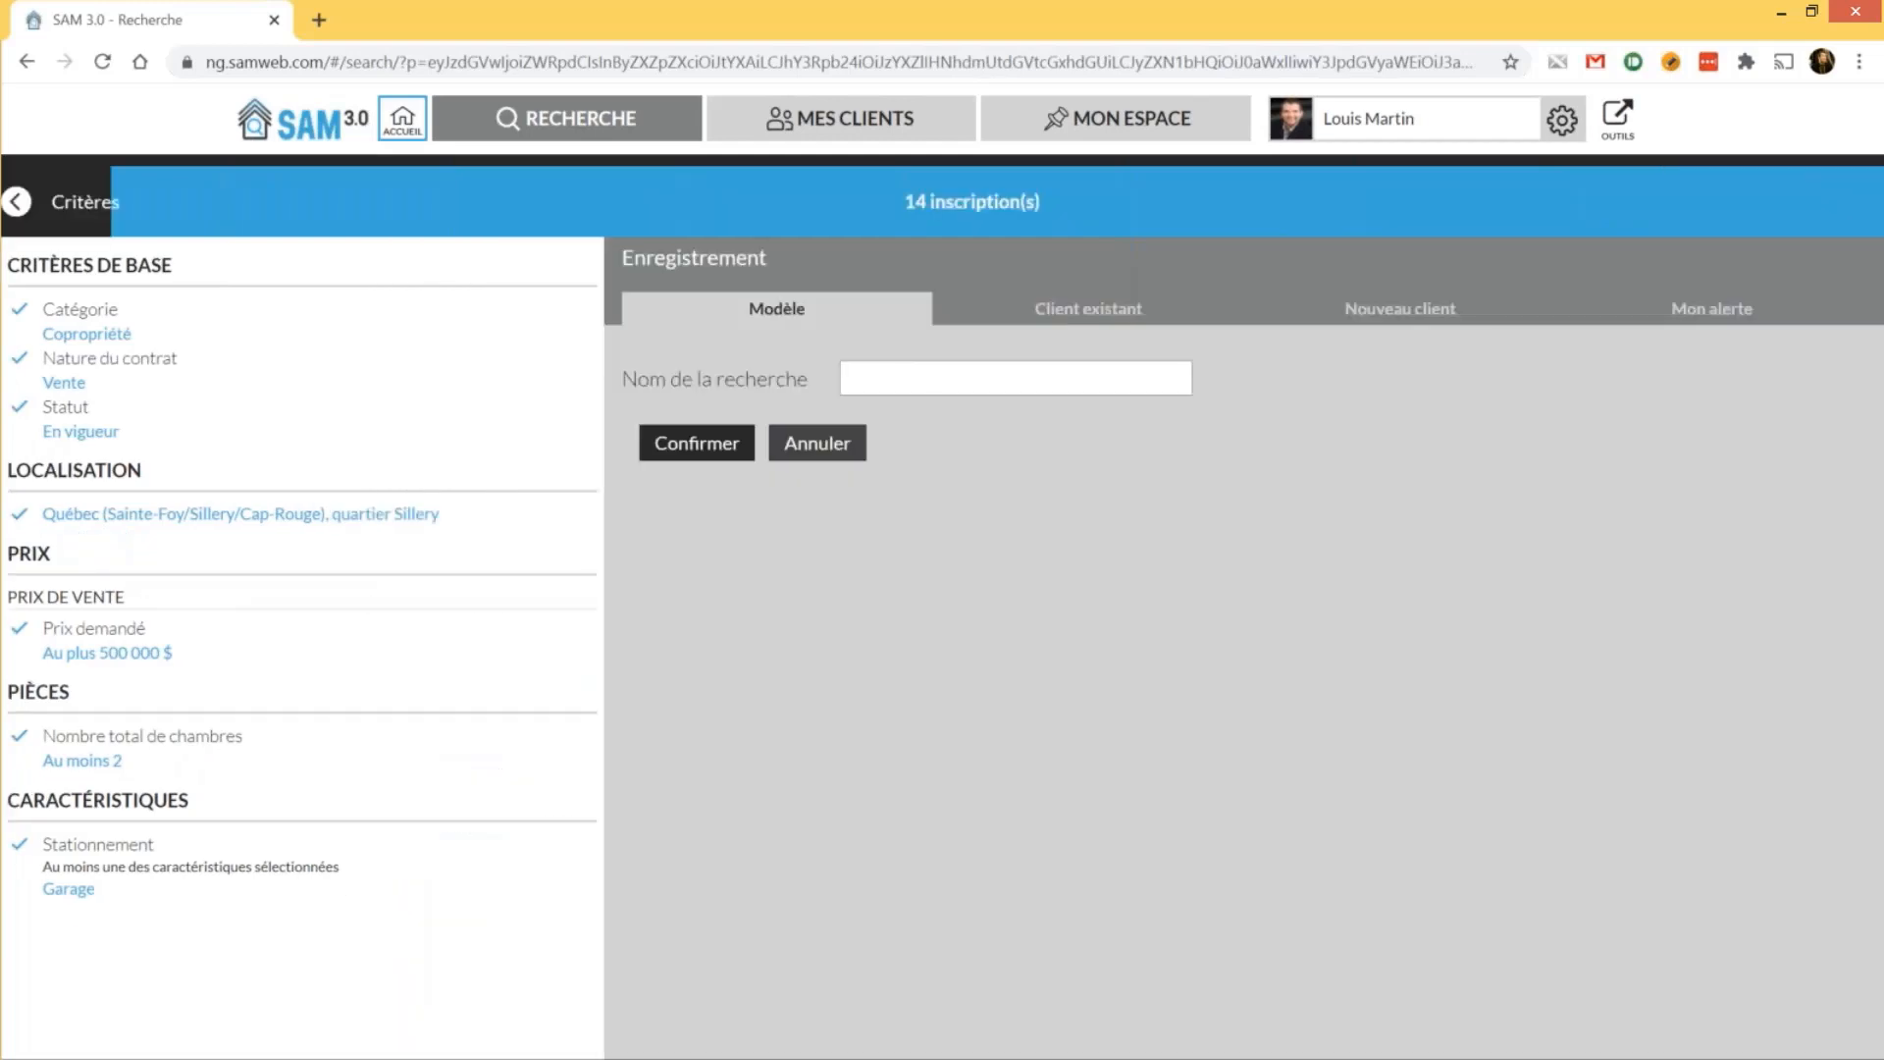
{"action": "left_click", "coordinate": [955, 387]}
{"action": "type", "text": "Cond 2"}
{"action": "key", "text": "BackSpace"}
{"action": "key", "text": "BackSpace"}
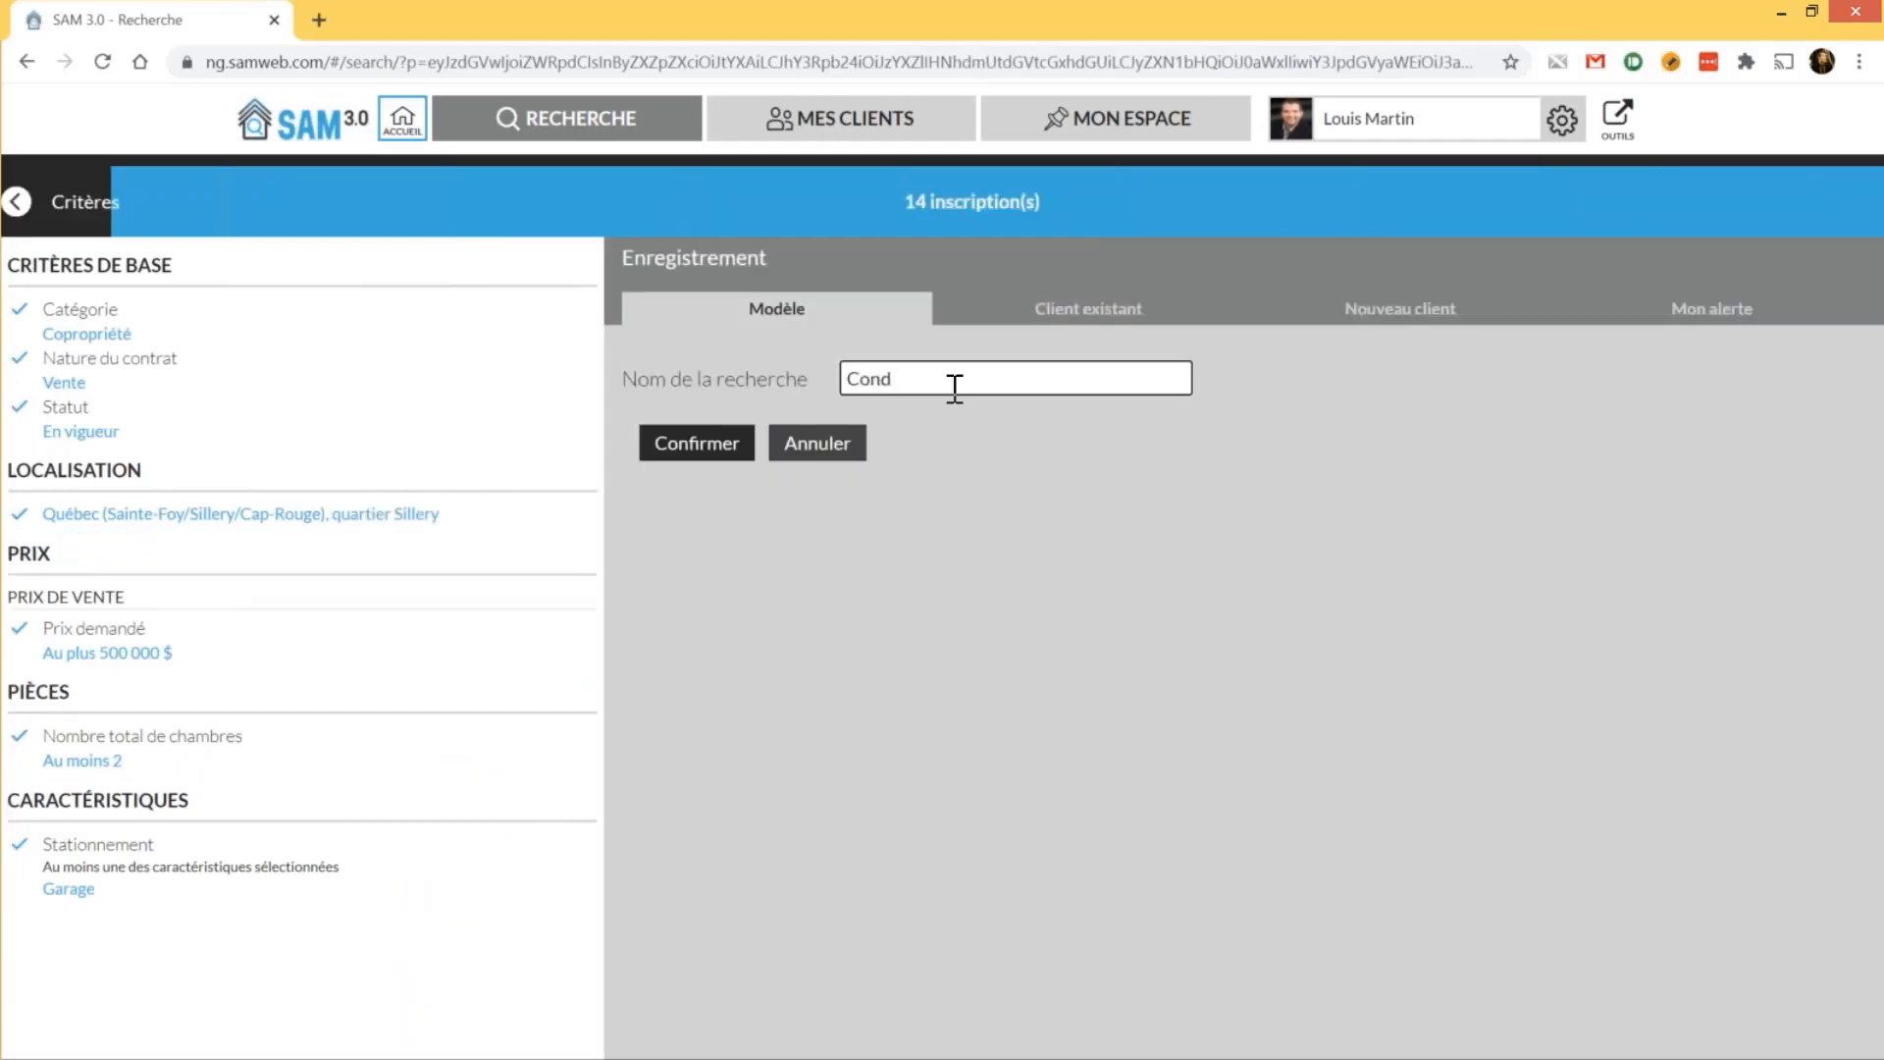
{"action": "type", "text": "o 2 chambres Sillery"}
{"action": "left_click", "coordinate": [716, 453]}
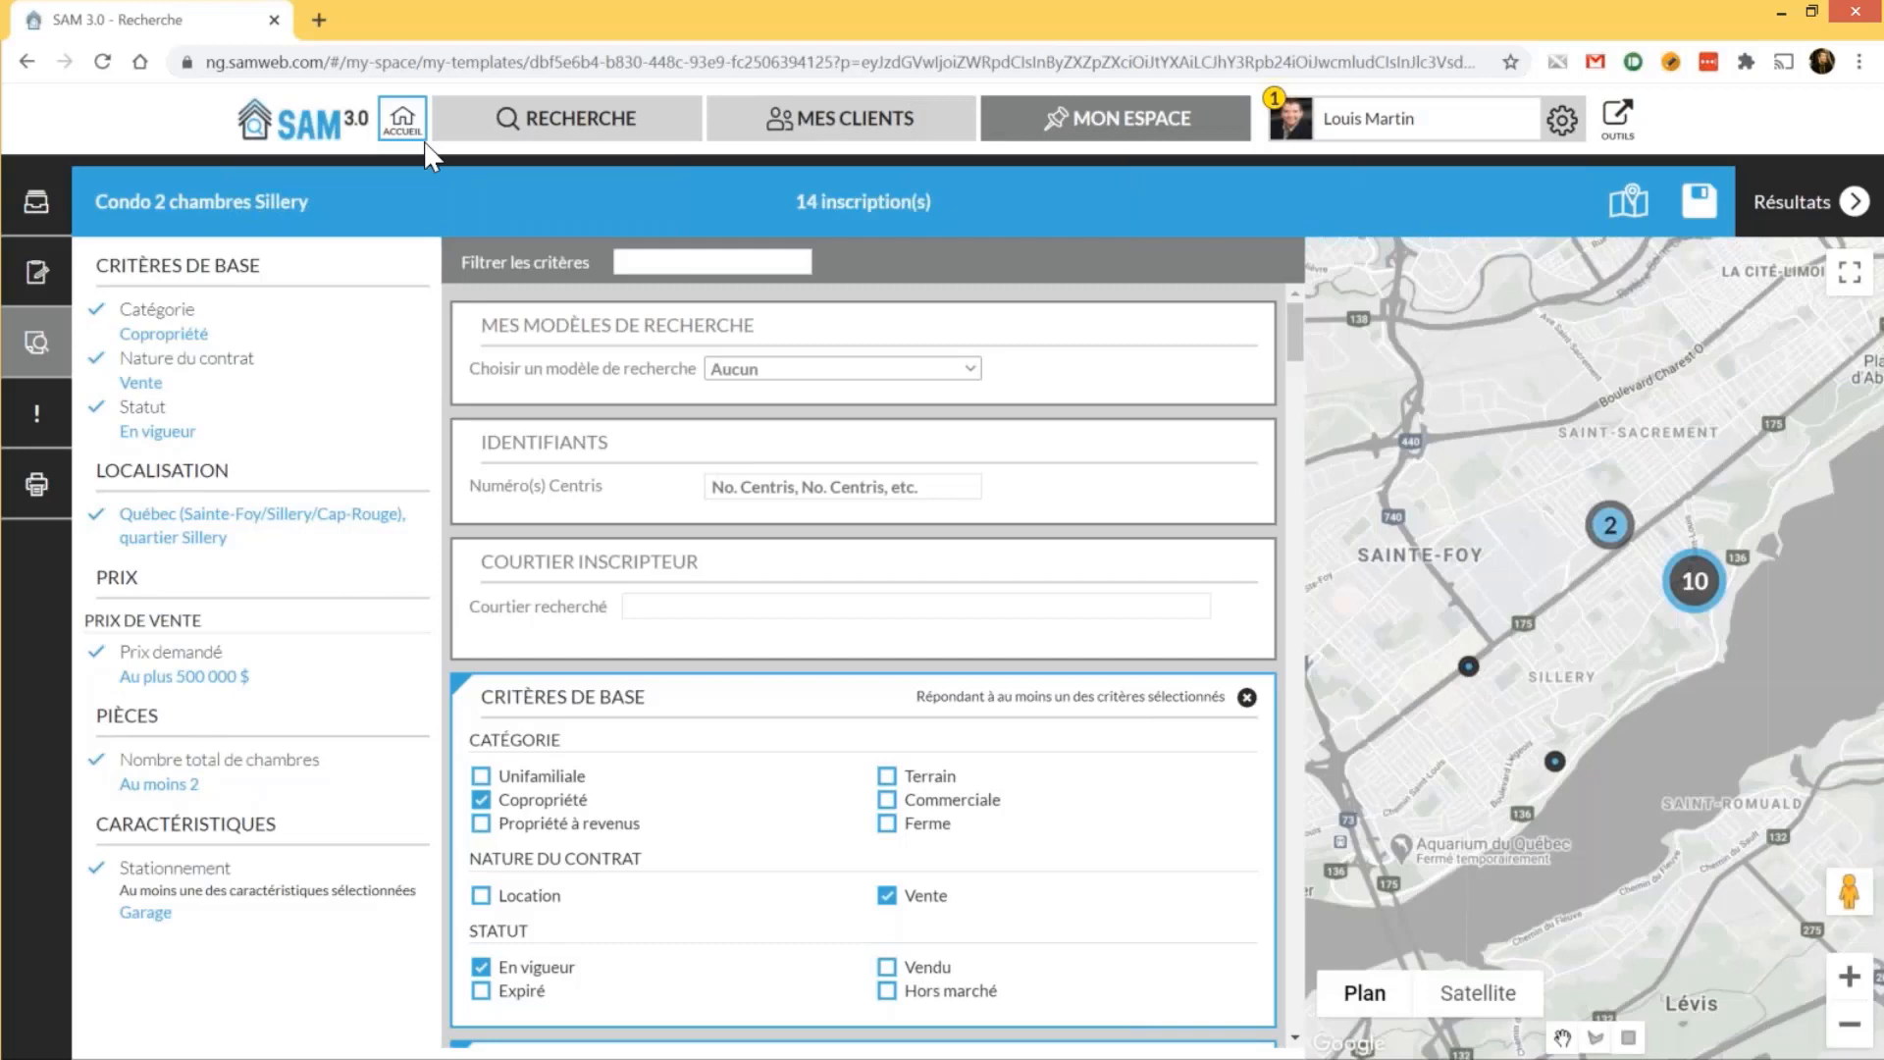
Start a new search and add Québec (La Cité-Limoilou), quartier Saint-Sacrement as a location, giving 41 listings
{"action": "left_click", "coordinate": [498, 127]}
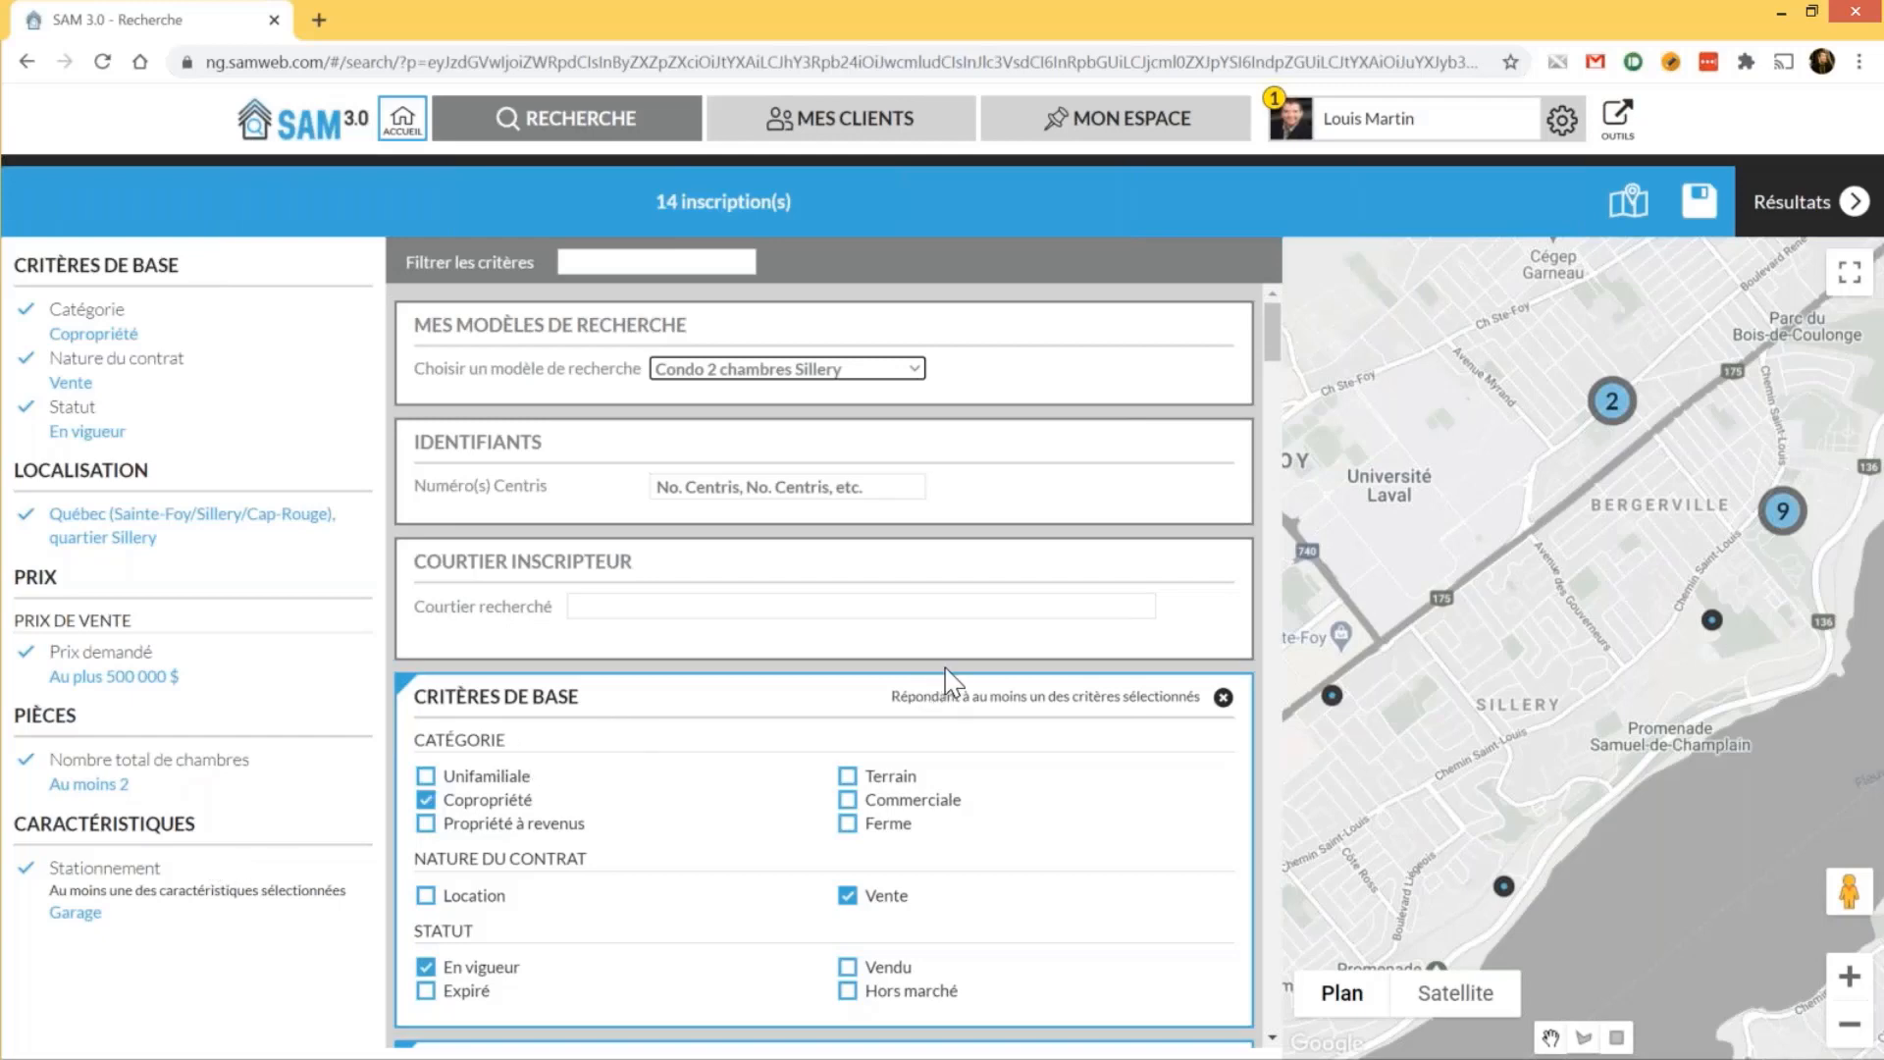
{"action": "scroll", "coordinate": [945, 668], "scroll_direction": "down", "scroll_amount": 1}
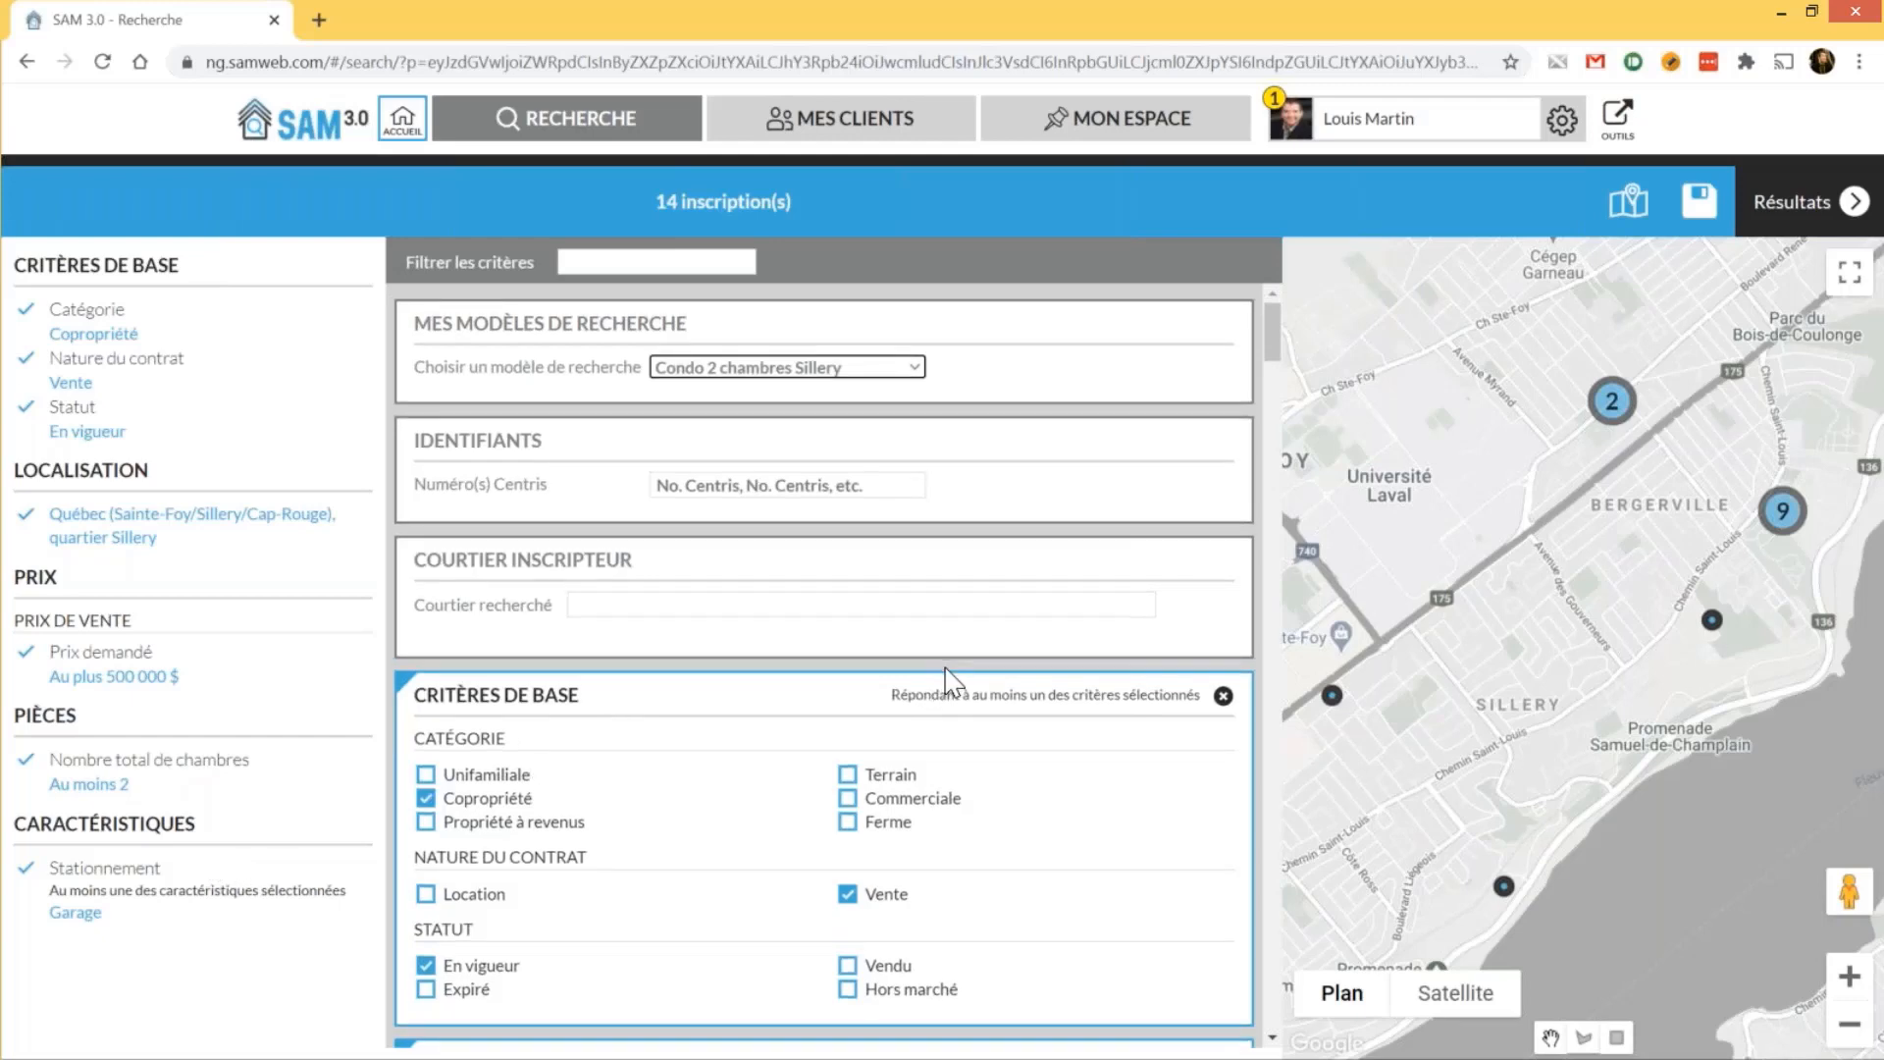
{"action": "scroll", "coordinate": [933, 682], "scroll_direction": "down", "scroll_amount": 5}
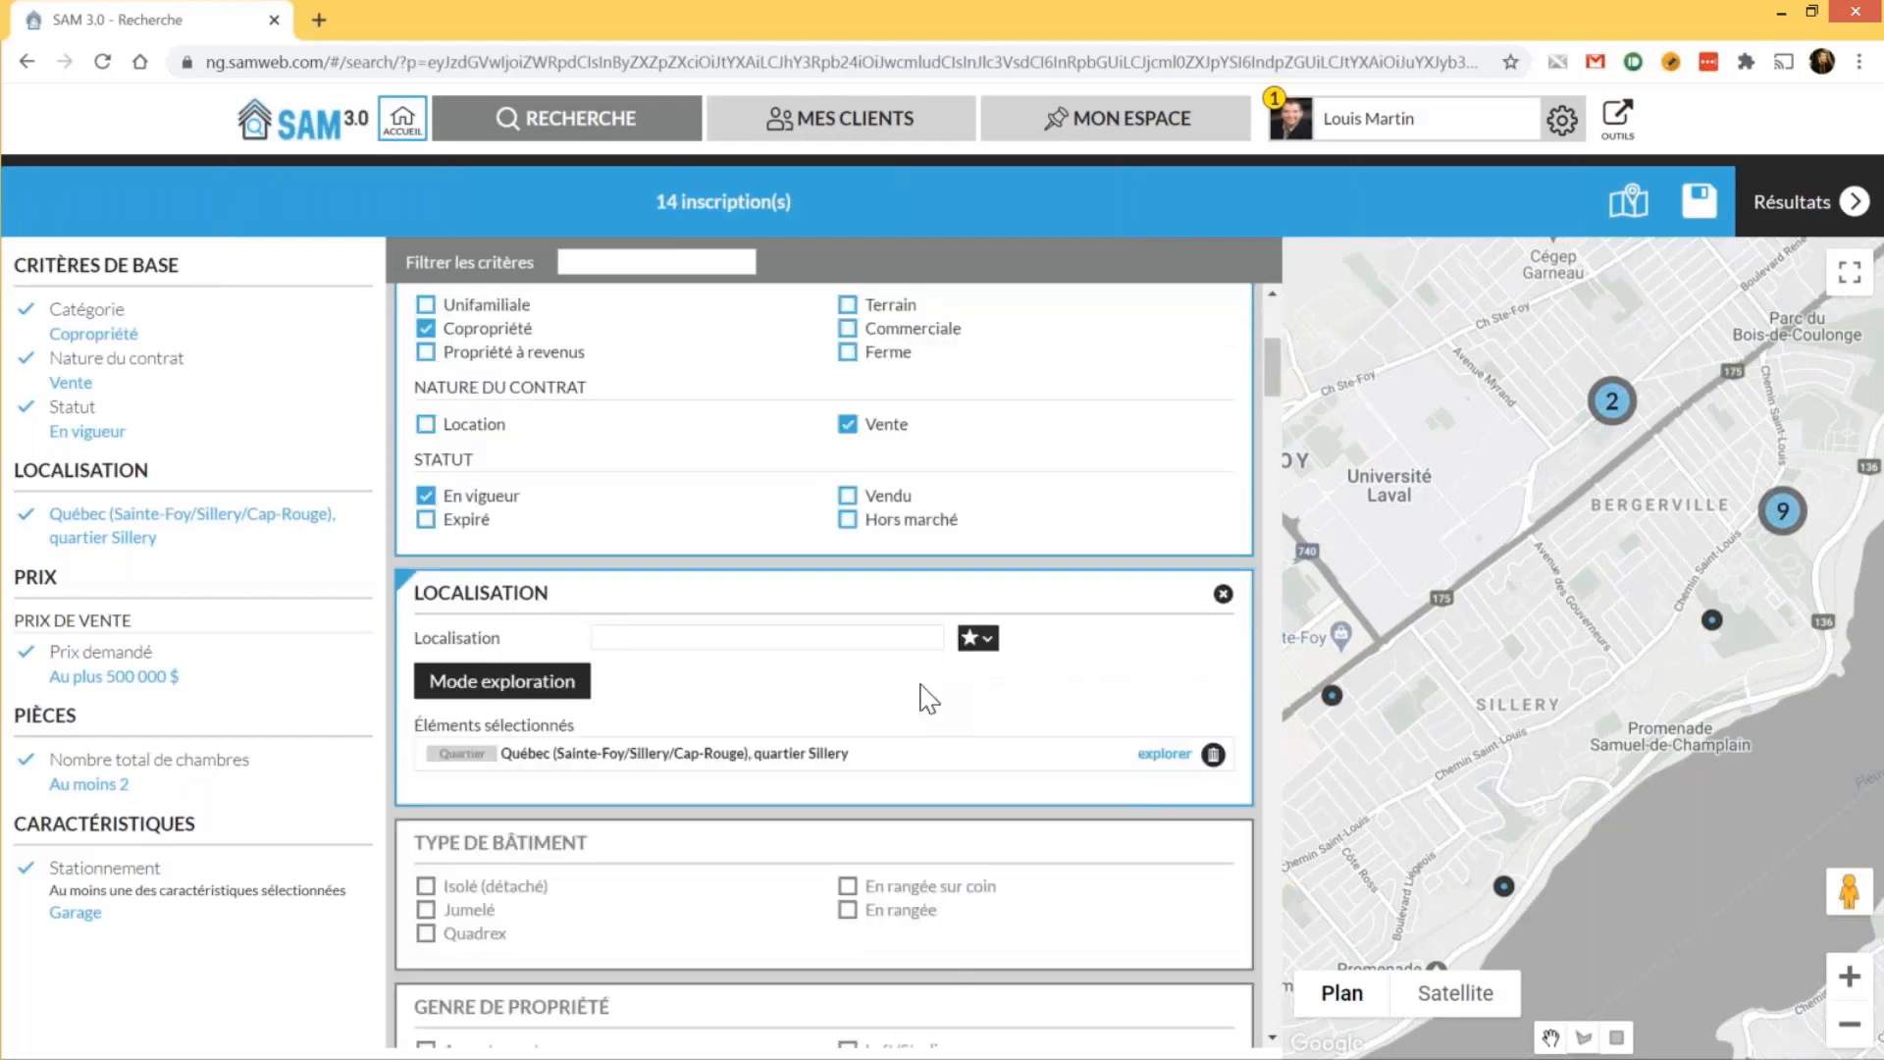
{"action": "scroll", "coordinate": [927, 699], "scroll_direction": "down", "scroll_amount": 1}
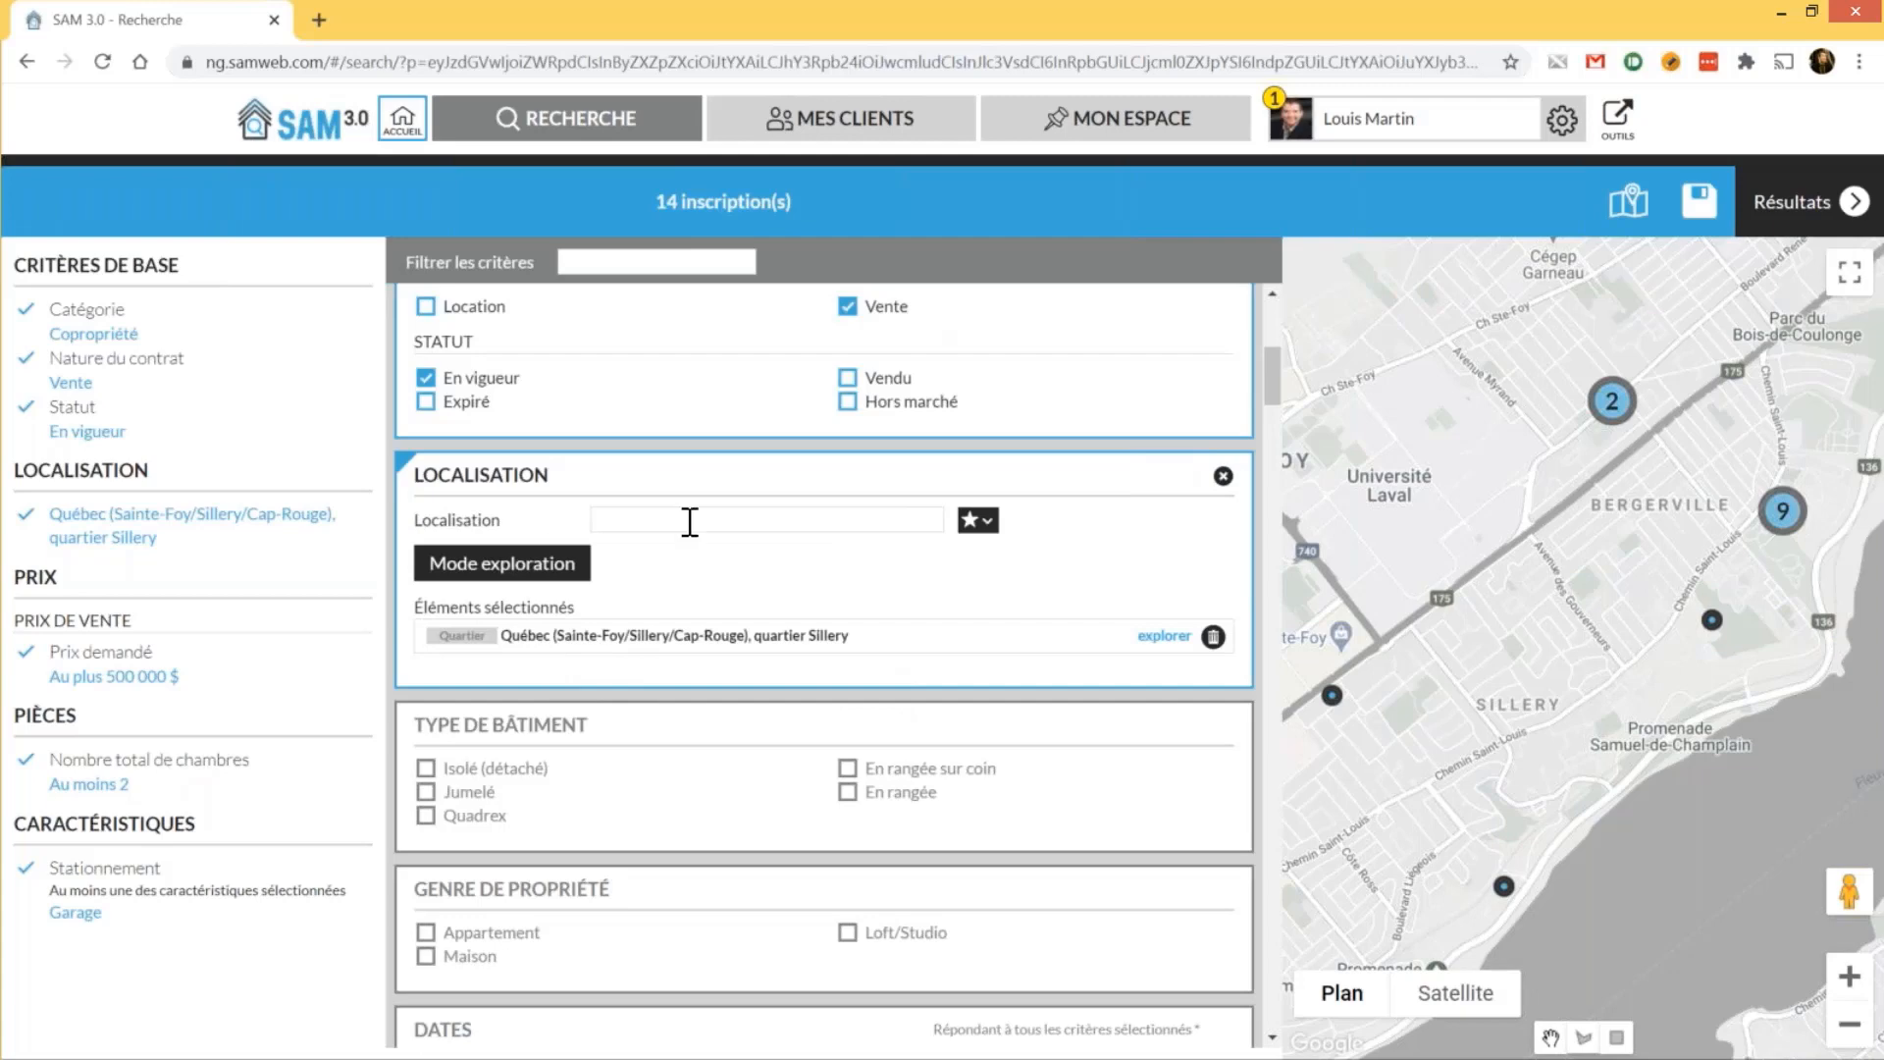
{"action": "left_click", "coordinate": [690, 521]}
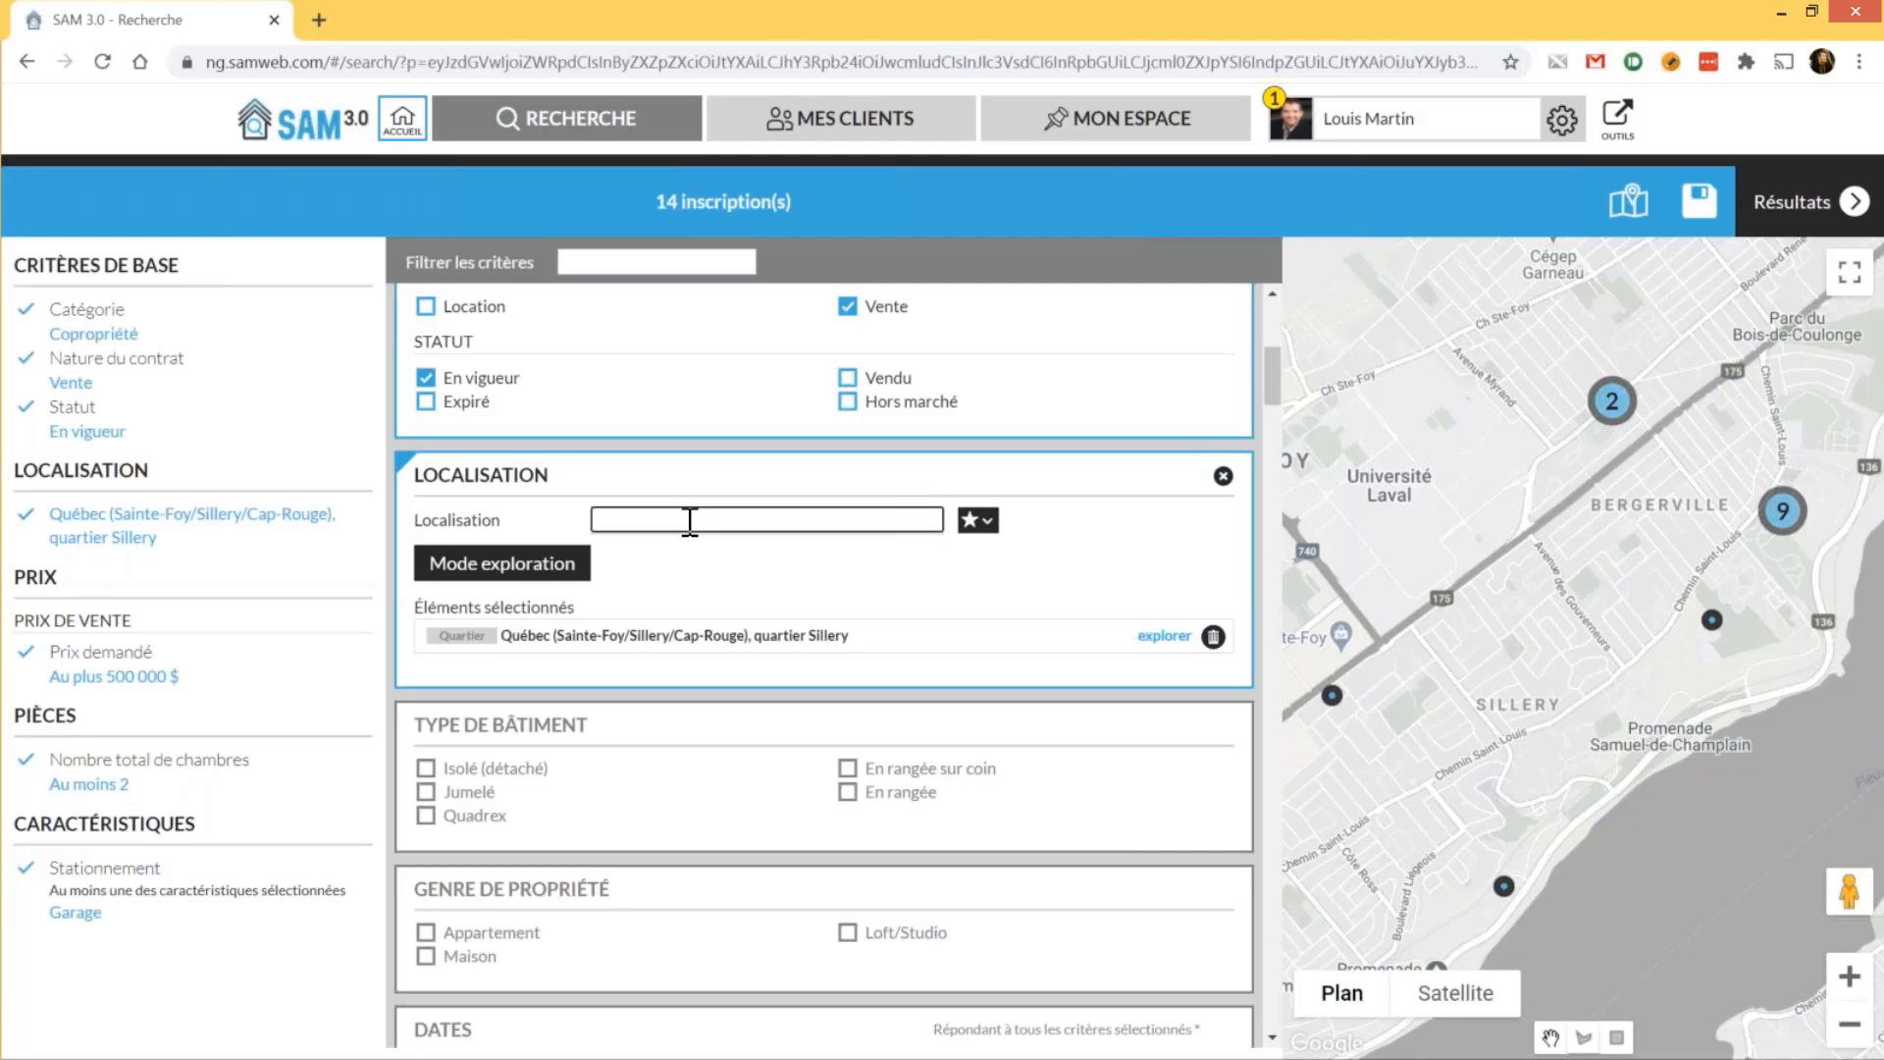
{"action": "type", "text": "St-"}
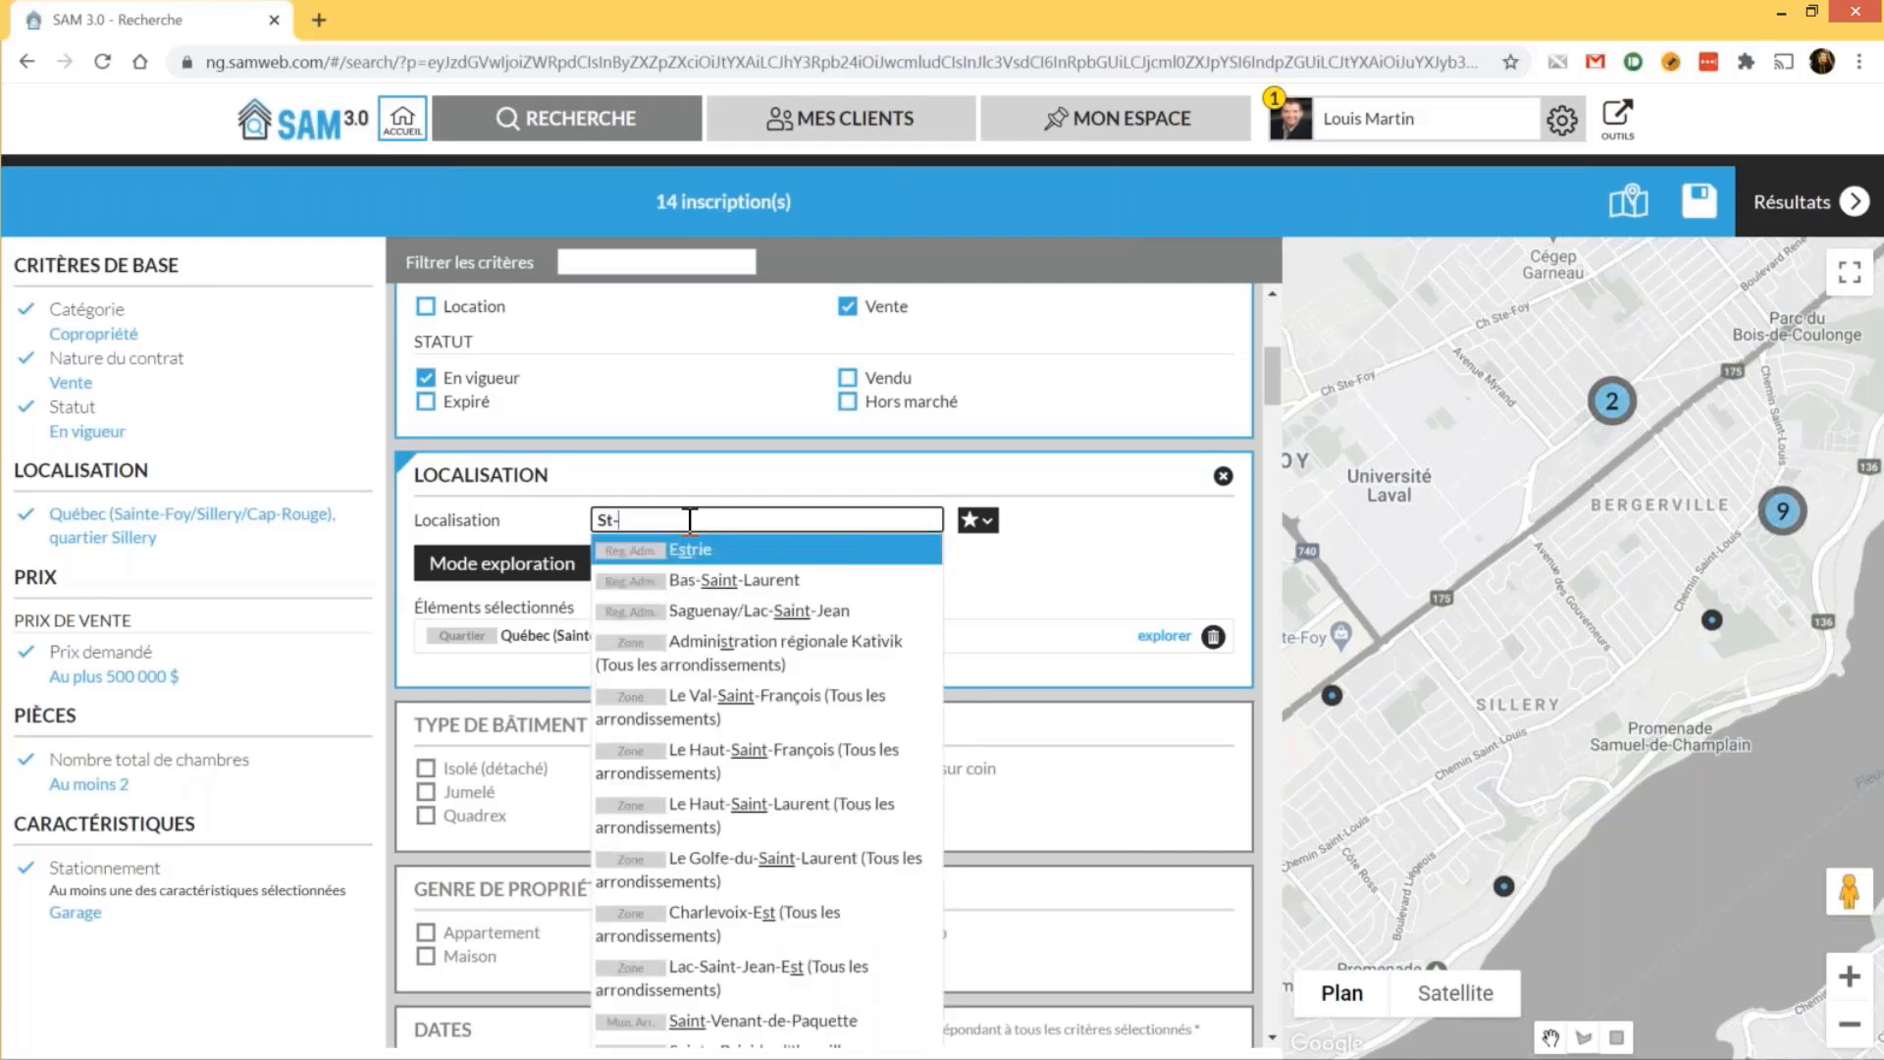
{"action": "type", "text": "sacrement"}
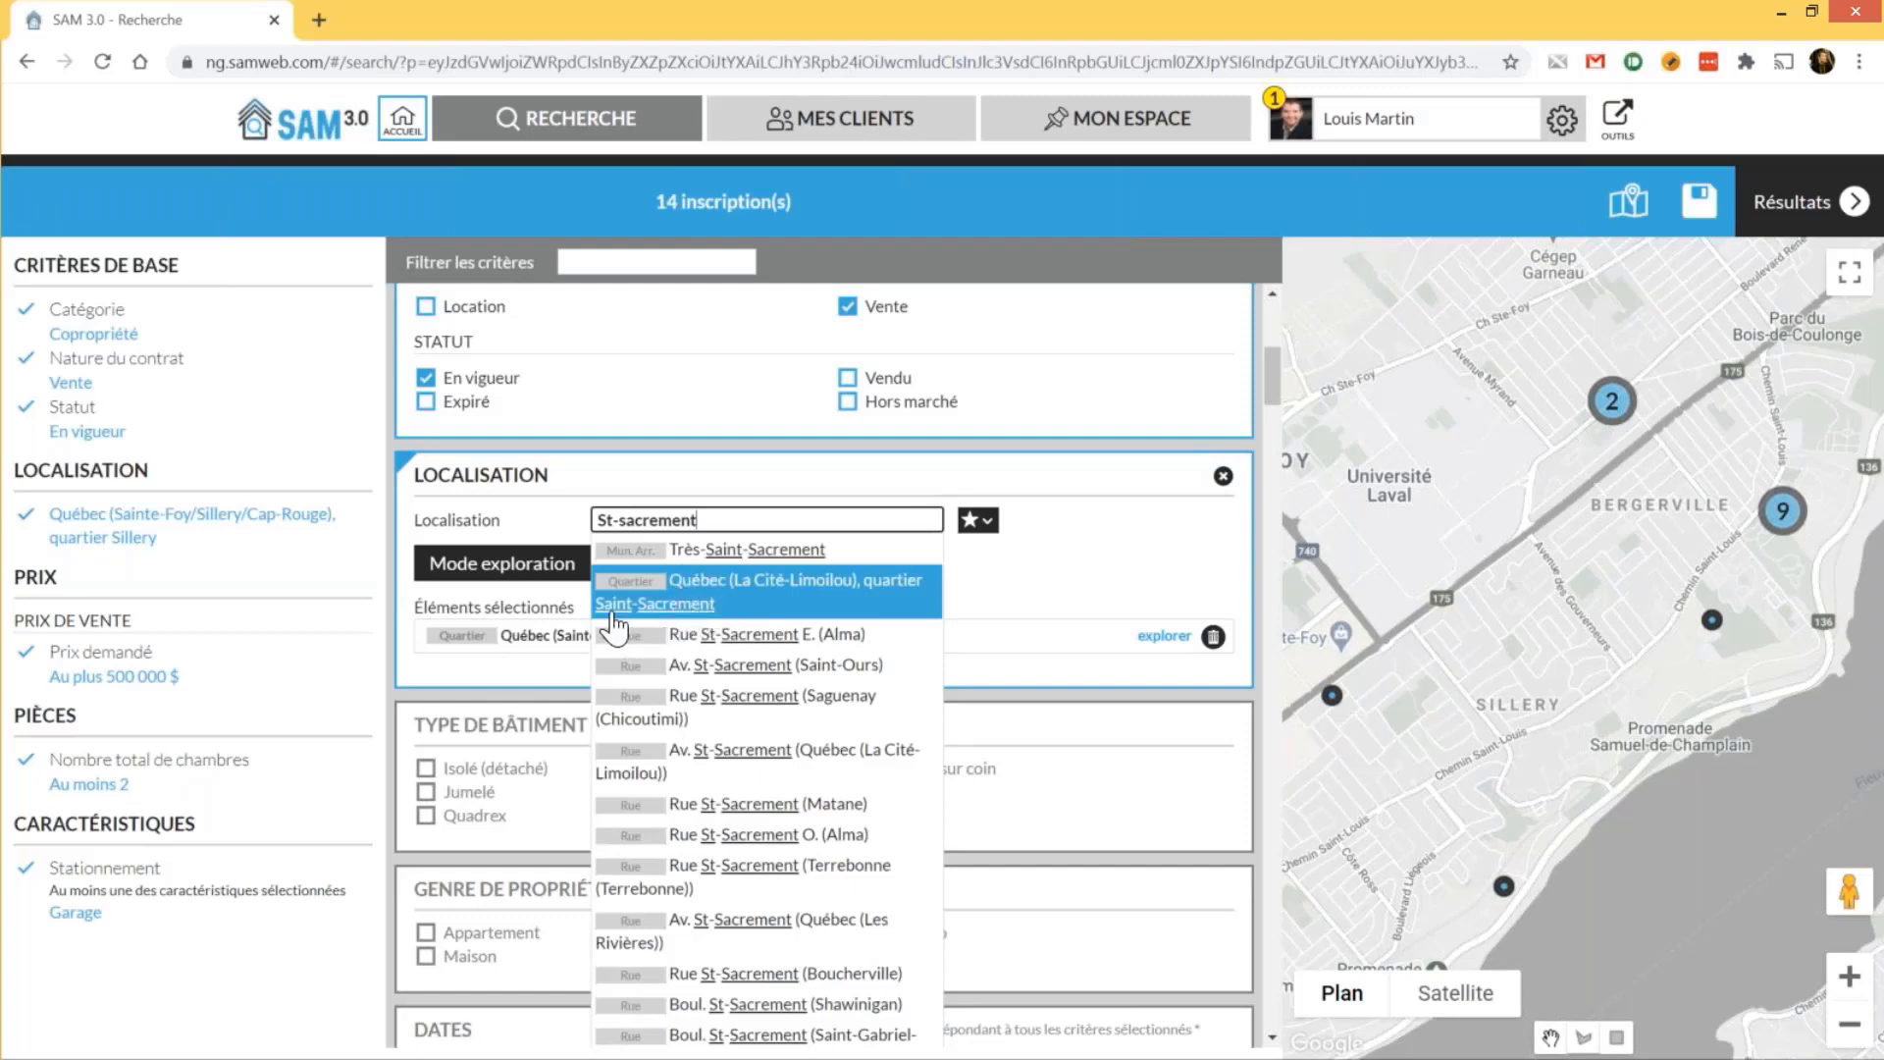
{"action": "left_click", "coordinate": [698, 611]}
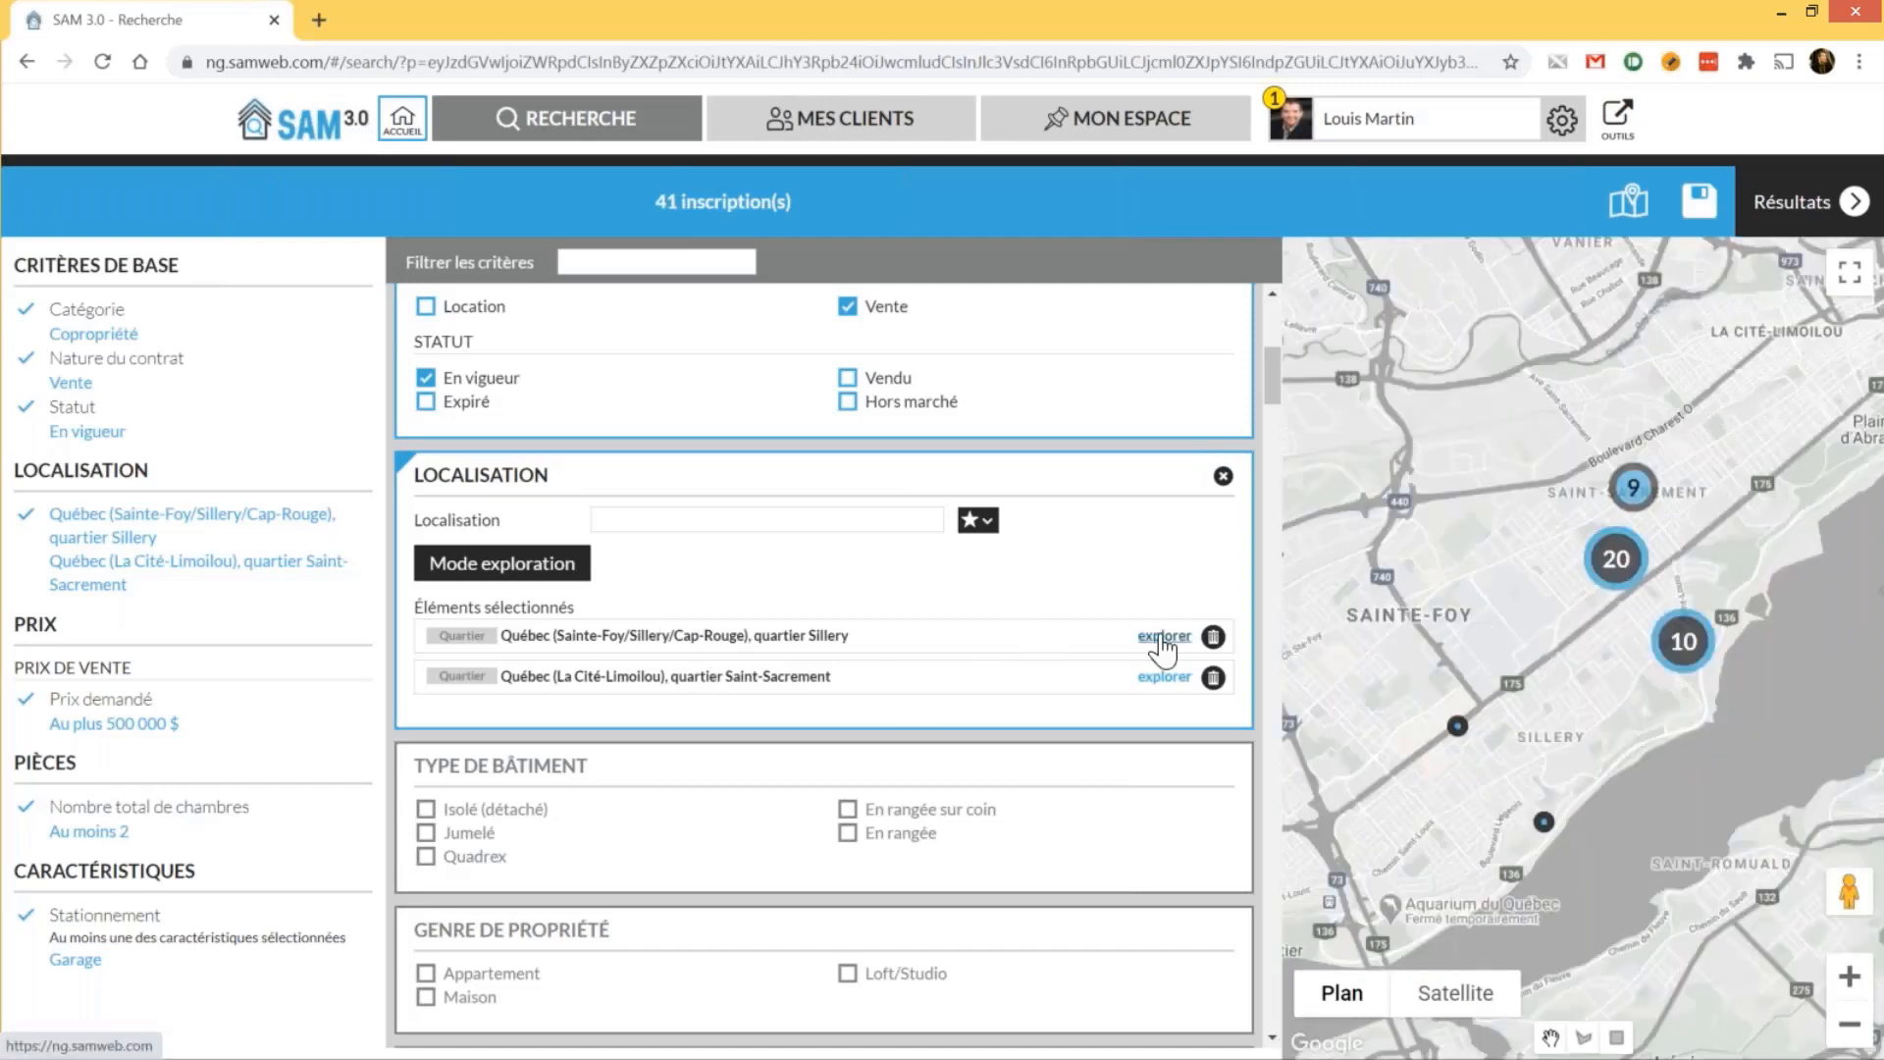
Add quartier Saint-Sauveur (Québec > La Cité-Limoilou) to the search locations, giving 43 results
{"action": "left_click", "coordinate": [552, 569]}
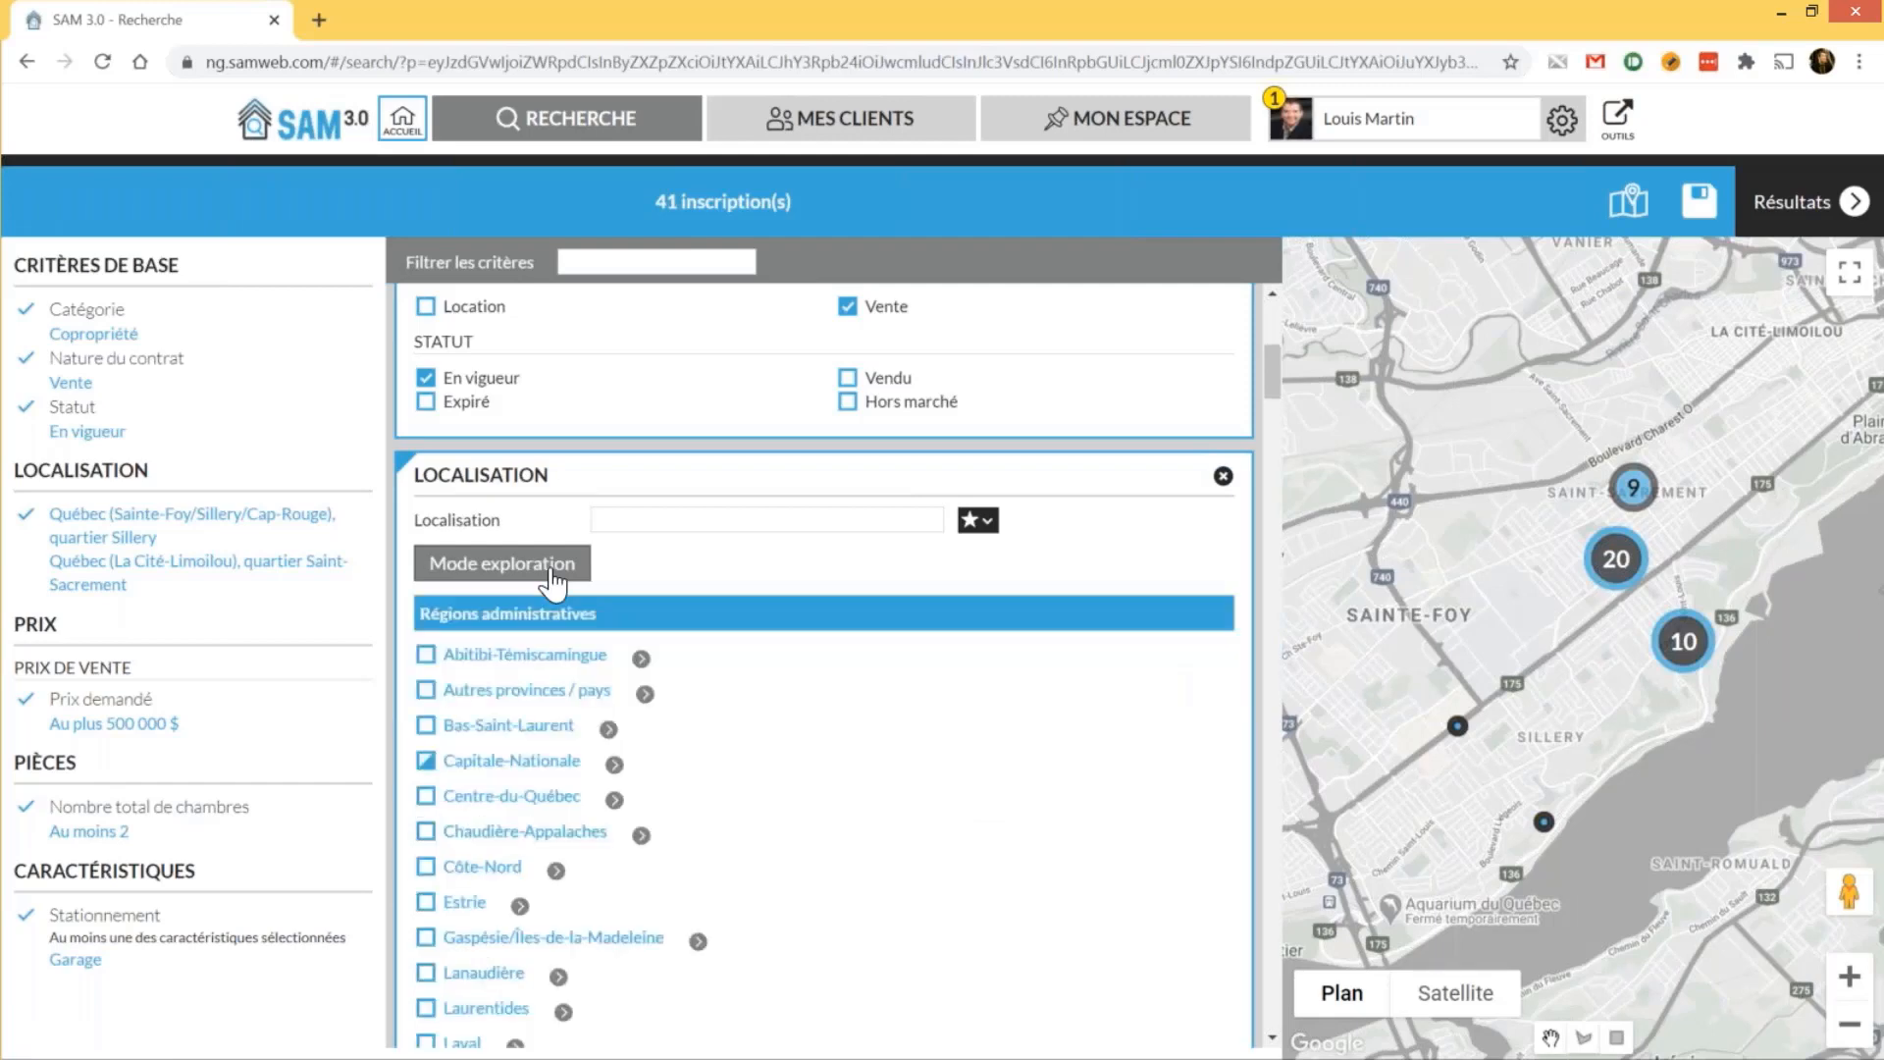
{"action": "scroll", "coordinate": [552, 581], "scroll_direction": "down", "scroll_amount": 2}
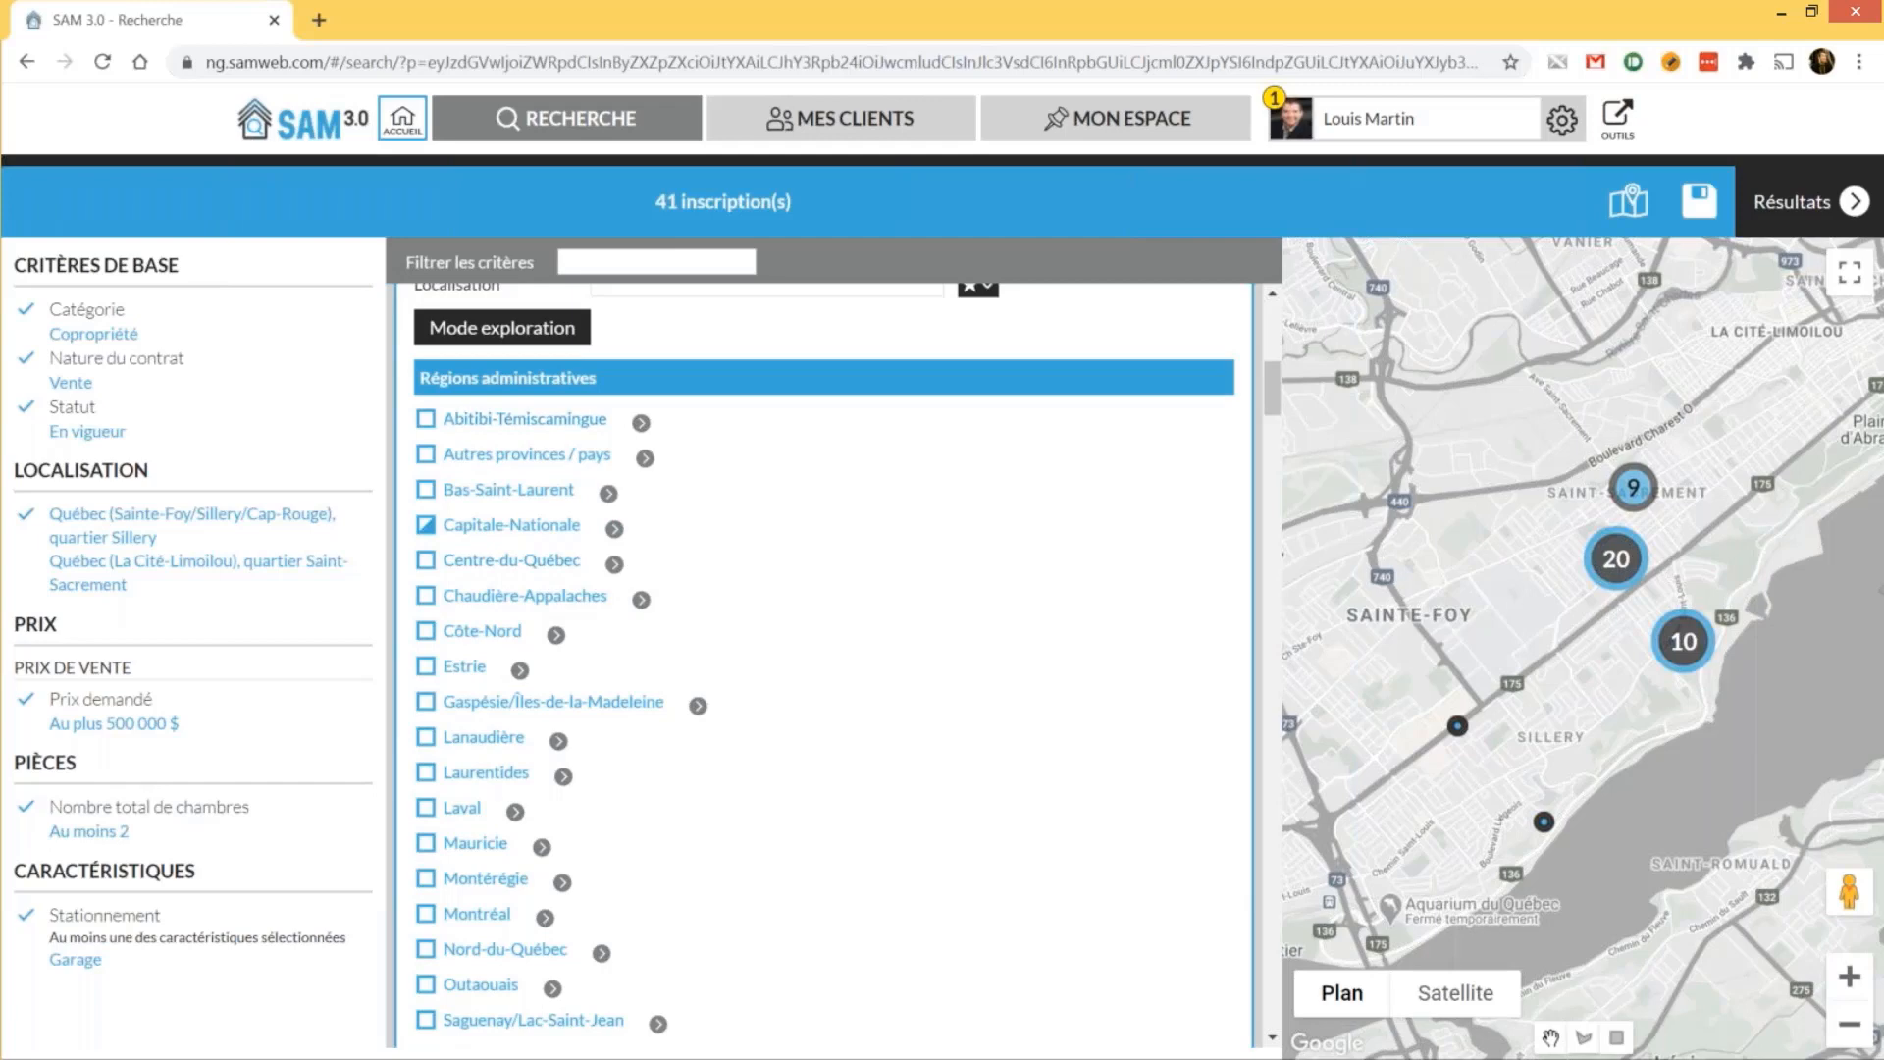
{"action": "scroll", "coordinate": [825, 638], "scroll_direction": "down", "scroll_amount": 1}
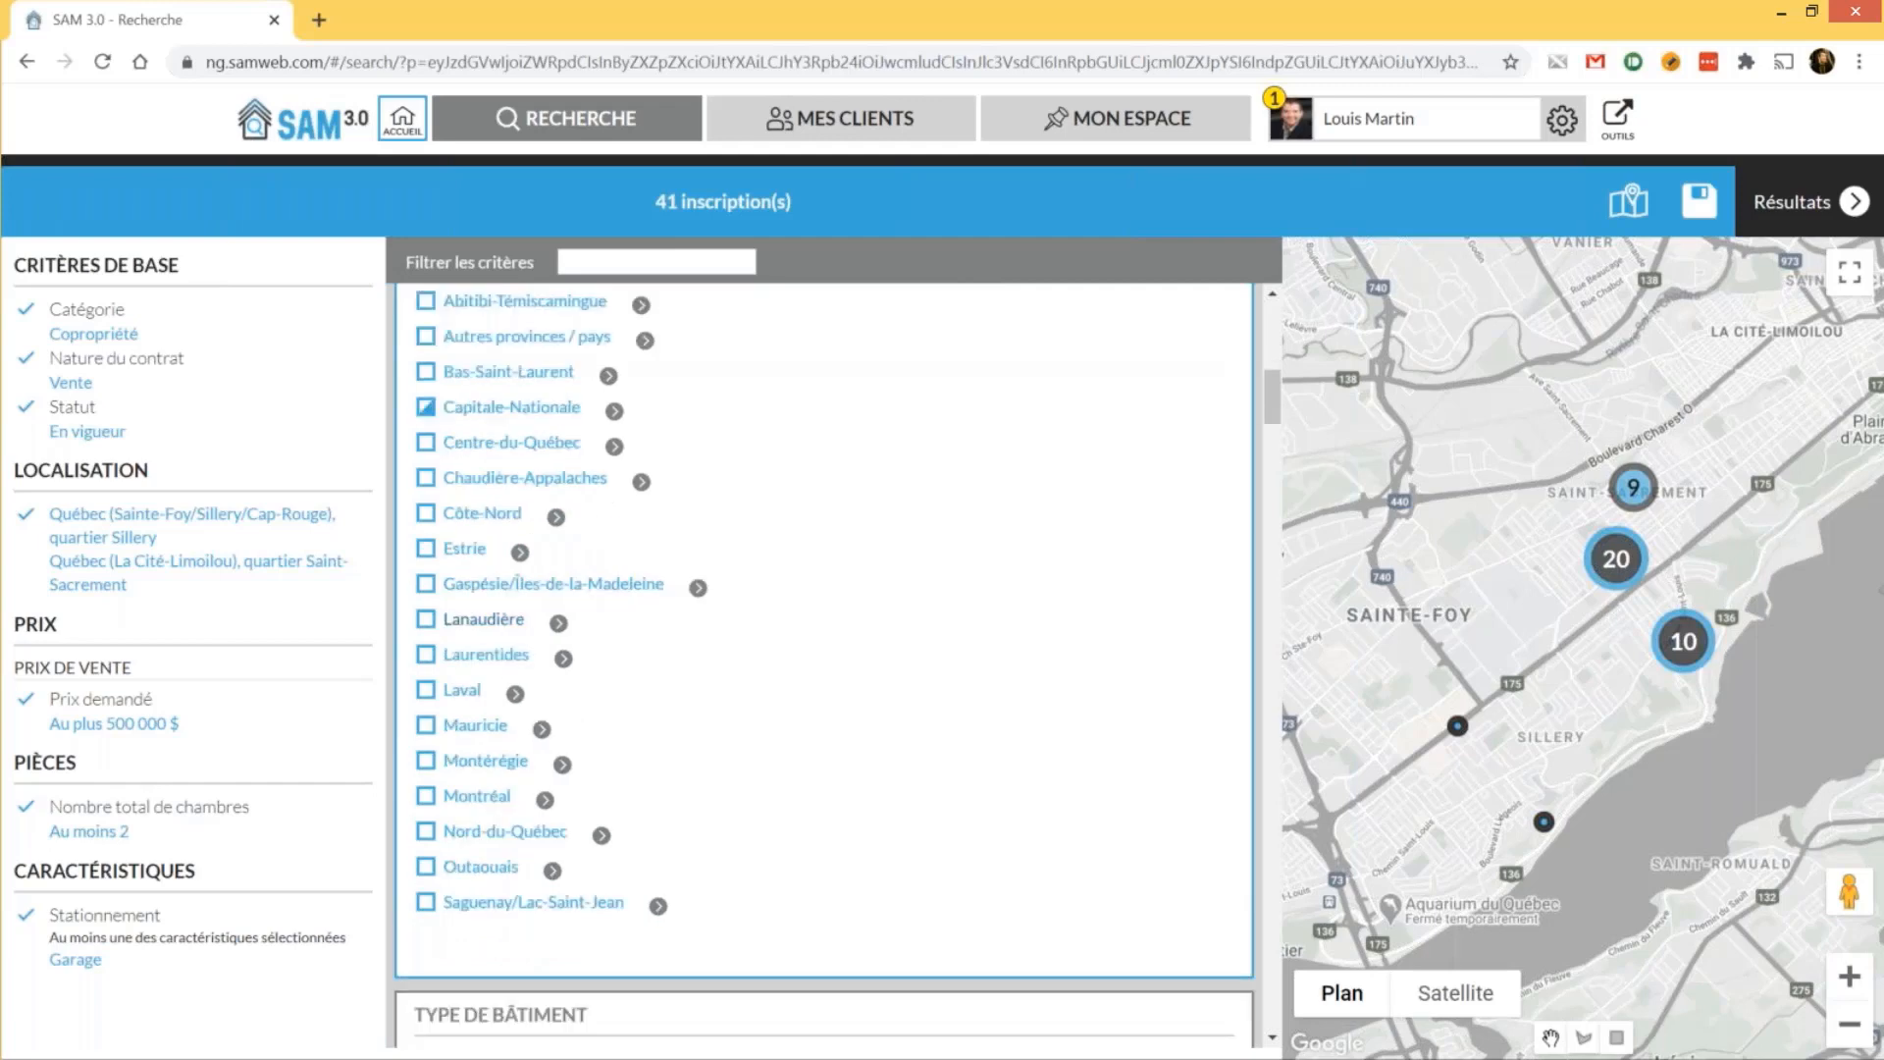
{"action": "scroll", "coordinate": [616, 548], "scroll_direction": "up", "scroll_amount": 1}
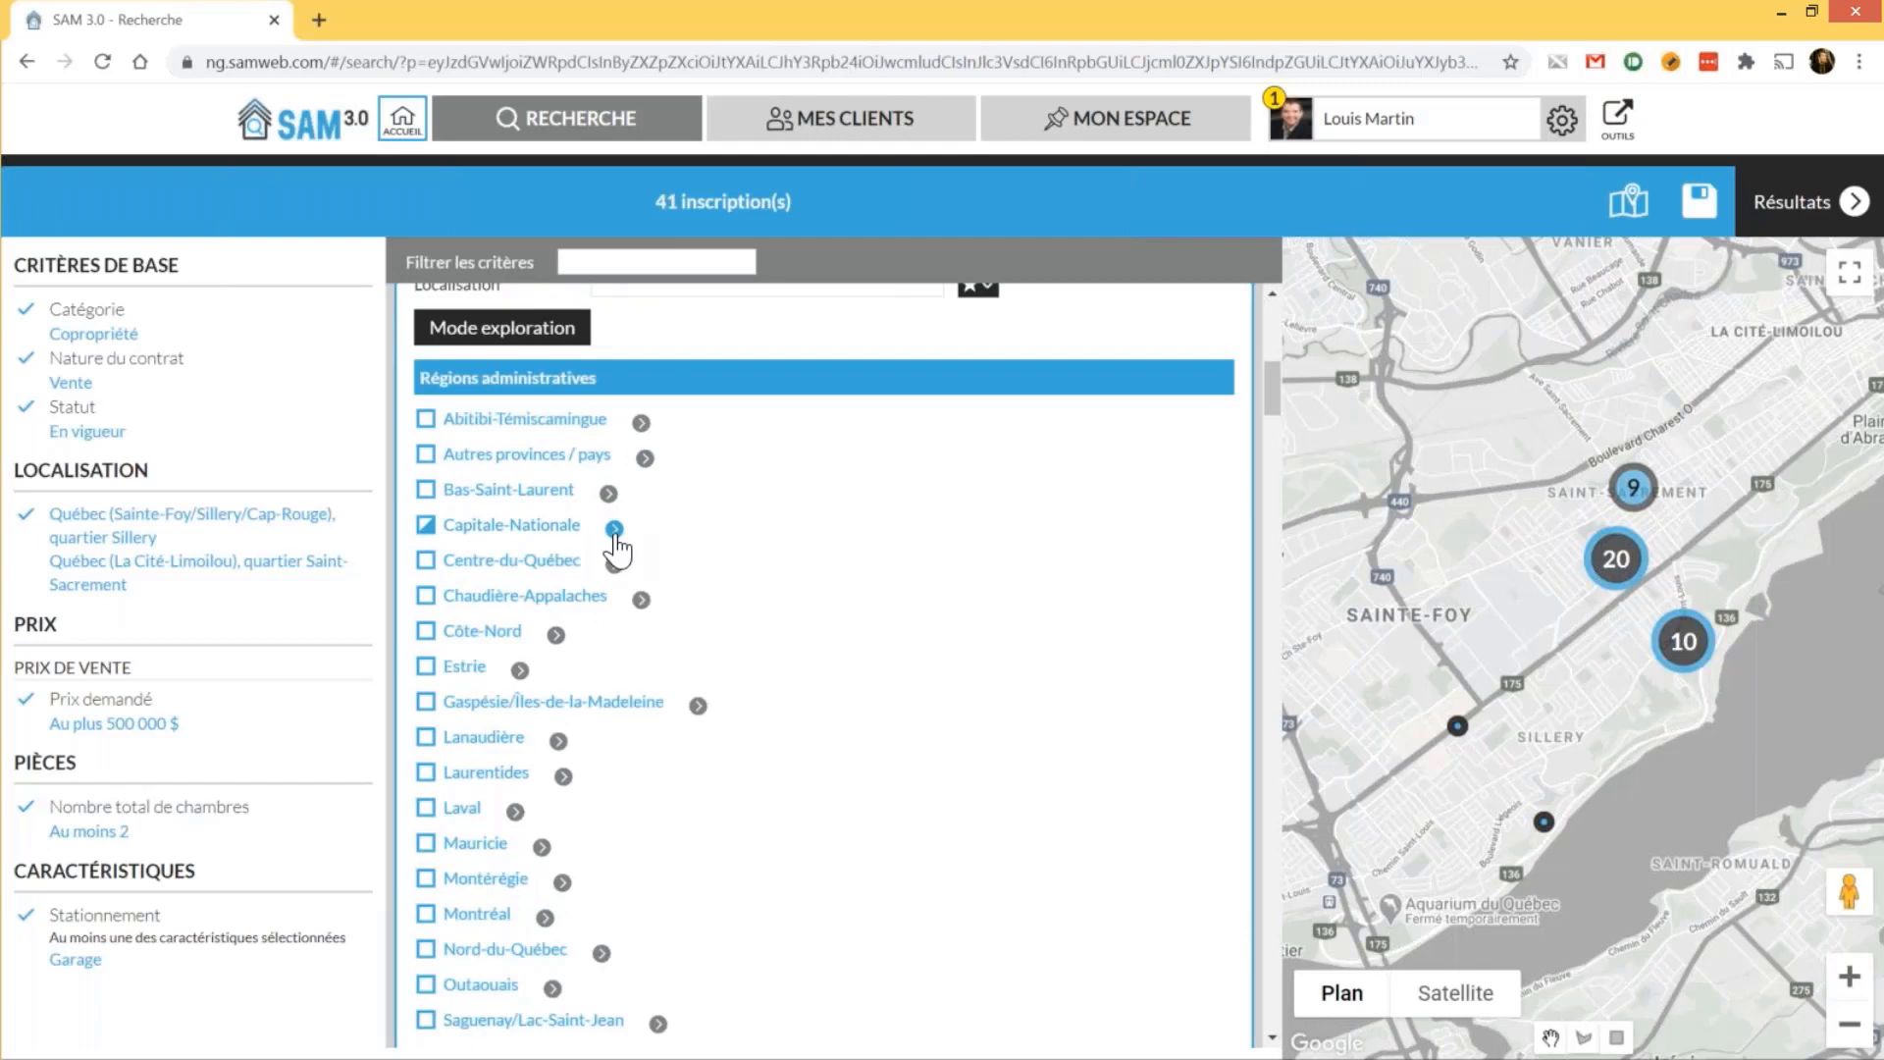
{"action": "left_click", "coordinate": [614, 530]}
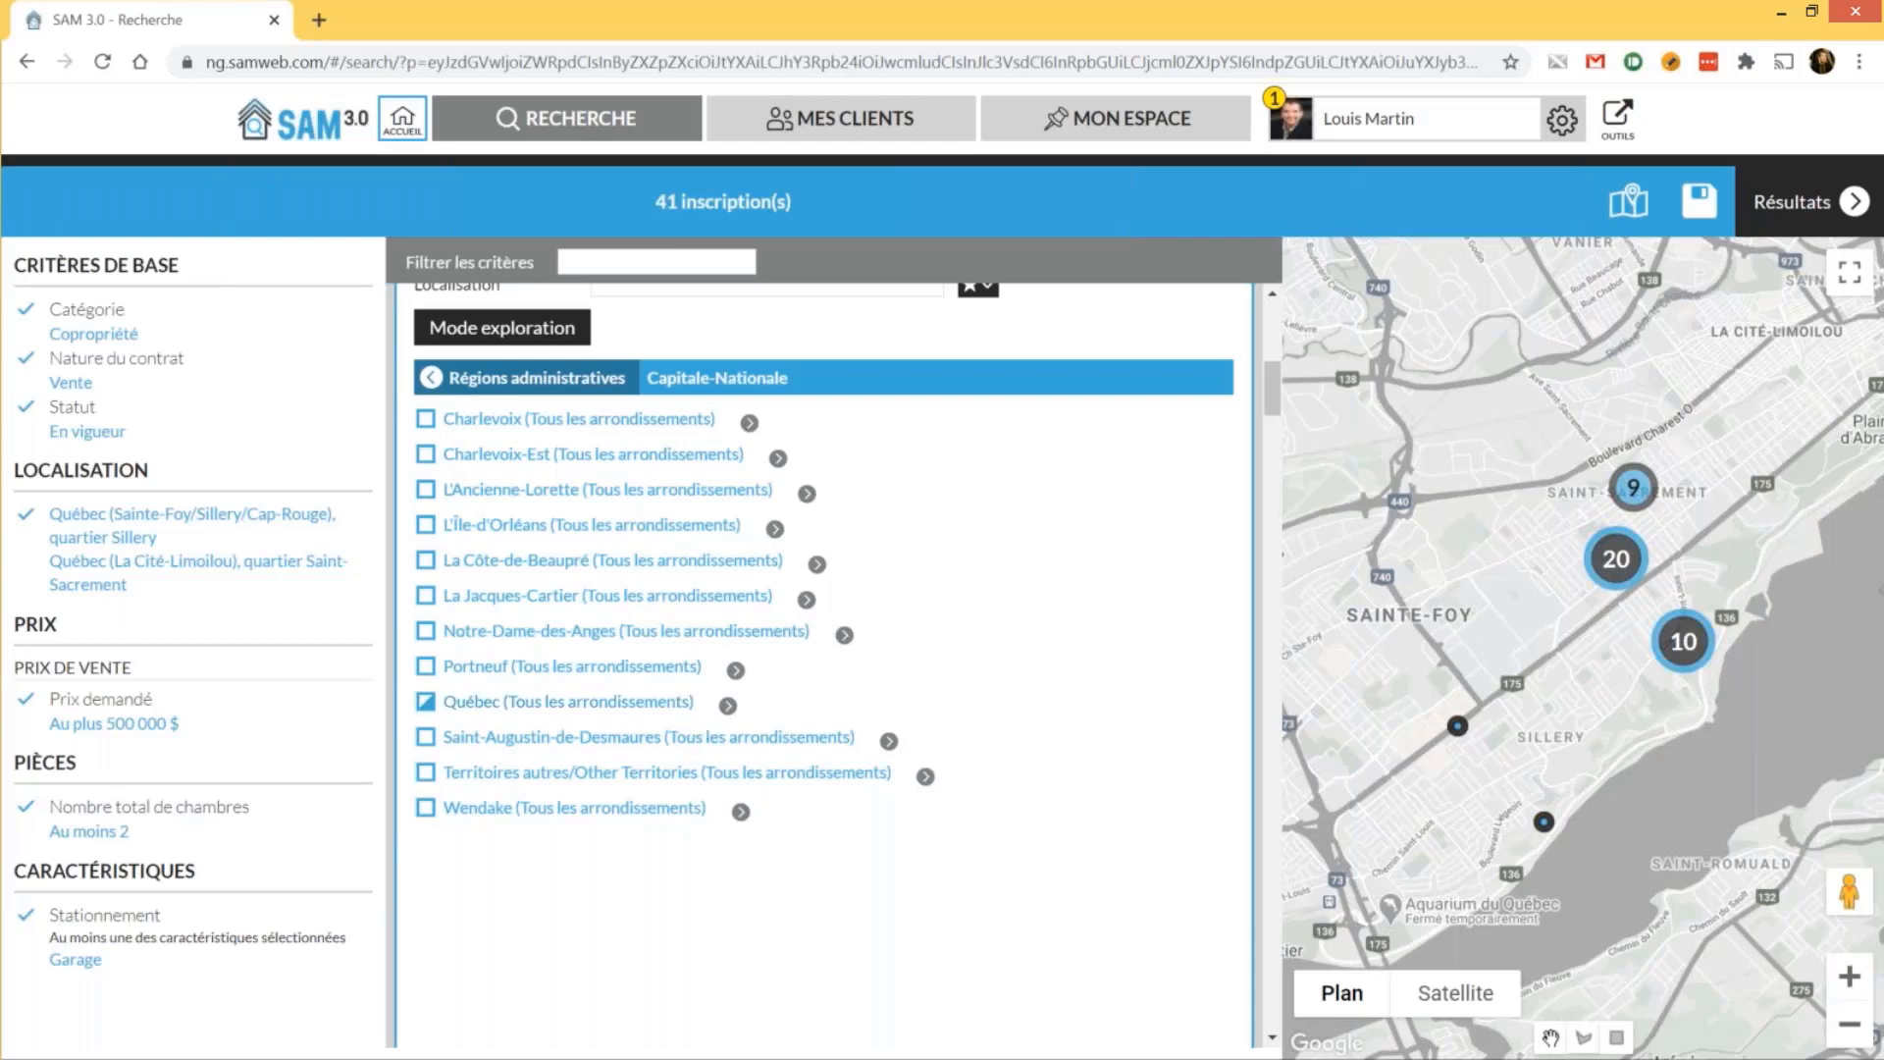
{"action": "left_click", "coordinate": [727, 706]}
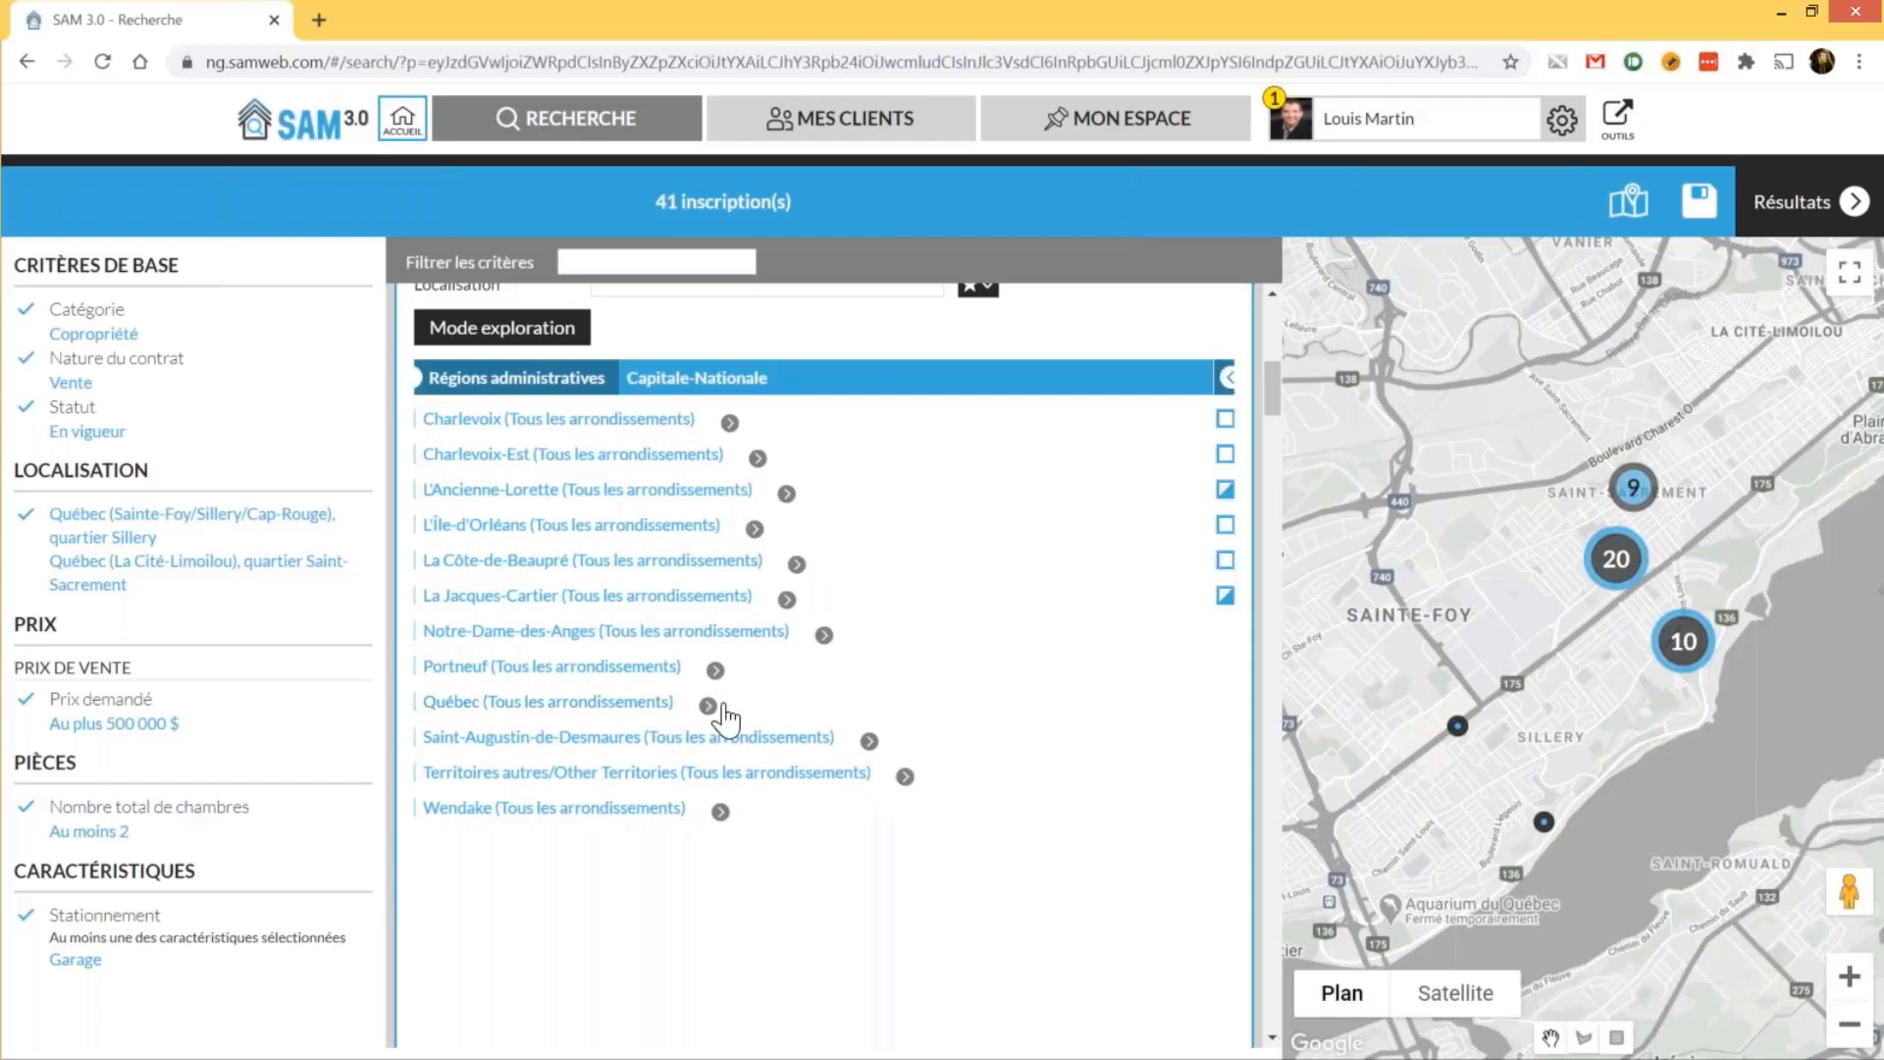
{"action": "left_click", "coordinate": [665, 494]}
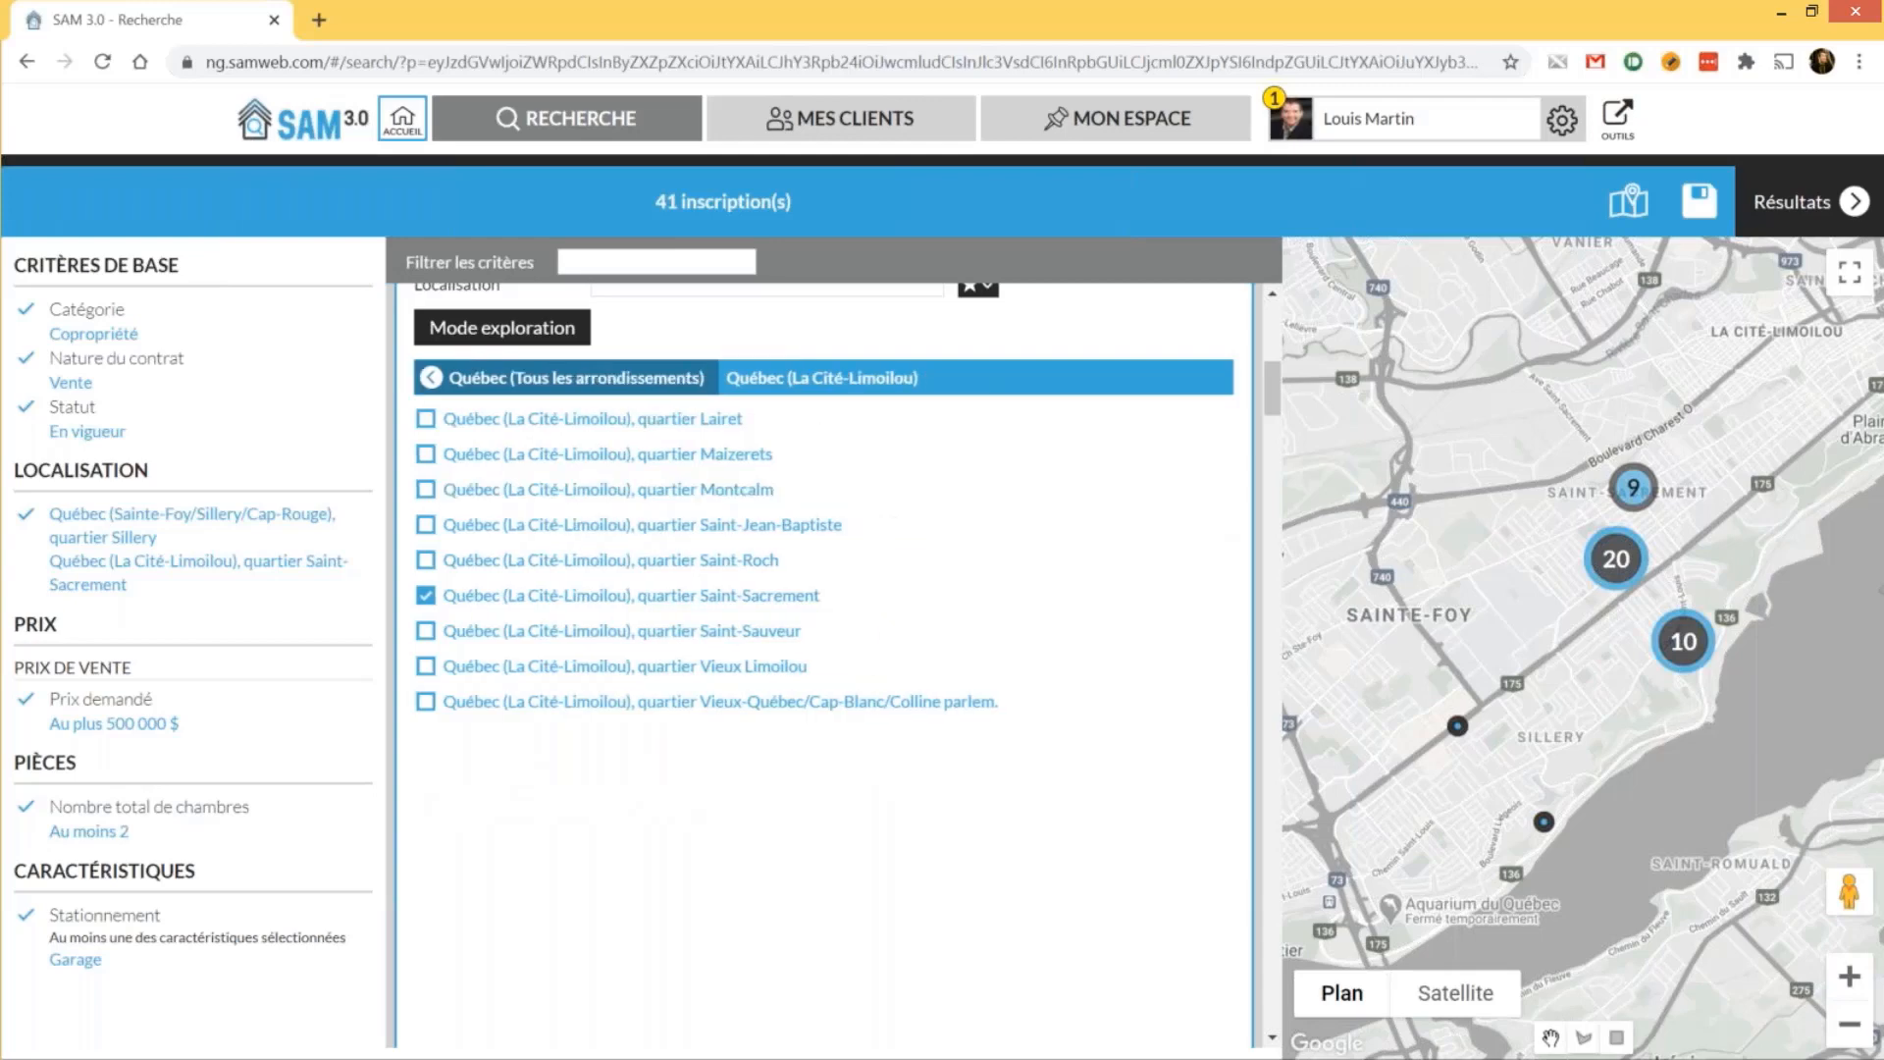
{"action": "left_click", "coordinate": [515, 646]}
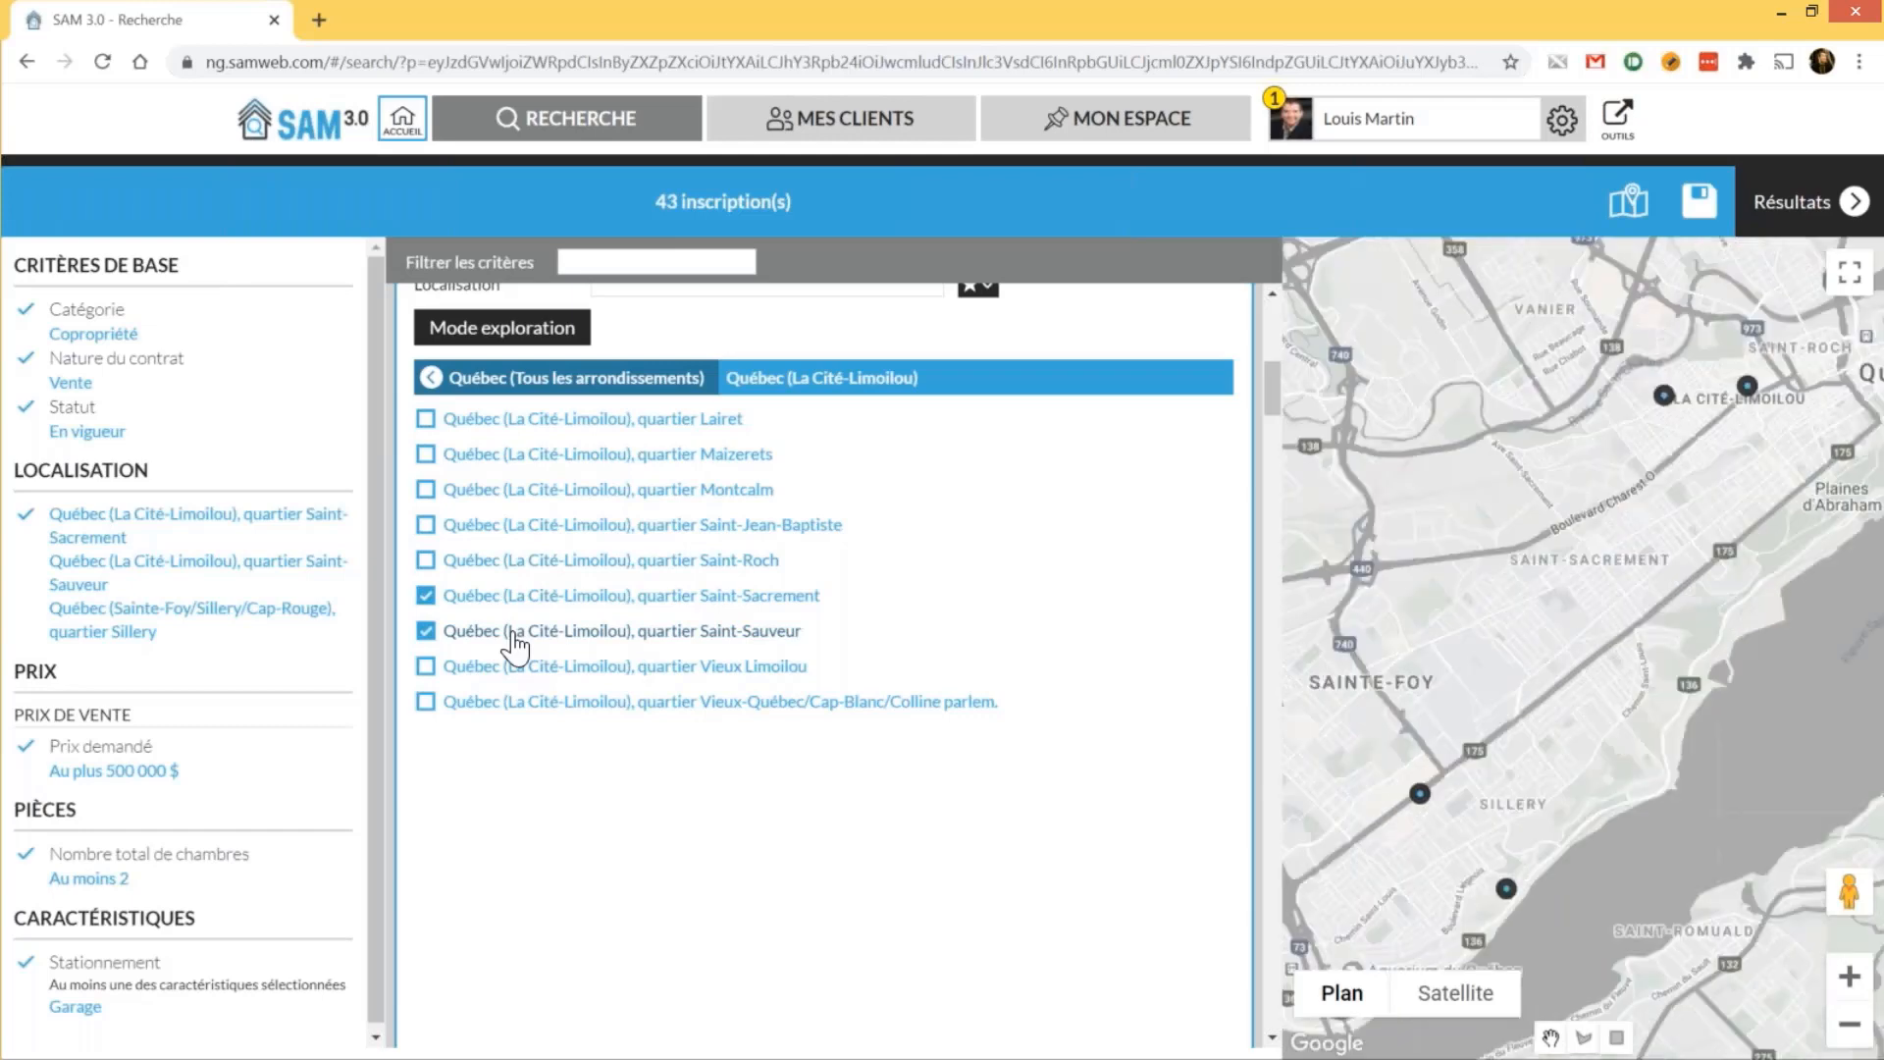
{"action": "left_click", "coordinate": [546, 334]}
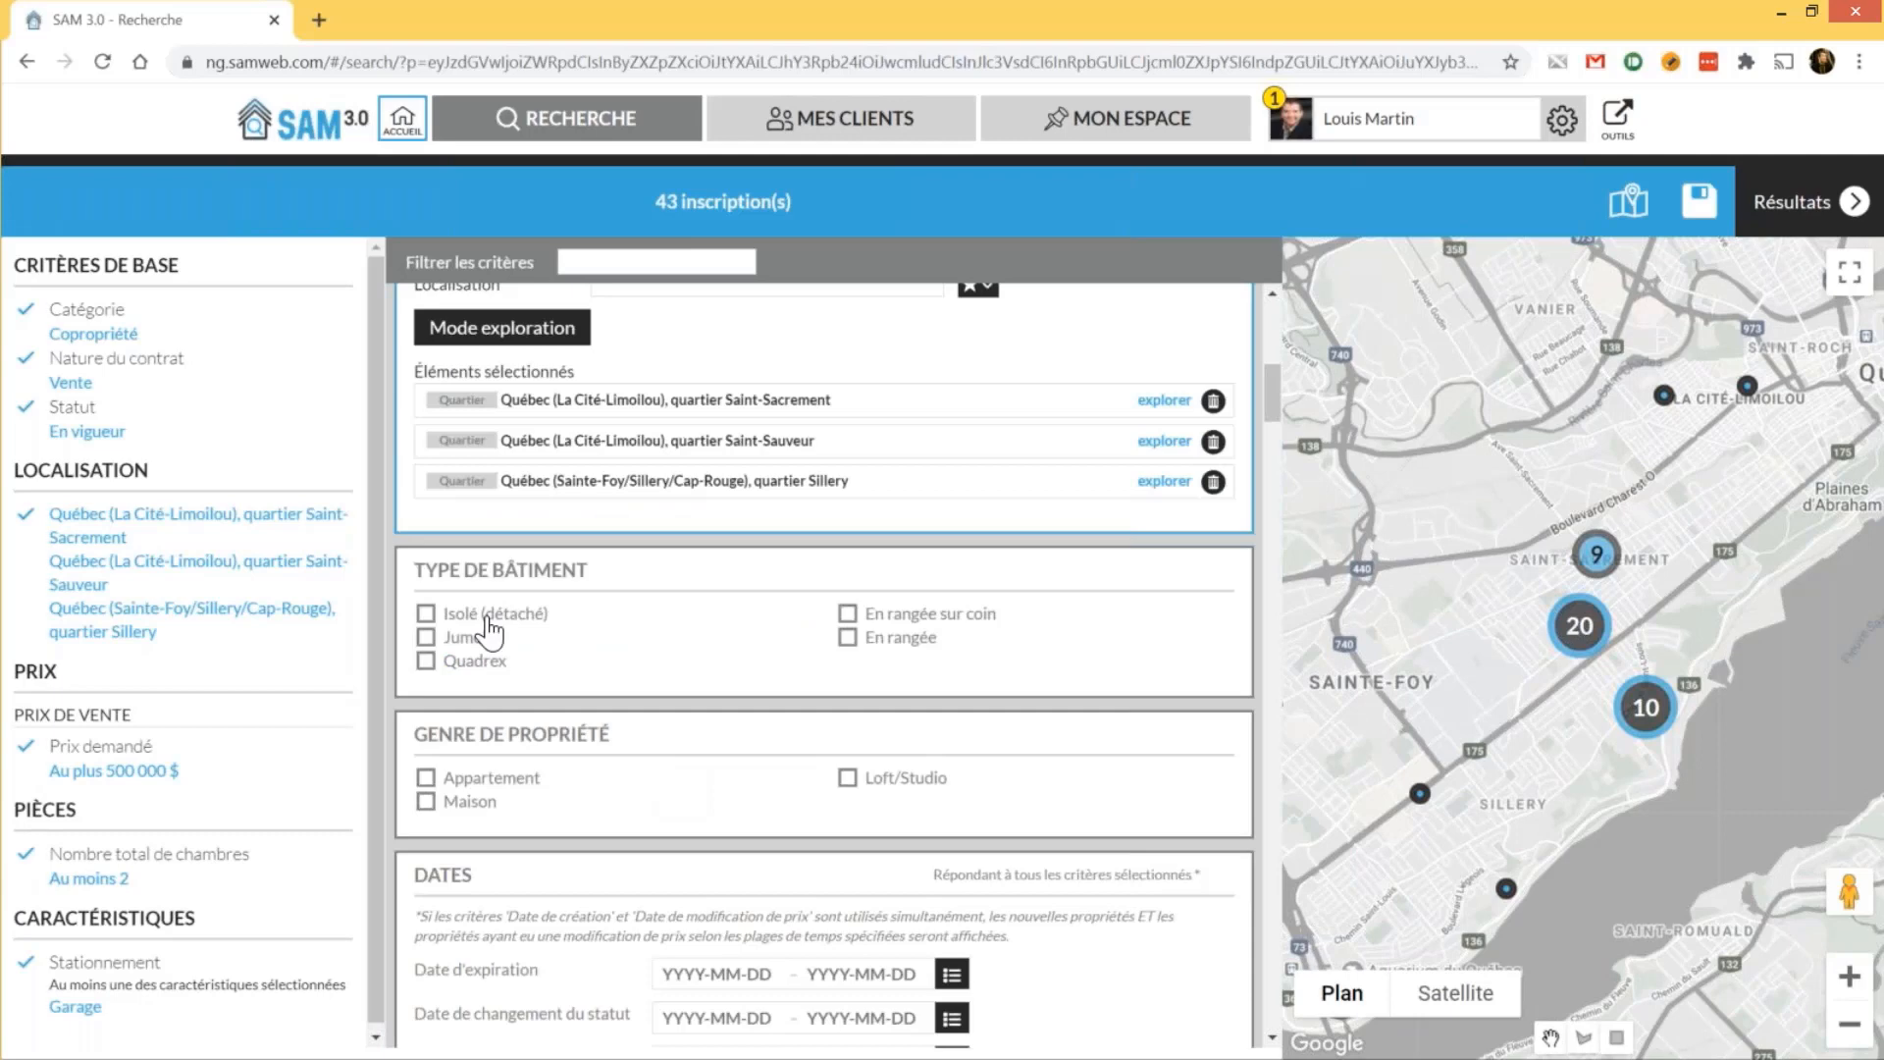
Limit the building type to Isolé (détaché) and Jumelé
{"action": "left_click", "coordinate": [485, 615]}
{"action": "left_click", "coordinate": [479, 639]}
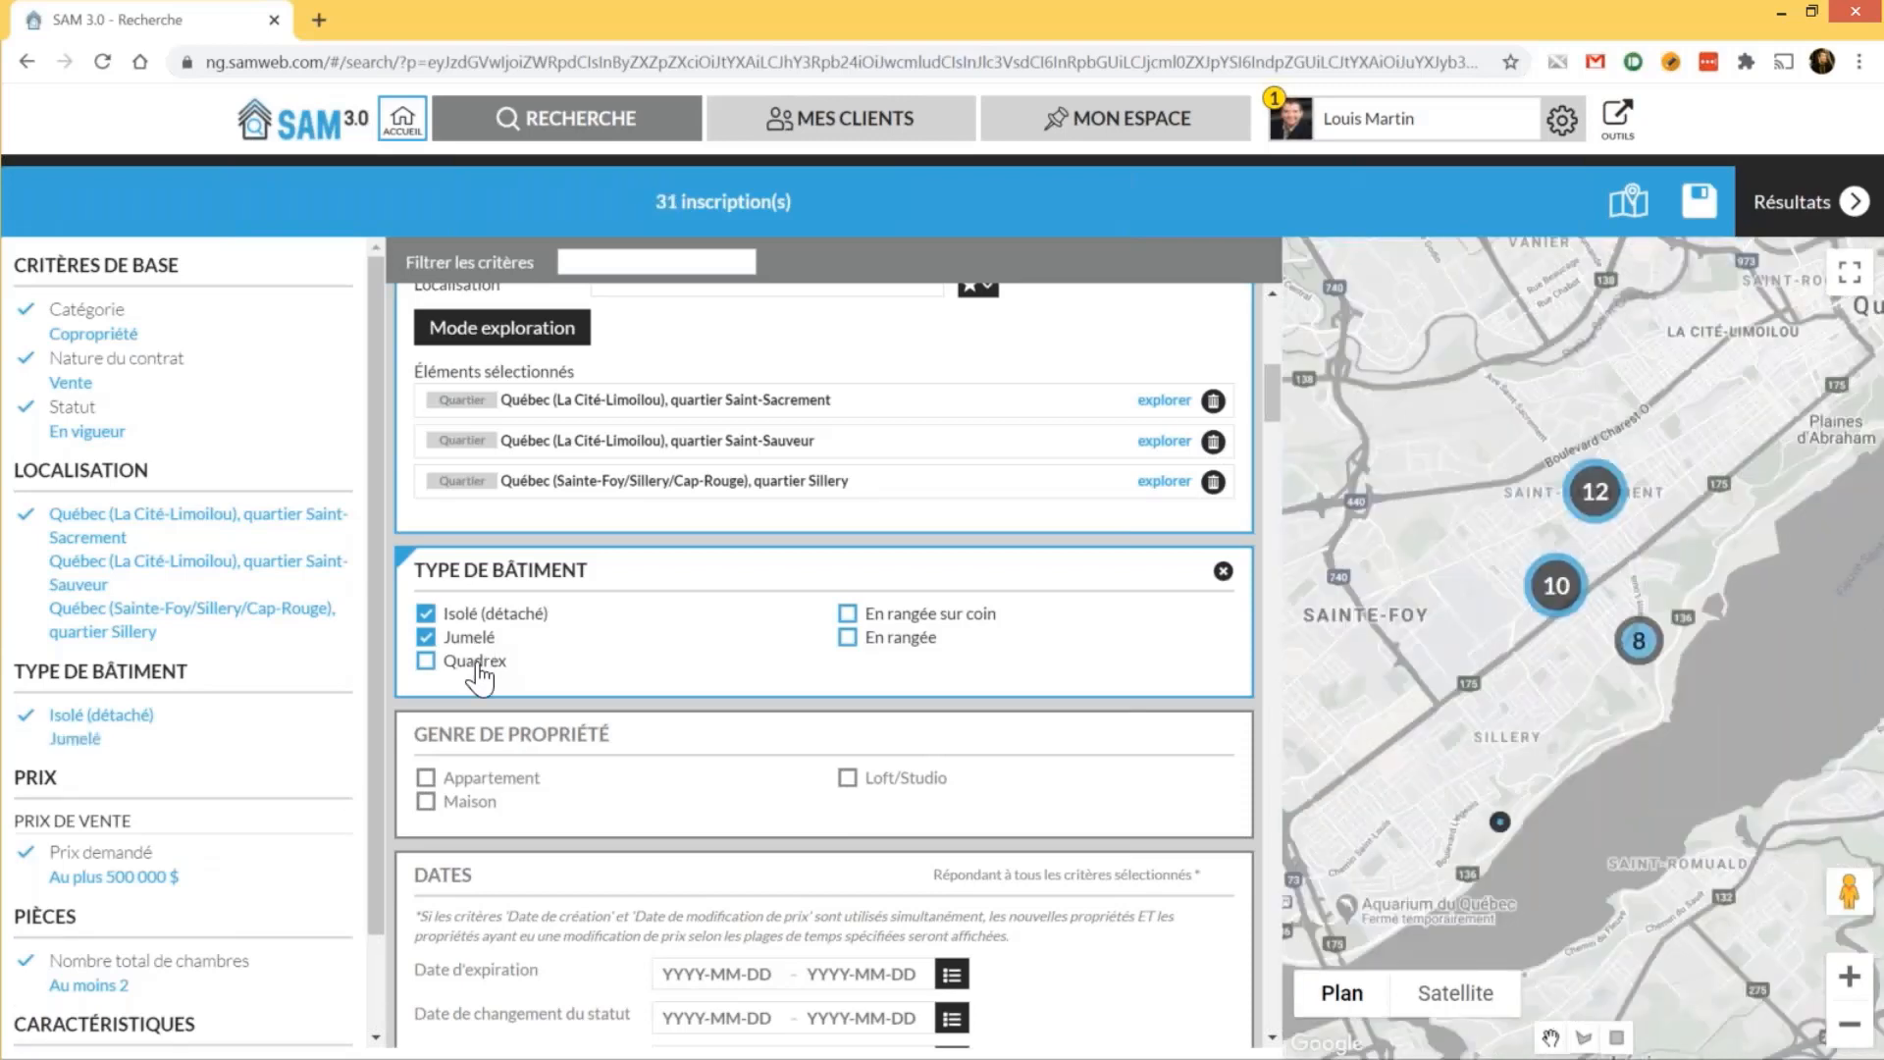
{"action": "scroll", "coordinate": [607, 809], "scroll_direction": "up", "scroll_amount": 5}
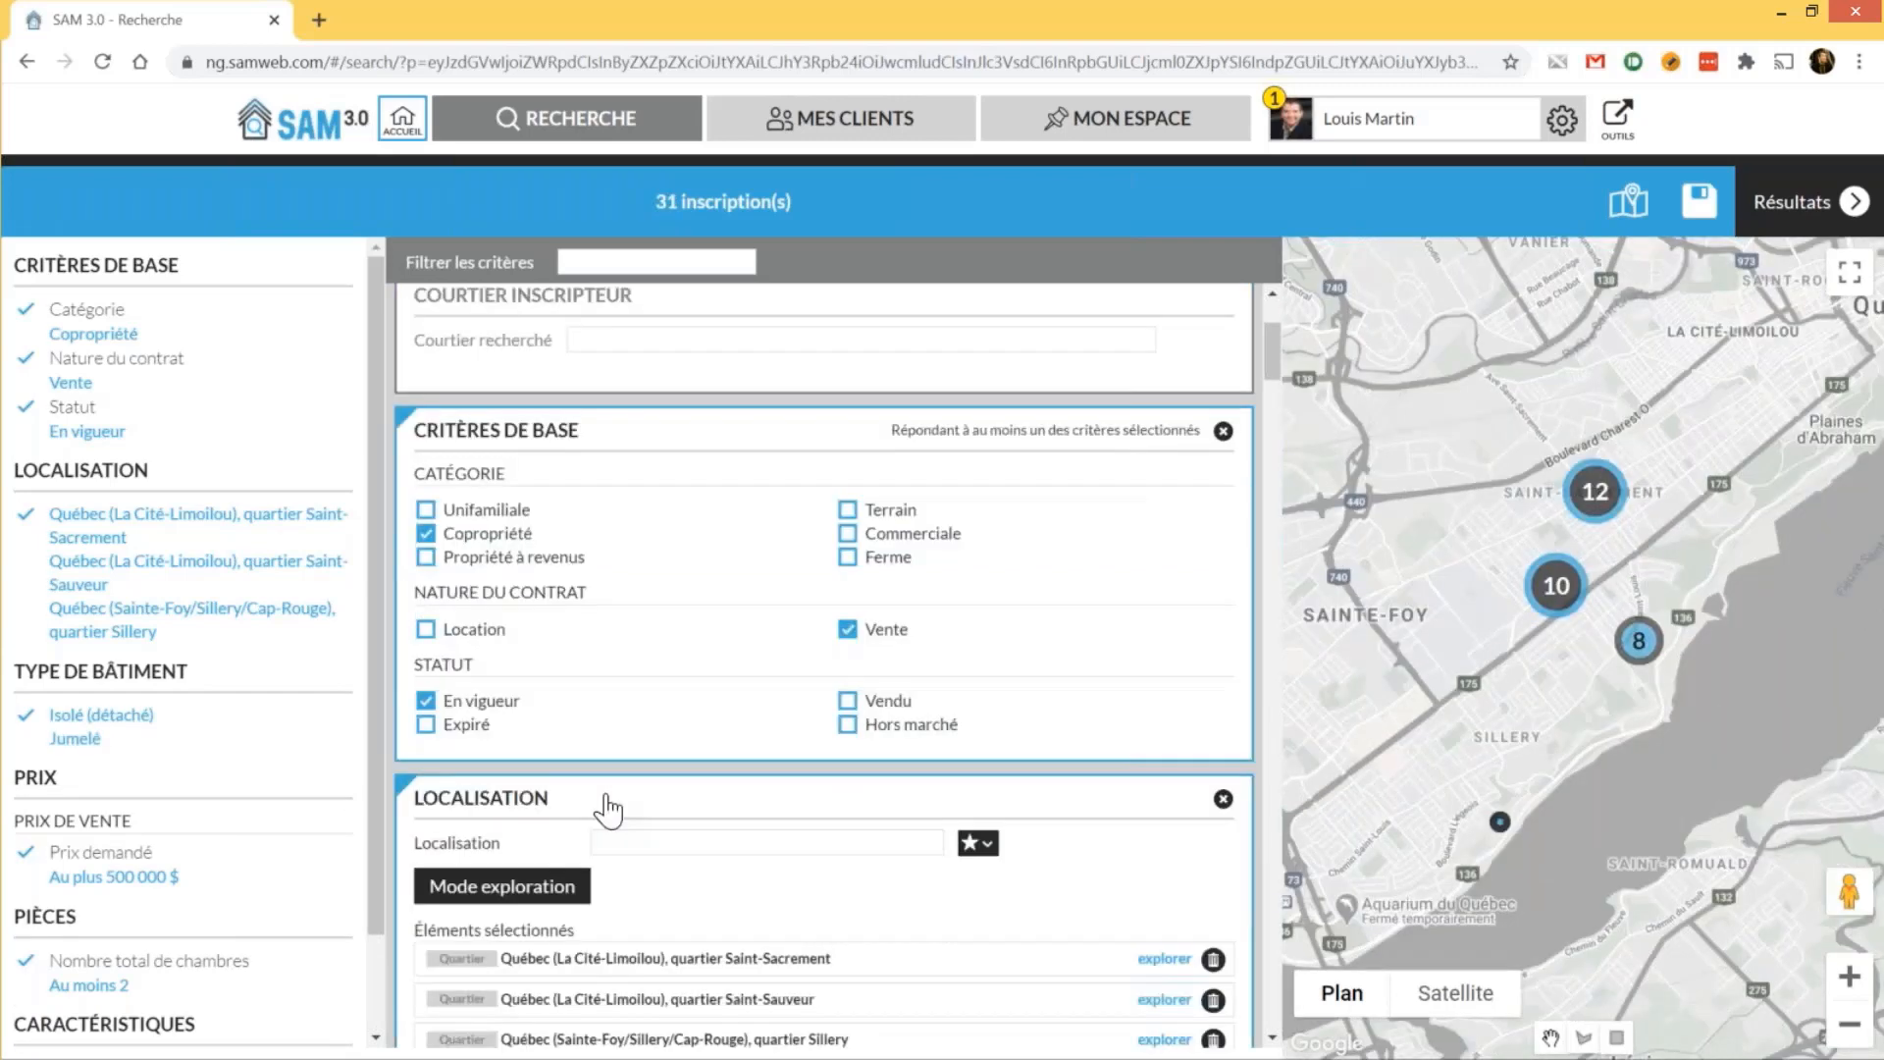
{"action": "left_click", "coordinate": [488, 512]}
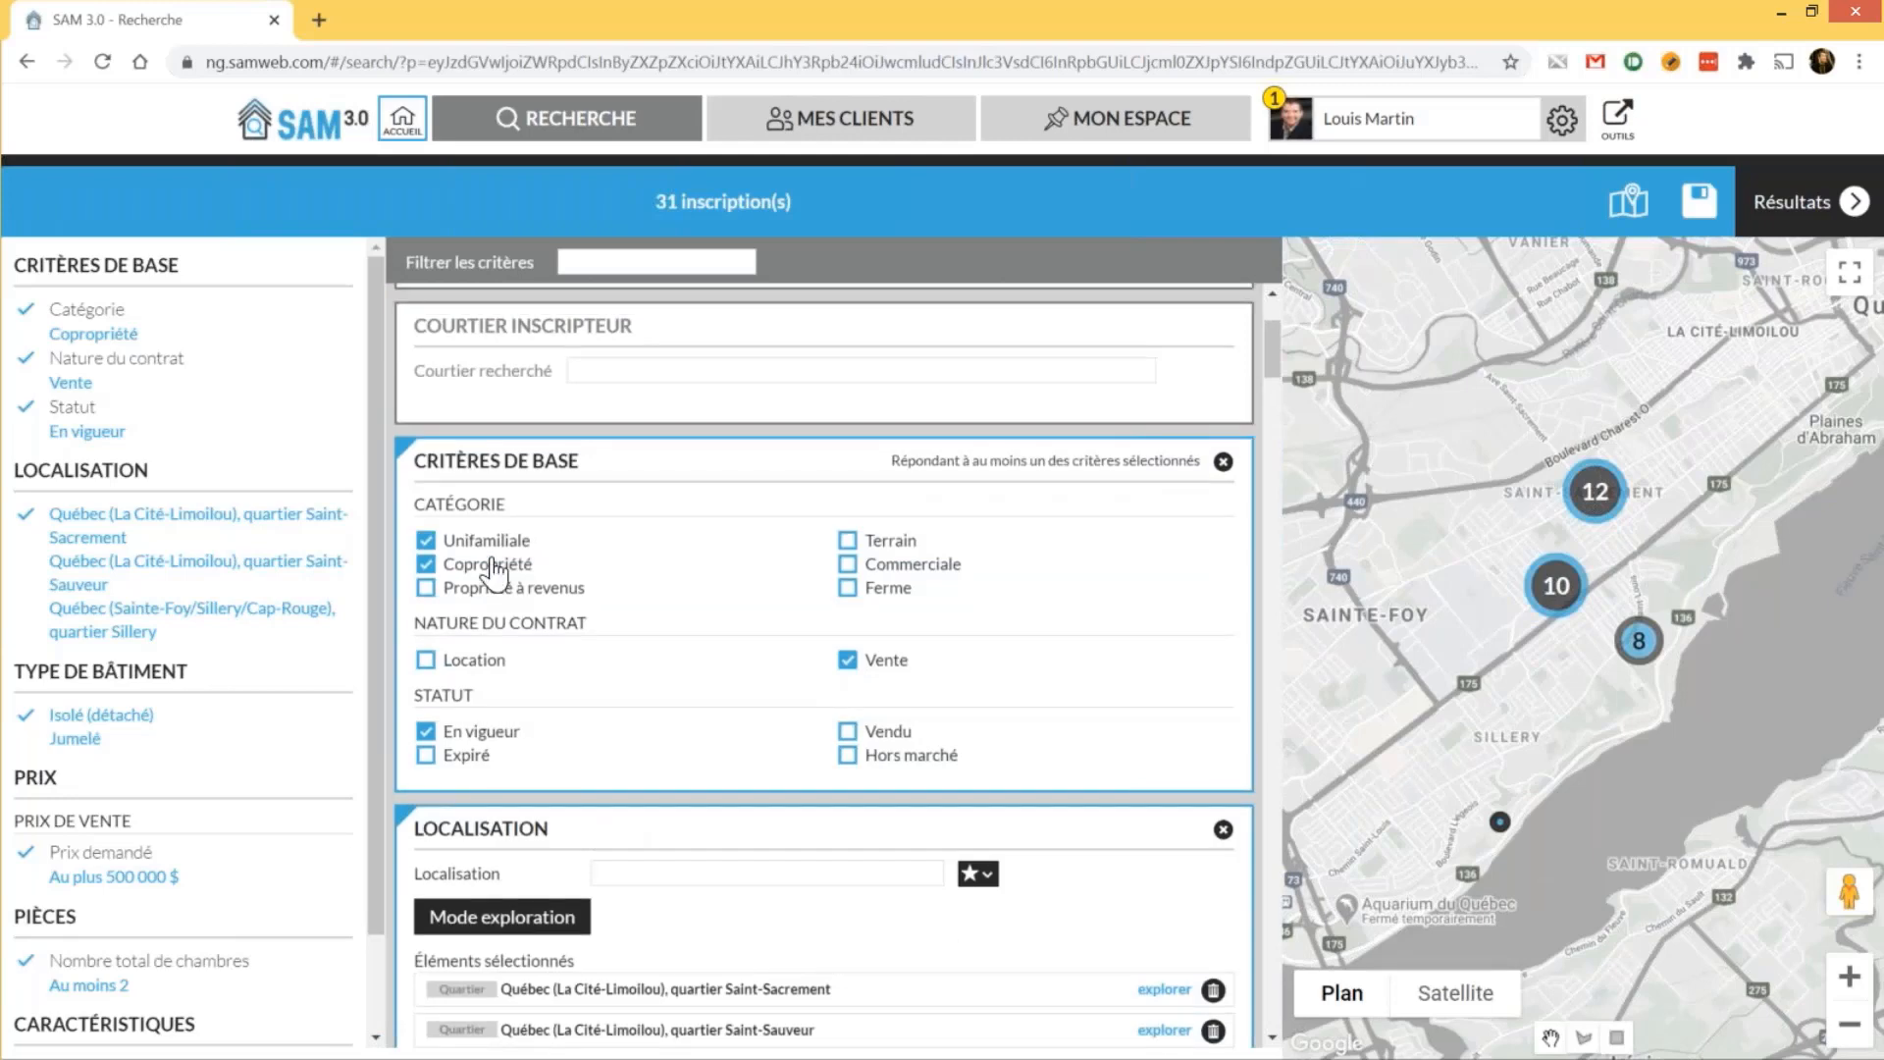
{"action": "left_click", "coordinate": [490, 545]}
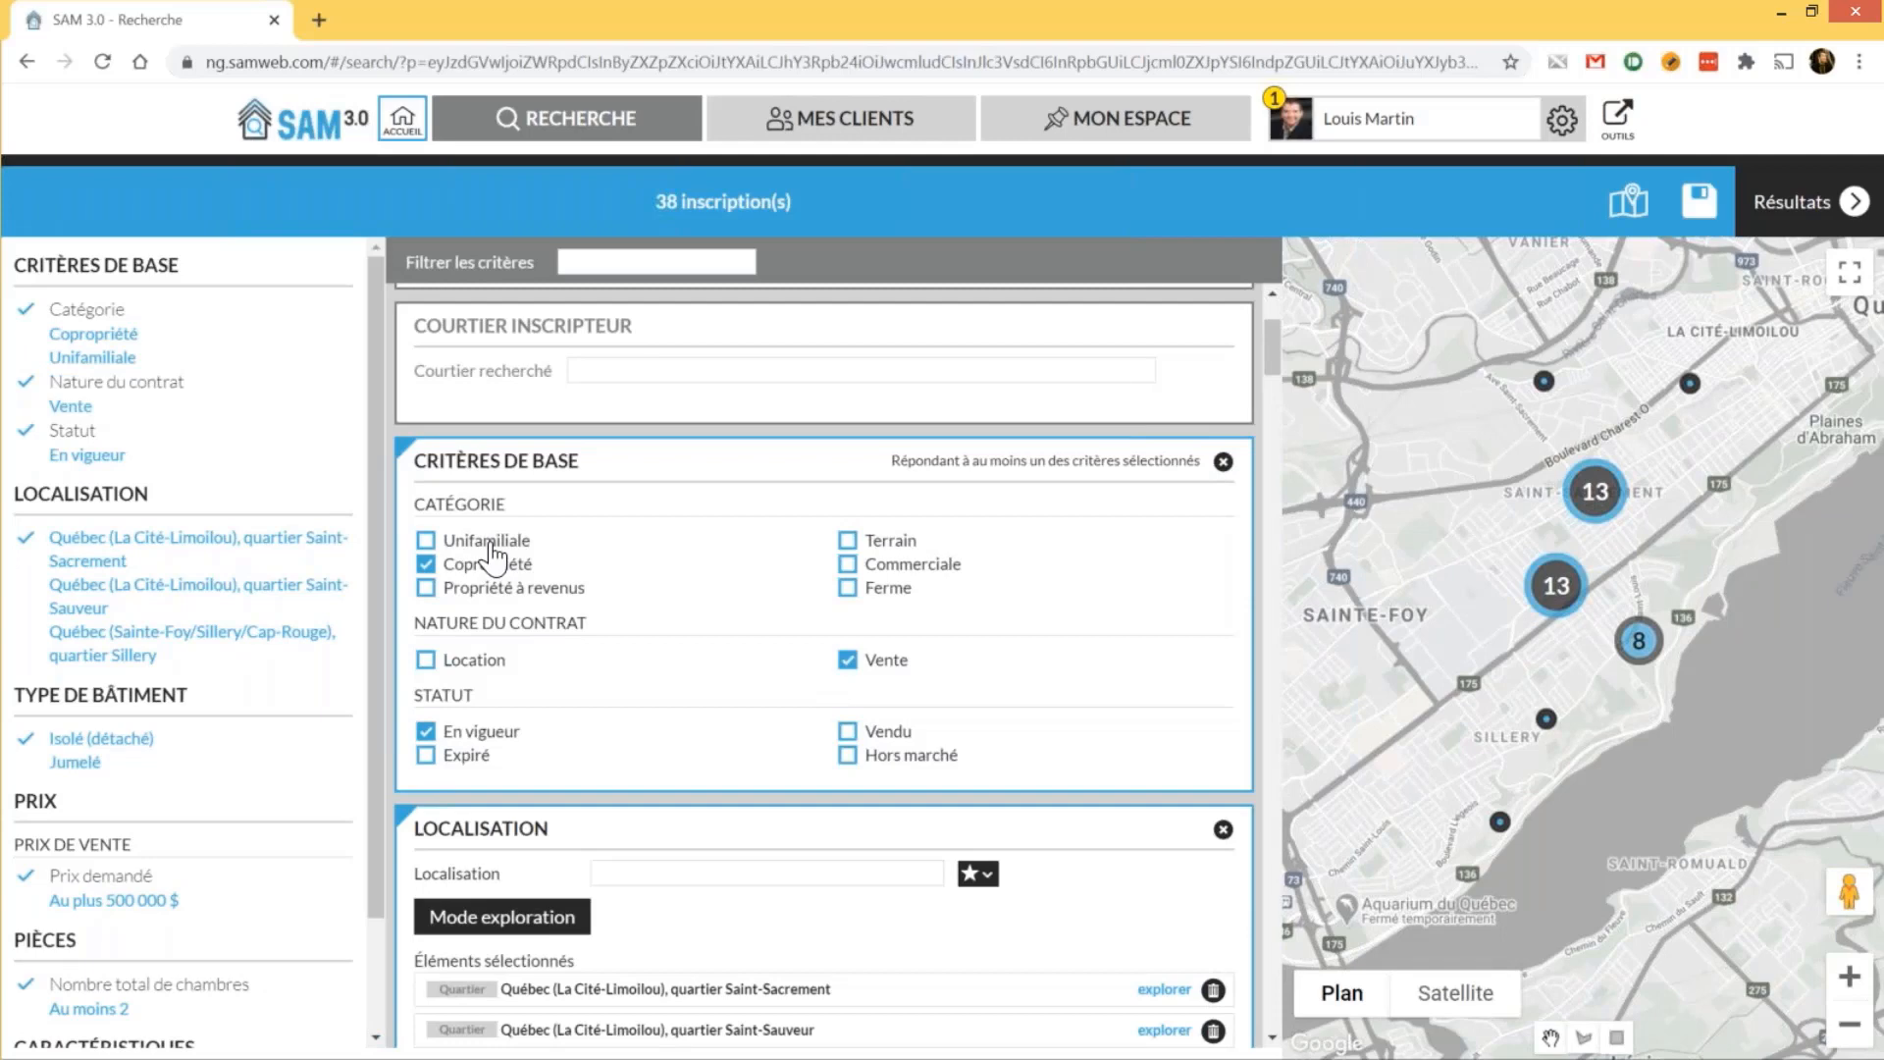
{"action": "scroll", "coordinate": [490, 558], "scroll_direction": "down", "scroll_amount": 10}
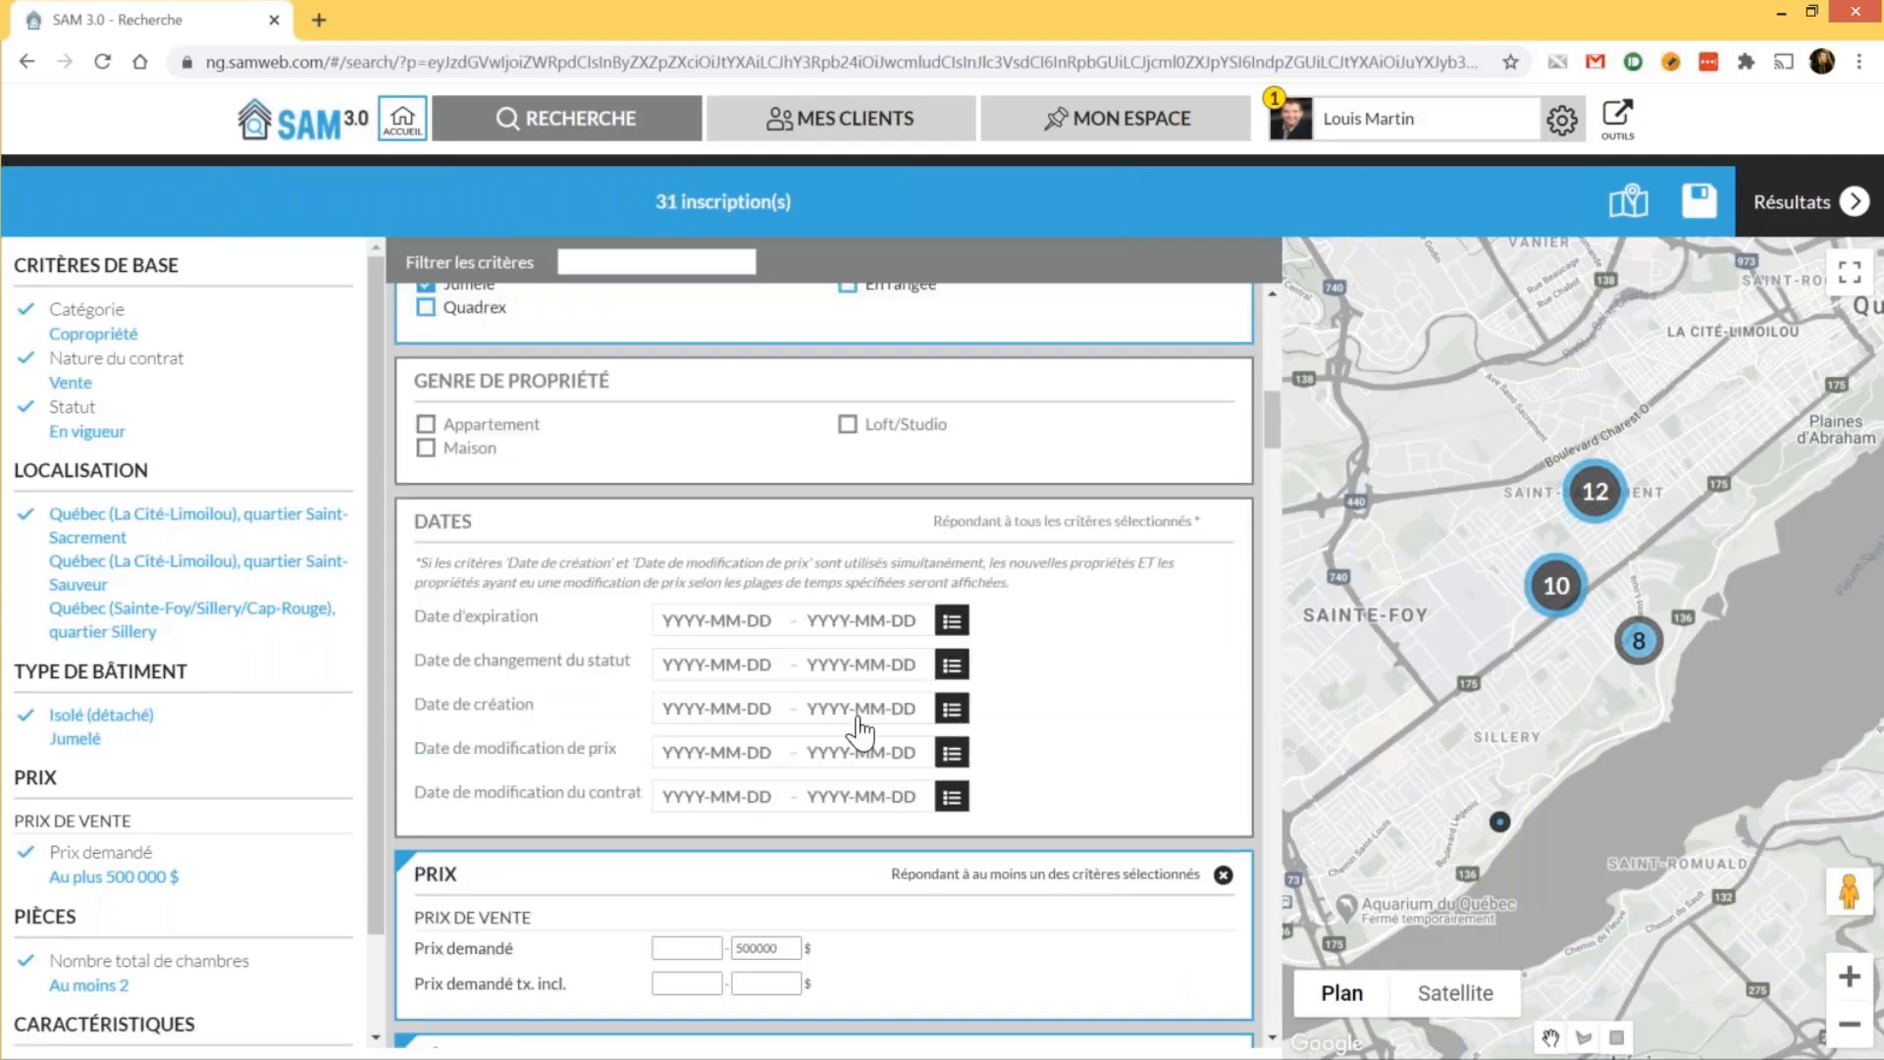
Set Date de création to 'Moins de 30 jours' (2020-09-13 to 2020-10-13), leaving 3 results
{"action": "left_click", "coordinate": [954, 714]}
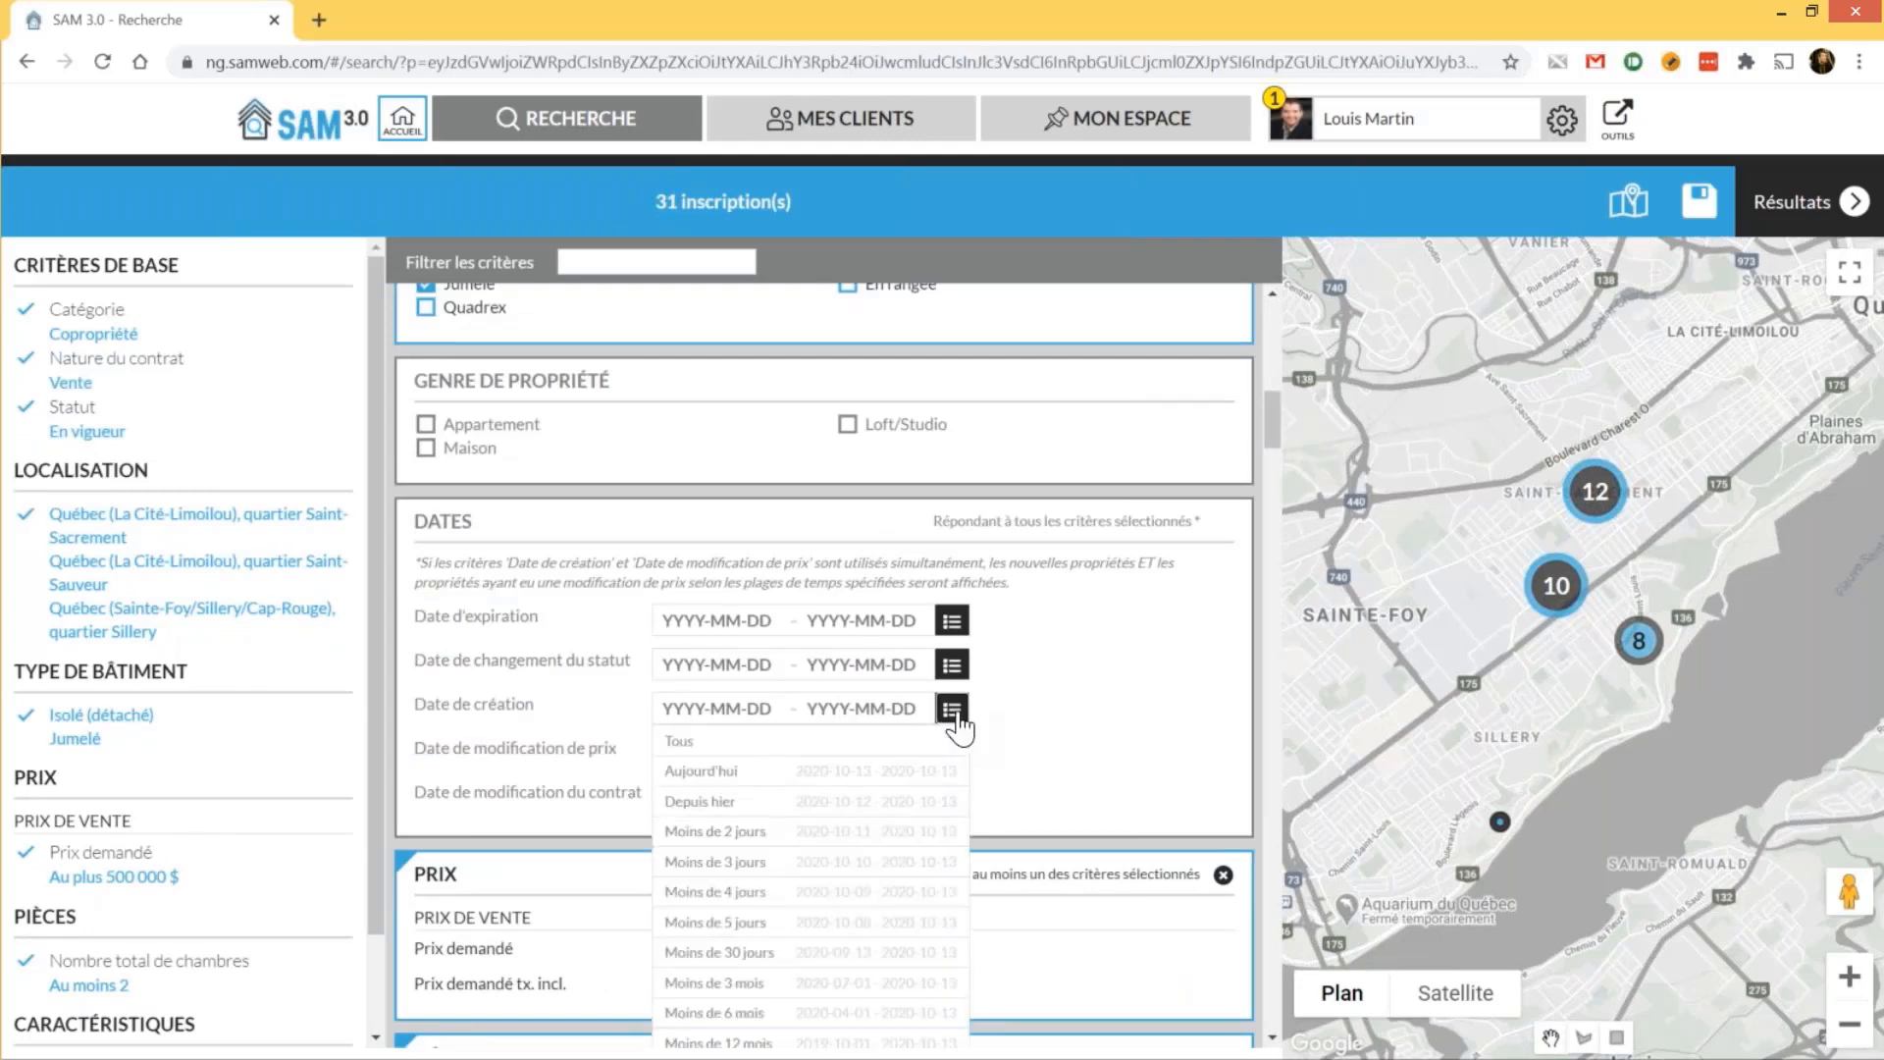
{"action": "left_click", "coordinate": [864, 952]}
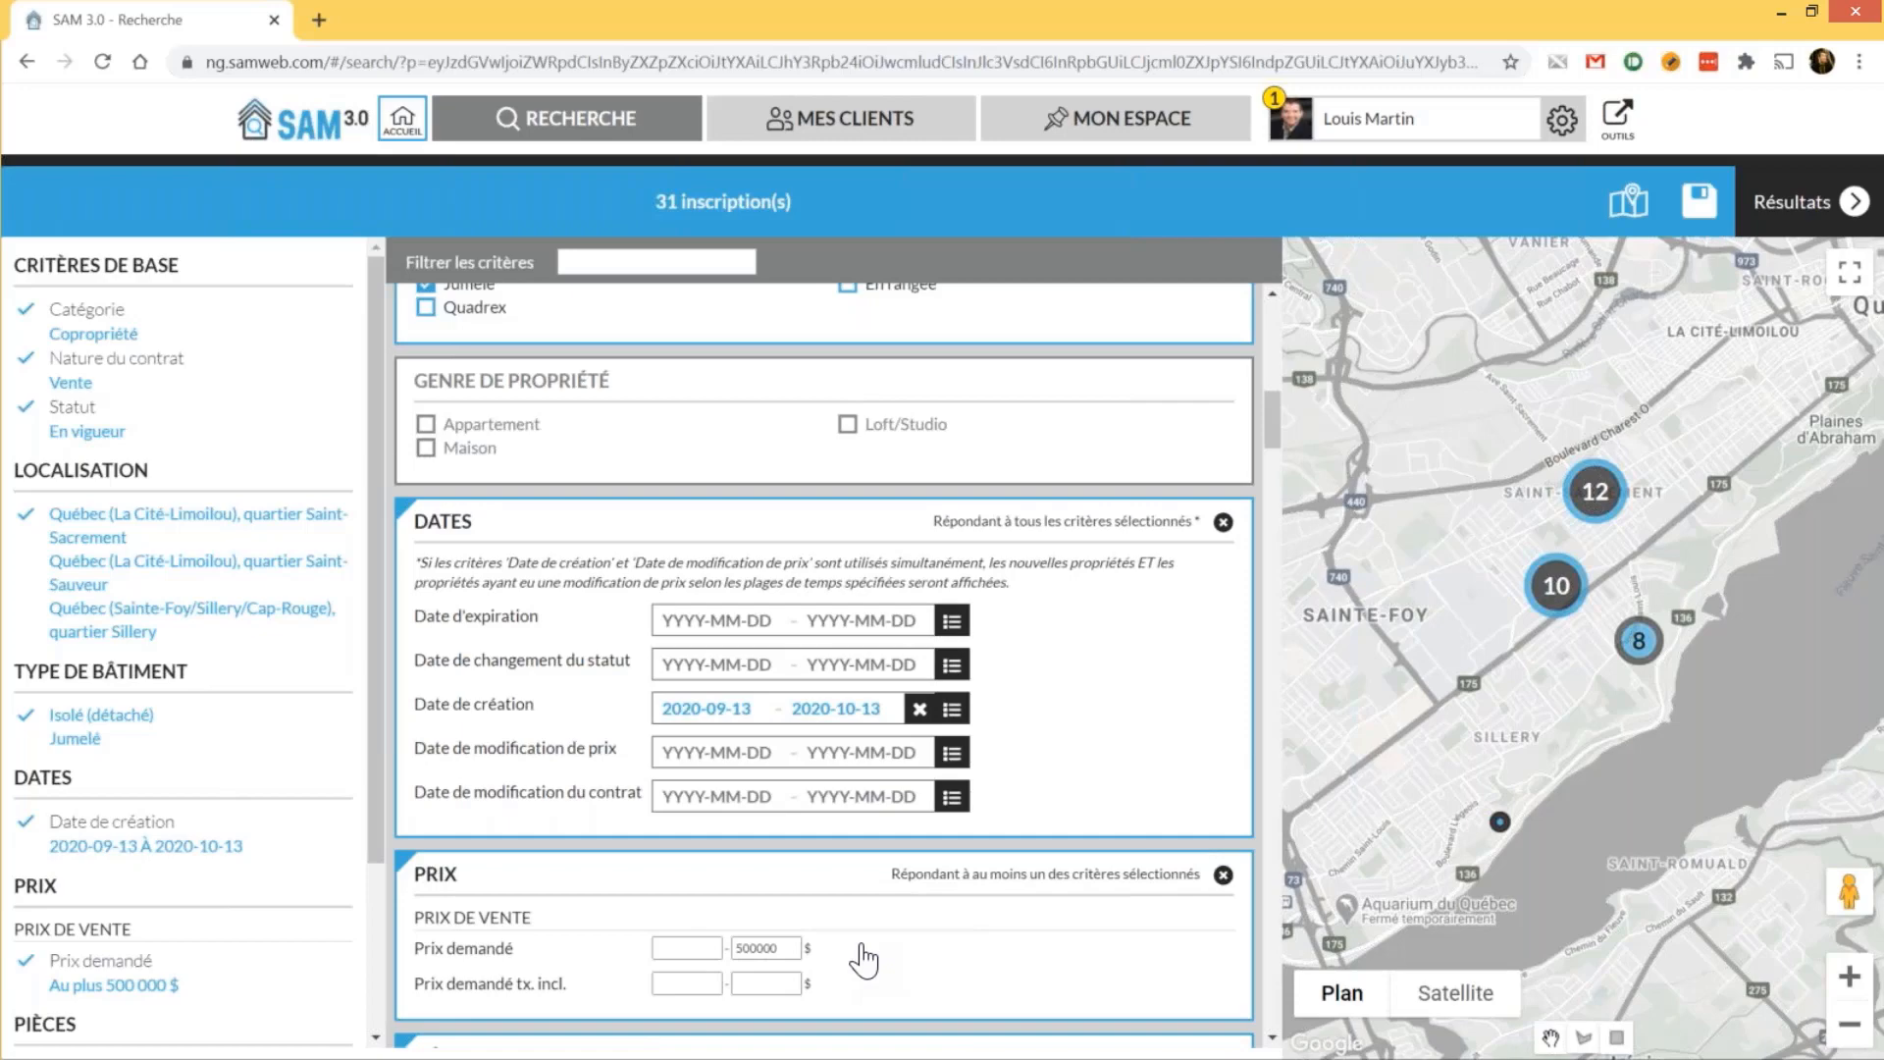
{"action": "scroll", "coordinate": [864, 960], "scroll_direction": "down", "scroll_amount": 2}
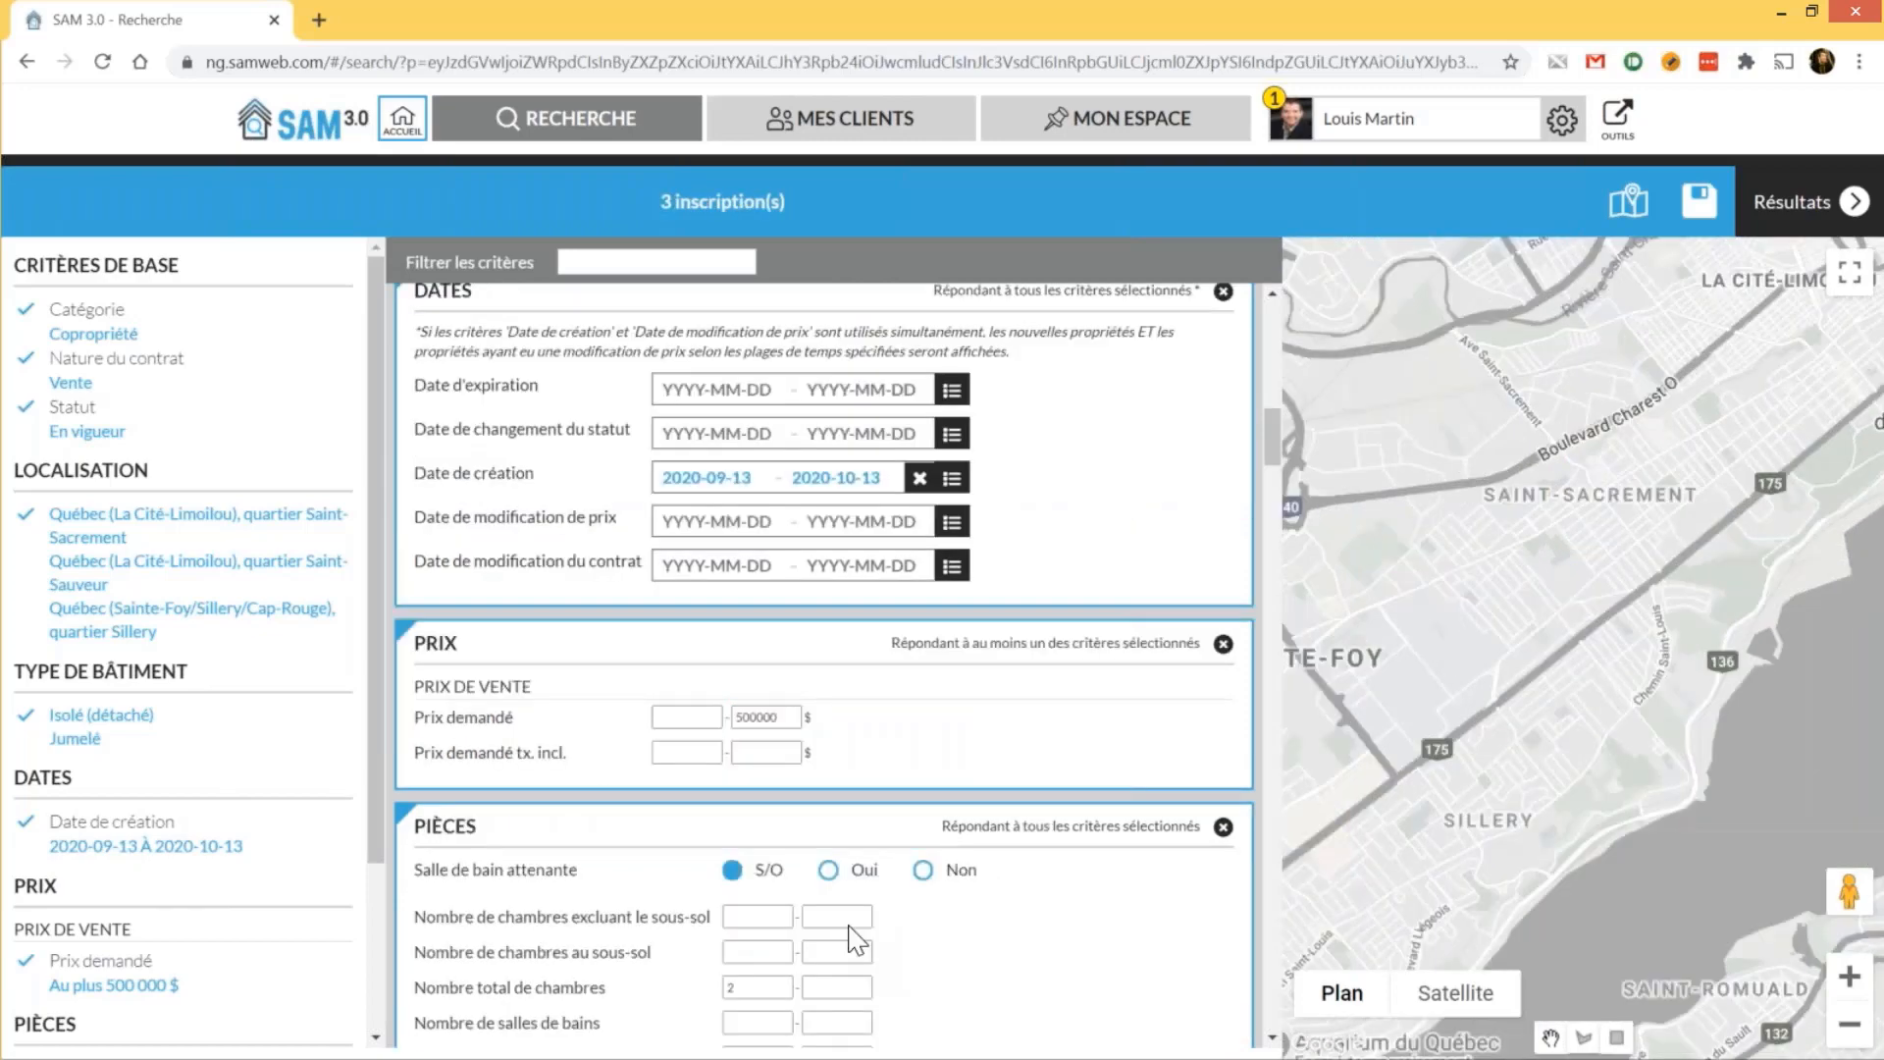
Tick Ascenseur(s) and Thermopompe murale under Équipements et services
{"action": "scroll", "coordinate": [858, 940], "scroll_direction": "down", "scroll_amount": 5}
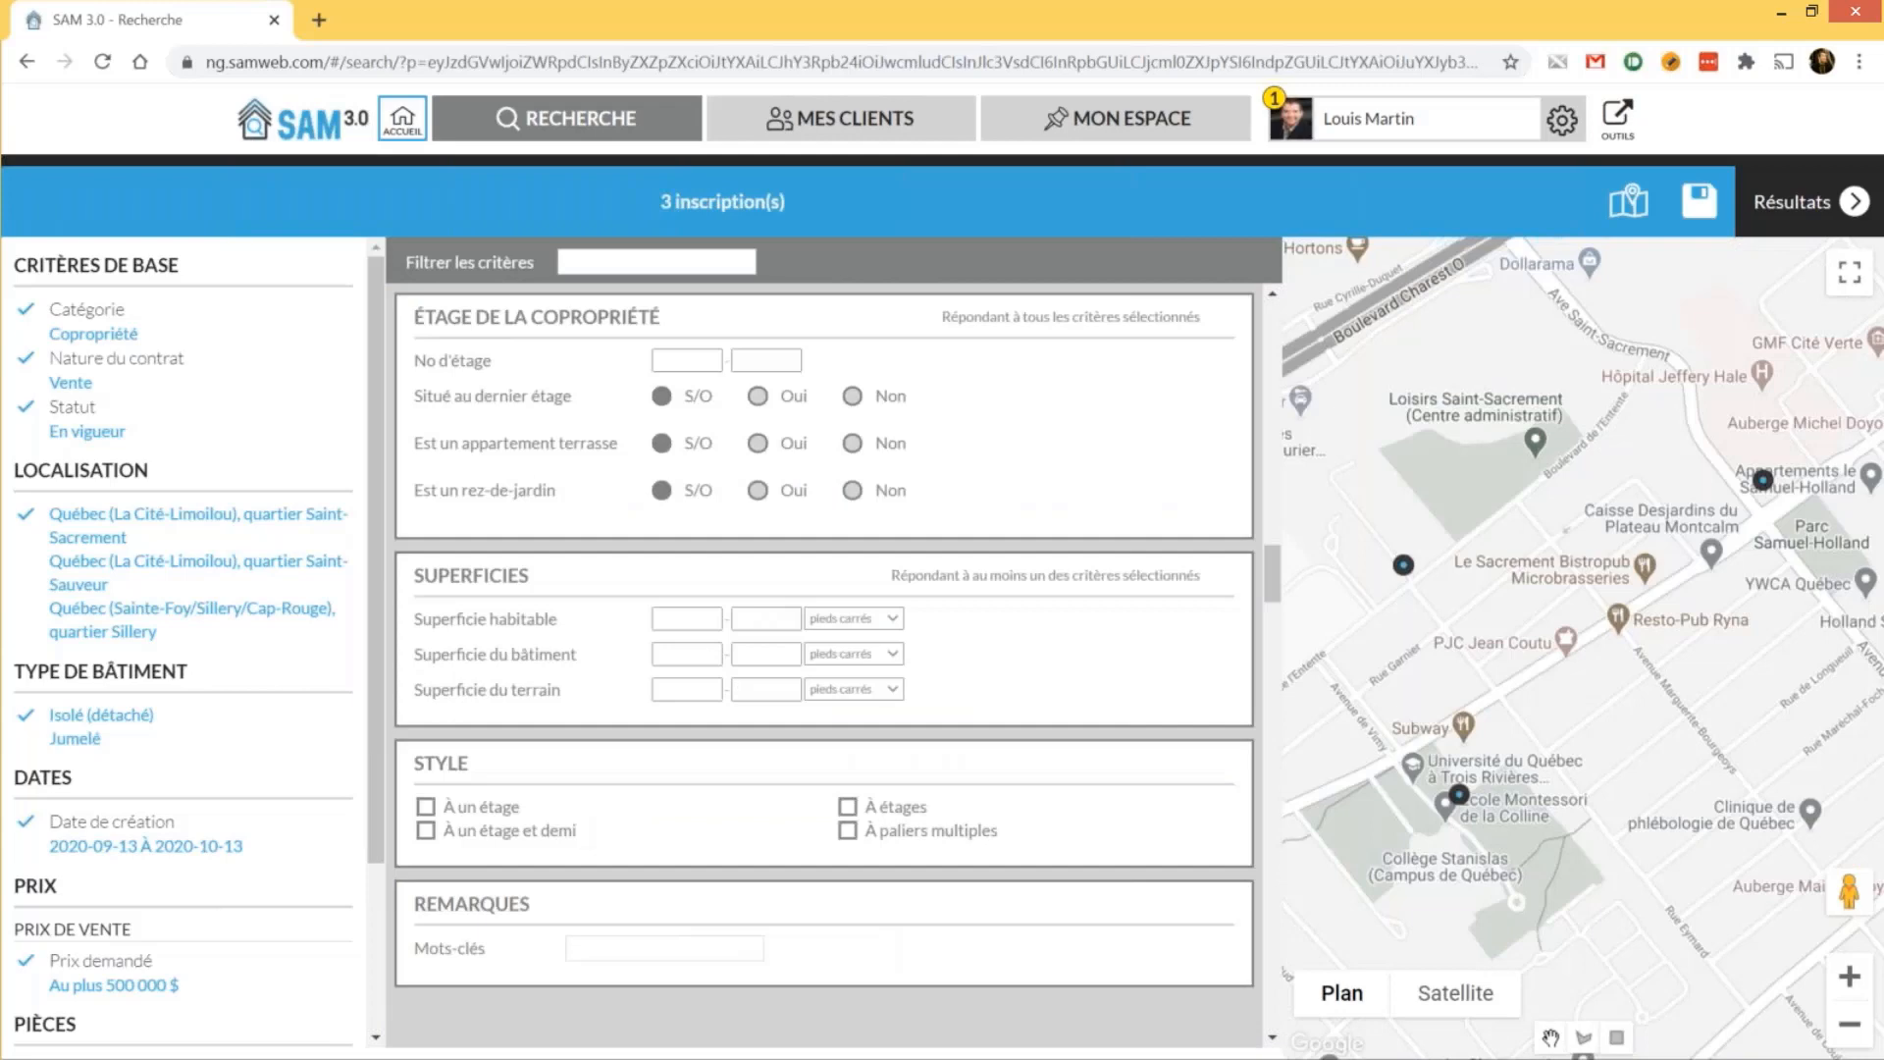
{"action": "scroll", "coordinate": [825, 668], "scroll_direction": "down", "scroll_amount": 5}
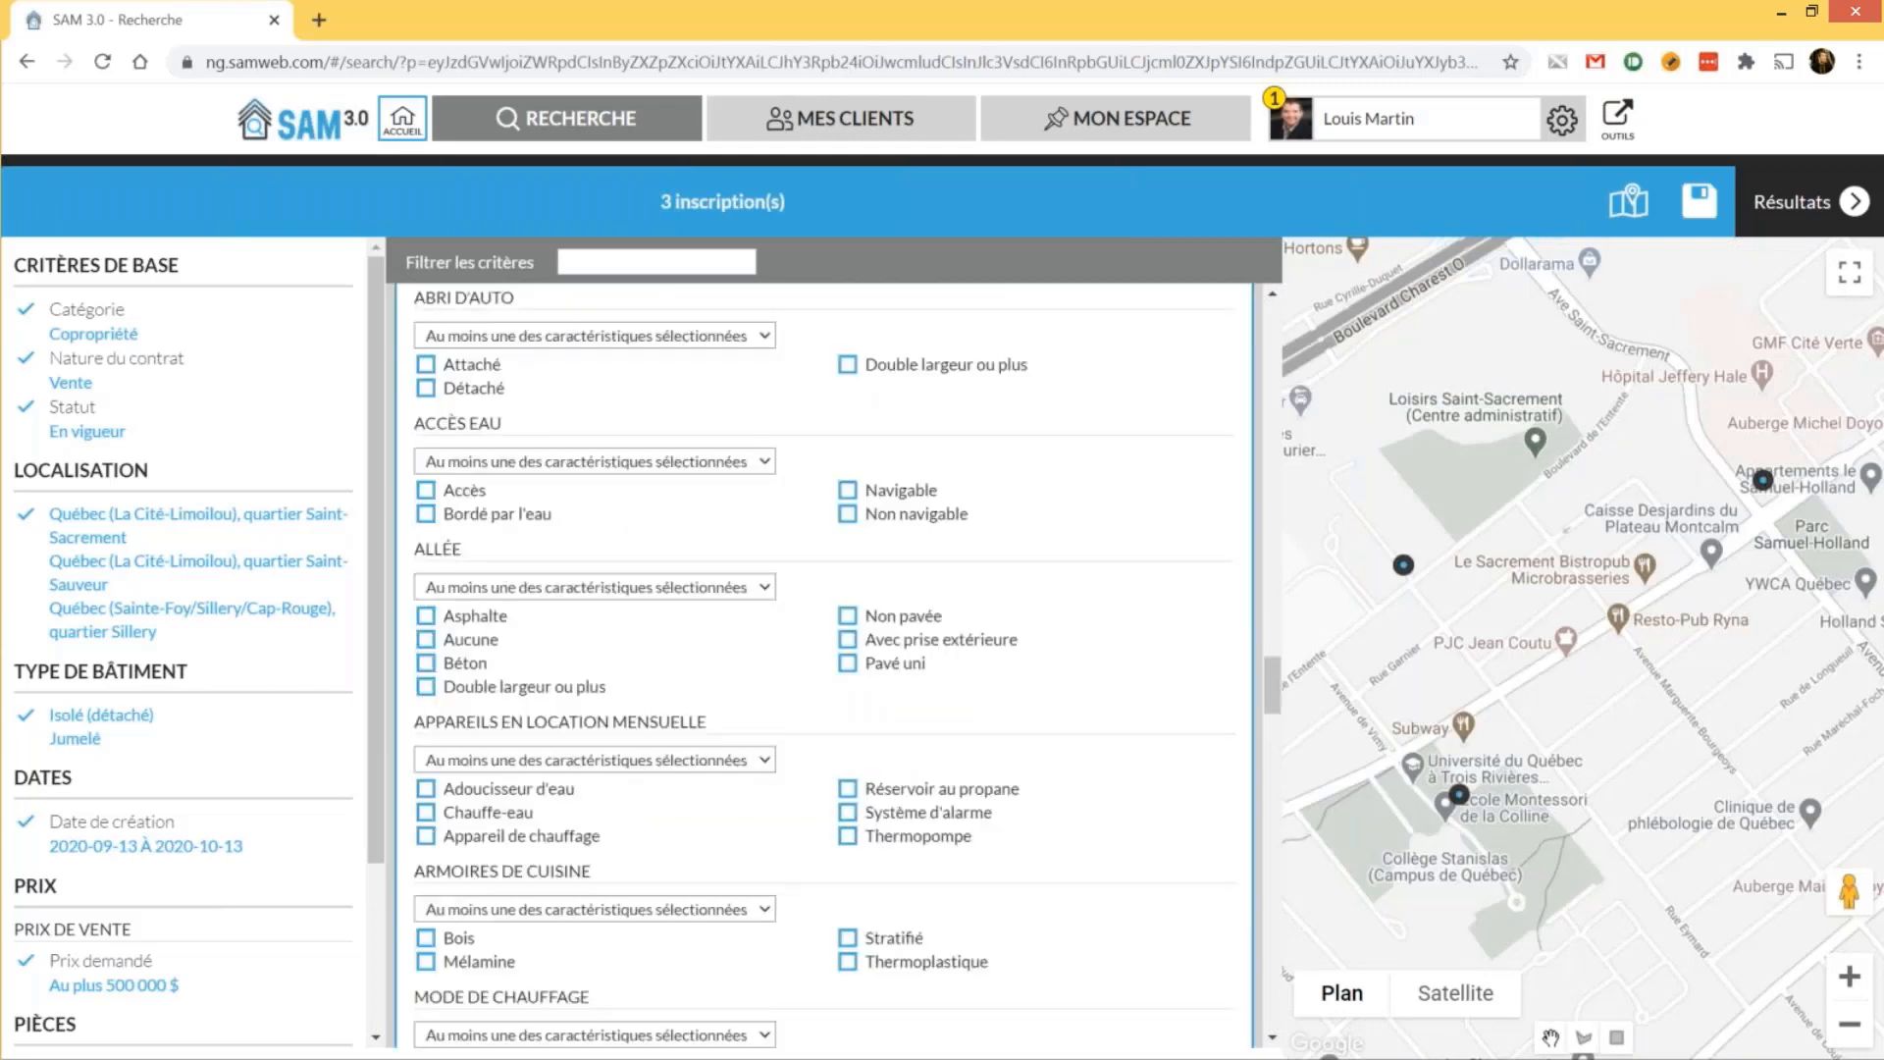
{"action": "scroll", "coordinate": [854, 930], "scroll_direction": "down", "scroll_amount": 3}
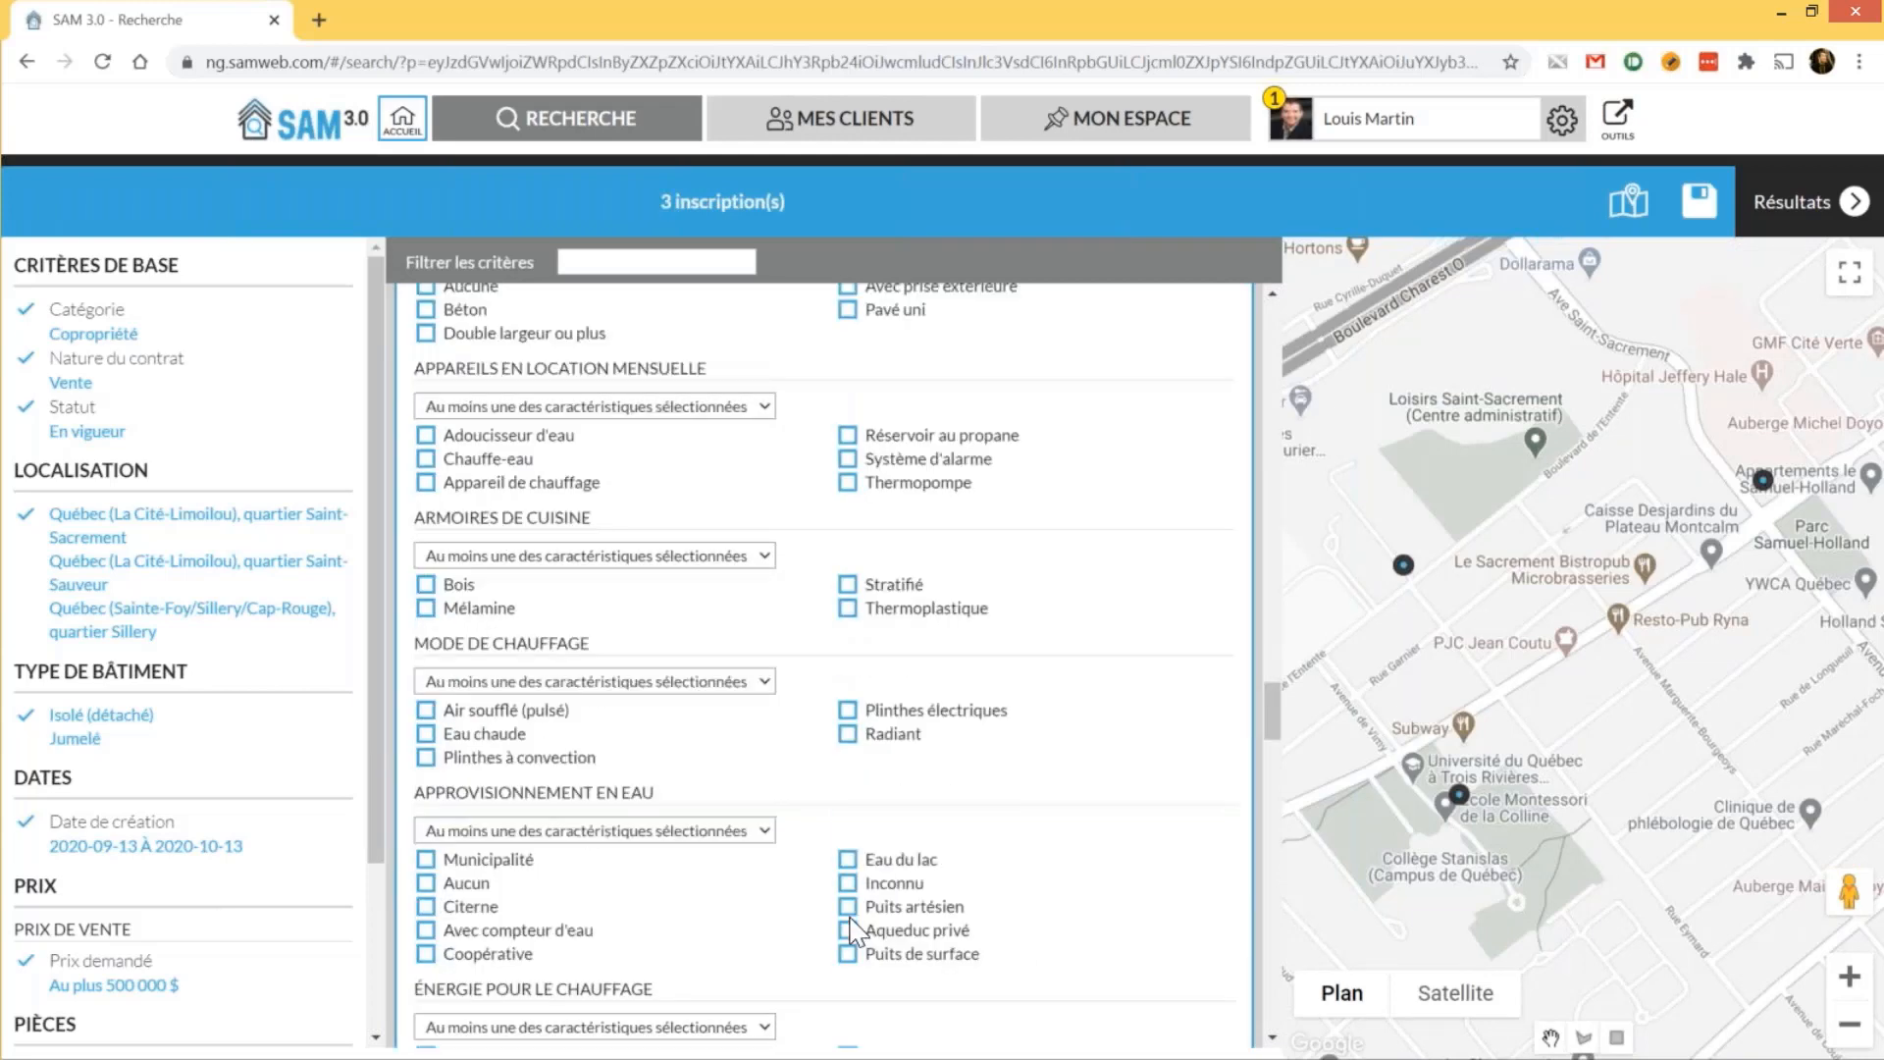
{"action": "scroll", "coordinate": [854, 931], "scroll_direction": "down", "scroll_amount": 5}
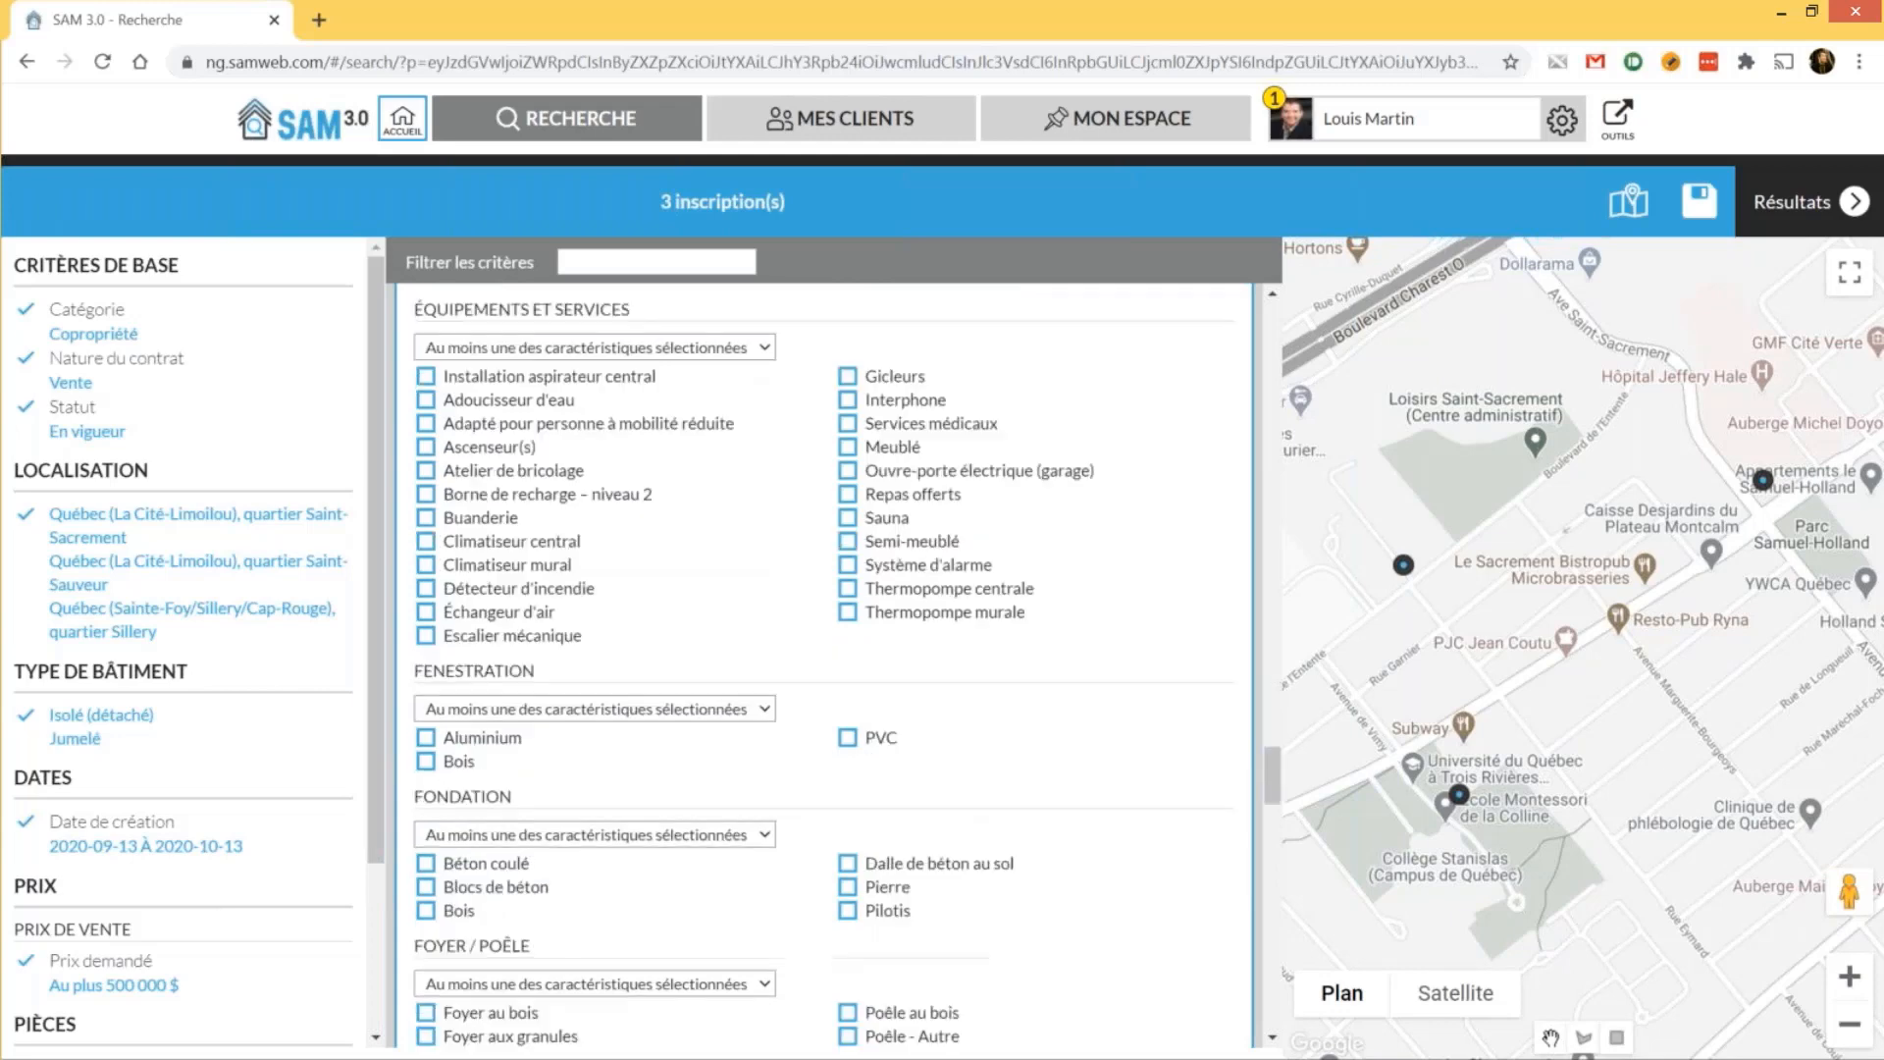
{"action": "scroll", "coordinate": [903, 872], "scroll_direction": "up", "scroll_amount": 1}
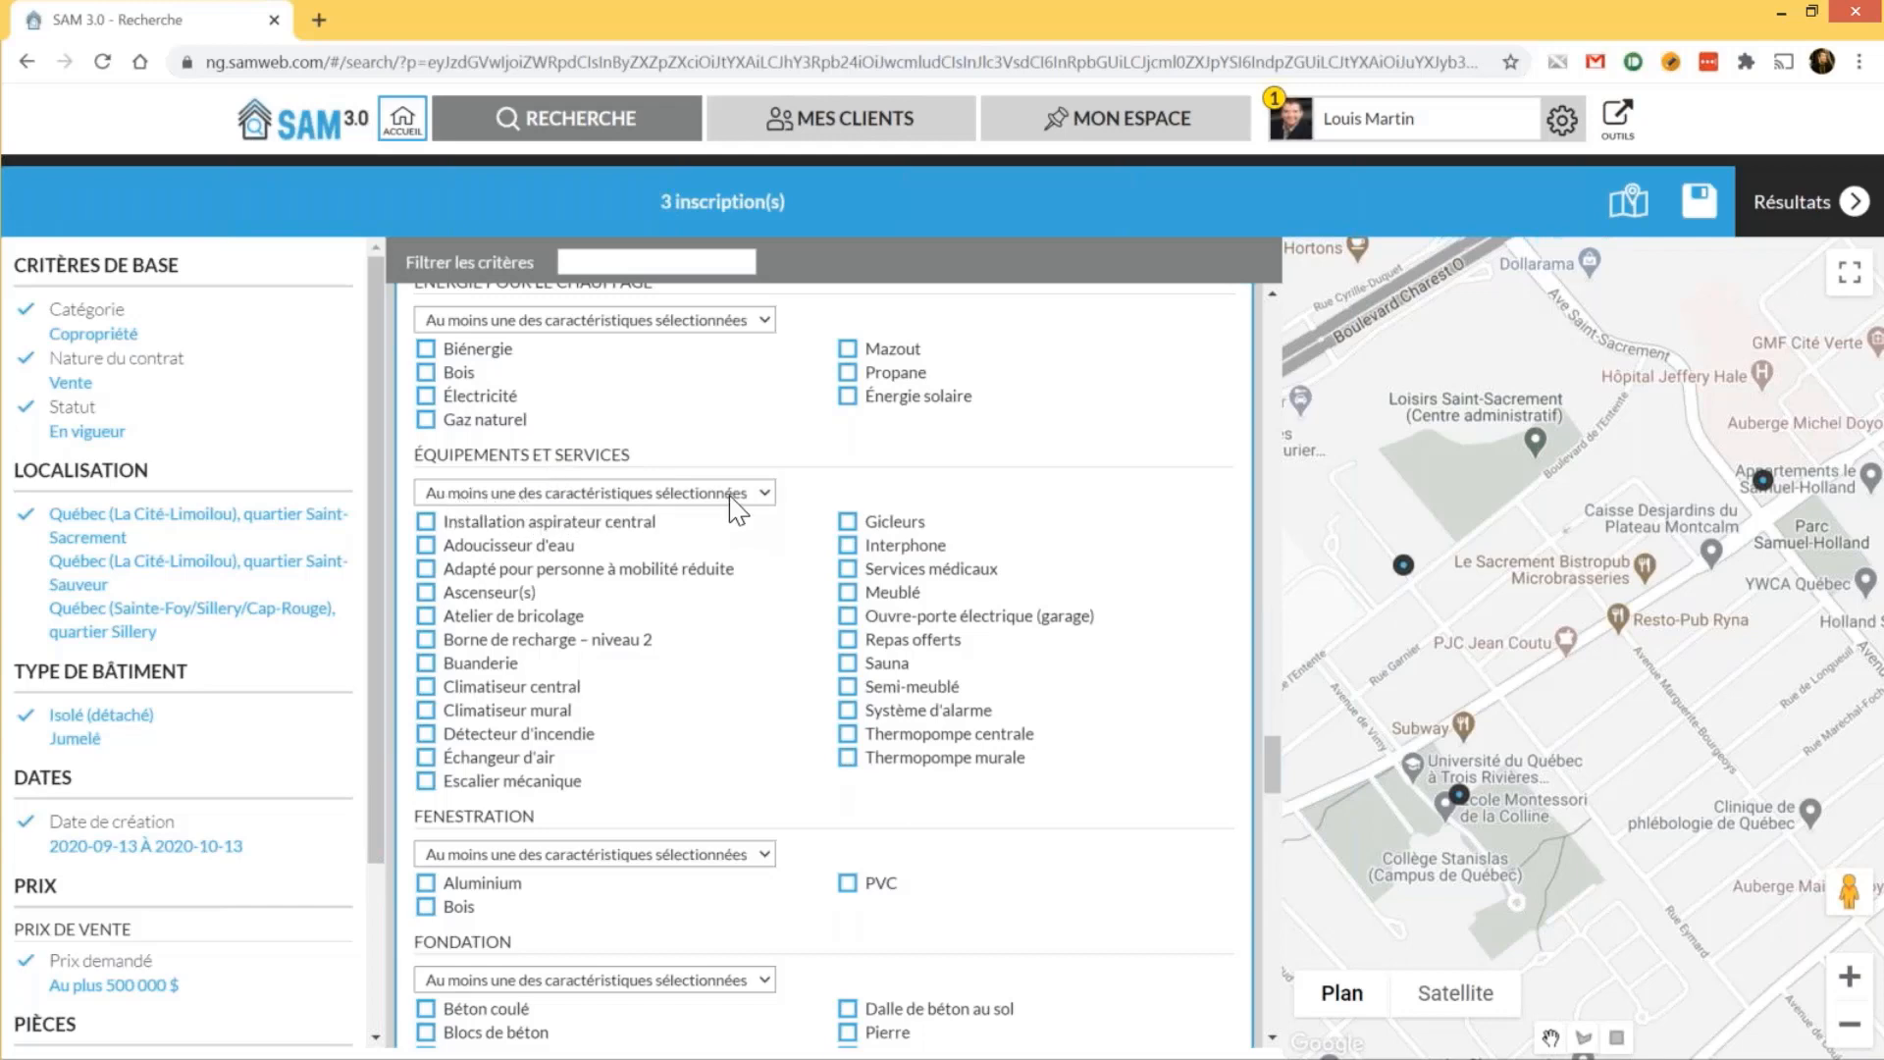
{"action": "left_click", "coordinate": [504, 600]}
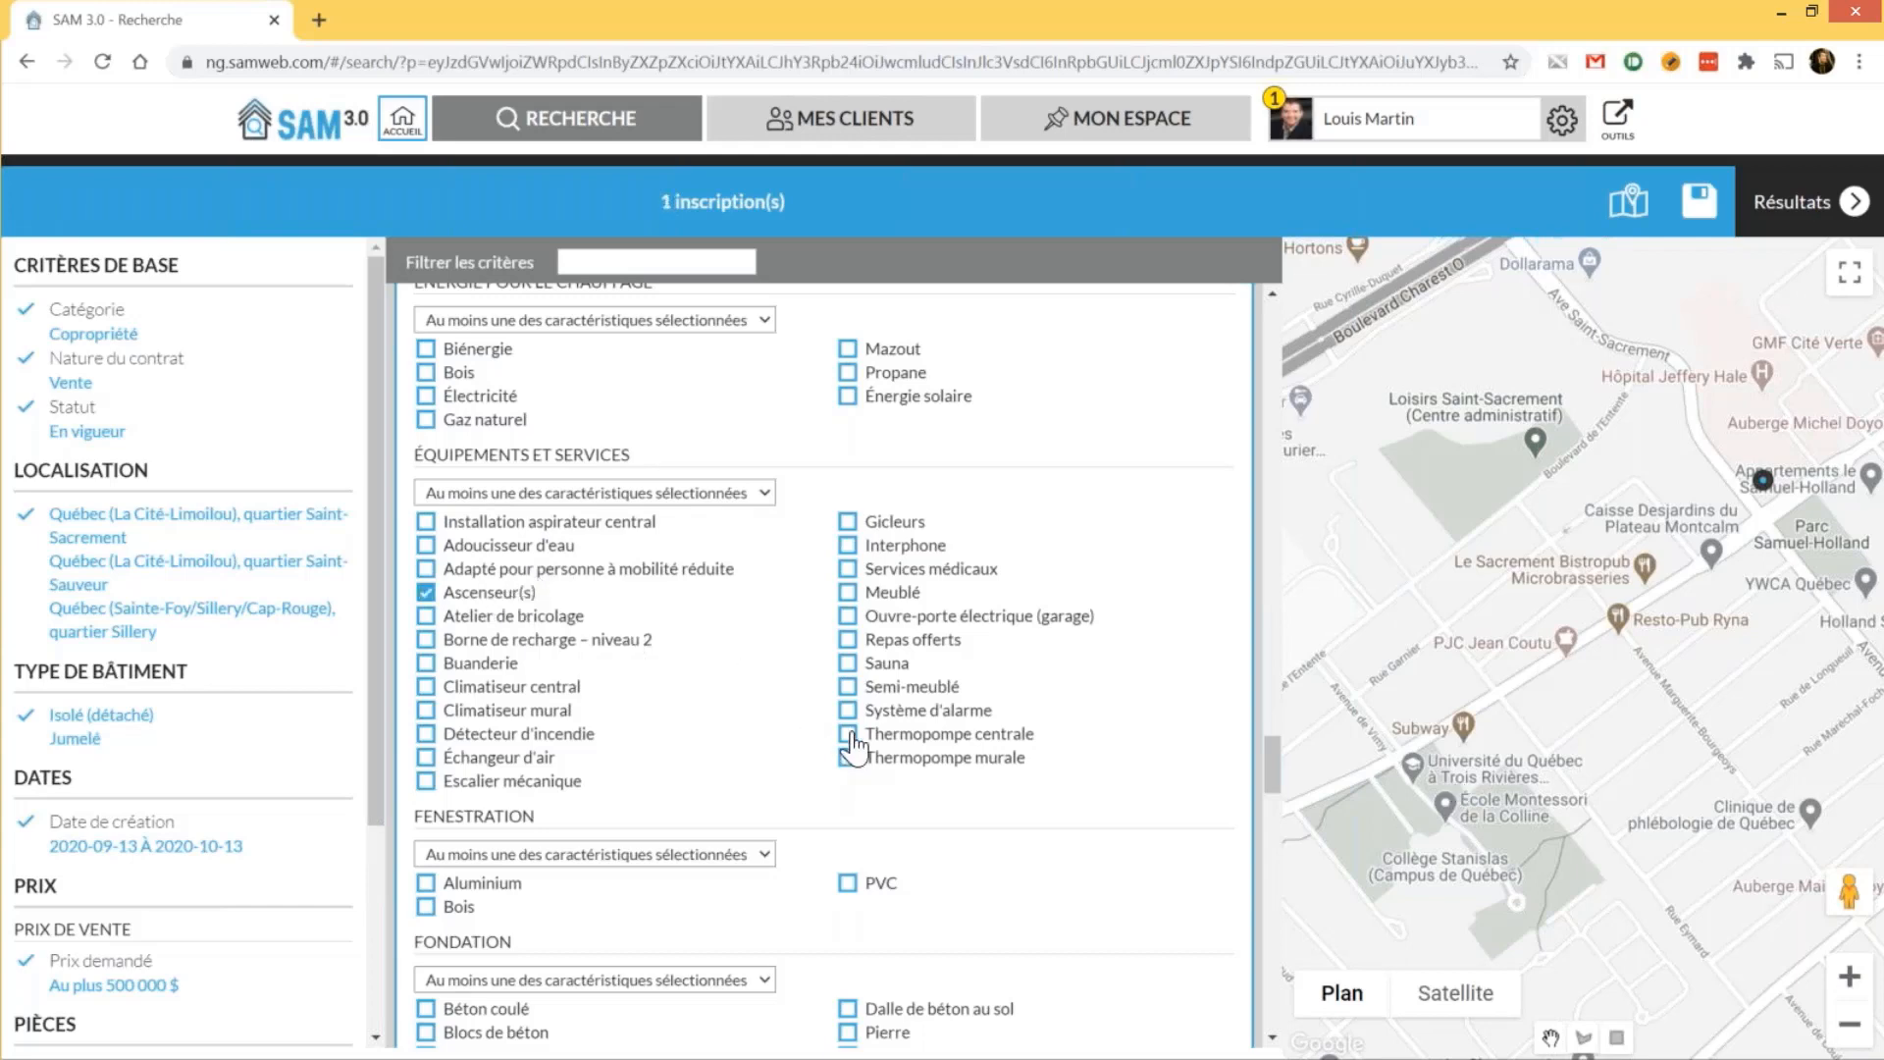
{"action": "left_click", "coordinate": [850, 736]}
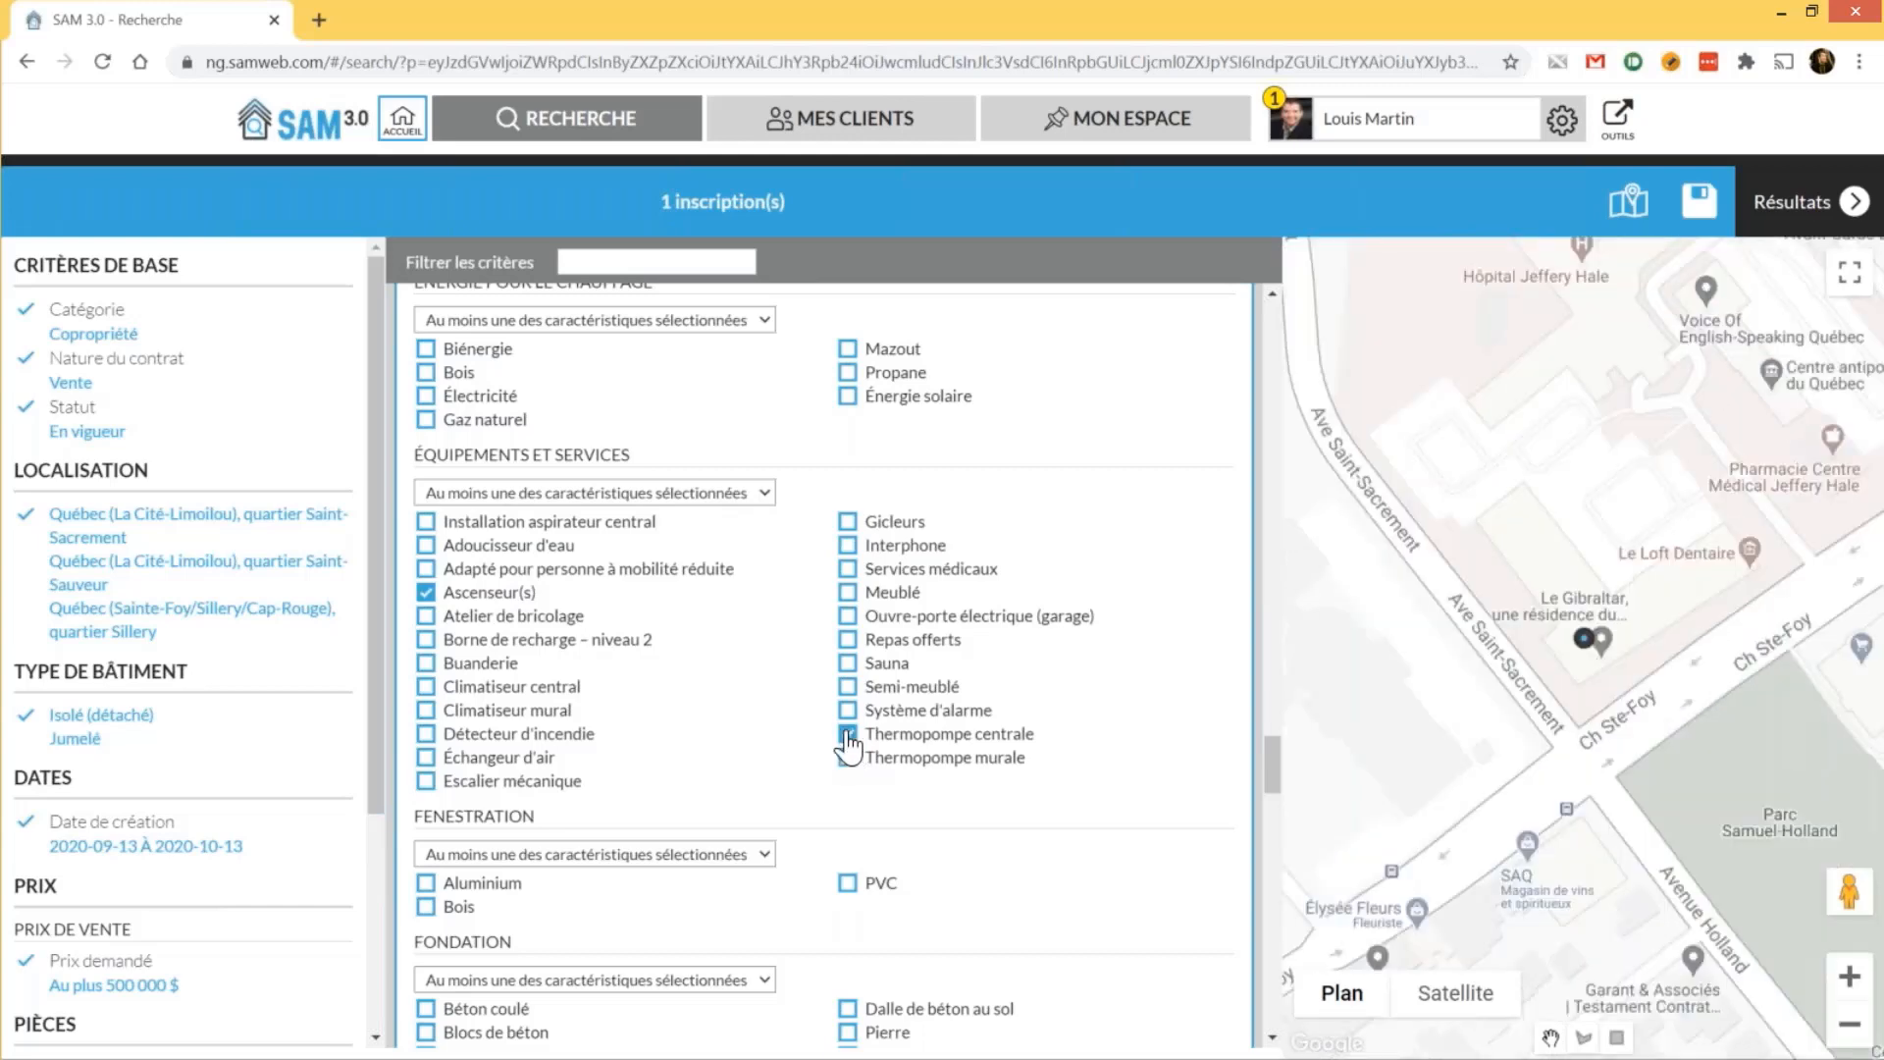
{"action": "left_click", "coordinate": [850, 733]}
Require 'Toutes les caractéristiques sélectionnées' for equipment, narrowing the results to 1
{"action": "left_click", "coordinate": [758, 493]}
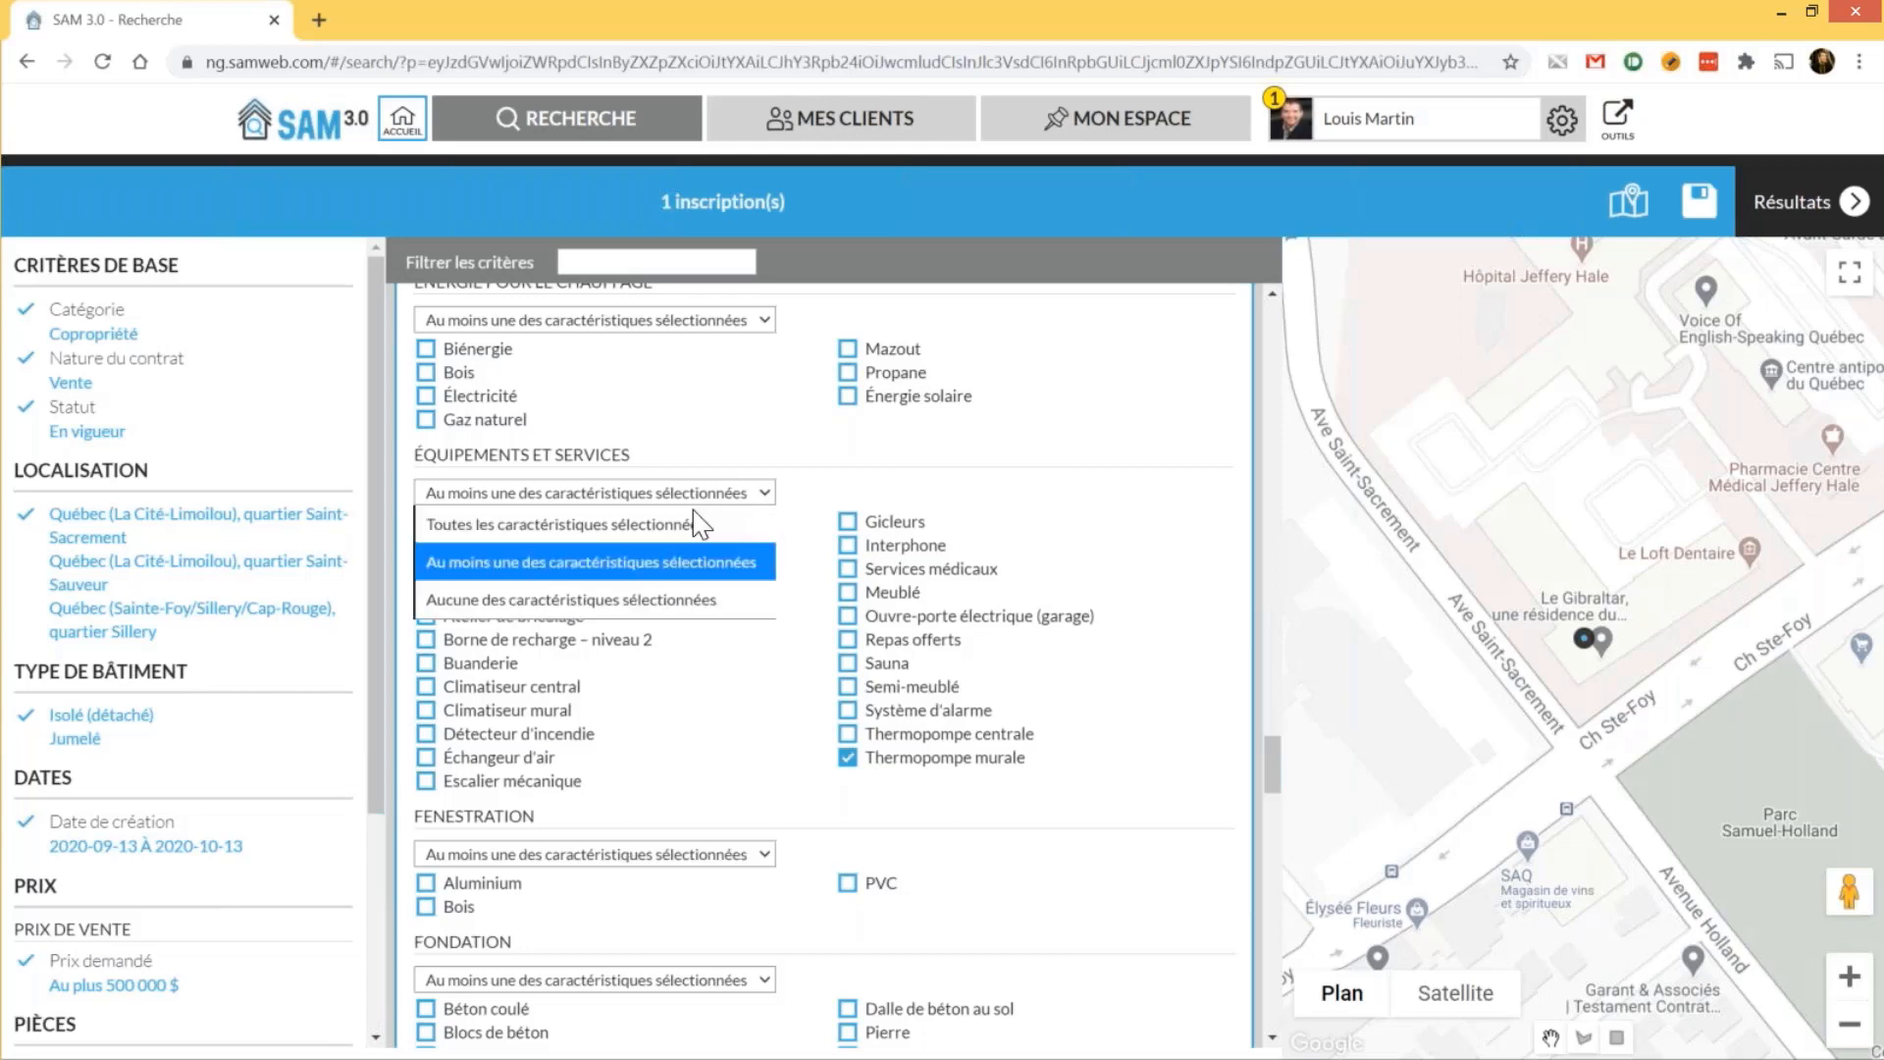
{"action": "left_click", "coordinate": [690, 527]}
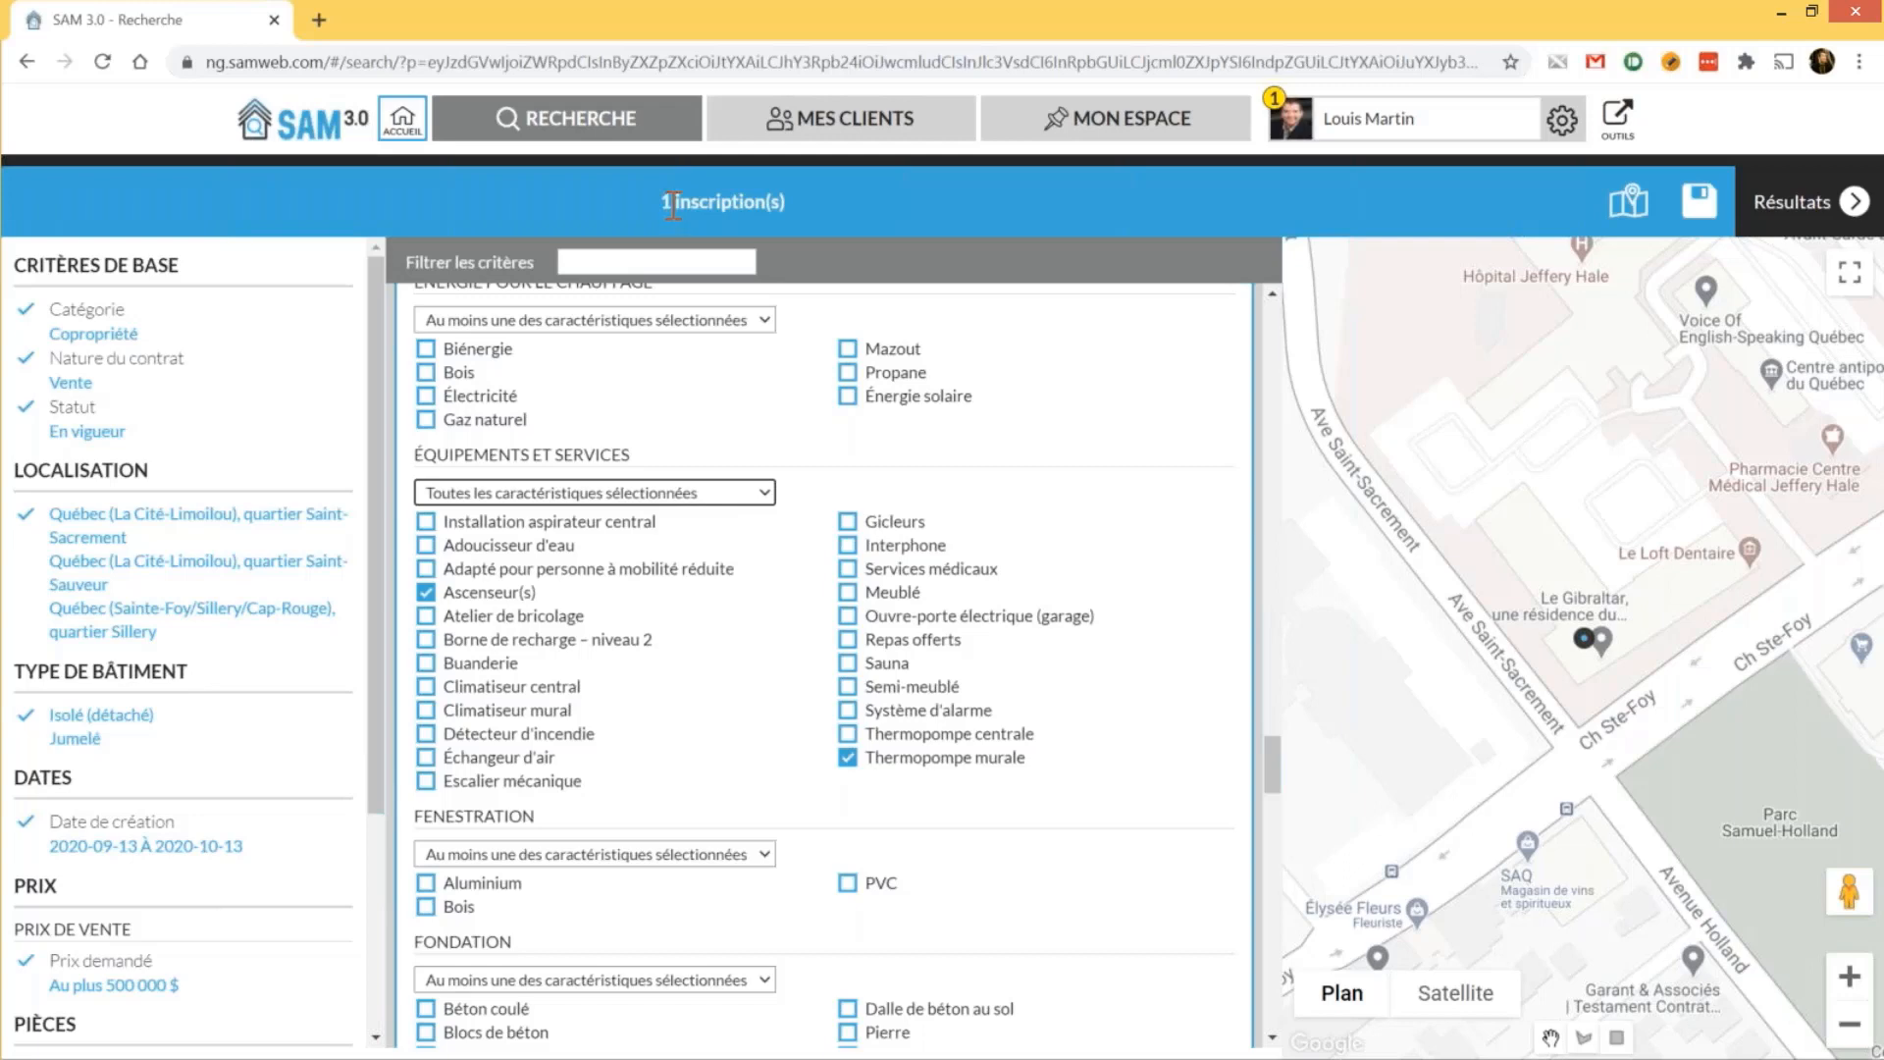
{"action": "left_click", "coordinate": [1769, 203]}
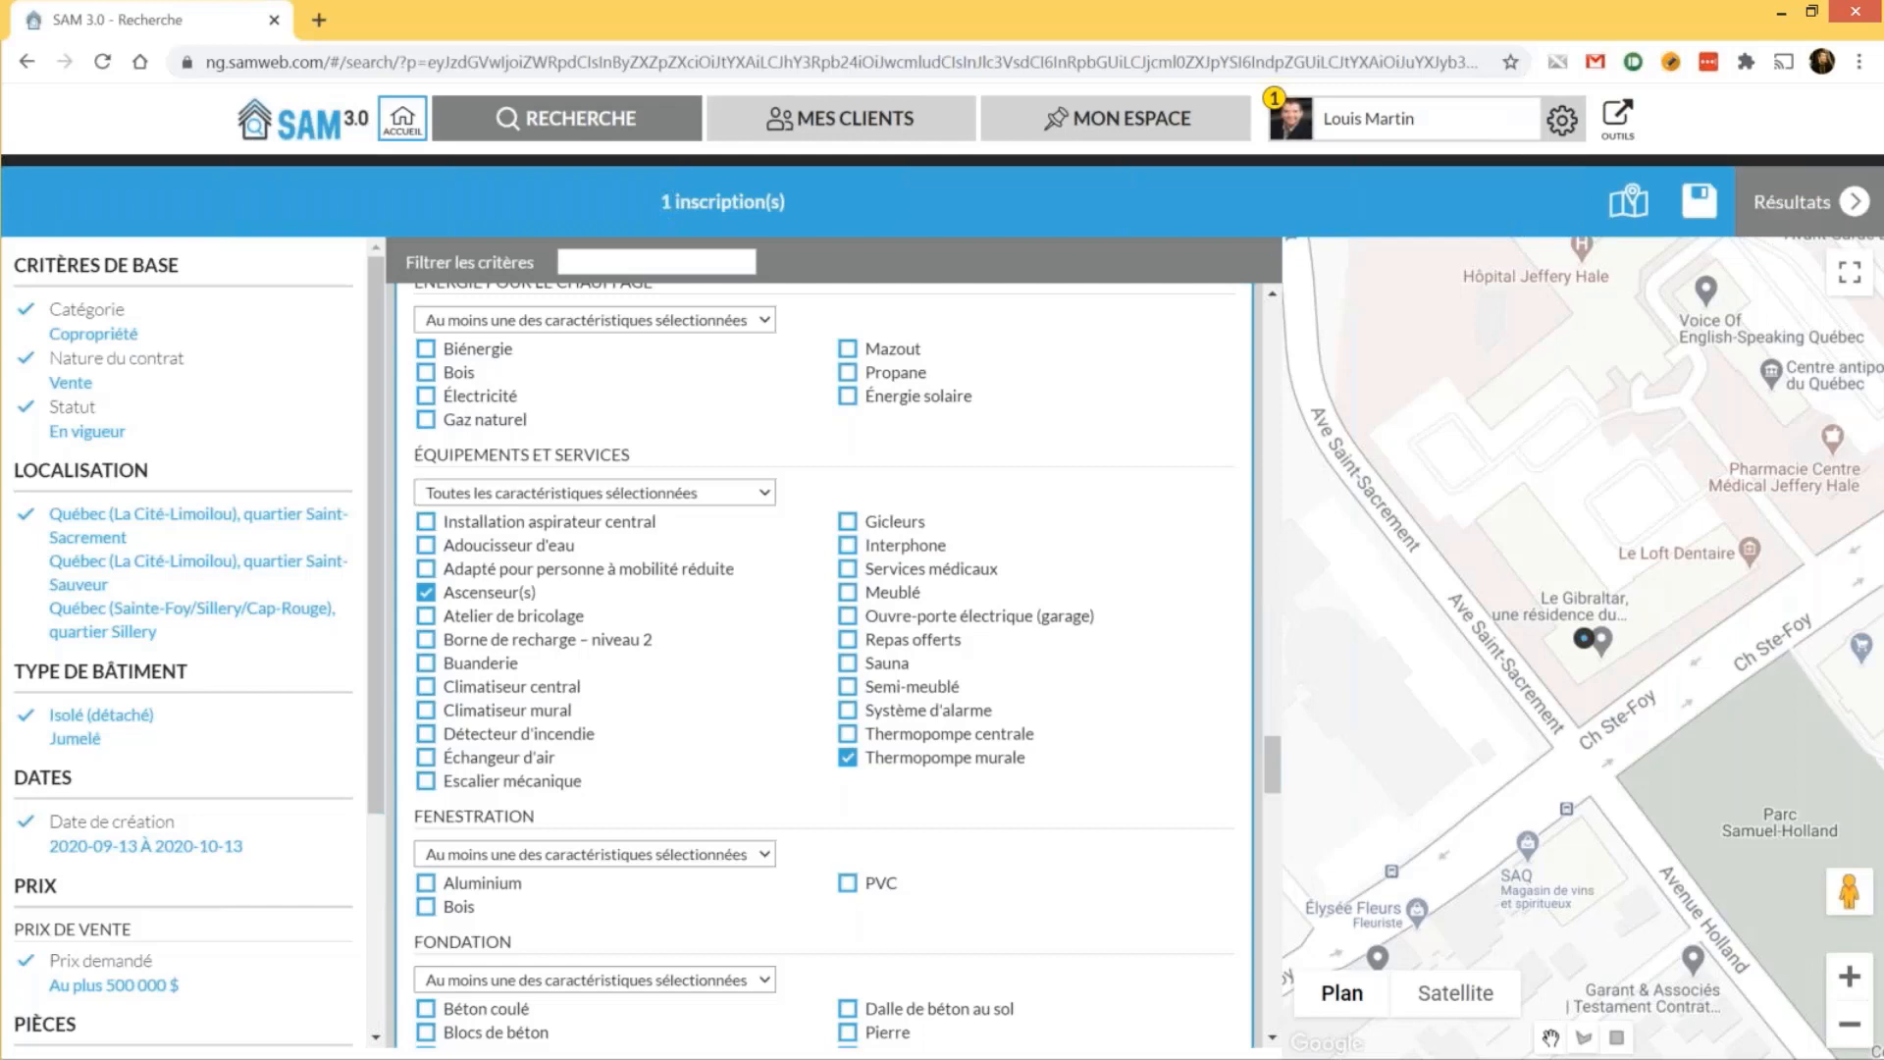
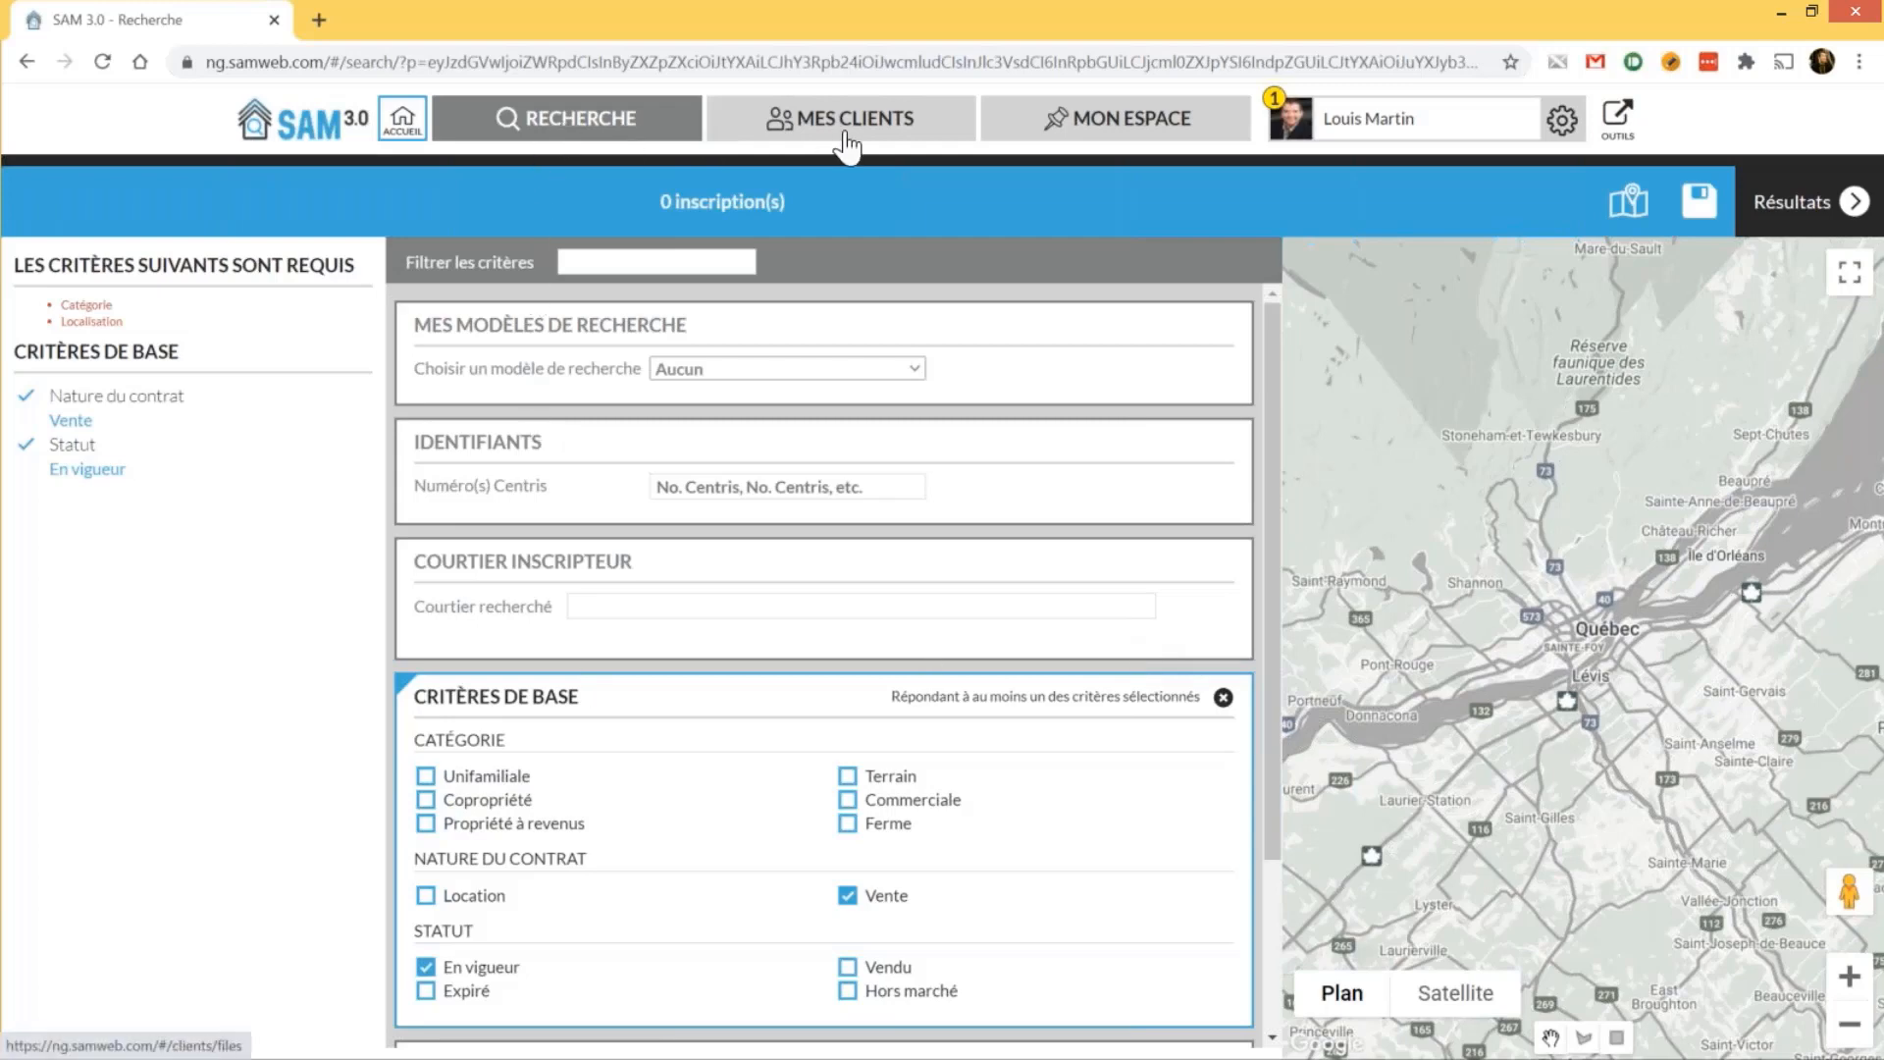
Show the full contact list under Mes clients, with 89 active contacts
{"action": "left_click", "coordinate": [907, 138]}
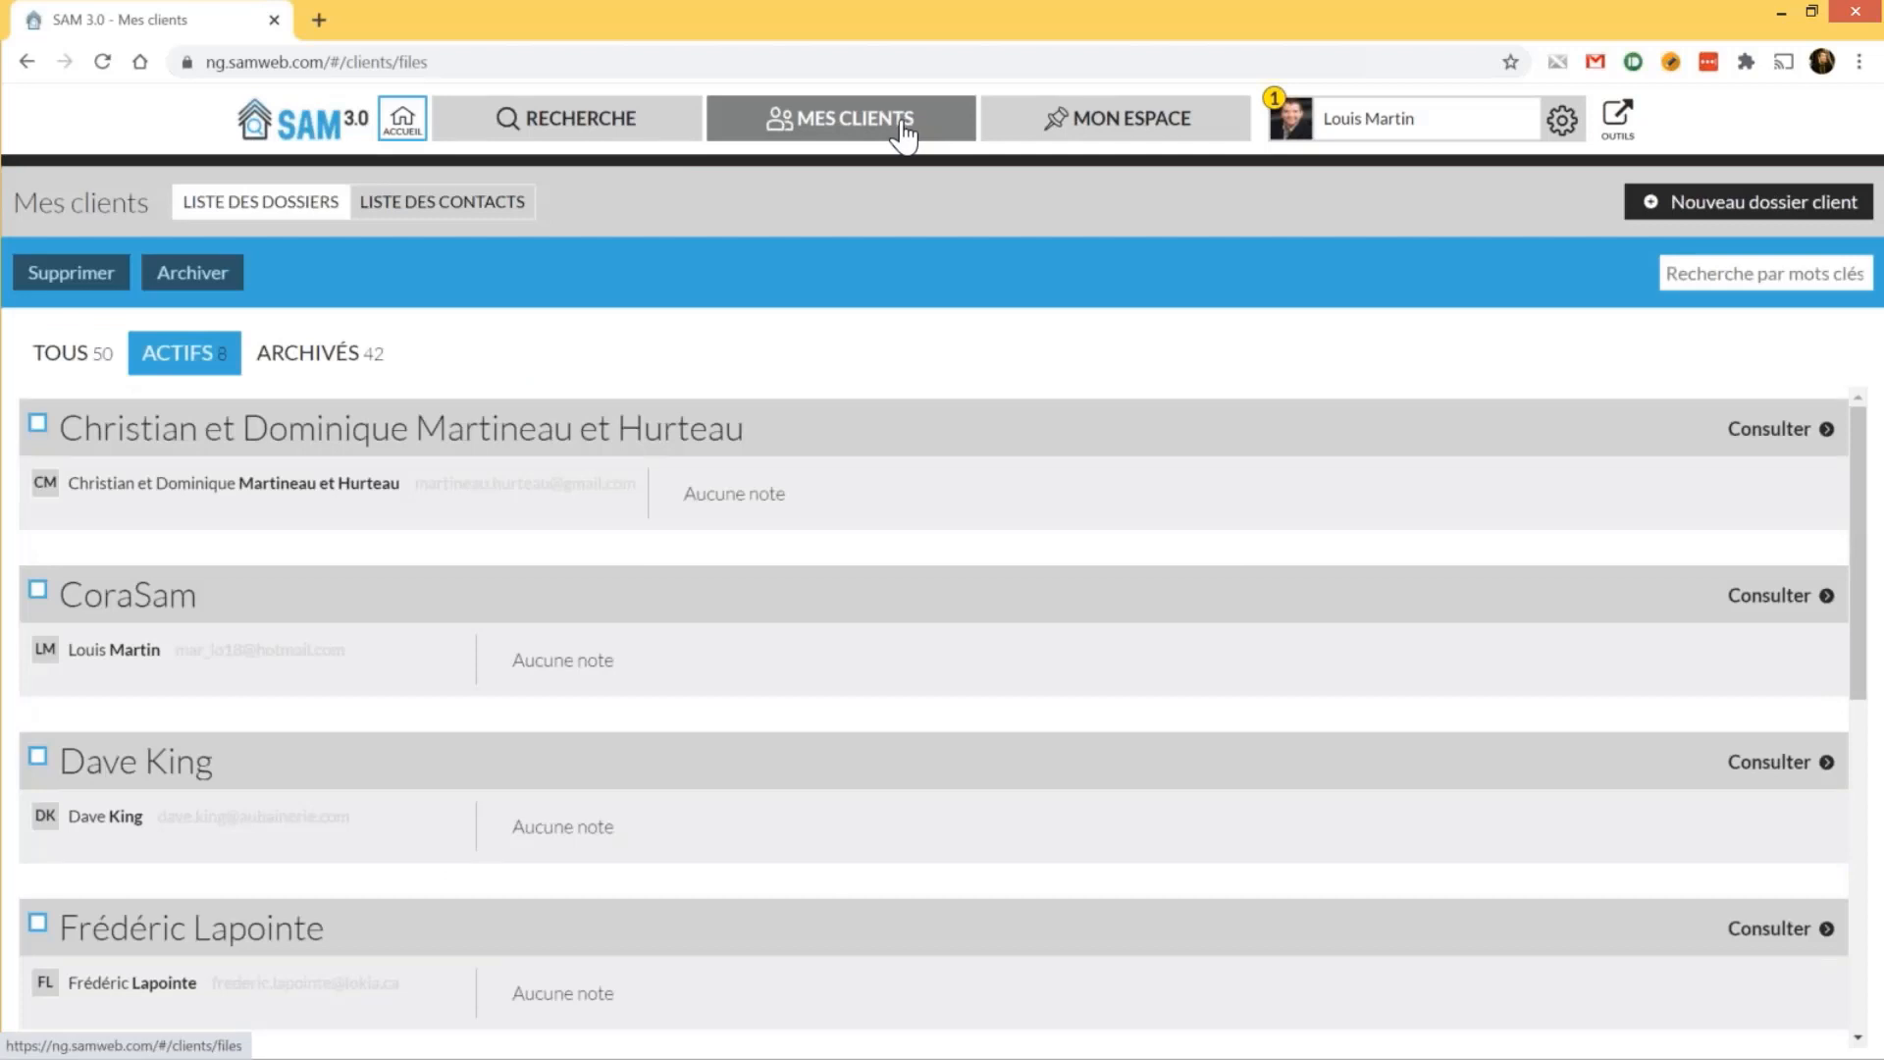
{"action": "left_click", "coordinate": [427, 214]}
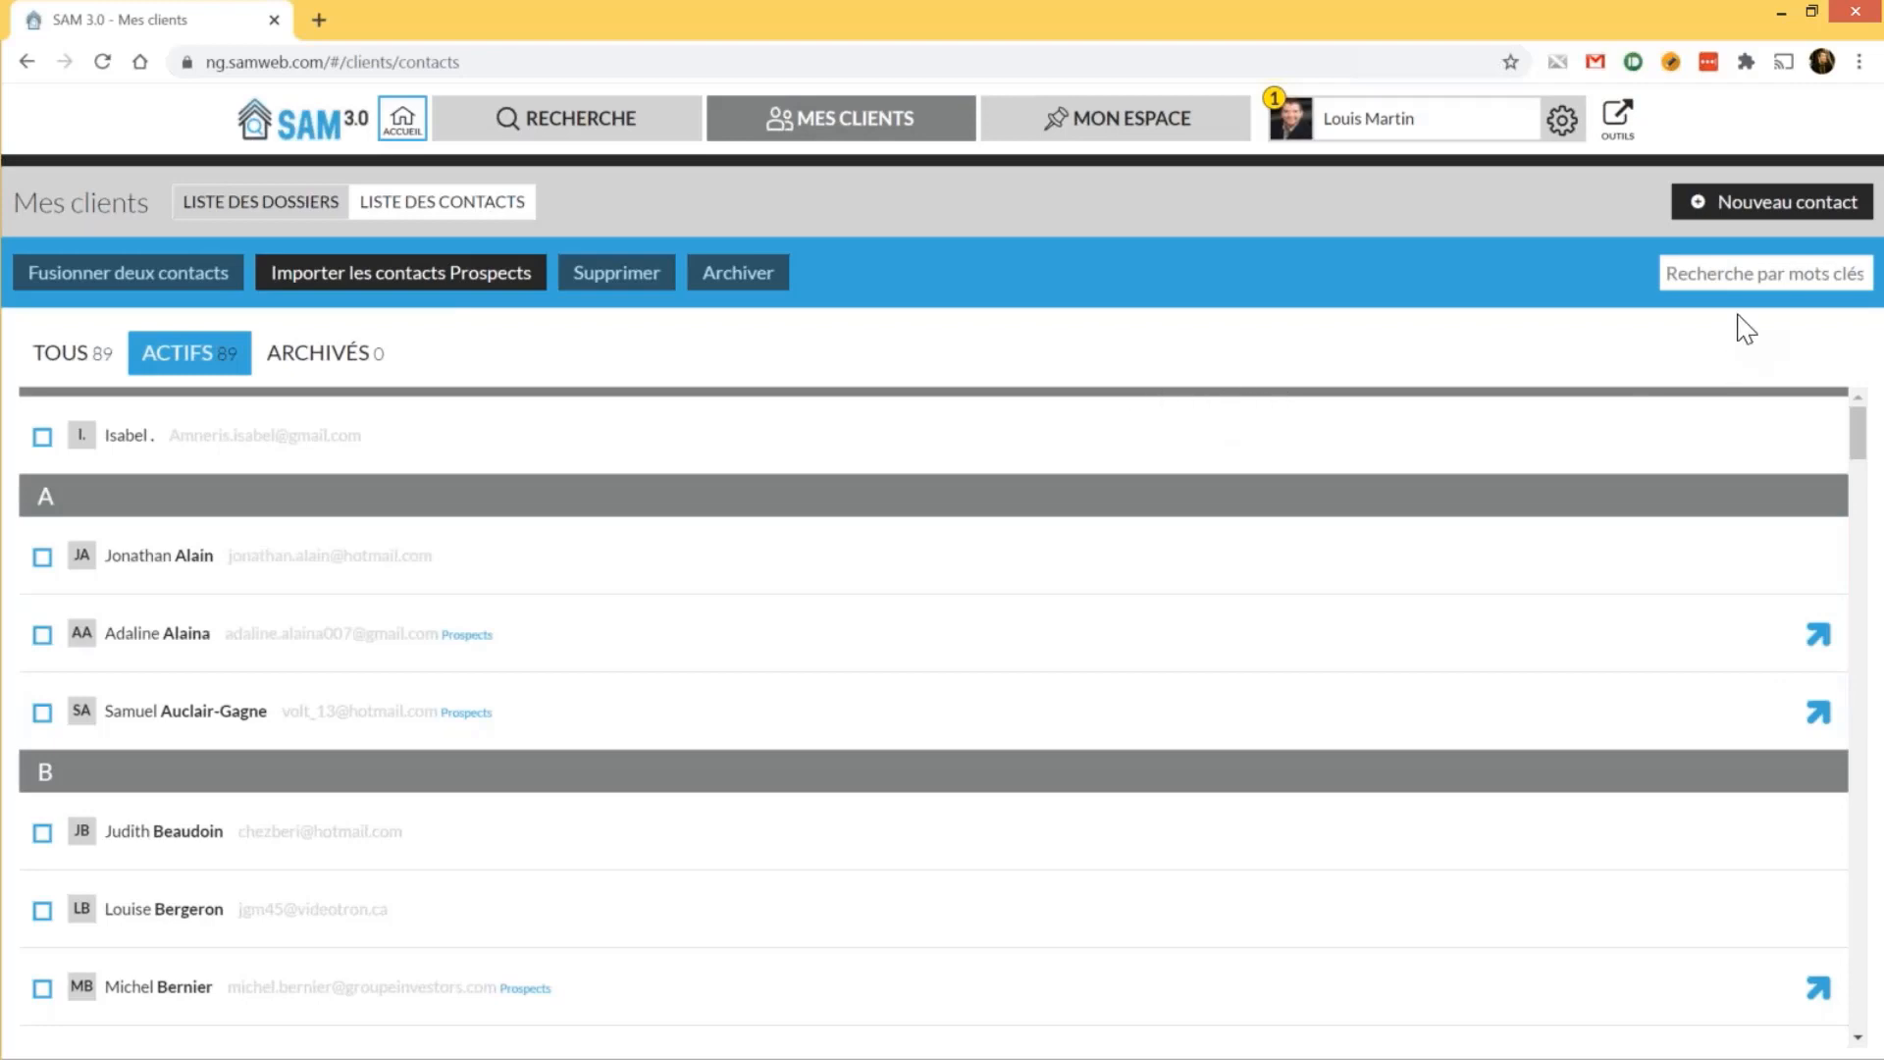
Create and save a contact with Prénom 'Test', Nom de famille '13 oct' and a test e-mail address
{"action": "left_click", "coordinate": [1727, 203]}
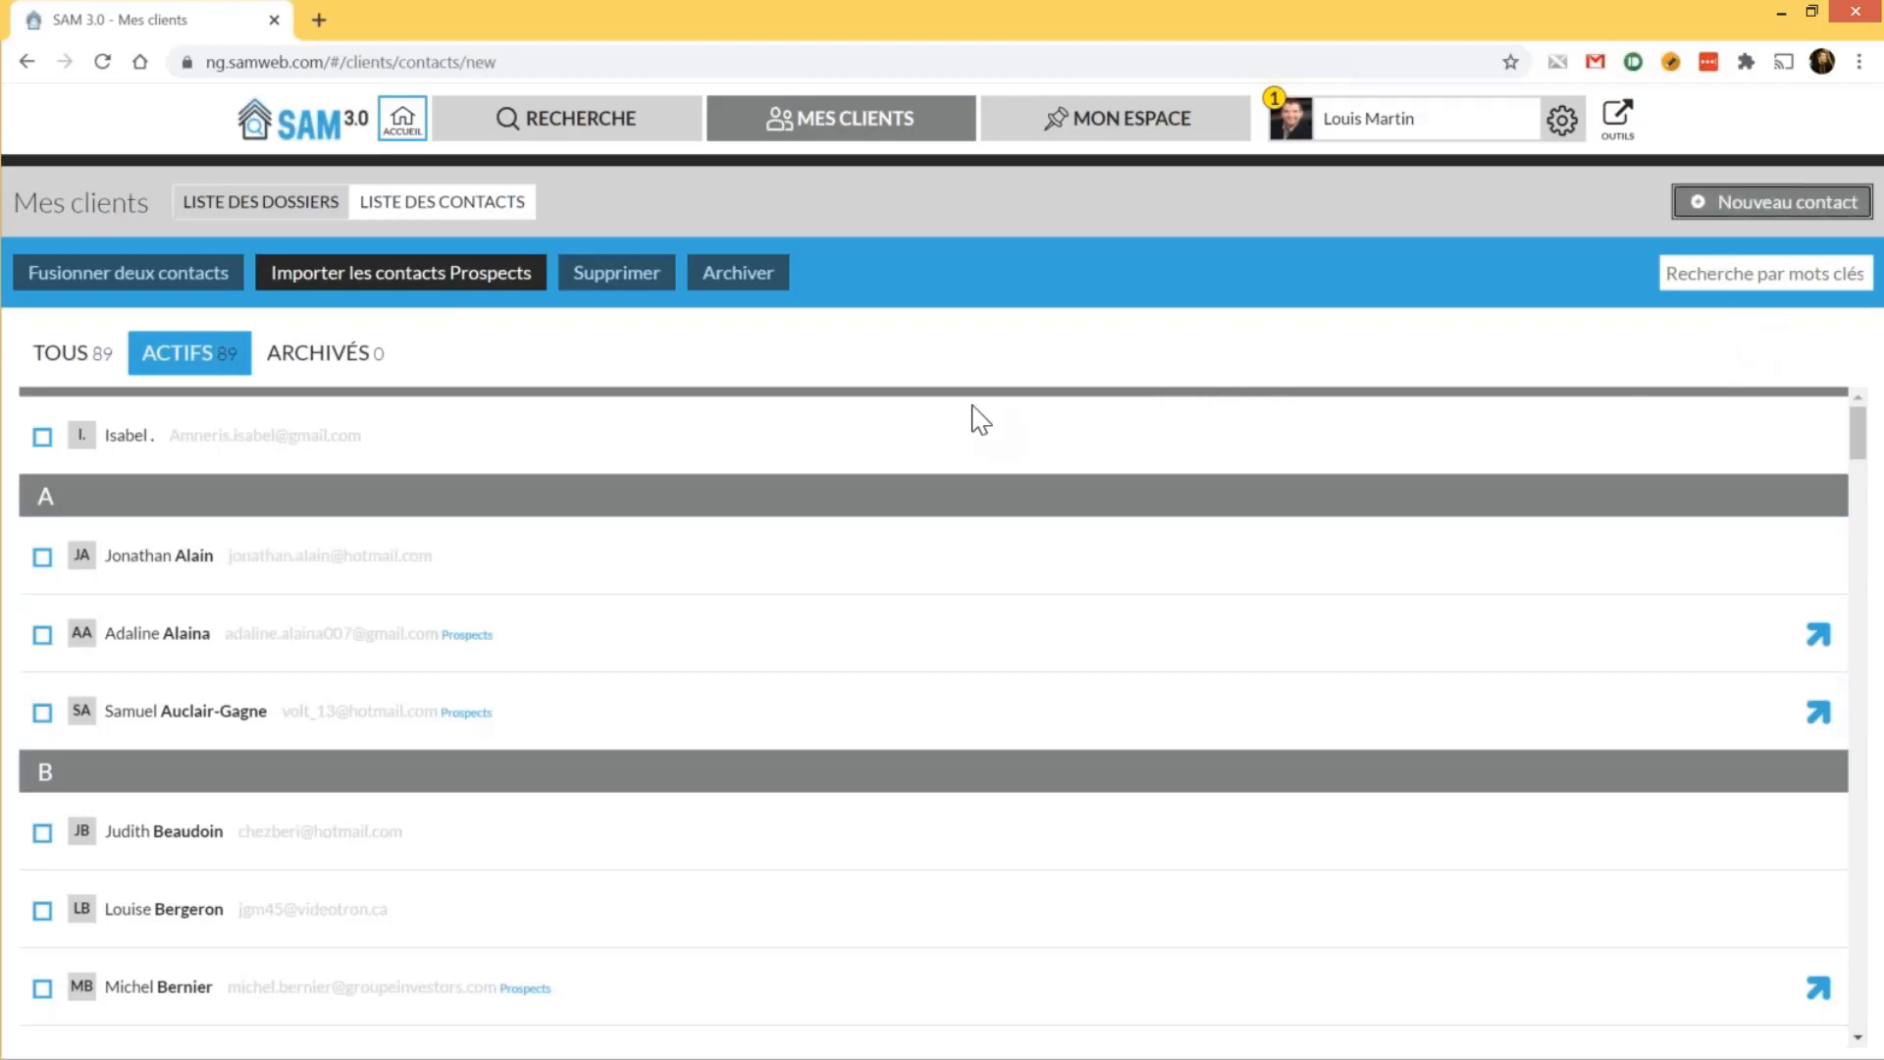
{"action": "left_click", "coordinate": [210, 330]}
{"action": "type", "text": "Test"}
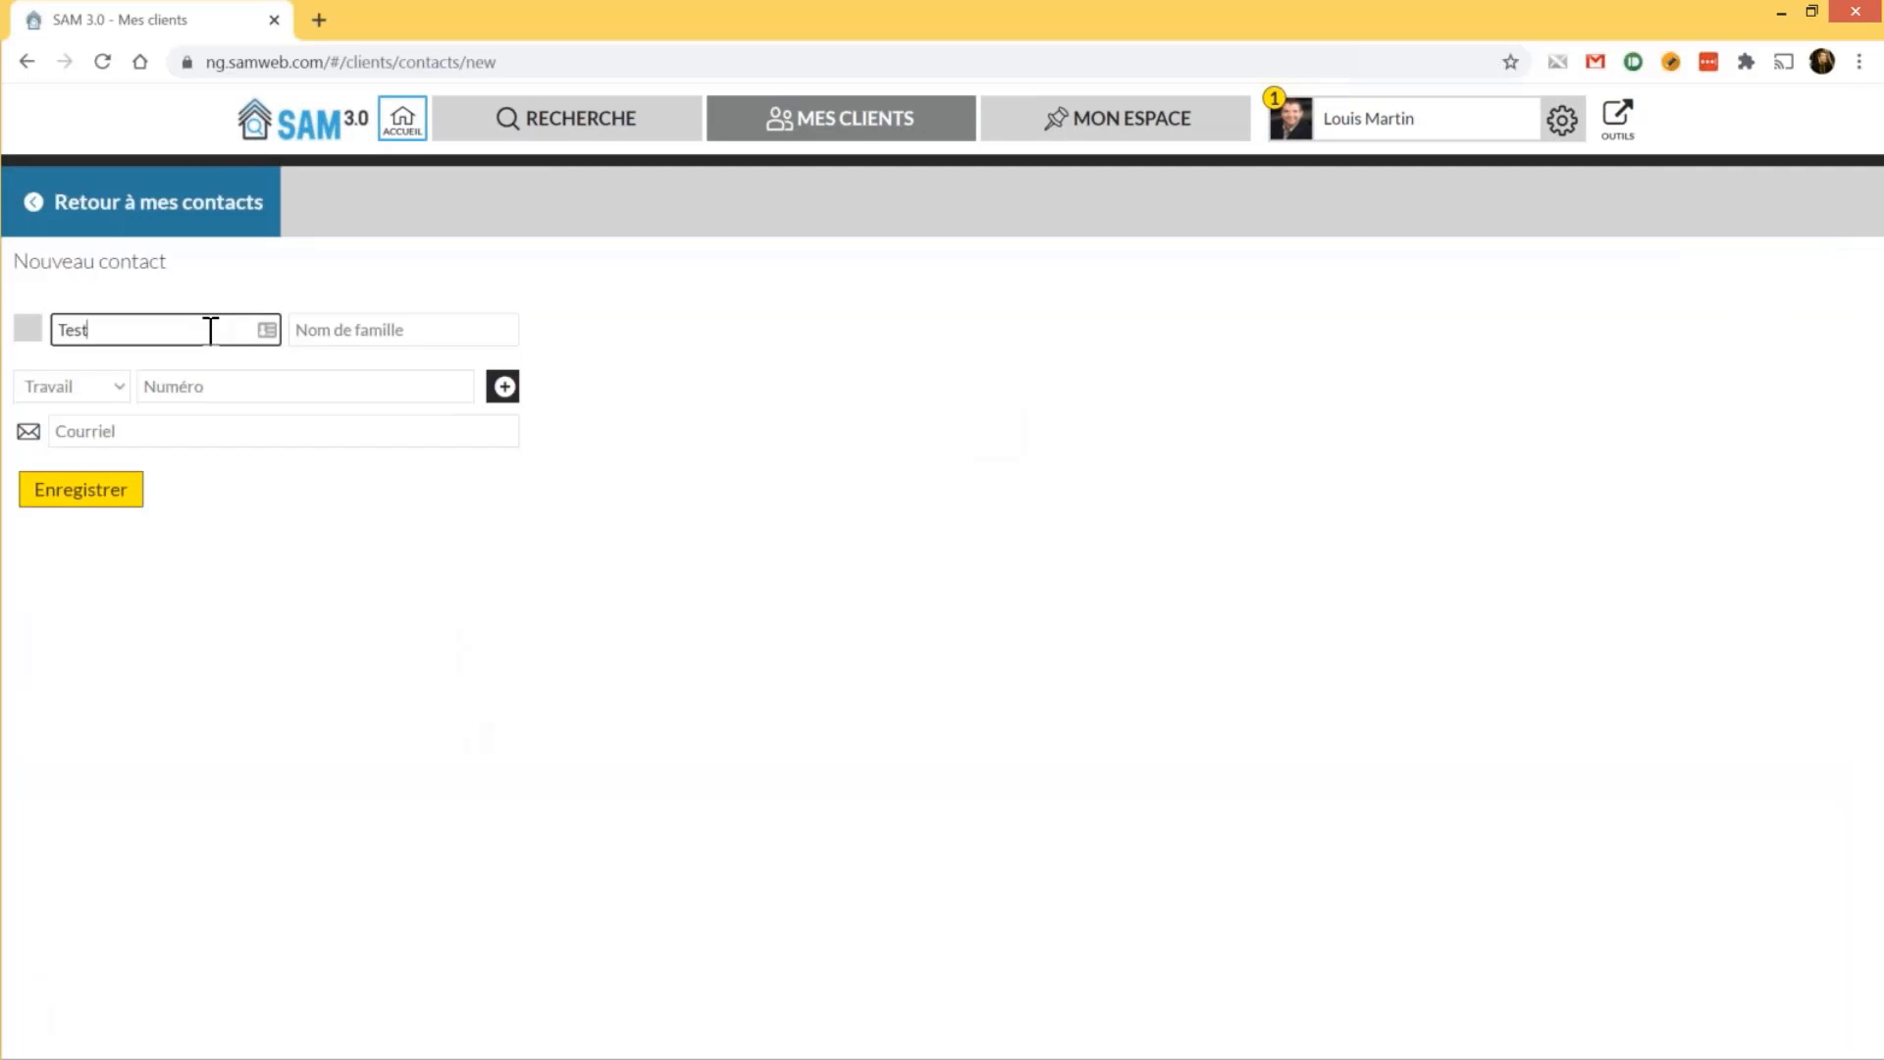
{"action": "key", "text": "Tab"}
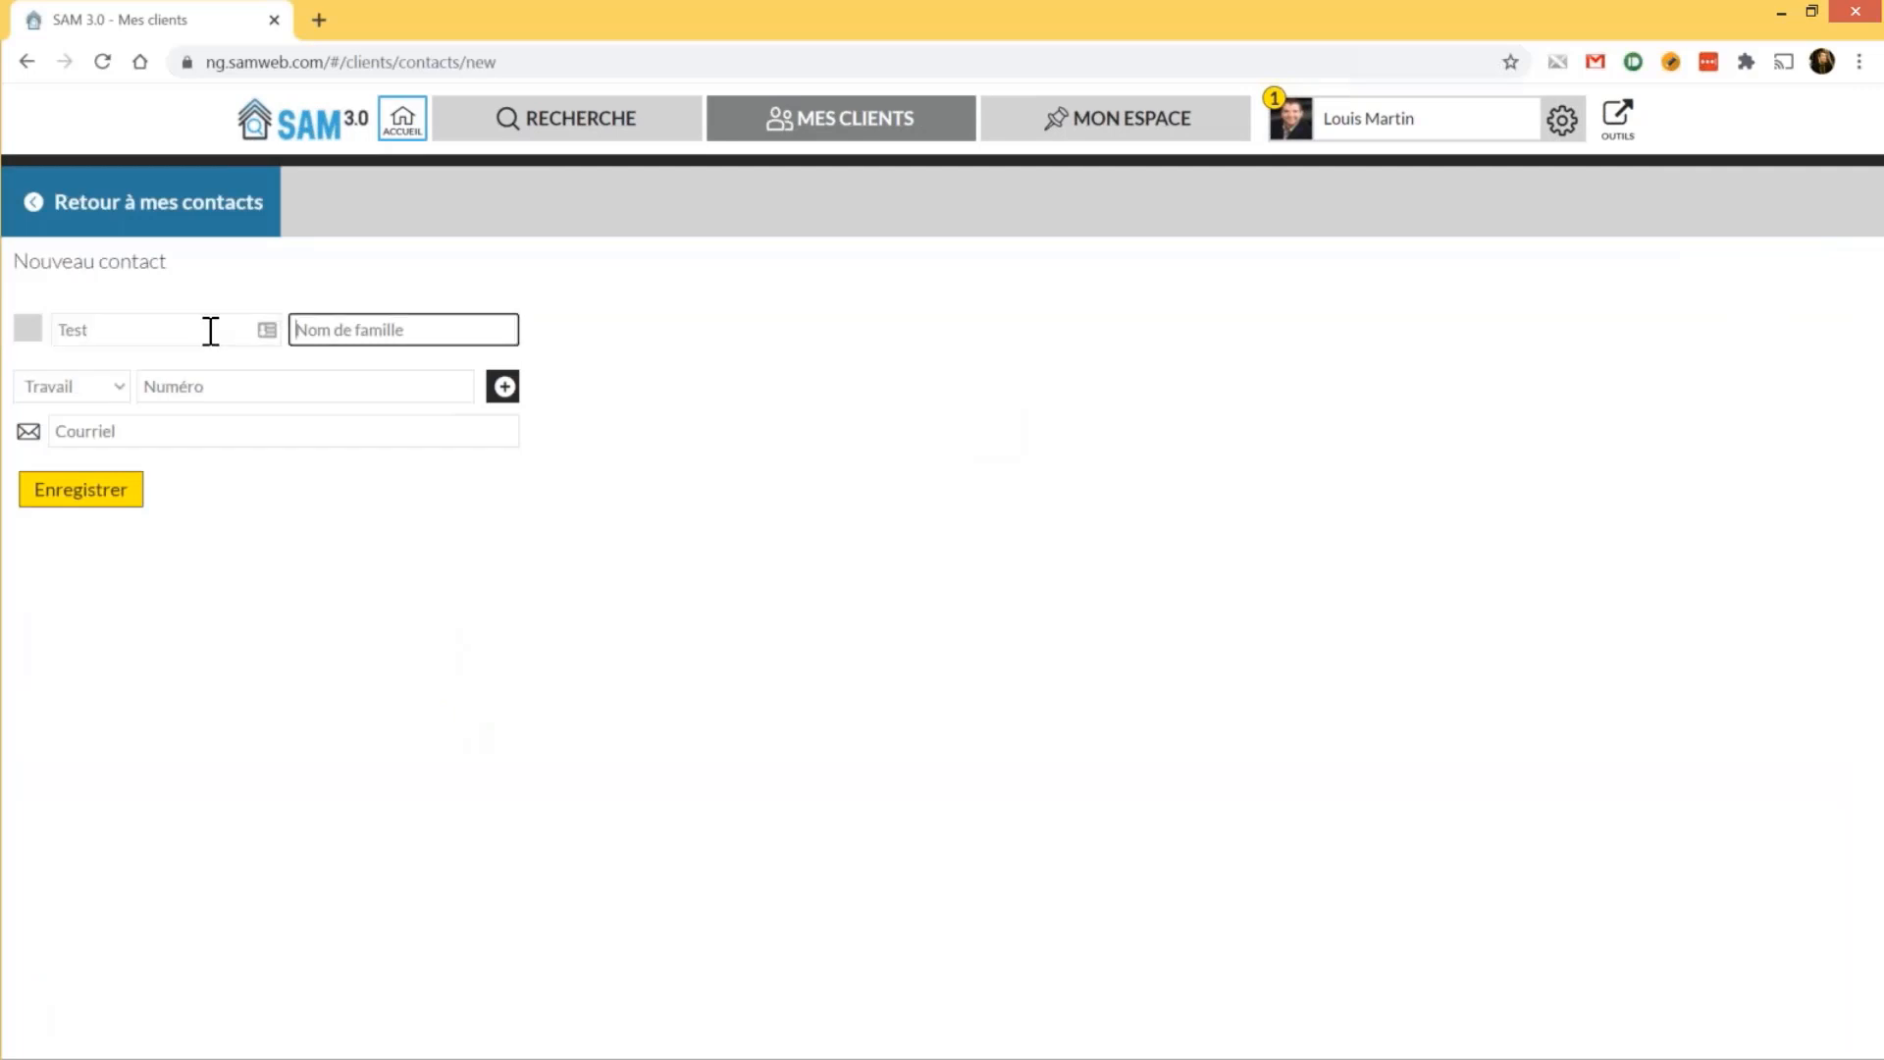
{"action": "type", "text": "13 oct"}
{"action": "left_click", "coordinate": [177, 435]}
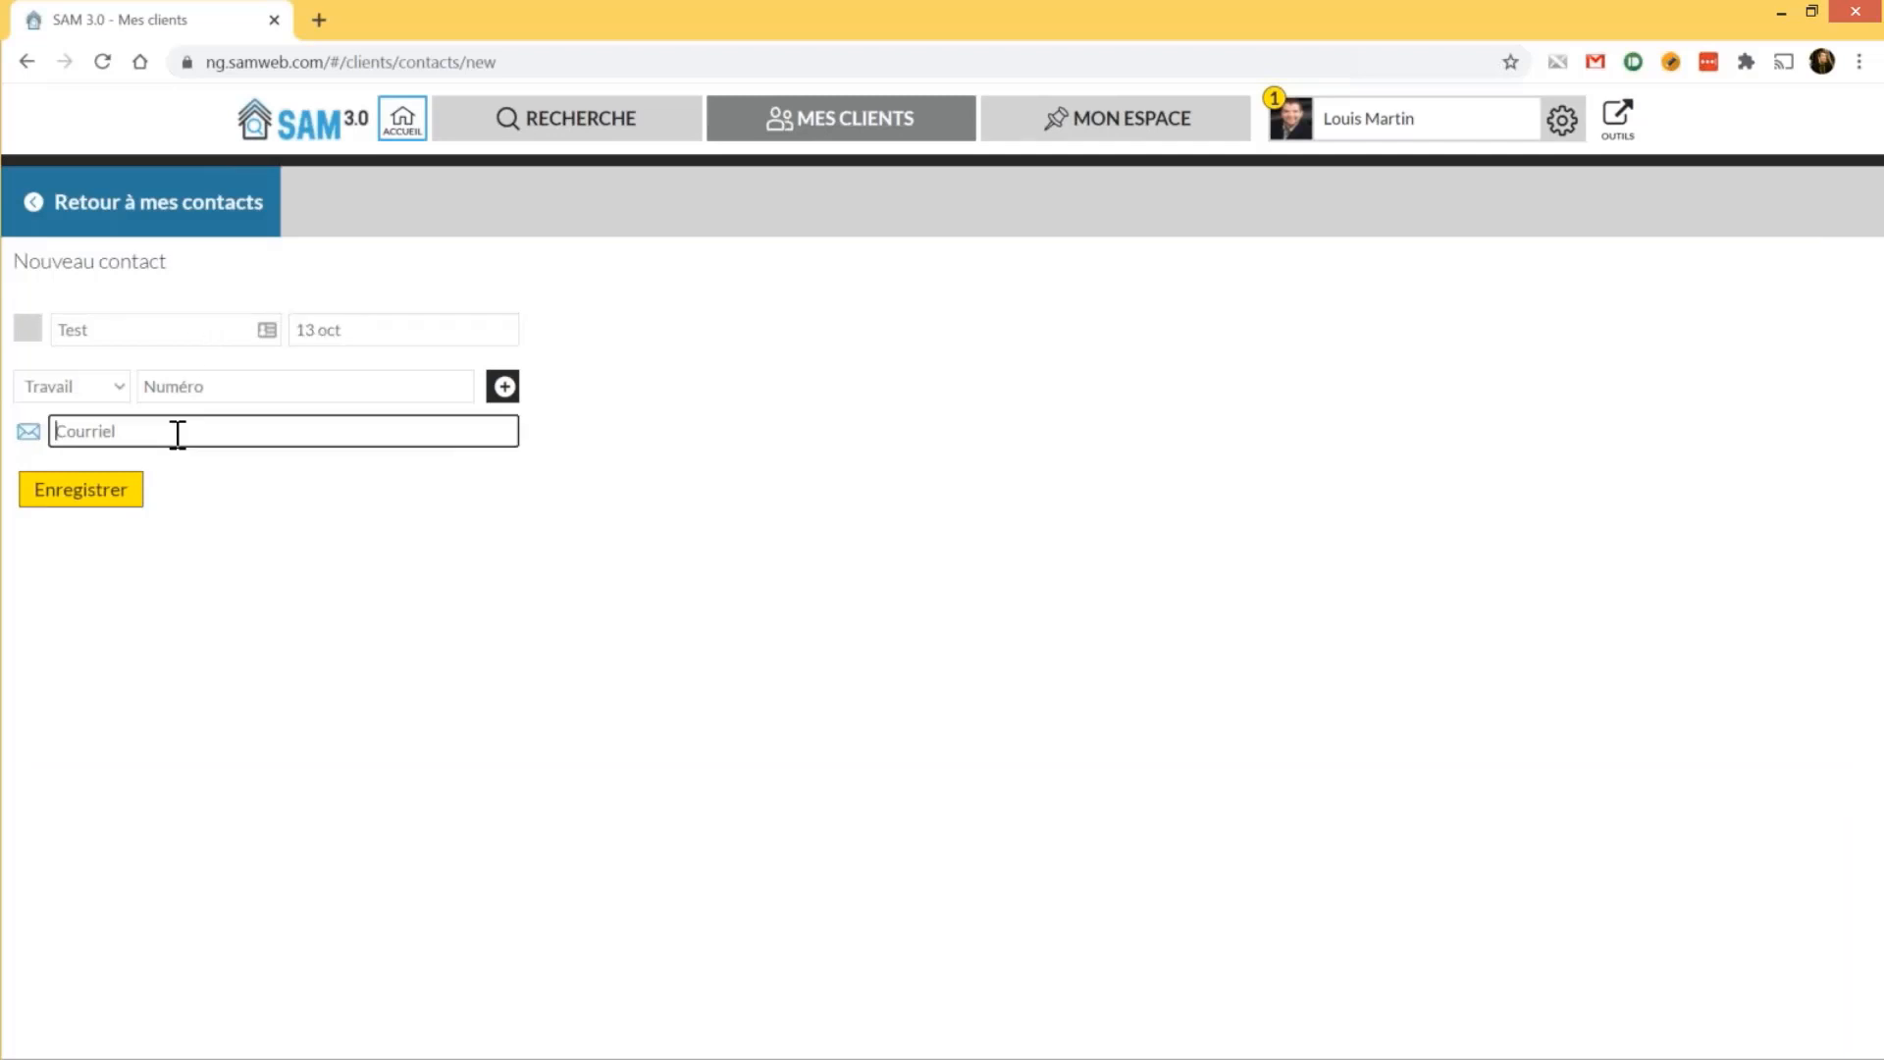
{"action": "type", "text": "test@"}
{"action": "type", "text": "ts"}
{"action": "type", "text": "st.ca"}
{"action": "left_click", "coordinate": [114, 493]}
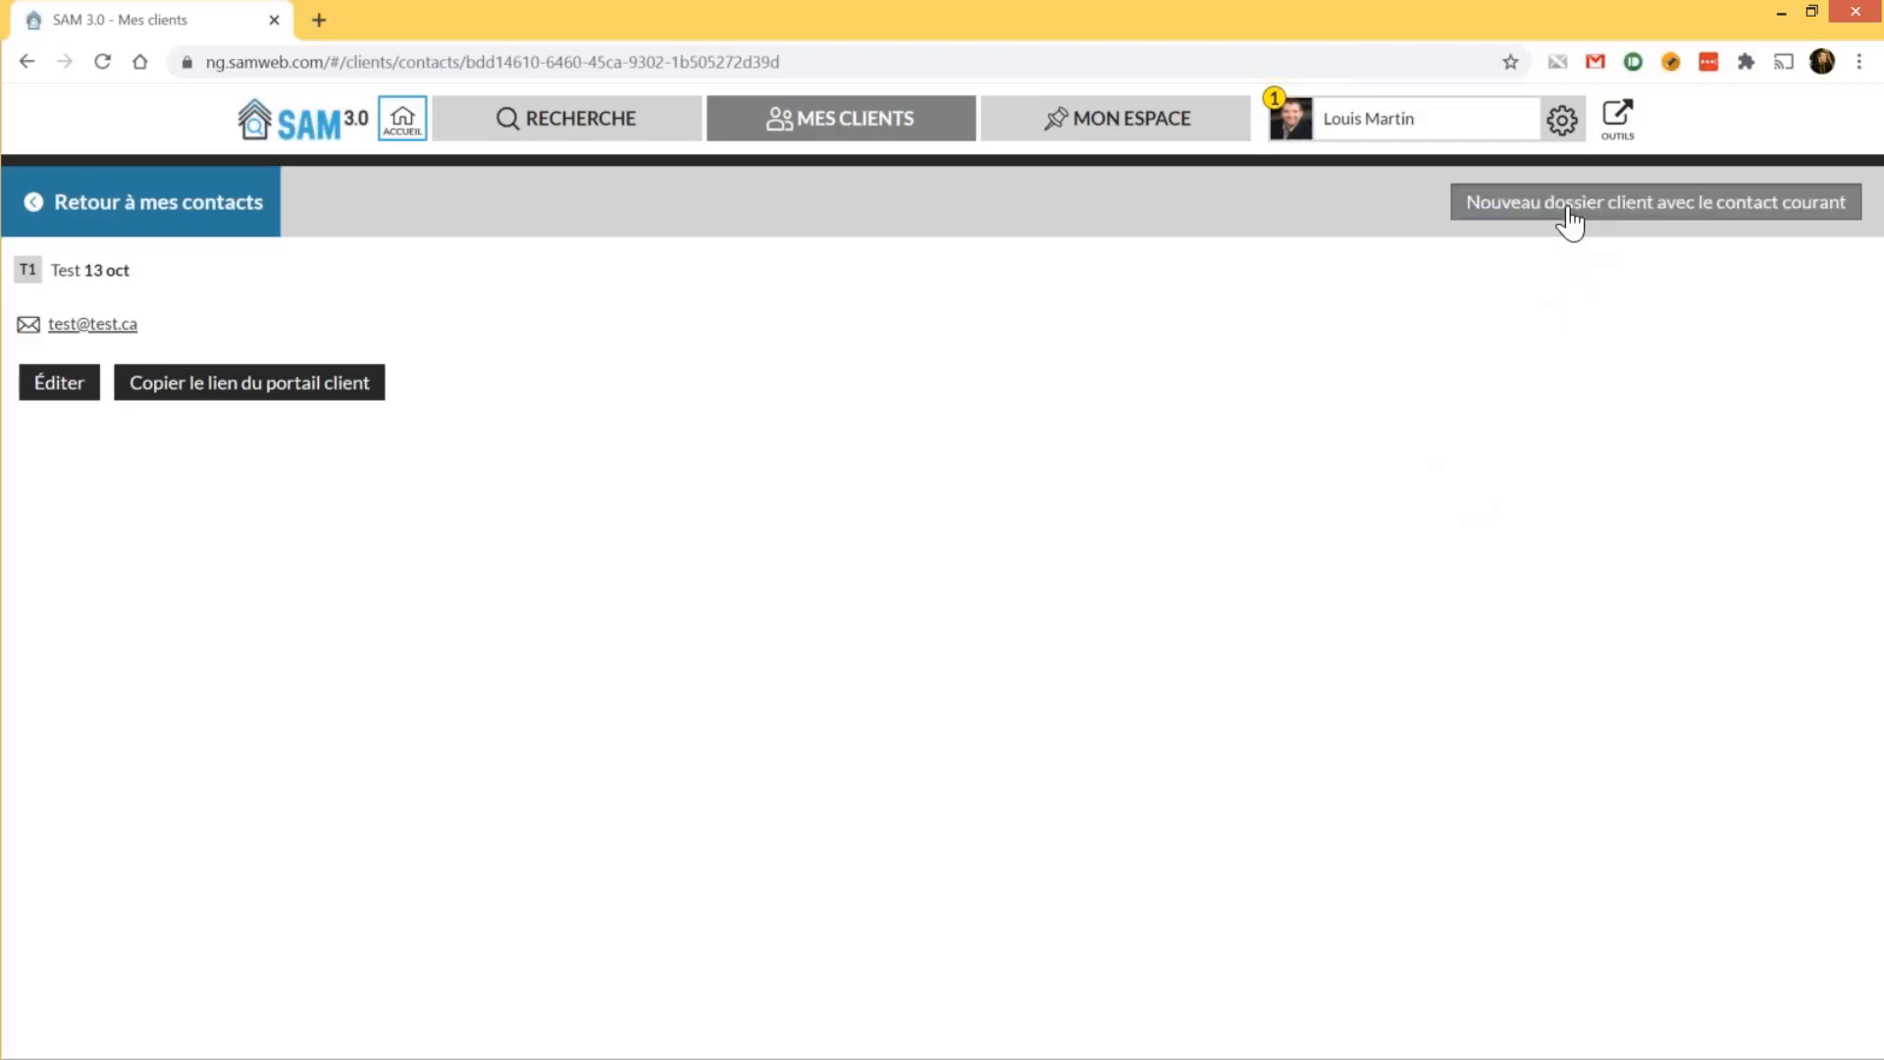
Create the Test 13 oct client file, paste the search criteria into its Notes, and save
{"action": "left_click", "coordinate": [1568, 208]}
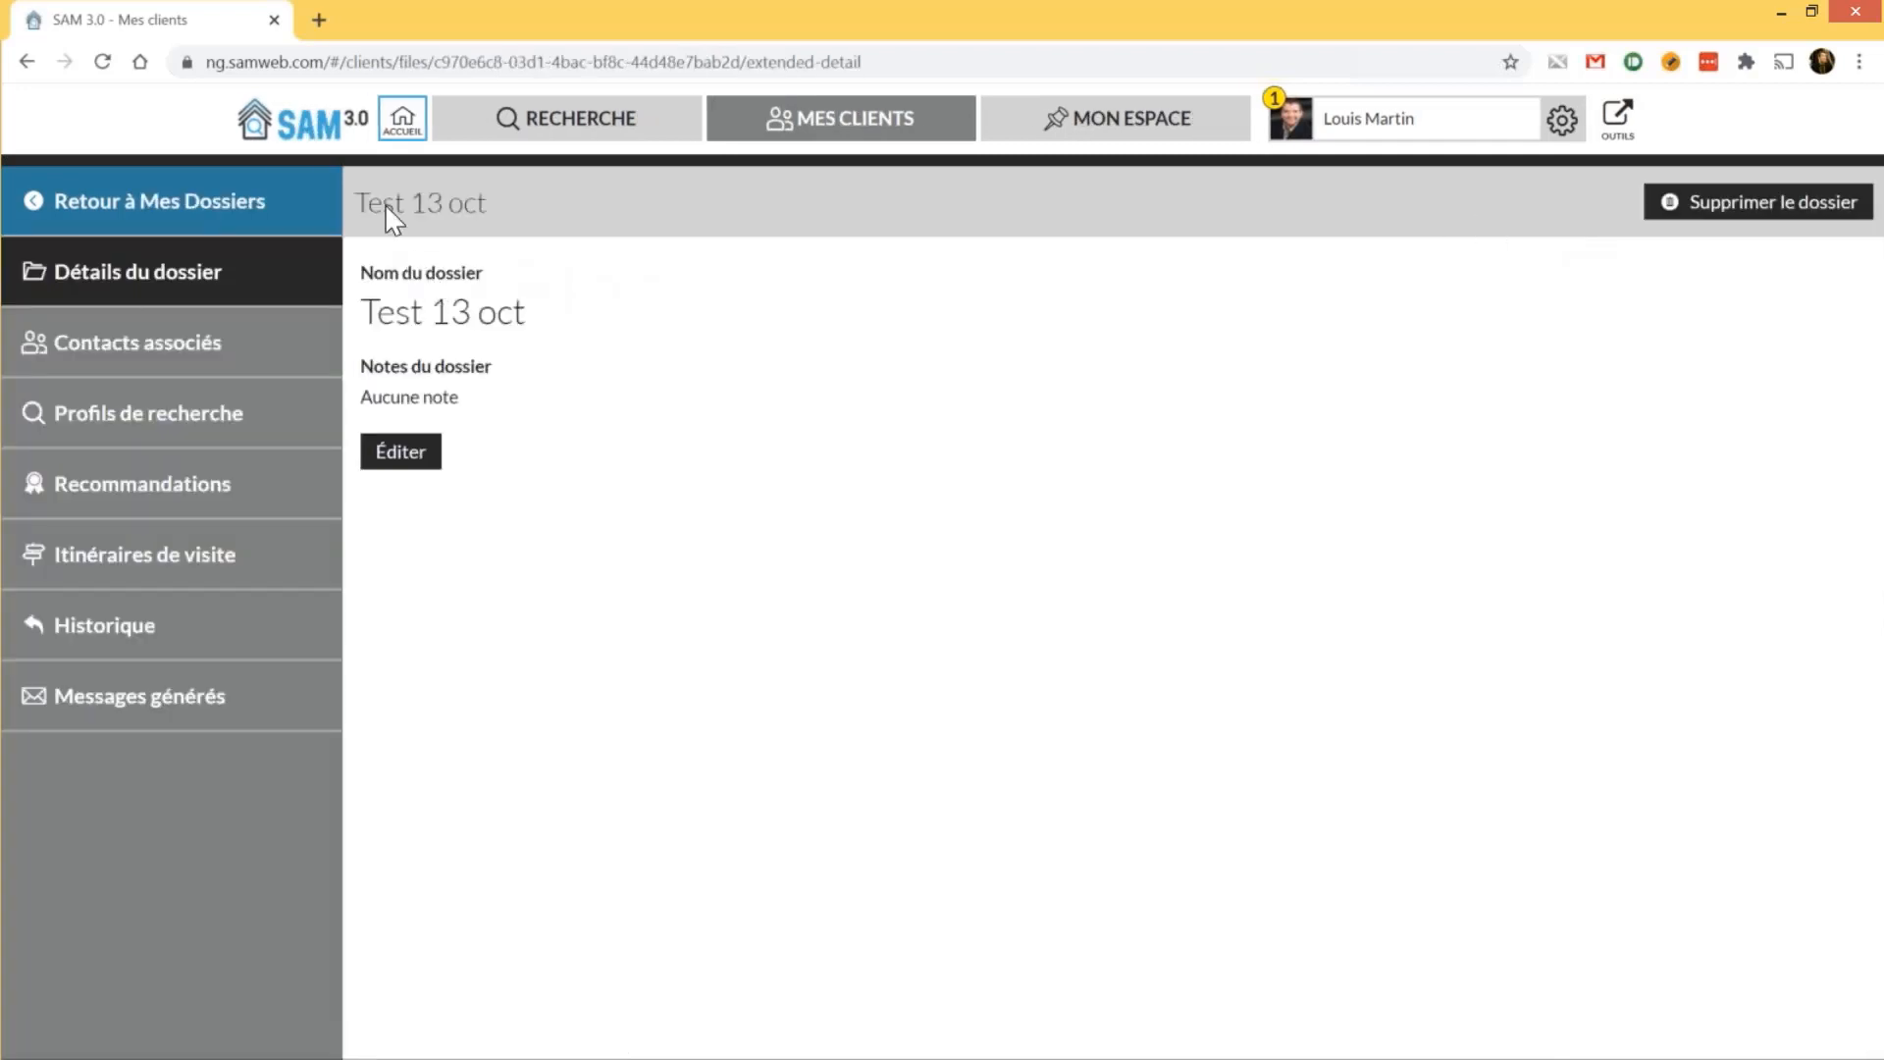
{"action": "triple_click", "coordinate": [517, 204]}
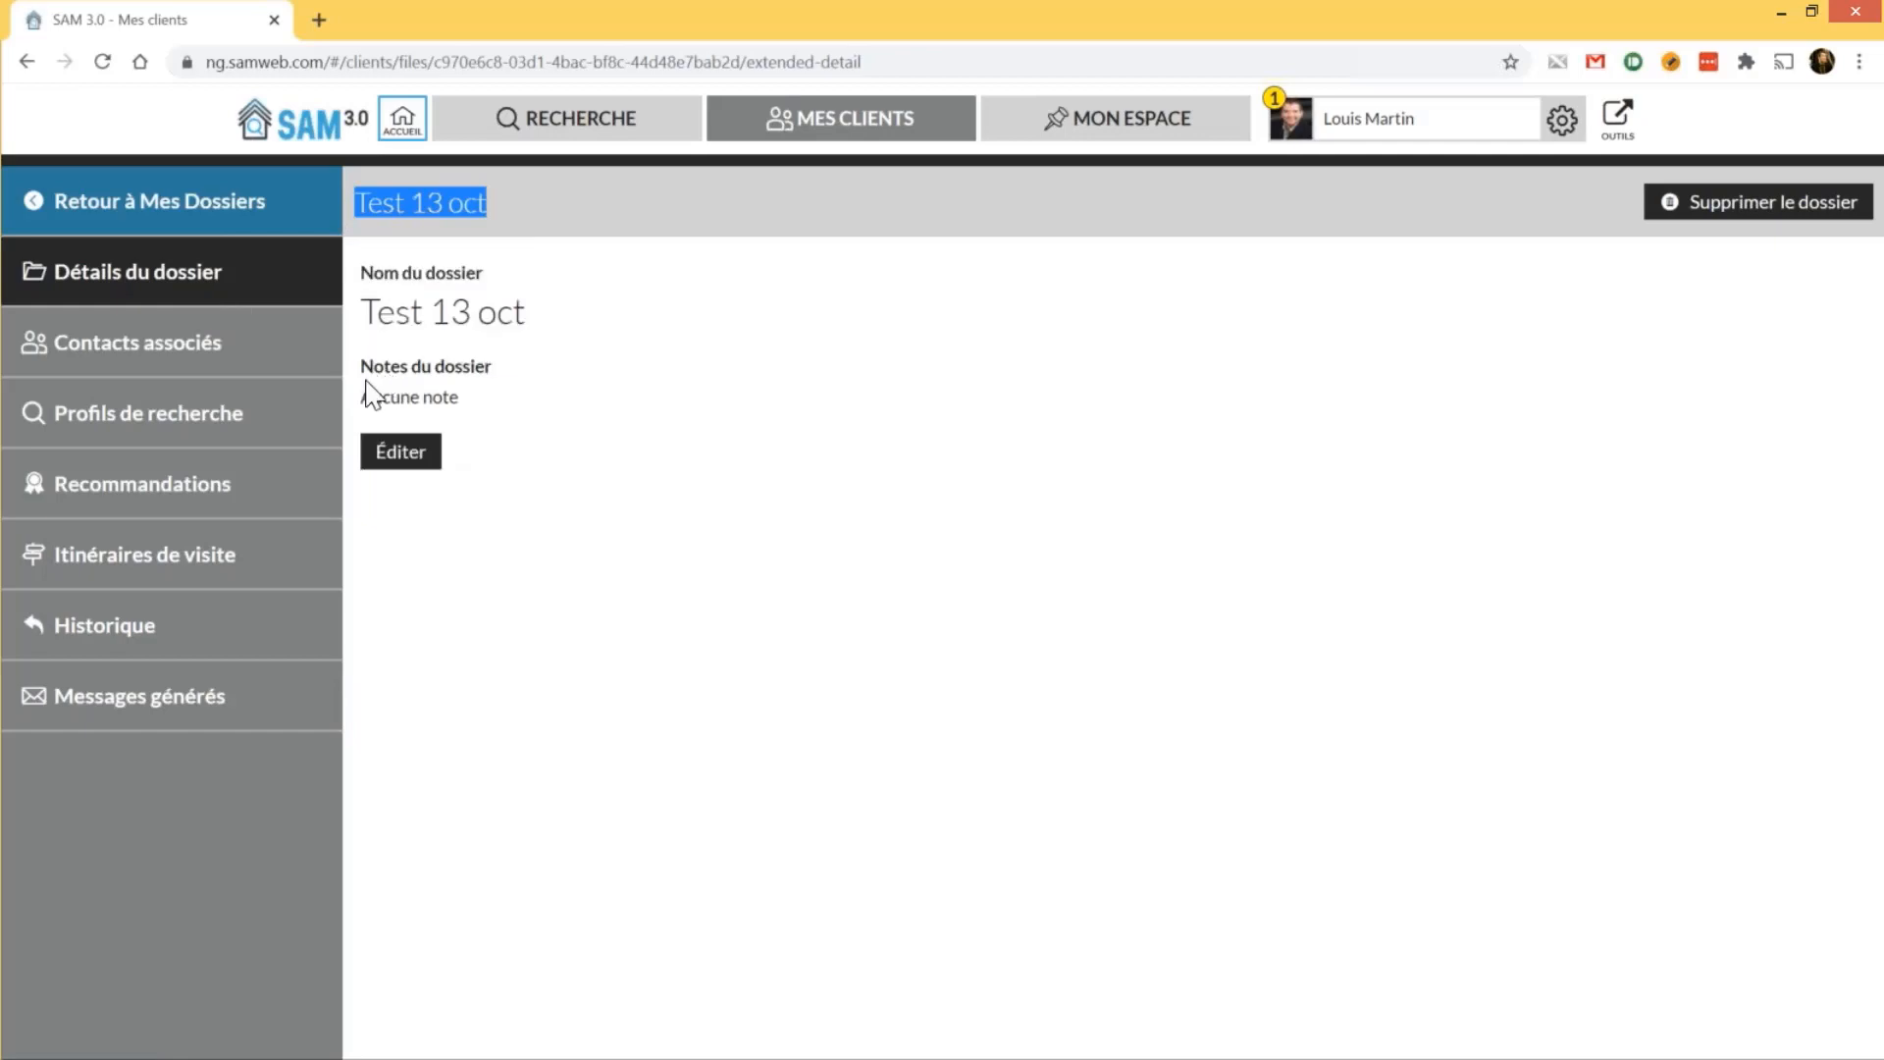
{"action": "left_click", "coordinate": [401, 453]}
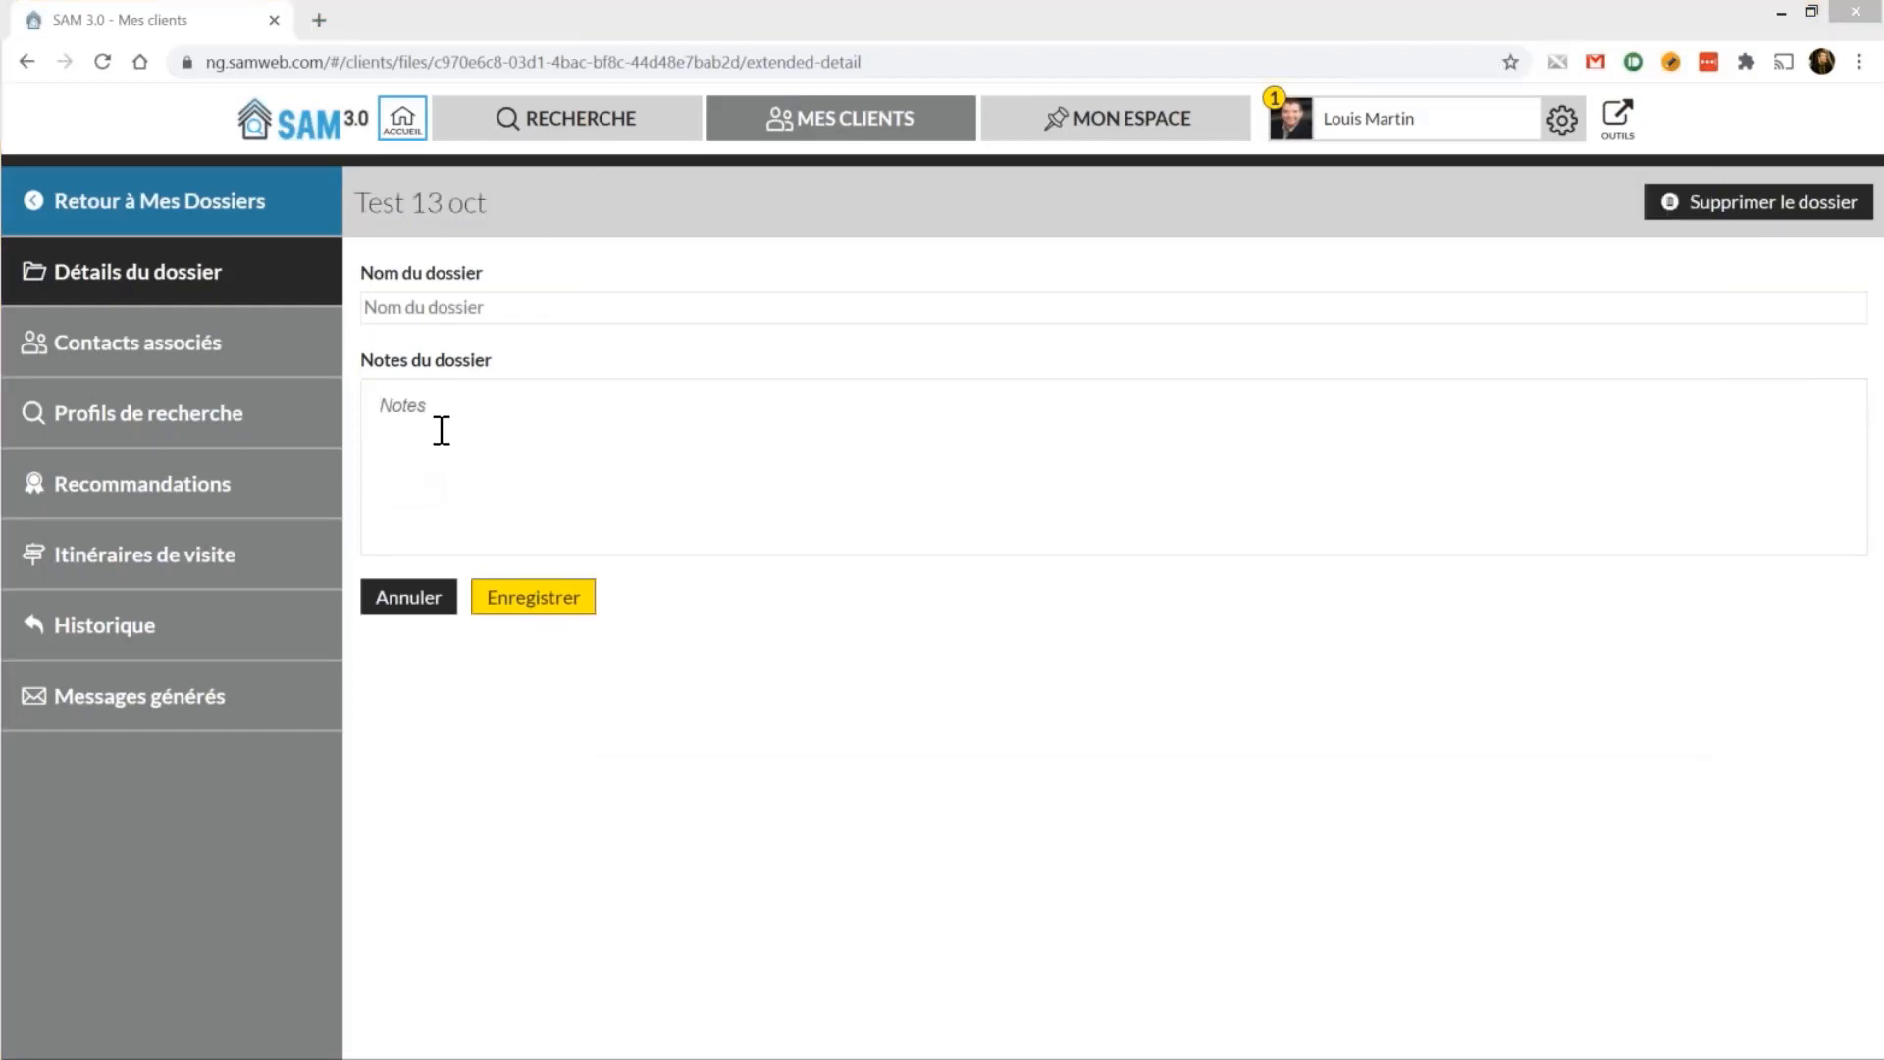
{"action": "left_click", "coordinate": [441, 429]}
{"action": "type", "text": "Condo Sillery Moins de 500 000 $ 2 chambres min 1 garage"}
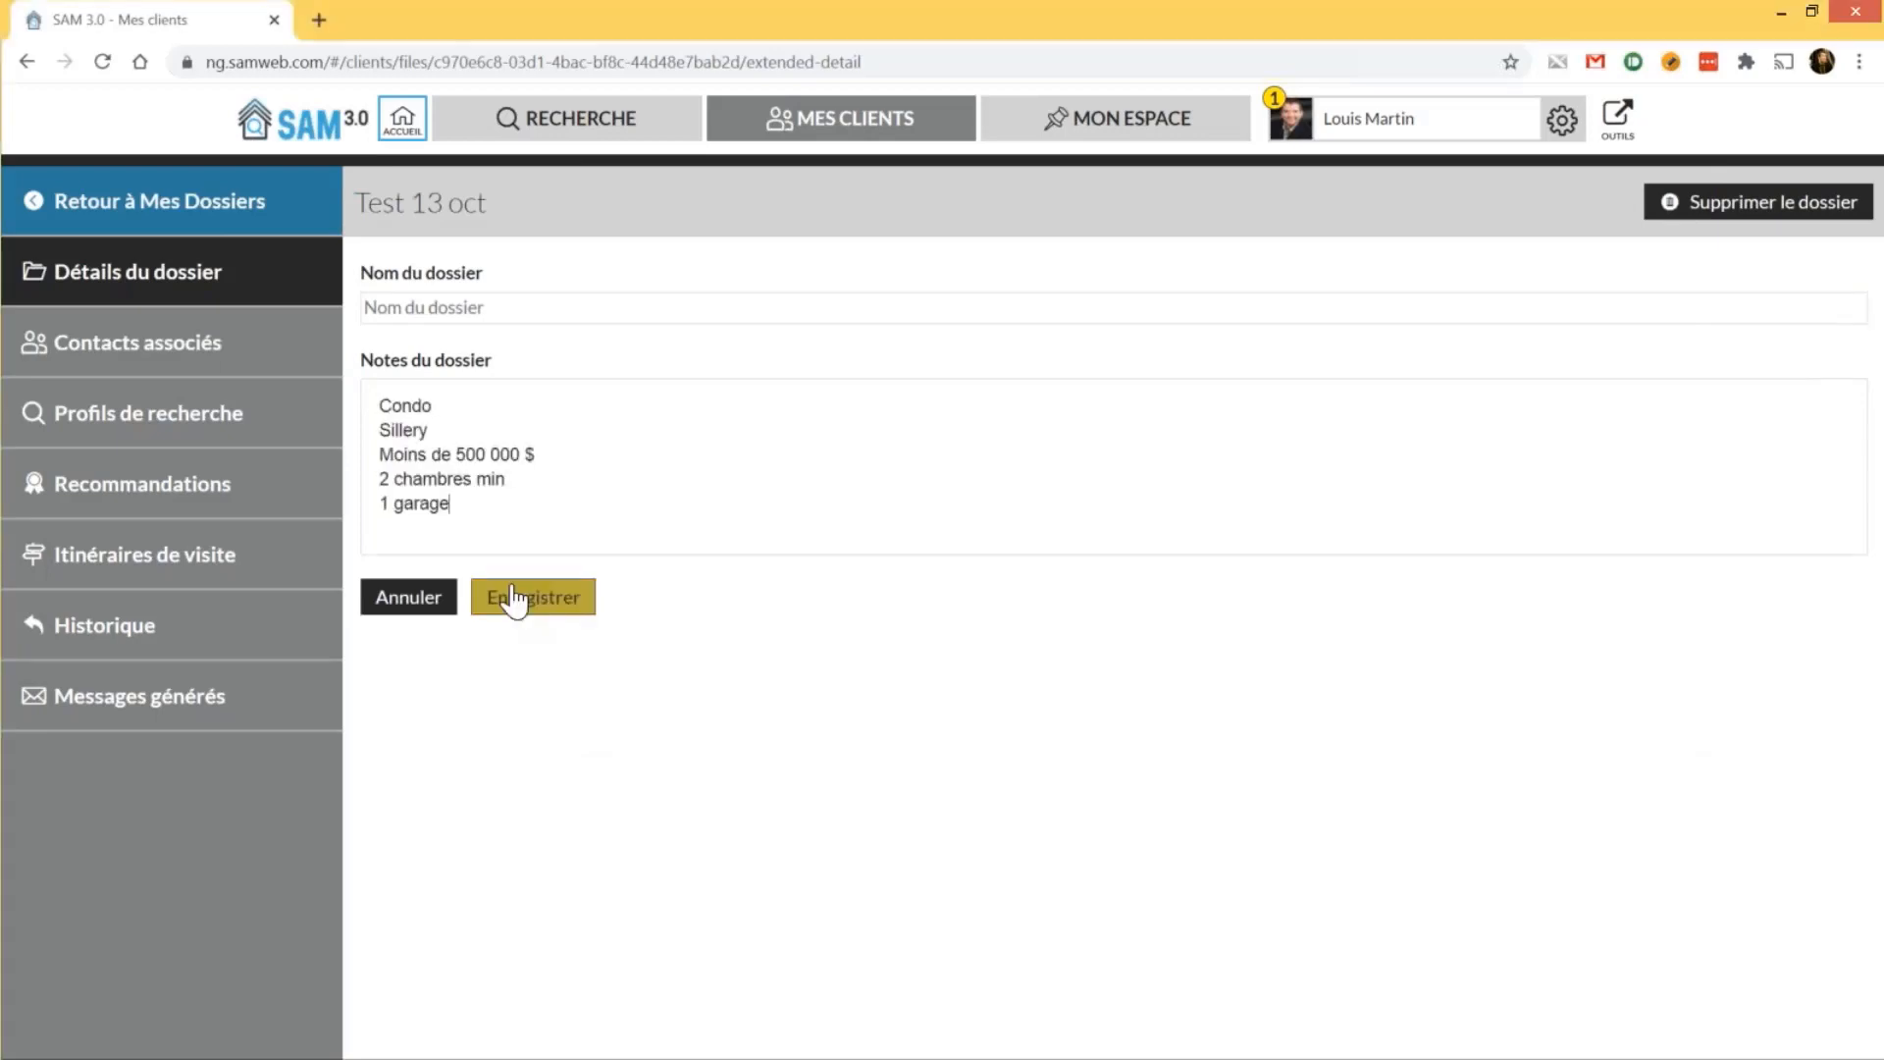
{"action": "left_click", "coordinate": [515, 597]}
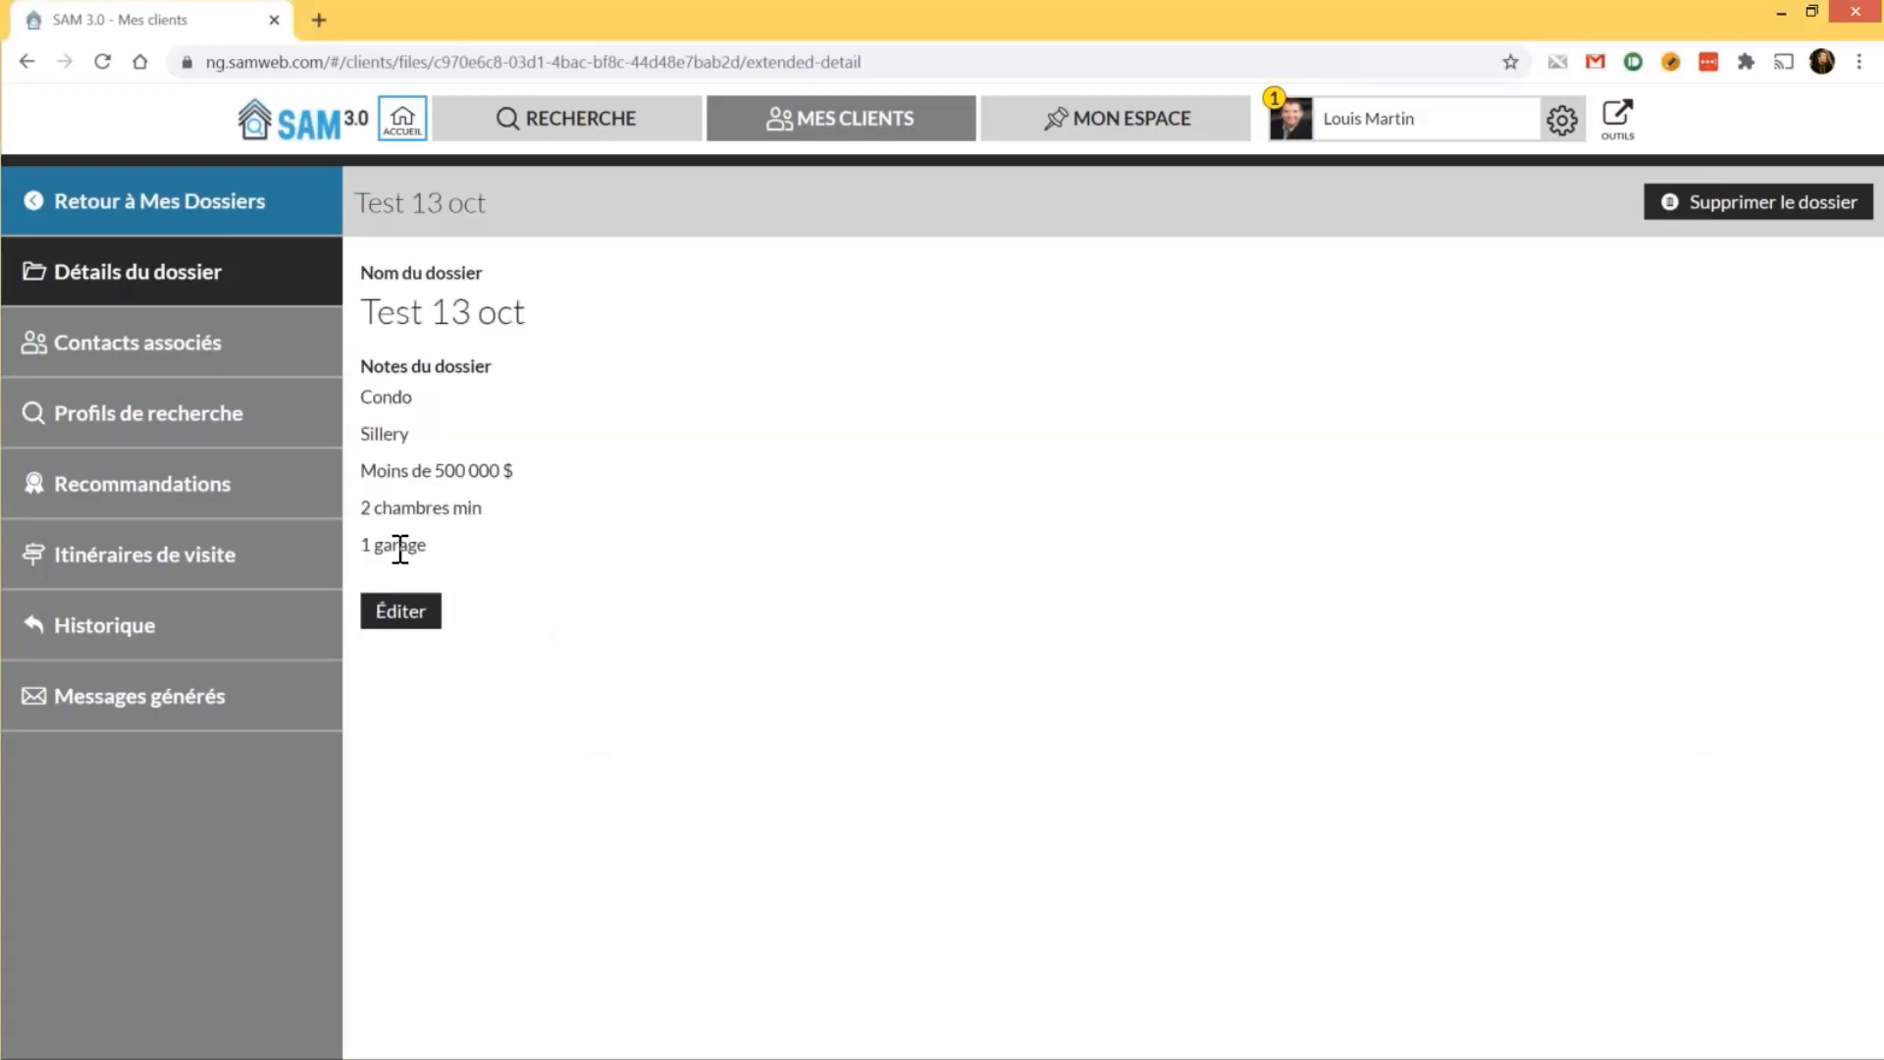
{"action": "left_click", "coordinate": [263, 378]}
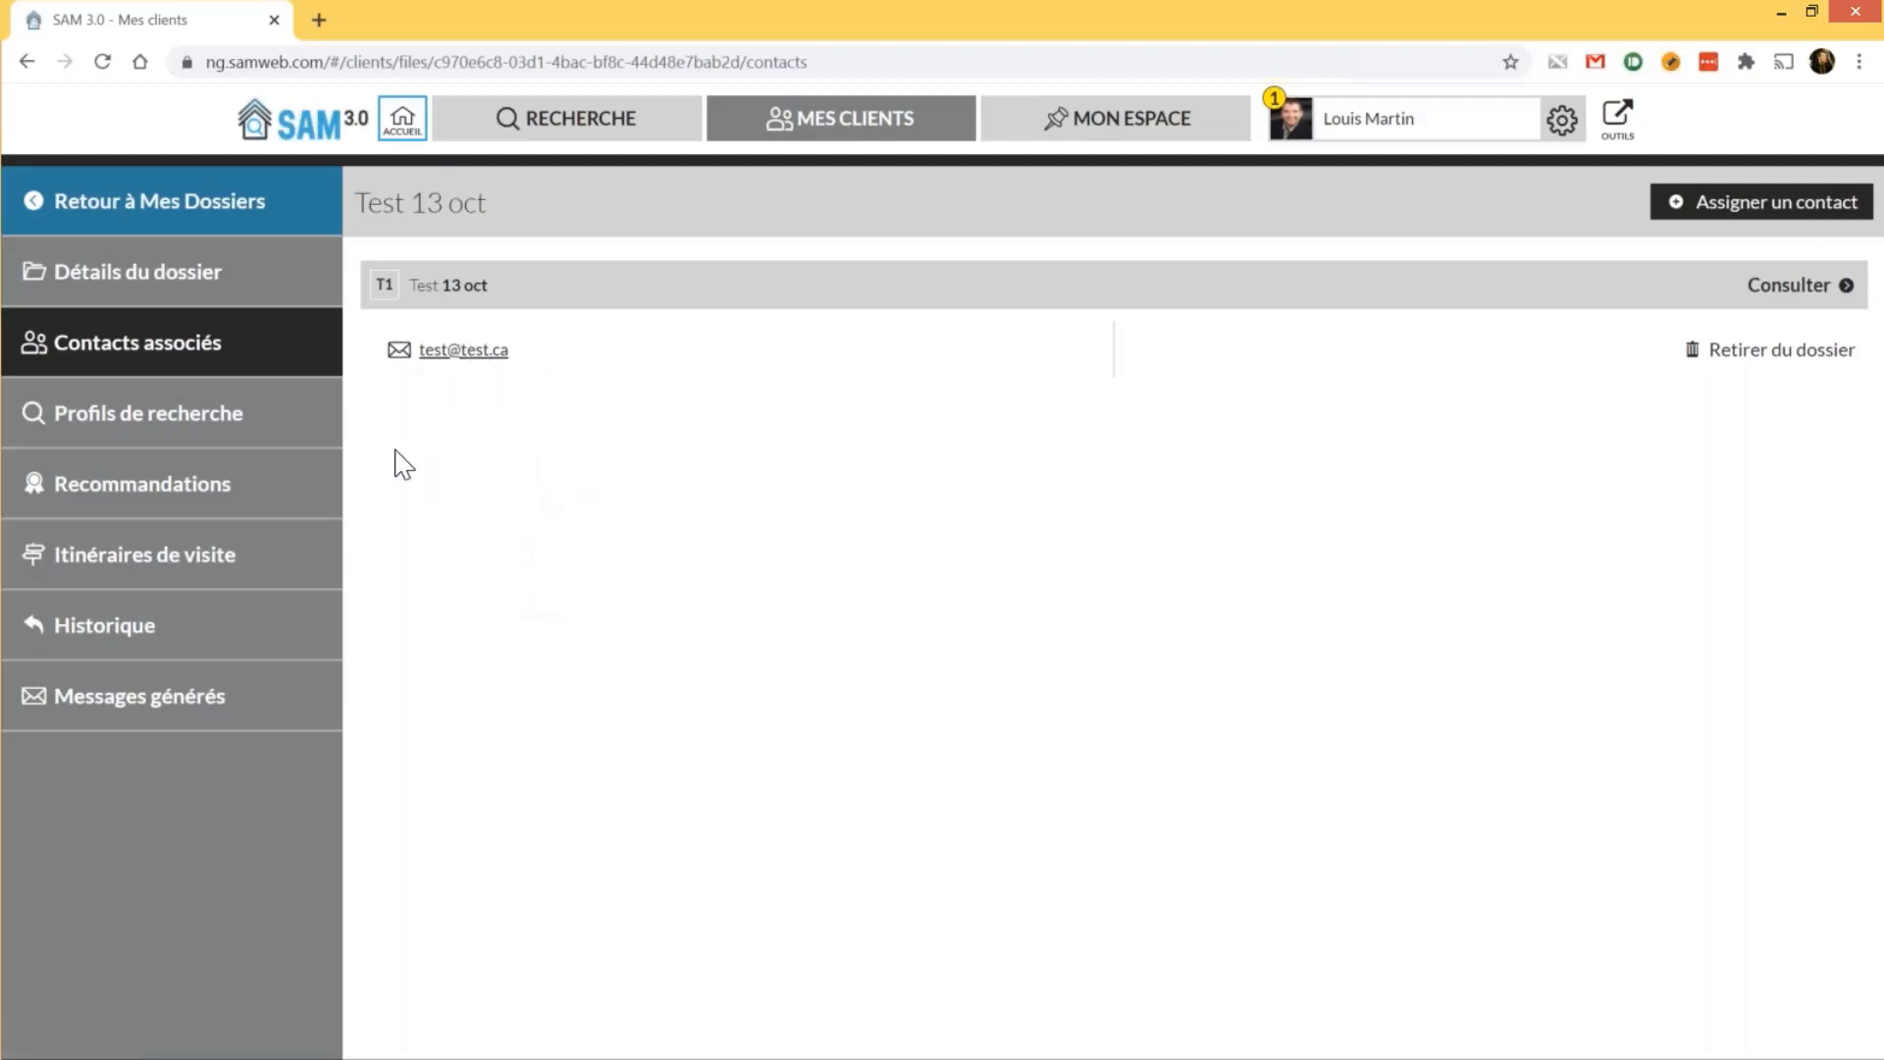
Create a new search profile under Profils de recherche, preset to Vente and En vigueur
{"action": "left_click", "coordinate": [203, 445]}
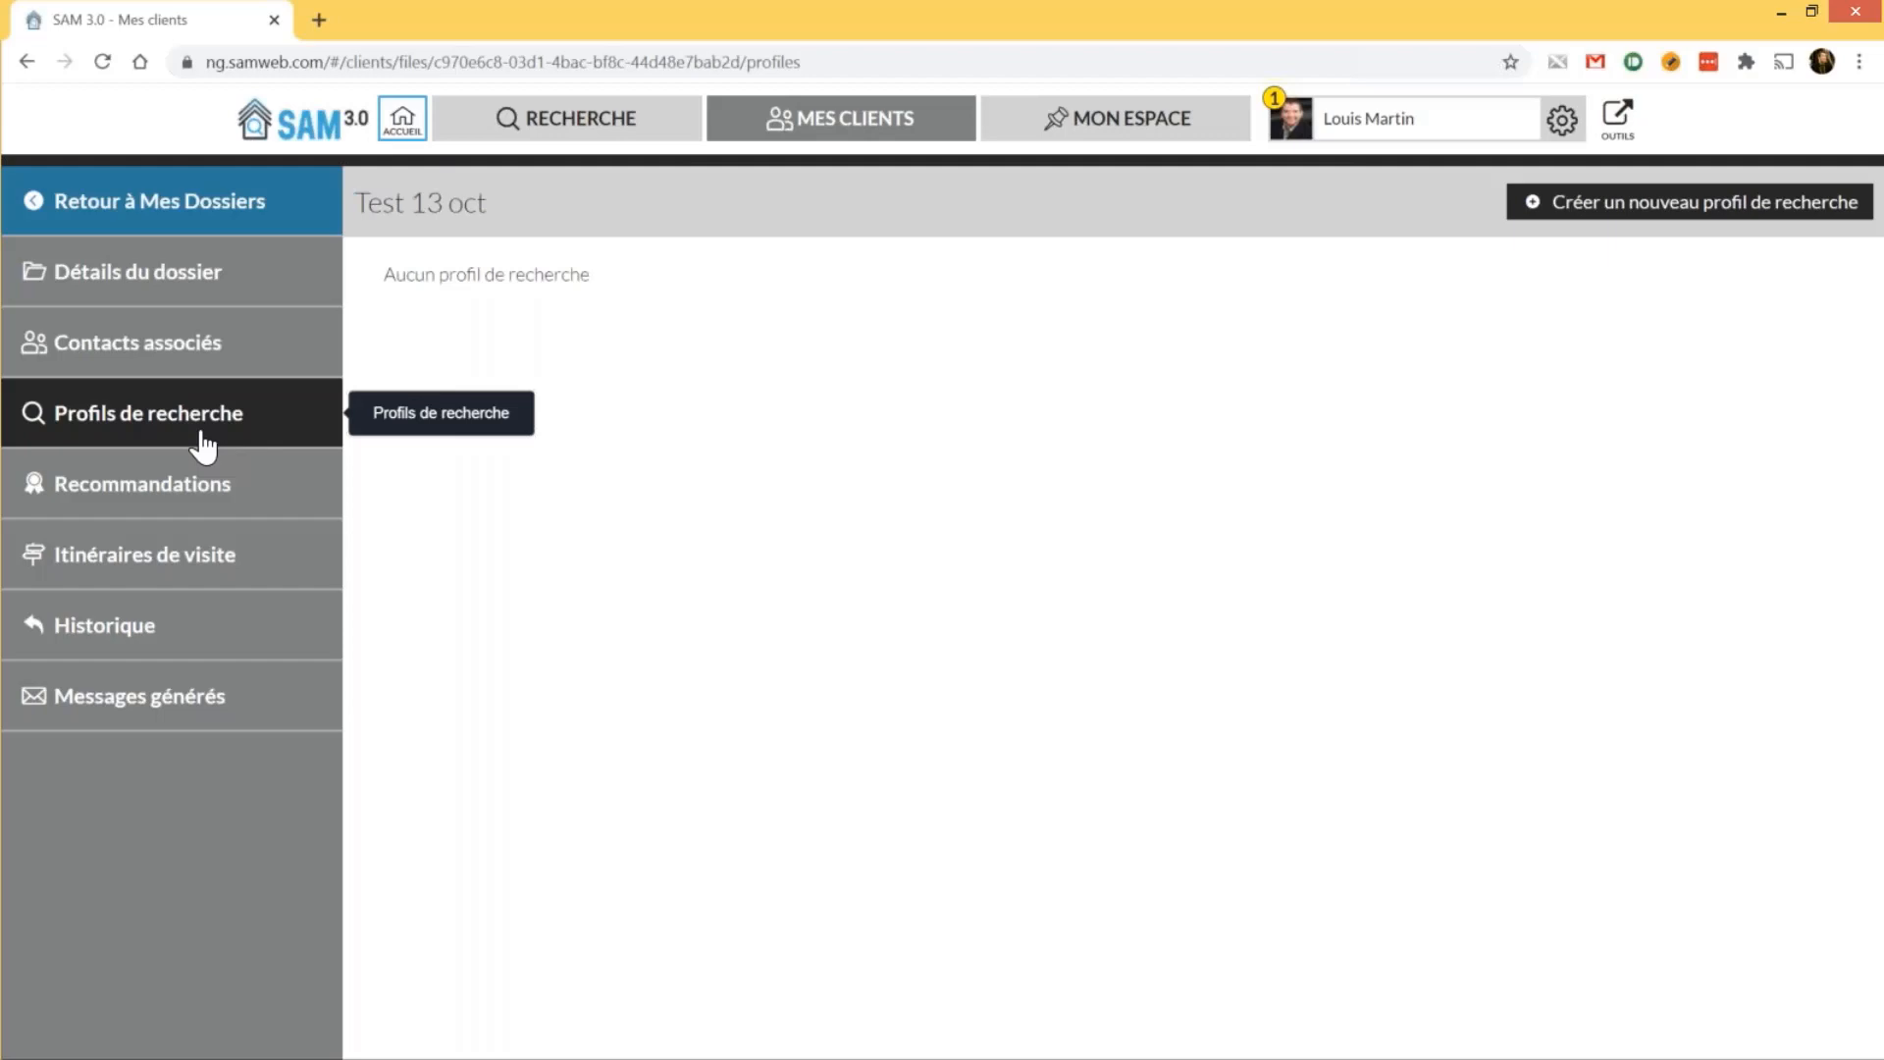
{"action": "left_click", "coordinate": [1699, 233]}
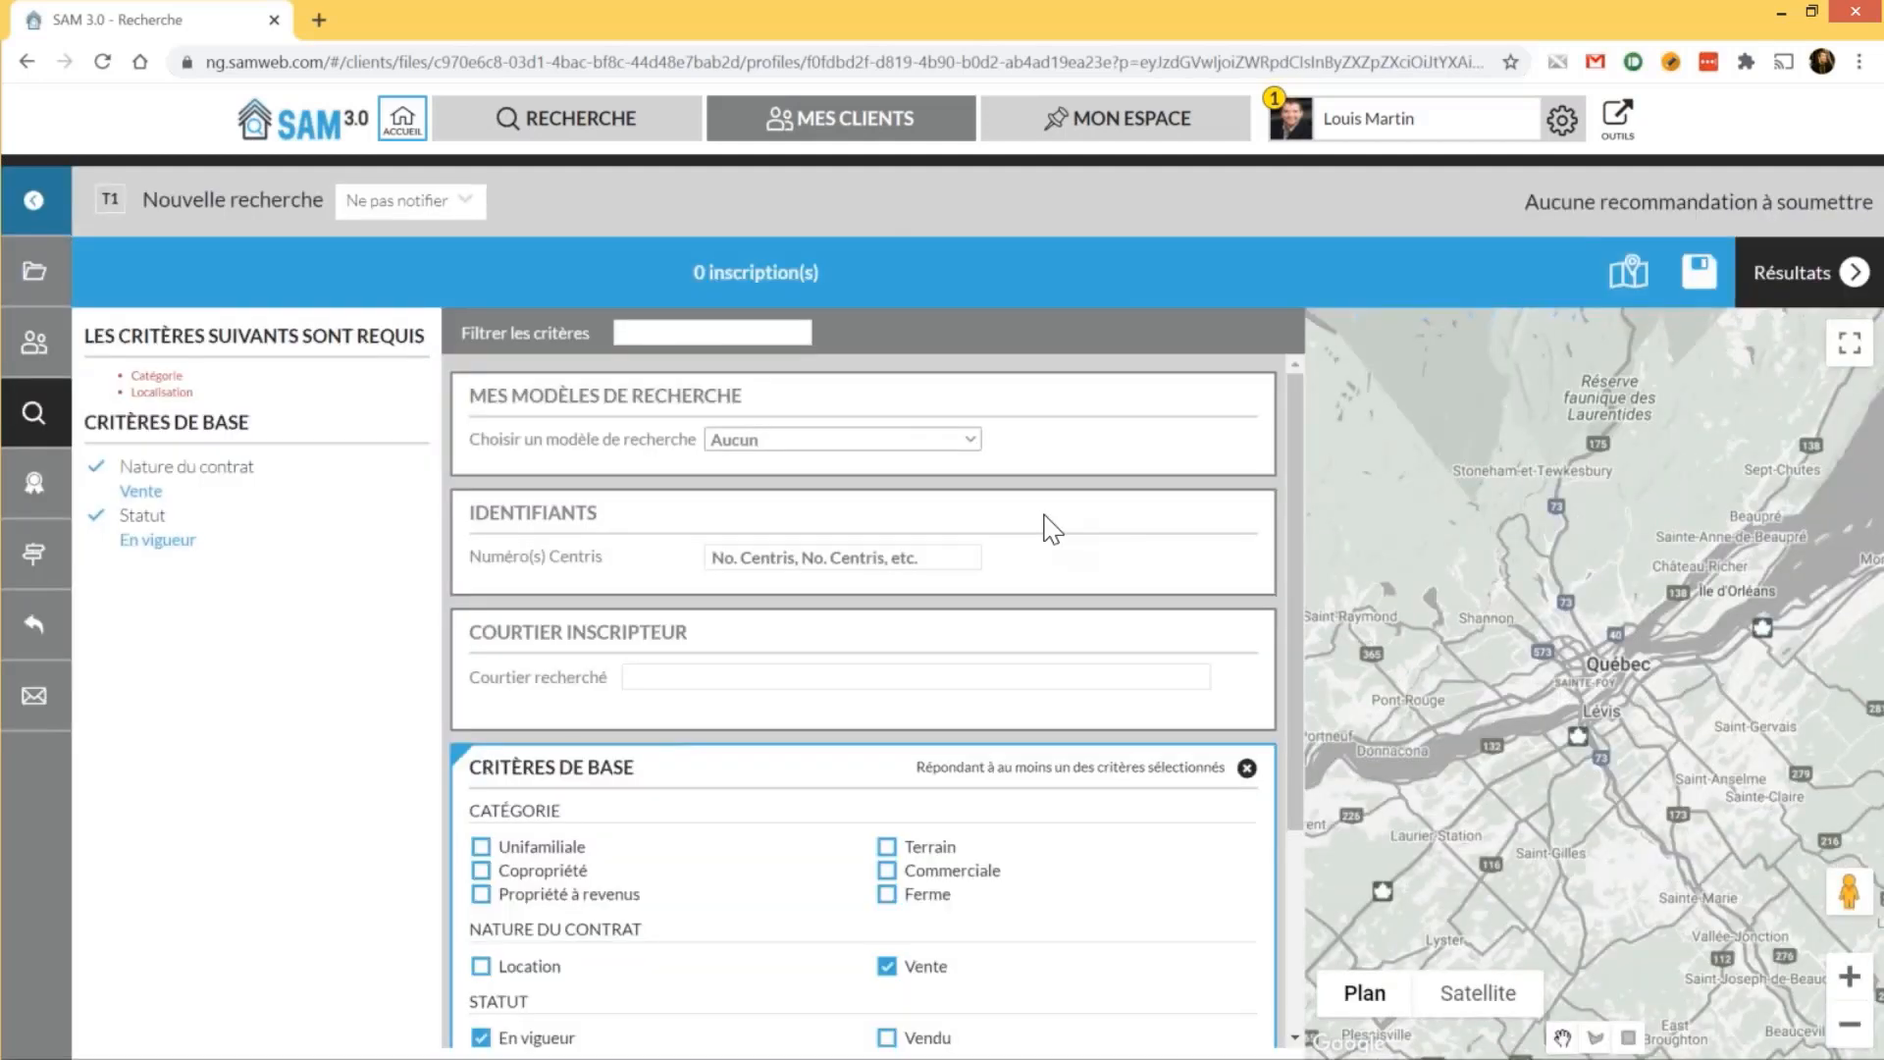
Apply the 'Condo 2 chambres Sillery' model and rename the profile '2 chambres+ sillery'
{"action": "left_click", "coordinate": [949, 443]}
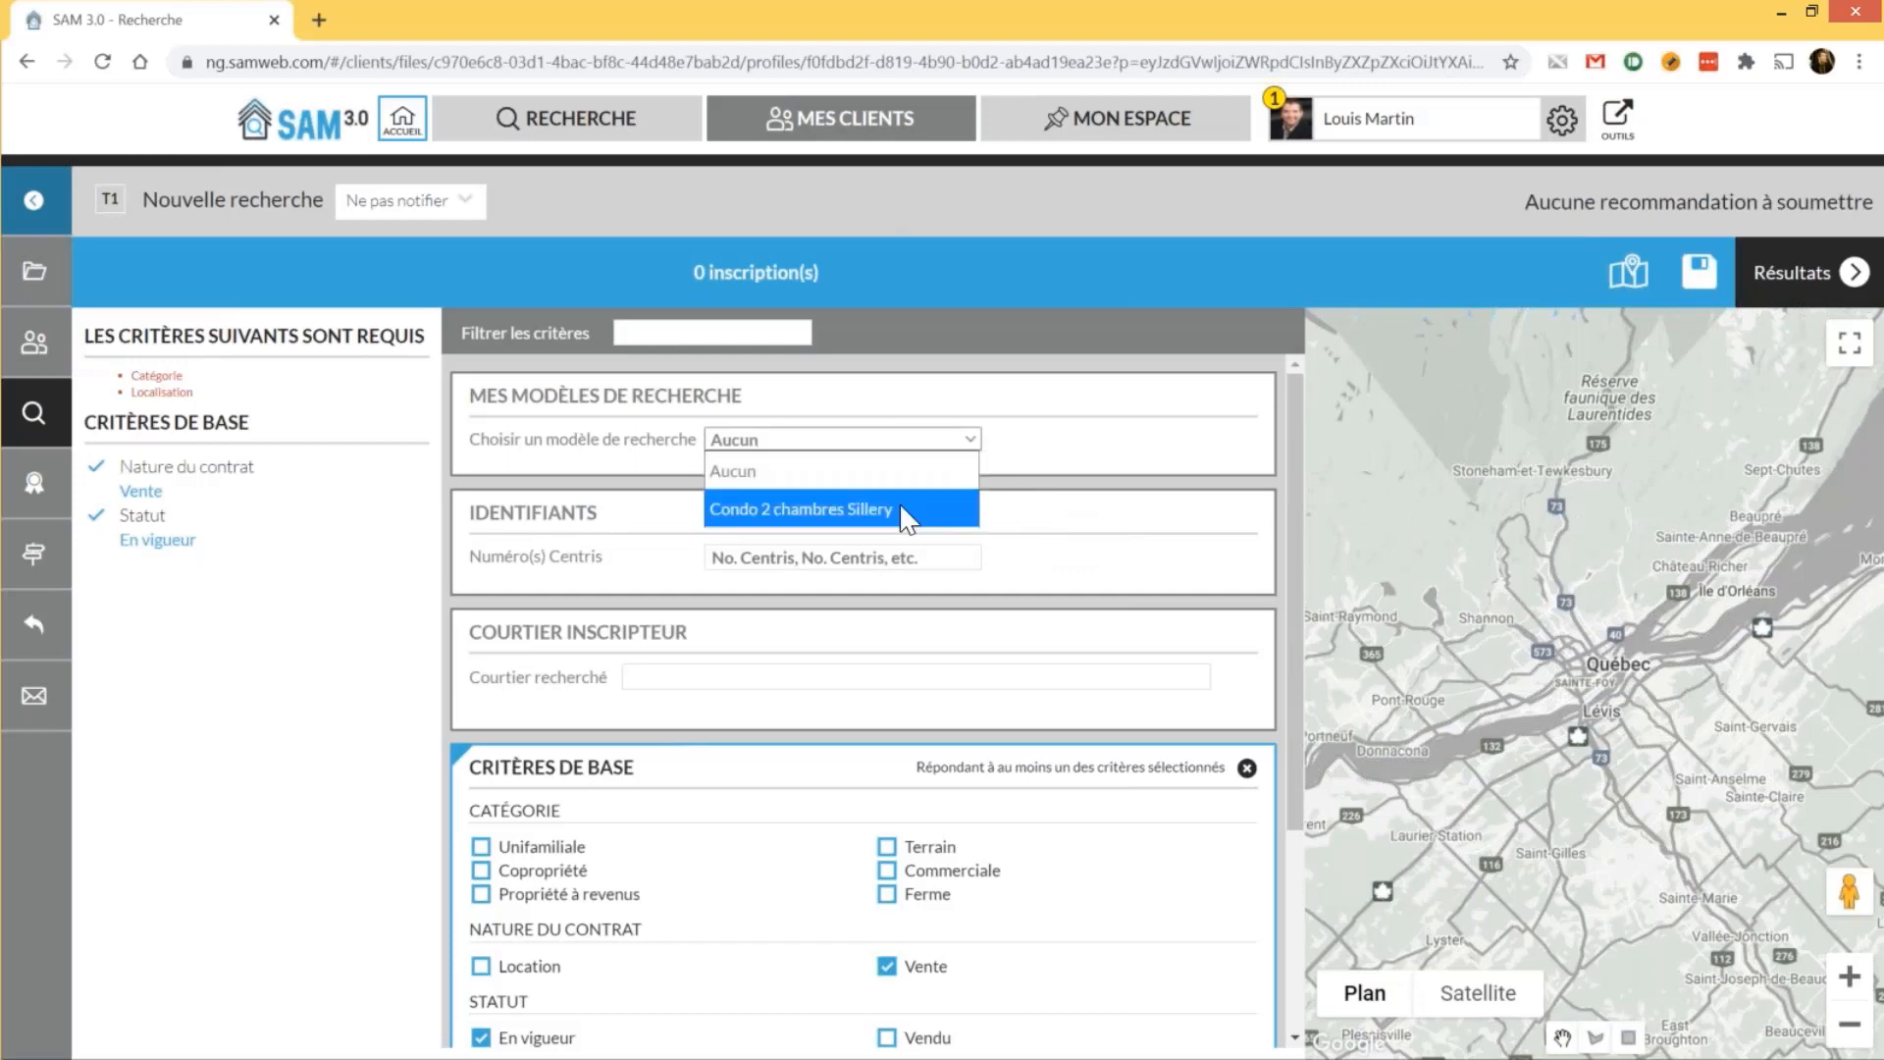
{"action": "left_click", "coordinate": [908, 510]}
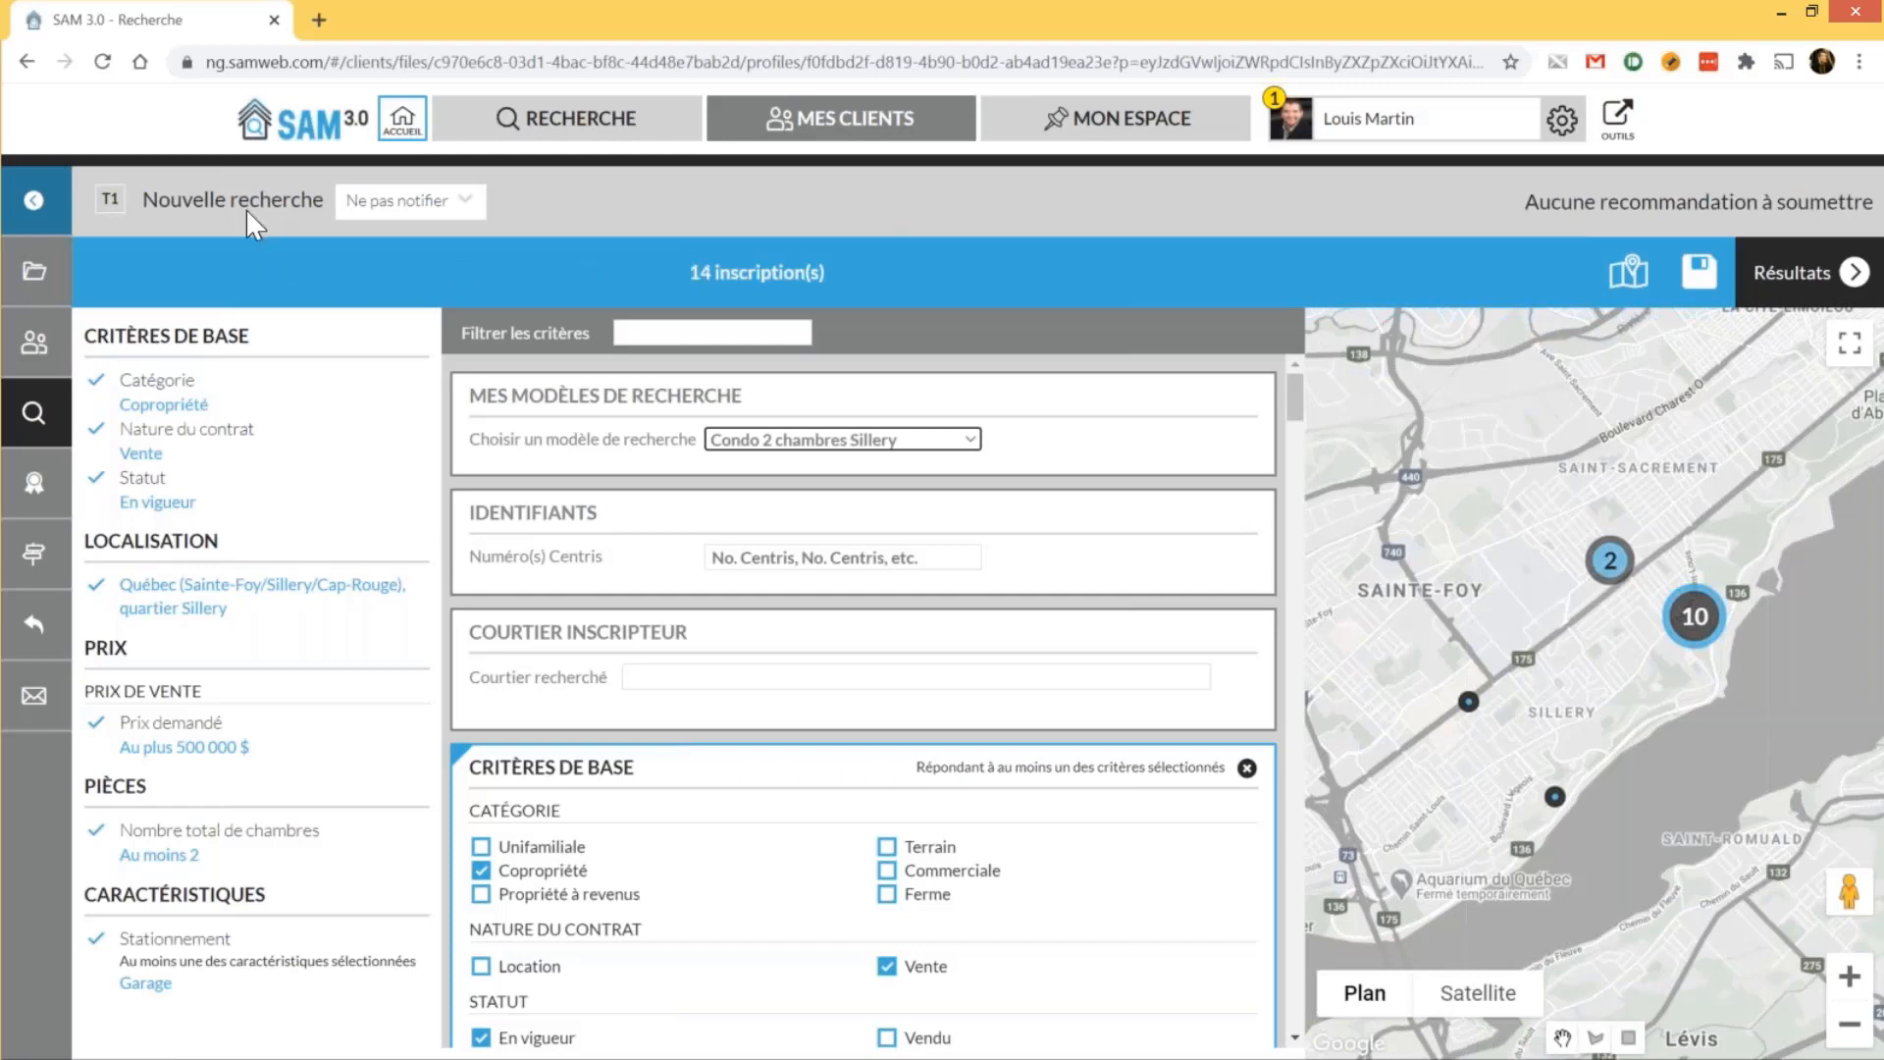
{"action": "left_click", "coordinate": [192, 201]}
{"action": "left_click_drag", "start_coordinate": [304, 200], "coordinate": [148, 202]}
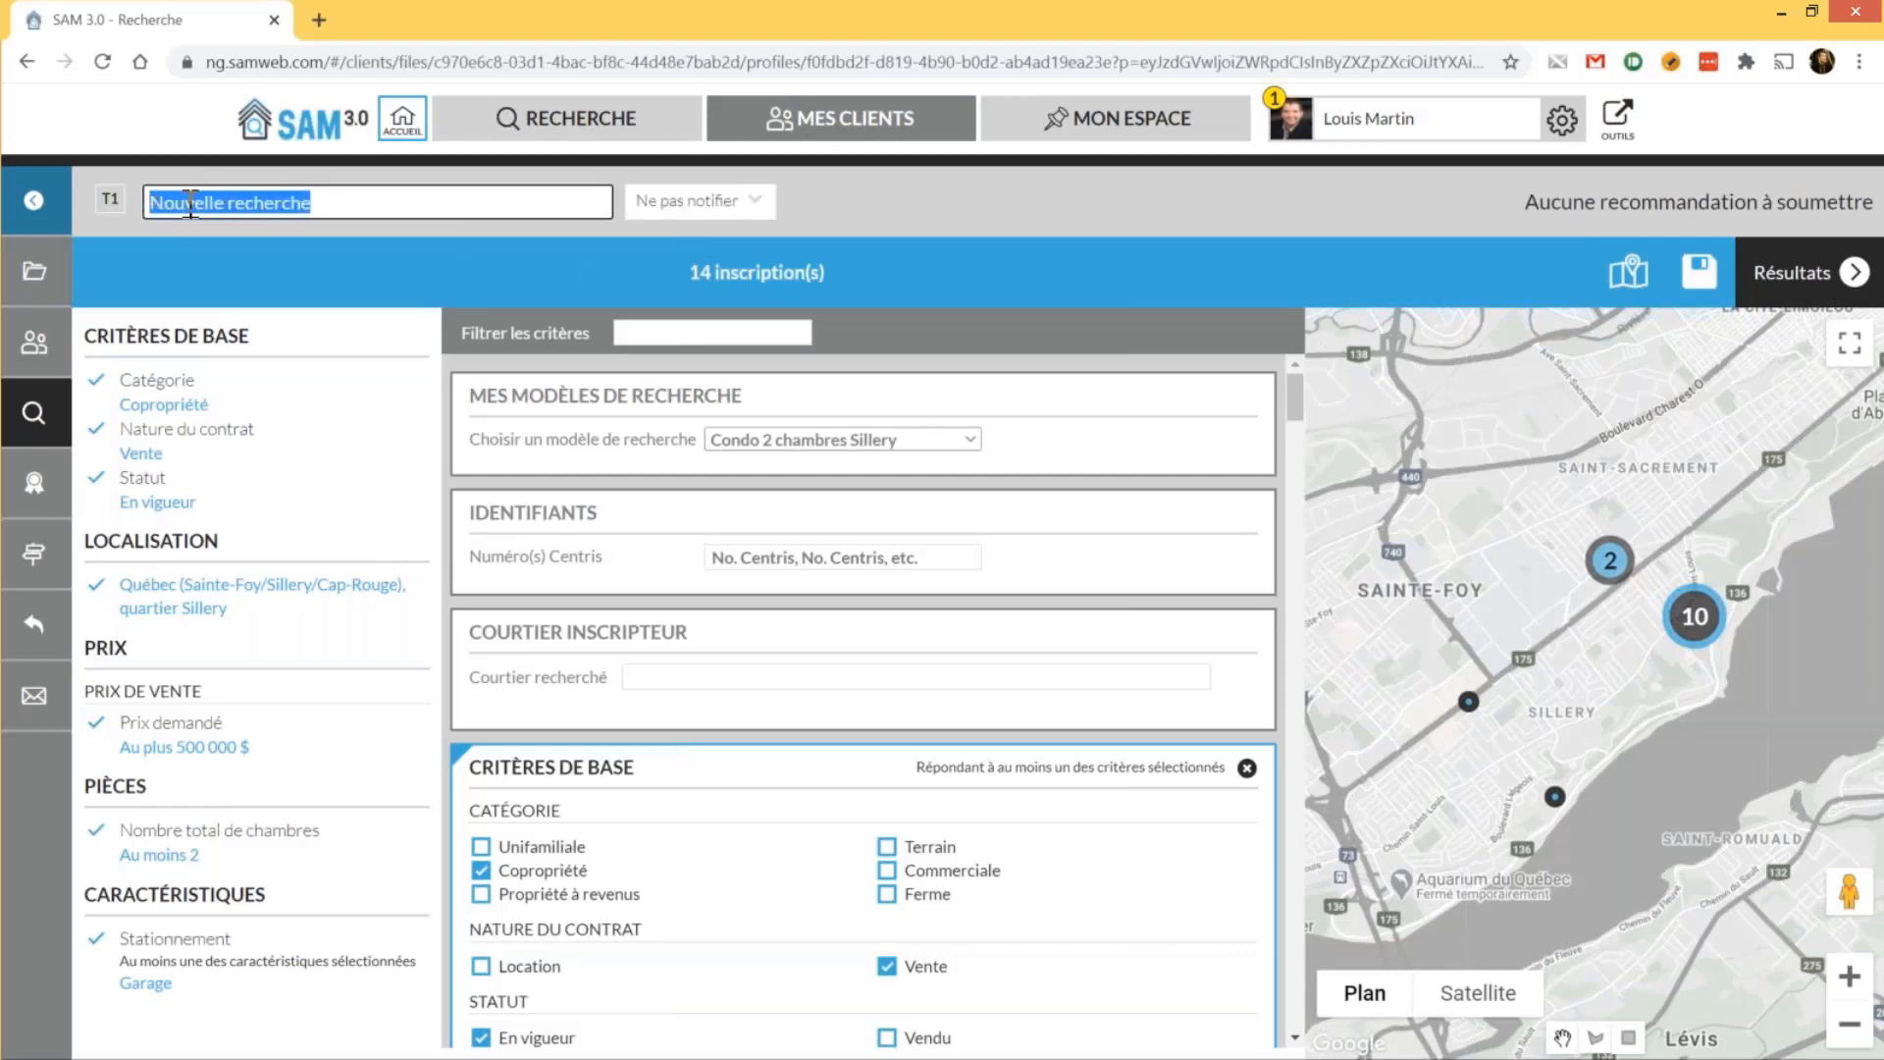
{"action": "type", "text": "é"}
{"action": "key", "text": "BackSpace"}
{"action": "type", "text": "2"}
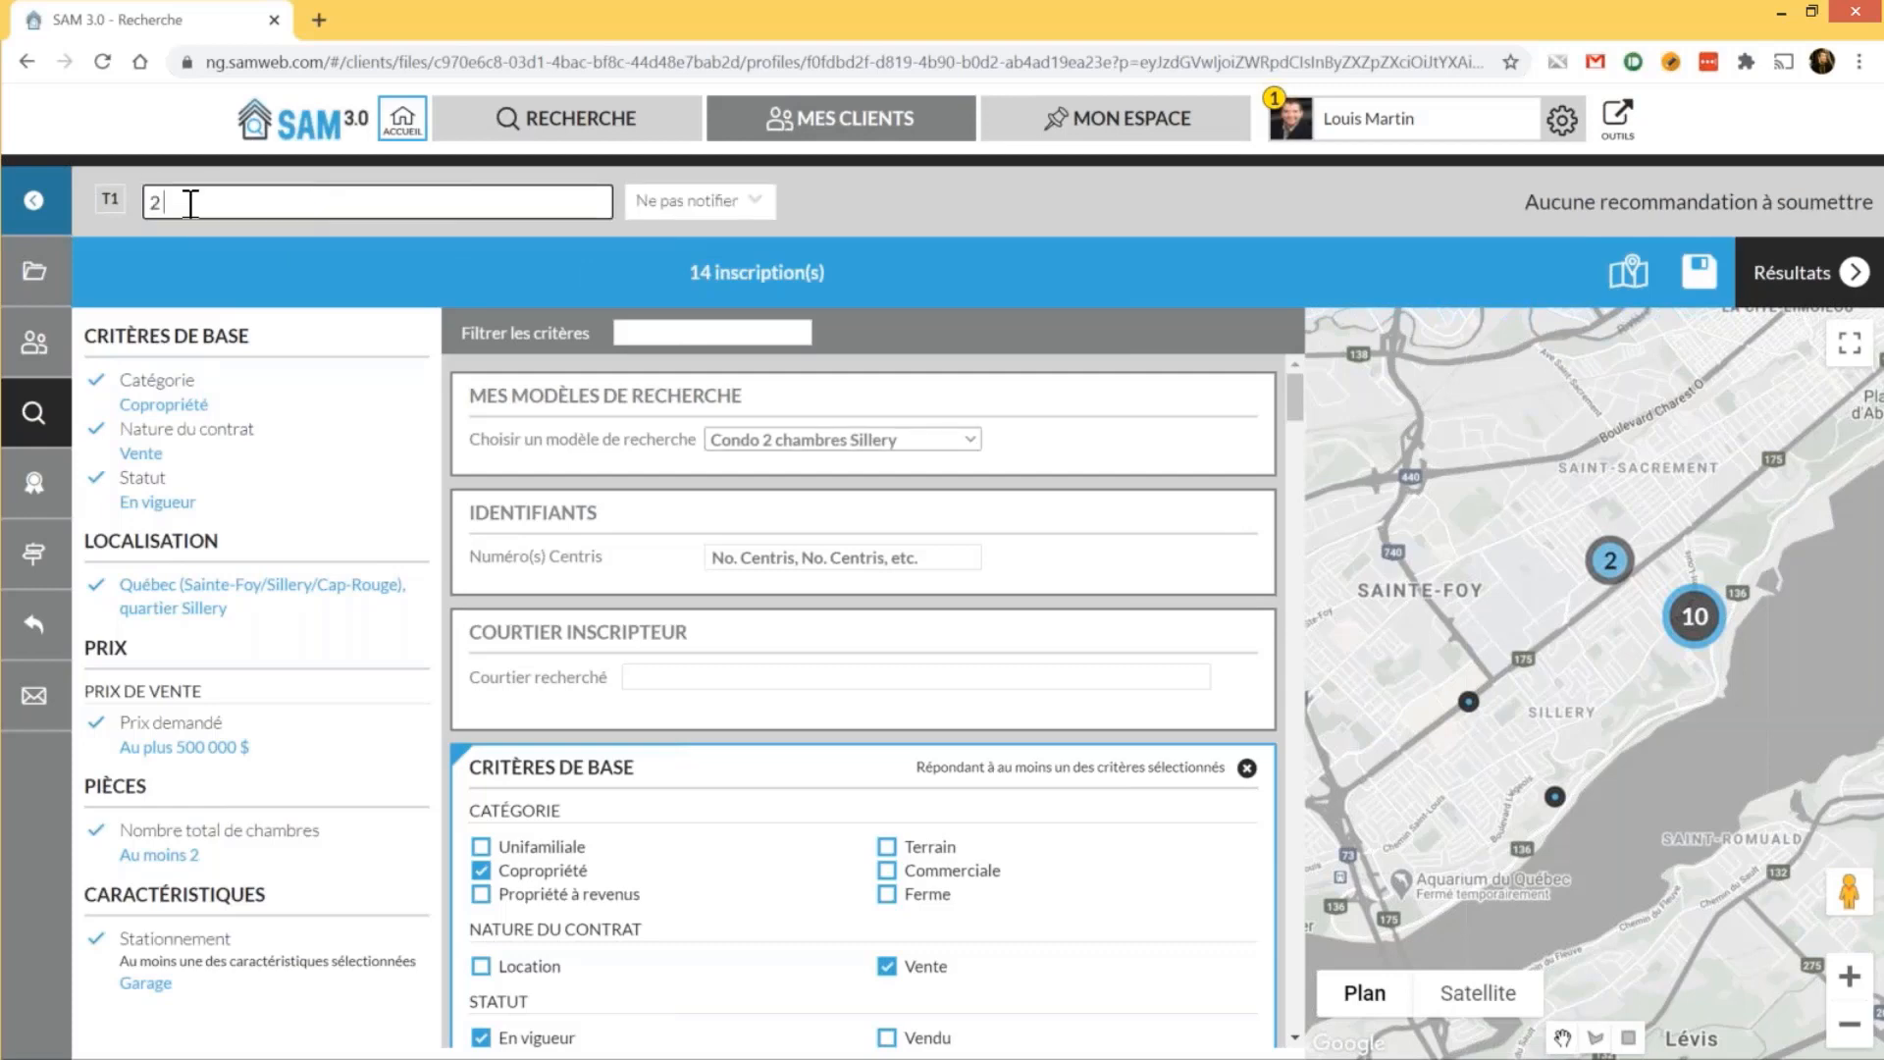
{"action": "type", "text": " chambres sillery"}
{"action": "key", "text": "Left"}
{"action": "key", "text": "Left"}
{"action": "key", "text": "Left"}
{"action": "key", "text": "Left"}
{"action": "key", "text": "Left"}
{"action": "key", "text": "Left"}
{"action": "key", "text": "Left"}
{"action": "key", "text": "Left"}
{"action": "type", "text": "+"}
{"action": "left_click", "coordinate": [869, 204]}
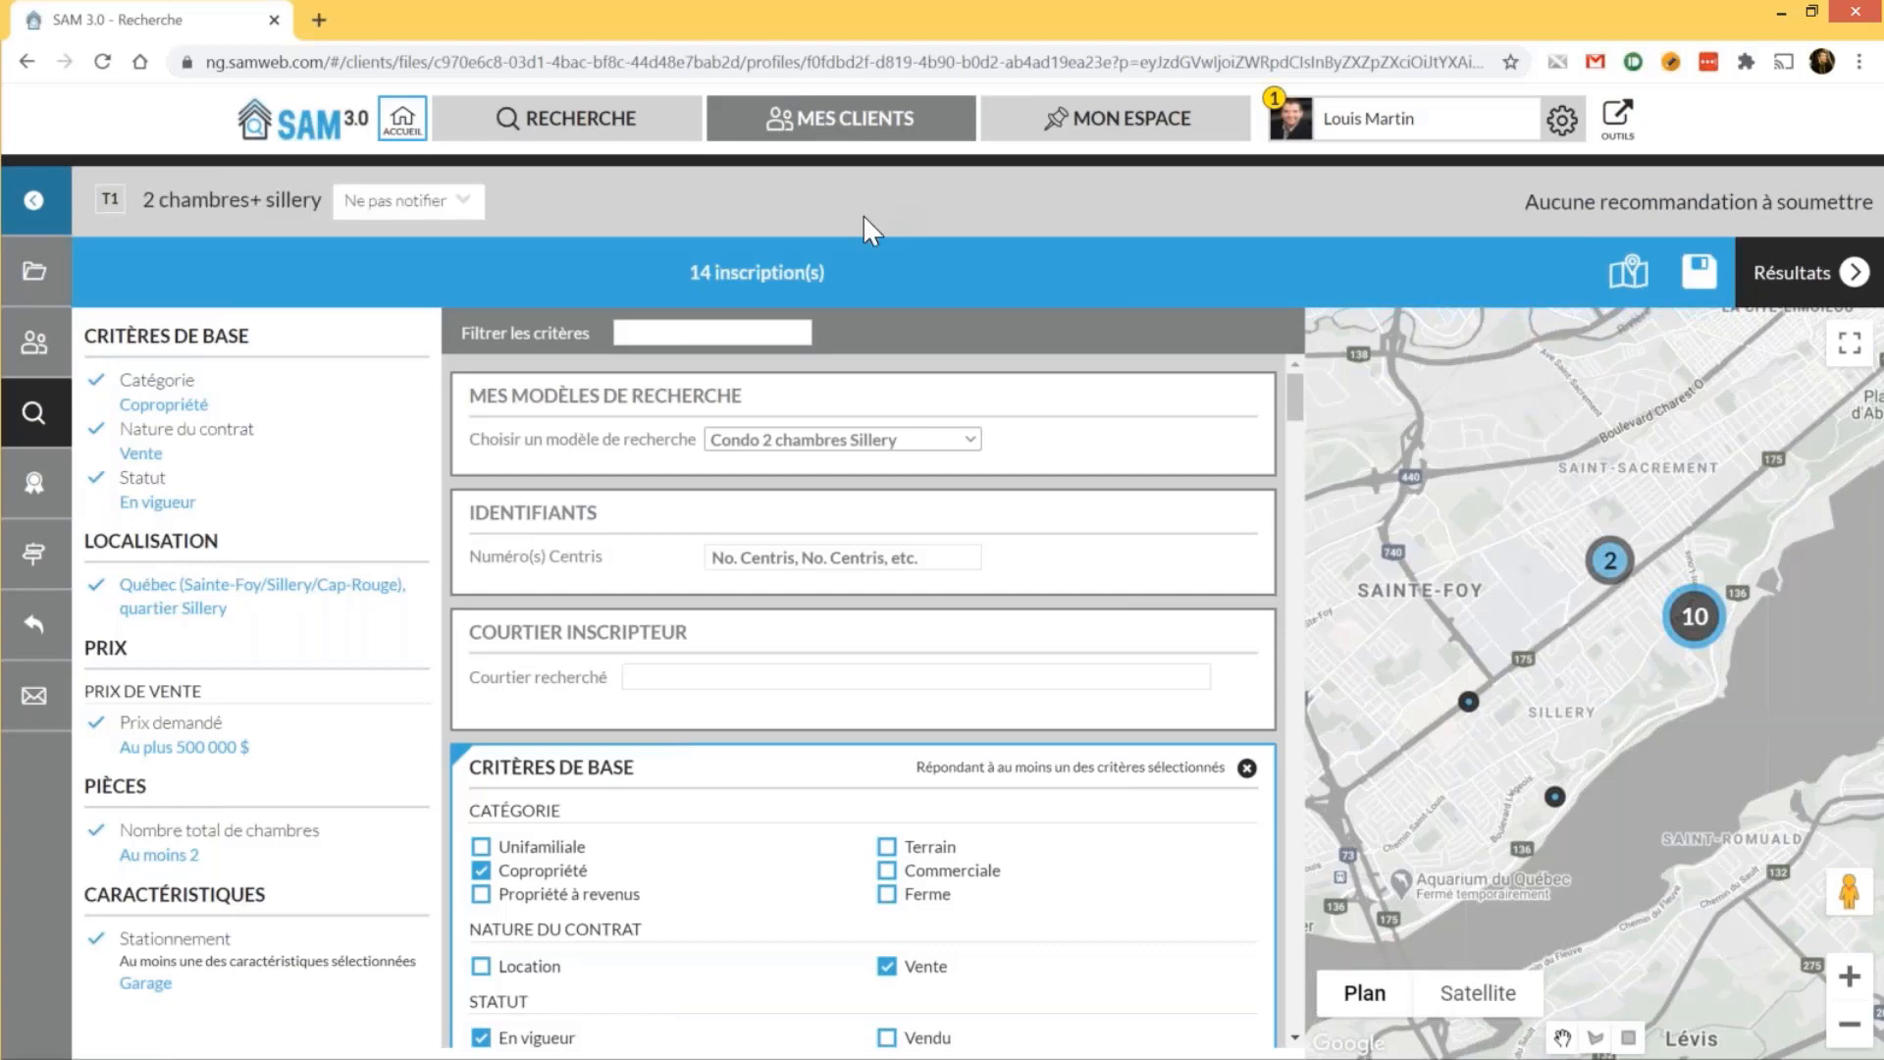
{"action": "left_click", "coordinate": [1797, 275]}
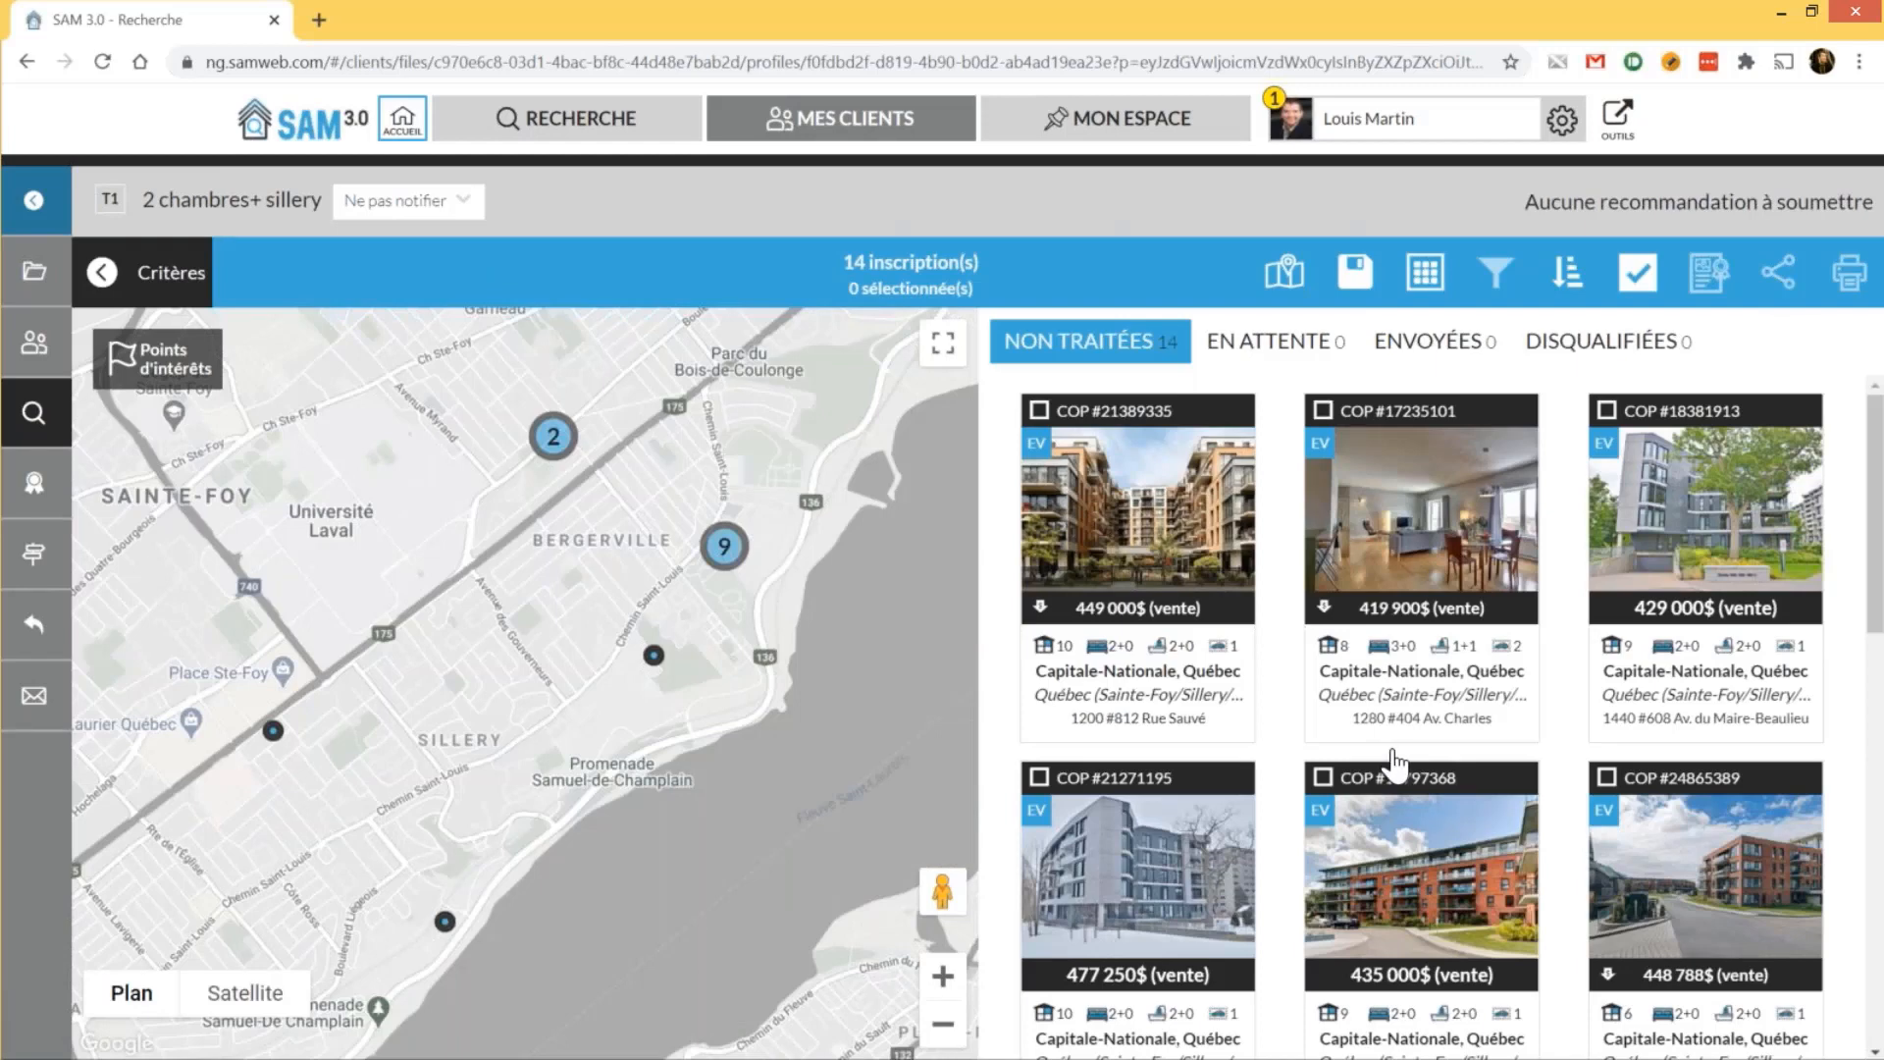
{"action": "scroll", "coordinate": [1395, 761], "scroll_direction": "down", "scroll_amount": 1}
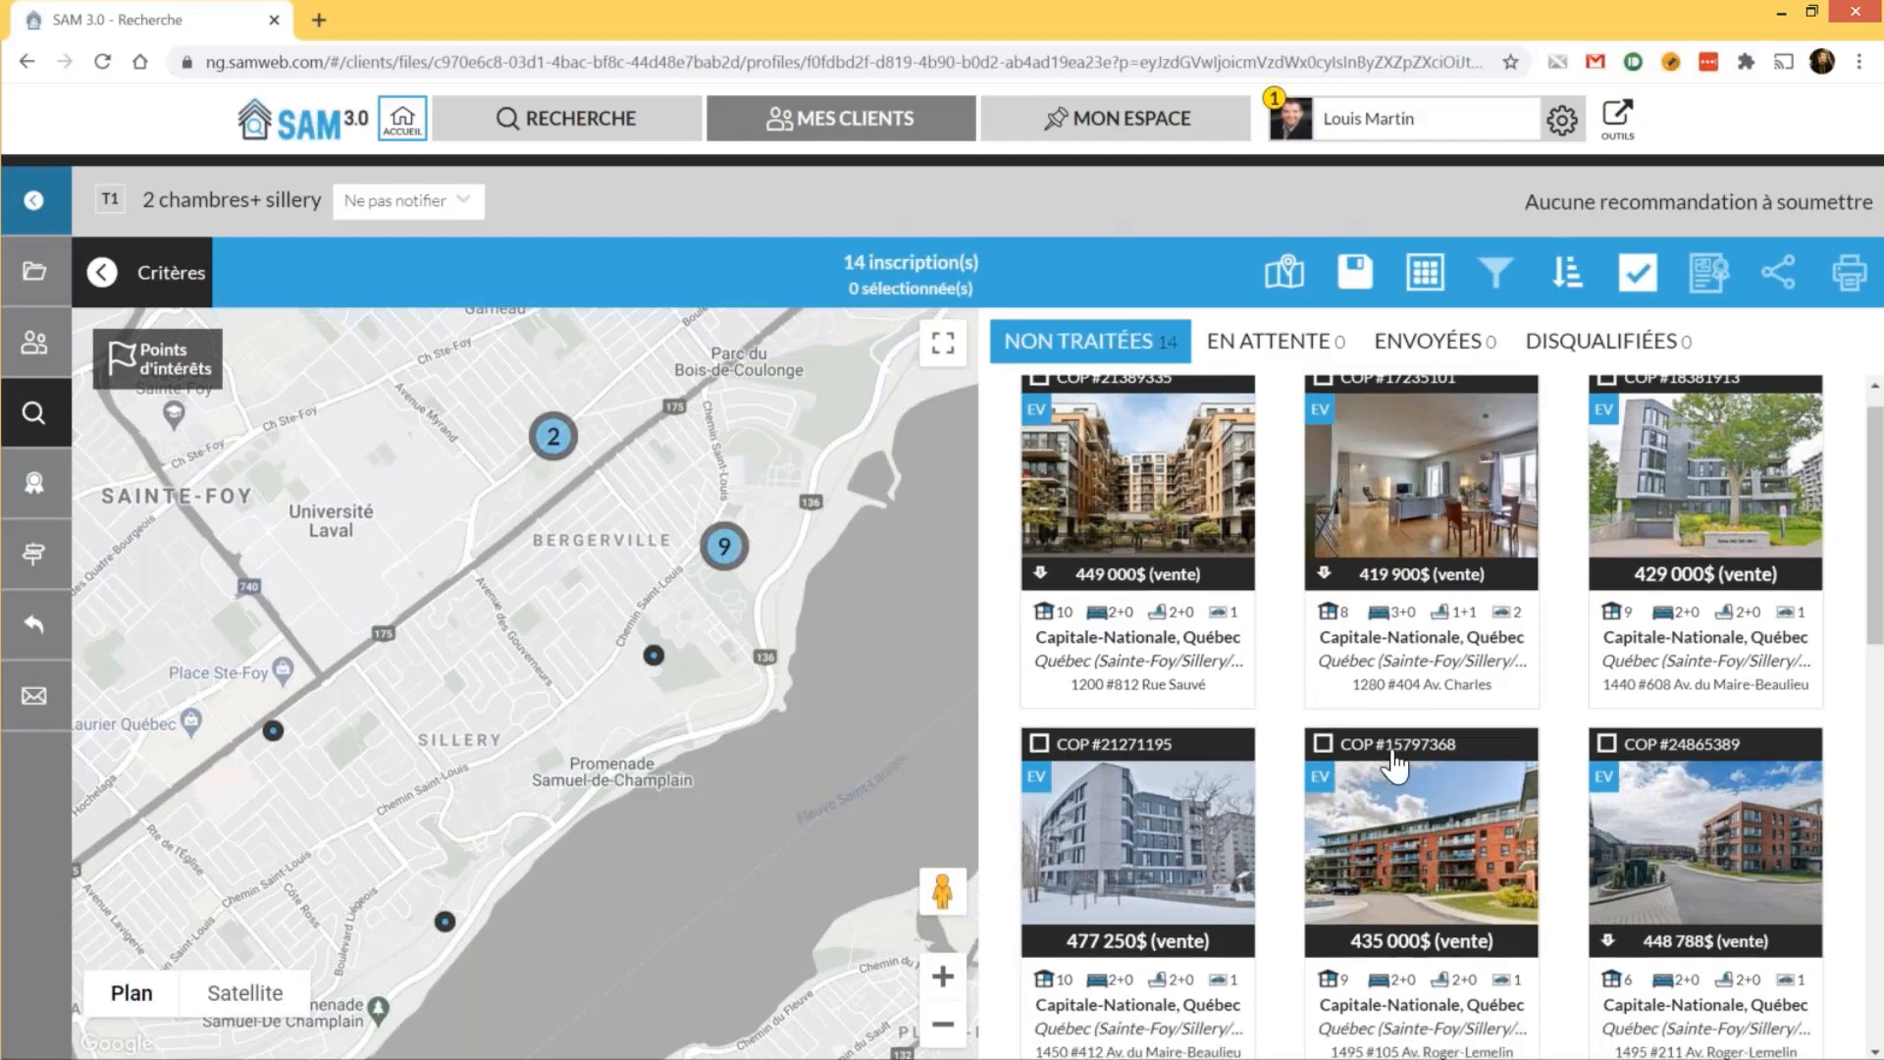
{"action": "scroll", "coordinate": [1396, 761], "scroll_direction": "down", "scroll_amount": 5}
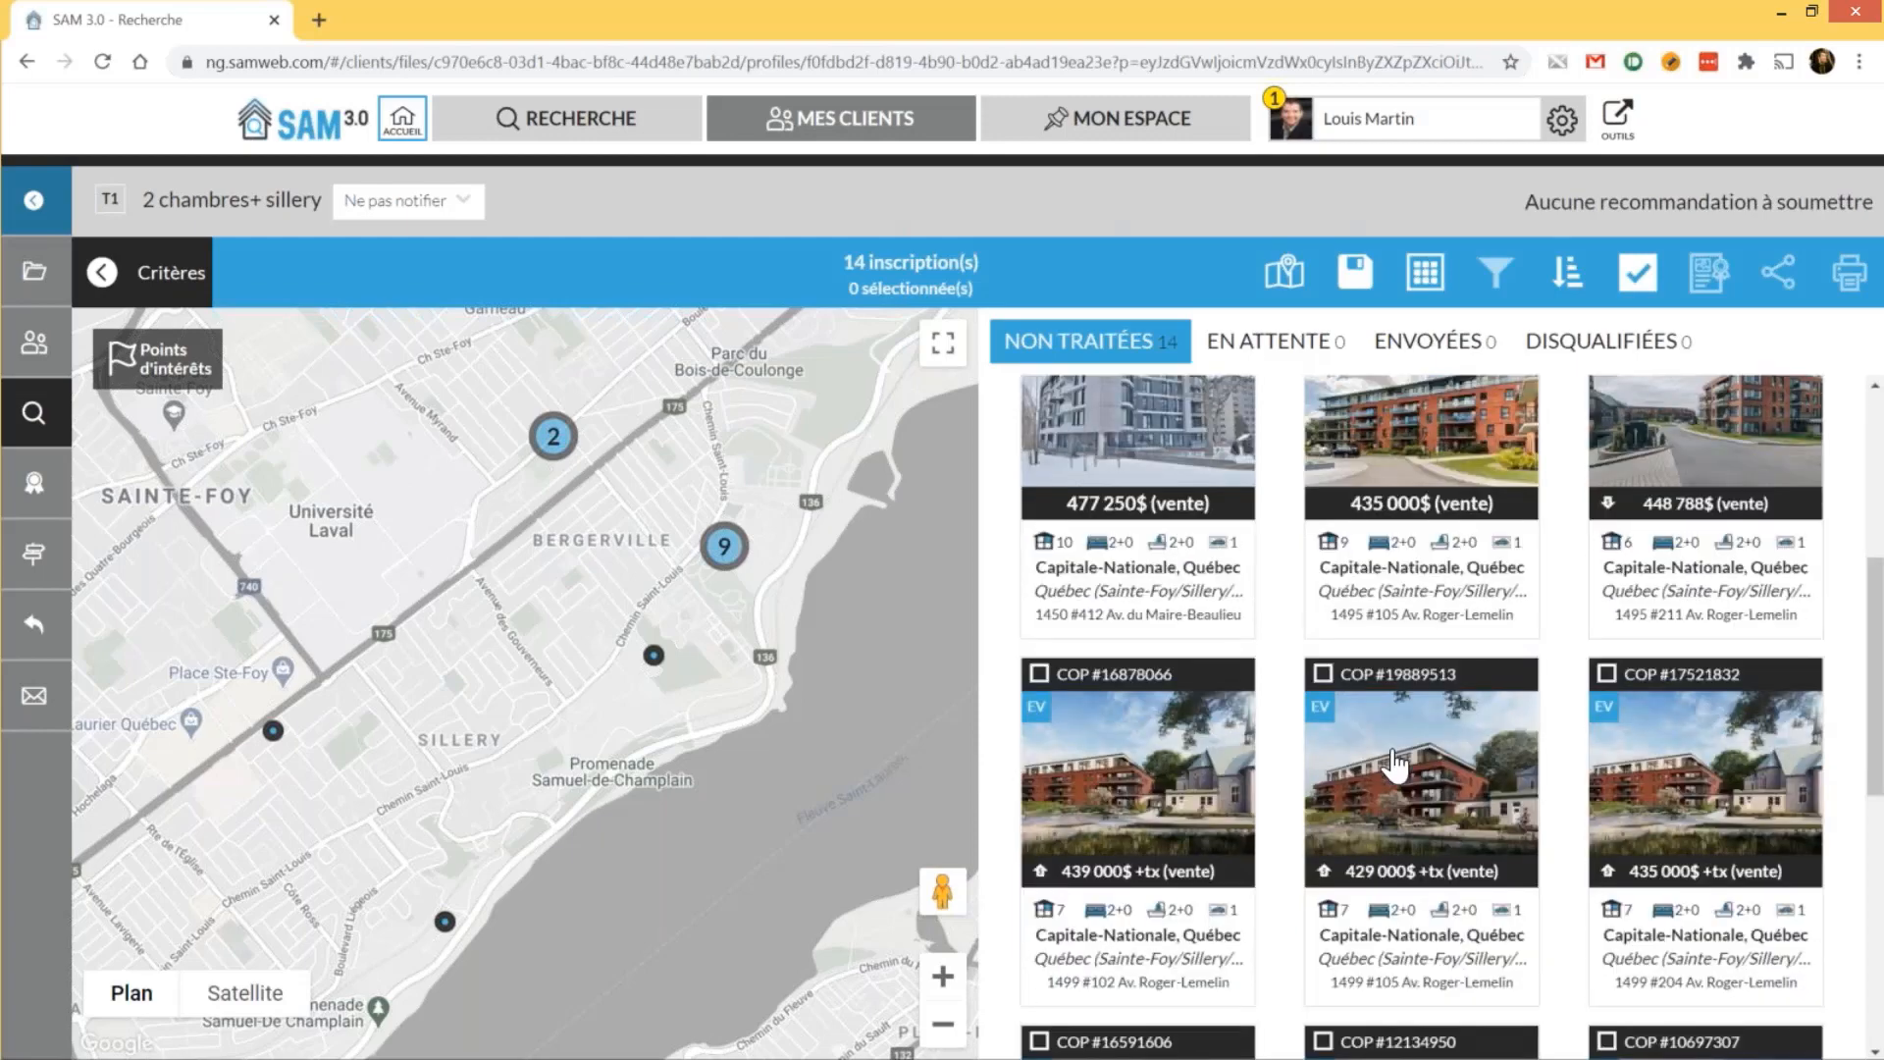
{"action": "scroll", "coordinate": [1395, 763], "scroll_direction": "up", "scroll_amount": 5}
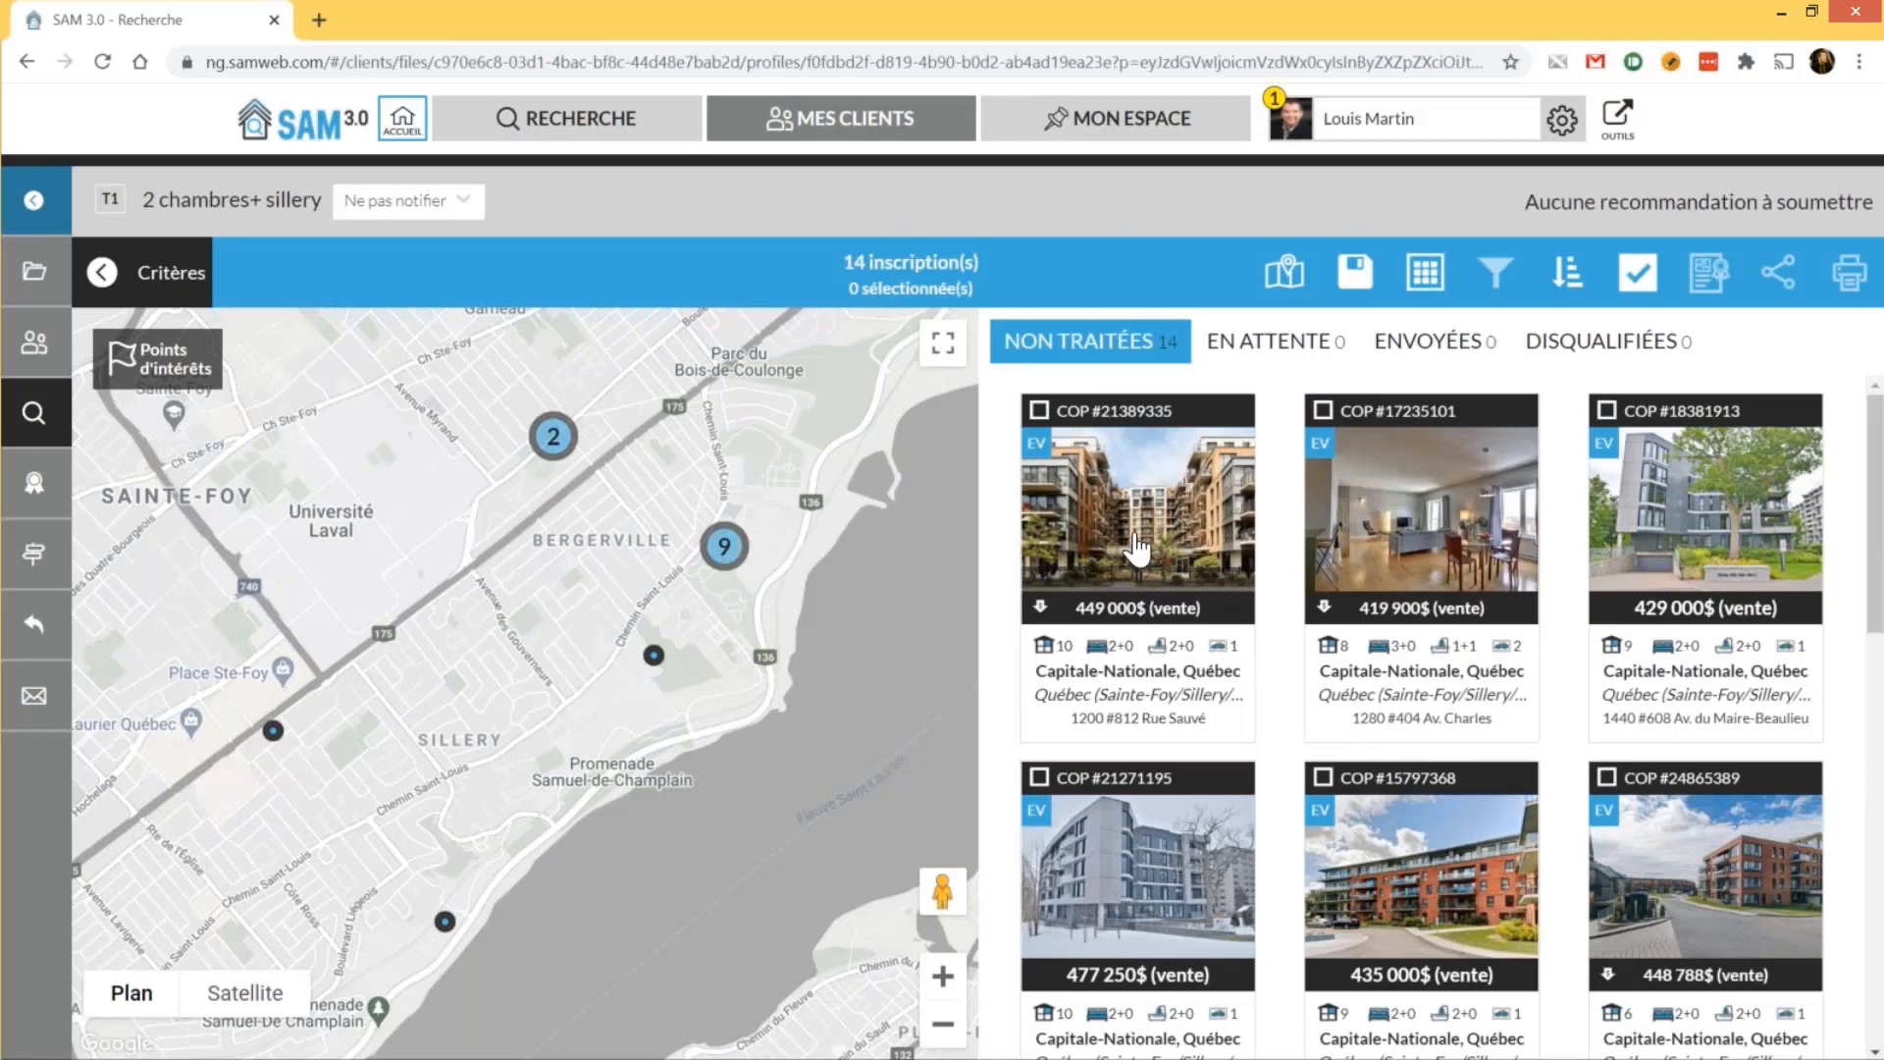
{"action": "left_click", "coordinate": [1136, 549]}
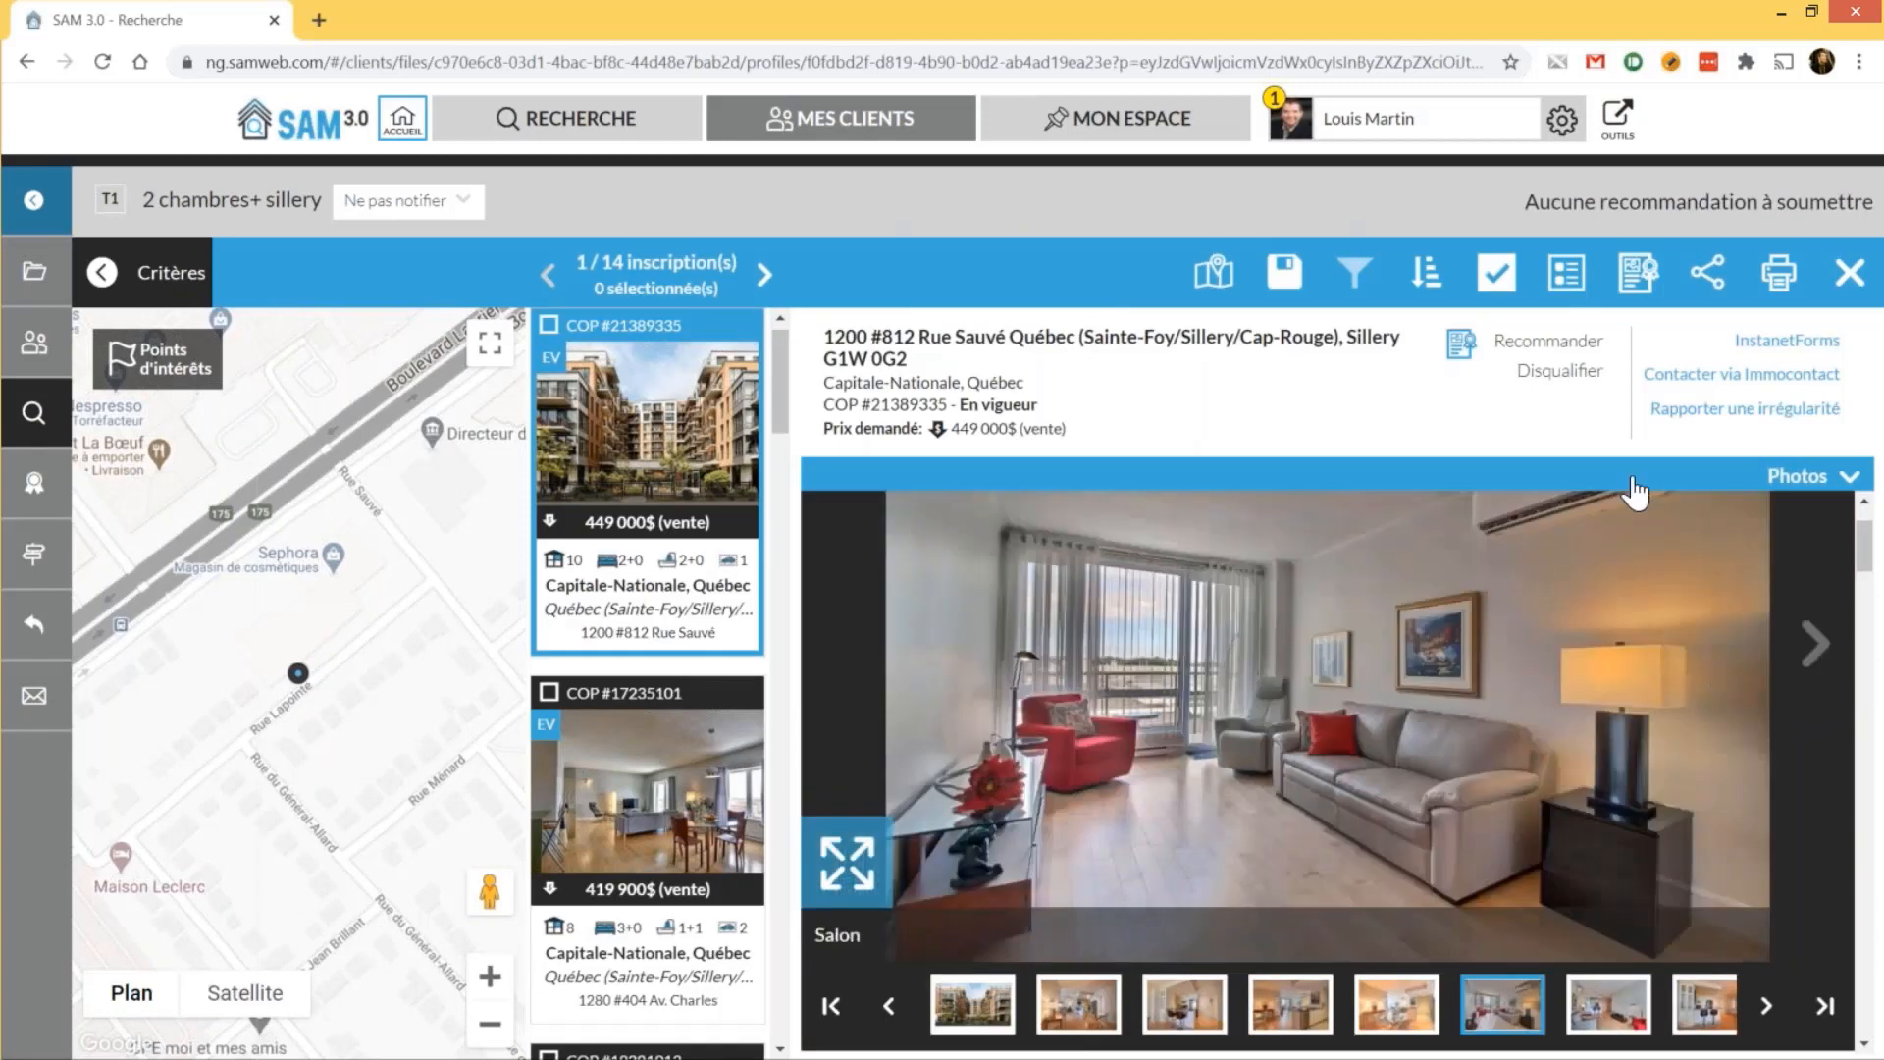
{"action": "left_click", "coordinate": [1549, 342]}
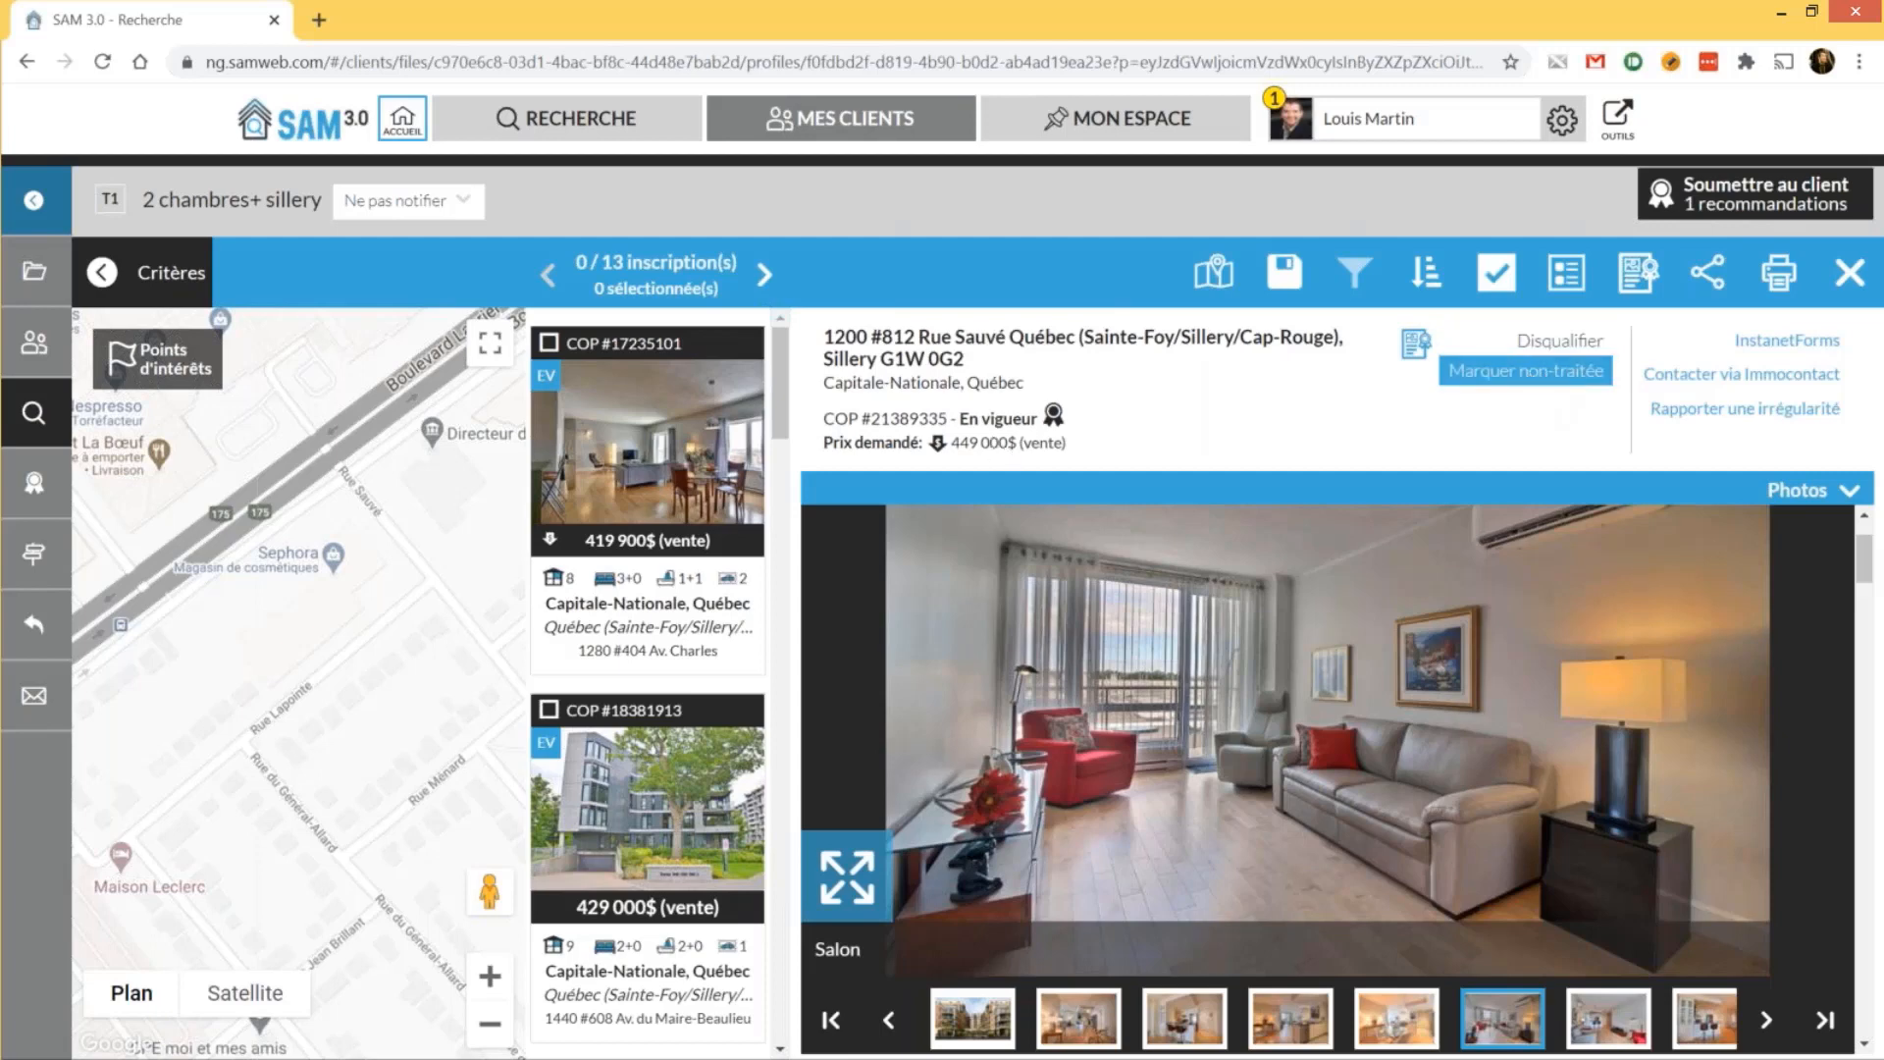
{"action": "left_click", "coordinate": [708, 464]}
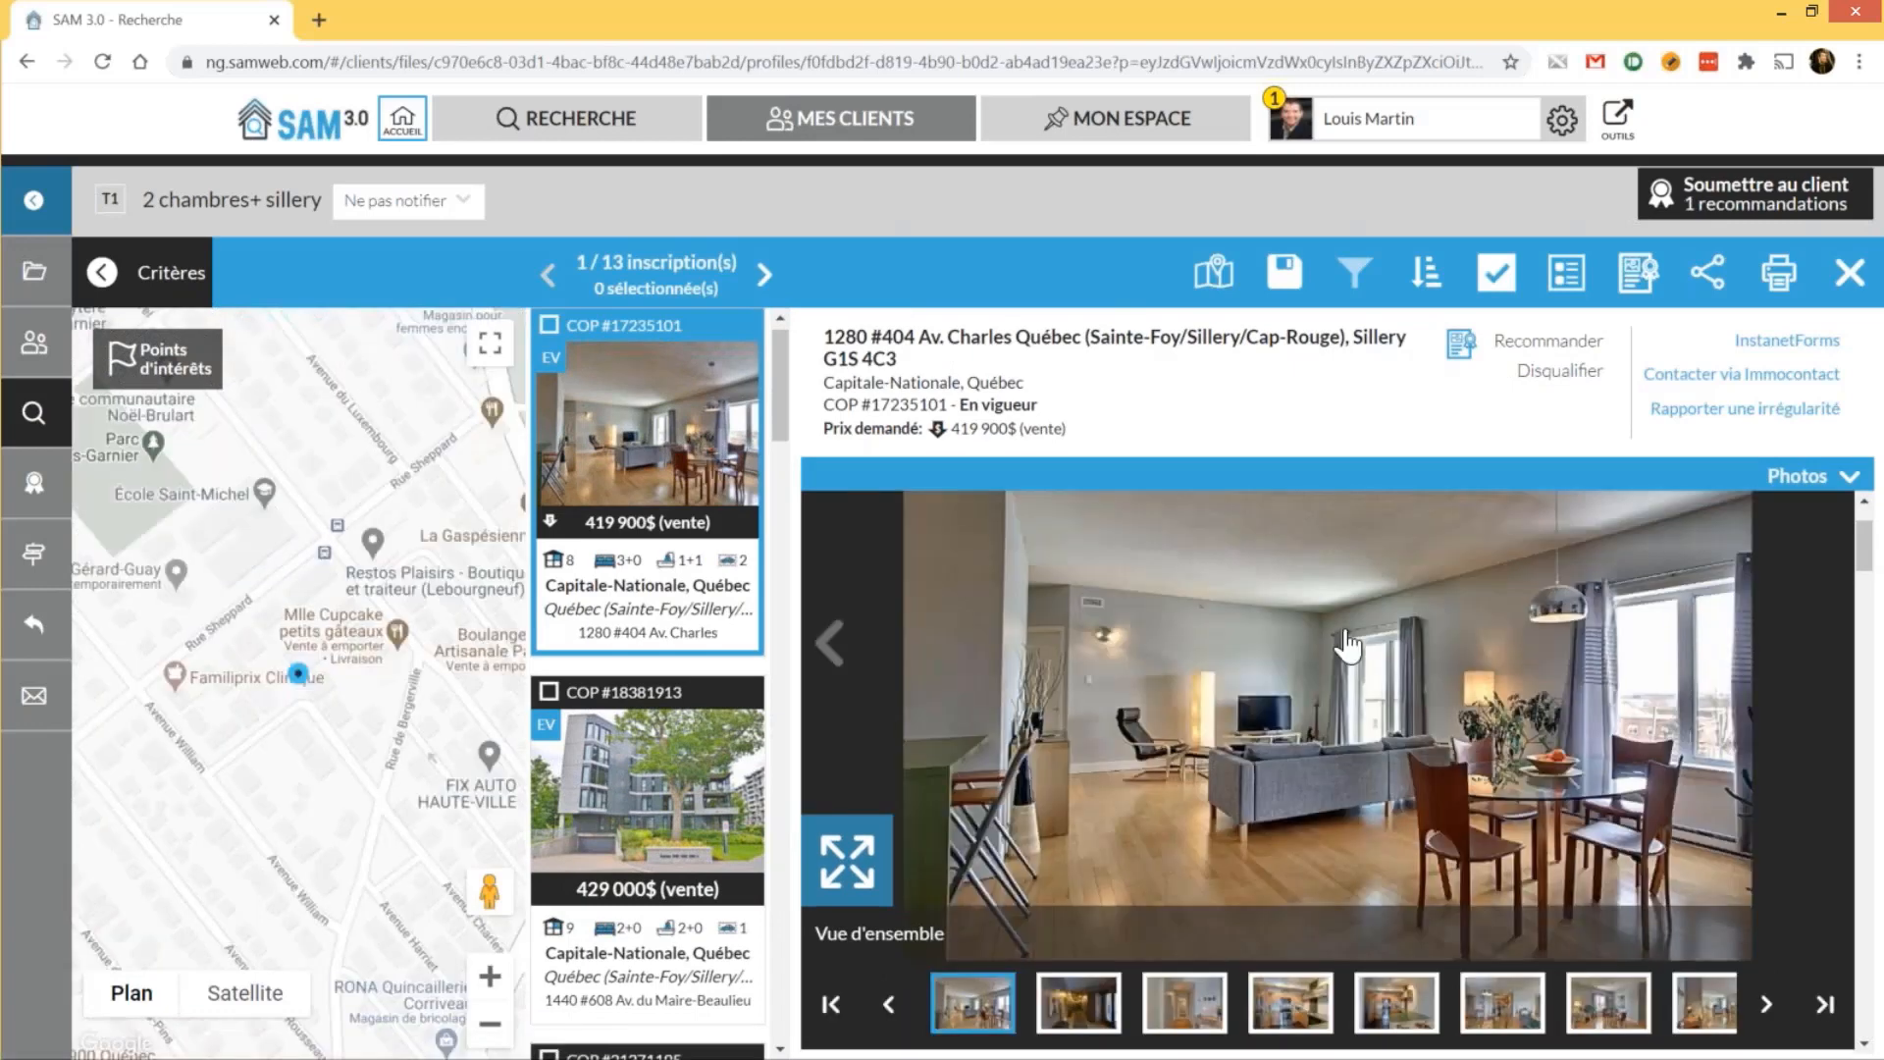
{"action": "scroll", "coordinate": [1276, 726], "scroll_direction": "down", "scroll_amount": 5}
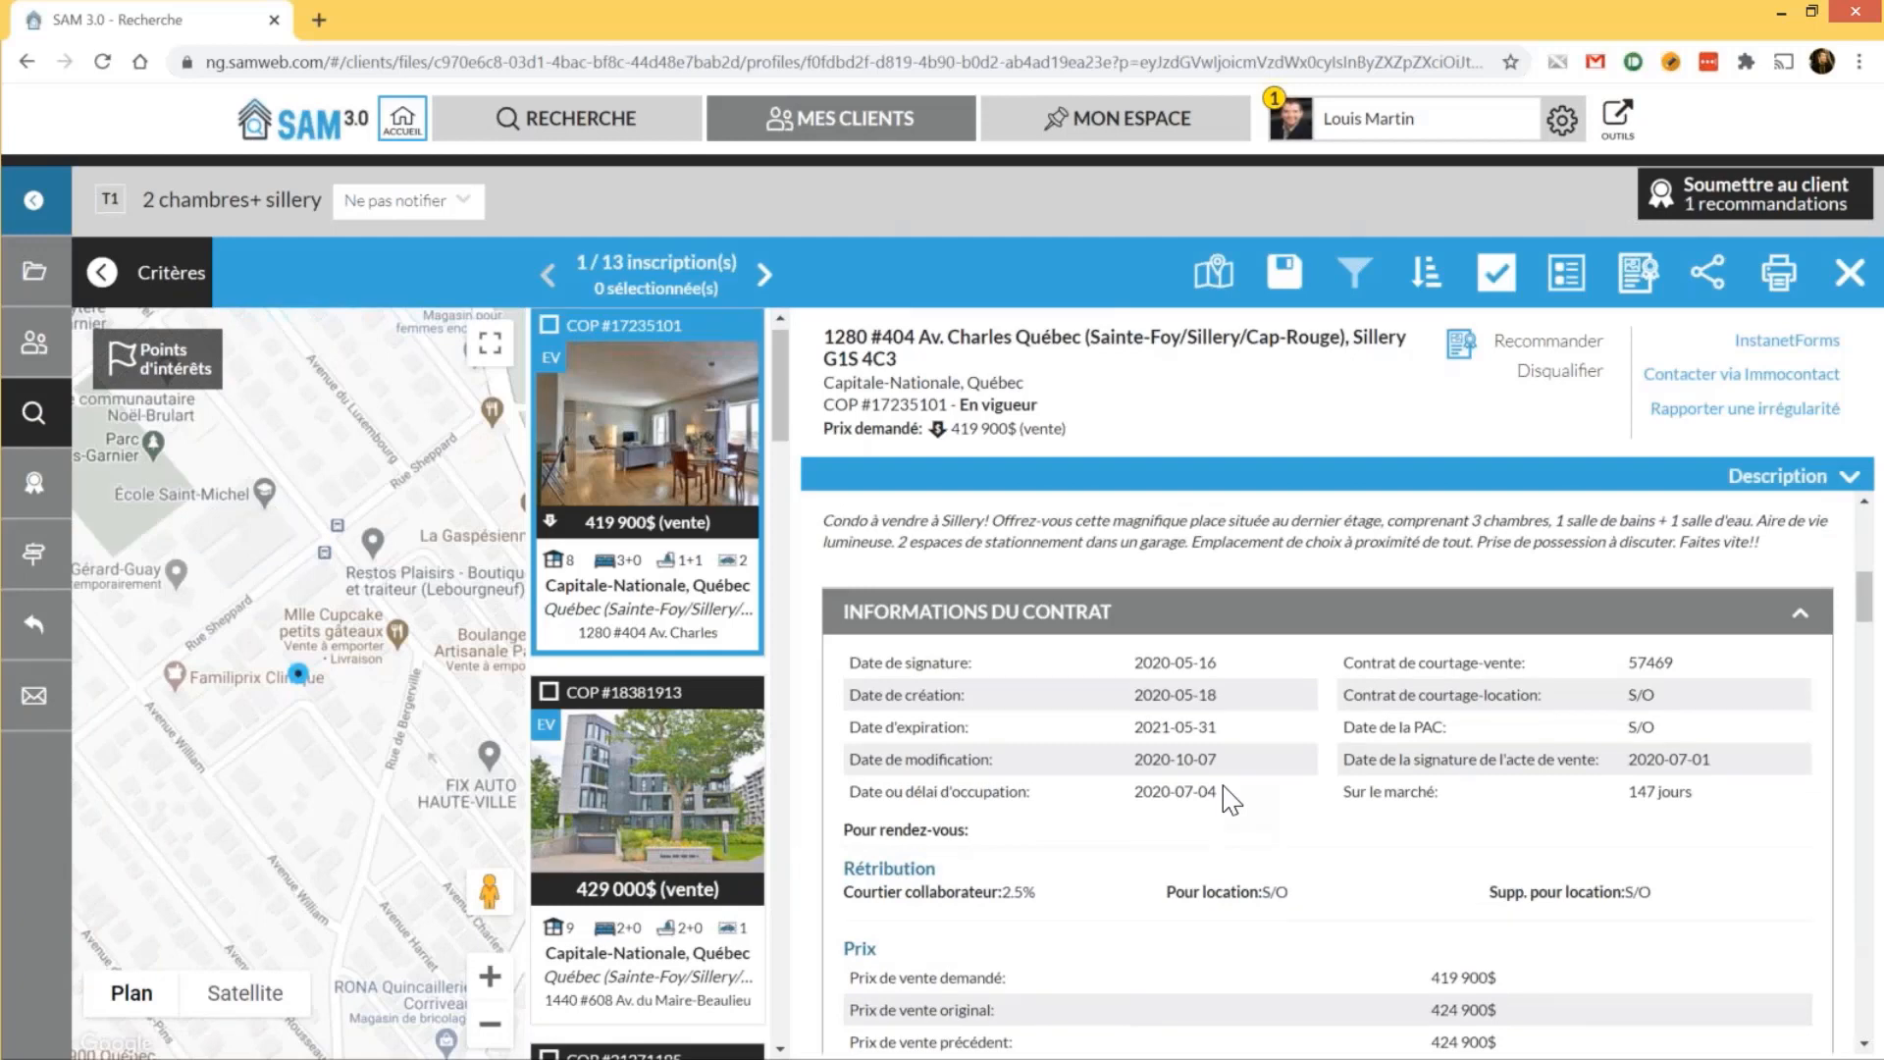
{"action": "scroll", "coordinate": [1276, 736], "scroll_direction": "up", "scroll_amount": 5}
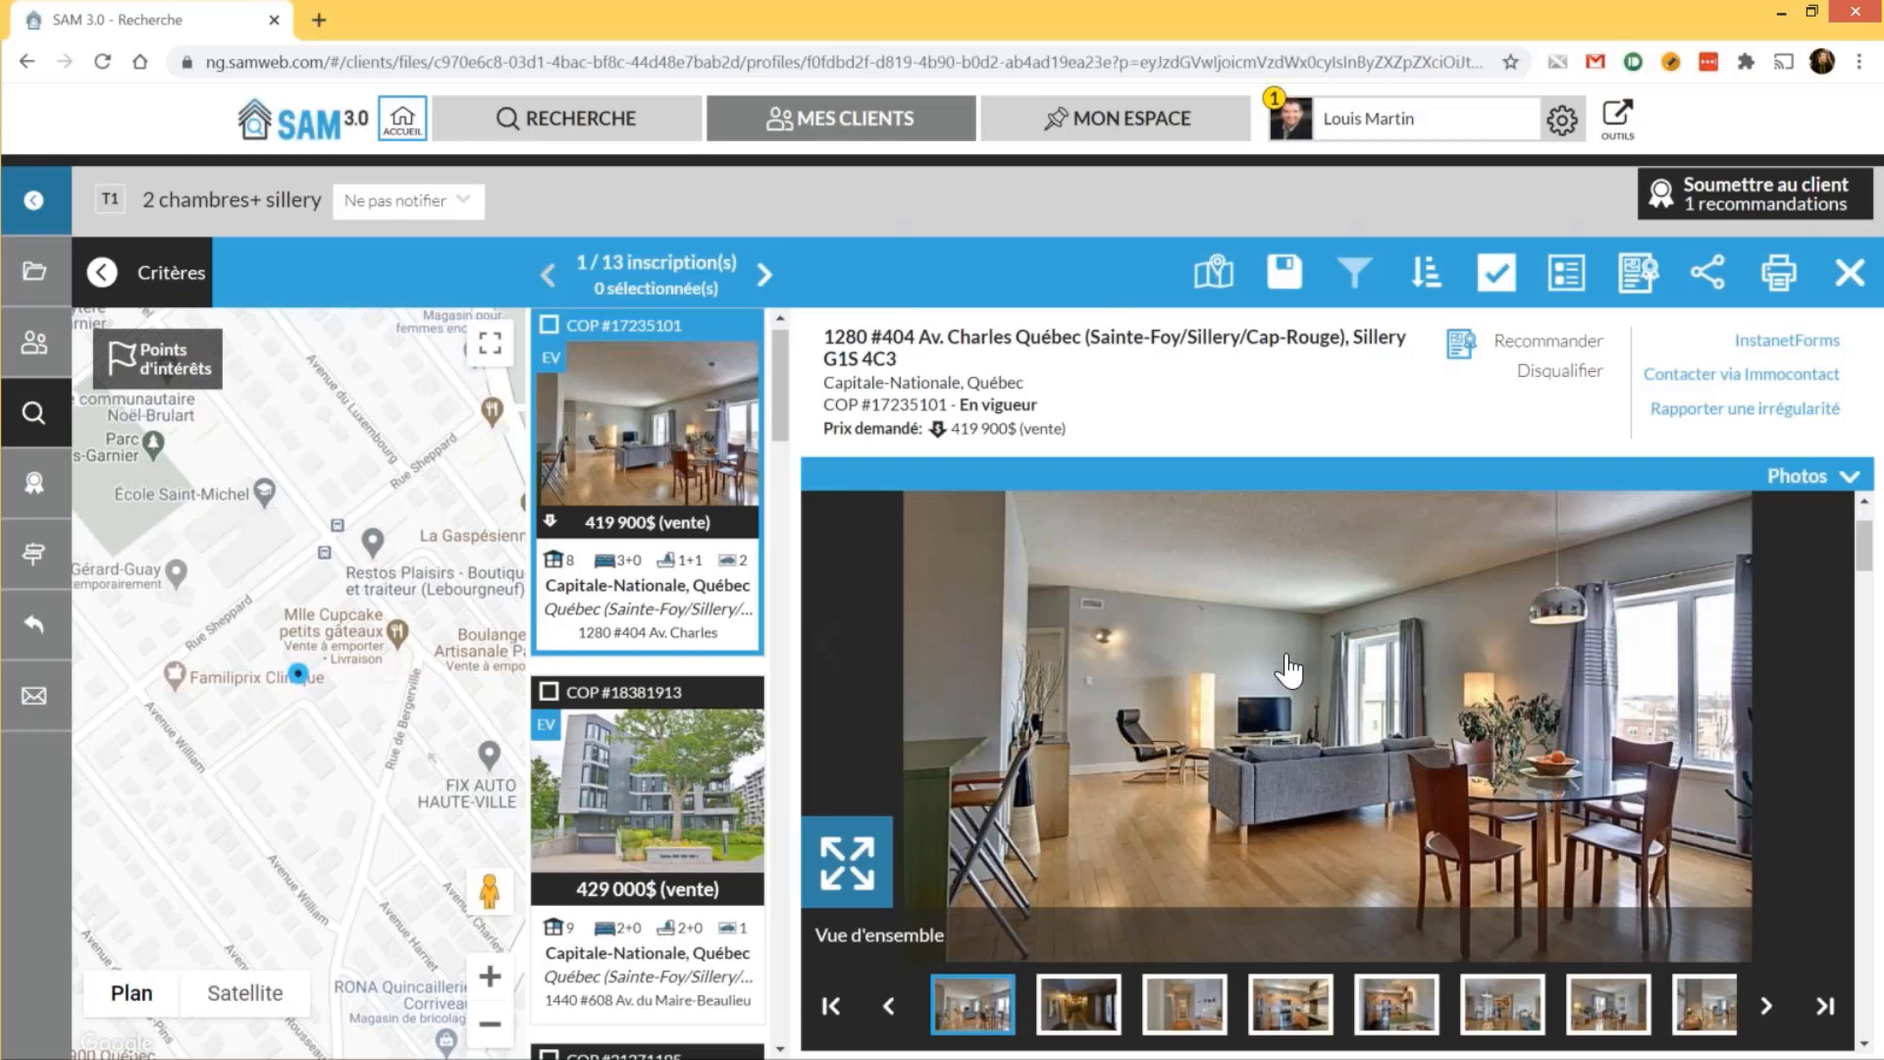
{"action": "left_click", "coordinate": [1548, 341]}
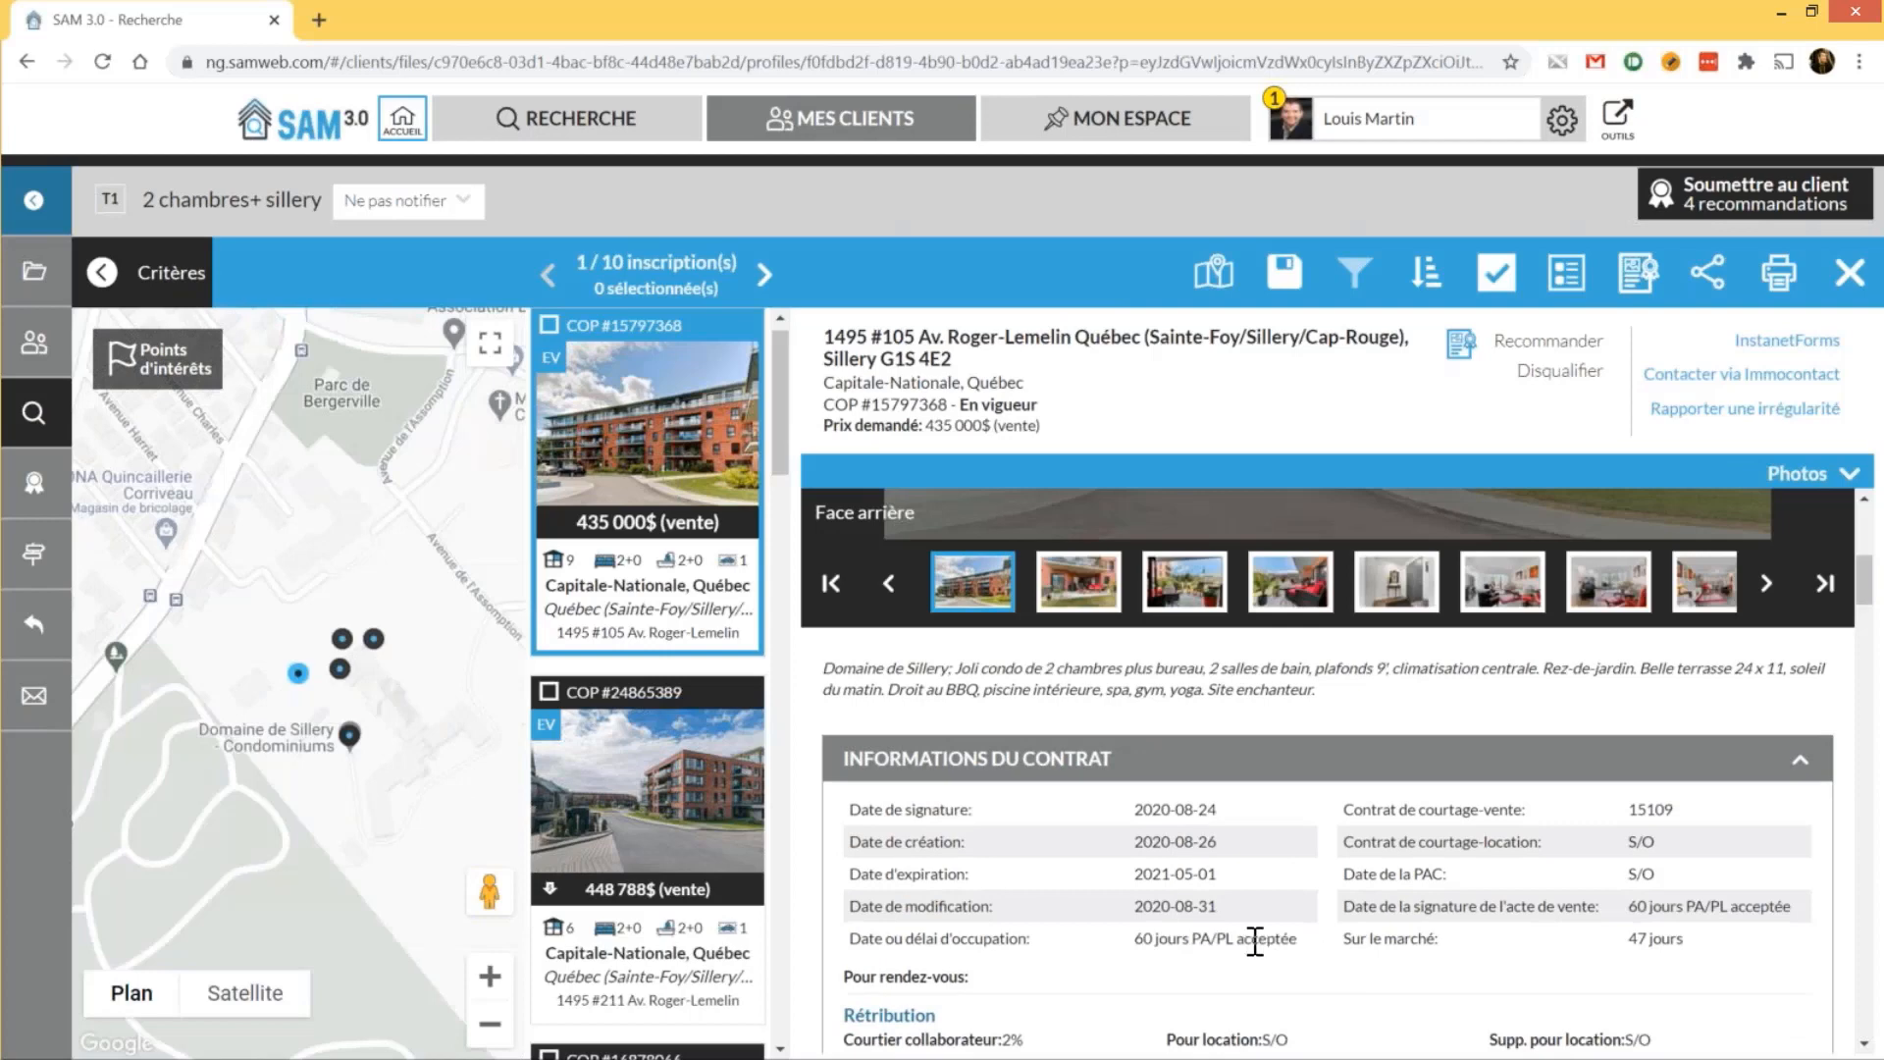
{"action": "left_click", "coordinate": [1559, 373]}
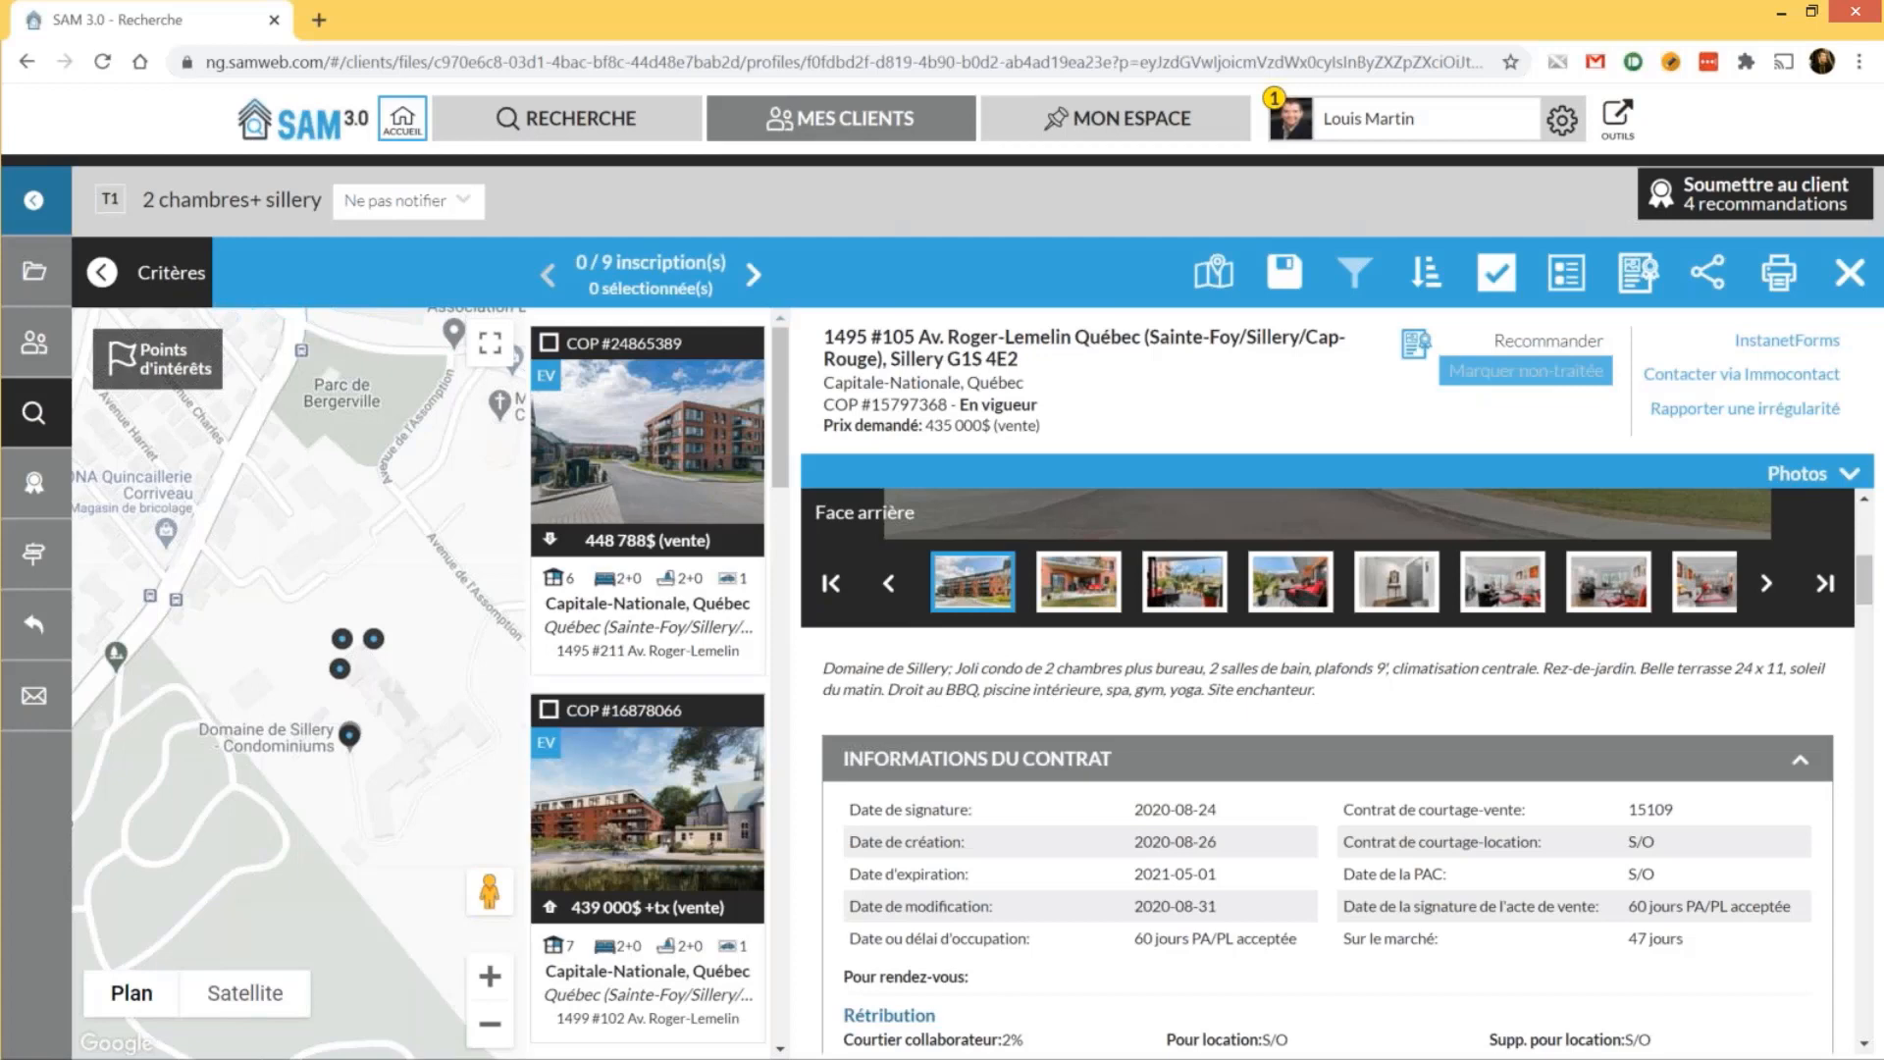
{"action": "left_click", "coordinate": [648, 442]}
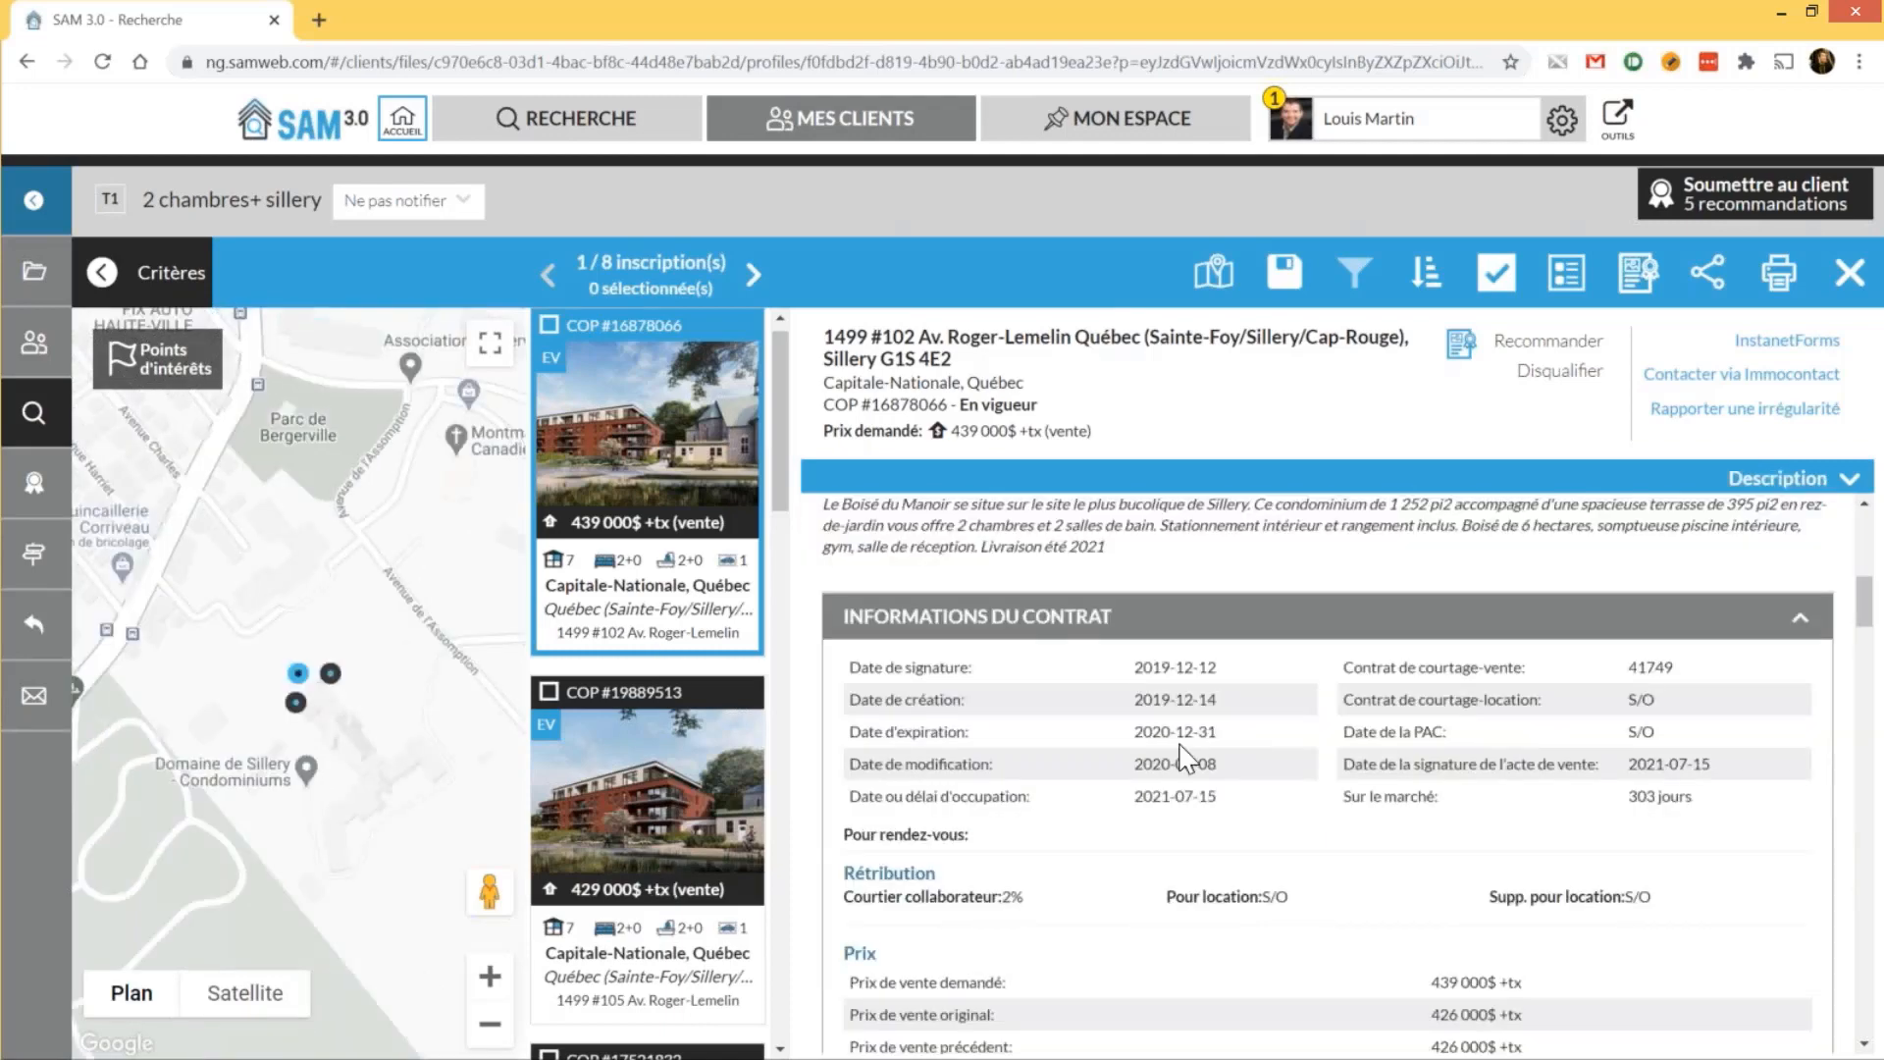
{"action": "left_click_drag", "start_coordinate": [987, 546], "coordinate": [1122, 546]}
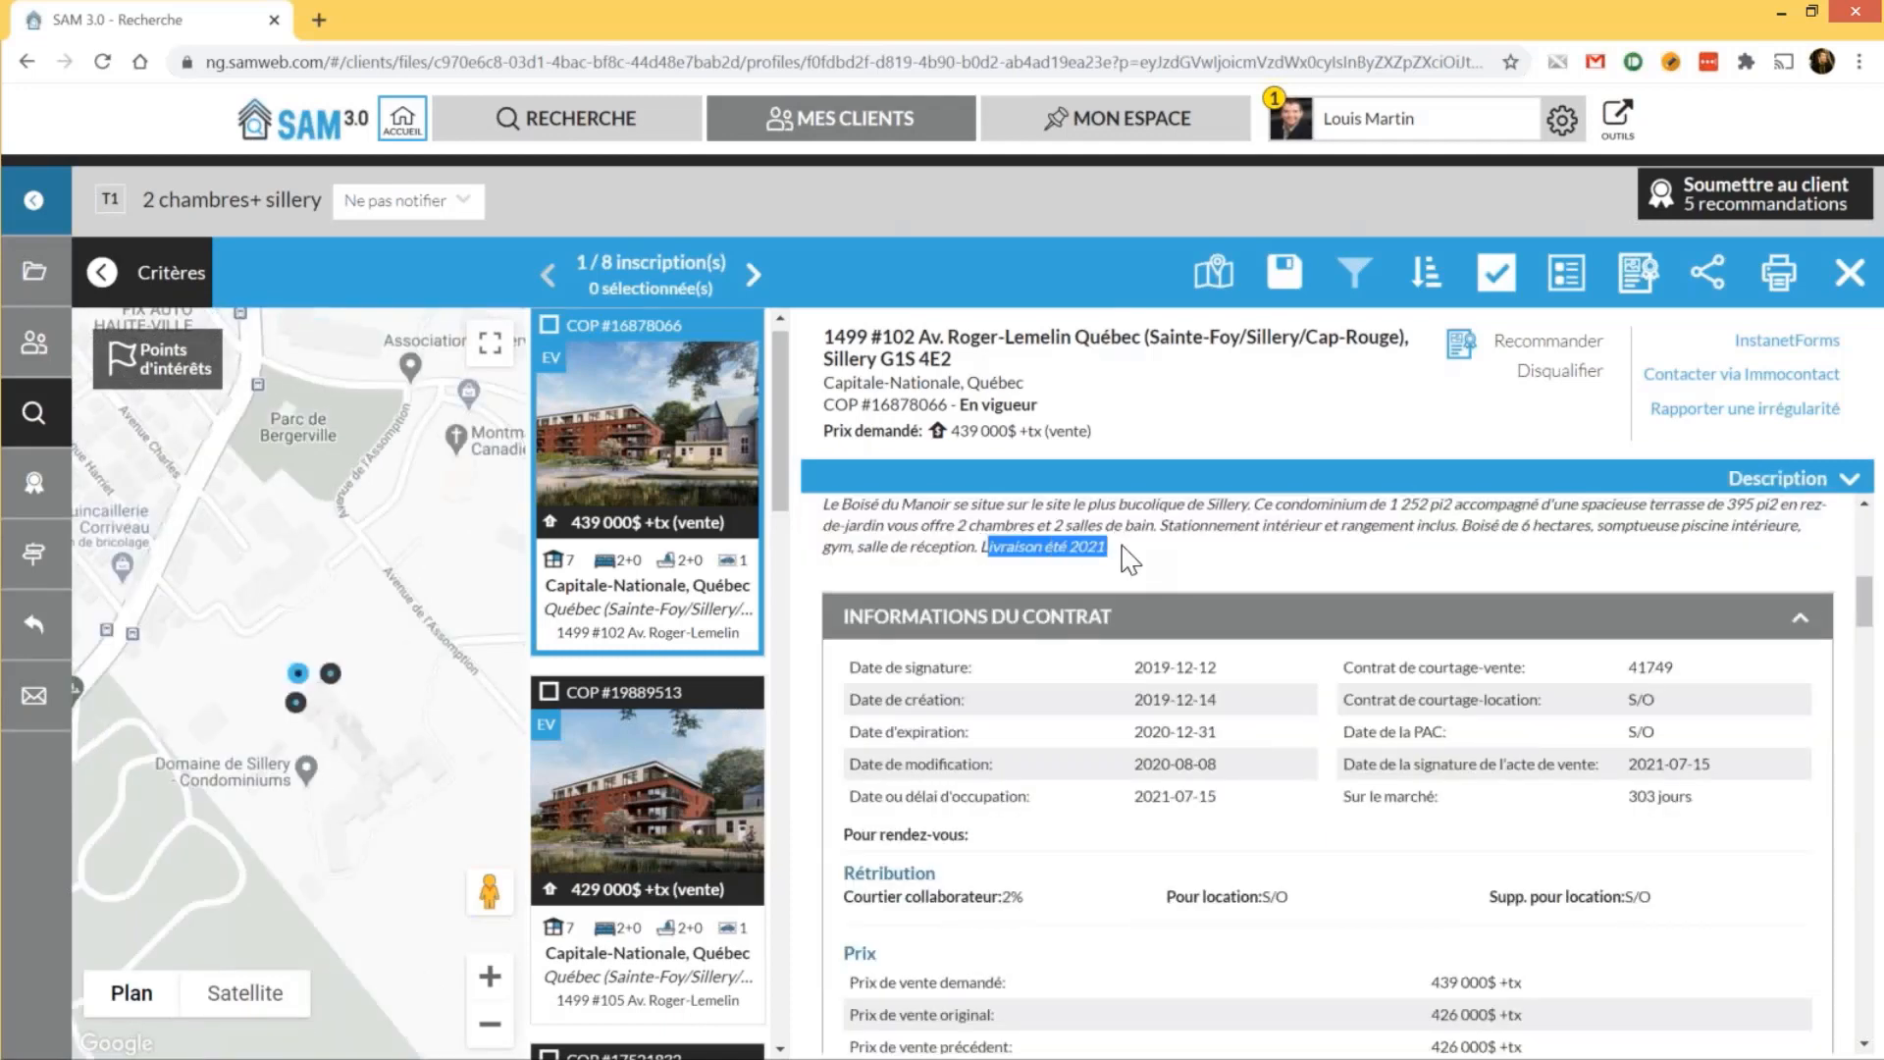
{"action": "left_click", "coordinate": [1129, 560]}
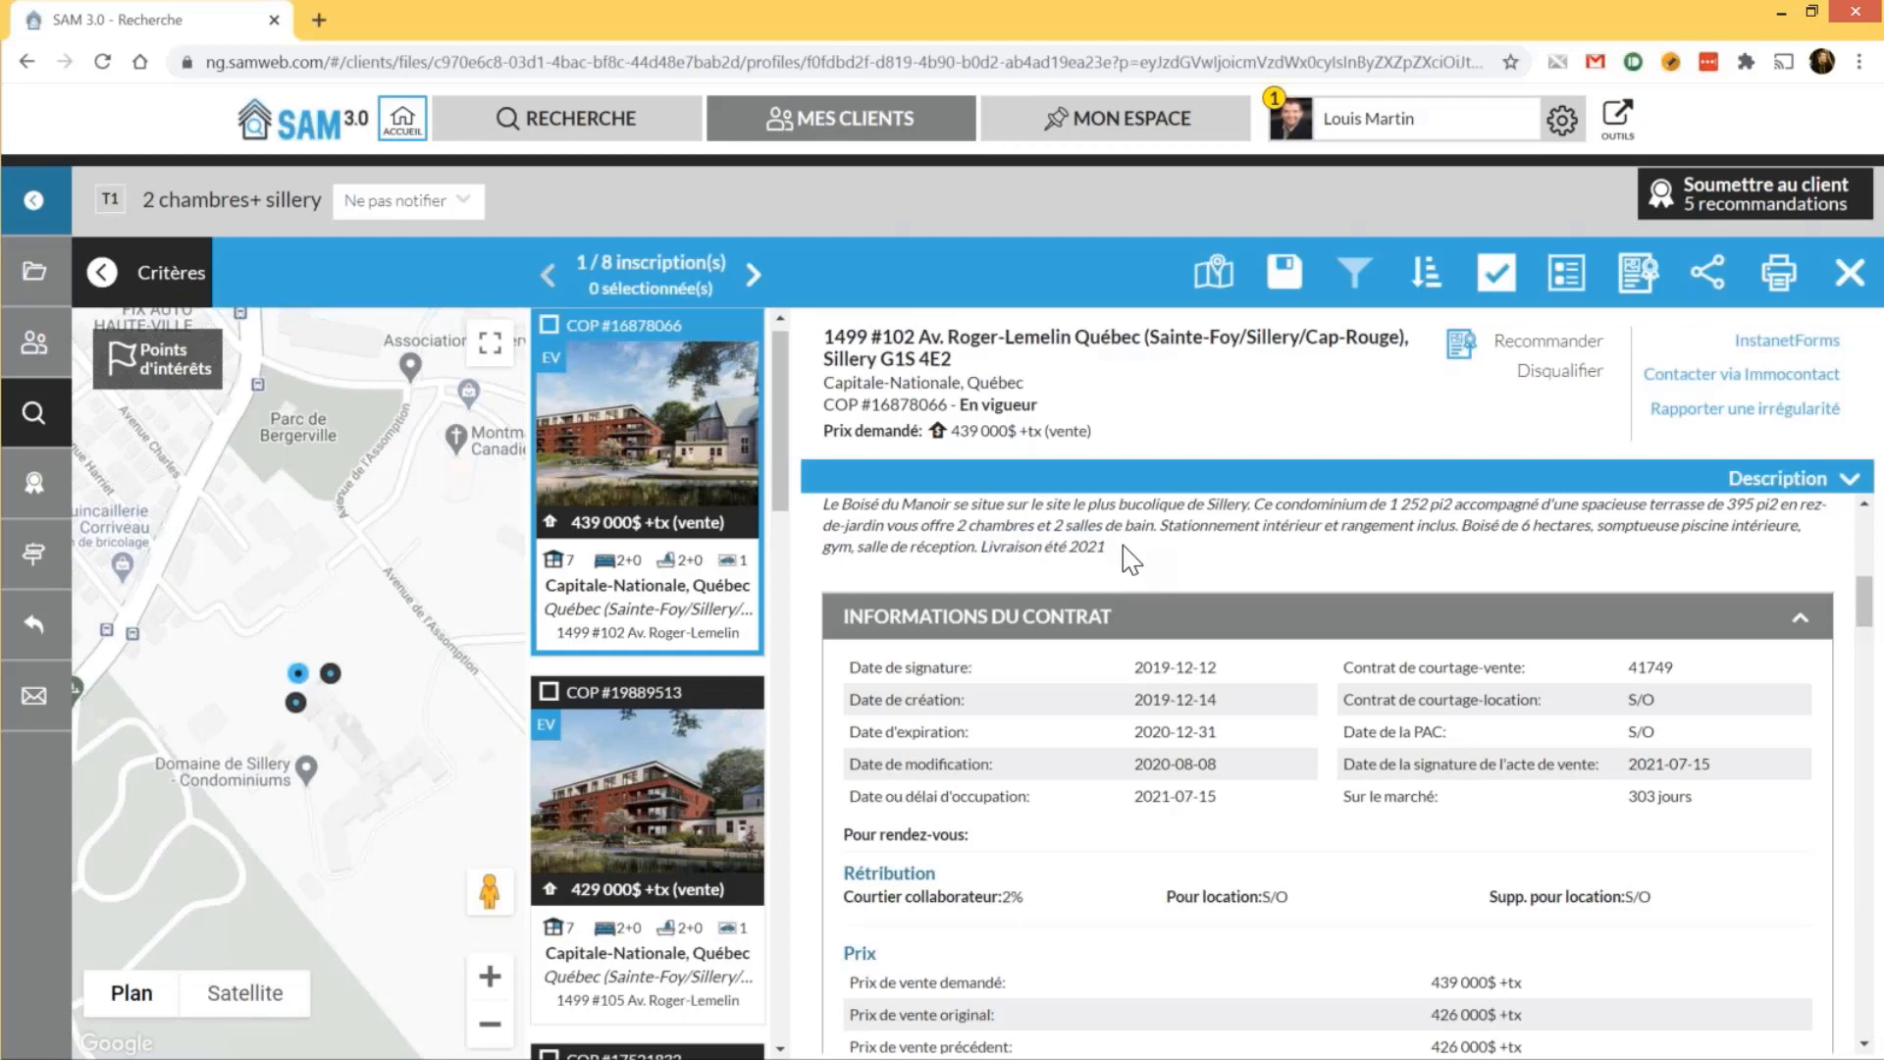
{"action": "left_click", "coordinate": [548, 330]}
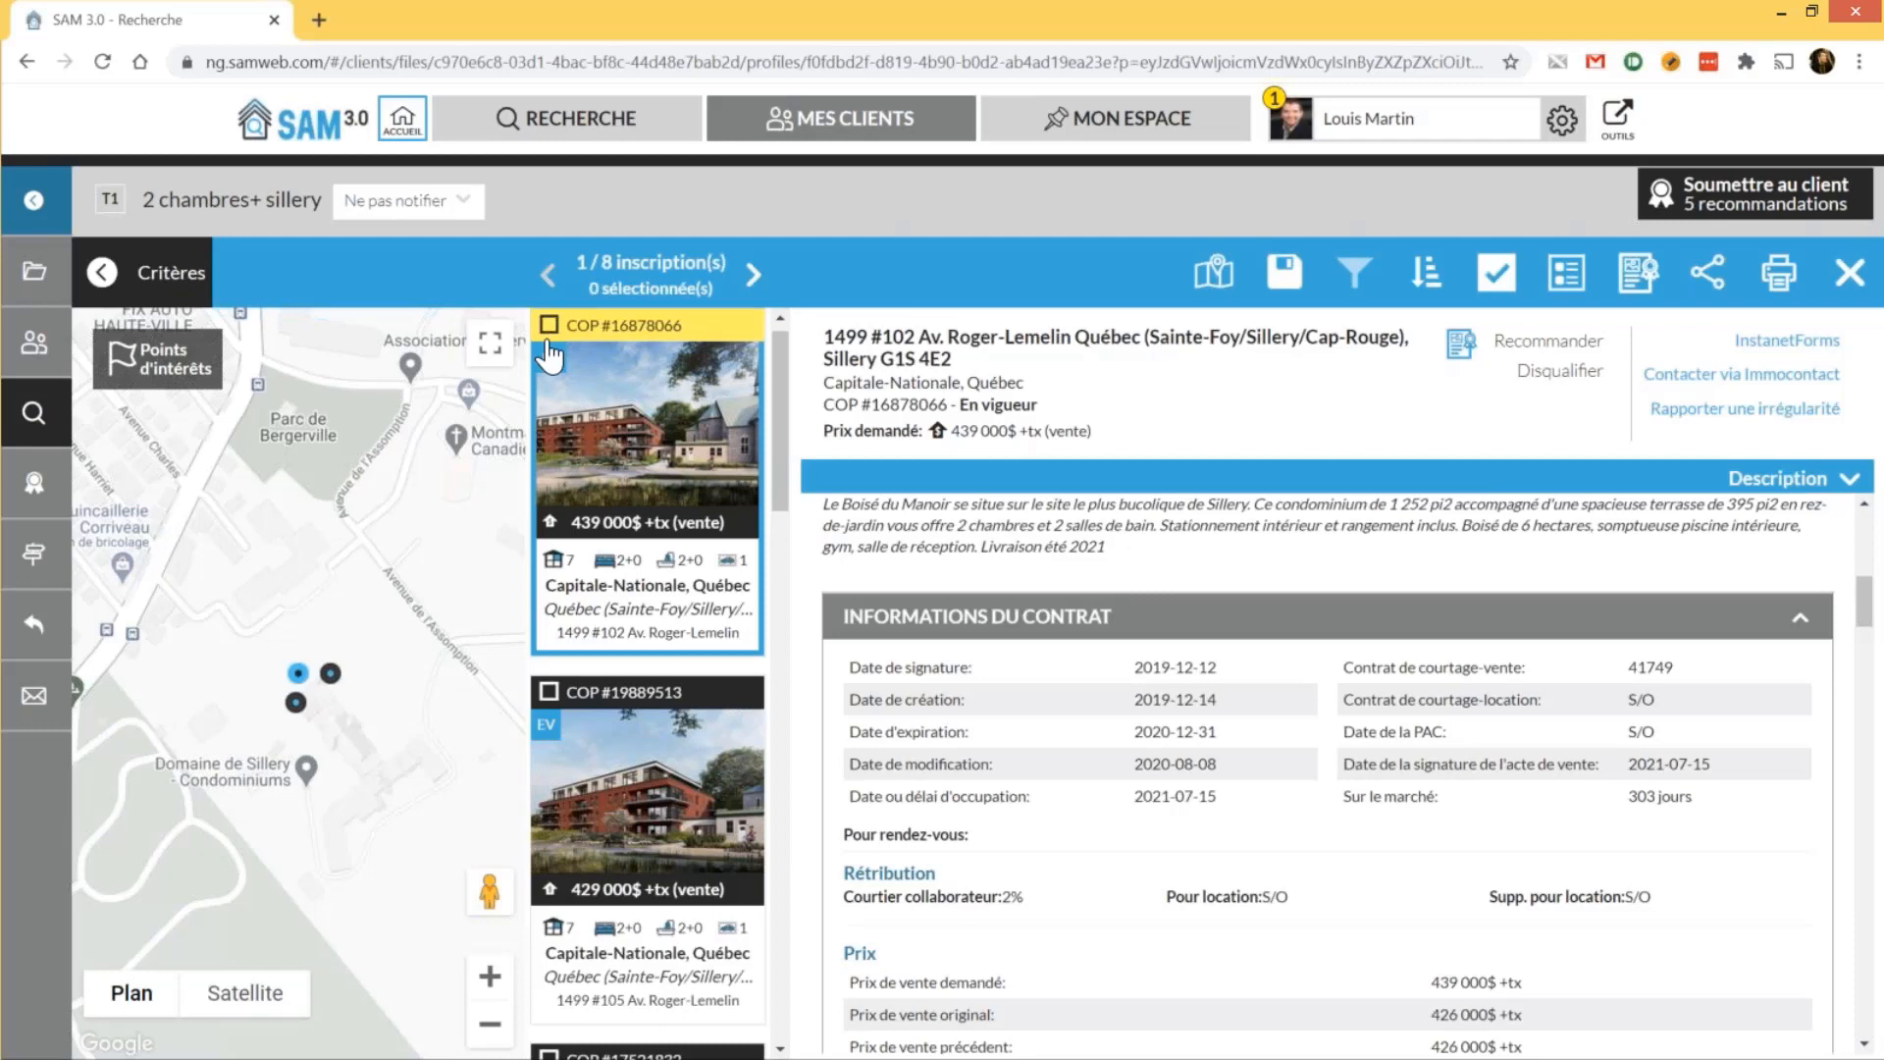
{"action": "left_click", "coordinate": [549, 694]}
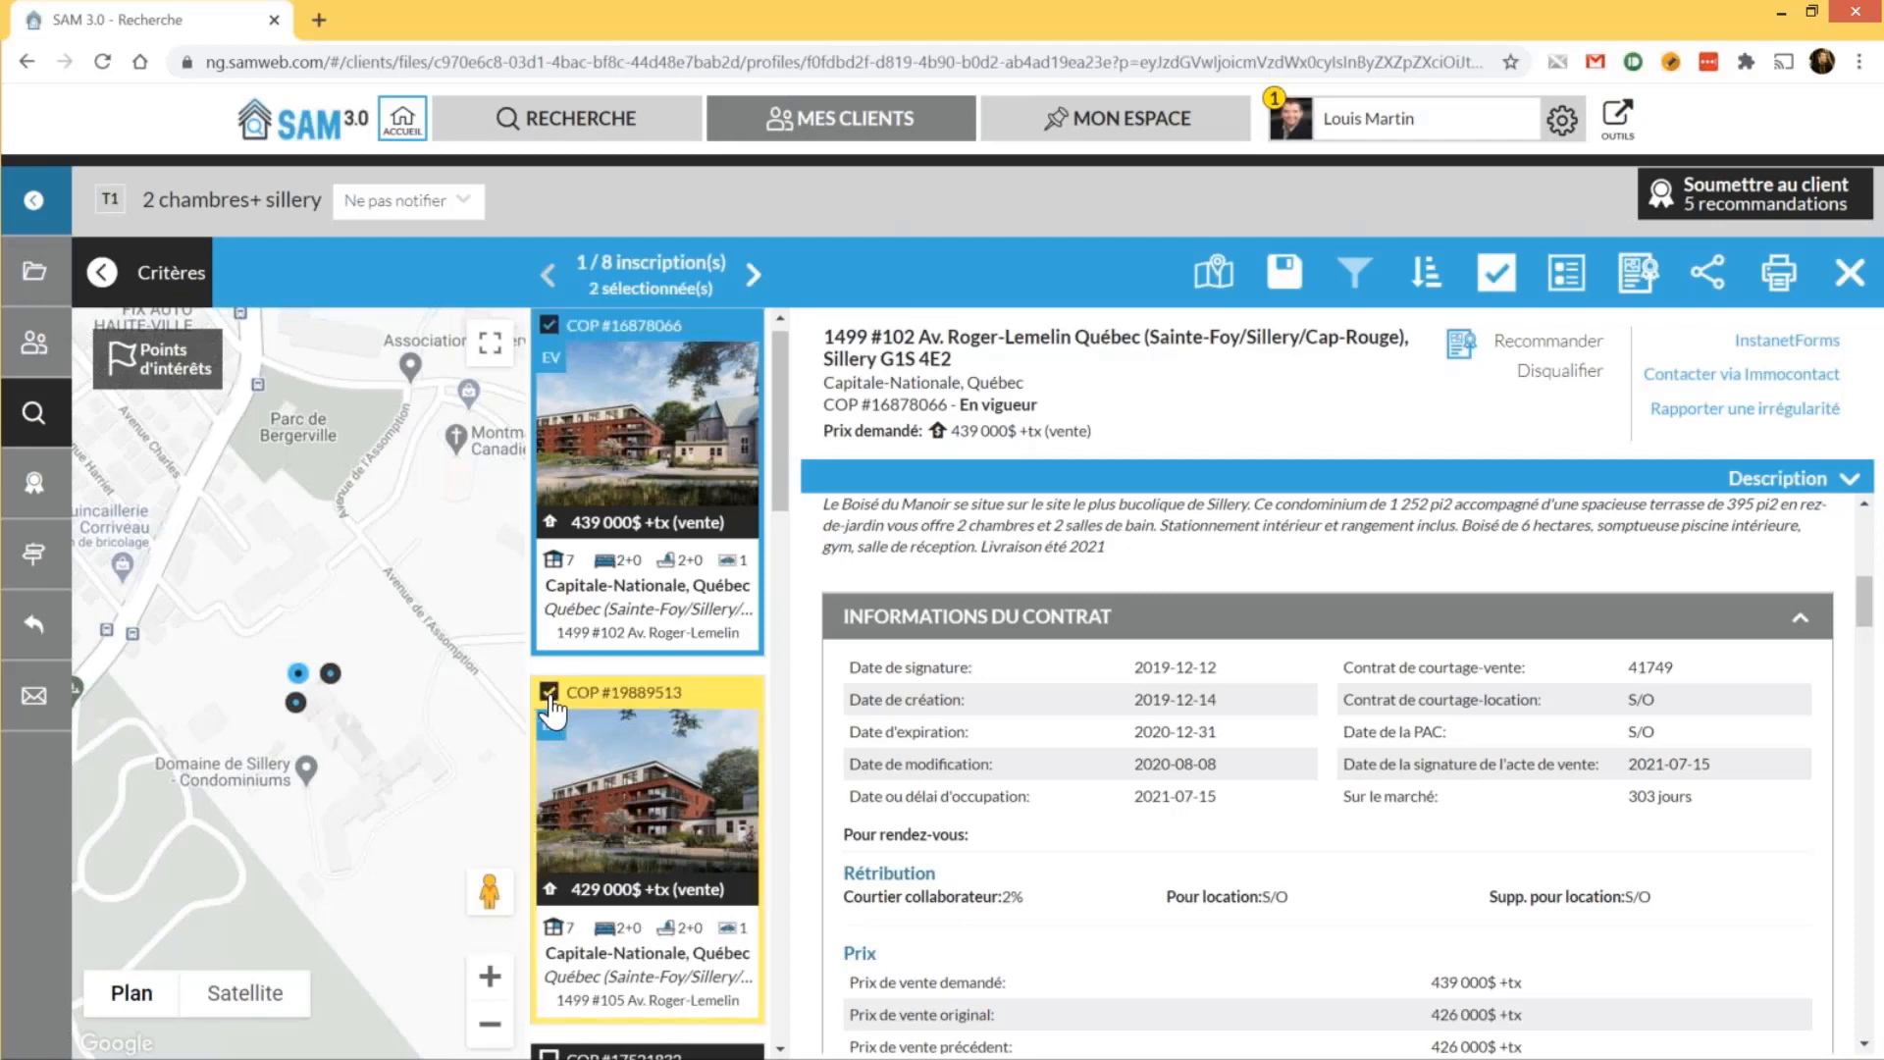
{"action": "scroll", "coordinate": [550, 717], "scroll_direction": "down", "scroll_amount": 3}
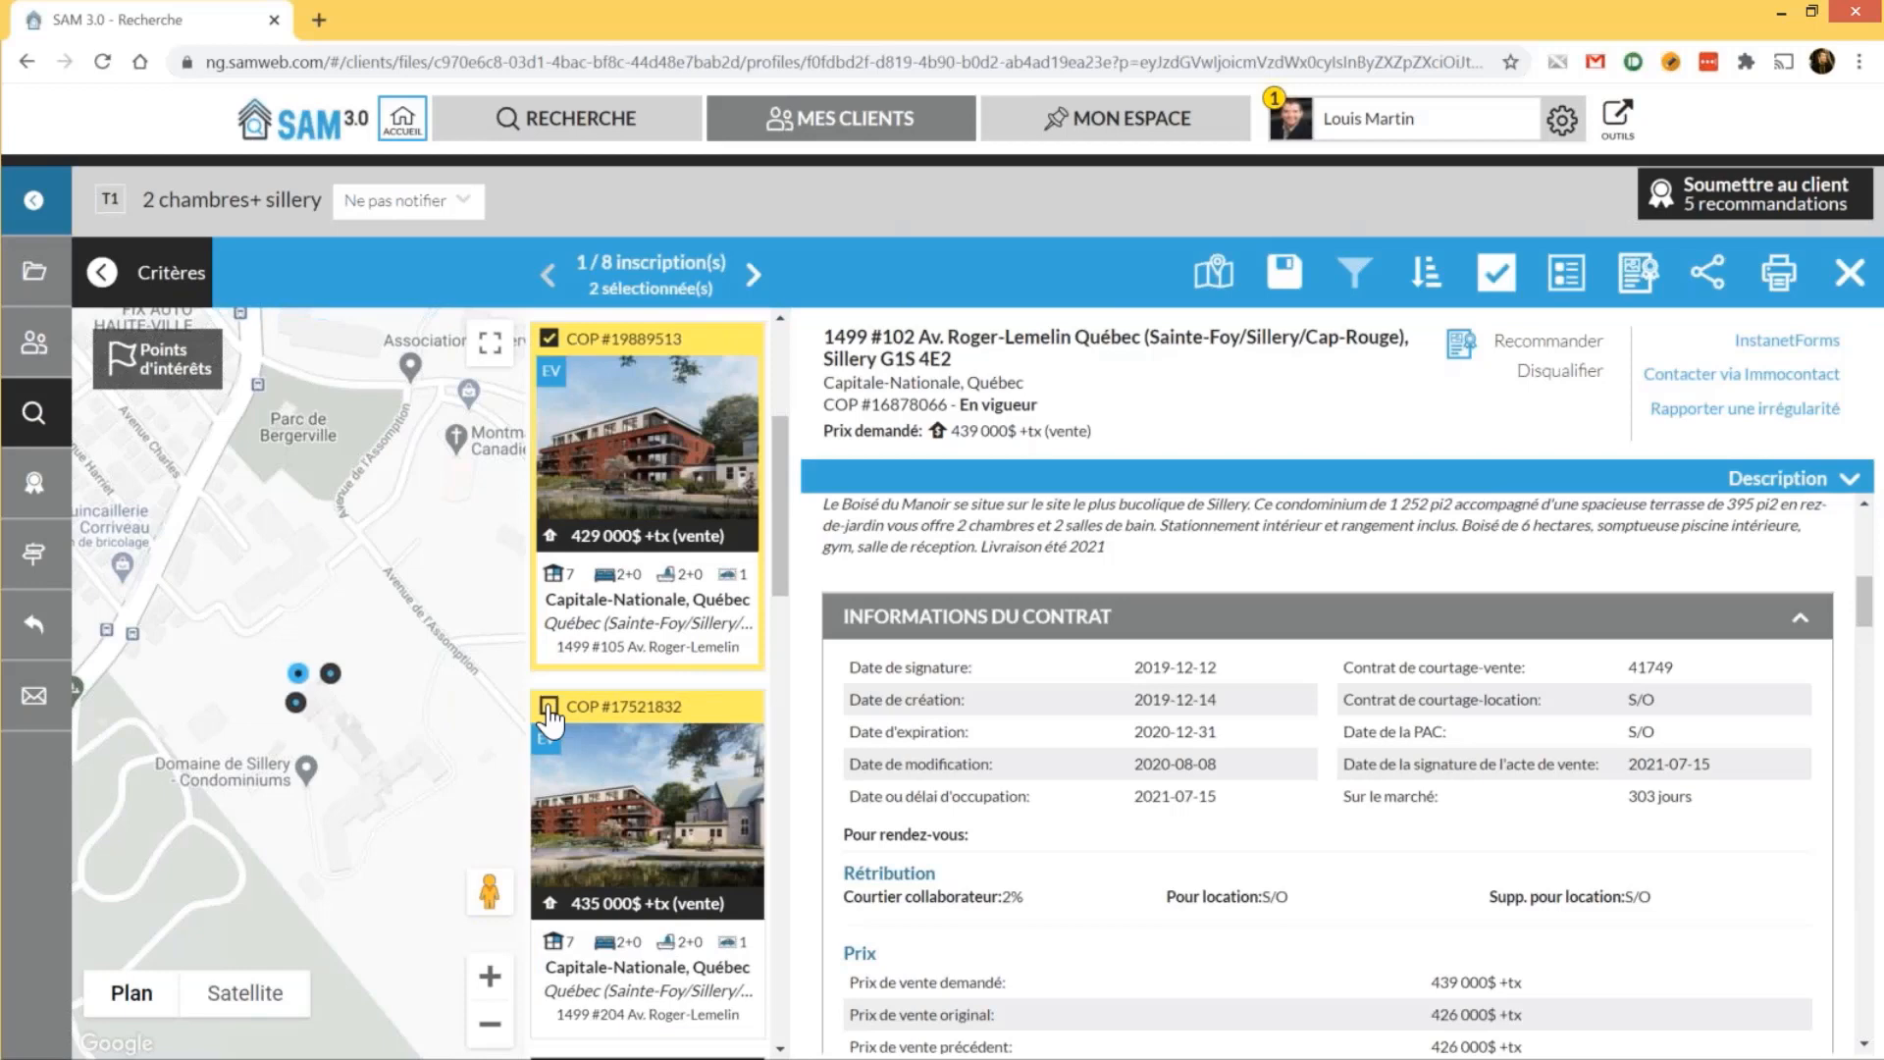
{"action": "scroll", "coordinate": [551, 721], "scroll_direction": "down", "scroll_amount": 5}
{"action": "left_click", "coordinate": [1498, 295]}
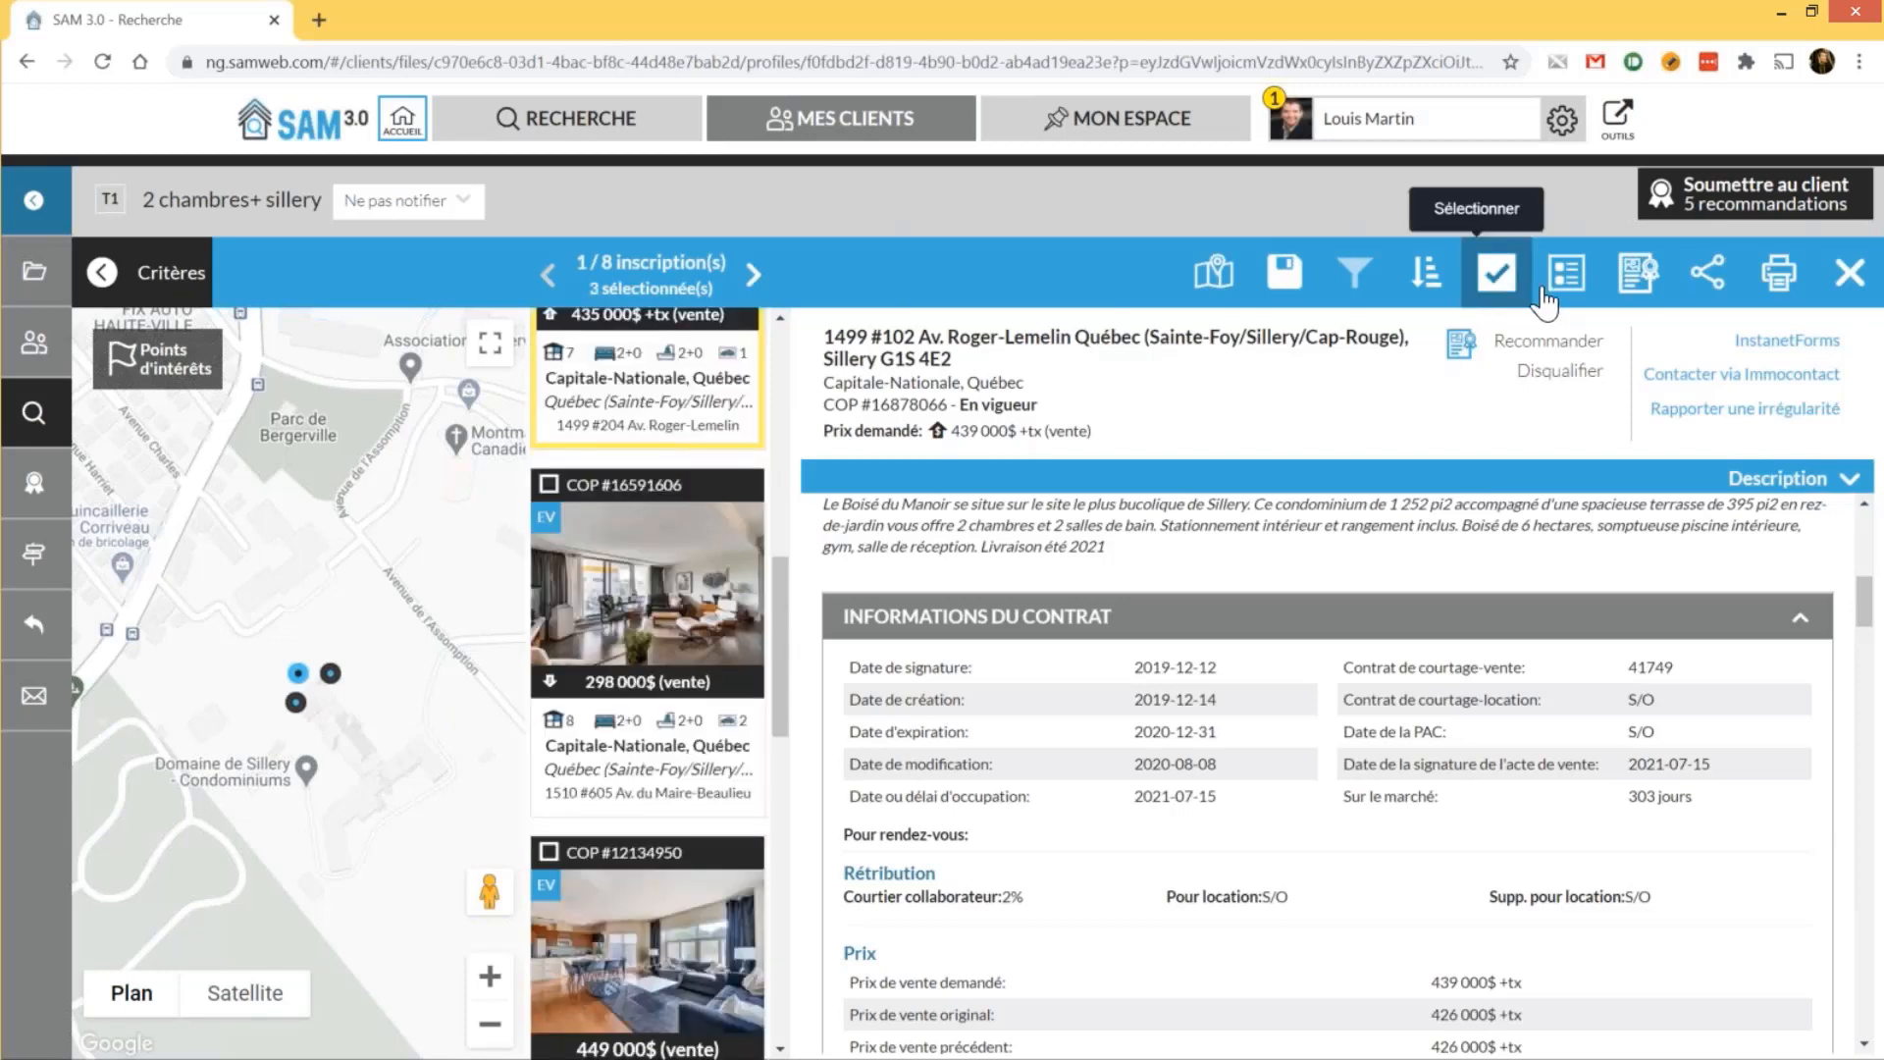
{"action": "left_click", "coordinate": [1582, 298]}
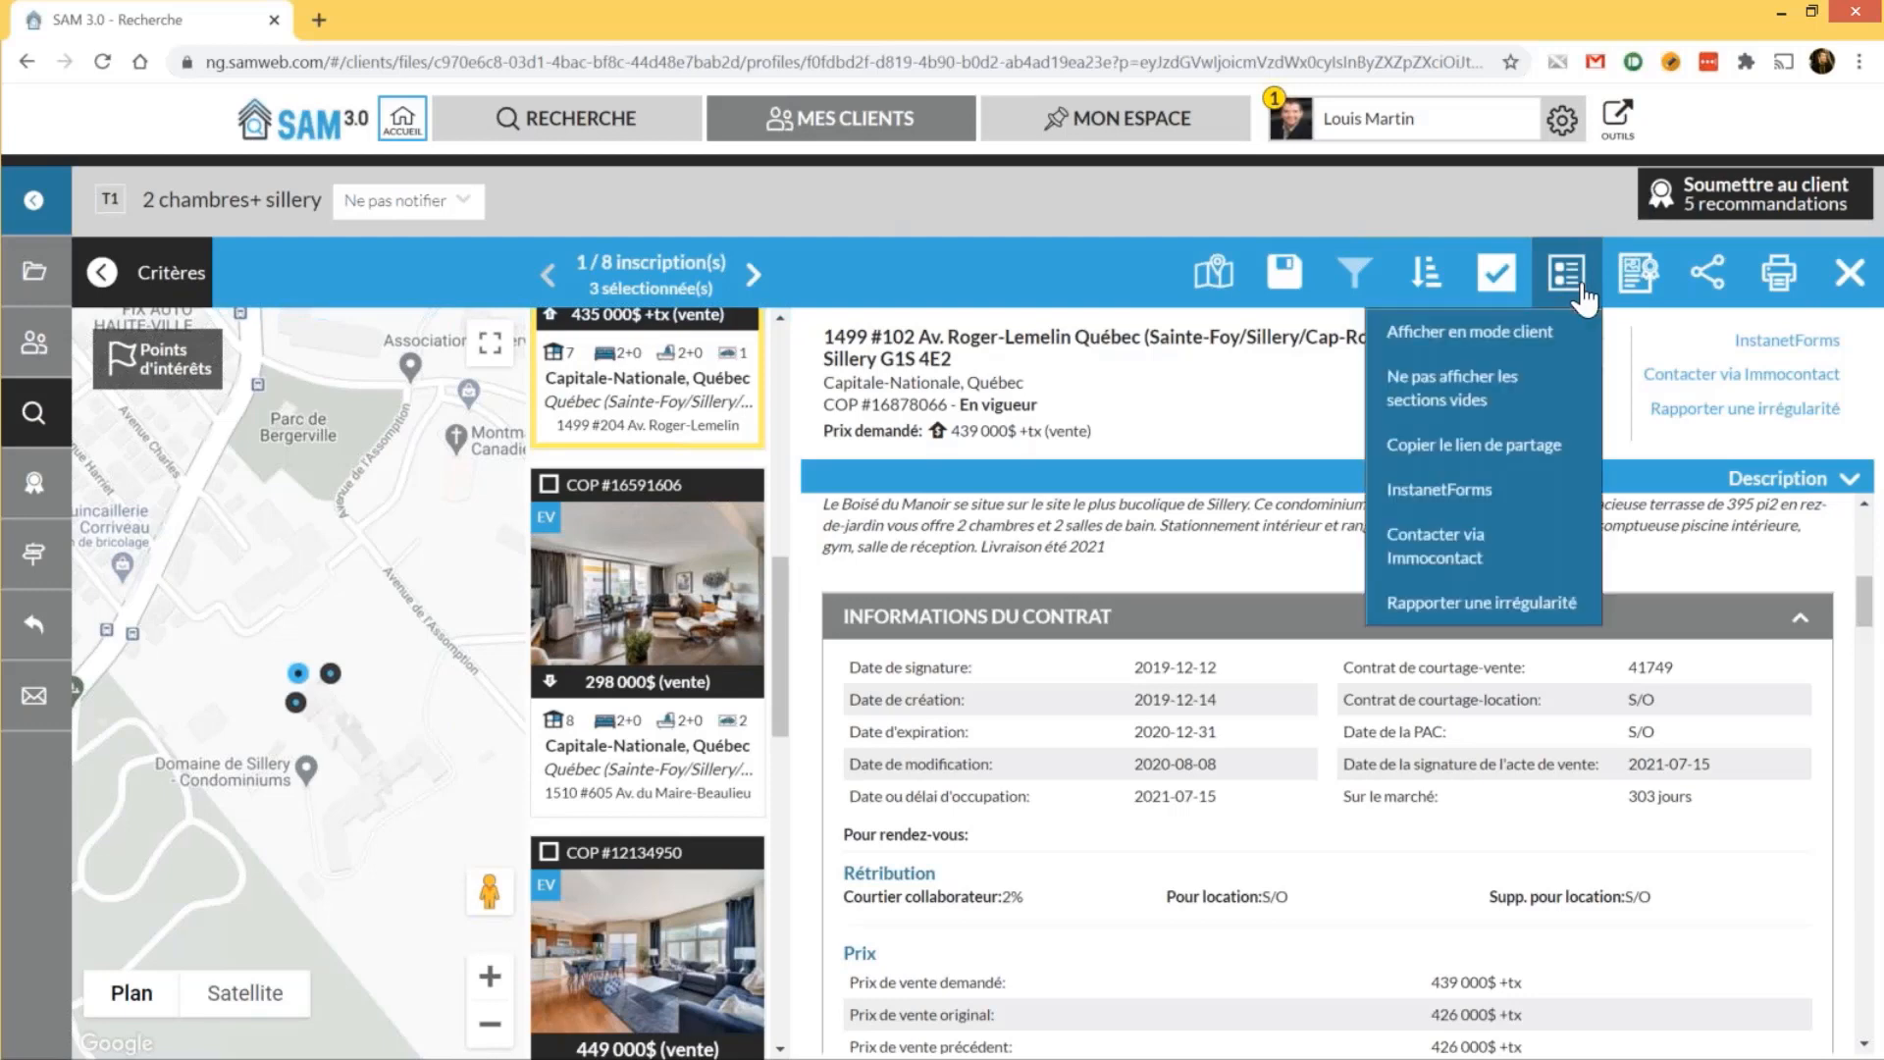
{"action": "left_click", "coordinate": [1584, 299]}
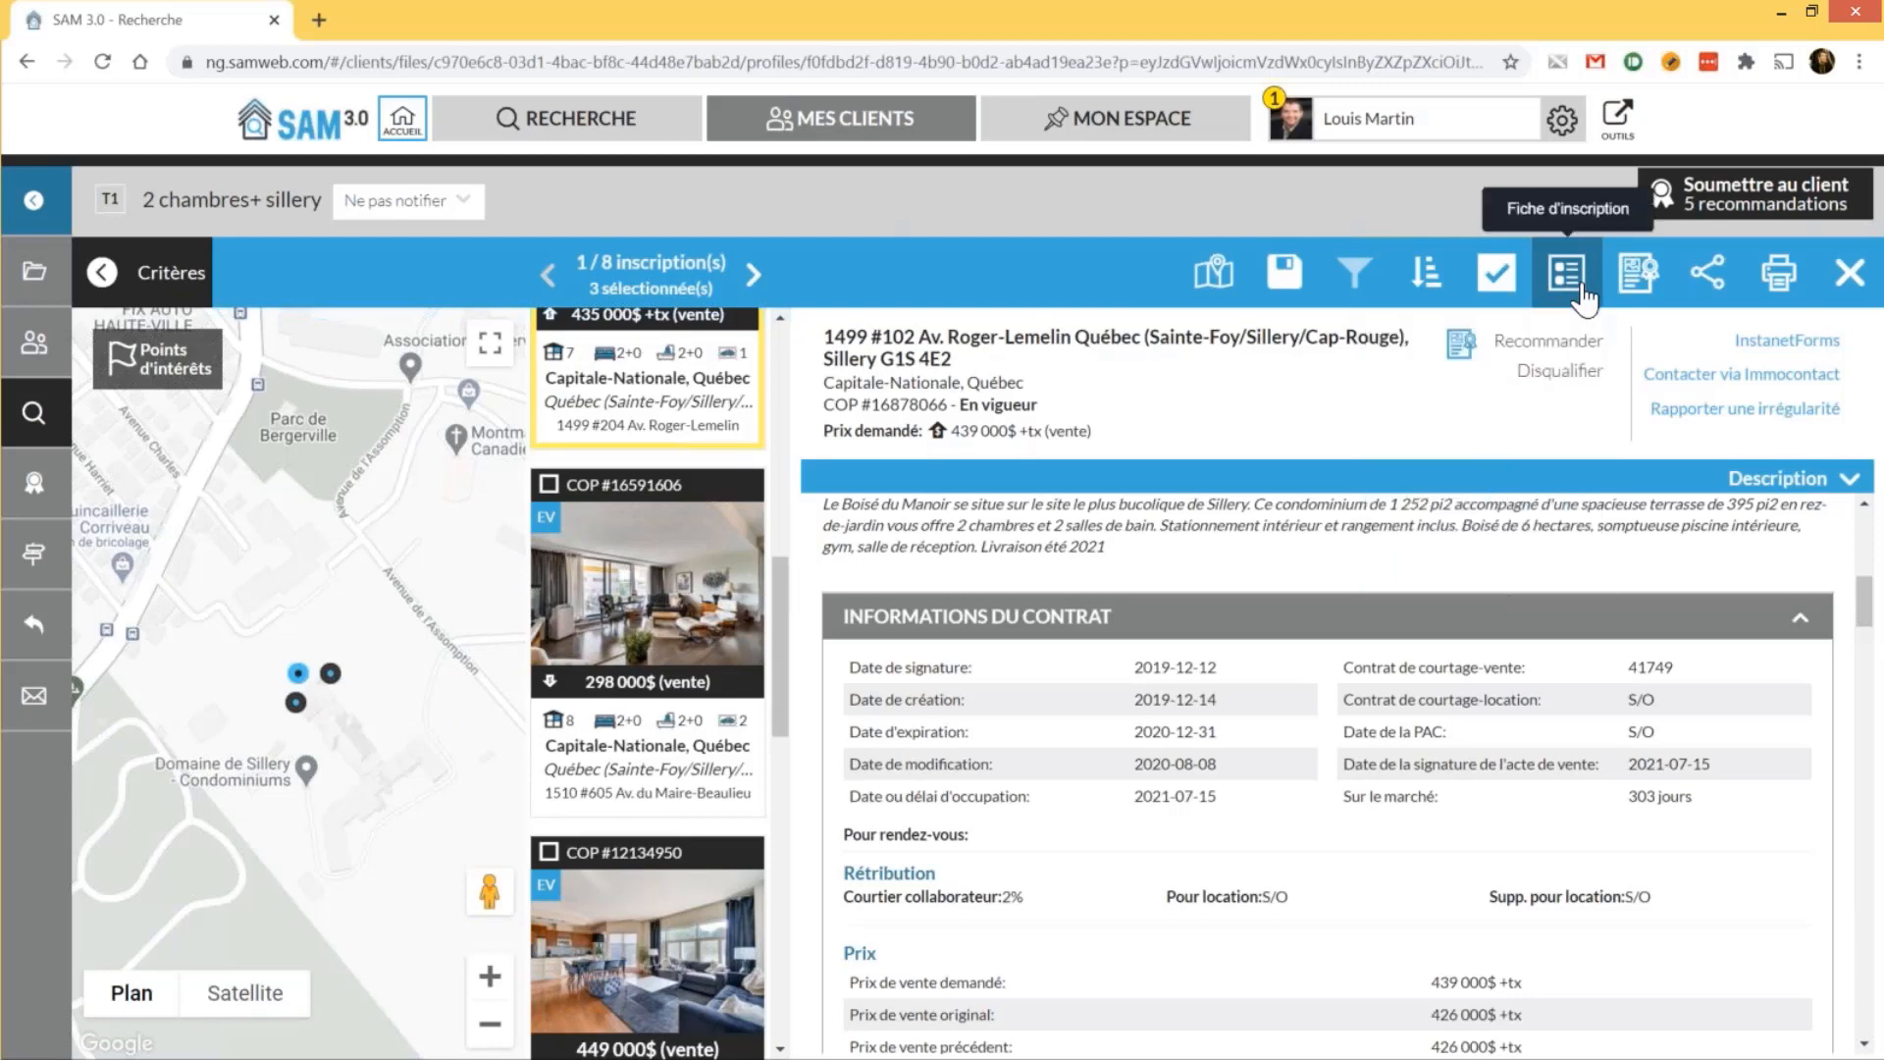
{"action": "left_click", "coordinate": [1637, 289]}
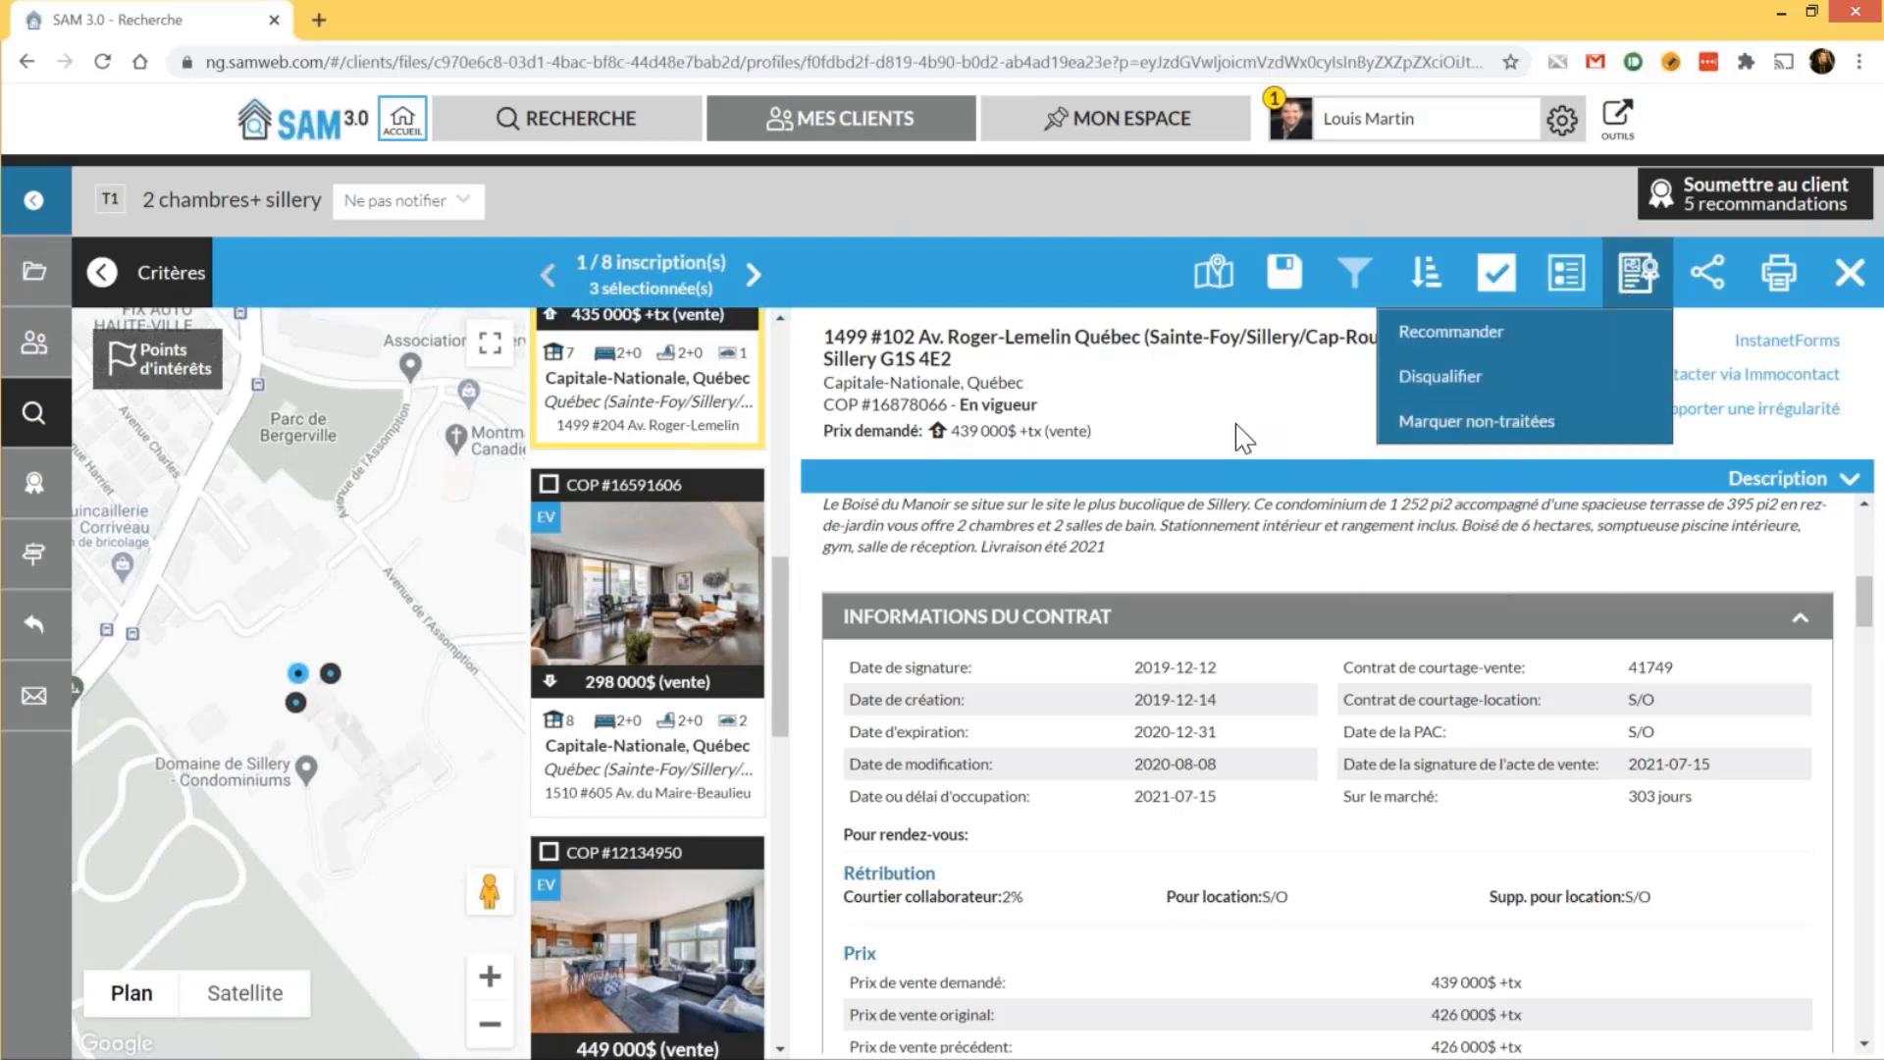
{"action": "left_click", "coordinate": [1647, 294]}
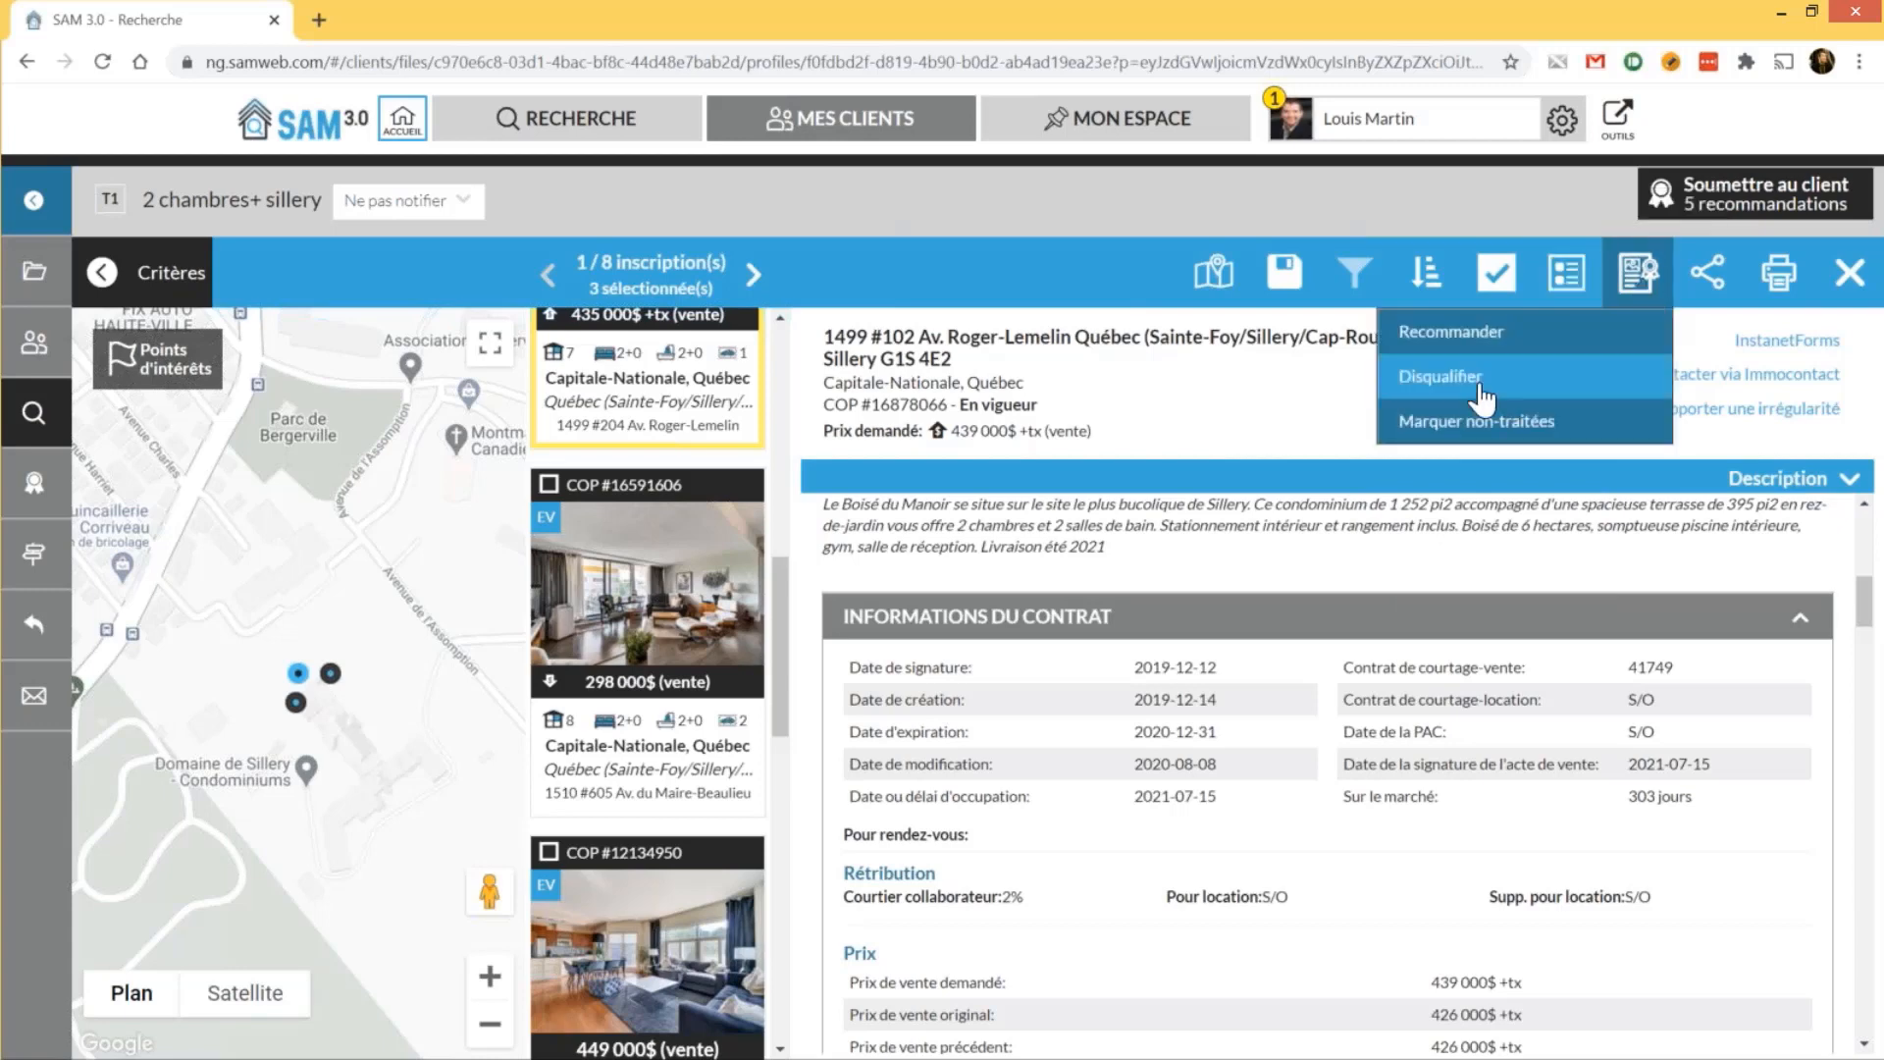
{"action": "left_click", "coordinate": [1480, 386]}
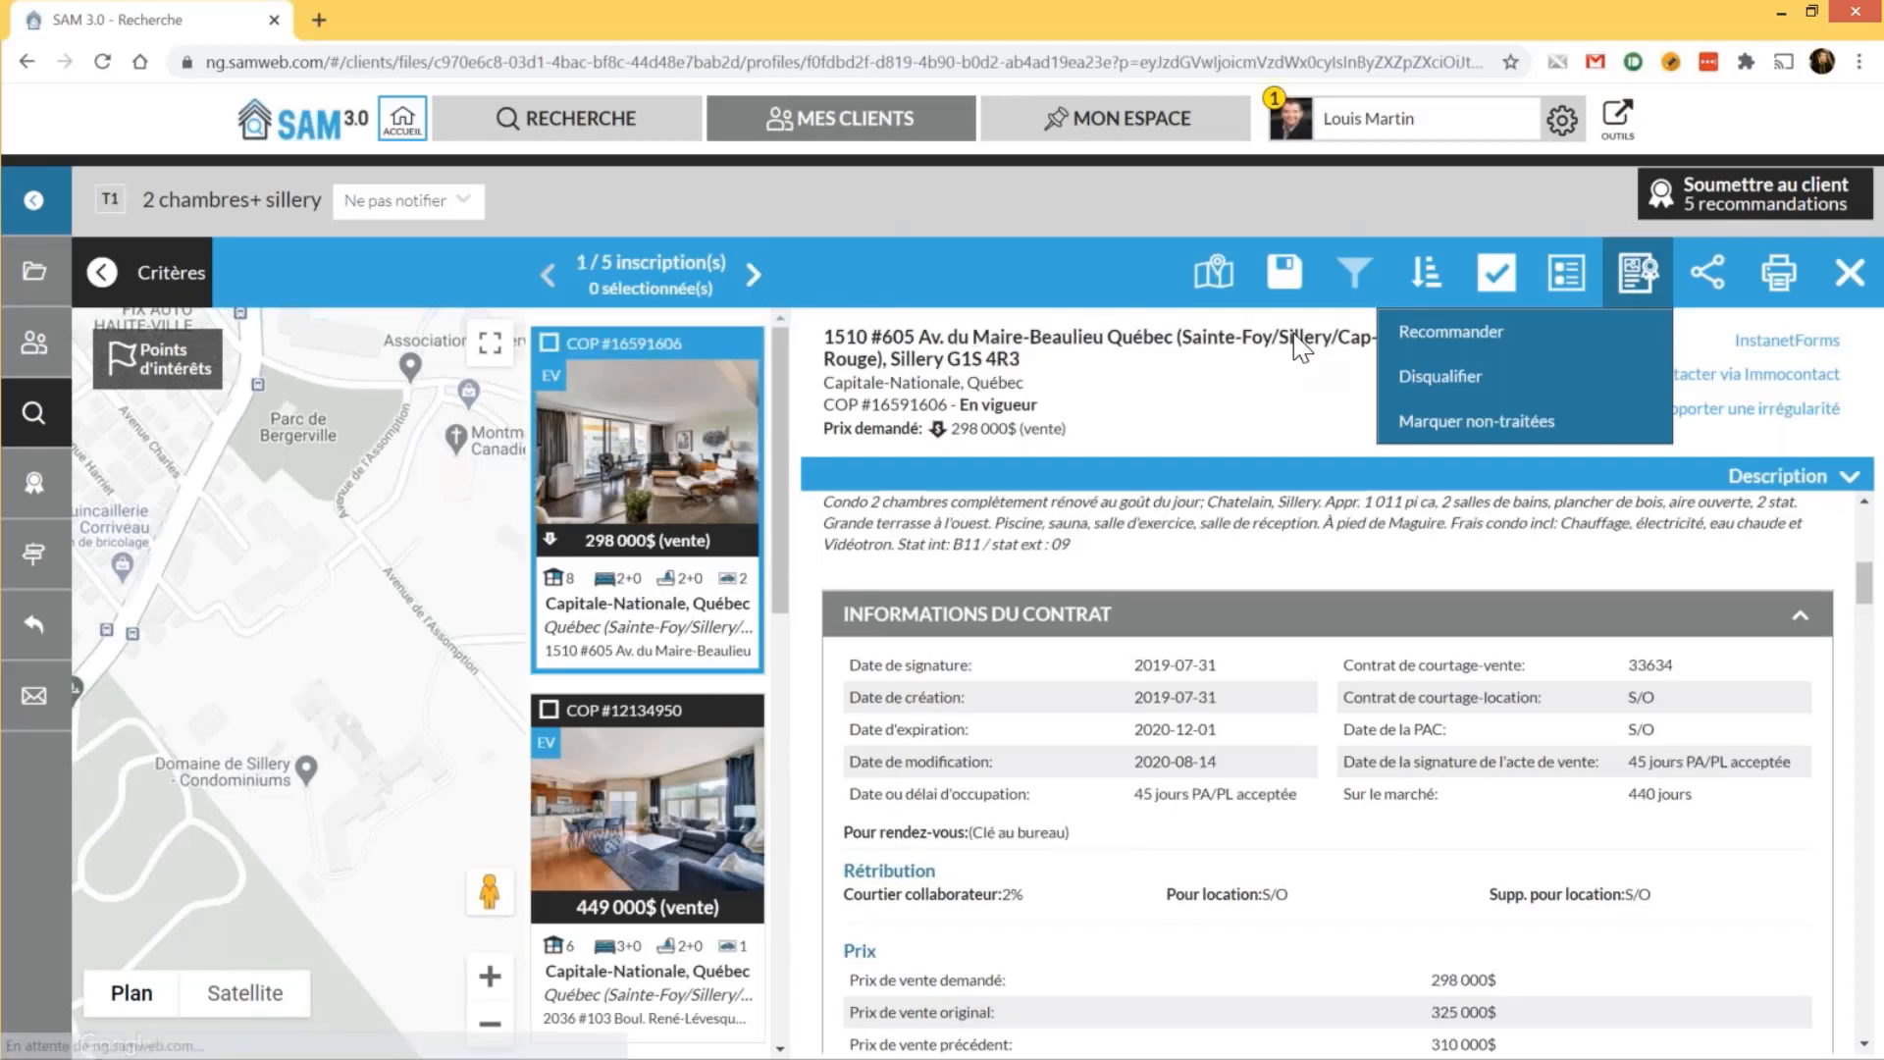
{"action": "left_click", "coordinate": [1451, 332]}
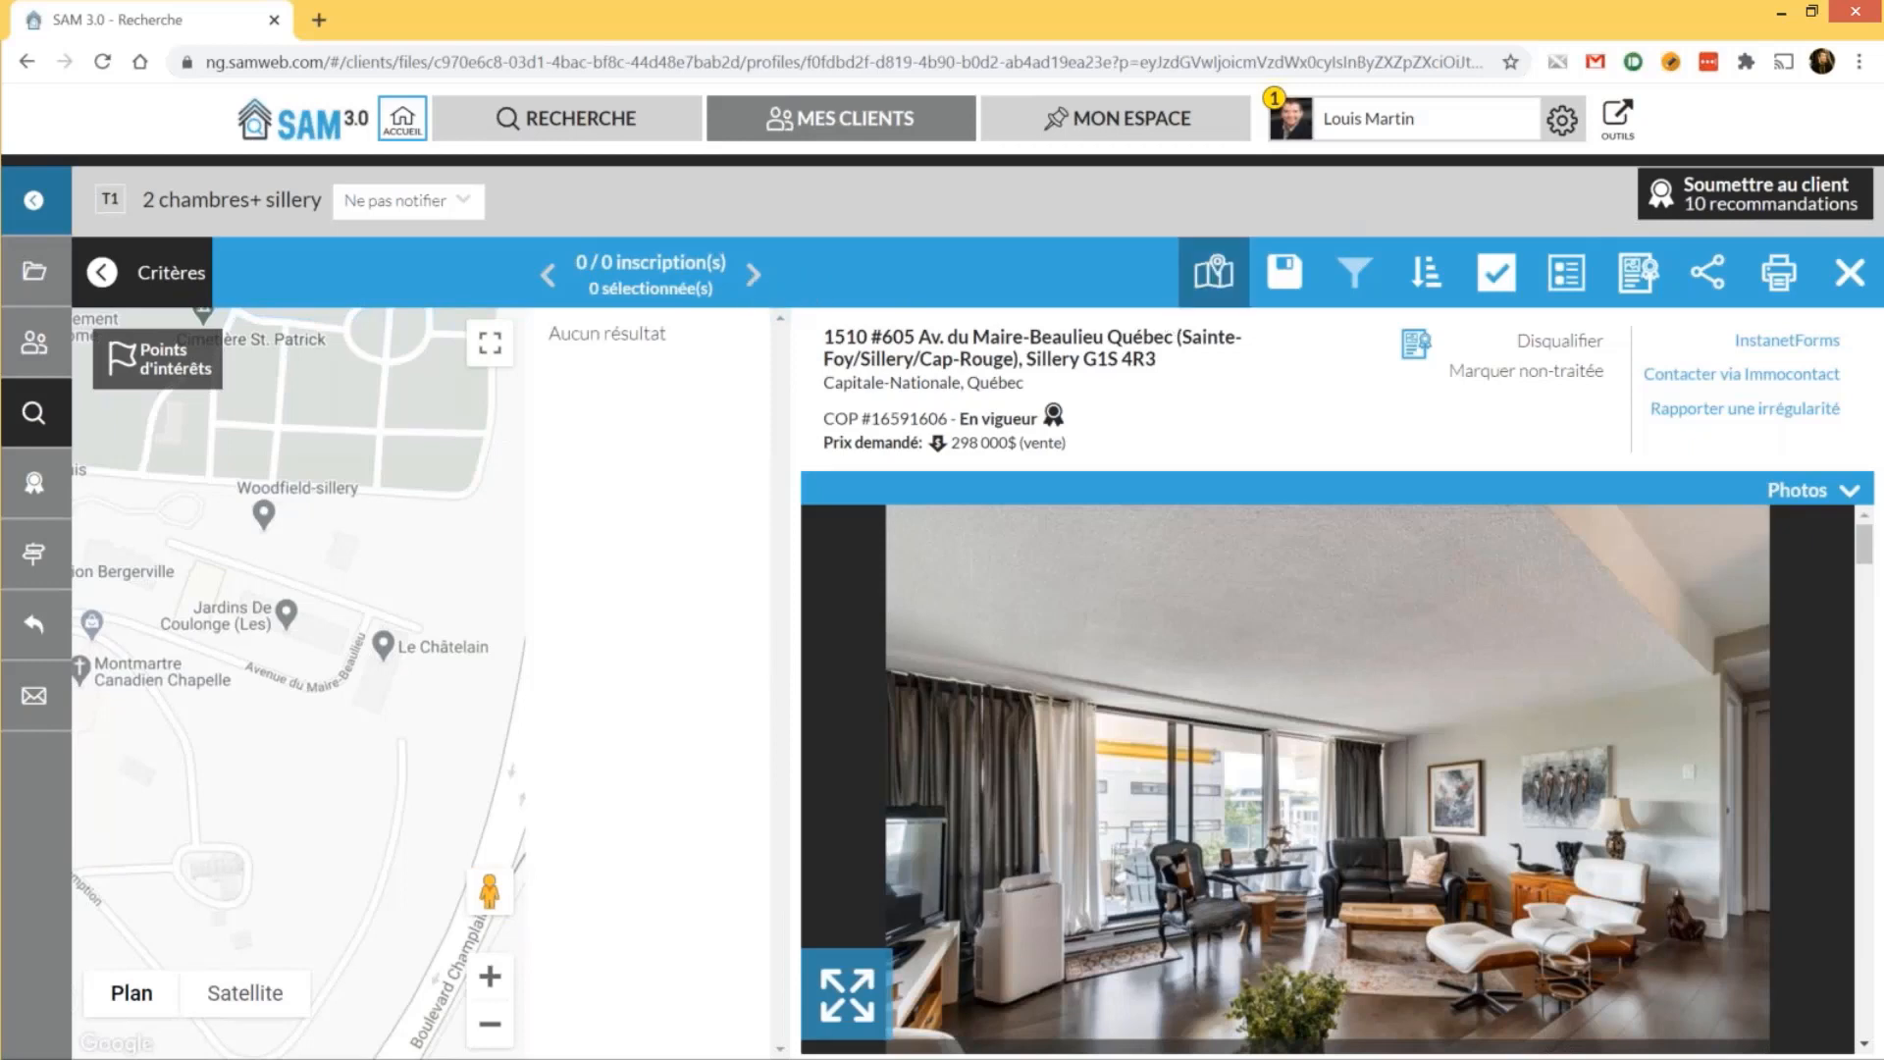
{"action": "left_click", "coordinate": [1851, 285]}
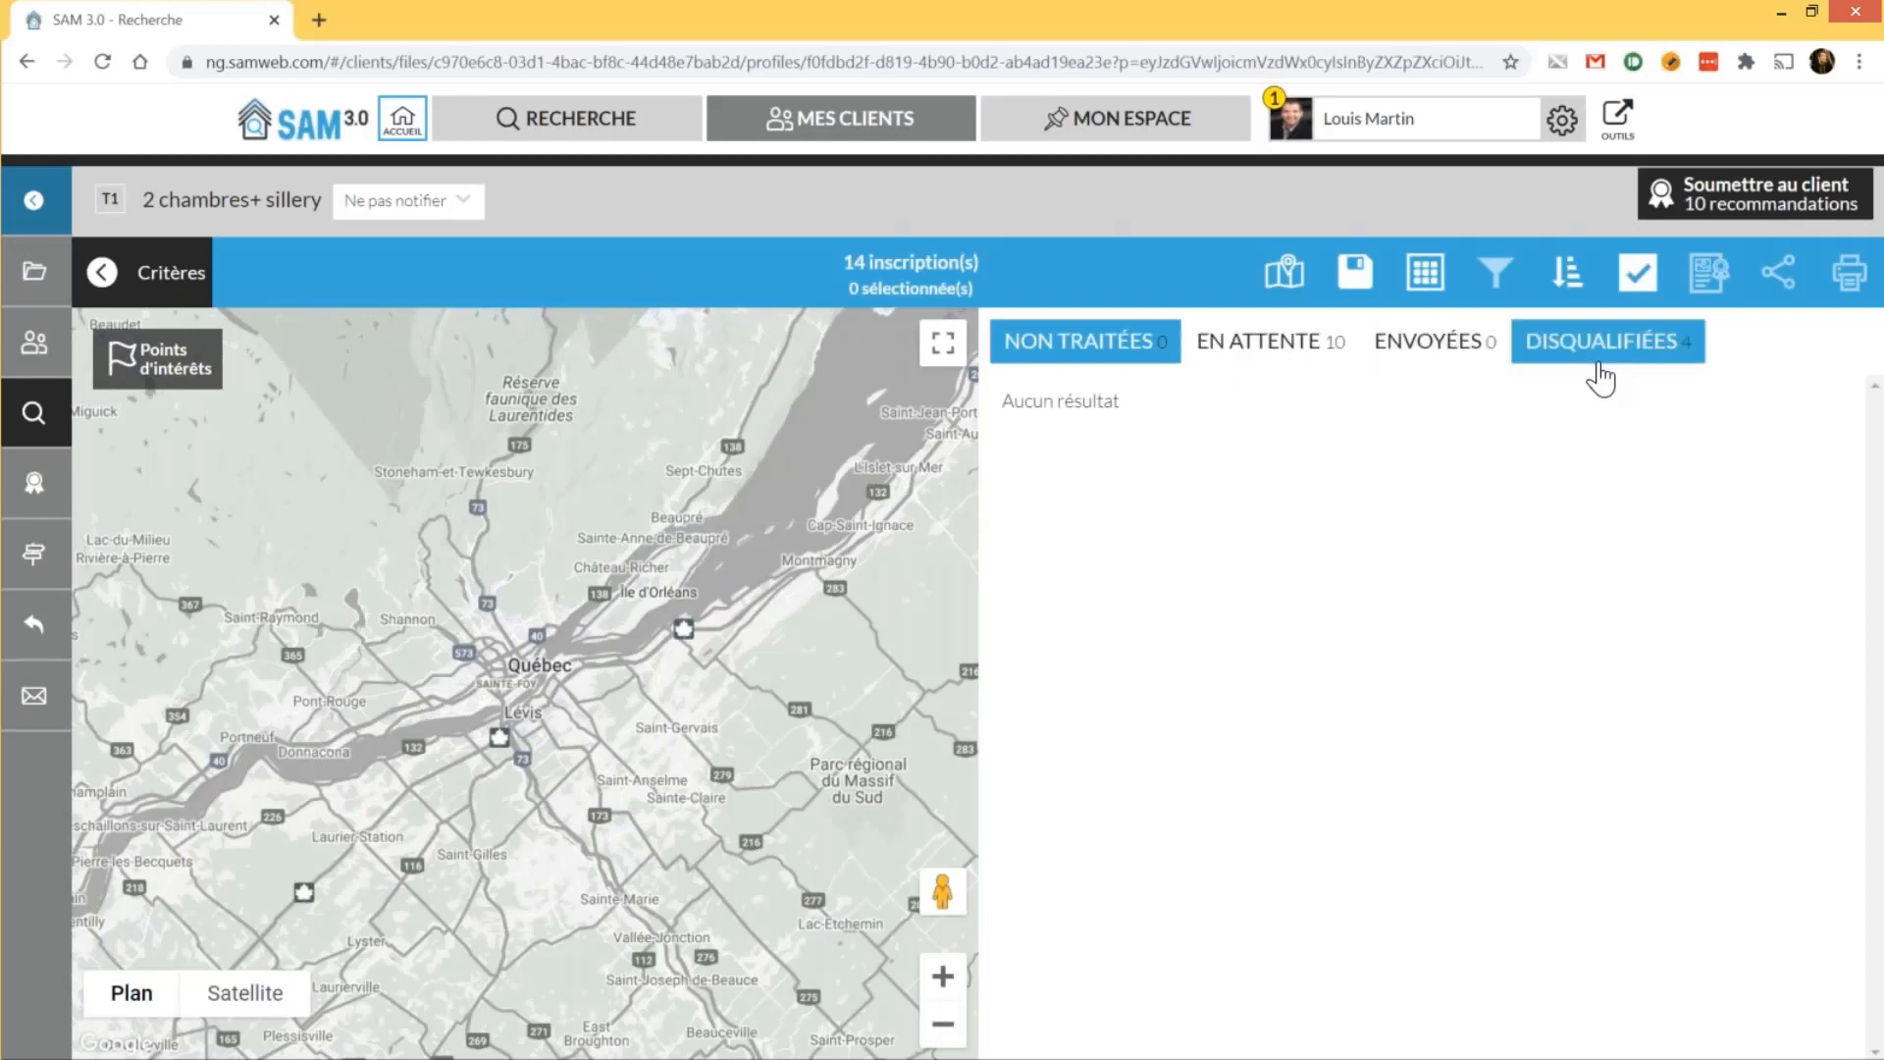
{"action": "left_click", "coordinate": [1310, 363]}
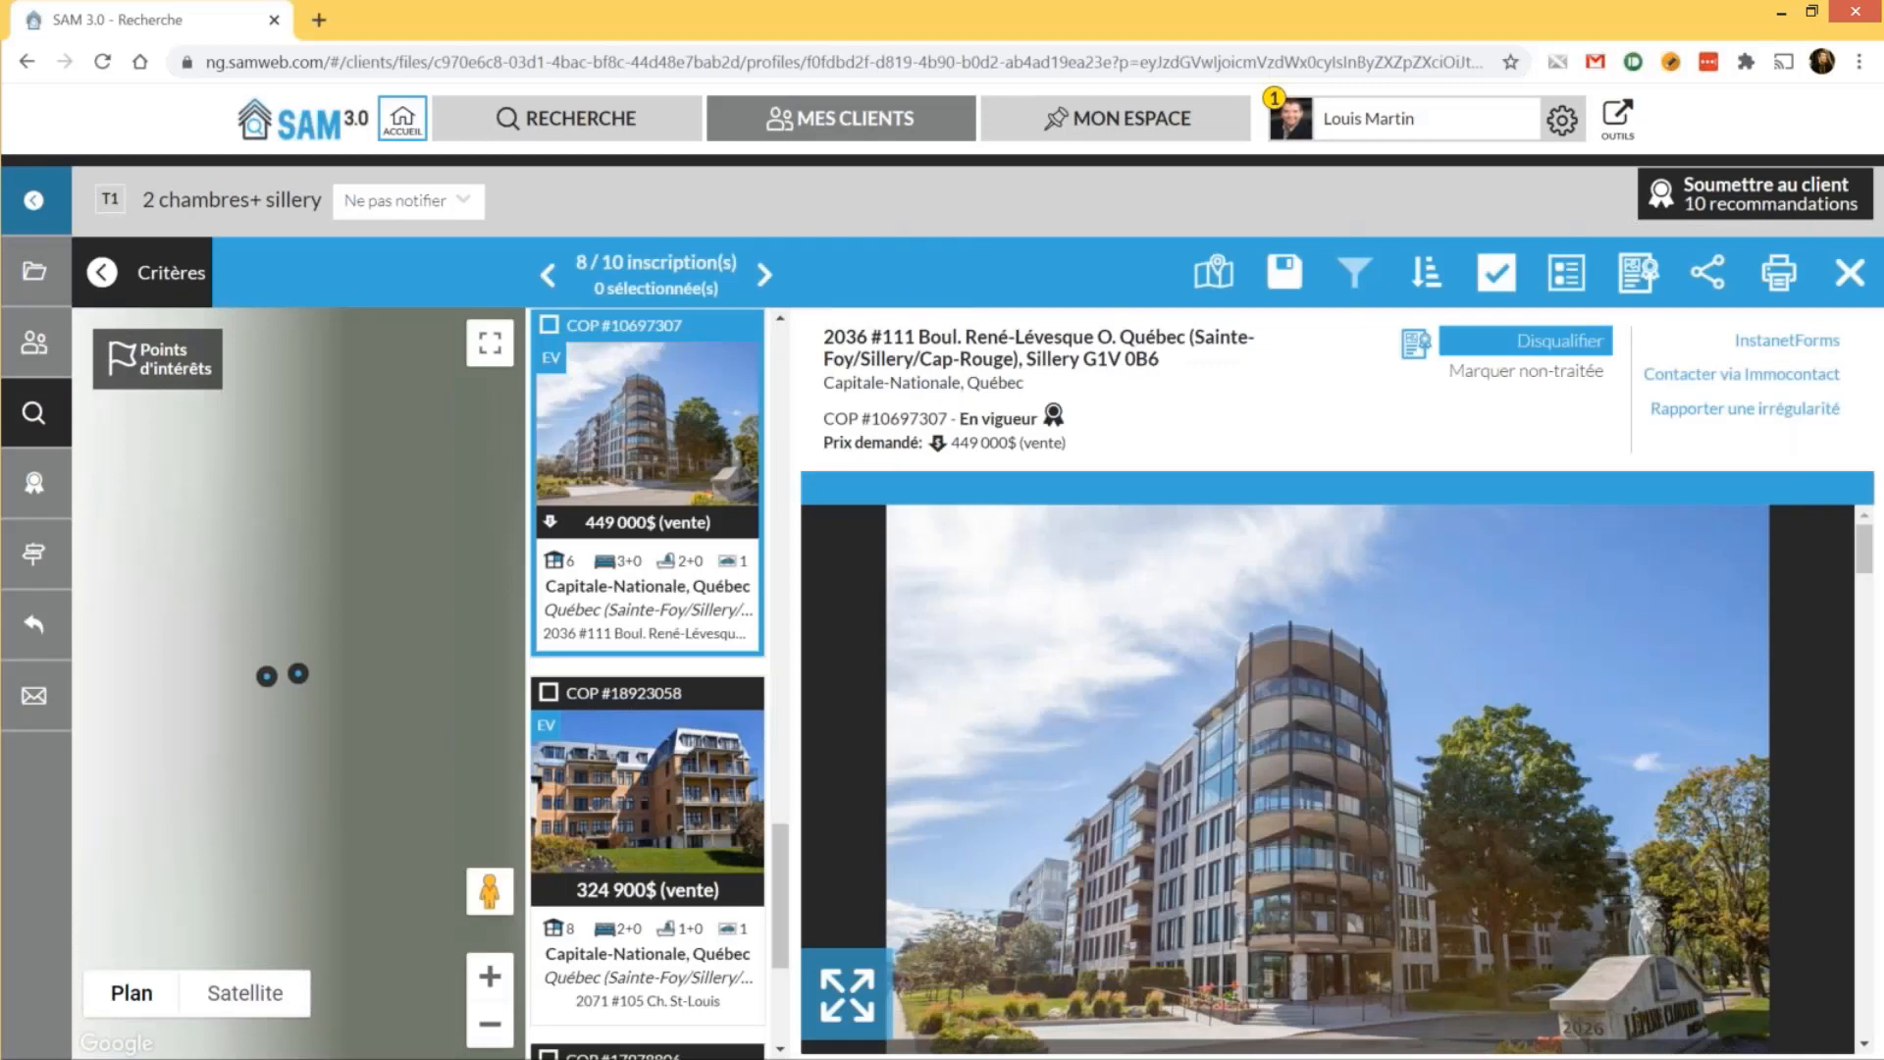
{"action": "left_click", "coordinate": [1850, 272]}
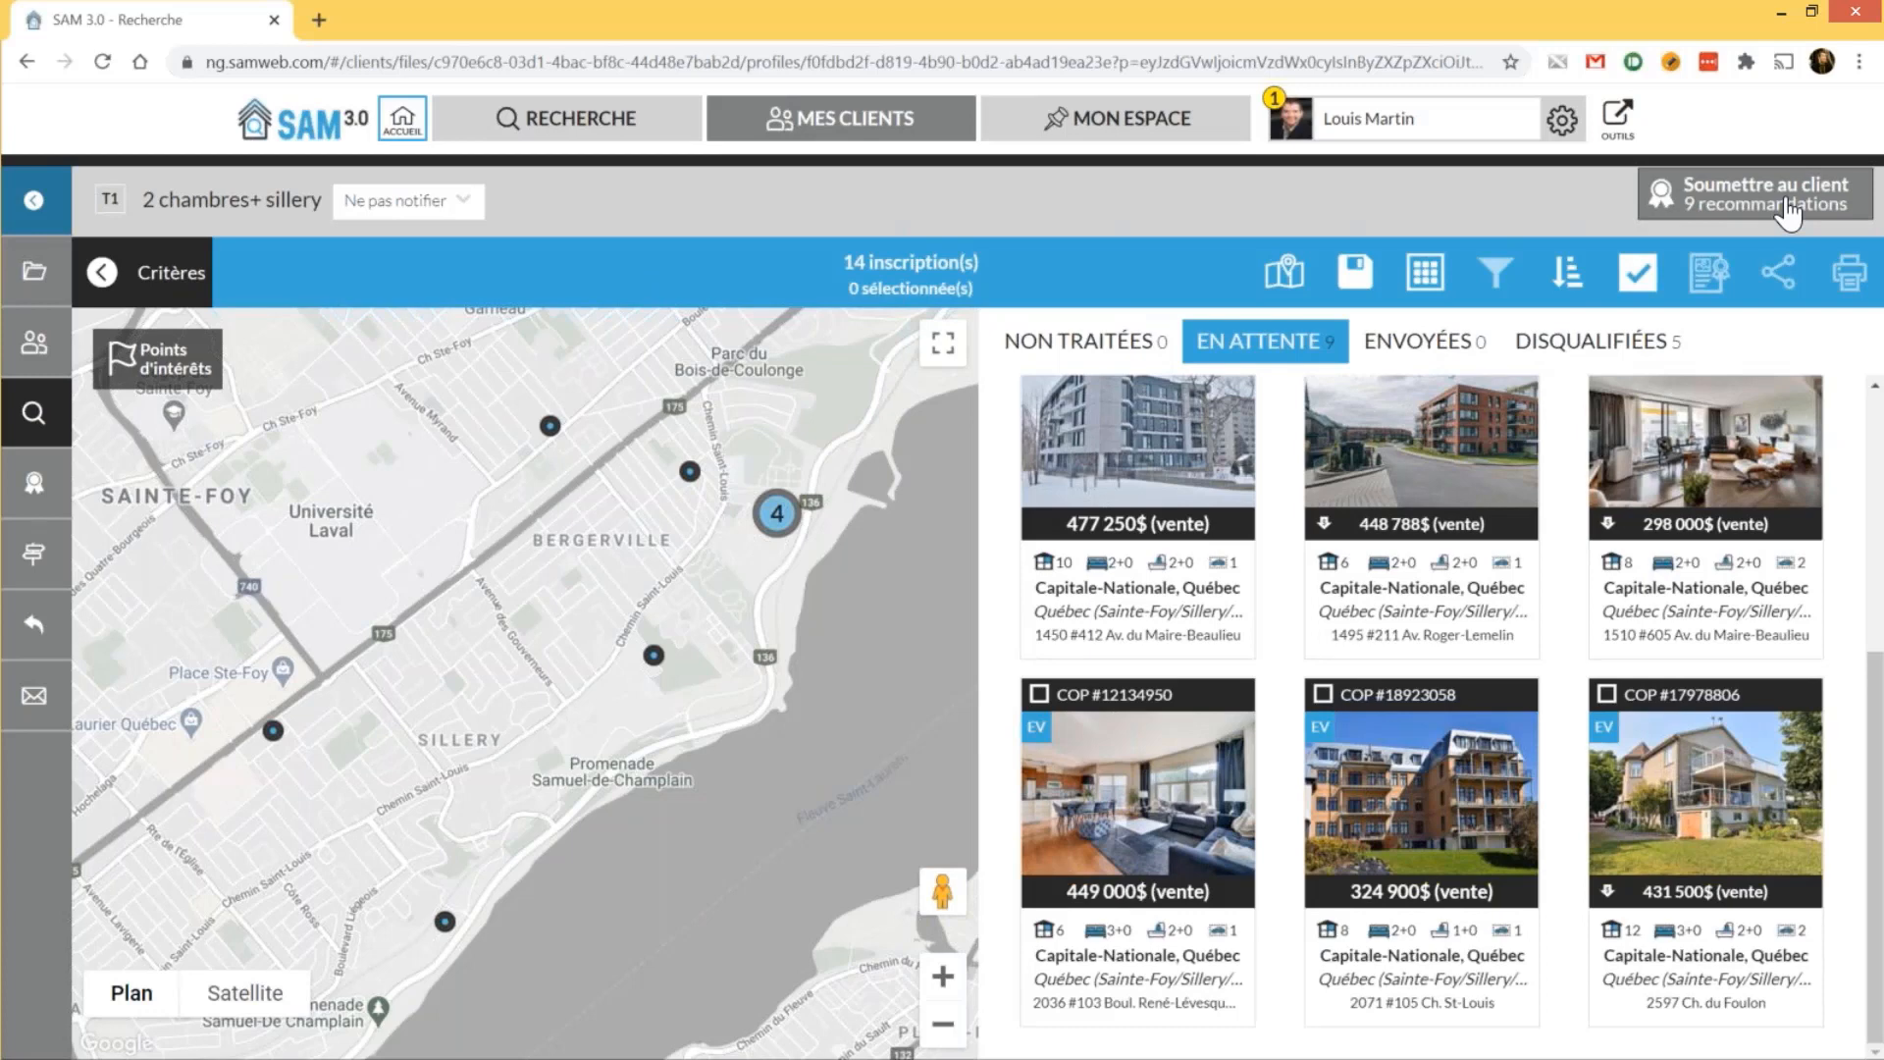
Submit the 9 pending recommendations to the client with 'Soumettre au client'
{"action": "left_click", "coordinate": [1788, 210]}
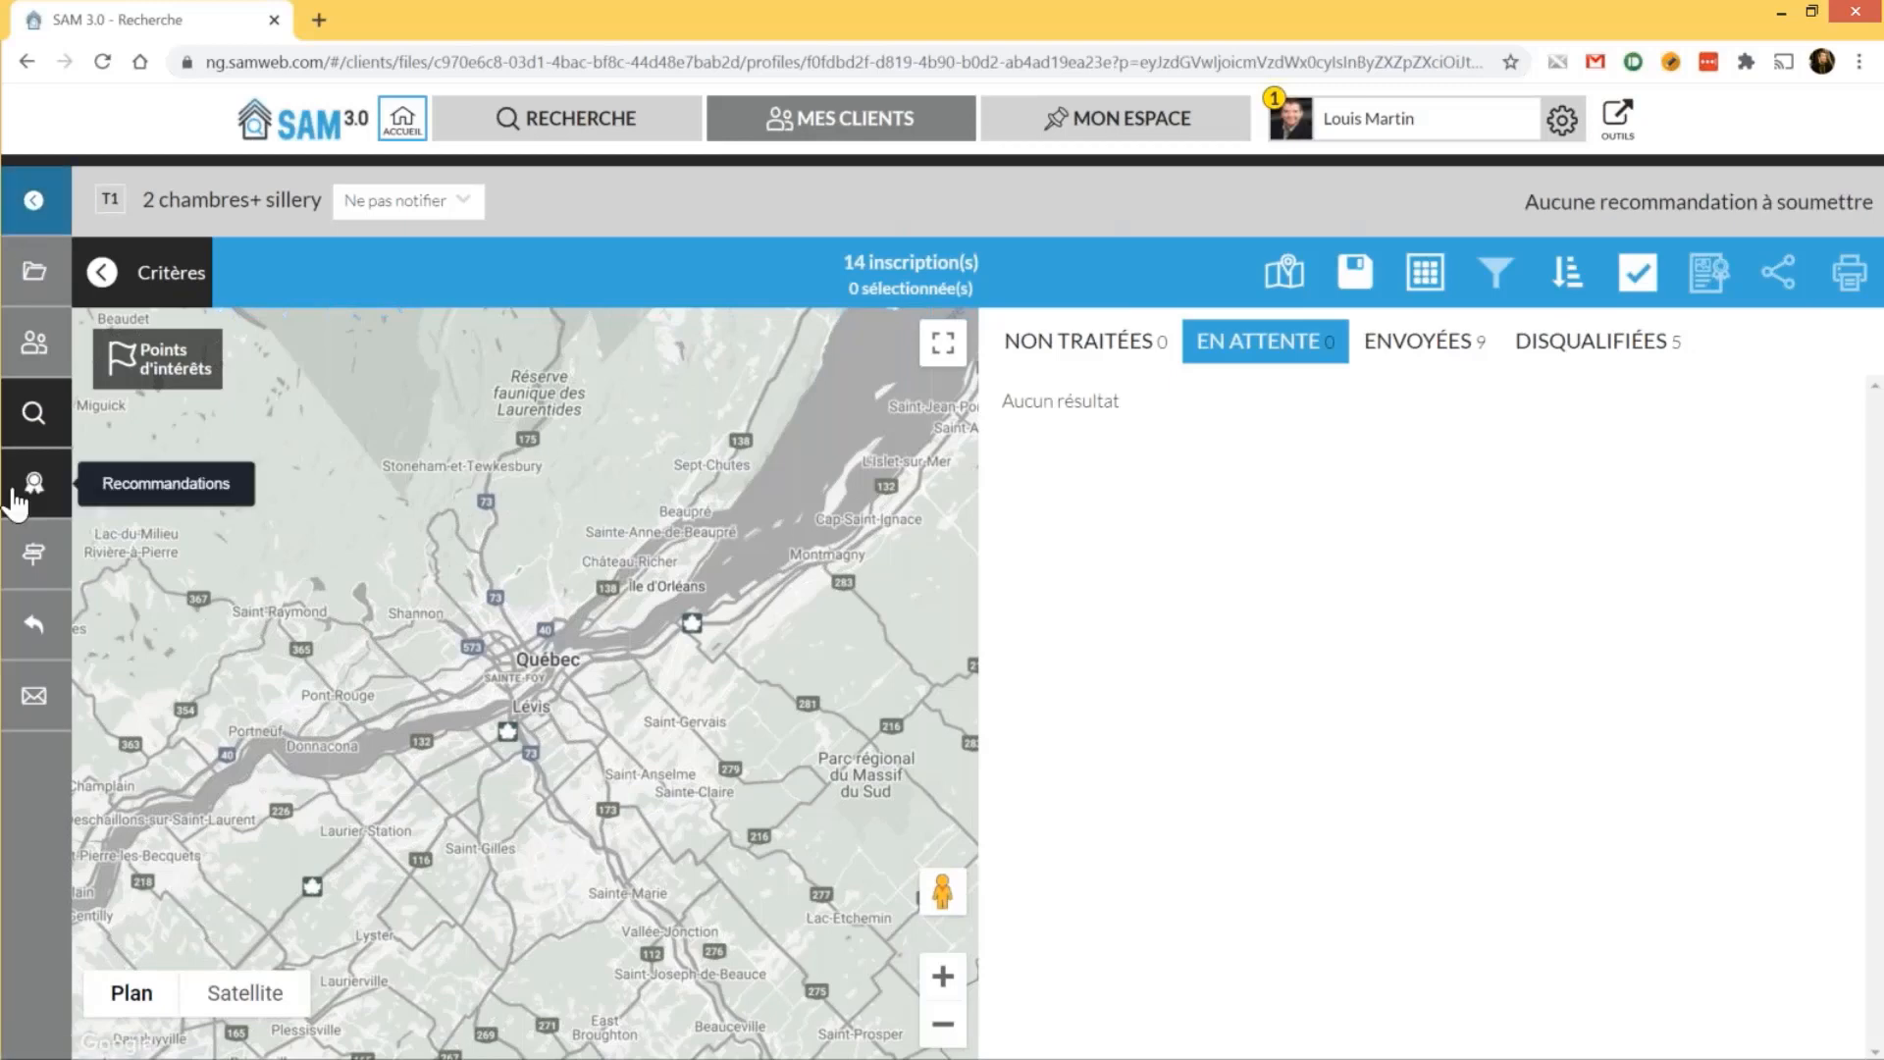
Switch between the Test 13 oct file's history and Messages générés, ending on Messages générés
{"action": "left_click", "coordinate": [35, 699]}
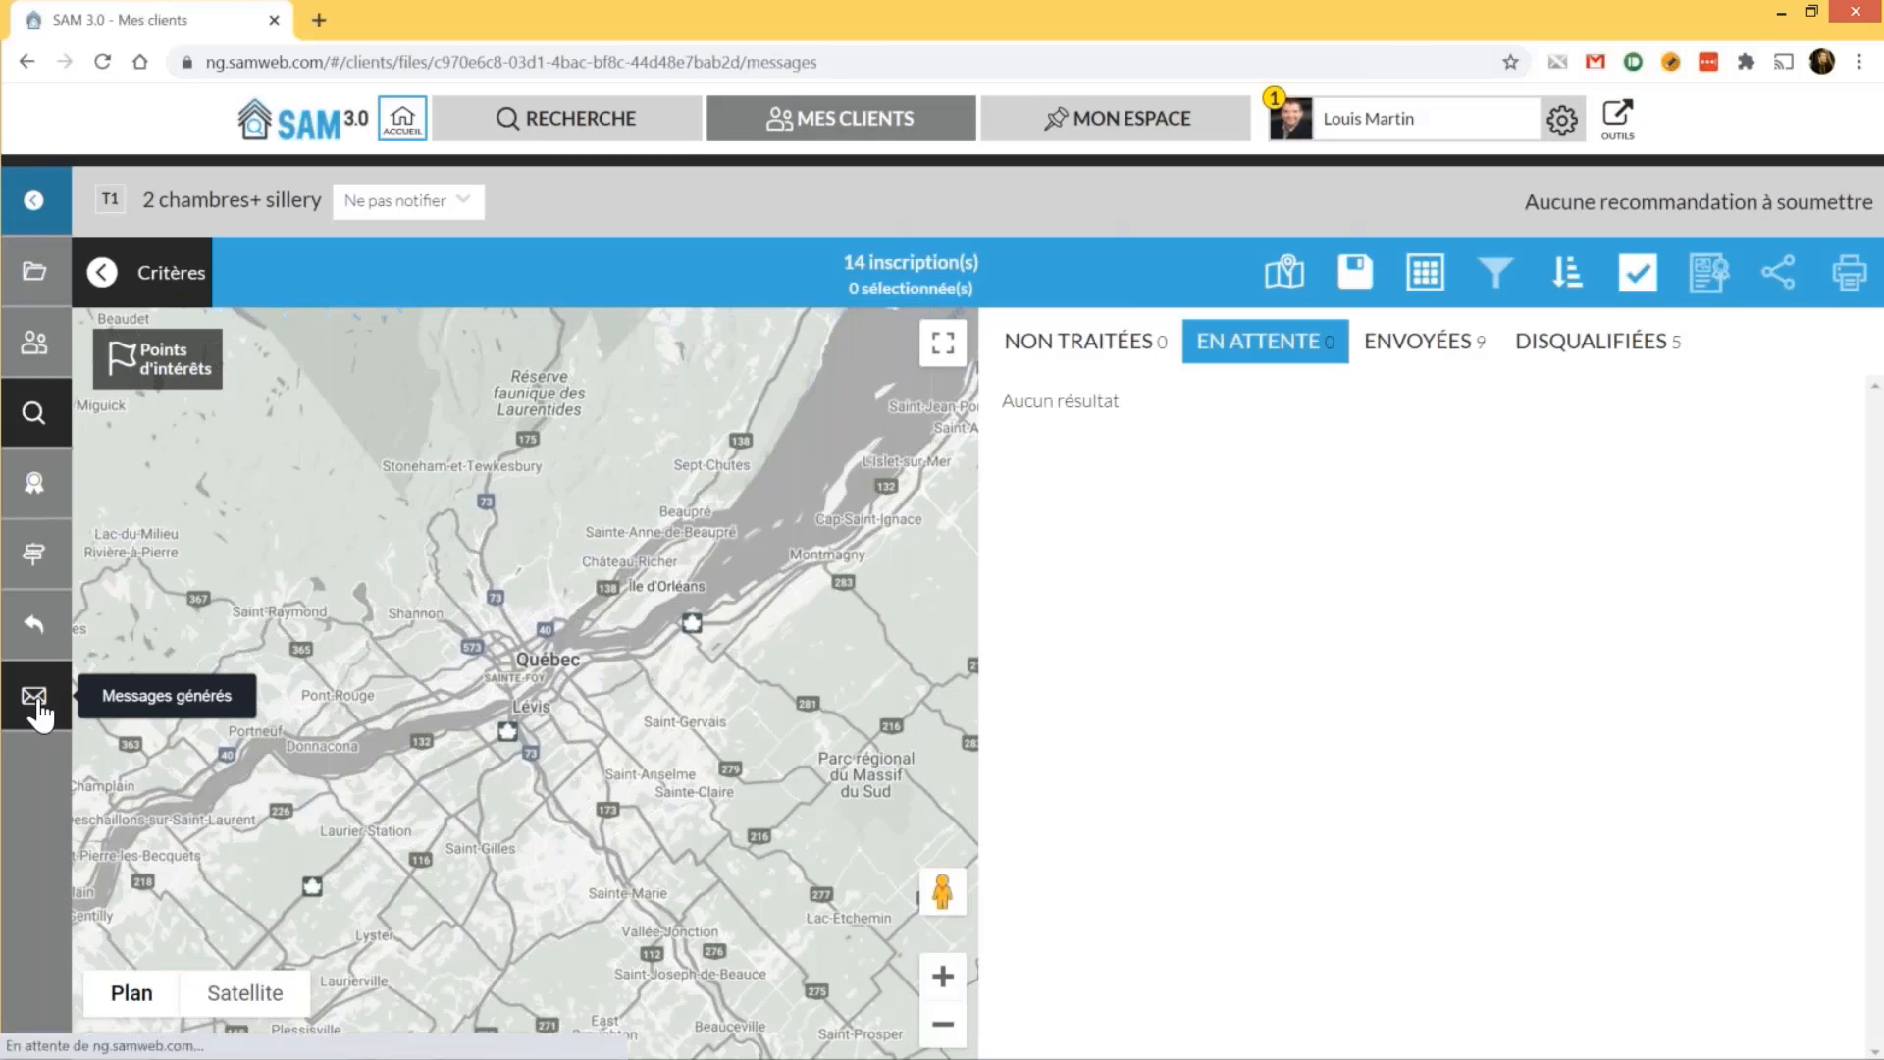
{"action": "left_click", "coordinate": [45, 652]}
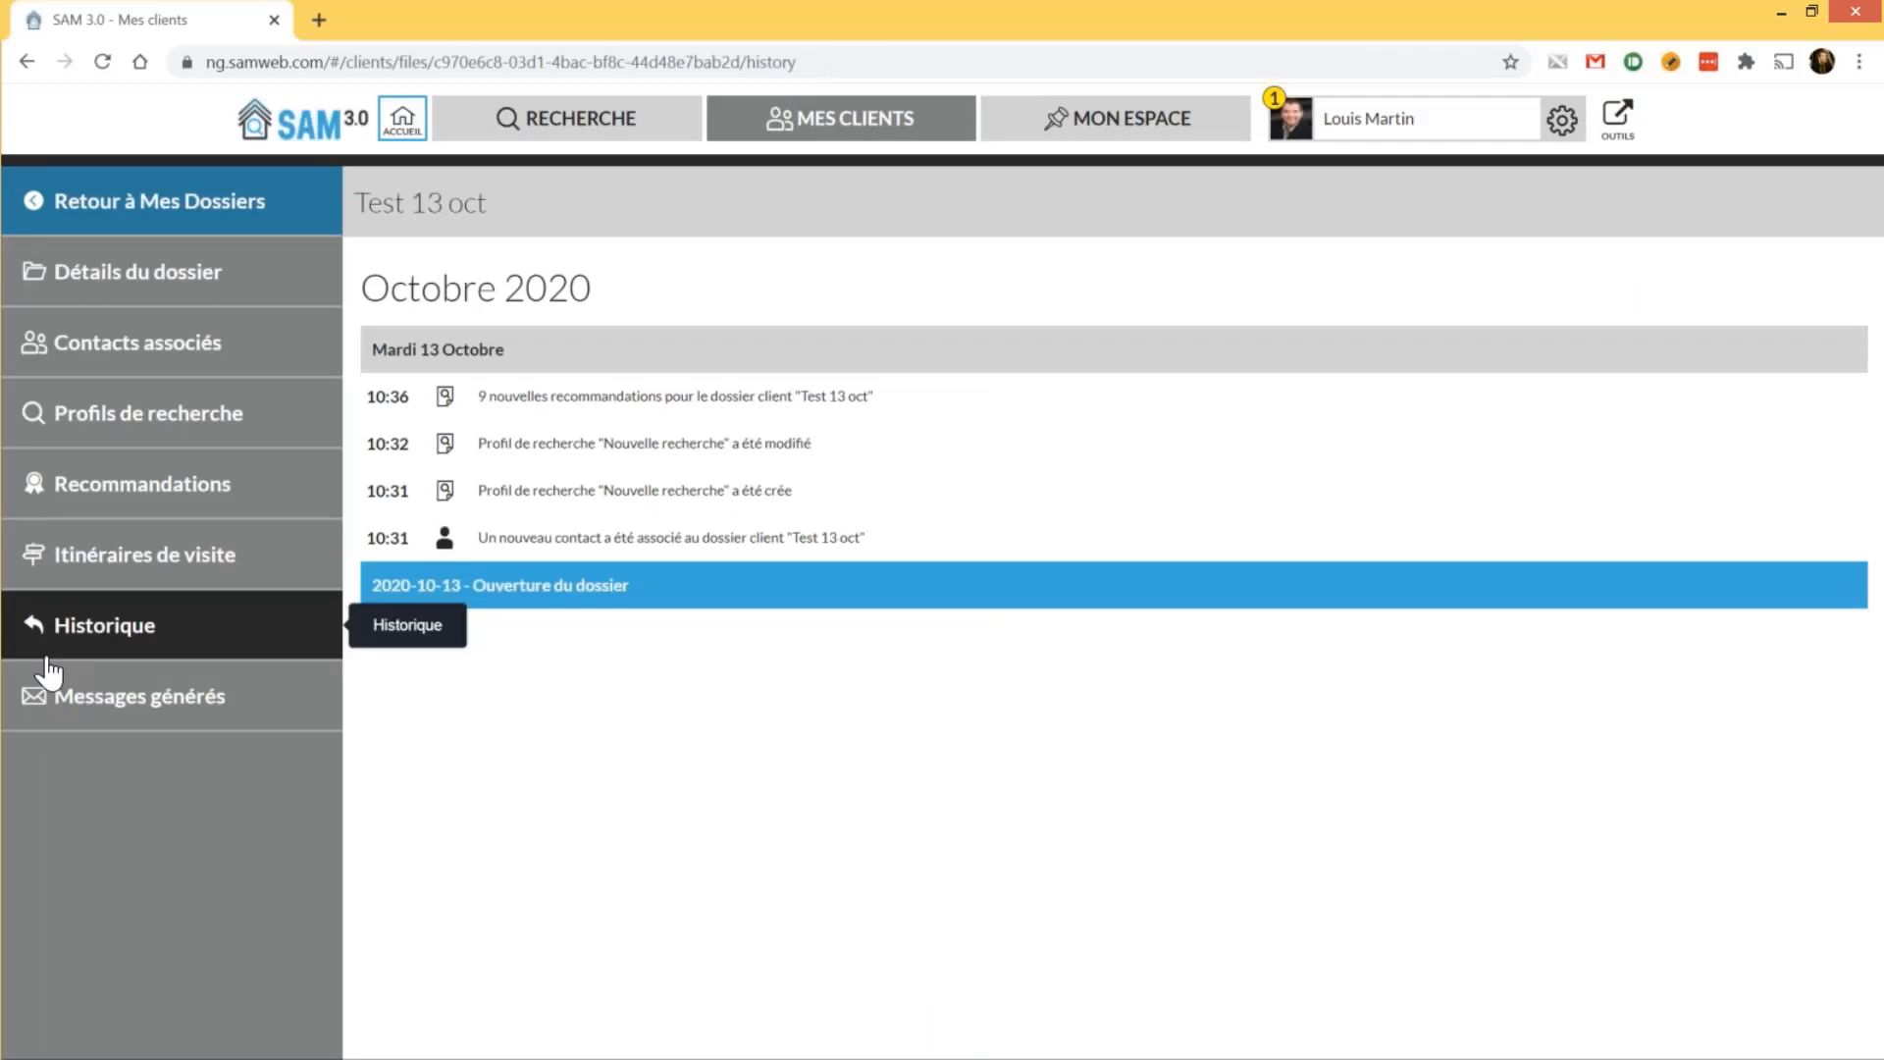
{"action": "left_click", "coordinate": [57, 668]}
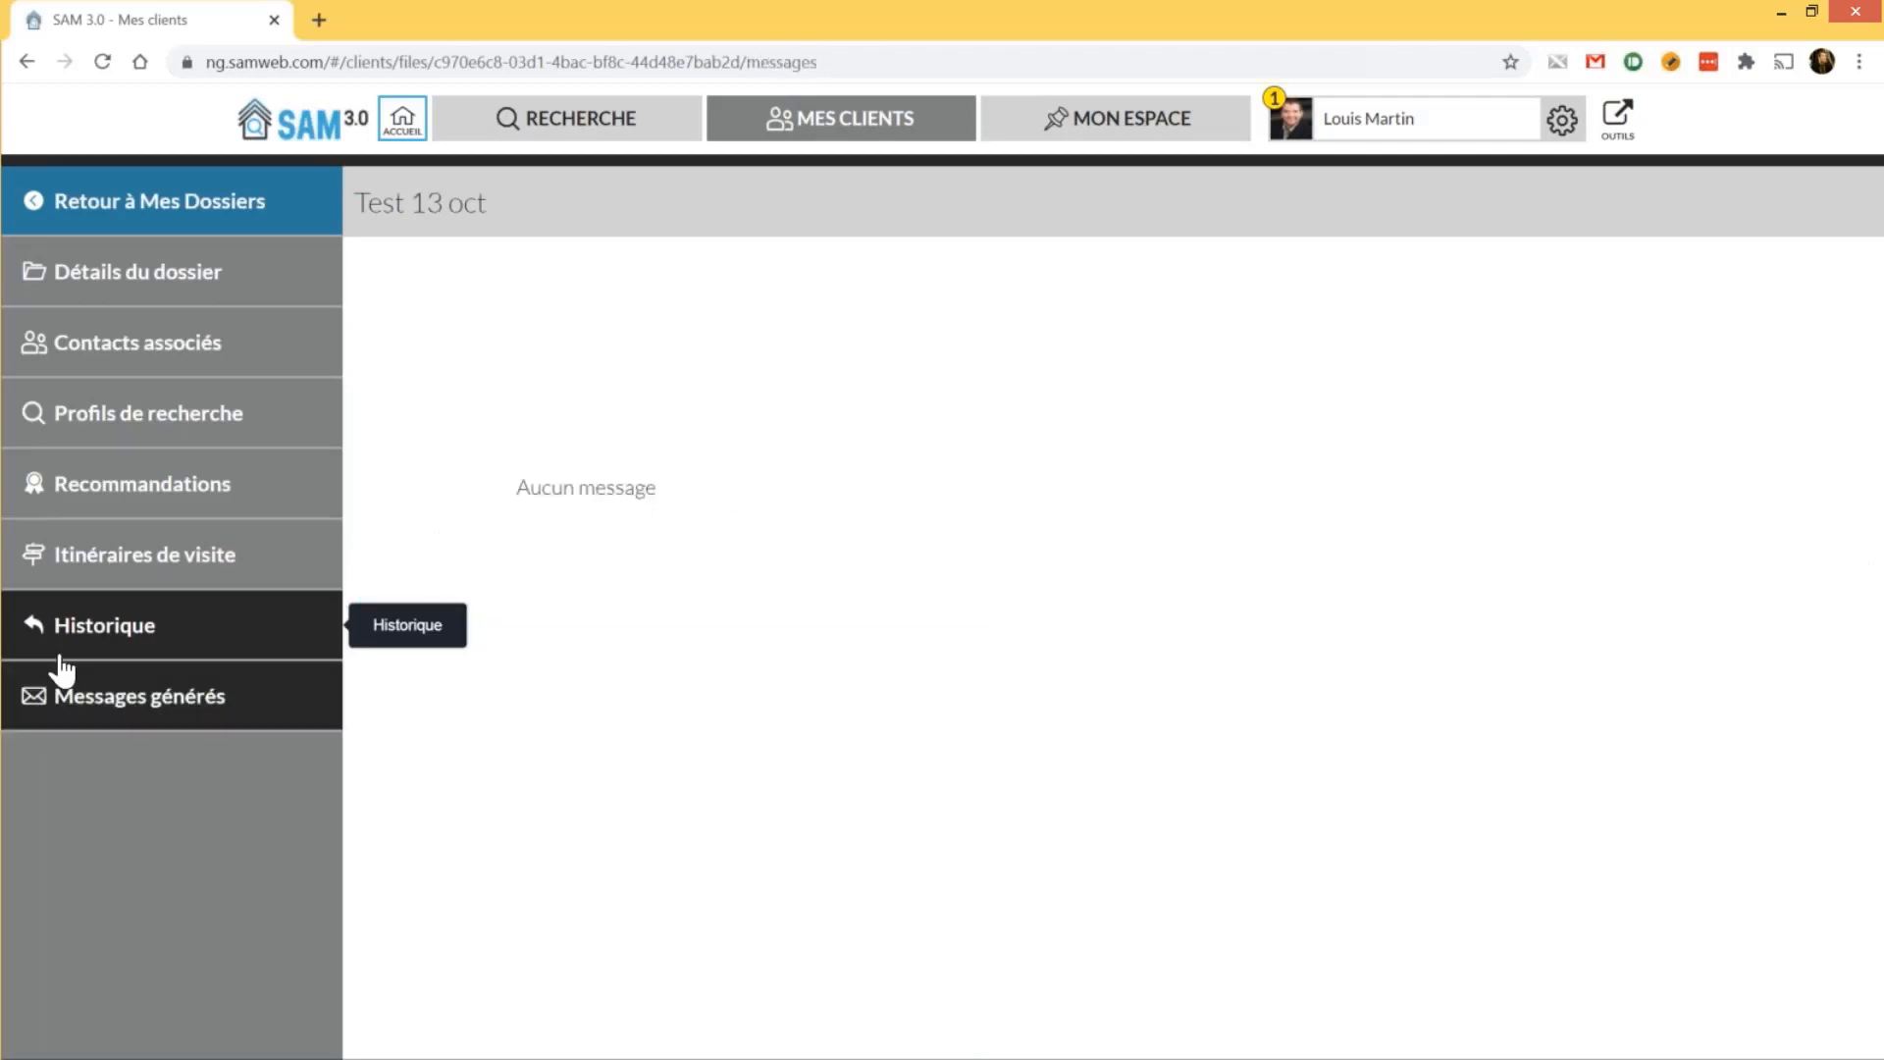
{"action": "left_click", "coordinate": [60, 655]}
{"action": "left_click", "coordinate": [67, 677]}
{"action": "left_click", "coordinate": [104, 652]}
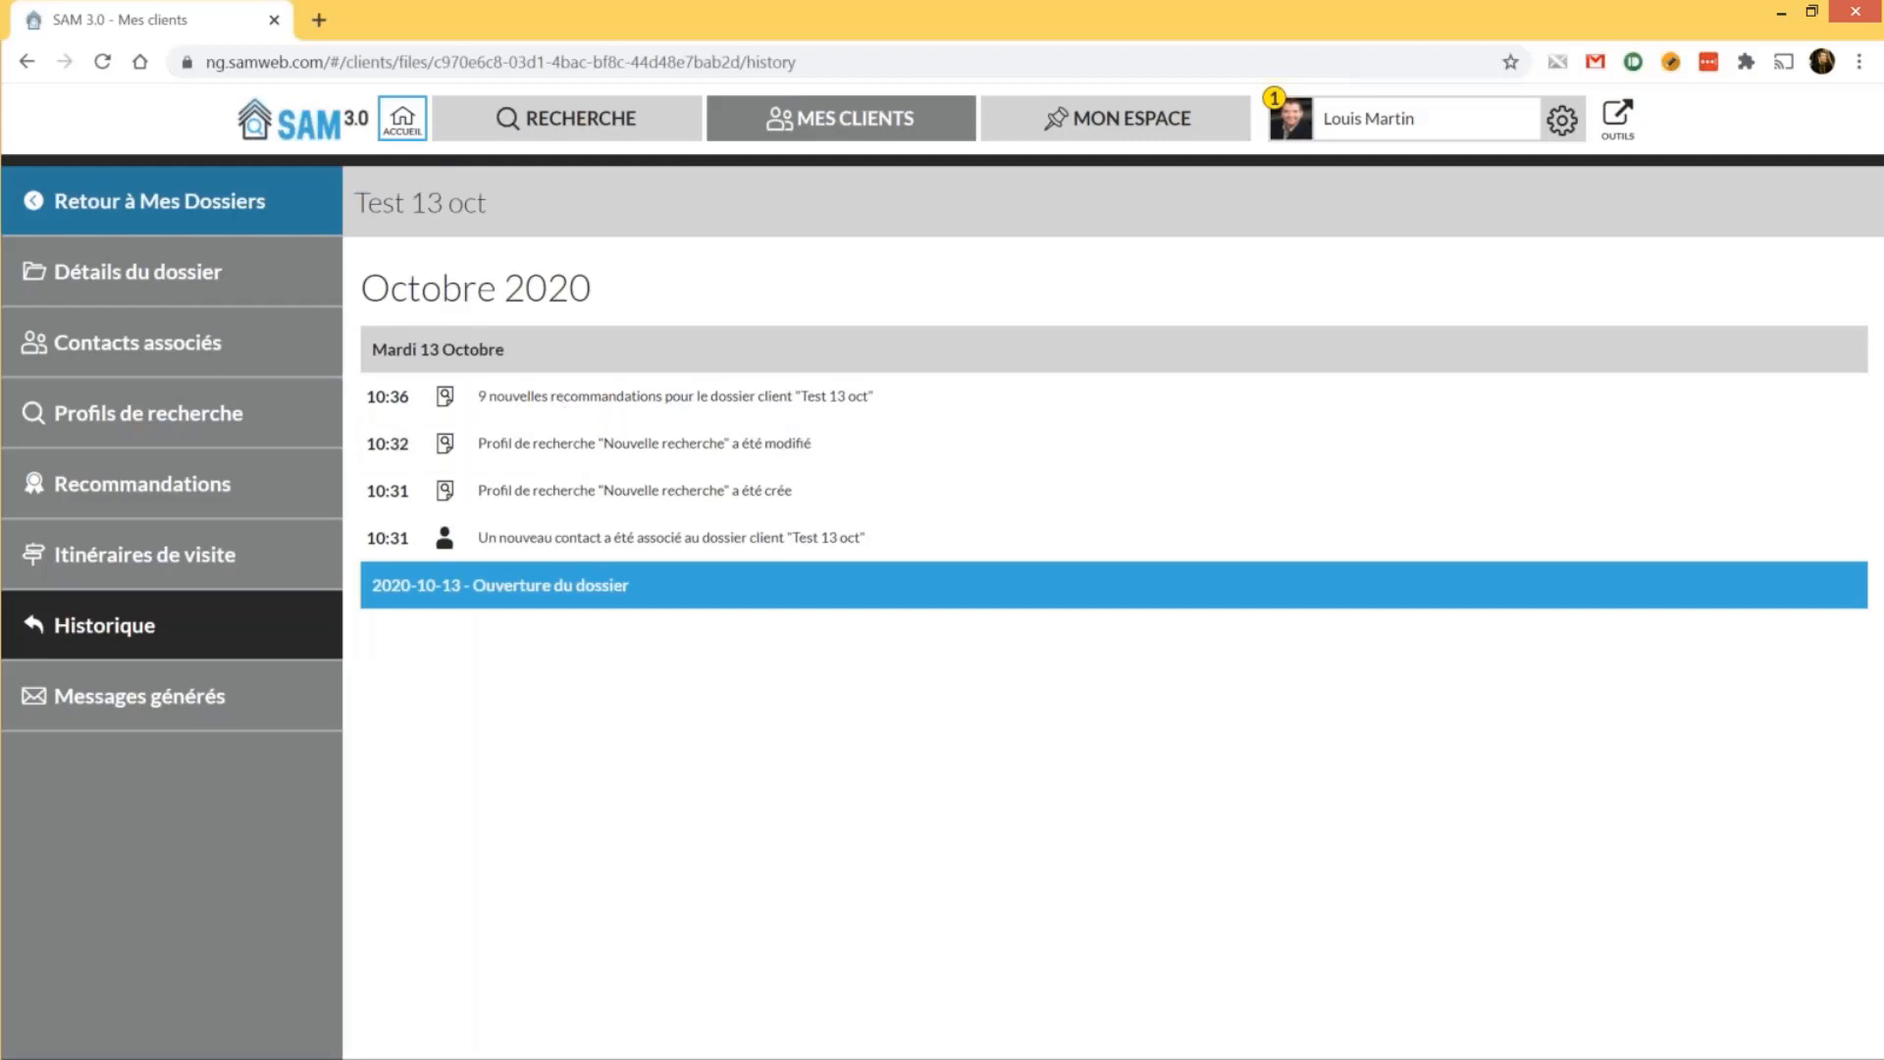
{"action": "left_click", "coordinate": [128, 695]}
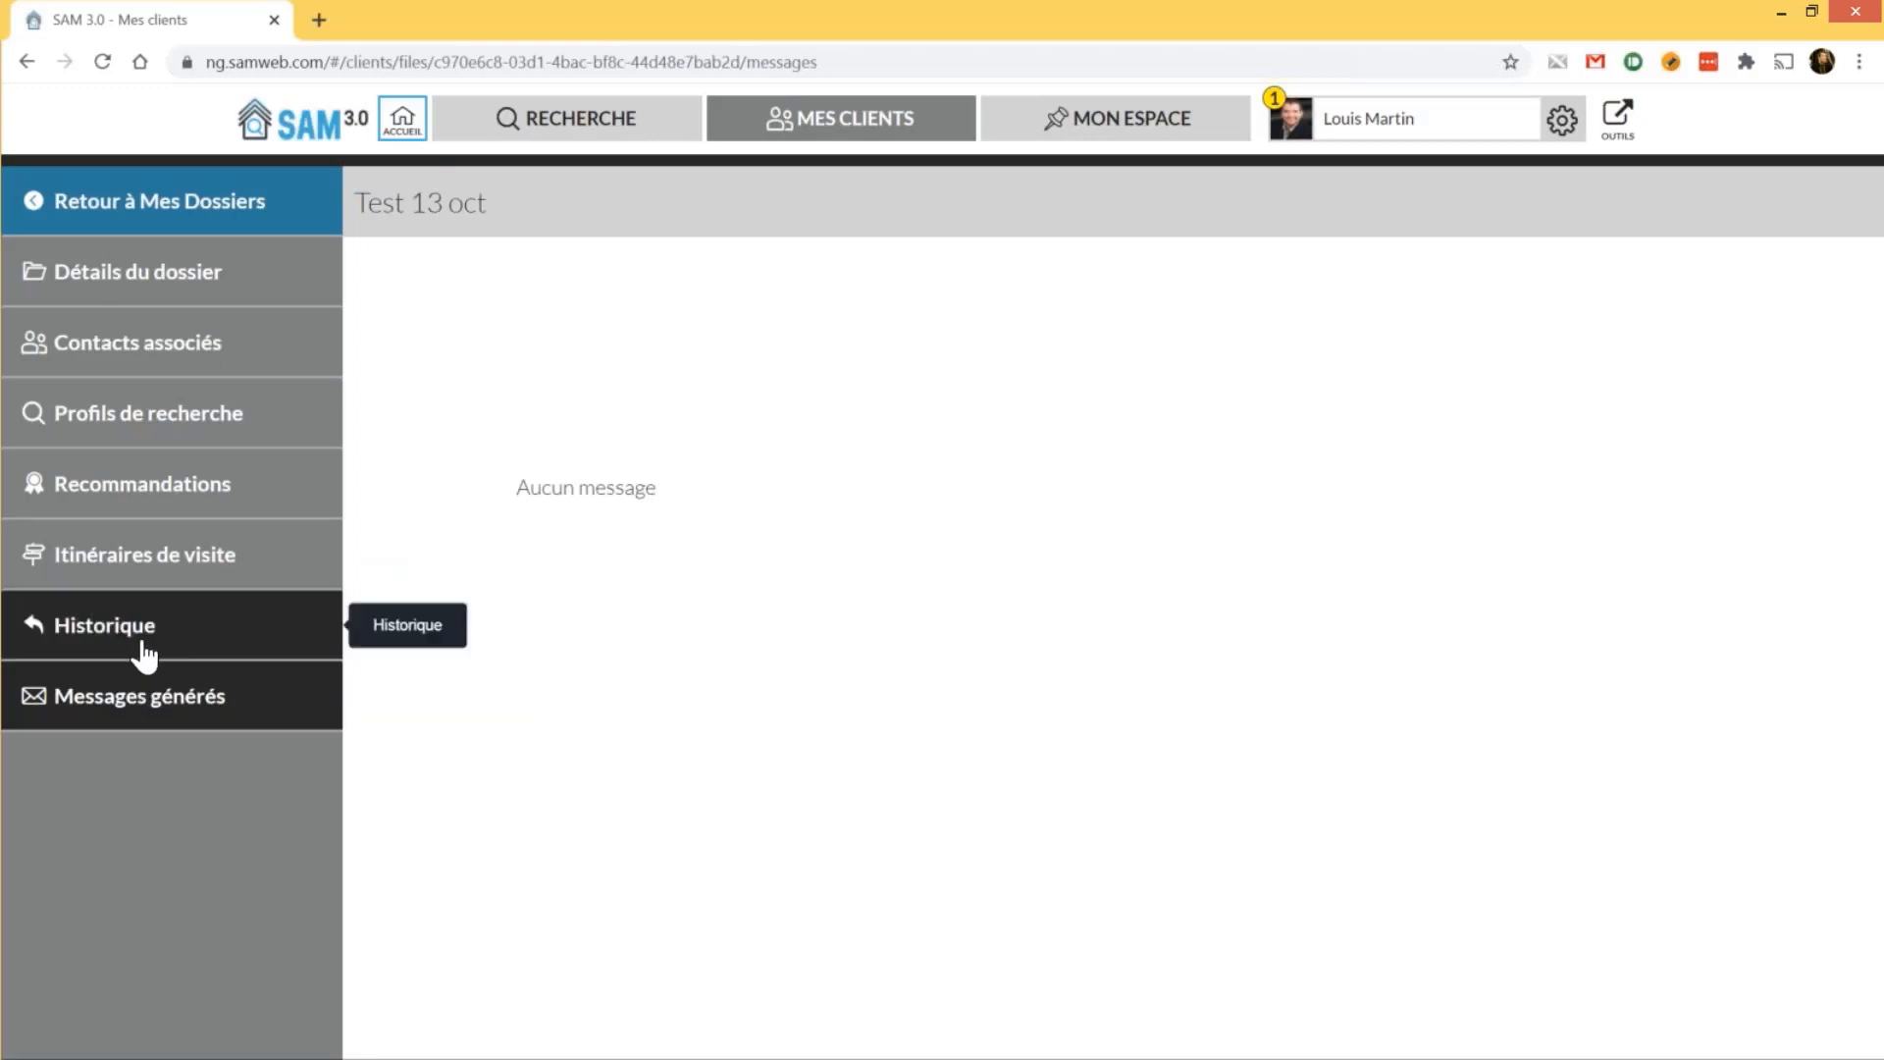
{"action": "left_click", "coordinate": [140, 650]}
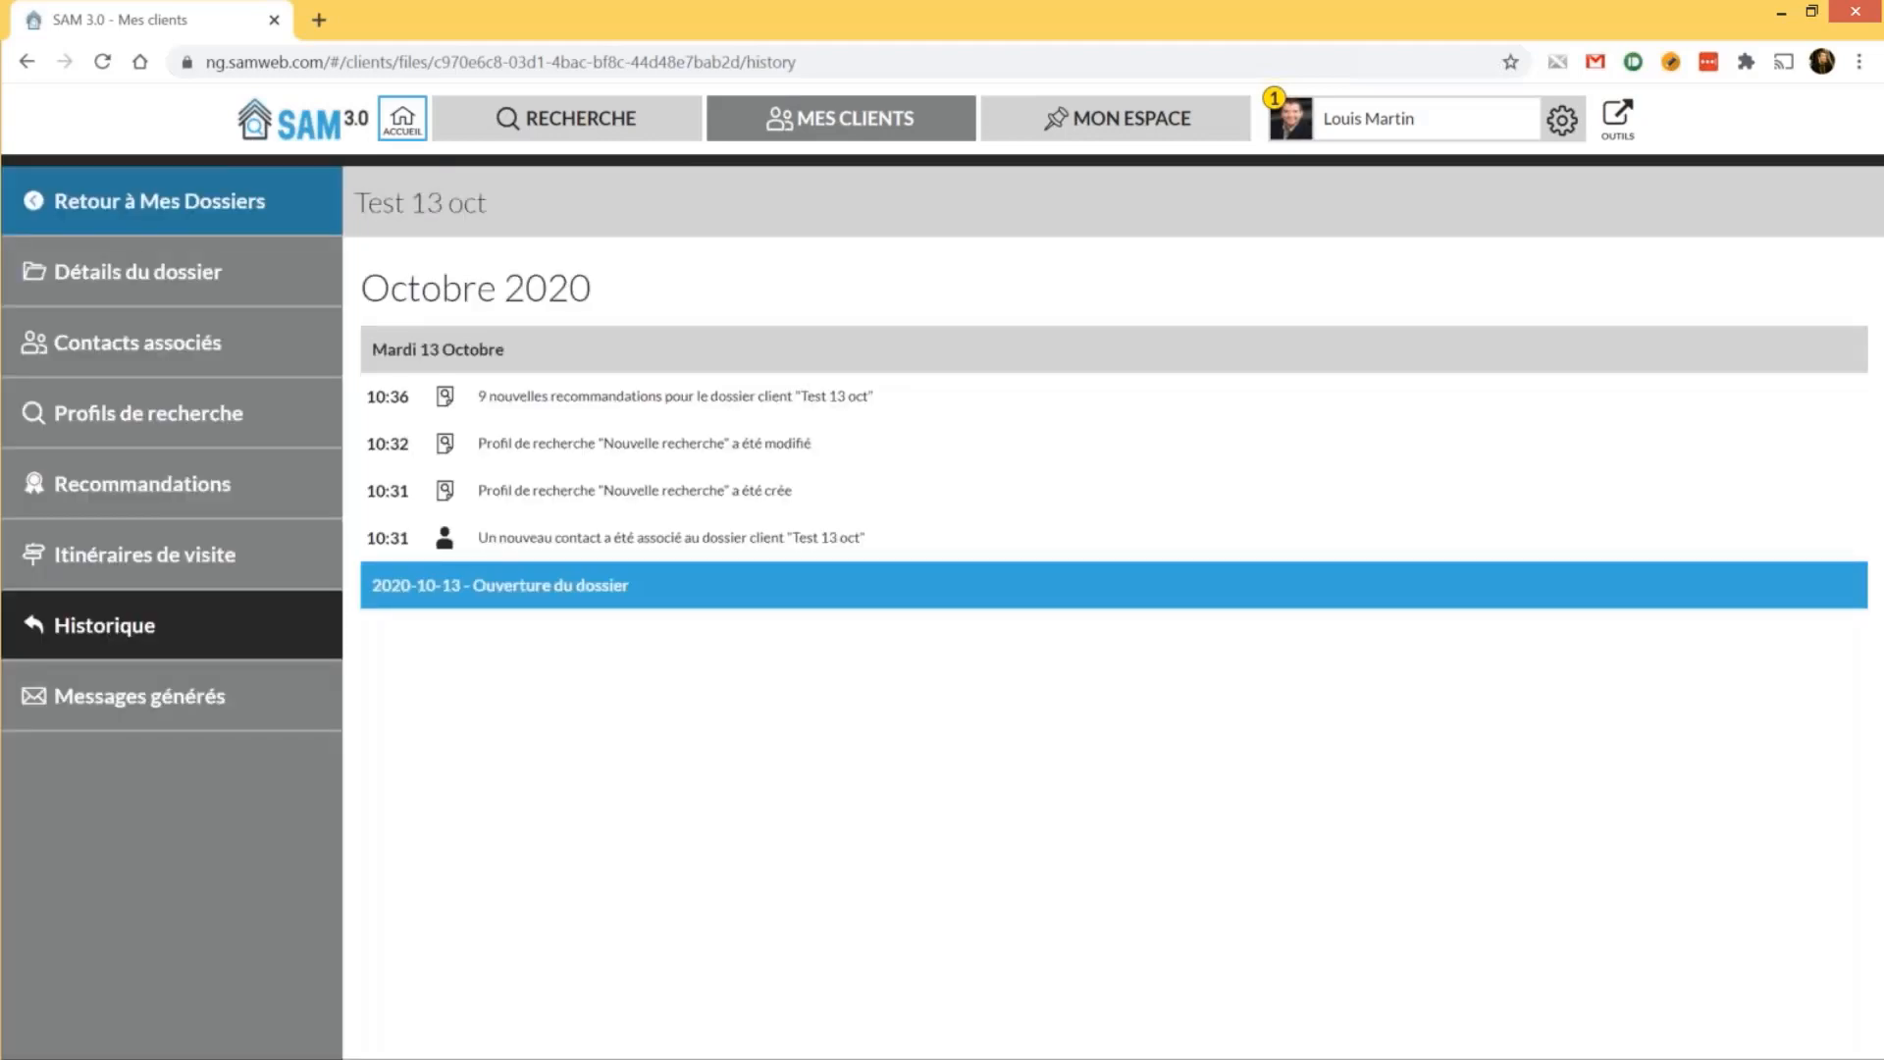
{"action": "left_click", "coordinate": [143, 692]}
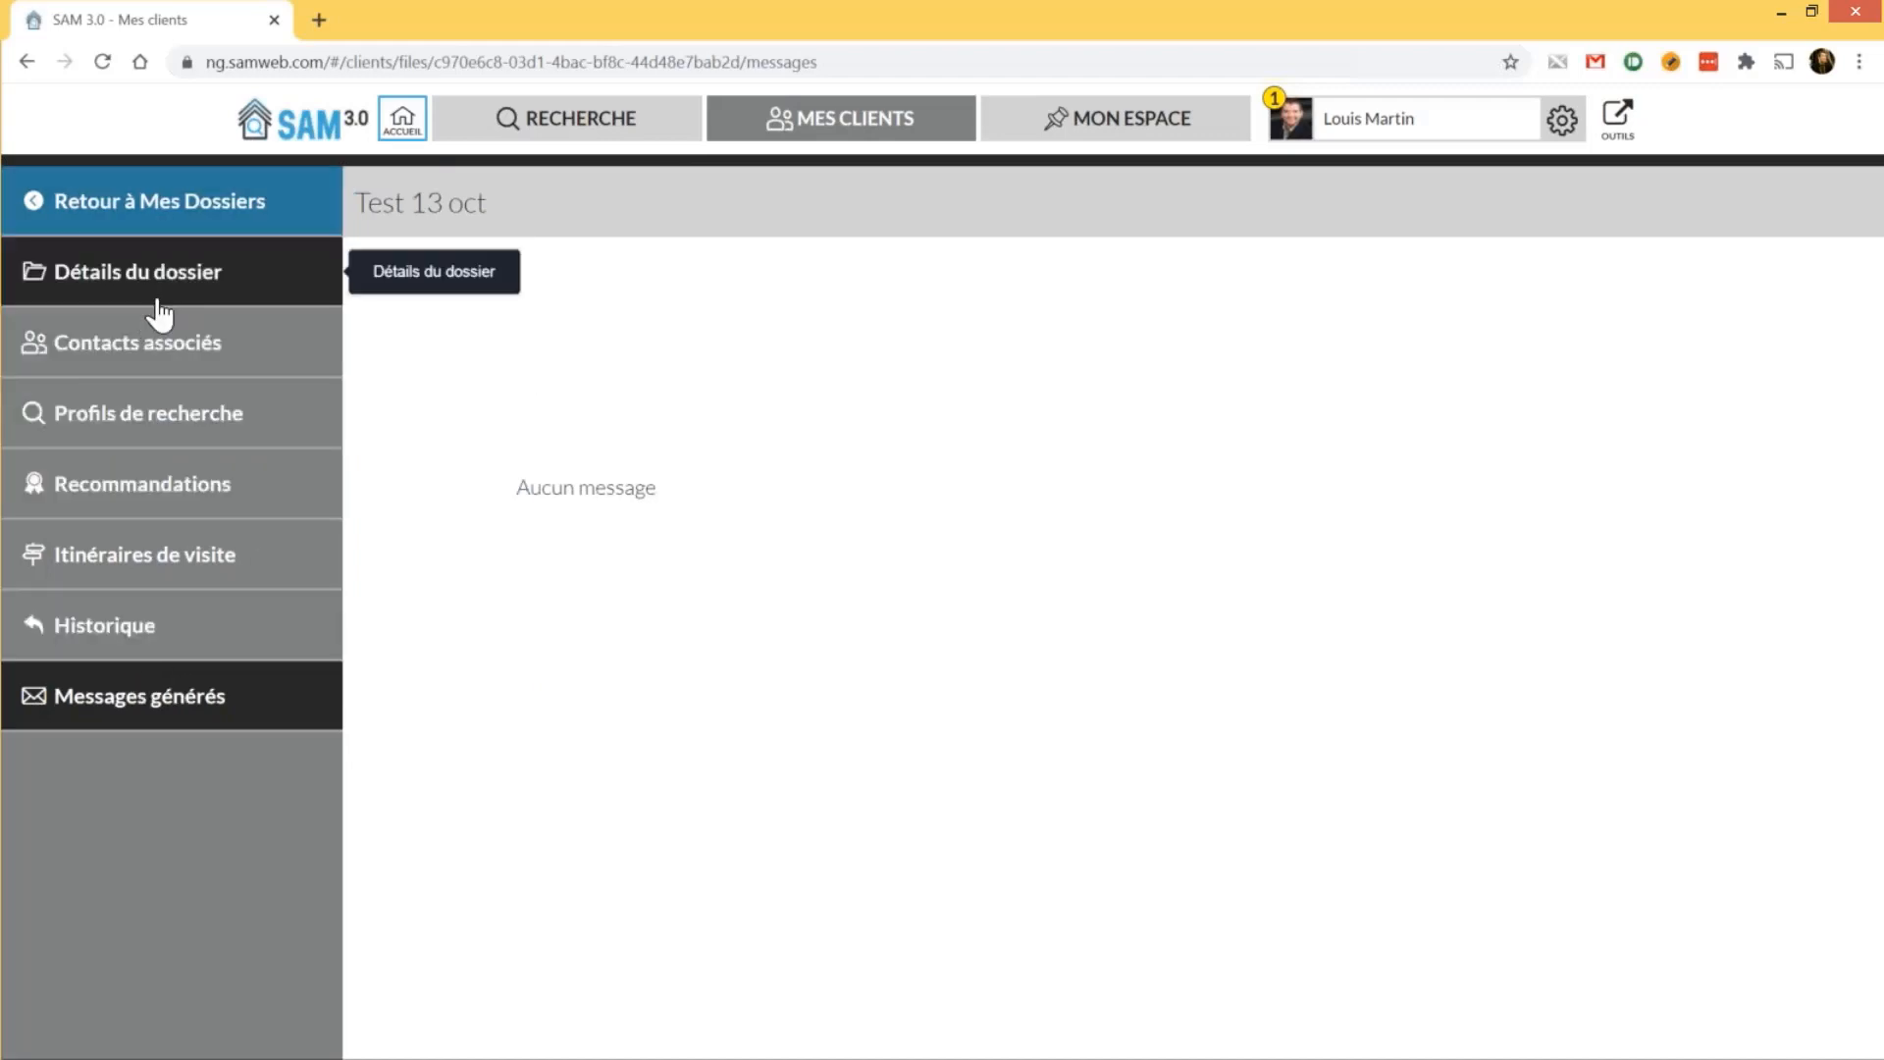
Go from Recommandations to the Test 13 oct file's Itinéraires de visite page
{"action": "left_click", "coordinate": [138, 495]}
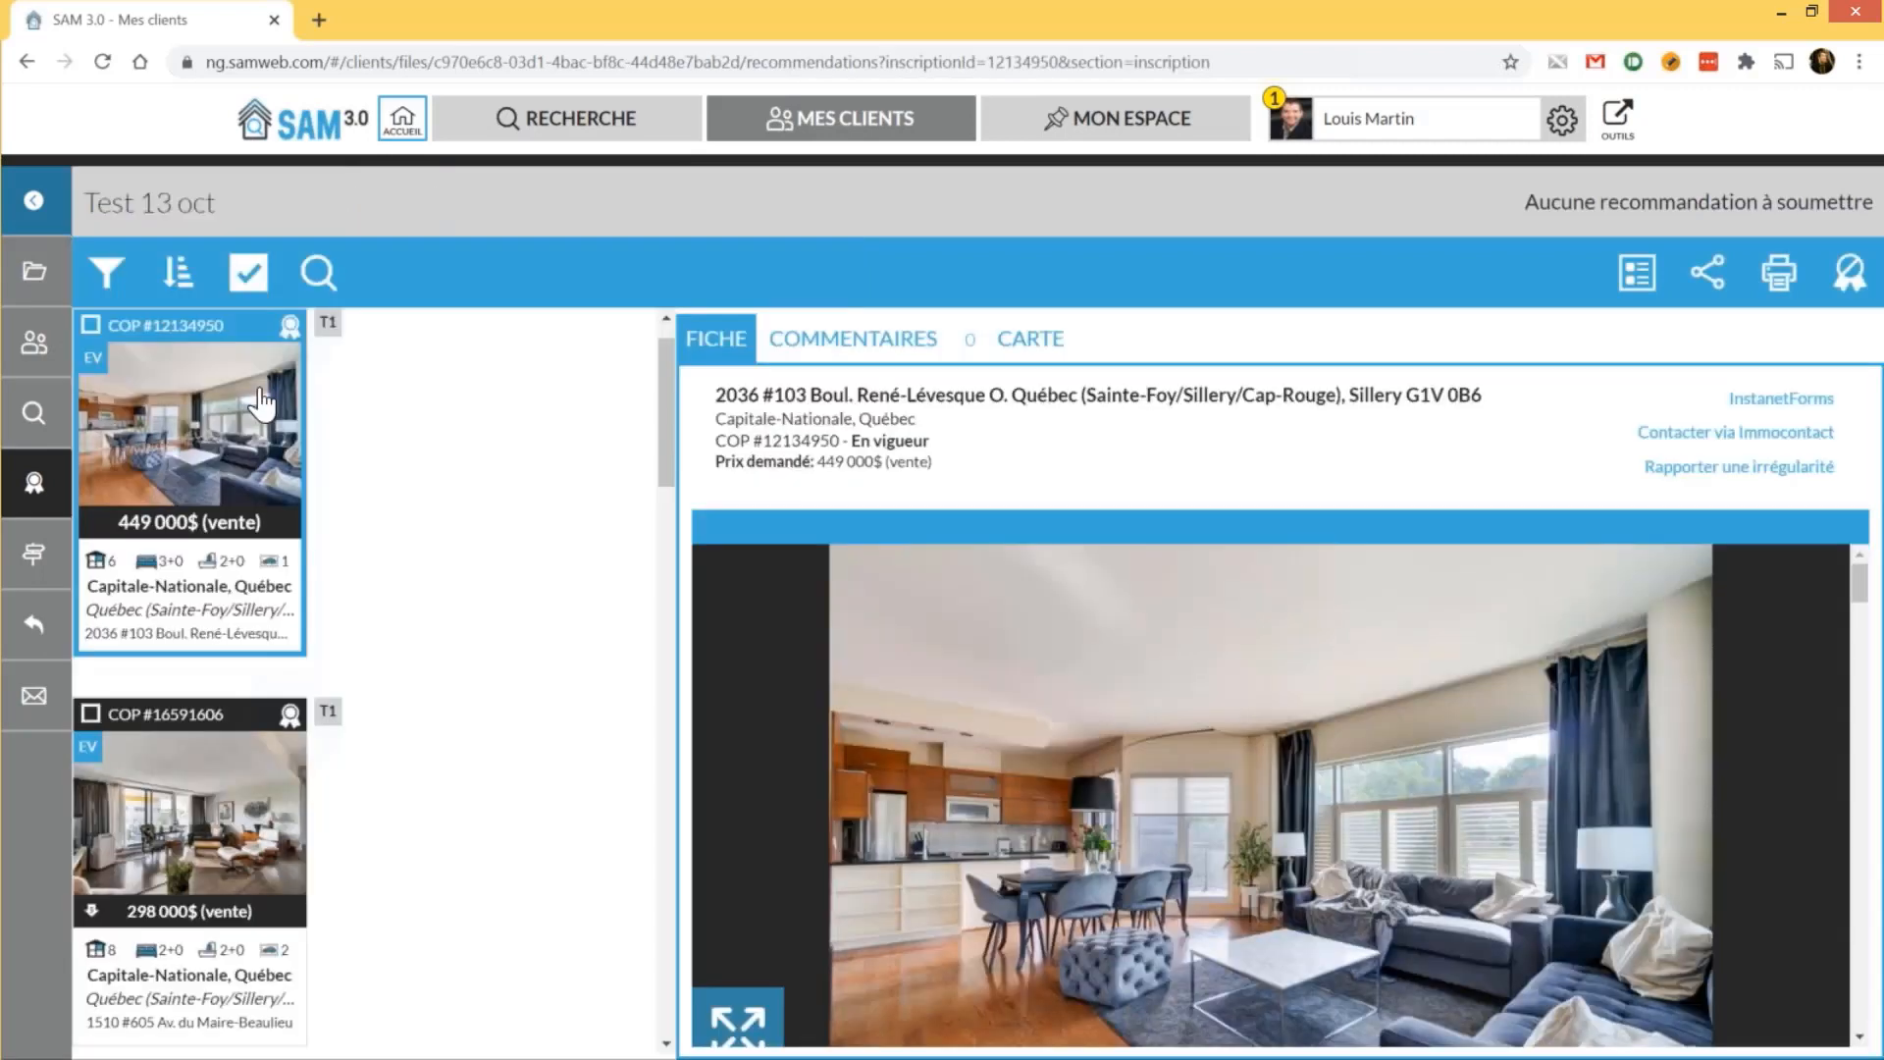
{"action": "left_click", "coordinate": [36, 560]}
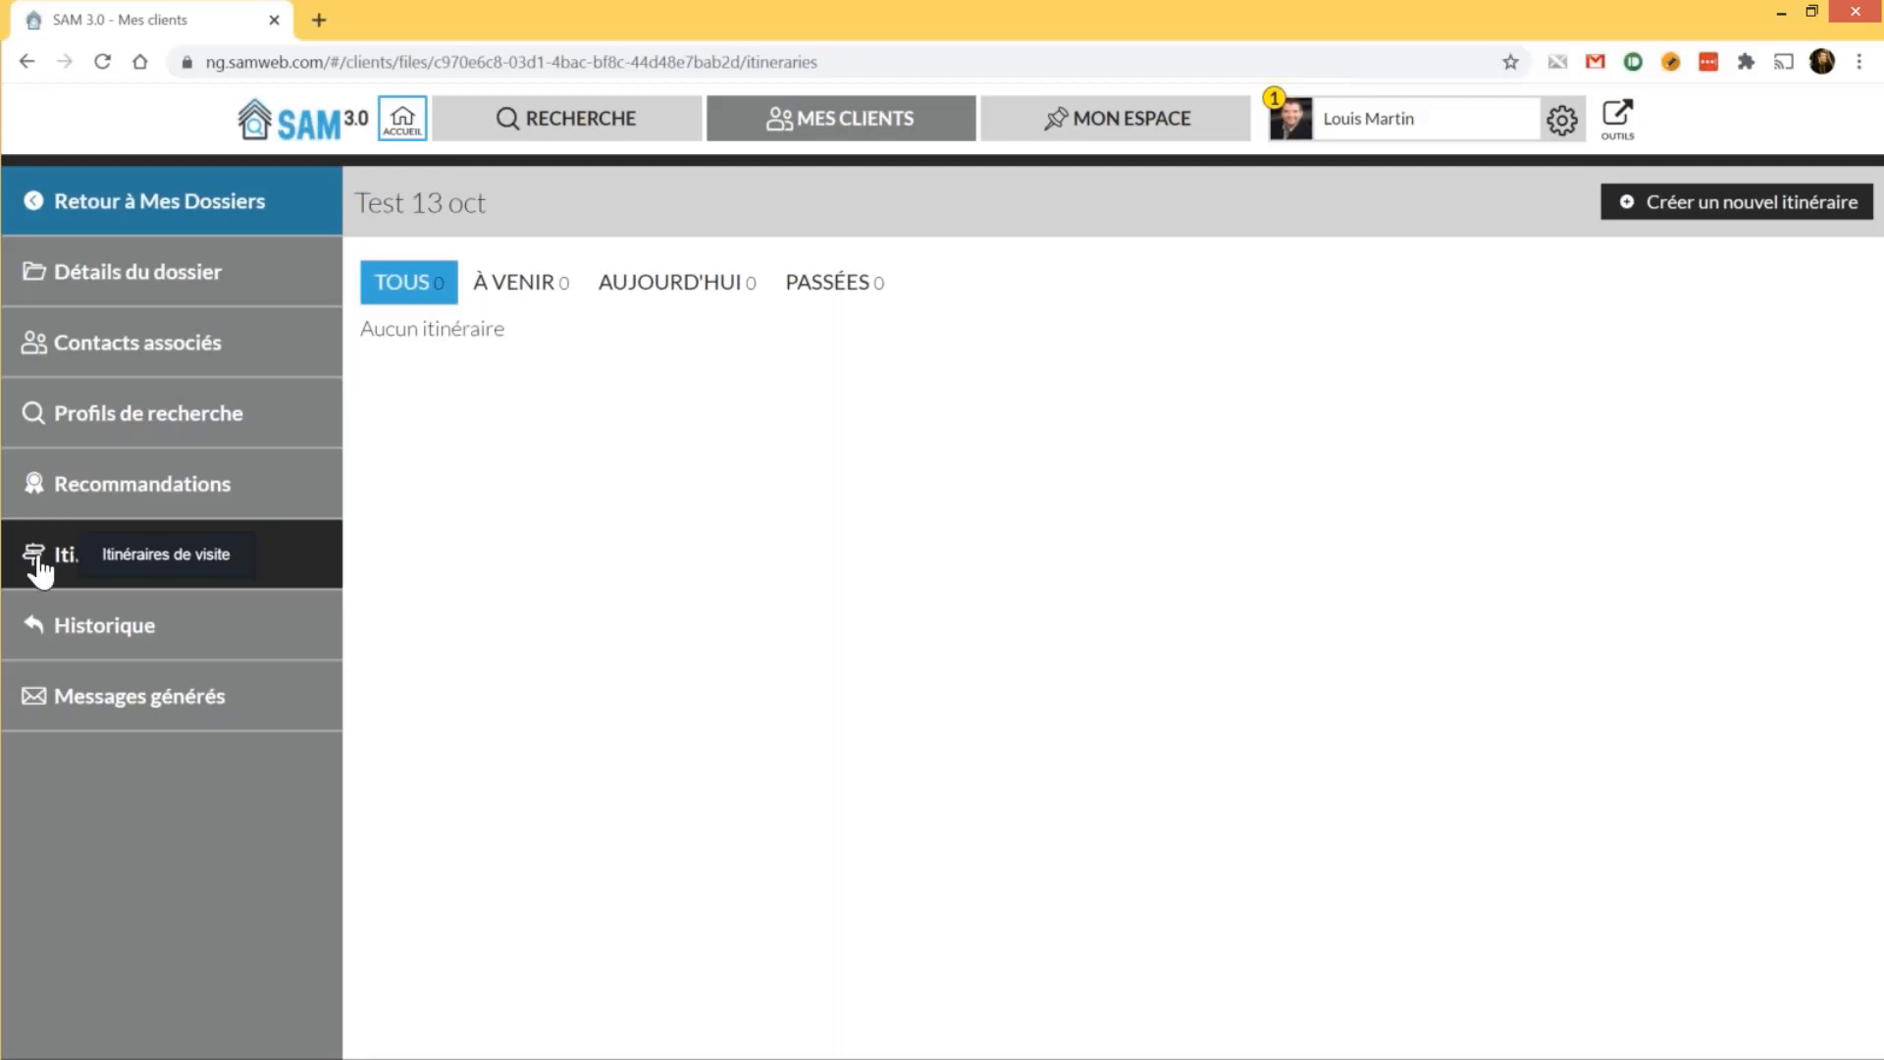
Create a new visit itinerary and set its date to 15 October 2020
{"action": "left_click", "coordinate": [1727, 218]}
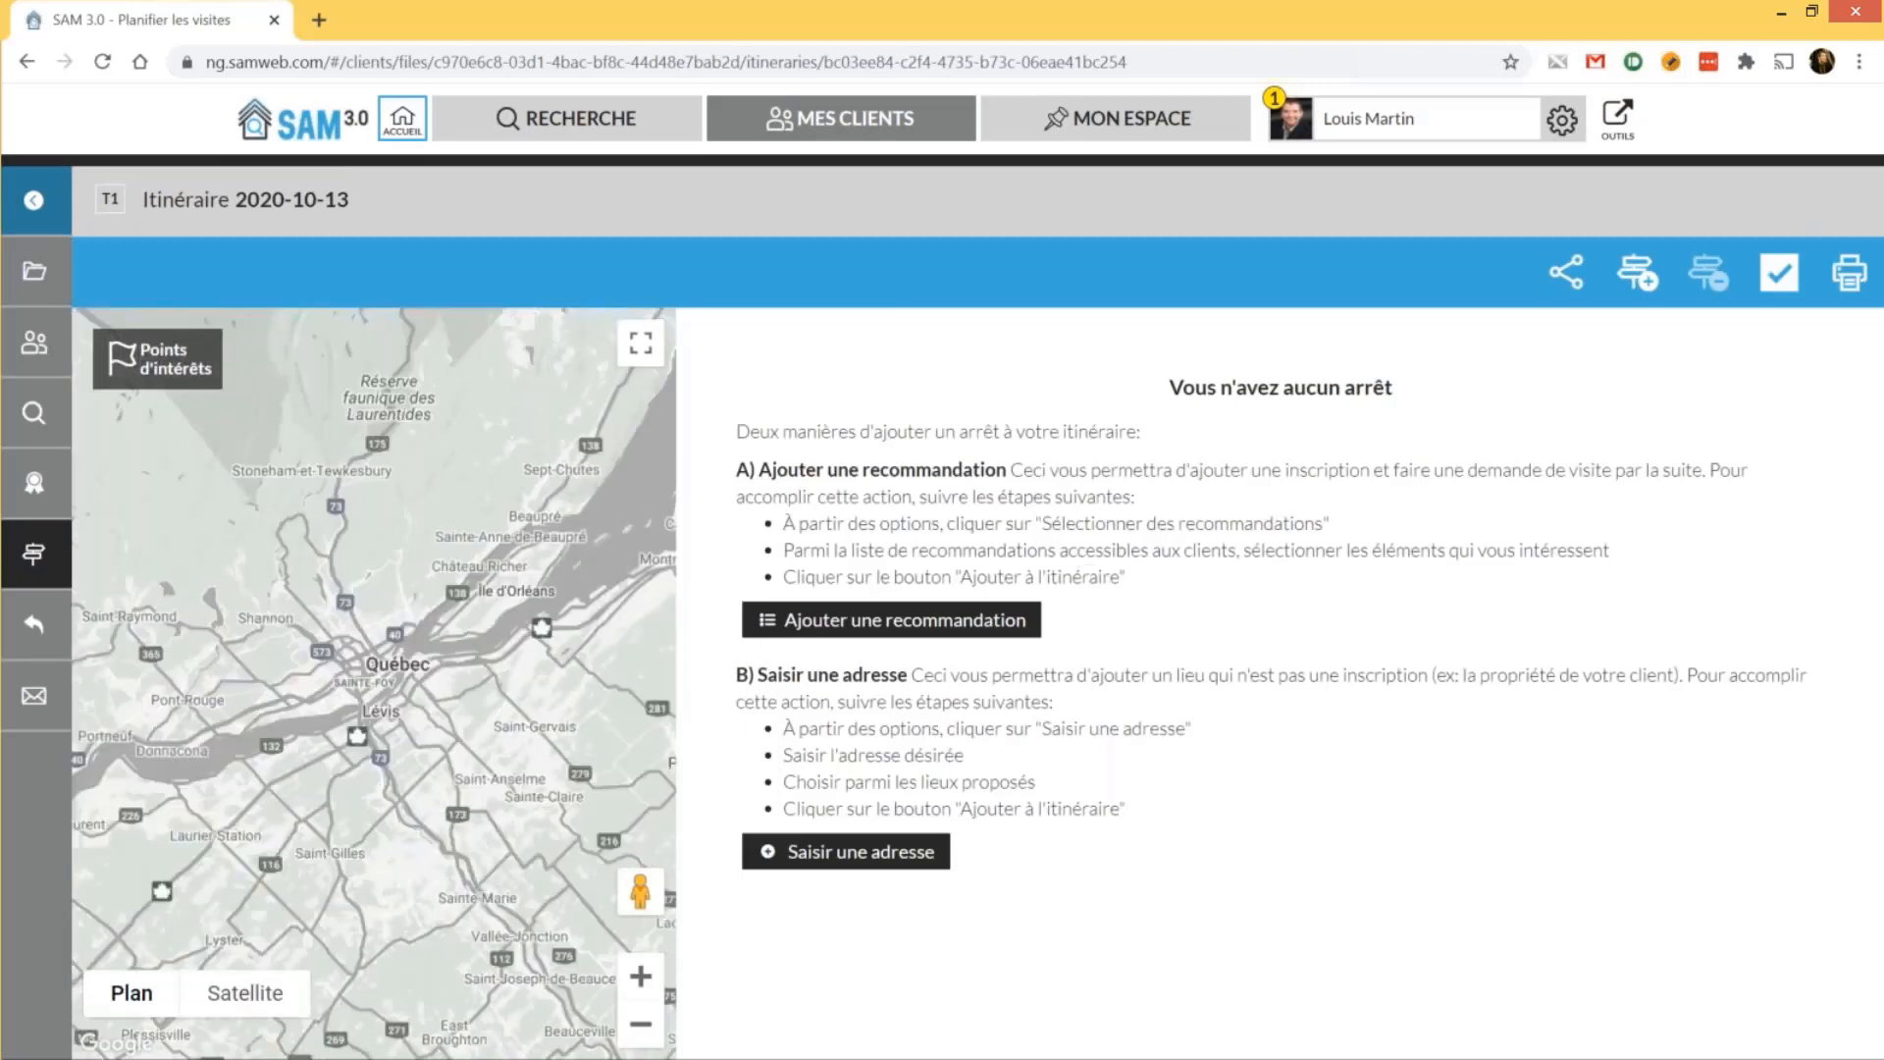
{"action": "left_click", "coordinate": [292, 199]}
{"action": "left_click", "coordinate": [245, 398]}
Check listings COP #12134950 and COP #21389335 and add the checked recommendations as itinerary stops
{"action": "left_click", "coordinate": [1641, 277]}
{"action": "scroll", "coordinate": [1433, 537], "scroll_direction": "down", "scroll_amount": 3}
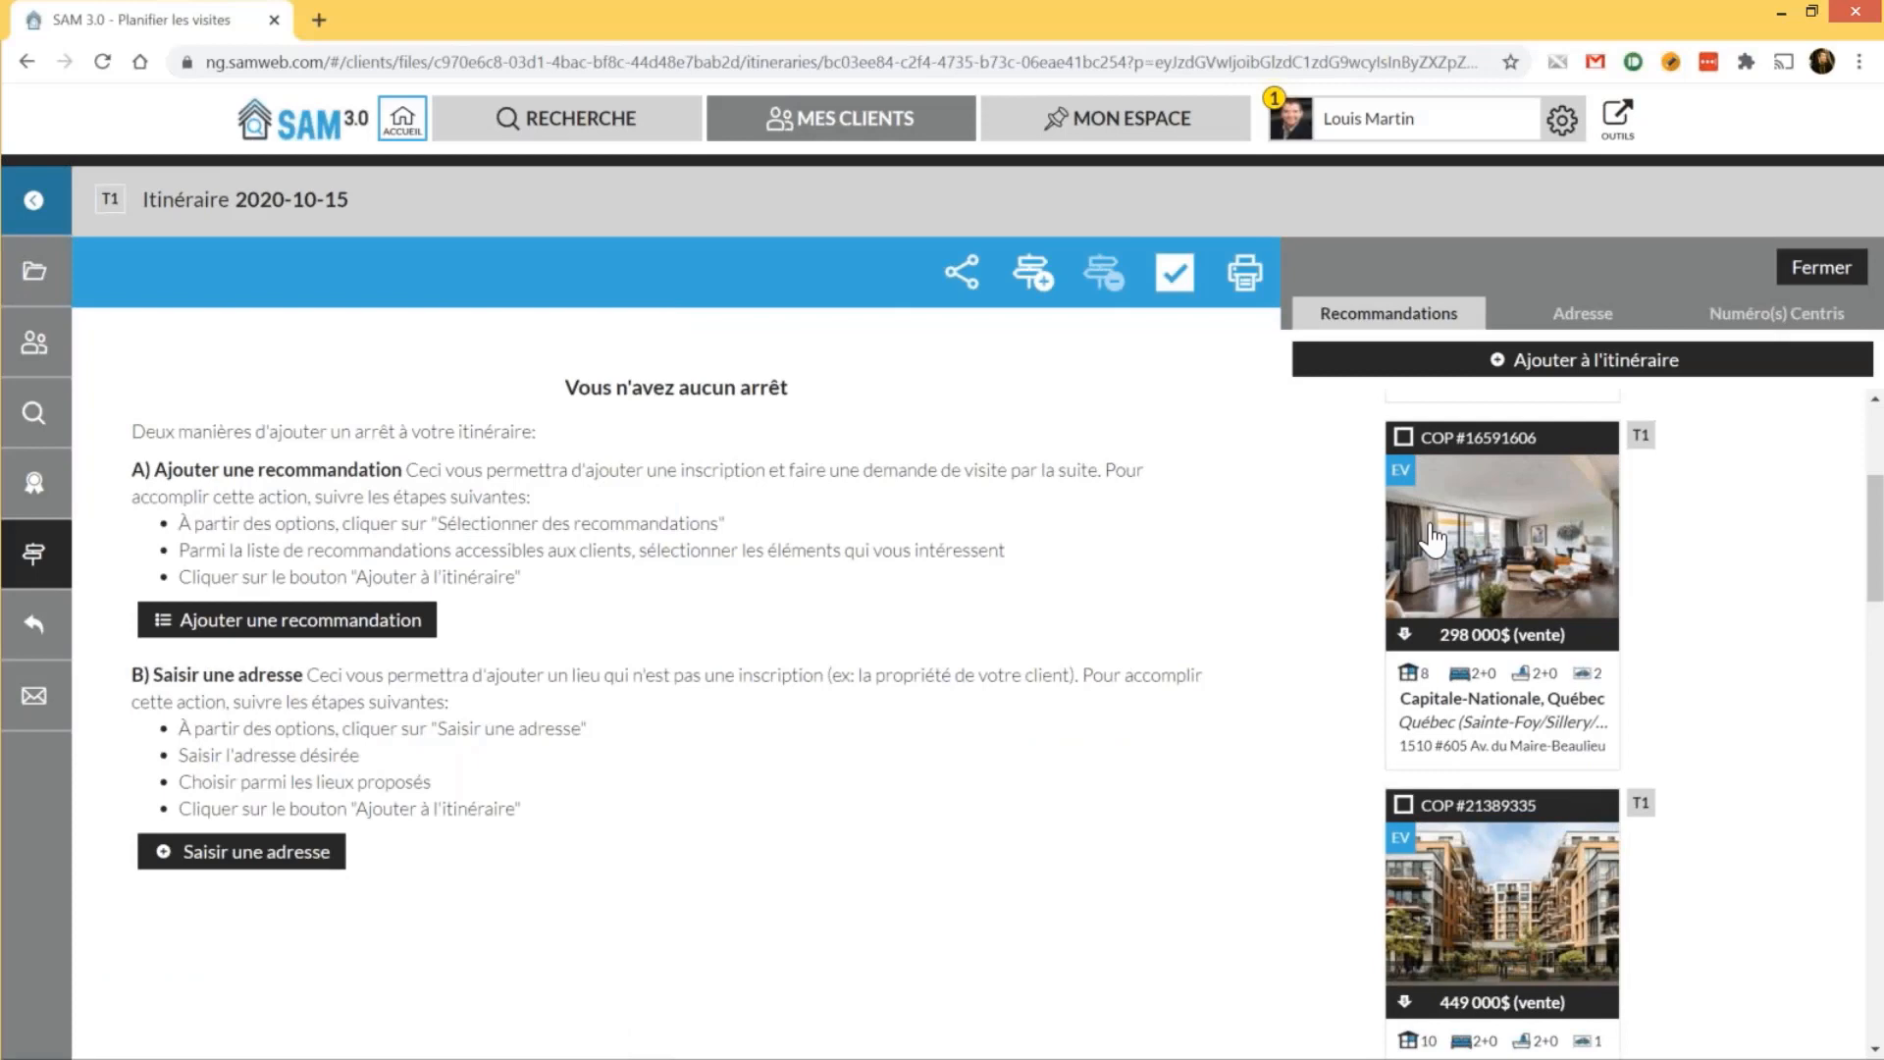
{"action": "scroll", "coordinate": [1433, 538], "scroll_direction": "up", "scroll_amount": 3}
{"action": "left_click", "coordinate": [1404, 424]}
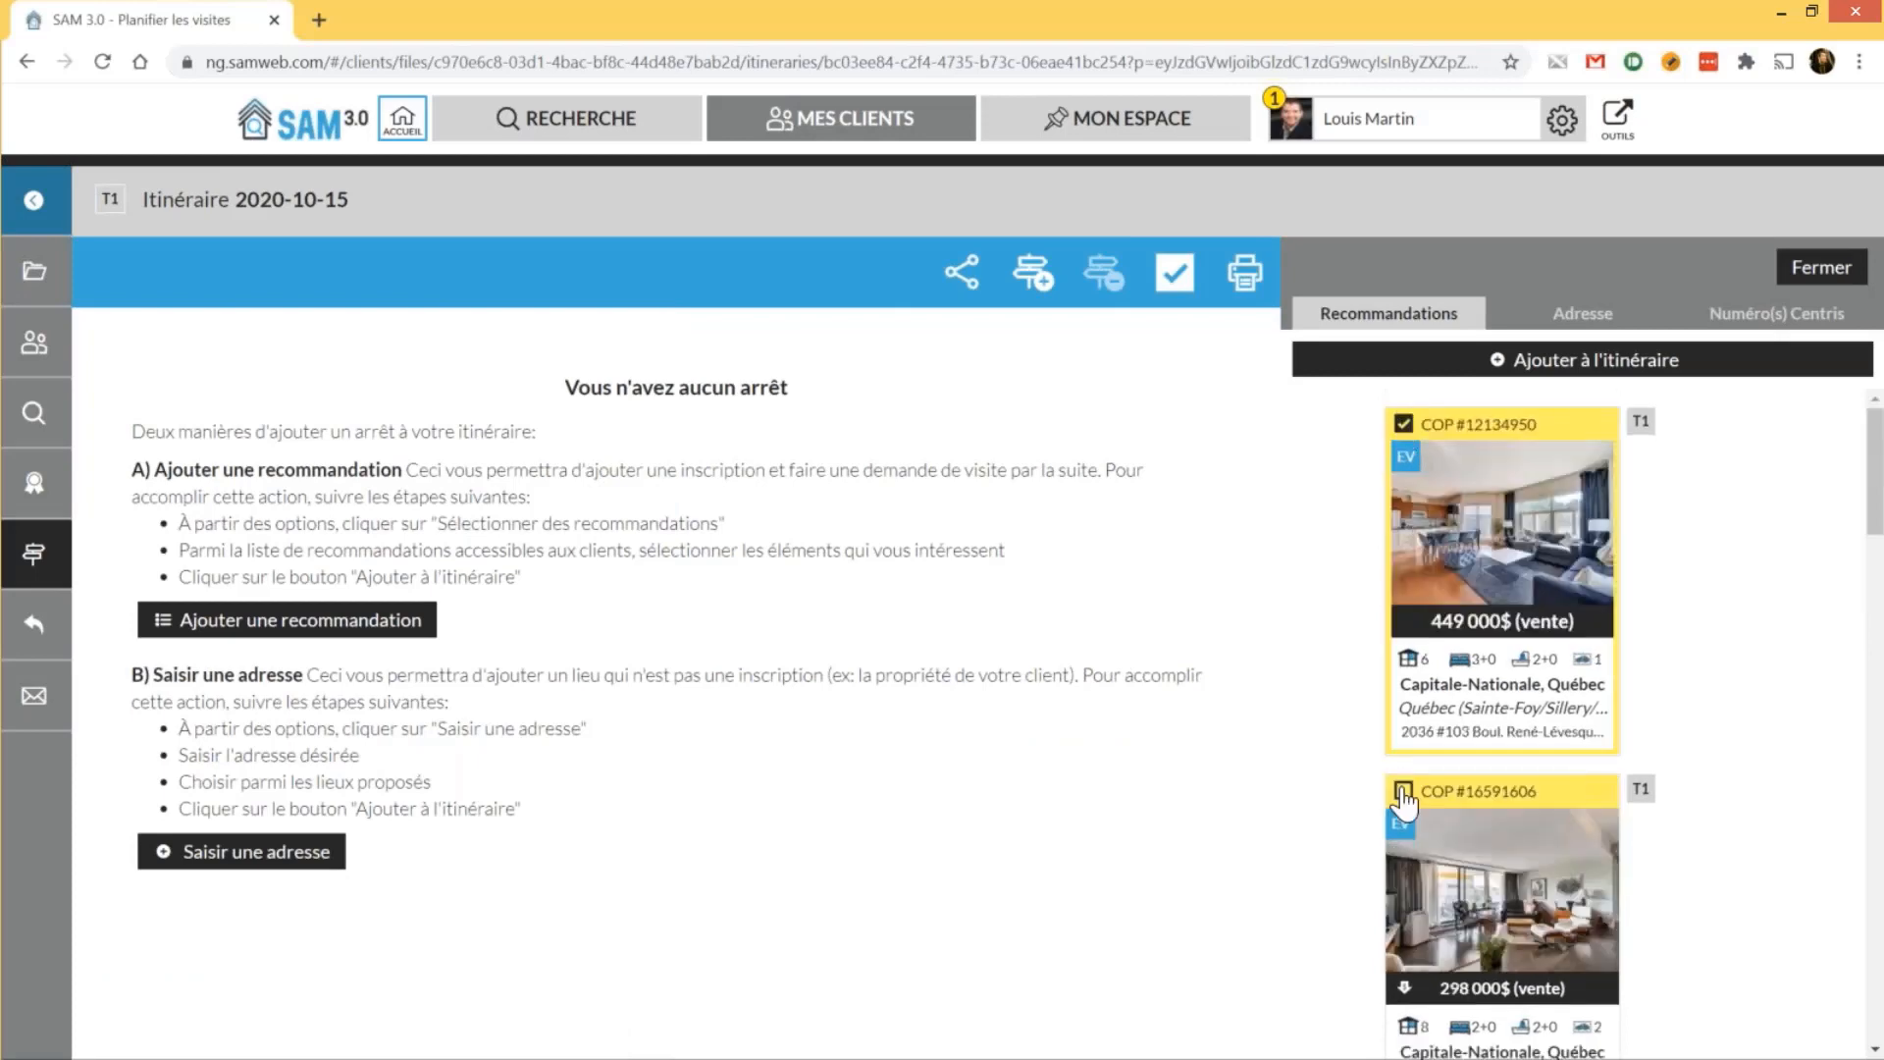
{"action": "scroll", "coordinate": [1405, 803], "scroll_direction": "down", "scroll_amount": 1}
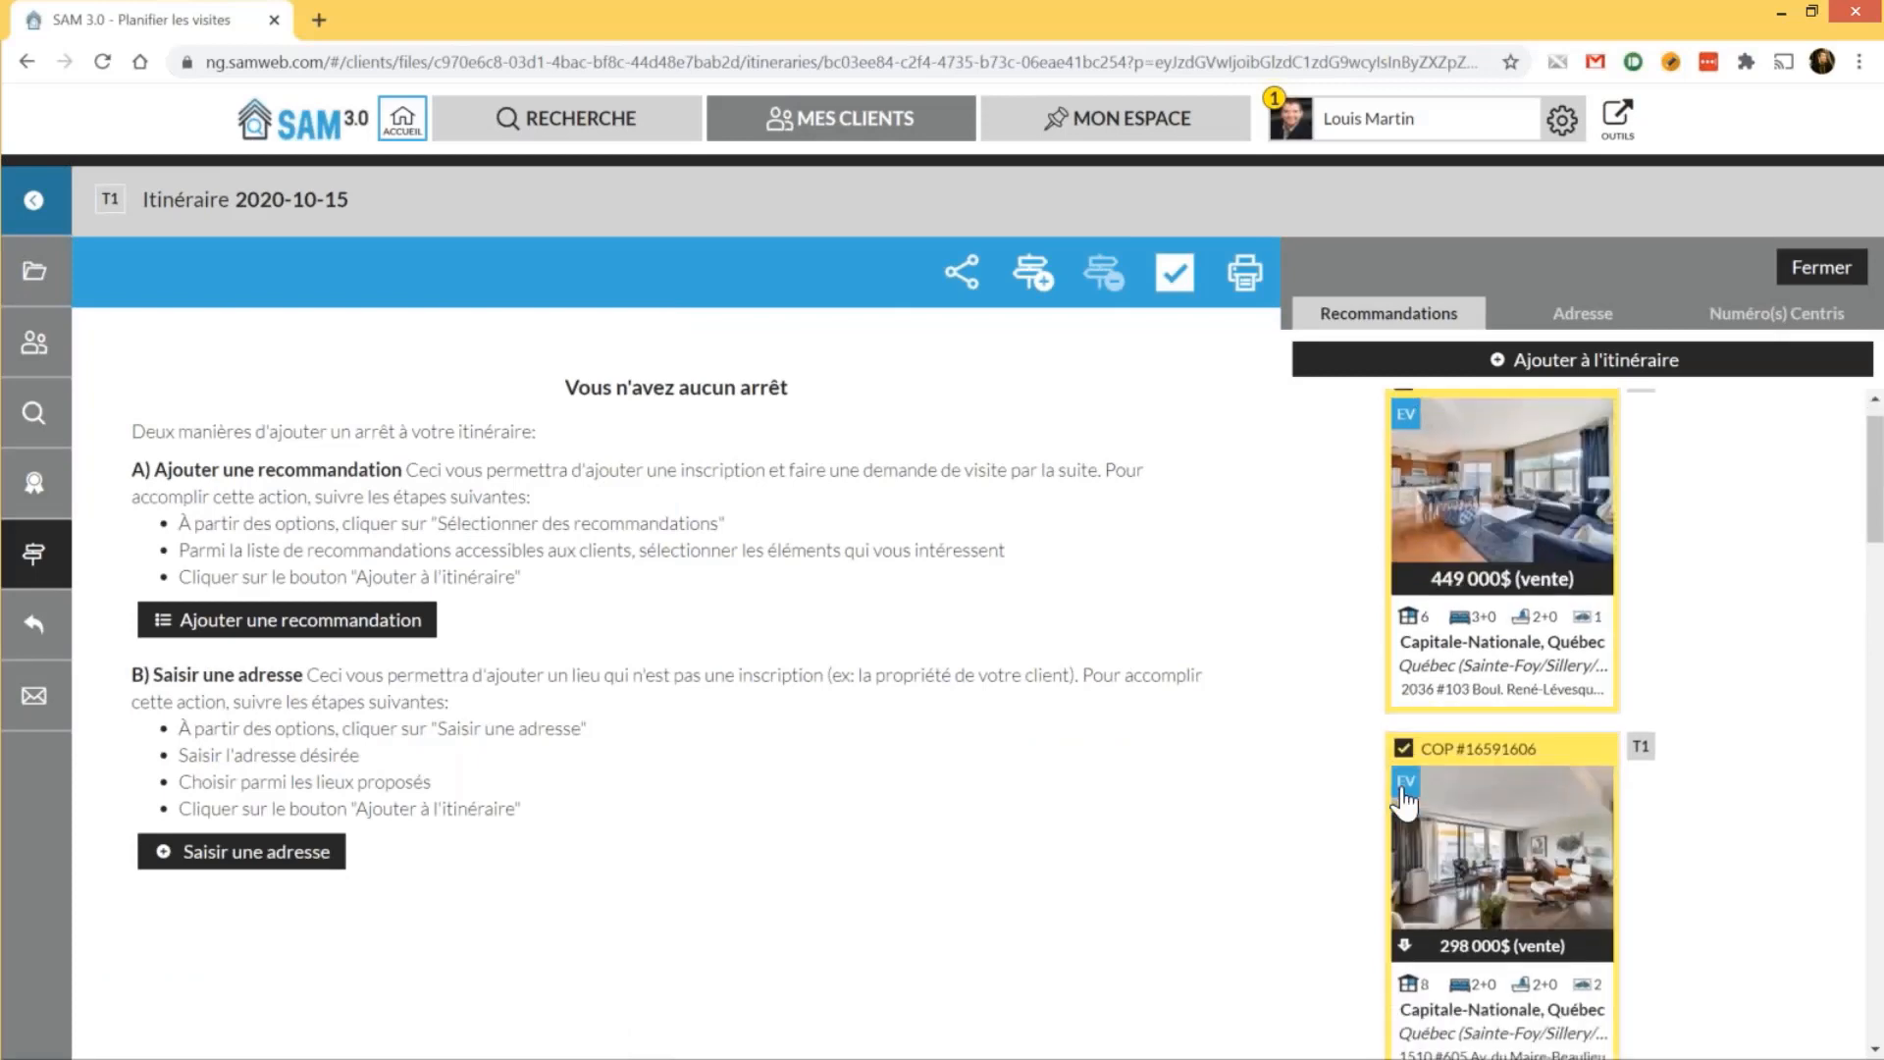
{"action": "scroll", "coordinate": [1405, 803], "scroll_direction": "down", "scroll_amount": 5}
{"action": "left_click", "coordinate": [1468, 807]}
{"action": "scroll", "coordinate": [1468, 807], "scroll_direction": "down", "scroll_amount": 1}
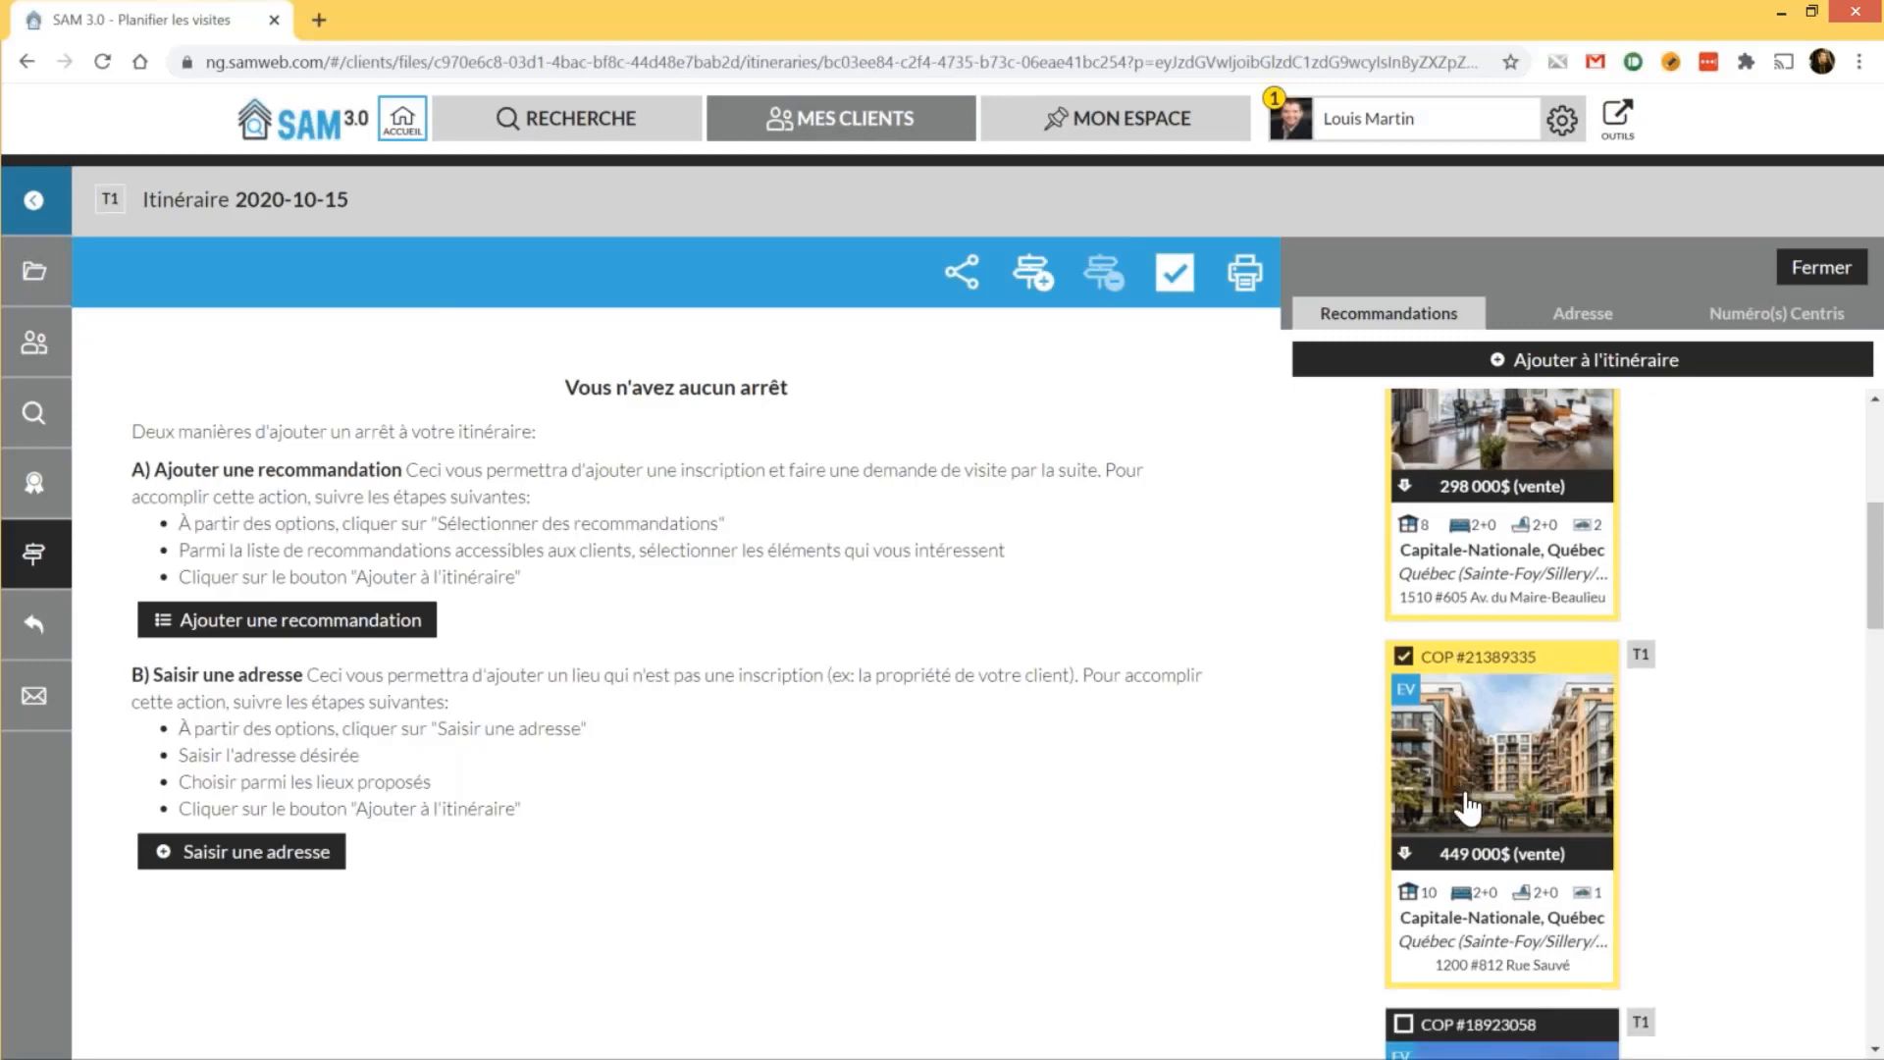
{"action": "scroll", "coordinate": [1469, 807], "scroll_direction": "up", "scroll_amount": 3}
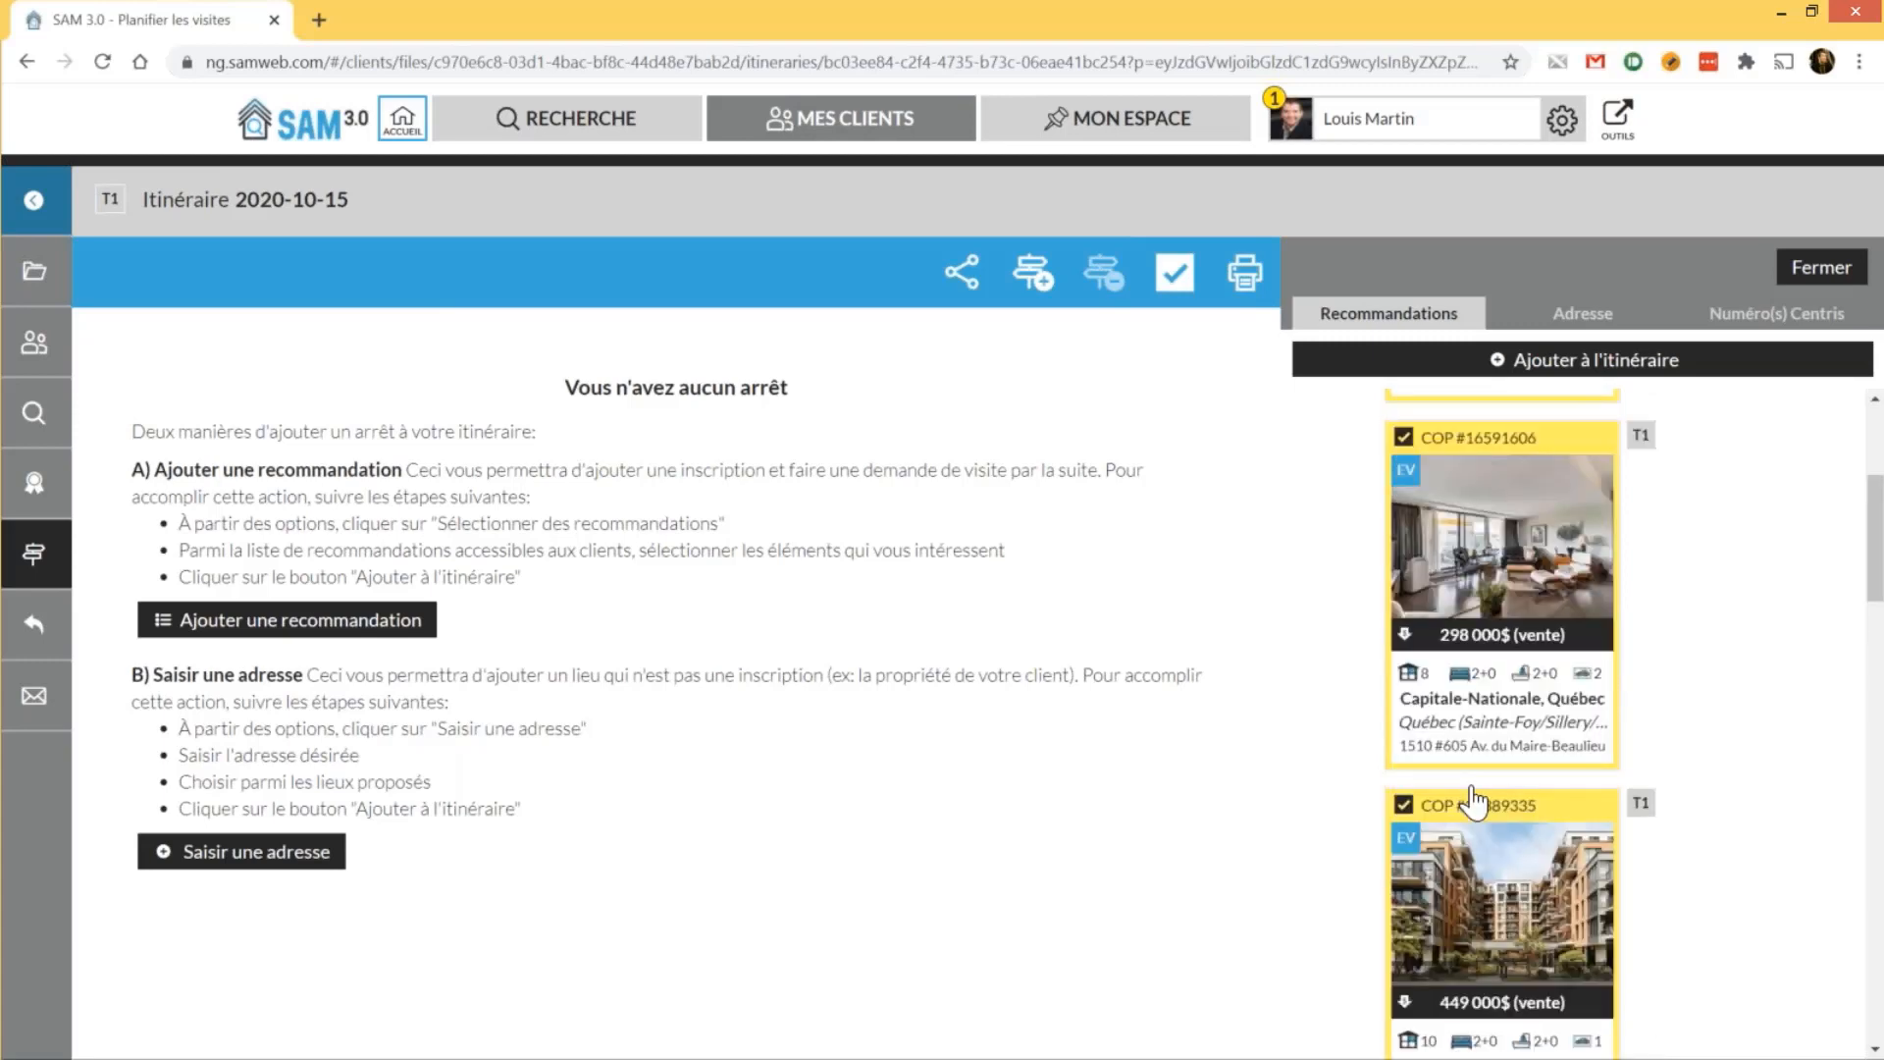
{"action": "scroll", "coordinate": [1472, 800], "scroll_direction": "up", "scroll_amount": 7}
{"action": "left_click", "coordinate": [1582, 359]}
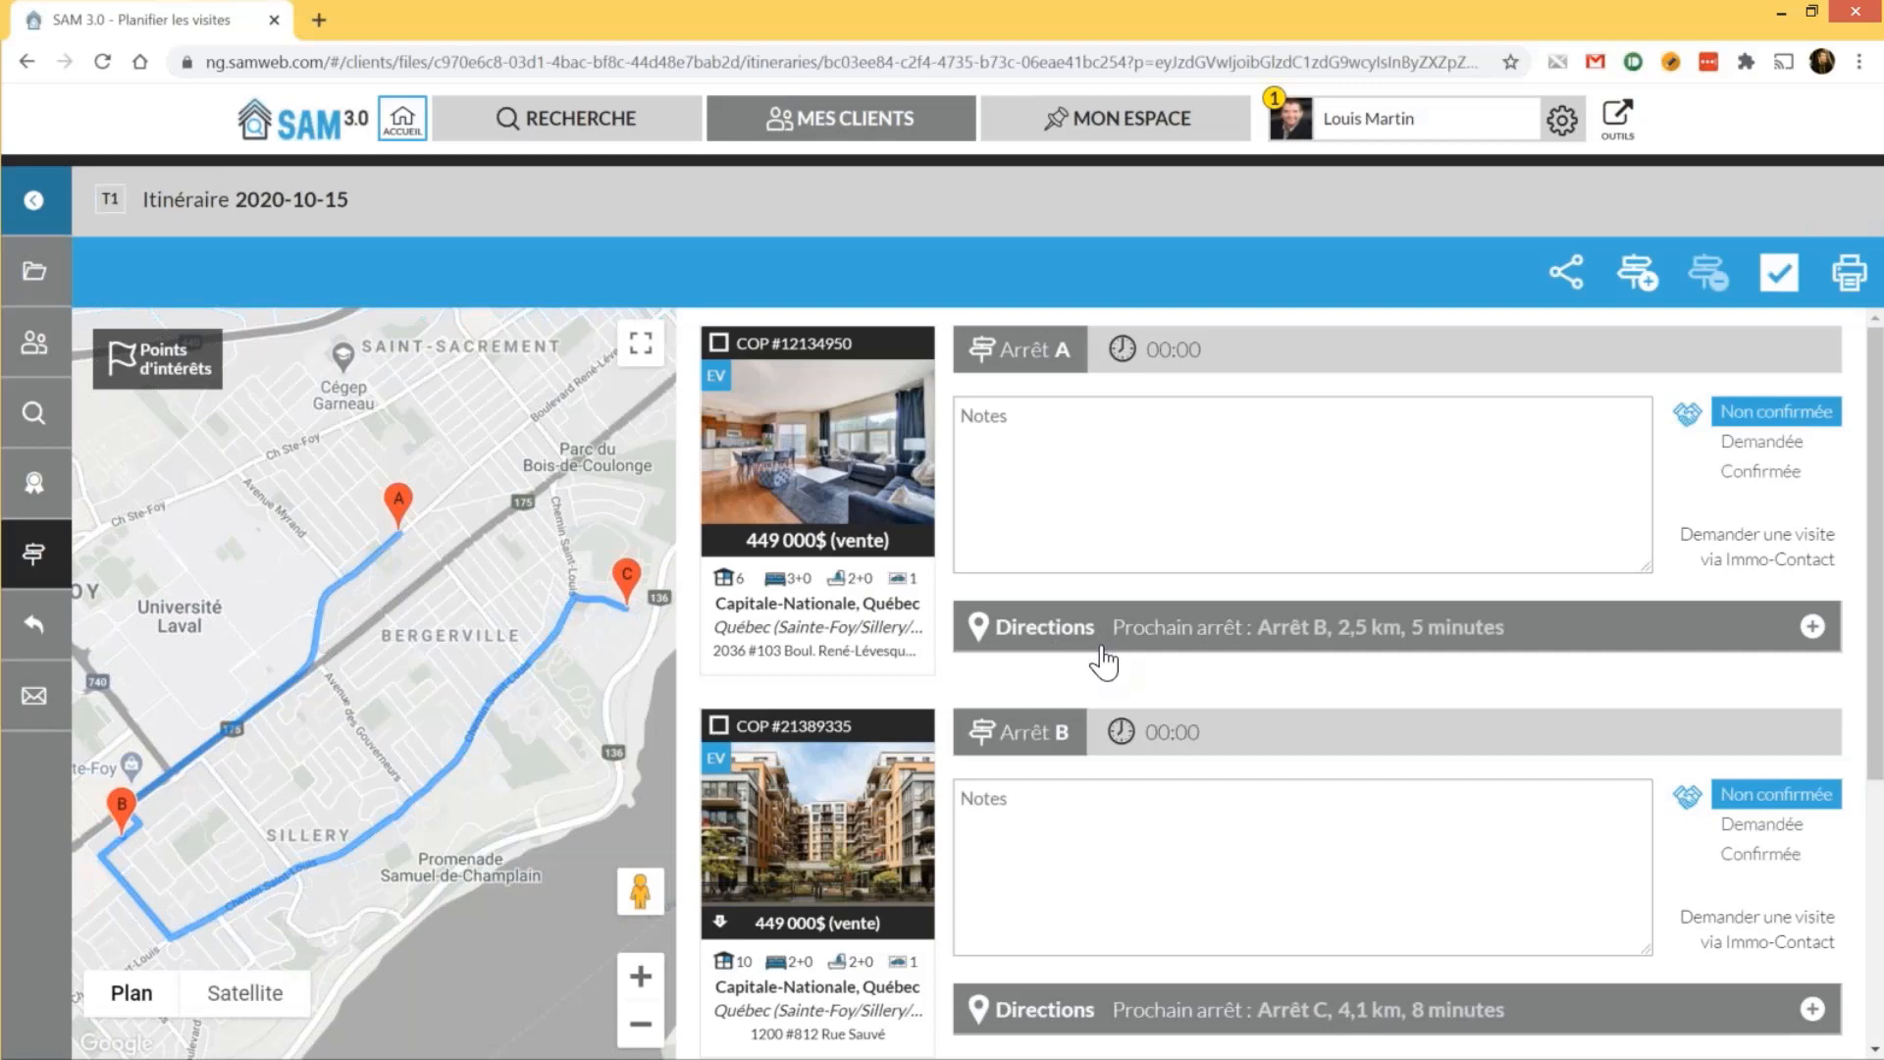
Set stop C's visit time to 13:00, rescheduling stops to 13:00, 13:30 and 14:00
{"action": "scroll", "coordinate": [1103, 664], "scroll_direction": "down", "scroll_amount": 1}
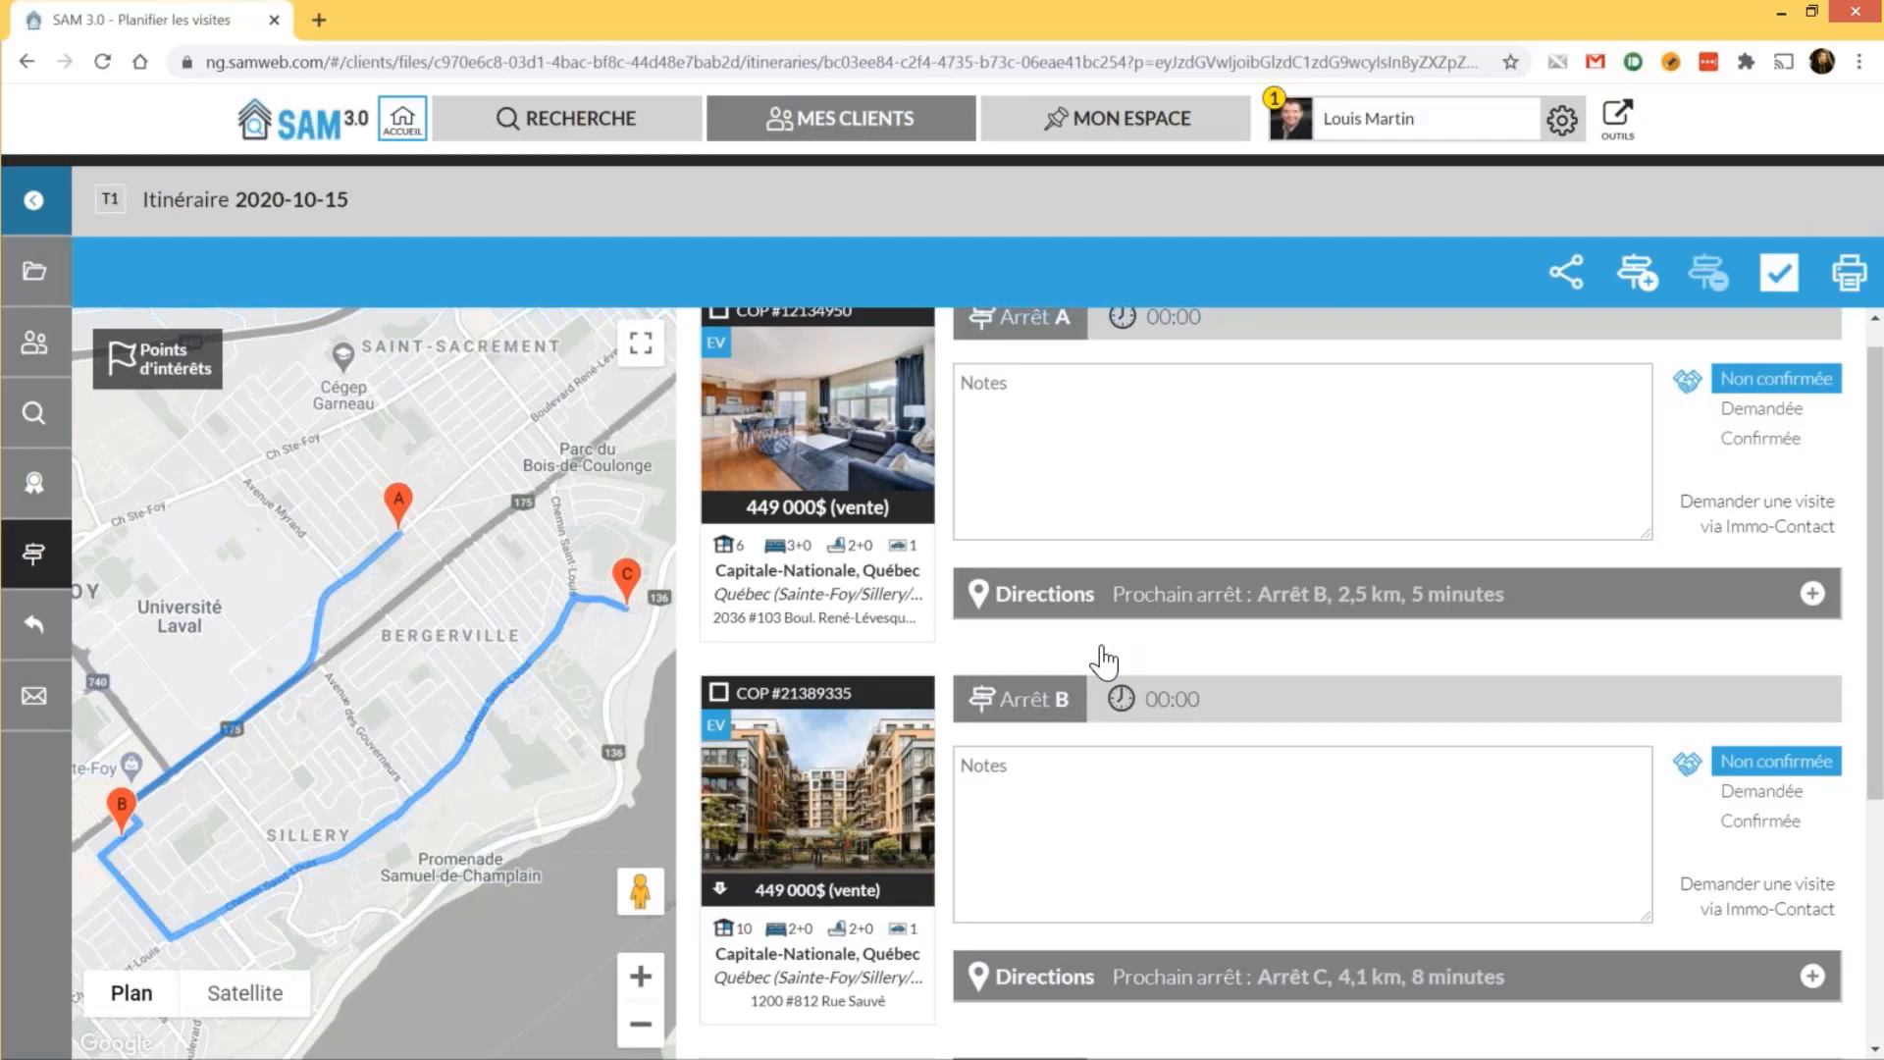
{"action": "scroll", "coordinate": [1103, 663], "scroll_direction": "down", "scroll_amount": 3}
{"action": "left_click", "coordinate": [1173, 770]}
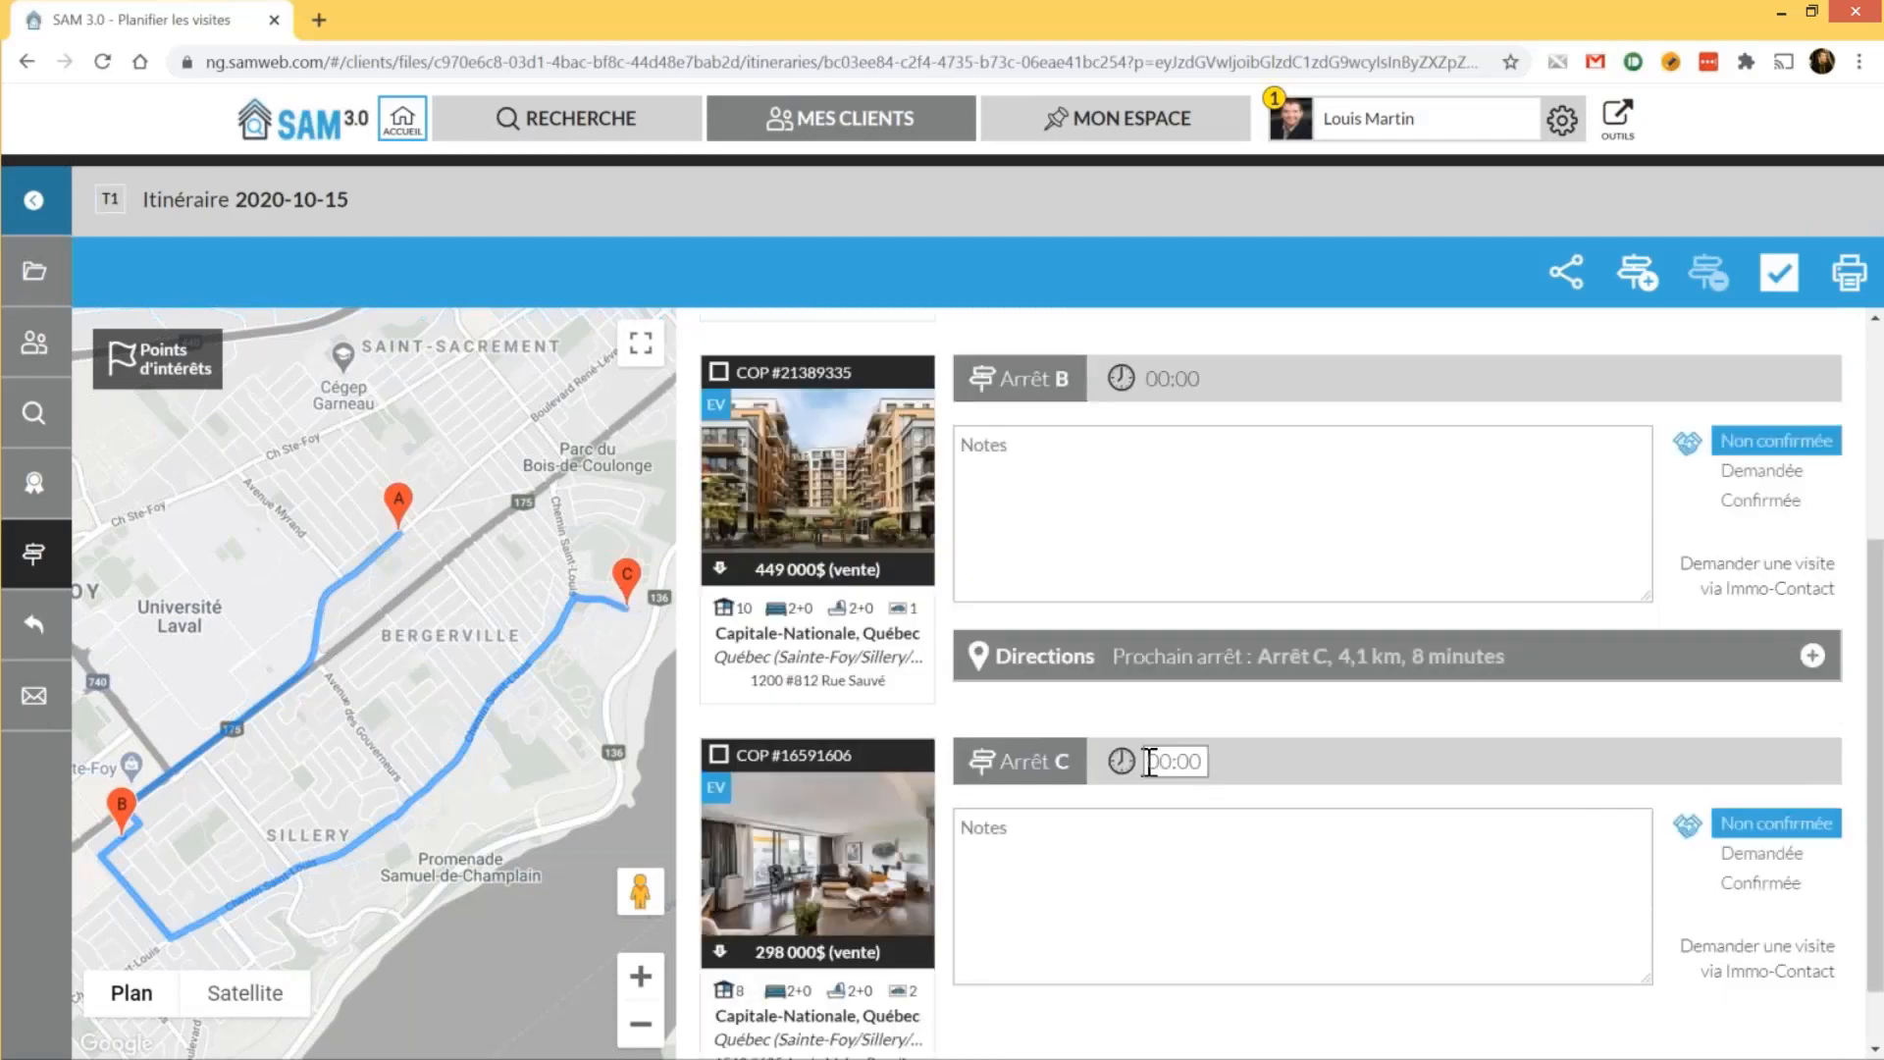
{"action": "left_click", "coordinate": [1158, 761]}
{"action": "type", "text": "13:00"}
{"action": "key", "text": "Return"}
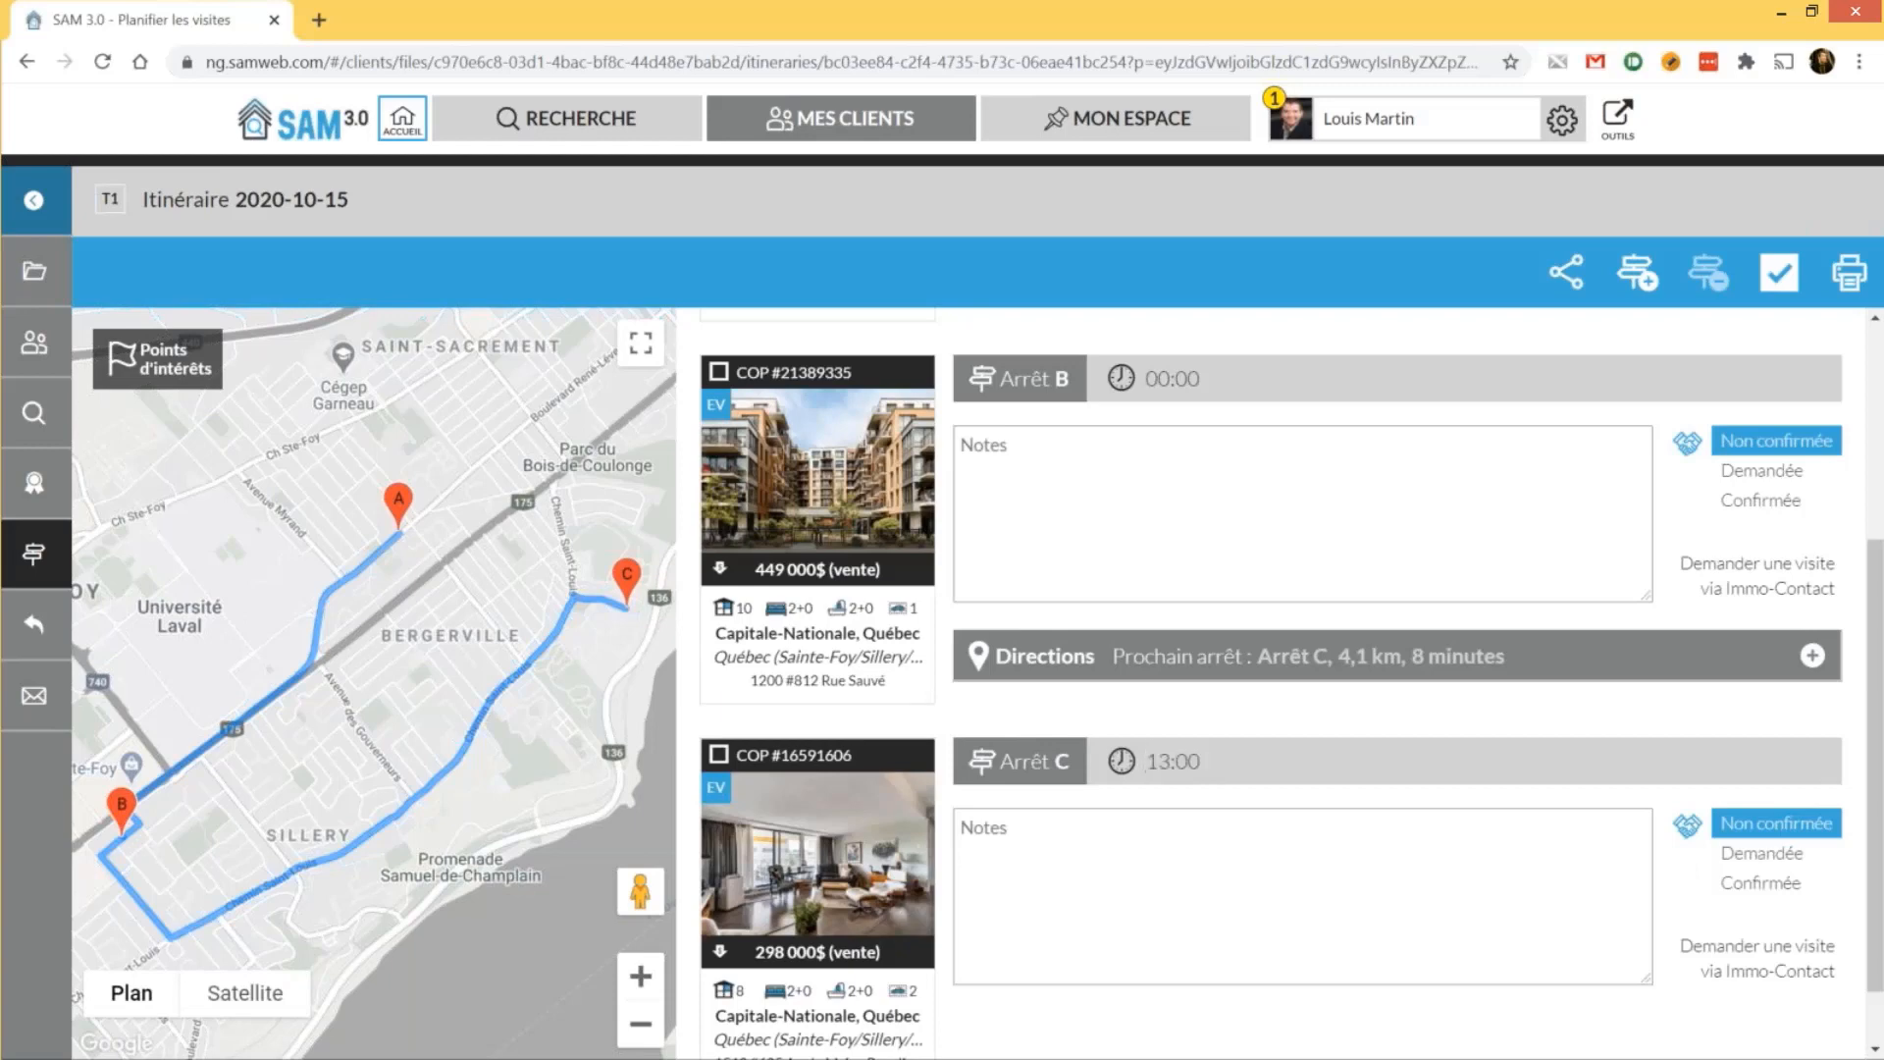
{"action": "scroll", "coordinate": [1133, 593], "scroll_direction": "up", "scroll_amount": 1}
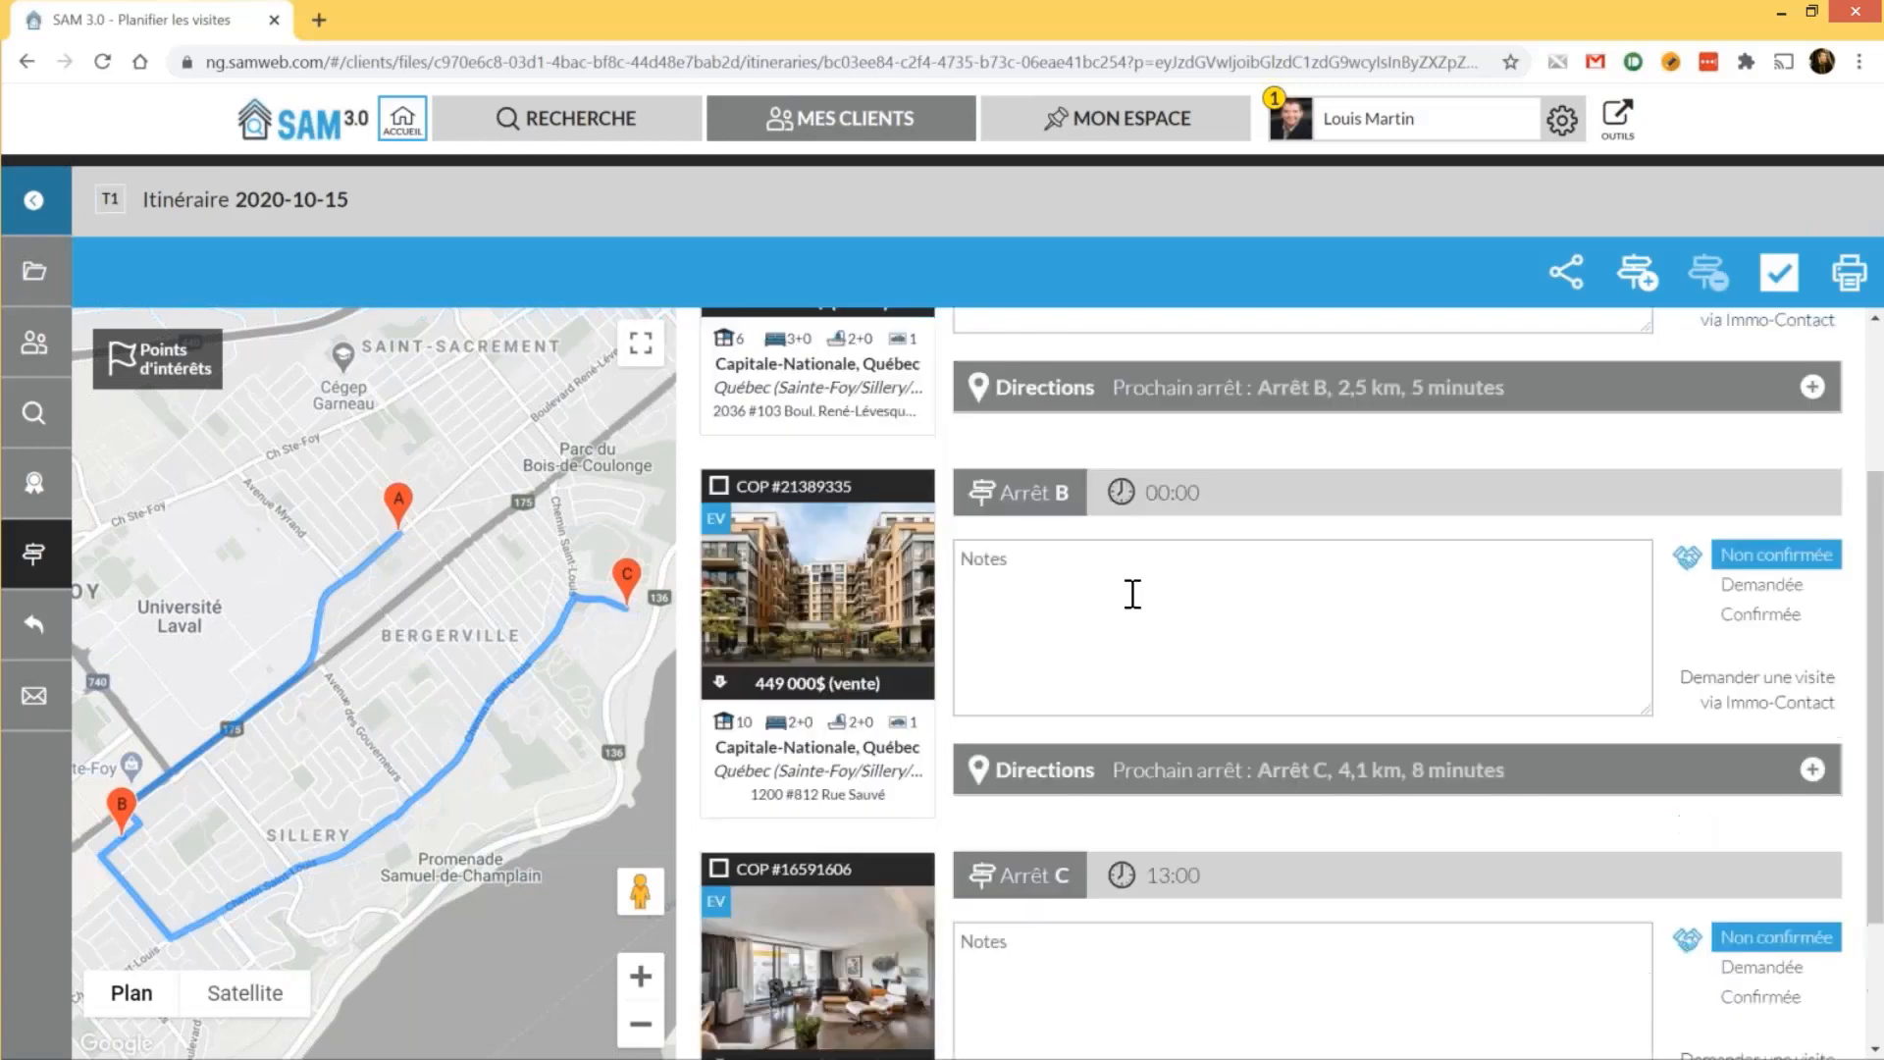
{"action": "scroll", "coordinate": [1133, 593], "scroll_direction": "up", "scroll_amount": 2}
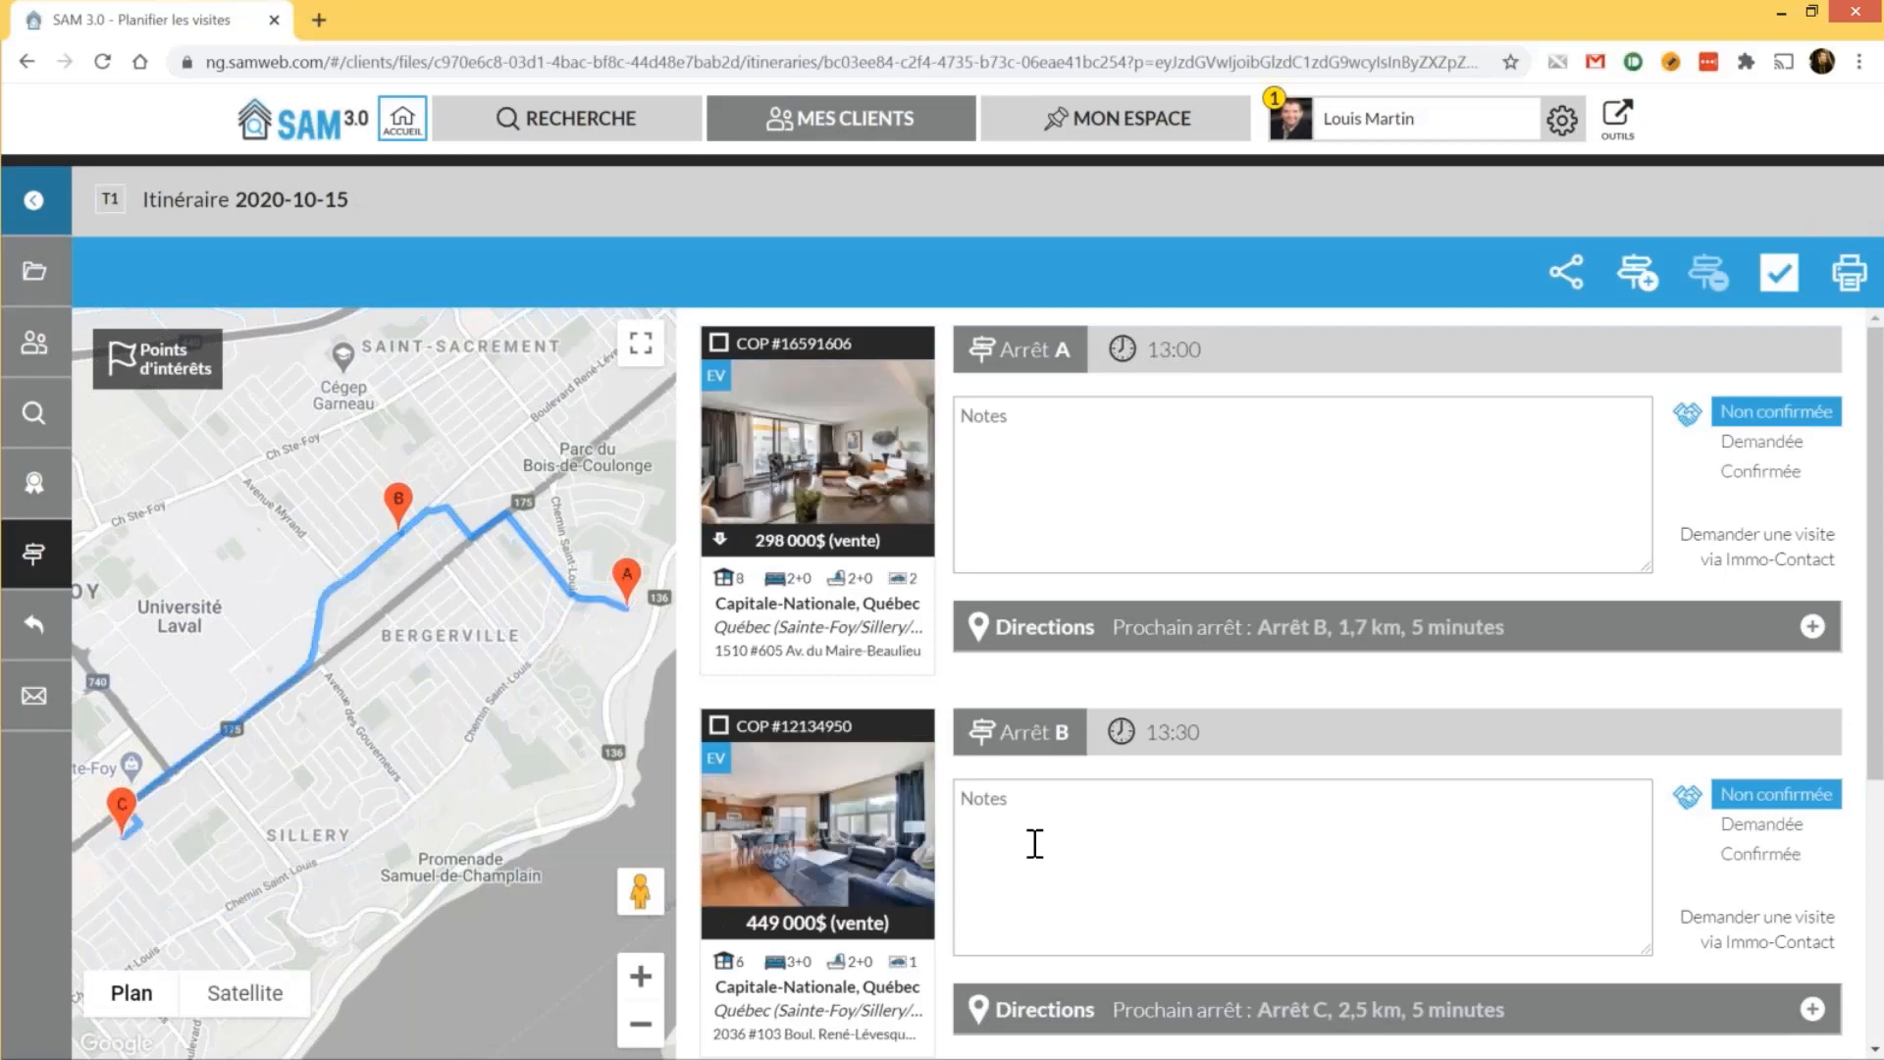
{"action": "scroll", "coordinate": [1035, 842], "scroll_direction": "down", "scroll_amount": 4}
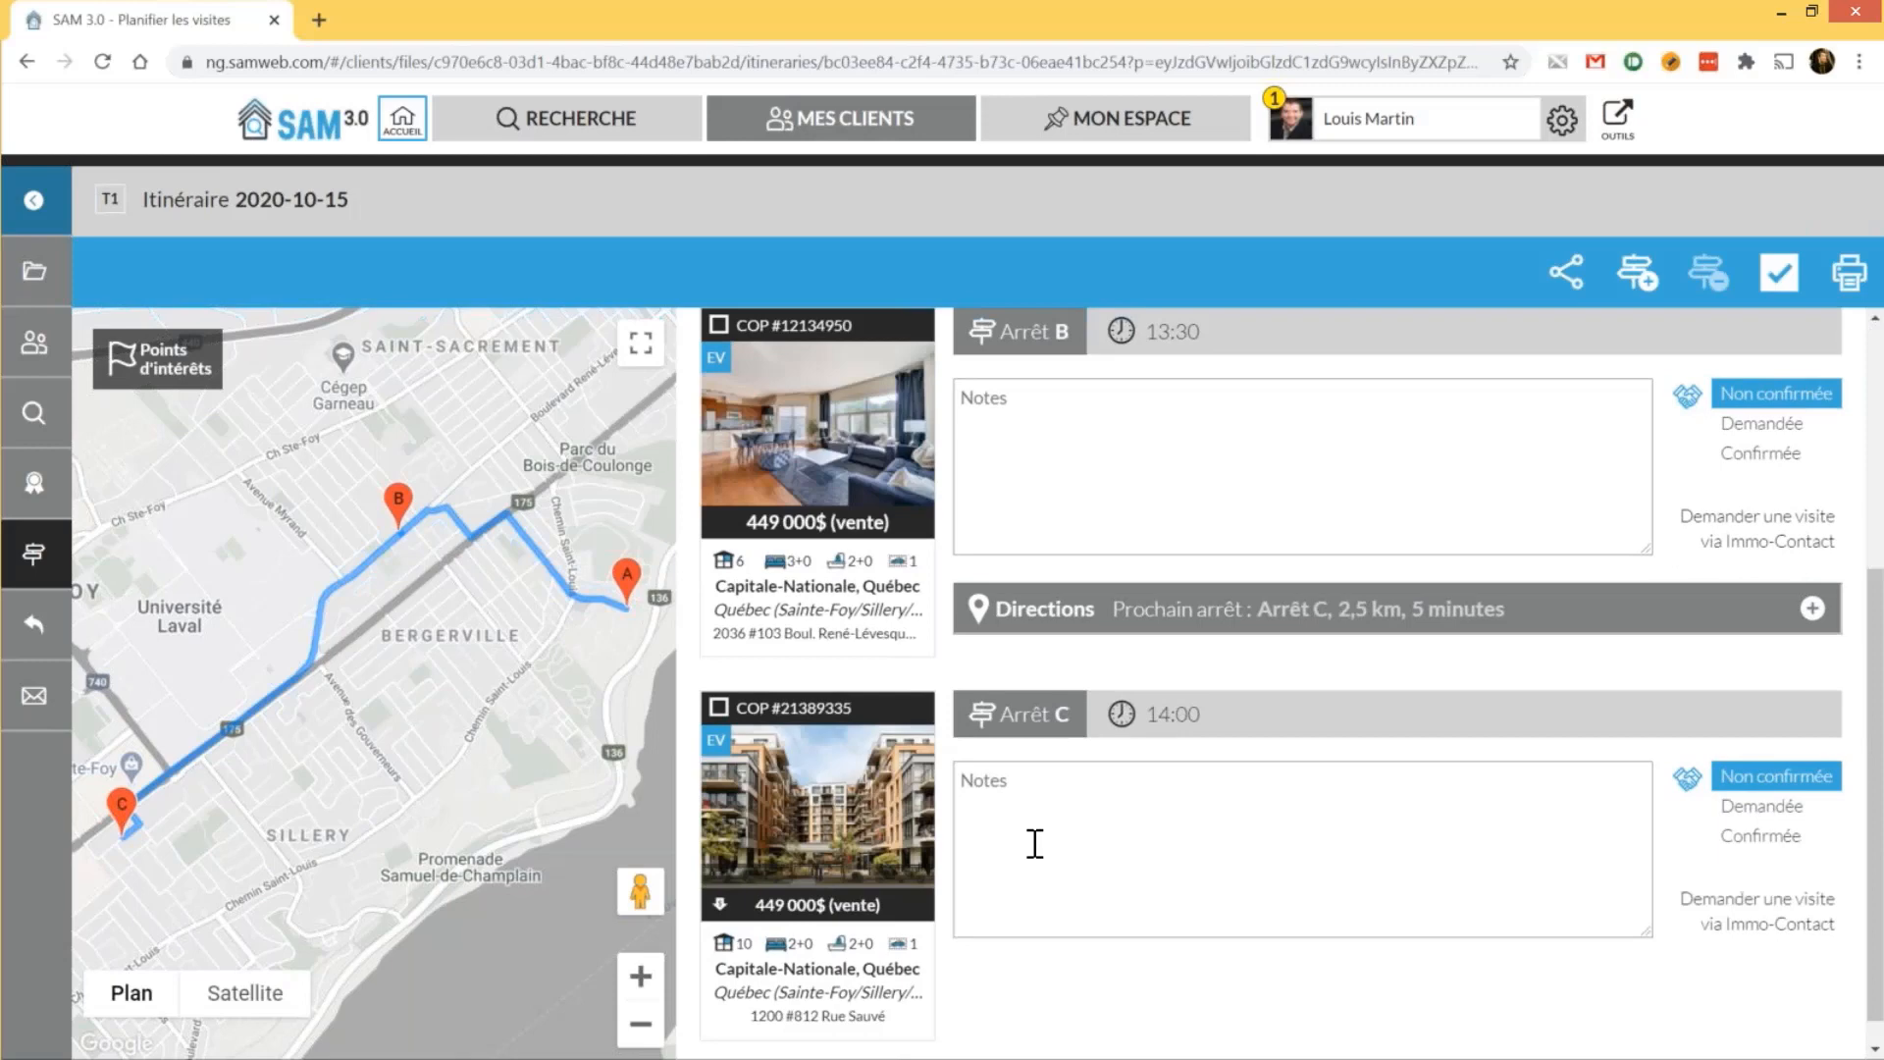
{"action": "scroll", "coordinate": [1034, 842], "scroll_direction": "up", "scroll_amount": 4}
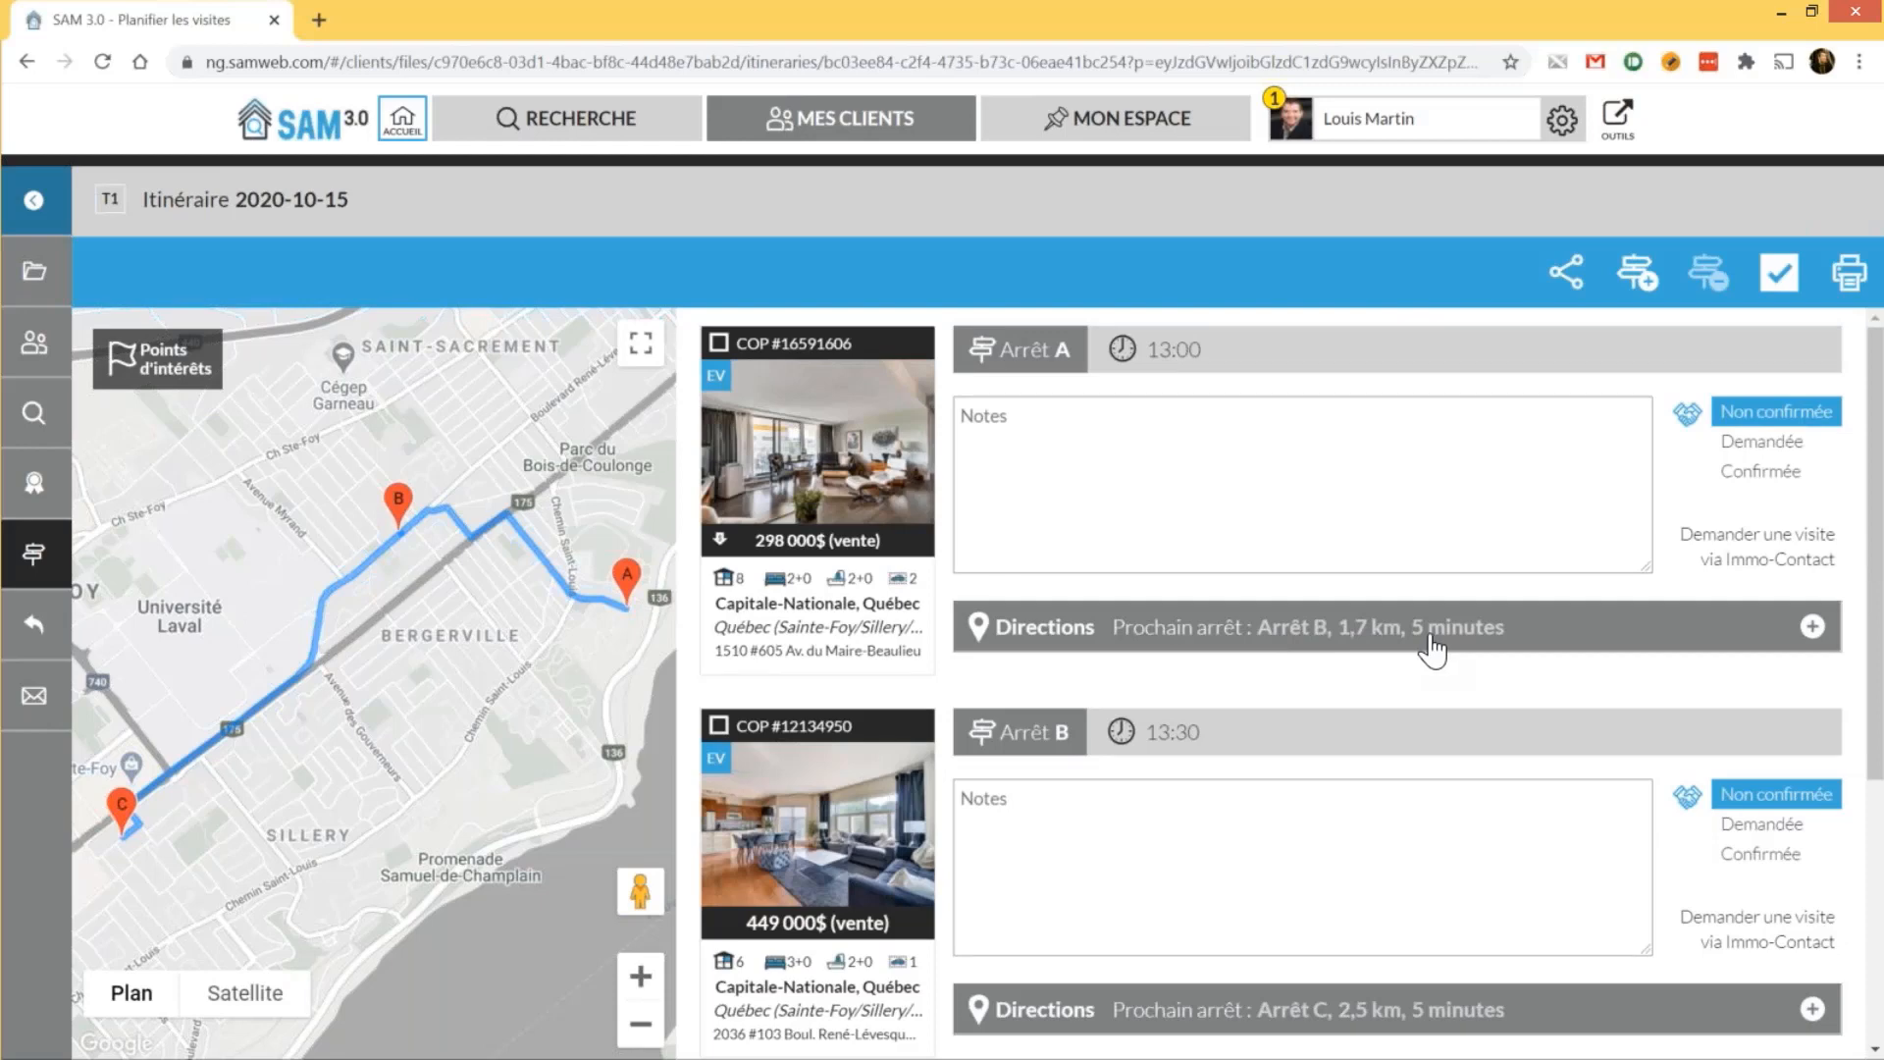
Add the note 'Boite SIA' to stop A and 'Vendeur sur place' to stop B
{"action": "left_click", "coordinate": [1269, 461]}
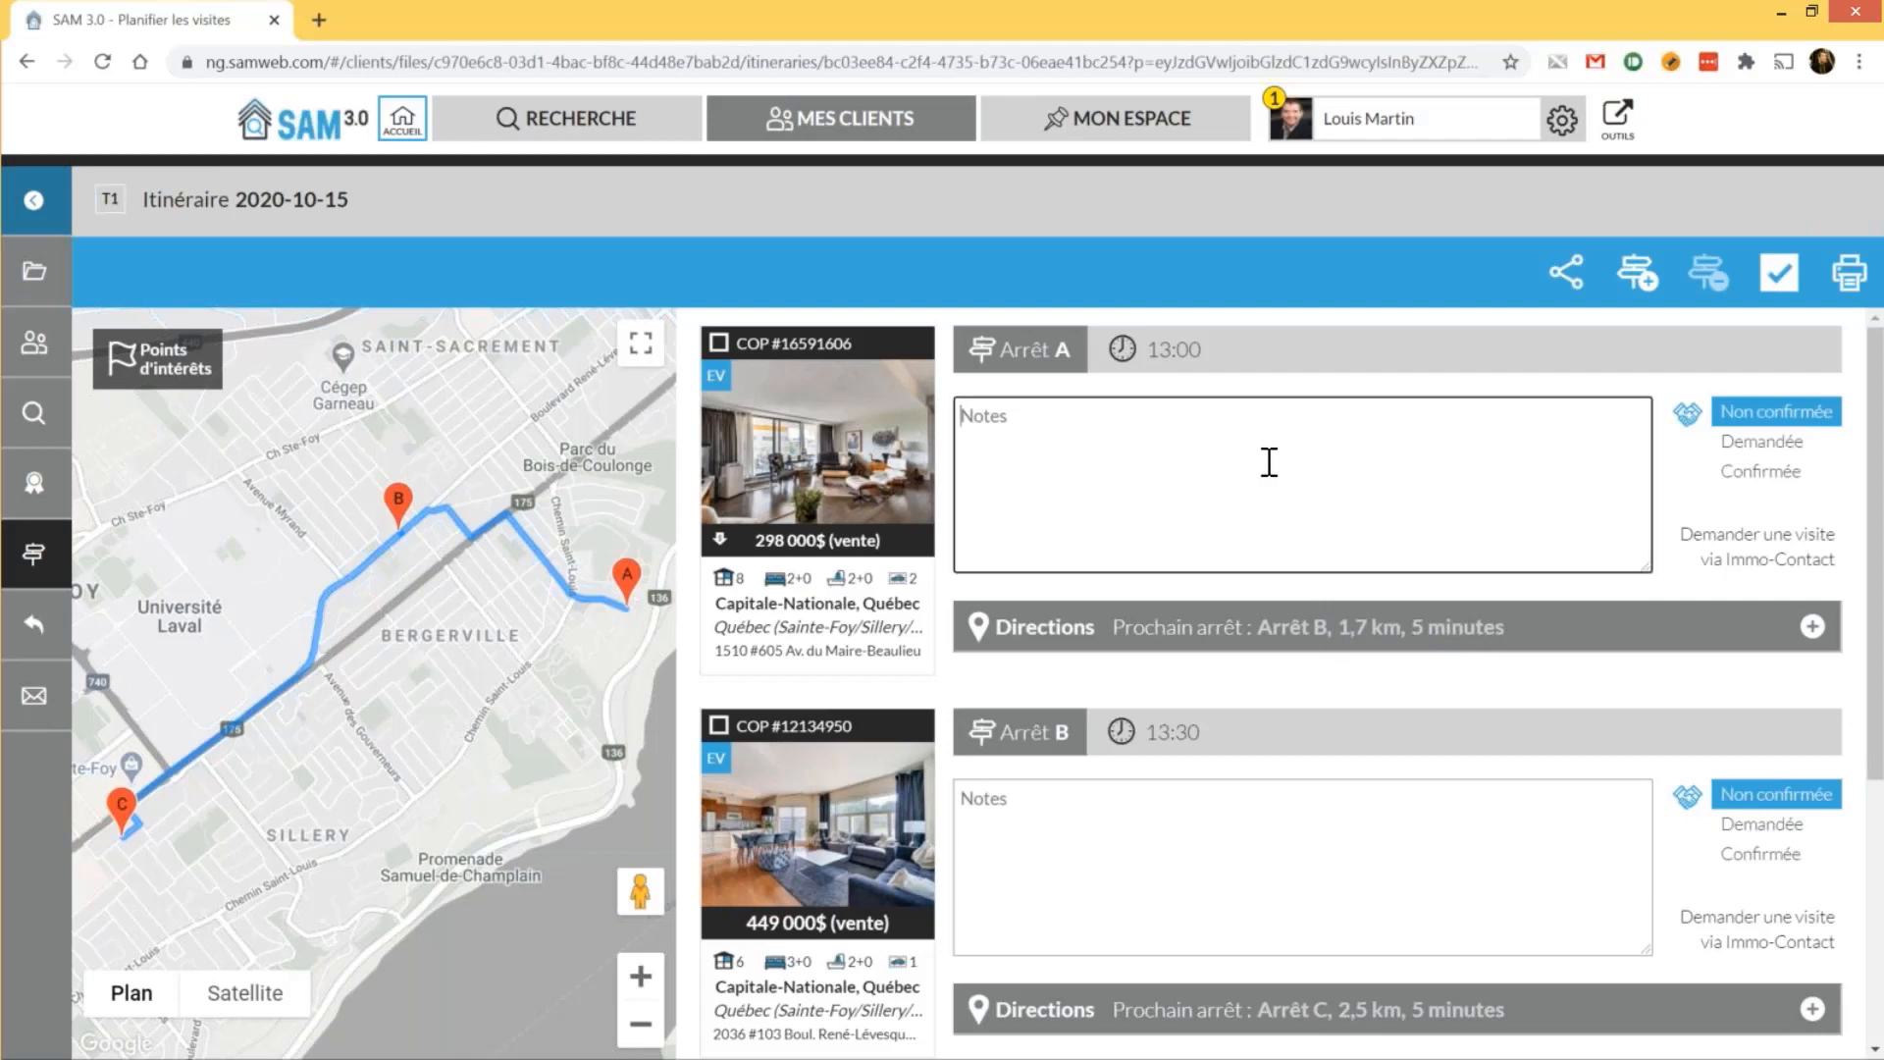
{"action": "type", "text": "Boie"}
{"action": "key", "text": "BackSpace"}
{"action": "type", "text": "te SIA"}
{"action": "left_click", "coordinate": [1361, 850]}
{"action": "type", "text": "Vendeu"}
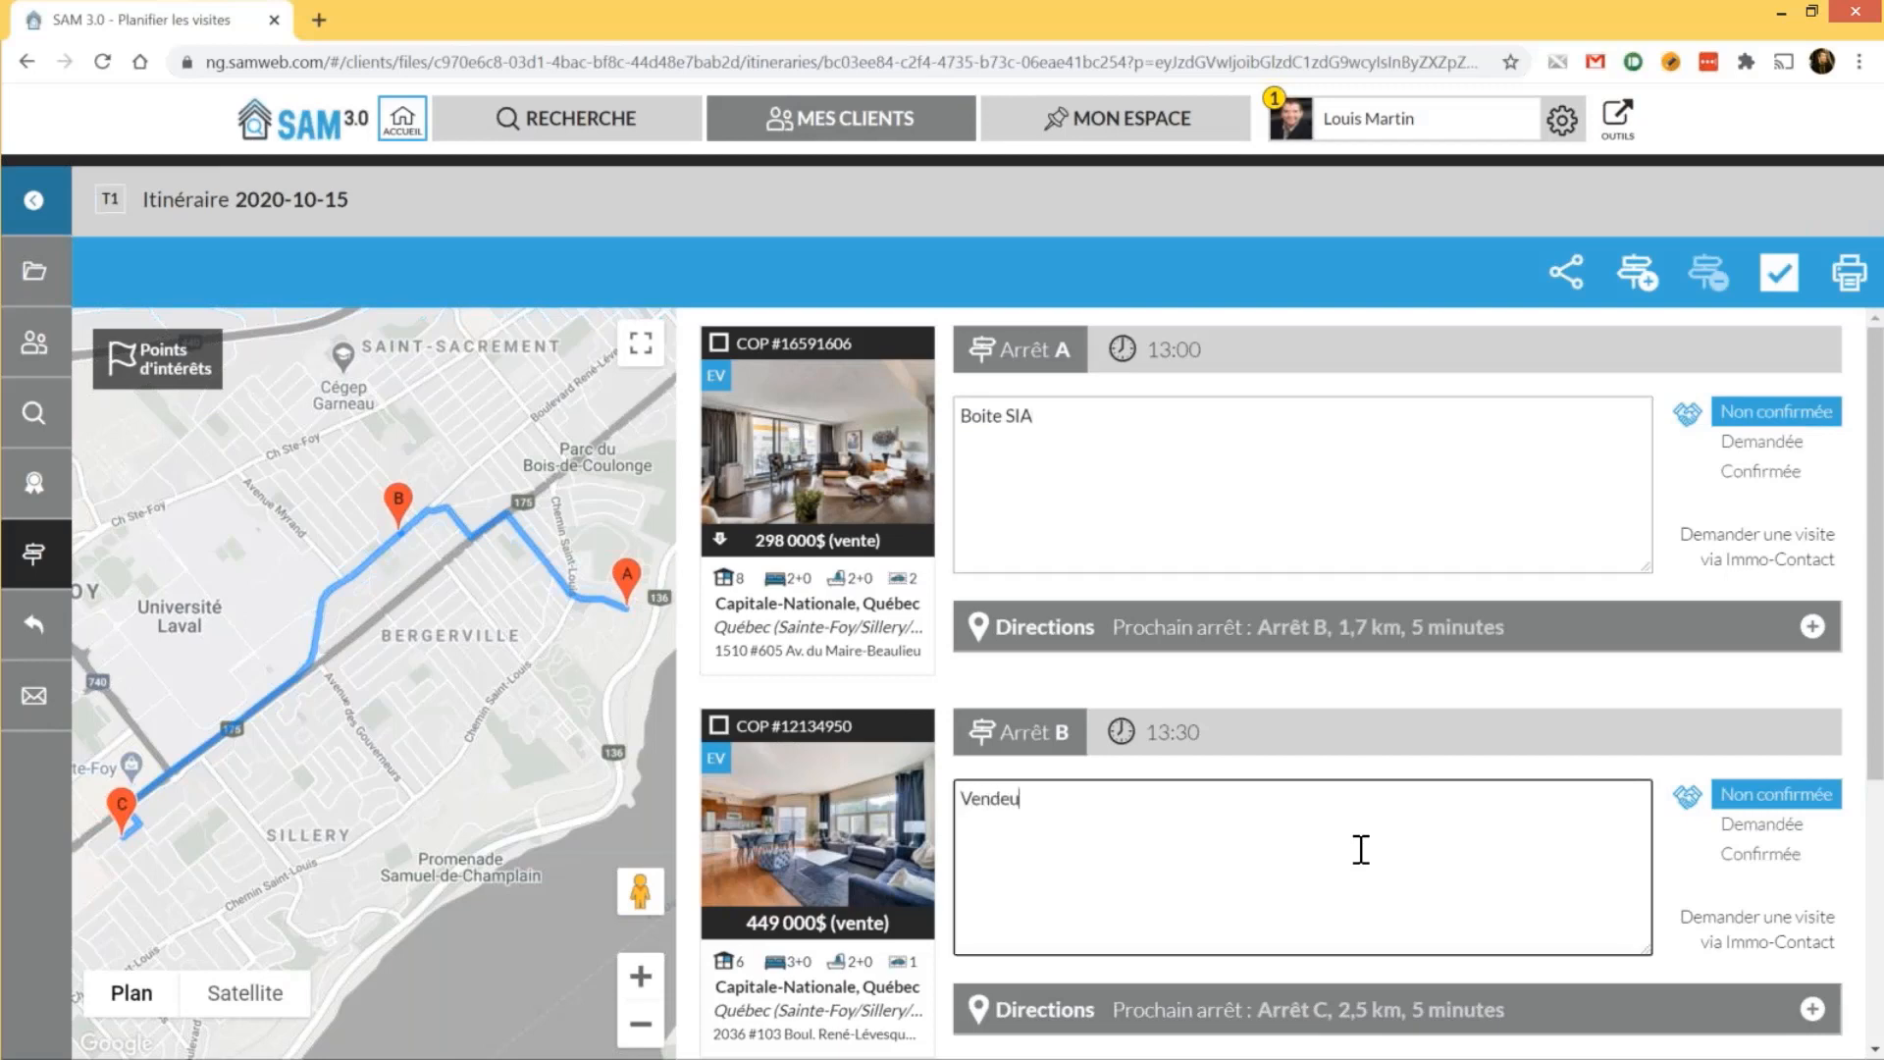
{"action": "type", "text": "r sur place"}
Mark stop A's visit as requested, then confirmed, then clear the confirmed status
{"action": "left_click", "coordinate": [1804, 440]}
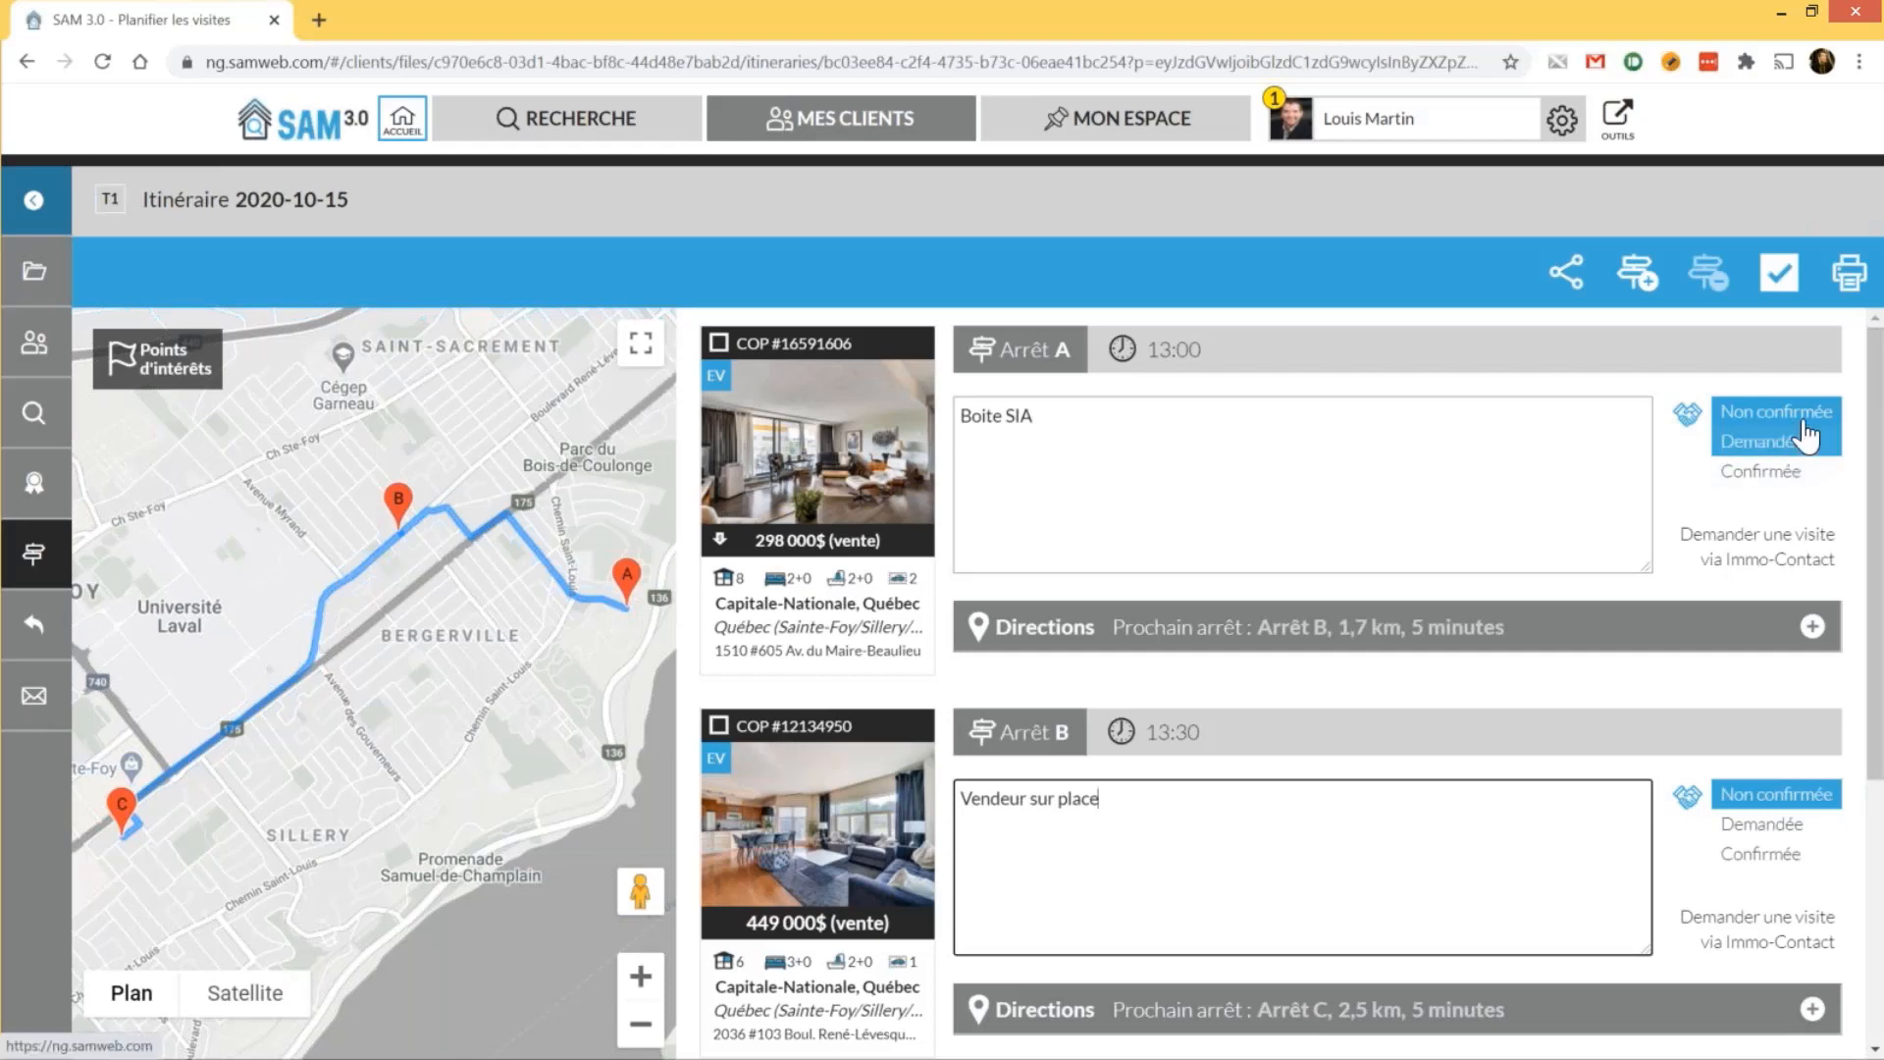
{"action": "left_click", "coordinate": [1794, 476]}
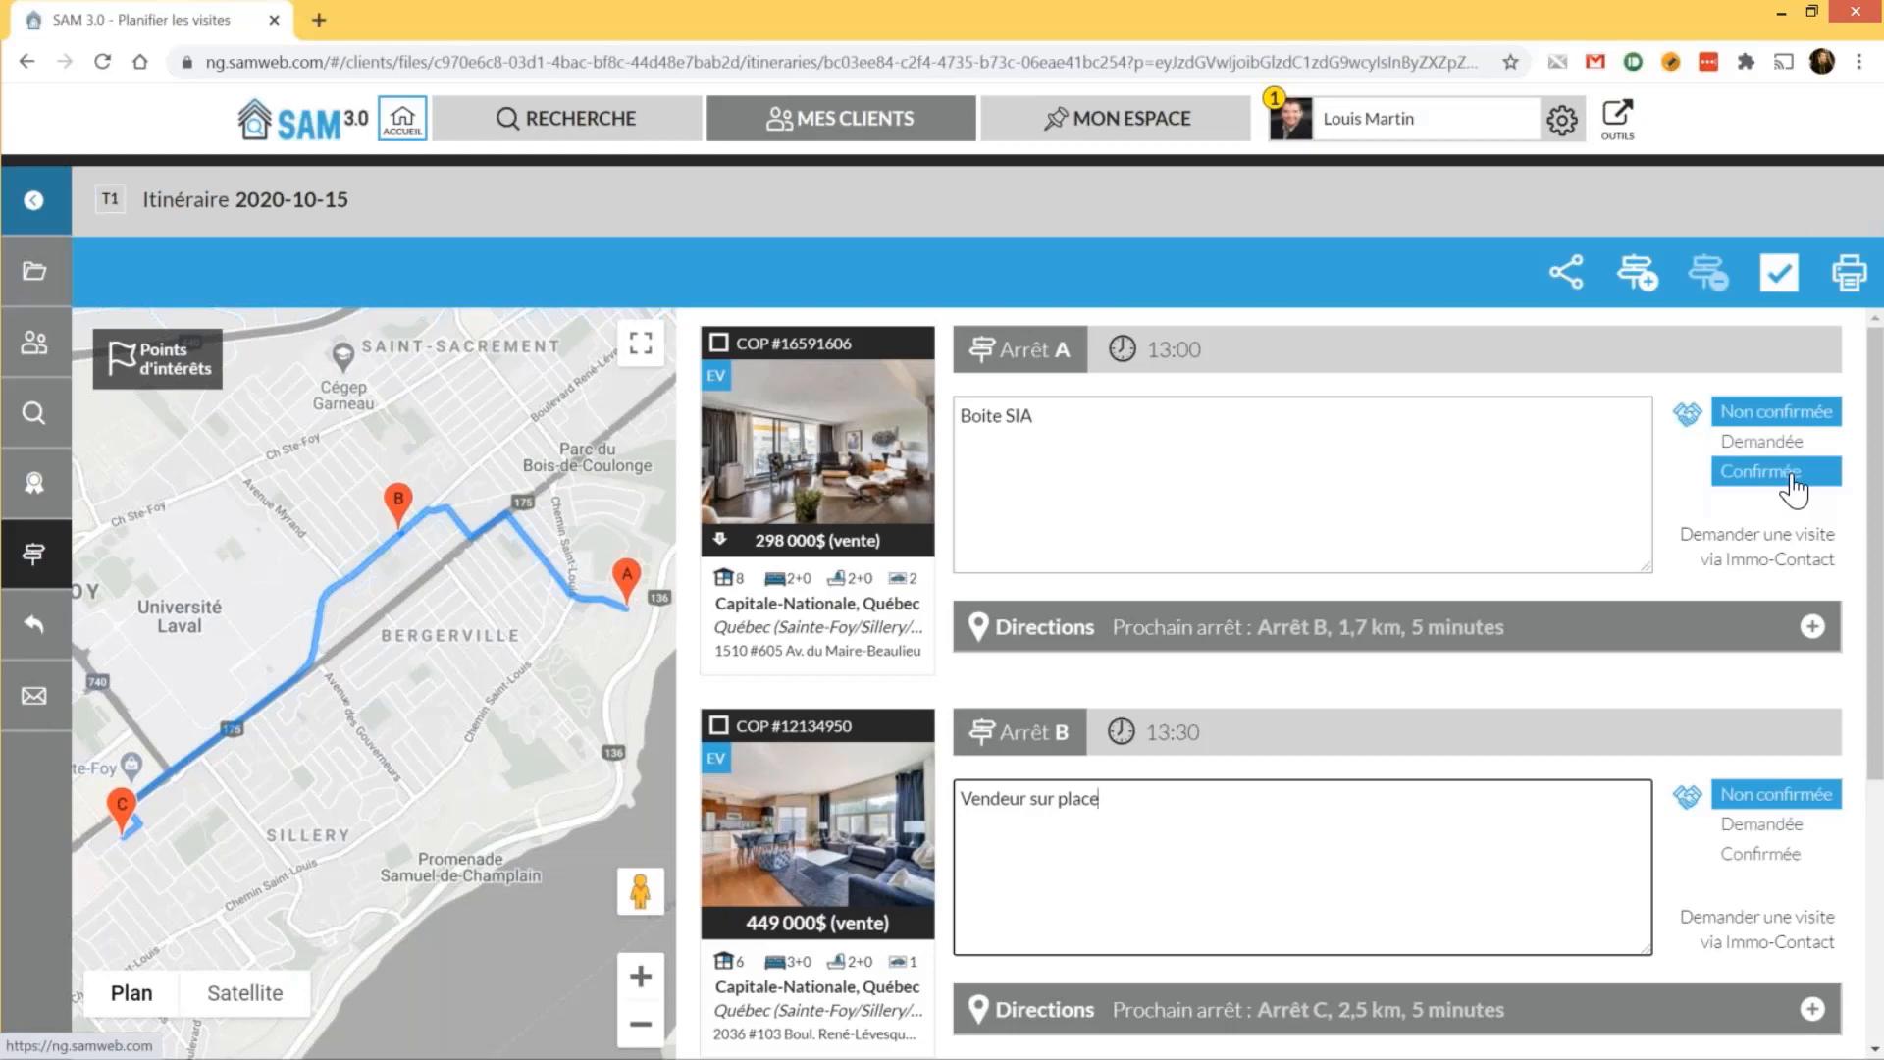
{"action": "left_click", "coordinate": [1792, 475]}
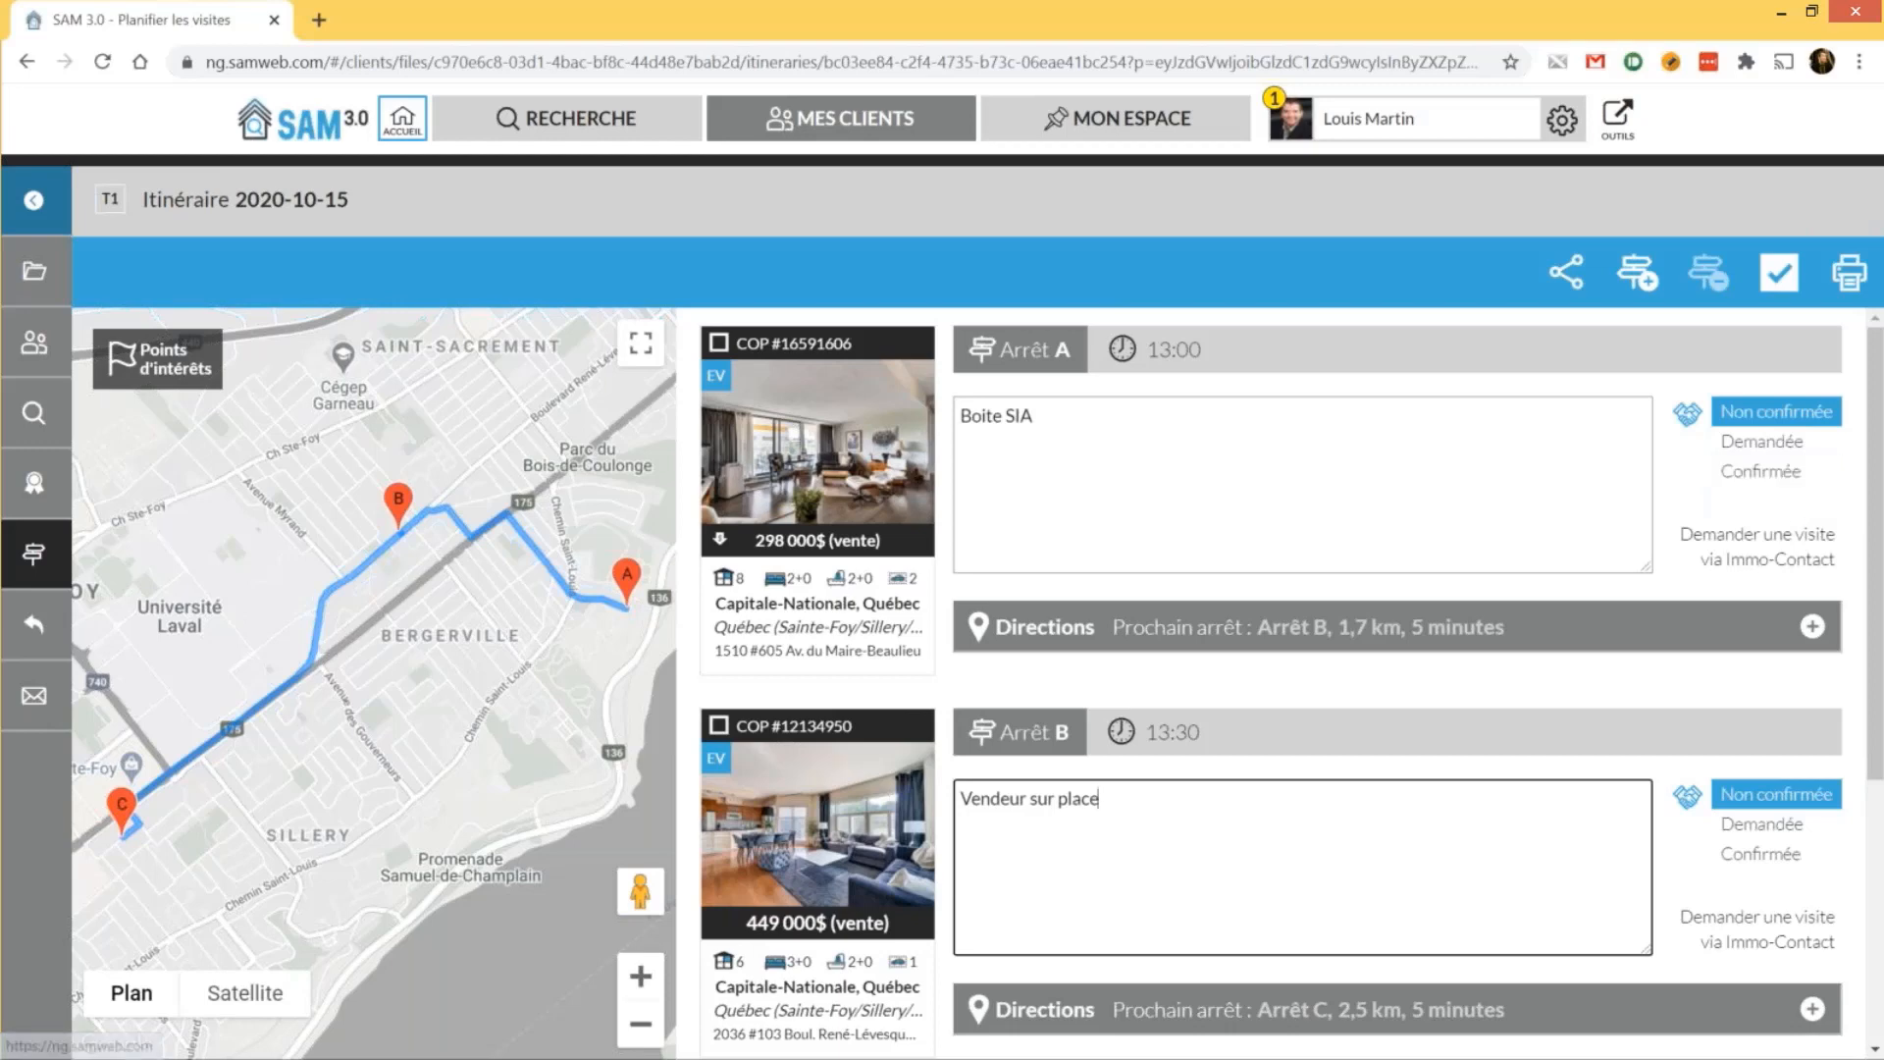
{"action": "left_click", "coordinate": [1755, 559]}
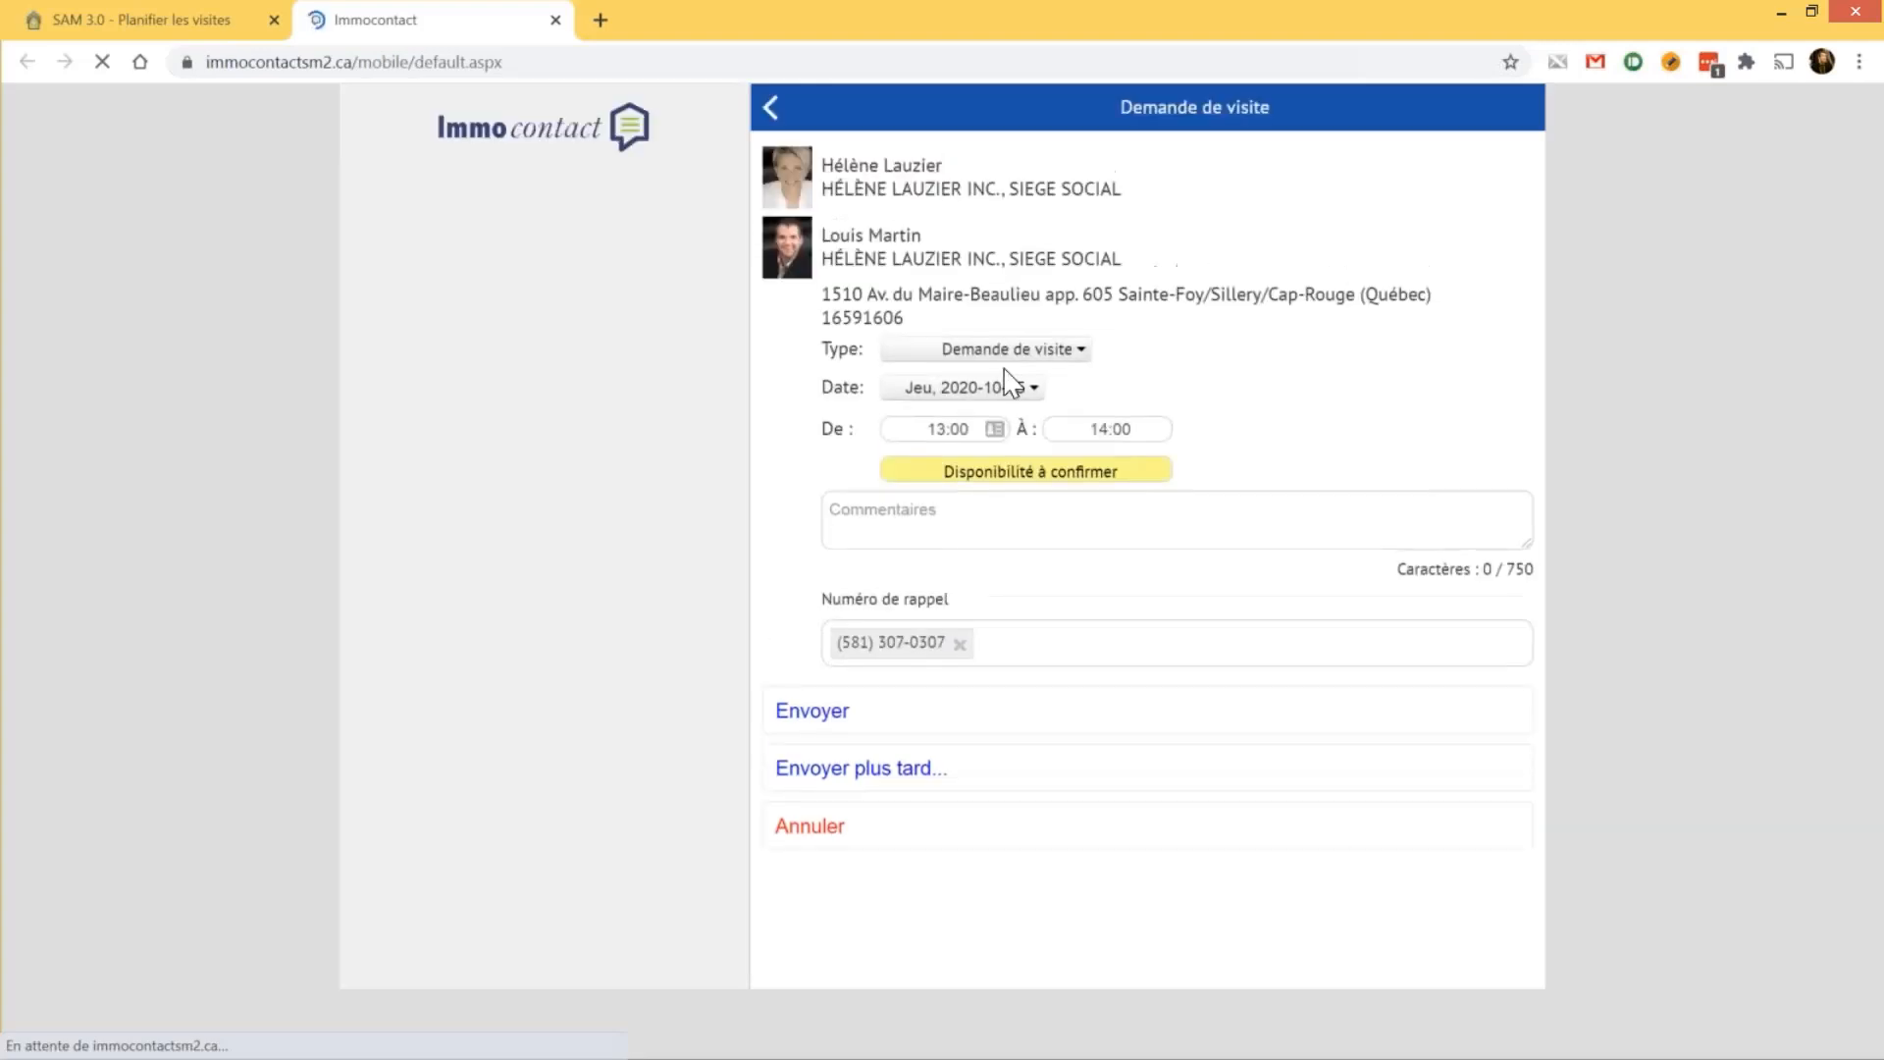
{"action": "left_click", "coordinate": [1088, 454]}
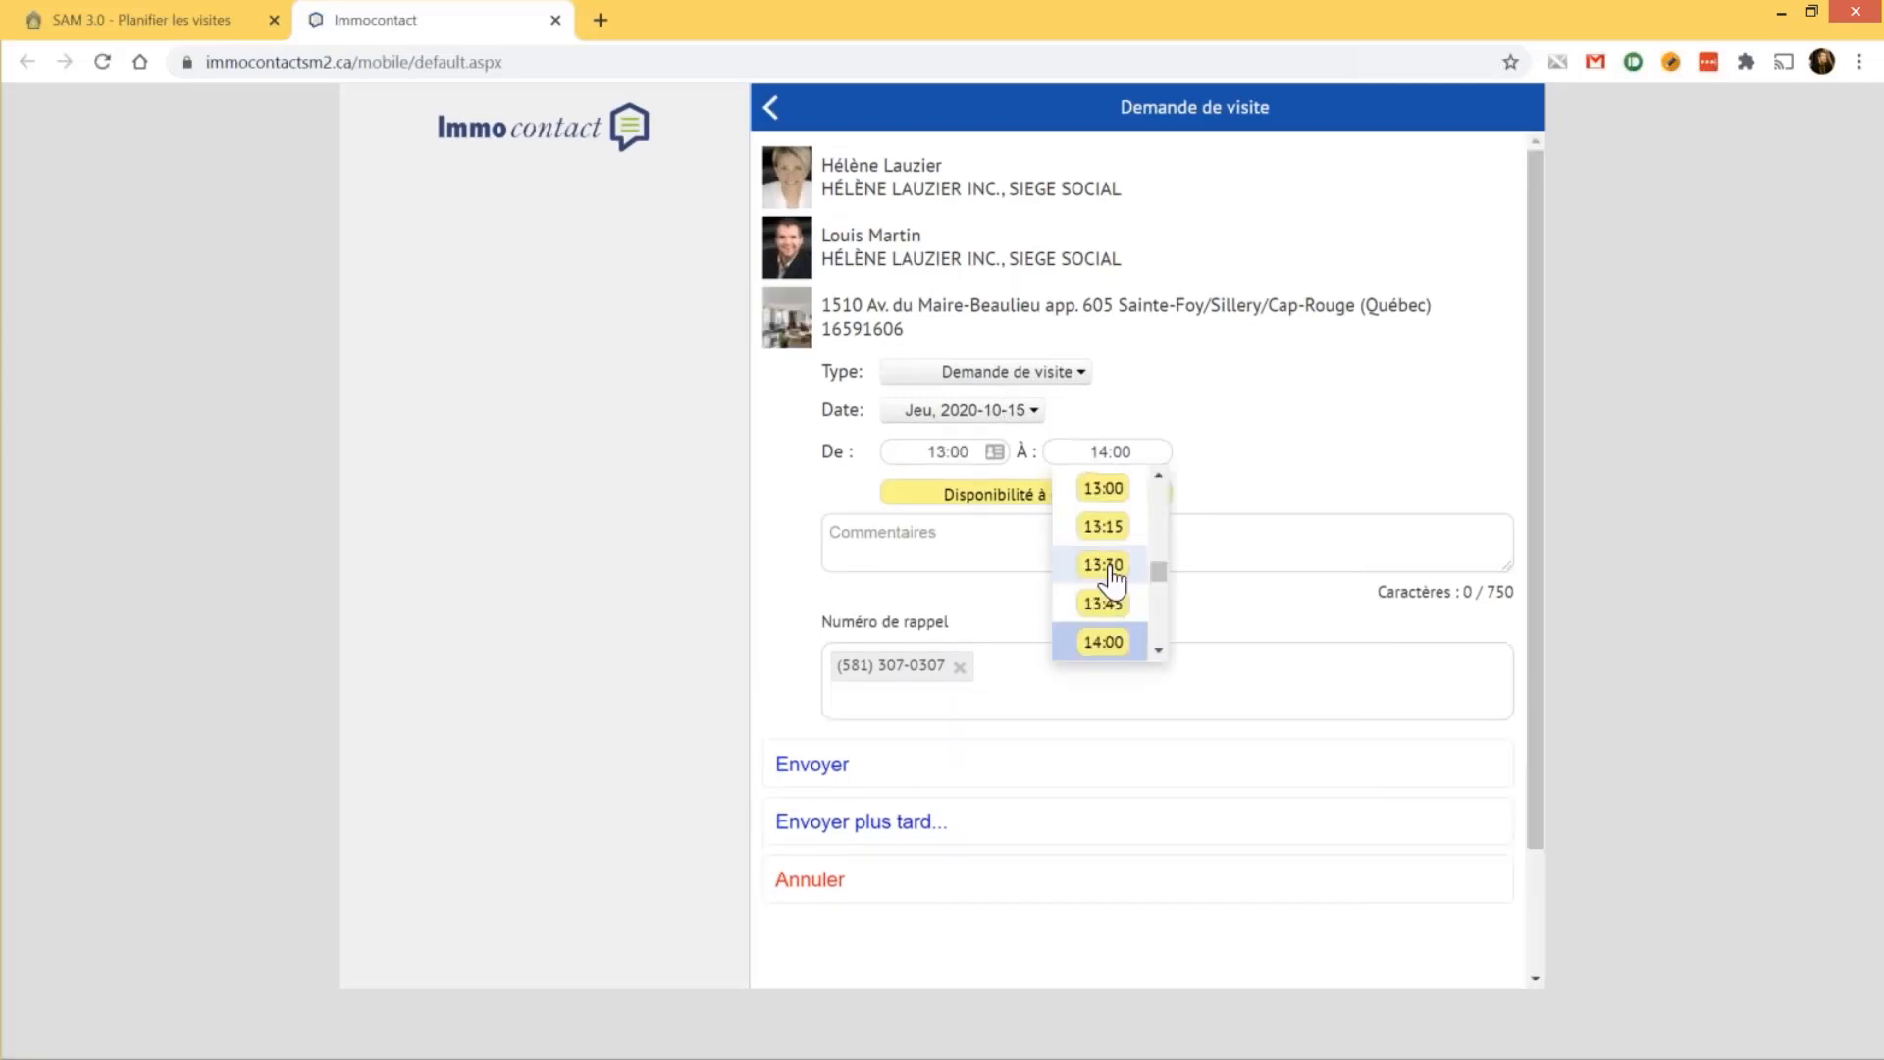
{"action": "left_click", "coordinate": [1112, 577]}
{"action": "left_click", "coordinate": [1110, 535]}
{"action": "type", "text": "Merci"}
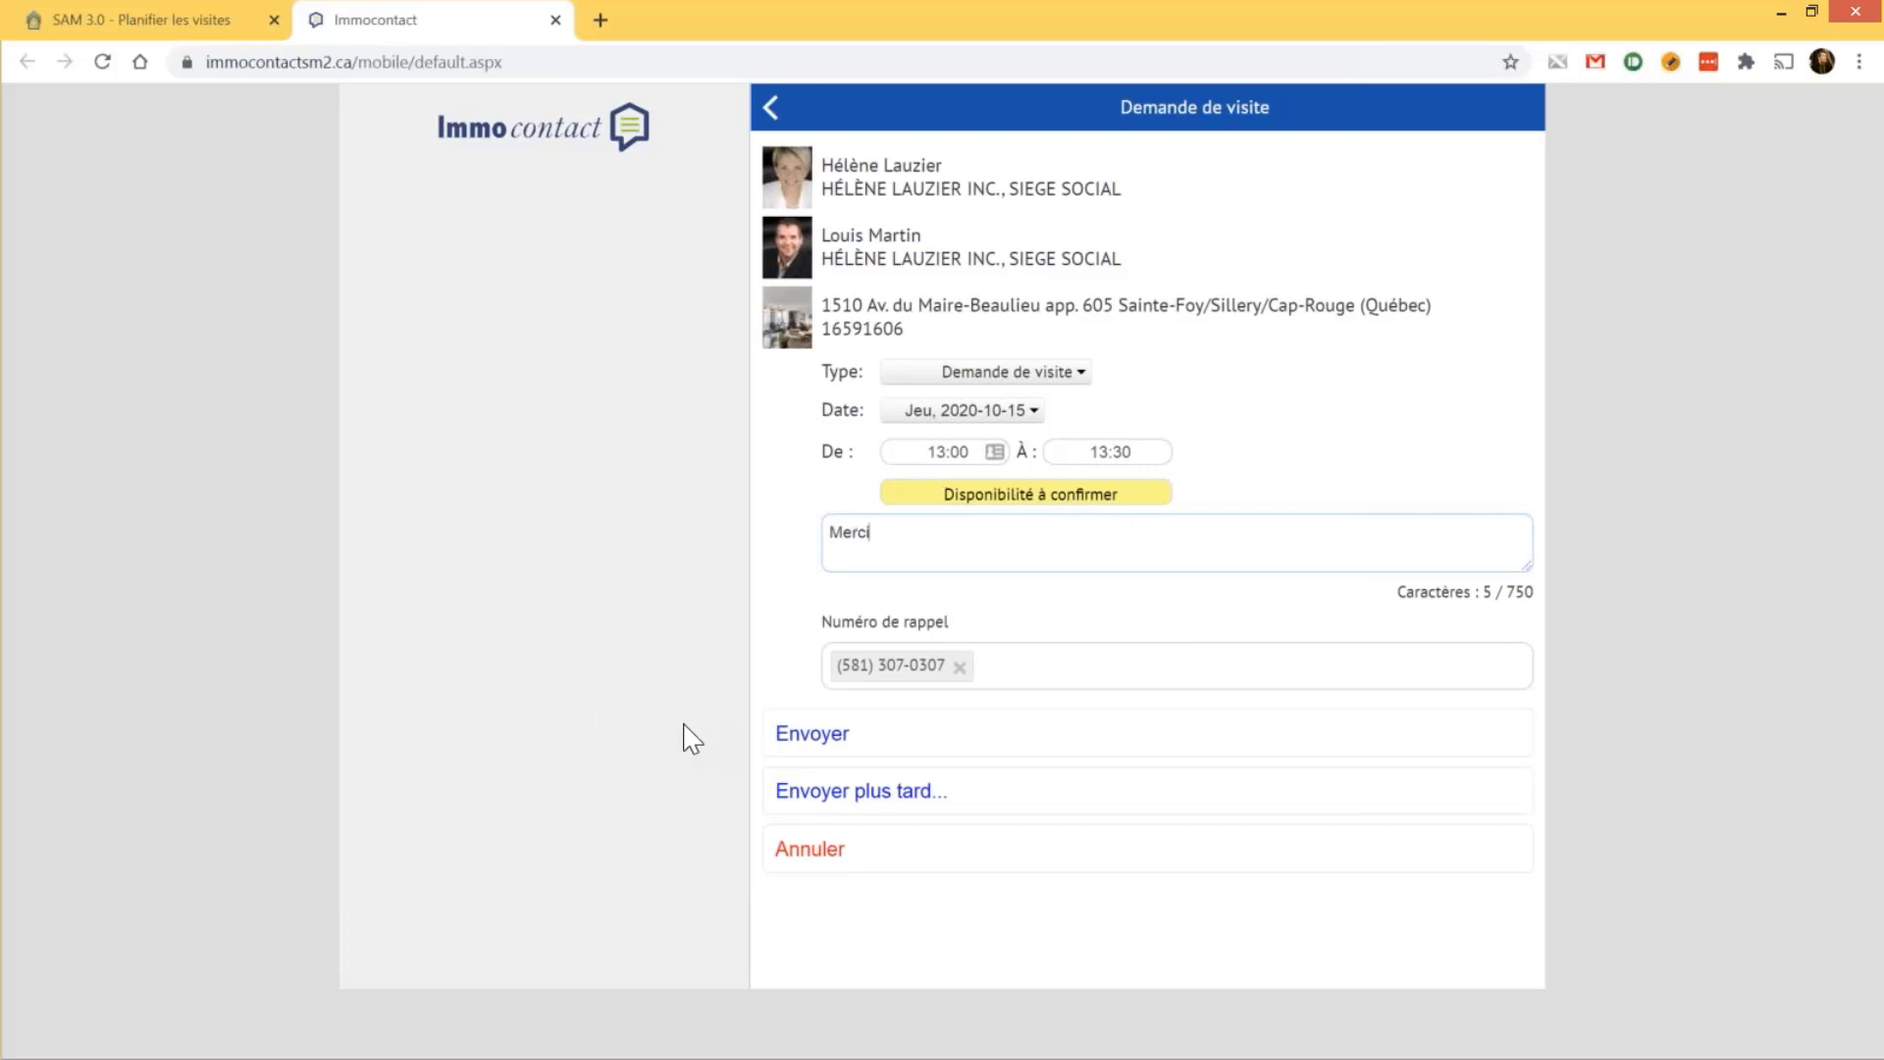
{"action": "left_click", "coordinate": [800, 864]}
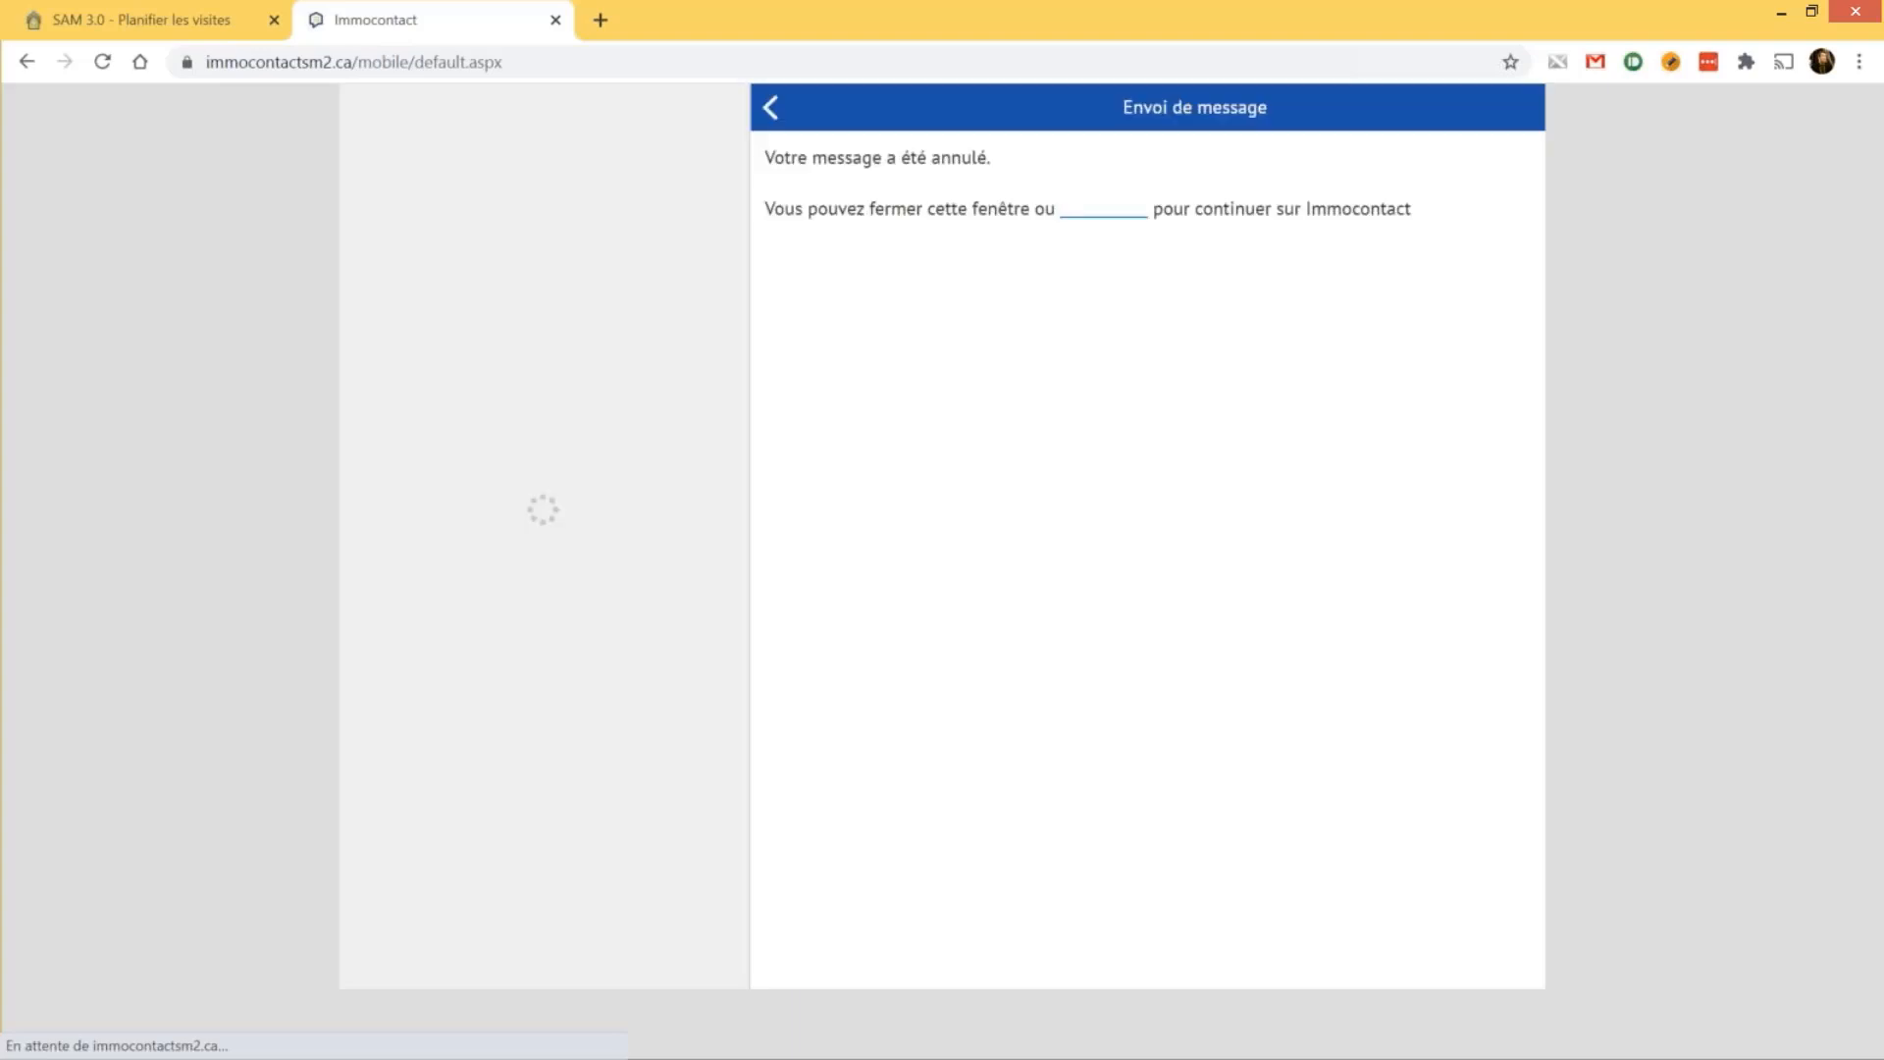
{"action": "left_click", "coordinate": [557, 23]}
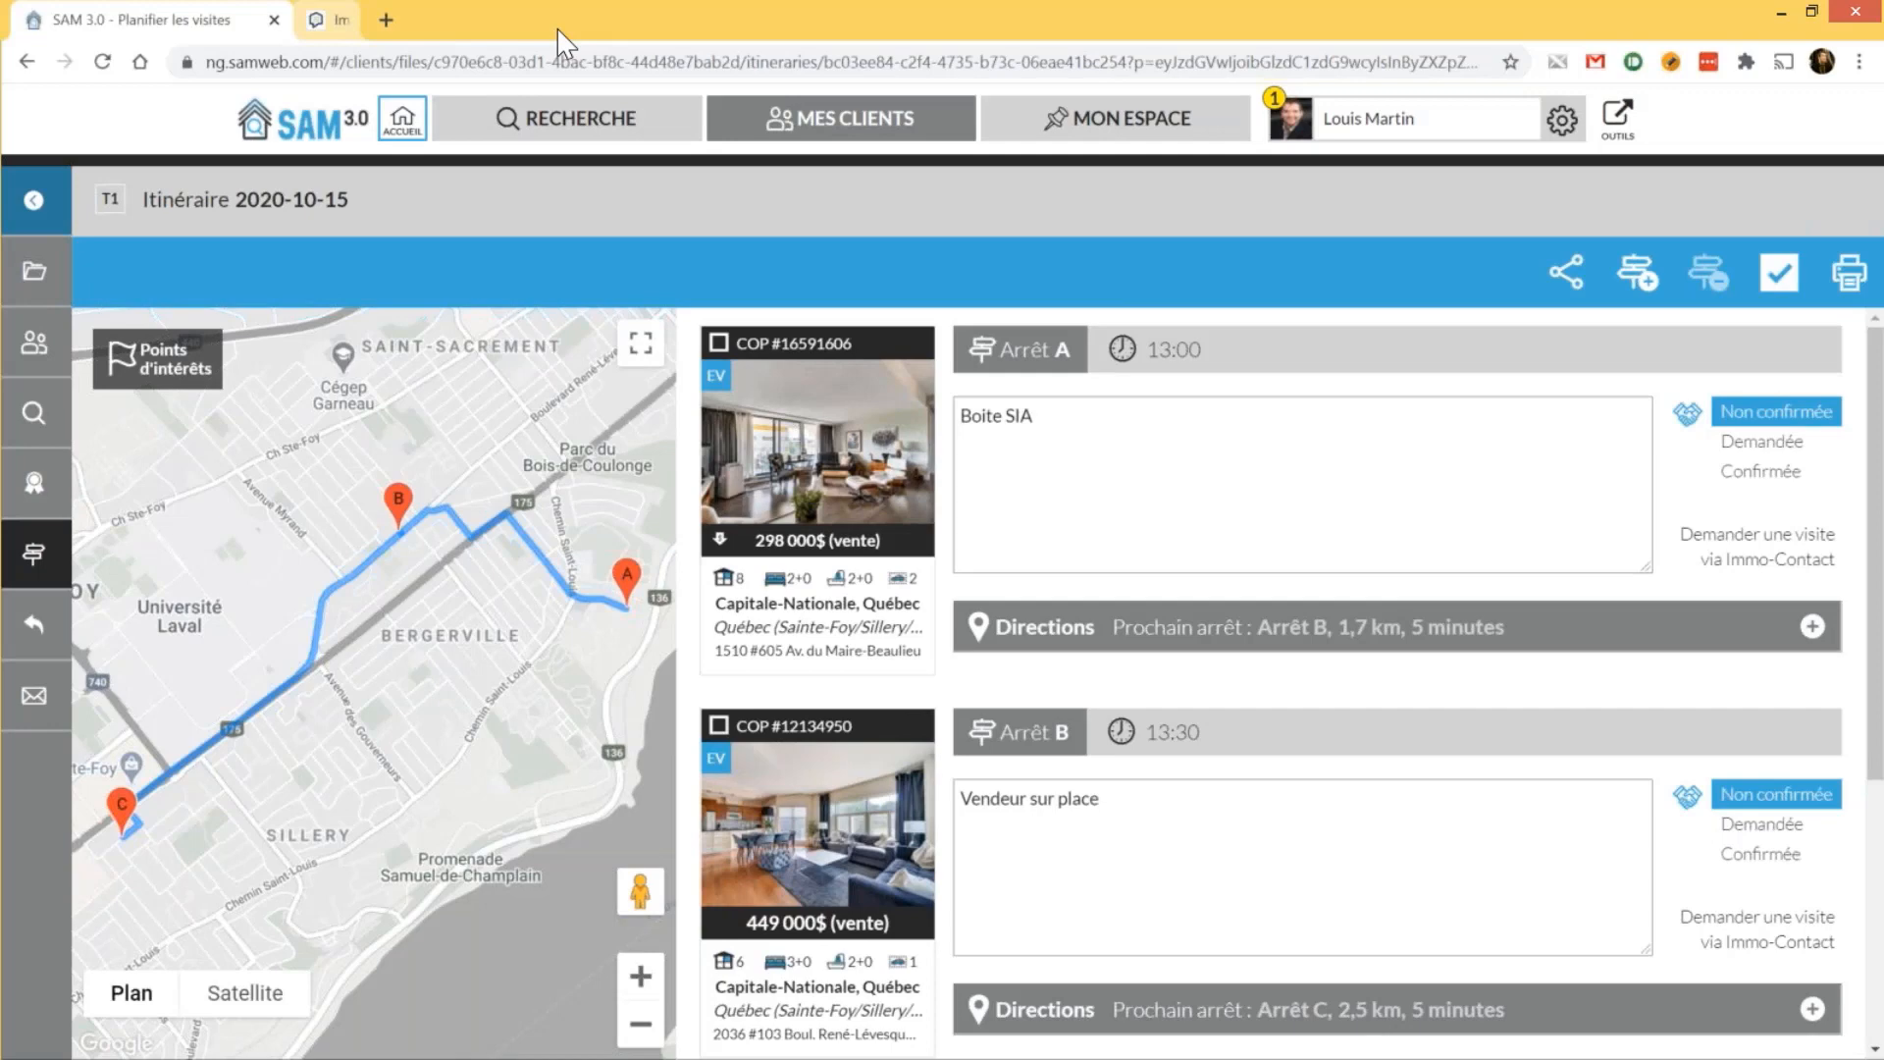
Mark stop B's visit as Confirmée, leaving stop C Non confirmée
{"action": "left_click", "coordinate": [1753, 856]}
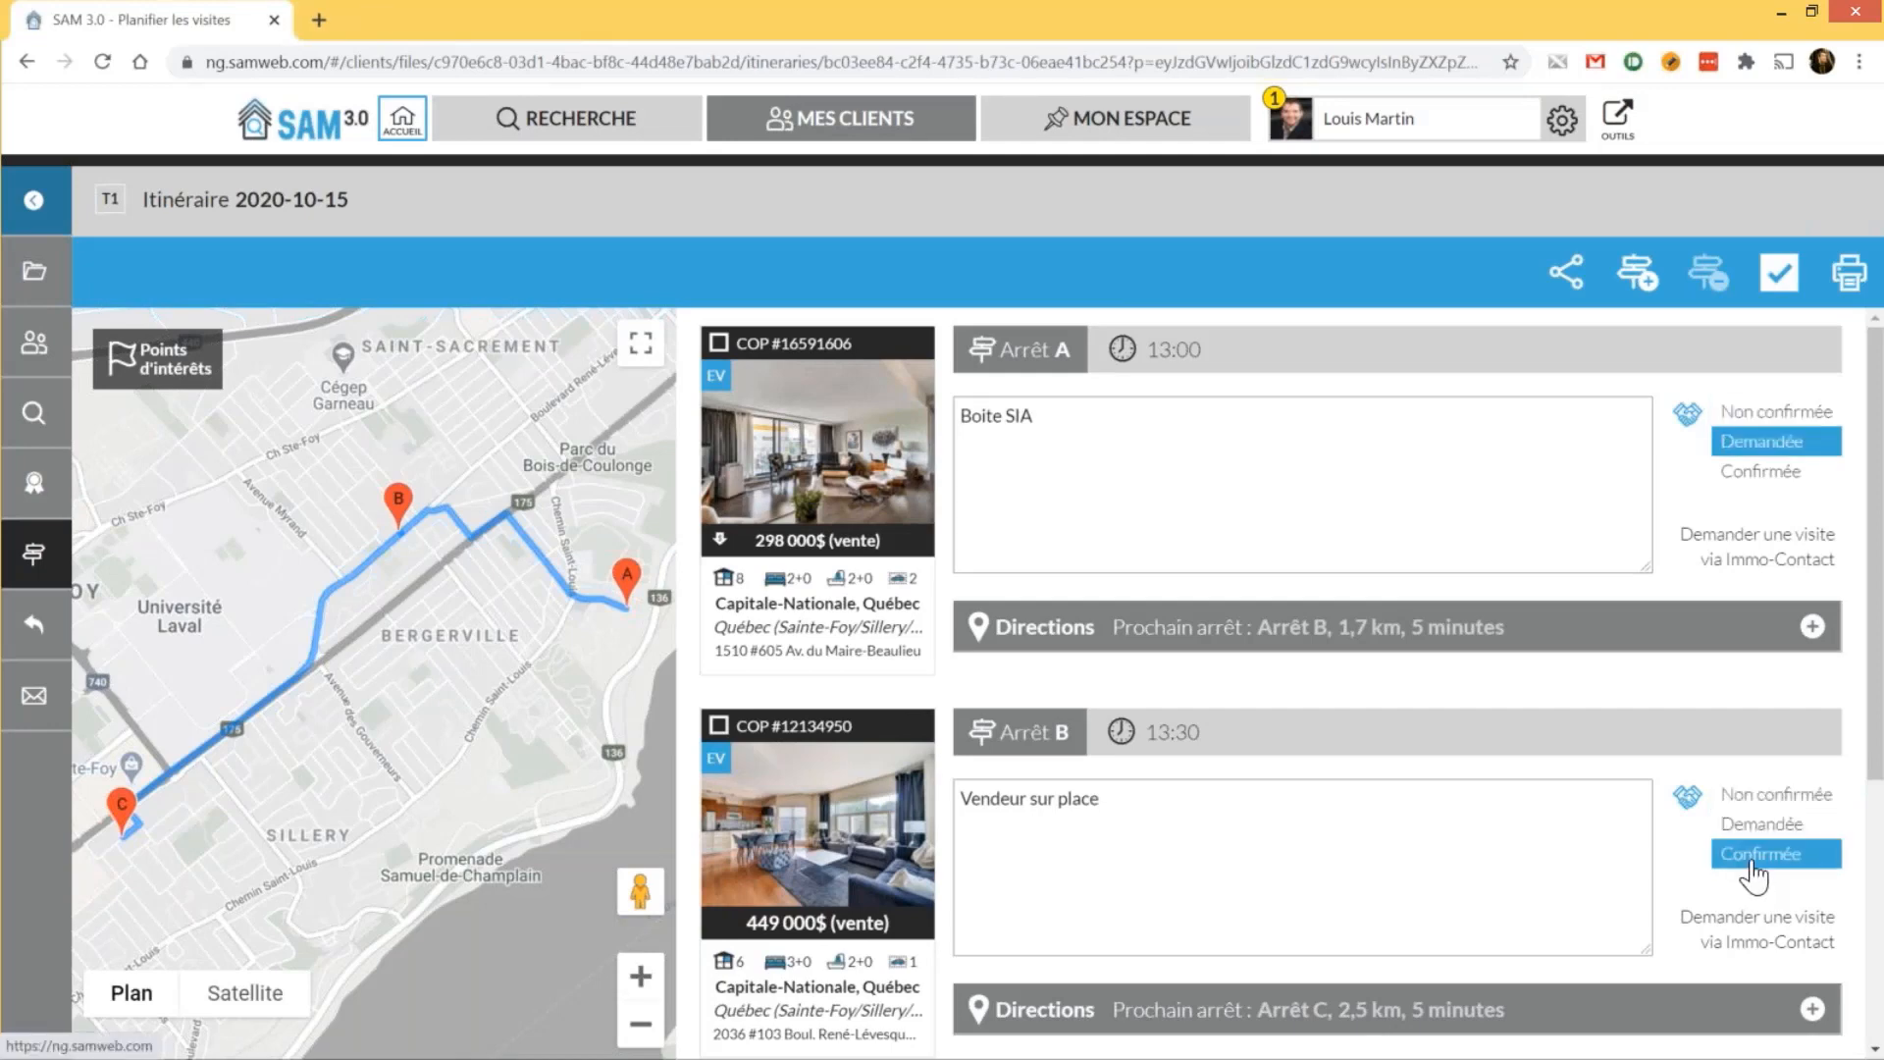
{"action": "scroll", "coordinate": [1753, 864], "scroll_direction": "down", "scroll_amount": 3}
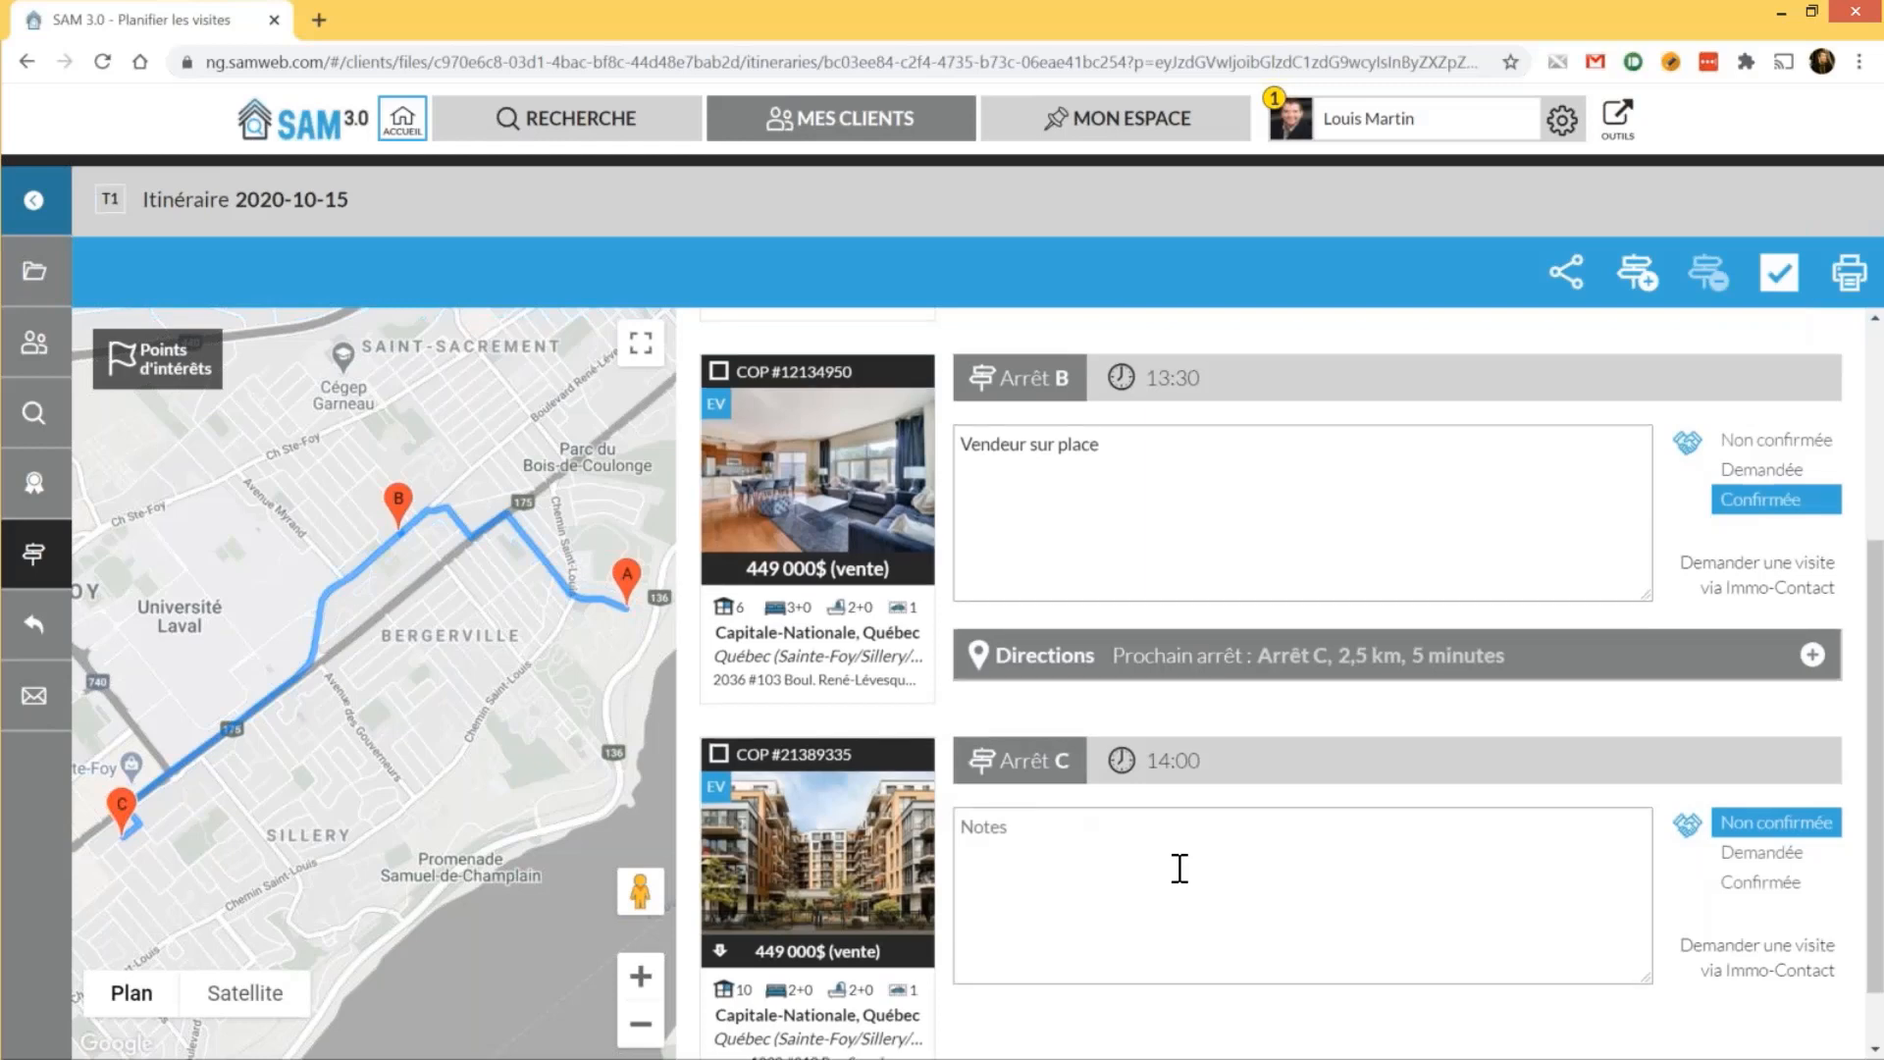
{"action": "scroll", "coordinate": [1180, 867], "scroll_direction": "down", "scroll_amount": 1}
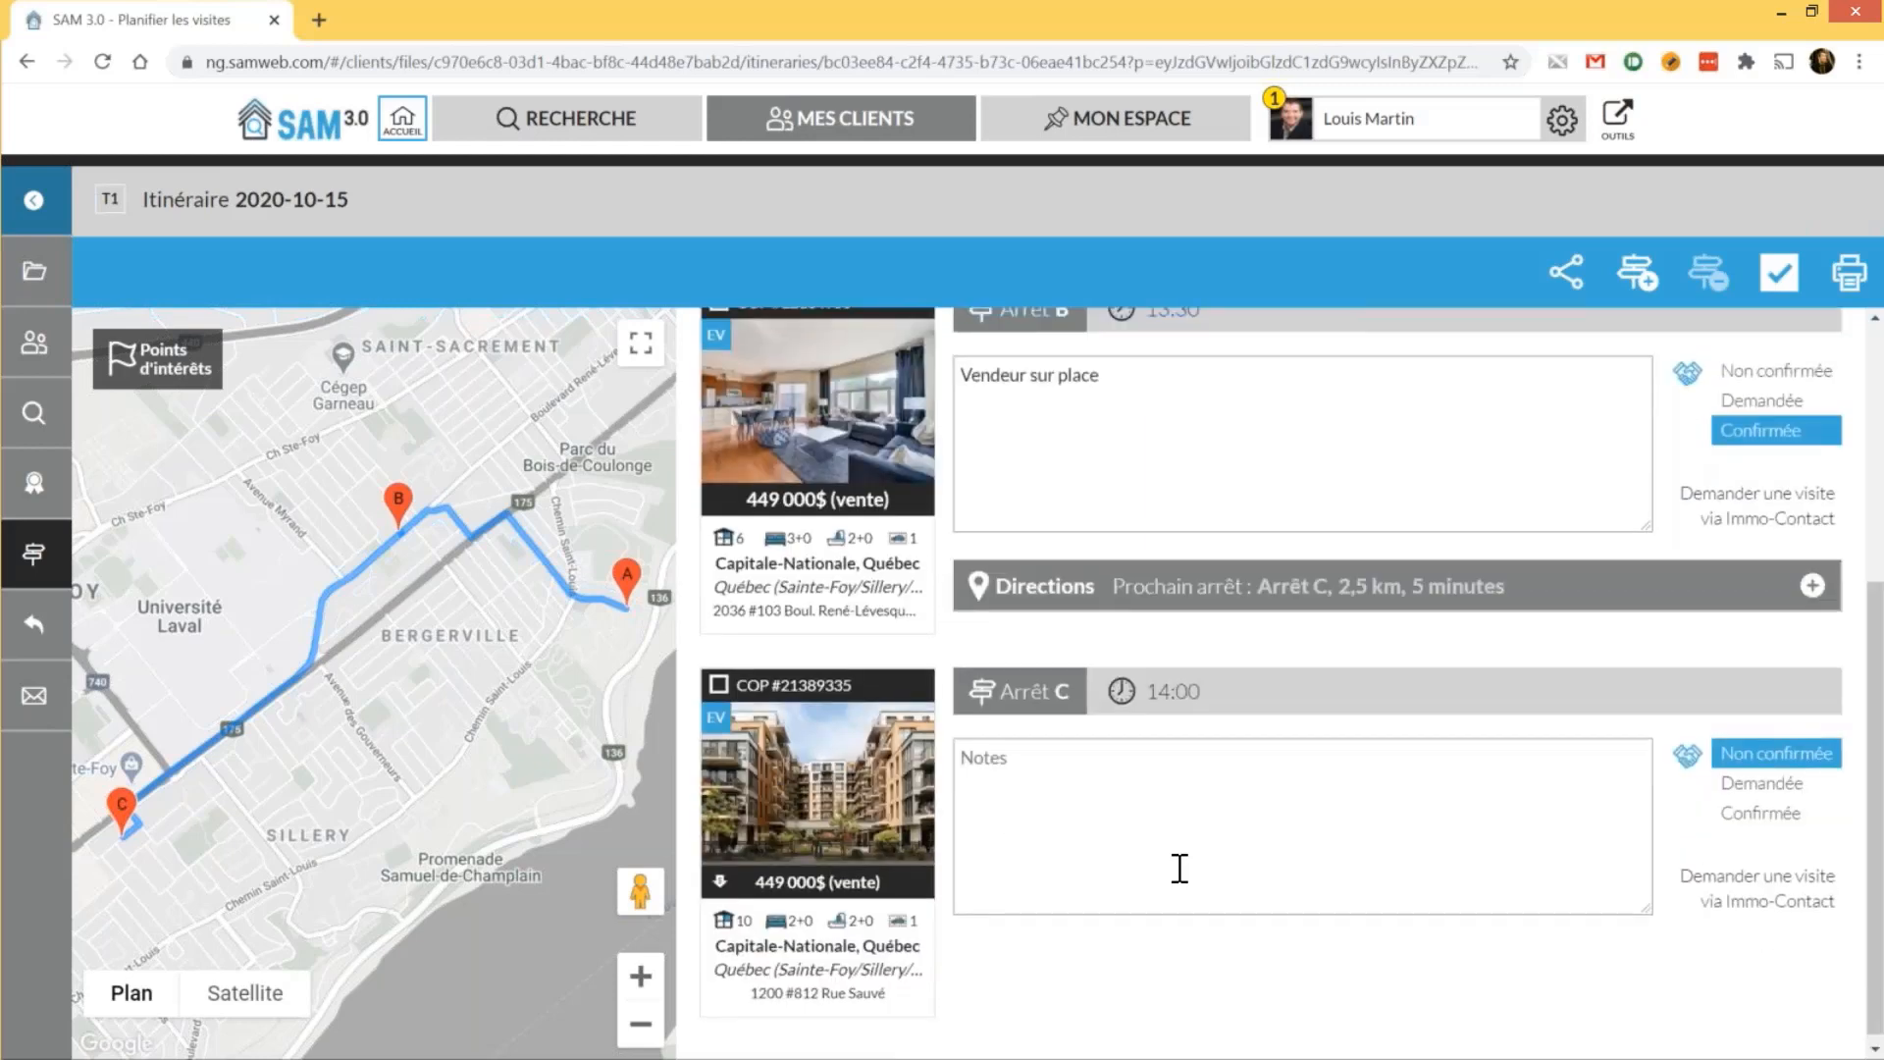
{"action": "scroll", "coordinate": [1092, 431], "scroll_direction": "up", "scroll_amount": 4}
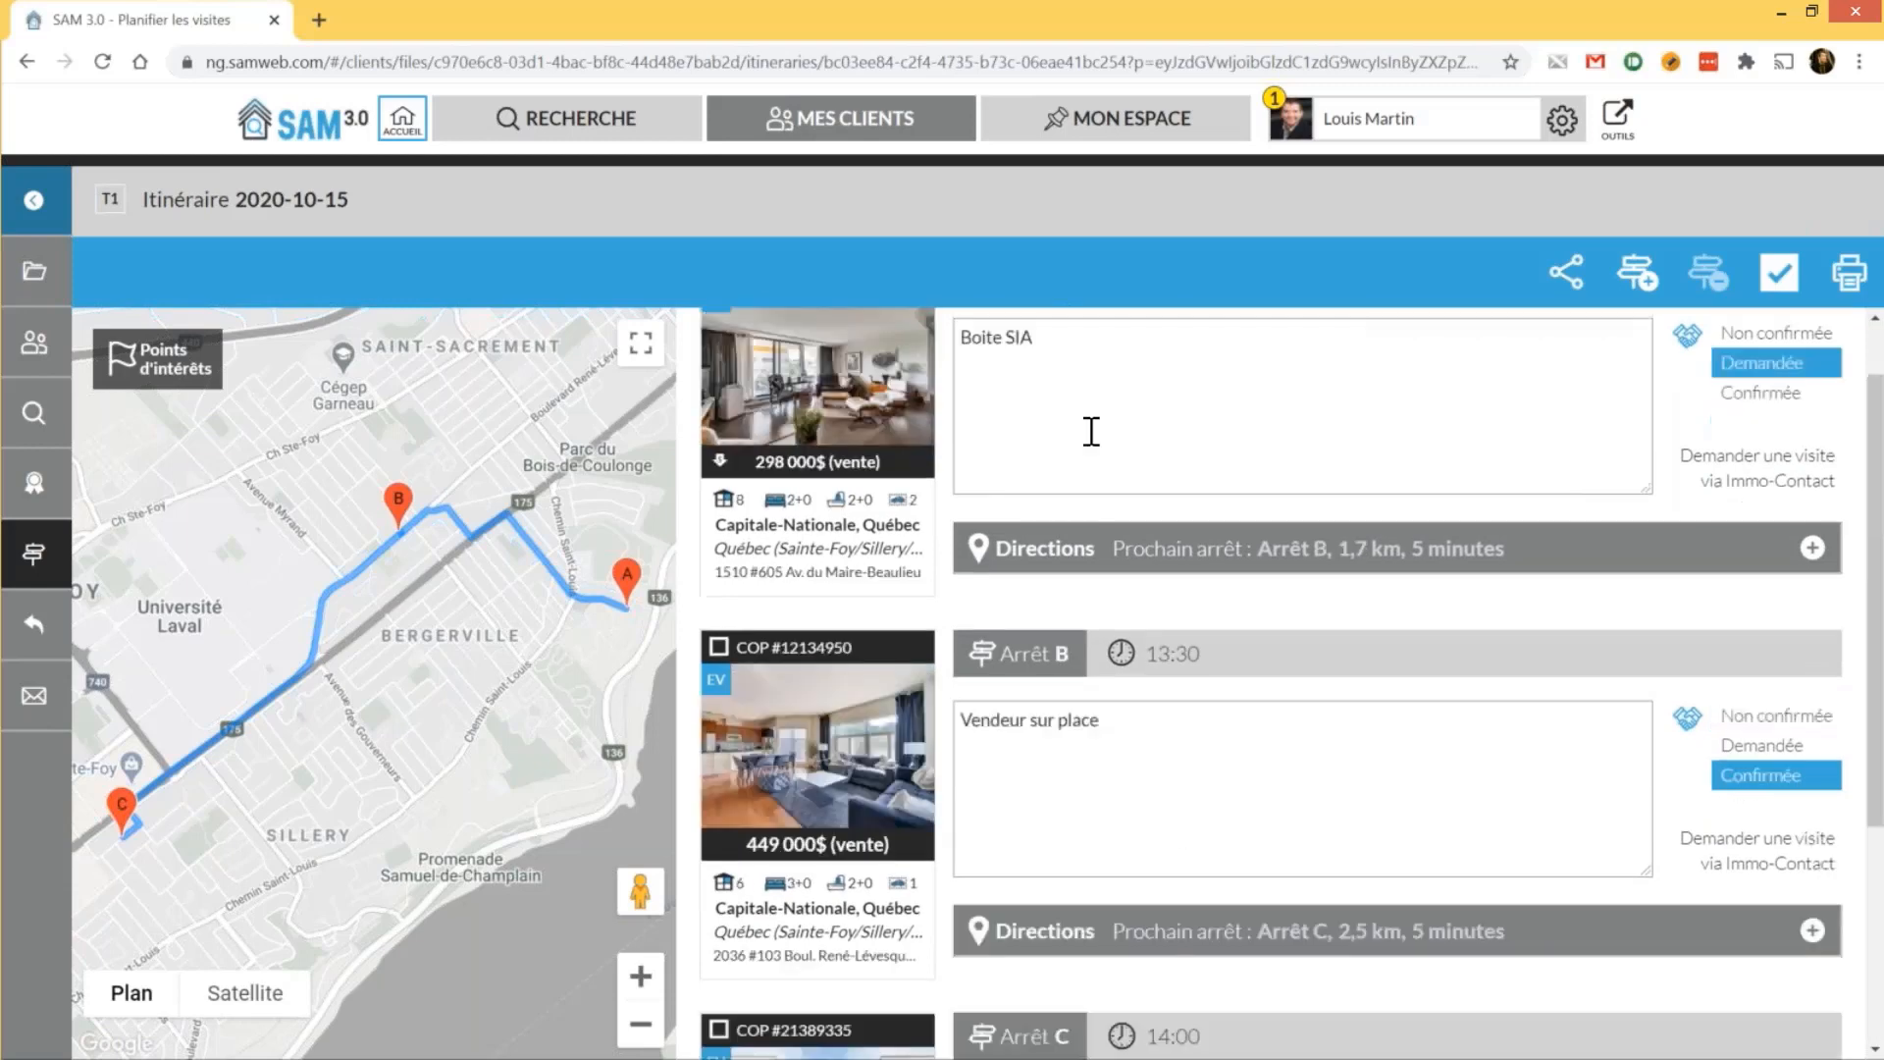
{"action": "left_click", "coordinate": [1092, 431]}
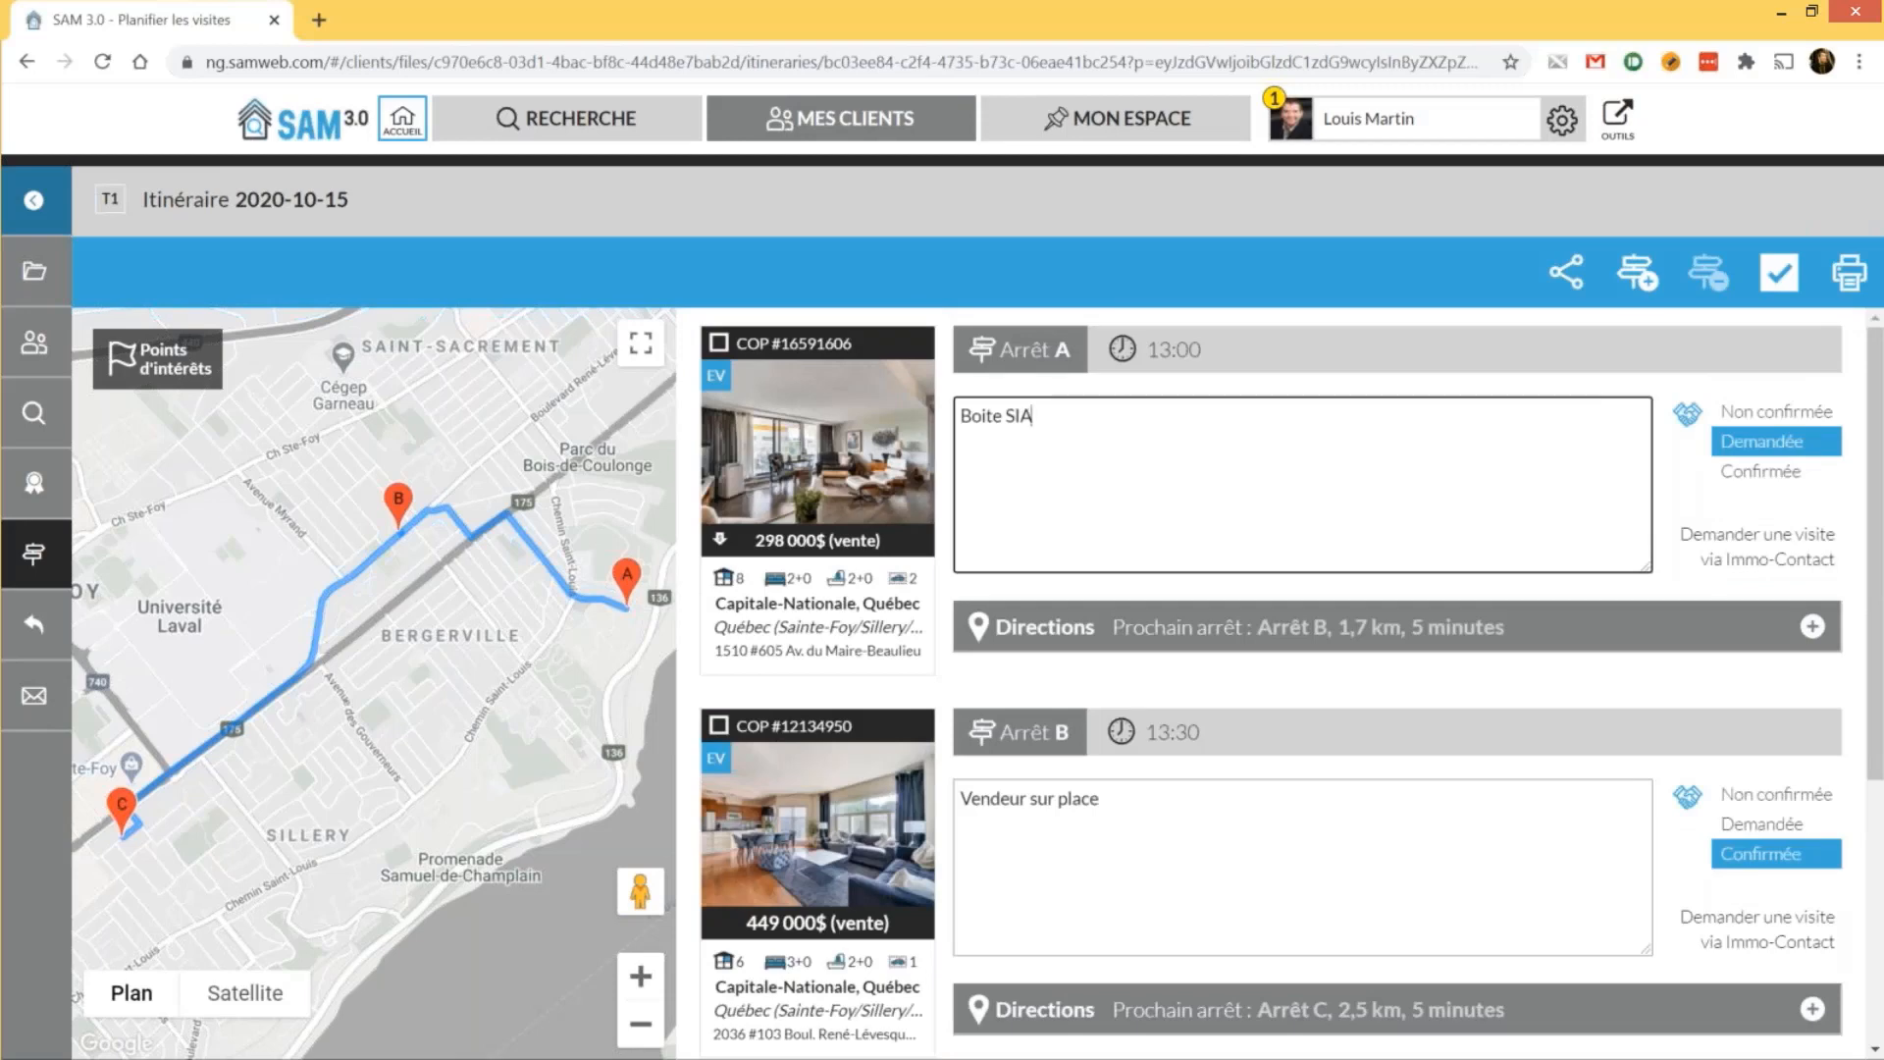
{"action": "left_click", "coordinate": [1847, 283]}
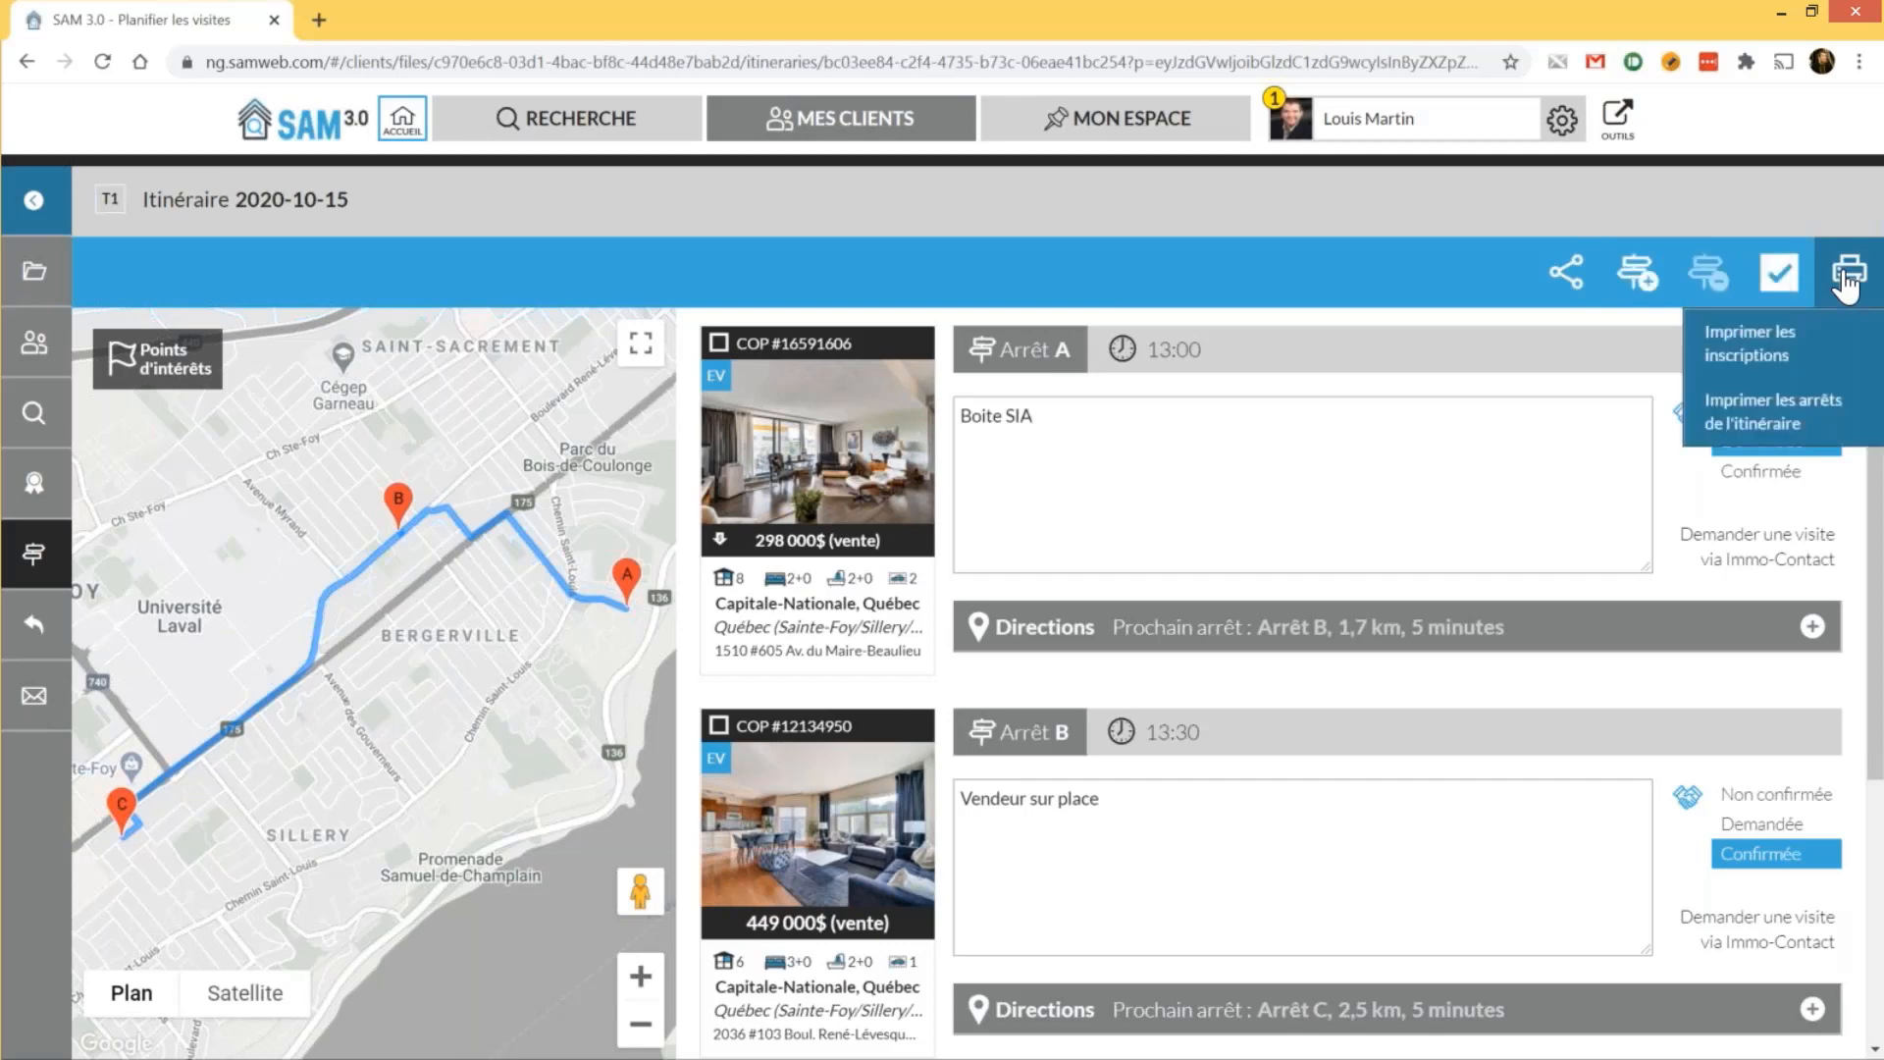
{"action": "left_click", "coordinate": [1802, 423]}
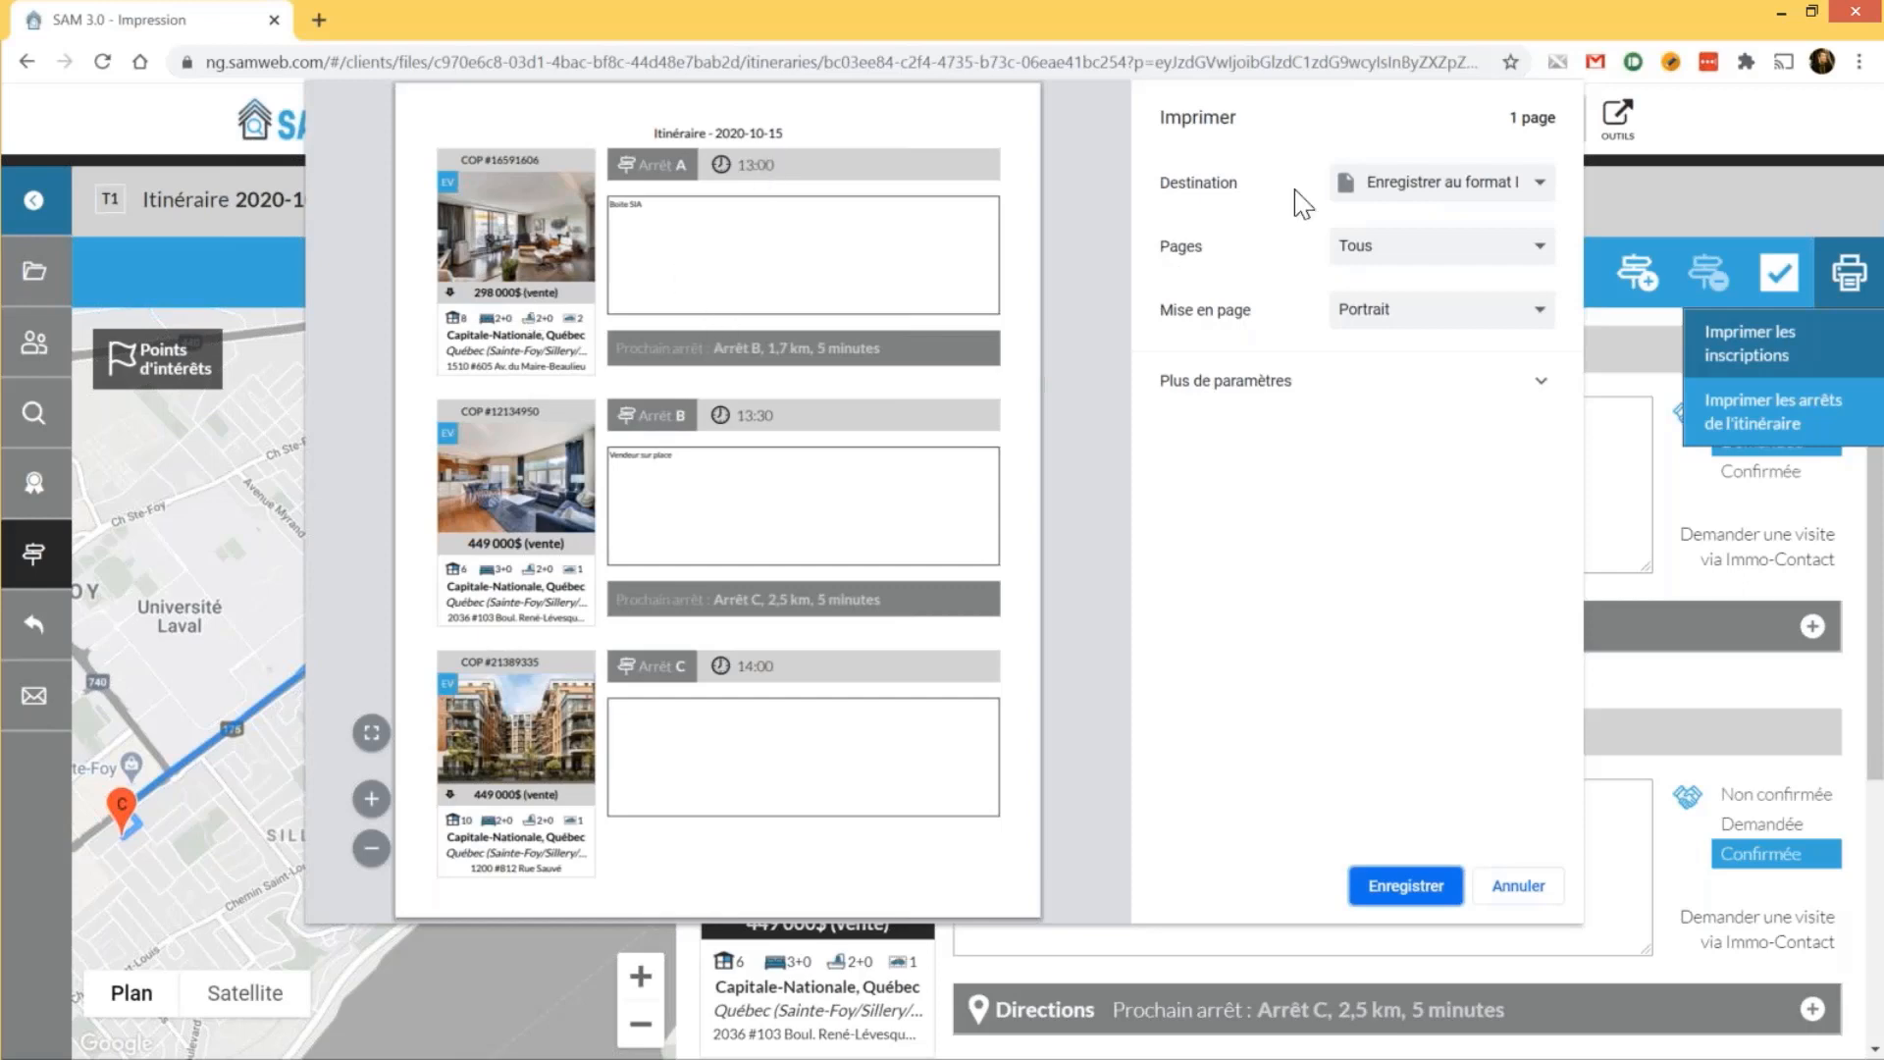
{"action": "left_click", "coordinate": [1529, 878]}
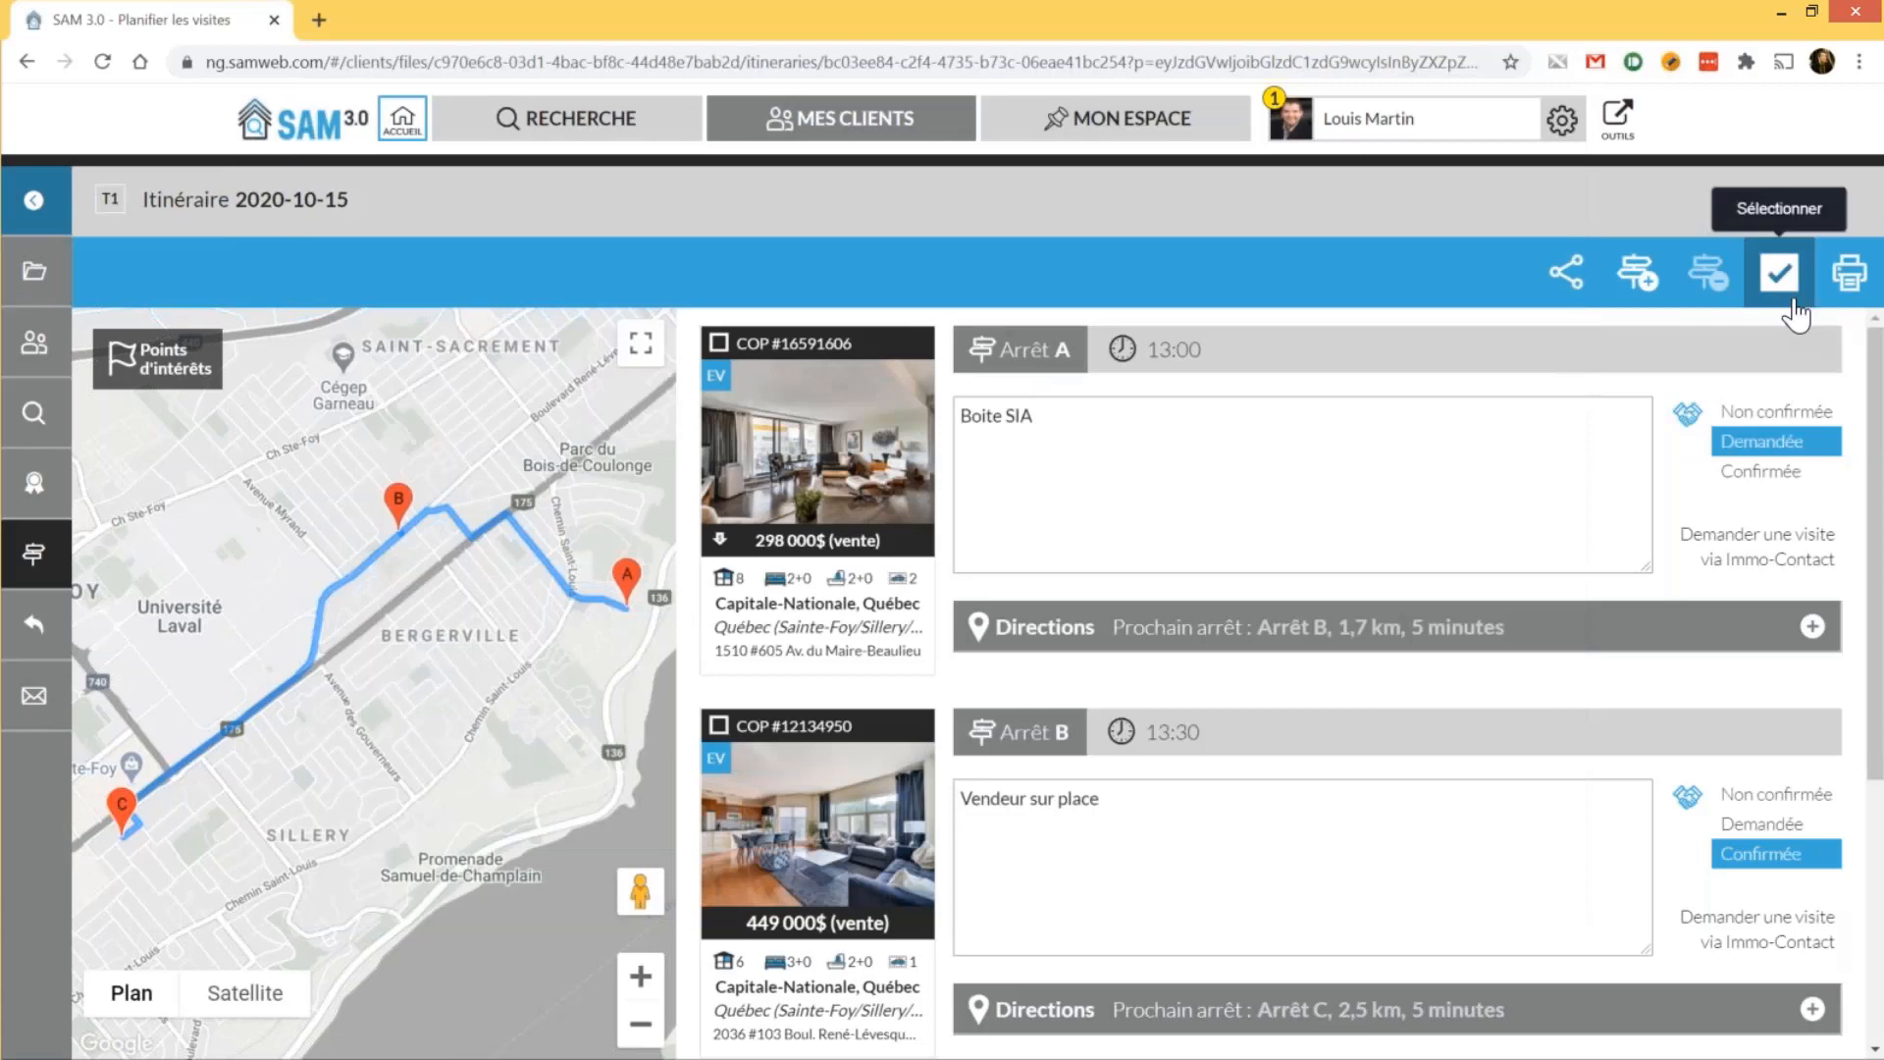
{"action": "left_click", "coordinate": [1794, 312]}
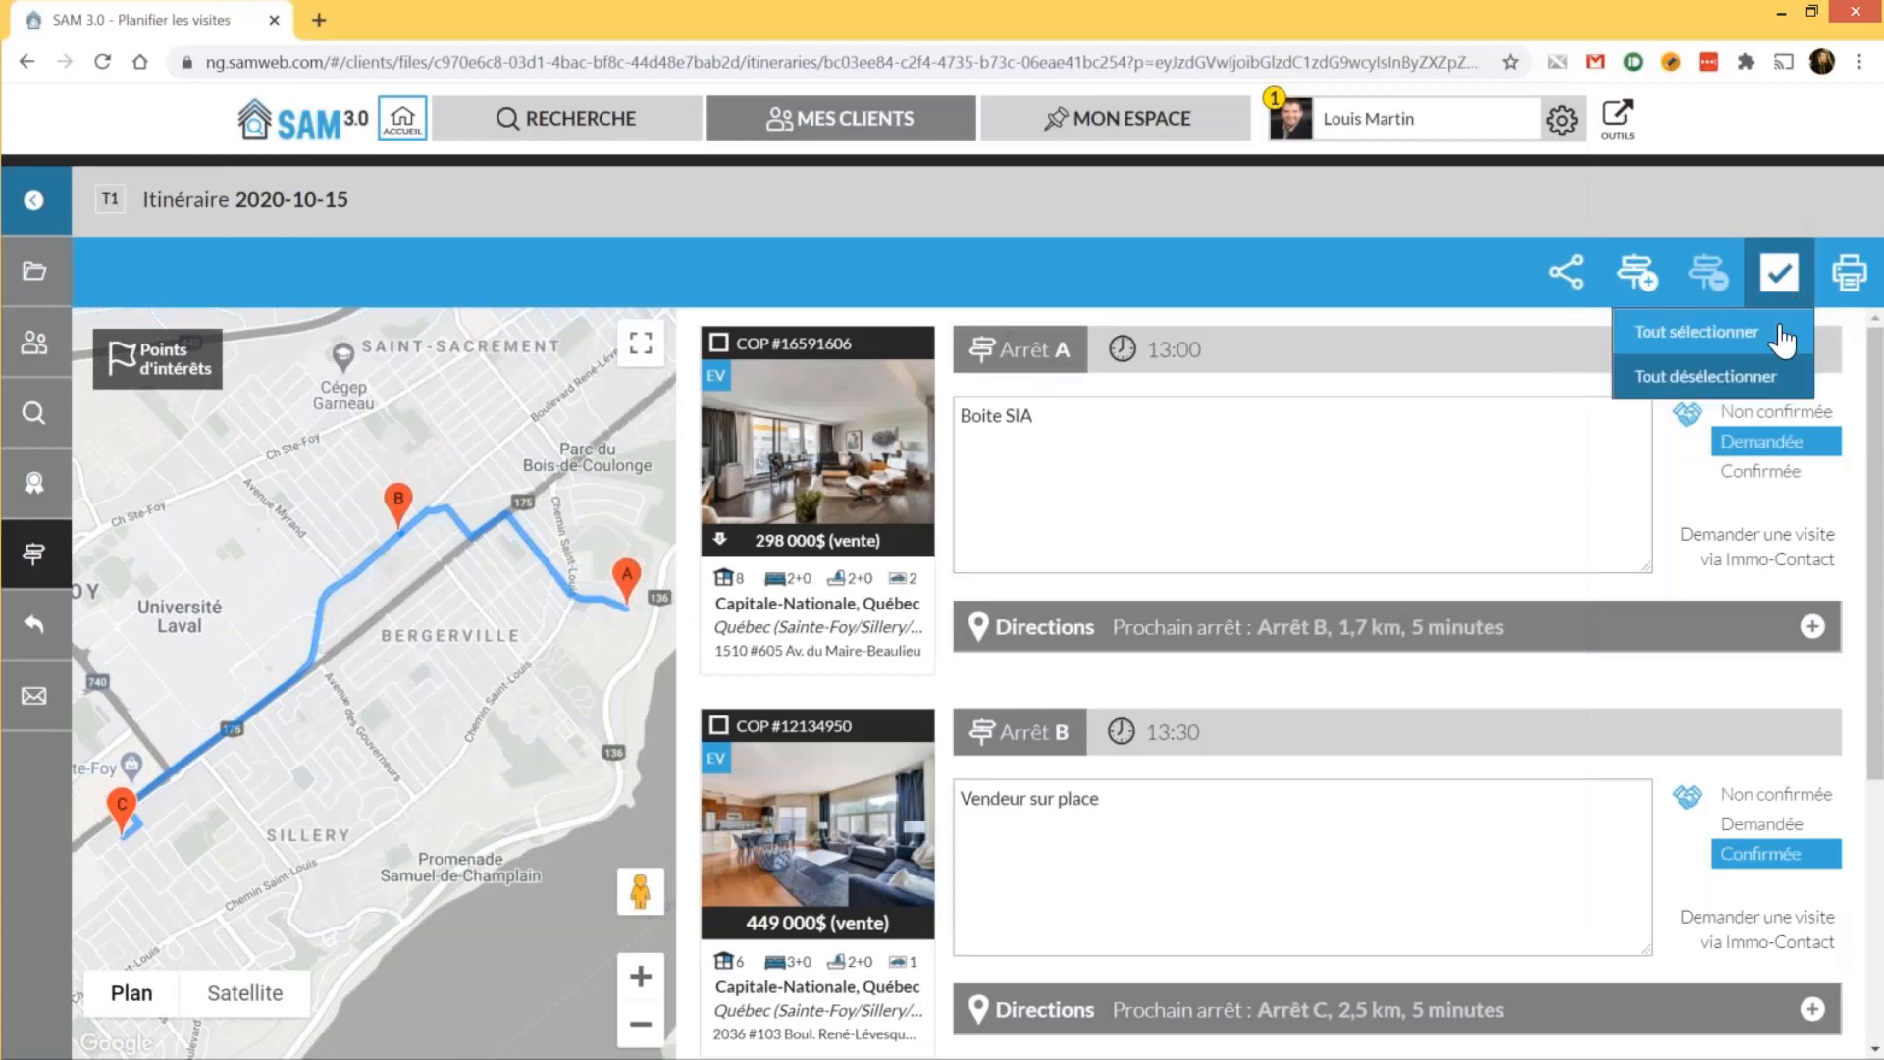
{"action": "left_click", "coordinate": [1783, 334]}
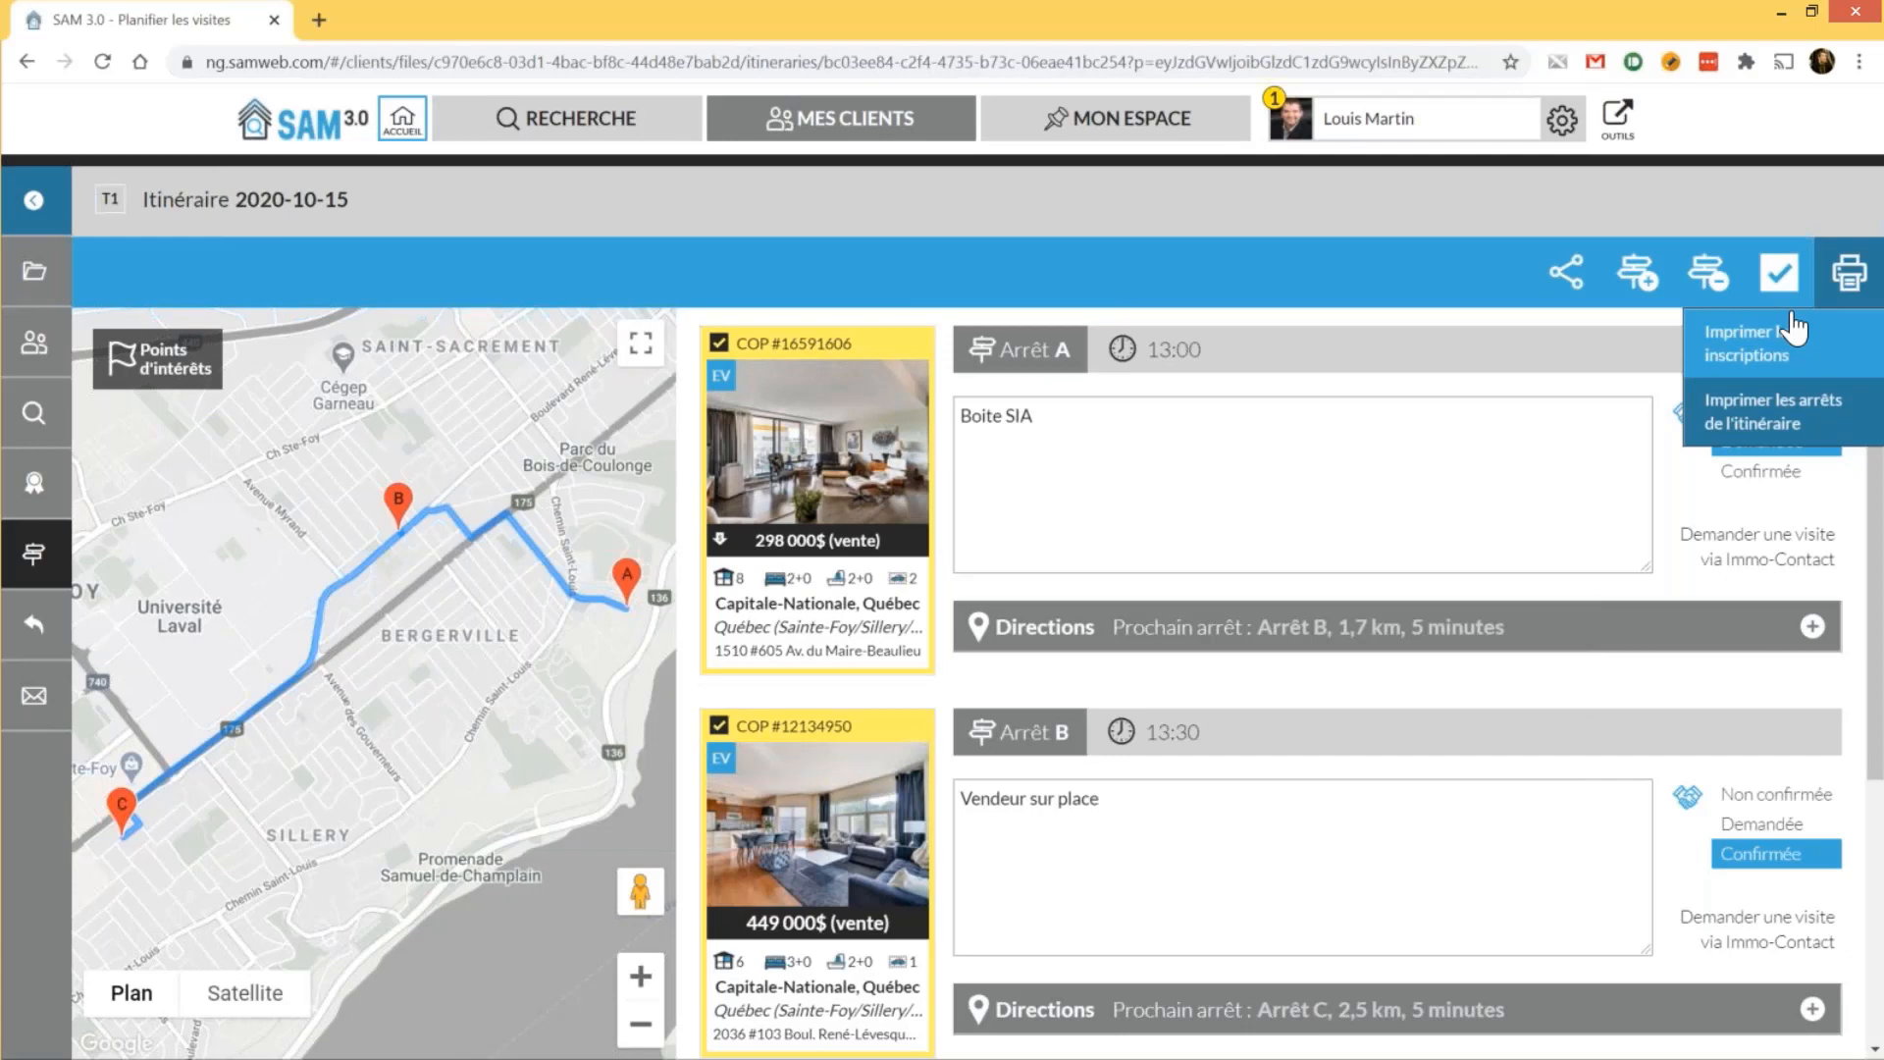
{"action": "left_click", "coordinate": [1792, 324]}
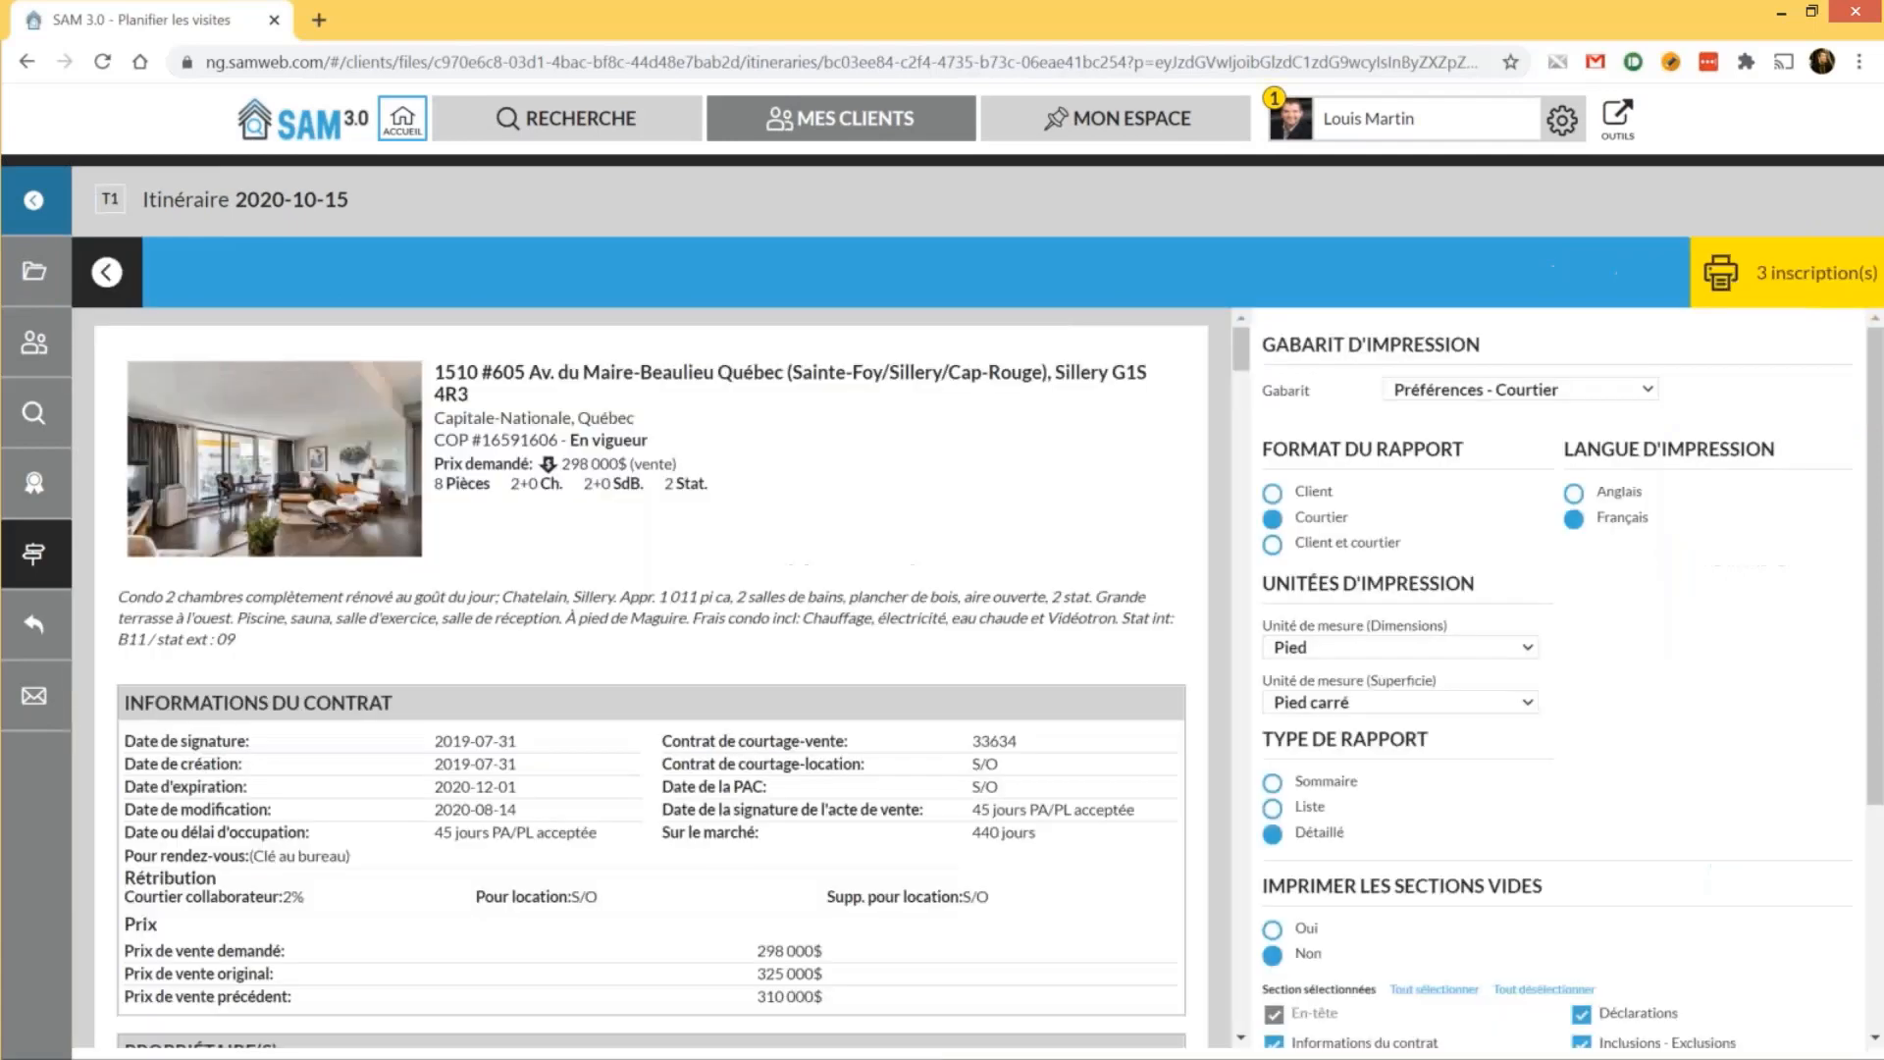
{"action": "left_click", "coordinate": [1313, 492]}
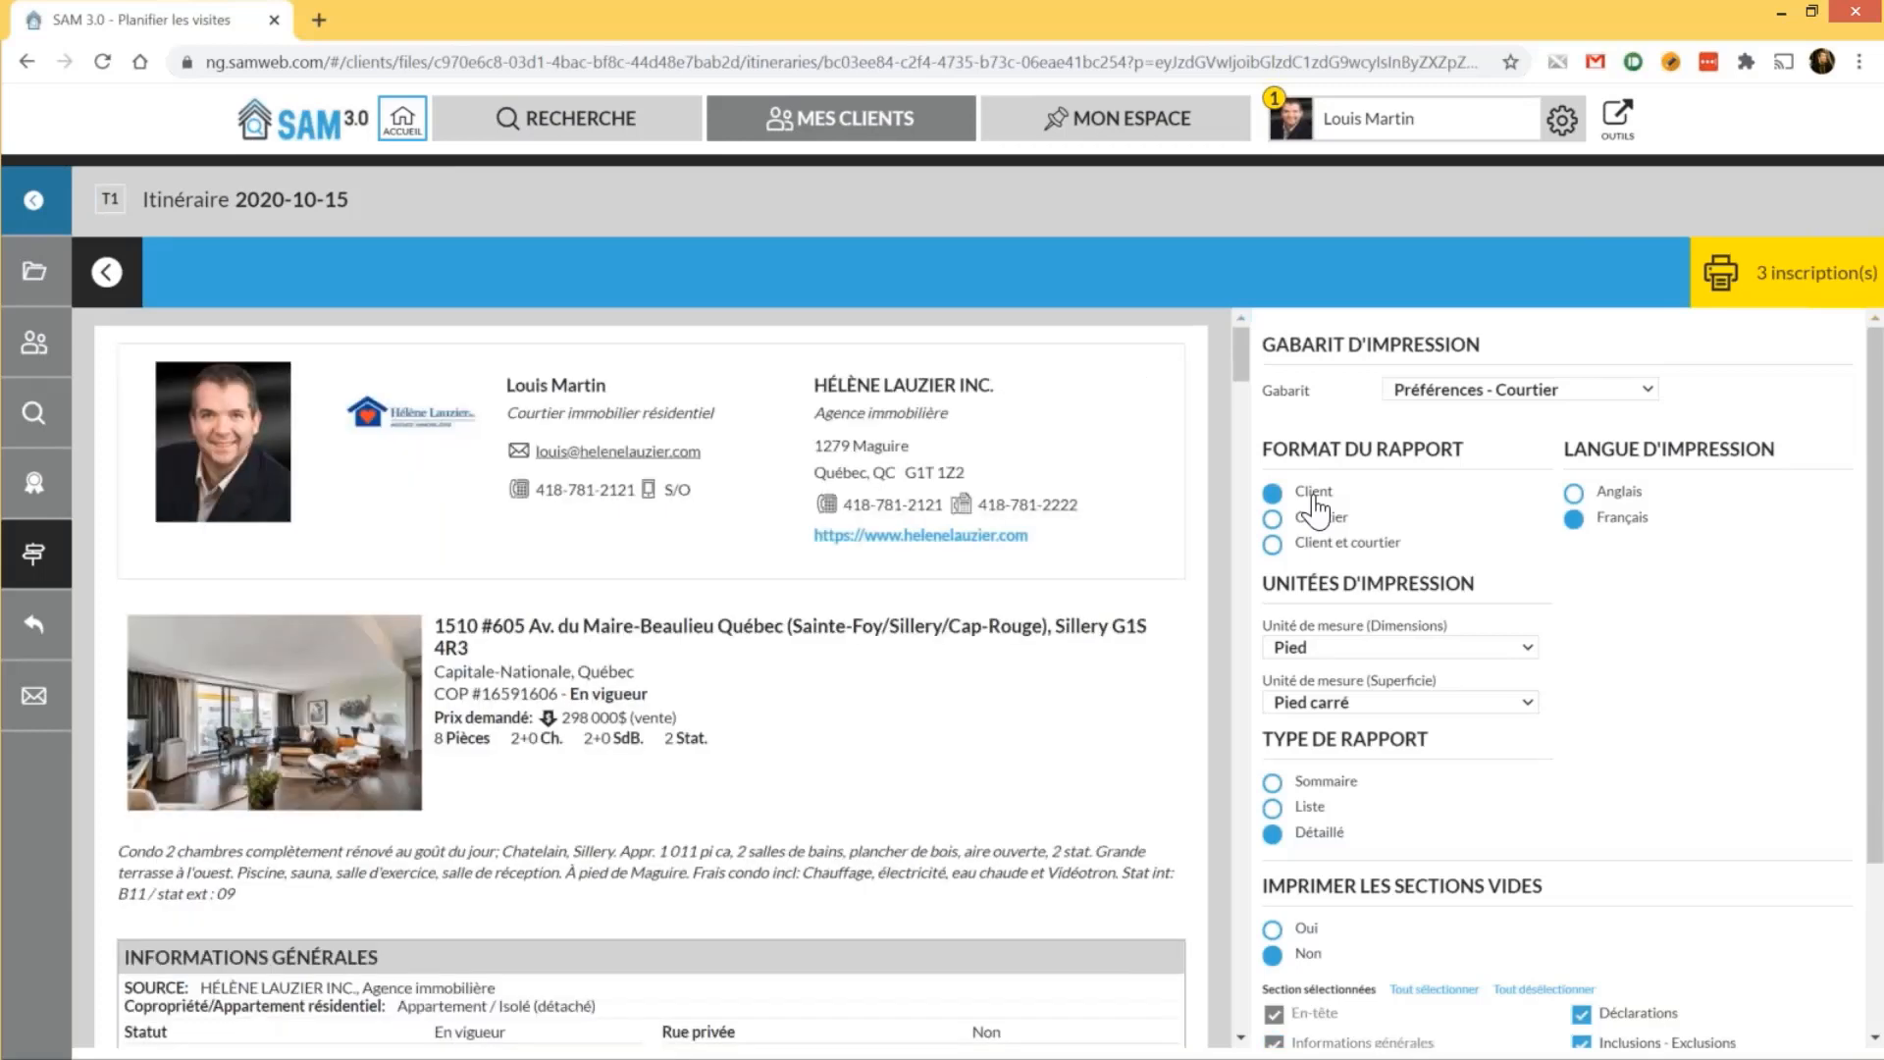
{"action": "left_click", "coordinate": [1806, 285]}
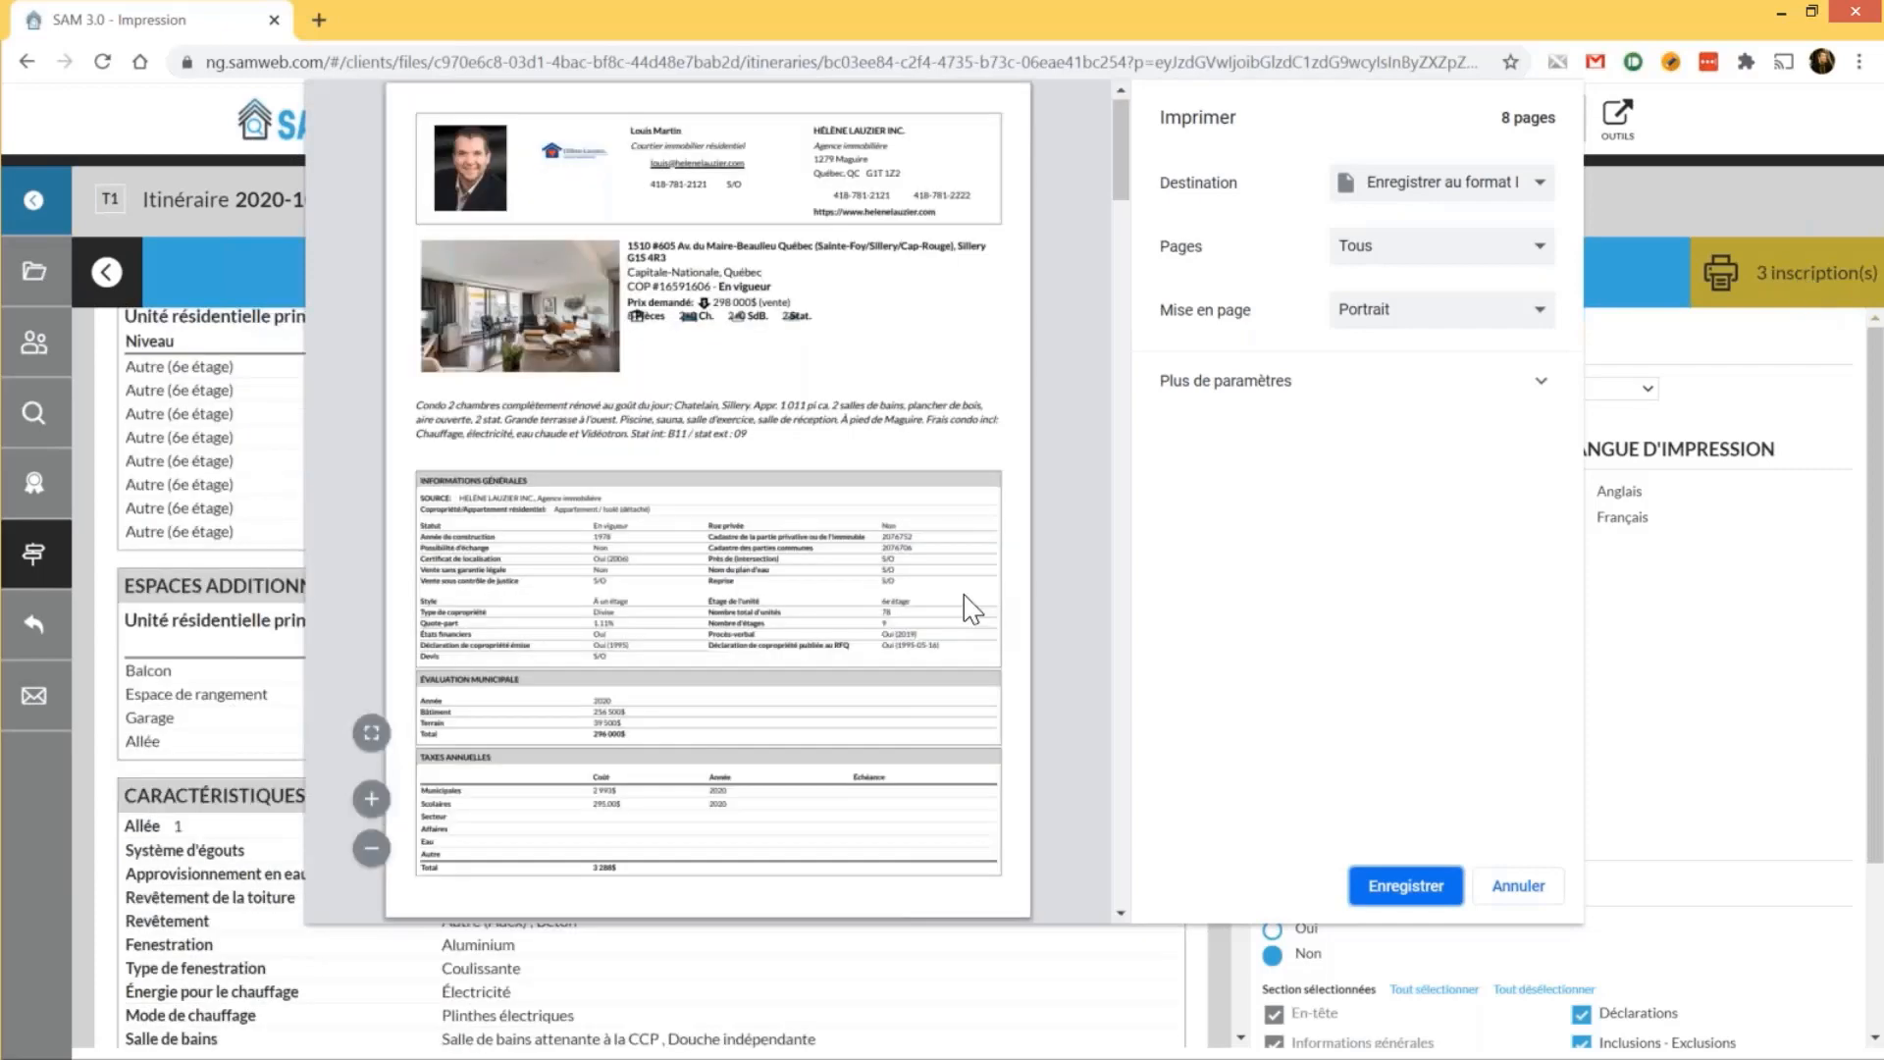
{"action": "scroll", "coordinate": [972, 609], "scroll_direction": "down", "scroll_amount": 15}
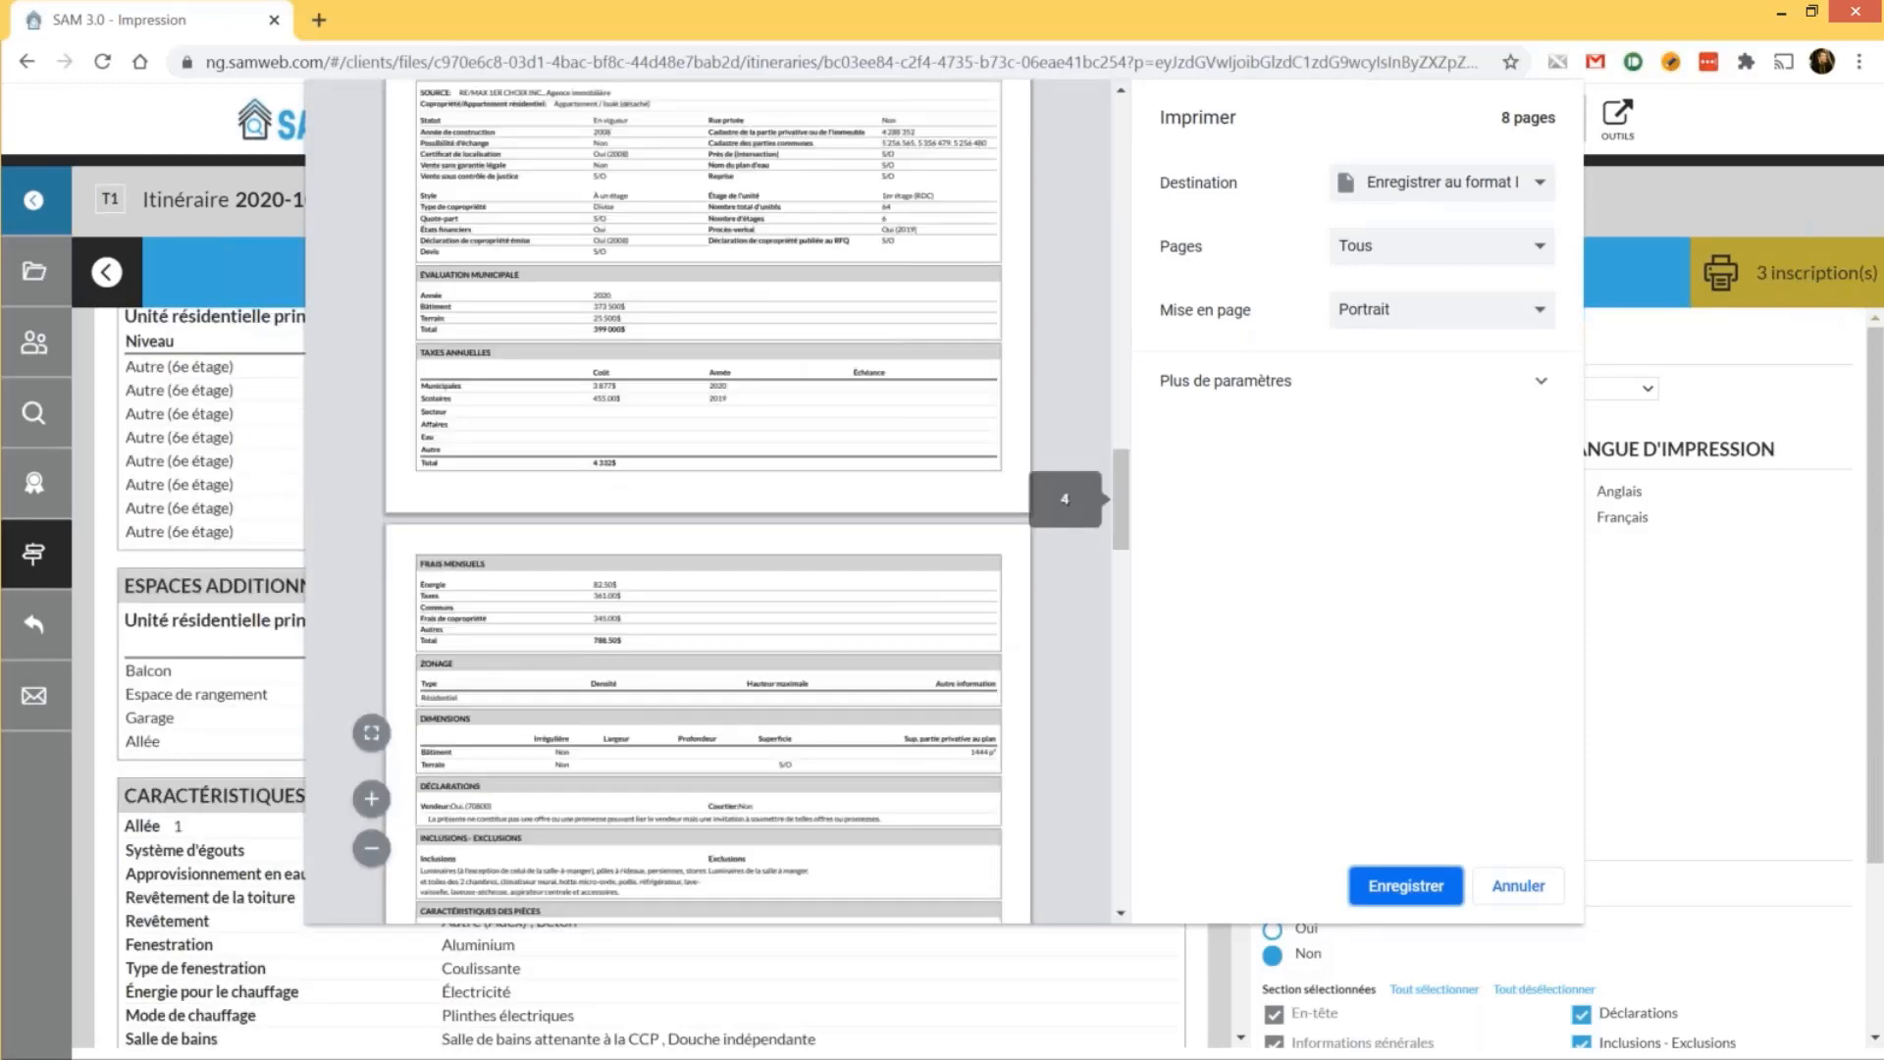
{"action": "scroll", "coordinate": [706, 501], "scroll_direction": "down", "scroll_amount": 15}
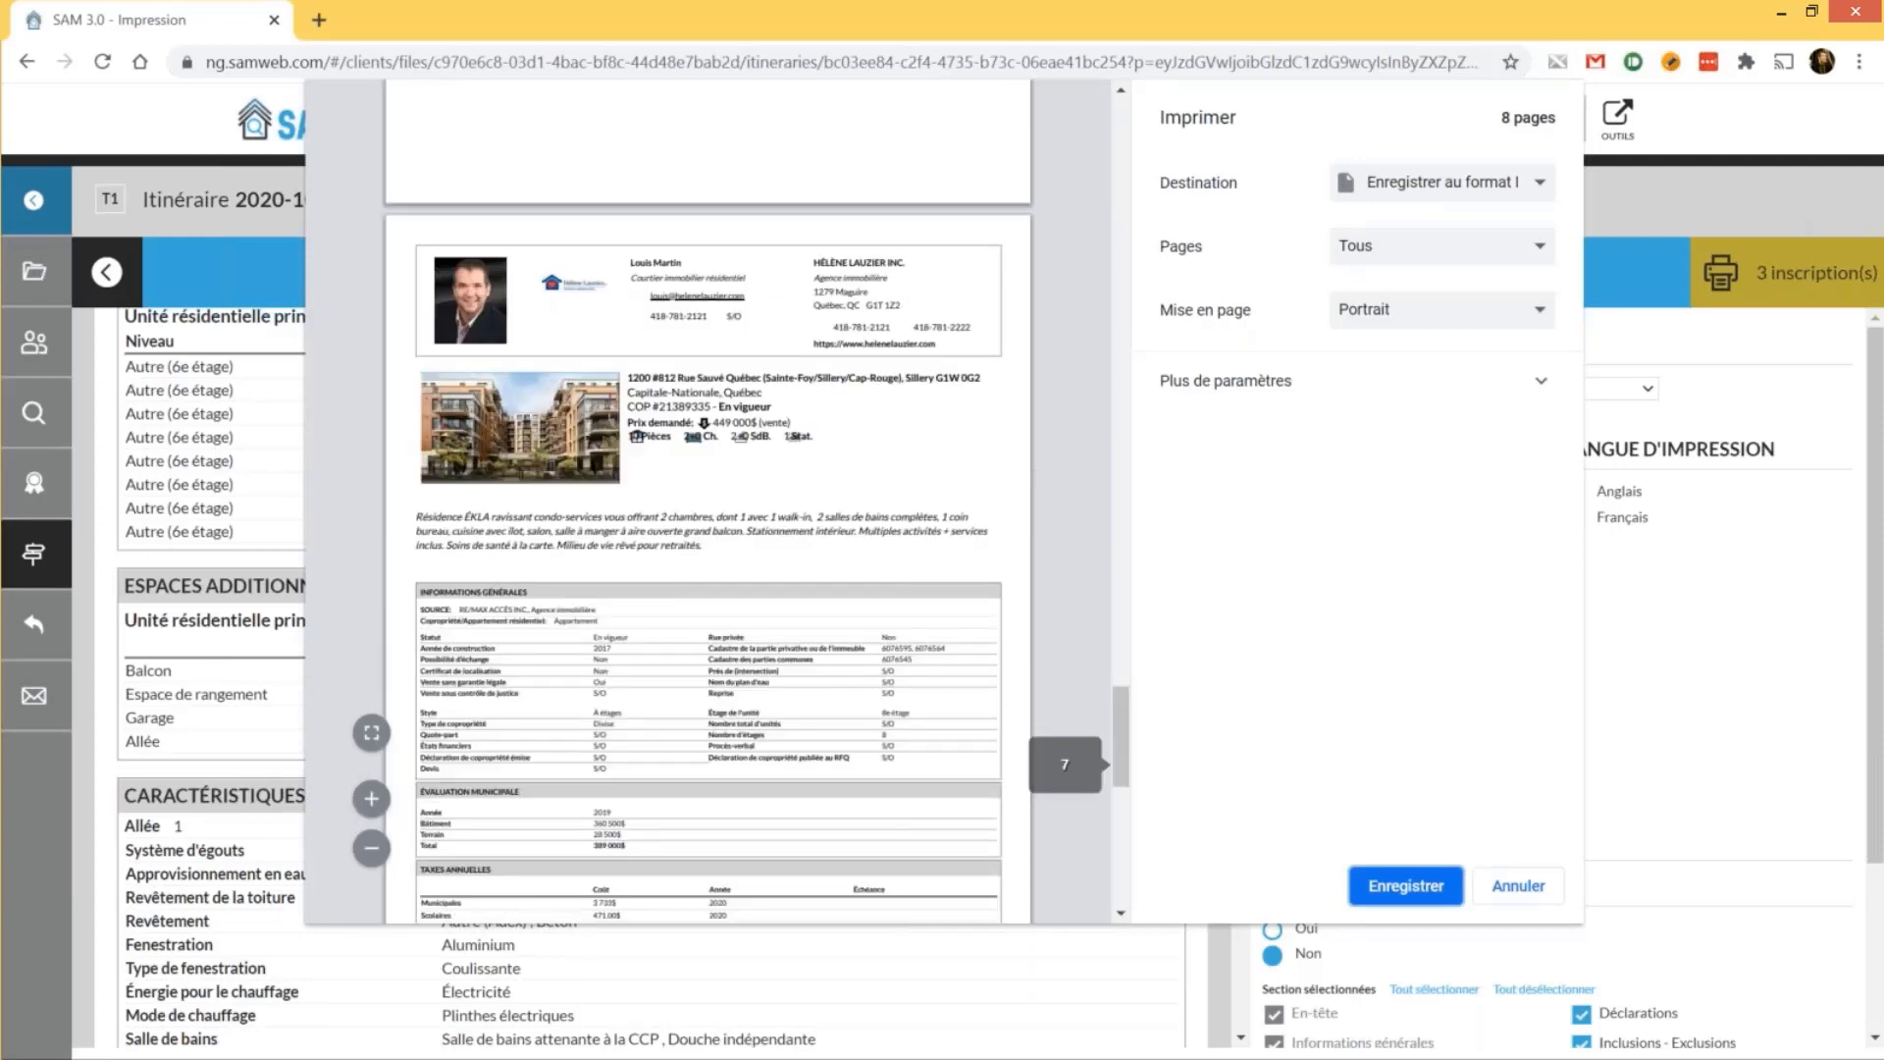
{"action": "key", "text": "Escape"}
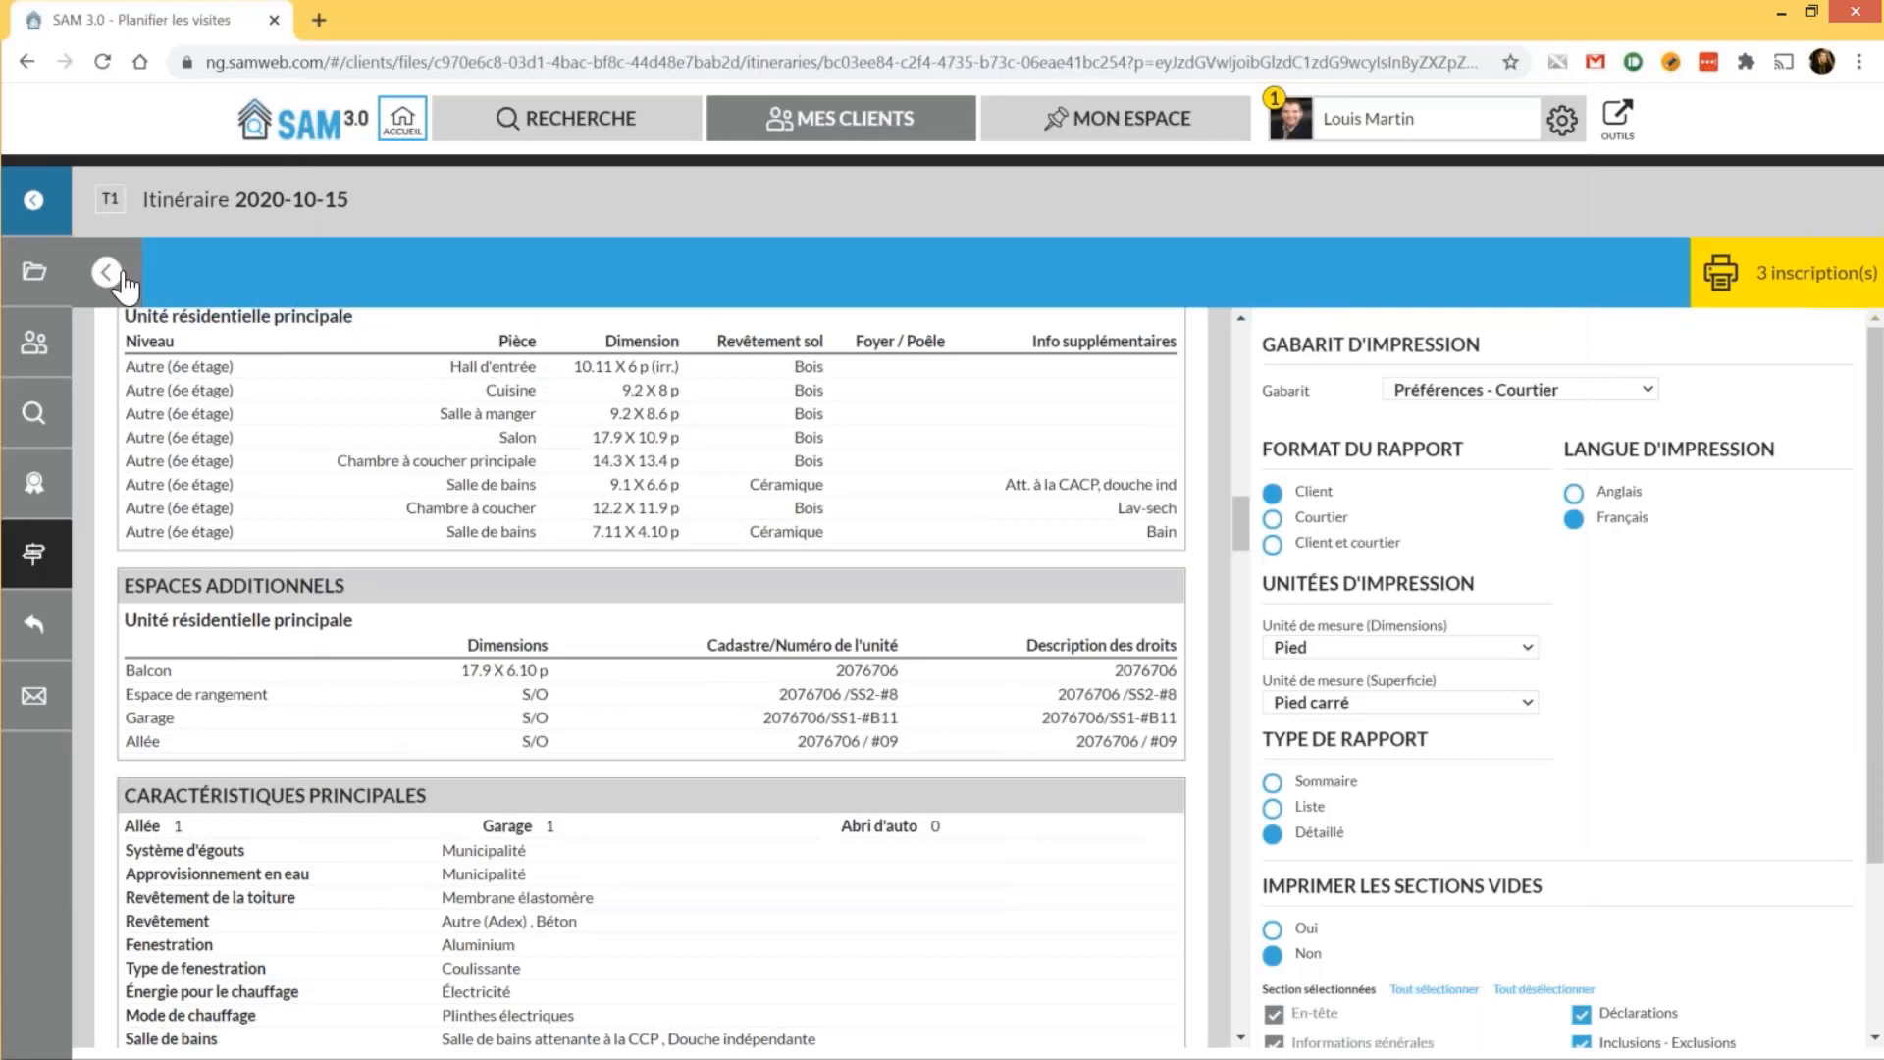
Share the 15 October itinerary with the client, then view the file's generated messages
{"action": "left_click", "coordinate": [106, 273]}
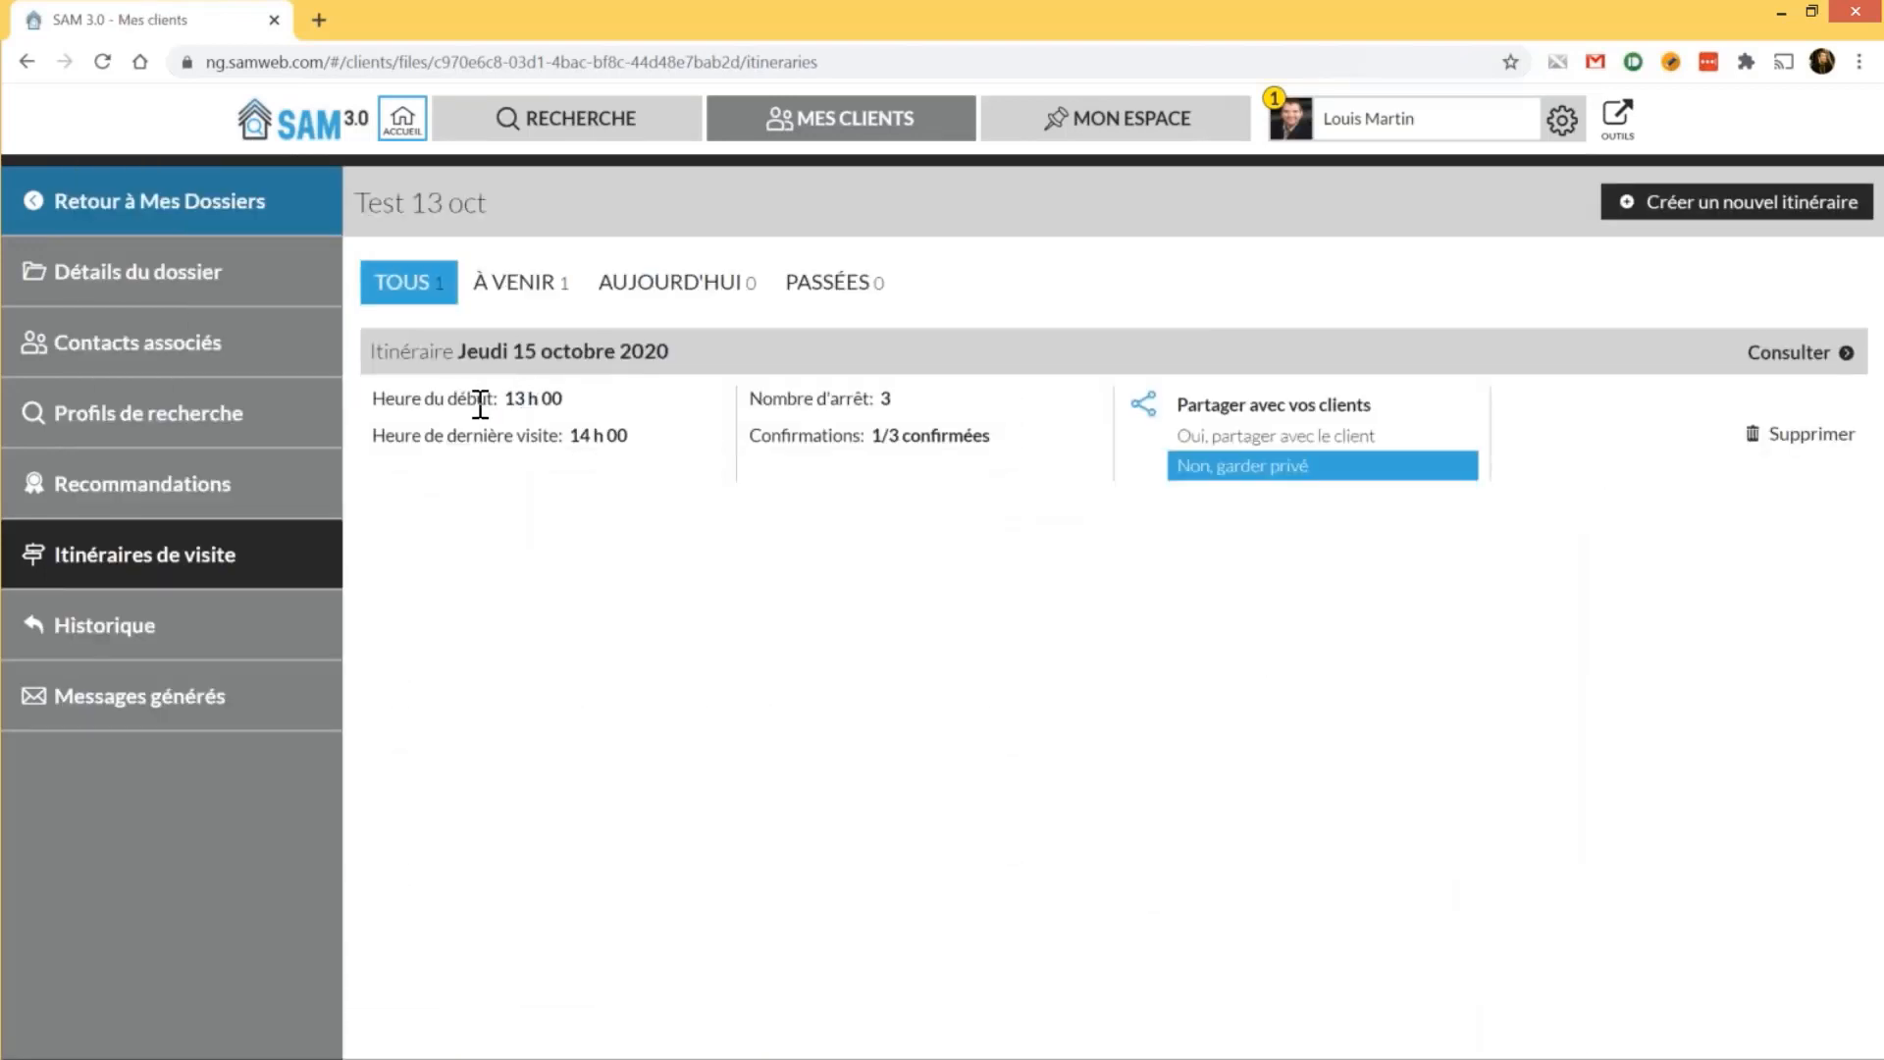
{"action": "left_click_drag", "start_coordinate": [578, 435], "coordinate": [611, 438]}
{"action": "left_click_drag", "start_coordinate": [845, 398], "coordinate": [908, 437]}
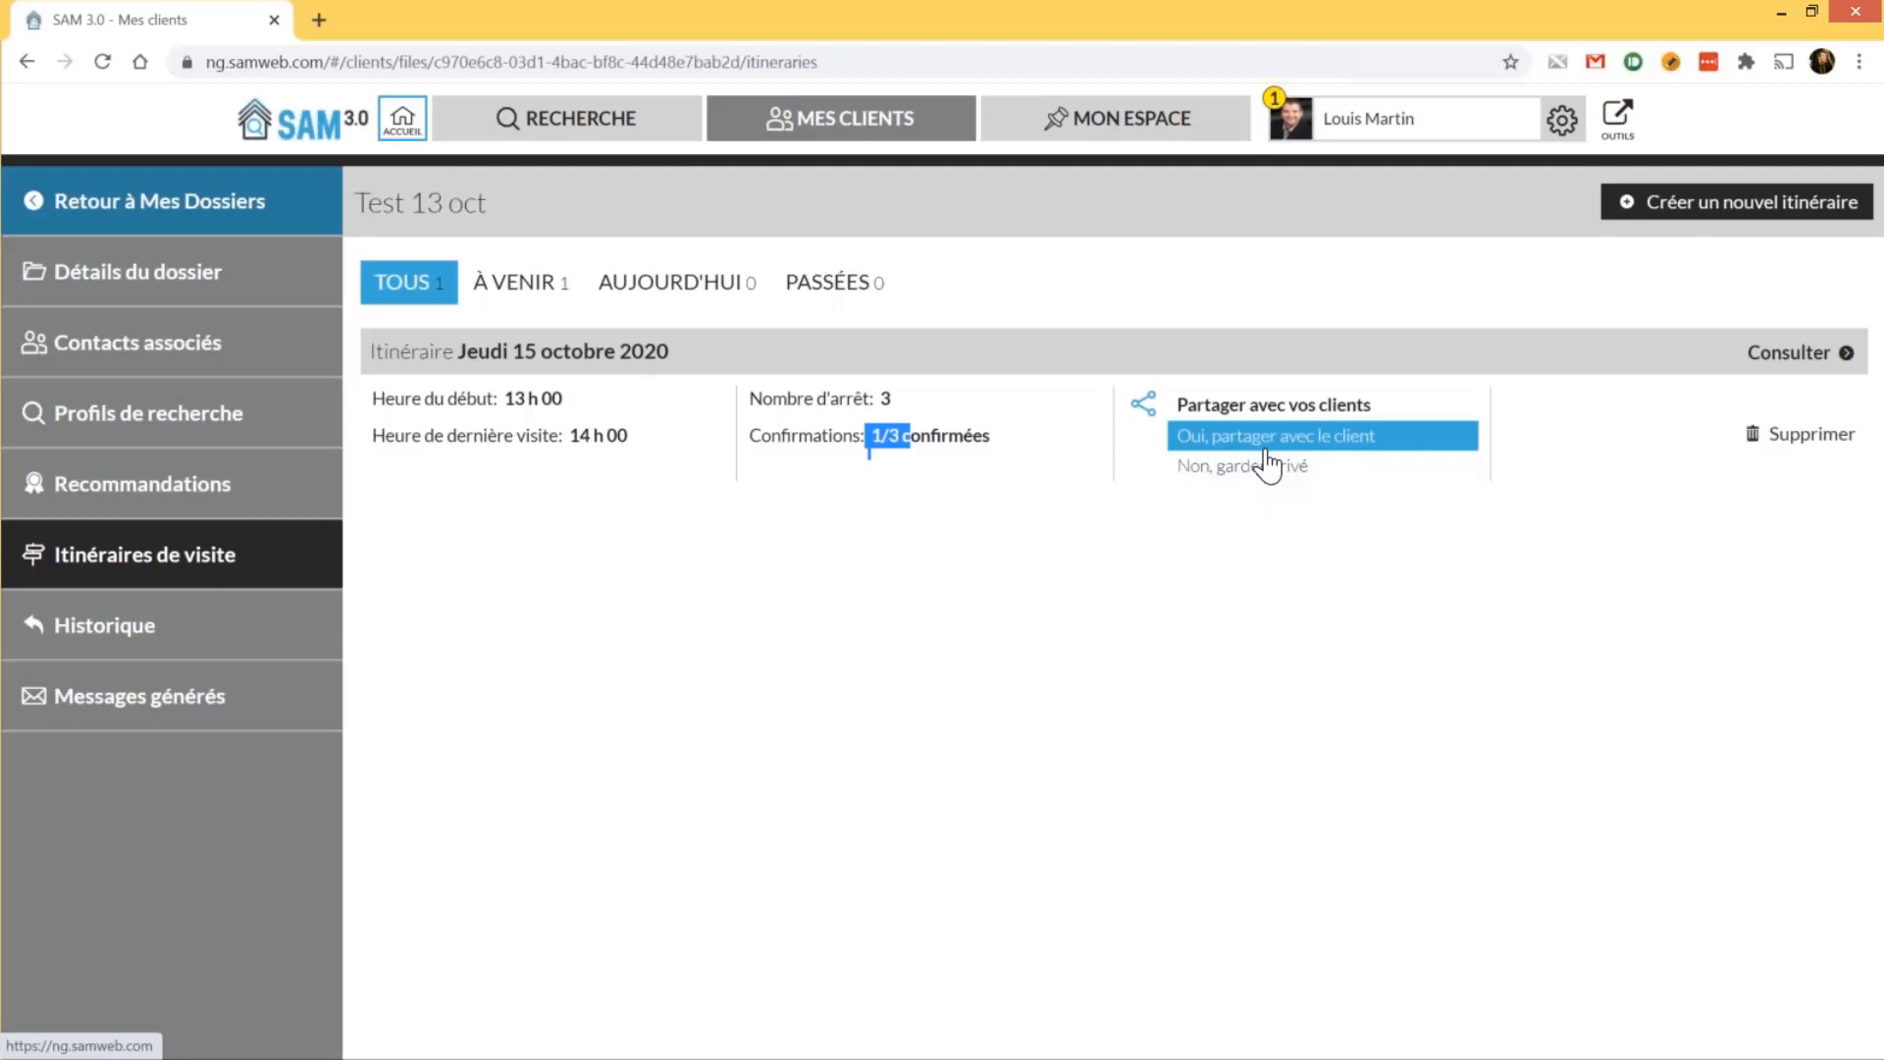
{"action": "left_click", "coordinate": [1285, 602]}
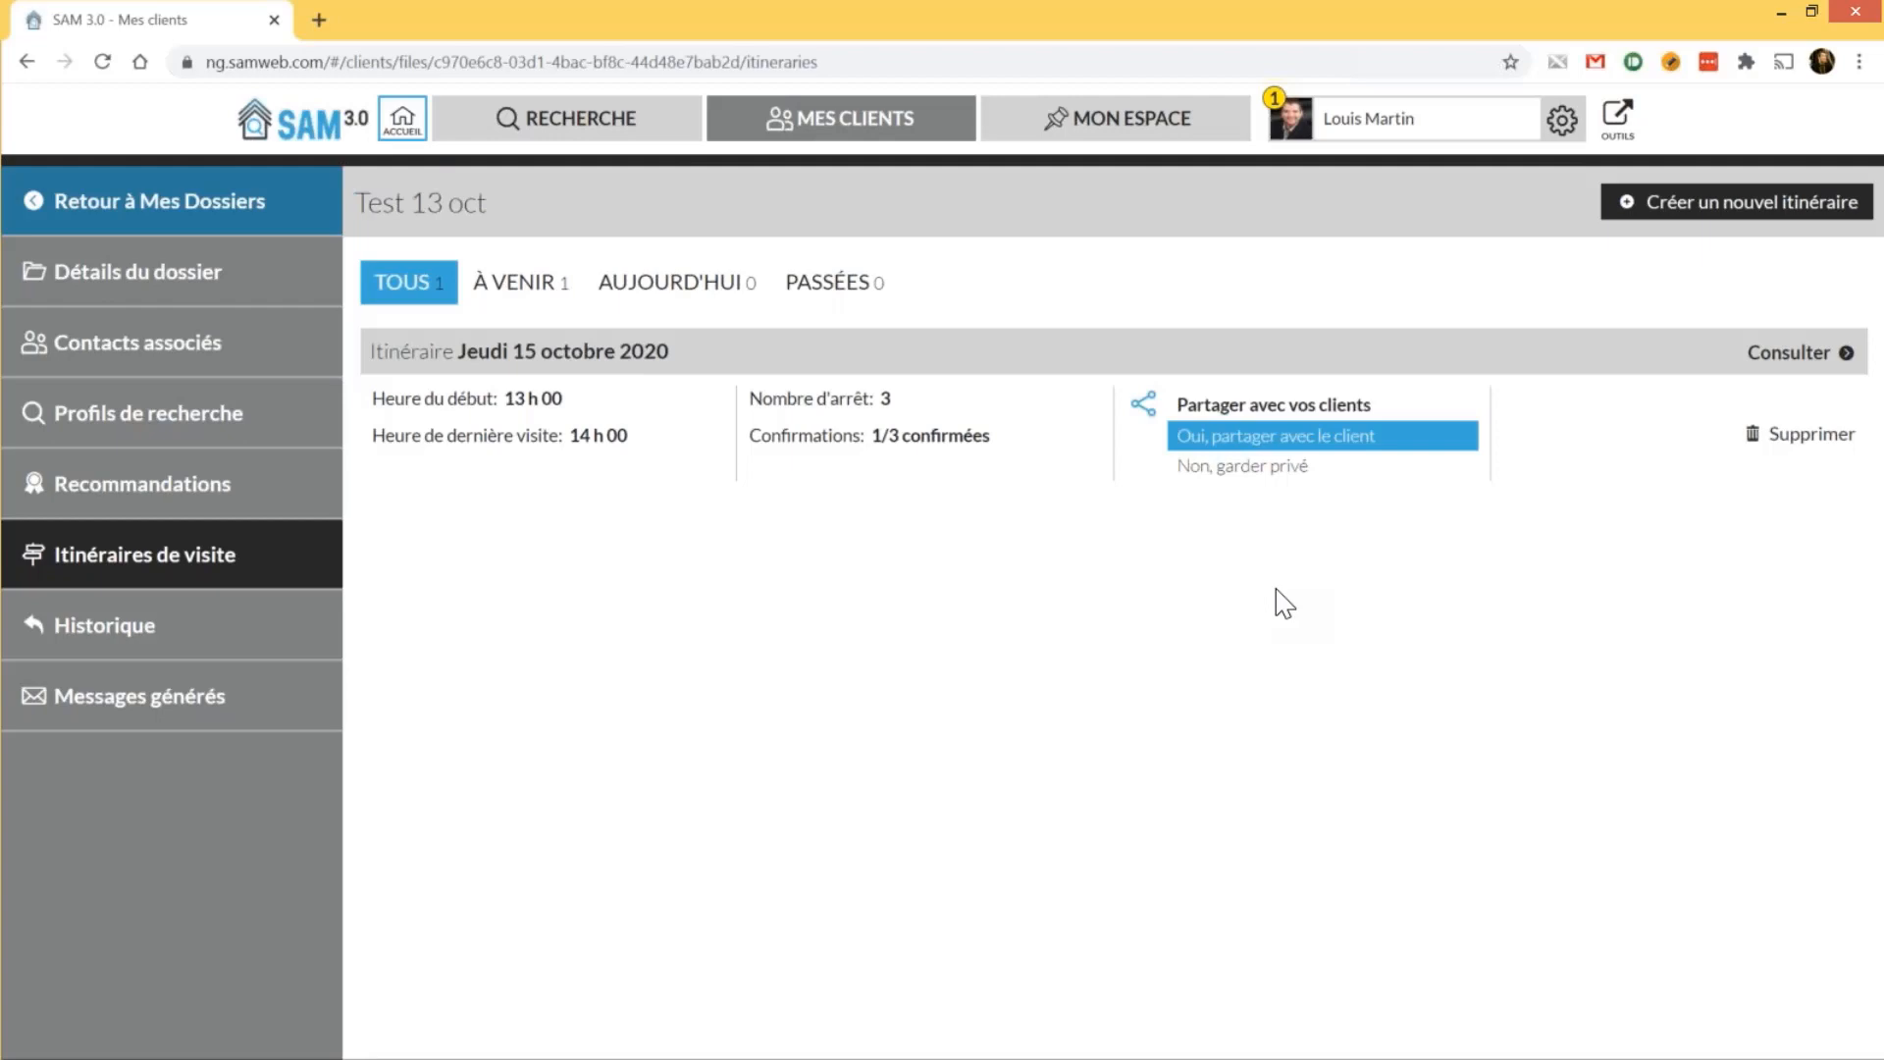
{"action": "left_click", "coordinate": [209, 695]}
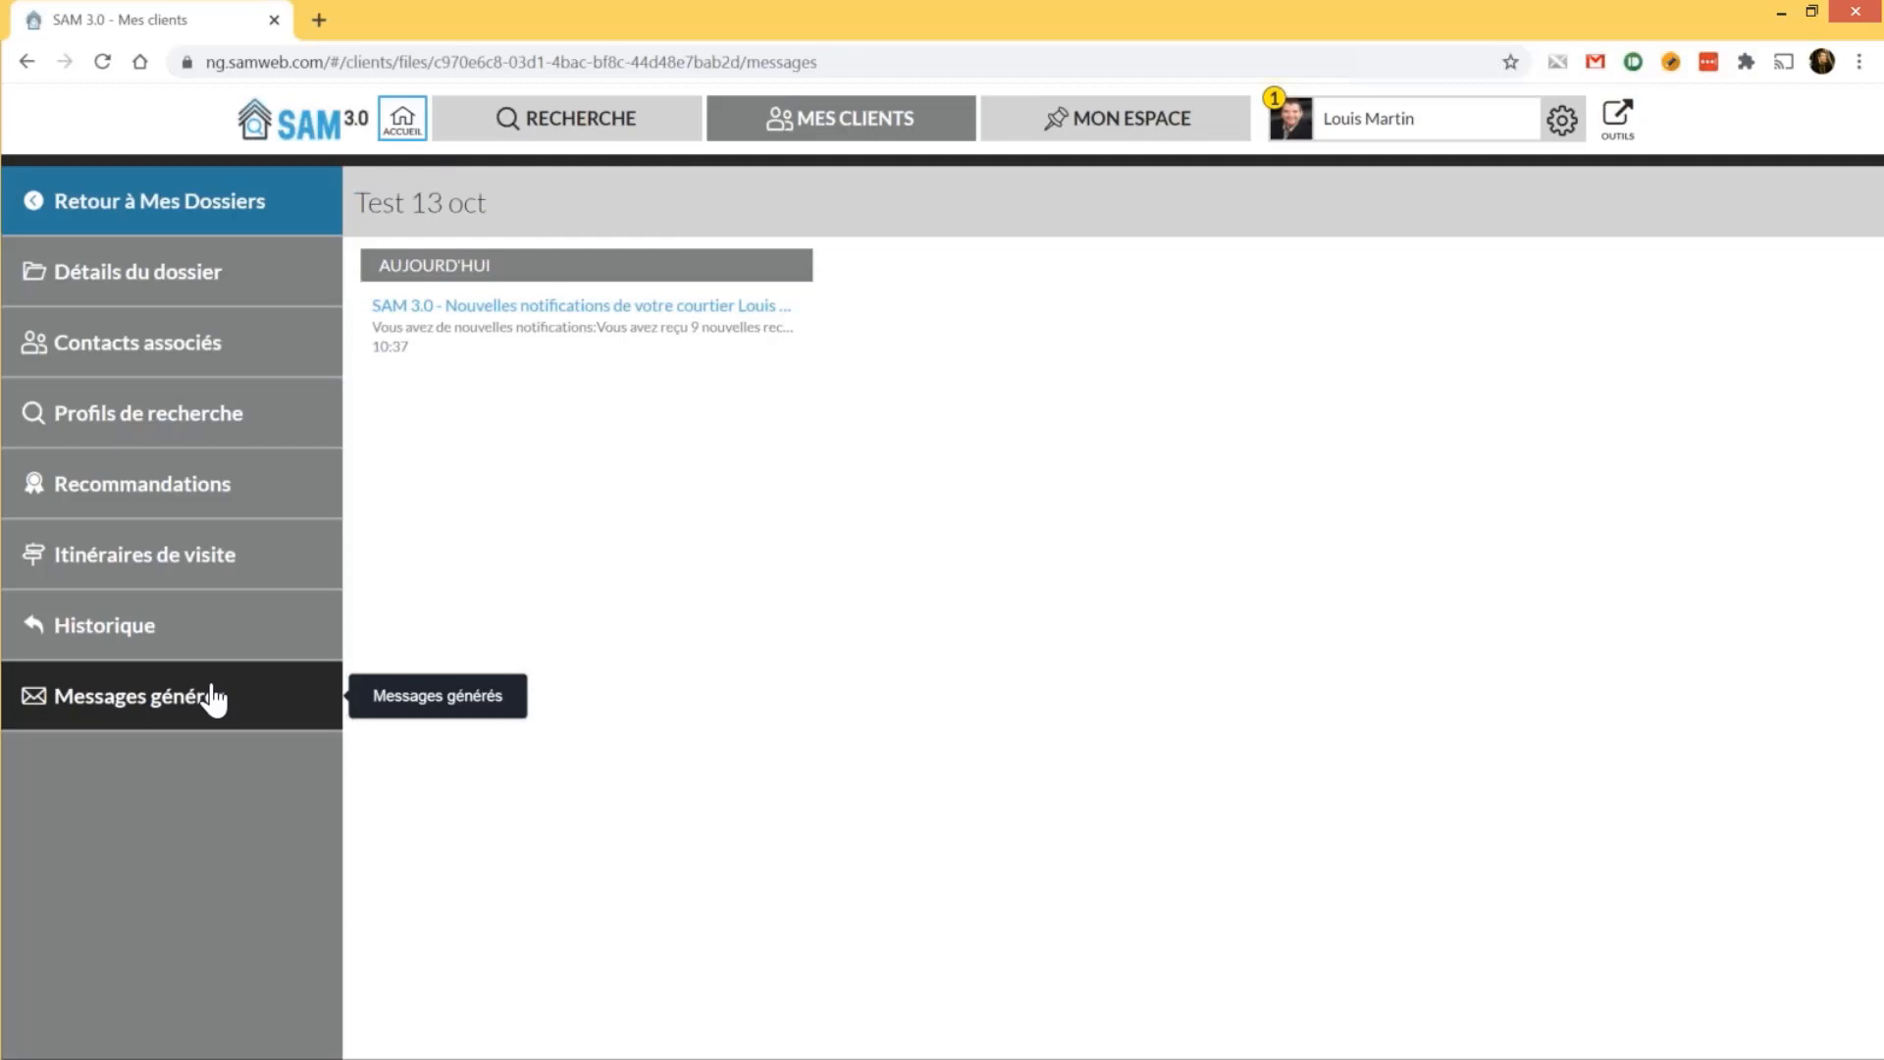
Open the Nouvelles notifications message and follow its link to the Test 13 oct client portal
{"action": "left_click", "coordinate": [548, 337]}
{"action": "left_click", "coordinate": [584, 332]}
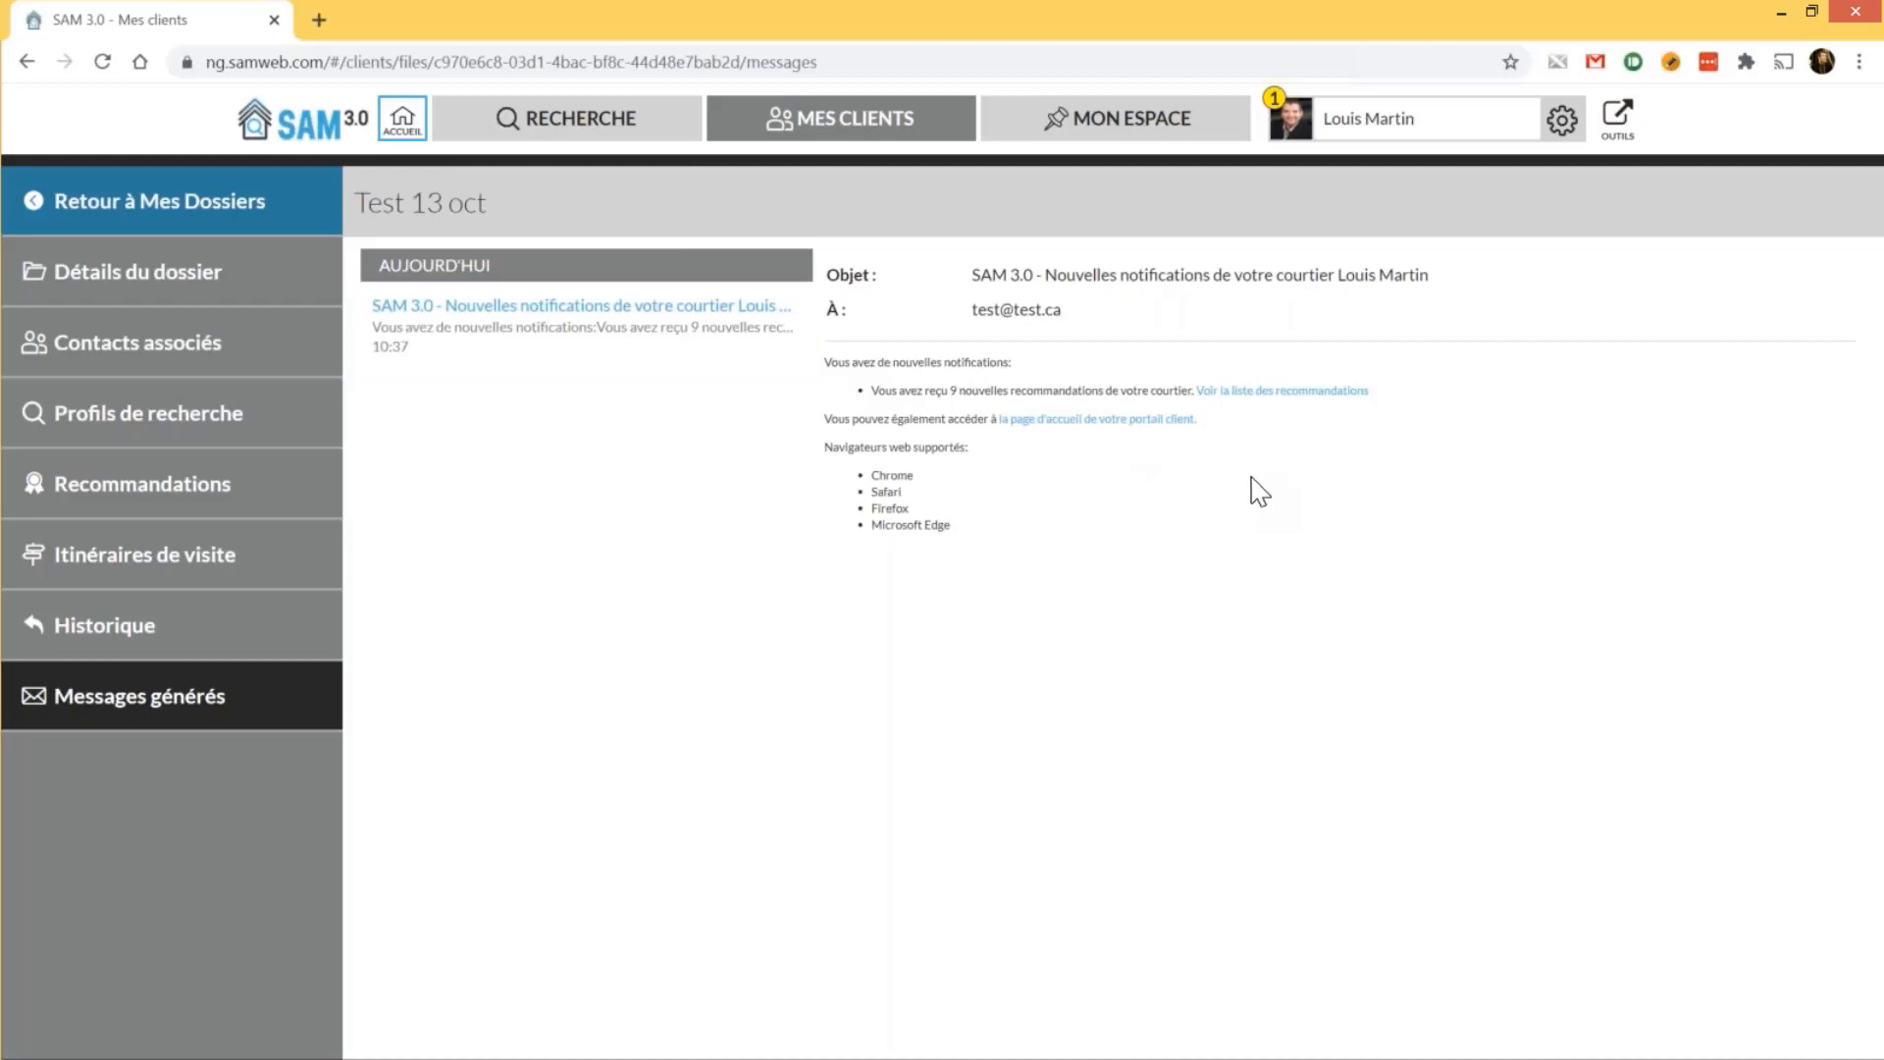
{"action": "key", "text": "ctrl+plus"}
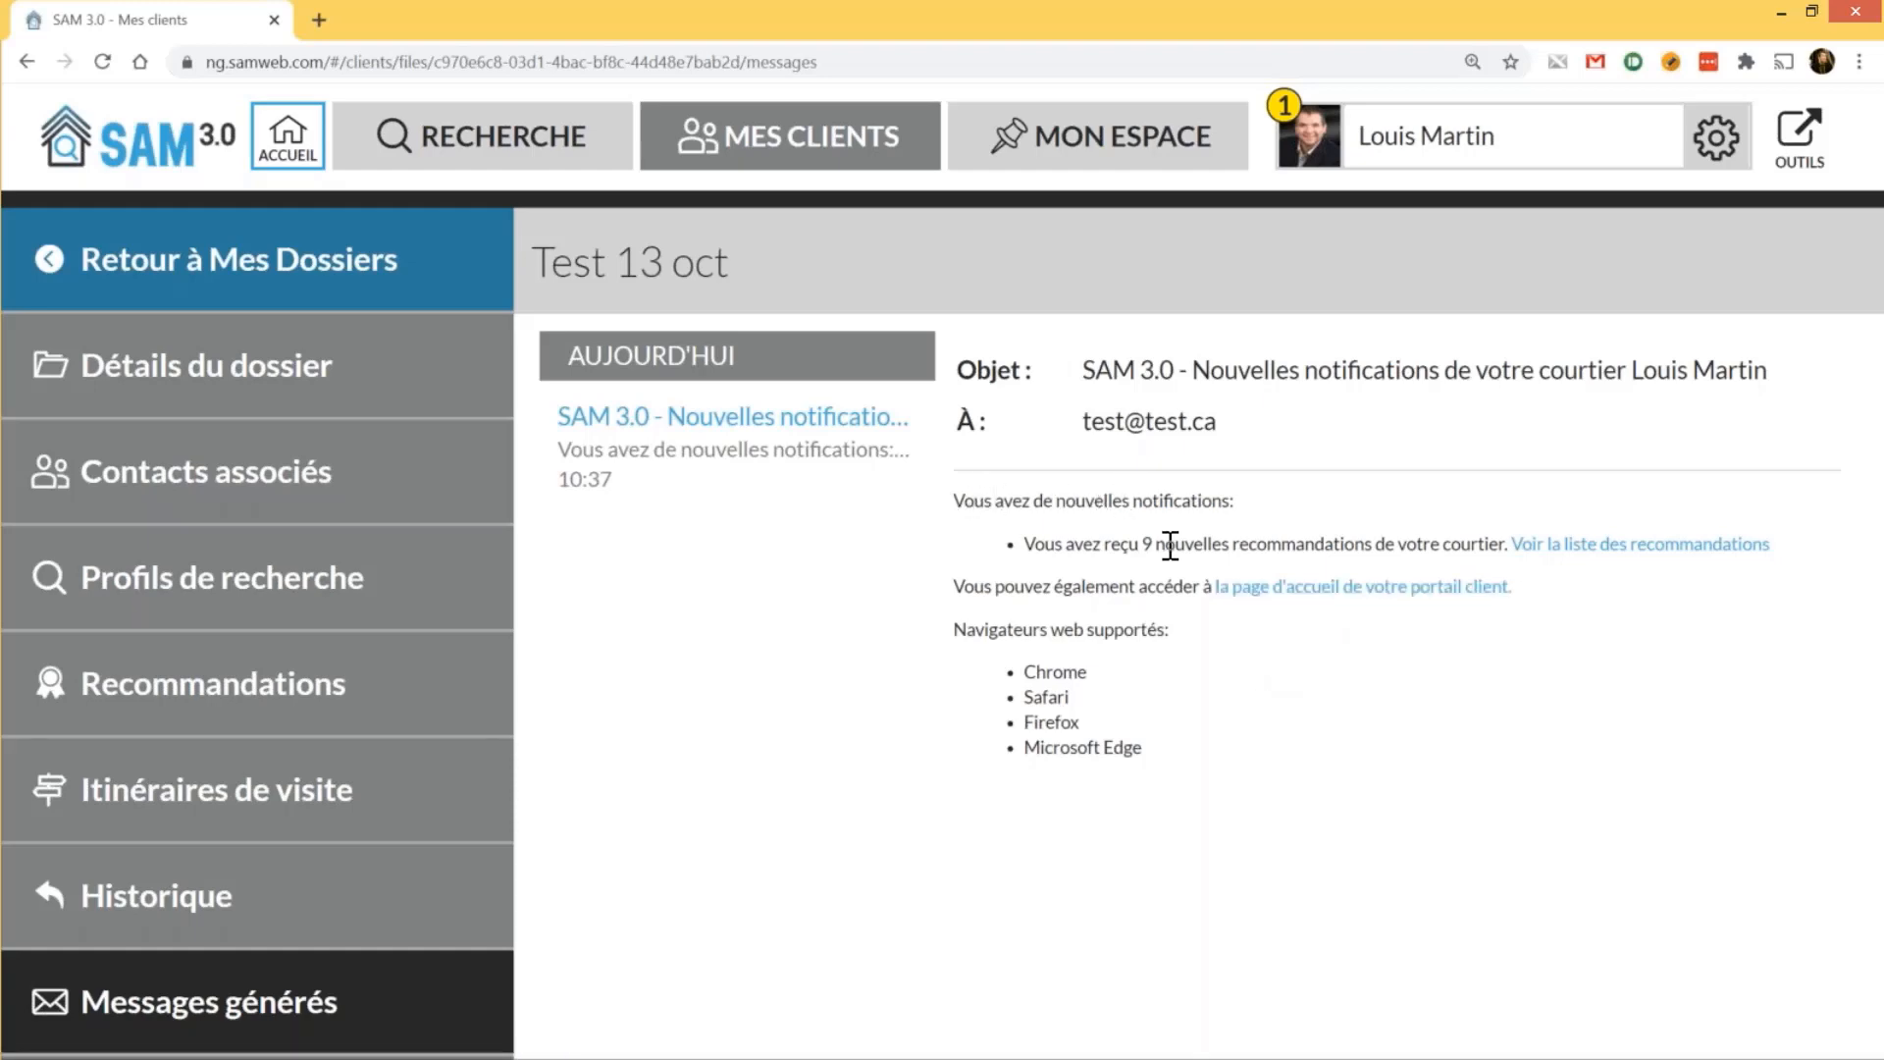
{"action": "left_click", "coordinate": [1400, 589]}
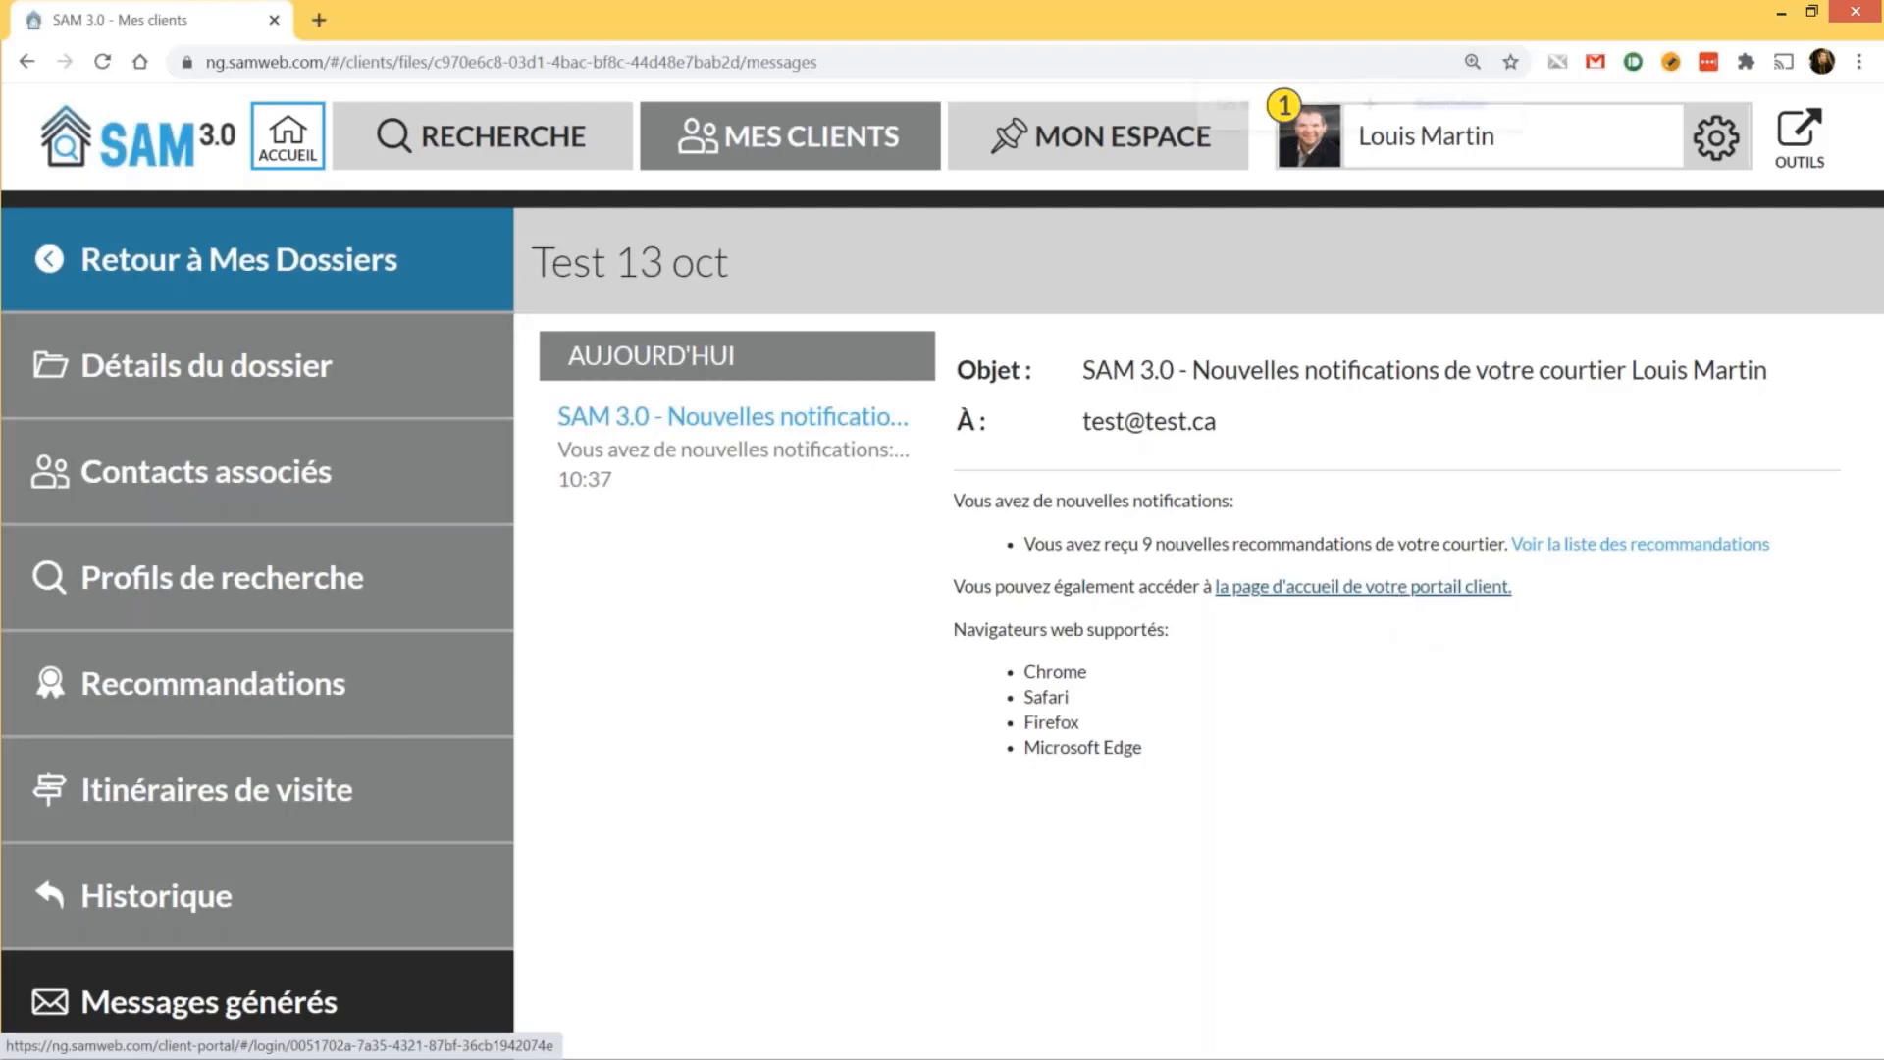
{"action": "key", "text": "ctrl+minus"}
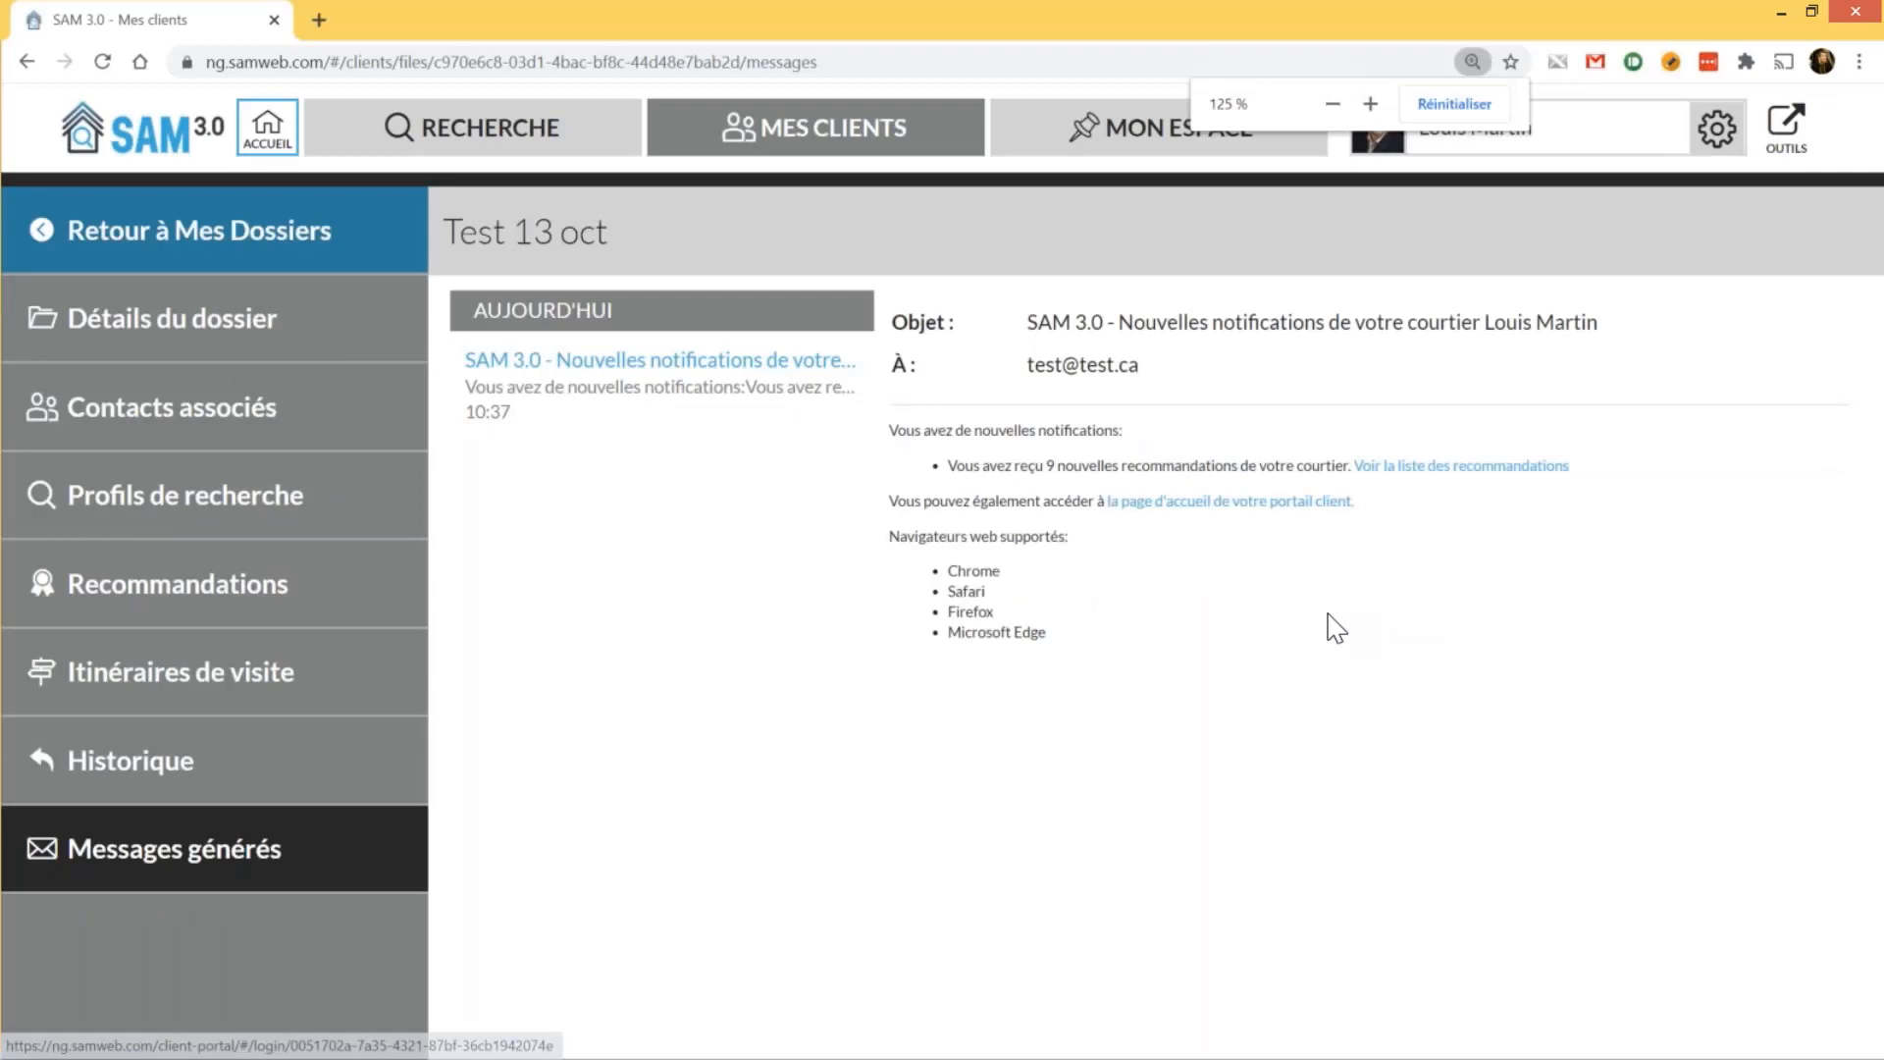
{"action": "key", "text": "ctrl+minus"}
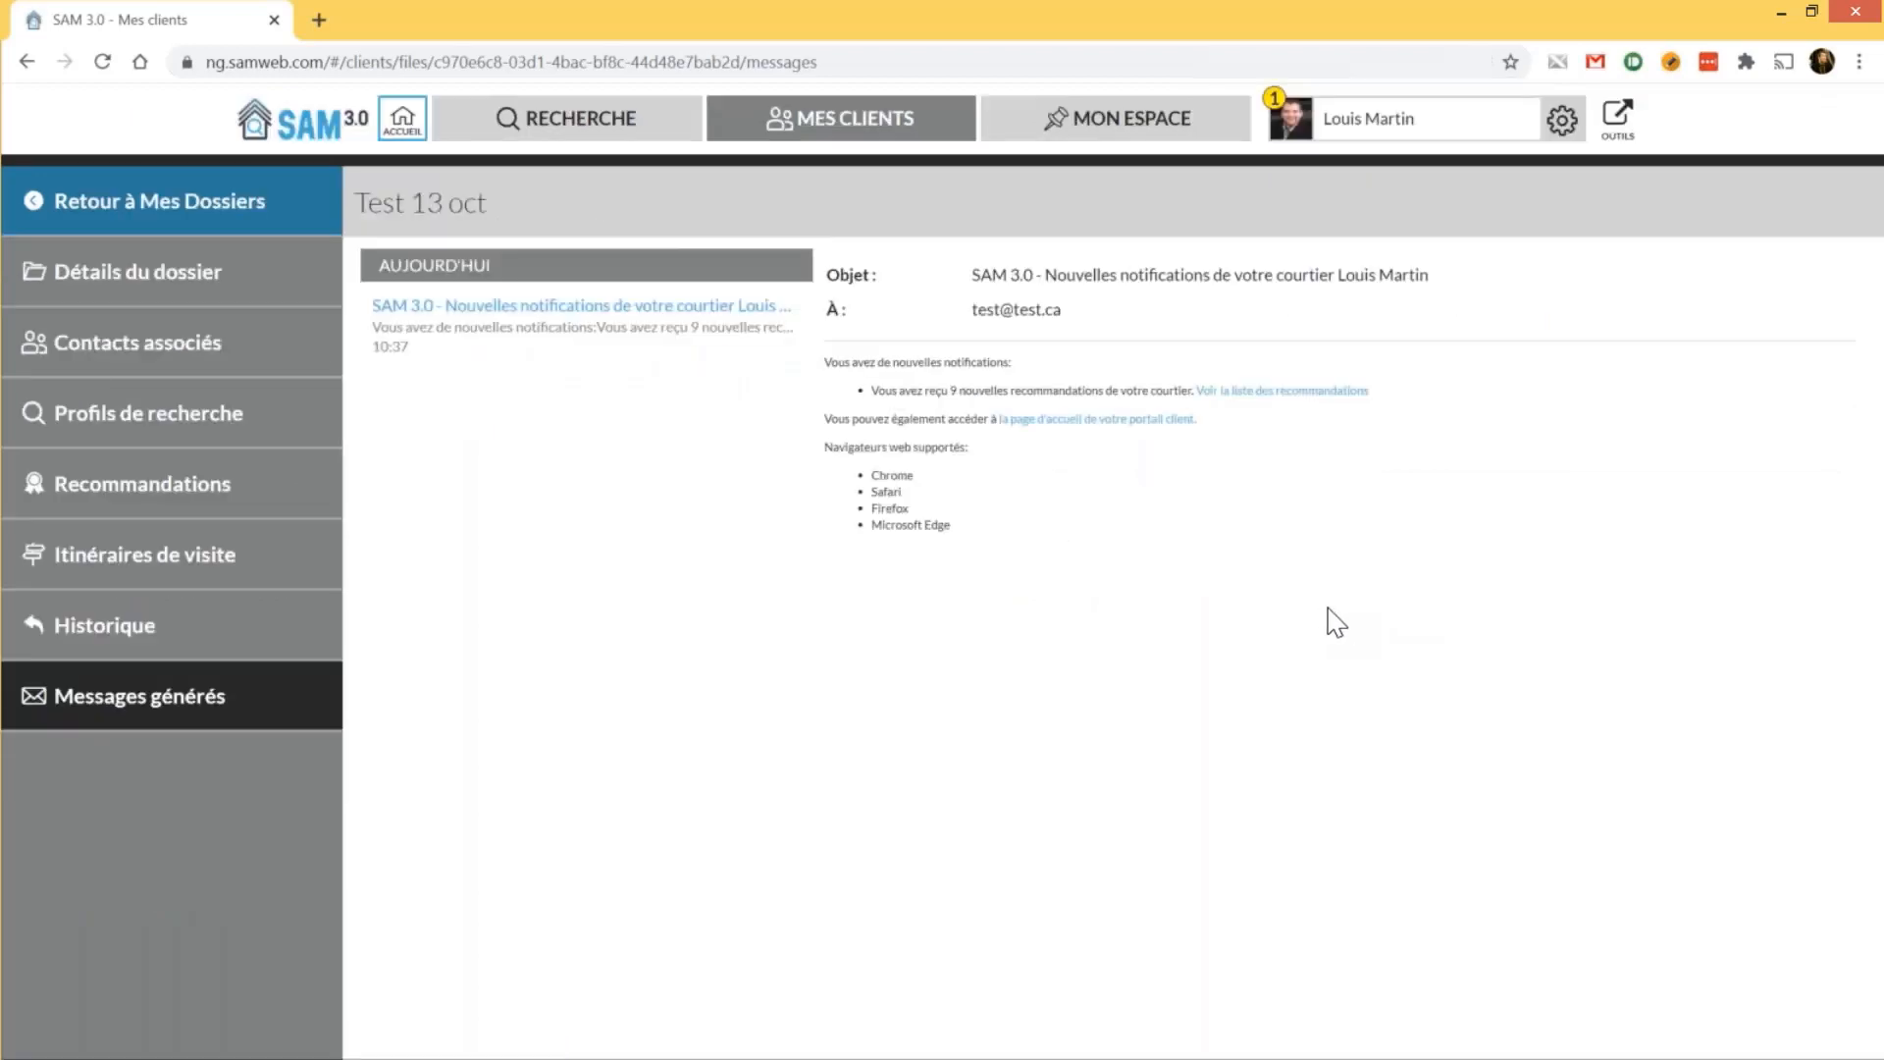
{"action": "right_click", "coordinate": [1106, 429]}
Open the client portal in a private window, review the 15 October itinerary and recommendations, and open the Test 13 oct account box
{"action": "left_click", "coordinate": [1128, 492]}
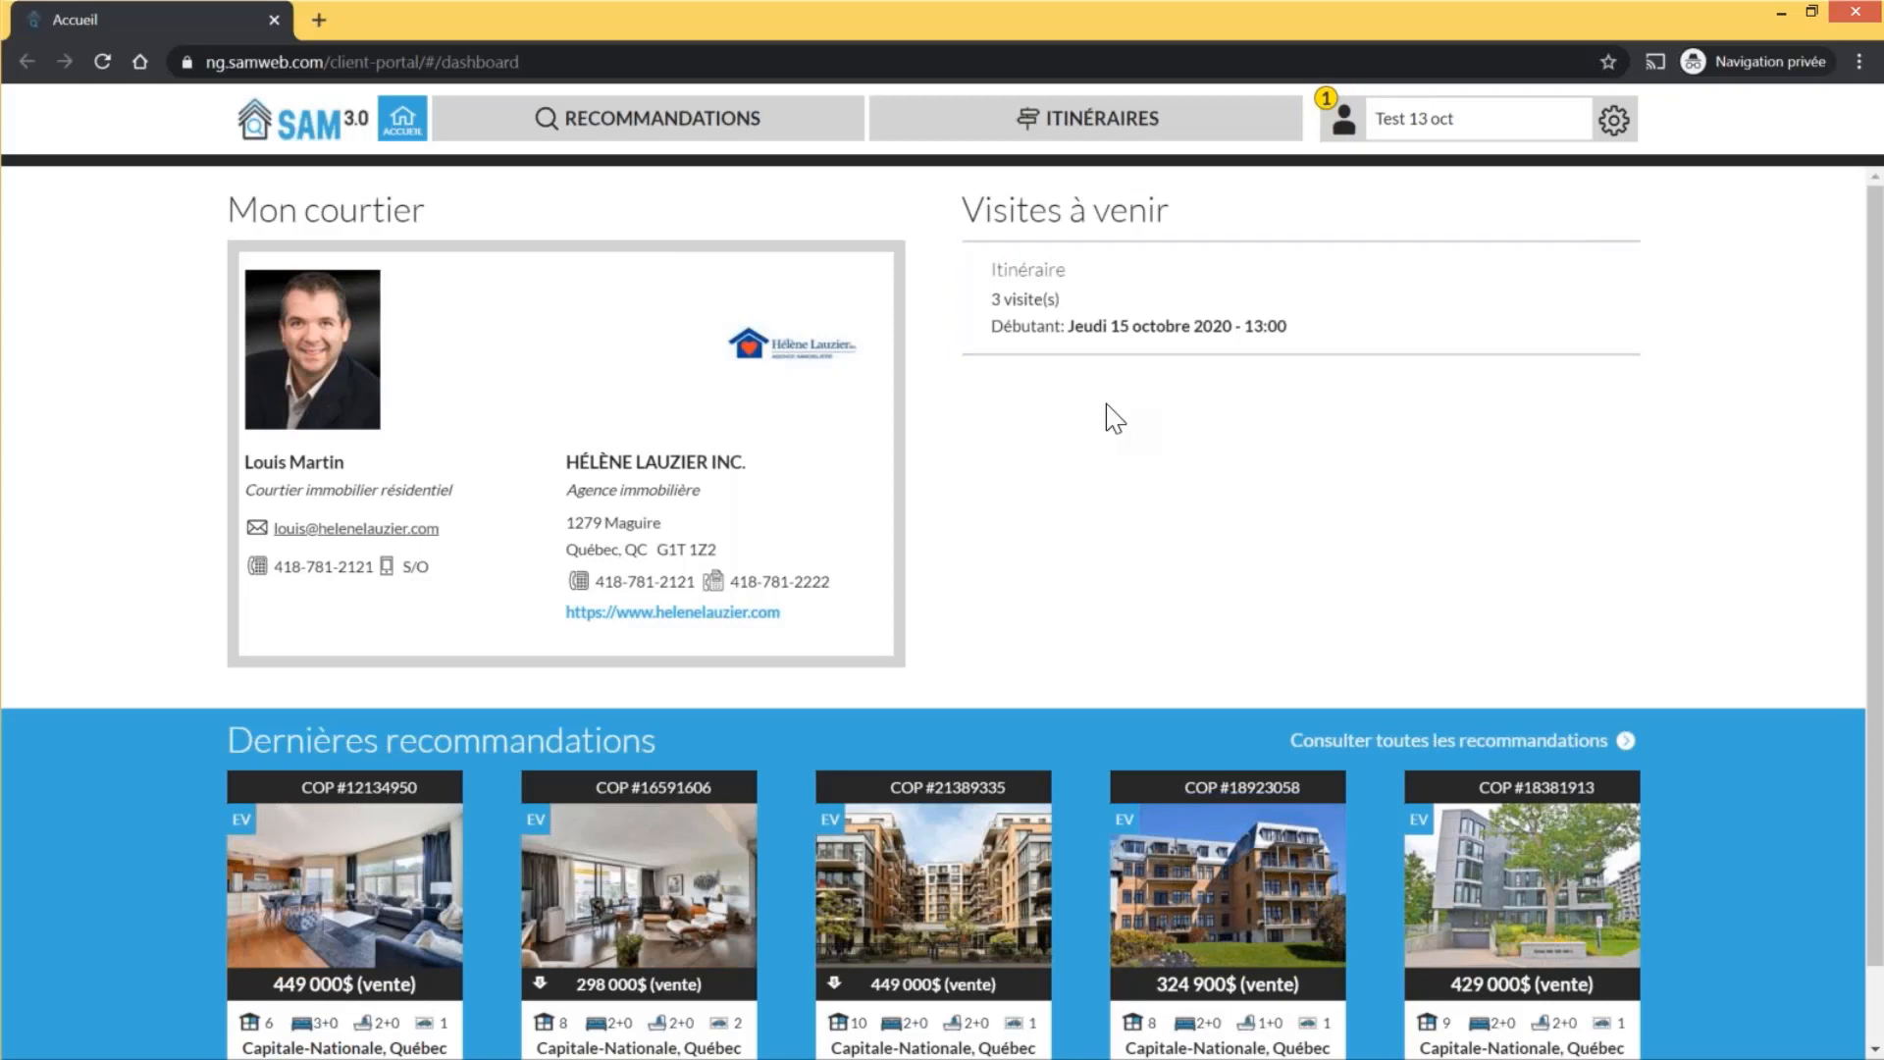
{"action": "scroll", "coordinate": [1114, 419], "scroll_direction": "down", "scroll_amount": 1}
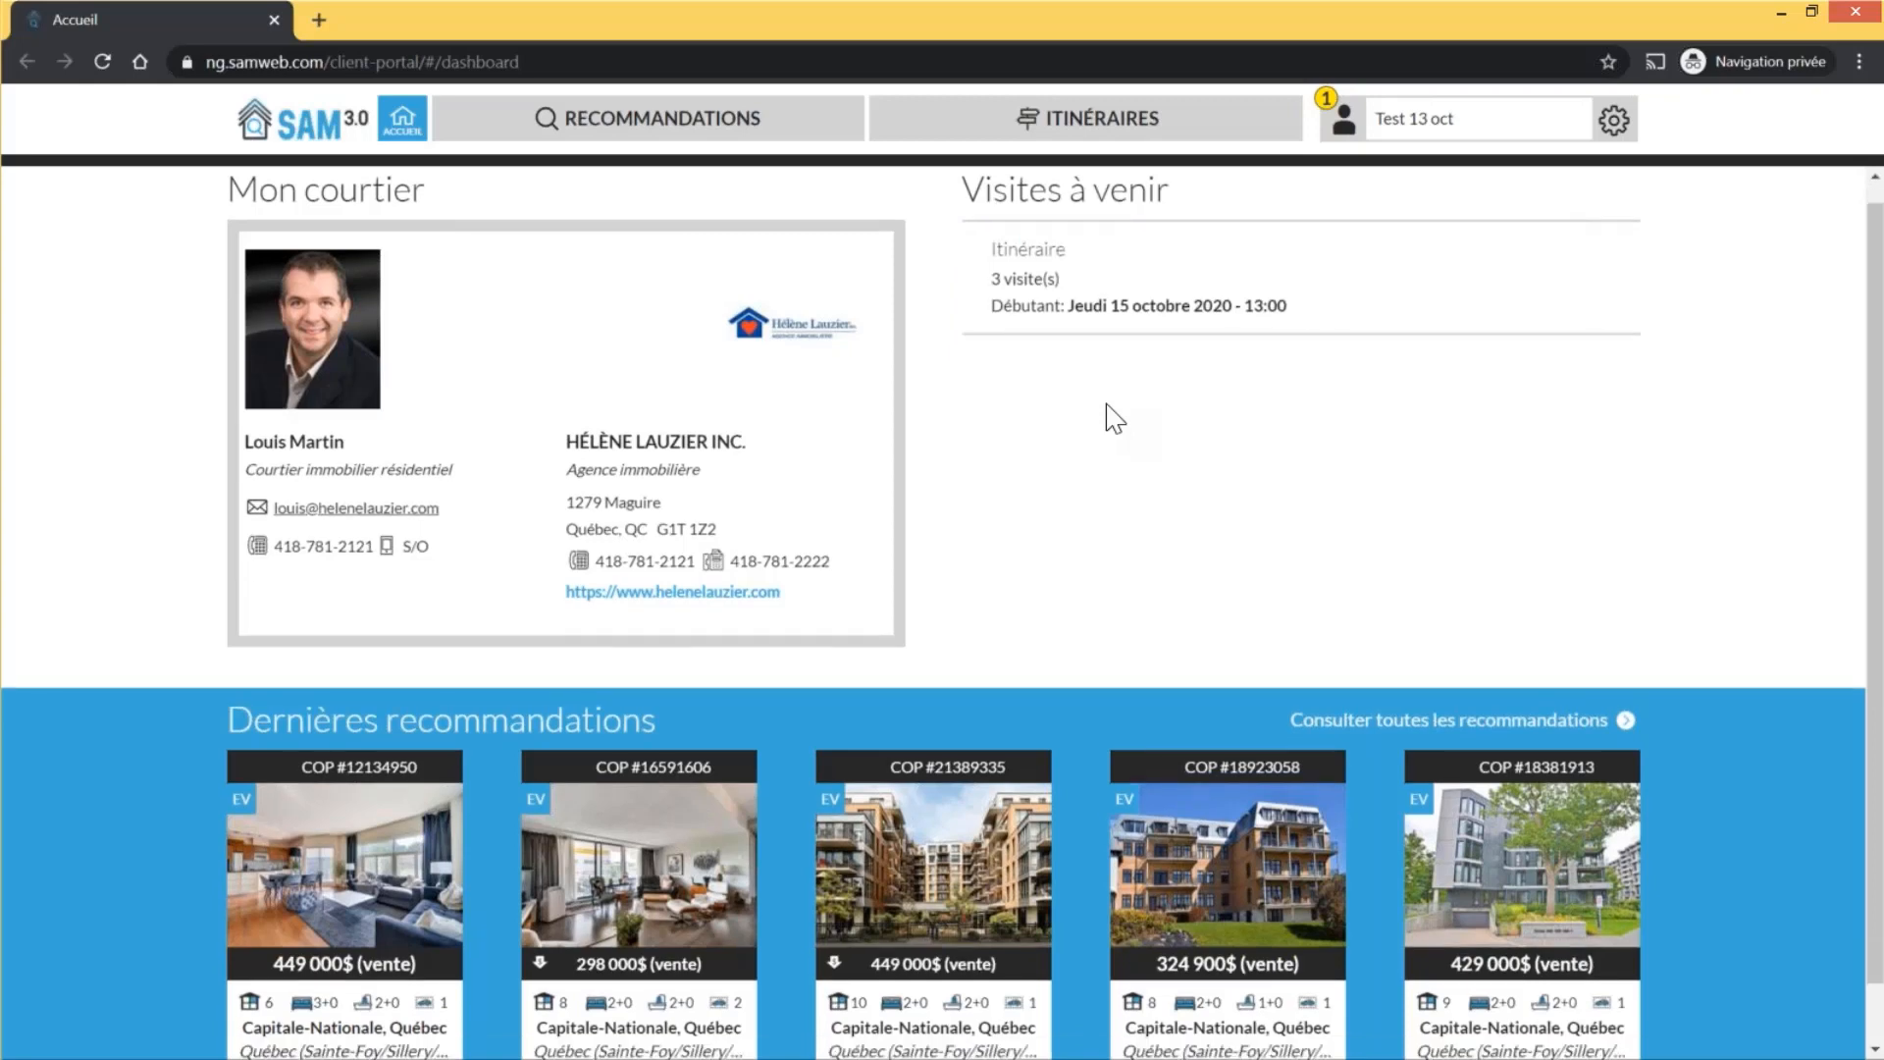
{"action": "scroll", "coordinate": [1114, 418], "scroll_direction": "down", "scroll_amount": 1}
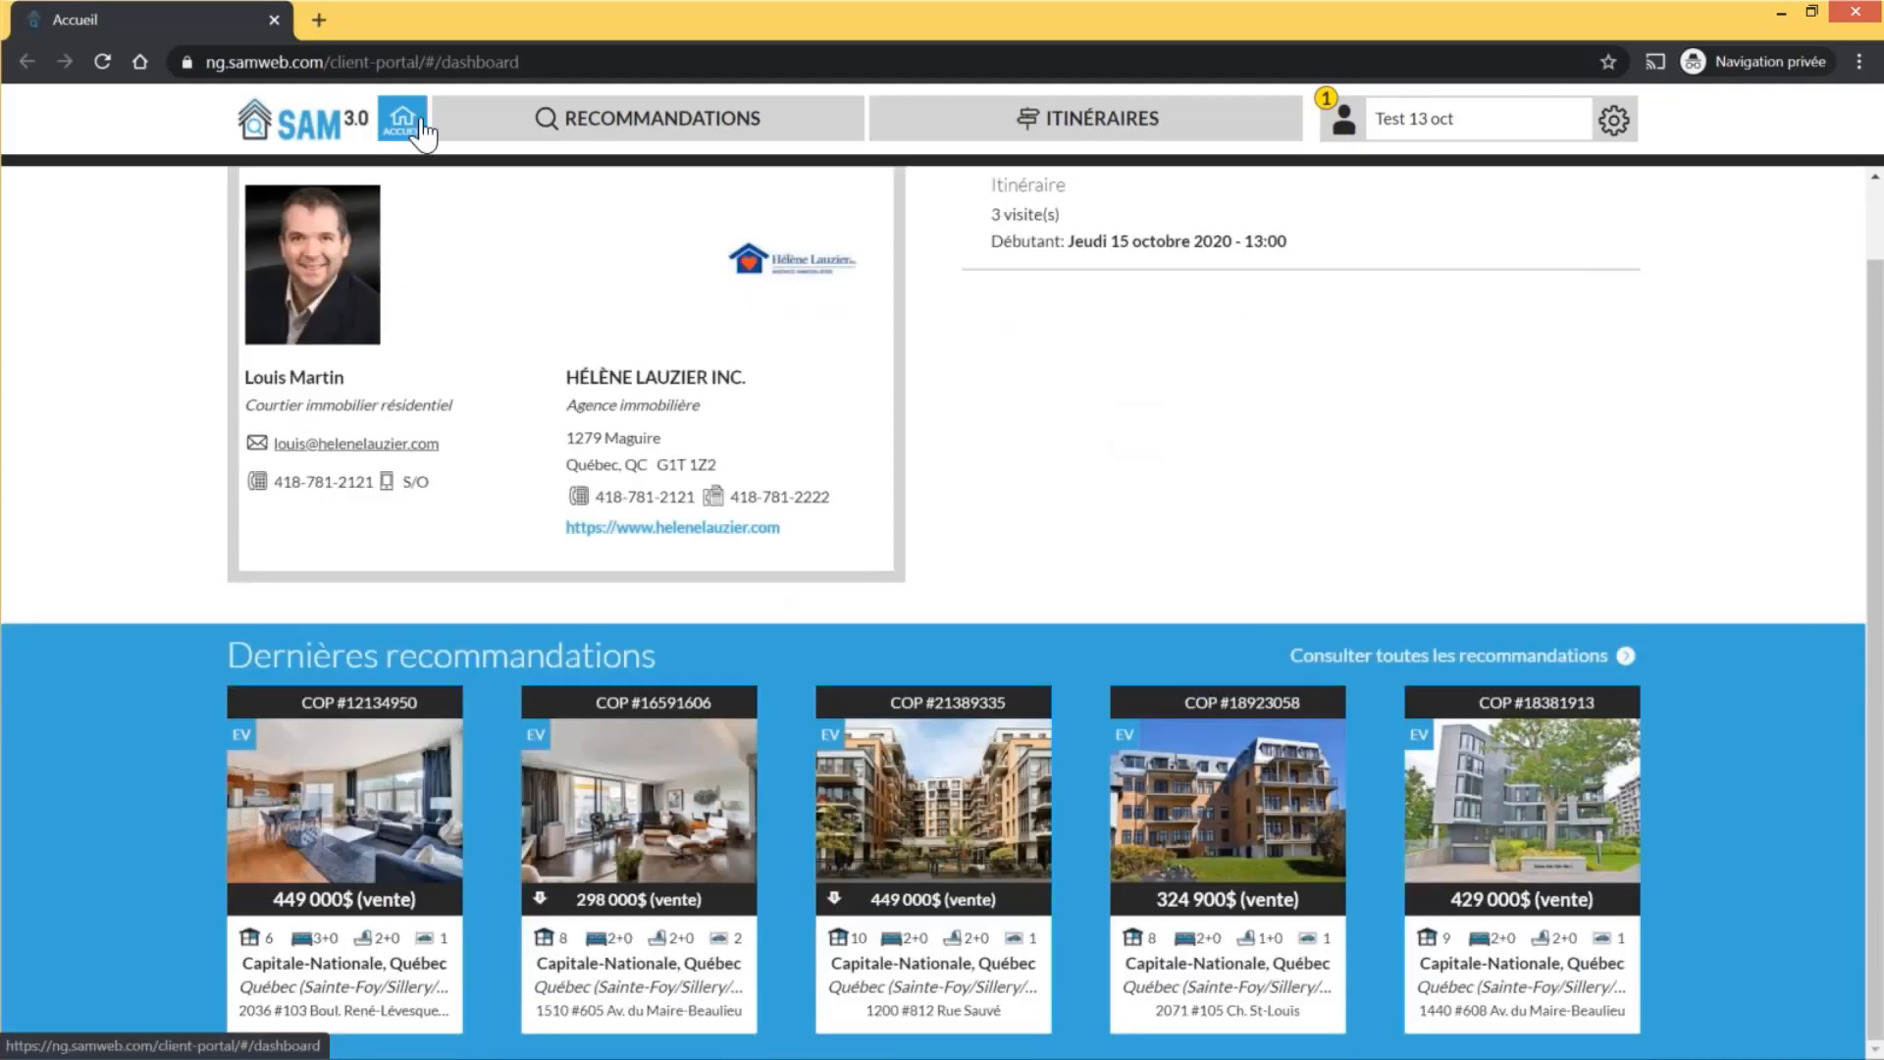
{"action": "left_click", "coordinate": [1396, 118]}
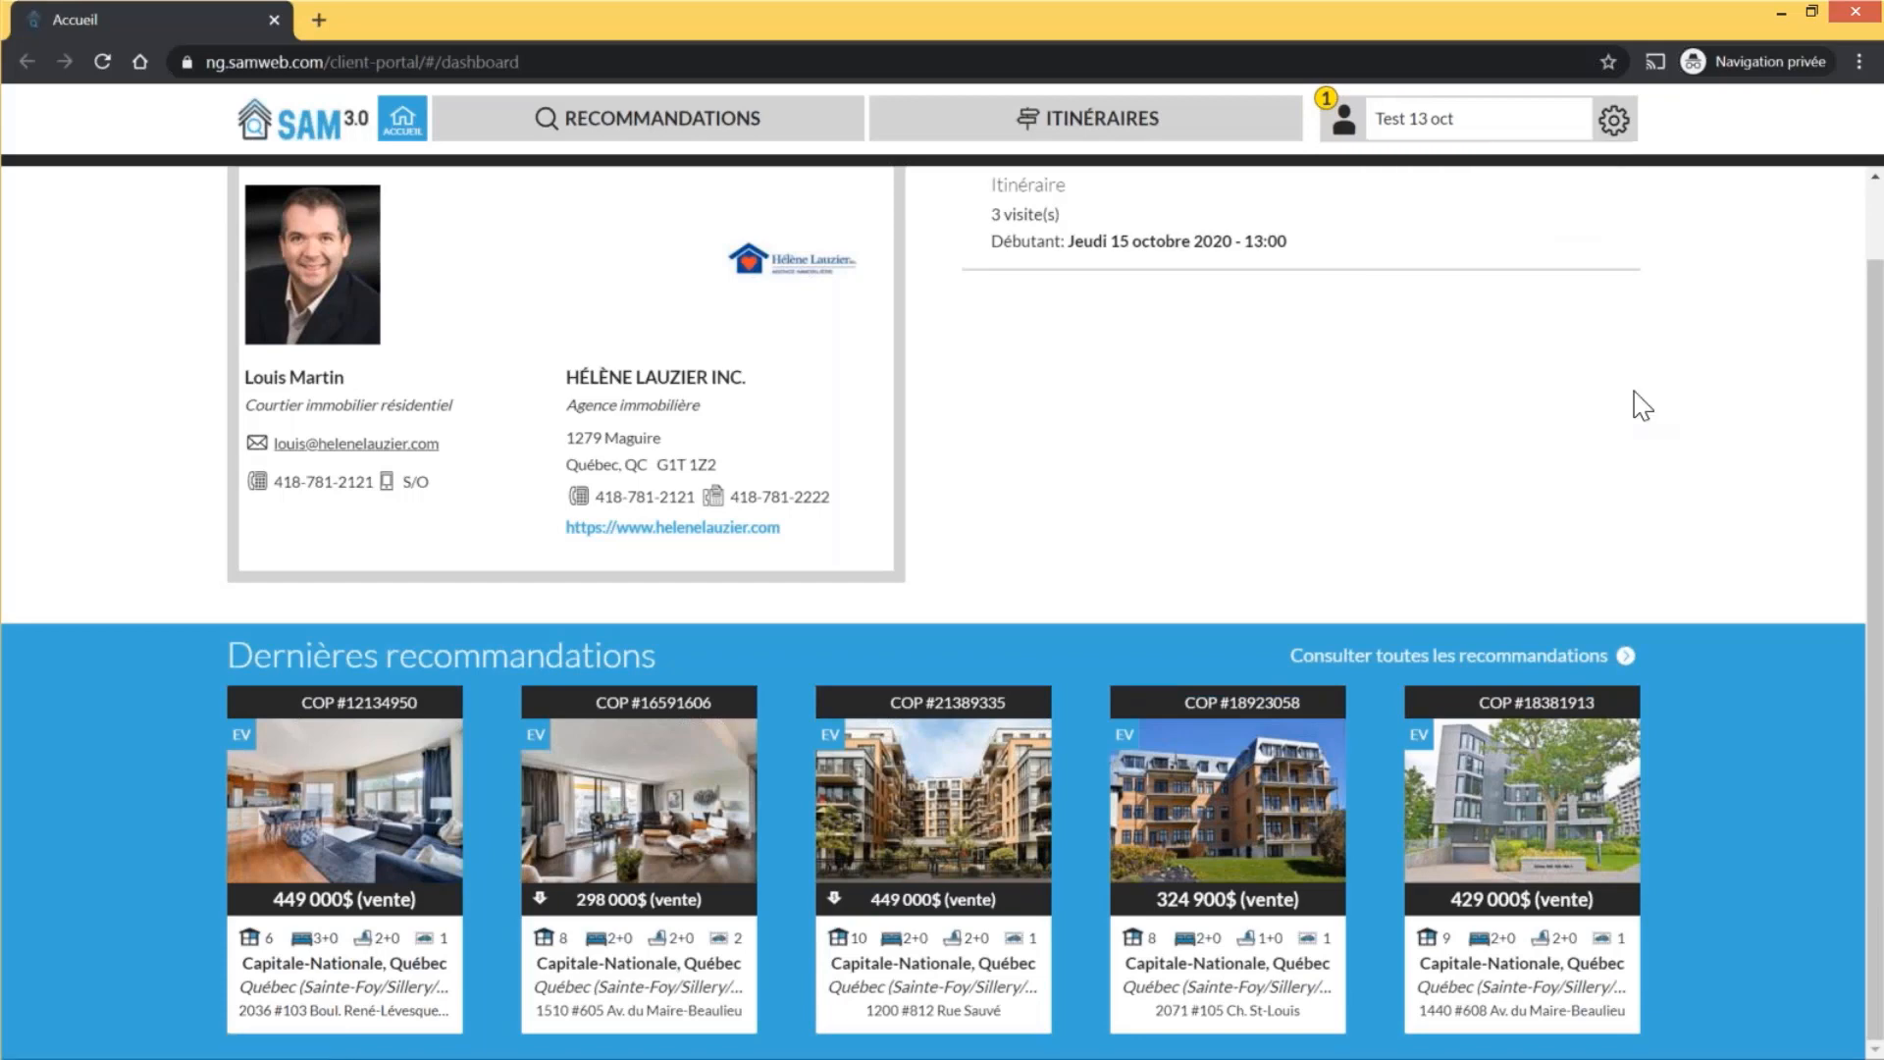
Show all of the client's recommendations and view the details of listing COP #16591606
{"action": "left_click", "coordinate": [1420, 667]}
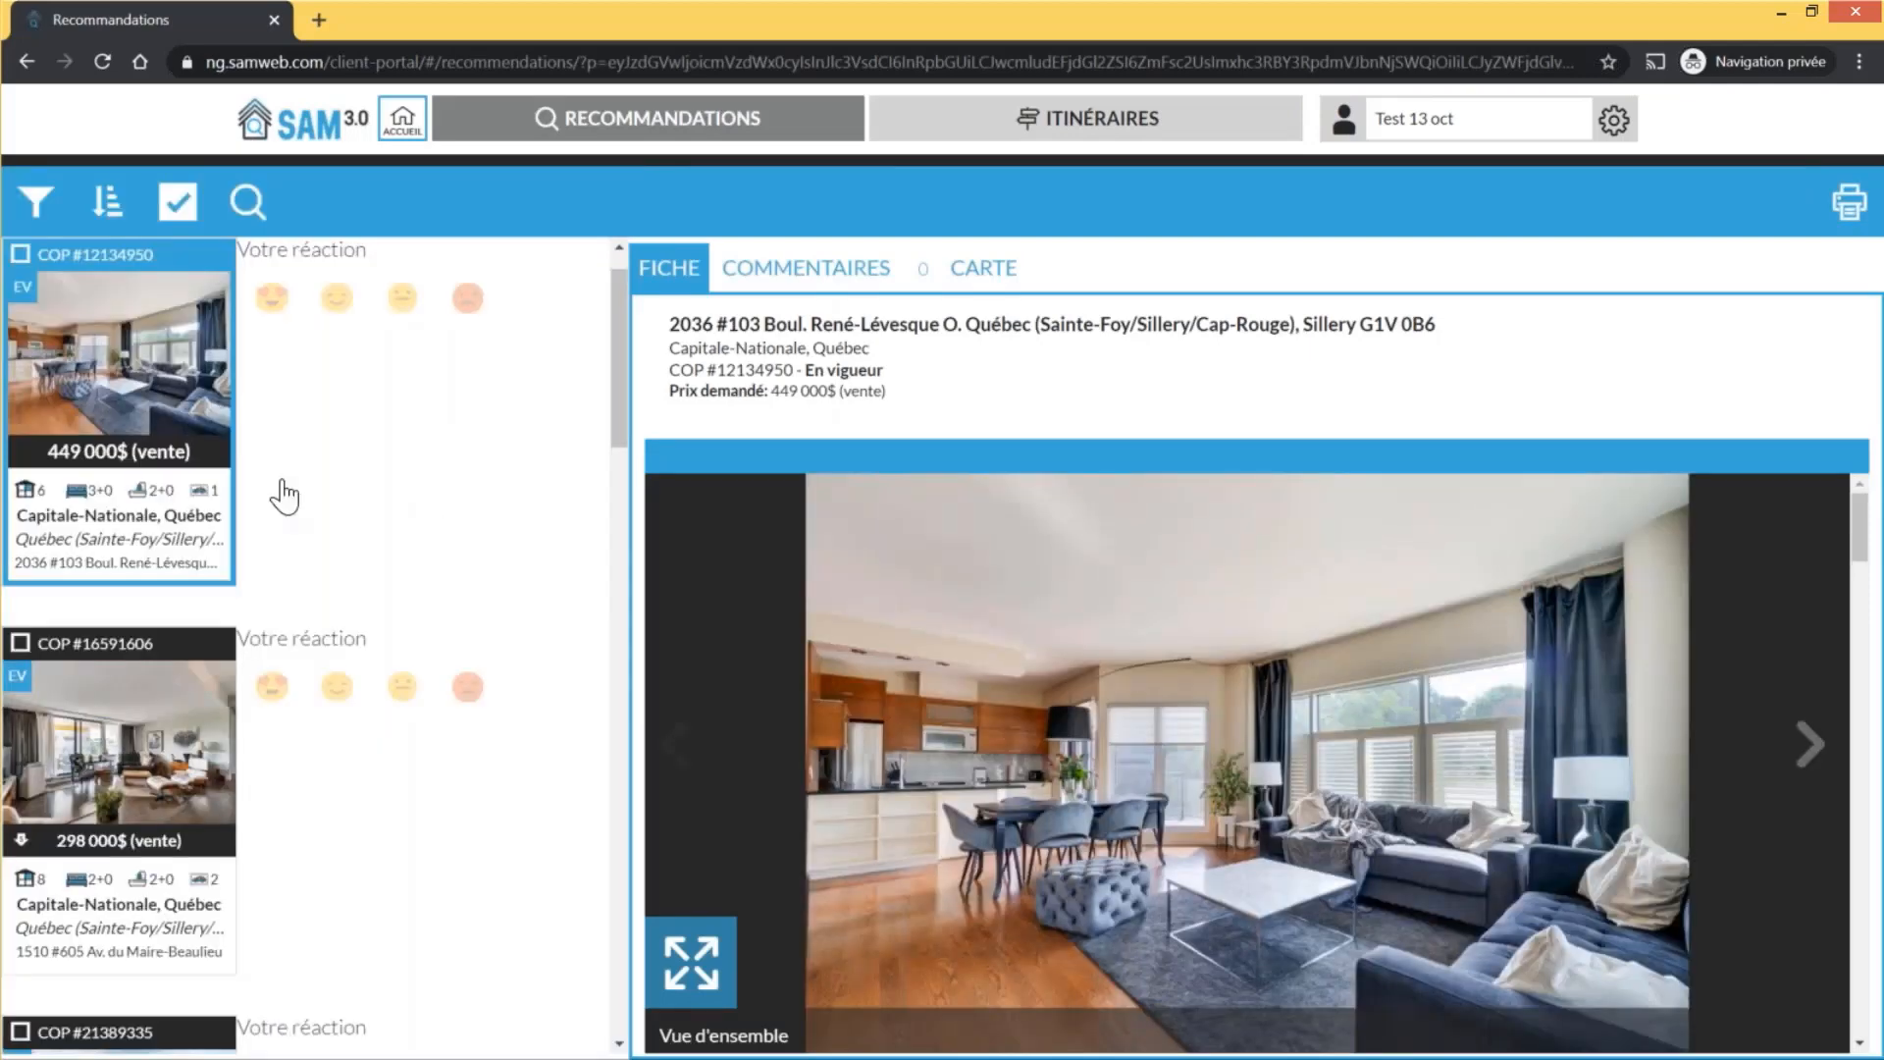
{"action": "scroll", "coordinate": [169, 655], "scroll_direction": "down", "scroll_amount": 4}
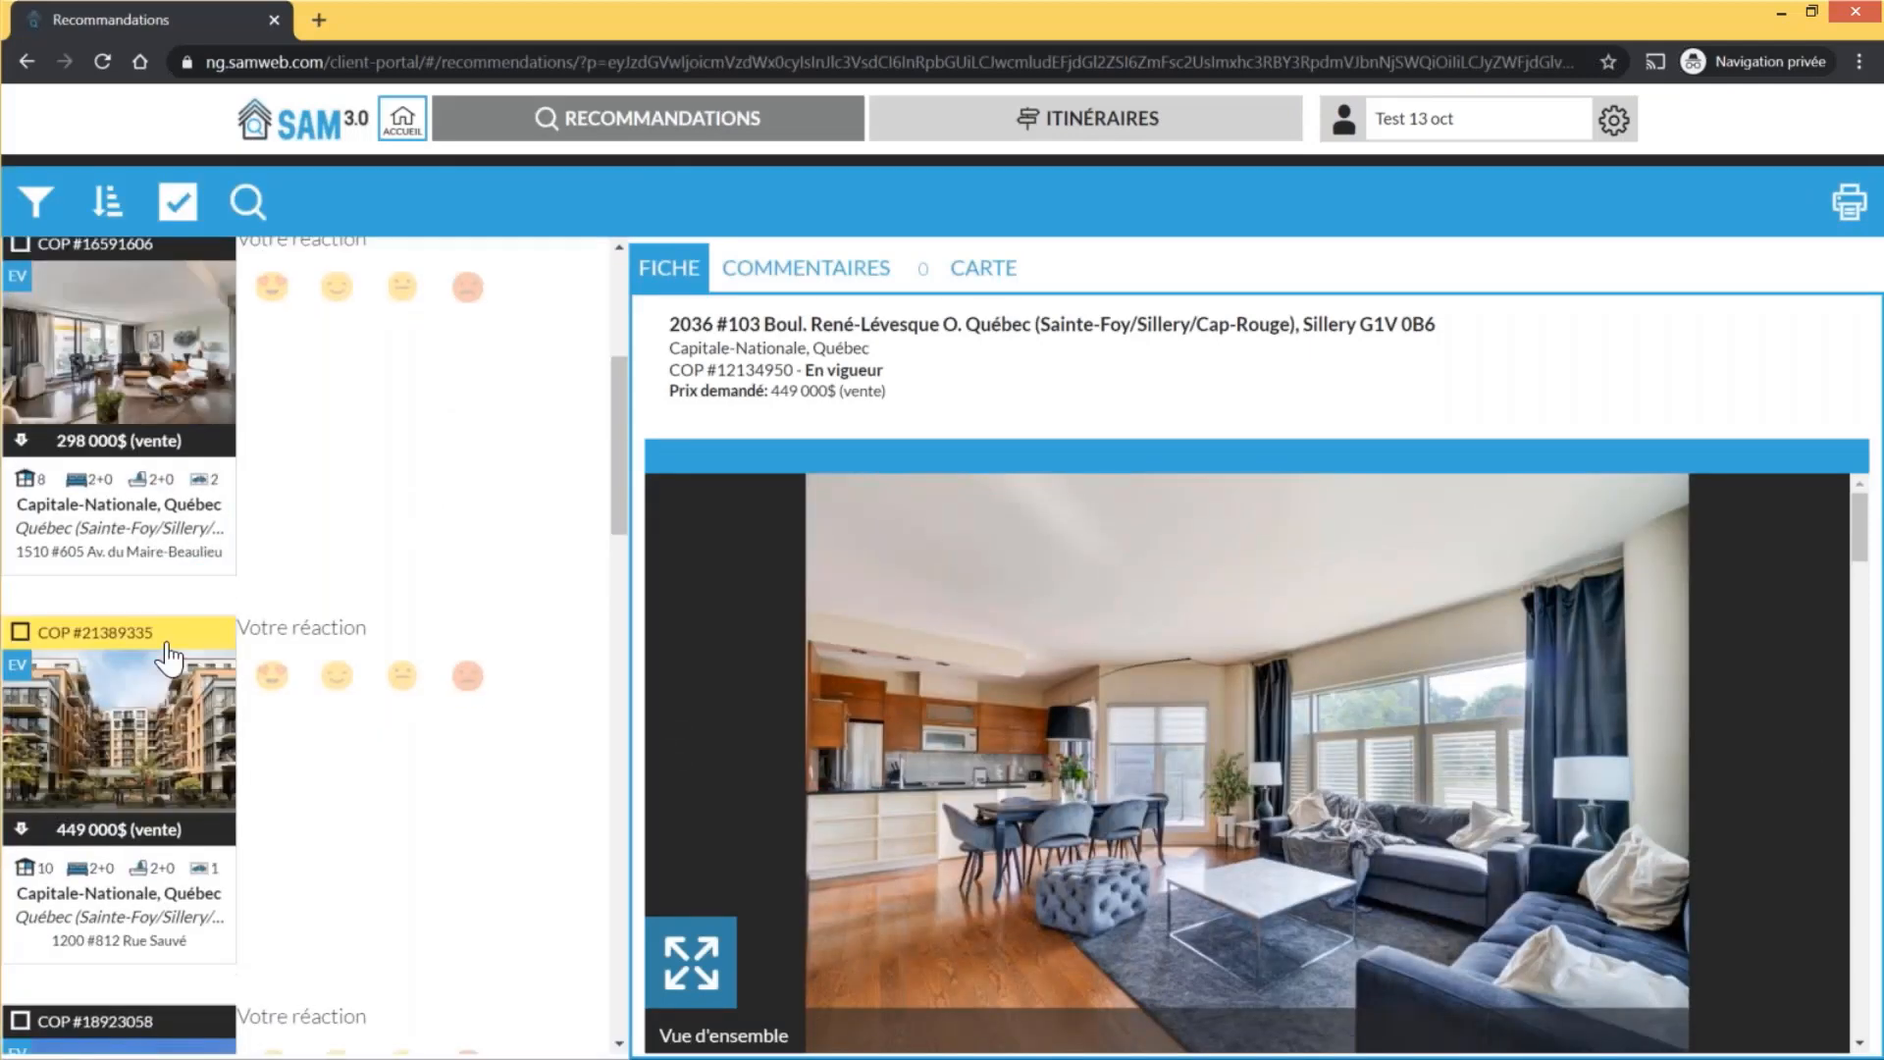
{"action": "scroll", "coordinate": [193, 728], "scroll_direction": "up", "scroll_amount": 2}
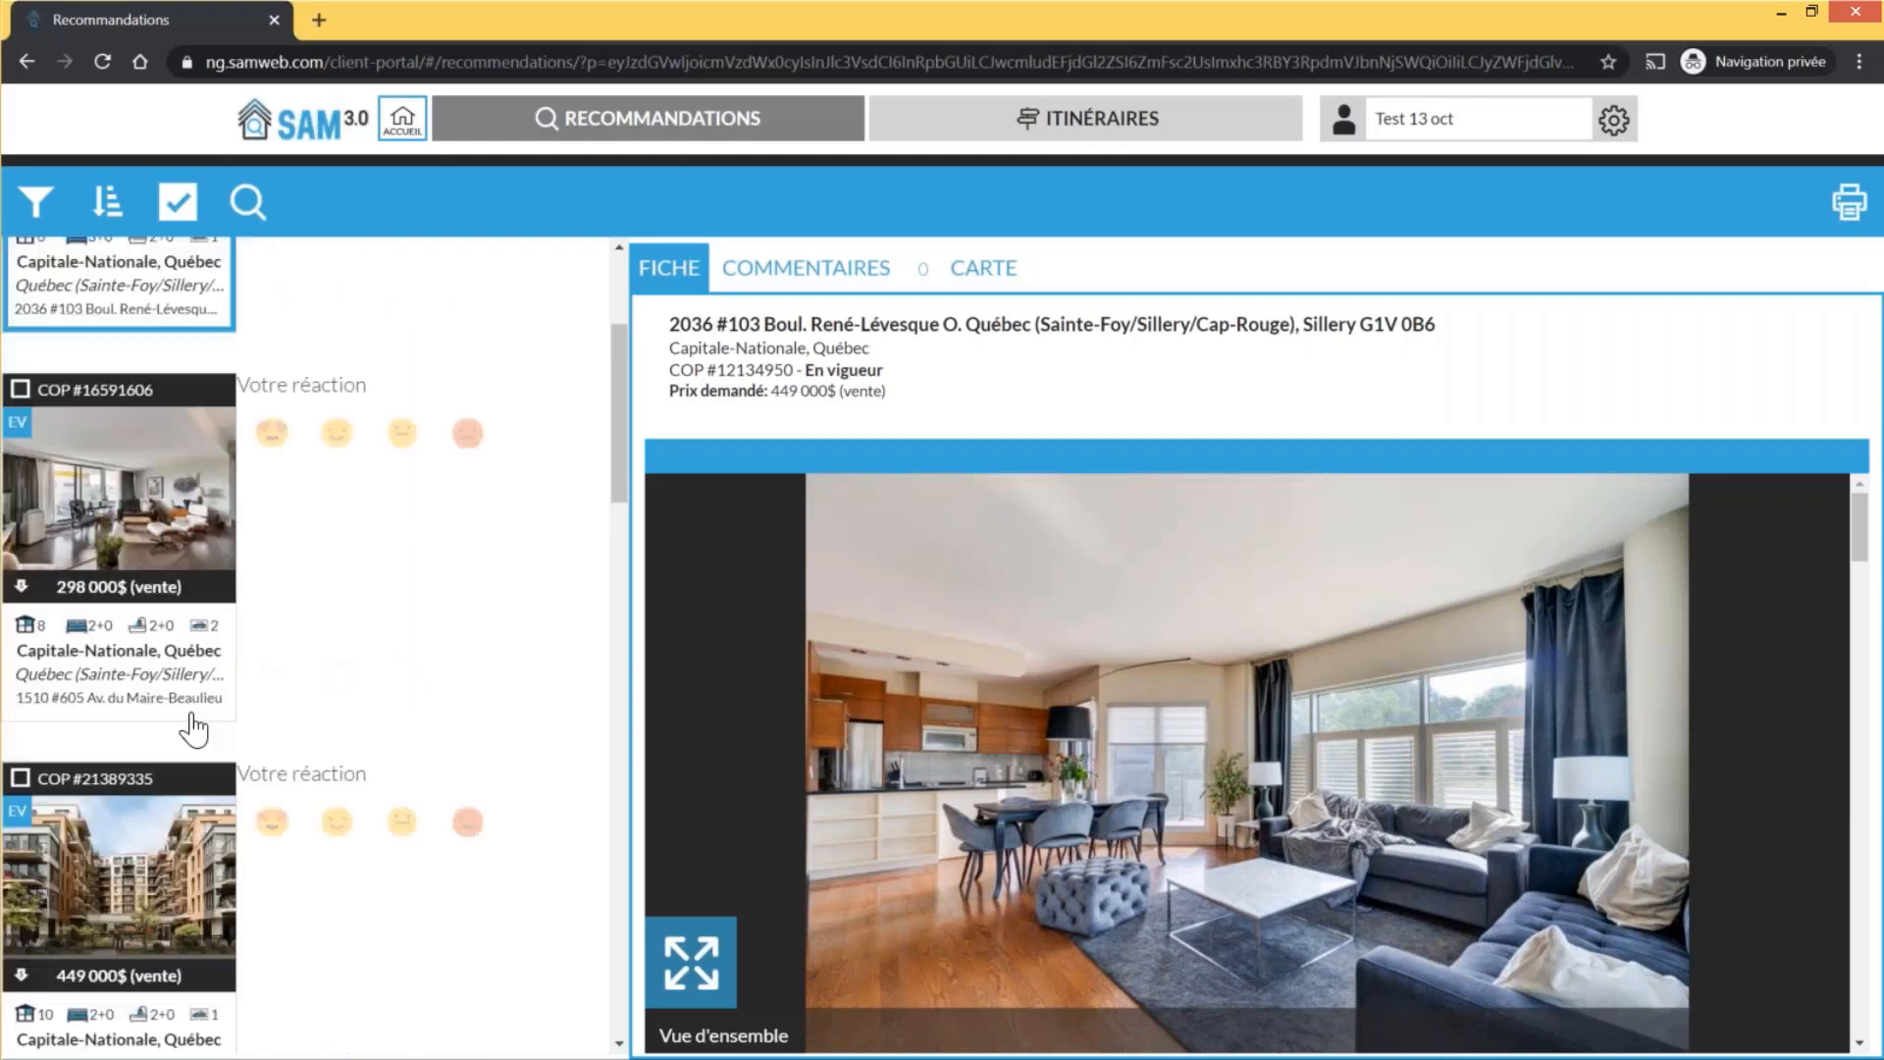
{"action": "scroll", "coordinate": [193, 728], "scroll_direction": "up", "scroll_amount": 3}
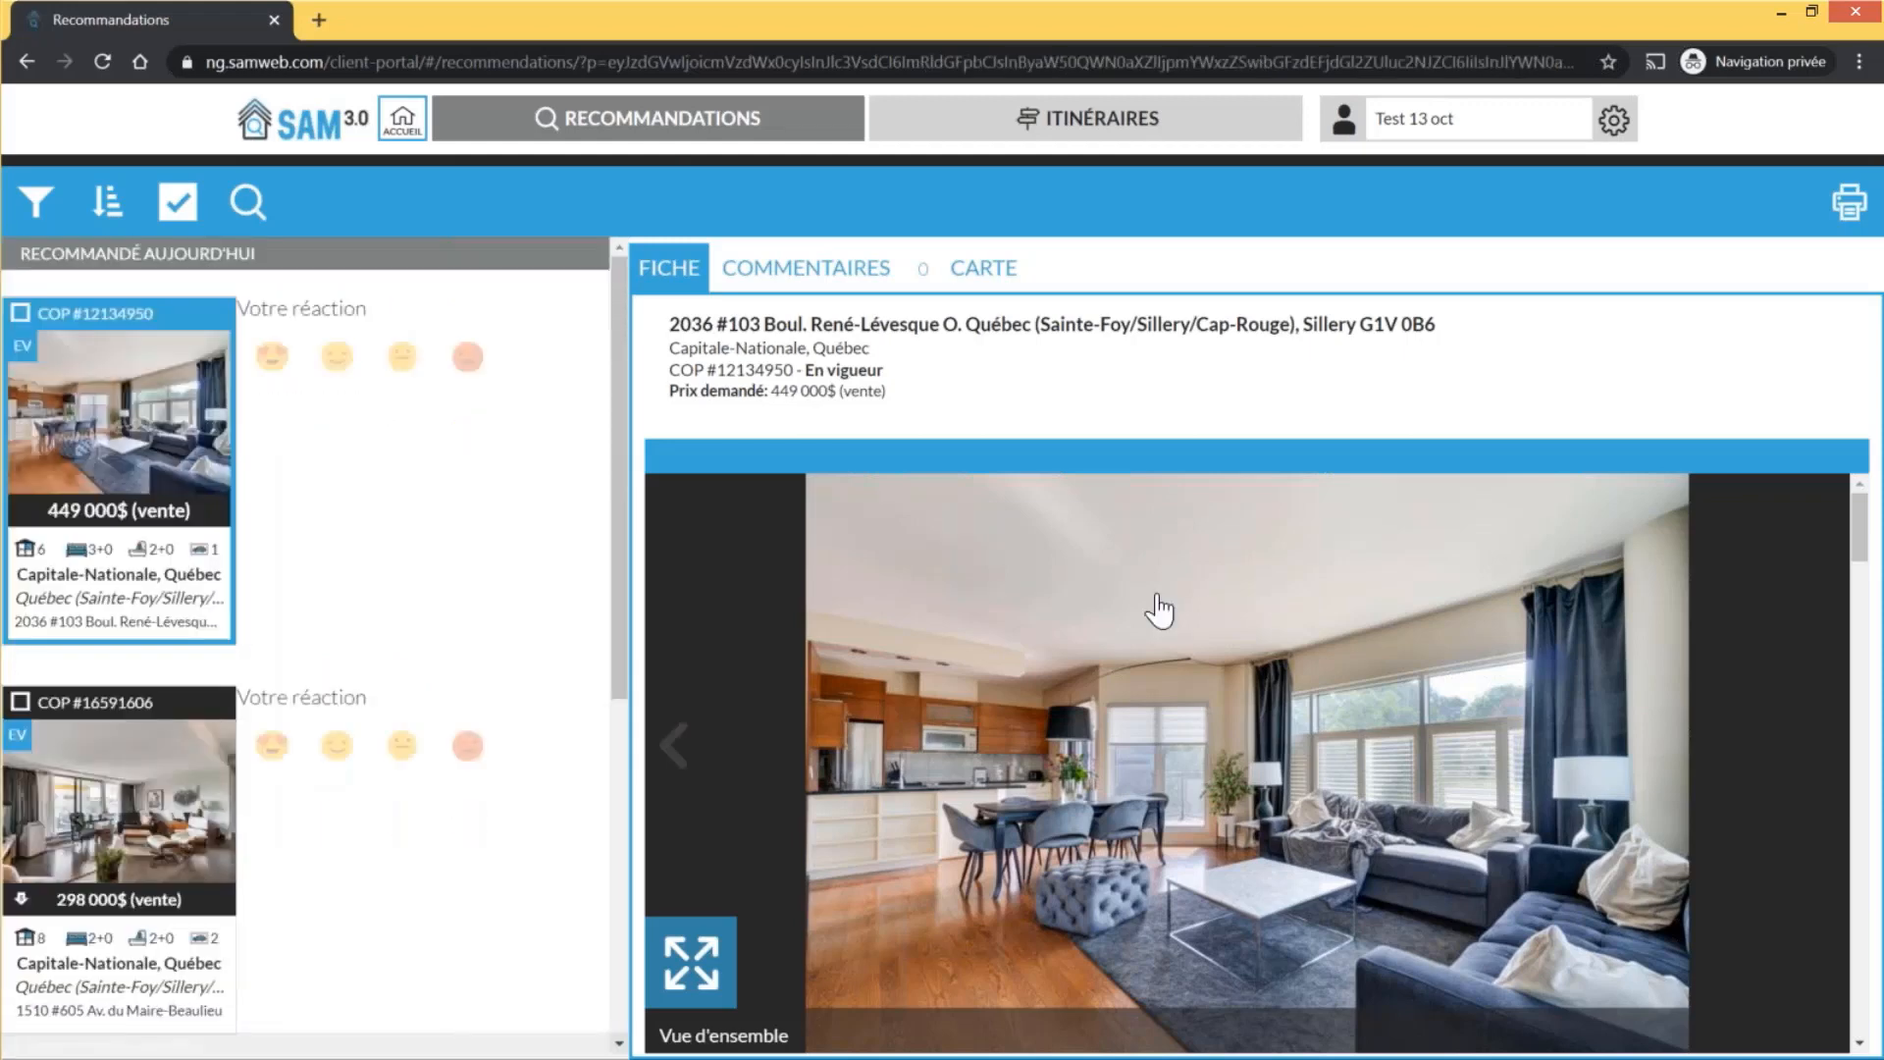
{"action": "scroll", "coordinate": [1159, 611], "scroll_direction": "down", "scroll_amount": 5}
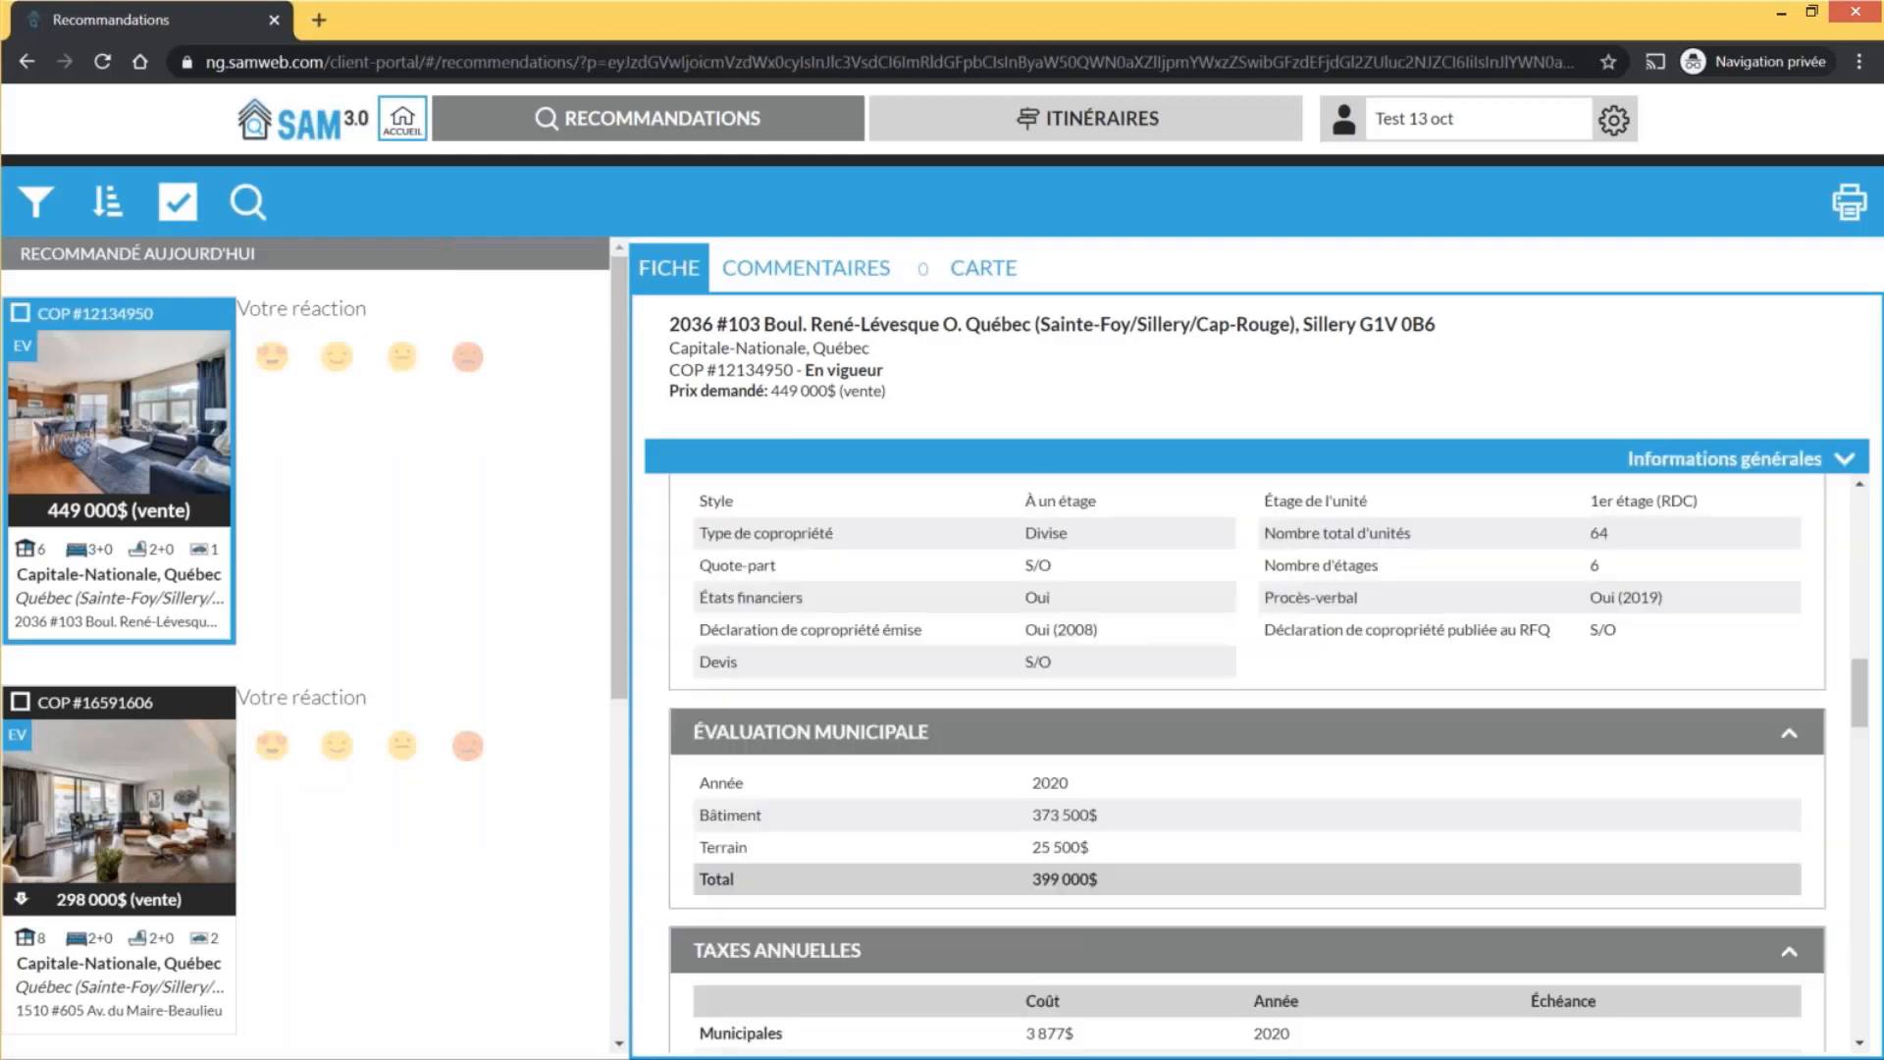
{"action": "scroll", "coordinate": [1247, 761], "scroll_direction": "down", "scroll_amount": 5}
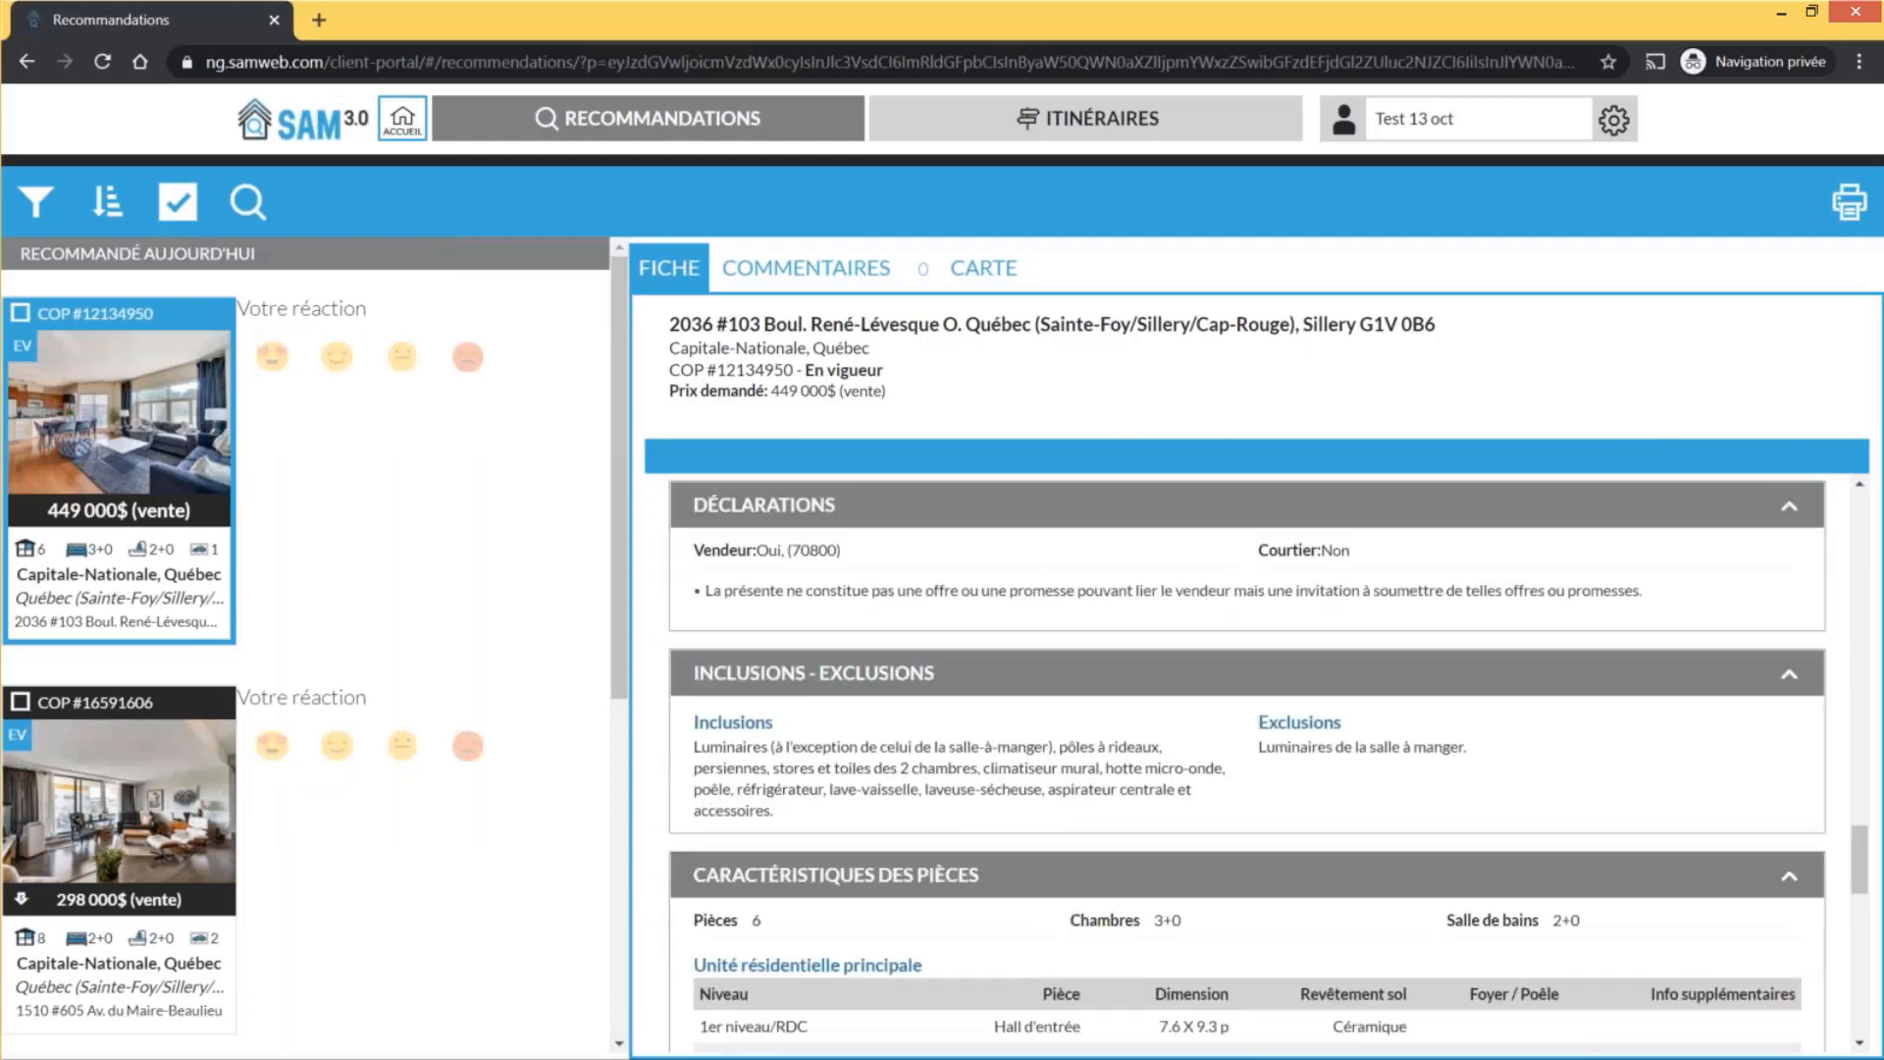
{"action": "scroll", "coordinate": [1247, 761], "scroll_direction": "down", "scroll_amount": 5}
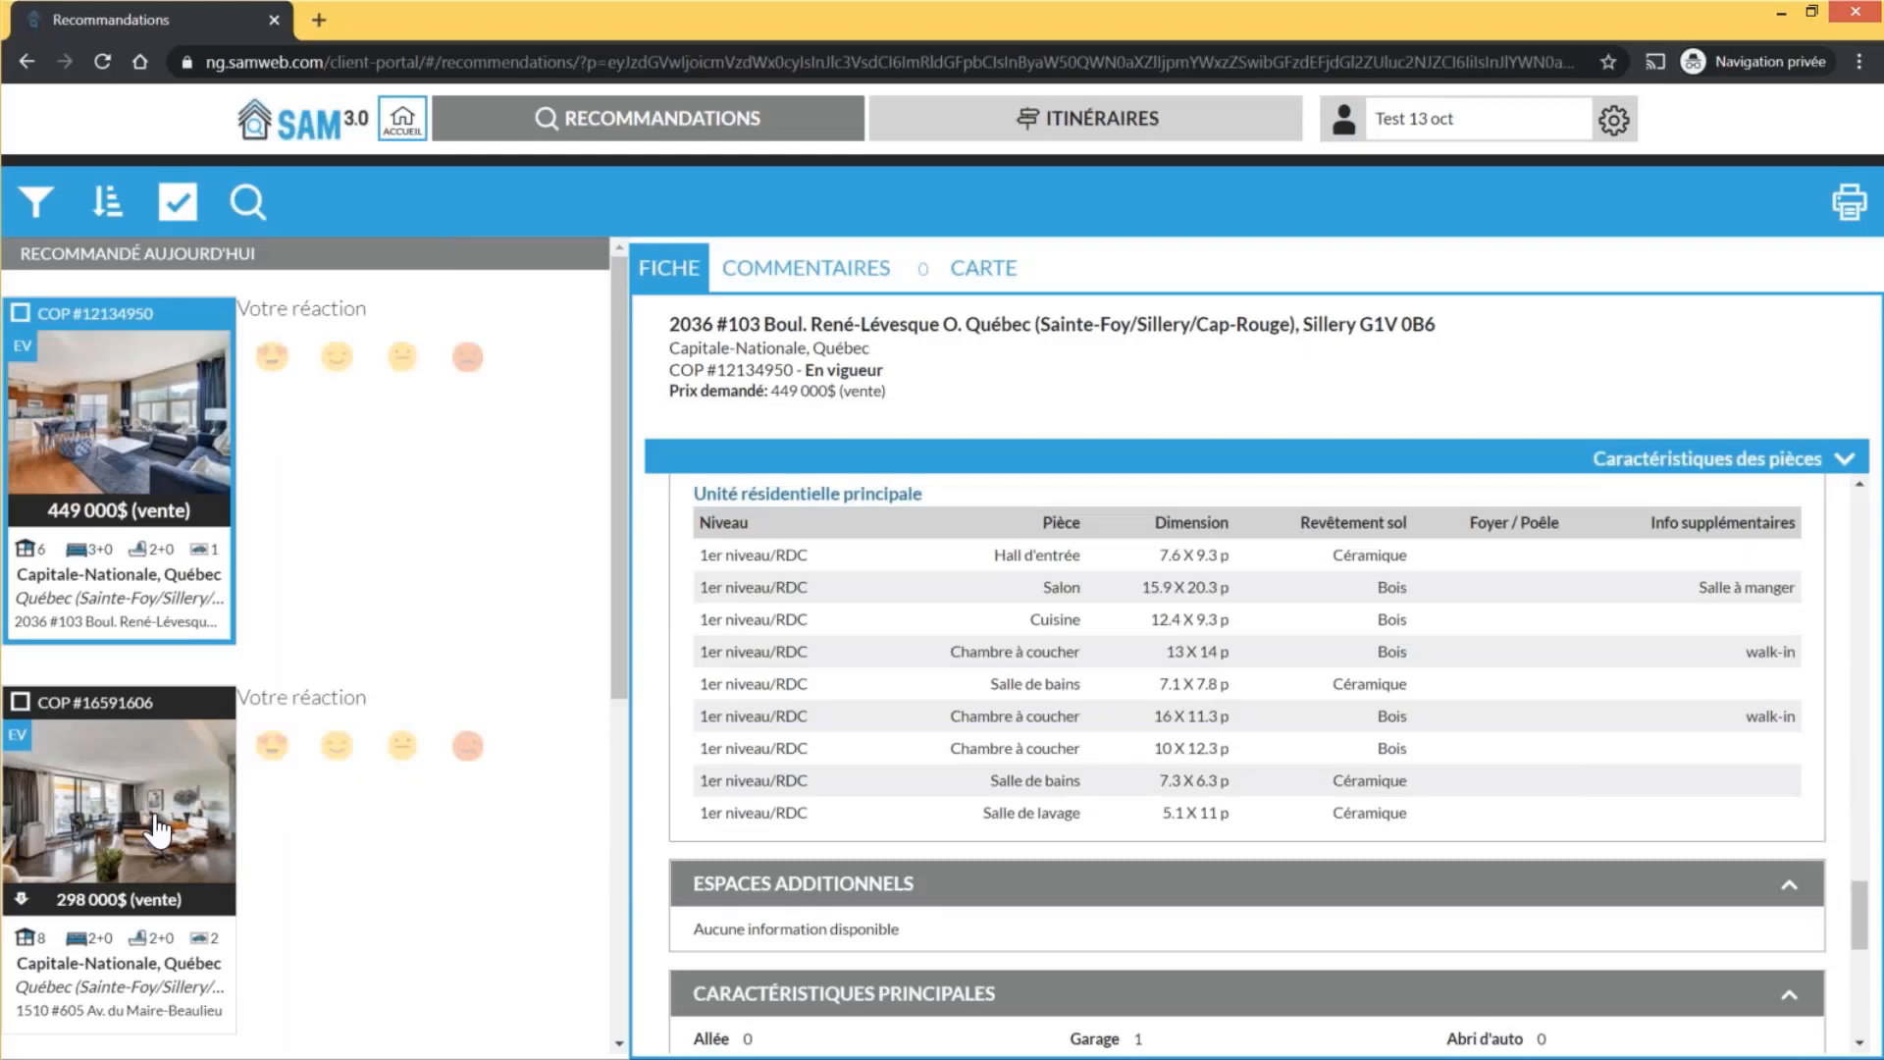
{"action": "left_click", "coordinate": [157, 829]}
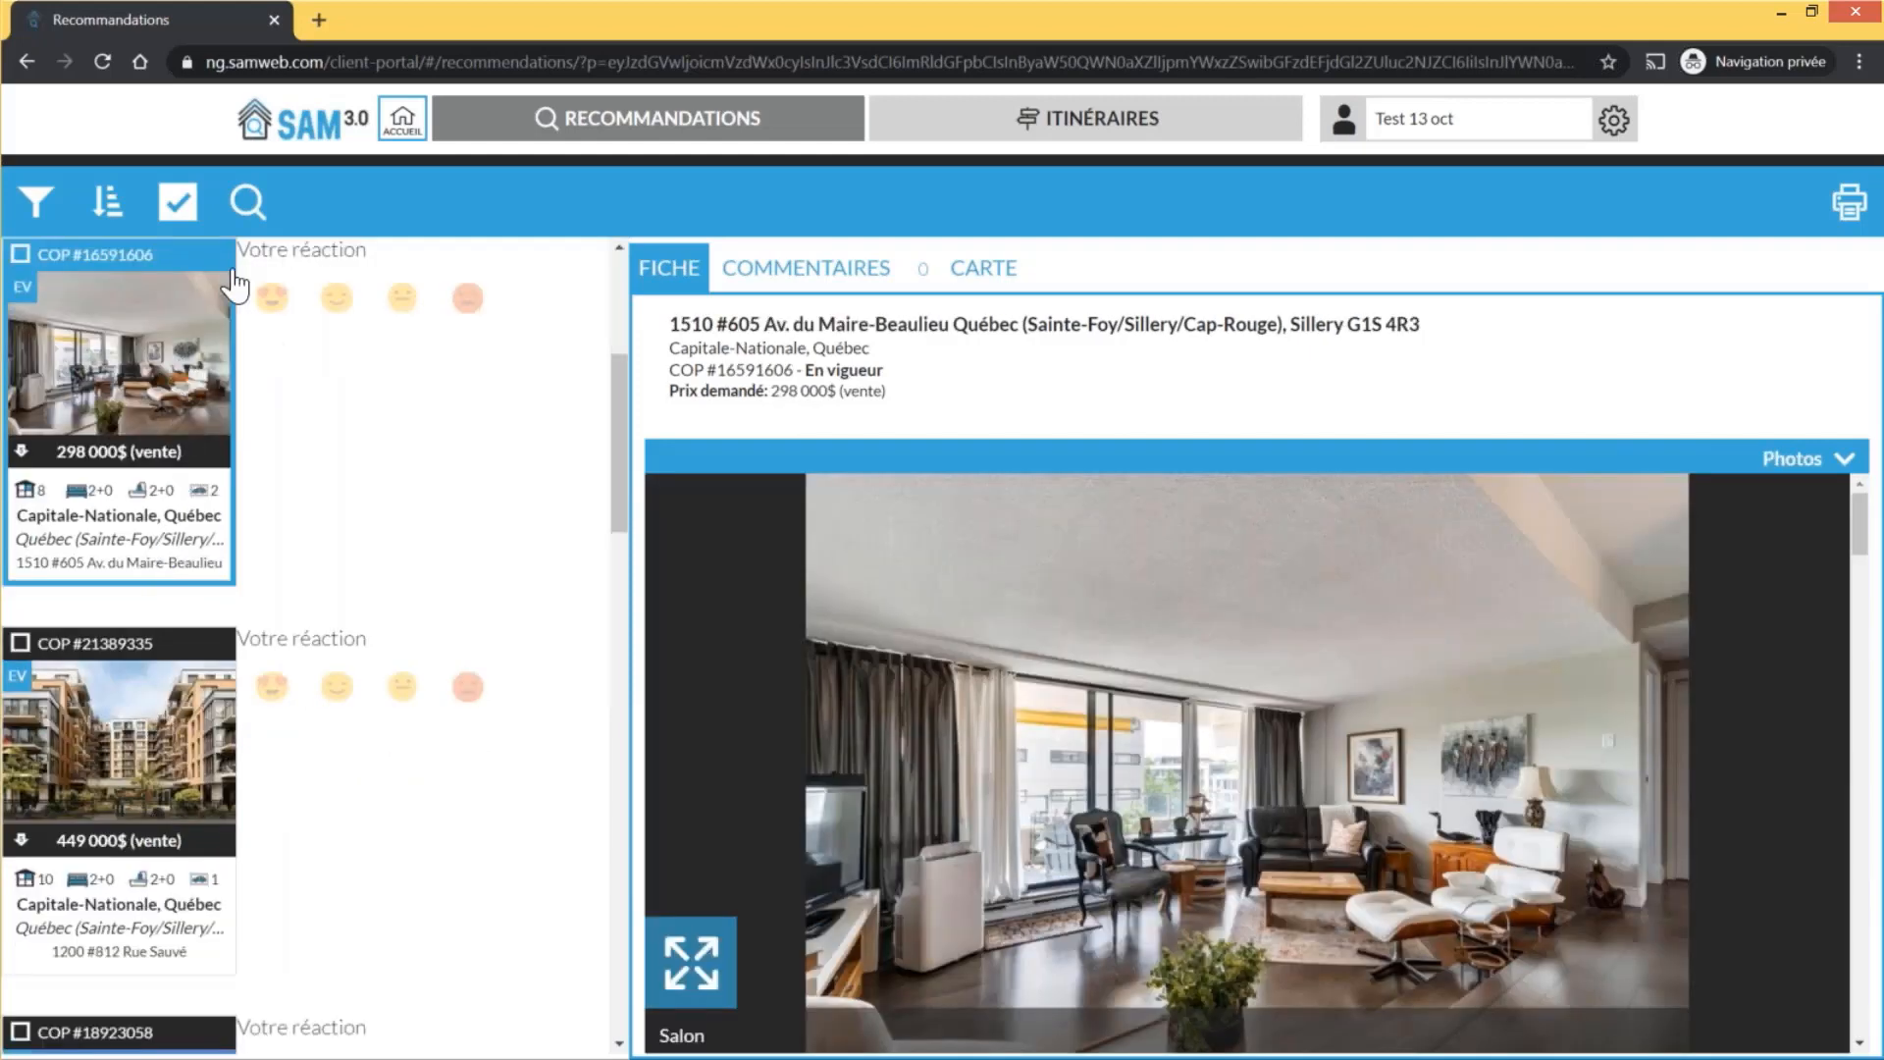
{"action": "left_click", "coordinate": [171, 307]}
Set reactions on listing COP #16591606, ending with the second reaction
{"action": "left_click", "coordinate": [468, 298]}
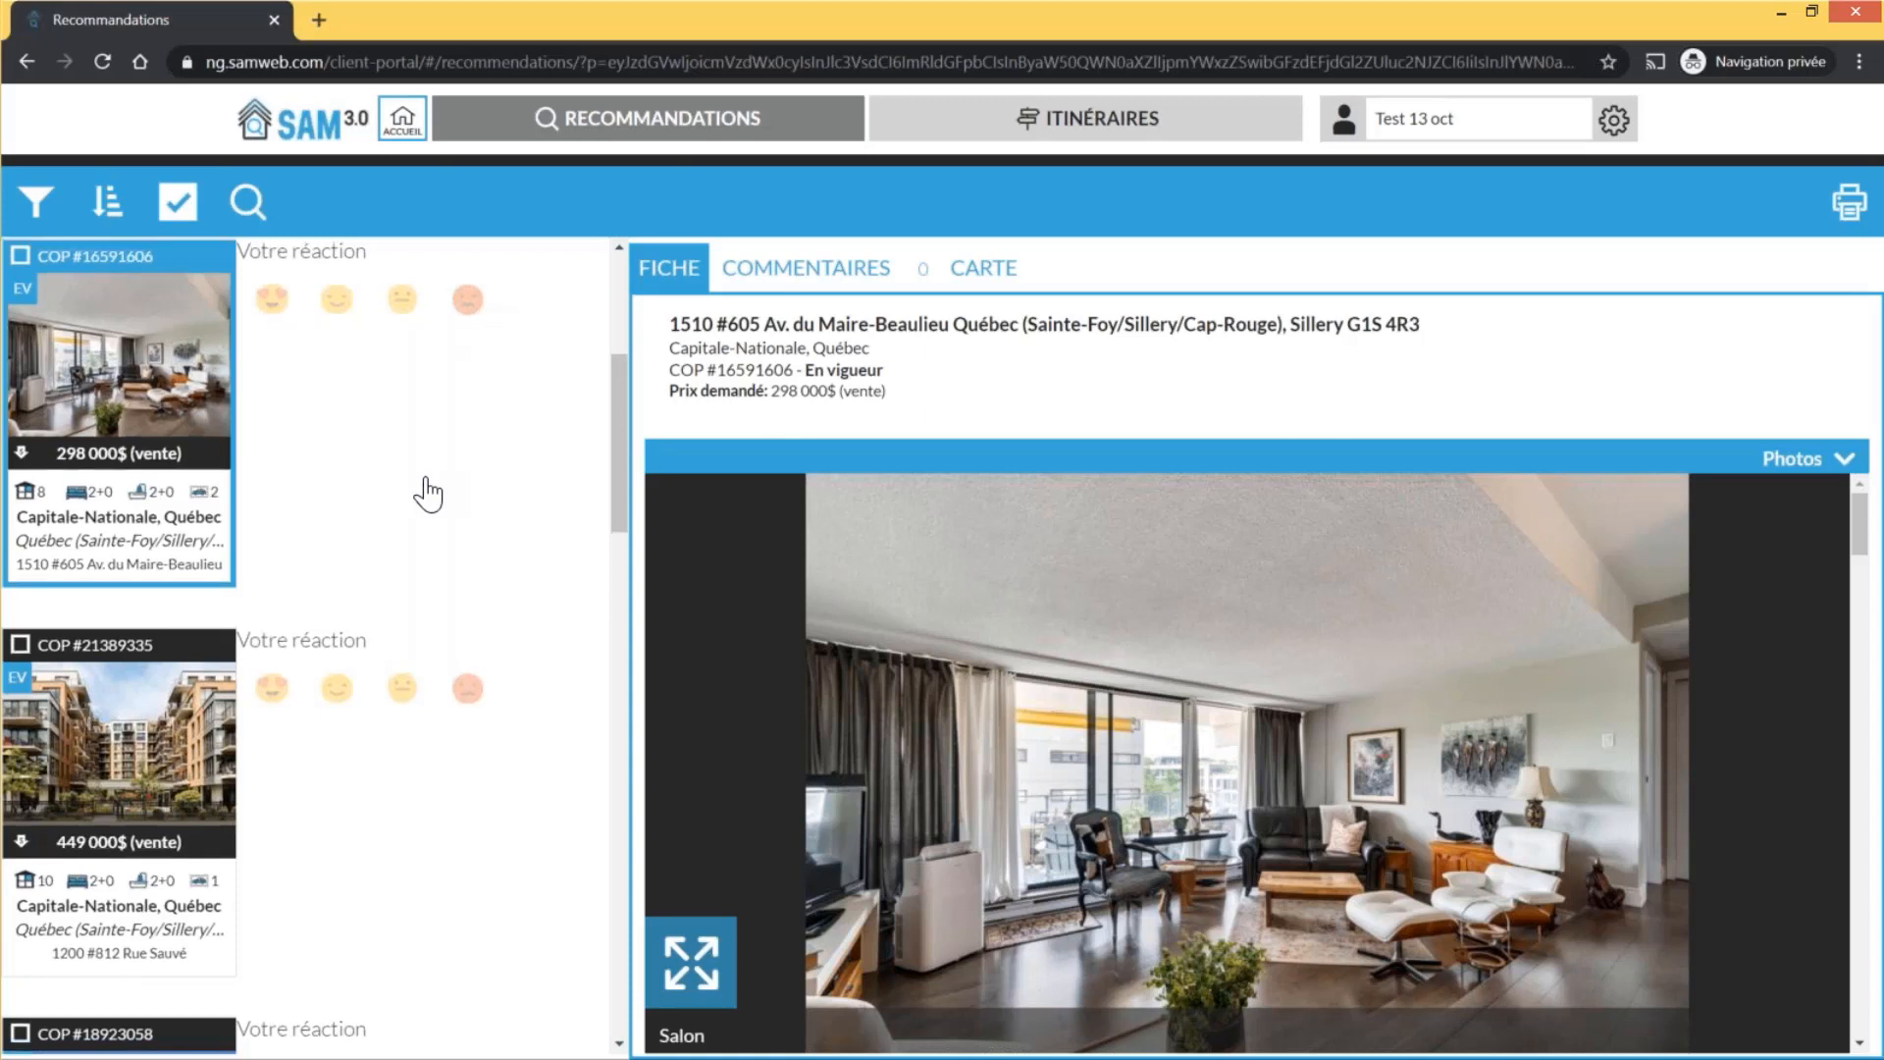
{"action": "scroll", "coordinate": [428, 493], "scroll_direction": "up", "scroll_amount": 1}
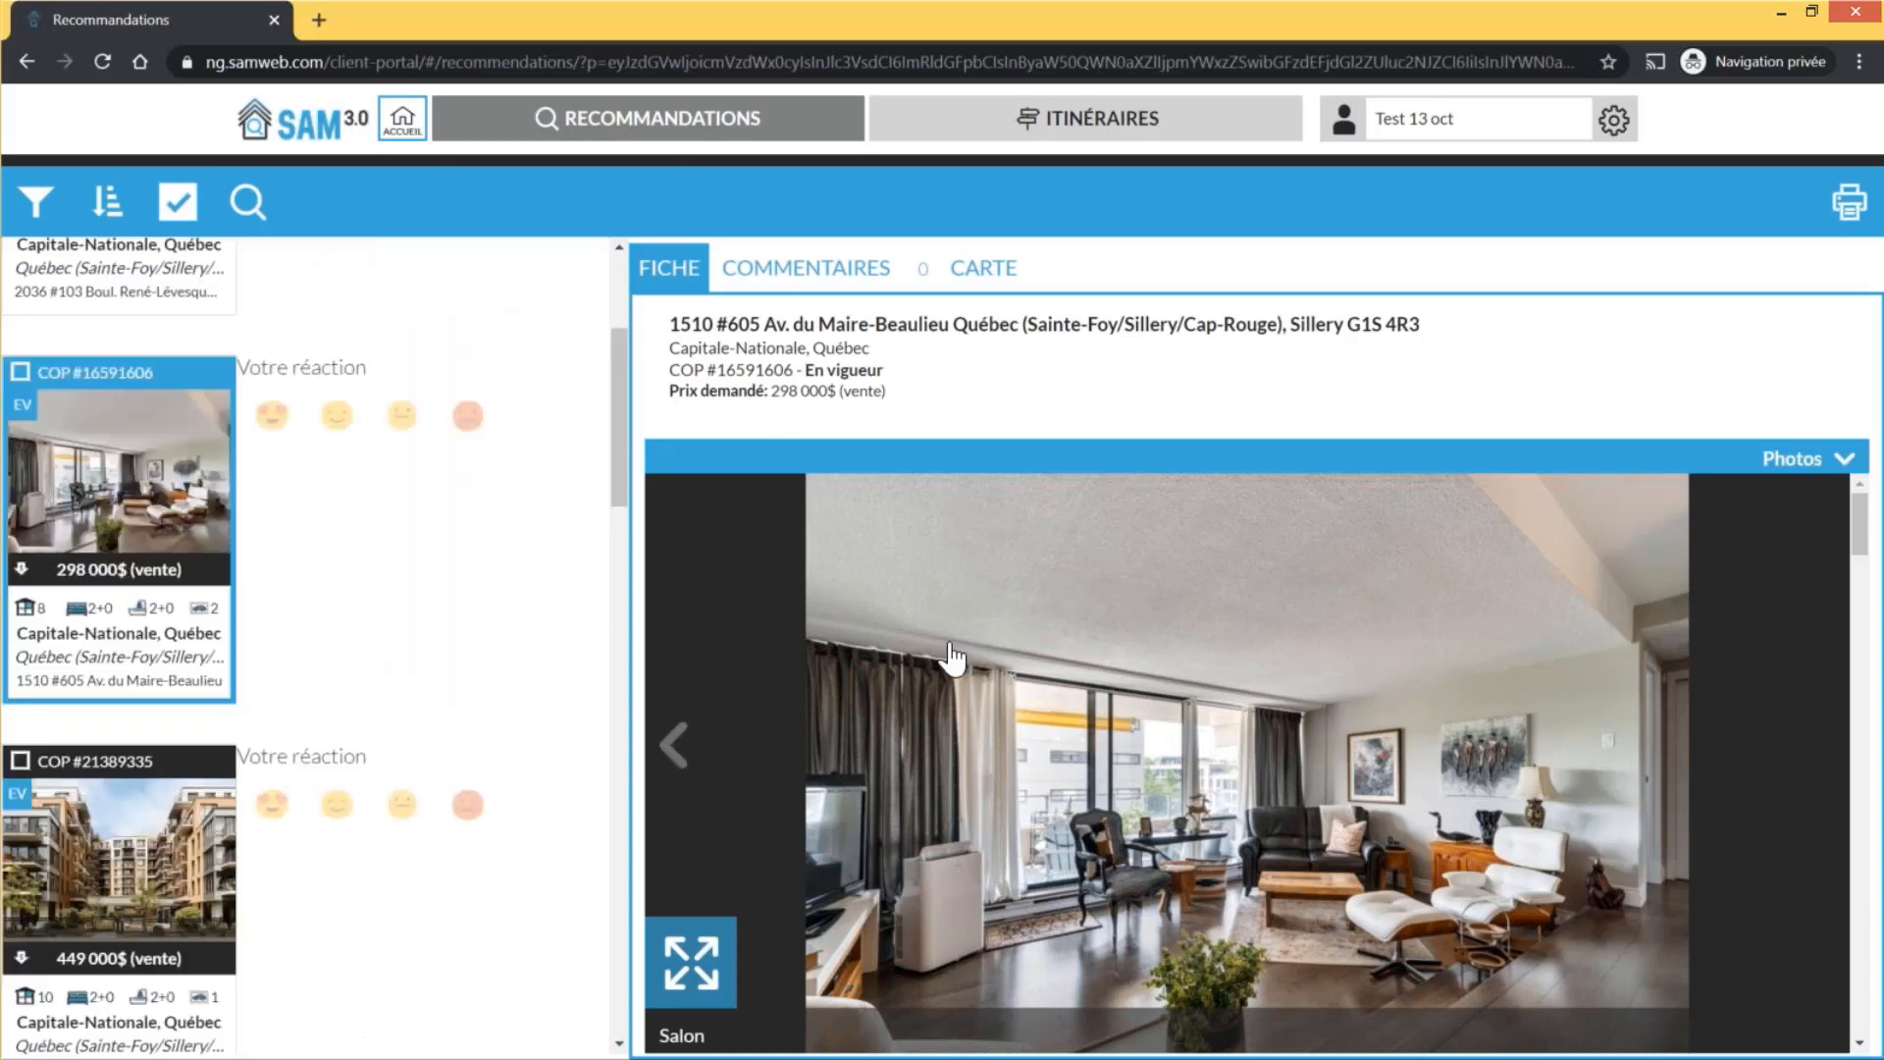
{"action": "scroll", "coordinate": [967, 648], "scroll_direction": "down", "scroll_amount": 5}
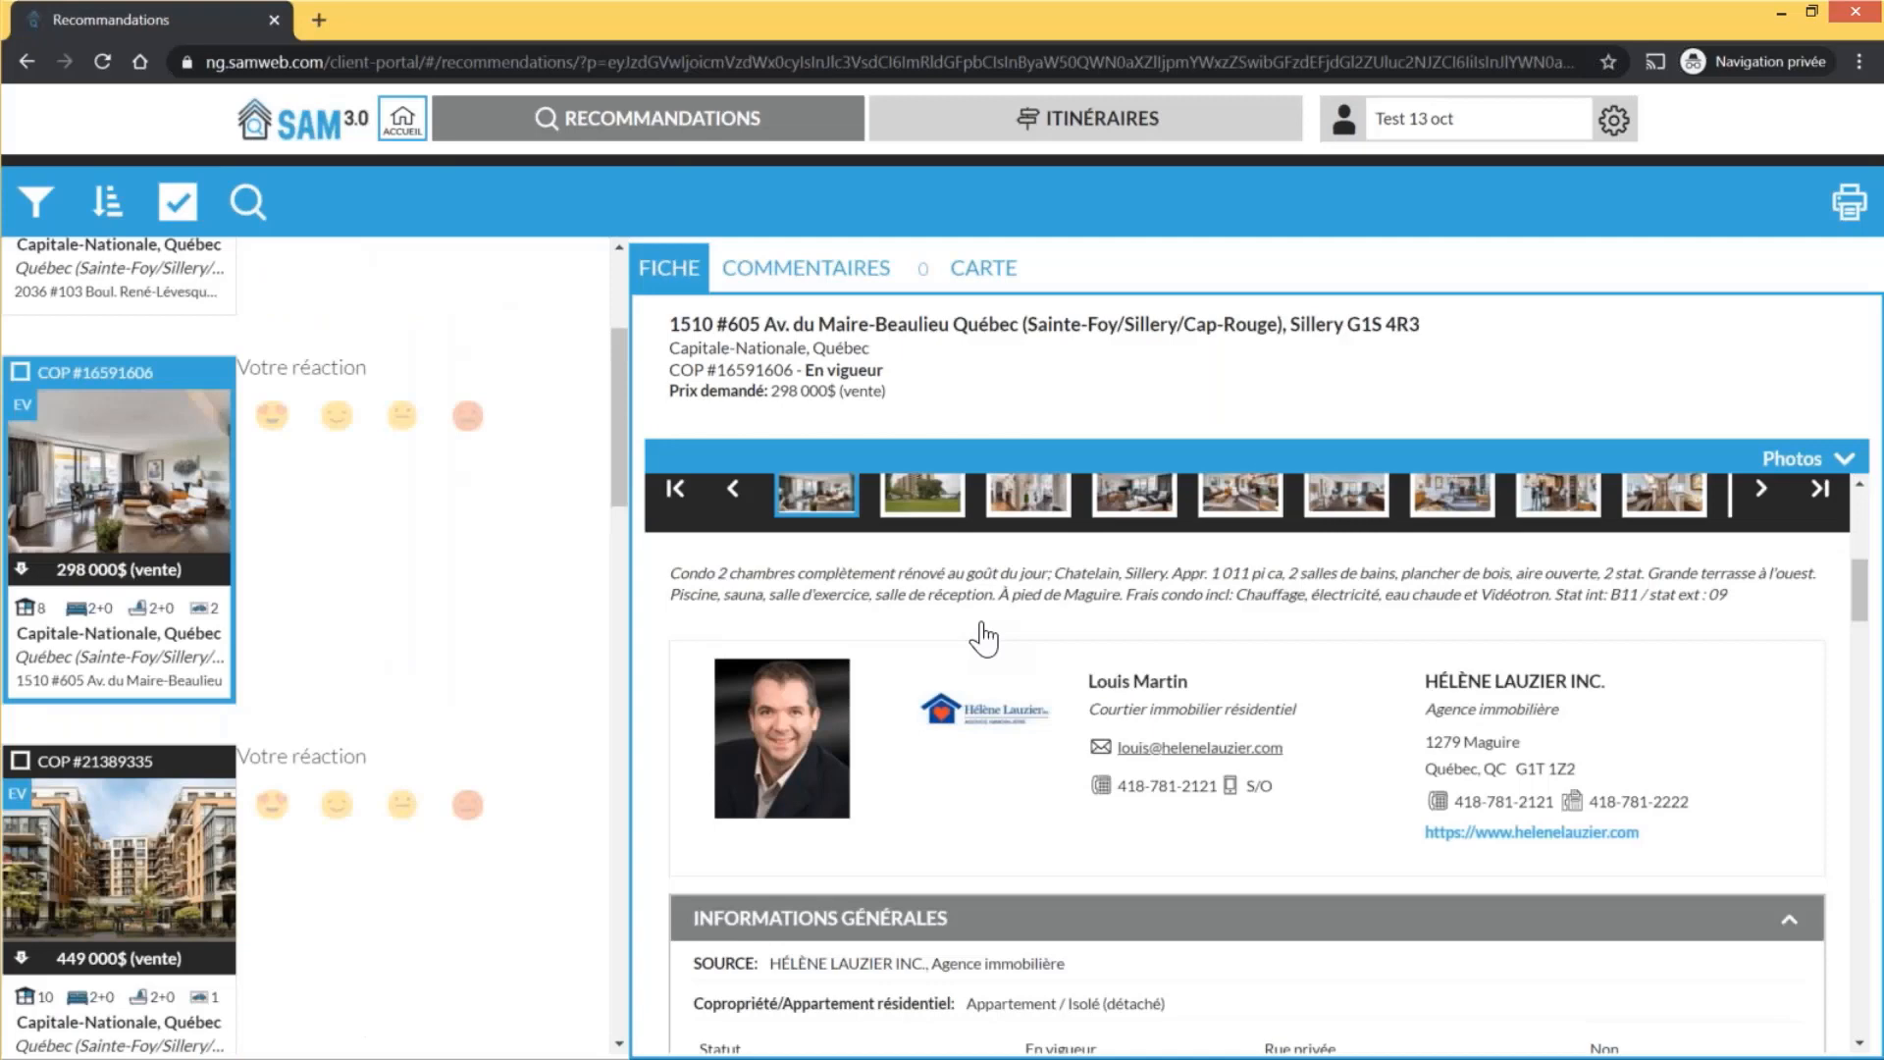
{"action": "scroll", "coordinate": [1767, 738], "scroll_direction": "up", "scroll_amount": 5}
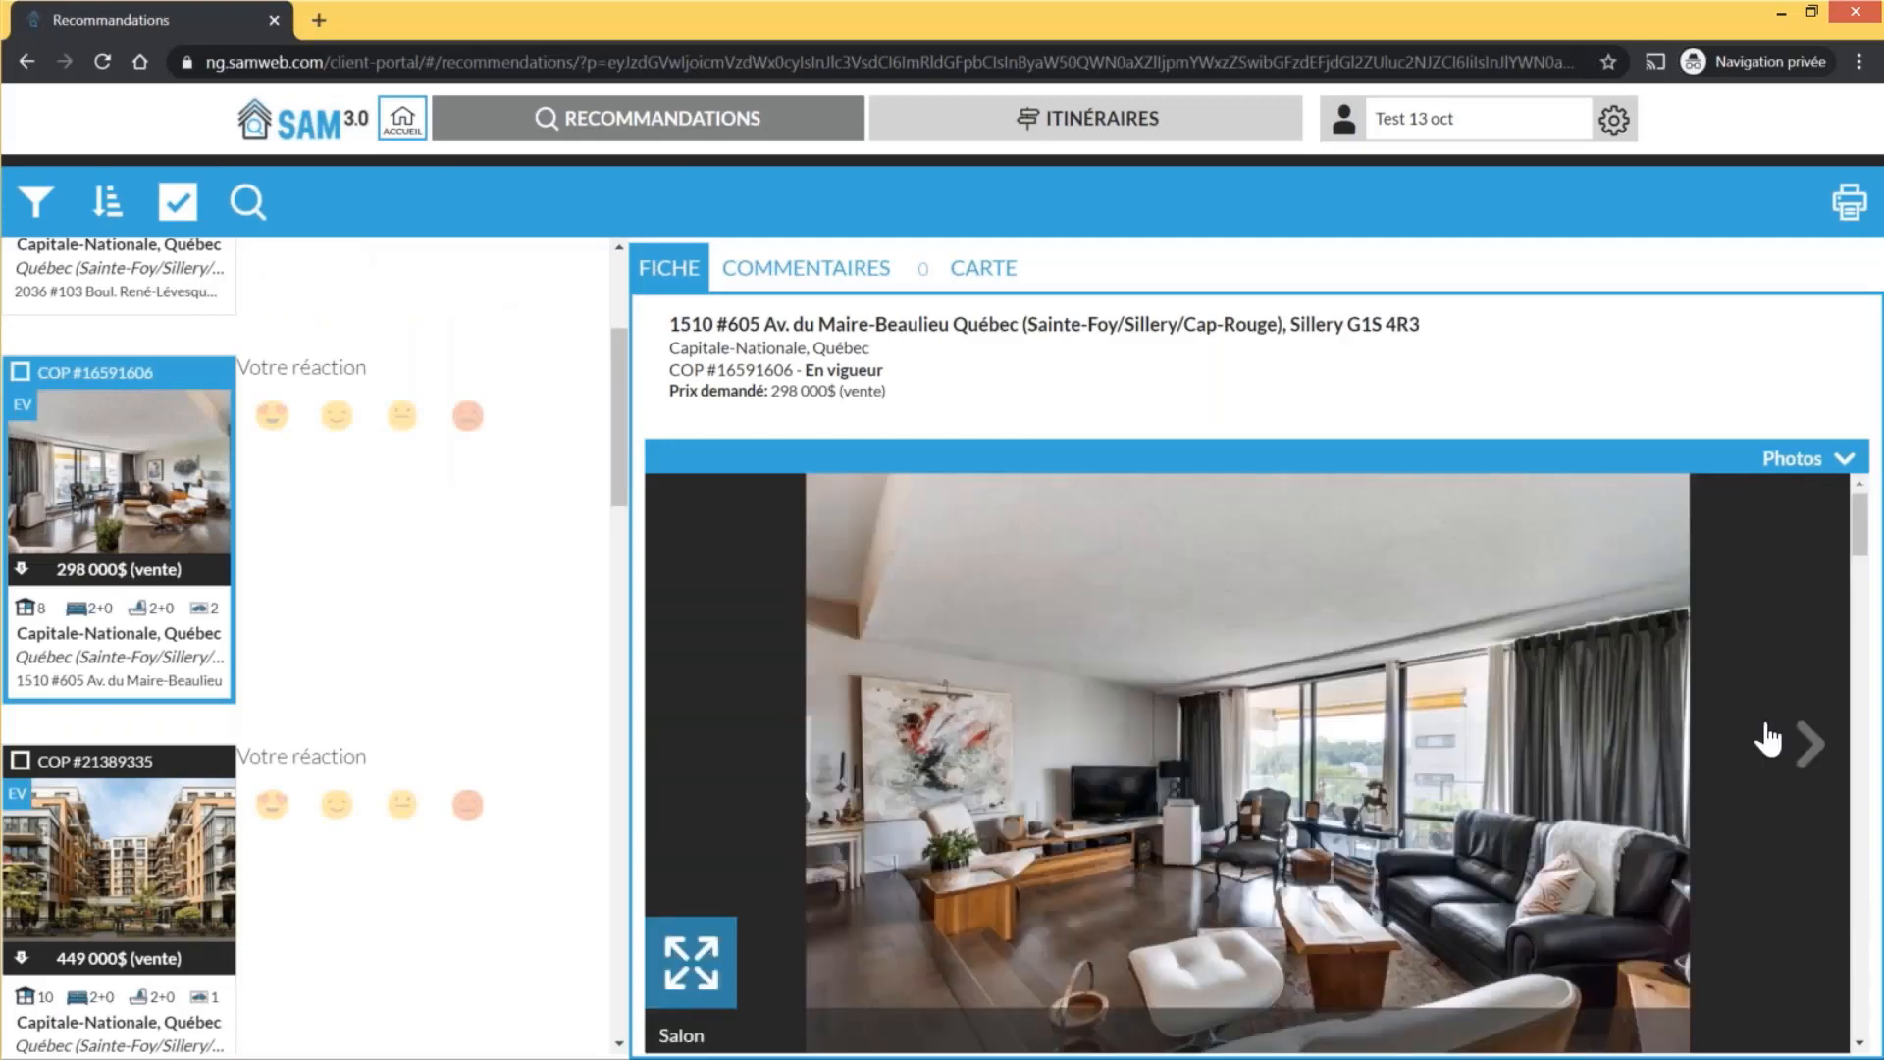
{"action": "scroll", "coordinate": [1767, 738], "scroll_direction": "down", "scroll_amount": 10}
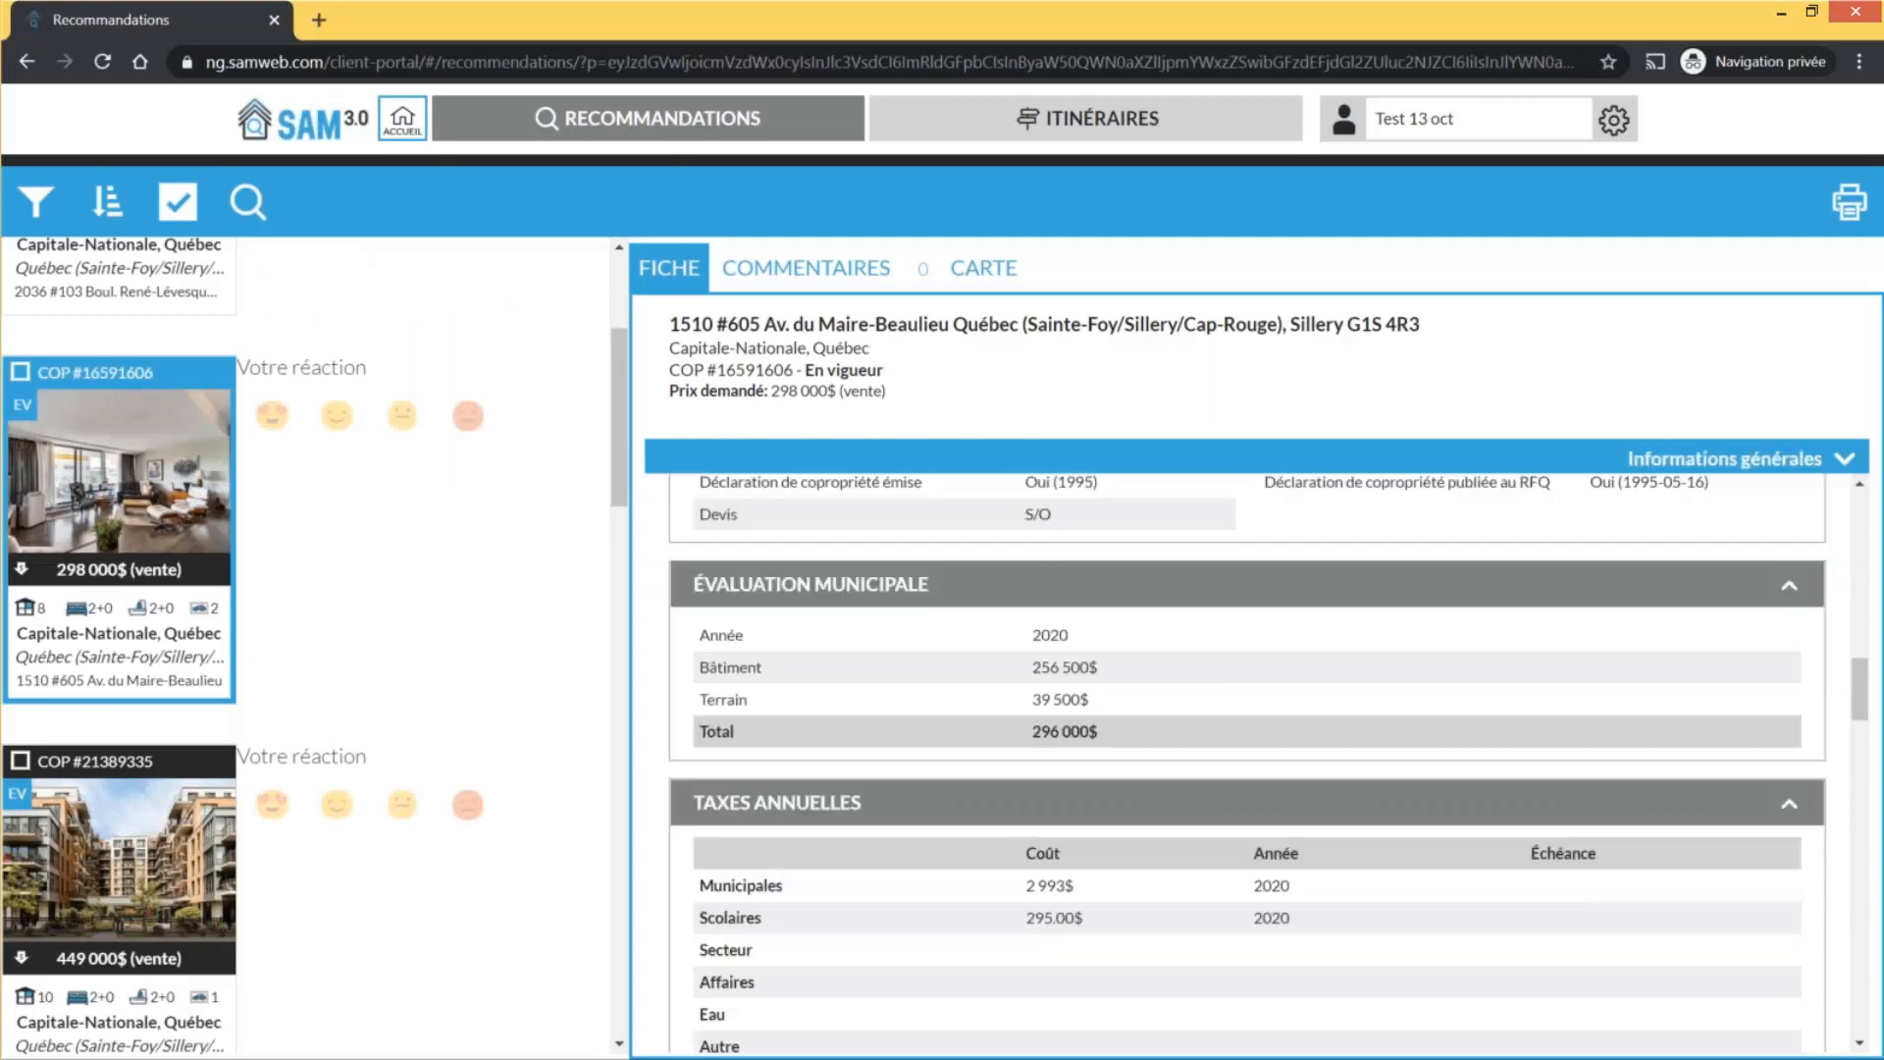
{"action": "scroll", "coordinate": [1246, 766], "scroll_direction": "down", "scroll_amount": 5}
{"action": "left_click", "coordinate": [337, 417]}
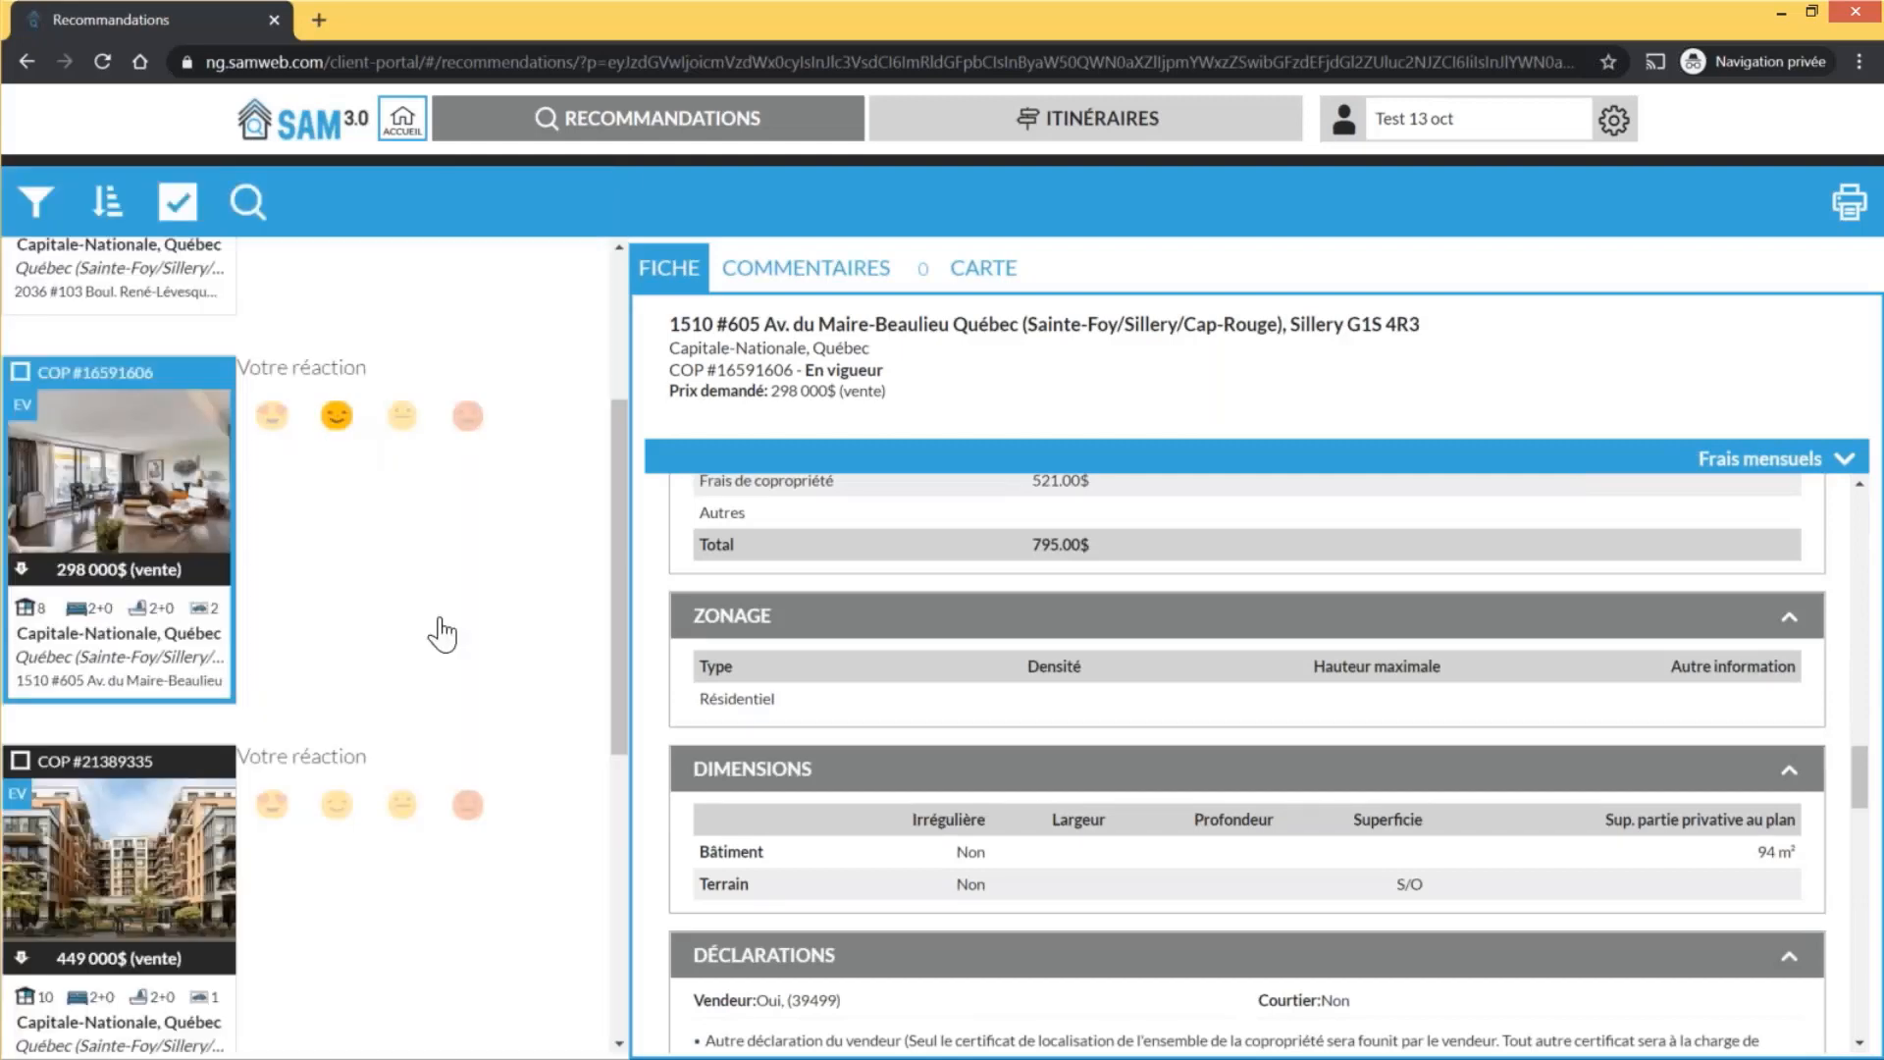
{"action": "scroll", "coordinate": [349, 685], "scroll_direction": "down", "scroll_amount": 2}
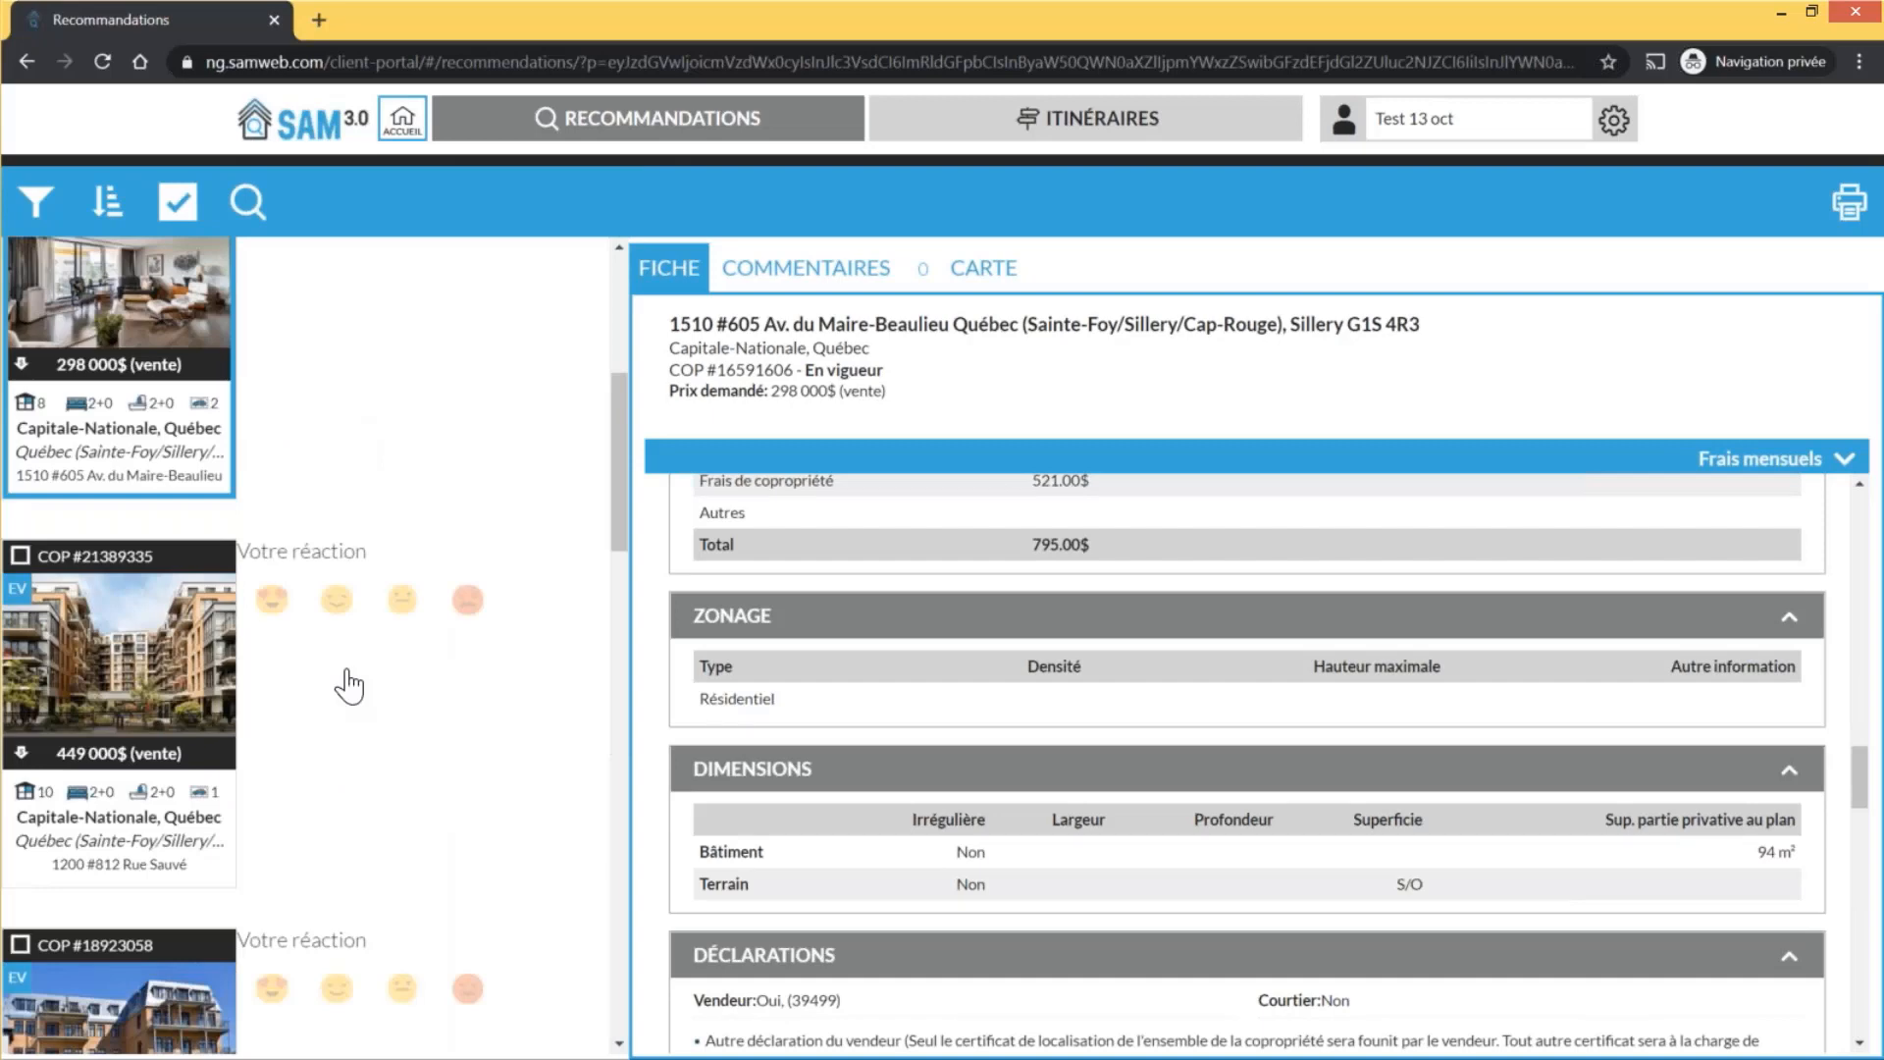
{"action": "scroll", "coordinate": [348, 685], "scroll_direction": "down", "scroll_amount": 3}
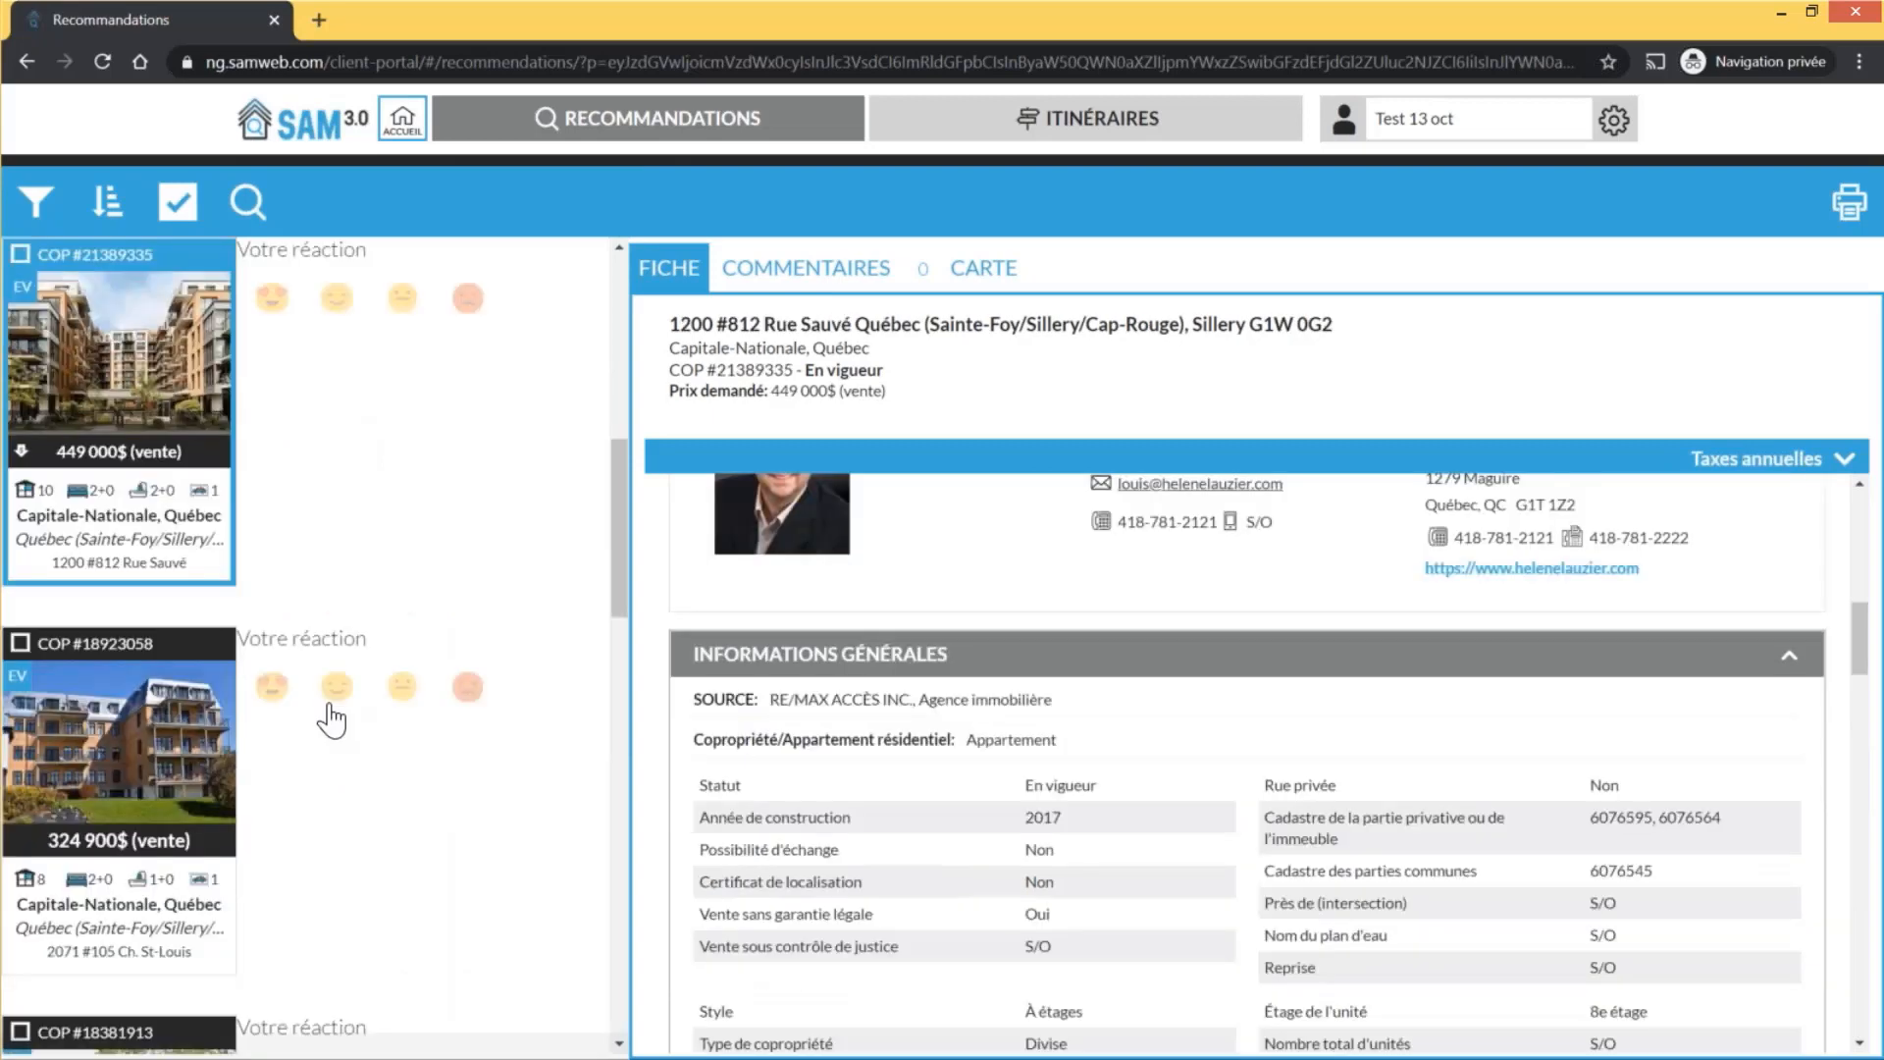
{"action": "scroll", "coordinate": [1729, 762], "scroll_direction": "up", "scroll_amount": 5}
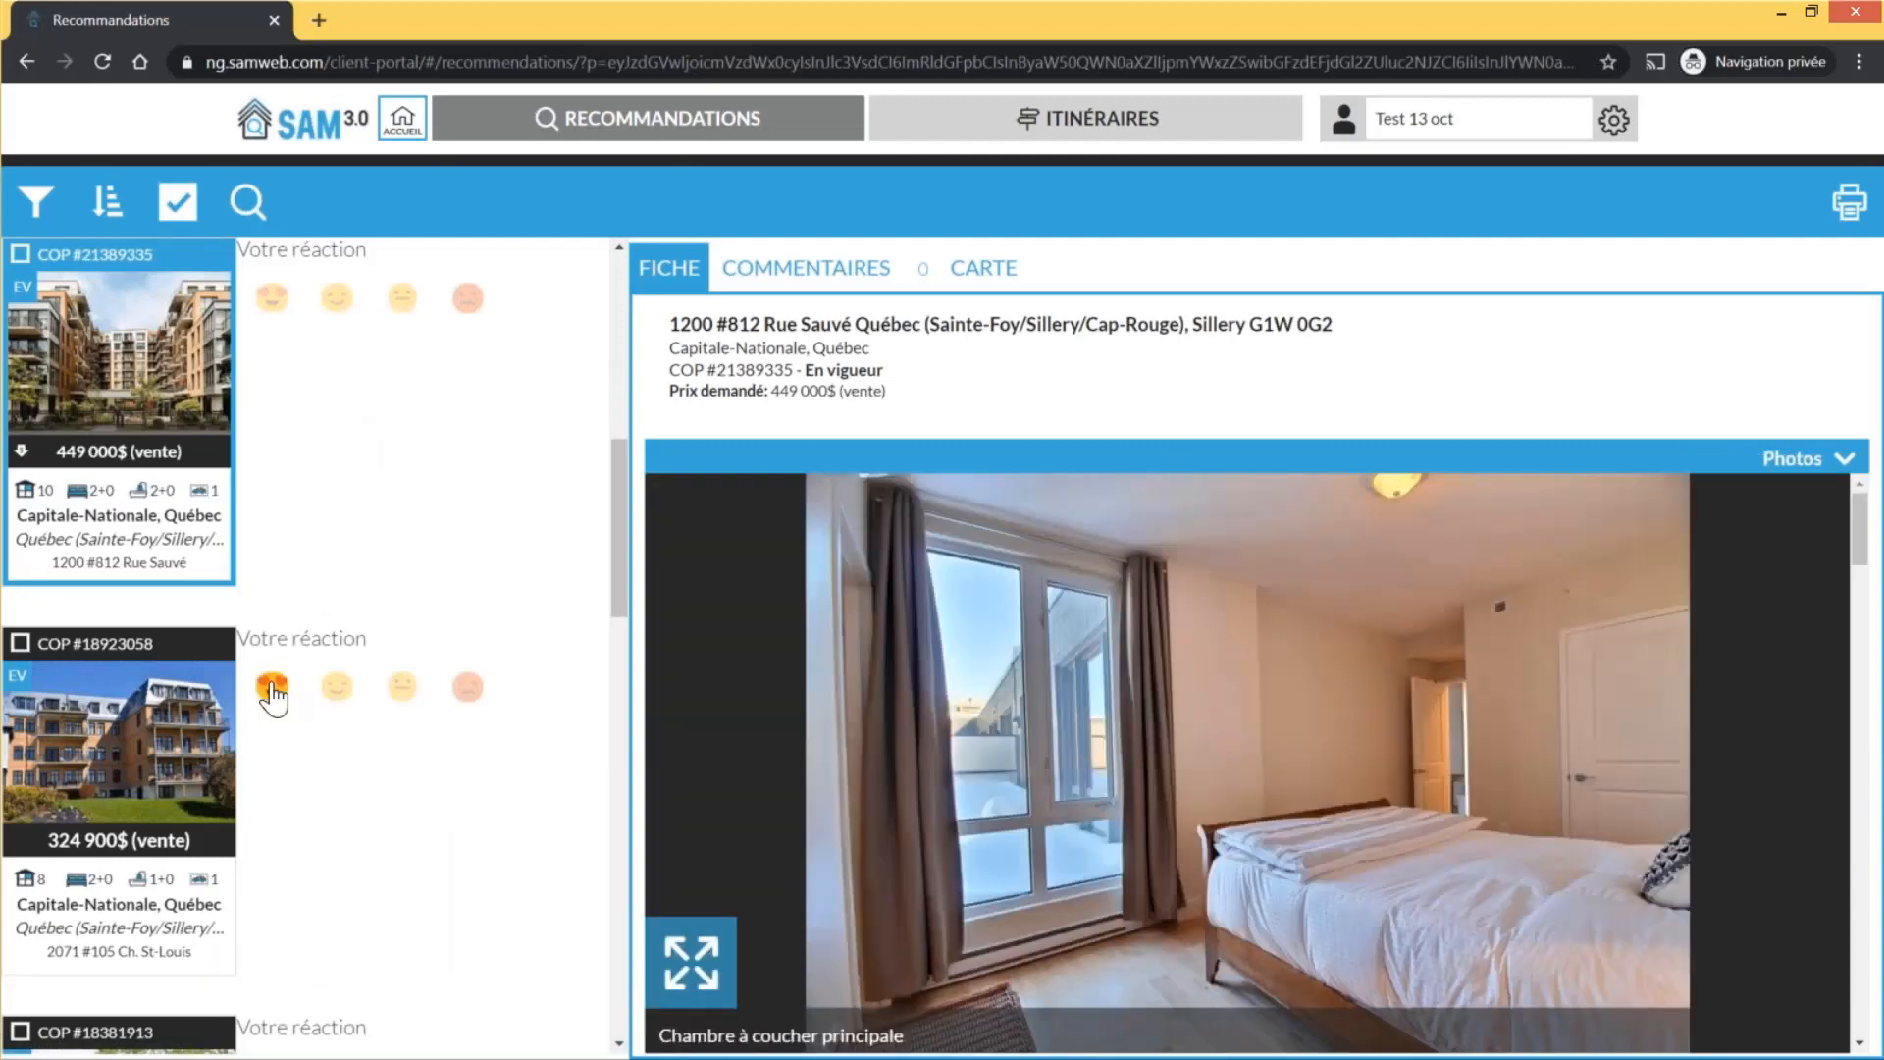
Heart the Ch. St-Louis listing, then page through the Roger-Lemelin photos and give it an angry reaction
{"action": "left_click", "coordinate": [272, 691]}
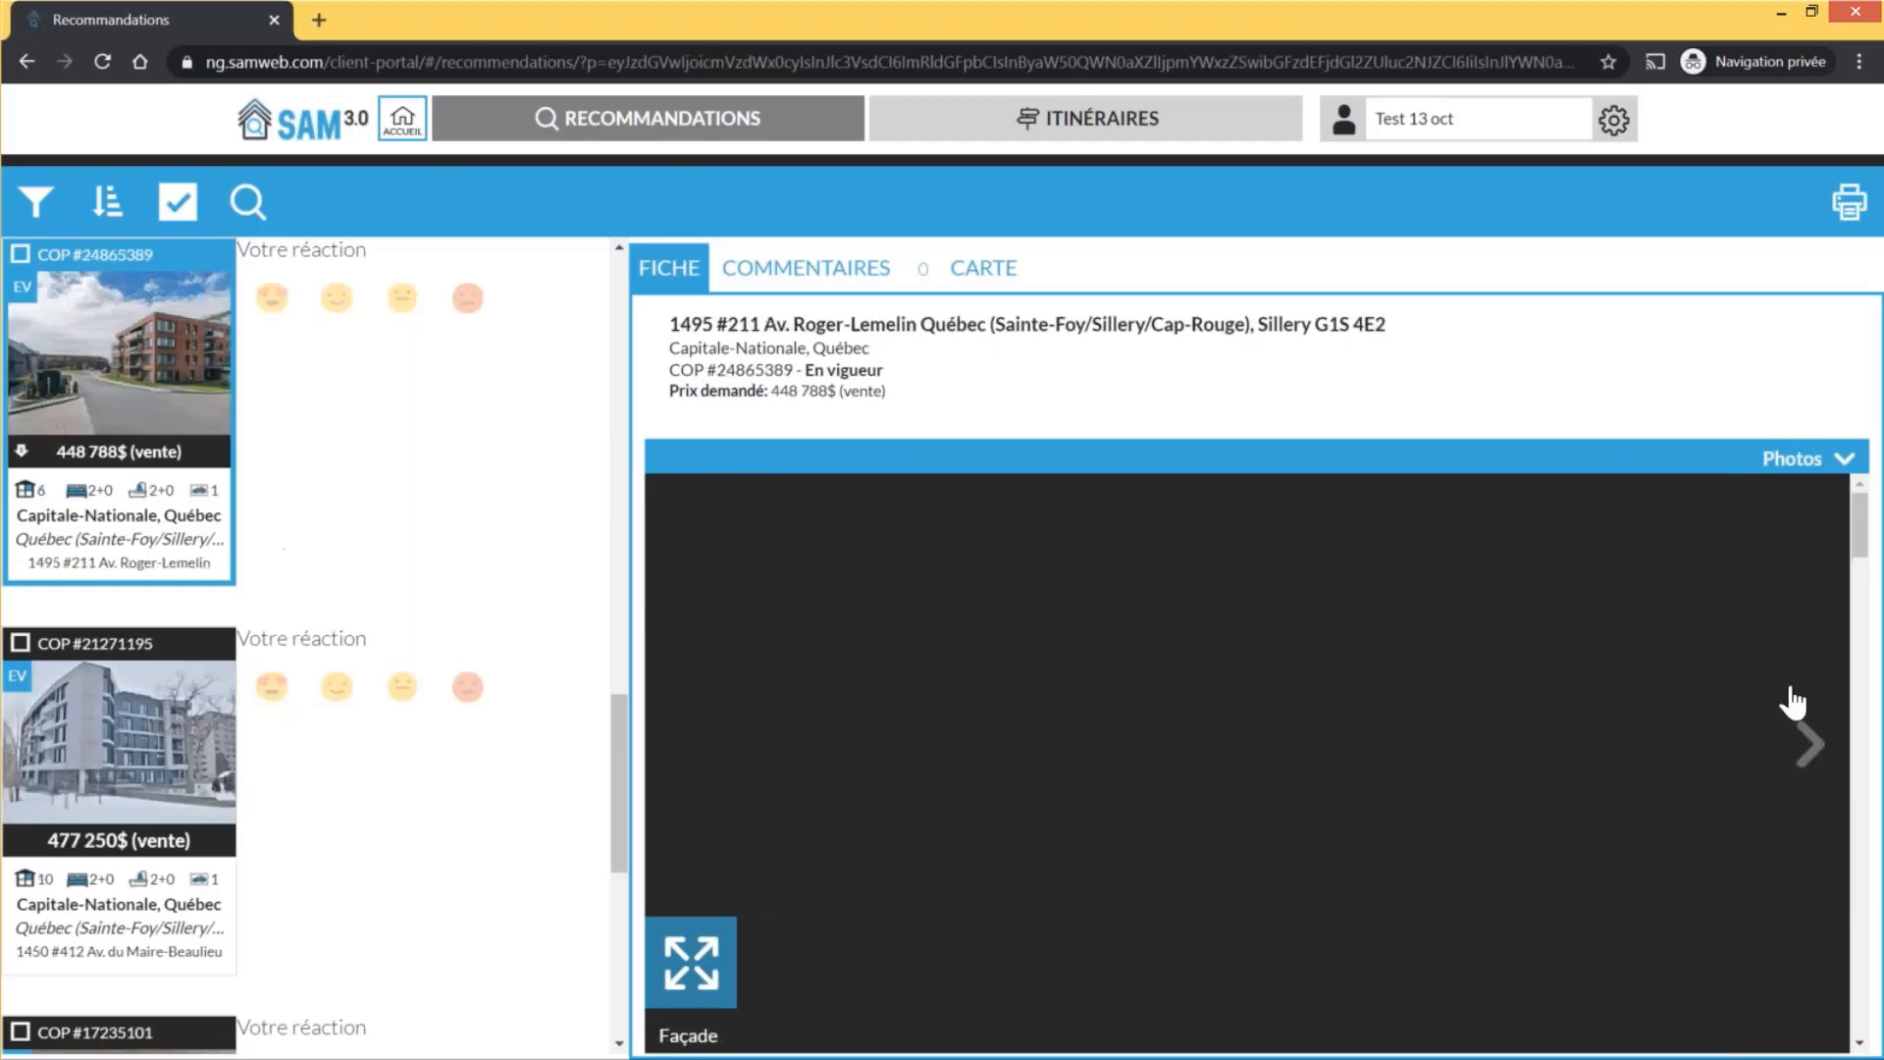
{"action": "left_click", "coordinate": [1798, 742]}
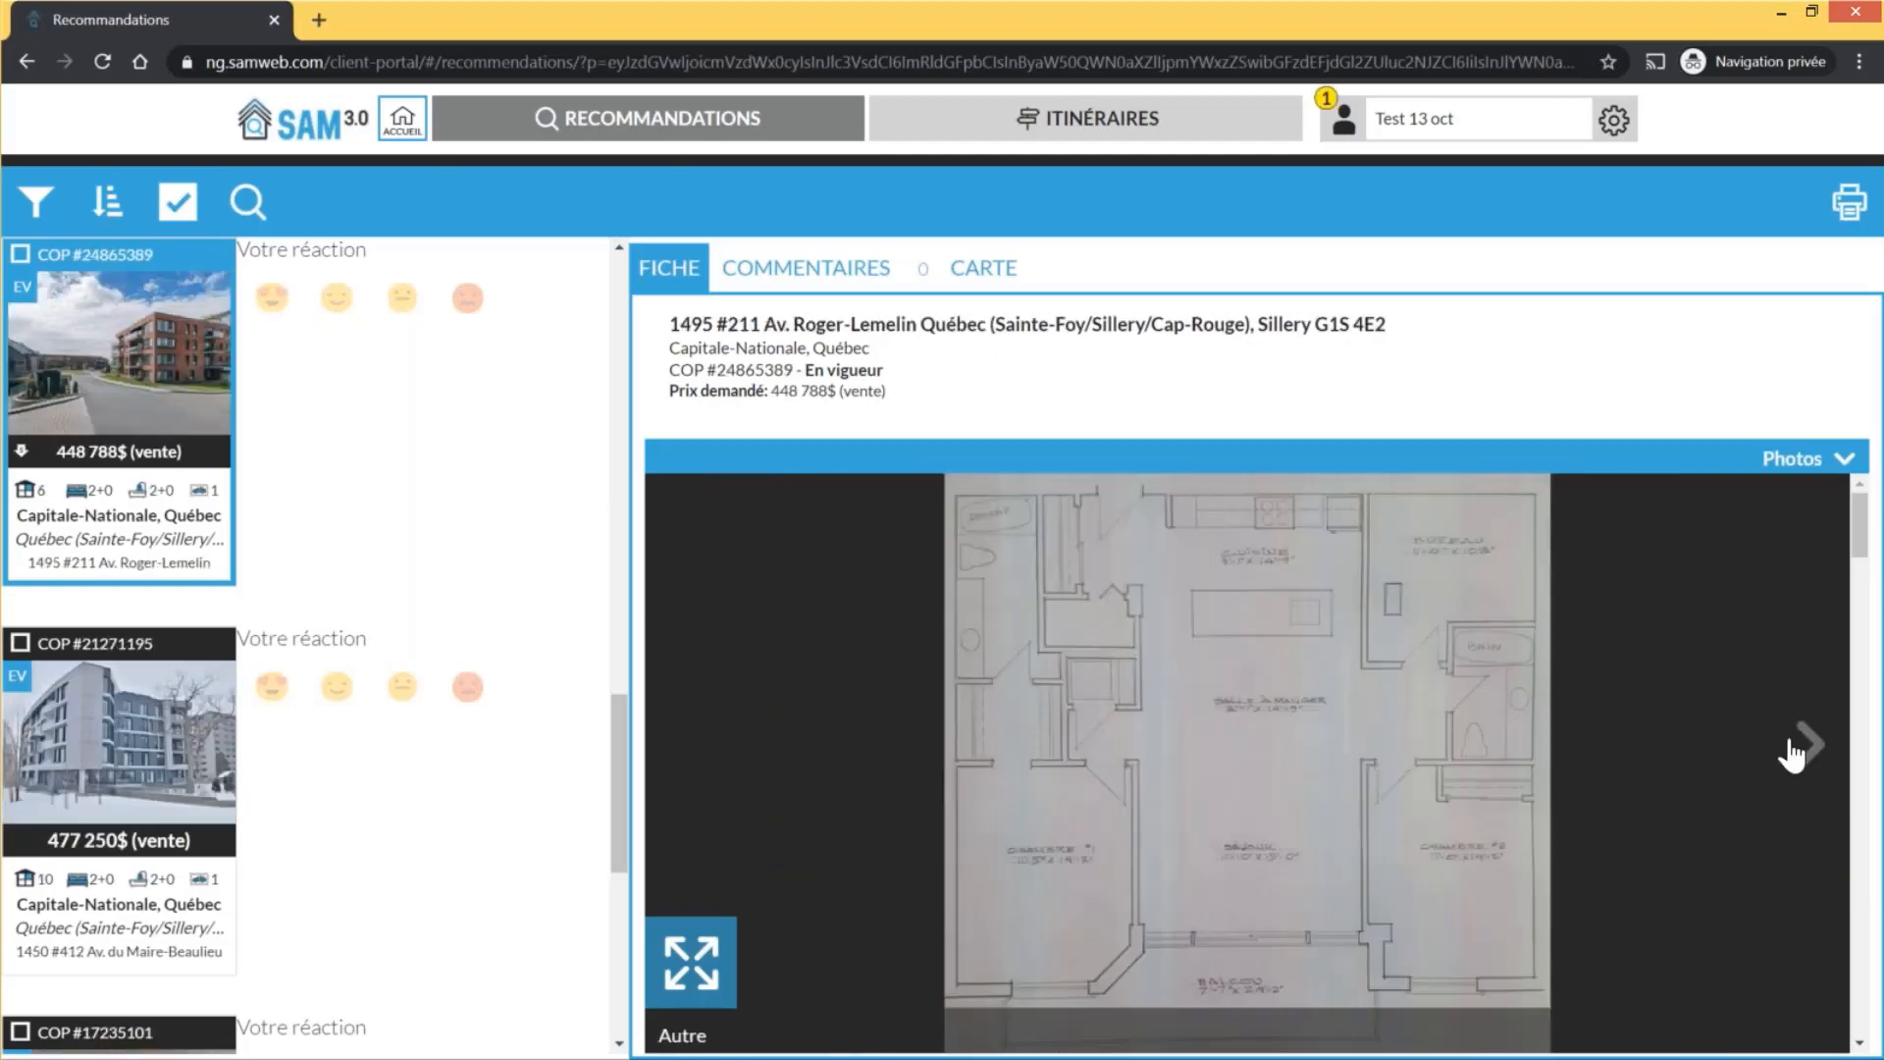
{"action": "left_click", "coordinate": [1798, 744]}
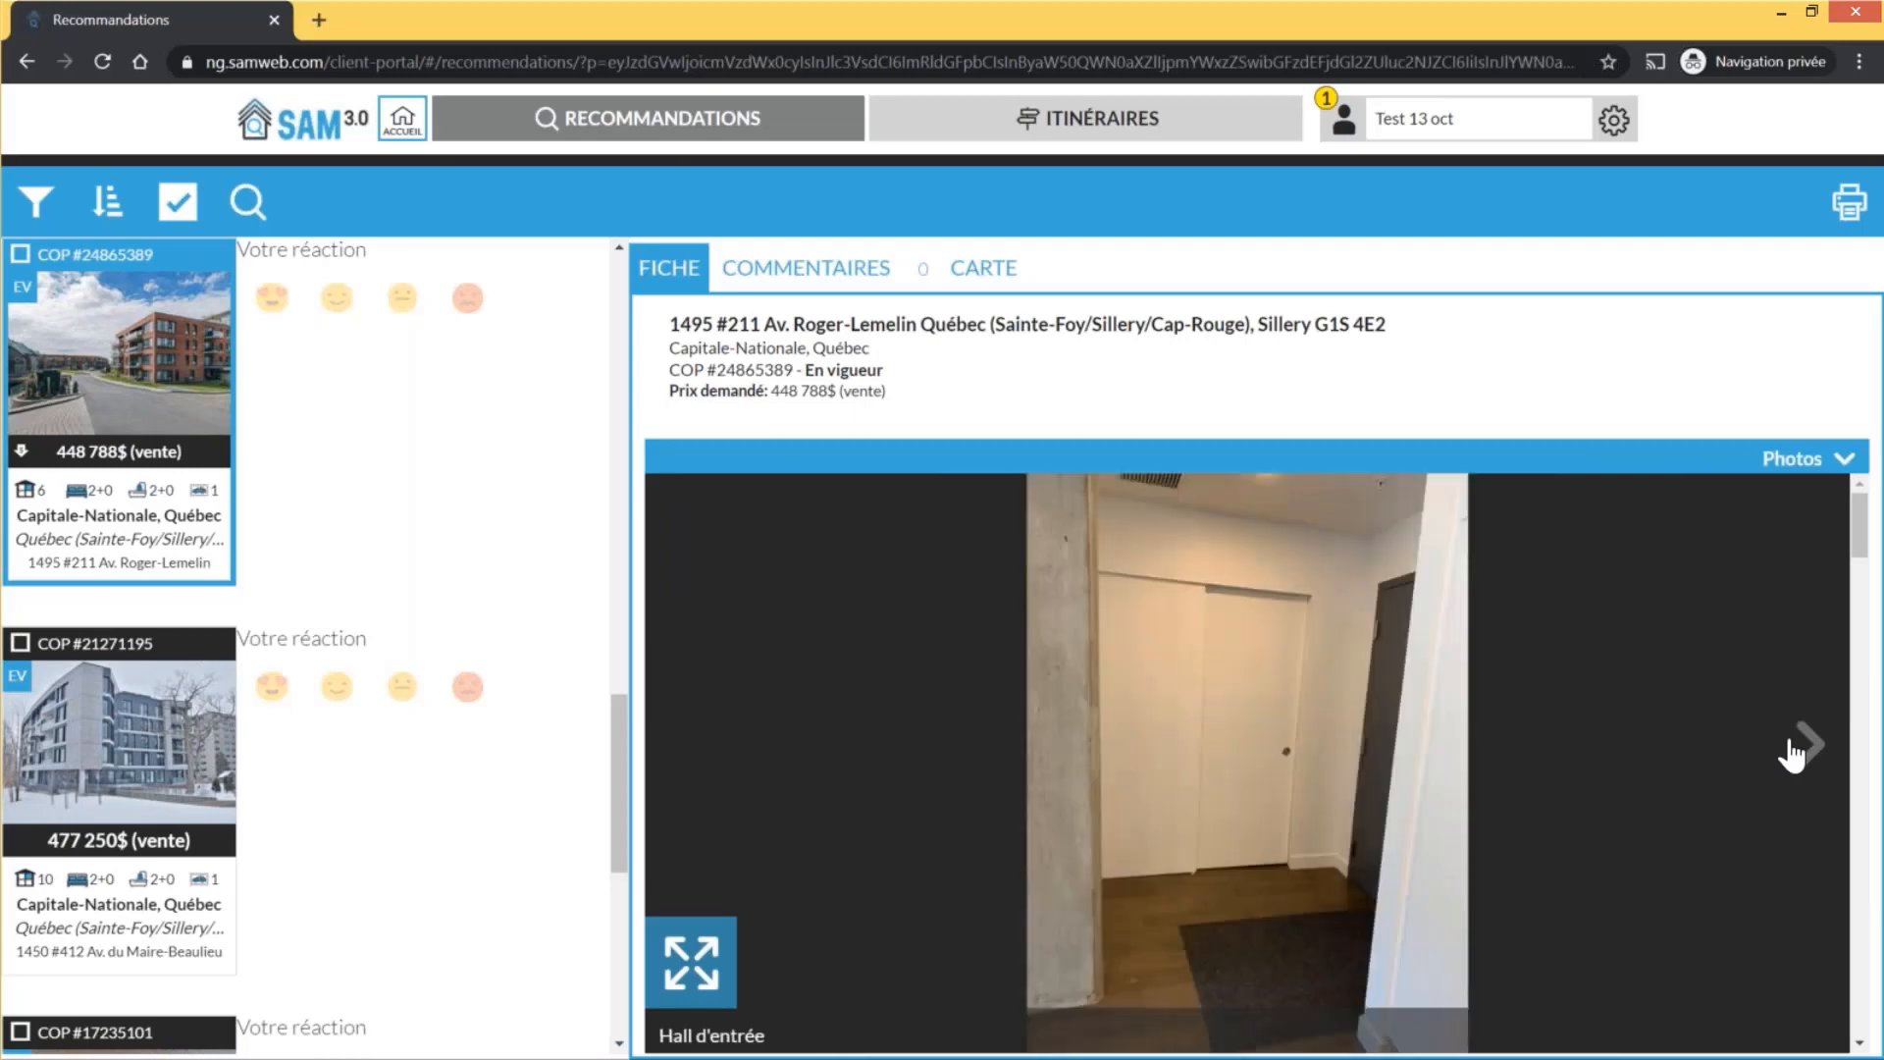
{"action": "left_click", "coordinate": [1798, 744]}
{"action": "left_click", "coordinate": [1793, 754]}
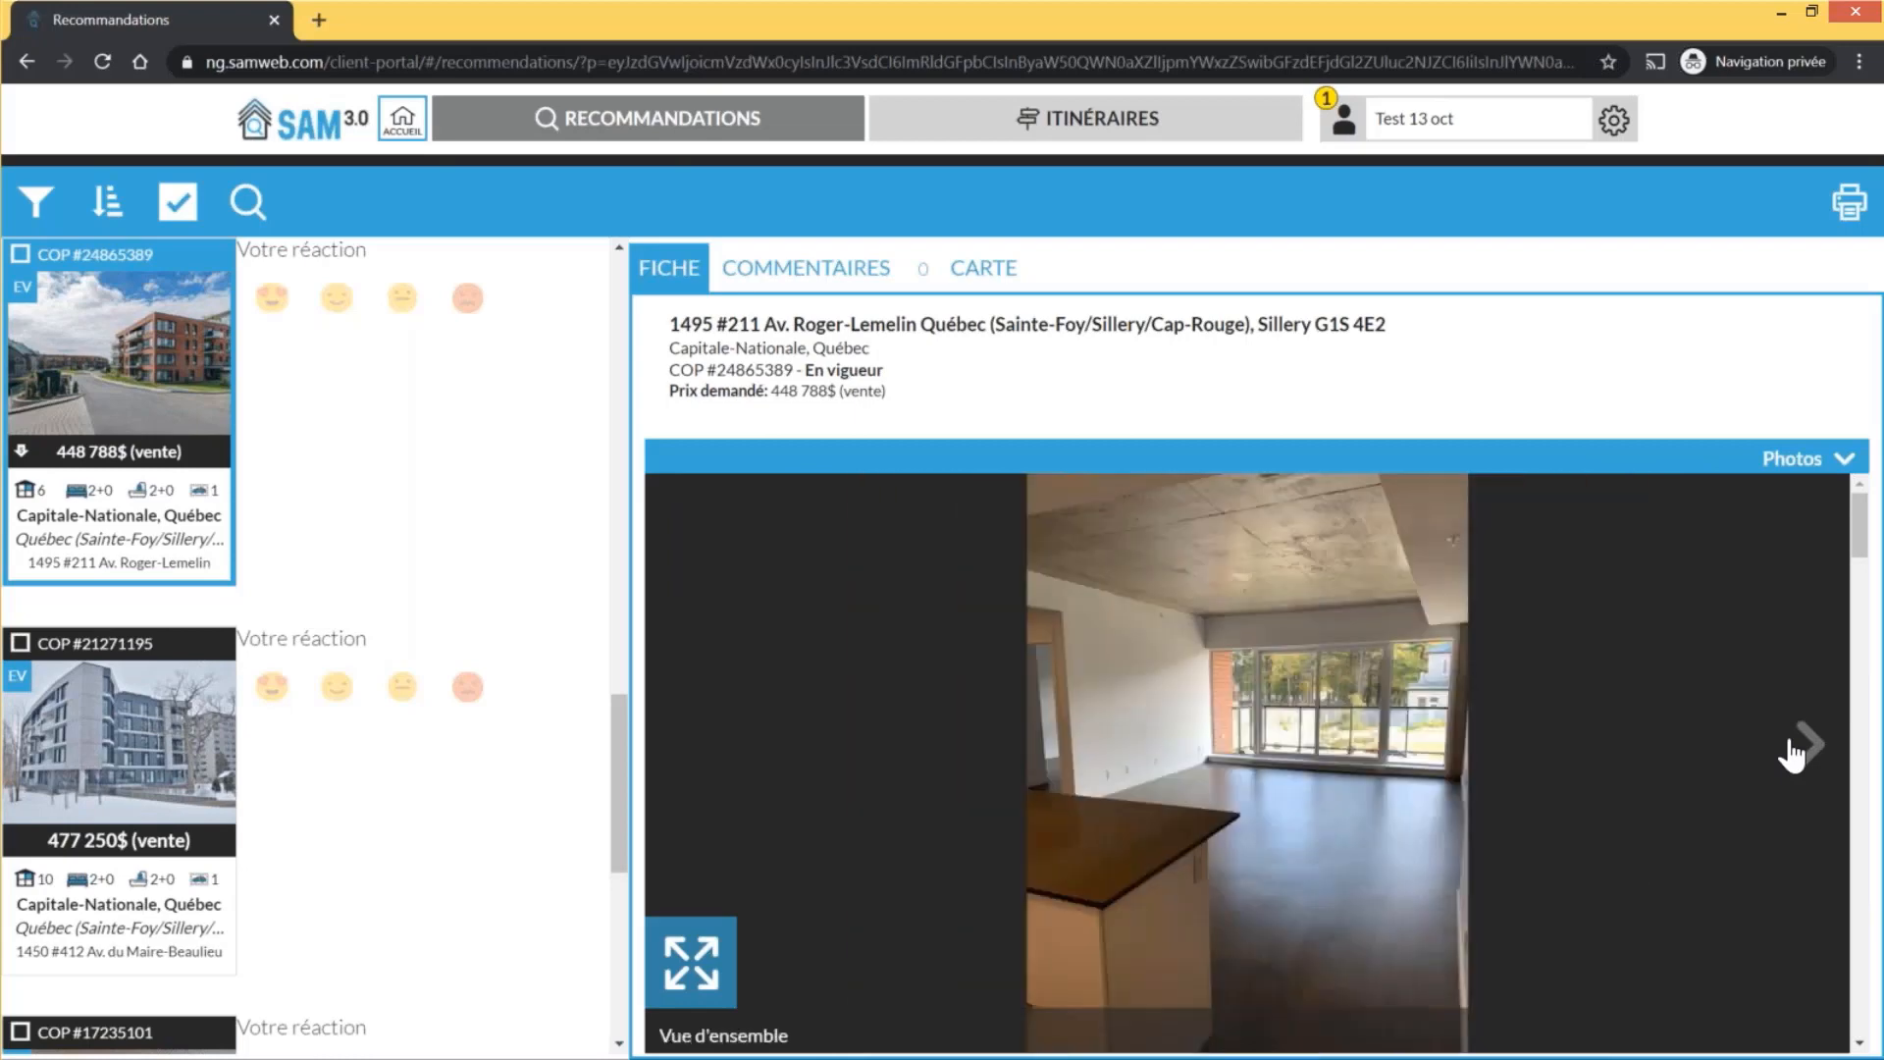
{"action": "left_click", "coordinate": [1794, 749]}
{"action": "left_click", "coordinate": [1795, 750]}
{"action": "left_click", "coordinate": [1794, 750]}
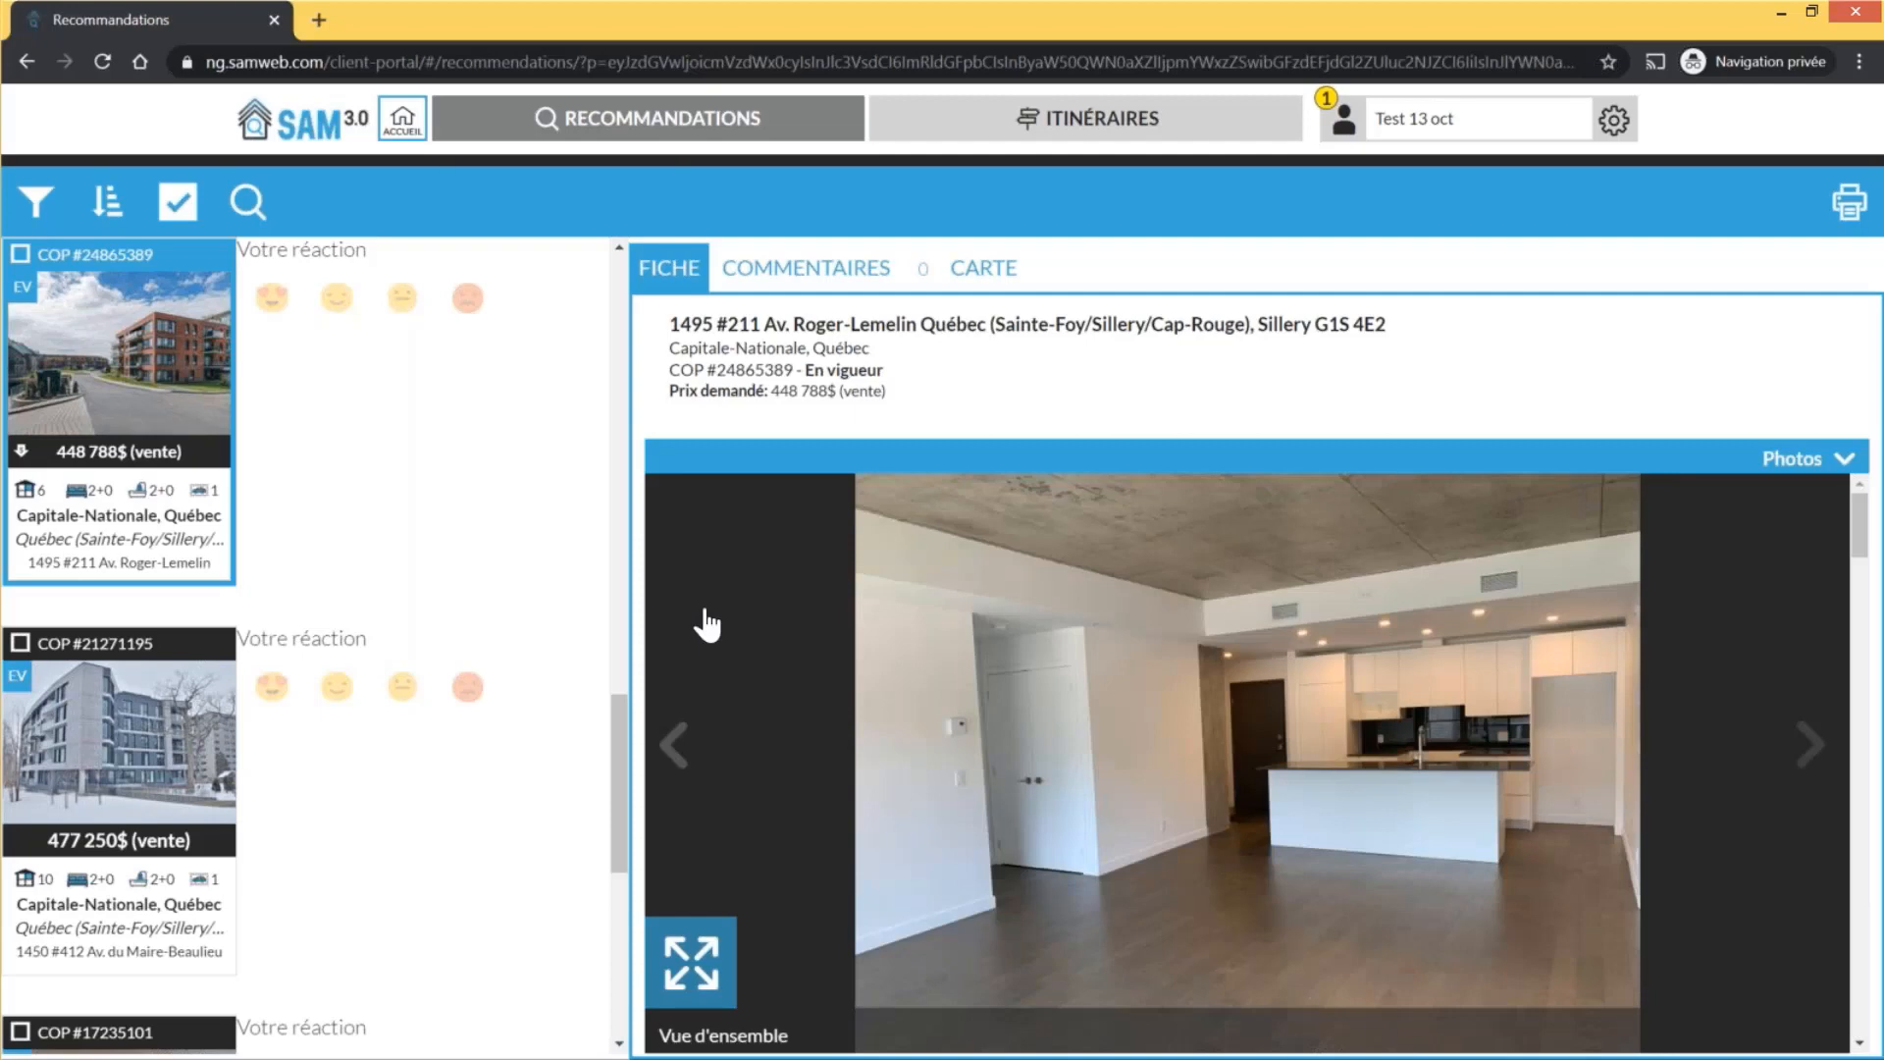
{"action": "left_click", "coordinate": [468, 299]}
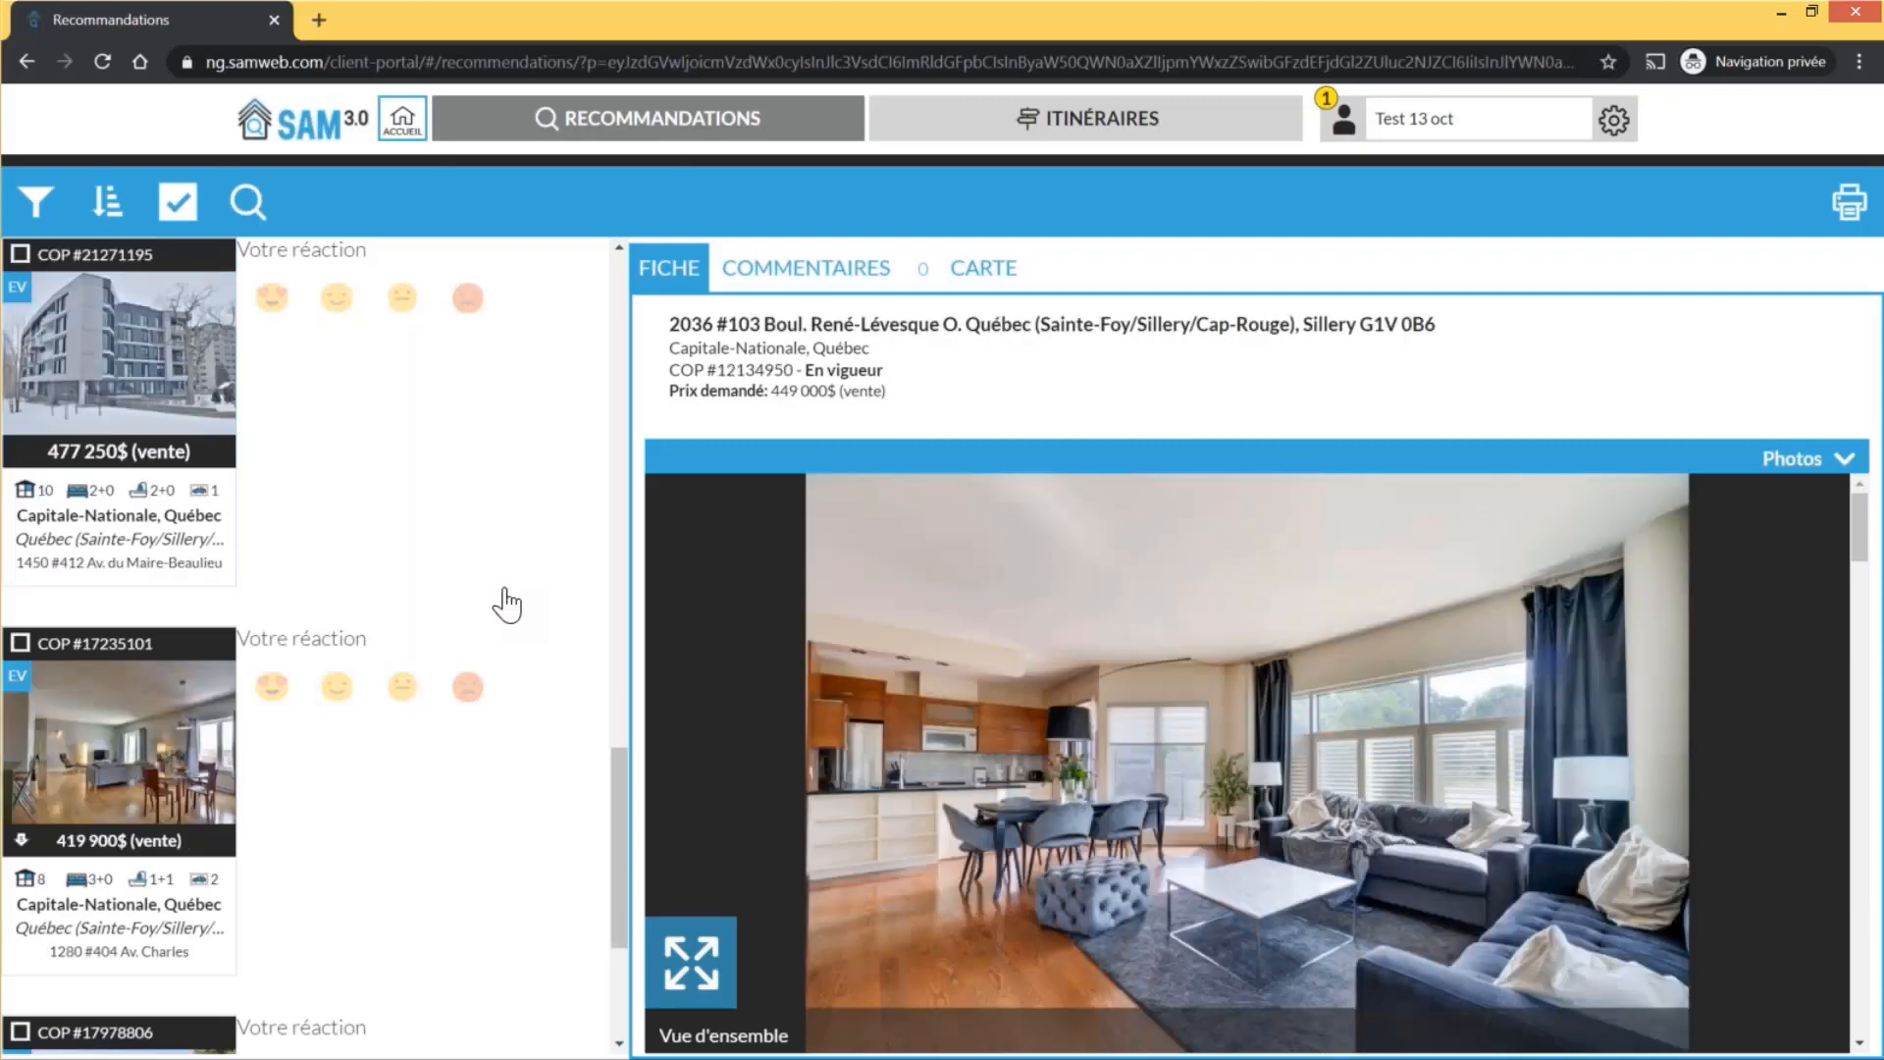
{"action": "left_click", "coordinate": [505, 592]}
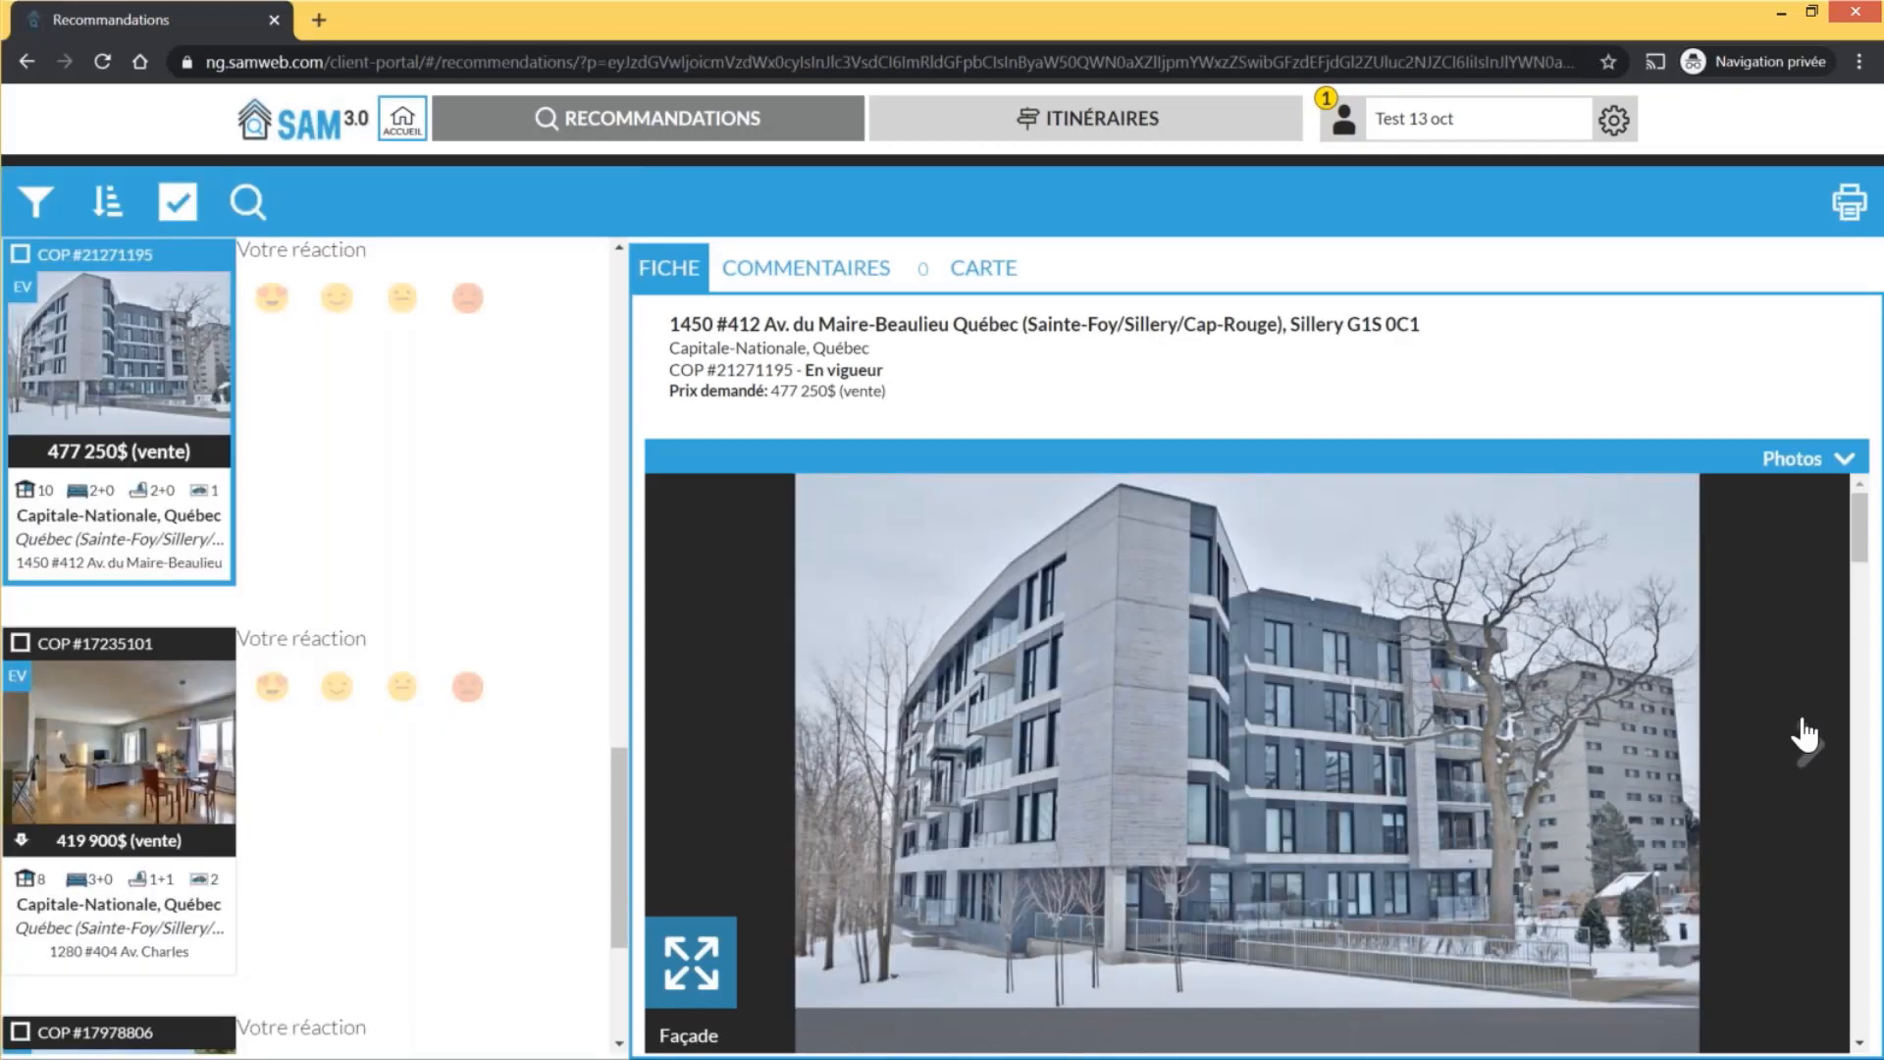
{"action": "left_click", "coordinate": [1806, 734]}
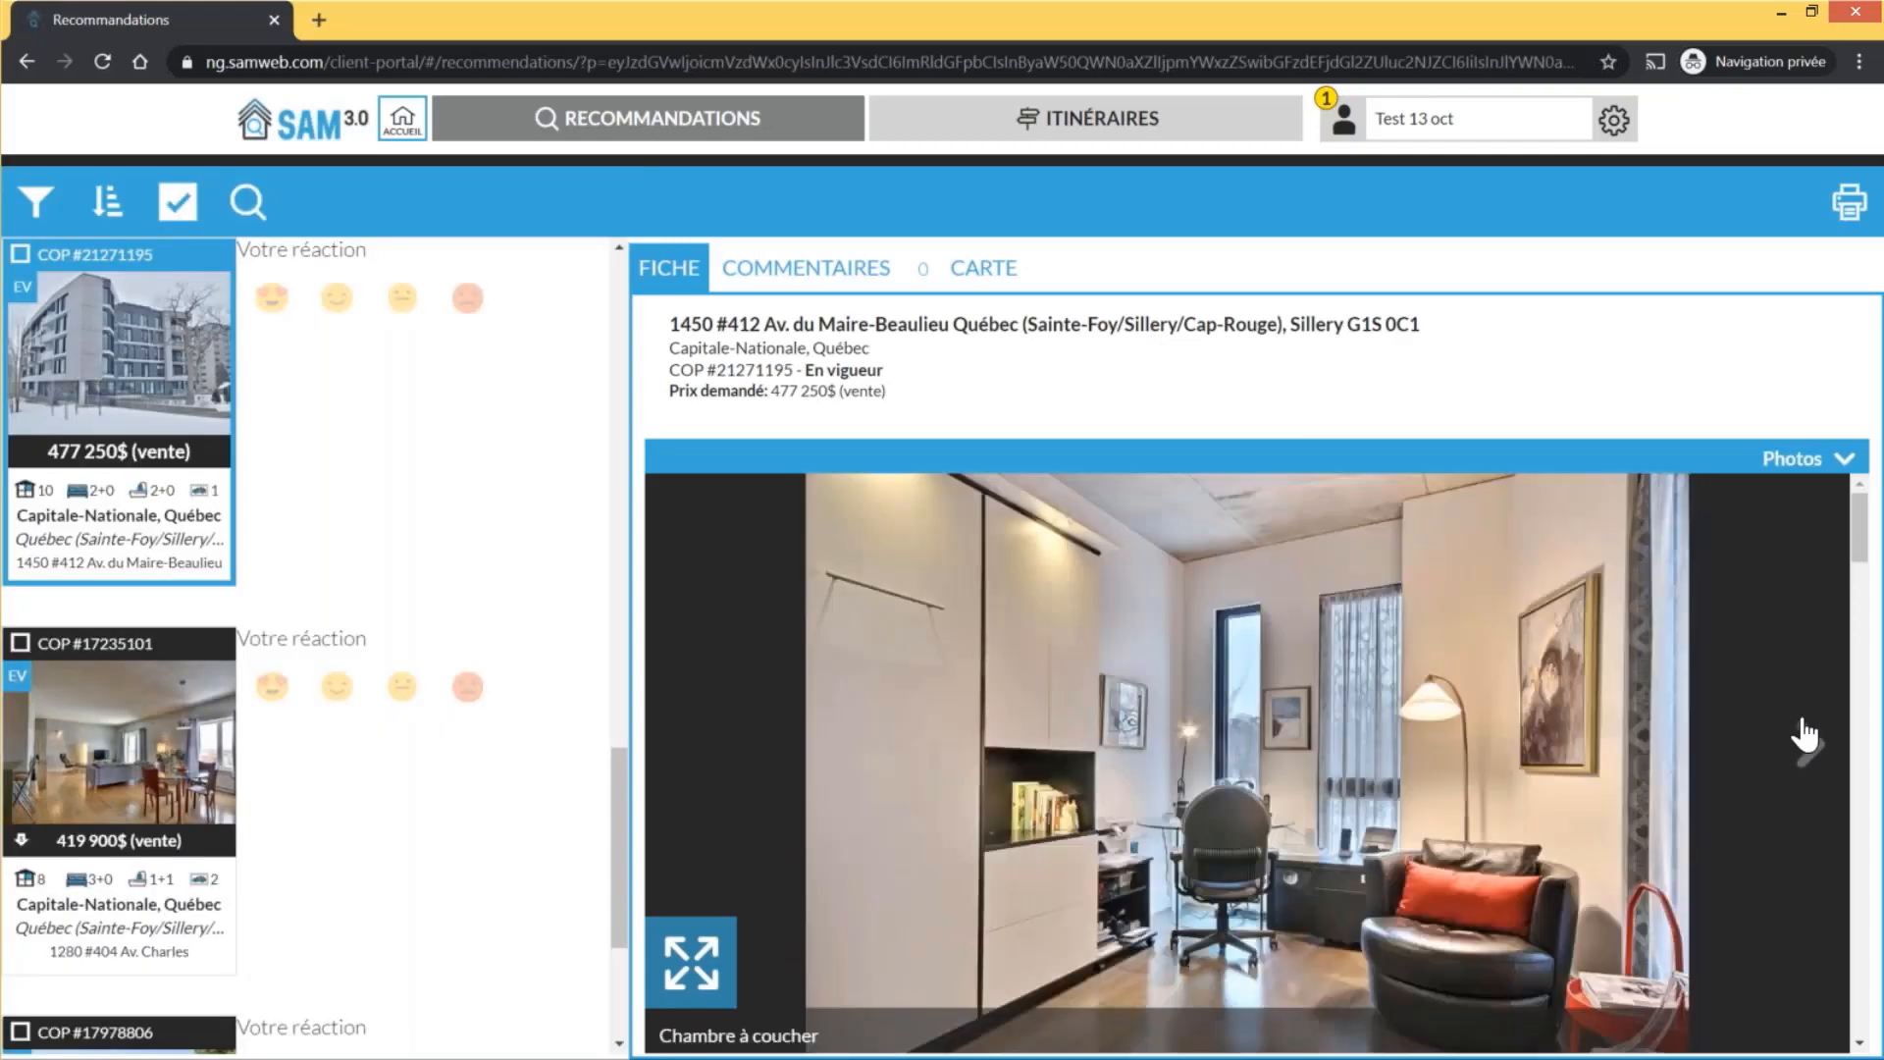
{"action": "left_click", "coordinate": [1806, 736]}
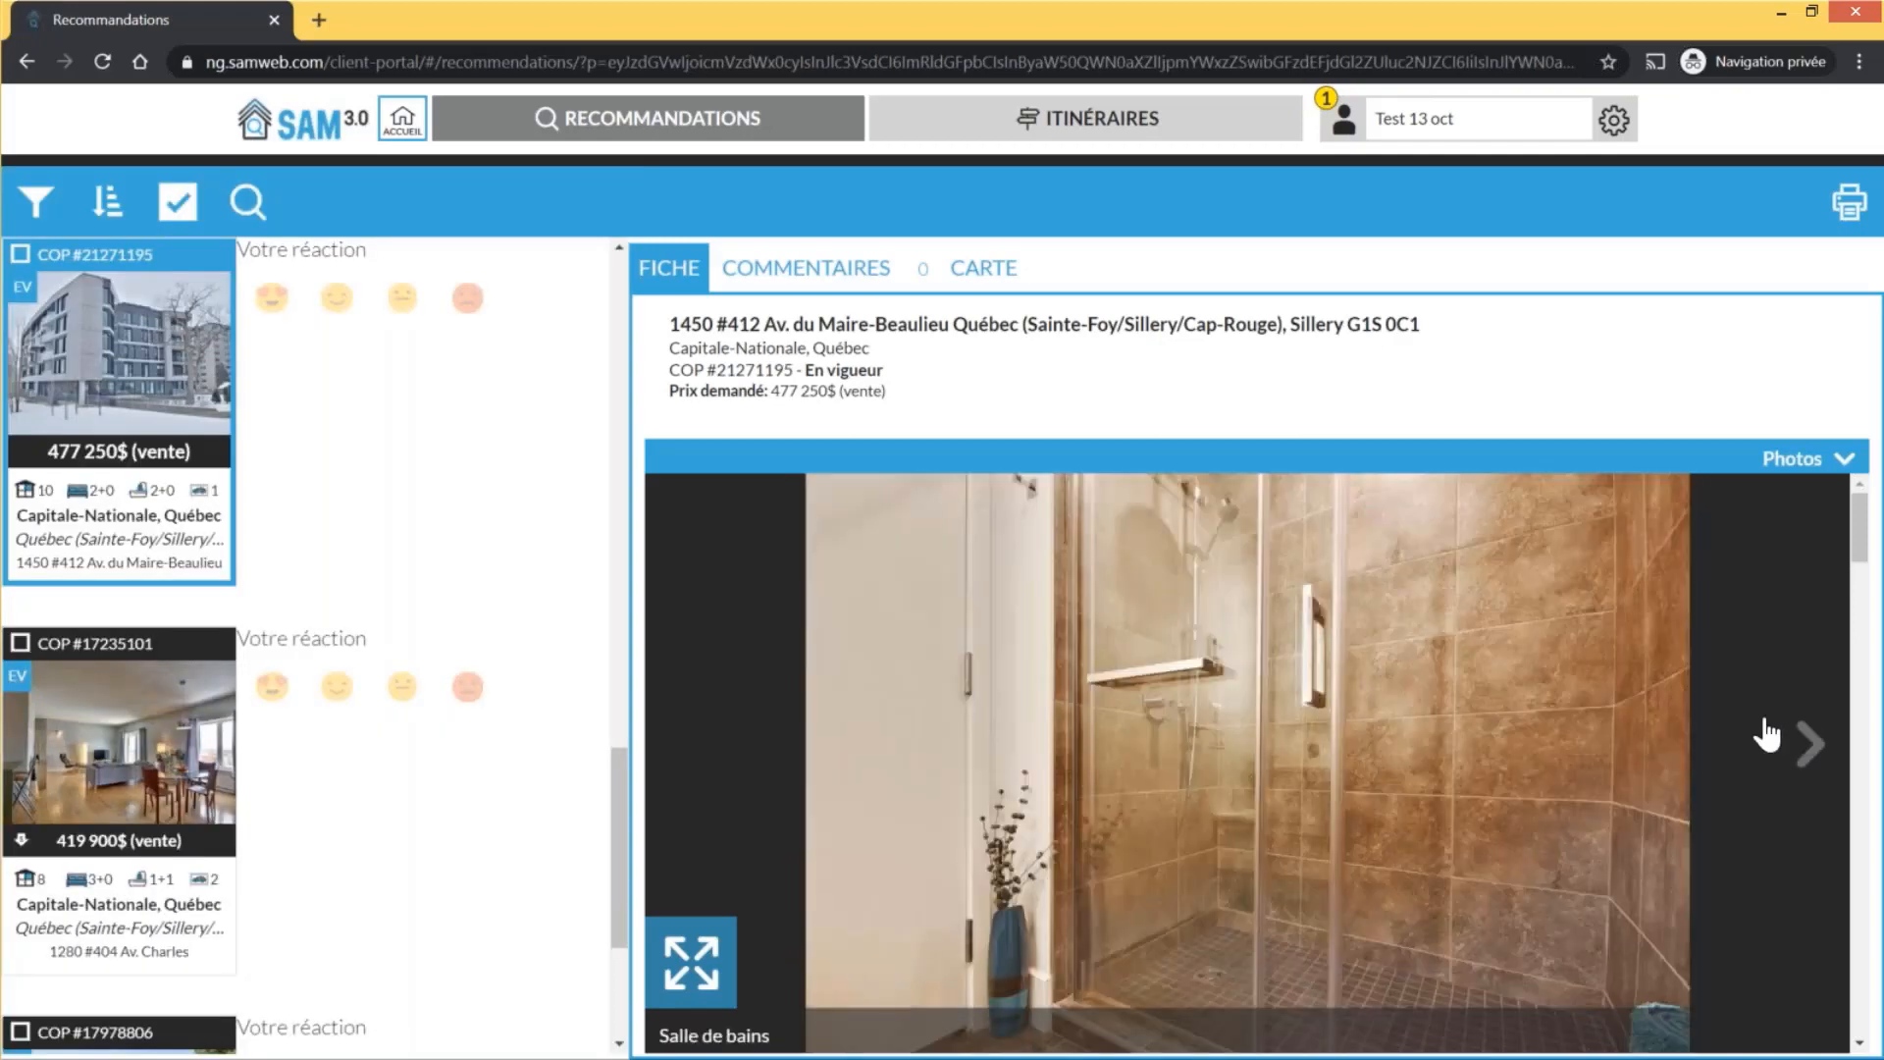
{"action": "left_click", "coordinate": [1806, 738]}
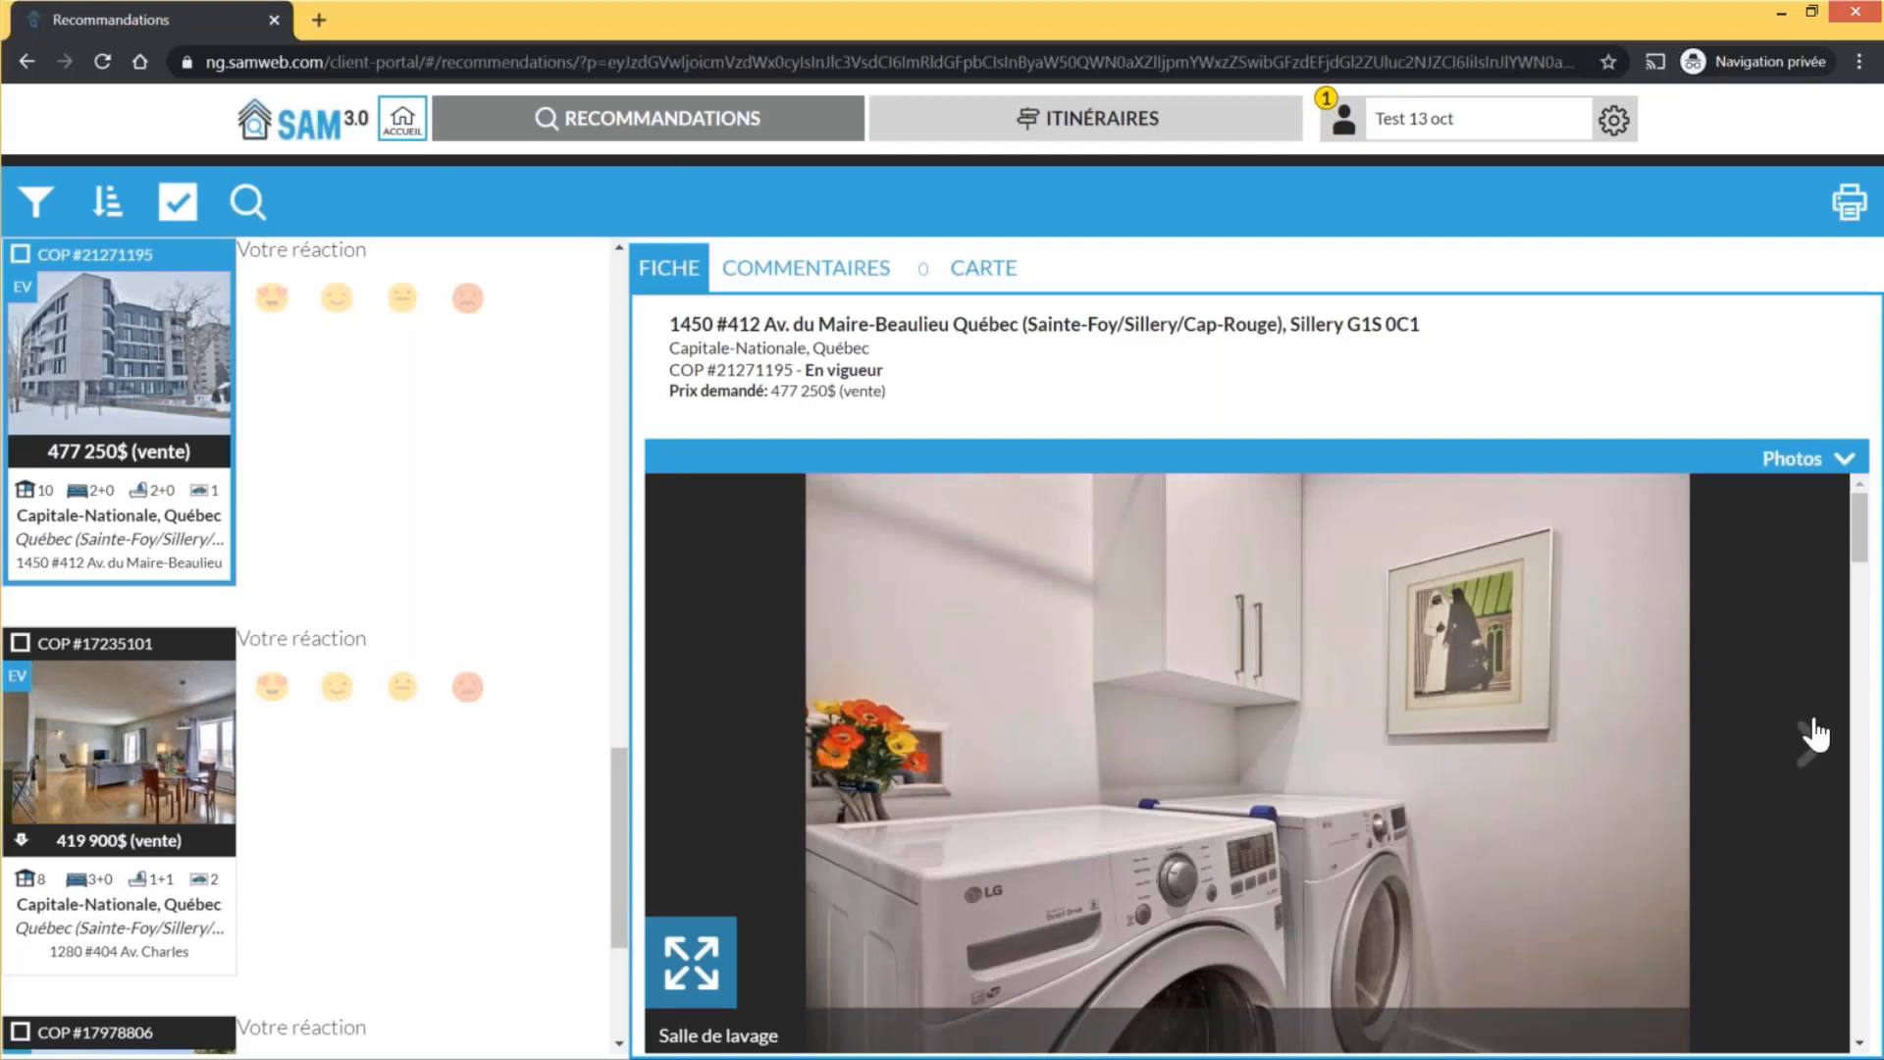
{"action": "left_click", "coordinate": [1811, 736]}
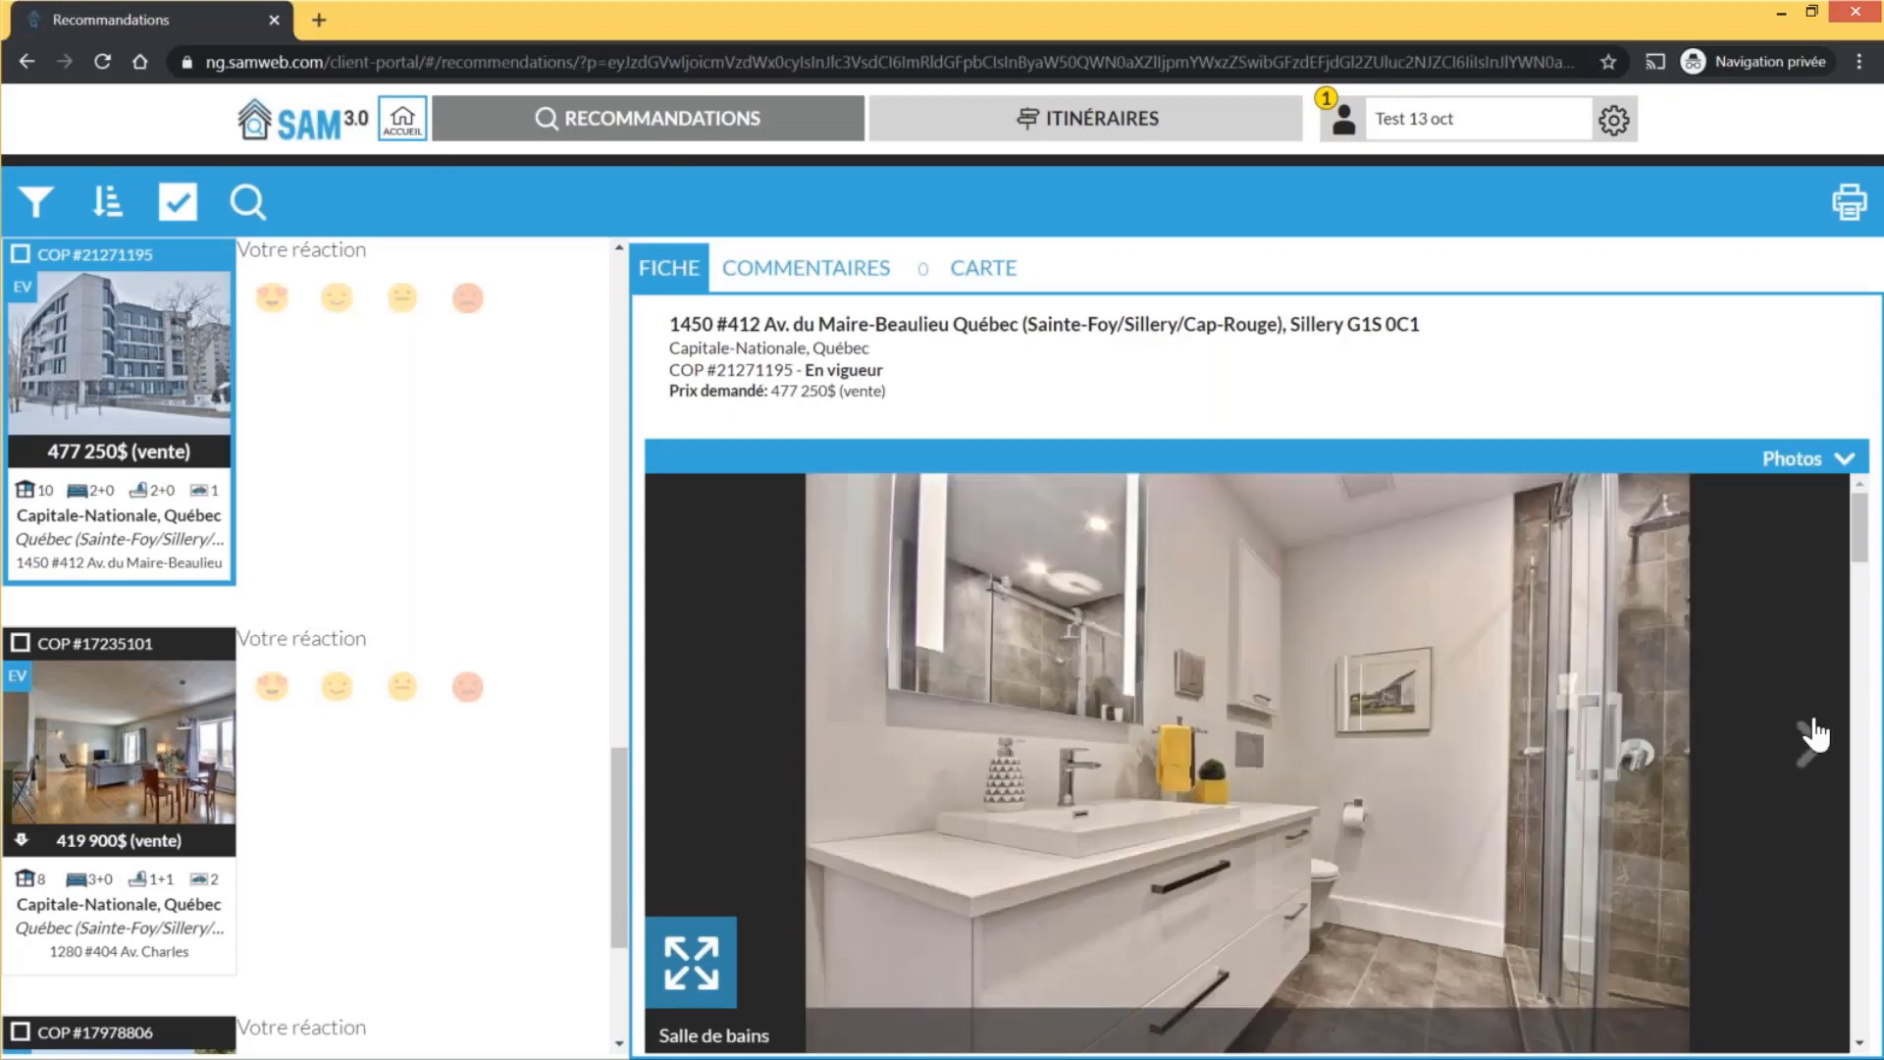
{"action": "left_click", "coordinate": [1810, 736]}
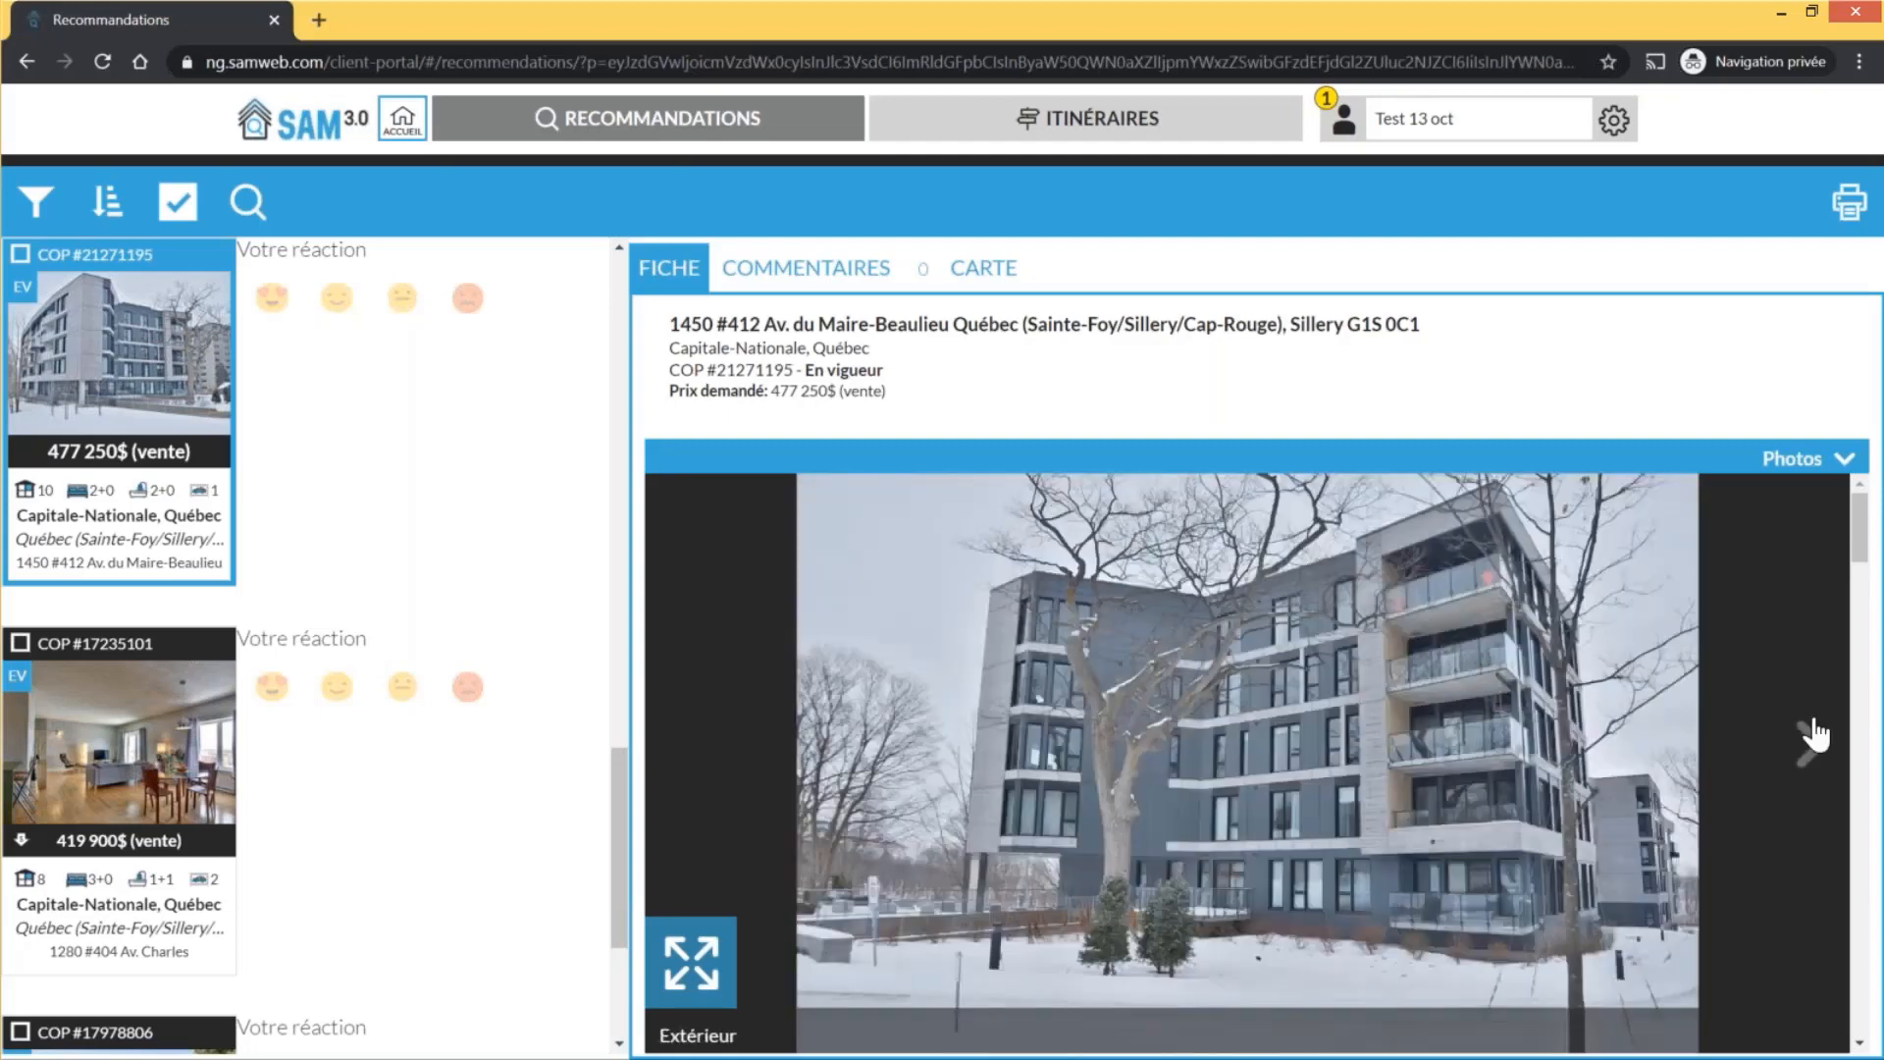
{"action": "left_click", "coordinate": [821, 287]}
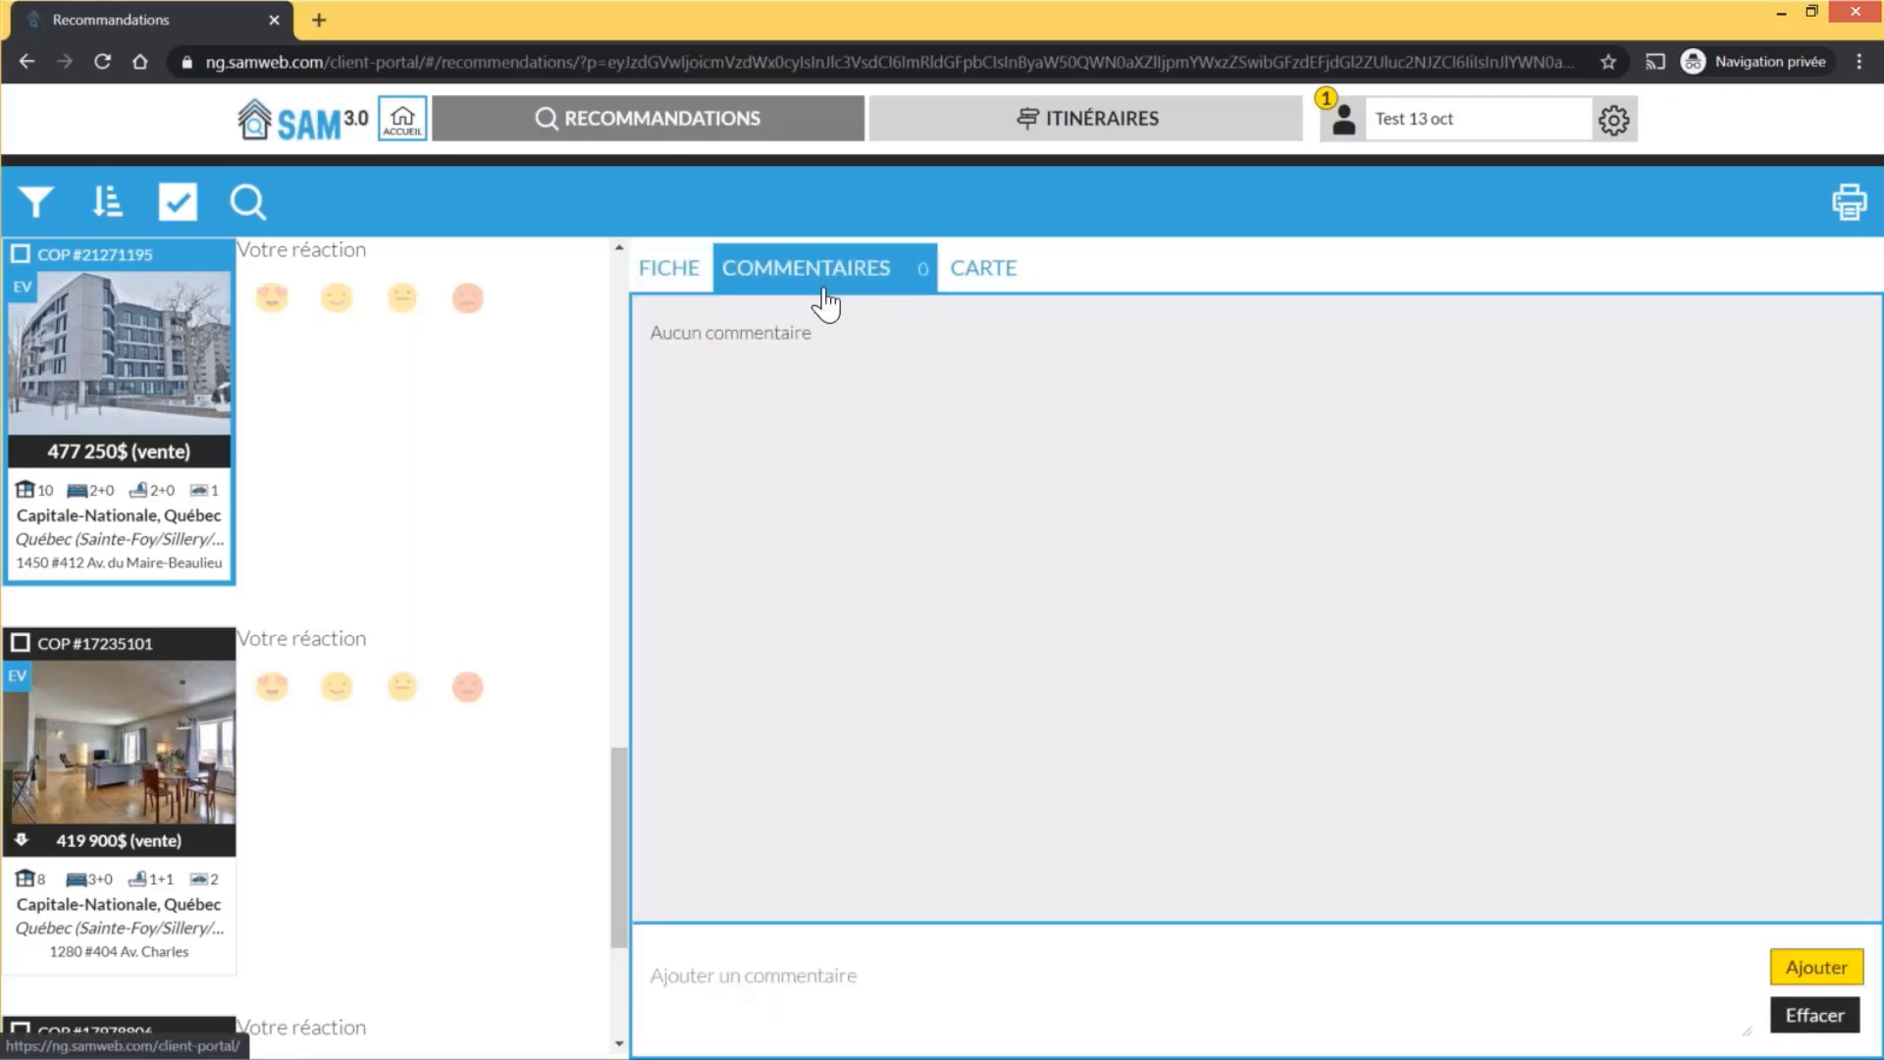
{"action": "left_click", "coordinate": [797, 972]}
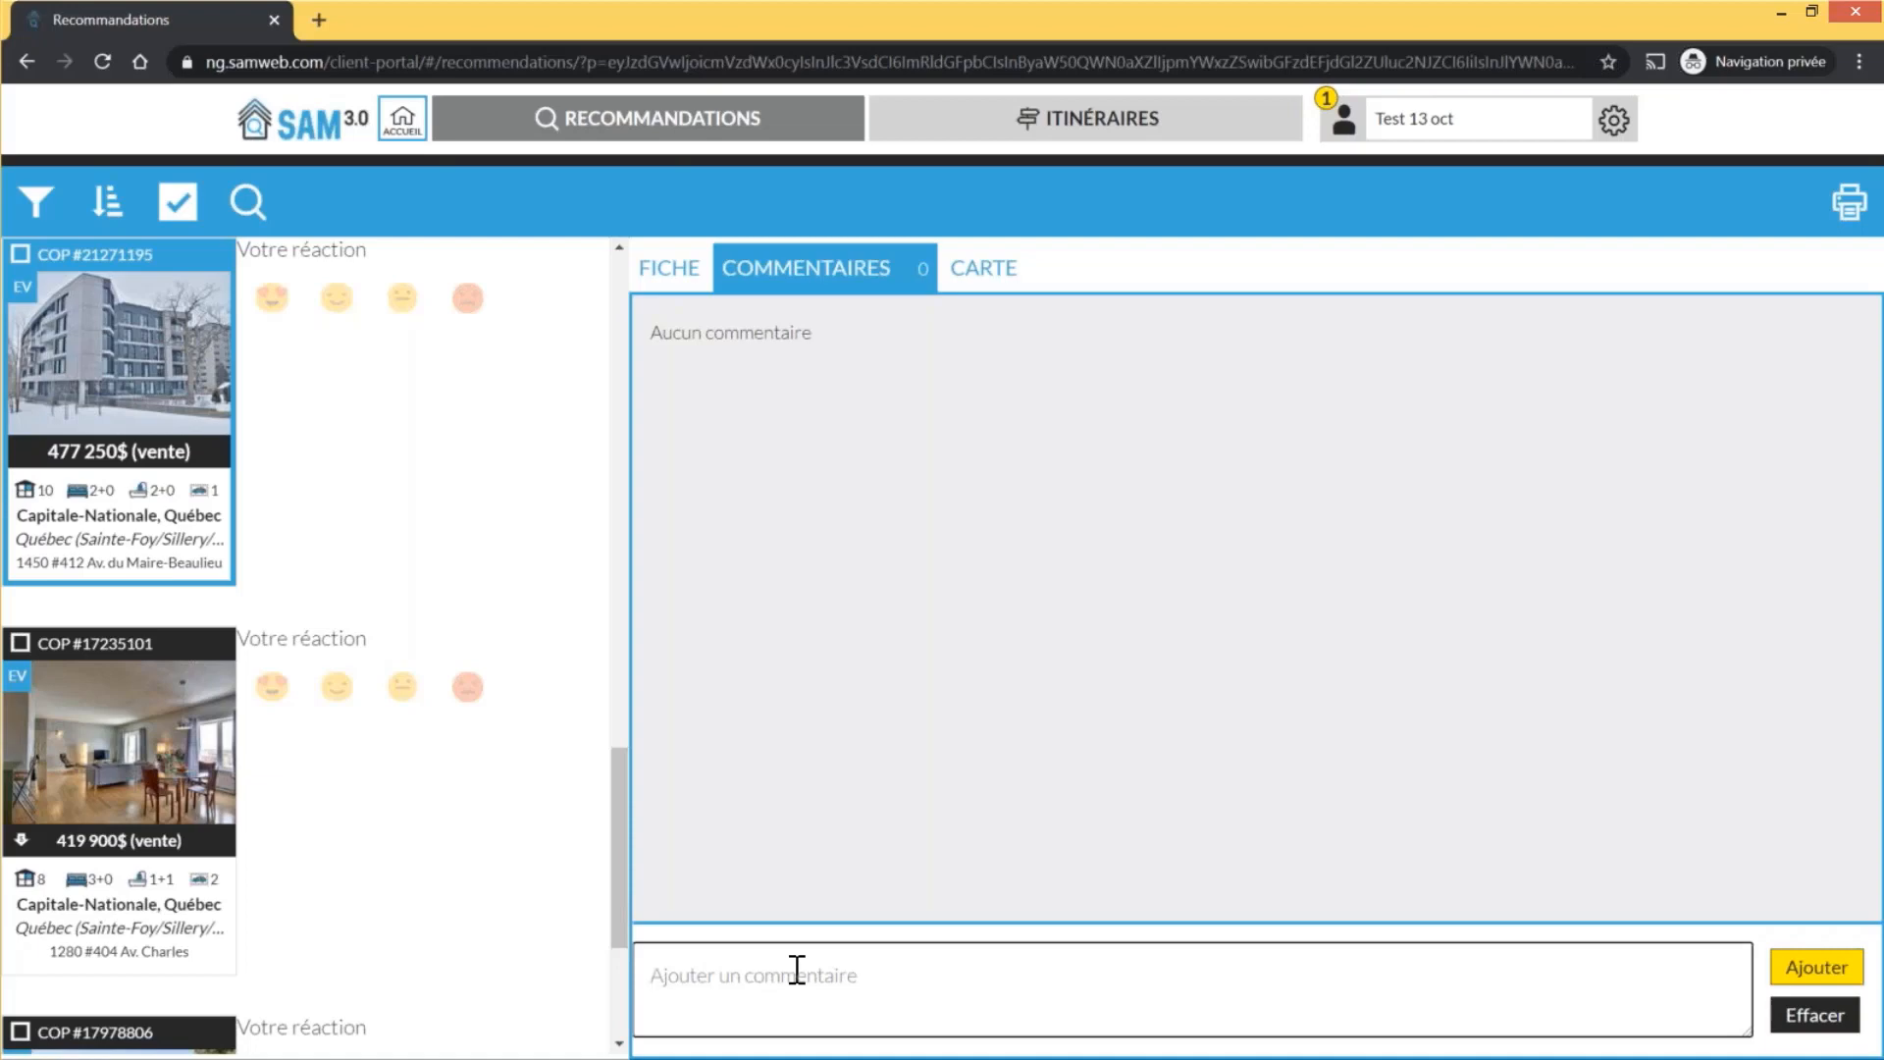
{"action": "type", "text": "Est-ce qu'il y a un gym dans l'immeuble?"}
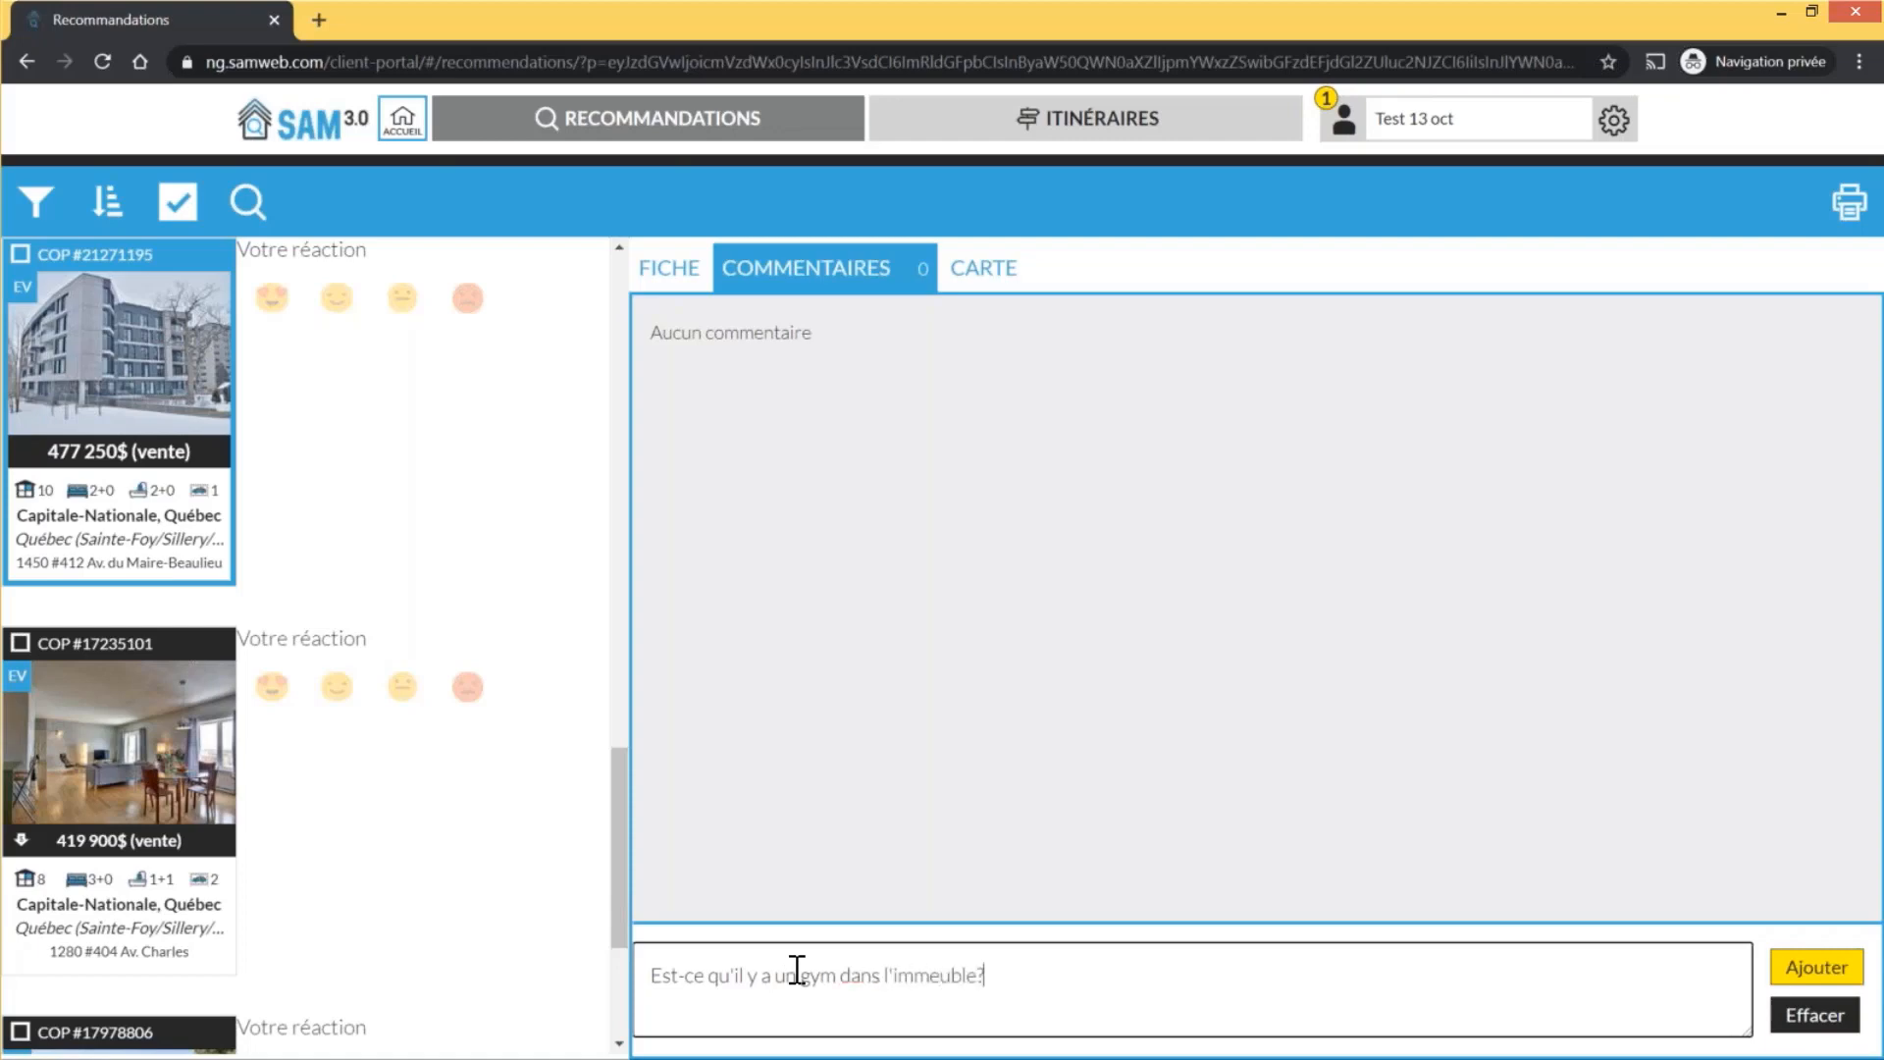
{"action": "left_click", "coordinate": [1850, 974]}
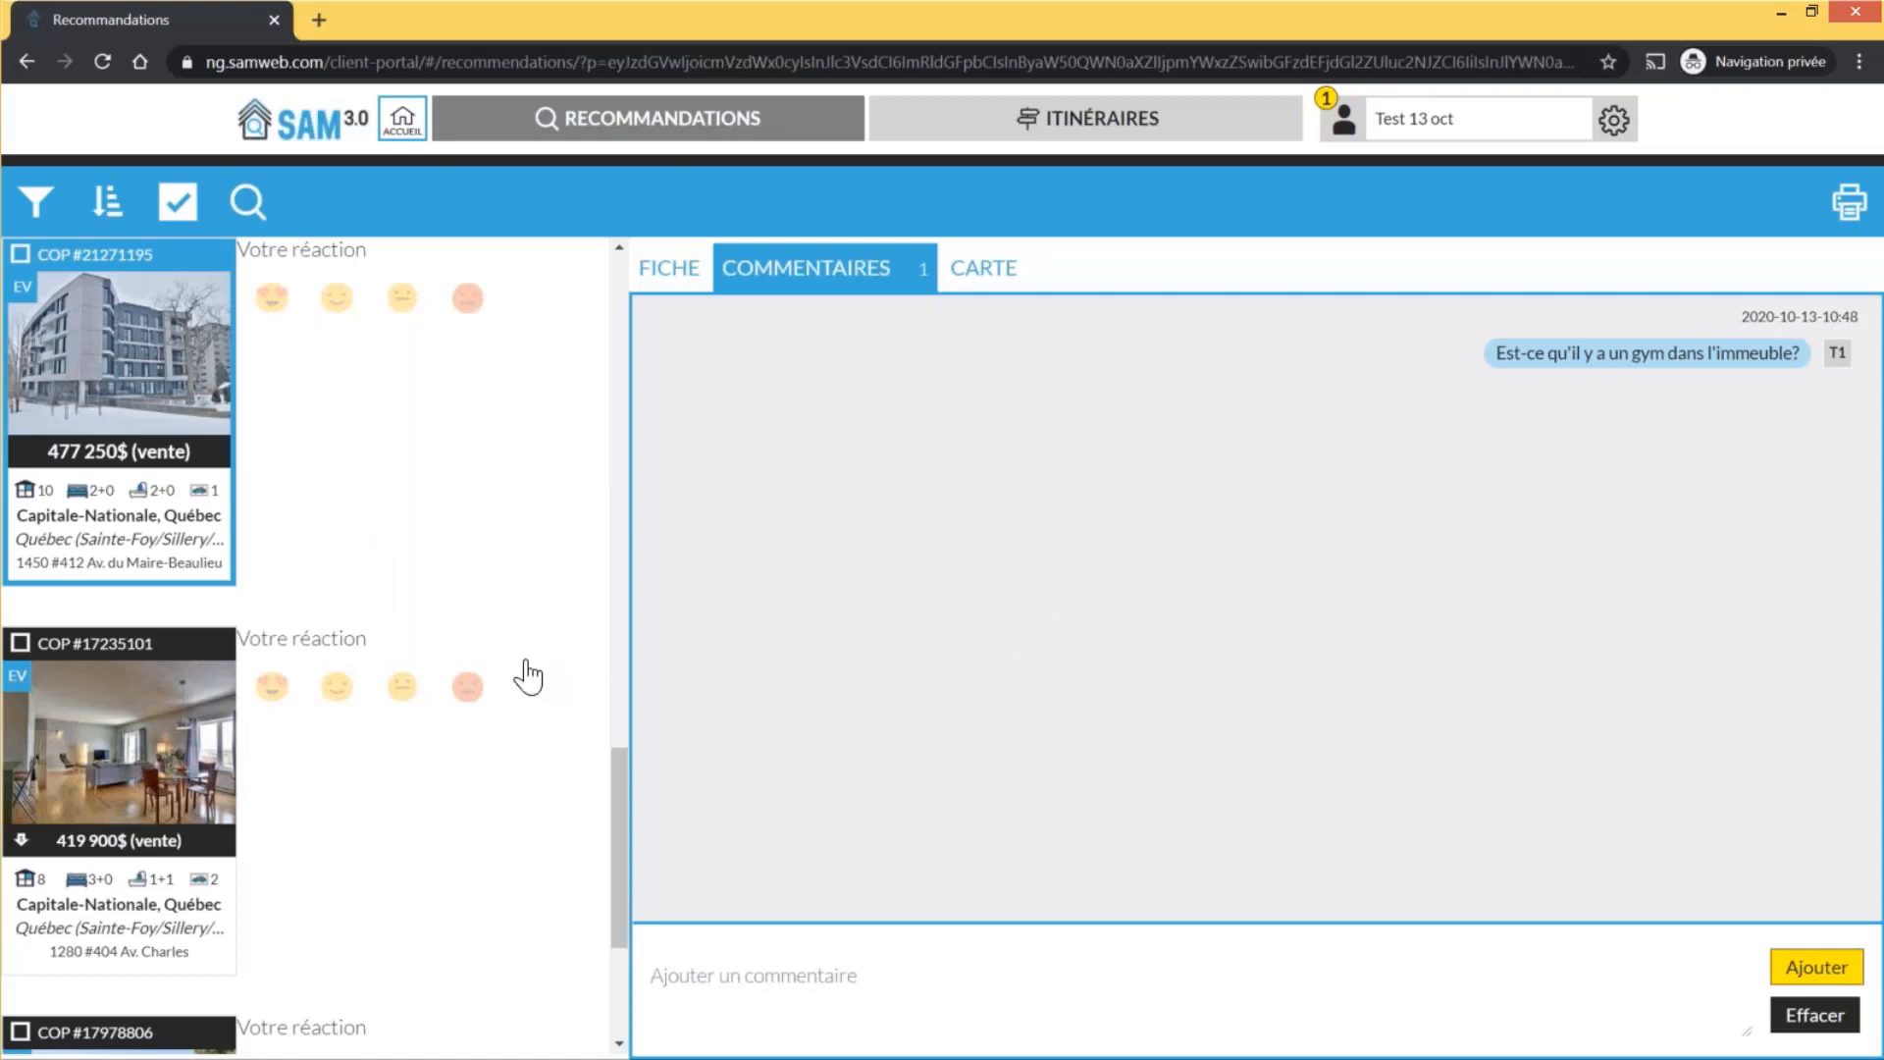
{"action": "scroll", "coordinate": [528, 677], "scroll_direction": "down", "scroll_amount": 1}
{"action": "scroll", "coordinate": [528, 676], "scroll_direction": "up", "scroll_amount": 1}
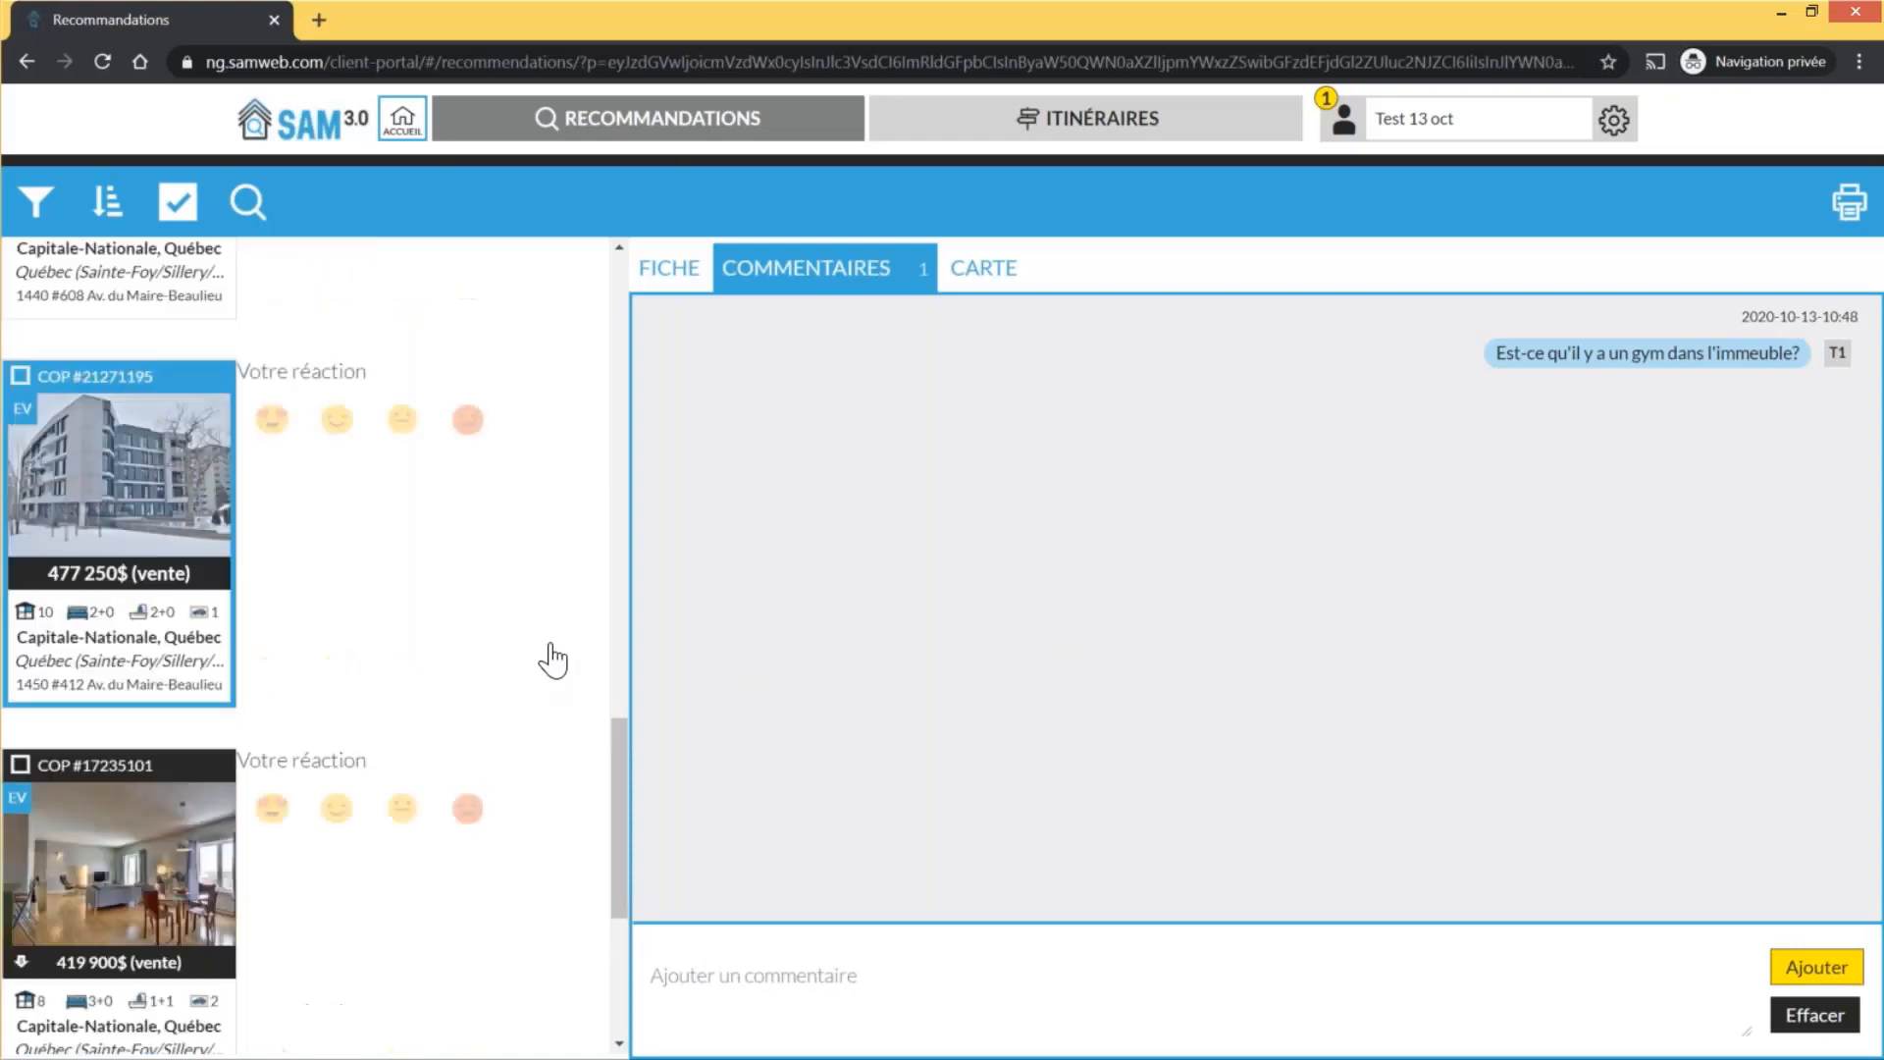
{"action": "scroll", "coordinate": [540, 589], "scroll_direction": "up", "scroll_amount": 5}
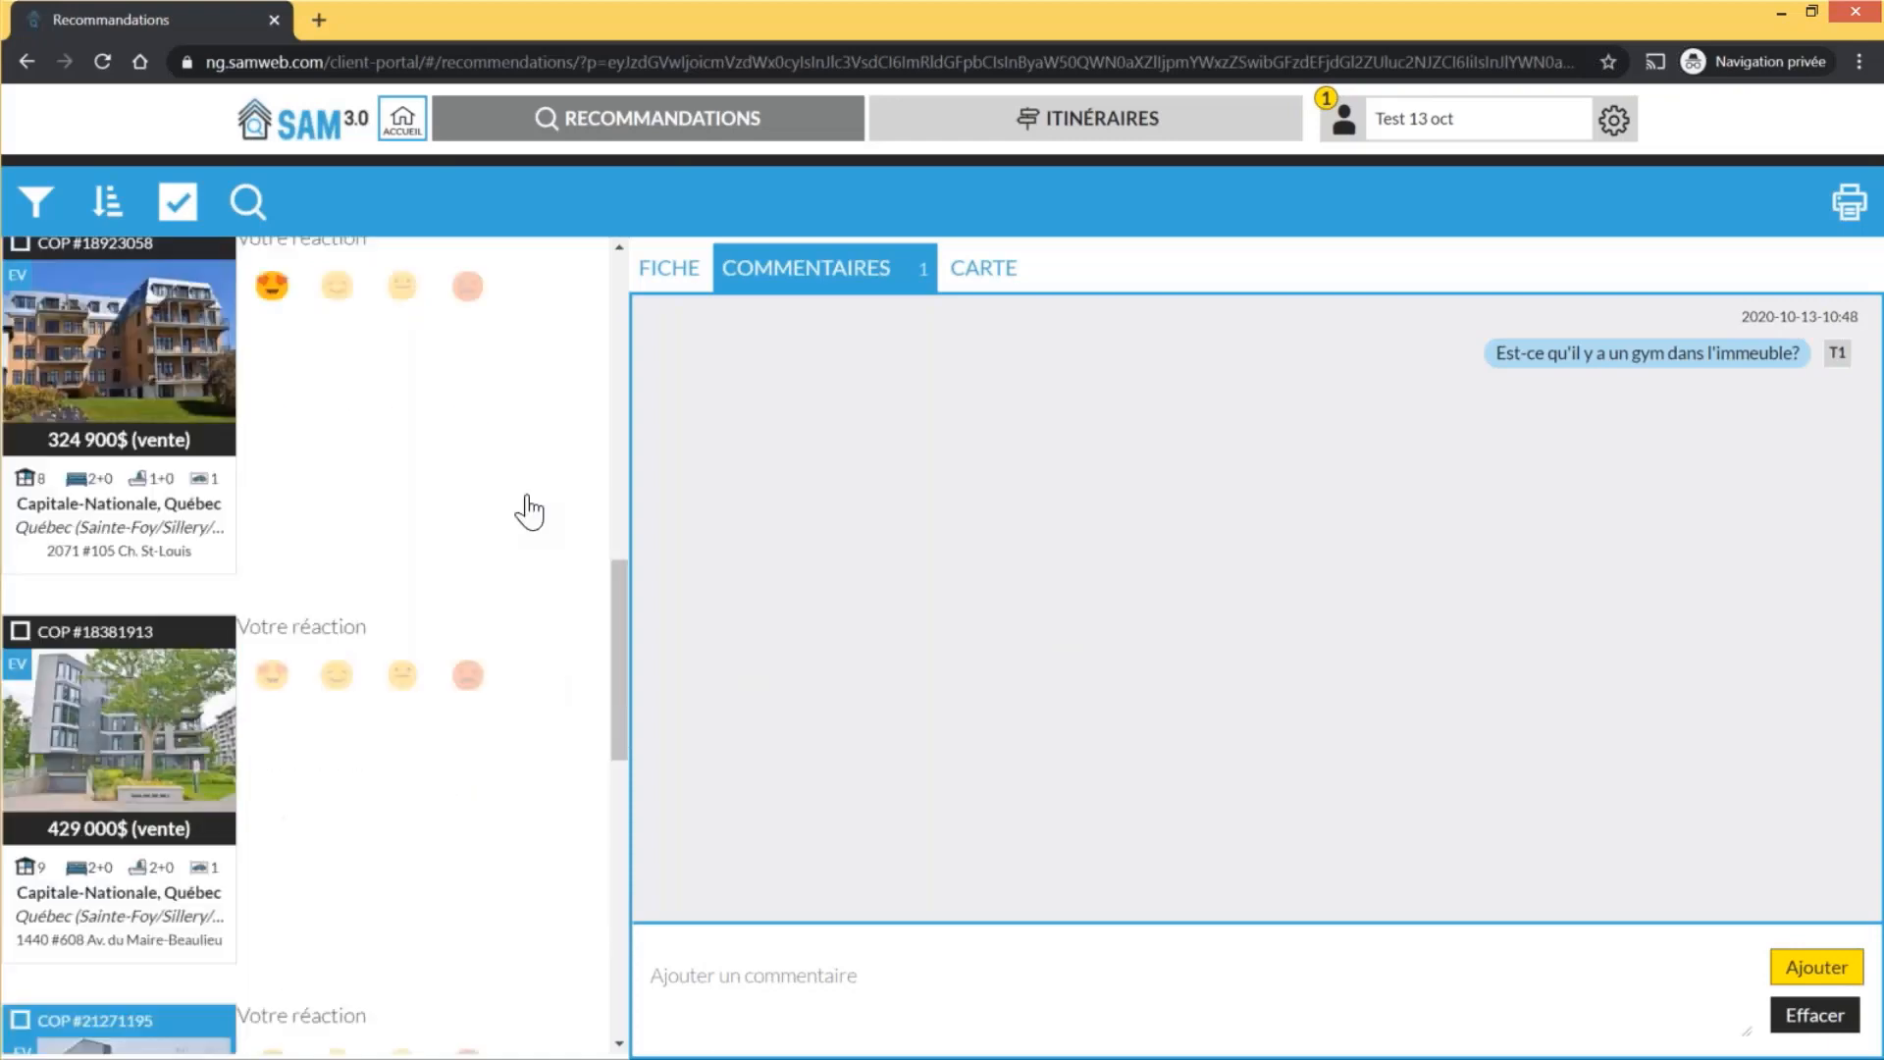
{"action": "scroll", "coordinate": [346, 572], "scroll_direction": "down", "scroll_amount": 8}
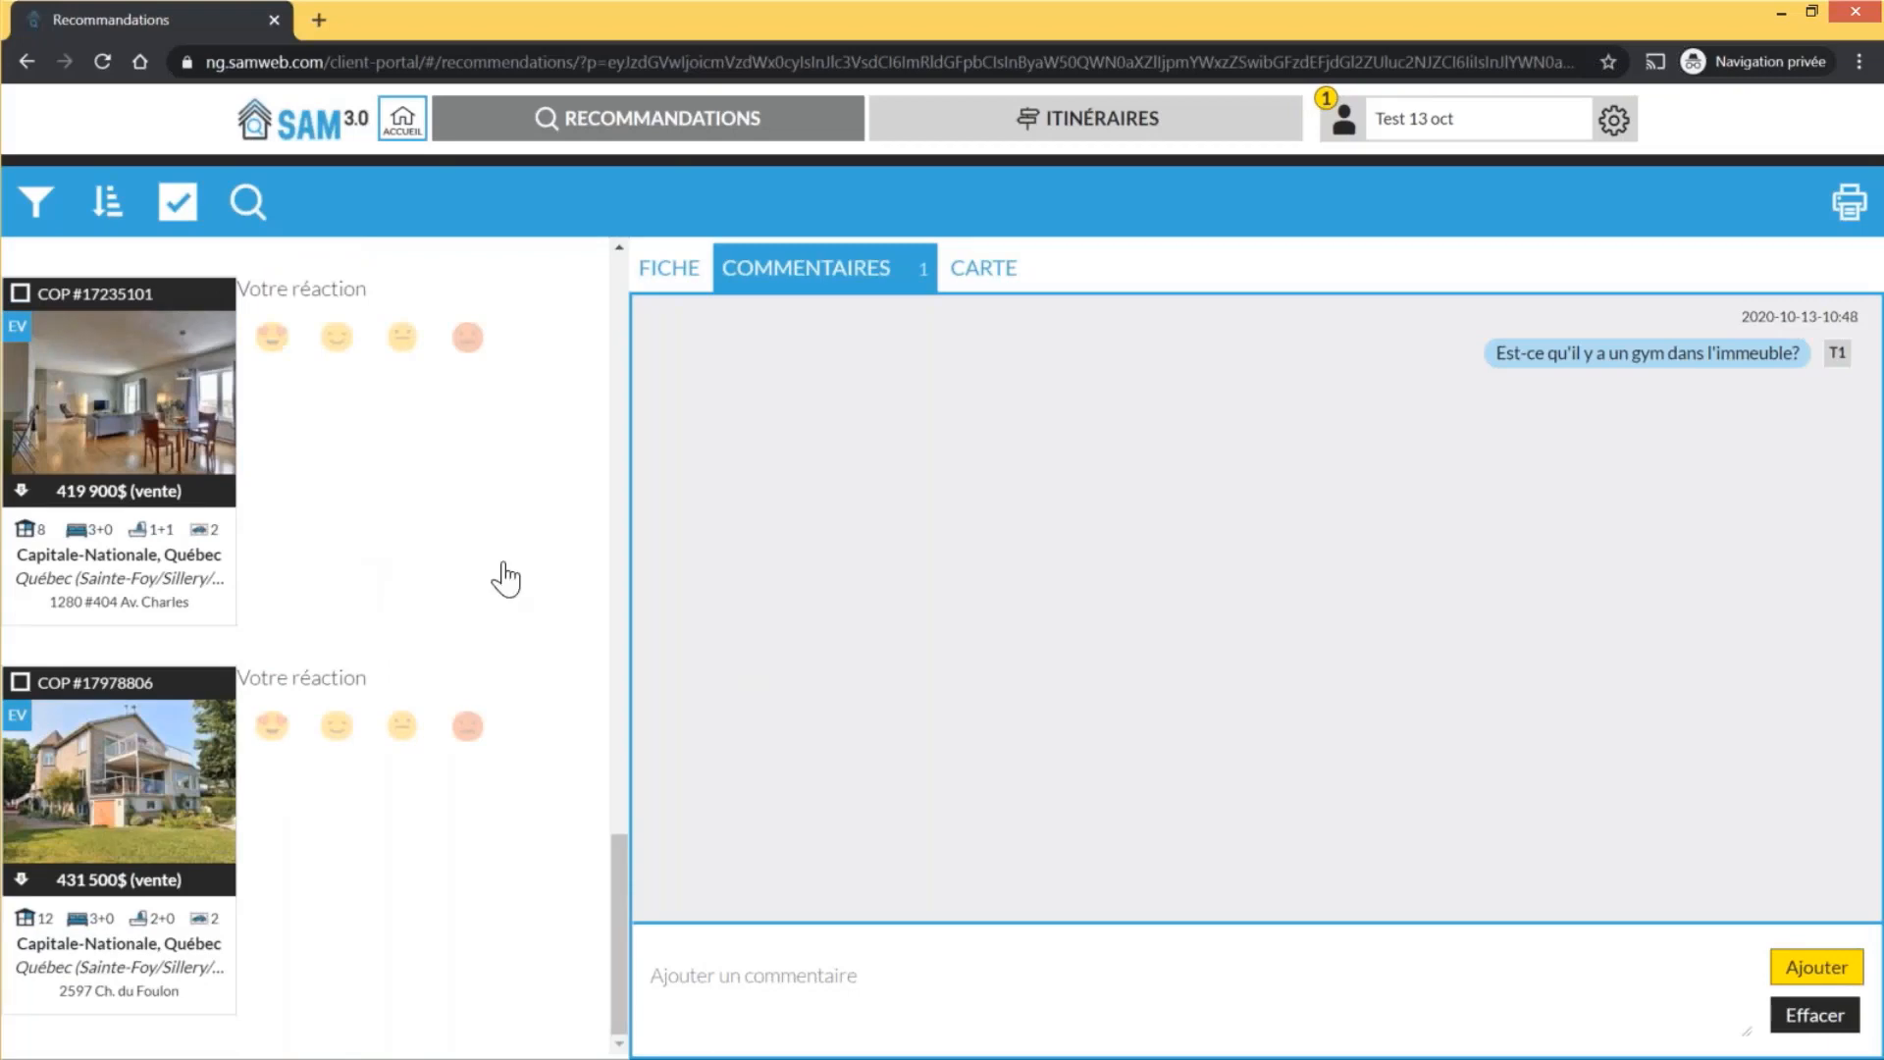
{"action": "scroll", "coordinate": [505, 579], "scroll_direction": "up", "scroll_amount": 4}
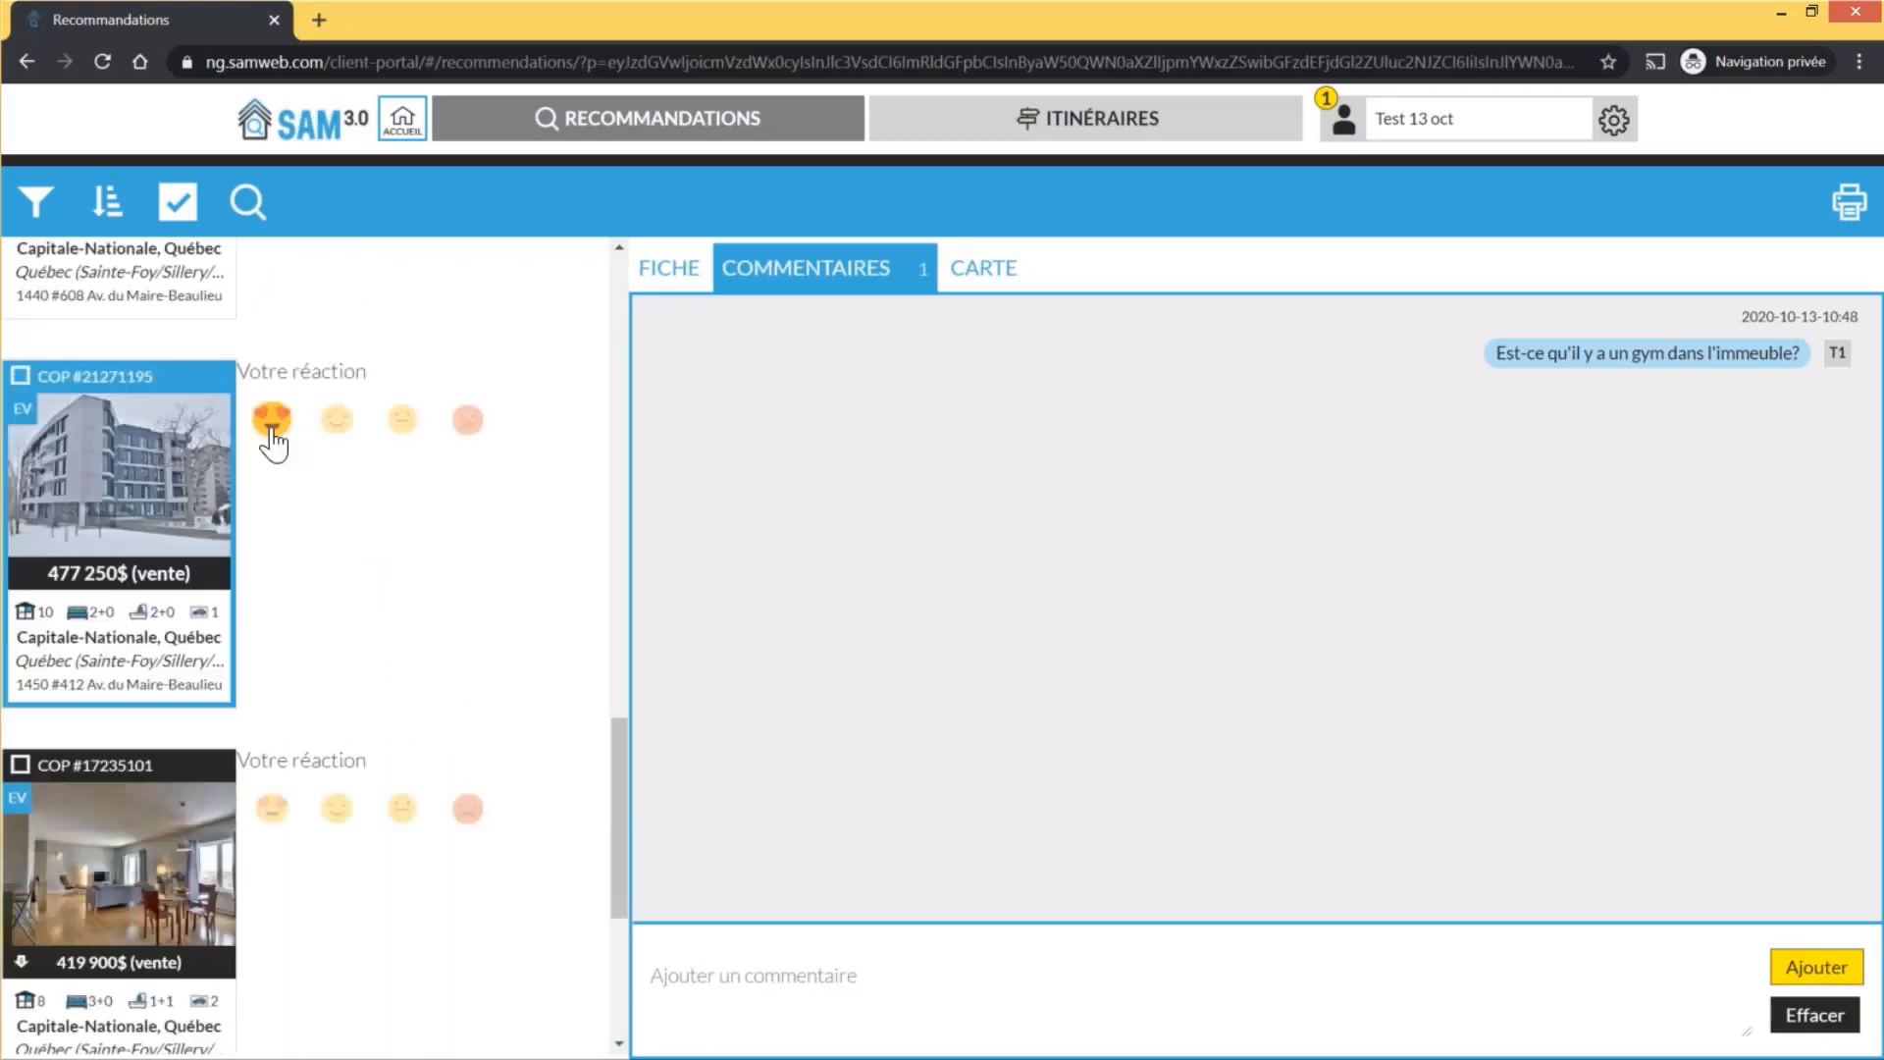
{"action": "left_click", "coordinate": [337, 808]}
{"action": "scroll", "coordinate": [412, 830], "scroll_direction": "up", "scroll_amount": 5}
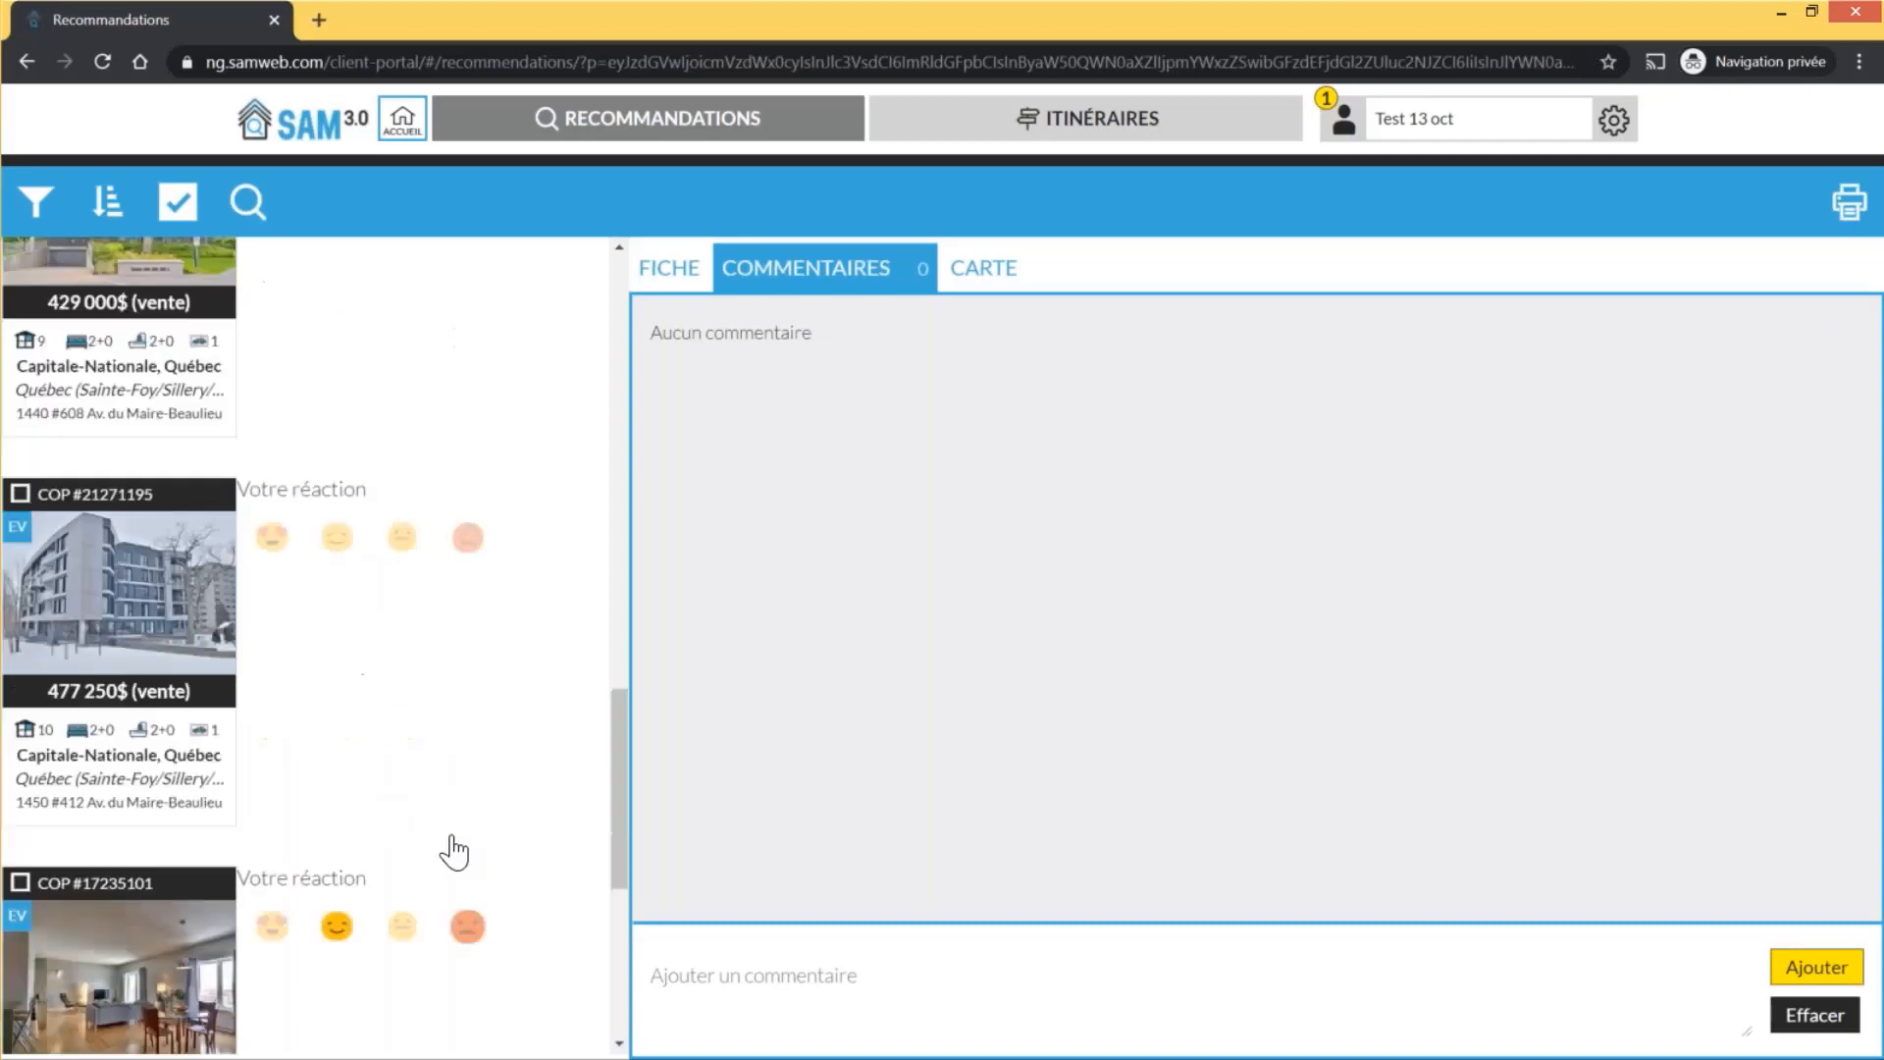
{"action": "scroll", "coordinate": [461, 766], "scroll_direction": "up", "scroll_amount": 1}
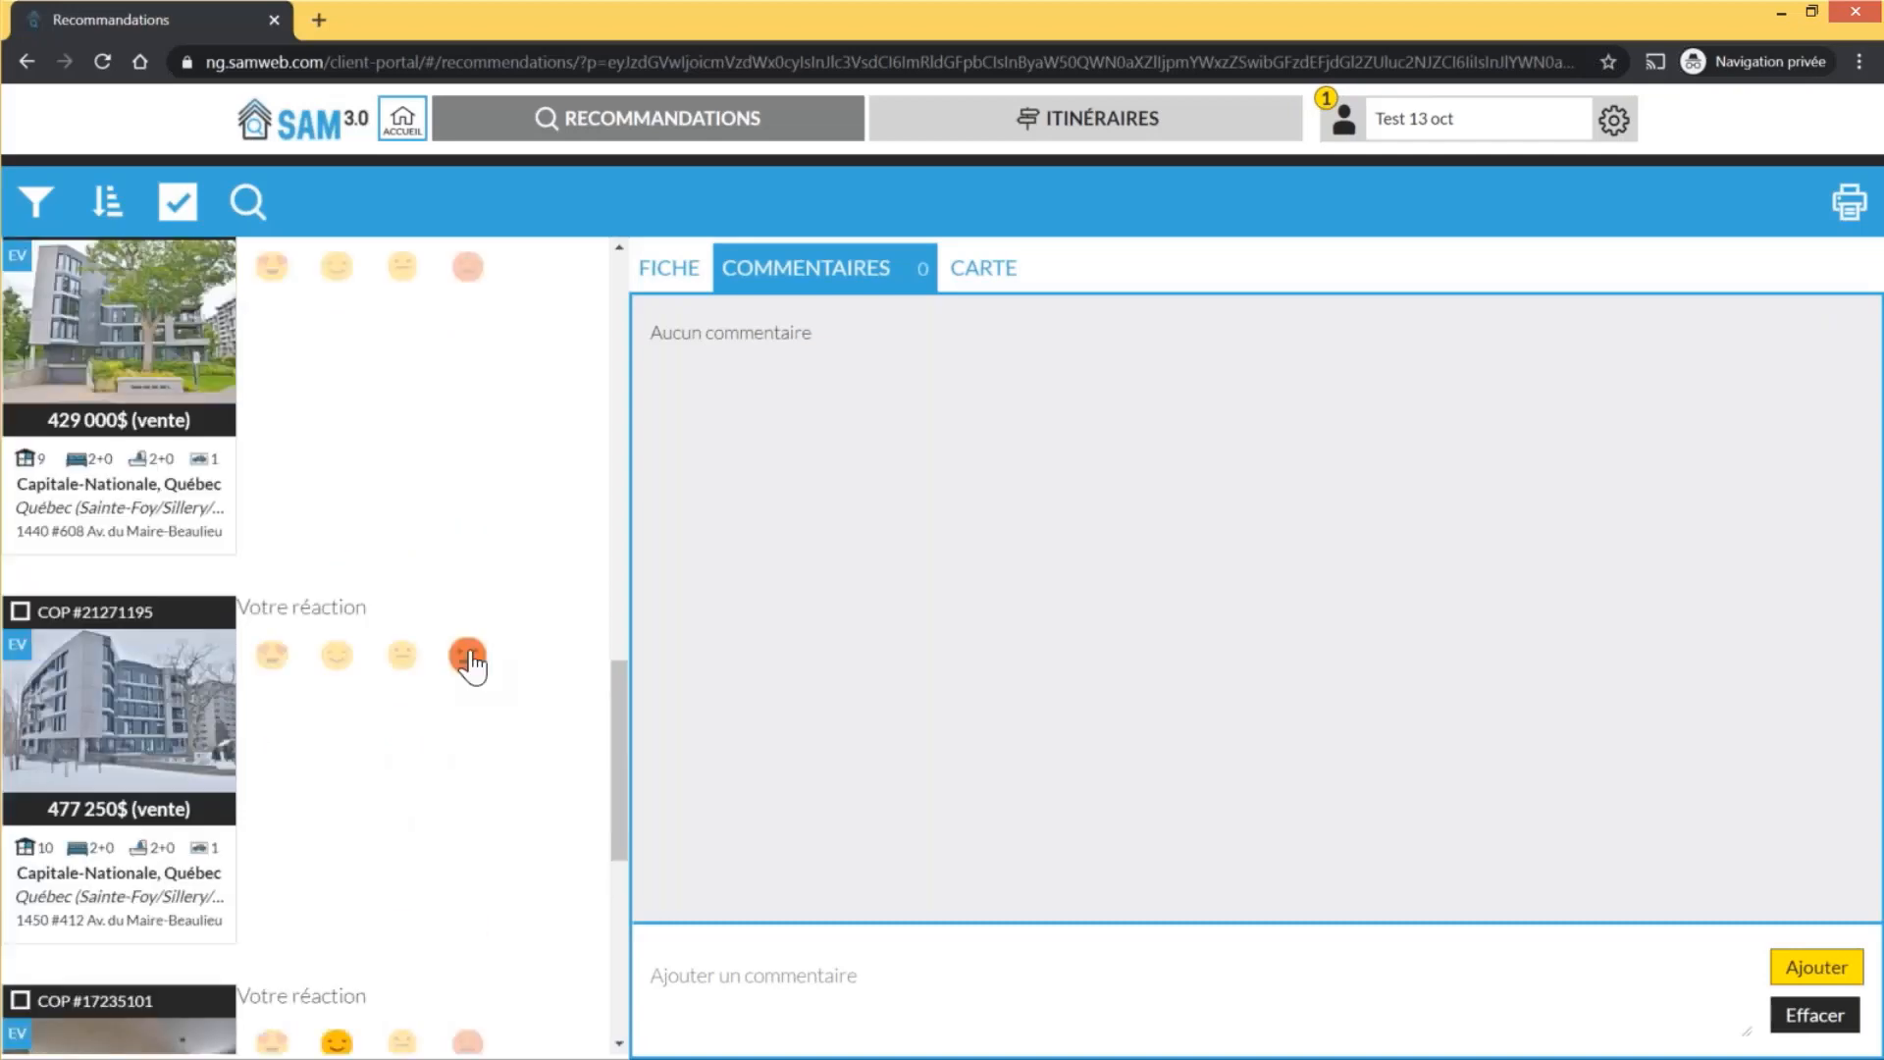
{"action": "left_click", "coordinate": [468, 656]}
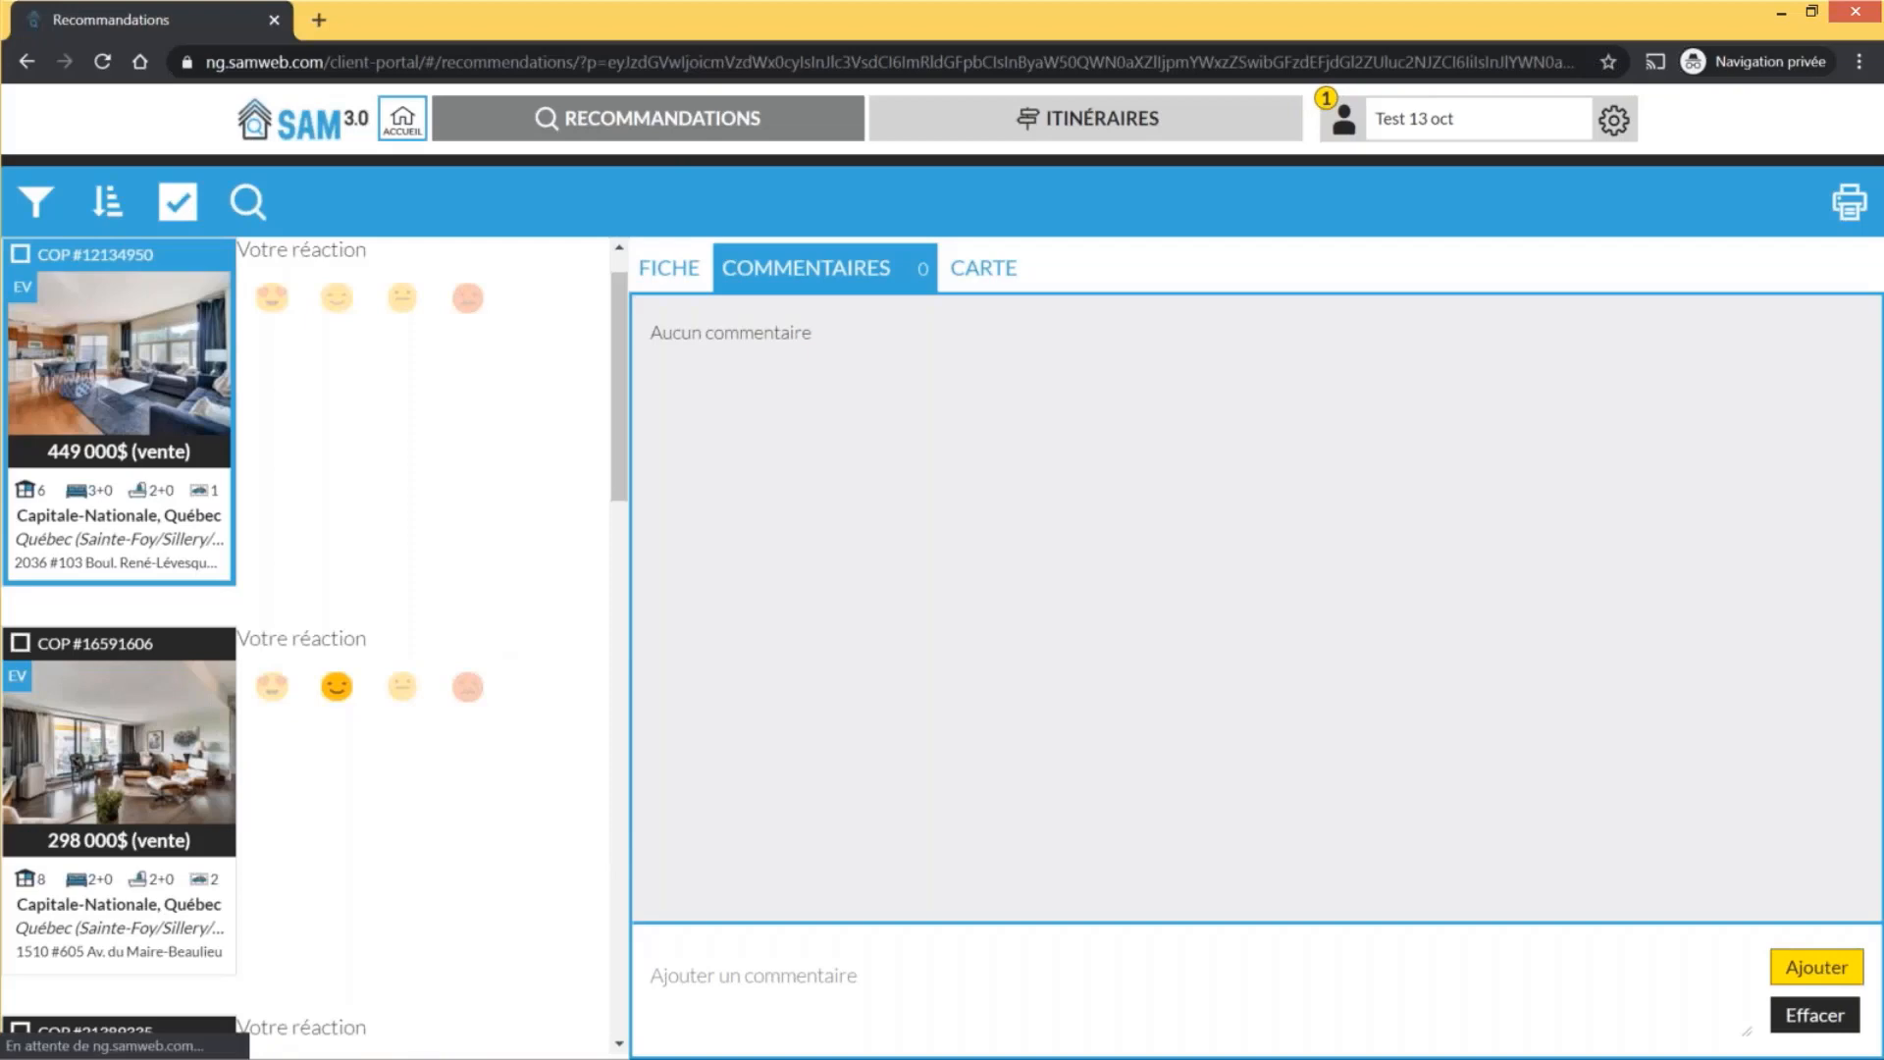
{"action": "left_click", "coordinate": [981, 274]}
Open the 15 October itinerary from the client's itineraries and scroll through stops A–C
{"action": "left_click", "coordinate": [1091, 126]}
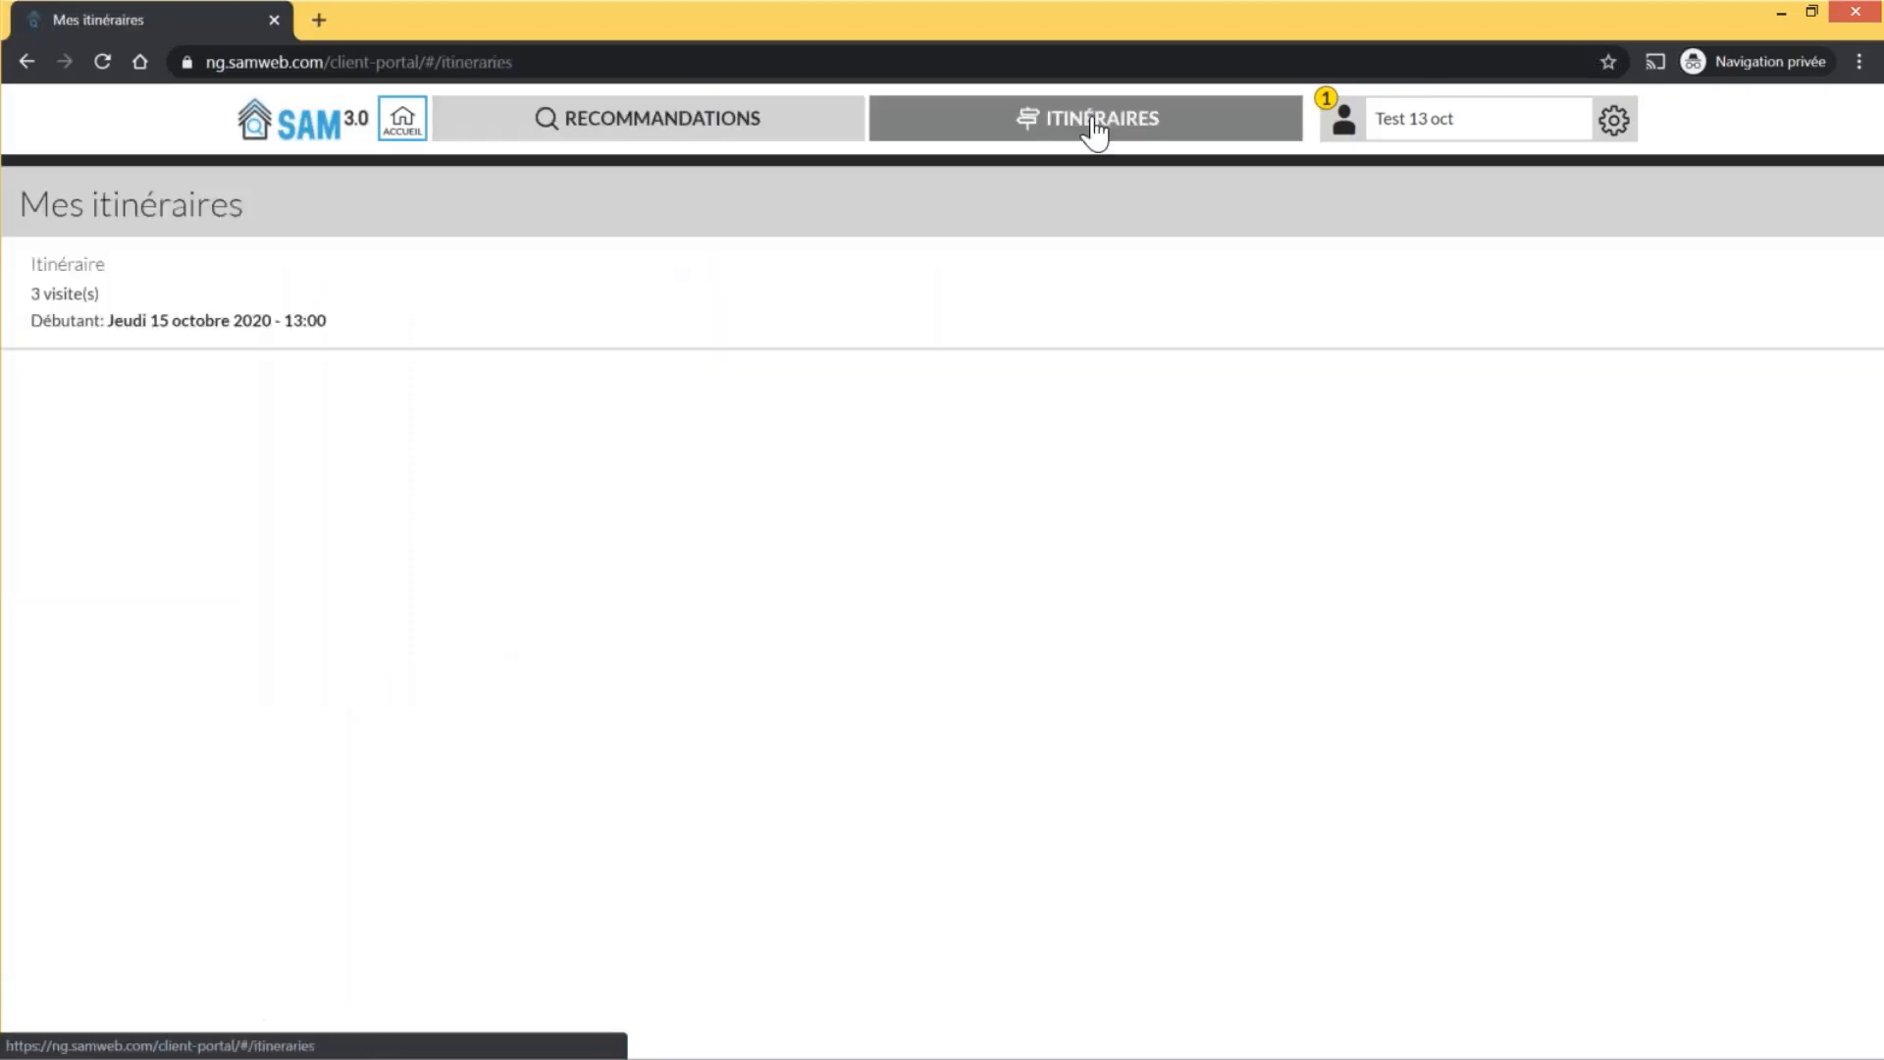
{"action": "left_click", "coordinate": [177, 333]}
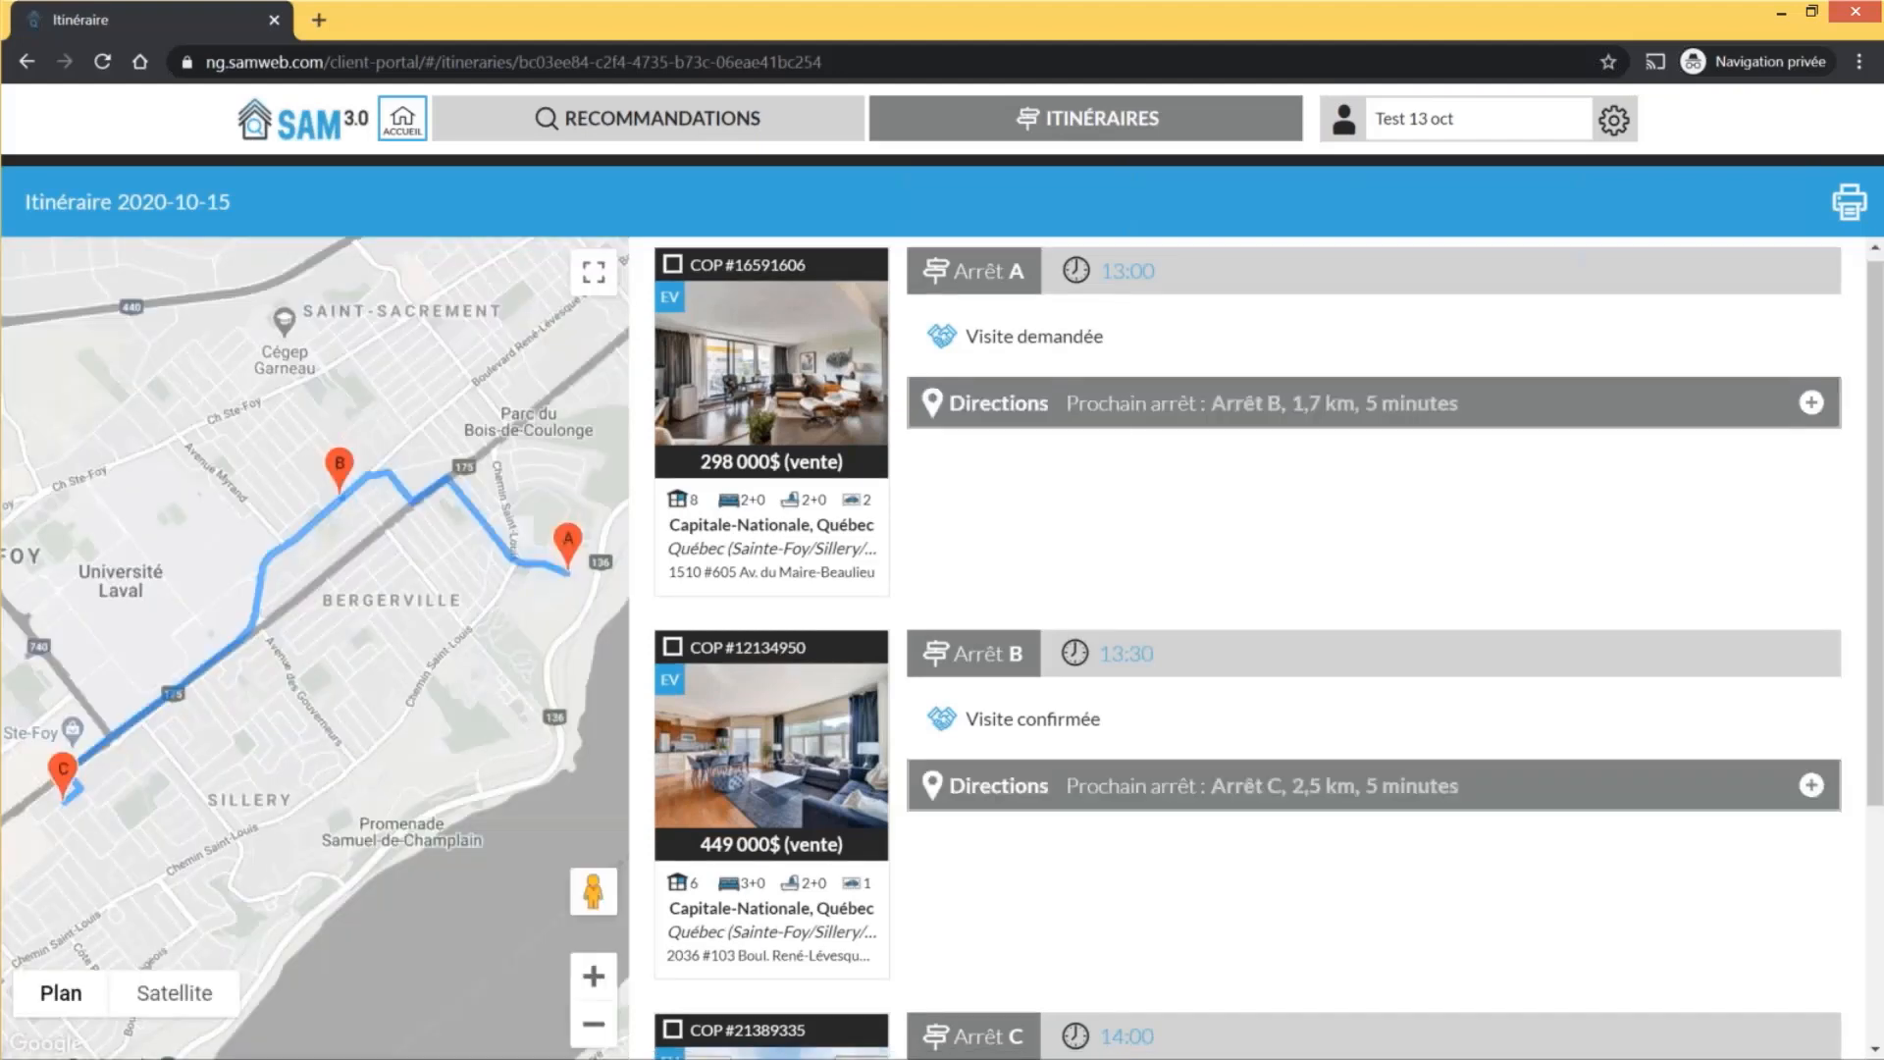
{"action": "scroll", "coordinate": [786, 579], "scroll_direction": "down", "scroll_amount": 2}
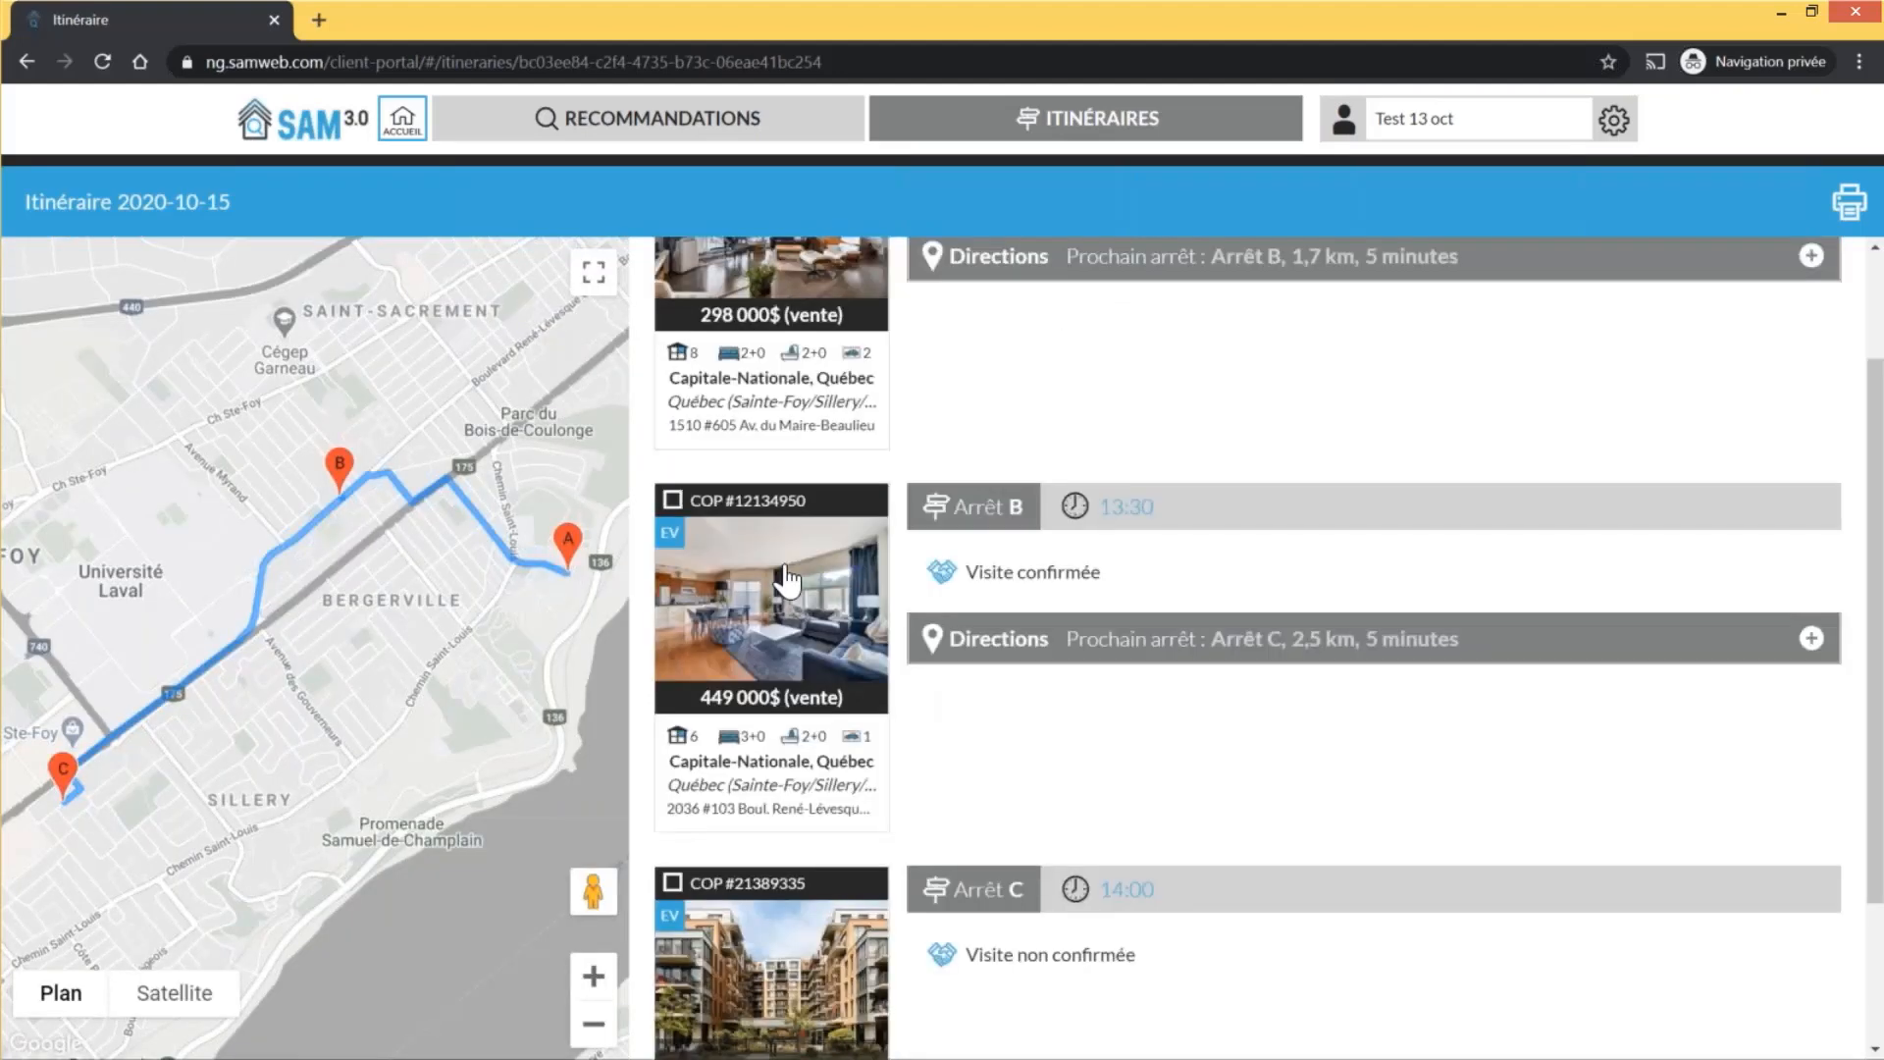
{"action": "scroll", "coordinate": [786, 579], "scroll_direction": "up", "scroll_amount": 2}
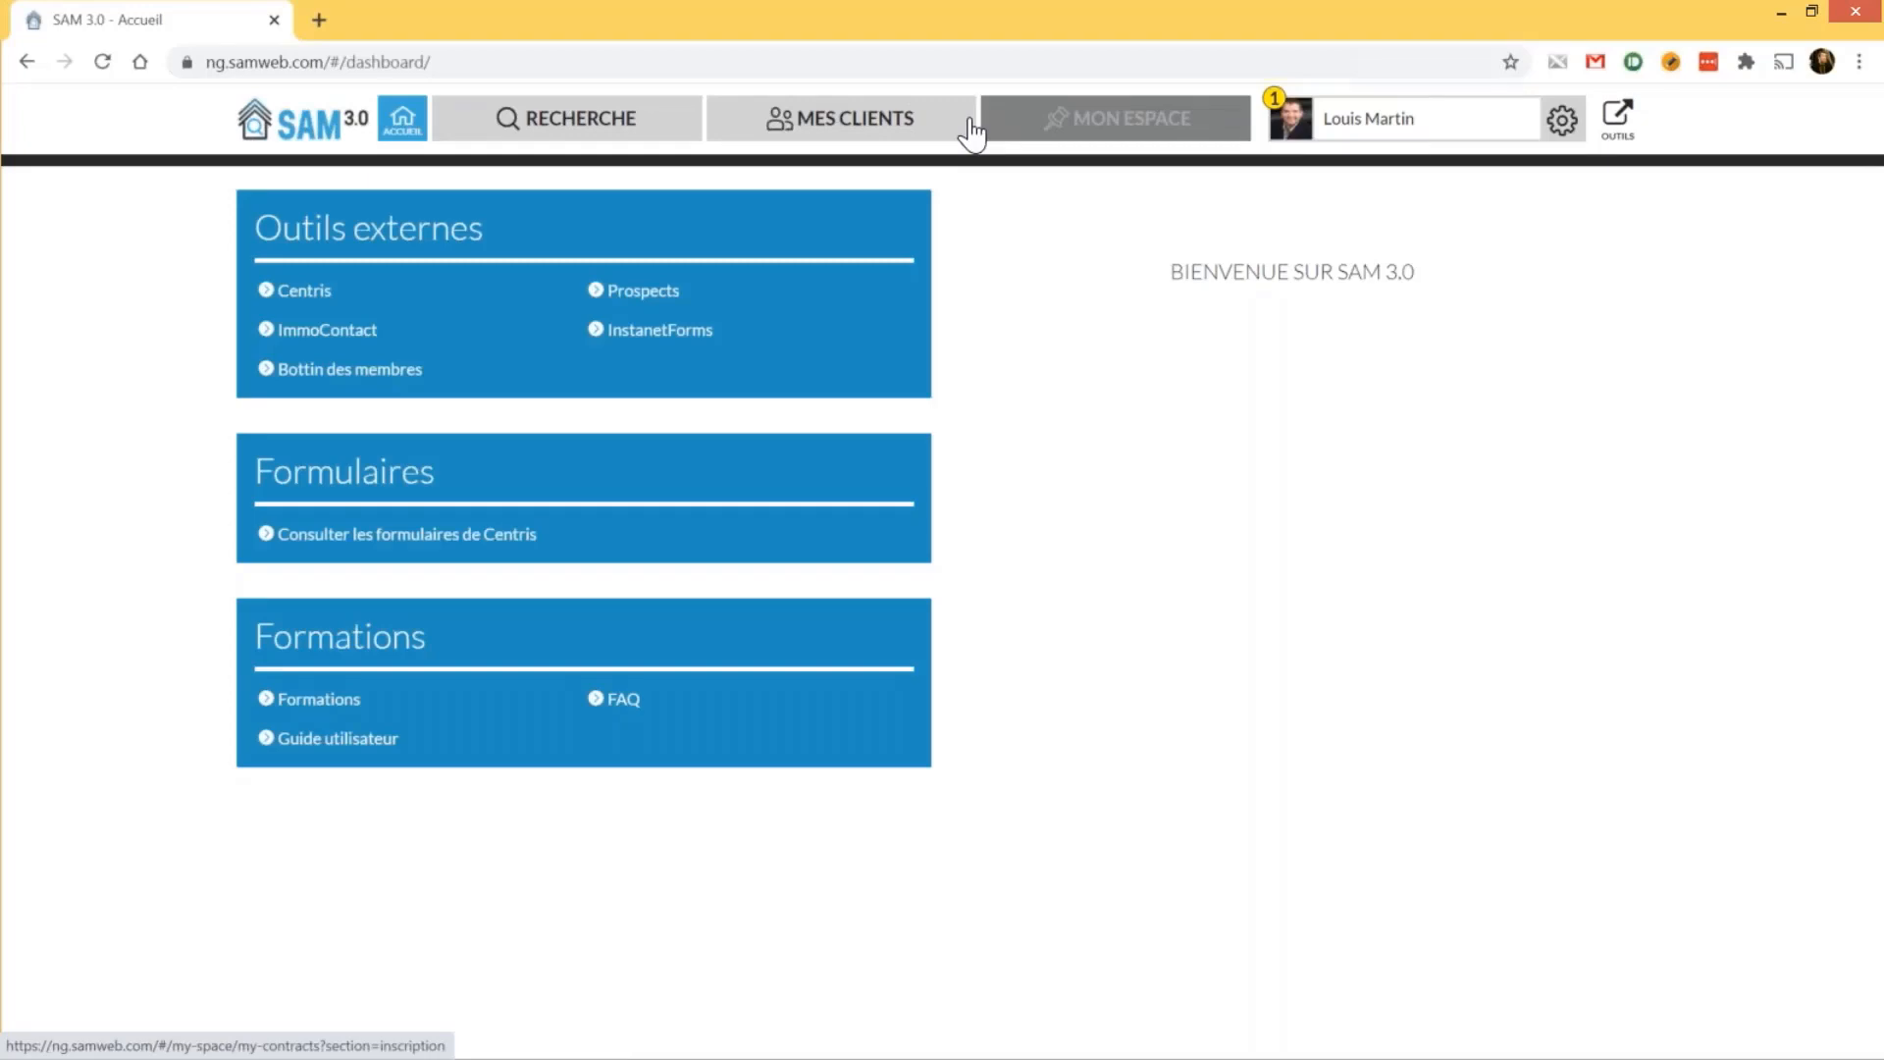
Open the Test 13 oct client file from the client list and show its recommended listings
{"action": "left_click", "coordinate": [927, 128]}
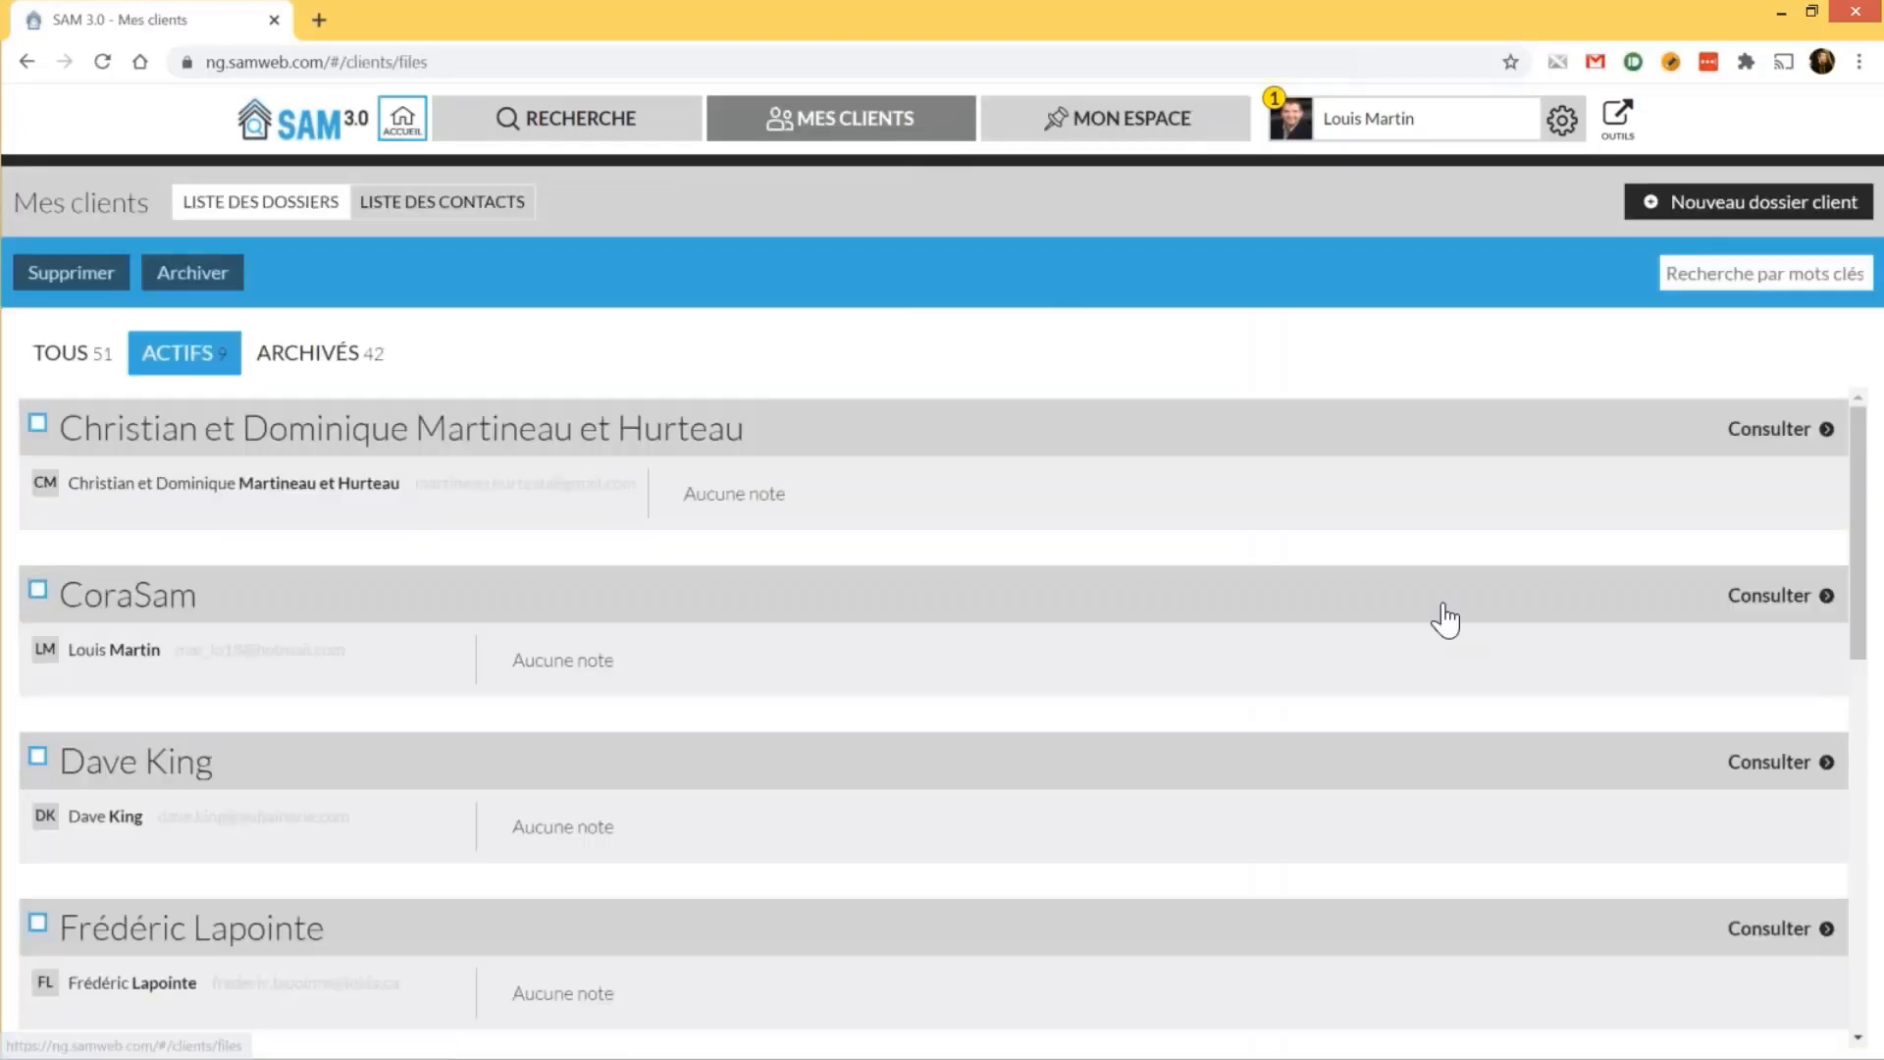
{"action": "scroll", "coordinate": [1445, 618], "scroll_direction": "down", "scroll_amount": 1}
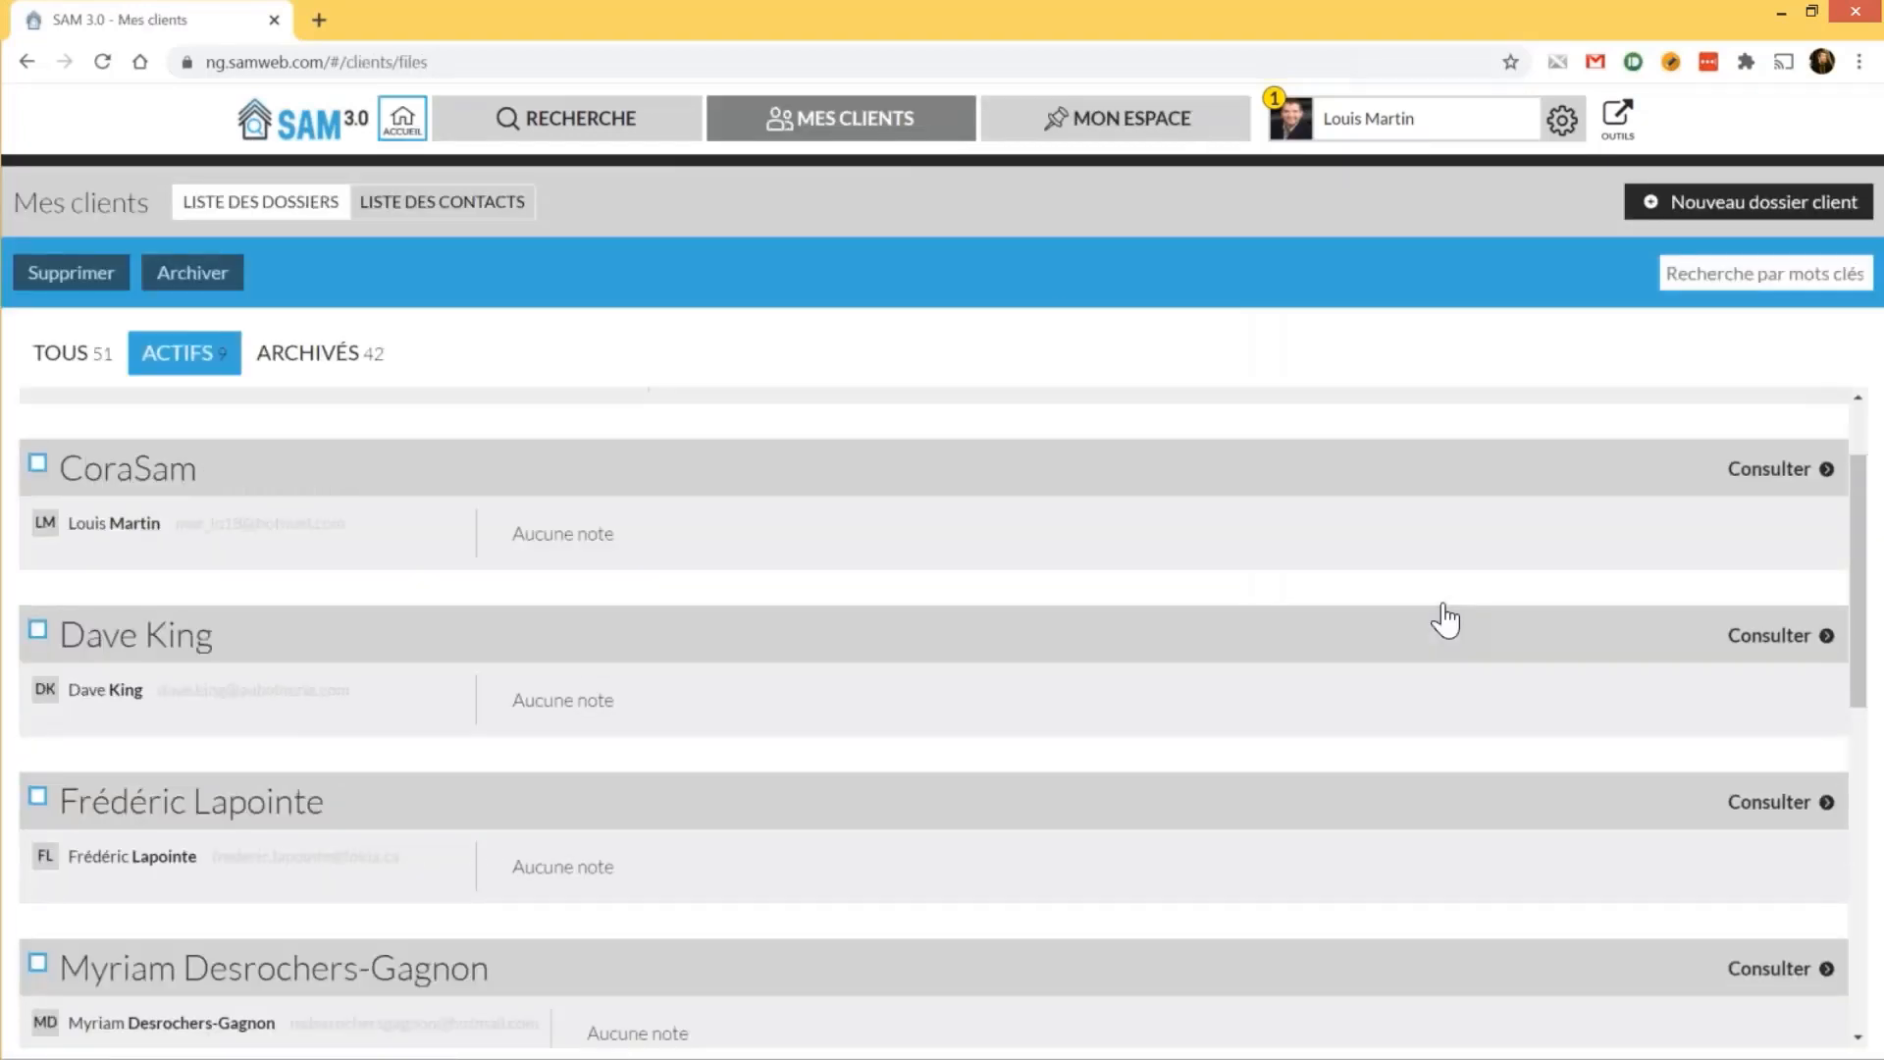
{"action": "scroll", "coordinate": [1445, 618], "scroll_direction": "down", "scroll_amount": 4}
{"action": "scroll", "coordinate": [1752, 864], "scroll_direction": "down", "scroll_amount": 3}
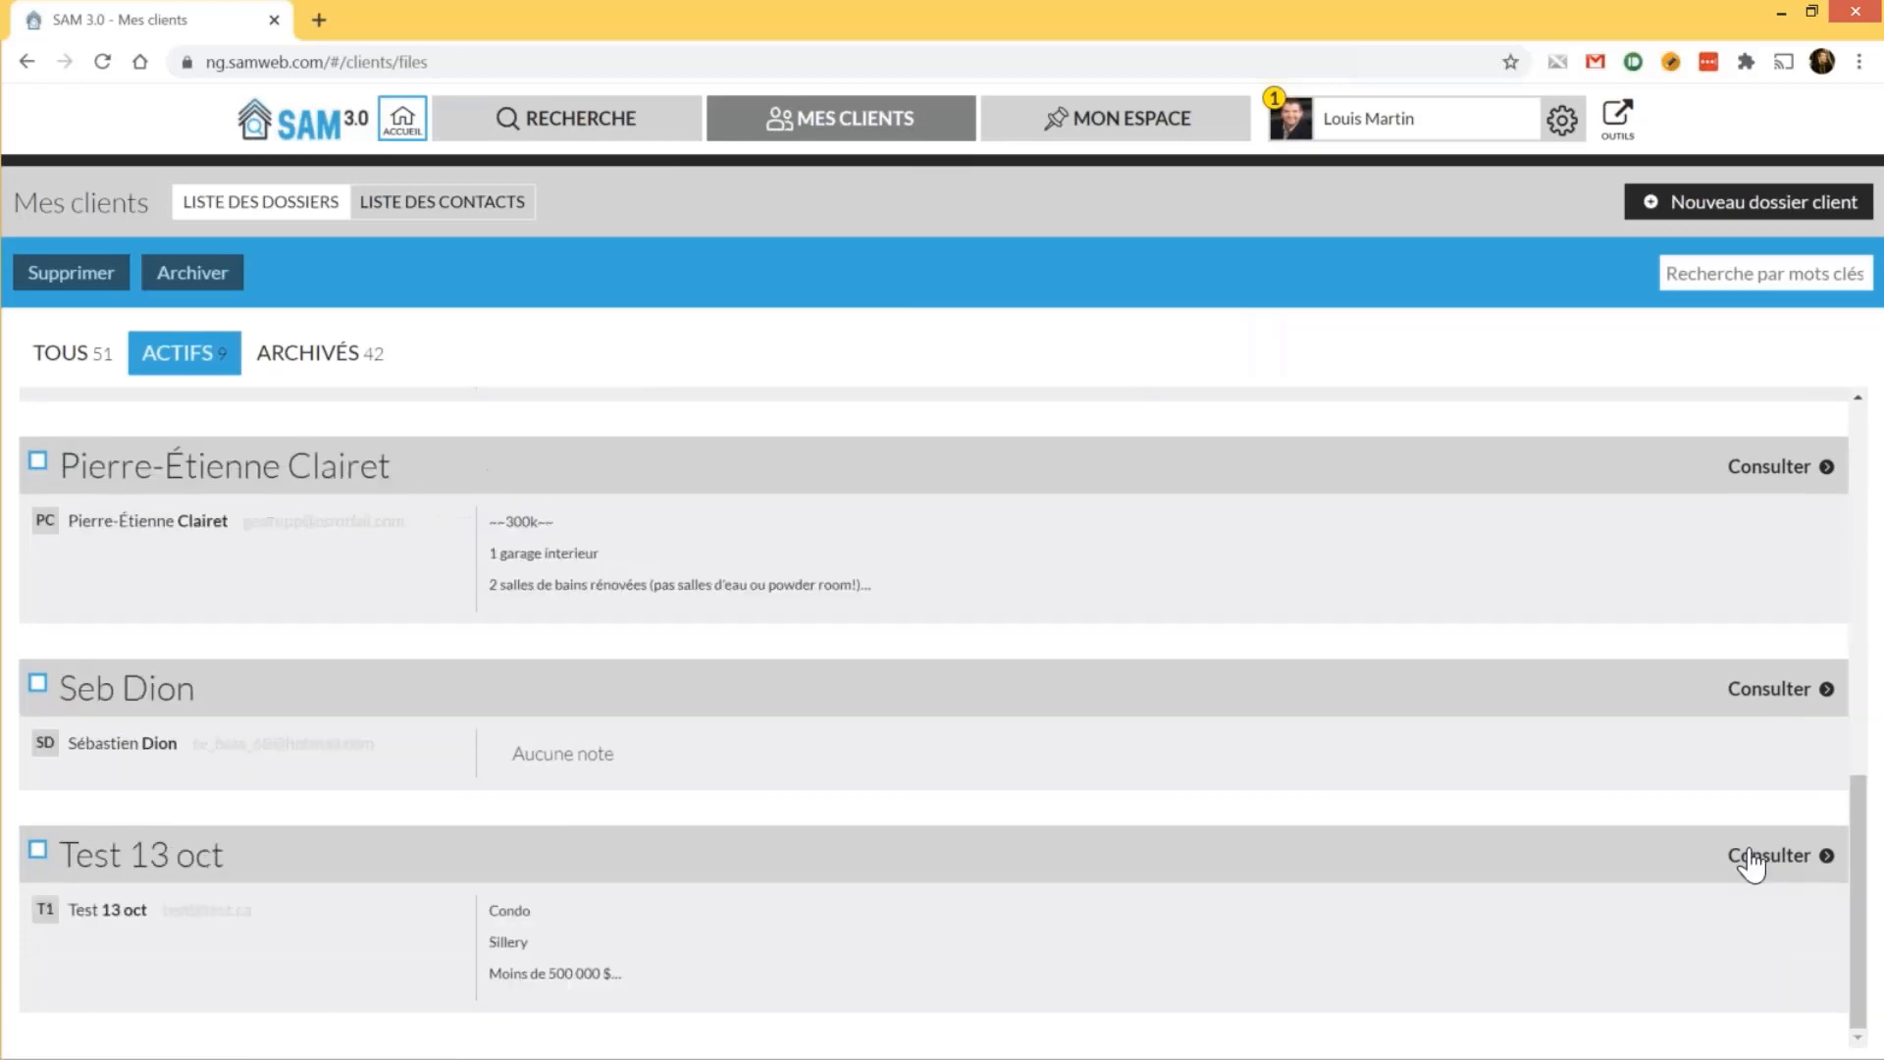
{"action": "left_click", "coordinate": [1752, 862]}
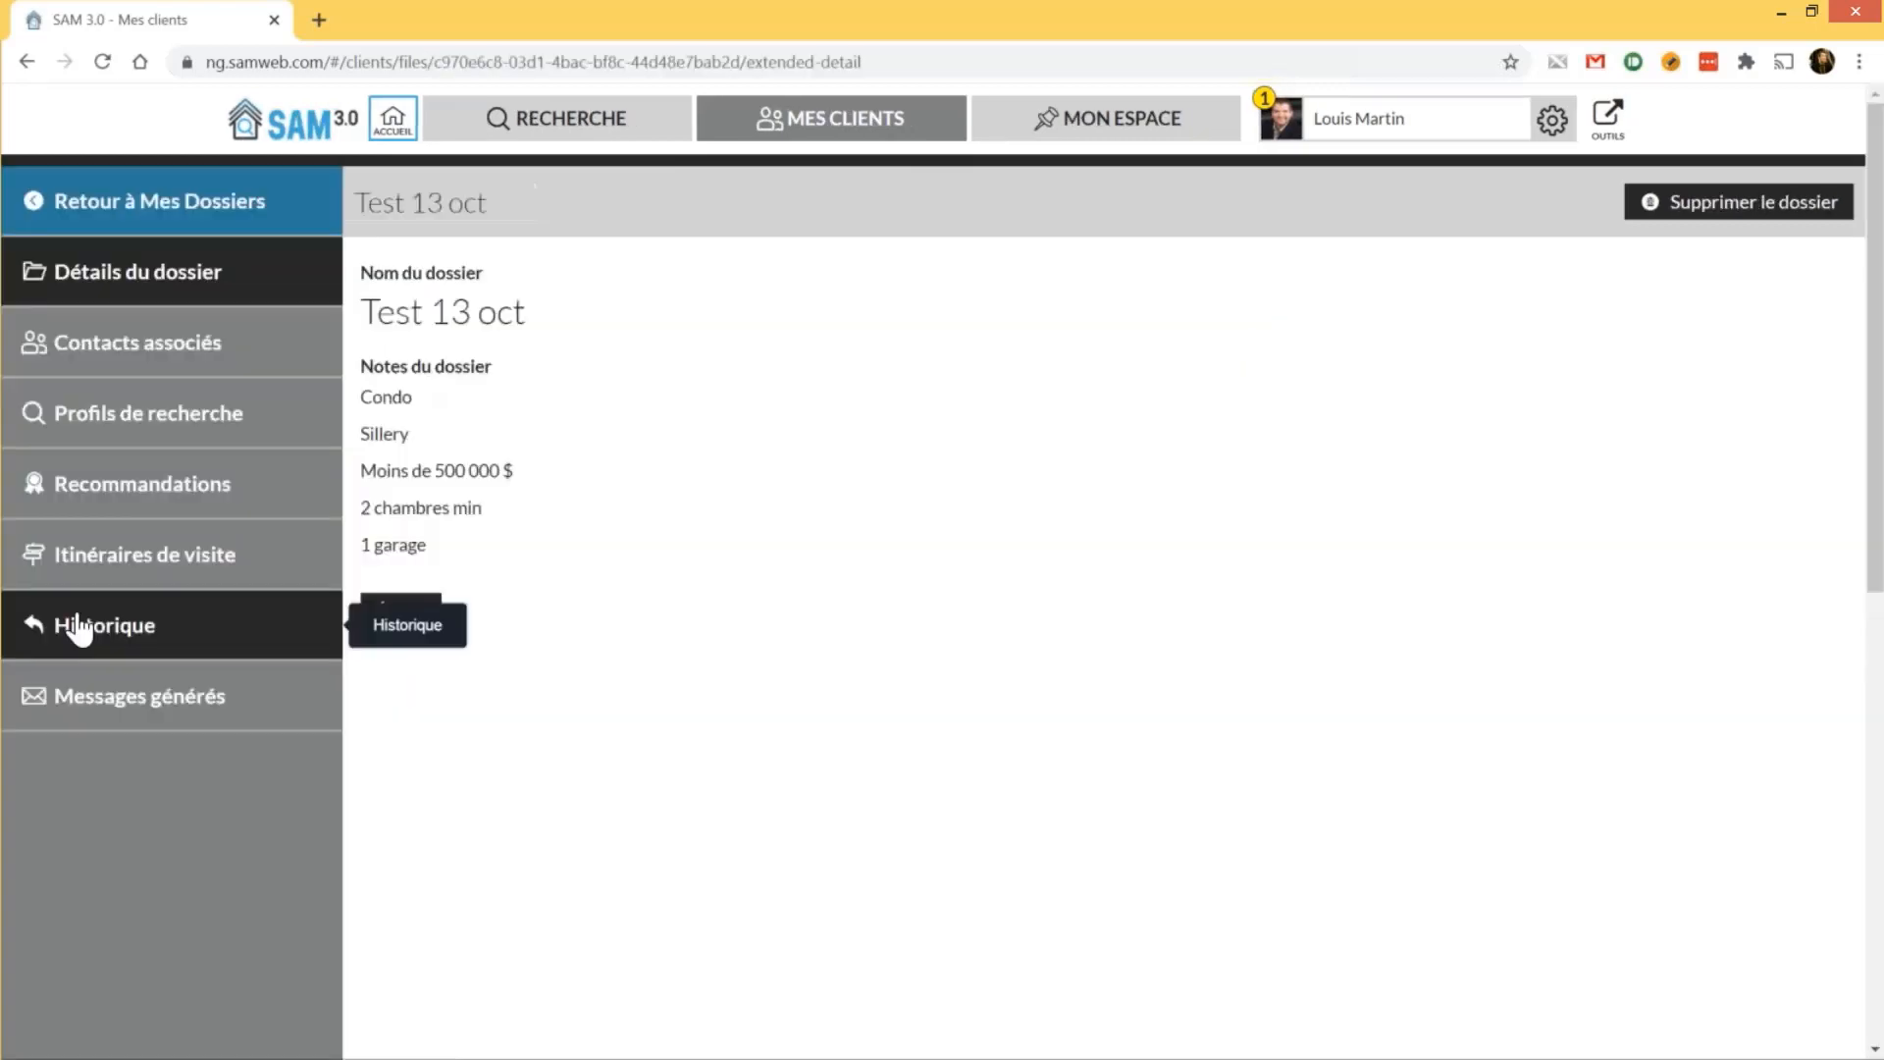
{"action": "left_click", "coordinate": [122, 501]}
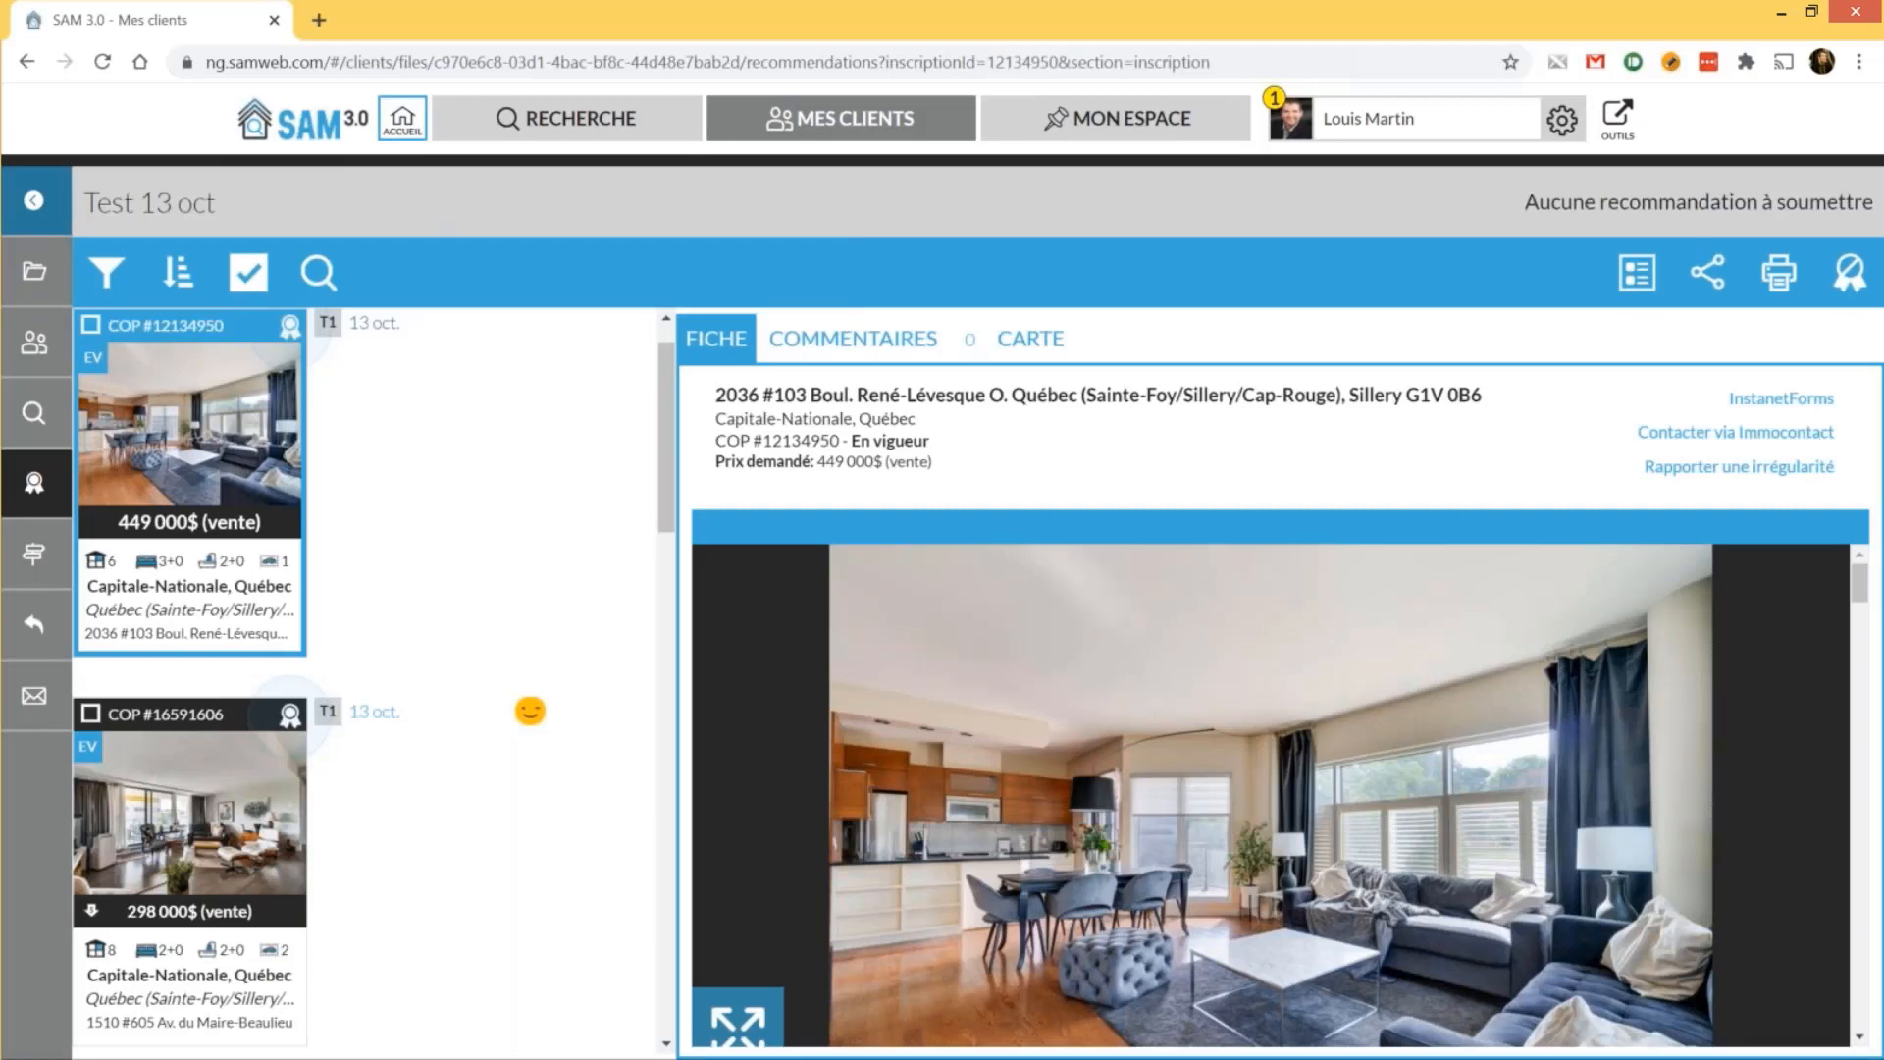
View the details of recommended listings COP #18923058 and COP #18381913
{"action": "scroll", "coordinate": [485, 581], "scroll_direction": "down", "scroll_amount": 10}
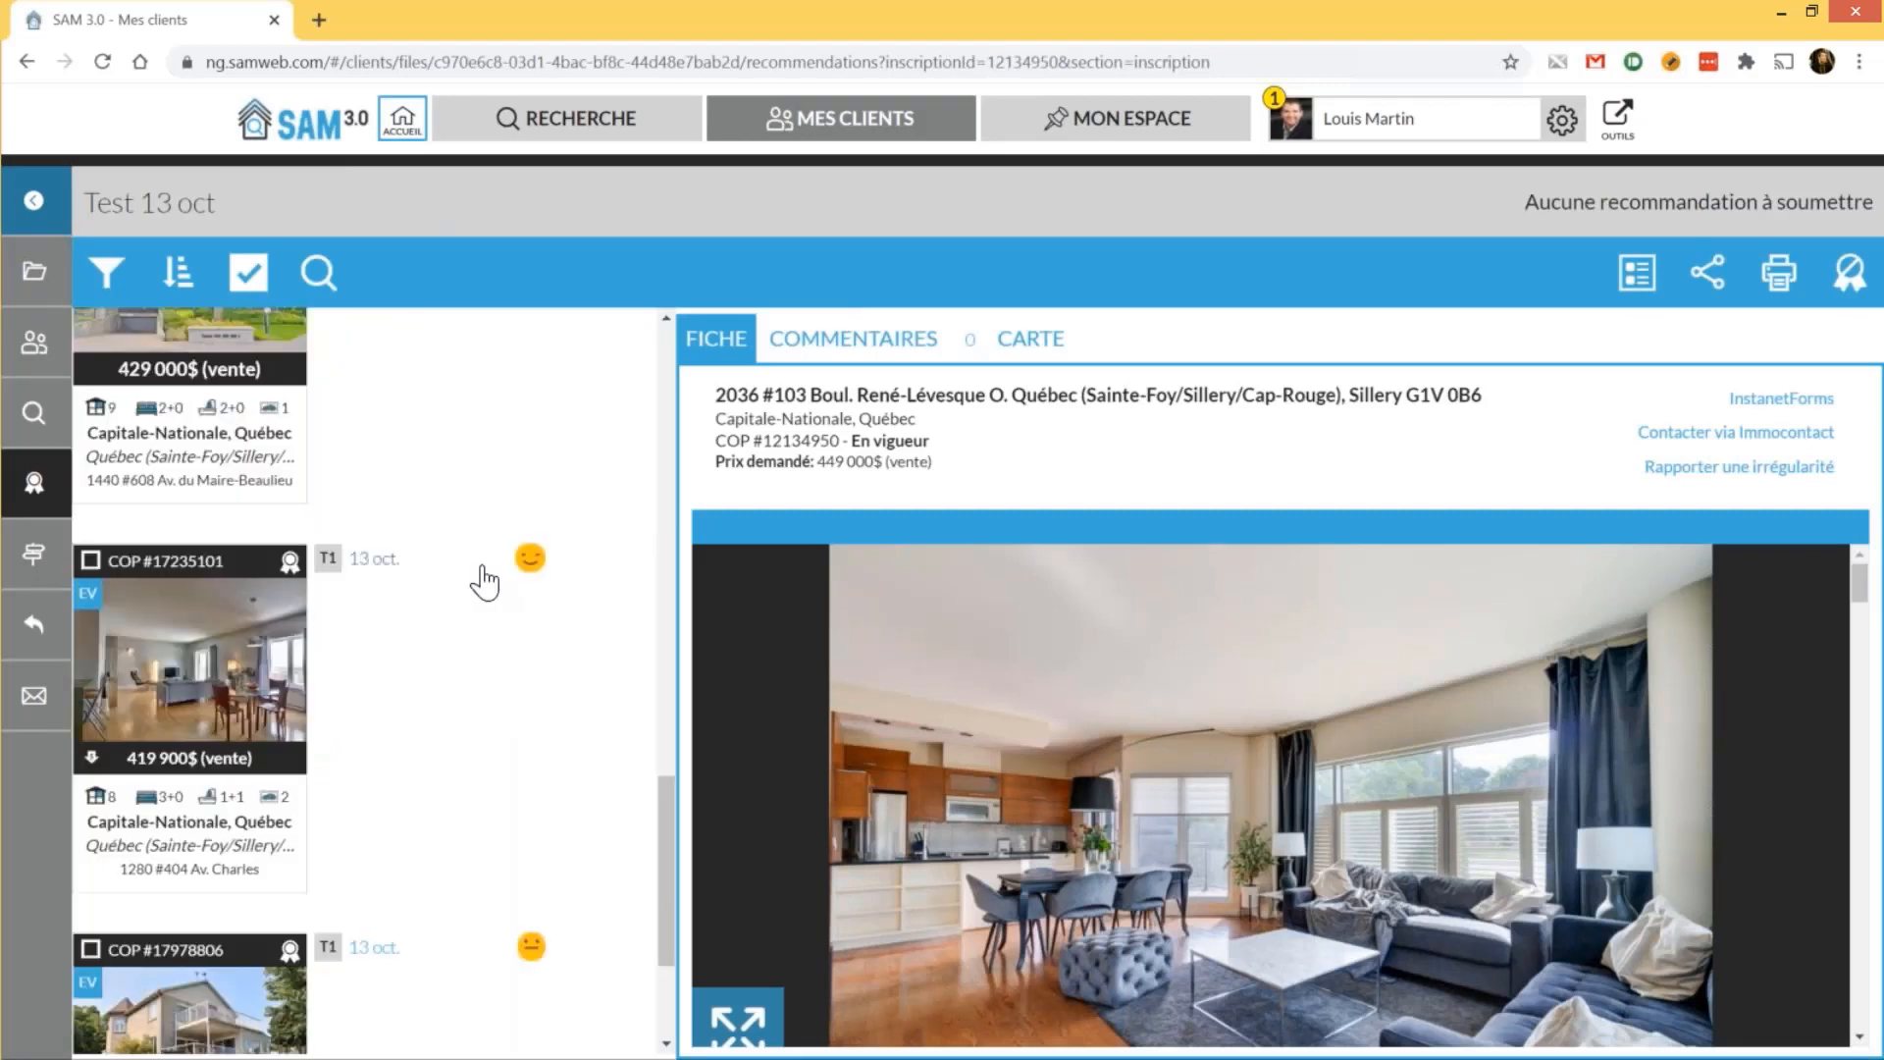
{"action": "scroll", "coordinate": [484, 581], "scroll_direction": "up", "scroll_amount": 8}
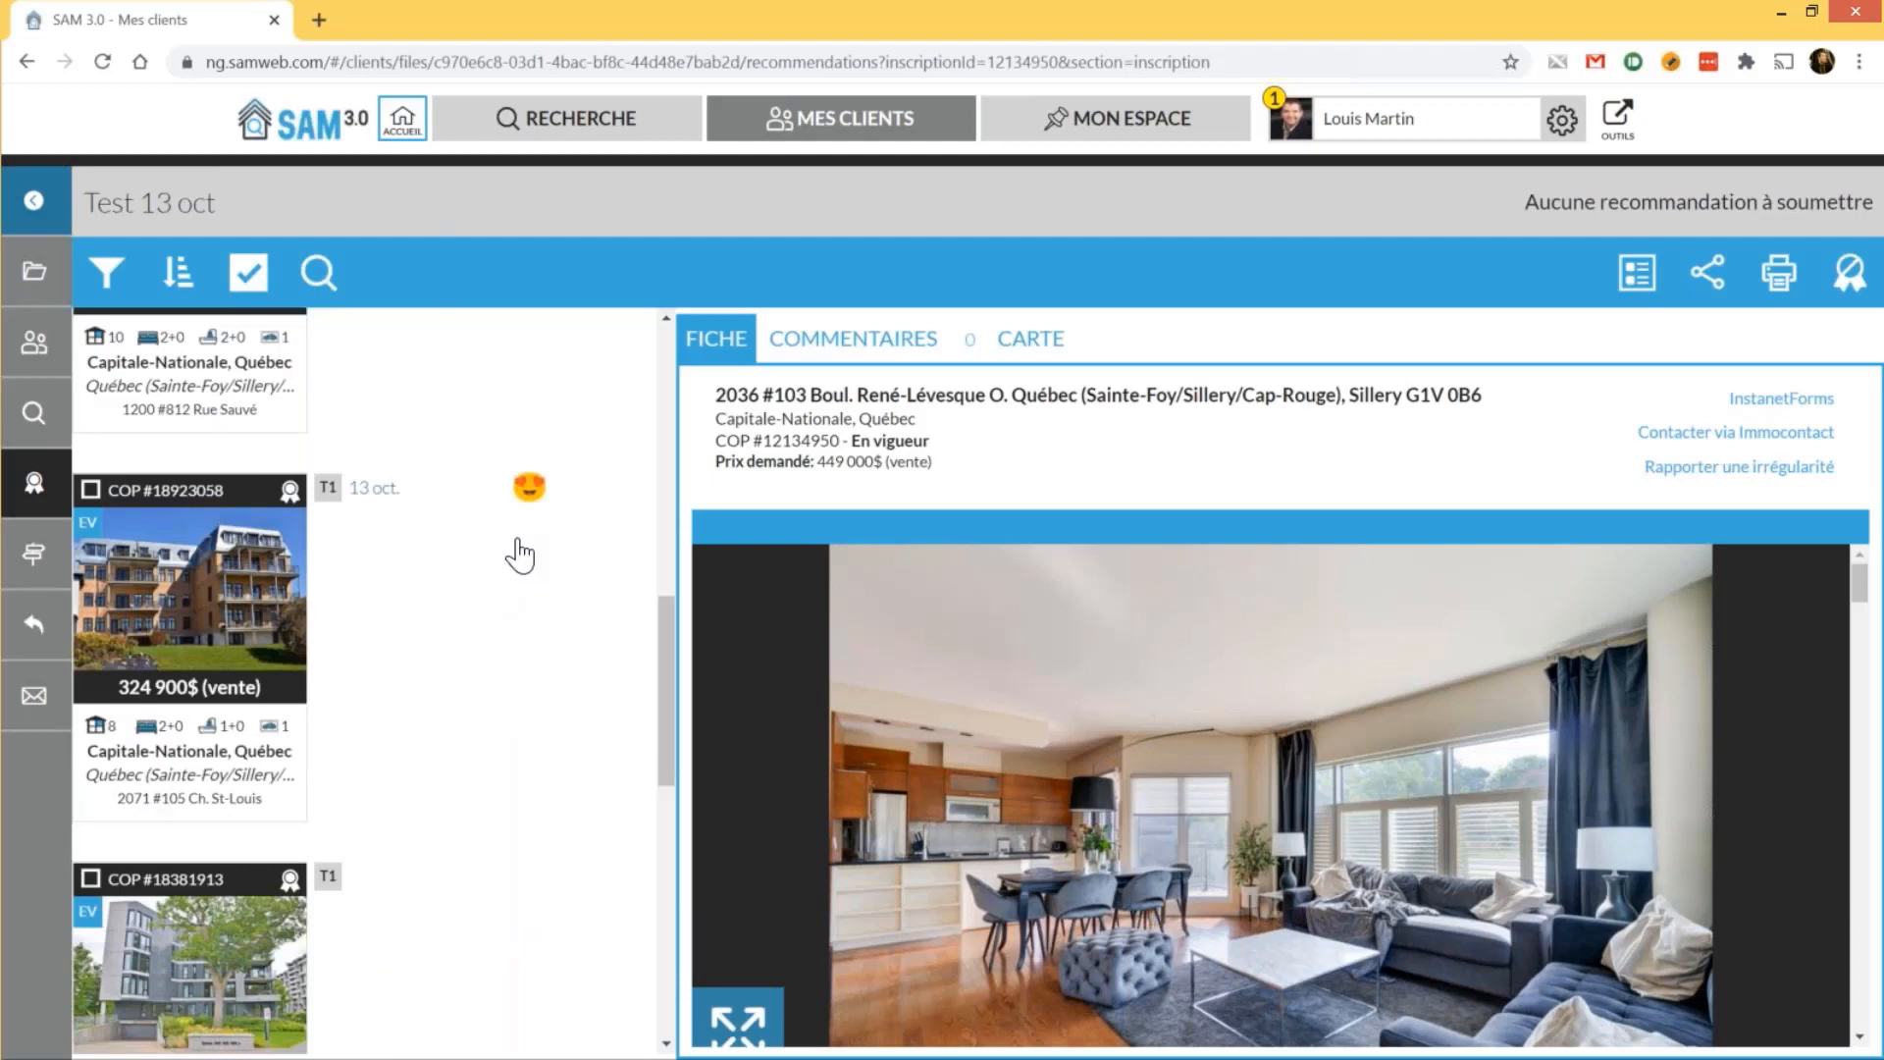
{"action": "scroll", "coordinate": [520, 555], "scroll_direction": "down", "scroll_amount": 1}
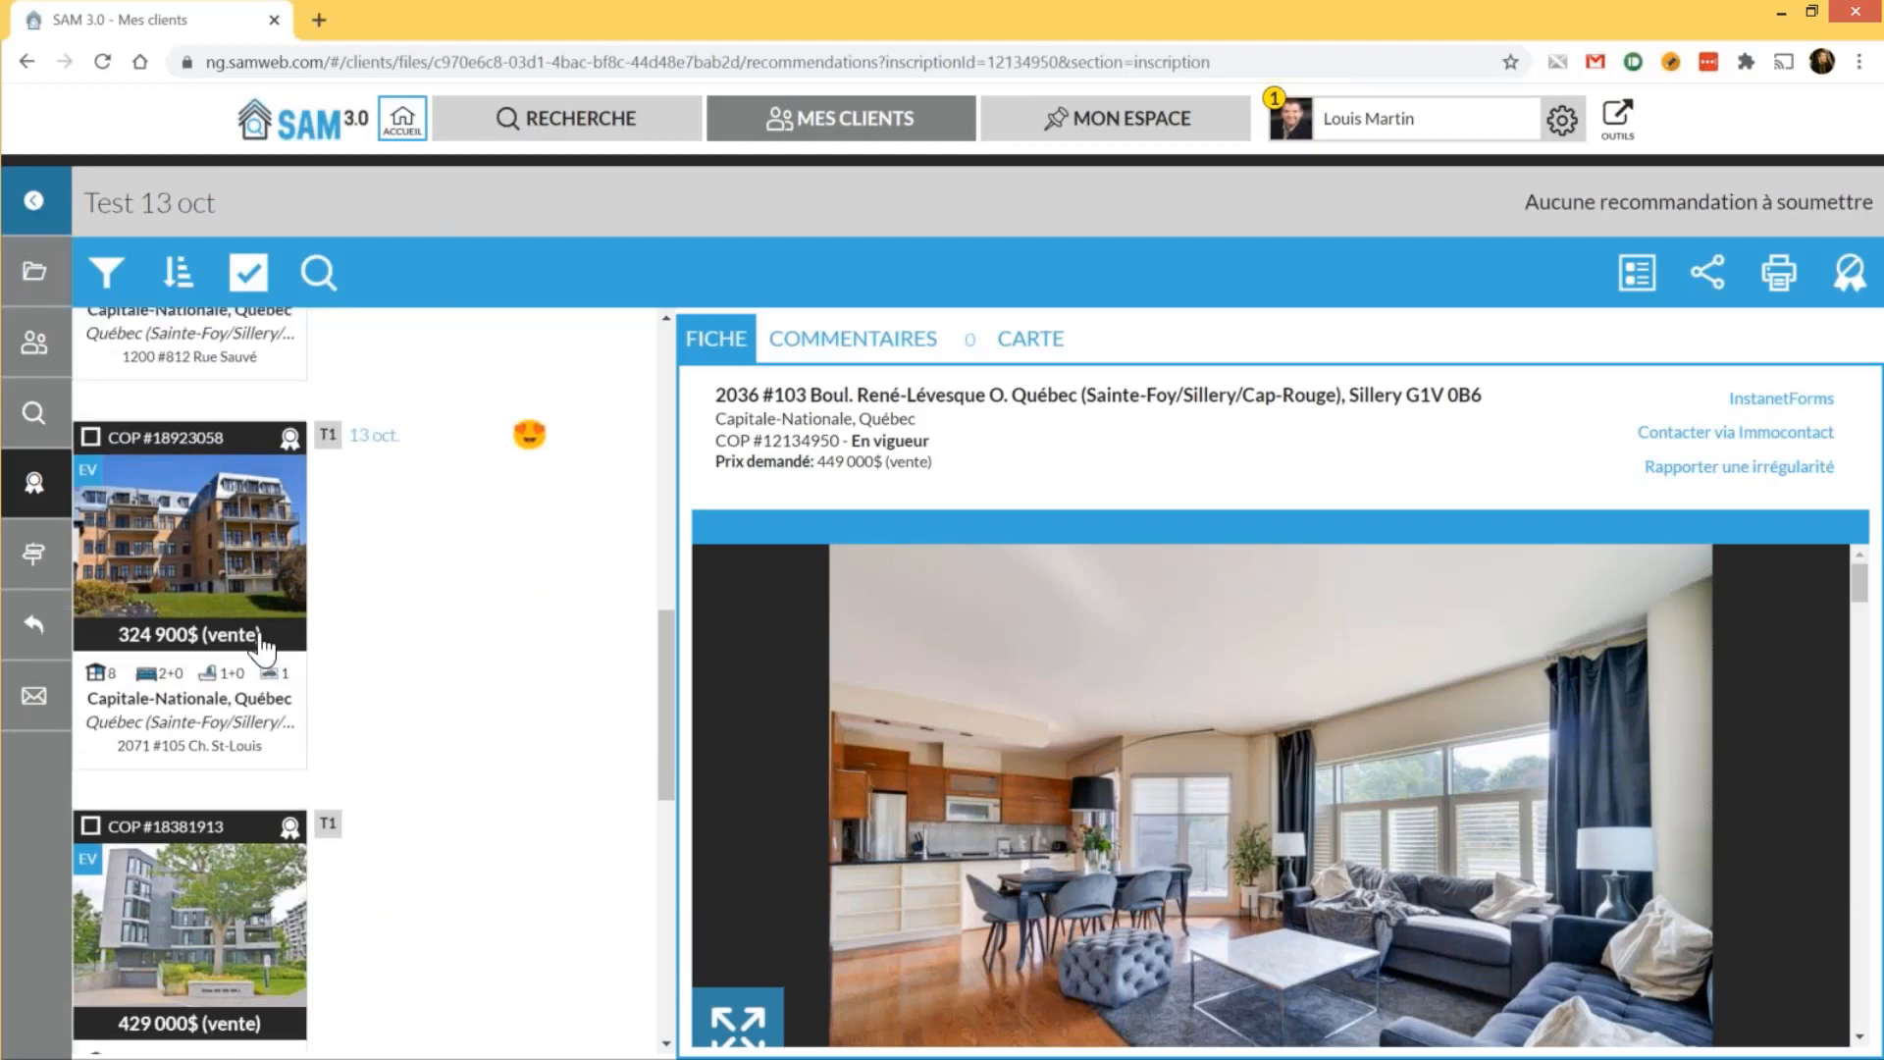
{"action": "left_click", "coordinate": [260, 638]}
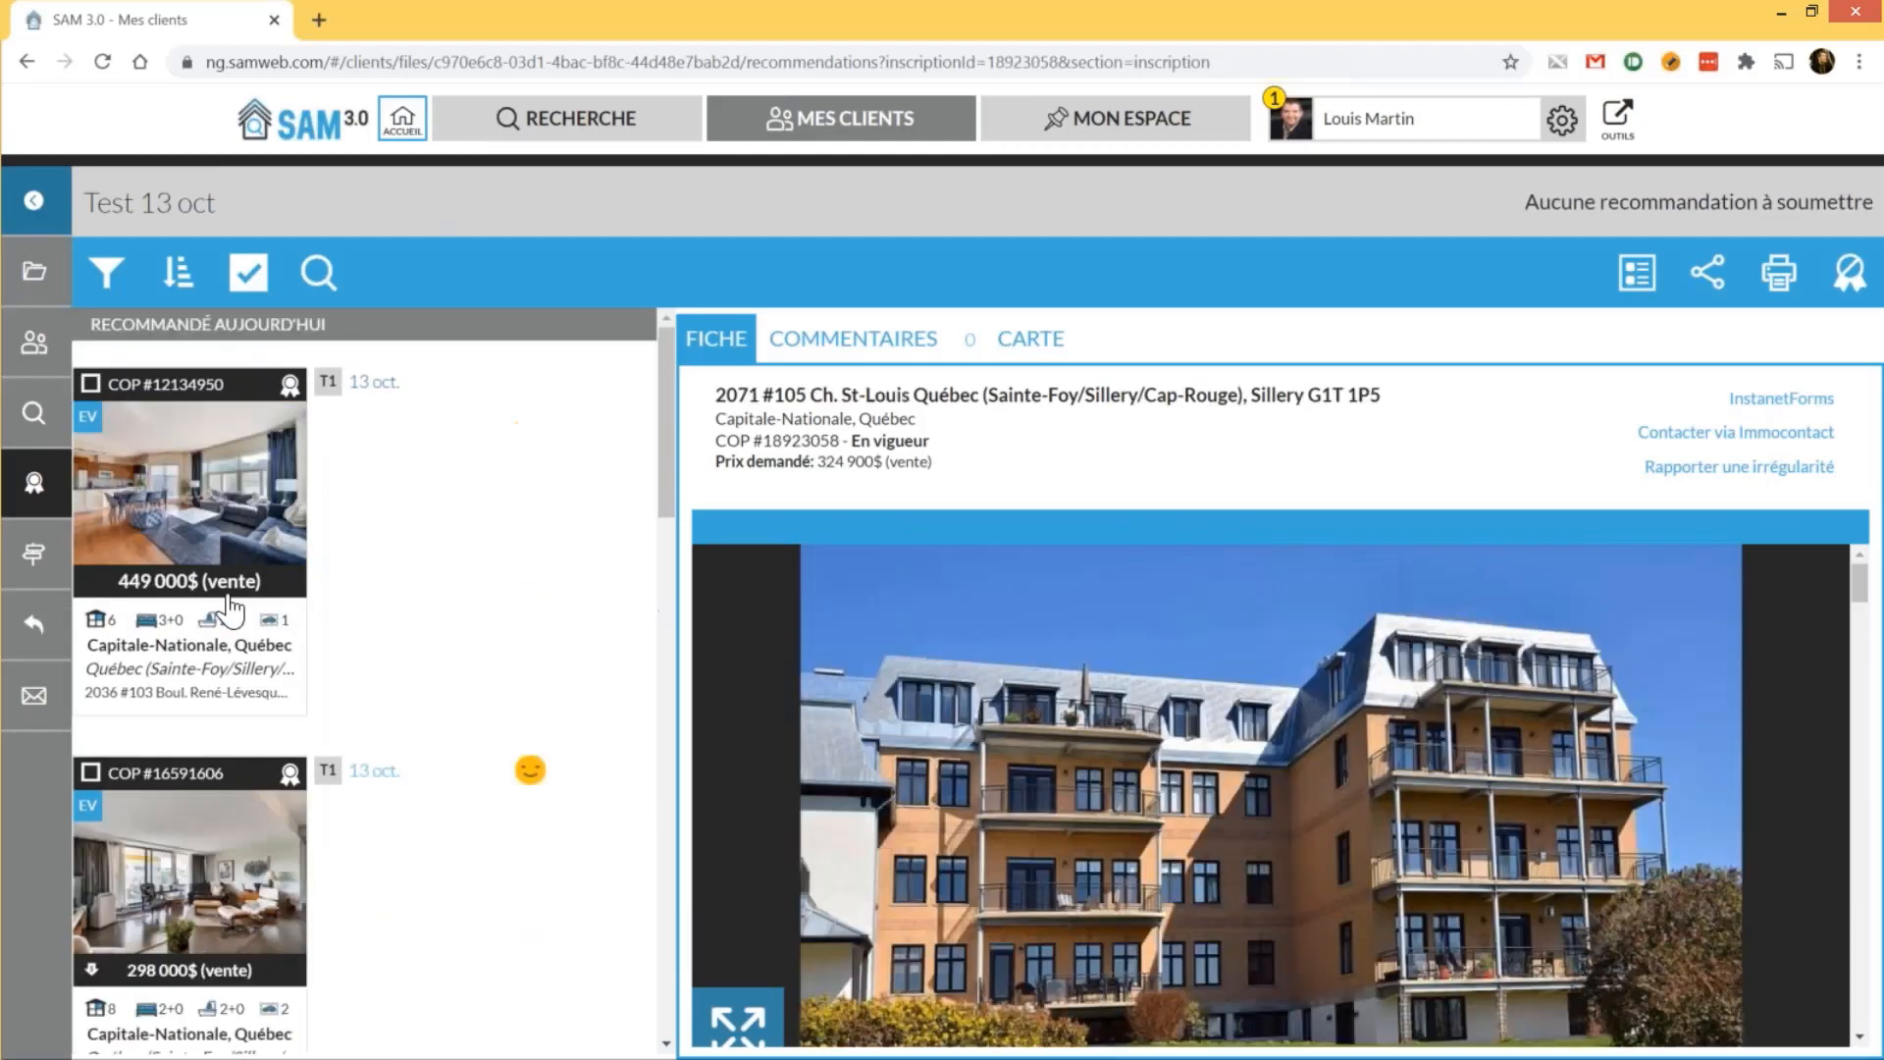
{"action": "scroll", "coordinate": [231, 611], "scroll_direction": "down", "scroll_amount": 8}
{"action": "left_click", "coordinate": [211, 562]}
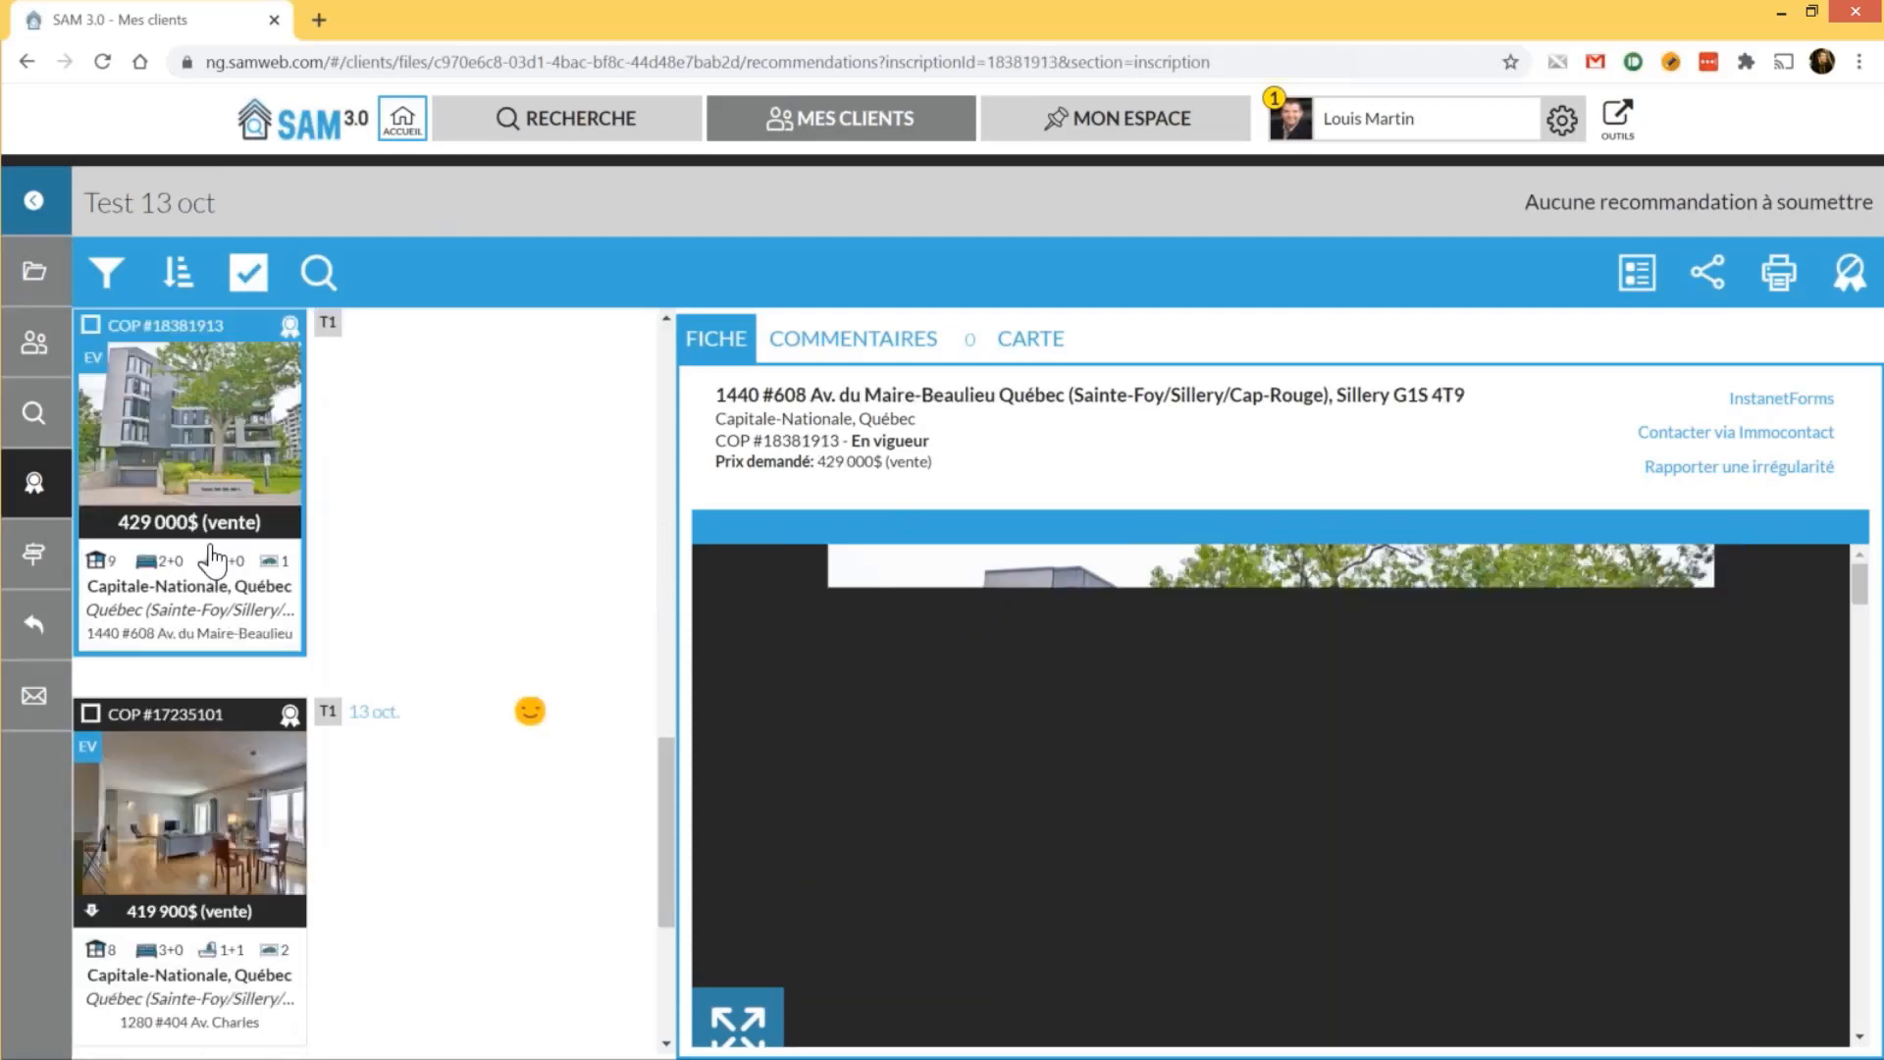
{"action": "scroll", "coordinate": [212, 579], "scroll_direction": "up", "scroll_amount": 5}
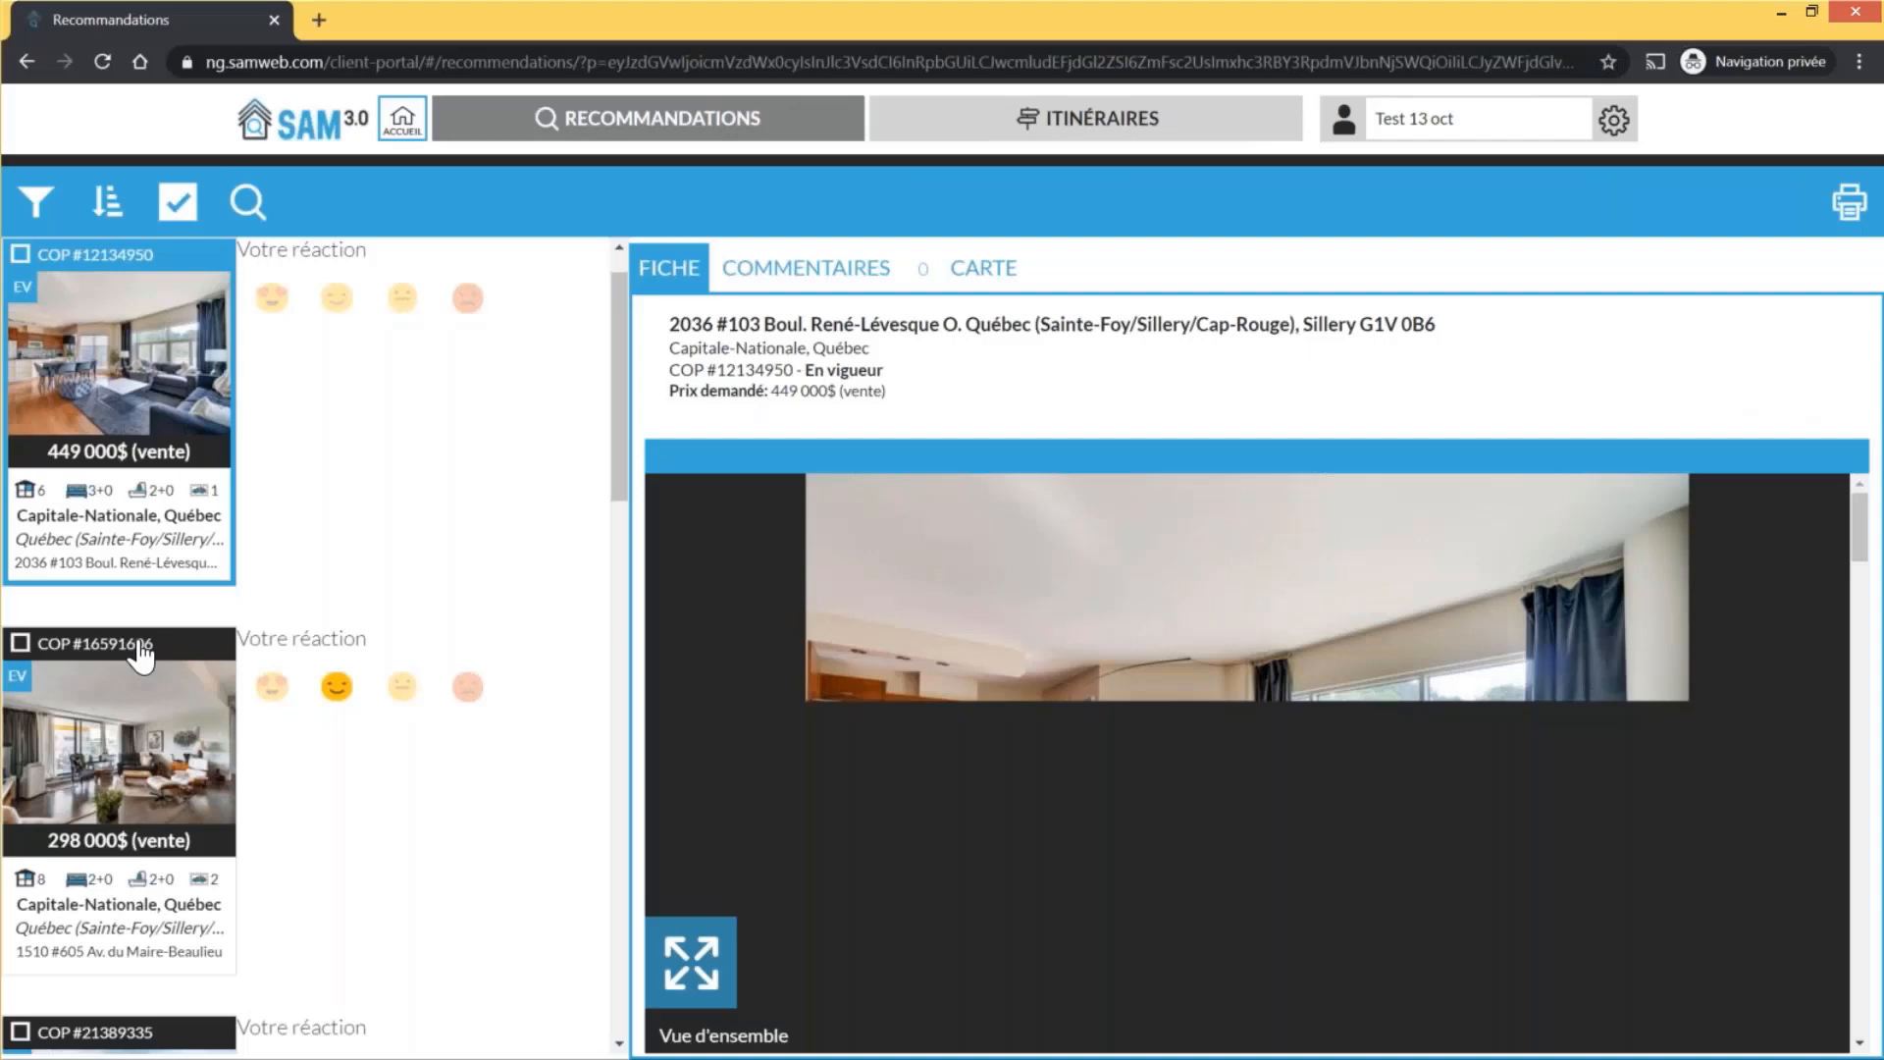
{"action": "scroll", "coordinate": [145, 687], "scroll_direction": "down", "scroll_amount": 1}
{"action": "scroll", "coordinate": [145, 687], "scroll_direction": "down", "scroll_amount": 9}
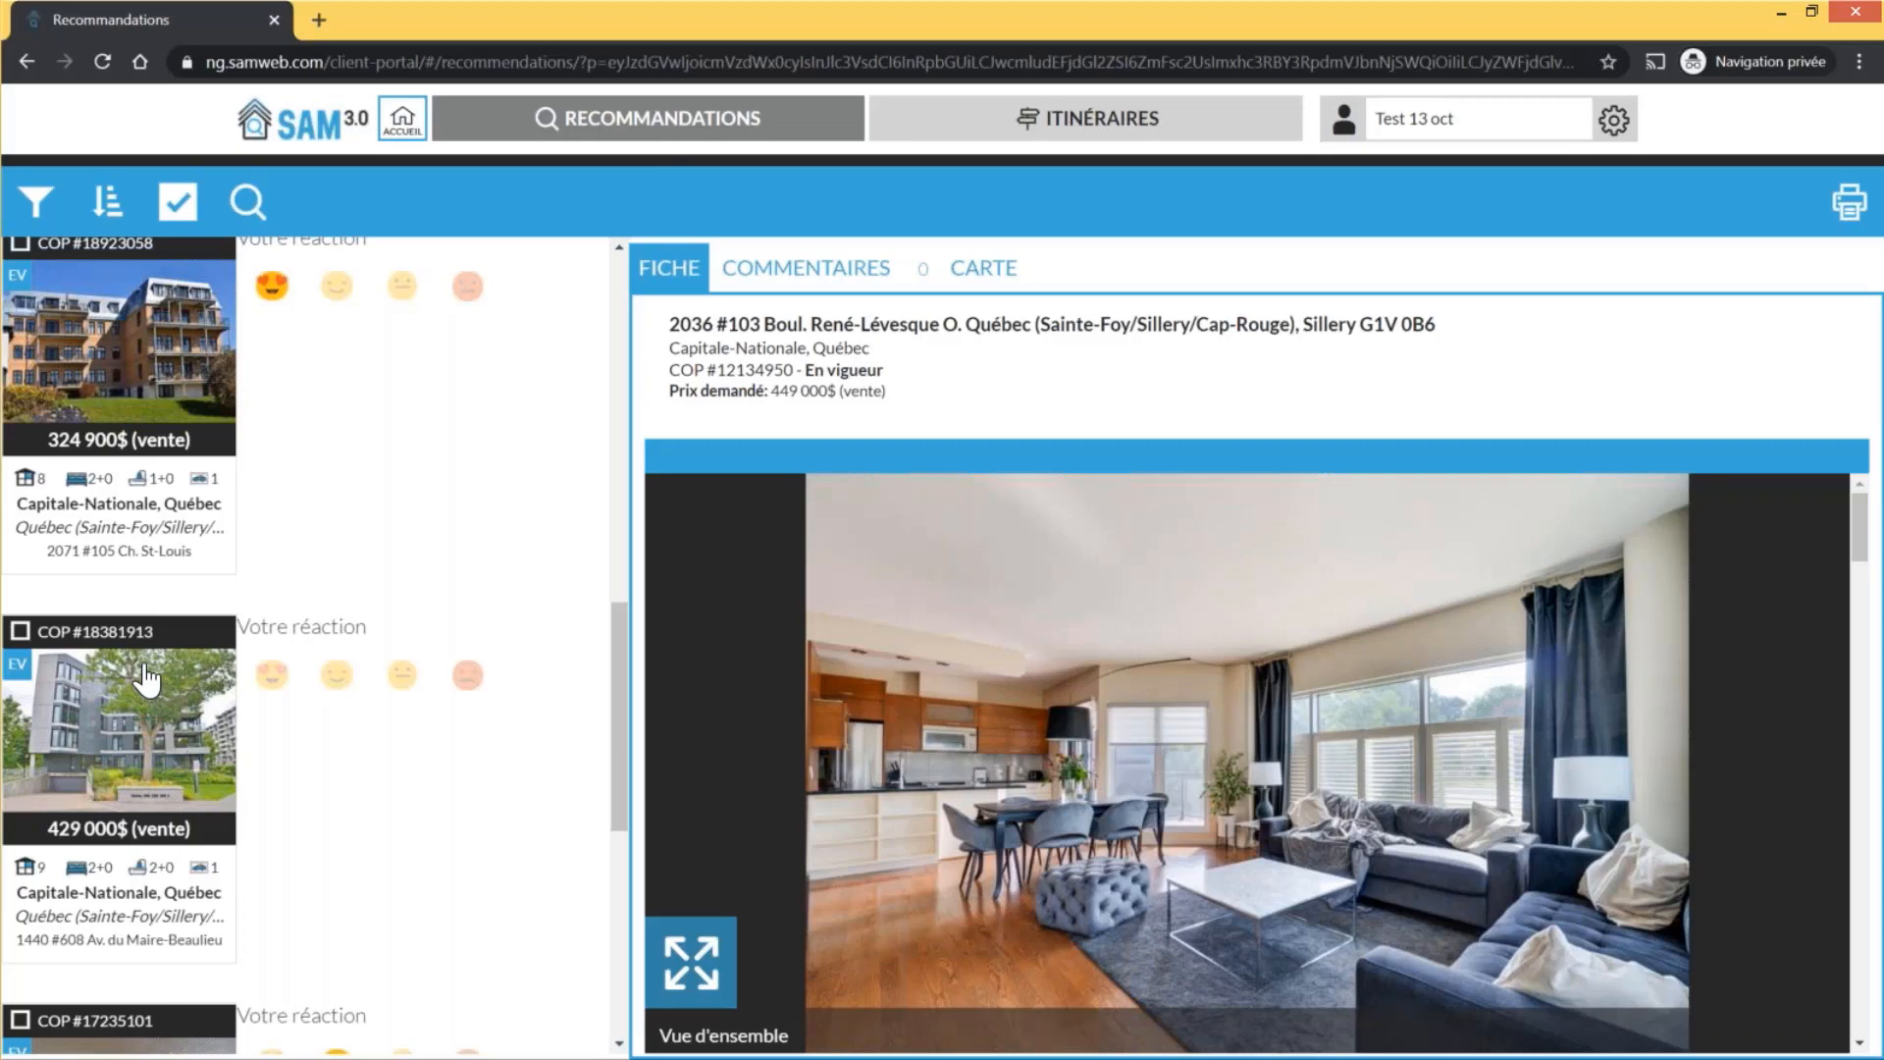
{"action": "left_click", "coordinate": [145, 677]}
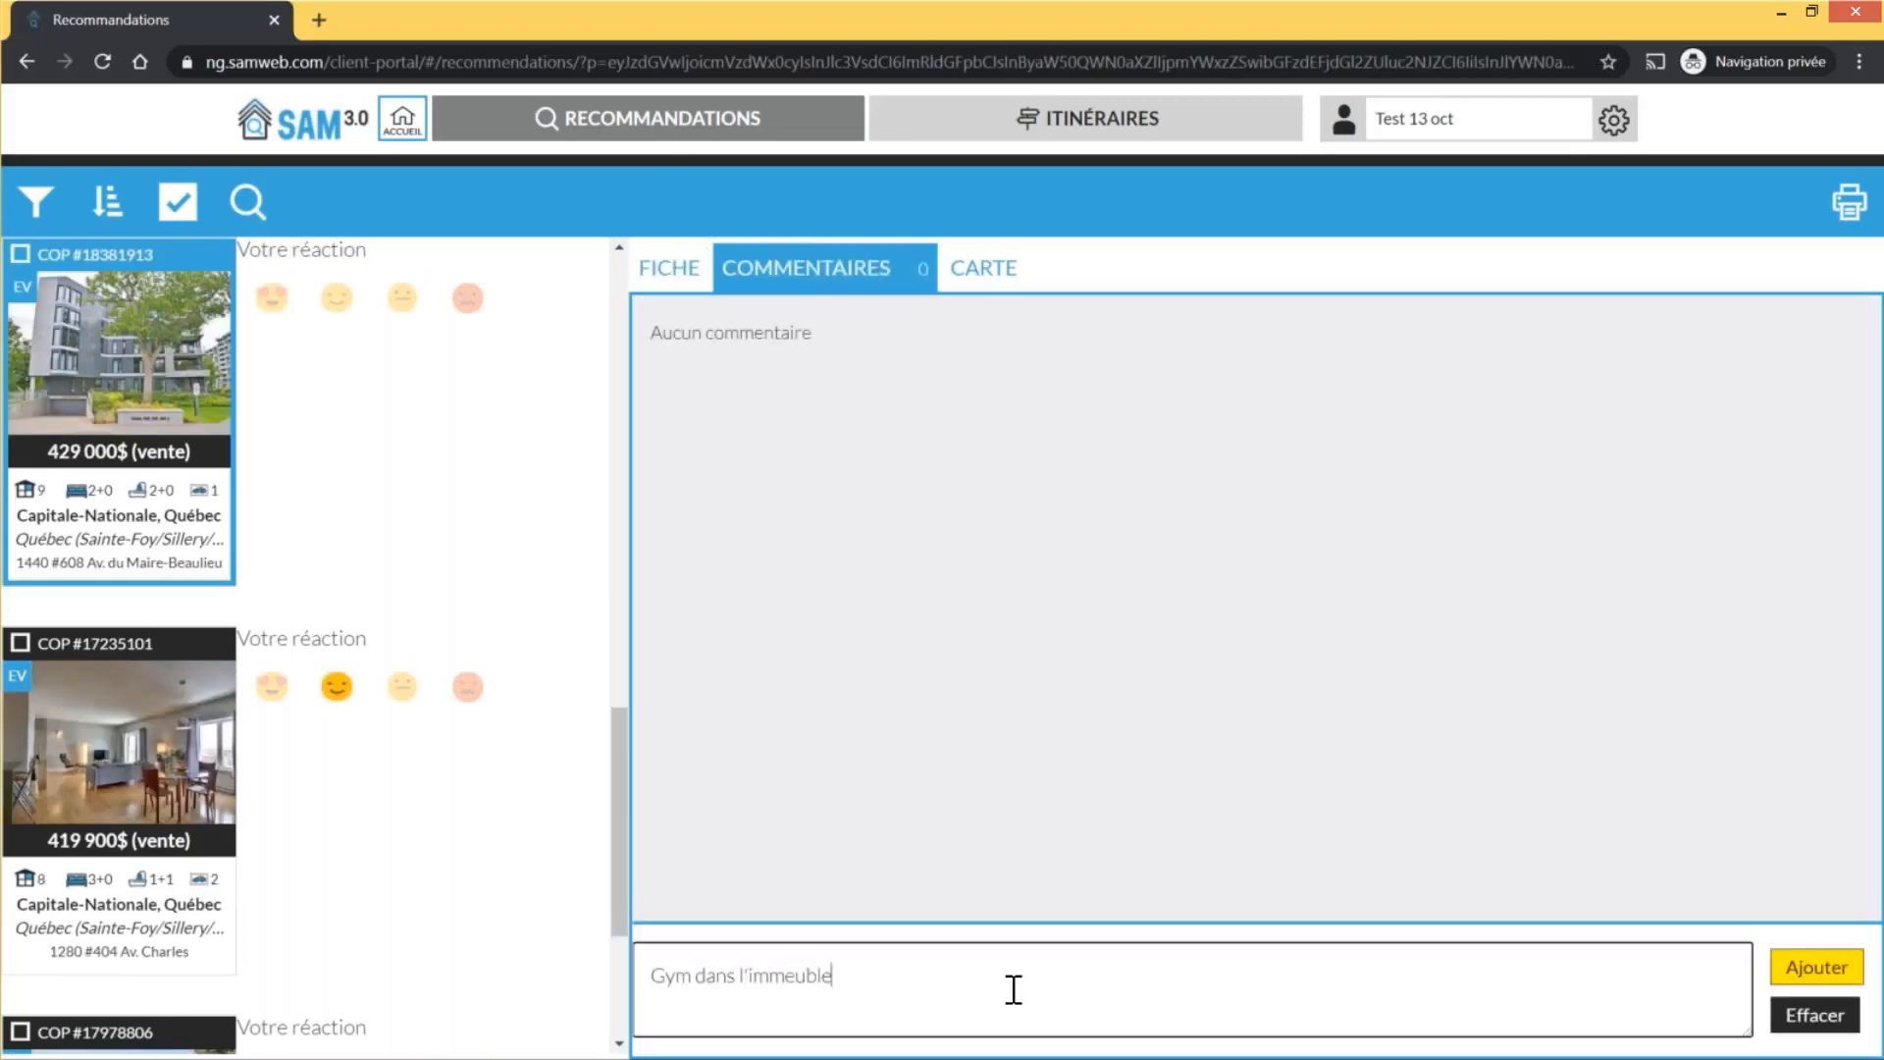
{"action": "type", "text": "?"}
{"action": "left_click", "coordinate": [1816, 968]}
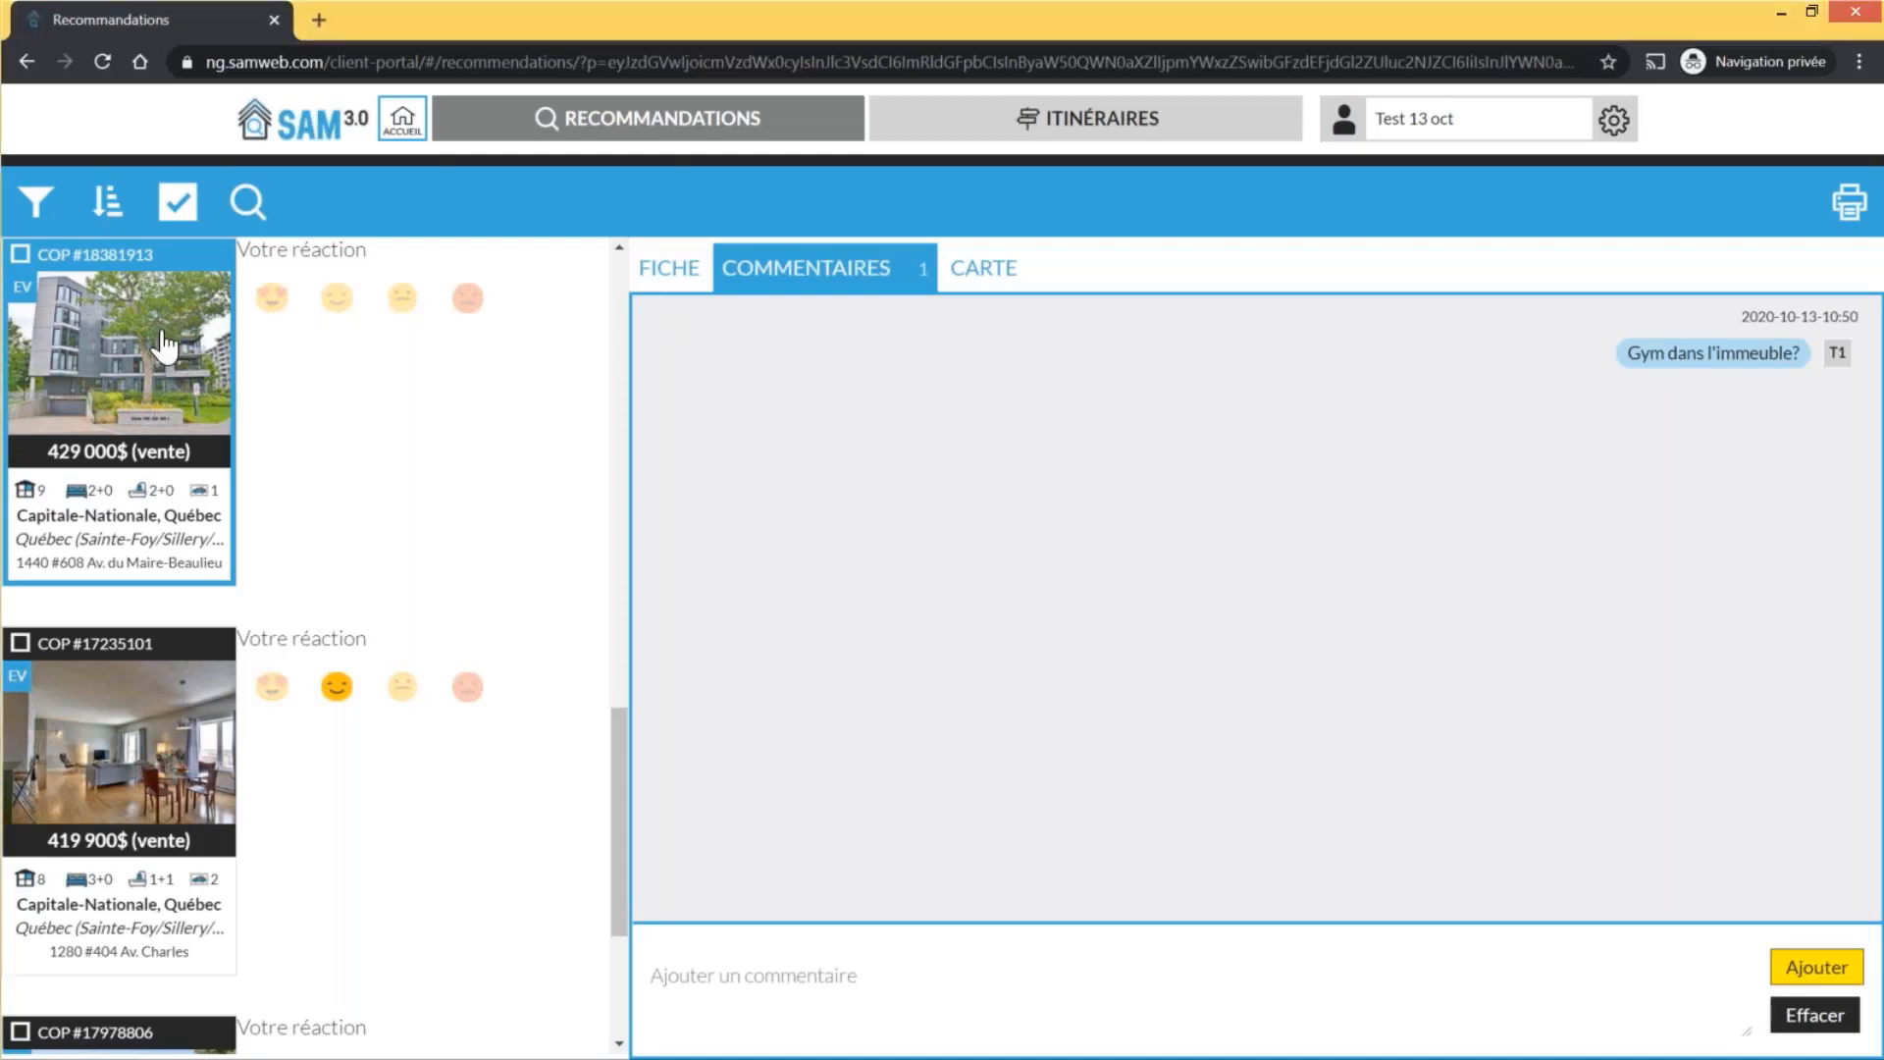
{"action": "left_click", "coordinate": [164, 345]}
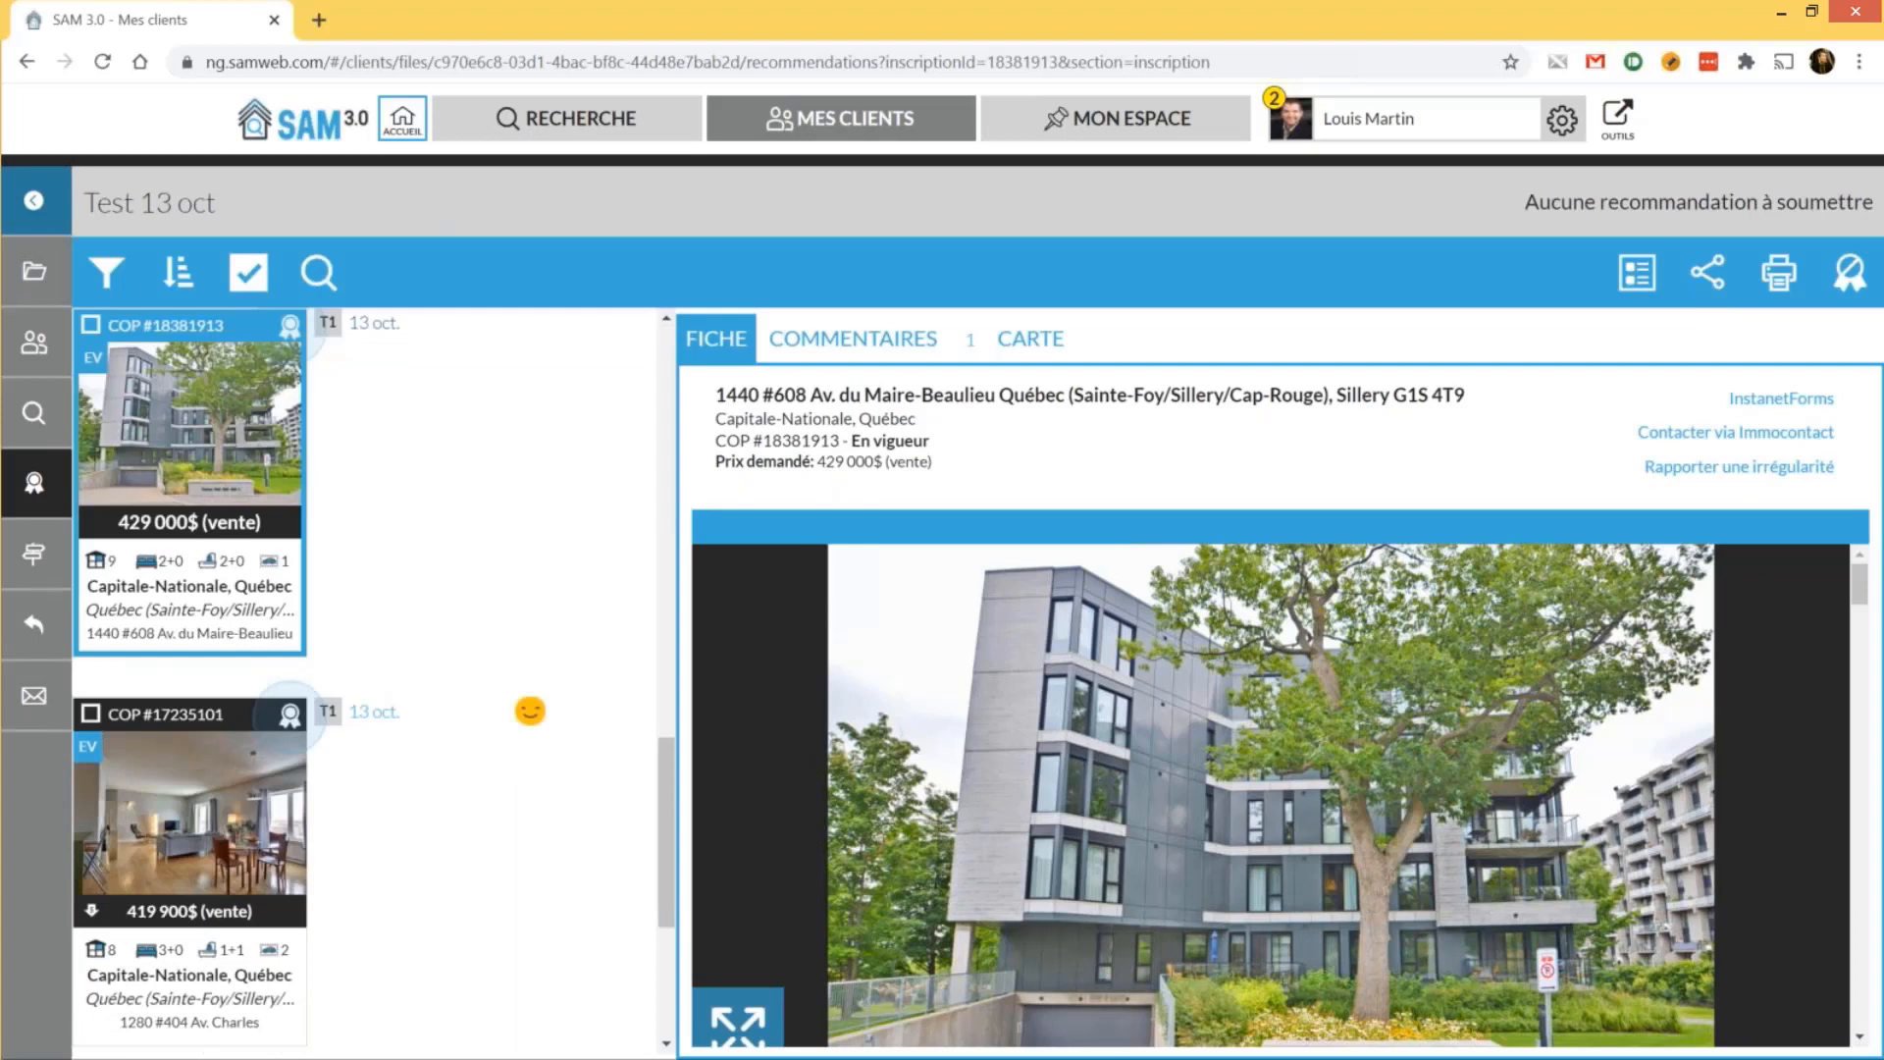
{"action": "scroll", "coordinate": [365, 682], "scroll_direction": "up", "scroll_amount": 2}
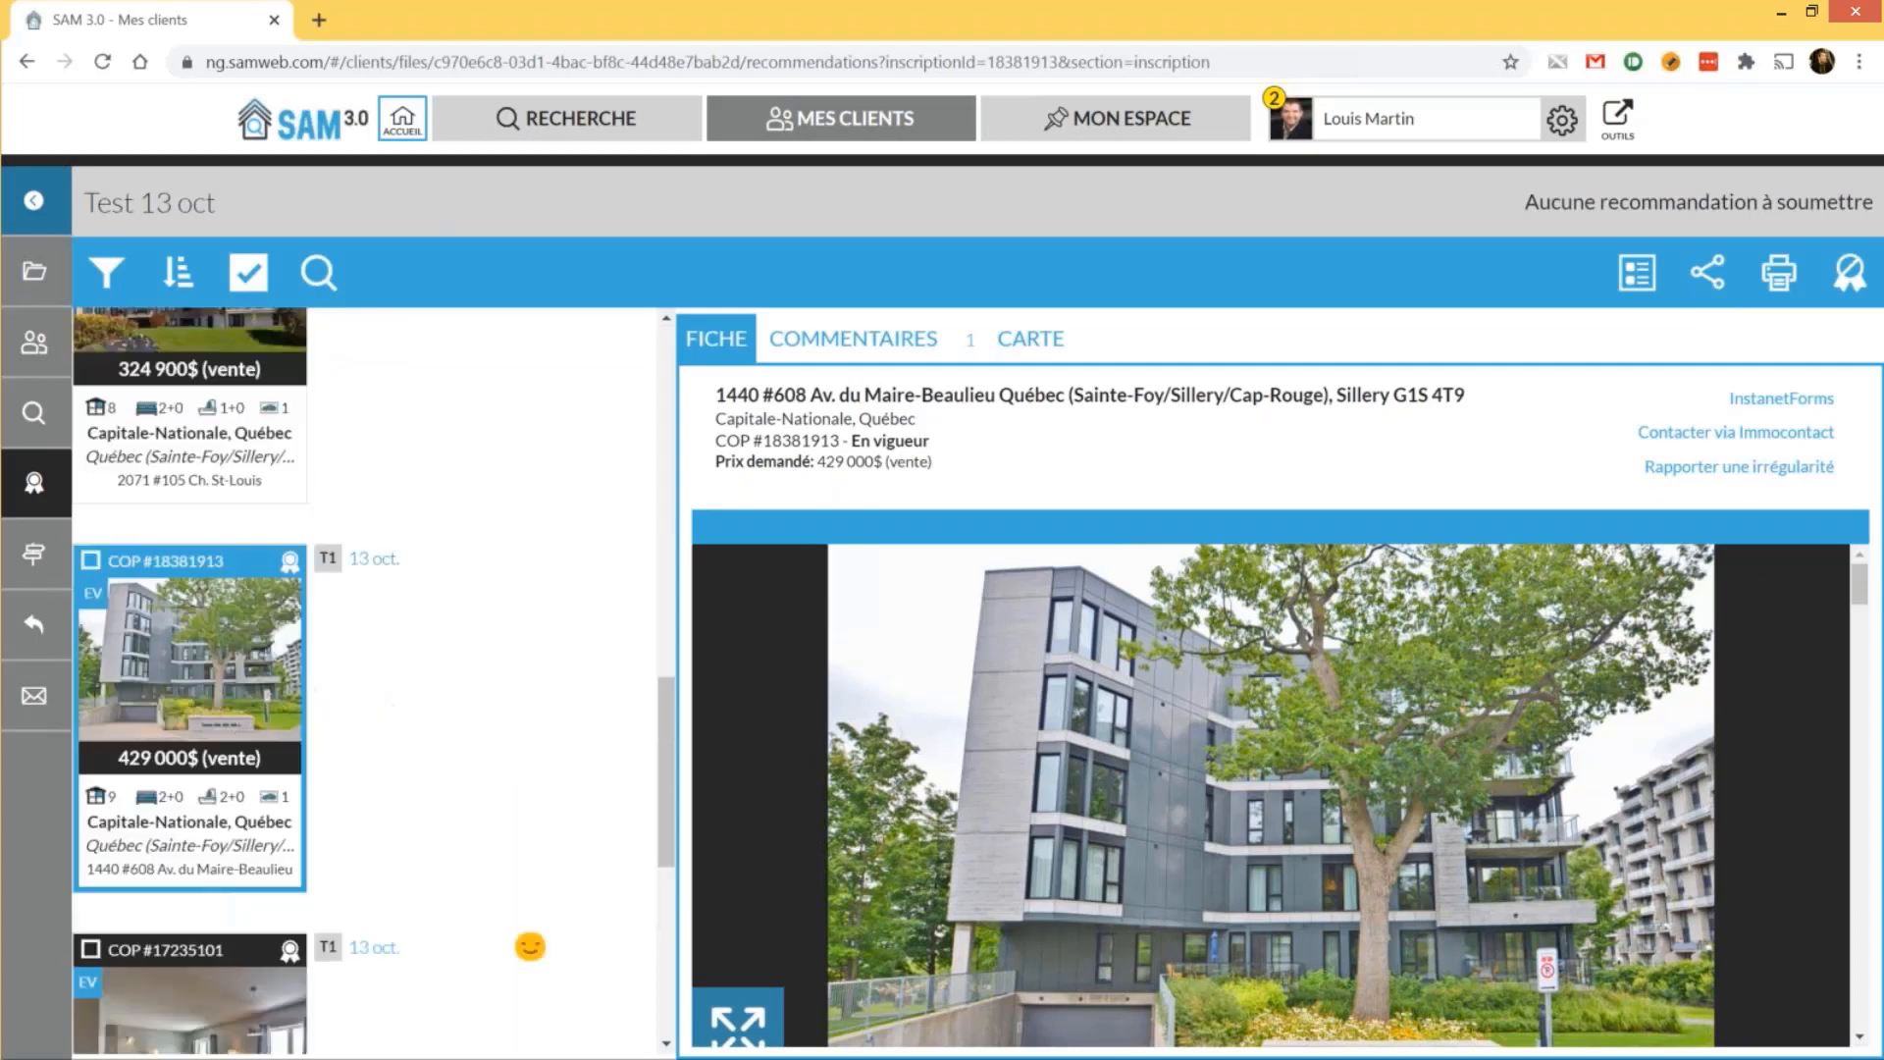
{"action": "left_click", "coordinate": [870, 362]}
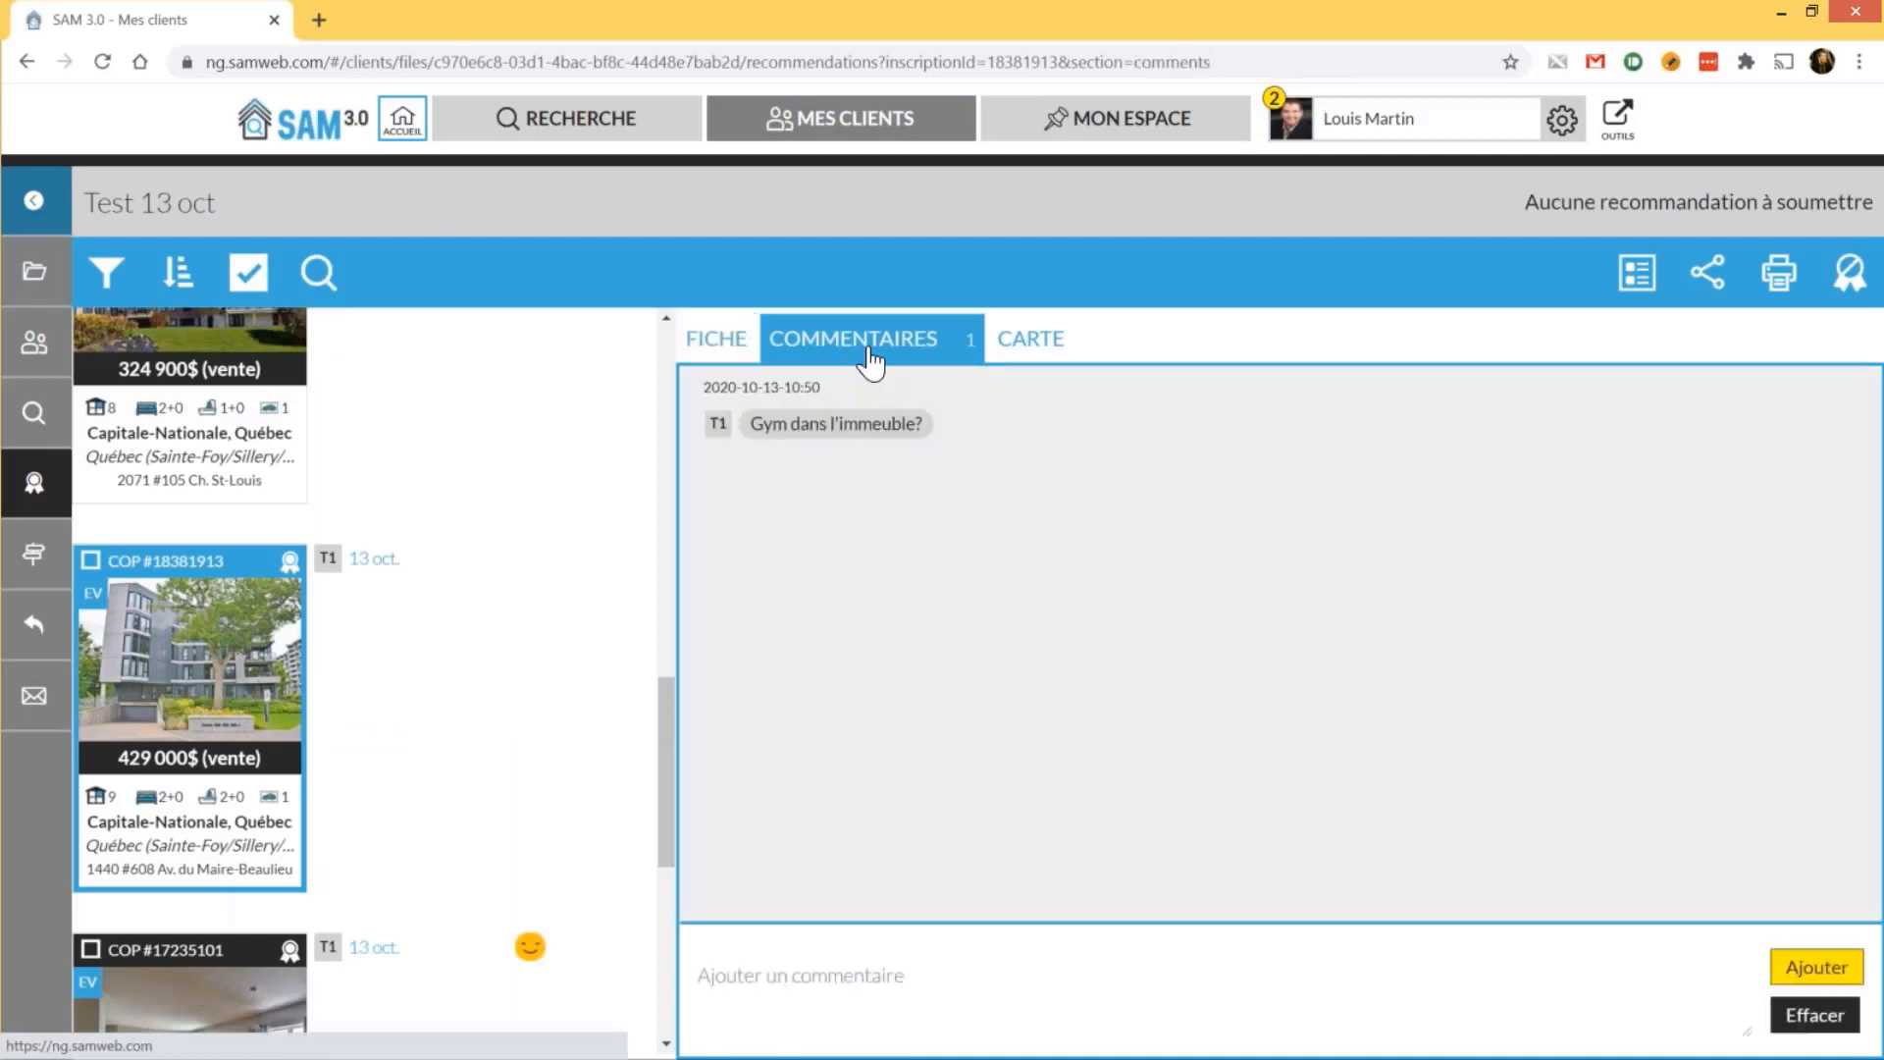
{"action": "left_click", "coordinate": [716, 339]}
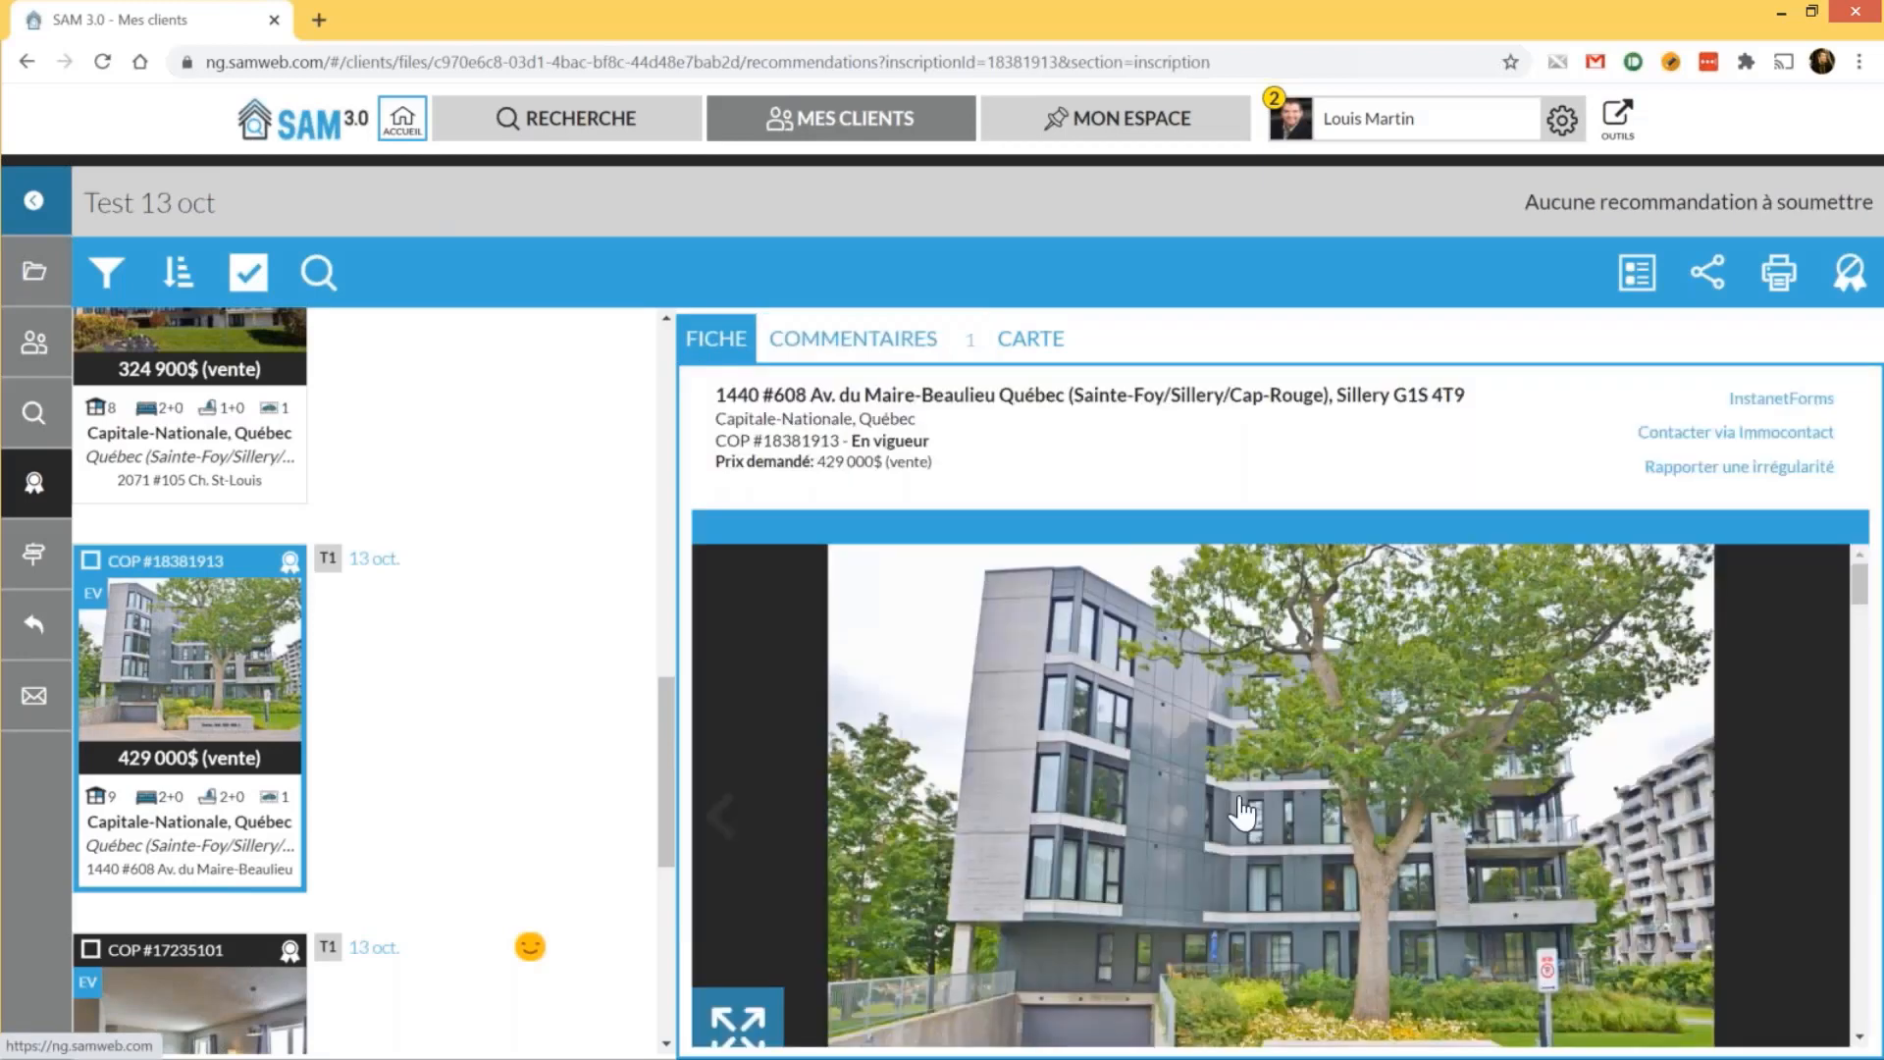
{"action": "scroll", "coordinate": [1243, 813], "scroll_direction": "down", "scroll_amount": 10}
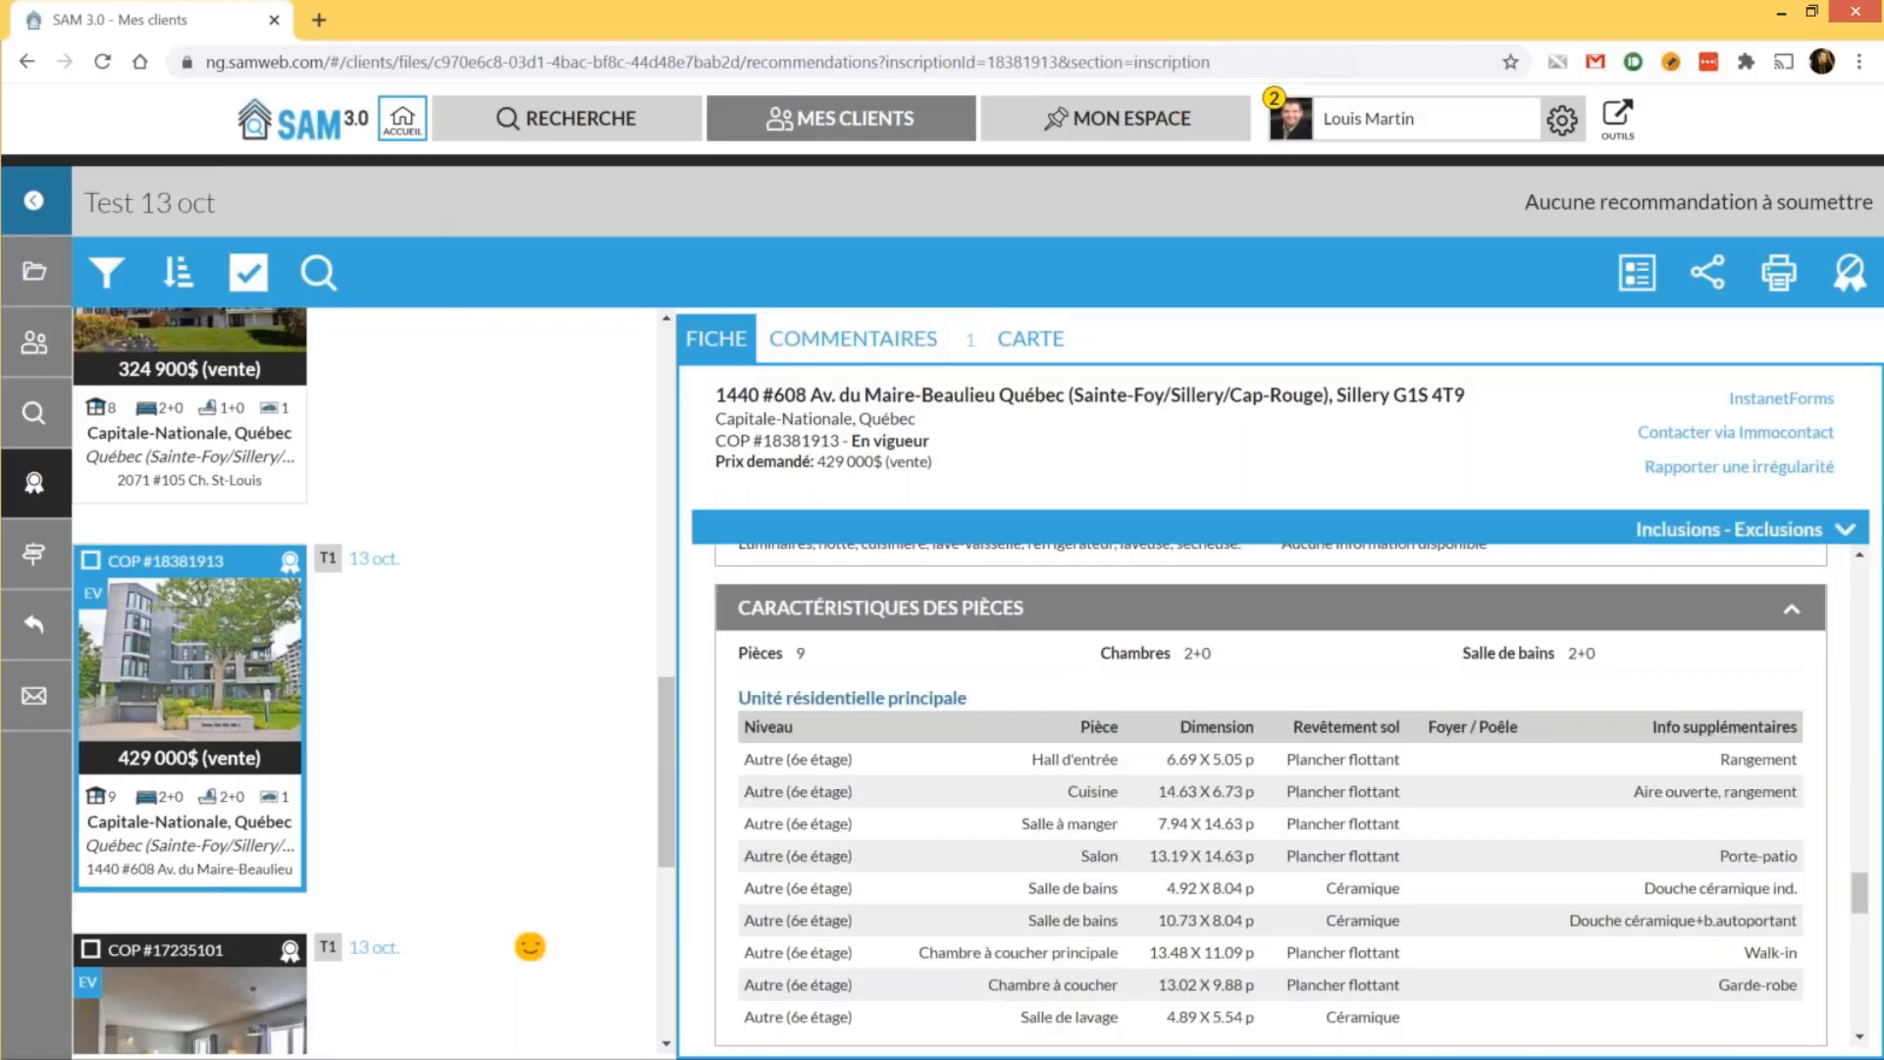
{"action": "scroll", "coordinate": [1305, 877], "scroll_direction": "down", "scroll_amount": 5}
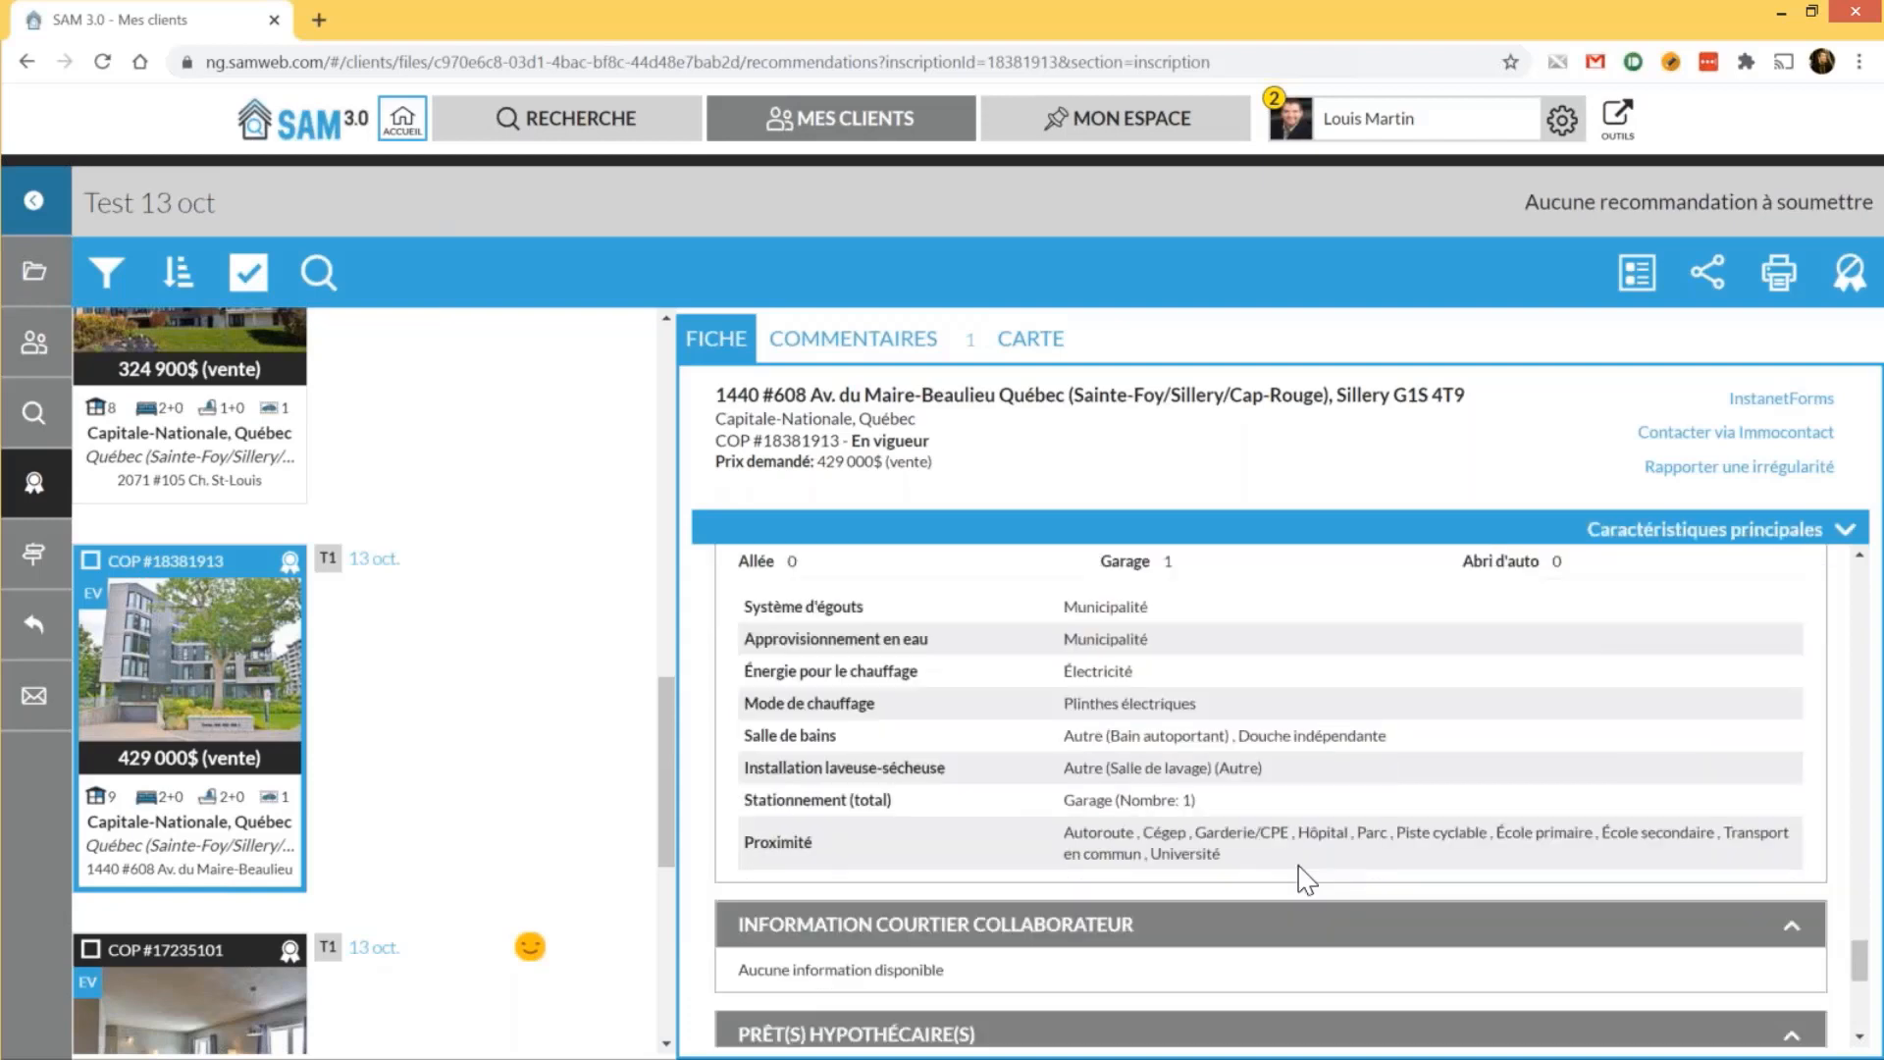
{"action": "scroll", "coordinate": [1305, 878], "scroll_direction": "up", "scroll_amount": 2}
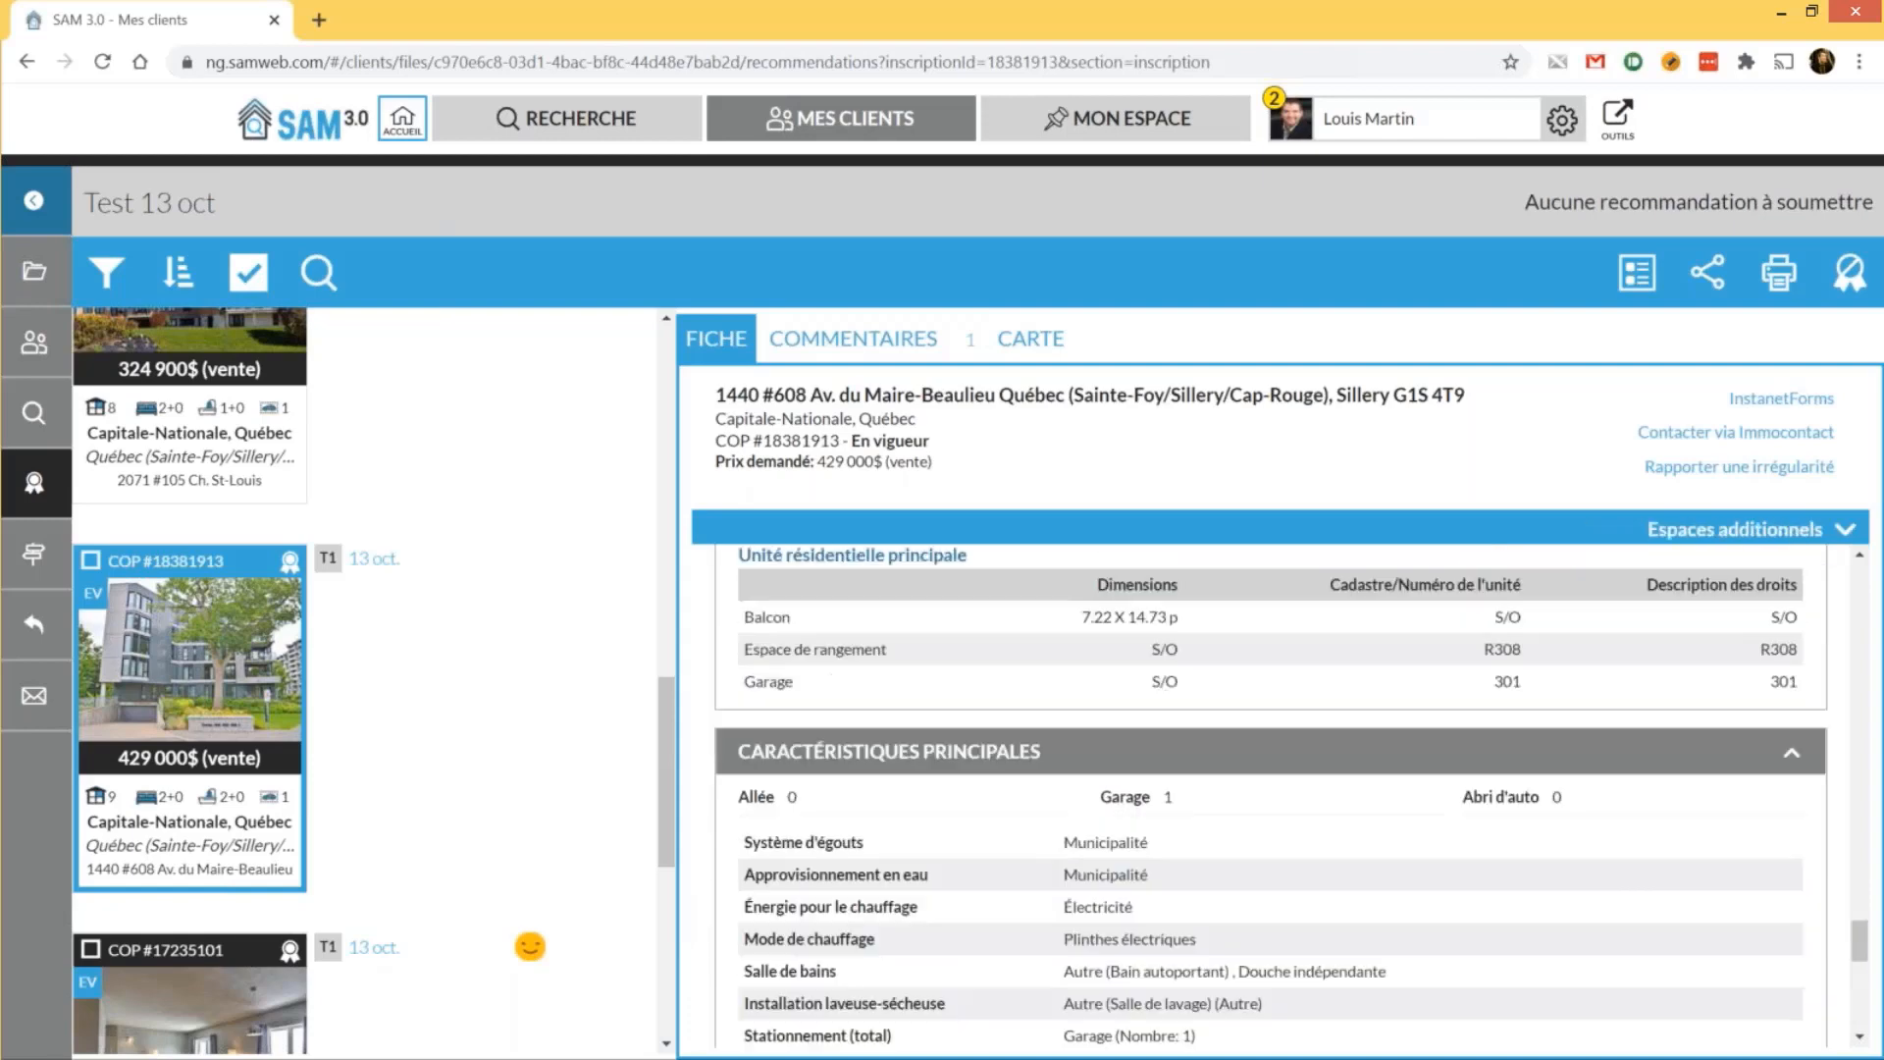
{"action": "scroll", "coordinate": [886, 481], "scroll_direction": "up", "scroll_amount": 5}
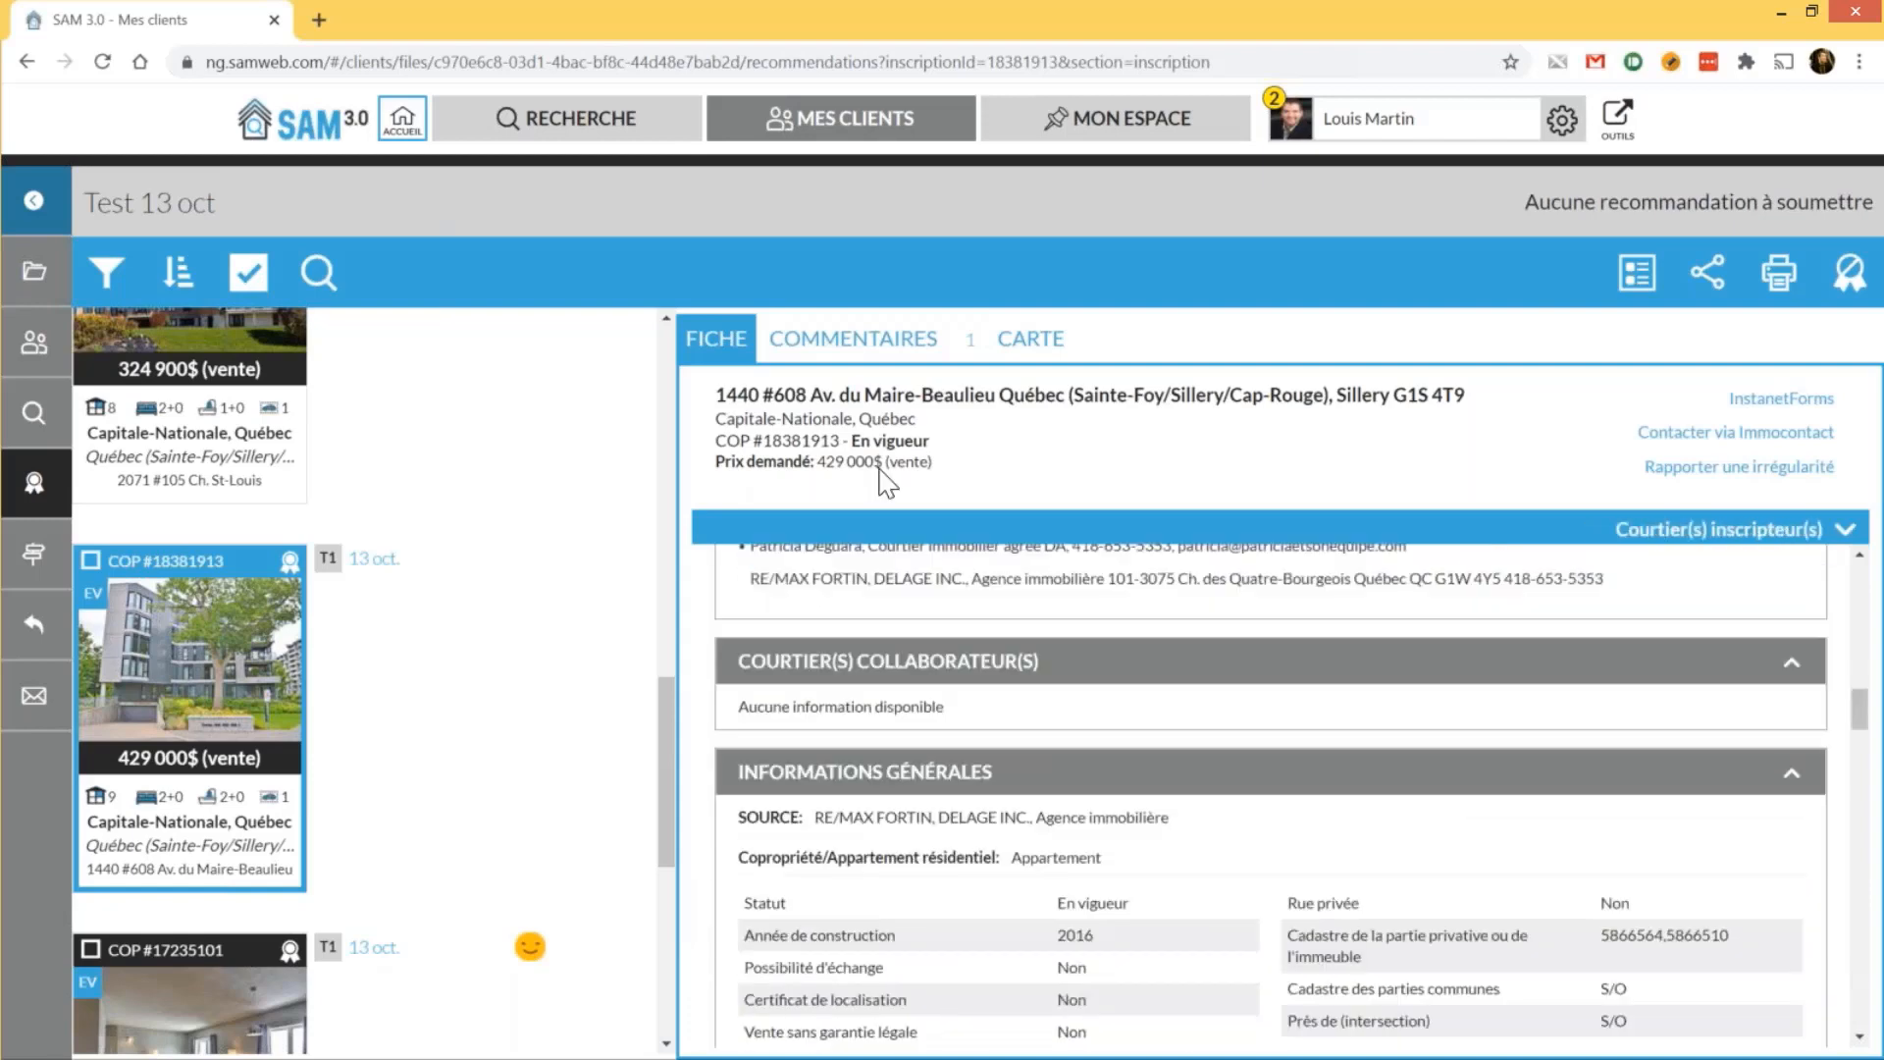
Reply "Oui, il y a un gym au SS avec des vélos stationnaires." in the listing's comments
{"action": "left_click", "coordinate": [853, 339]}
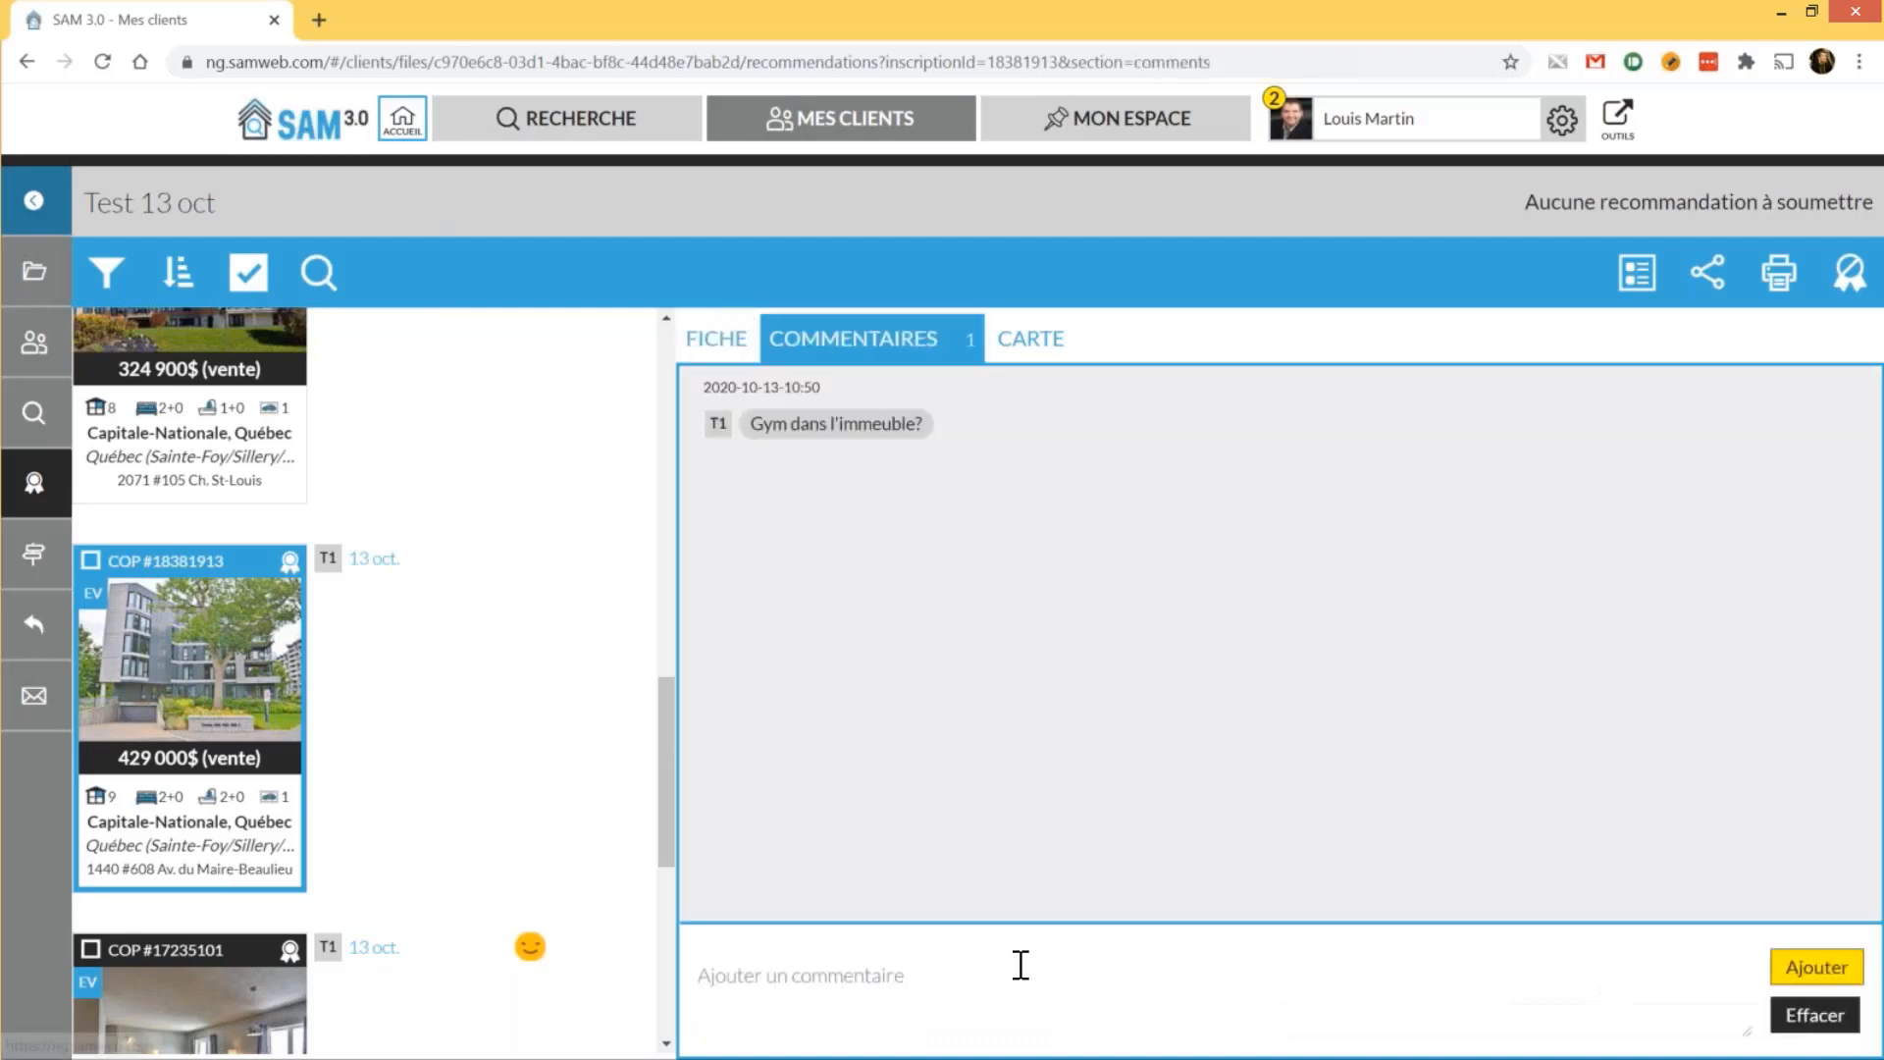
{"action": "left_click", "coordinate": [1018, 963]}
{"action": "type", "text": "Oui, il y un"}
{"action": "key", "text": "BackSpace"}
{"action": "key", "text": "BackSpace"}
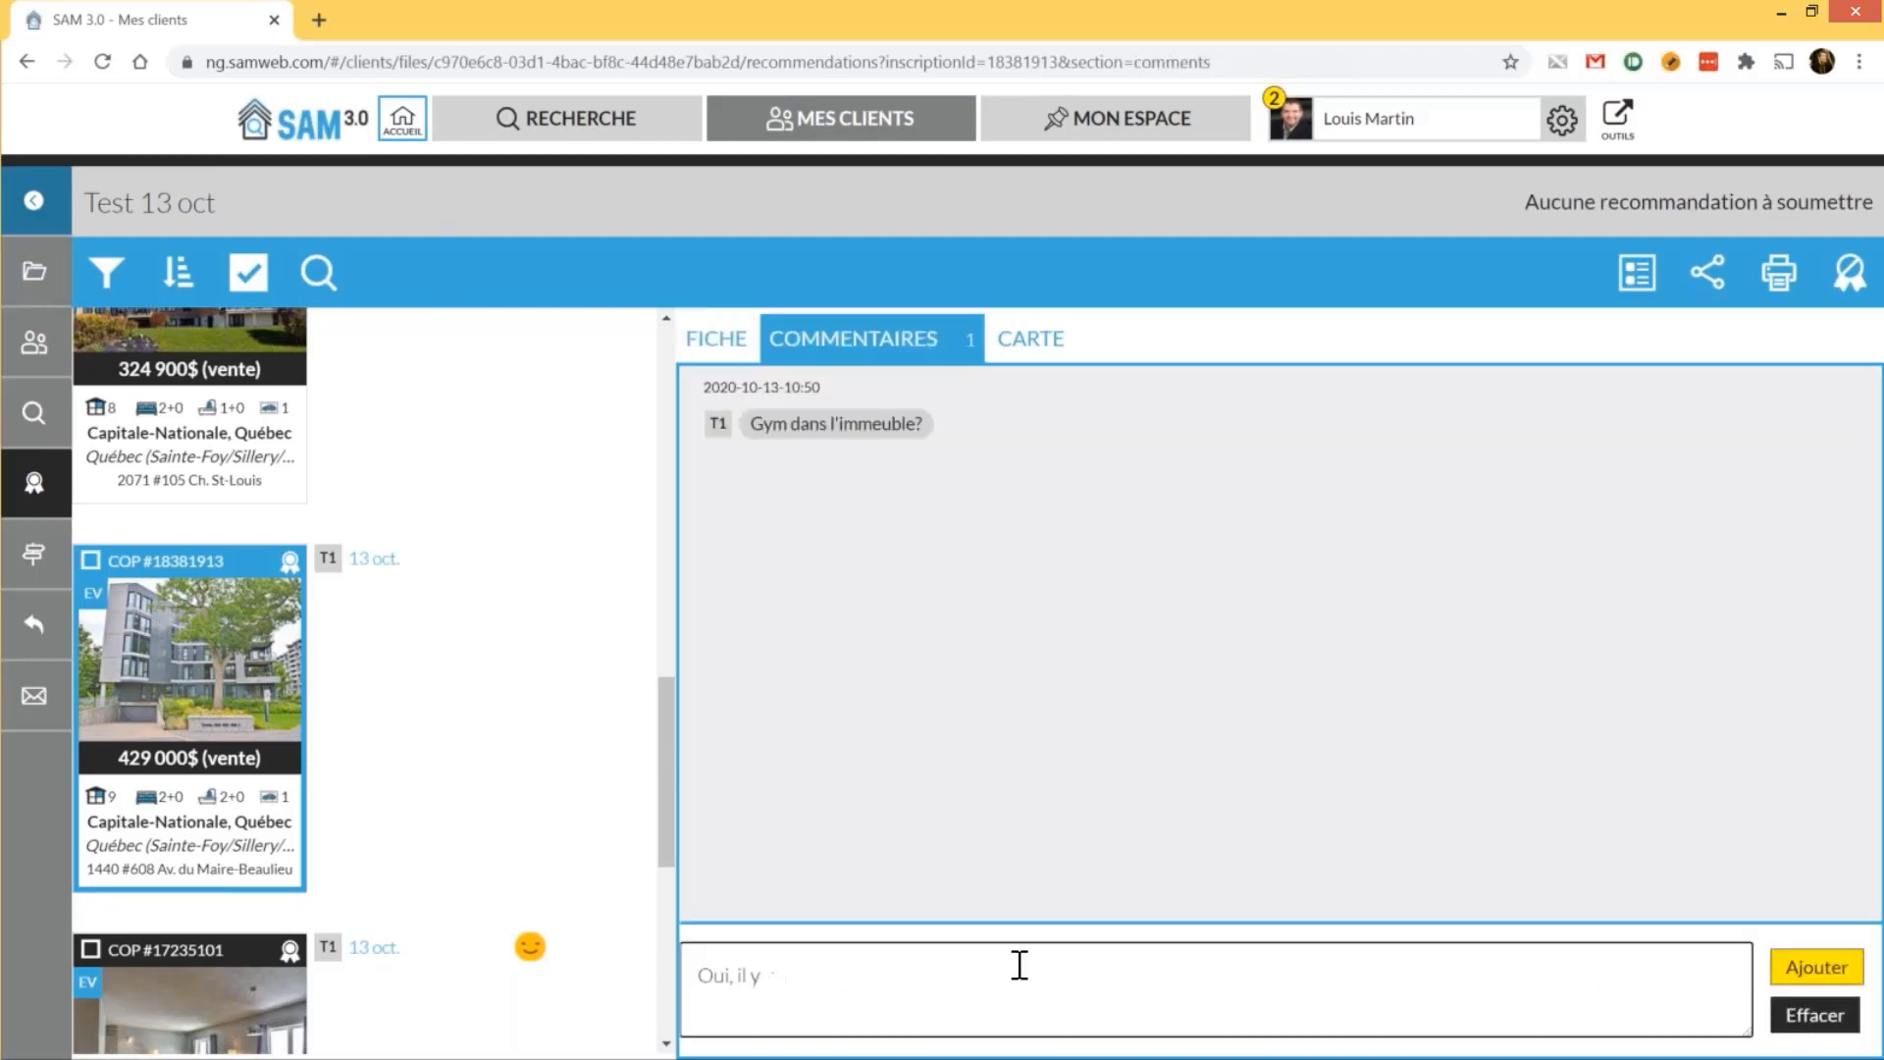
{"action": "type", "text": "a un gym au SS avec des vélos stationnaires"}
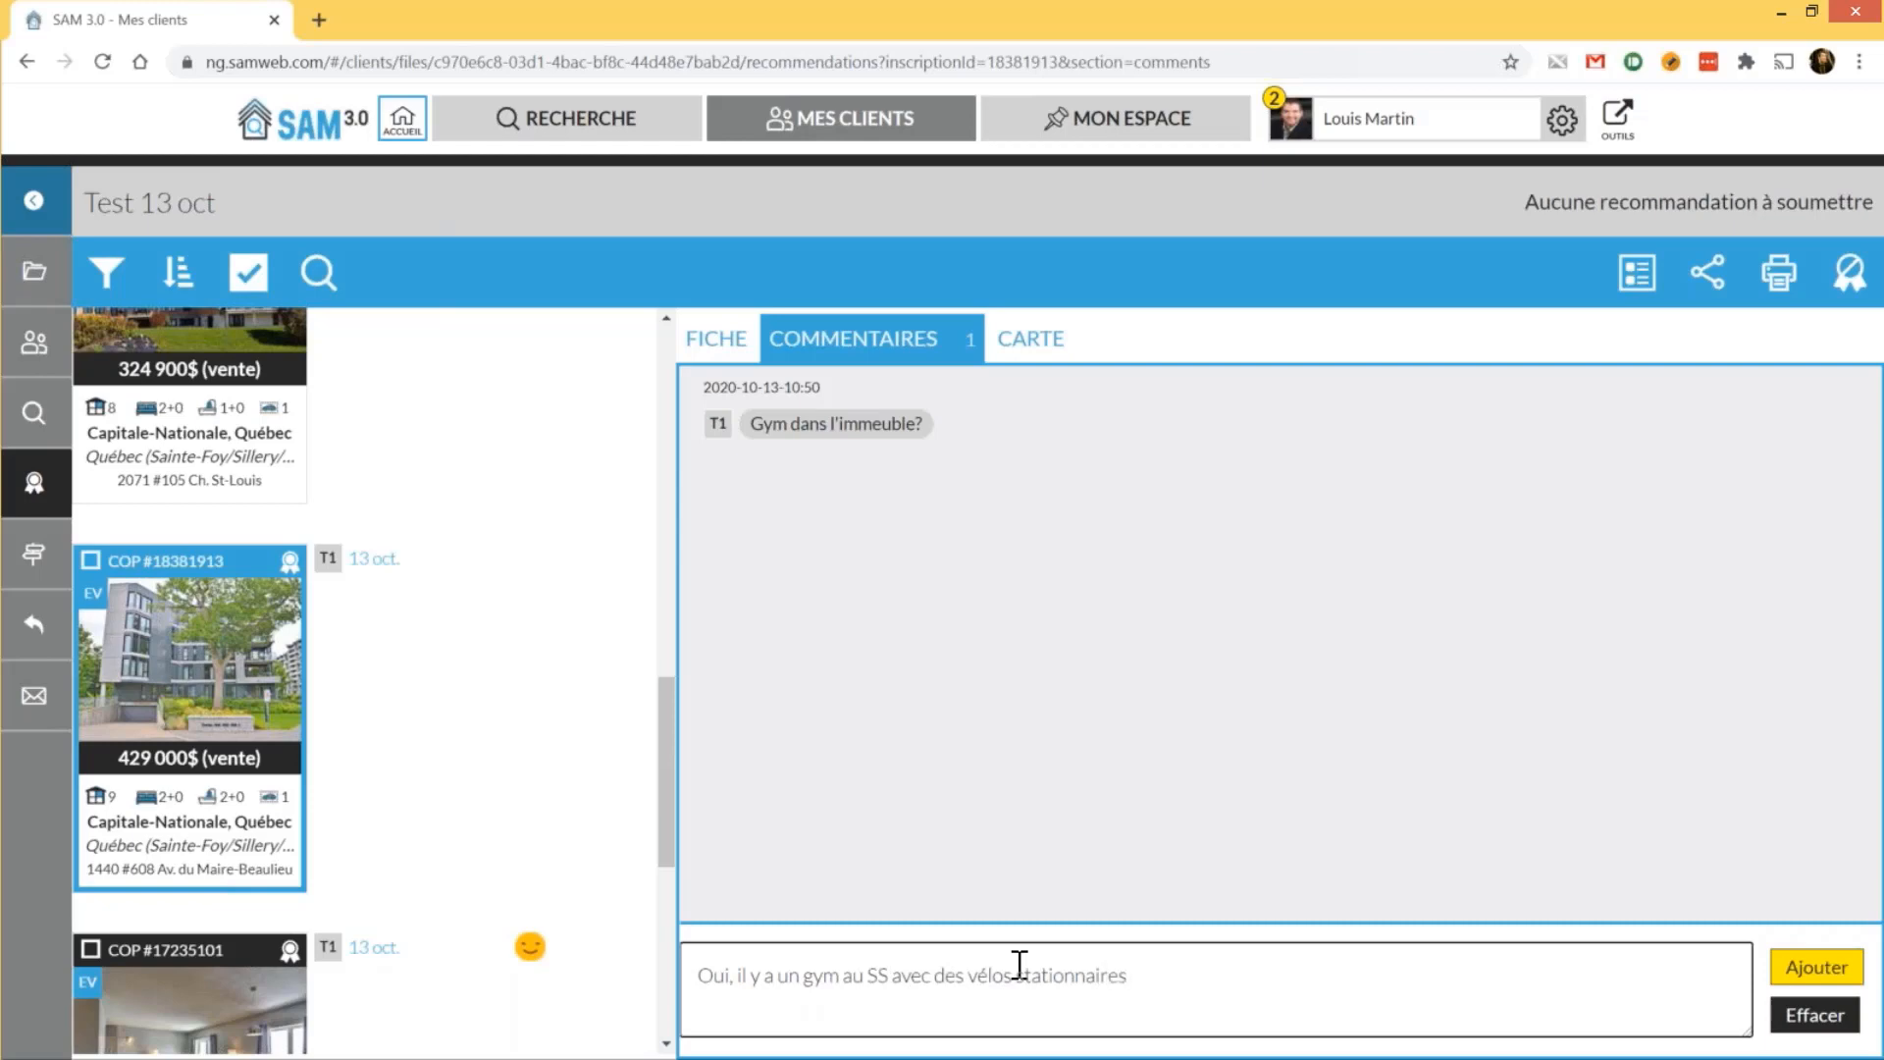
{"action": "type", "text": "."}
{"action": "left_click", "coordinate": [1817, 969]}
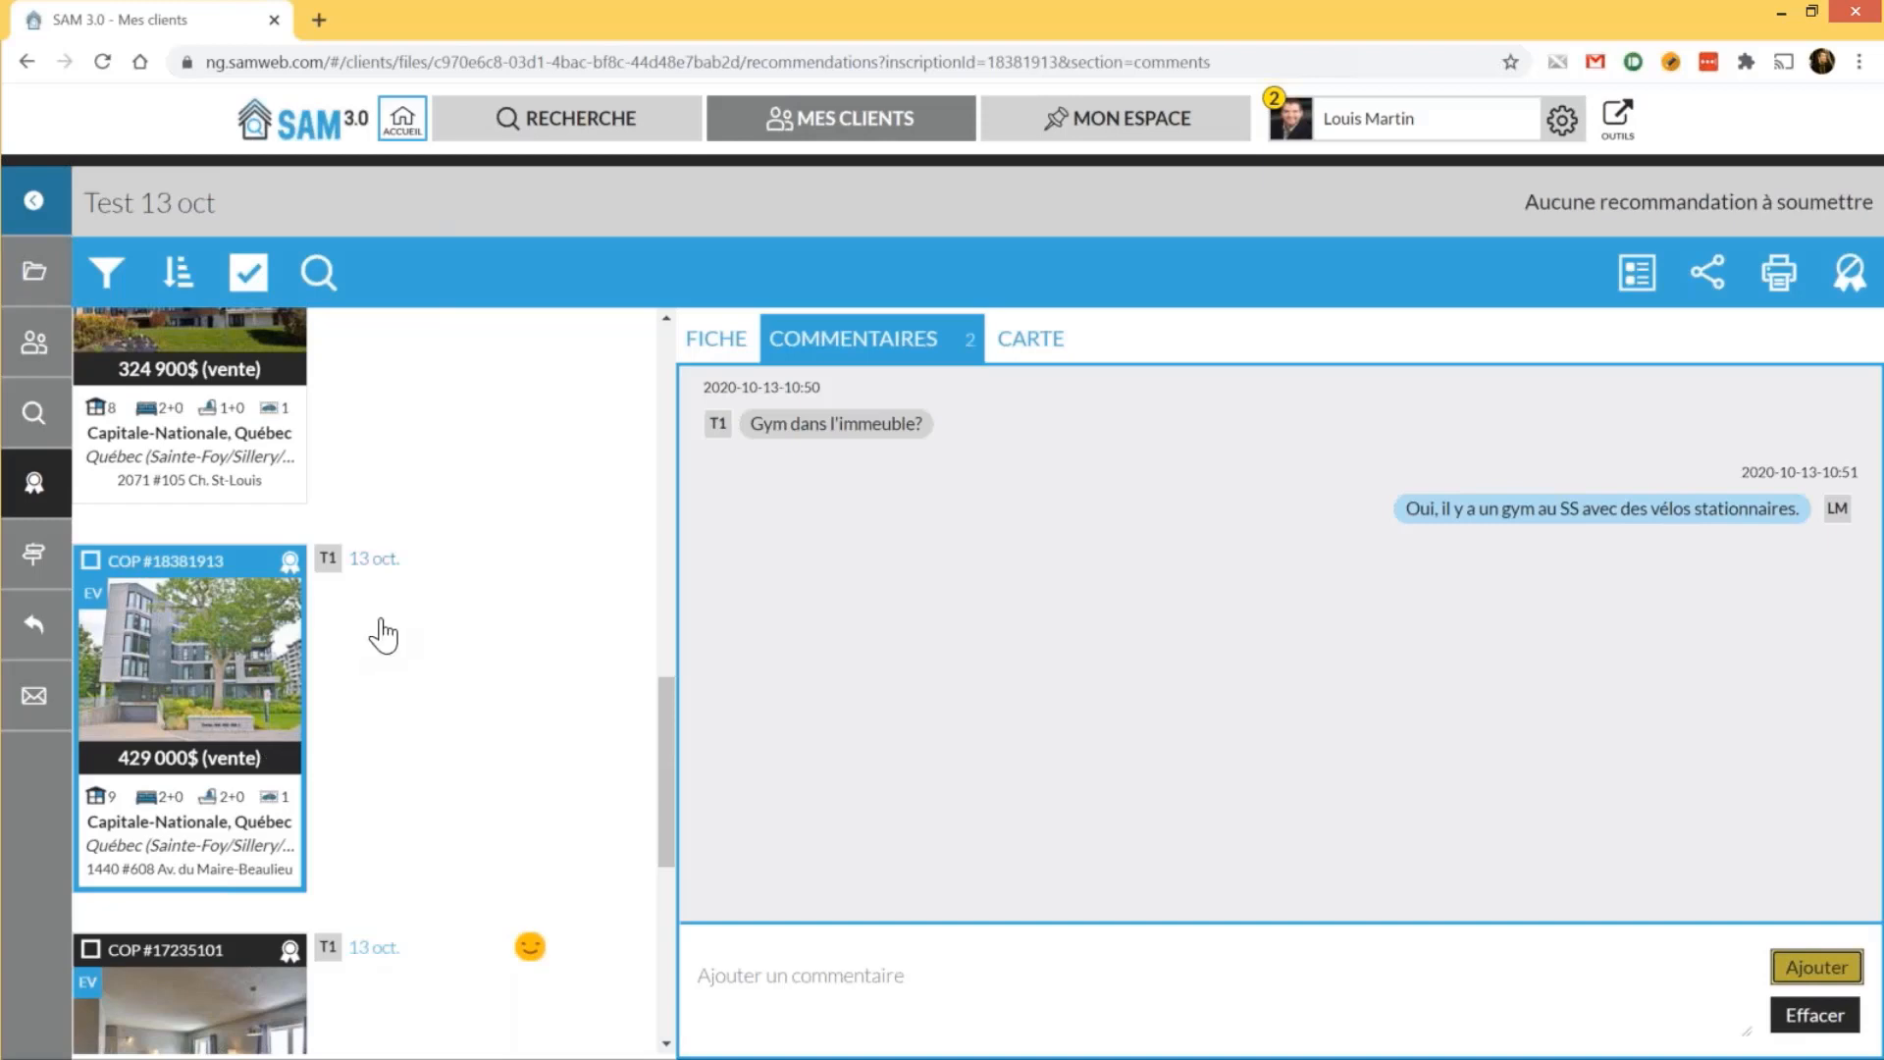
Scroll through the Test 13 oct recommendations, then return to the MES CLIENTS file list
{"action": "scroll", "coordinate": [383, 635], "scroll_direction": "up", "scroll_amount": 1}
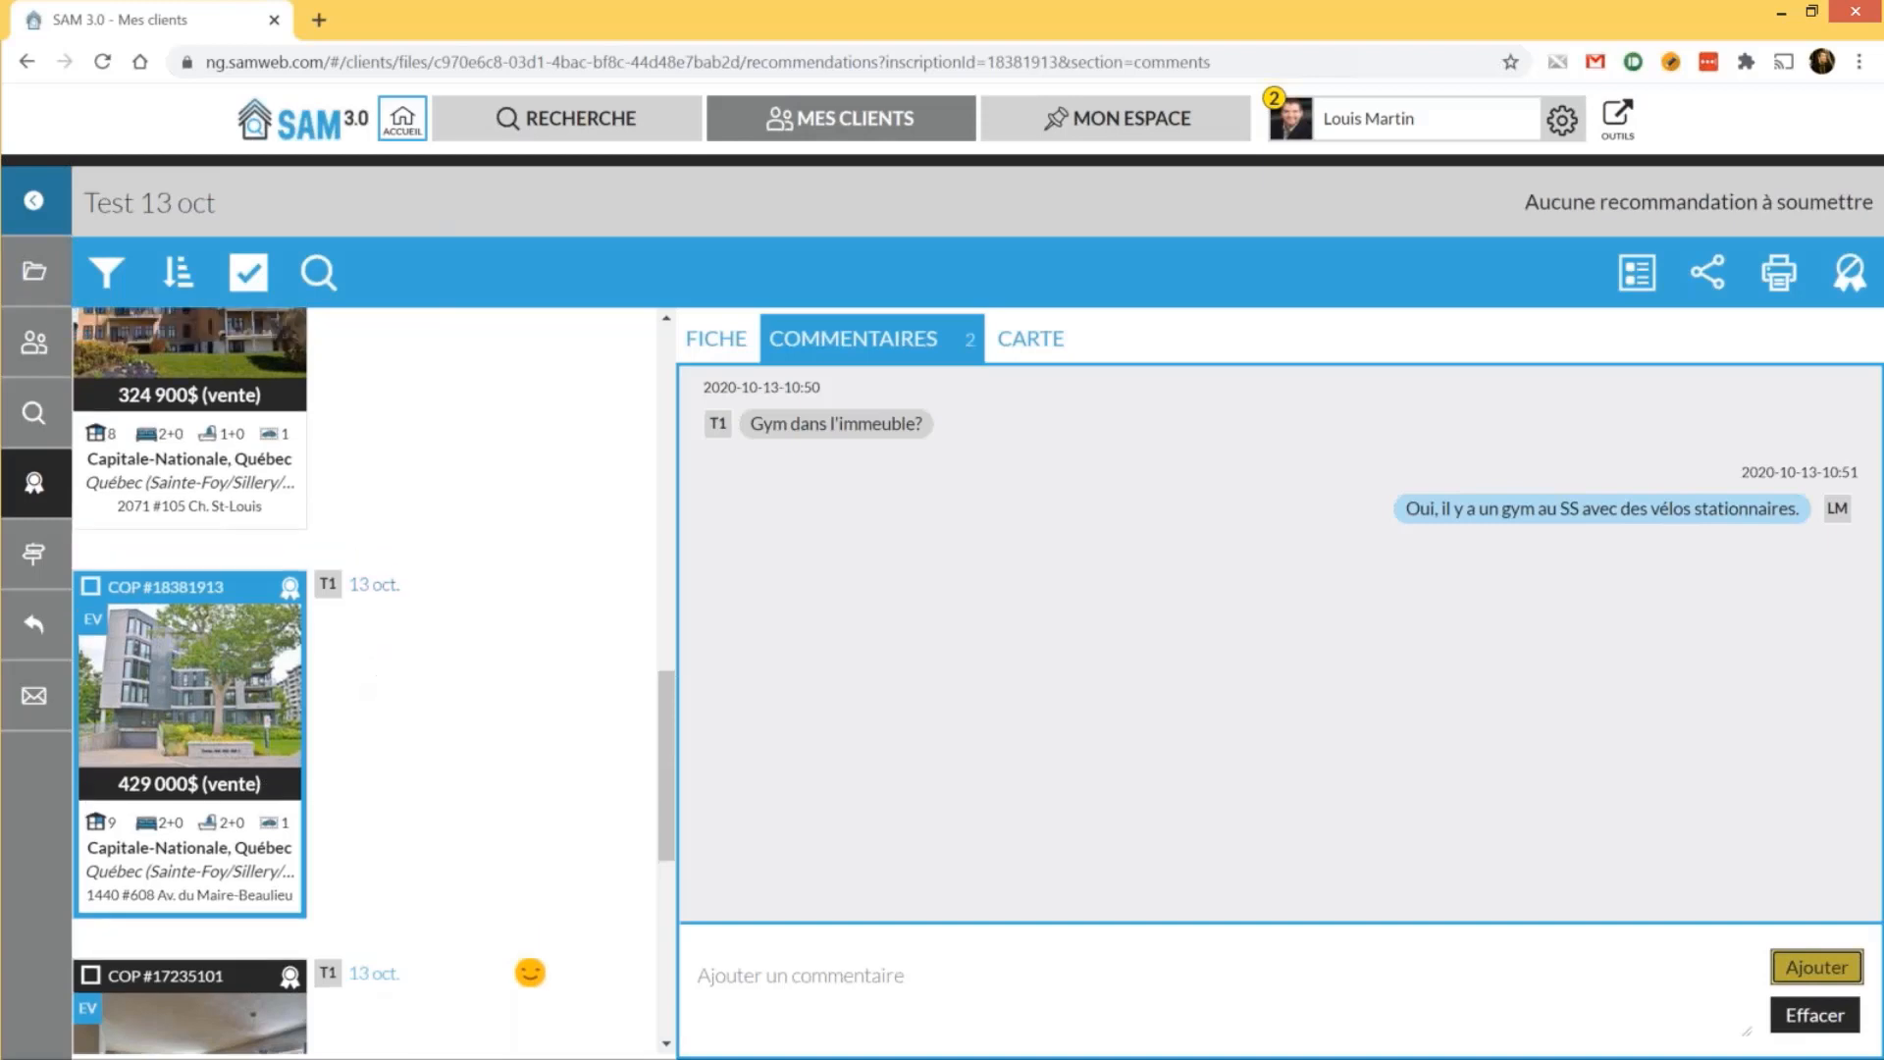
{"action": "scroll", "coordinate": [441, 579], "scroll_direction": "down", "scroll_amount": 5}
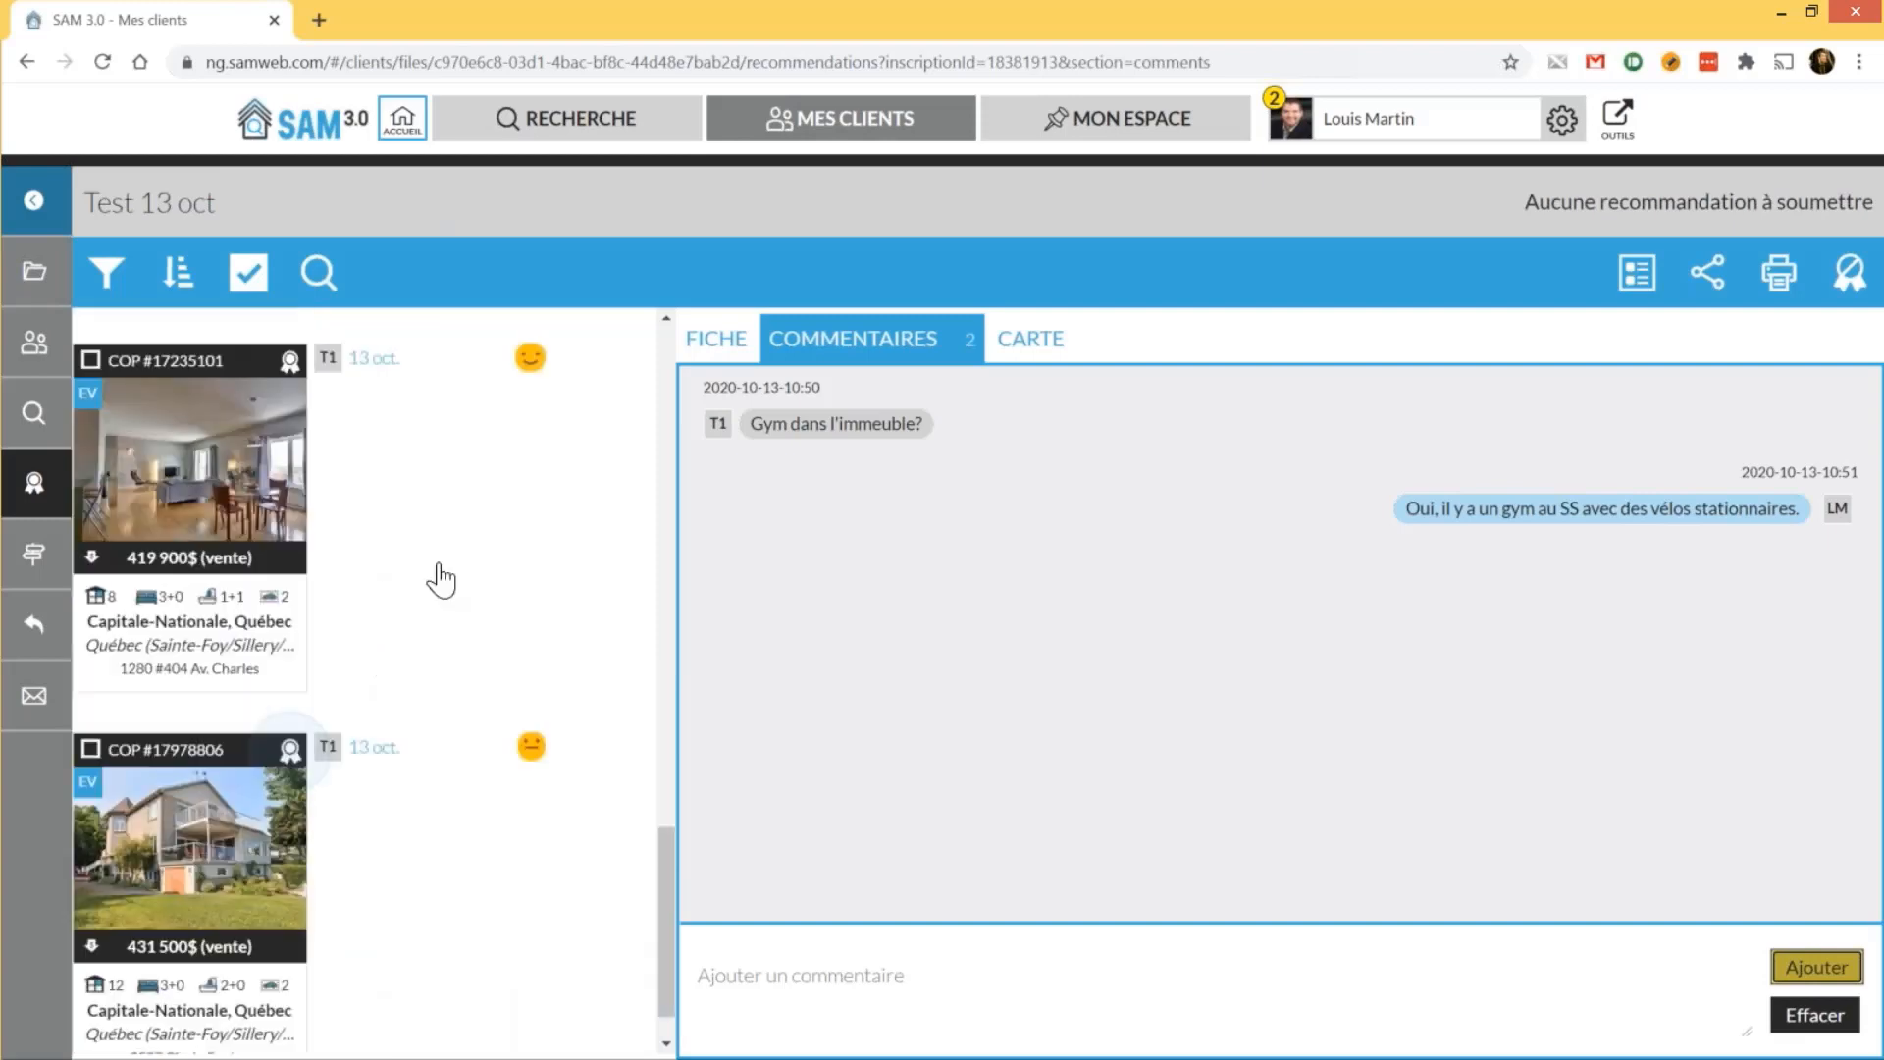
{"action": "scroll", "coordinate": [441, 579], "scroll_direction": "down", "scroll_amount": 1}
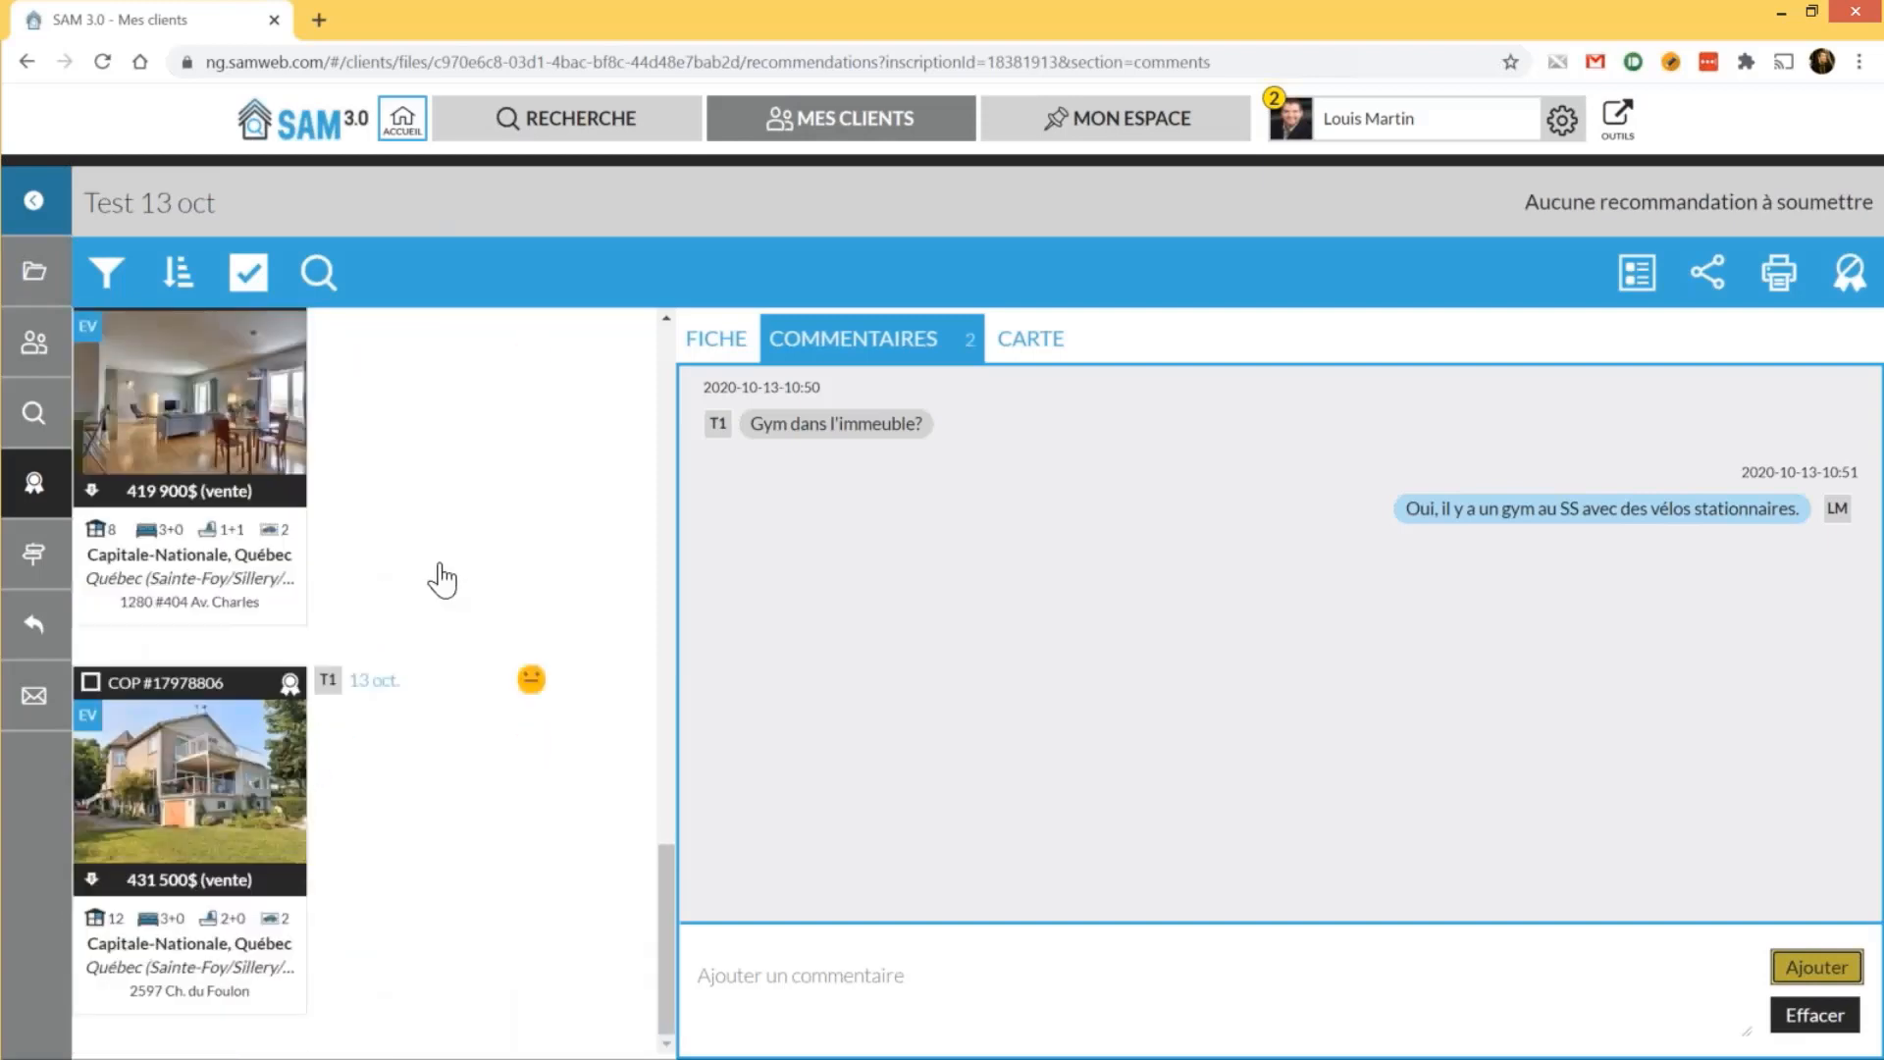
{"action": "scroll", "coordinate": [441, 579], "scroll_direction": "up", "scroll_amount": 1}
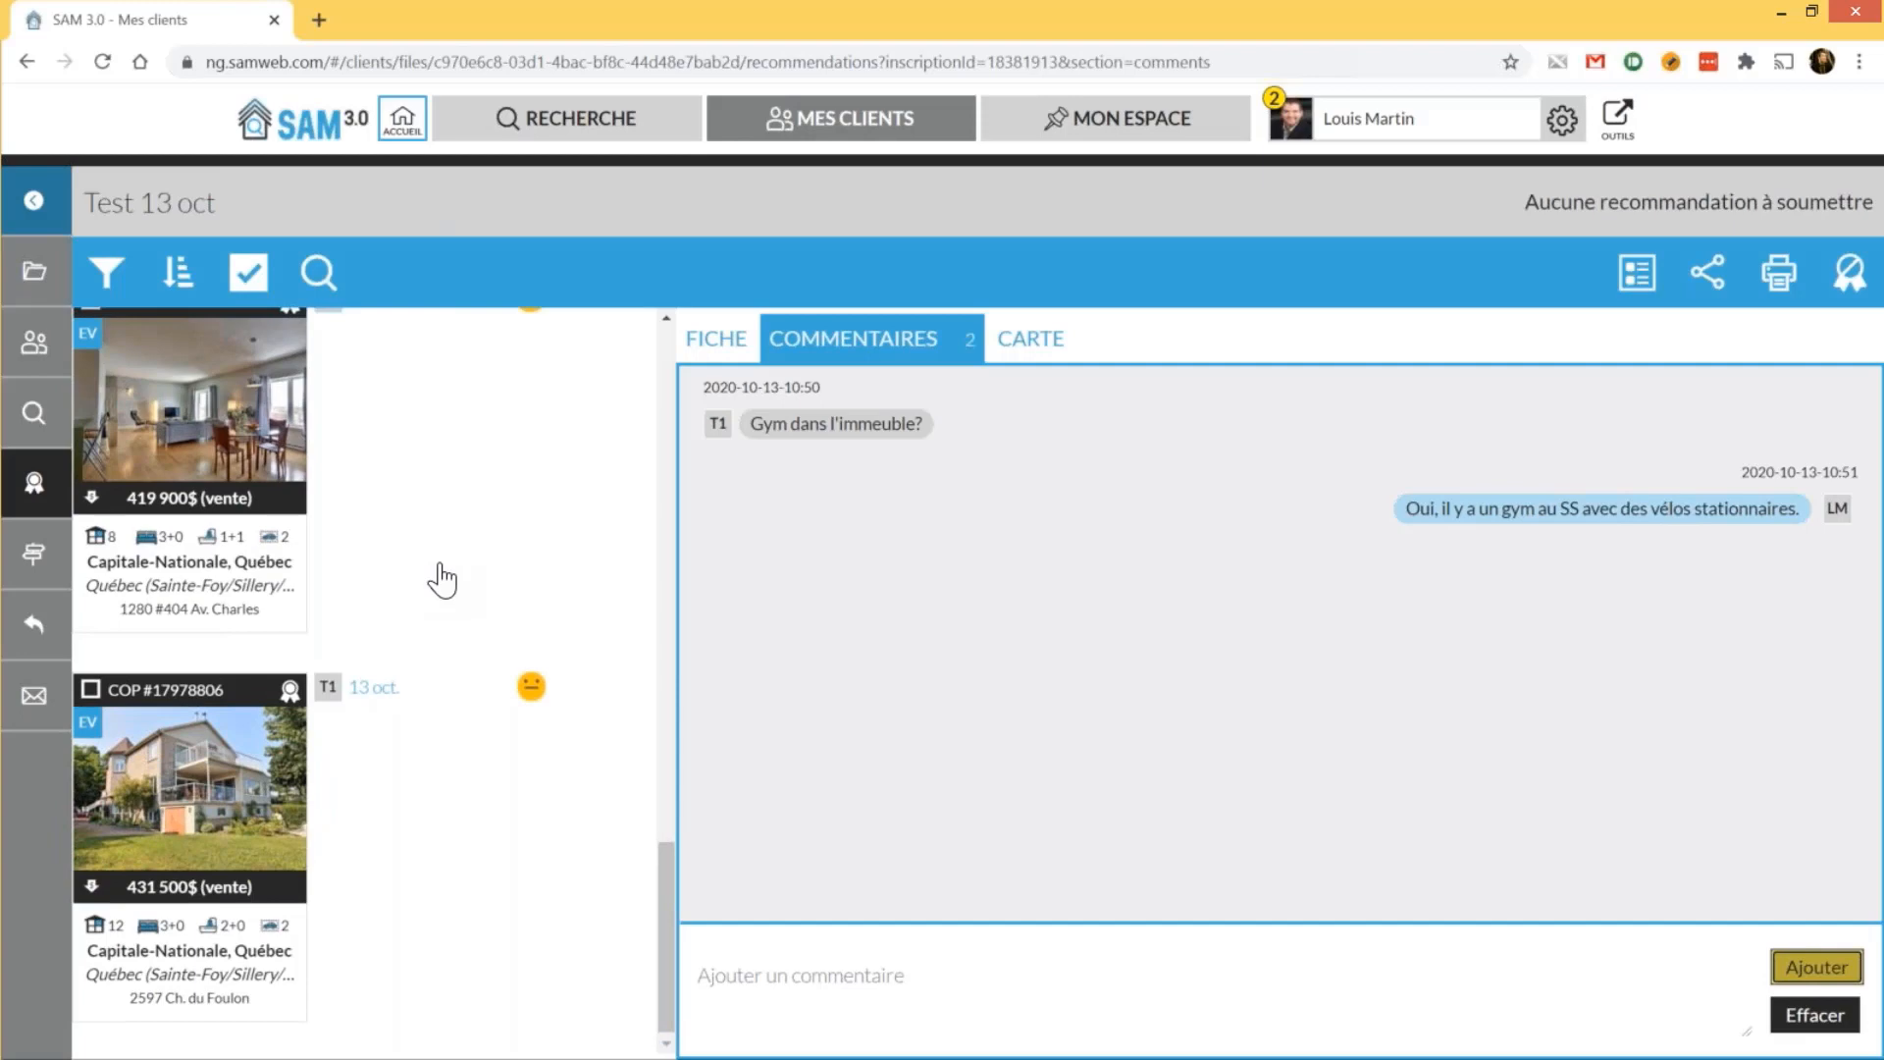
{"action": "scroll", "coordinate": [442, 580], "scroll_direction": "up", "scroll_amount": 10}
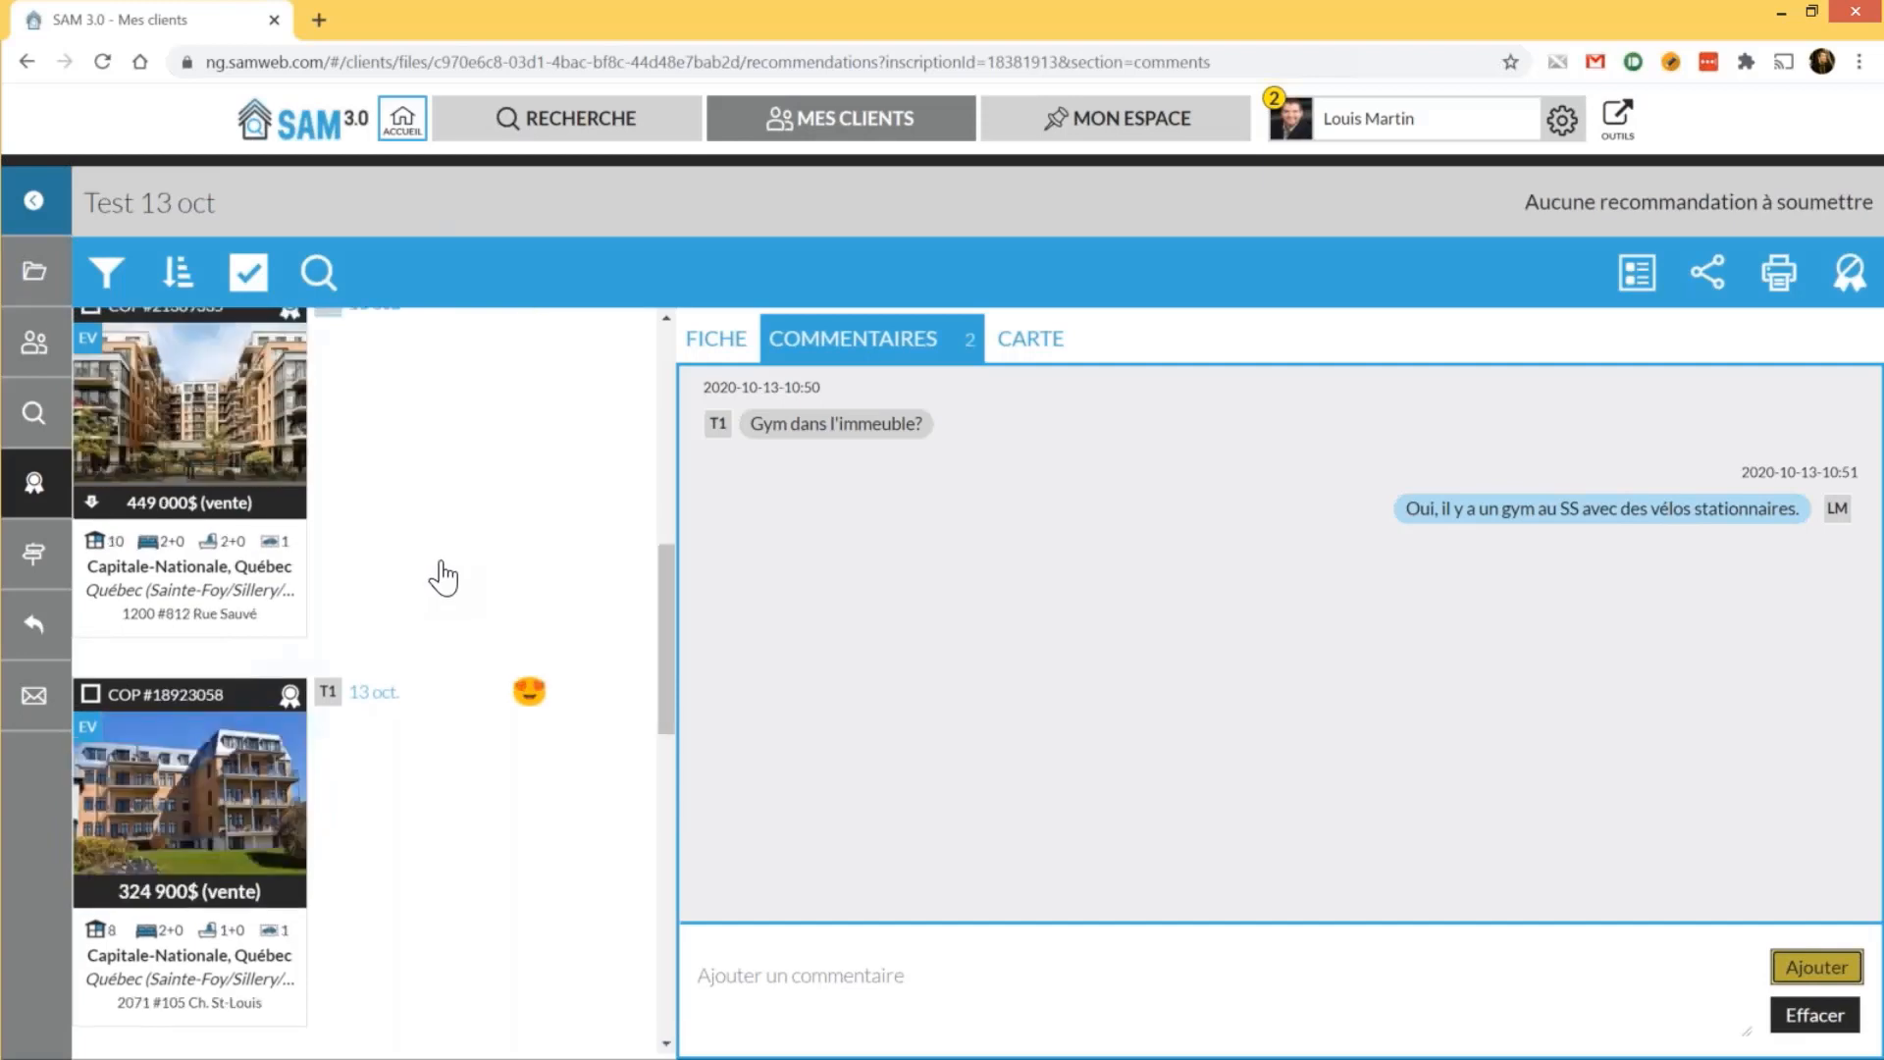
{"action": "scroll", "coordinate": [442, 580], "scroll_direction": "up", "scroll_amount": 5}
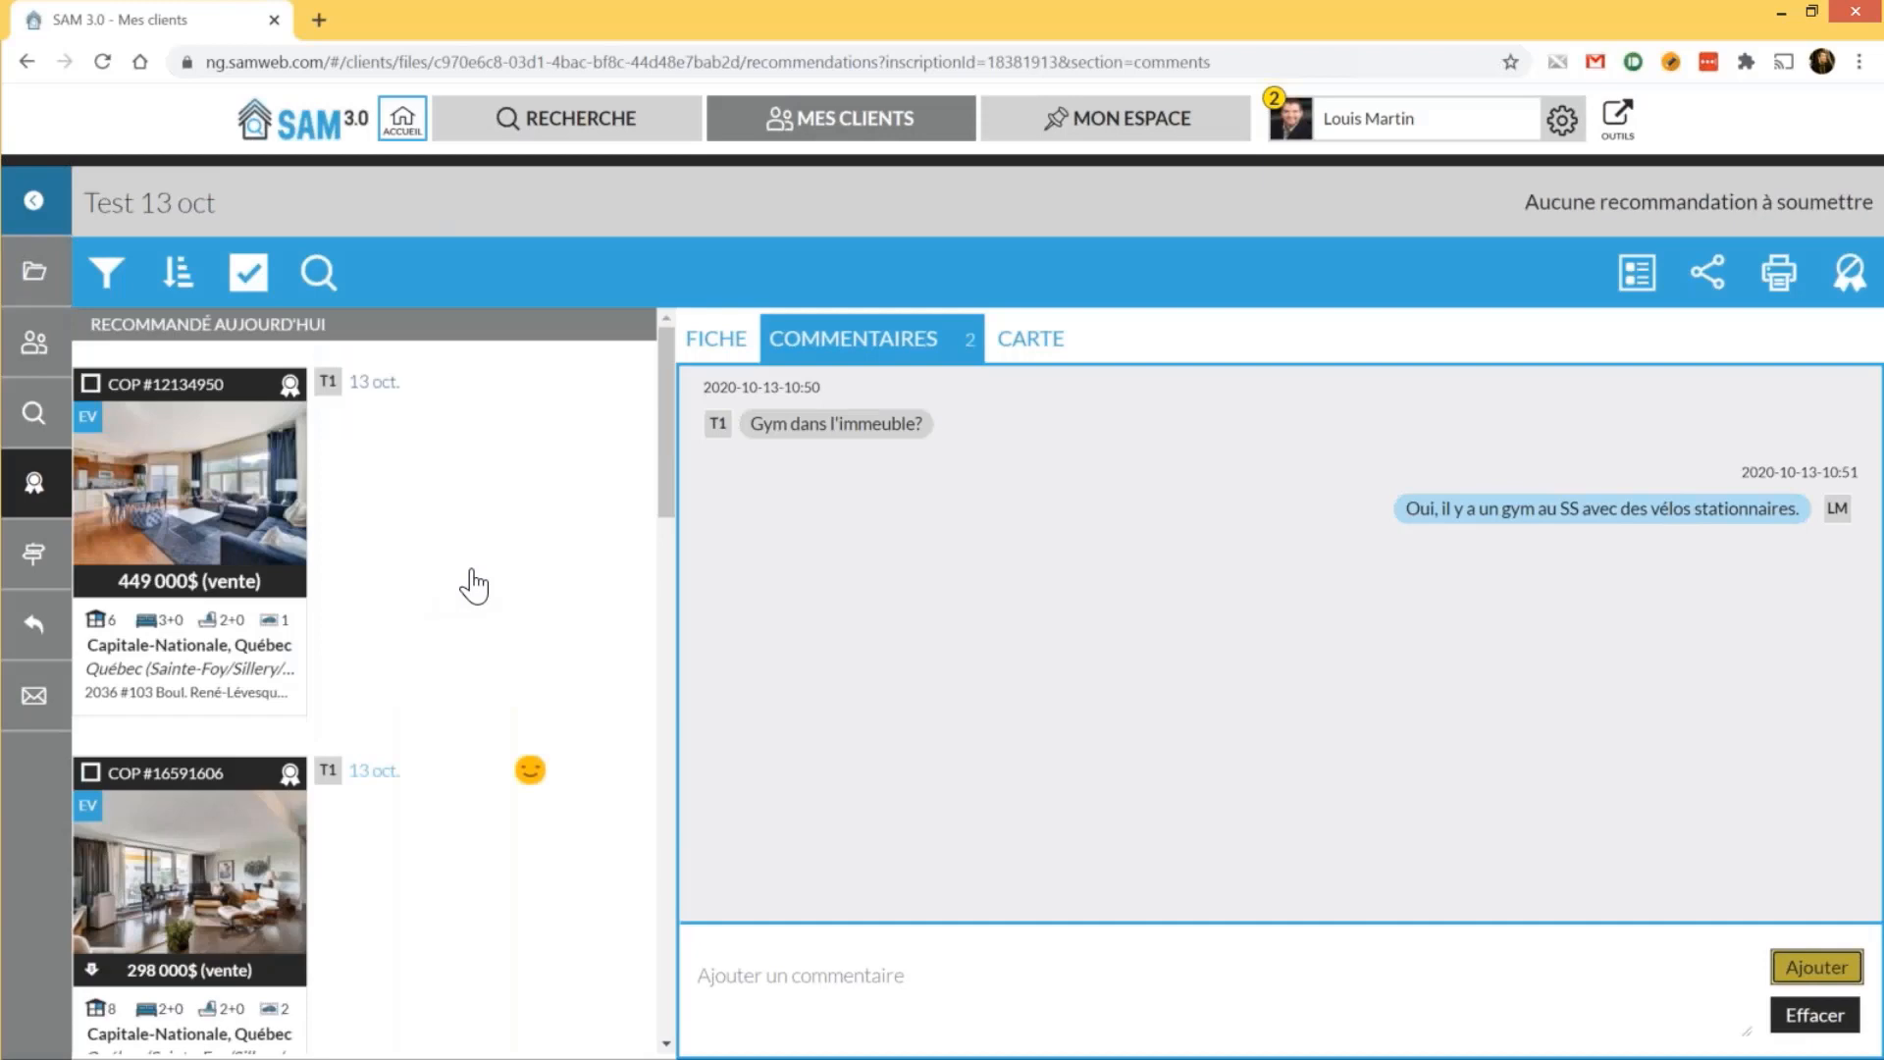
{"action": "scroll", "coordinate": [474, 586], "scroll_direction": "down", "scroll_amount": 1}
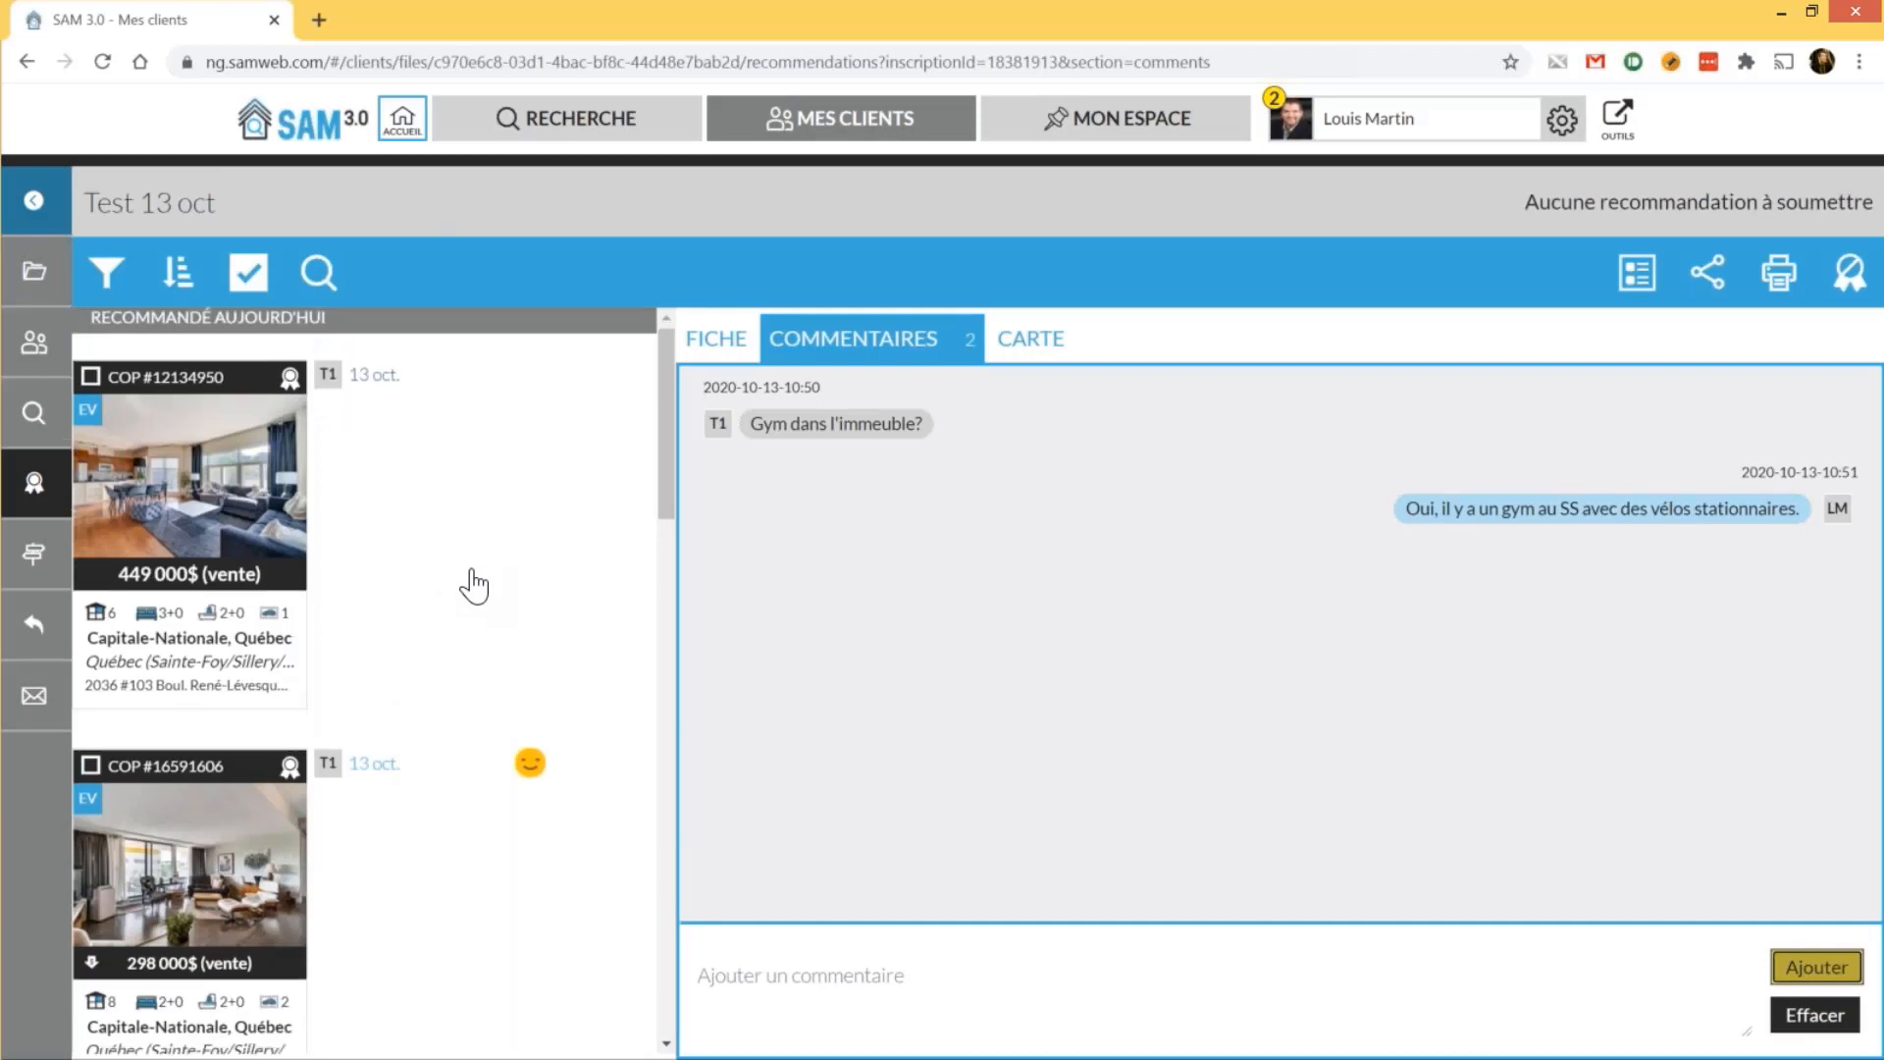
{"action": "scroll", "coordinate": [474, 585], "scroll_direction": "up", "scroll_amount": 1}
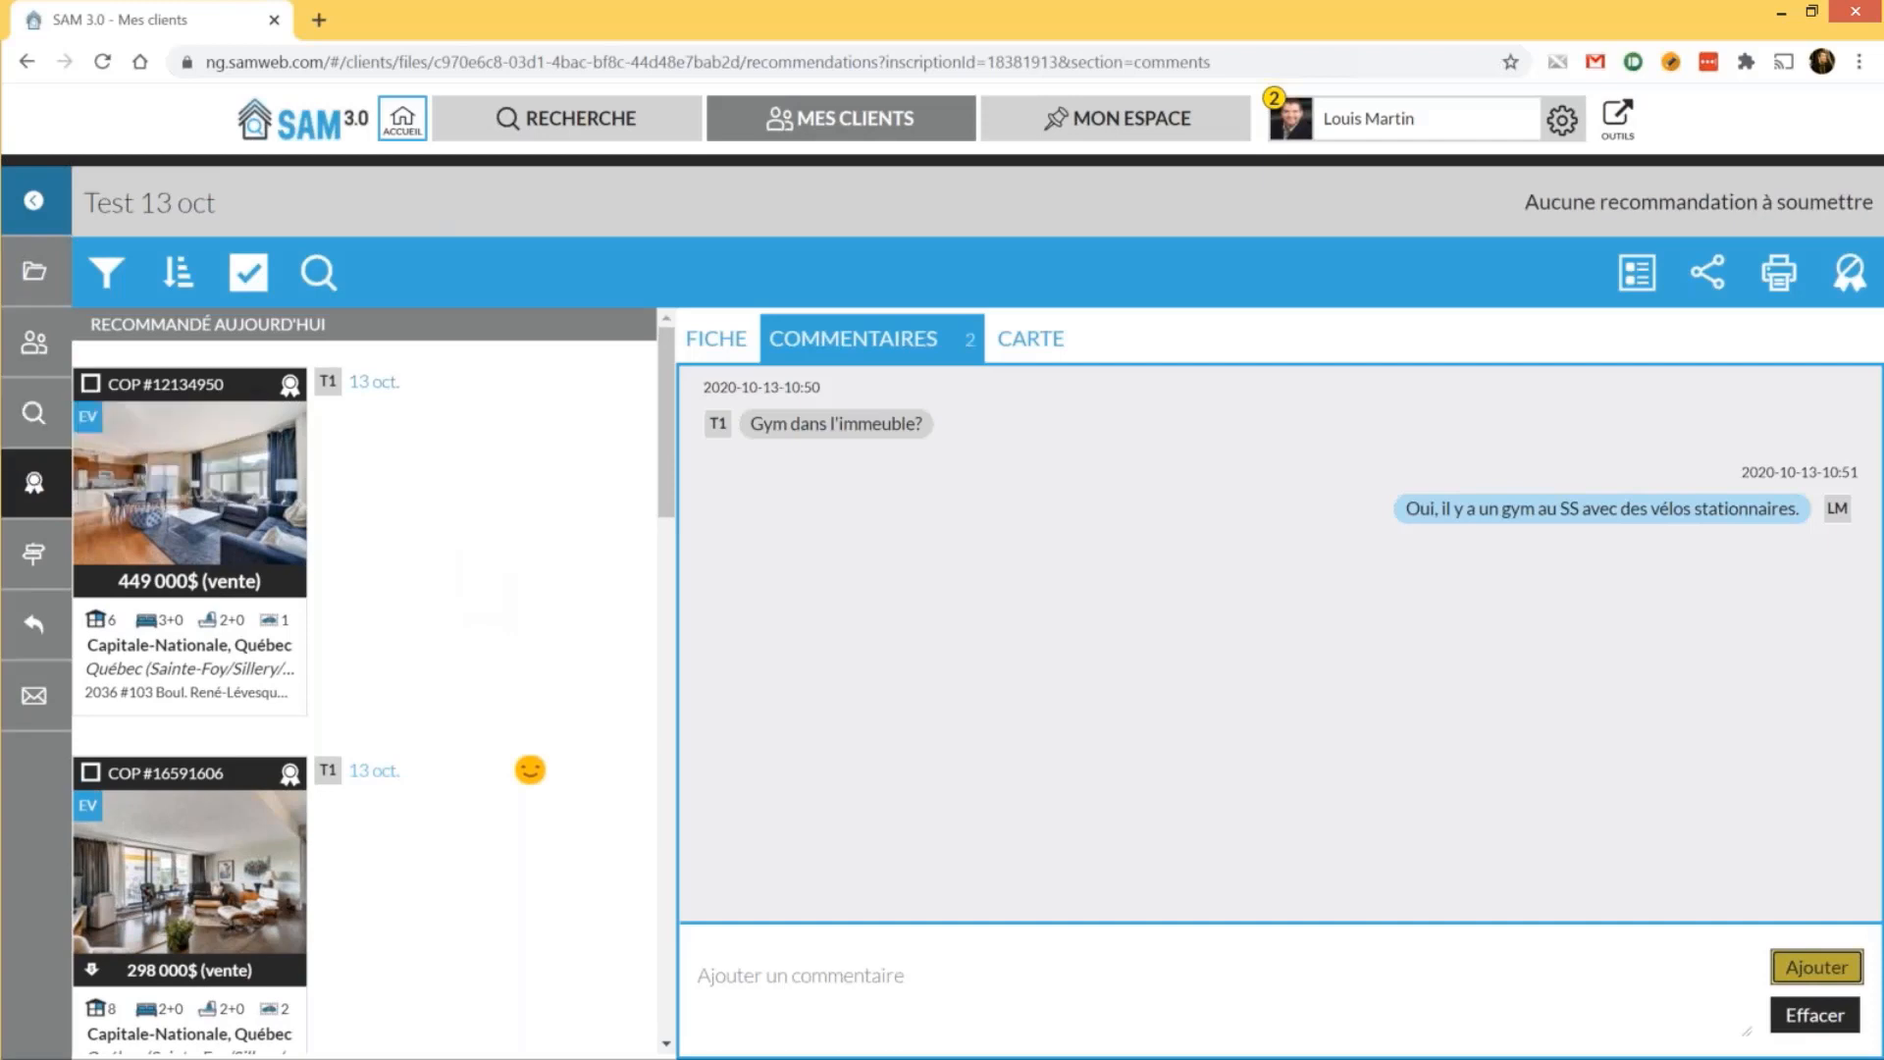
{"action": "left_click", "coordinate": [810, 129]}
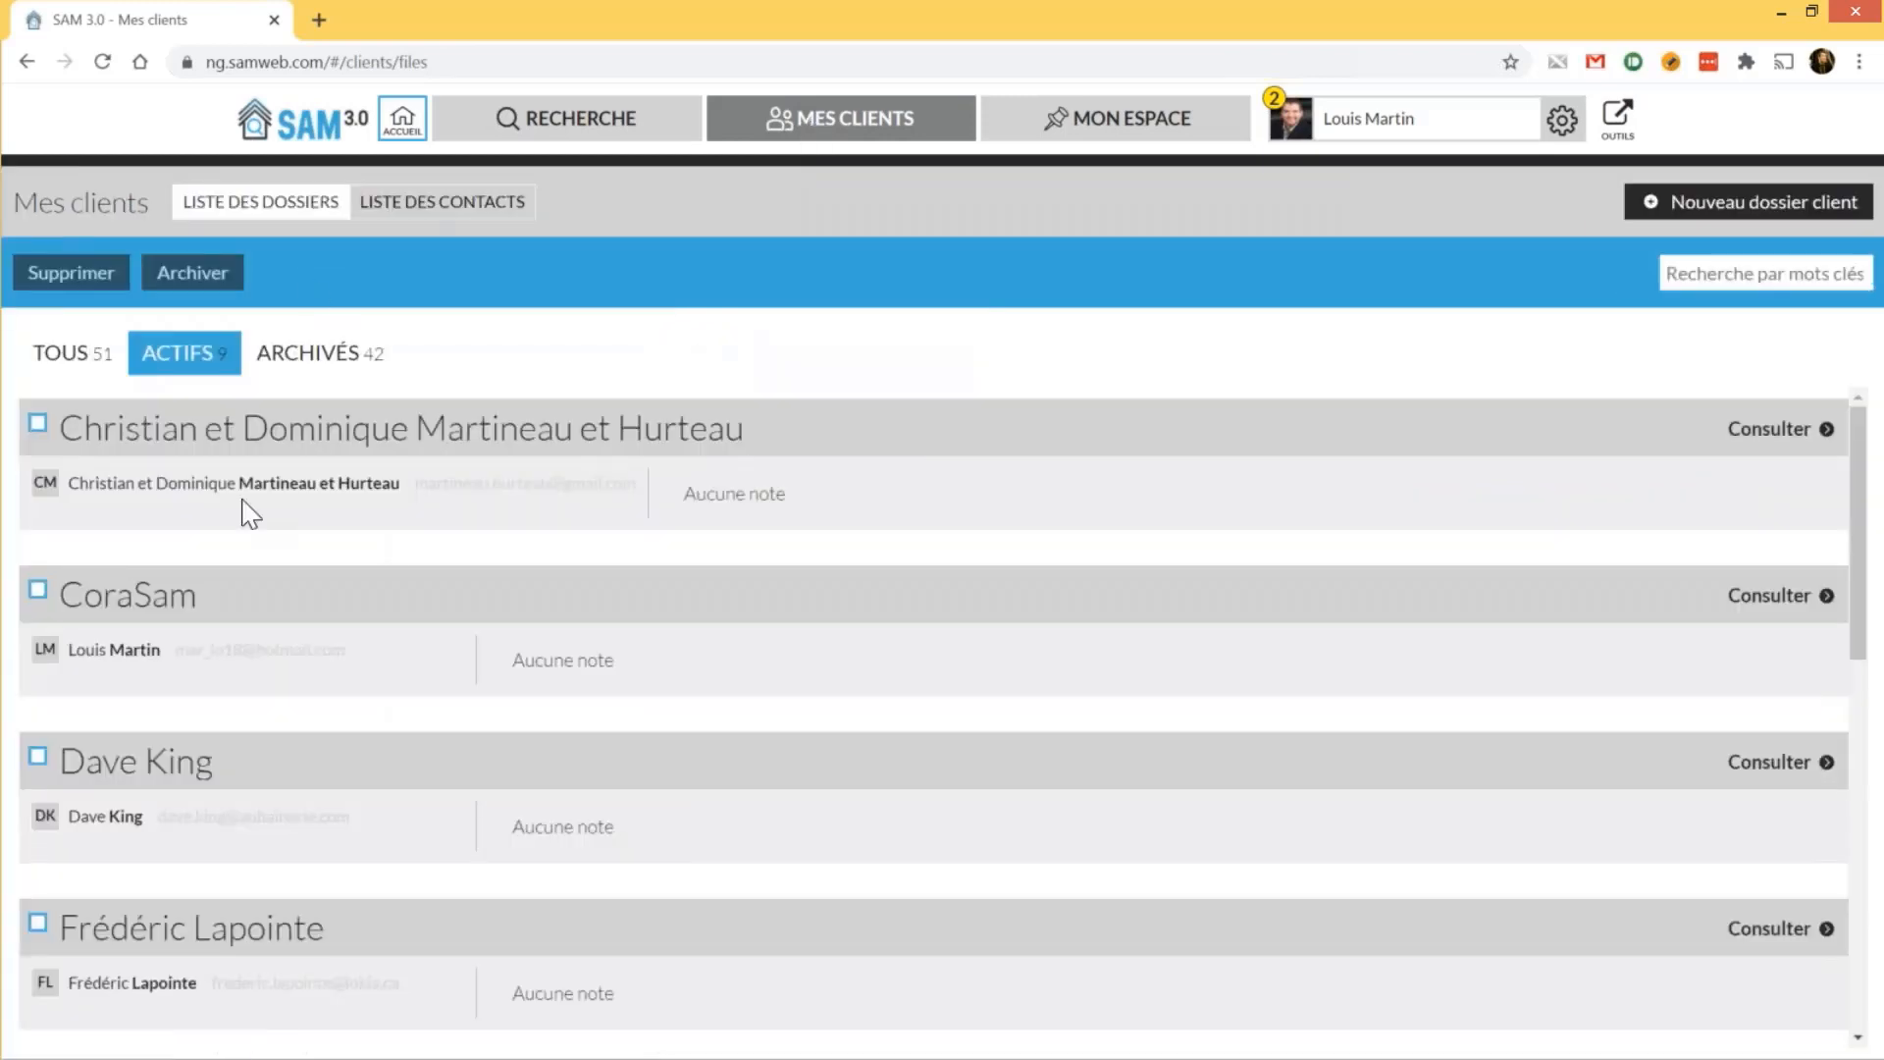
Open the Test 13 oct file's search profiles and create a new profile, Nouvelle recherche
{"action": "scroll", "coordinate": [250, 561], "scroll_direction": "down", "scroll_amount": 1}
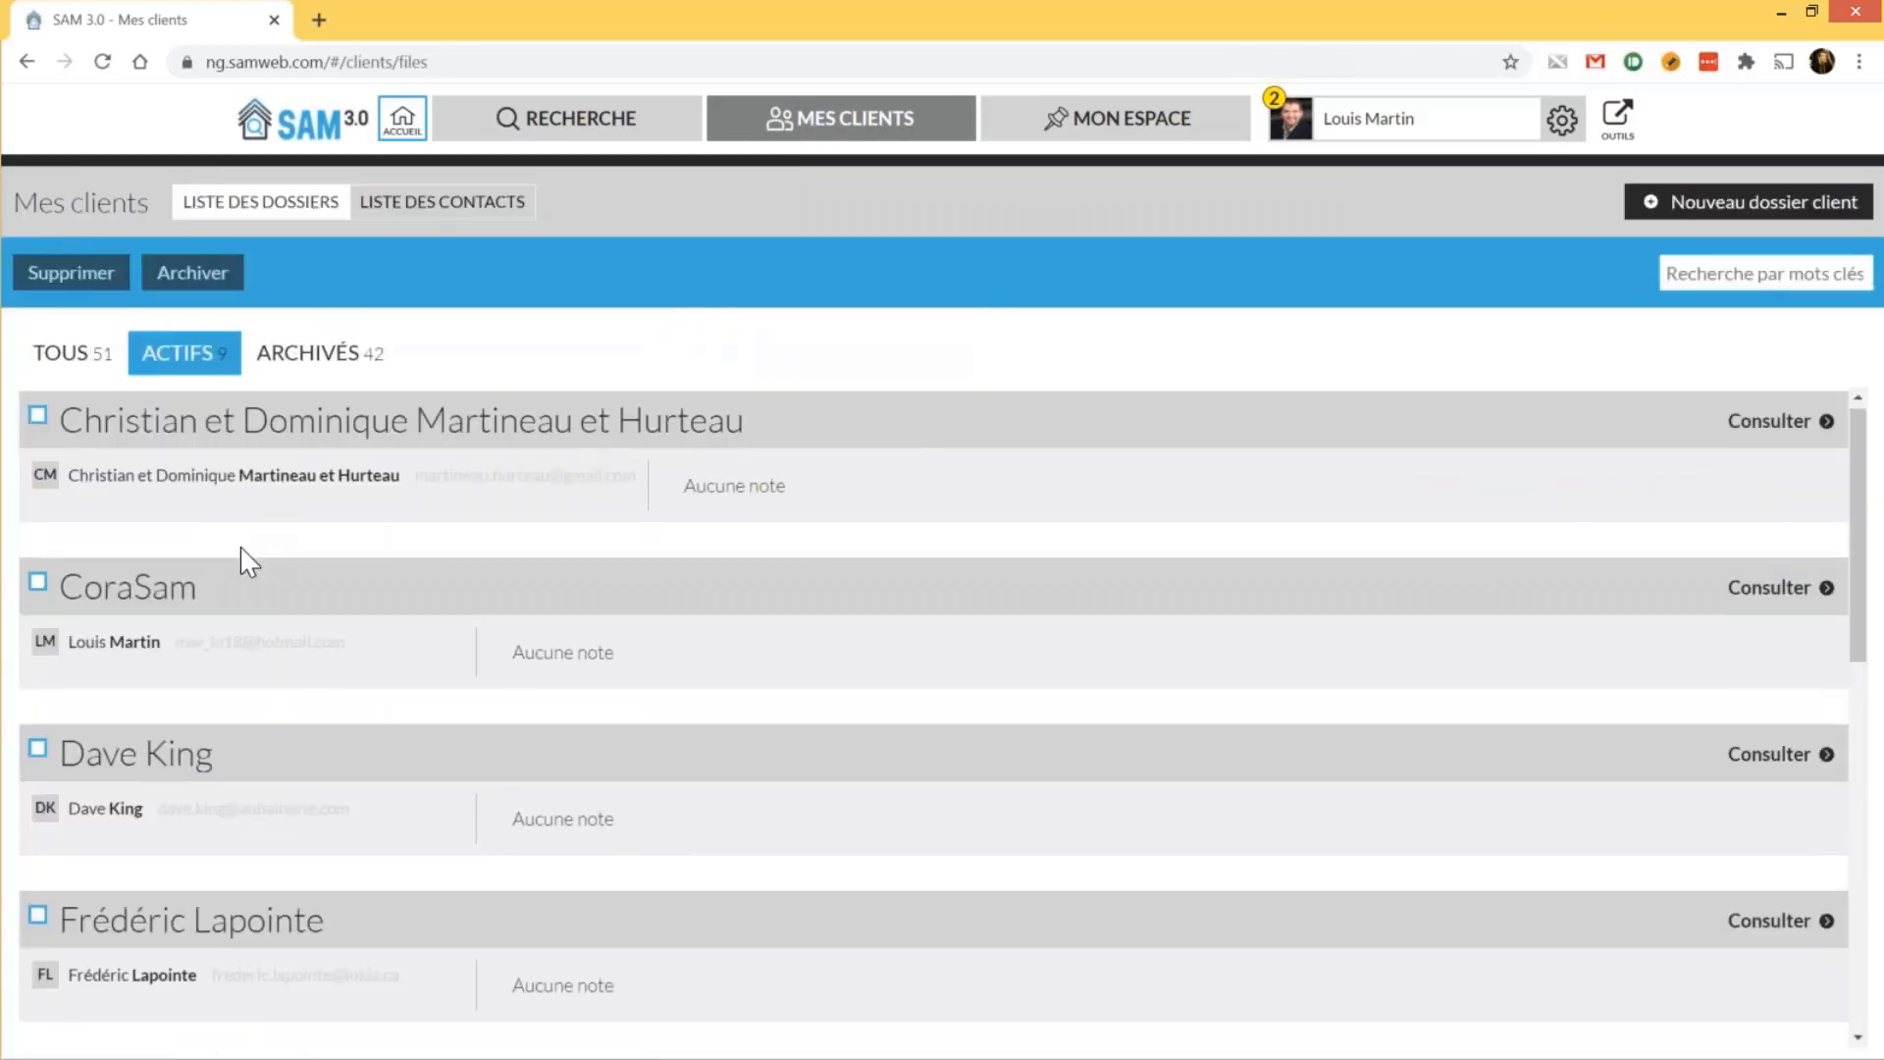
{"action": "scroll", "coordinate": [251, 561], "scroll_direction": "down", "scroll_amount": 5}
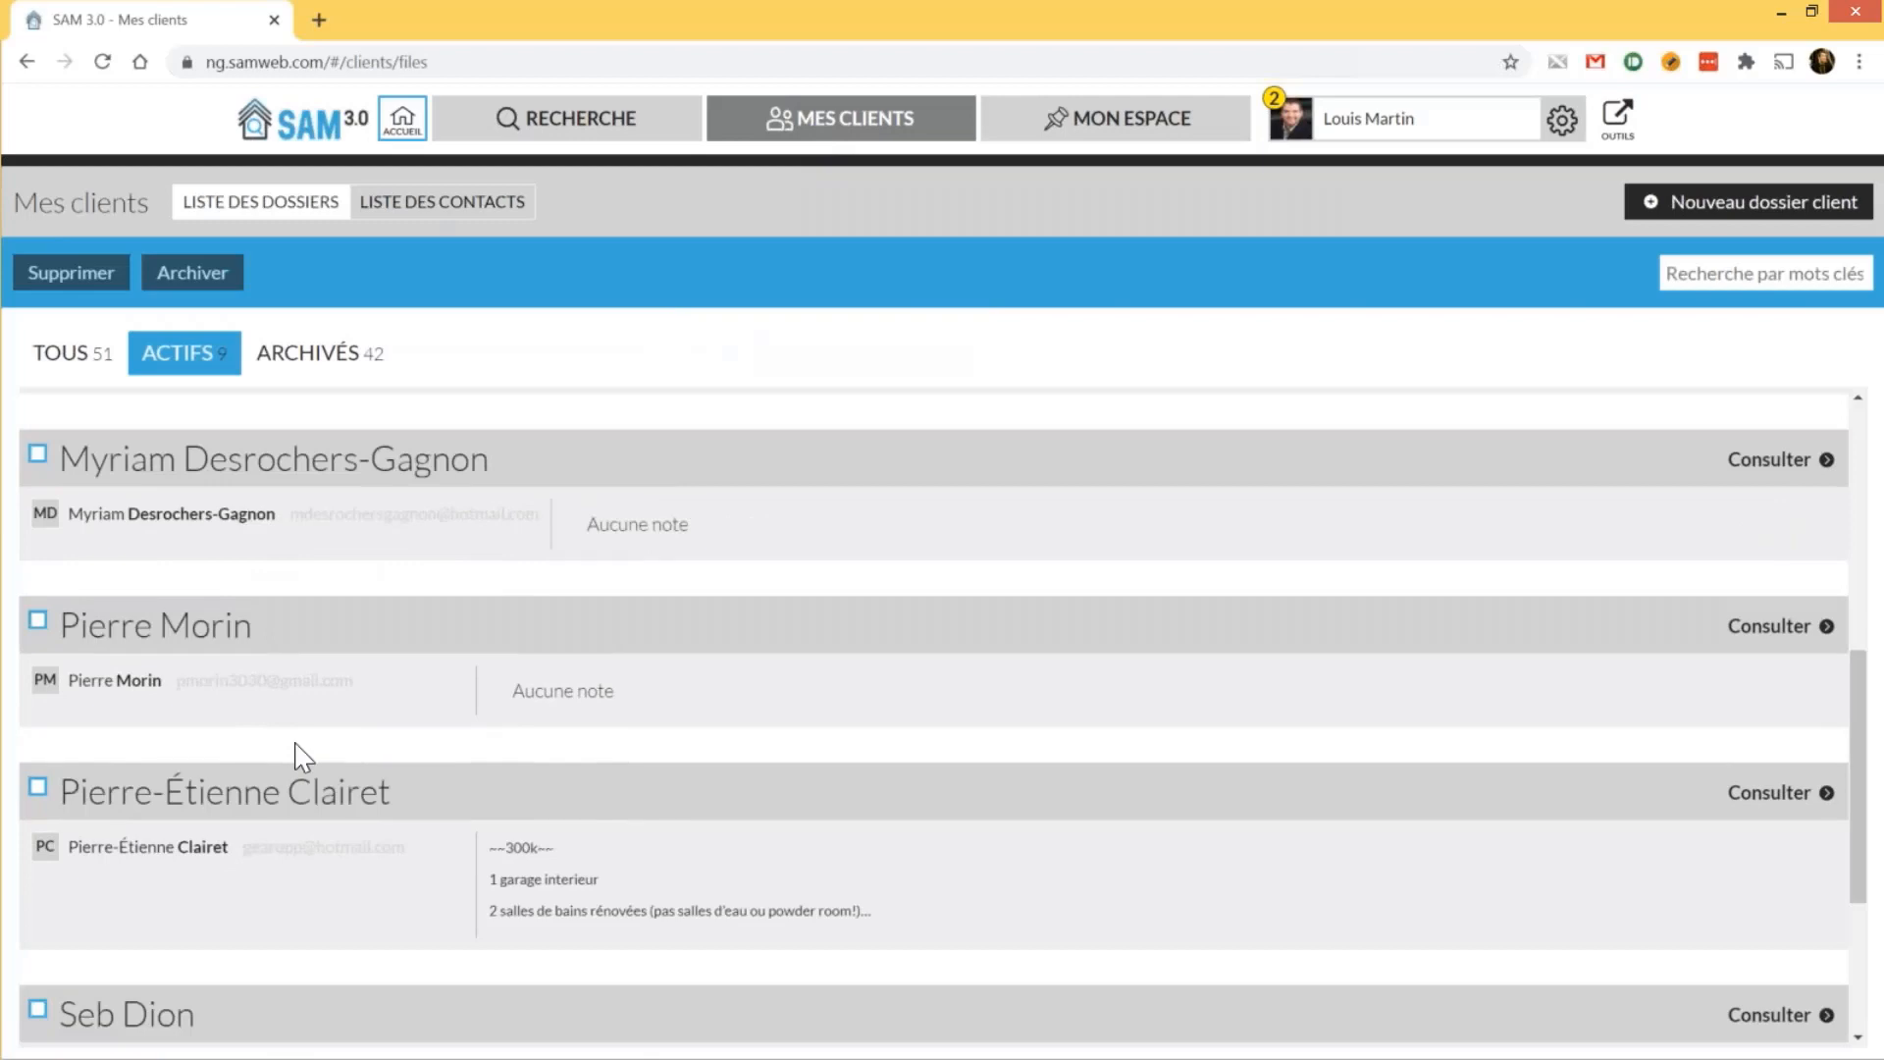
{"action": "scroll", "coordinate": [302, 755], "scroll_direction": "down", "scroll_amount": 3}
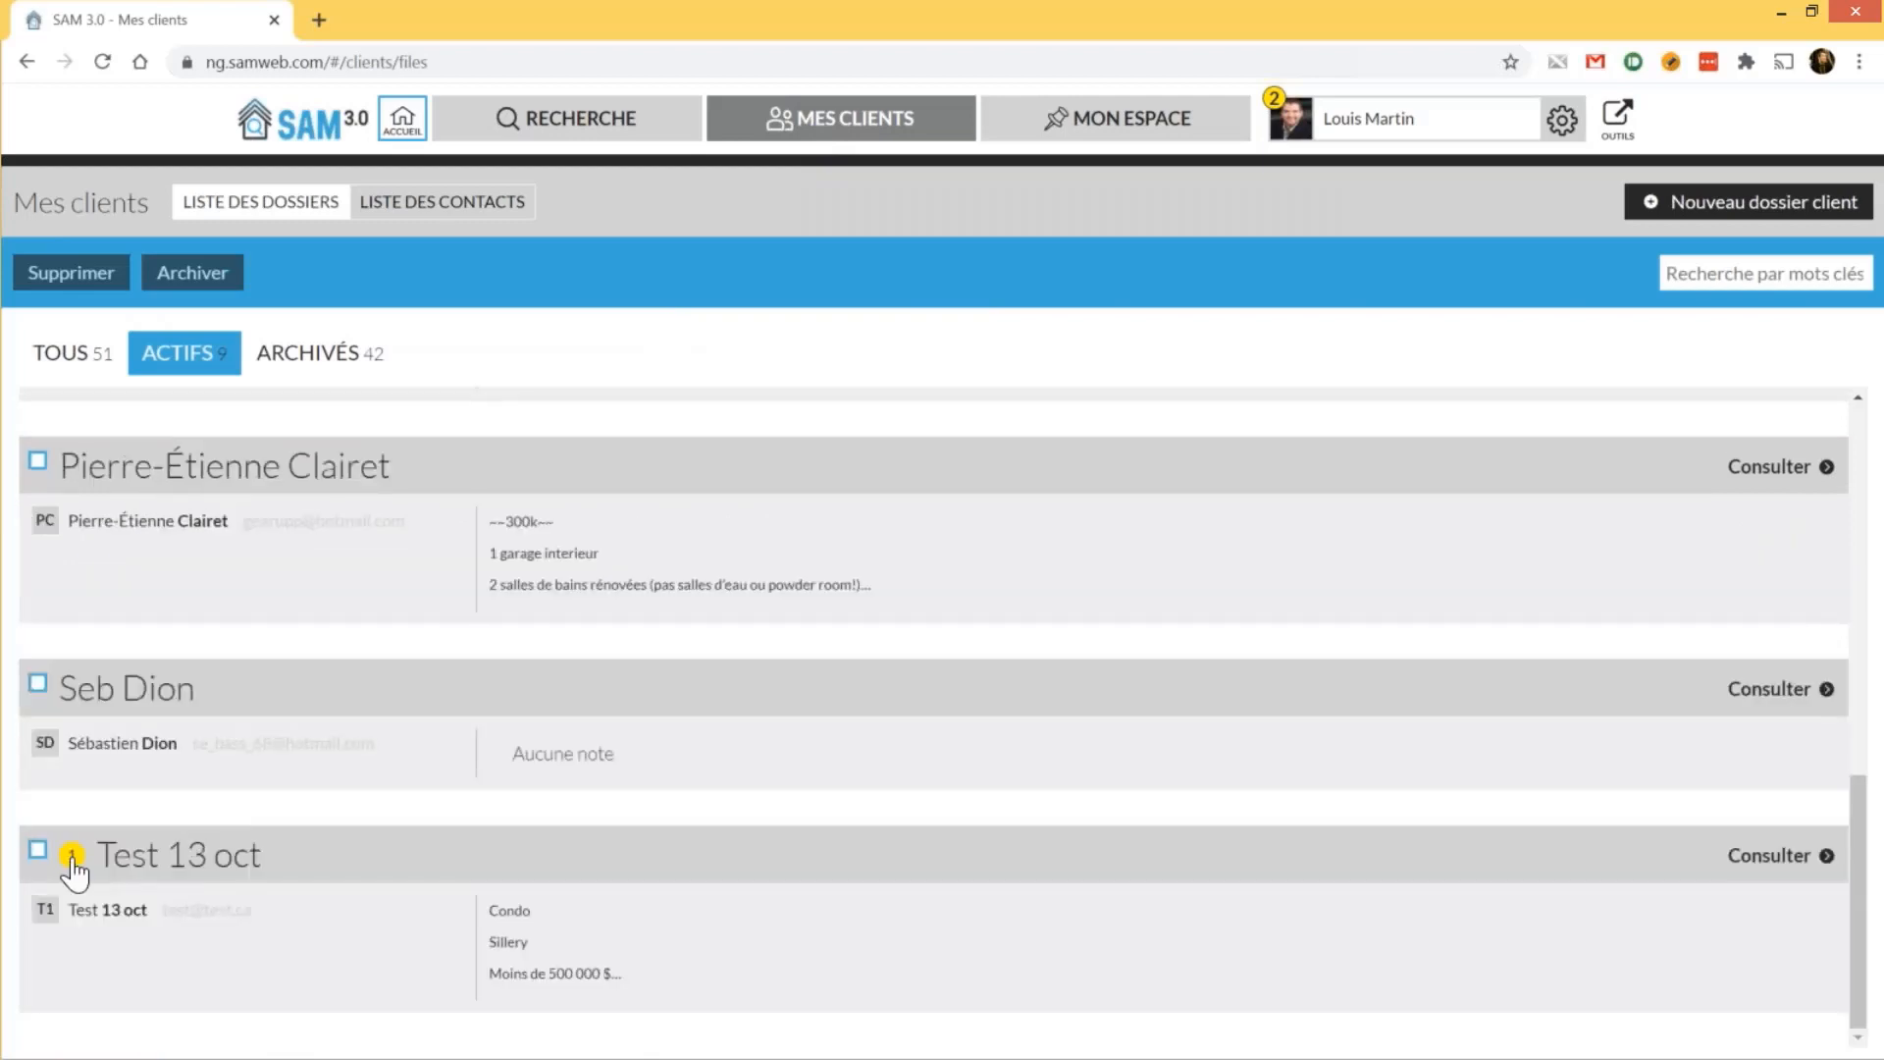
{"action": "left_click", "coordinate": [1785, 863]}
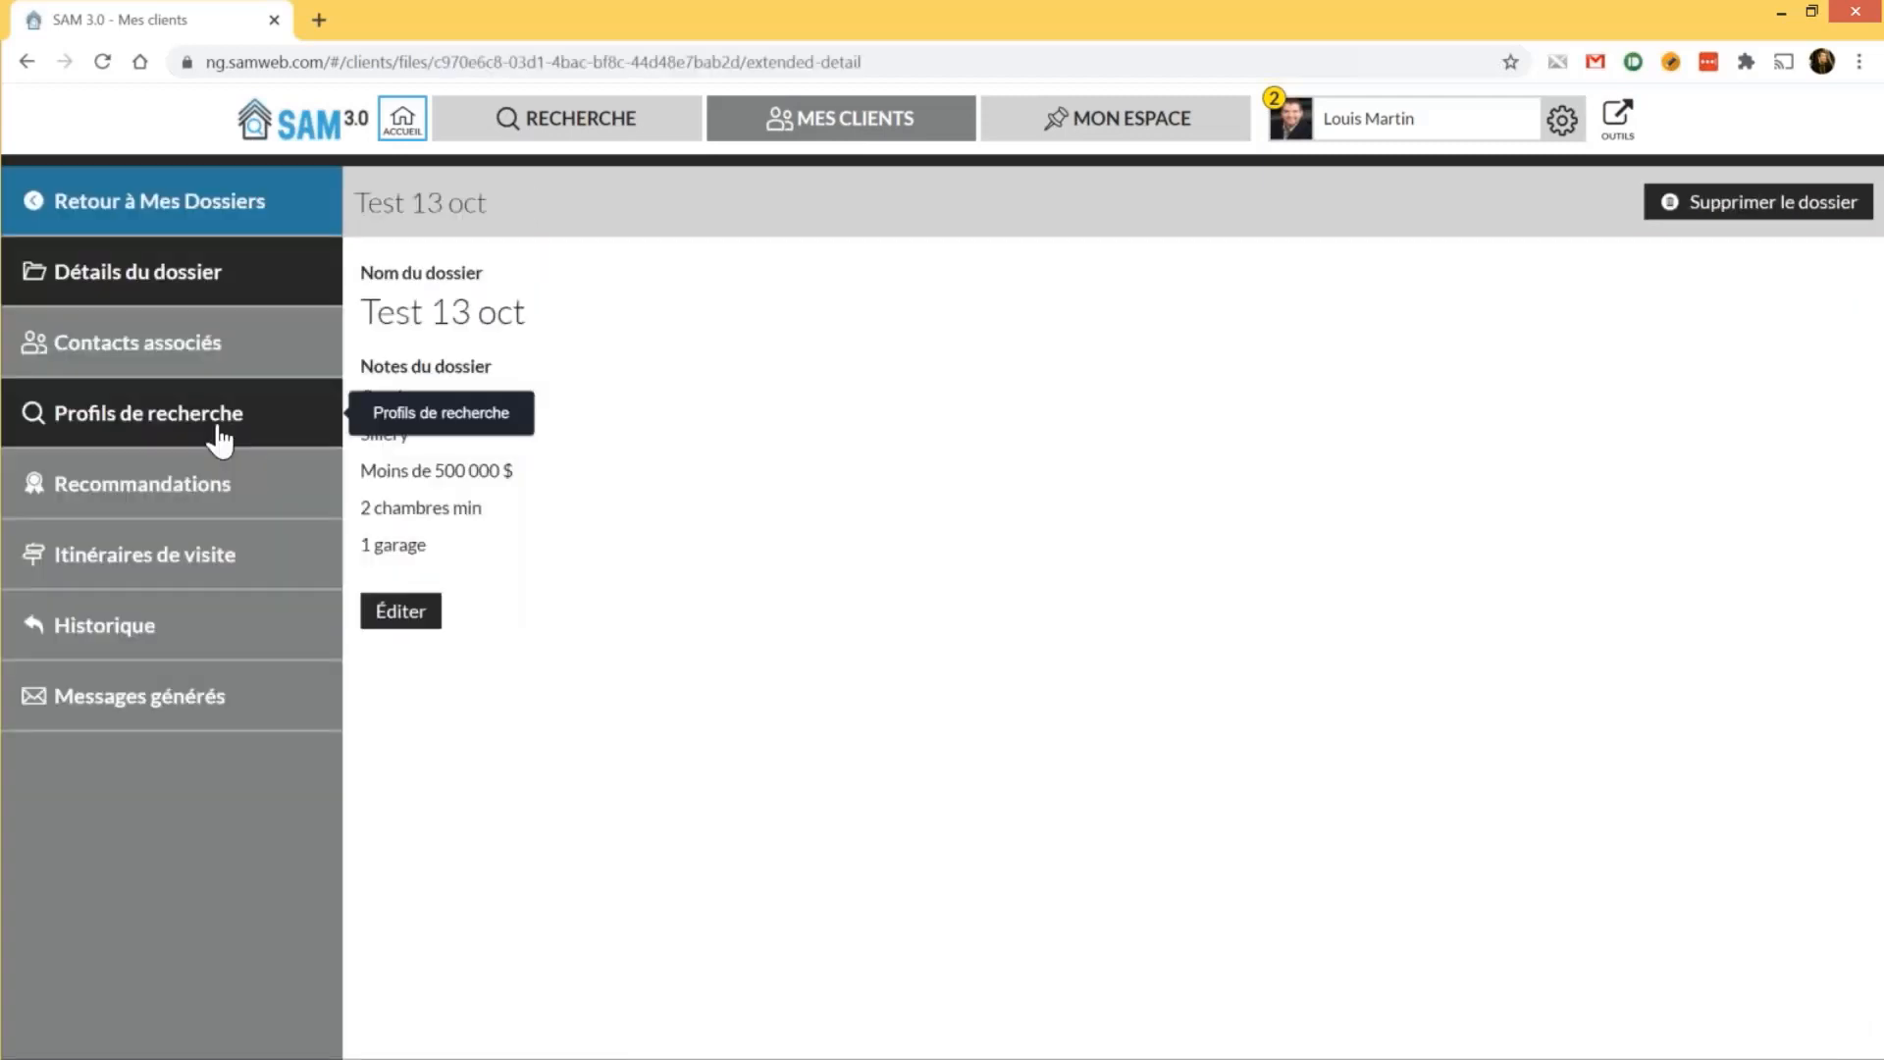
{"action": "left_click", "coordinate": [219, 442]}
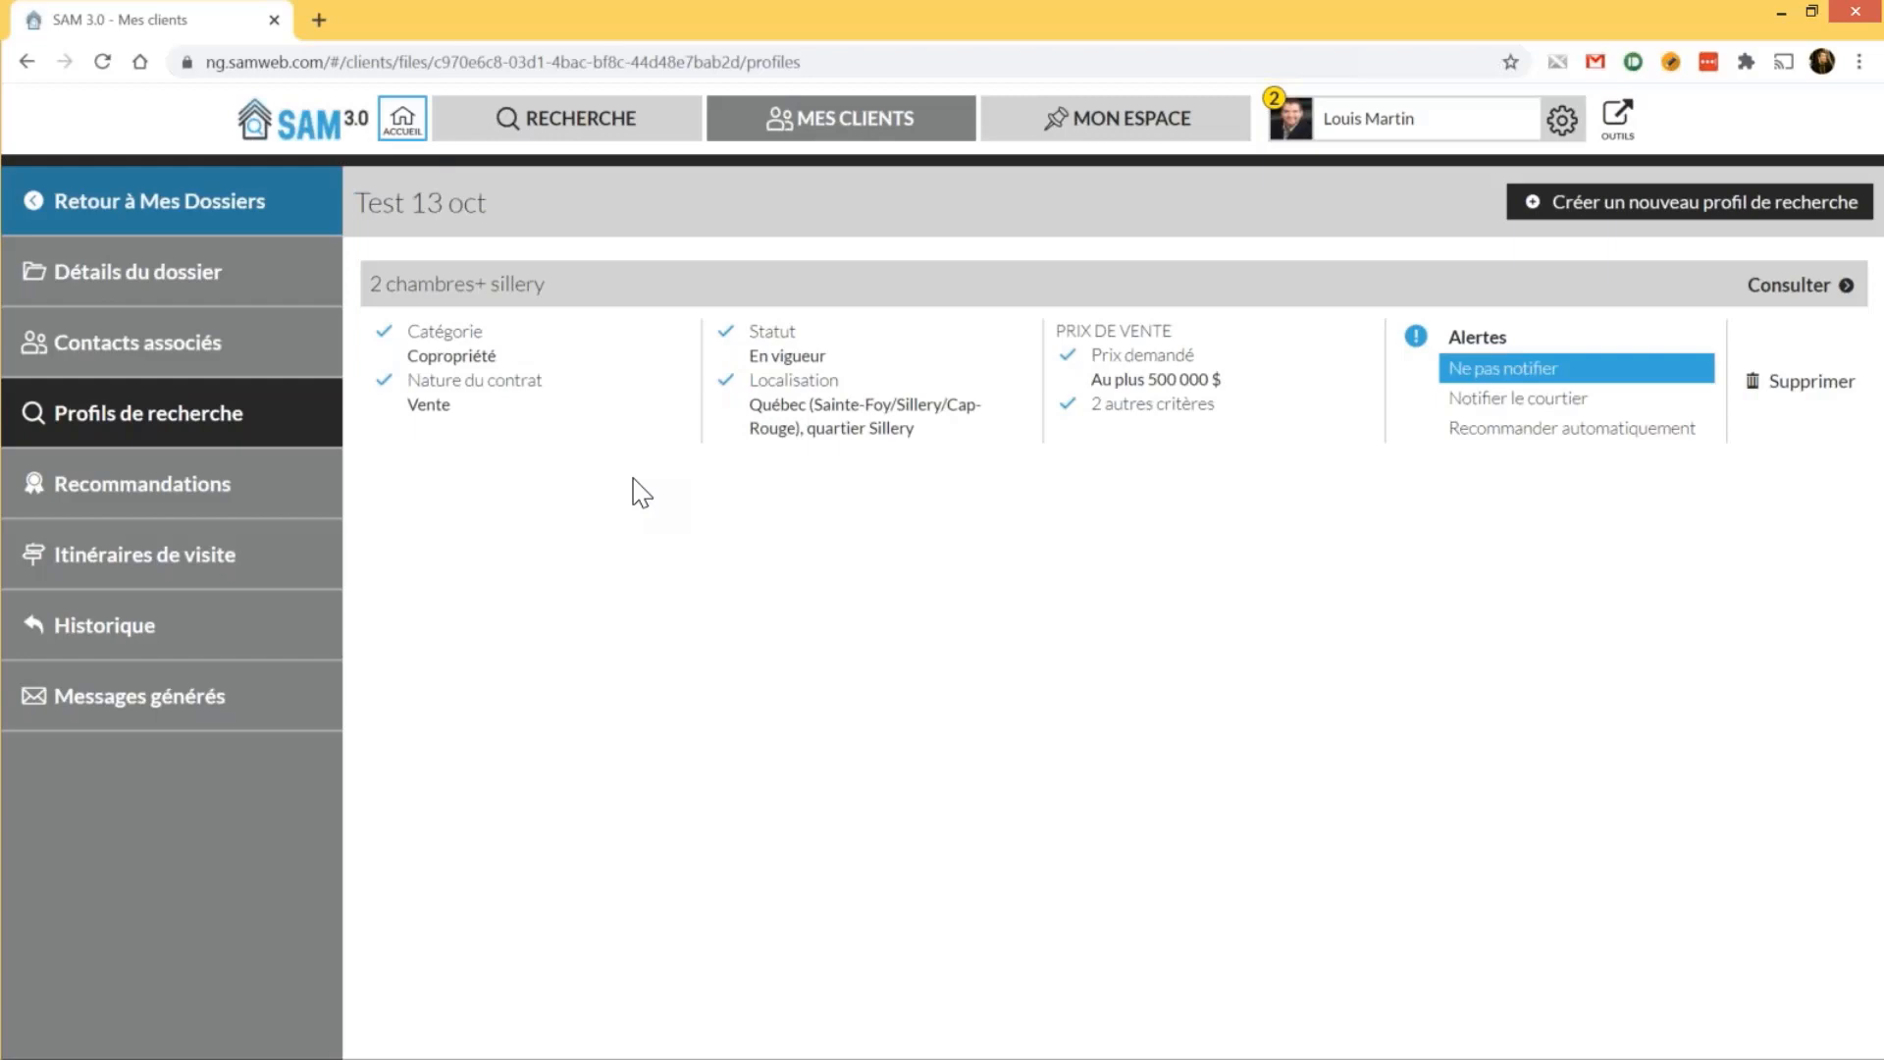
{"action": "left_click", "coordinate": [1640, 209]}
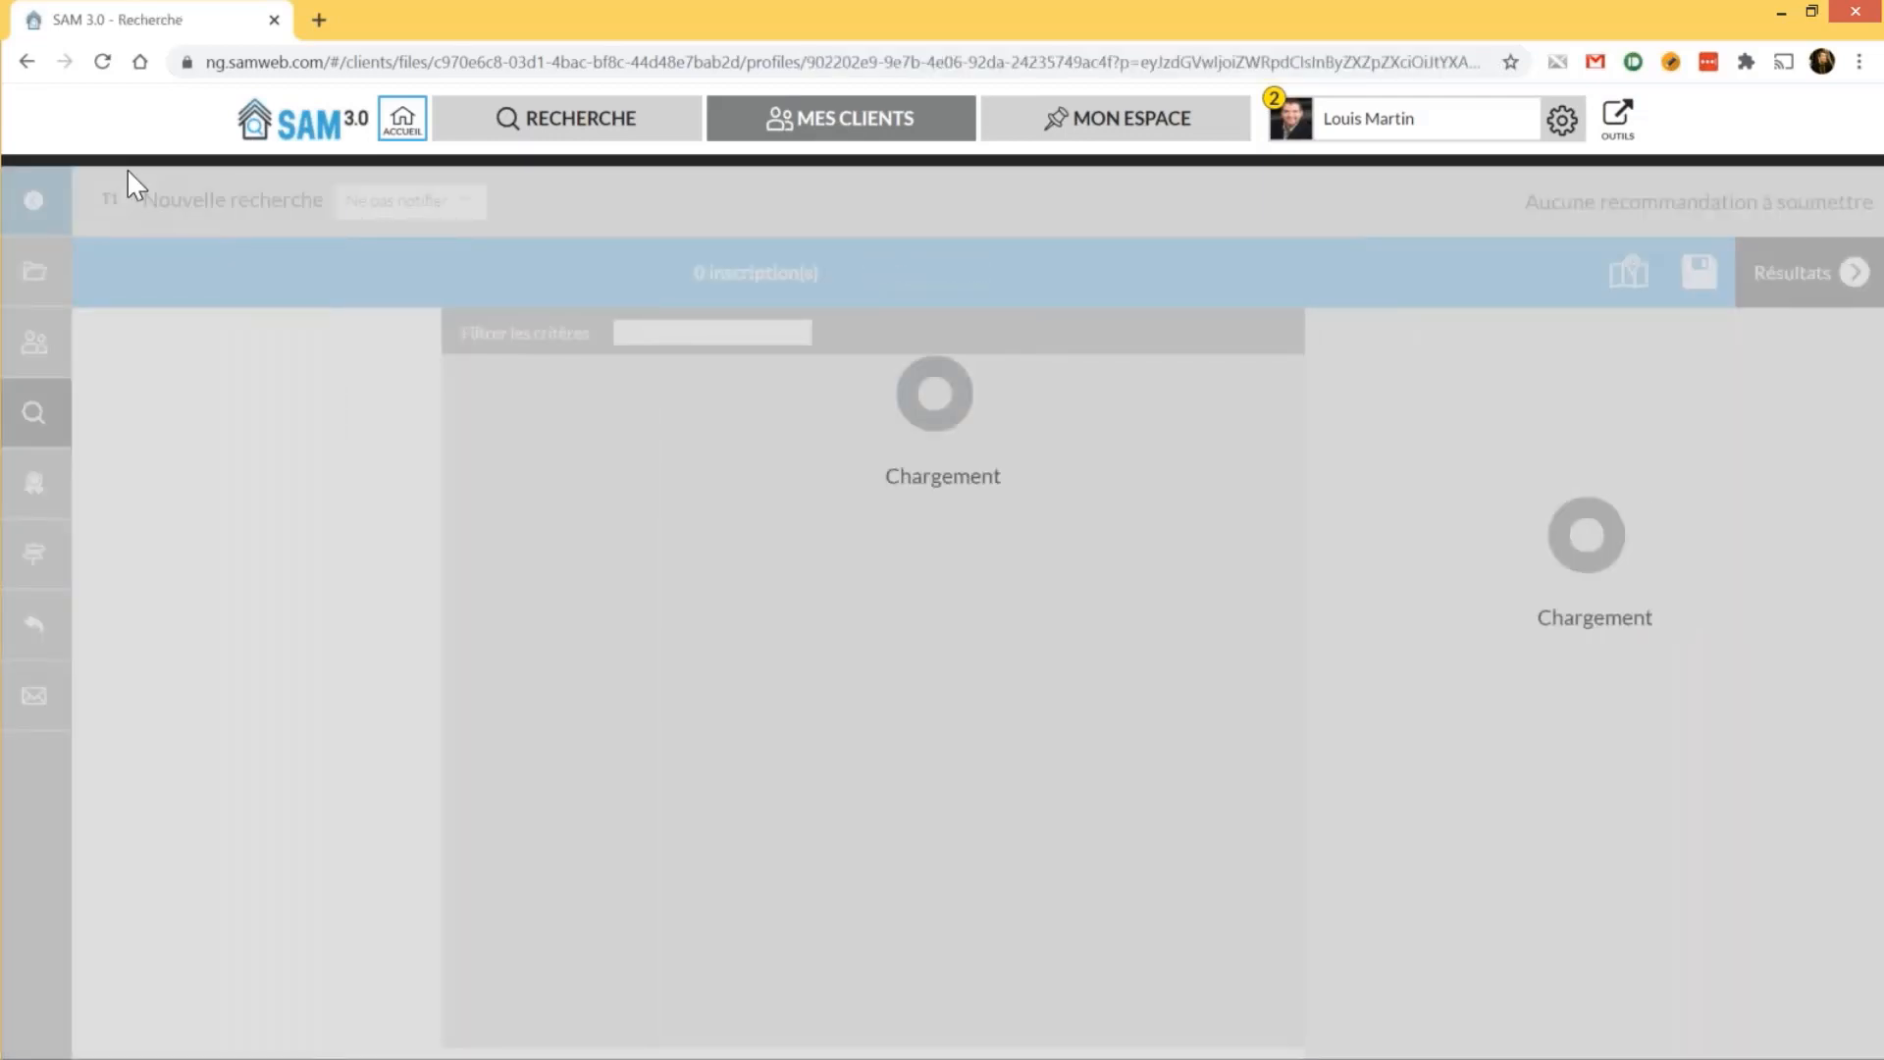
Rename the new search profile to 'Maison rangée Ste-Foy-CapRouge'
{"action": "left_click", "coordinate": [240, 199]}
{"action": "key", "text": "ctrl+a"}
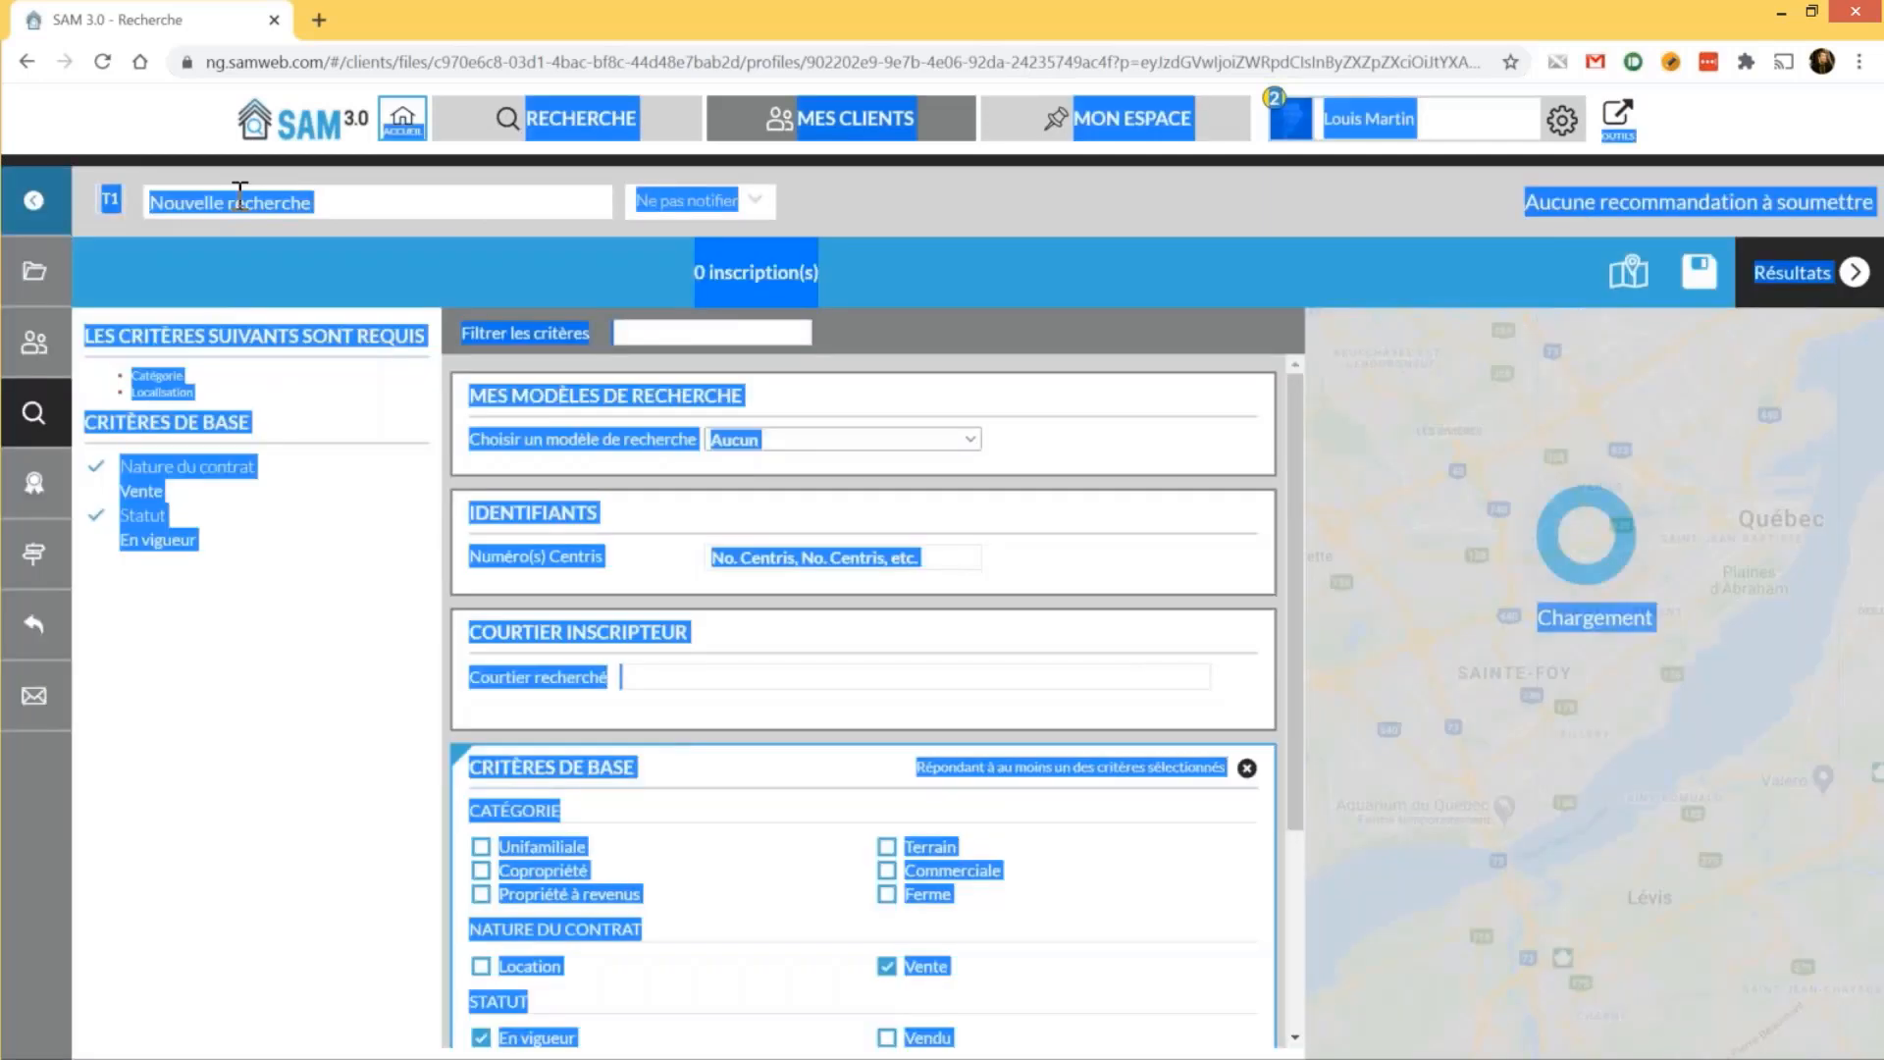
{"action": "type", "text": "Maiso"}
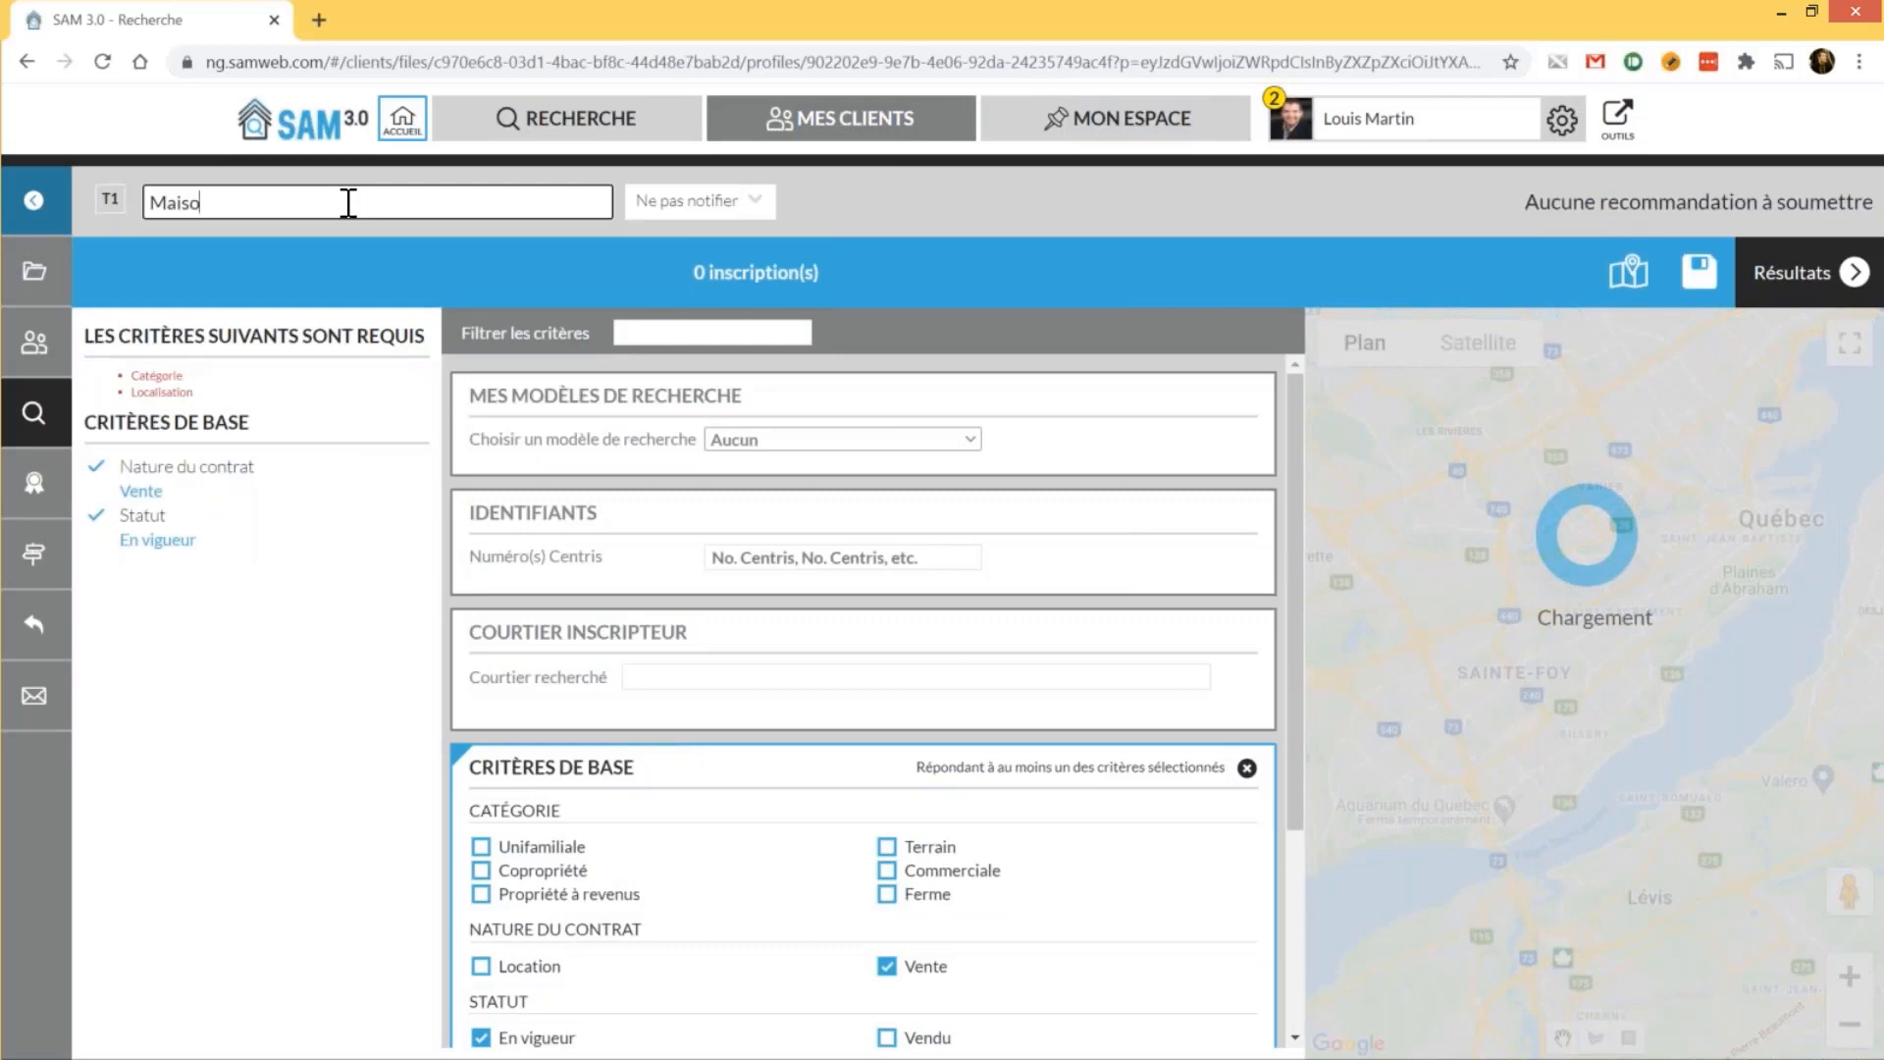
{"action": "type", "text": "n rangée Ste-Foy-Ca"}
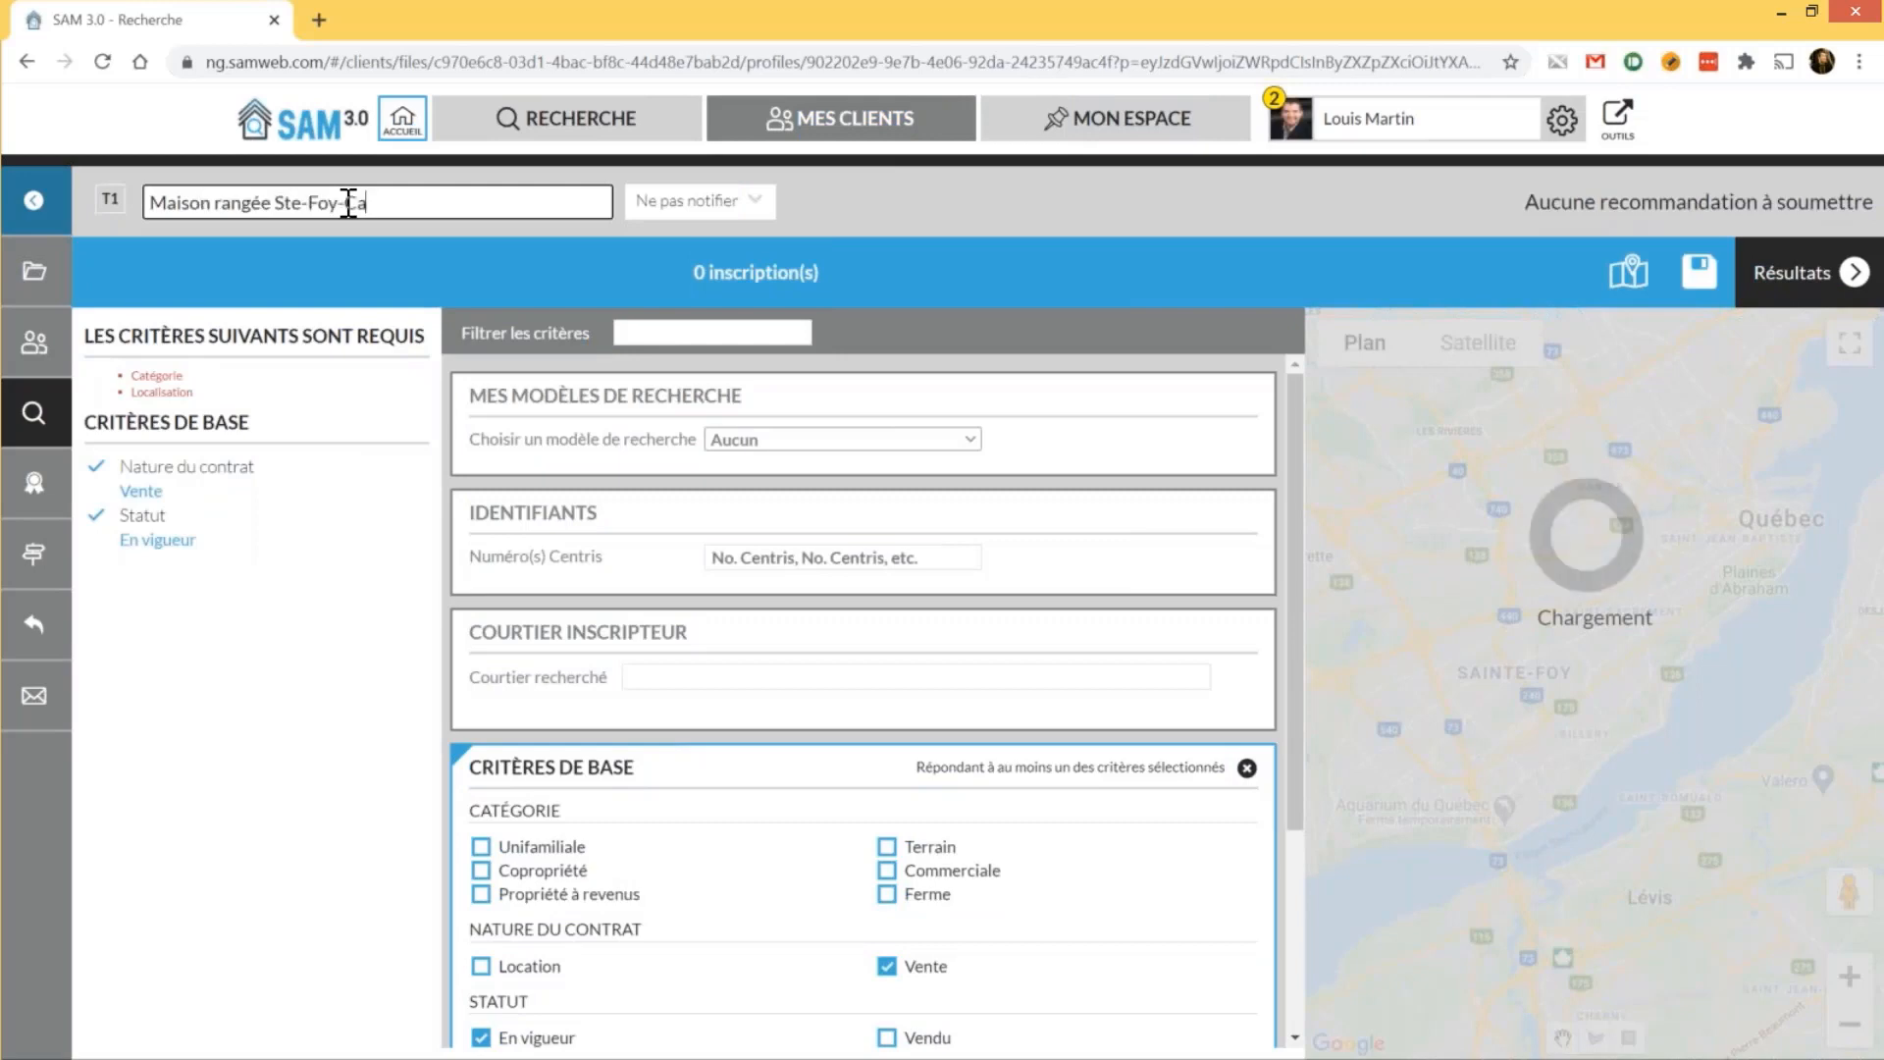
{"action": "type", "text": "pRouge"}
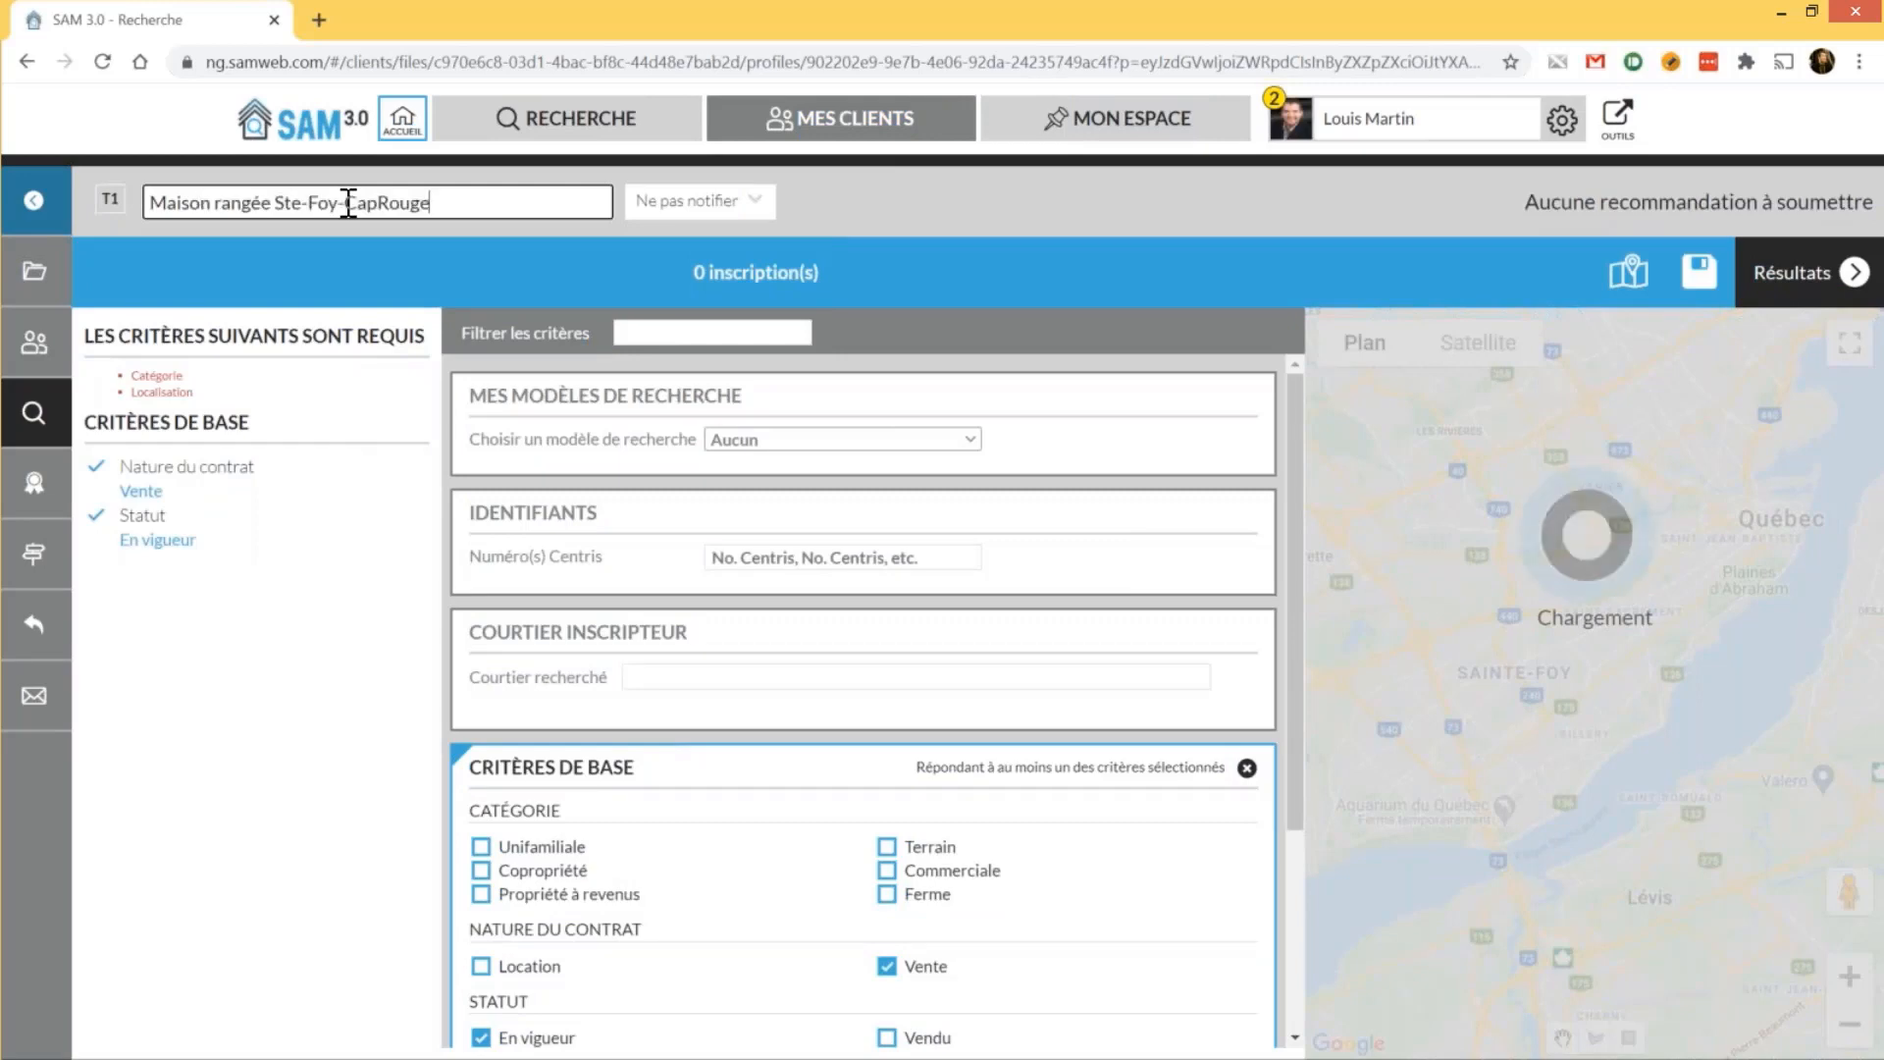
{"action": "key", "text": "Return"}
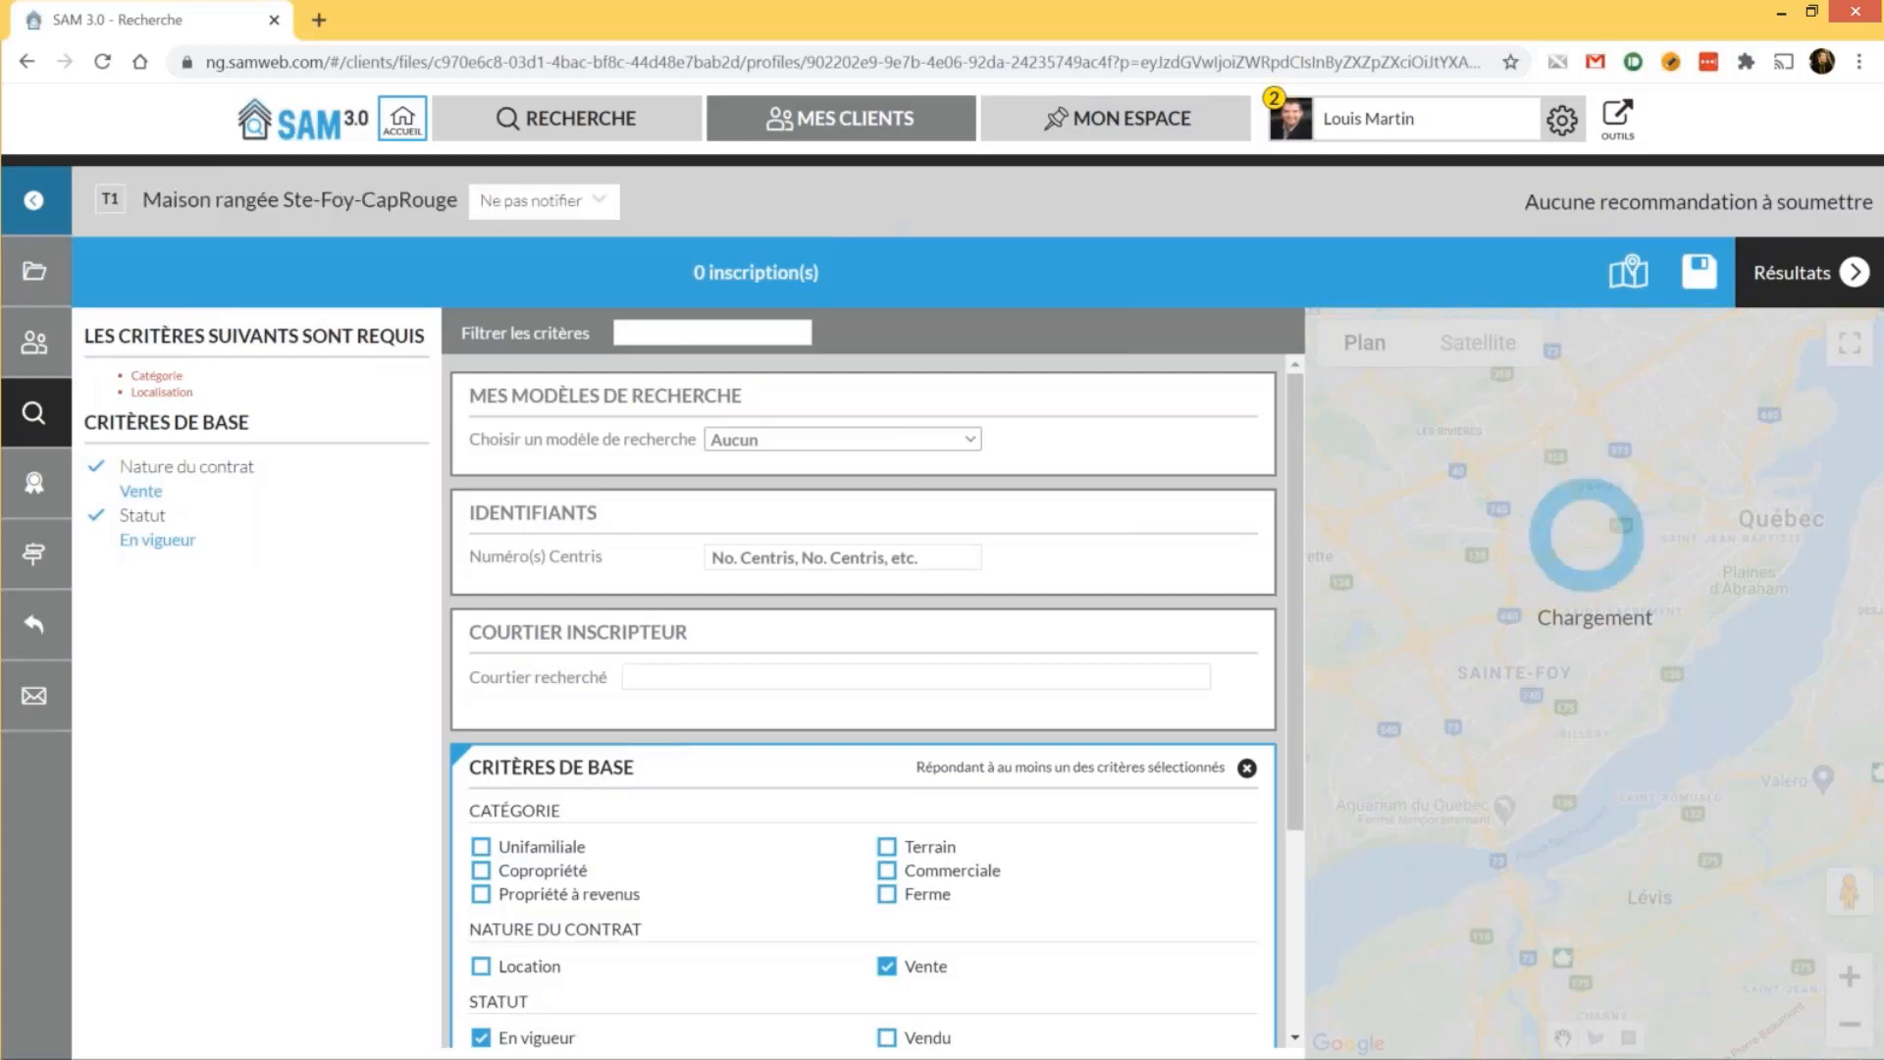
Tick the Unifamiliale and Copropriété categories and enter 'ste-foy' as the location
{"action": "scroll", "coordinate": [549, 622], "scroll_direction": "down", "scroll_amount": 2}
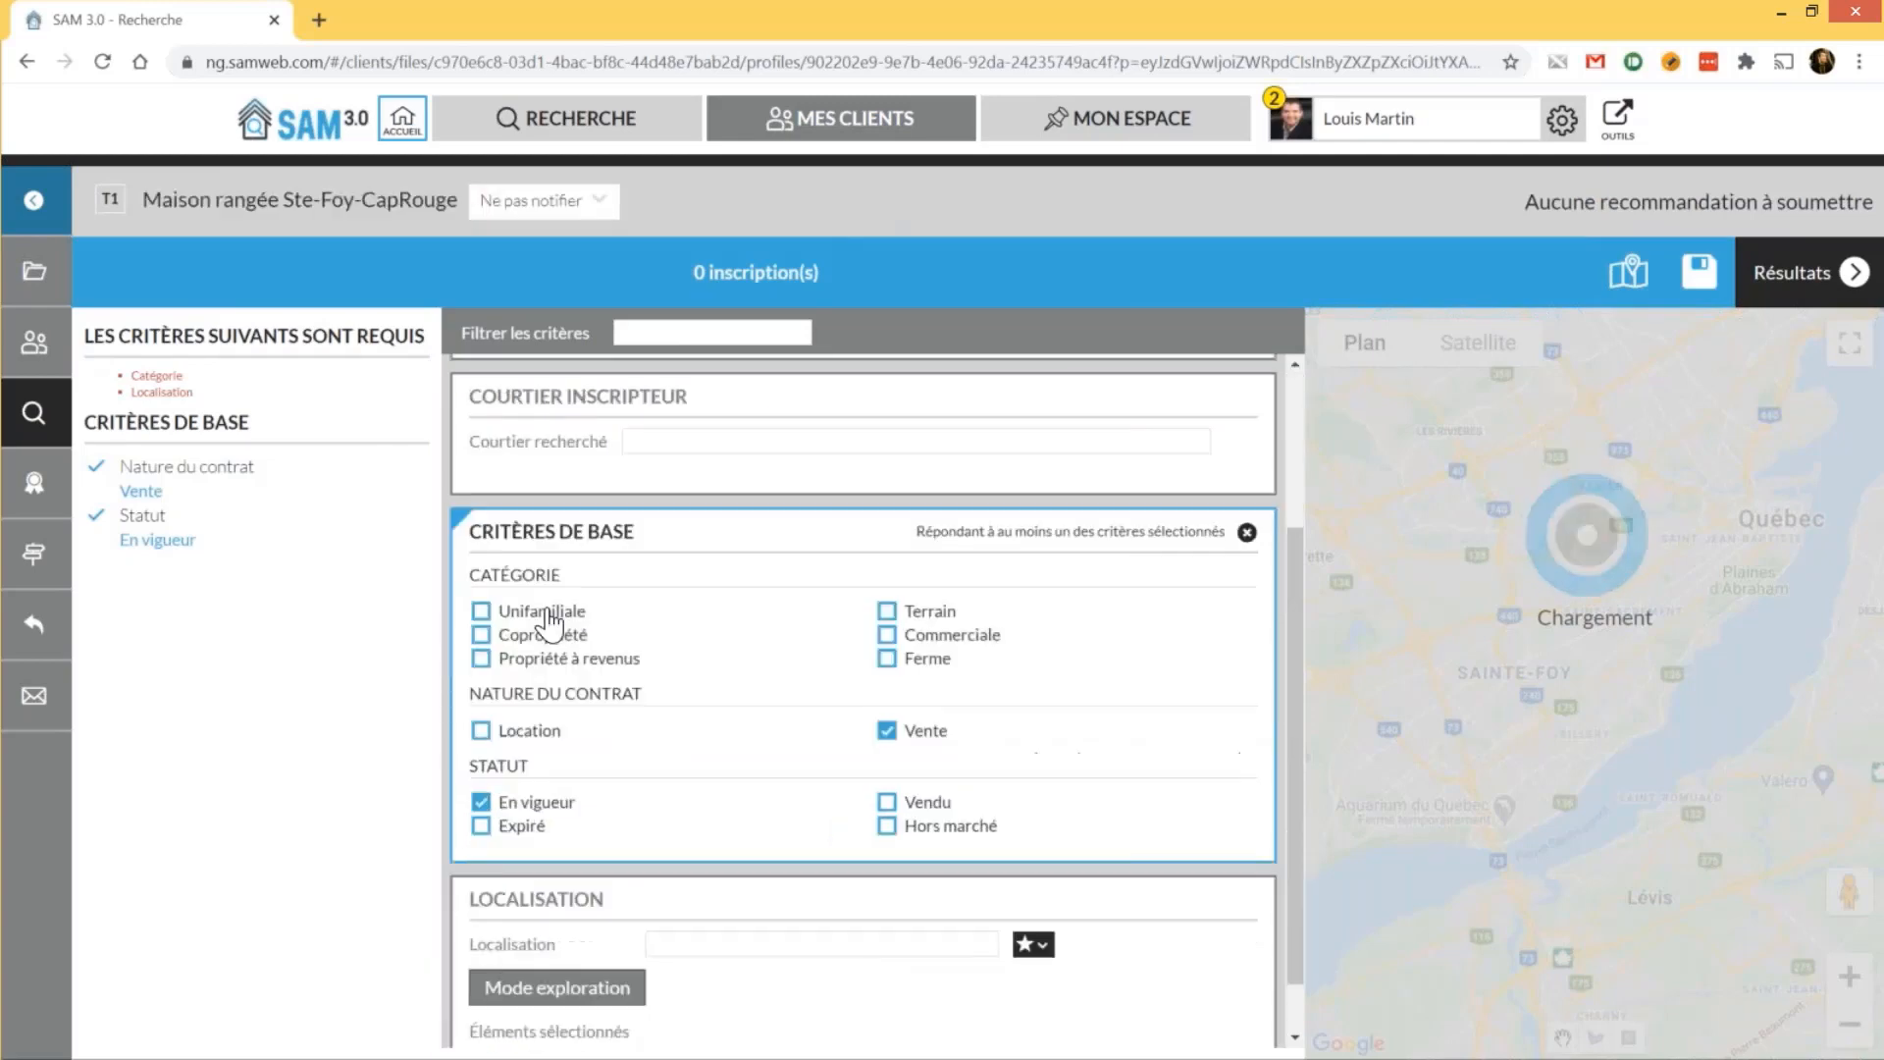
{"action": "left_click", "coordinate": [546, 612]}
{"action": "left_click", "coordinate": [542, 635]}
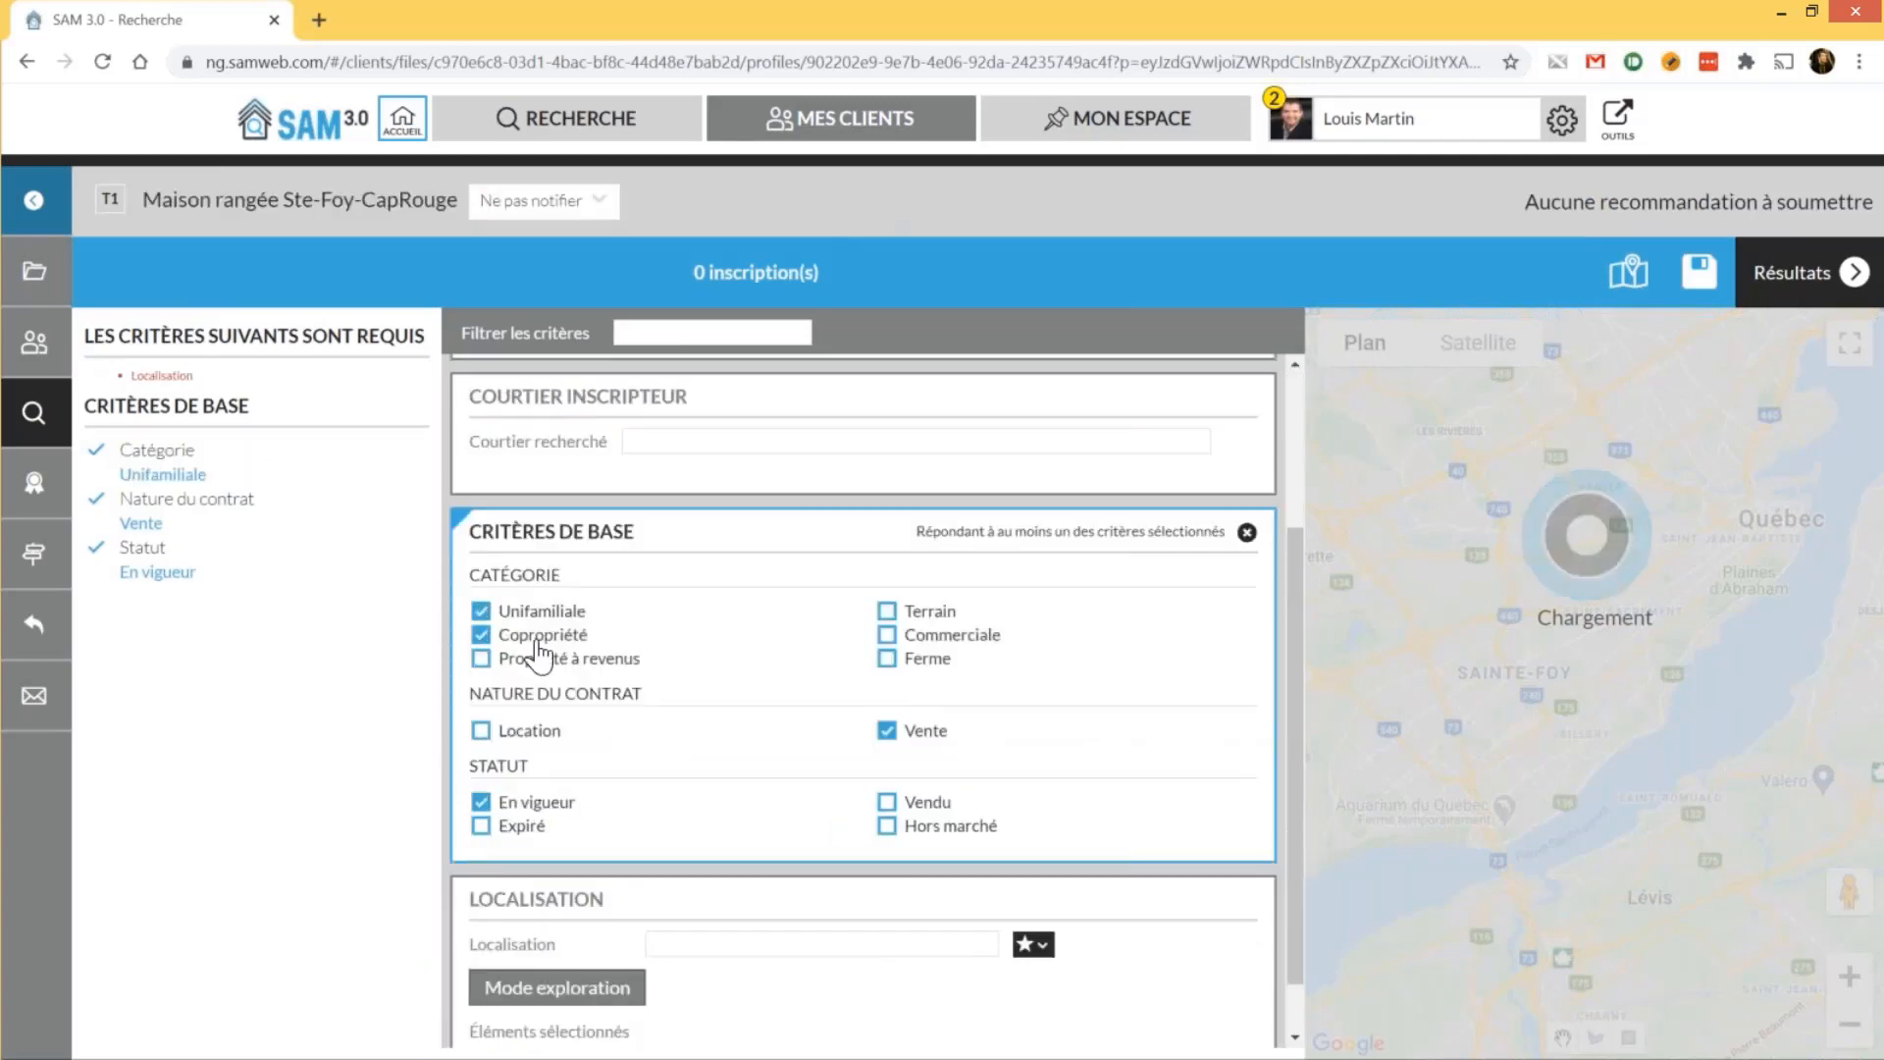
{"action": "scroll", "coordinate": [780, 873], "scroll_direction": "down", "scroll_amount": 1}
{"action": "left_click", "coordinate": [779, 875]}
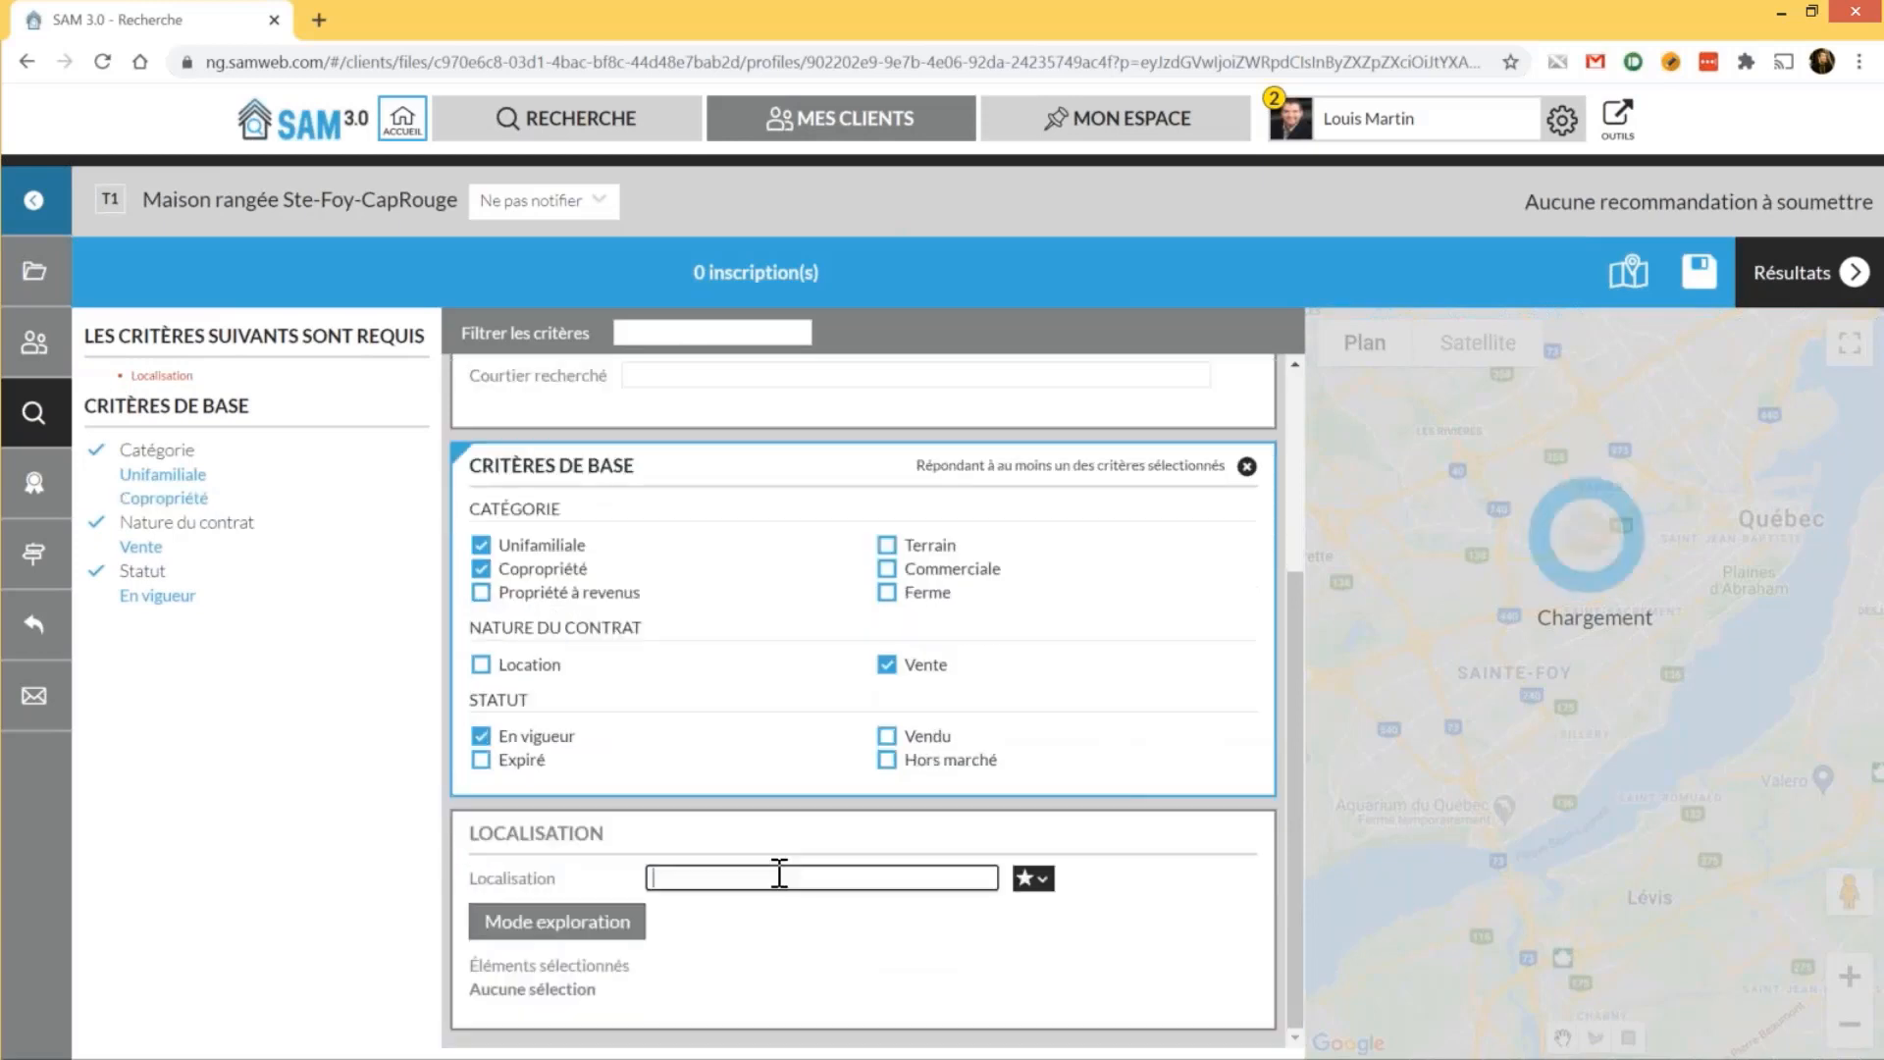
{"action": "type", "text": "ste-fo"}
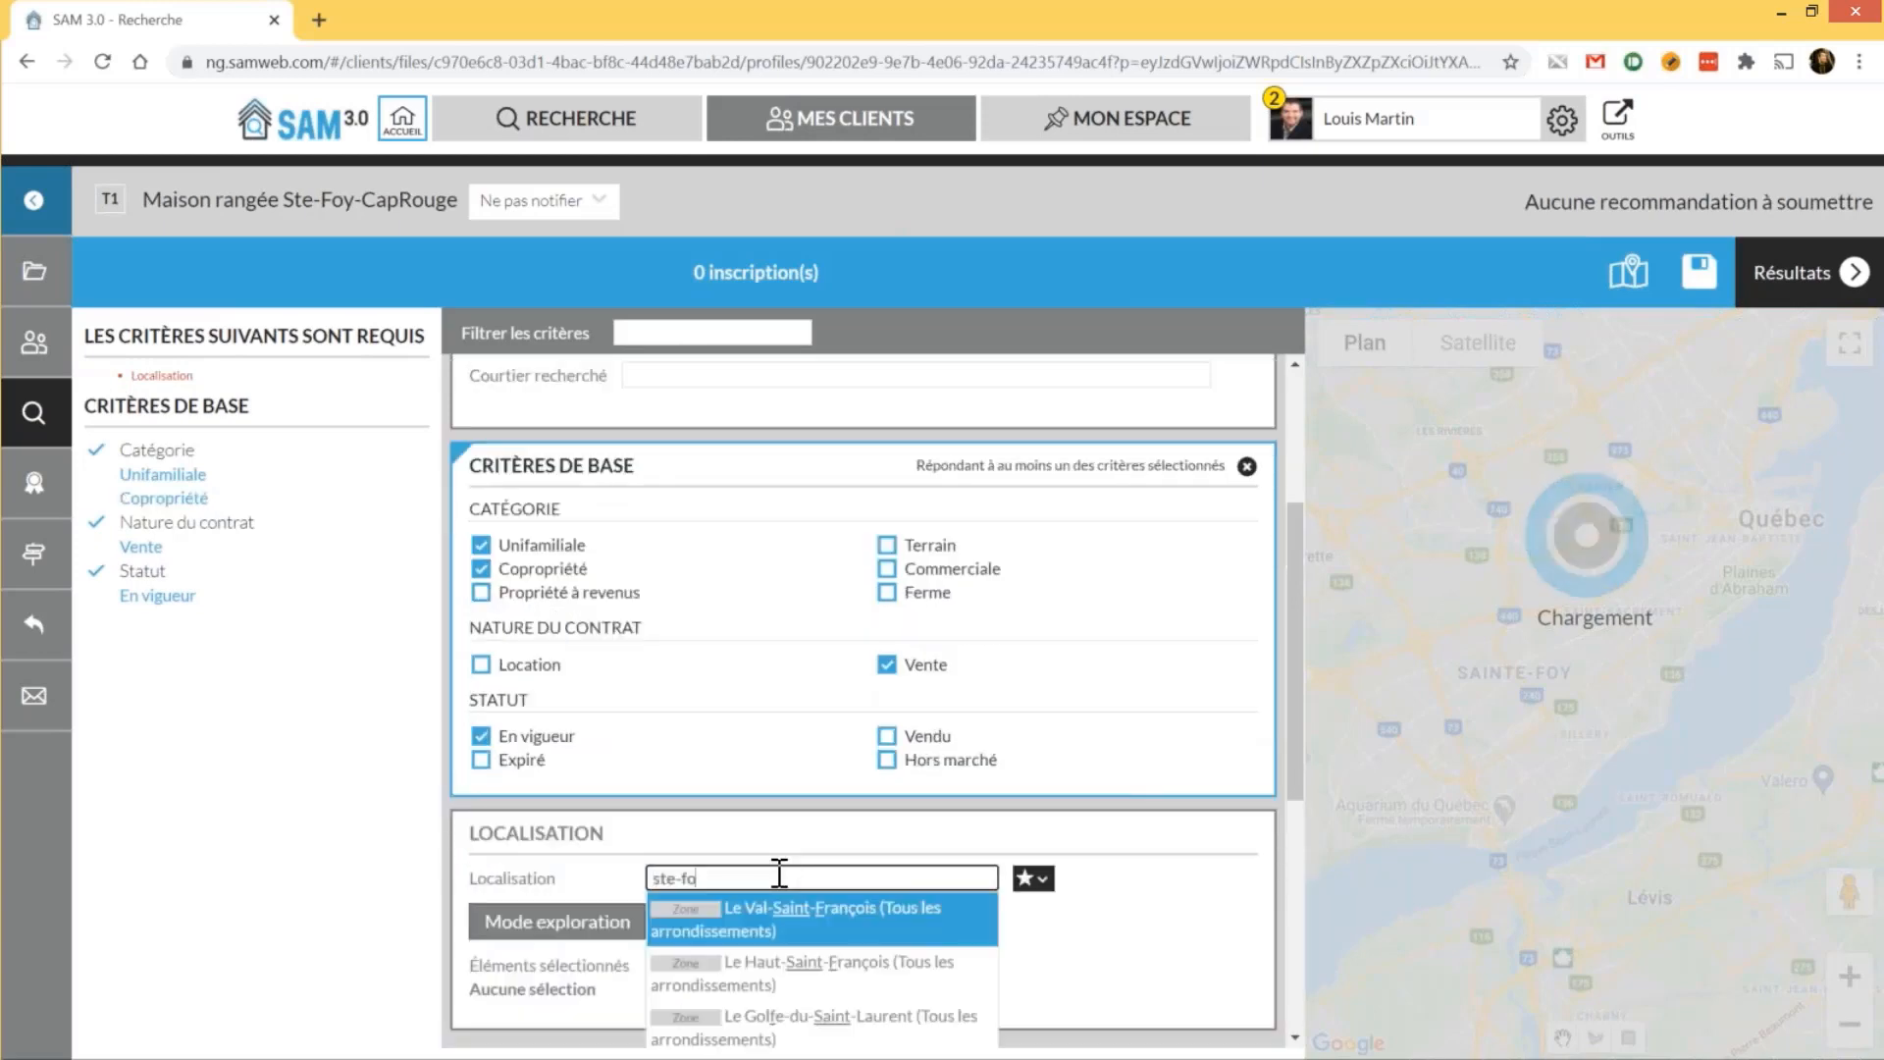
{"action": "type", "text": "y"}
{"action": "scroll", "coordinate": [779, 883], "scroll_direction": "down", "scroll_amount": 3}
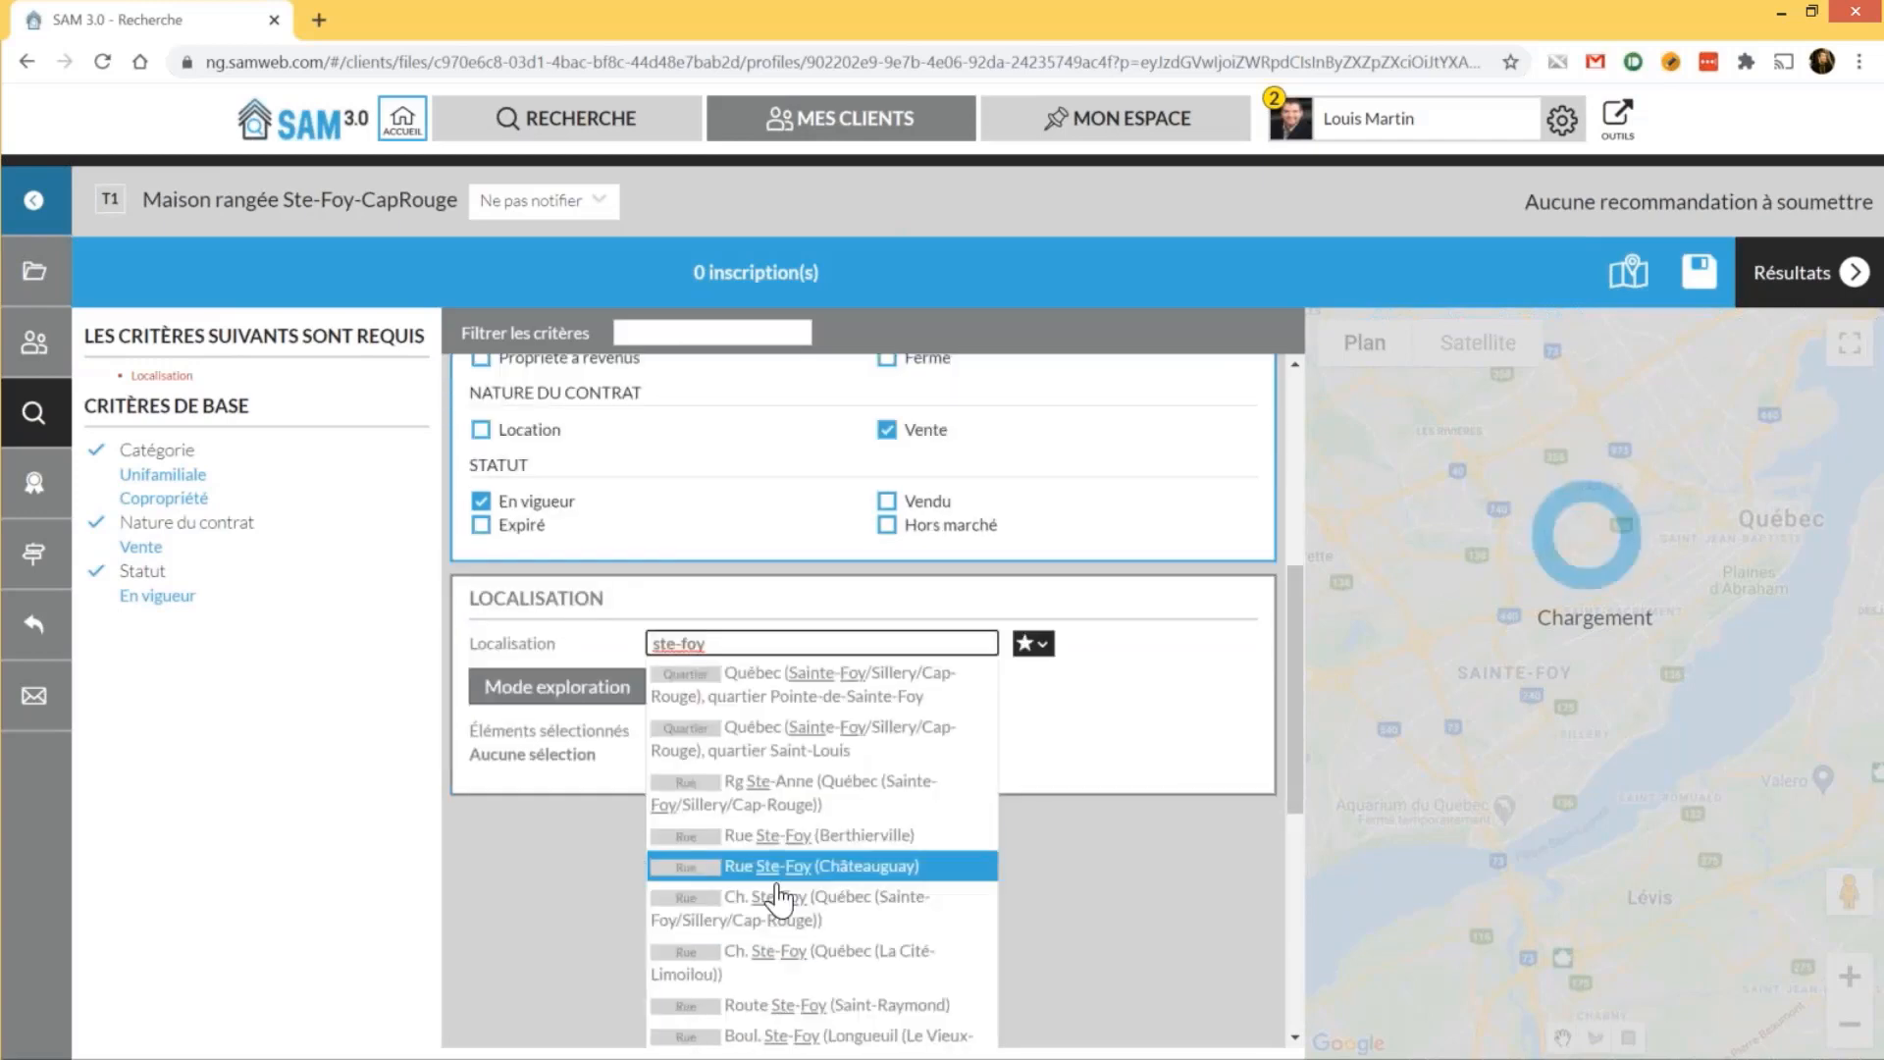
Add the Pointe-de-Sainte-Foy quartier and browse the Sainte-Foy/Sillery/Cap-Rouge quartier list
{"action": "left_click", "coordinate": [792, 697]}
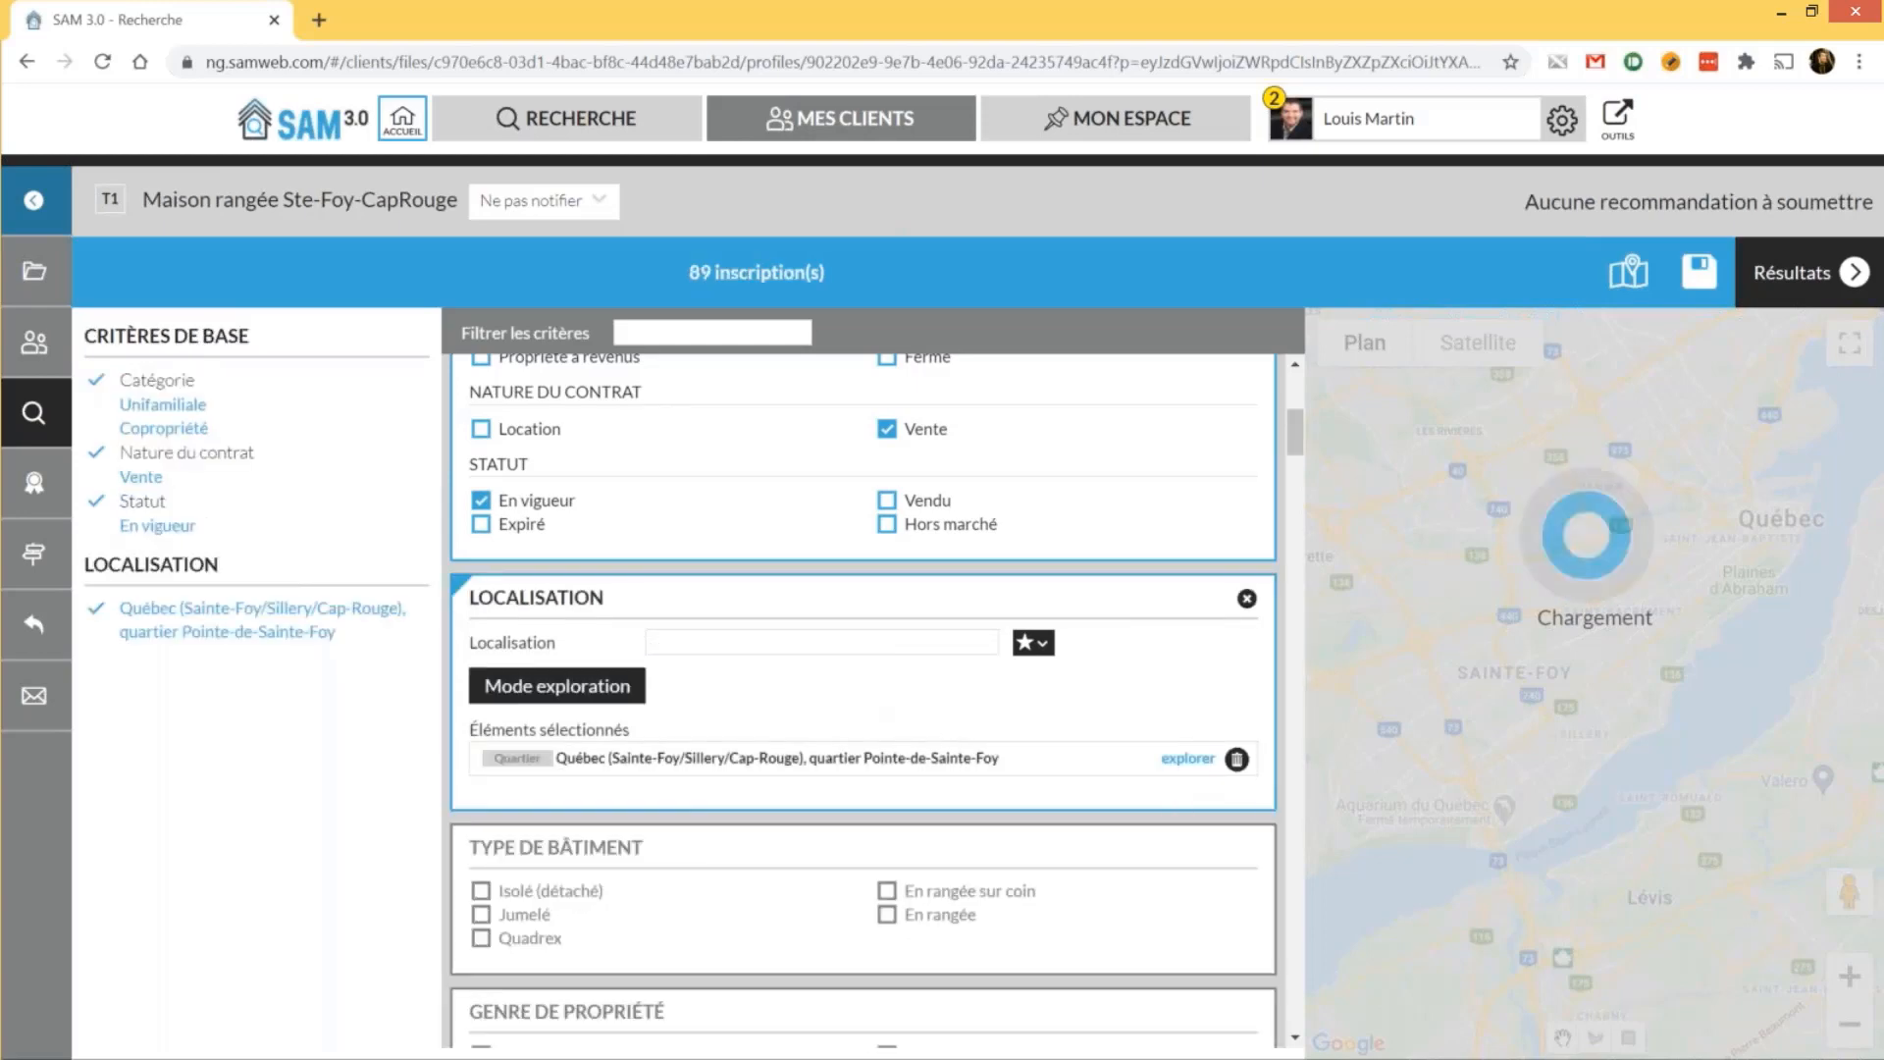
{"action": "left_click", "coordinate": [1186, 760]}
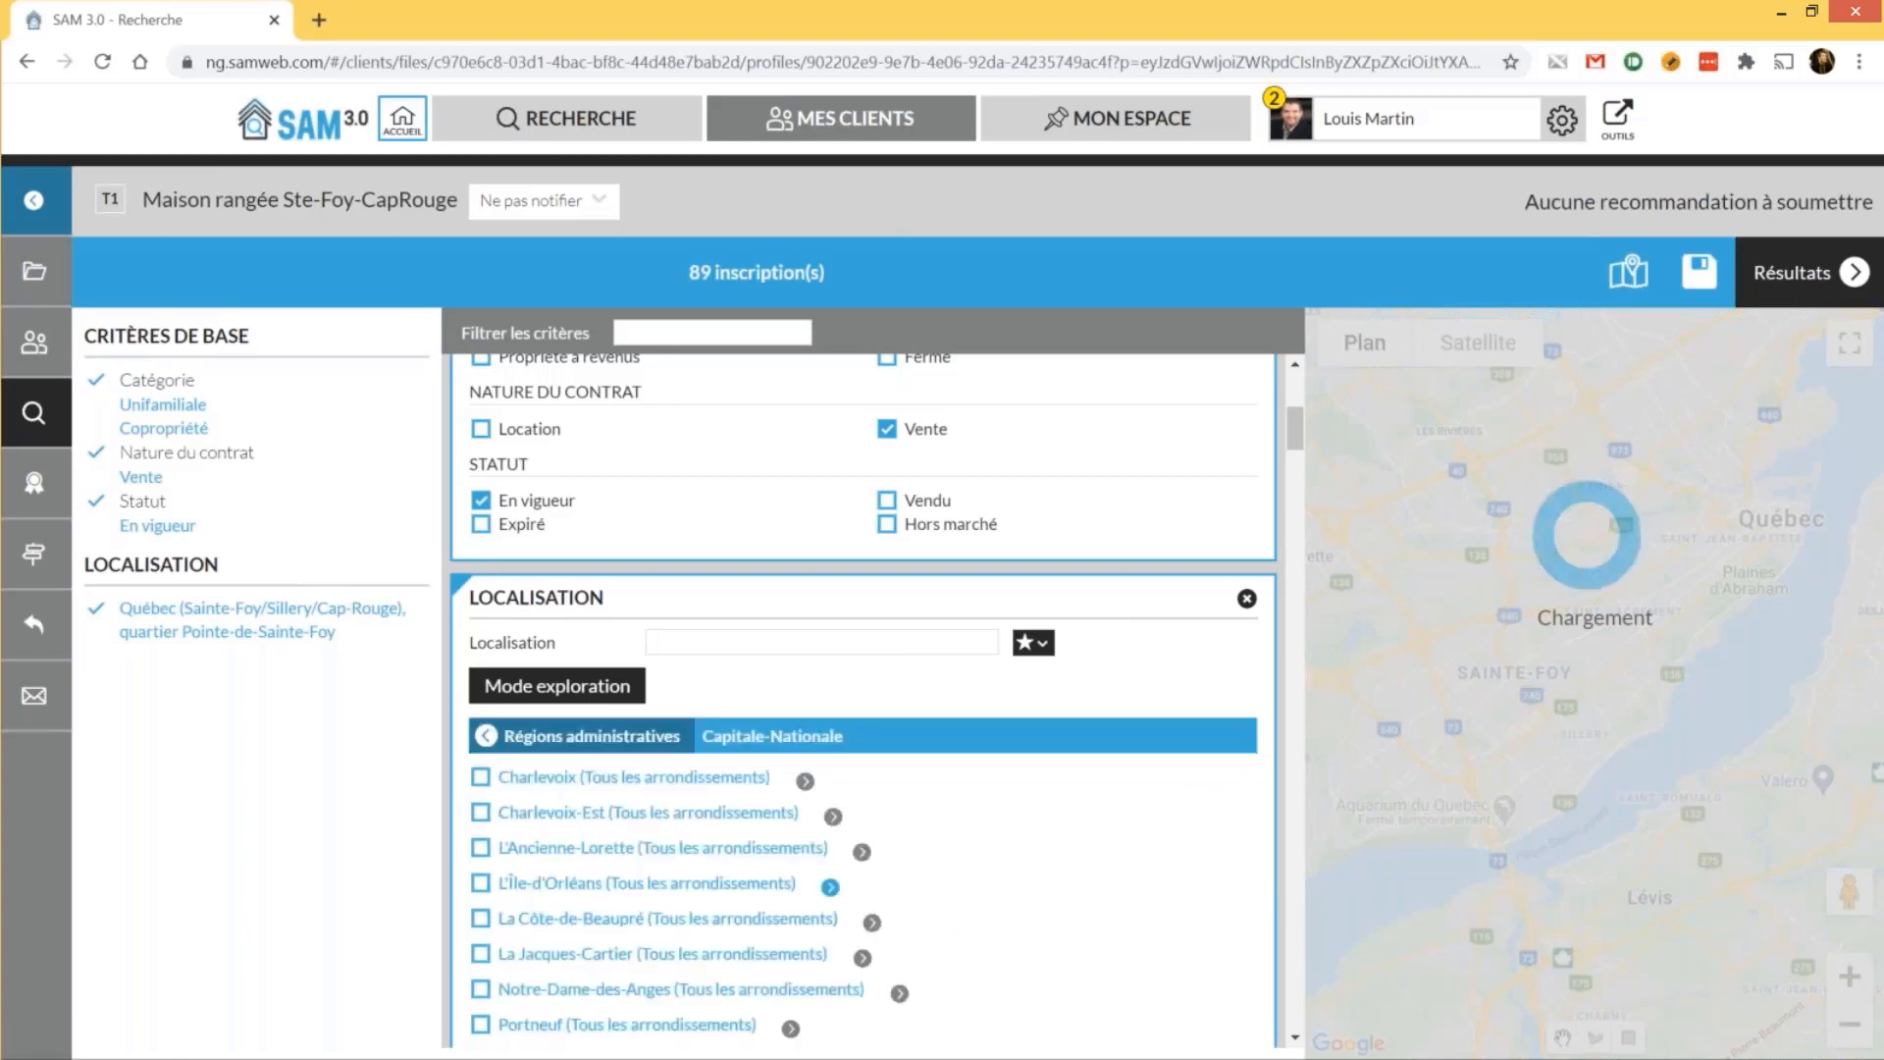
{"action": "scroll", "coordinate": [779, 581], "scroll_direction": "down", "scroll_amount": 8}
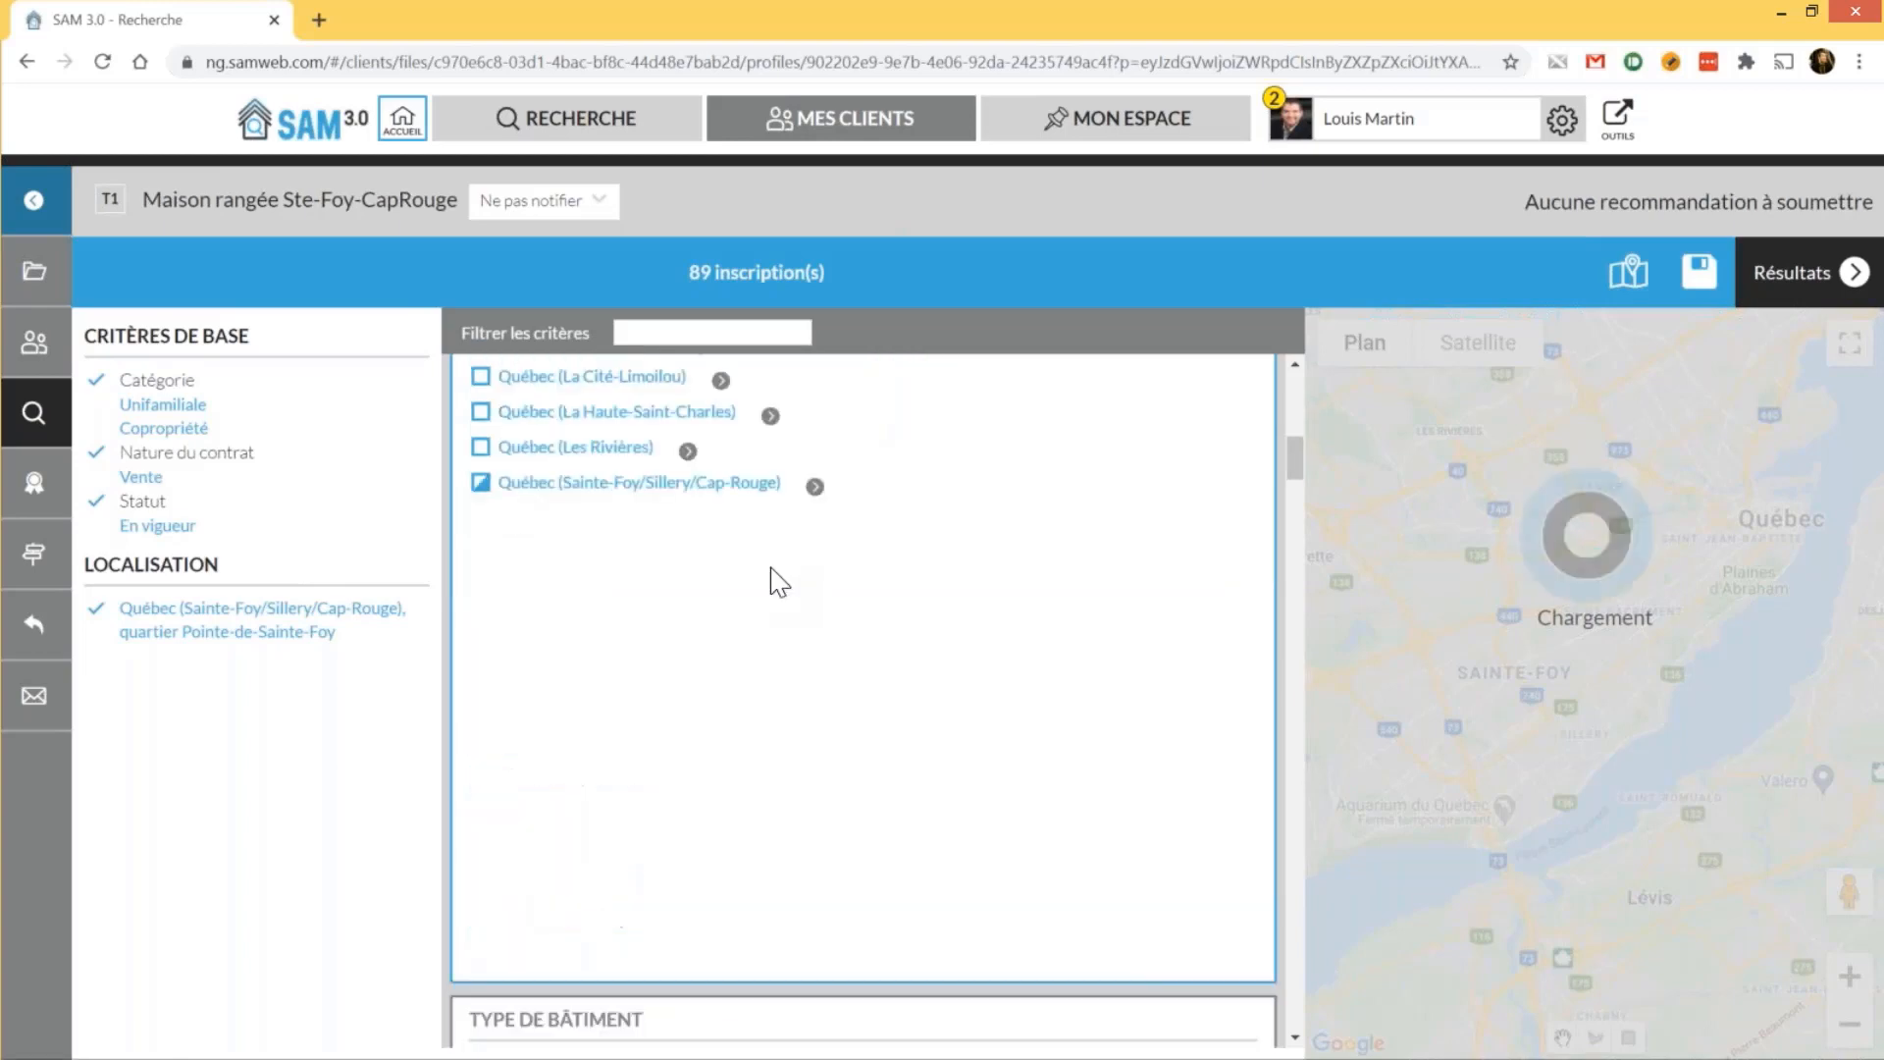
{"action": "left_click", "coordinate": [736, 486]}
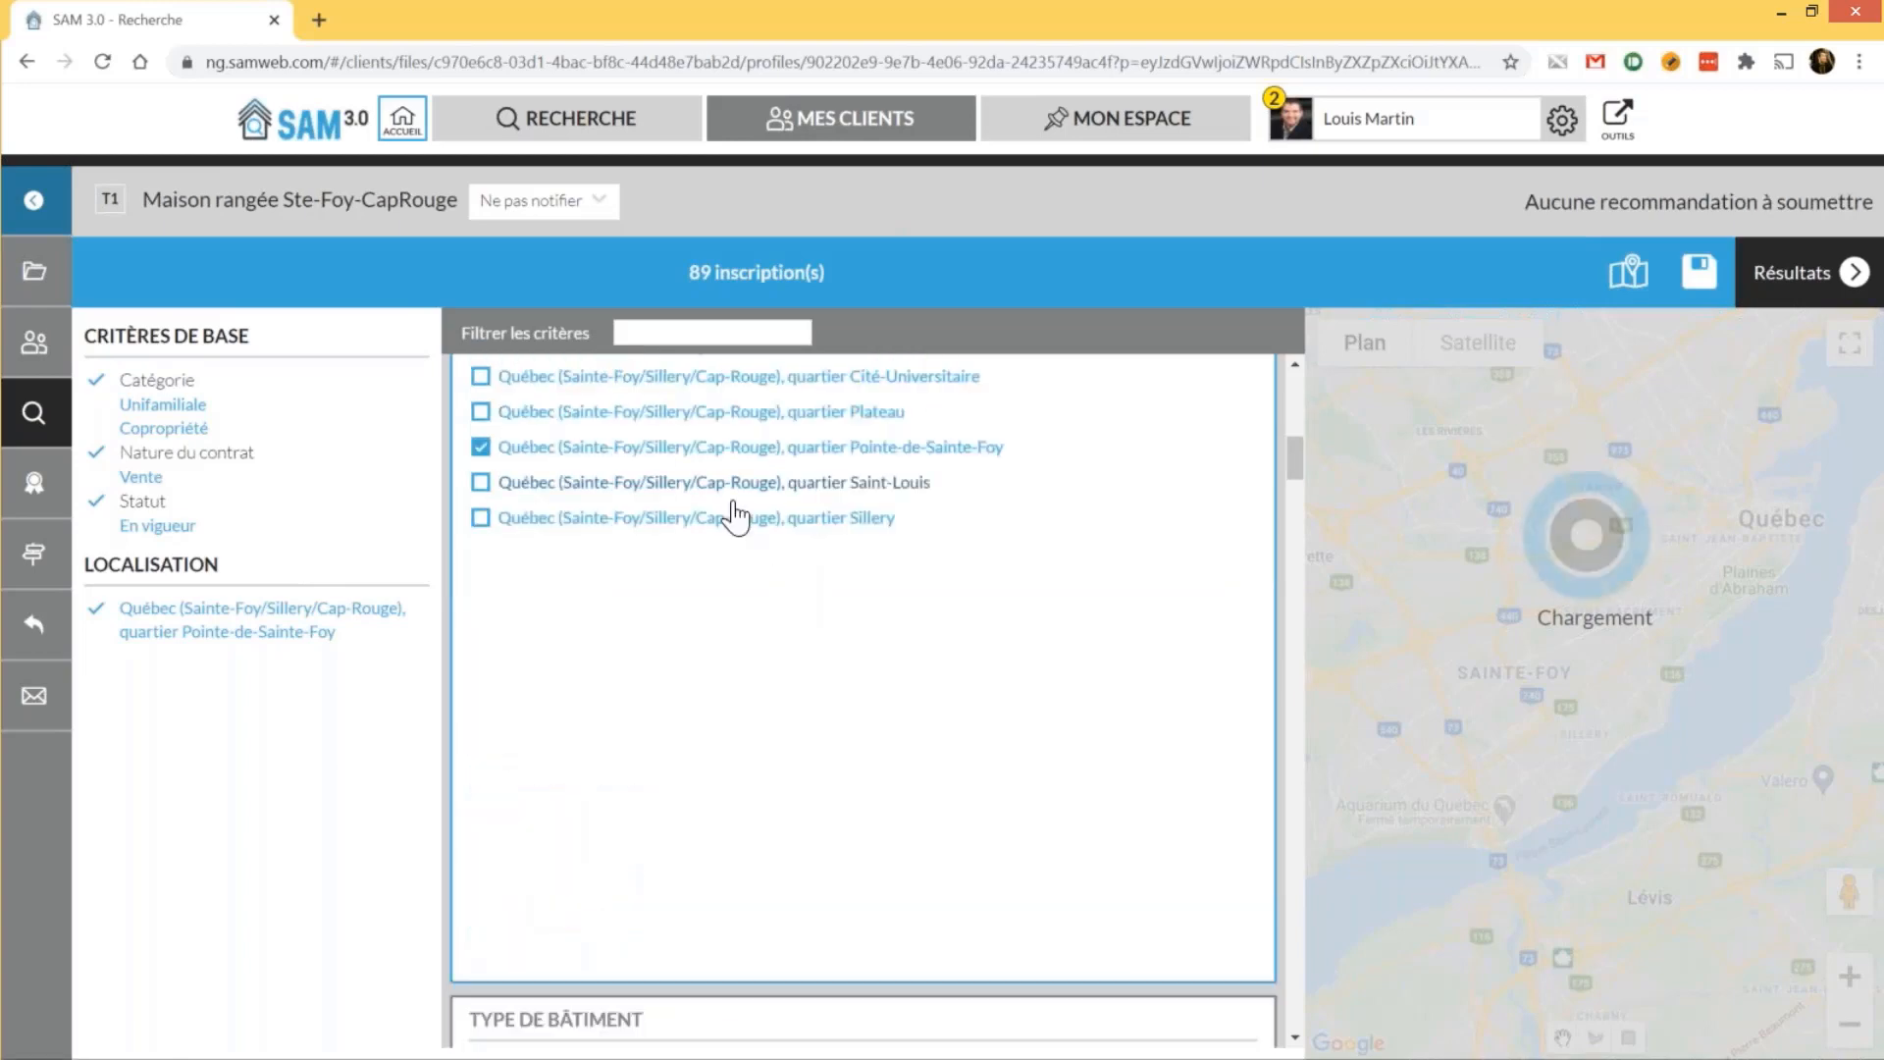
Add the Plateau, Saint-Louis, Cap-Rouge and Cité-Universitaire quartiers, for 405 matching listings
{"action": "left_click", "coordinate": [482, 414]}
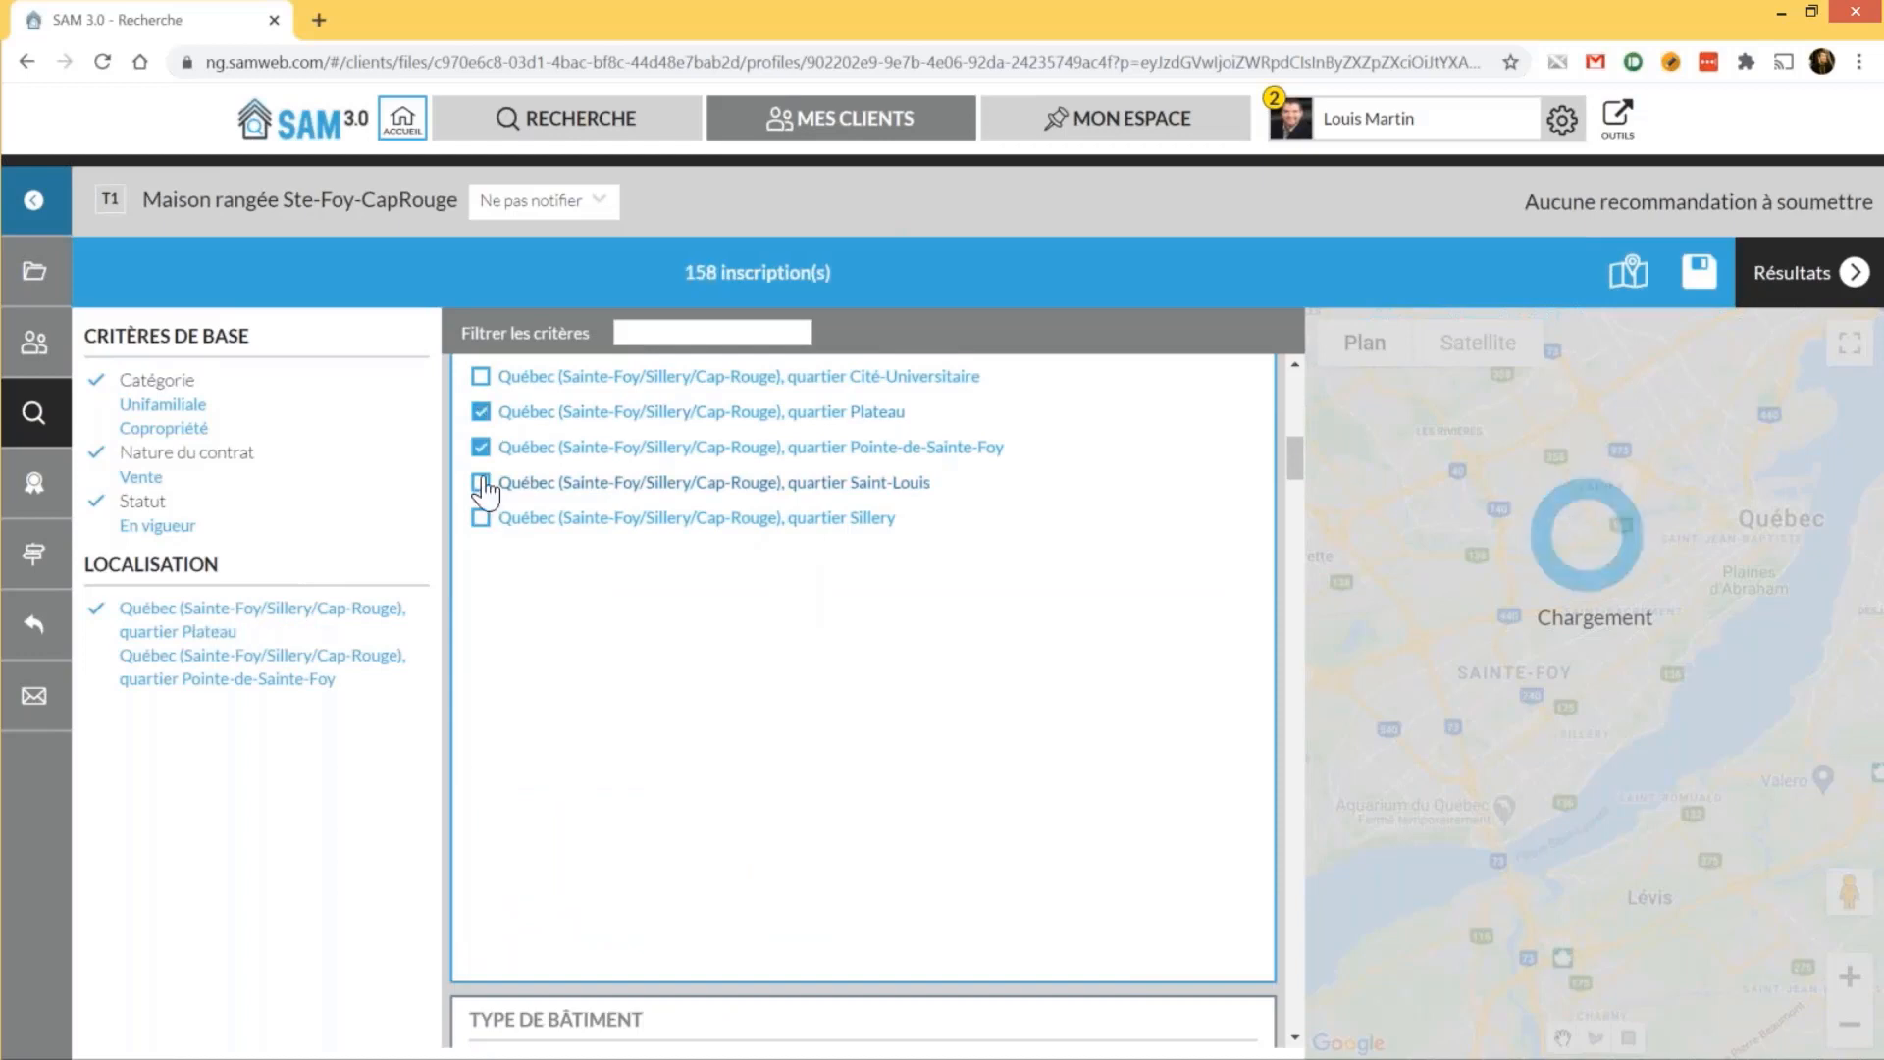
{"action": "left_click", "coordinate": [480, 483]}
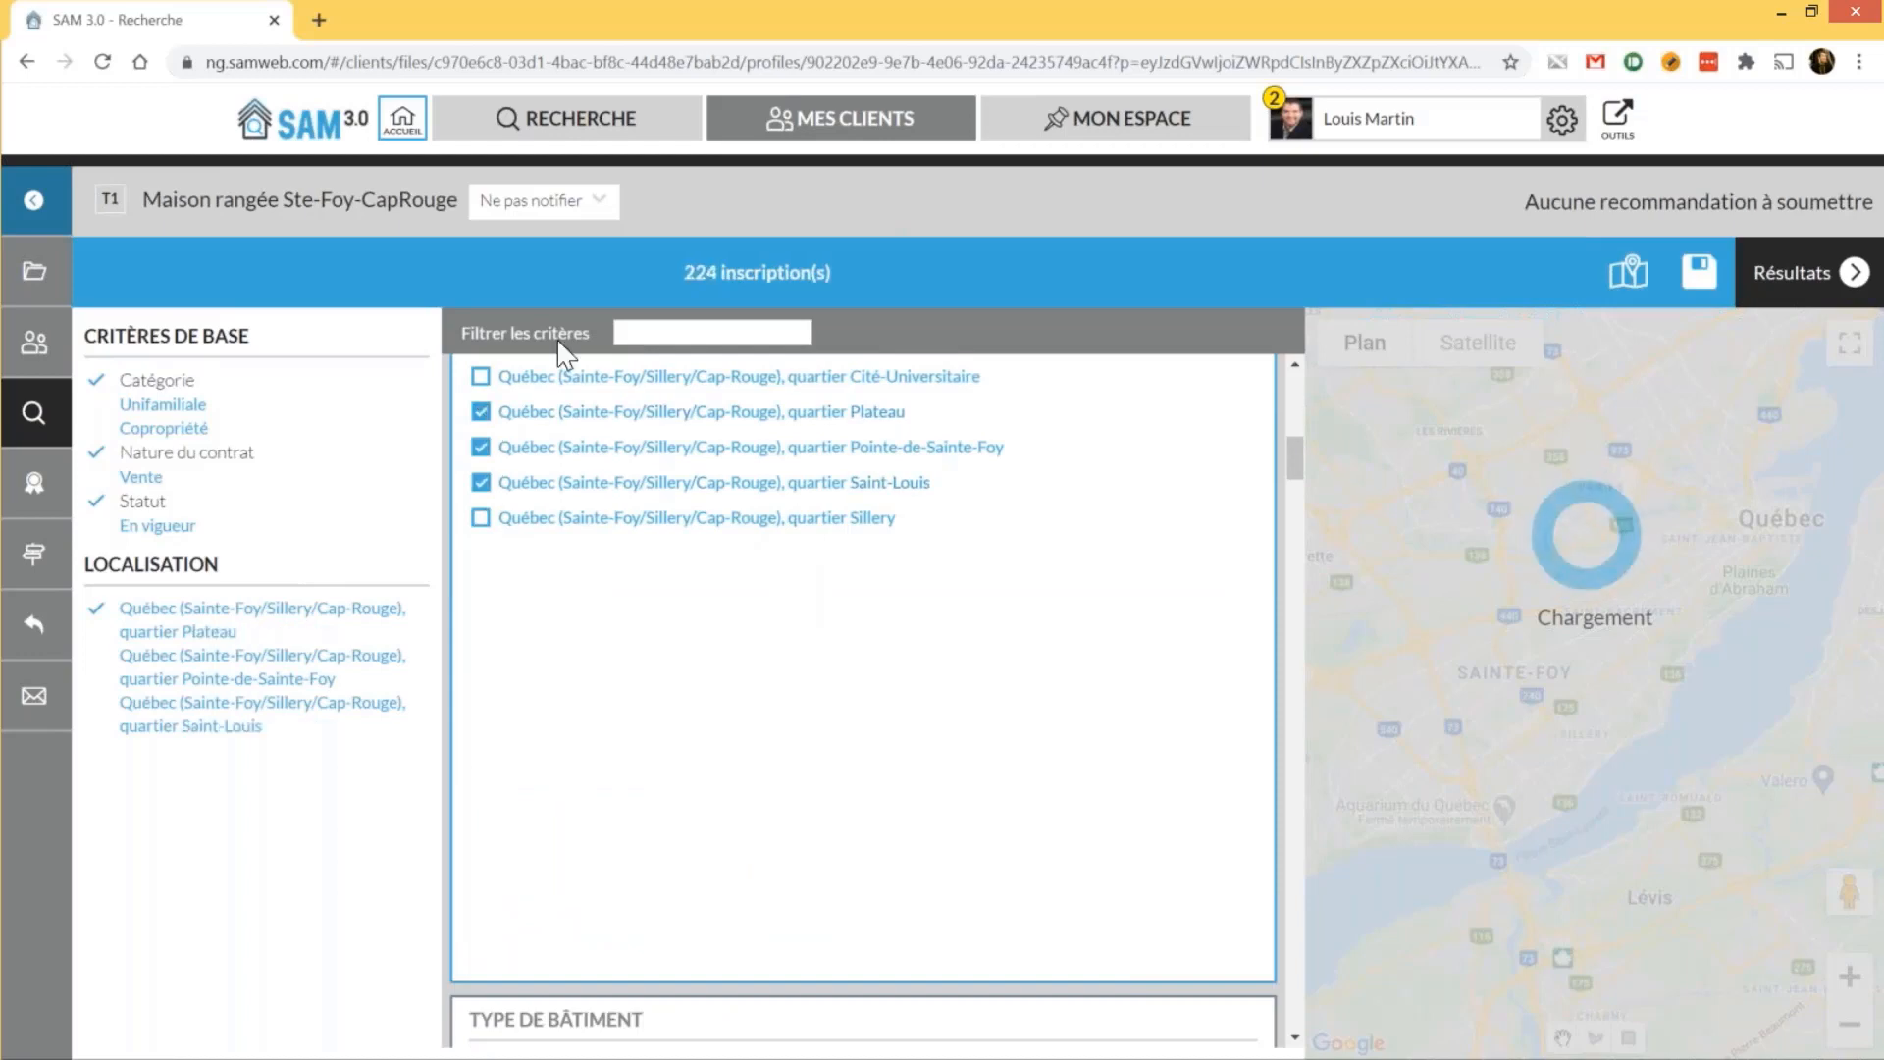
{"action": "scroll", "coordinate": [481, 478], "scroll_direction": "up", "scroll_amount": 2}
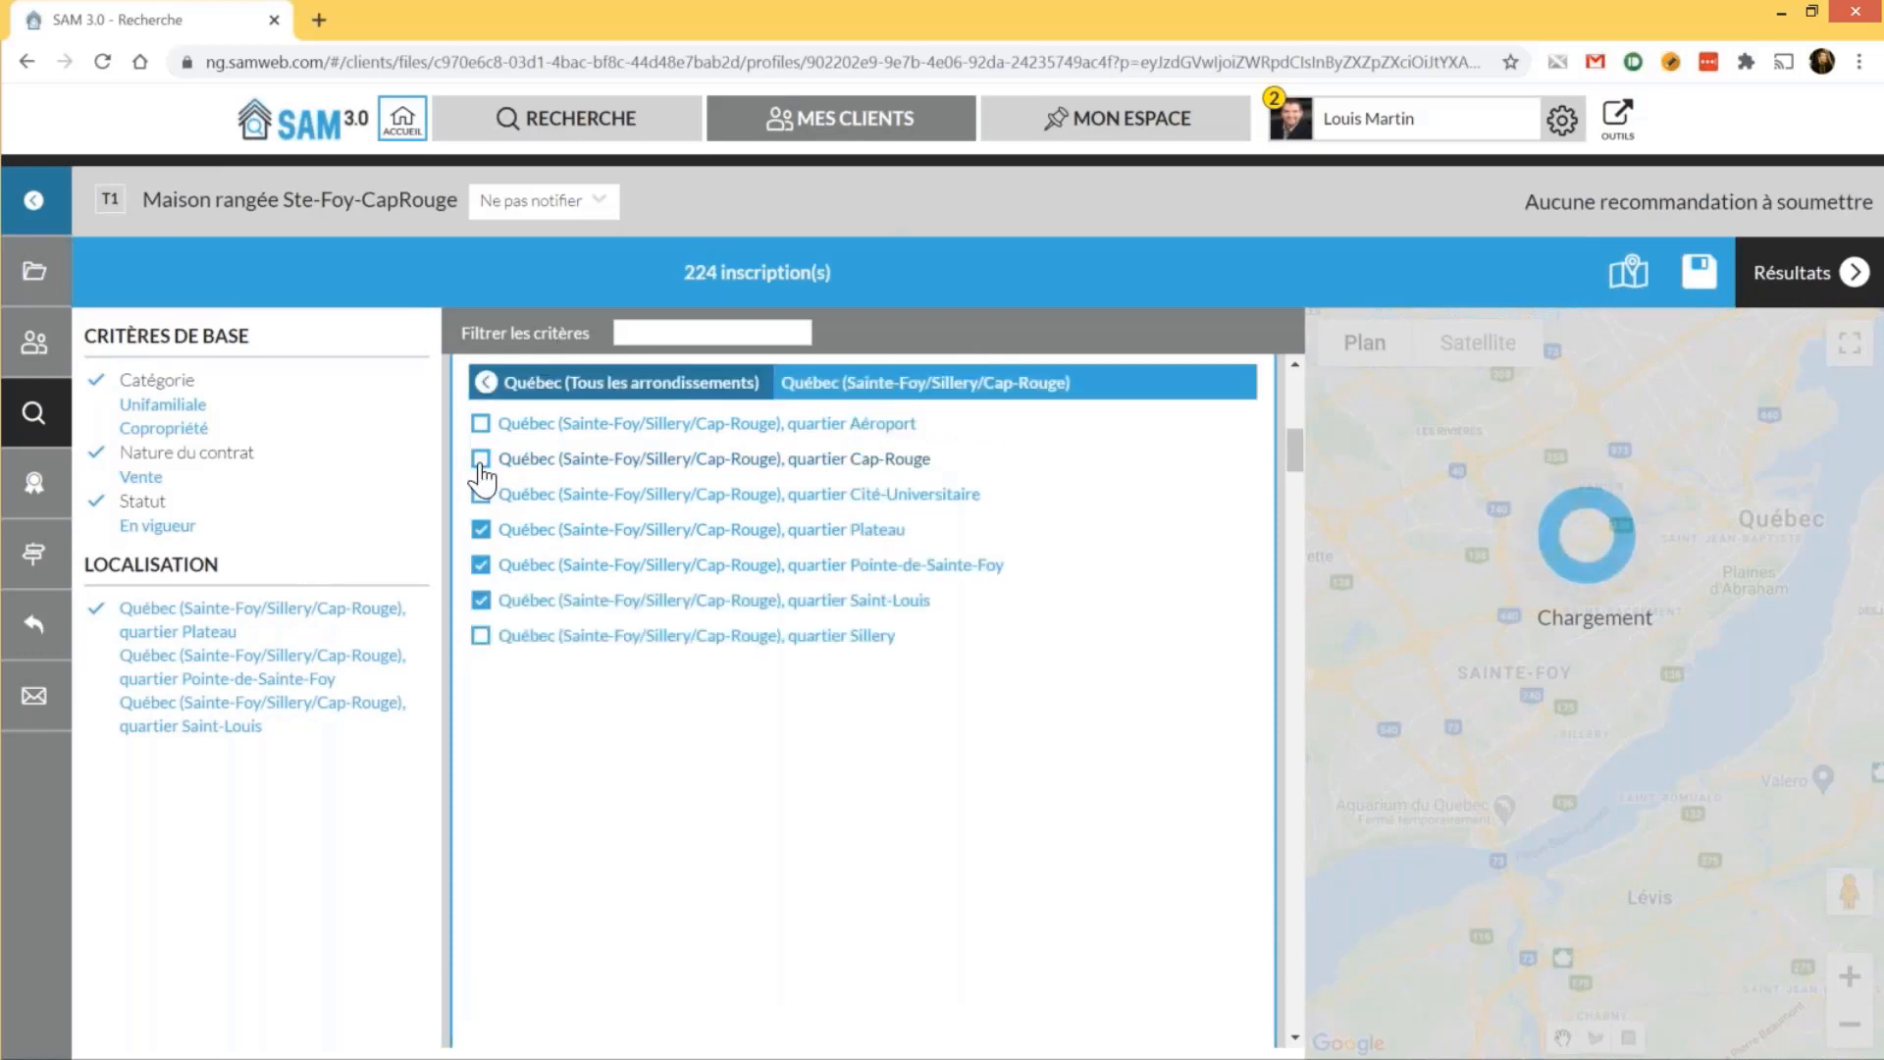
{"action": "left_click", "coordinate": [481, 460]}
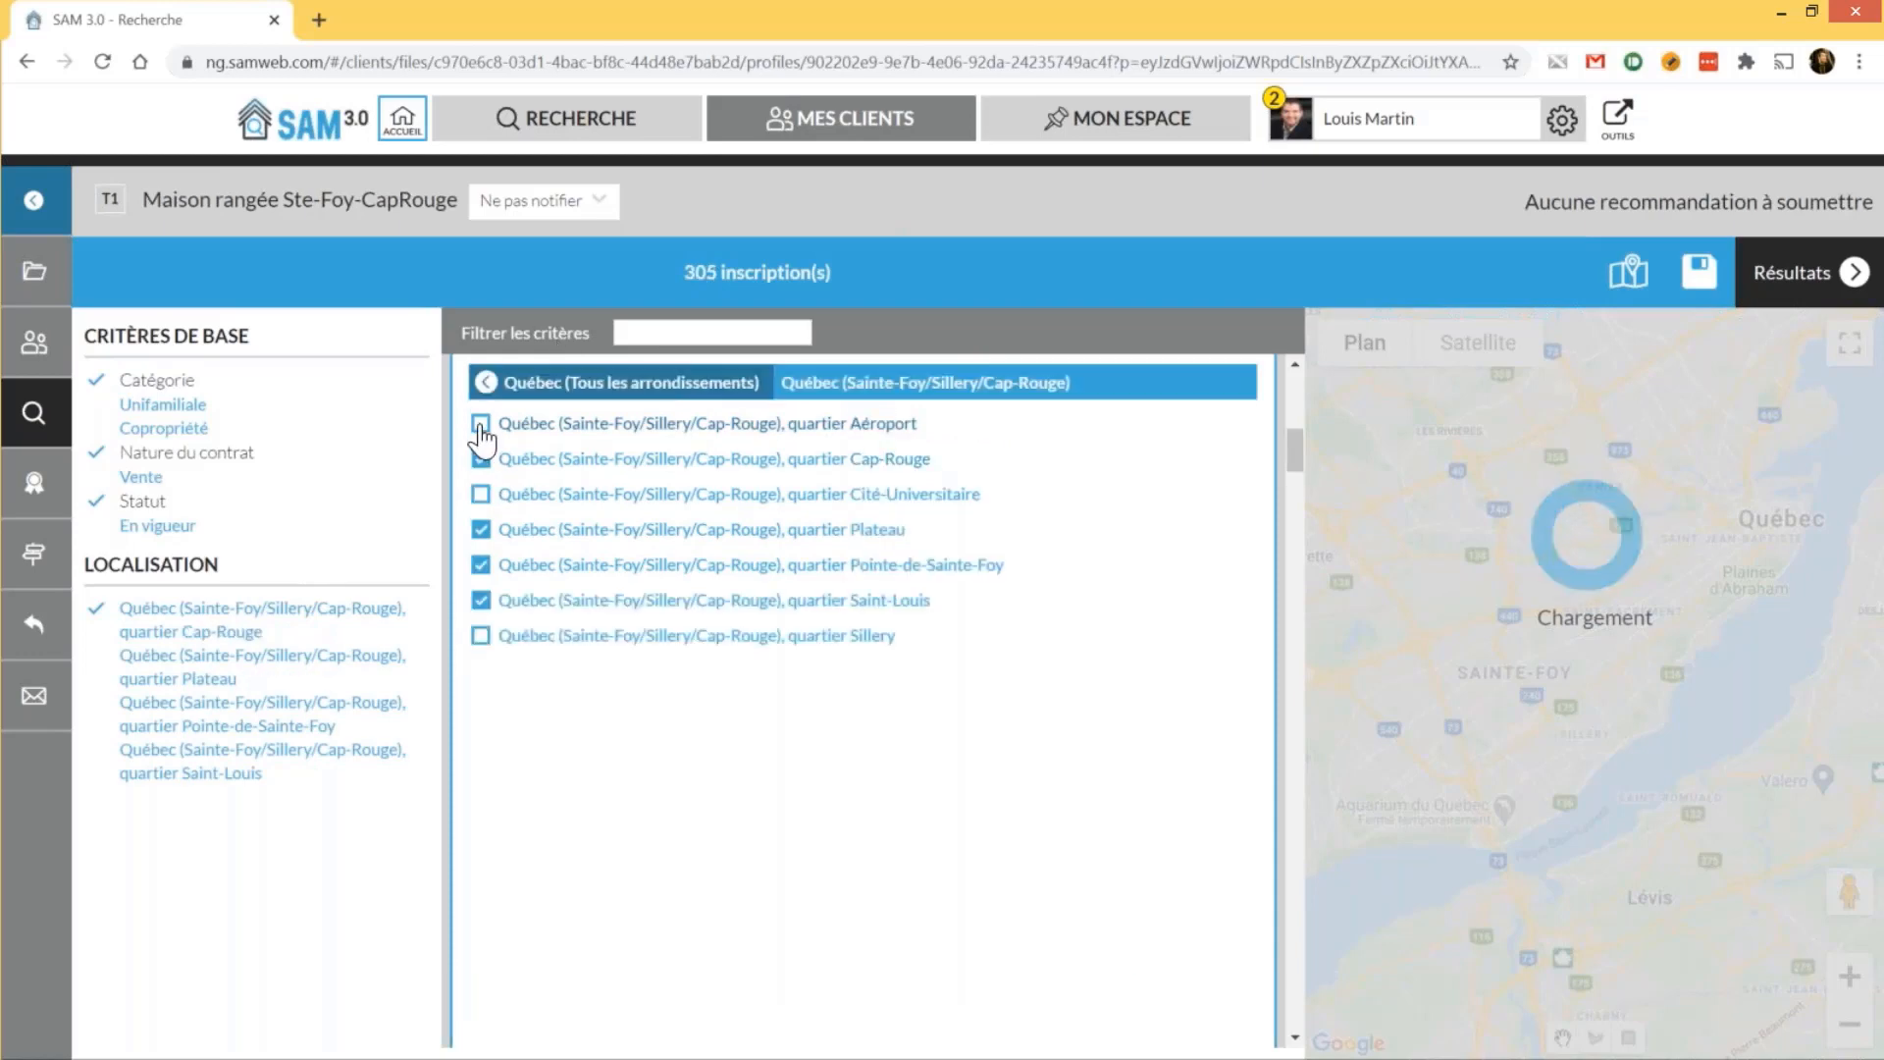
{"action": "left_click", "coordinate": [513, 496]}
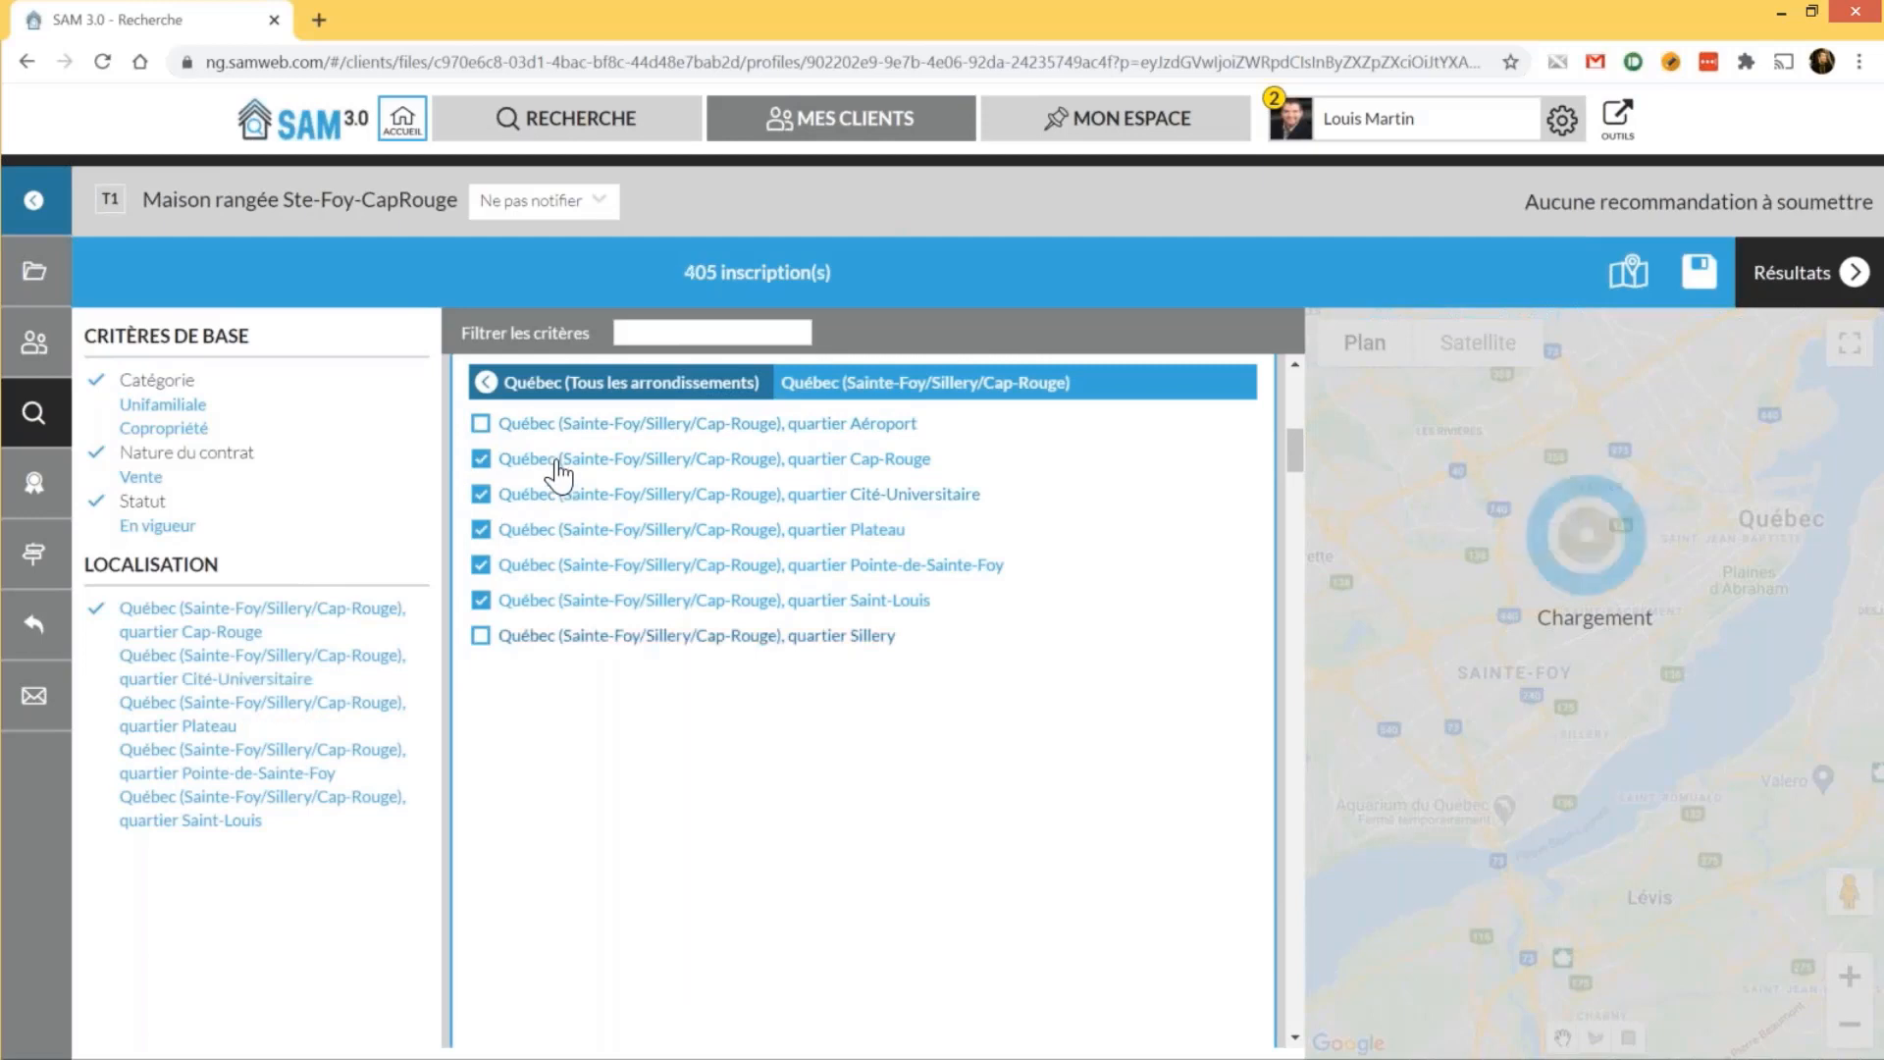
{"action": "left_click", "coordinate": [553, 388]}
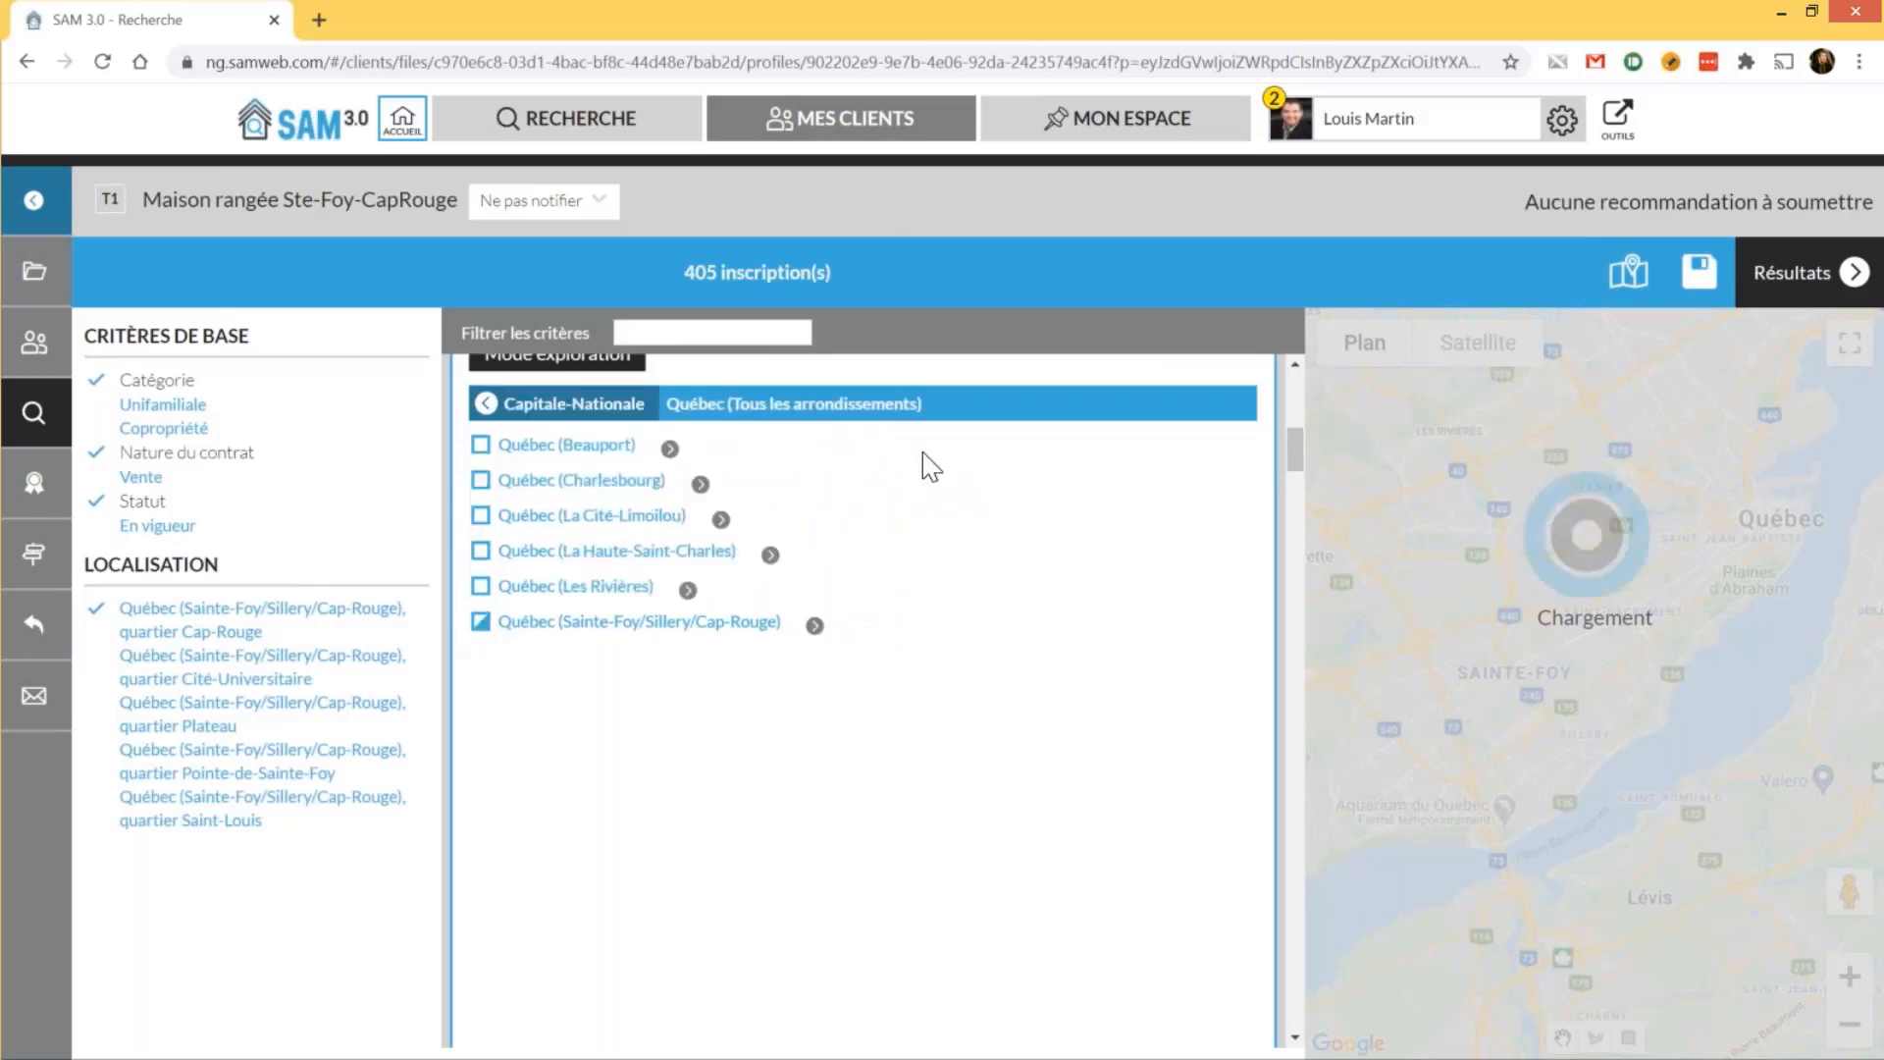
{"action": "scroll", "coordinate": [643, 690], "scroll_direction": "up", "scroll_amount": 3}
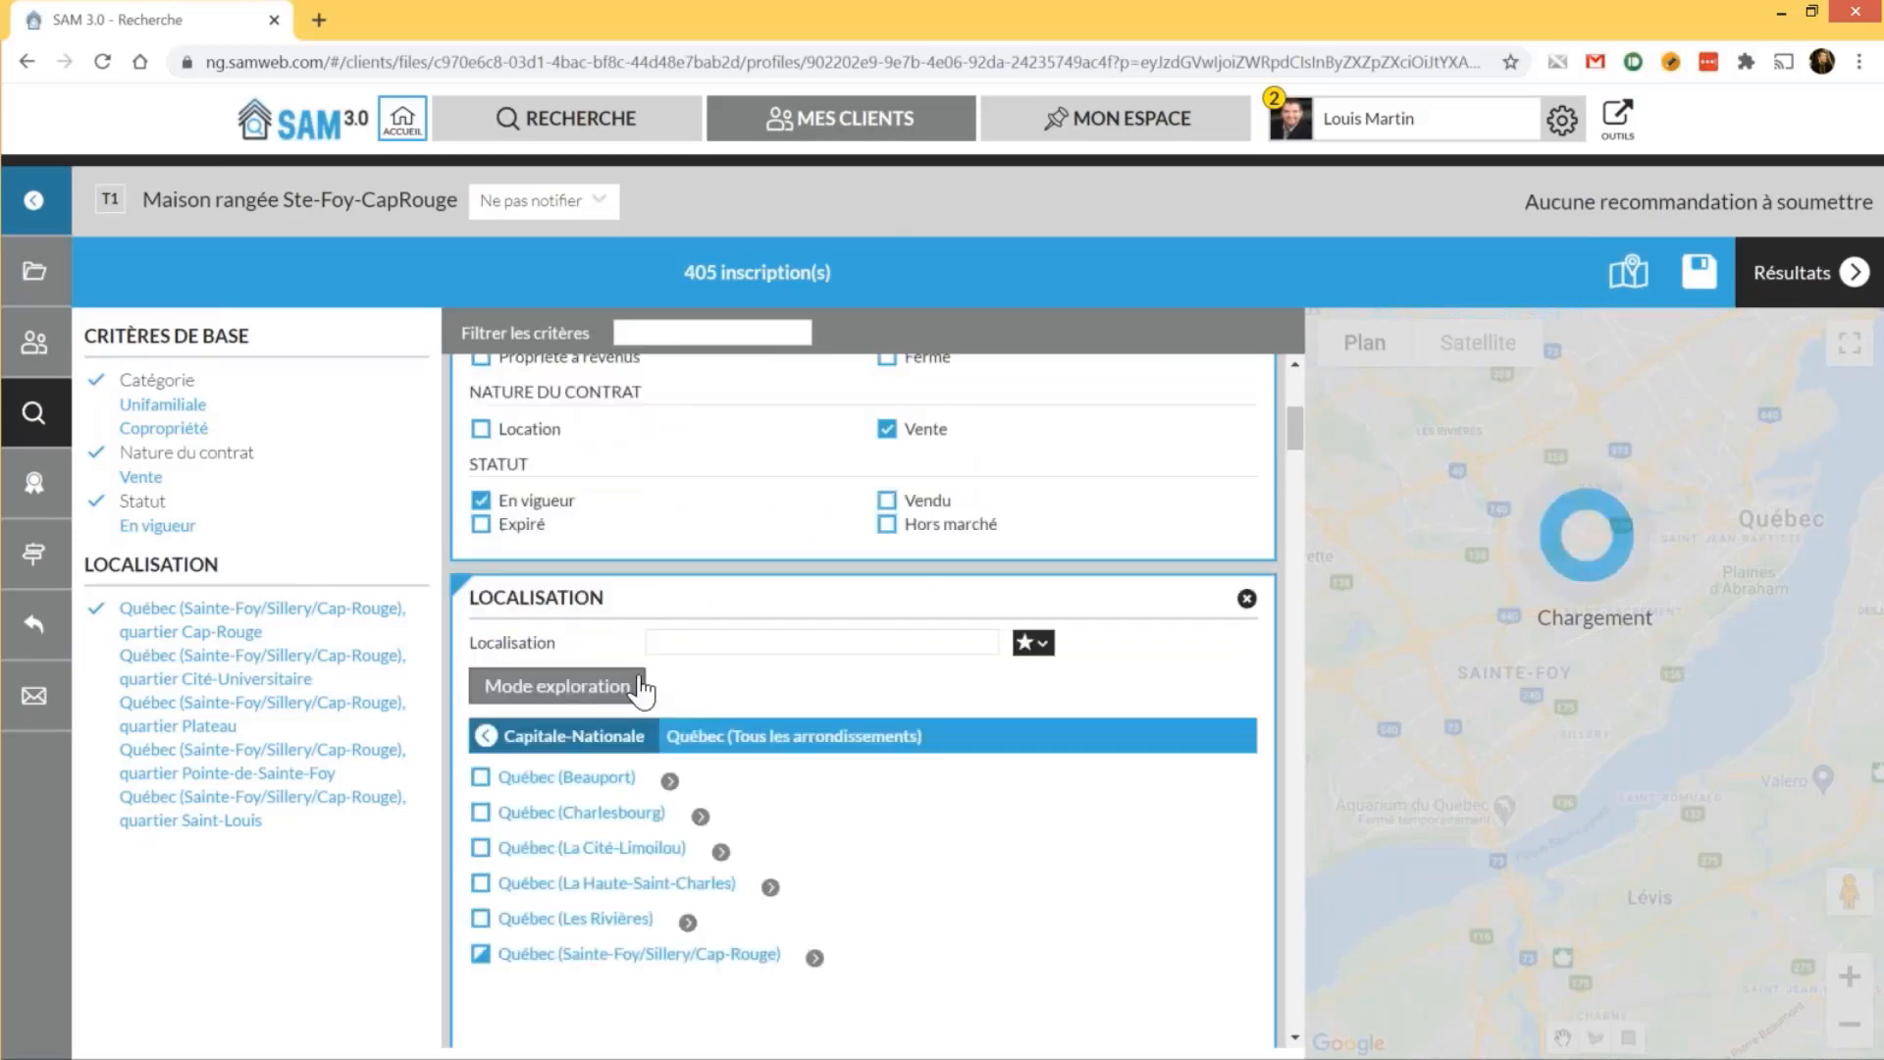
{"action": "left_click", "coordinate": [643, 690]}
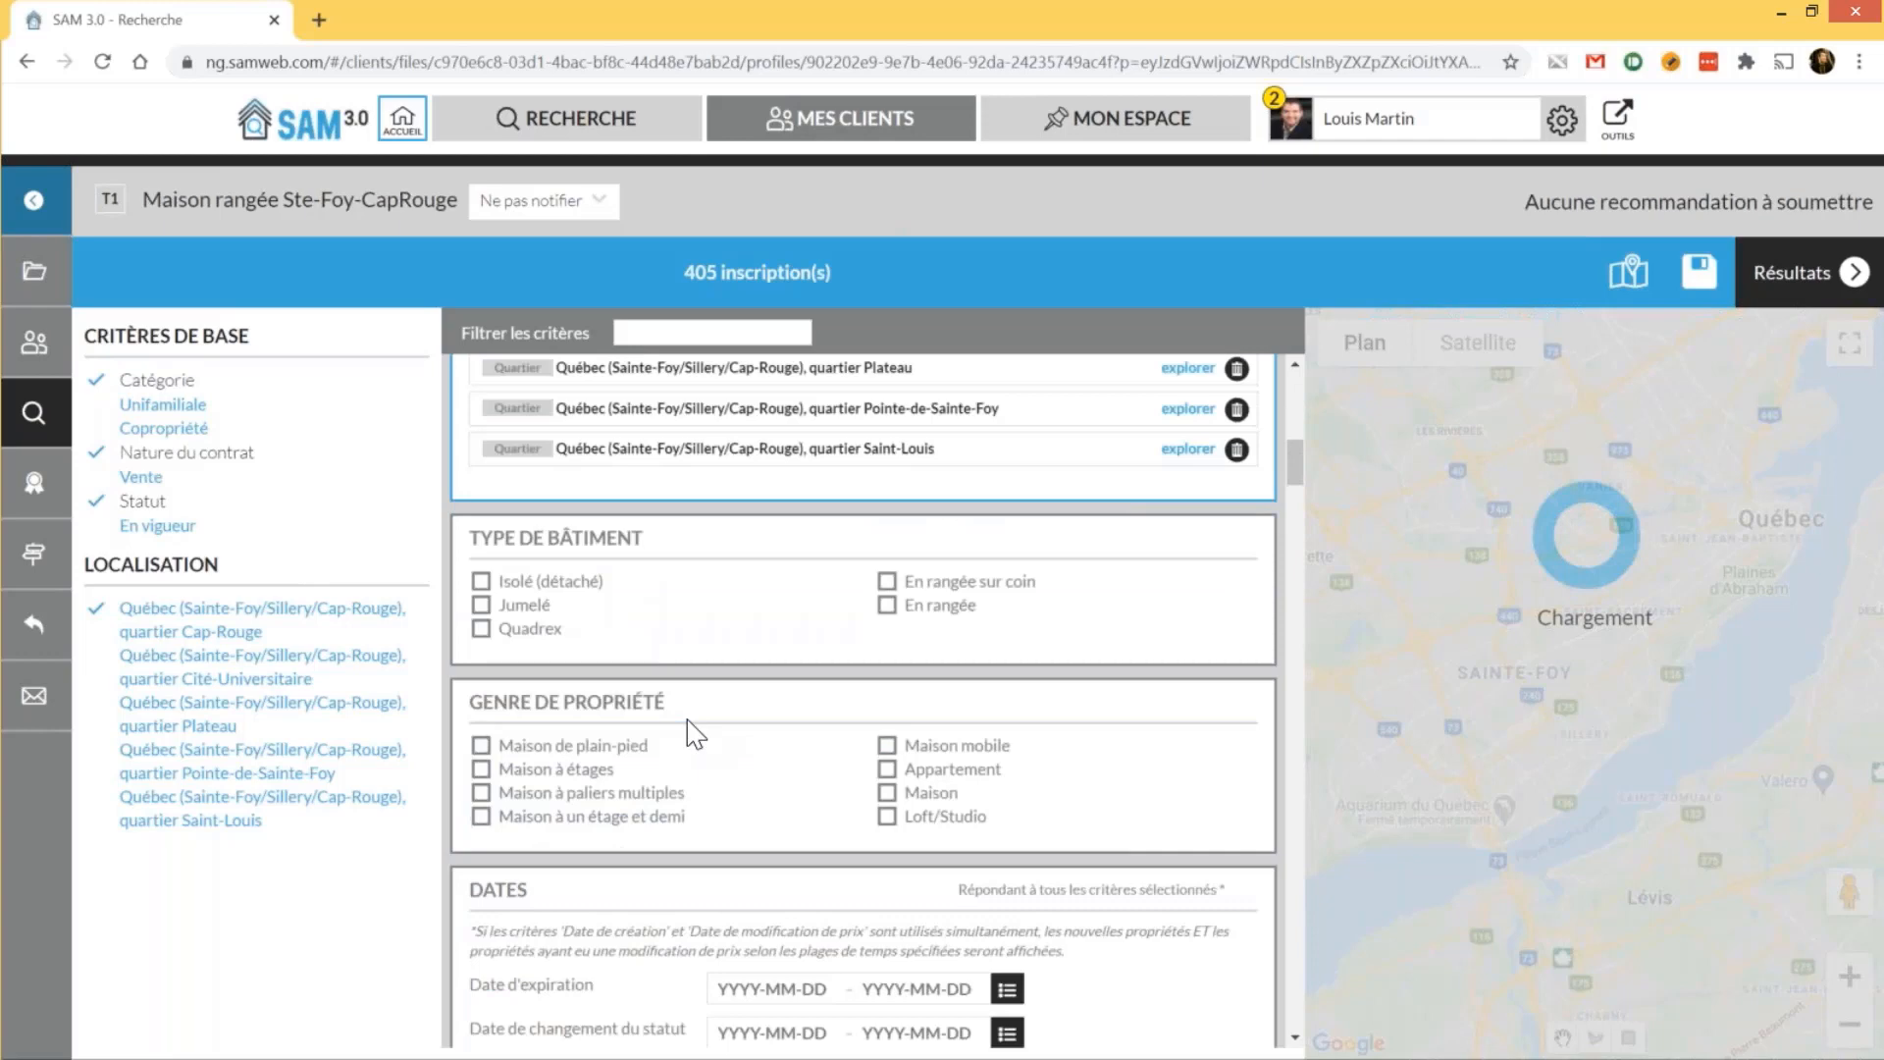
Limit building types to En rangée sur coin and En rangée, then show the 13 matching listings
{"action": "left_click", "coordinate": [942, 581]}
{"action": "left_click", "coordinate": [934, 605]}
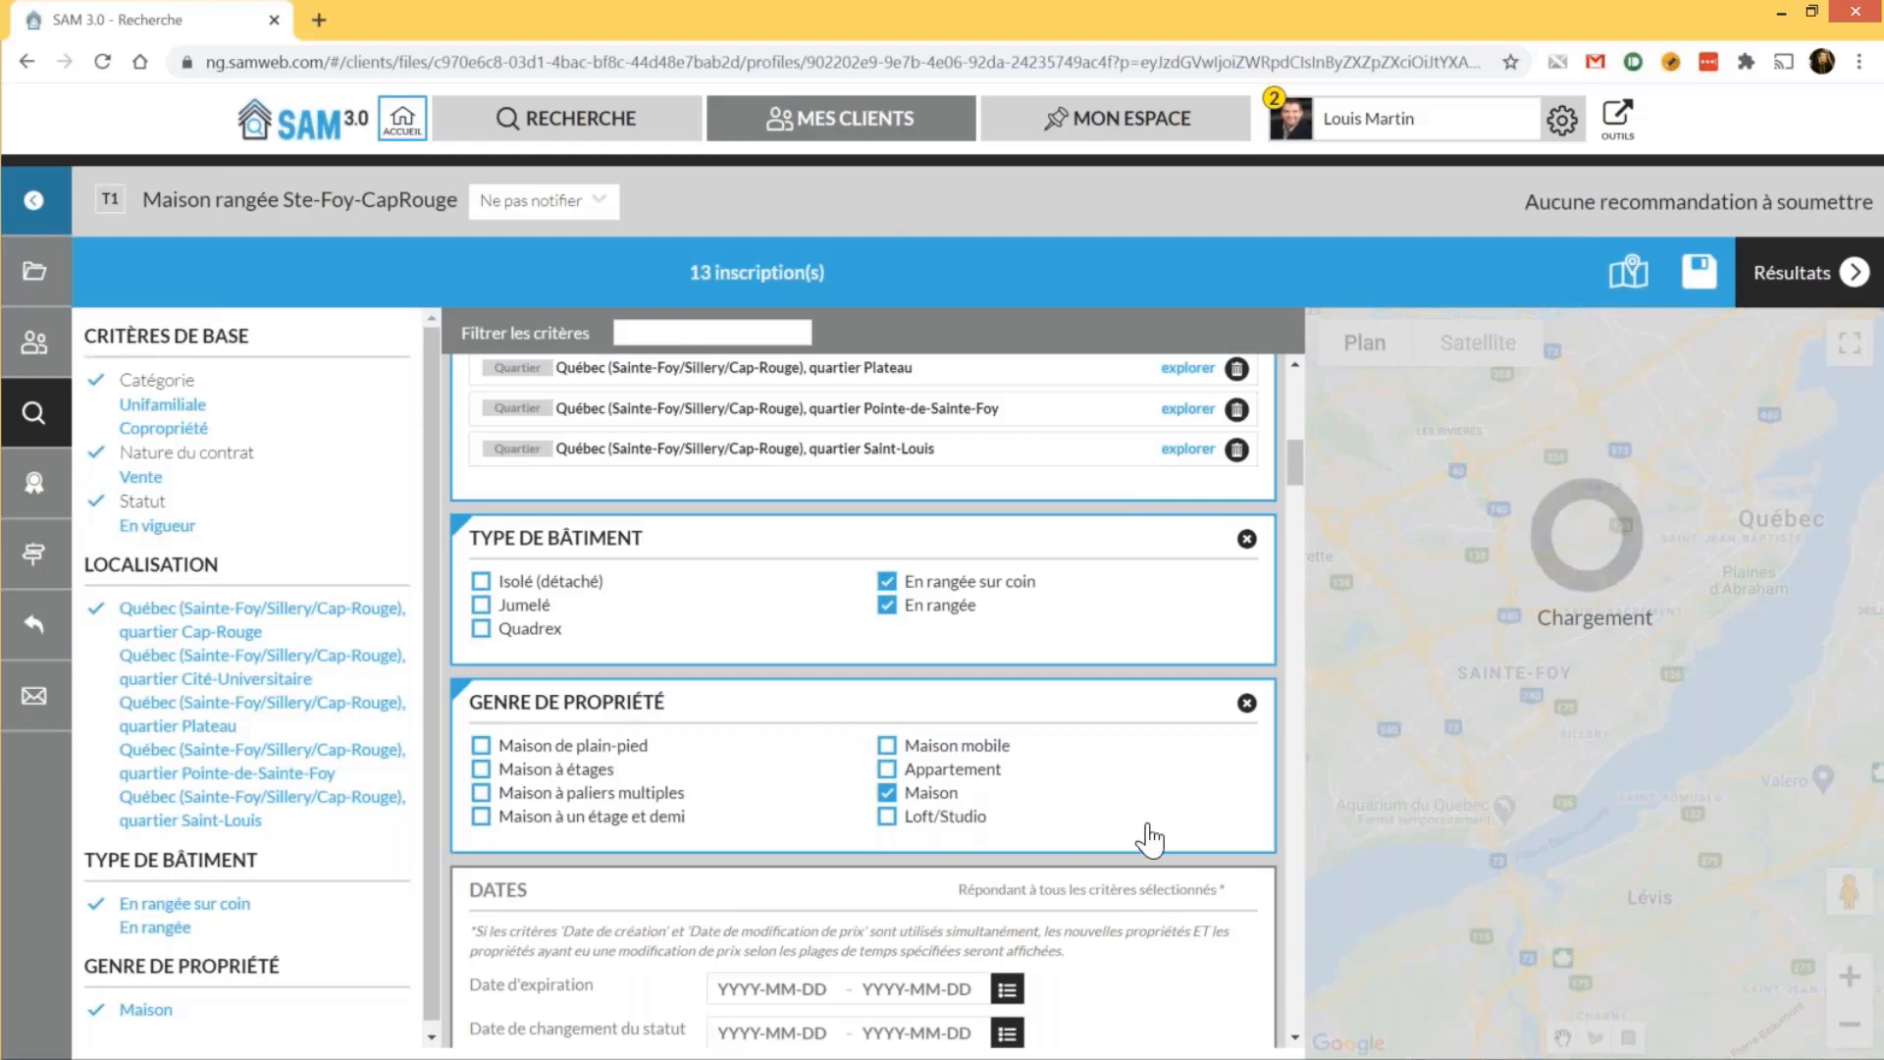
{"action": "scroll", "coordinate": [1151, 839], "scroll_direction": "down", "scroll_amount": 1}
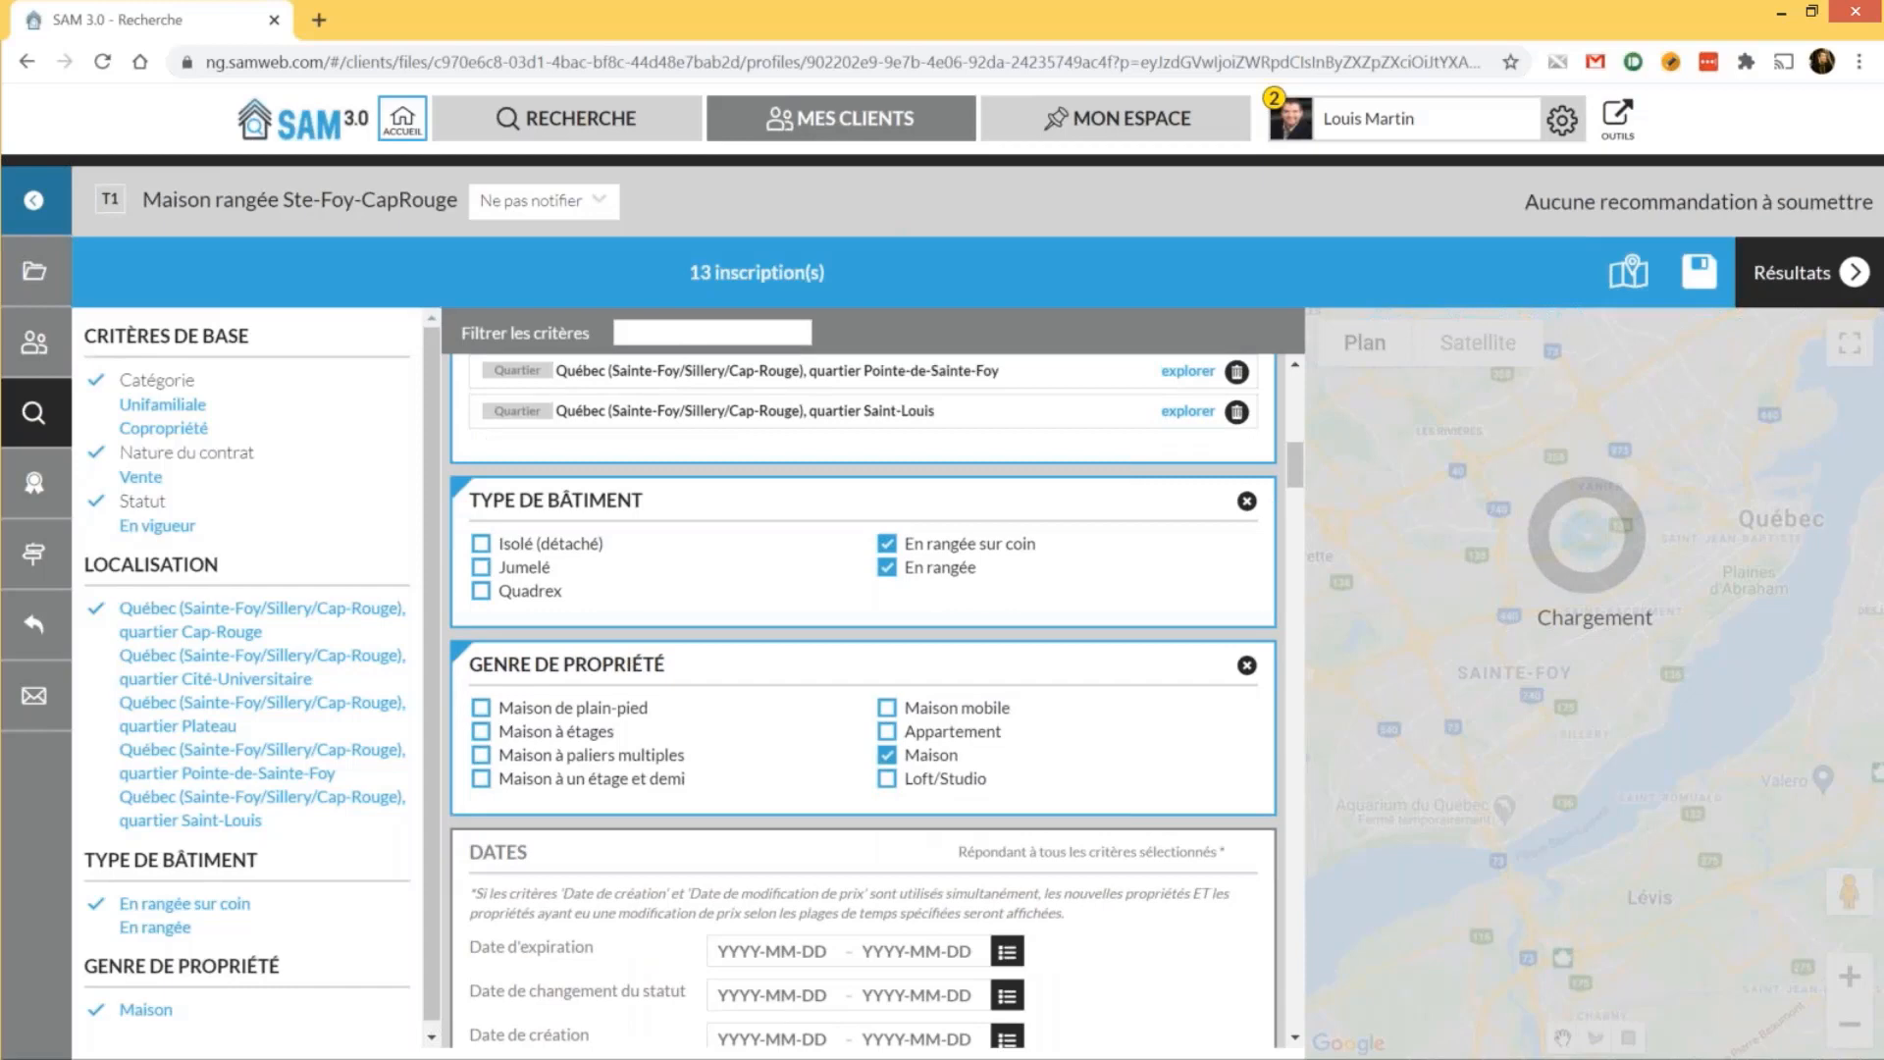
{"action": "scroll", "coordinate": [863, 687], "scroll_direction": "down", "scroll_amount": 3}
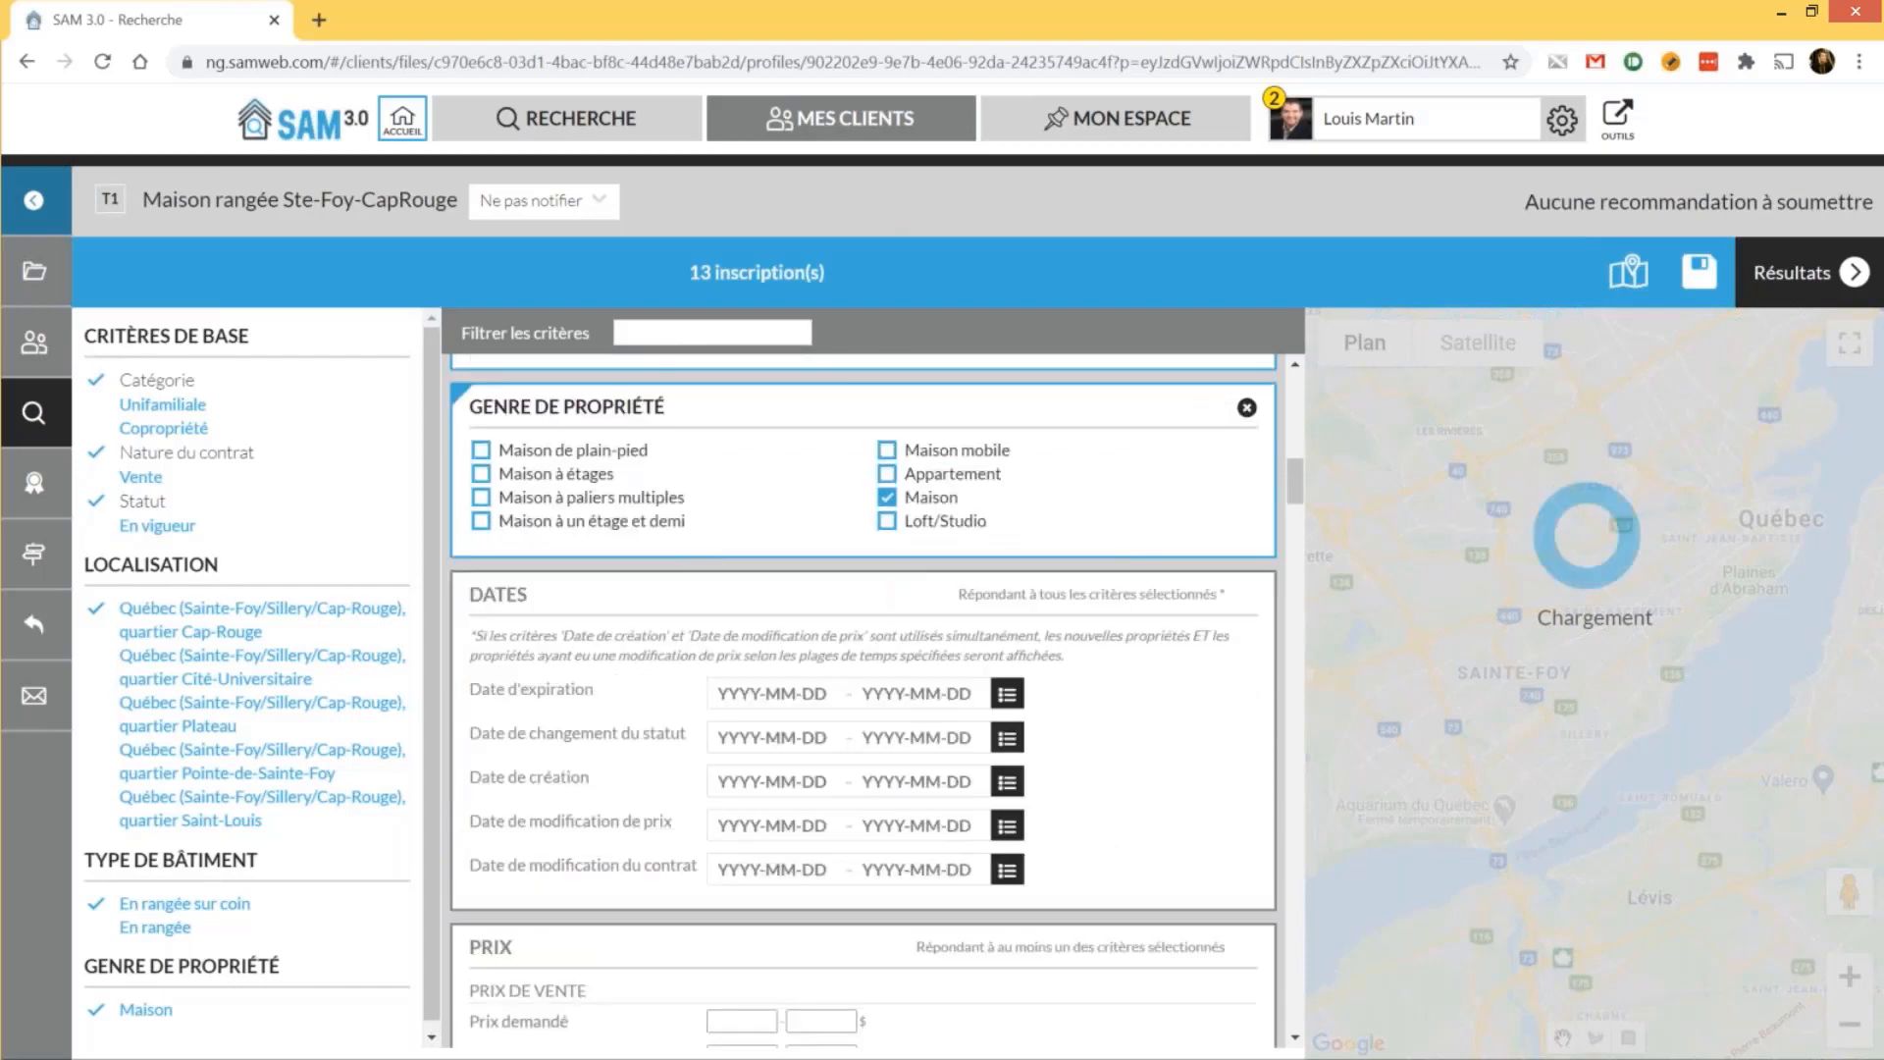
{"action": "left_click", "coordinate": [1808, 273]}
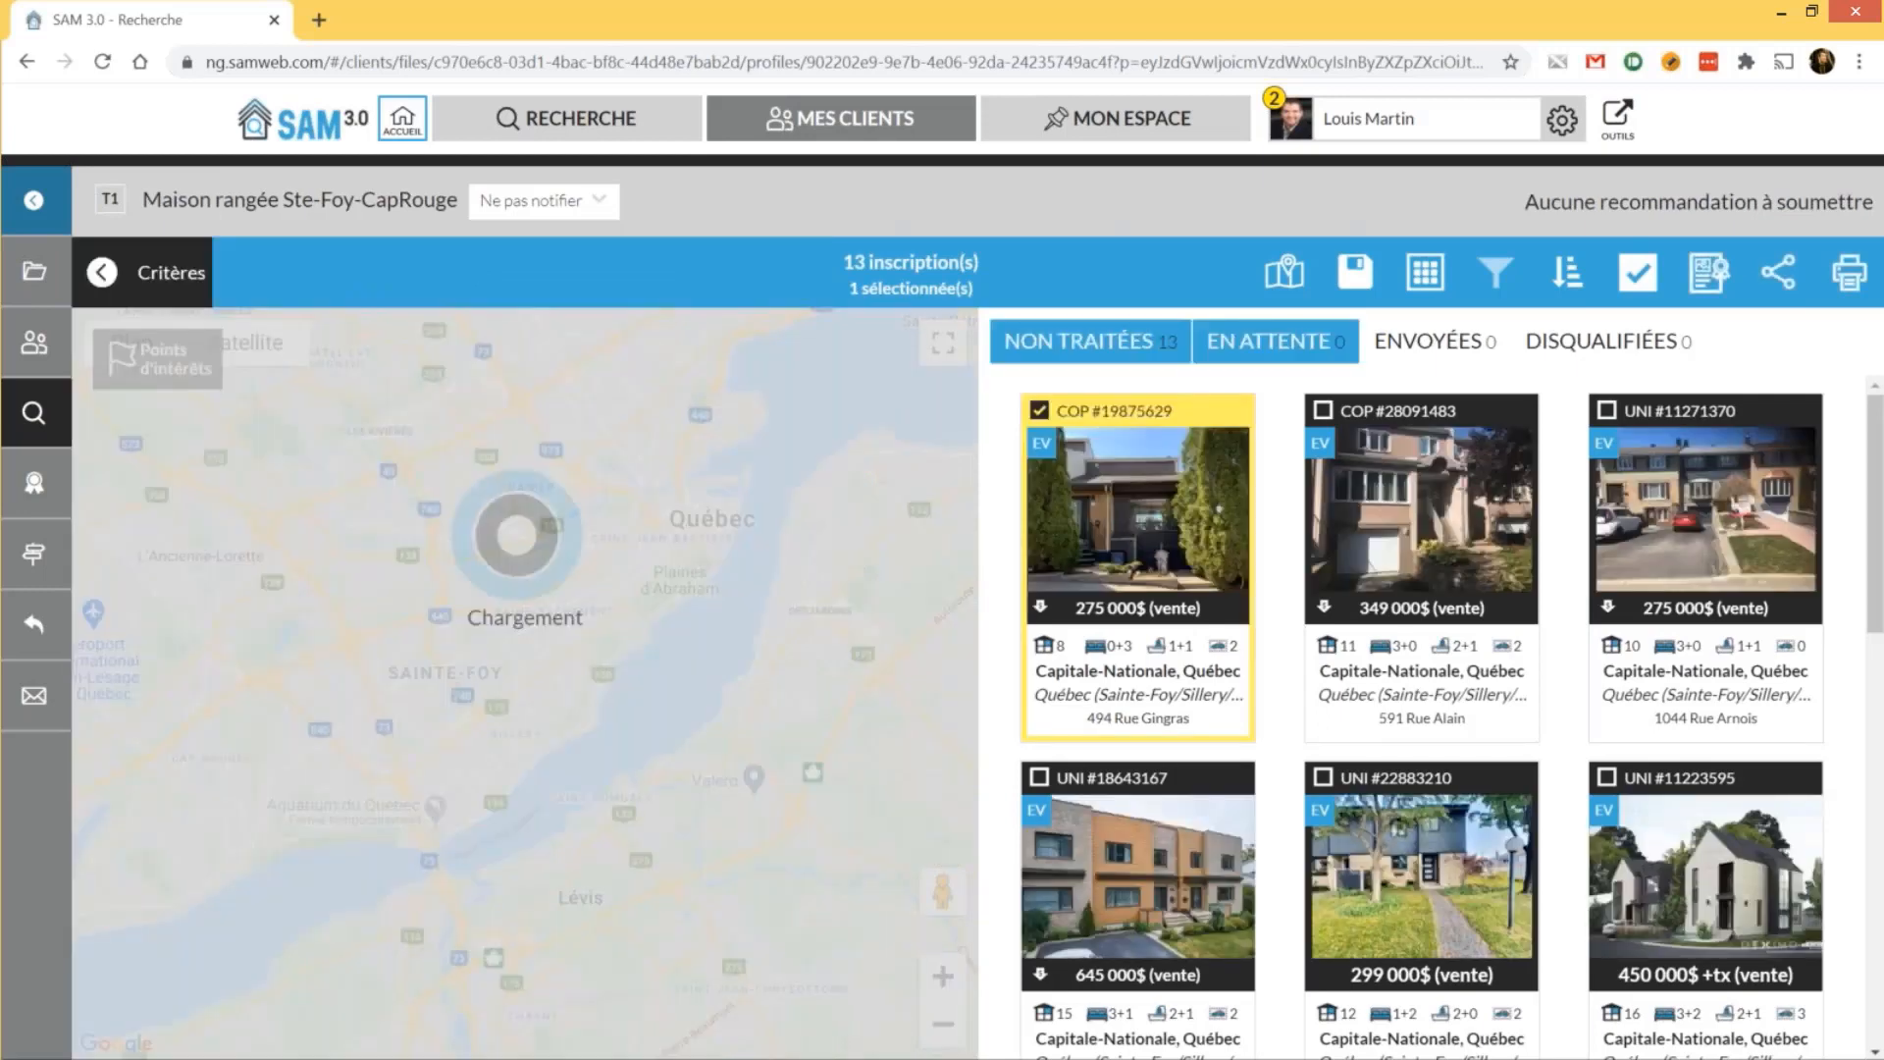
Recommend the selected listings and submit the three recommendations to the client
{"action": "left_click", "coordinate": [1521, 332]}
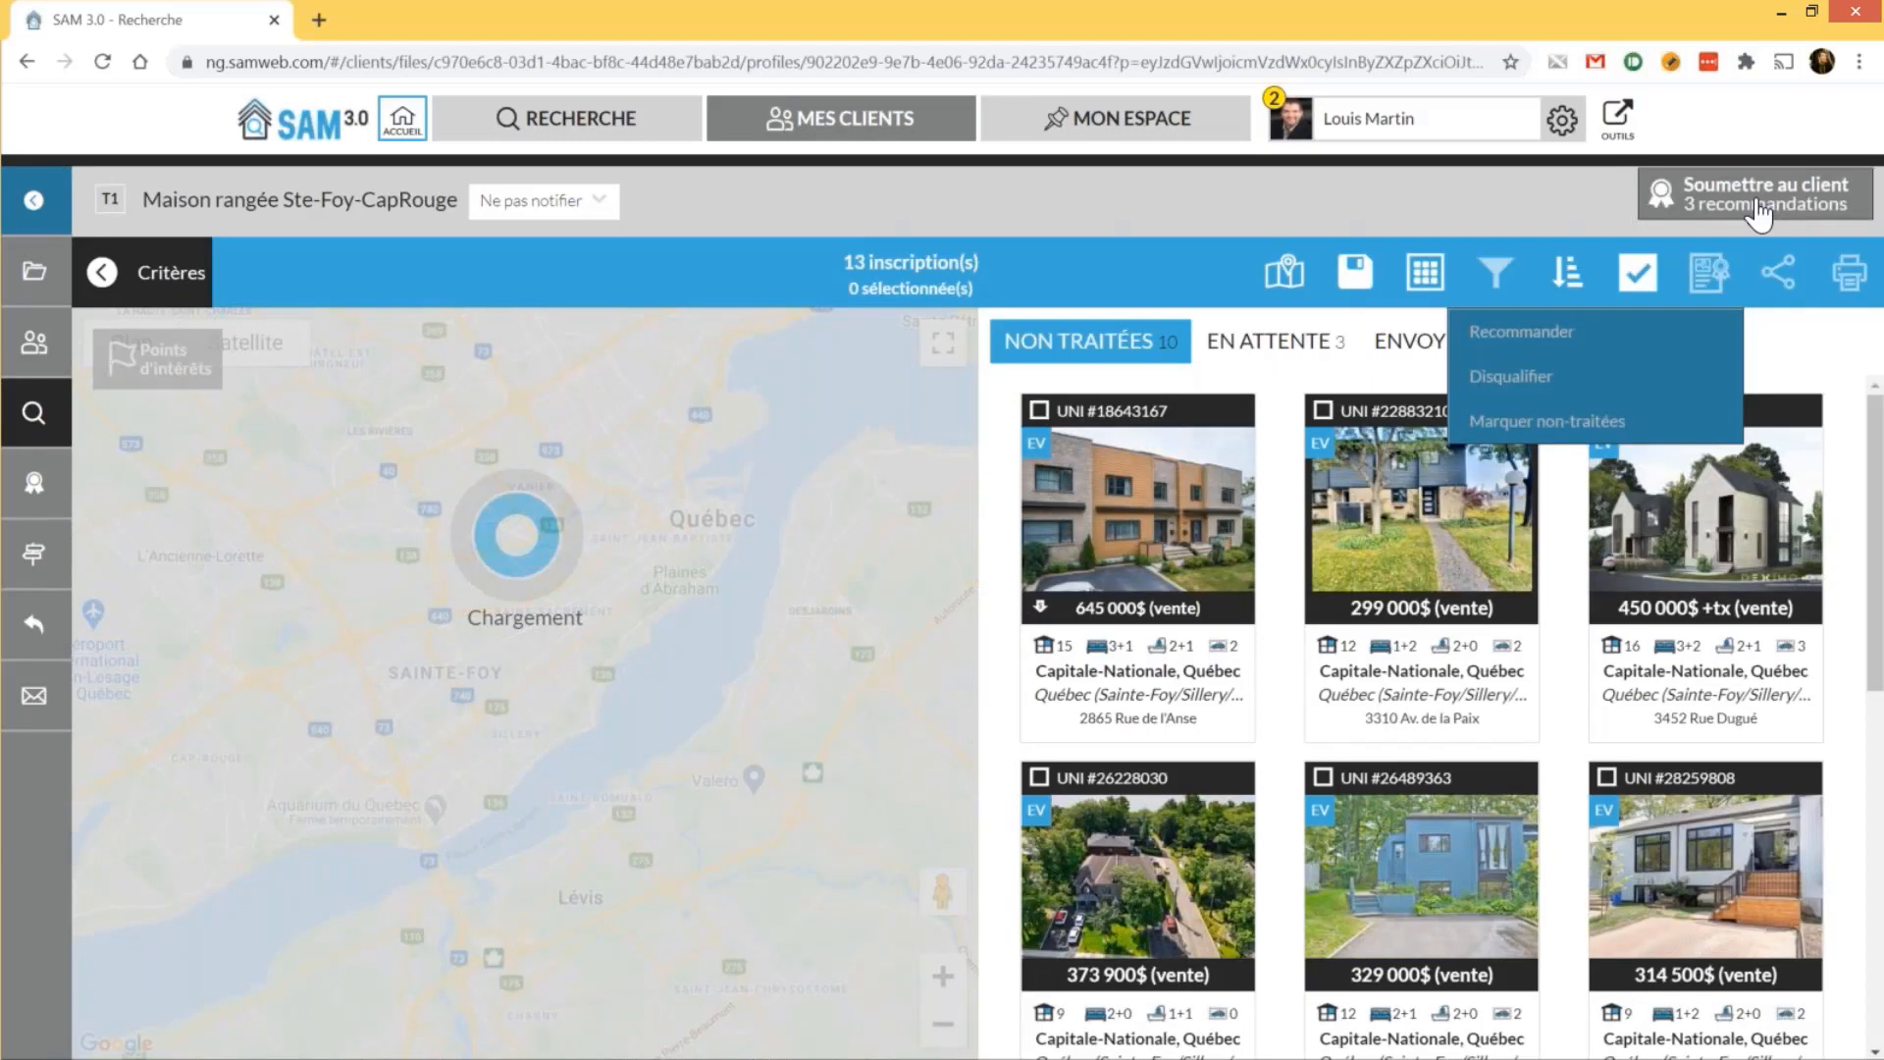
{"action": "left_click", "coordinate": [1760, 209]}
{"action": "scroll", "coordinate": [1659, 596], "scroll_direction": "down", "scroll_amount": 2}
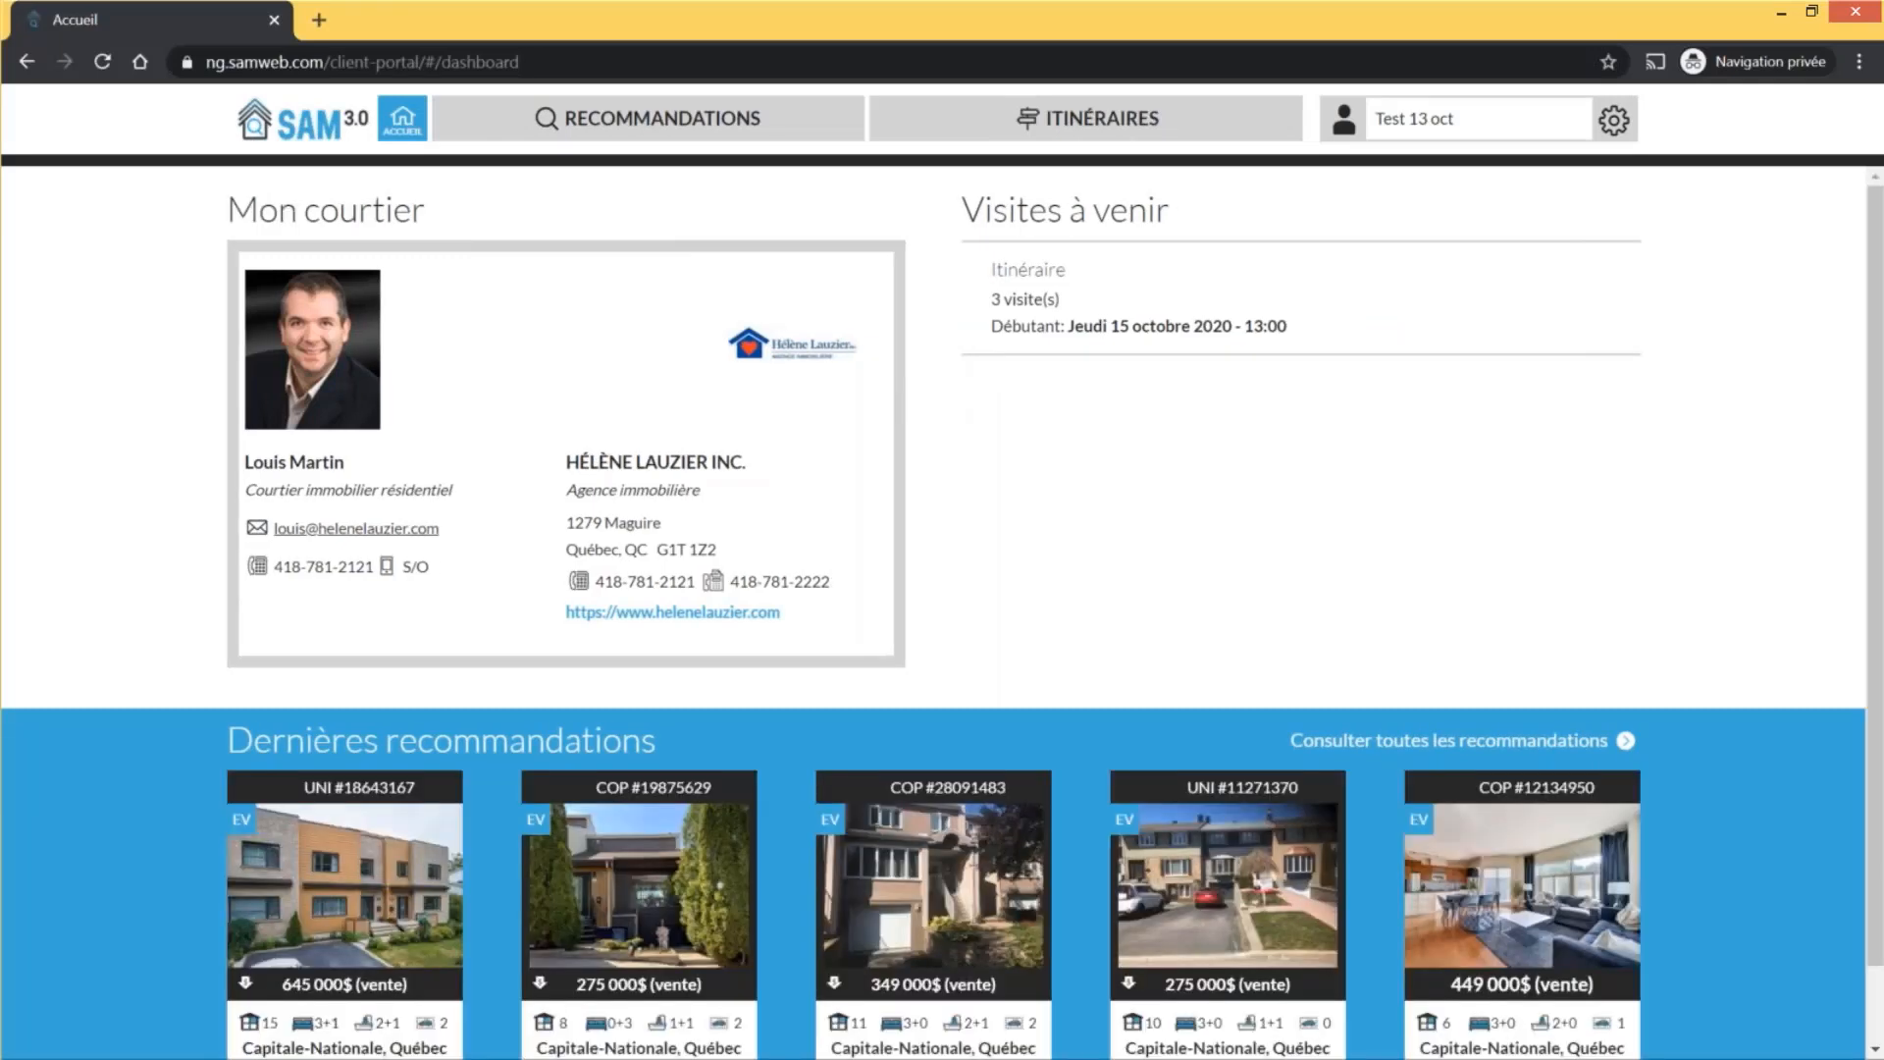
{"action": "left_click", "coordinate": [633, 126]}
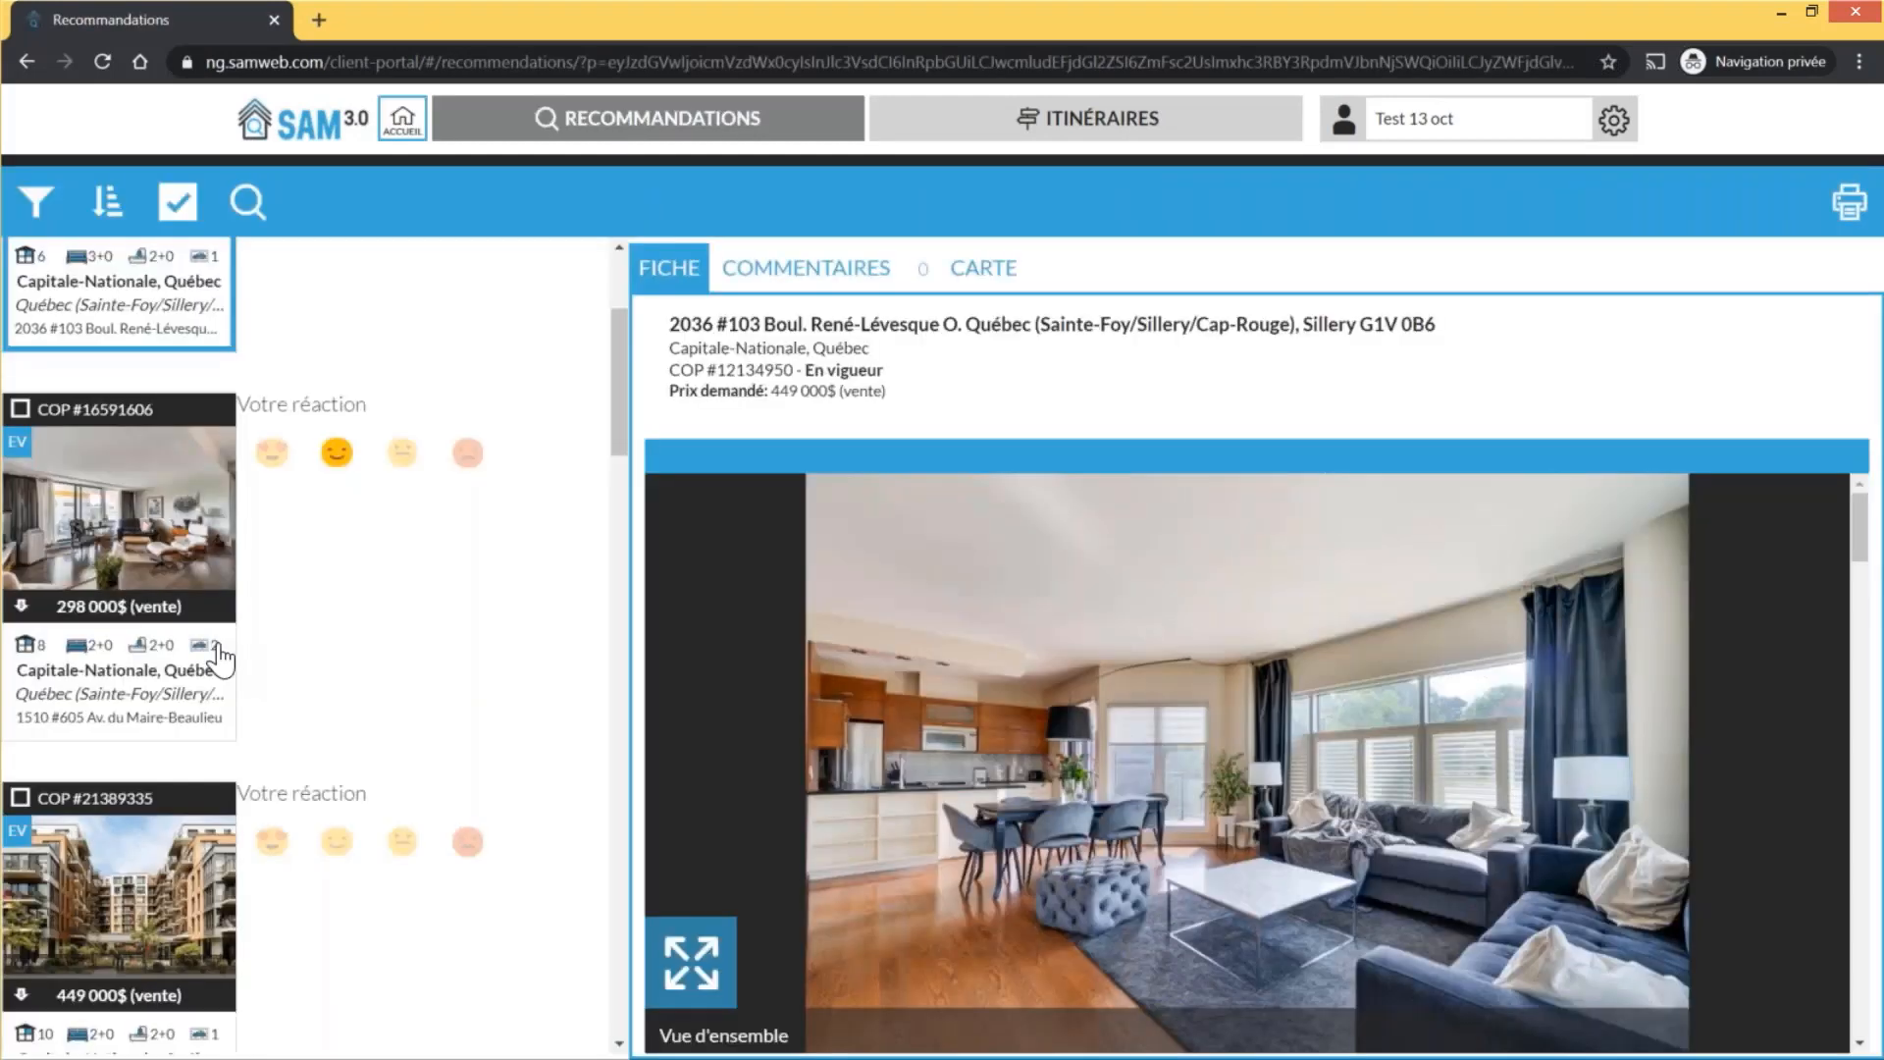
{"action": "scroll", "coordinate": [221, 658], "scroll_direction": "up", "scroll_amount": 3}
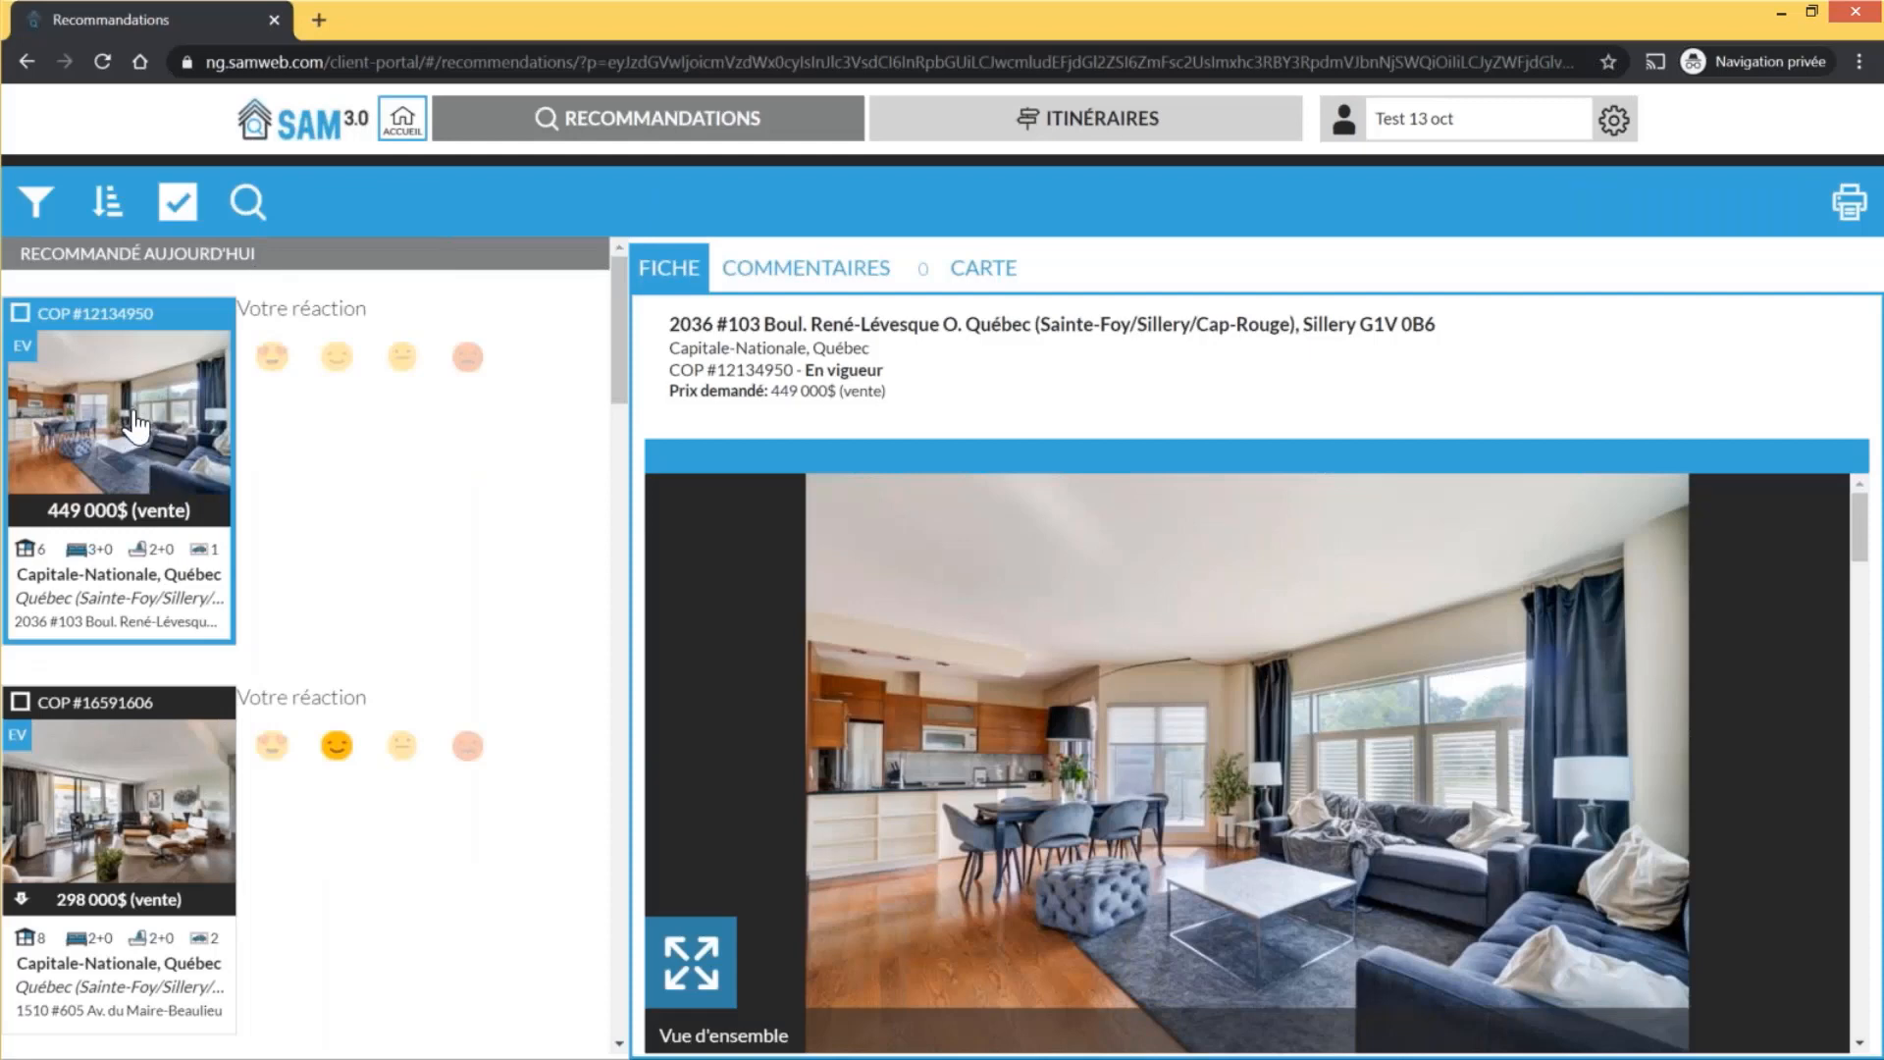
{"action": "scroll", "coordinate": [136, 425], "scroll_direction": "down", "scroll_amount": 1}
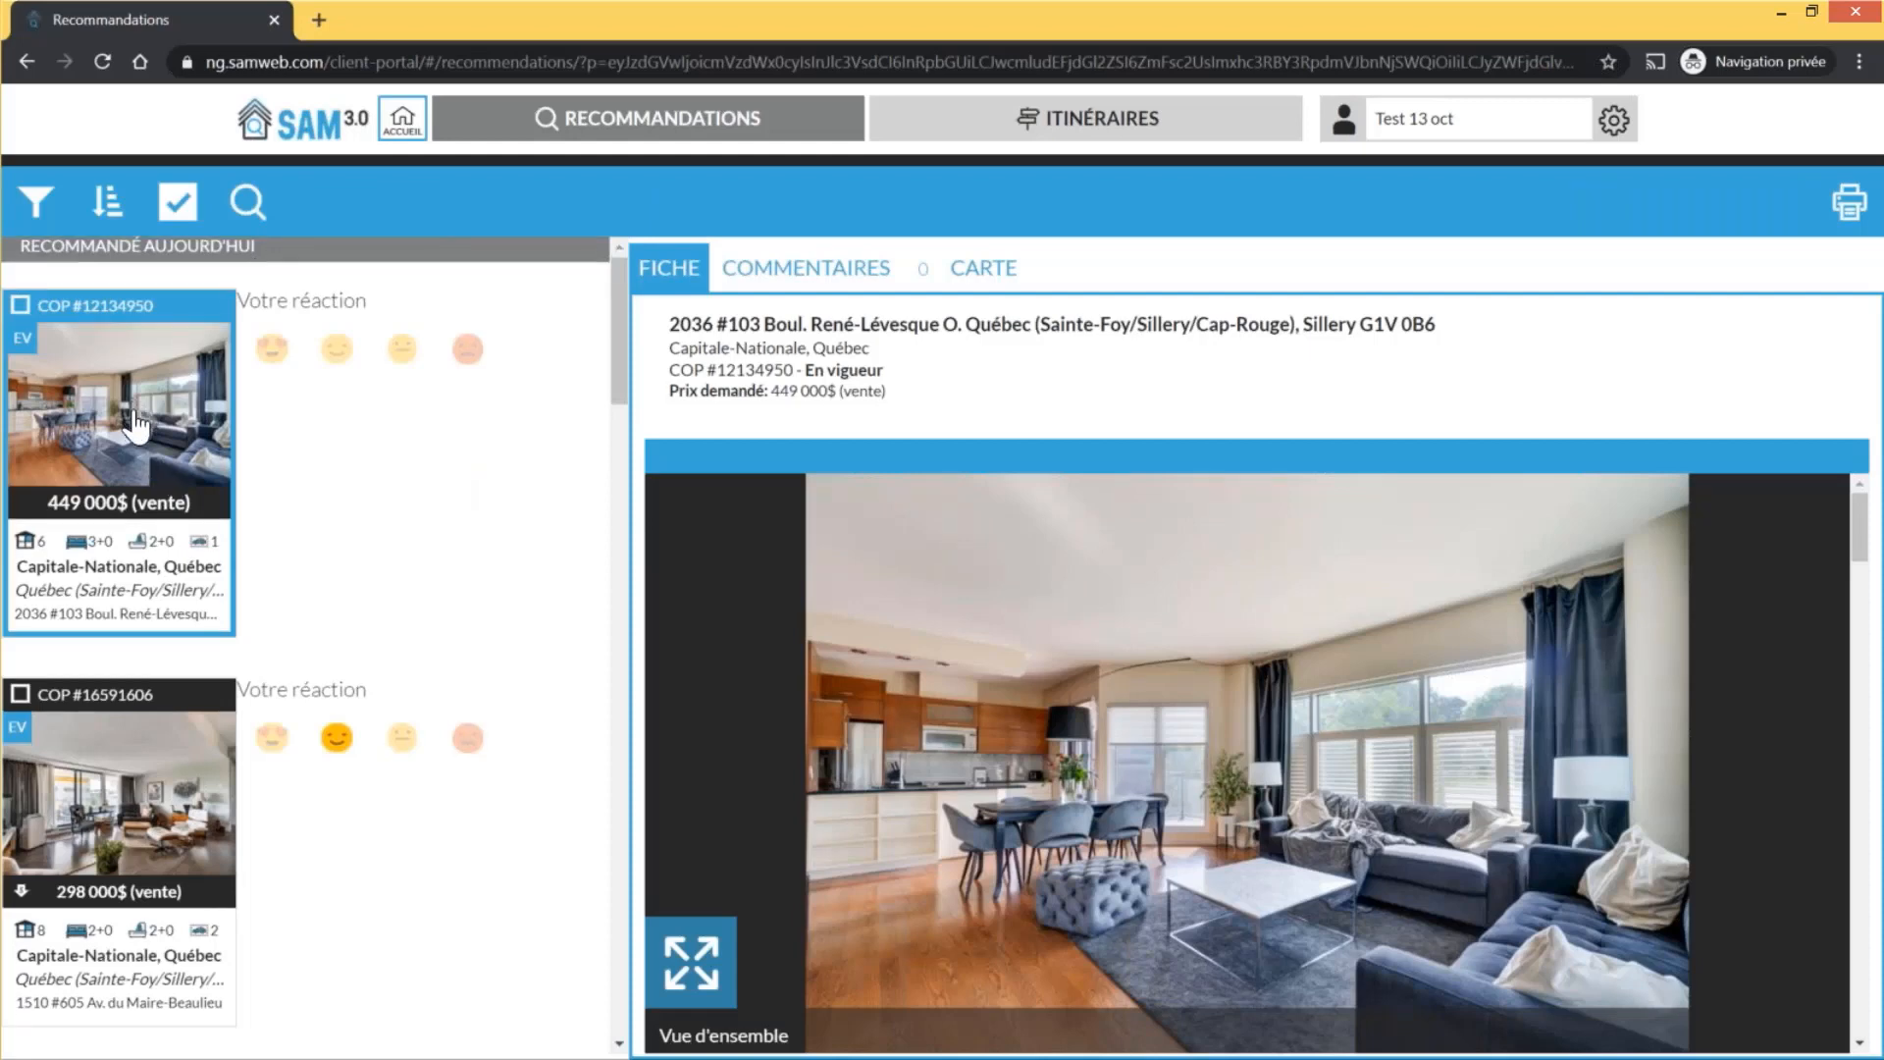
{"action": "scroll", "coordinate": [136, 425], "scroll_direction": "down", "scroll_amount": 6}
{"action": "scroll", "coordinate": [136, 435], "scroll_direction": "down", "scroll_amount": 10}
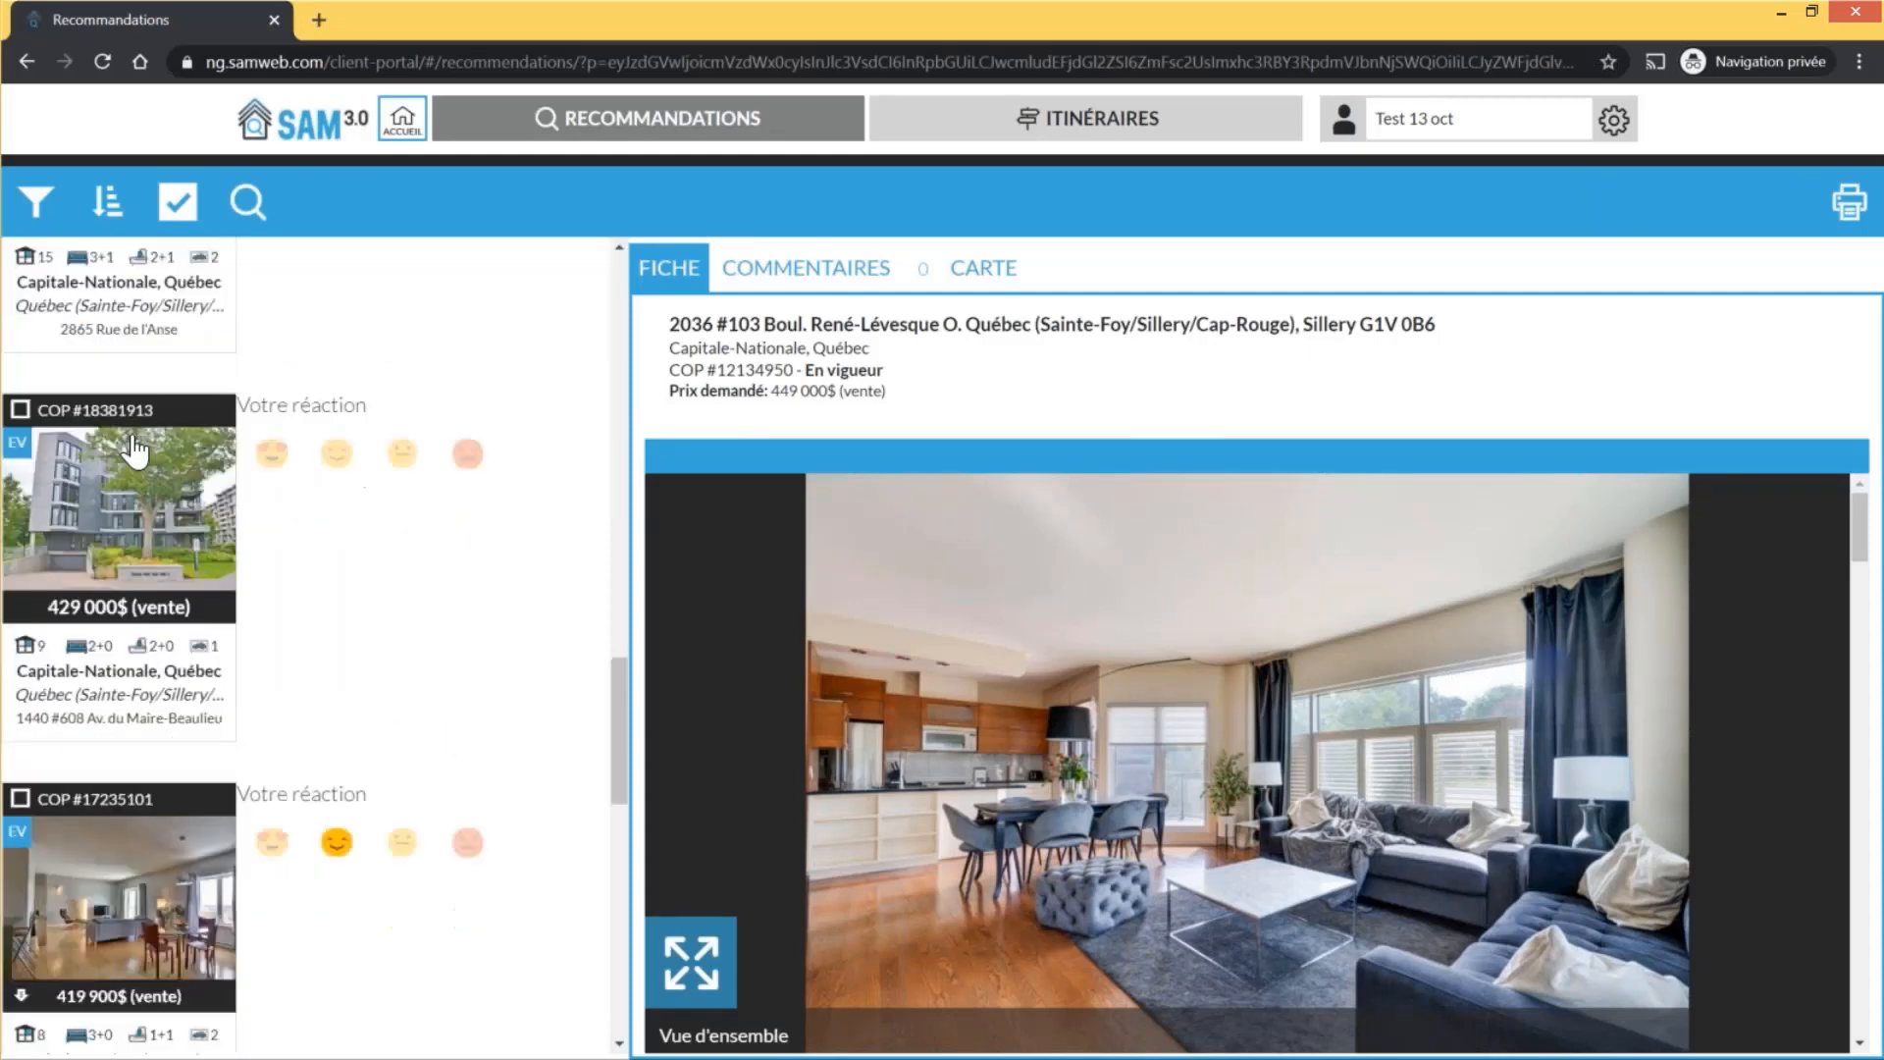
{"action": "scroll", "coordinate": [136, 450], "scroll_direction": "down", "scroll_amount": 5}
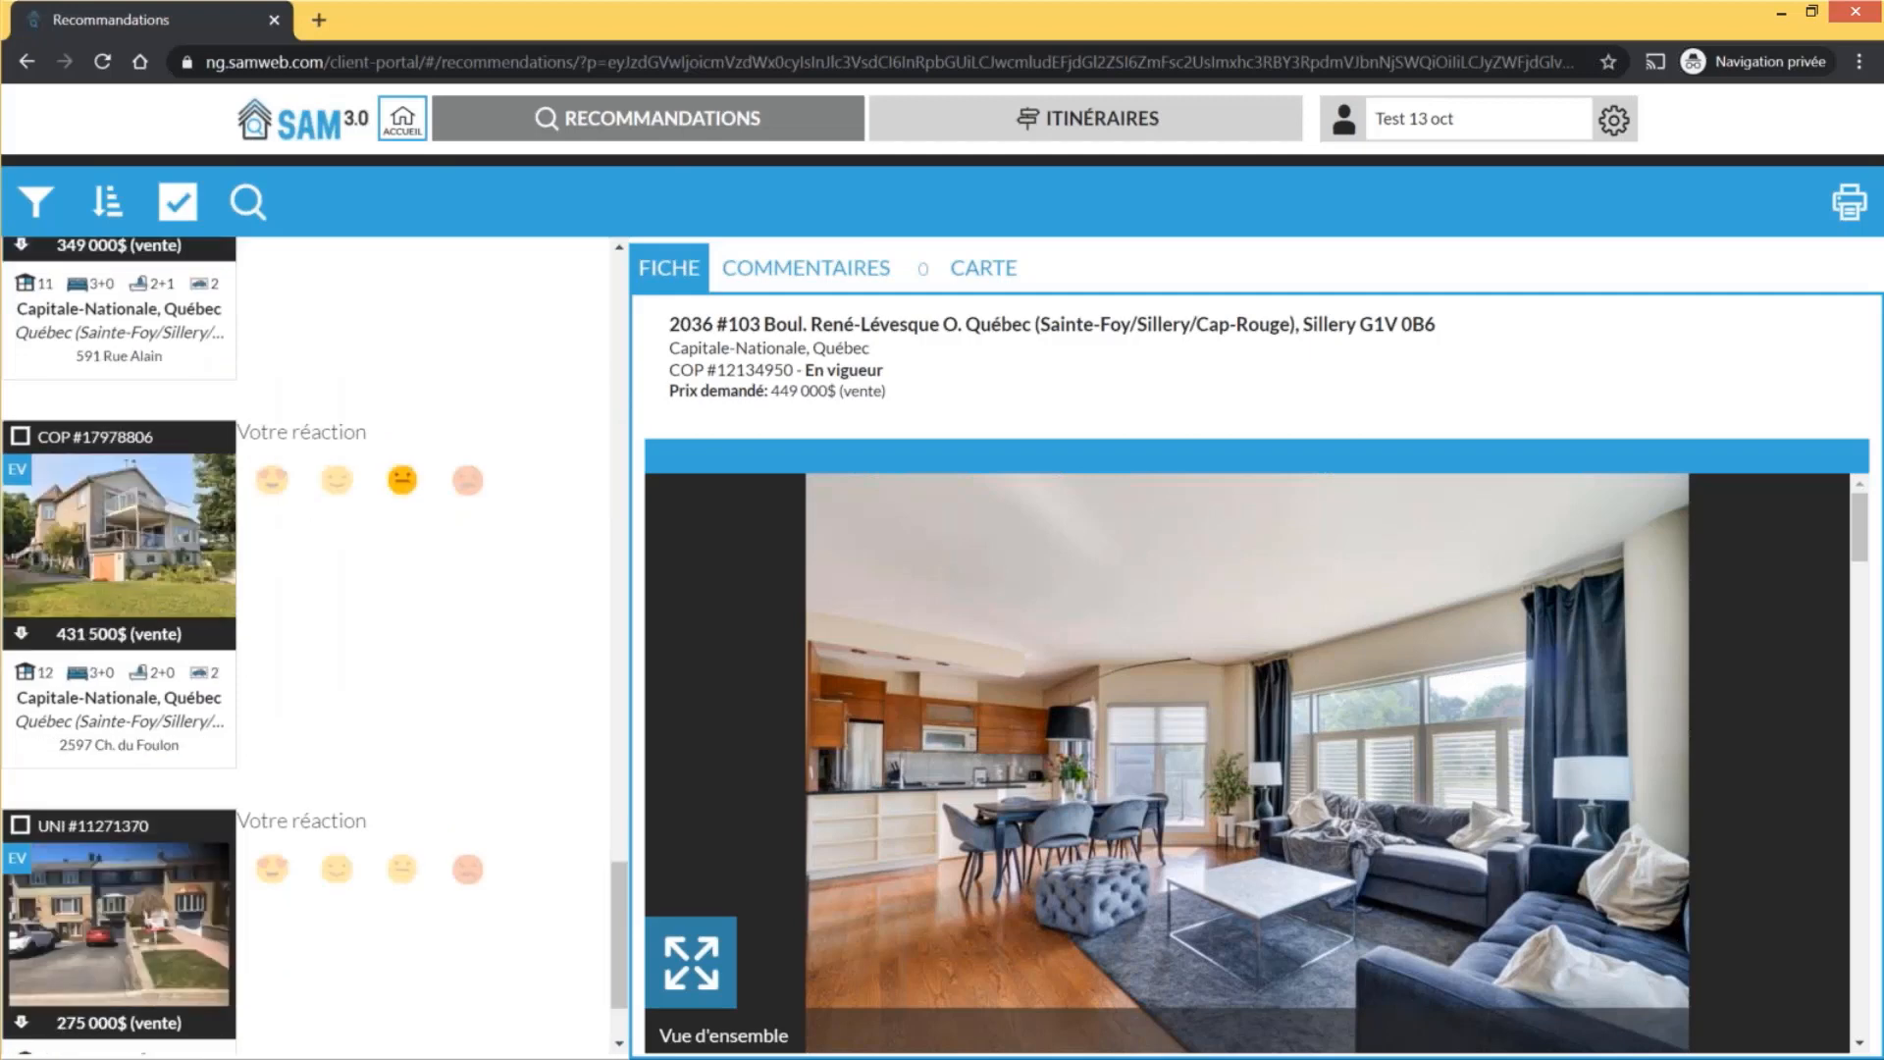
{"action": "scroll", "coordinate": [135, 453], "scroll_direction": "down", "scroll_amount": 2}
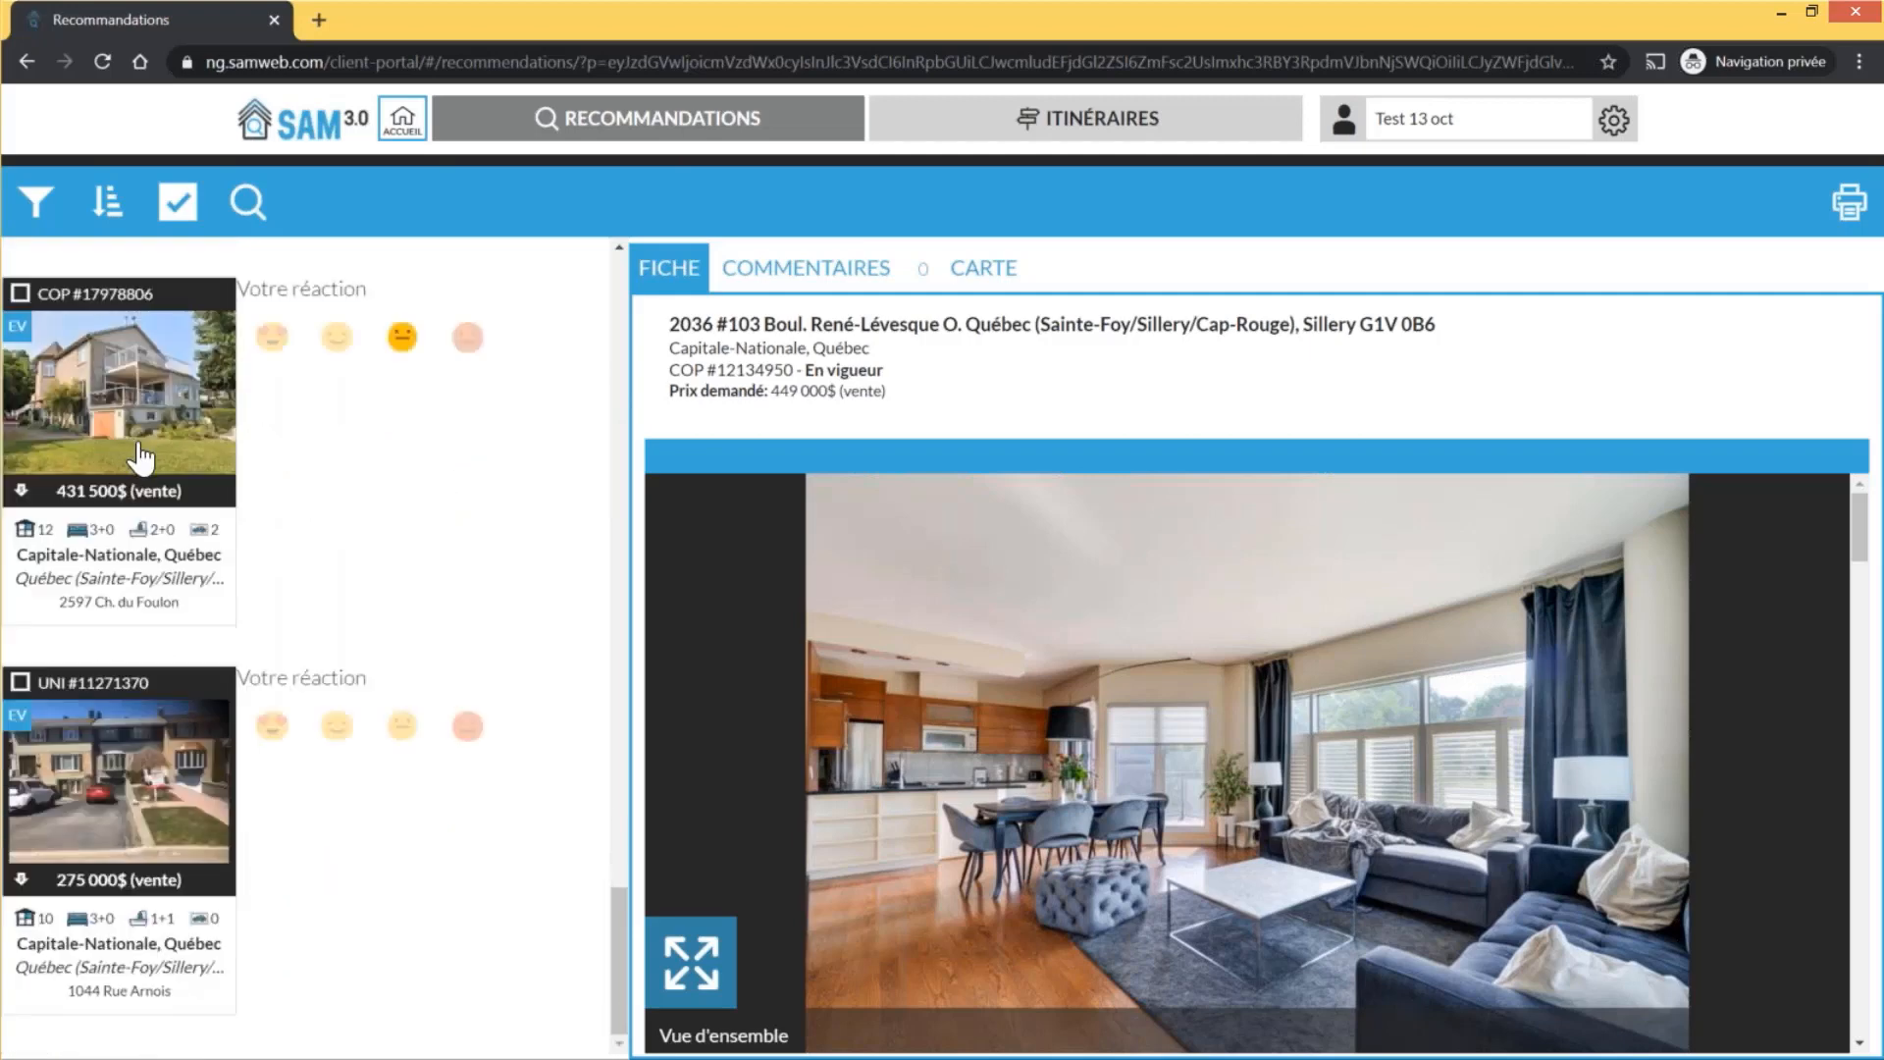
{"action": "left_click", "coordinate": [157, 814]}
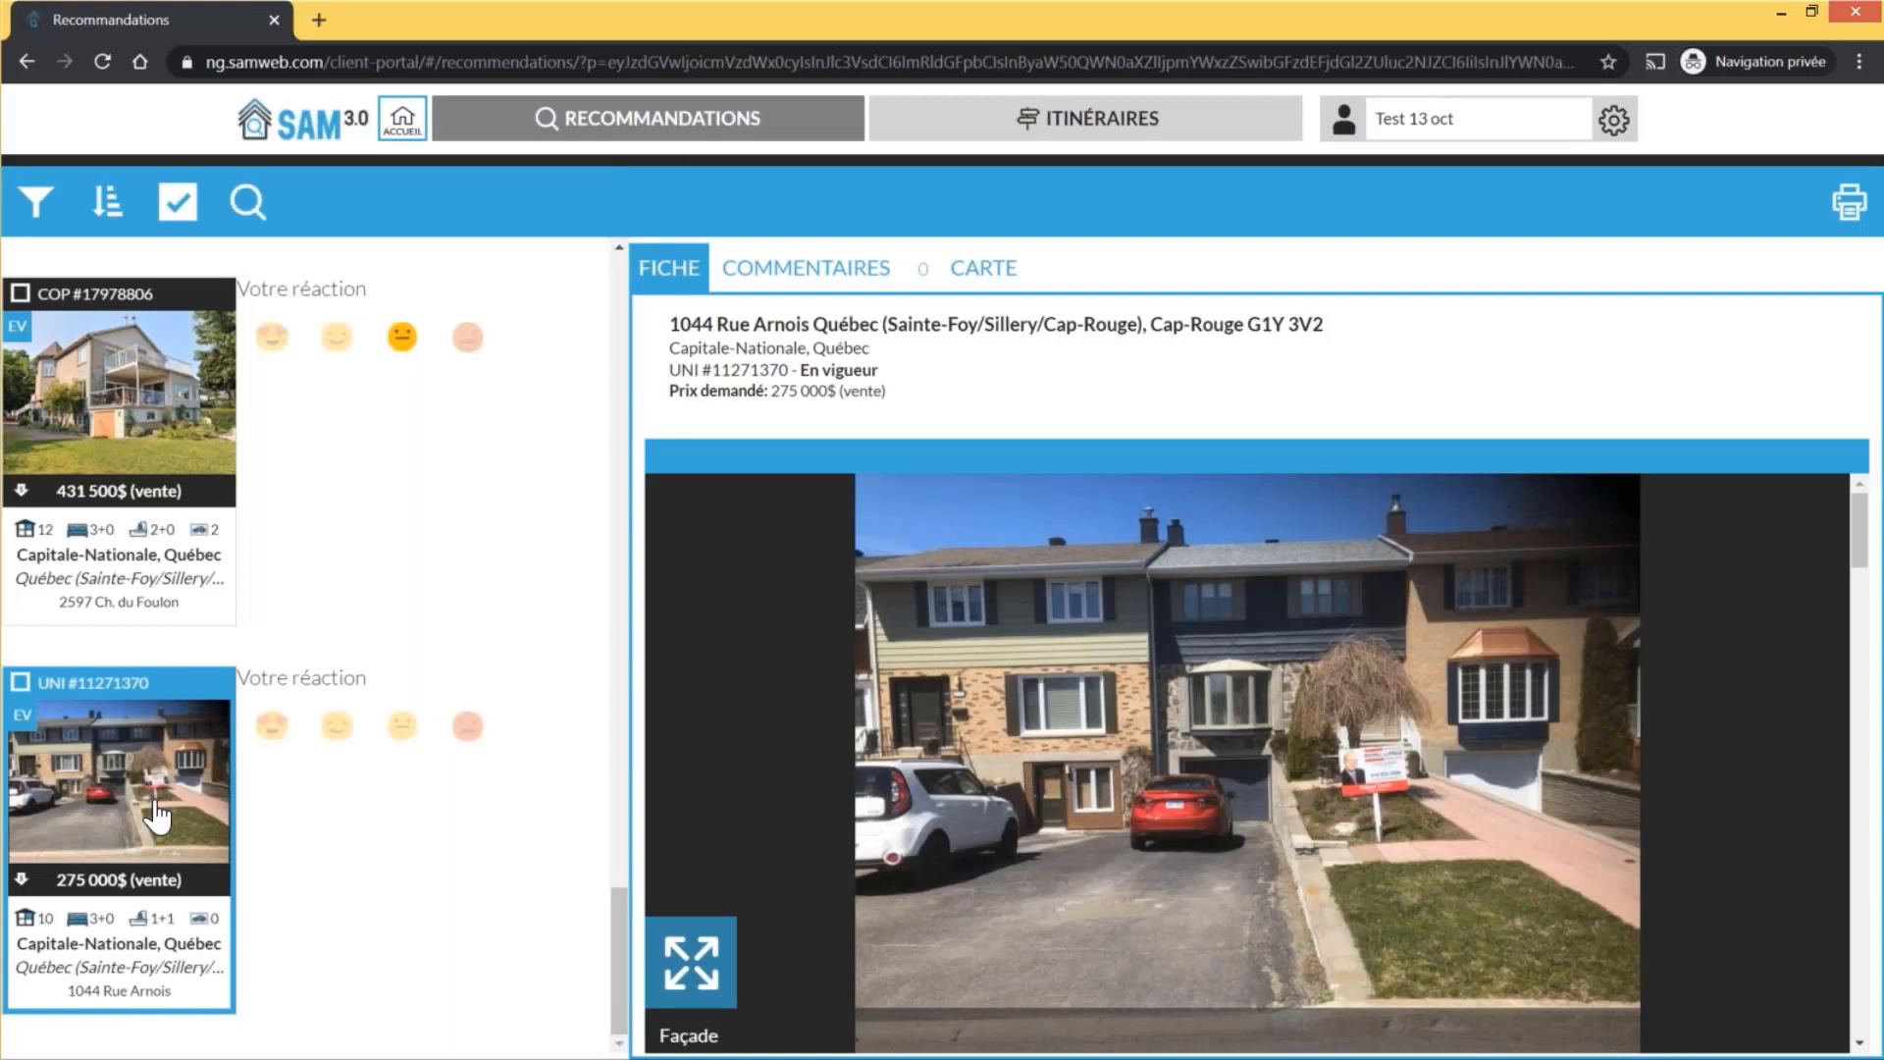
{"action": "scroll", "coordinate": [189, 422], "scroll_direction": "up", "scroll_amount": 3}
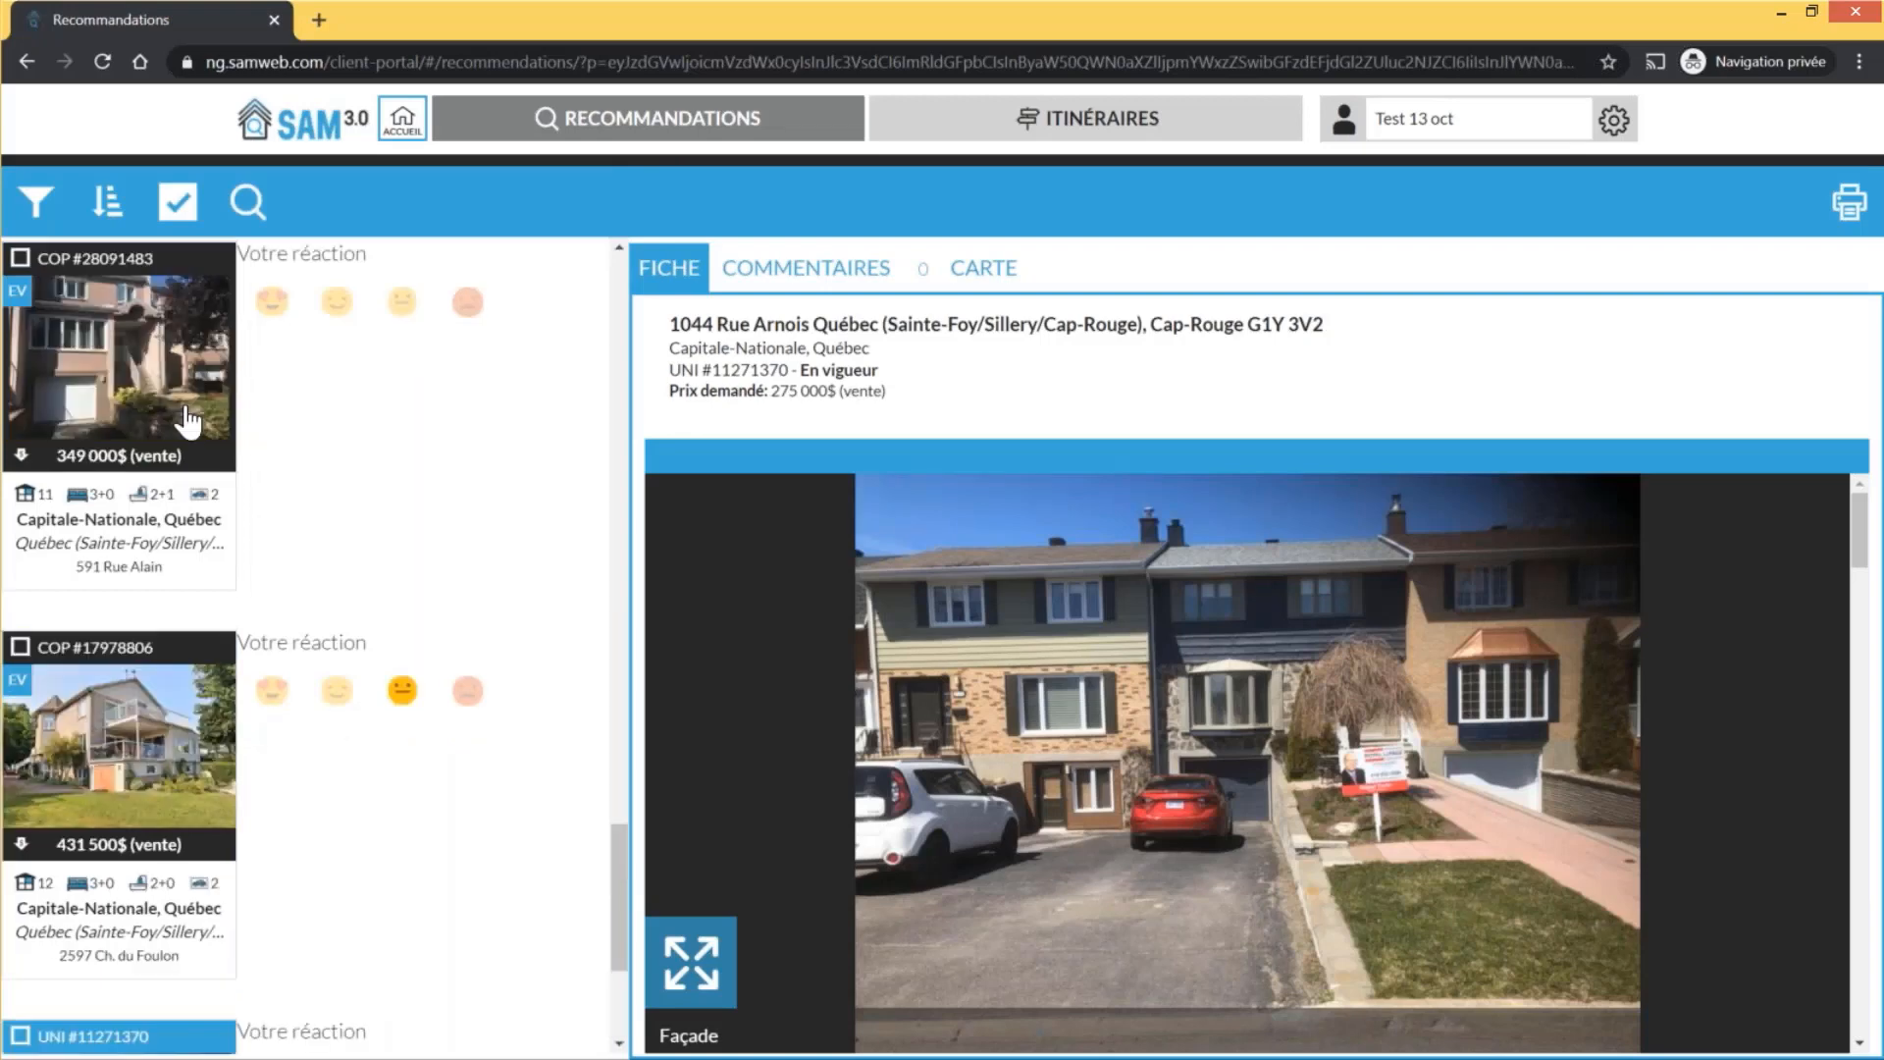
{"action": "left_click", "coordinate": [189, 417]}
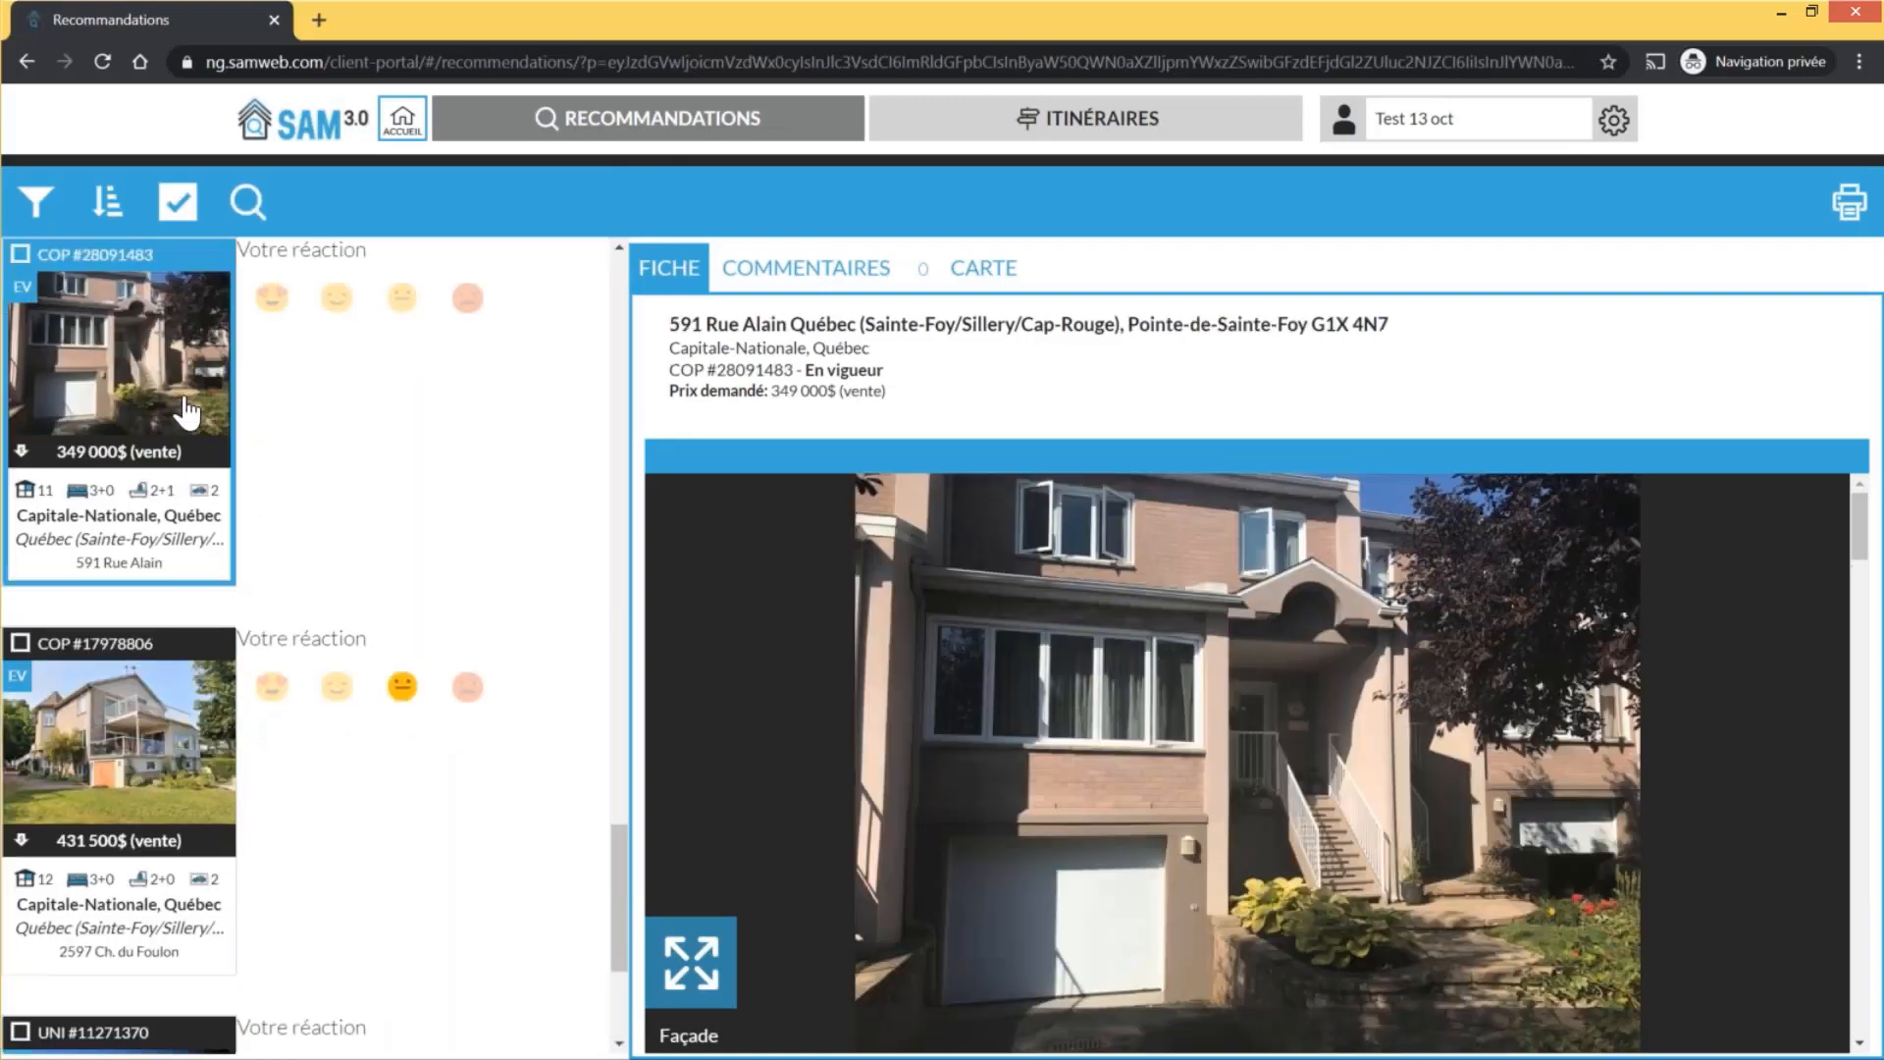
{"action": "scroll", "coordinate": [417, 446], "scroll_direction": "up", "scroll_amount": 20}
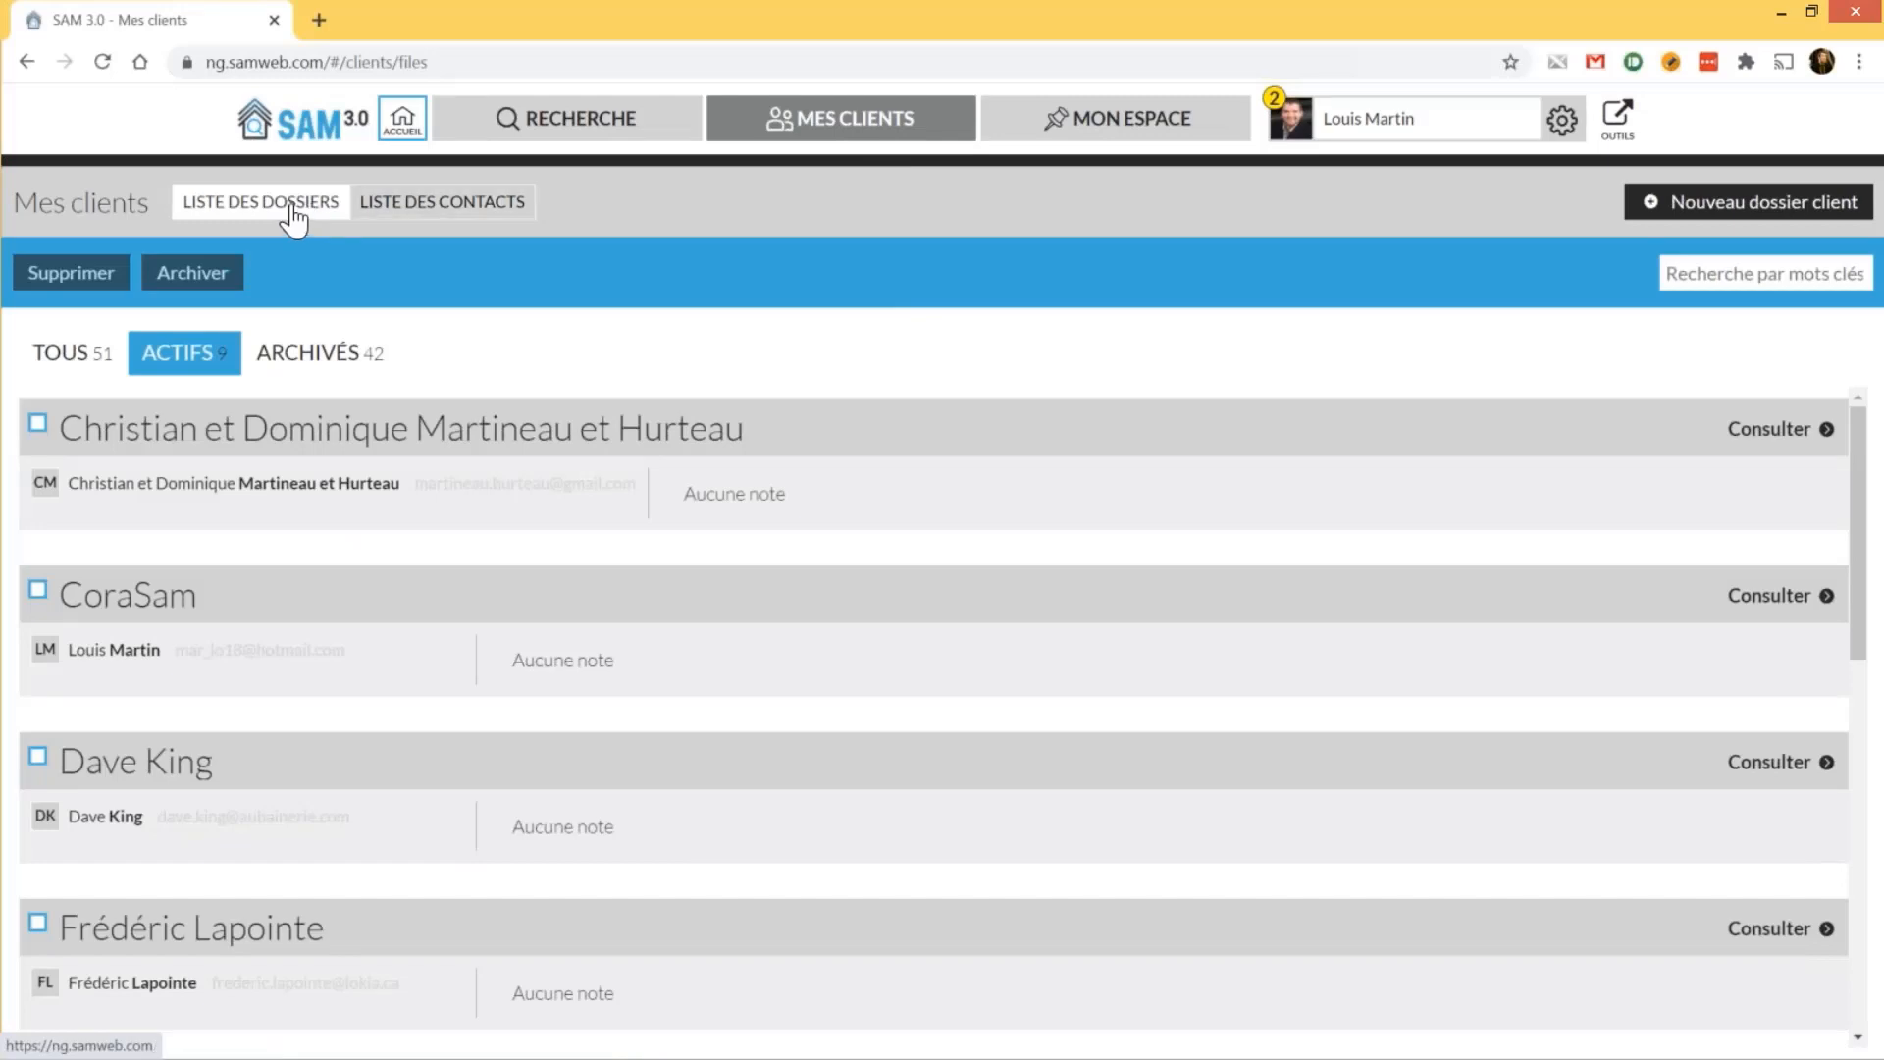
Check the first client file's profile alerts (Recommander automatiquement), then return to Mes clients
{"action": "left_click", "coordinate": [1798, 444]}
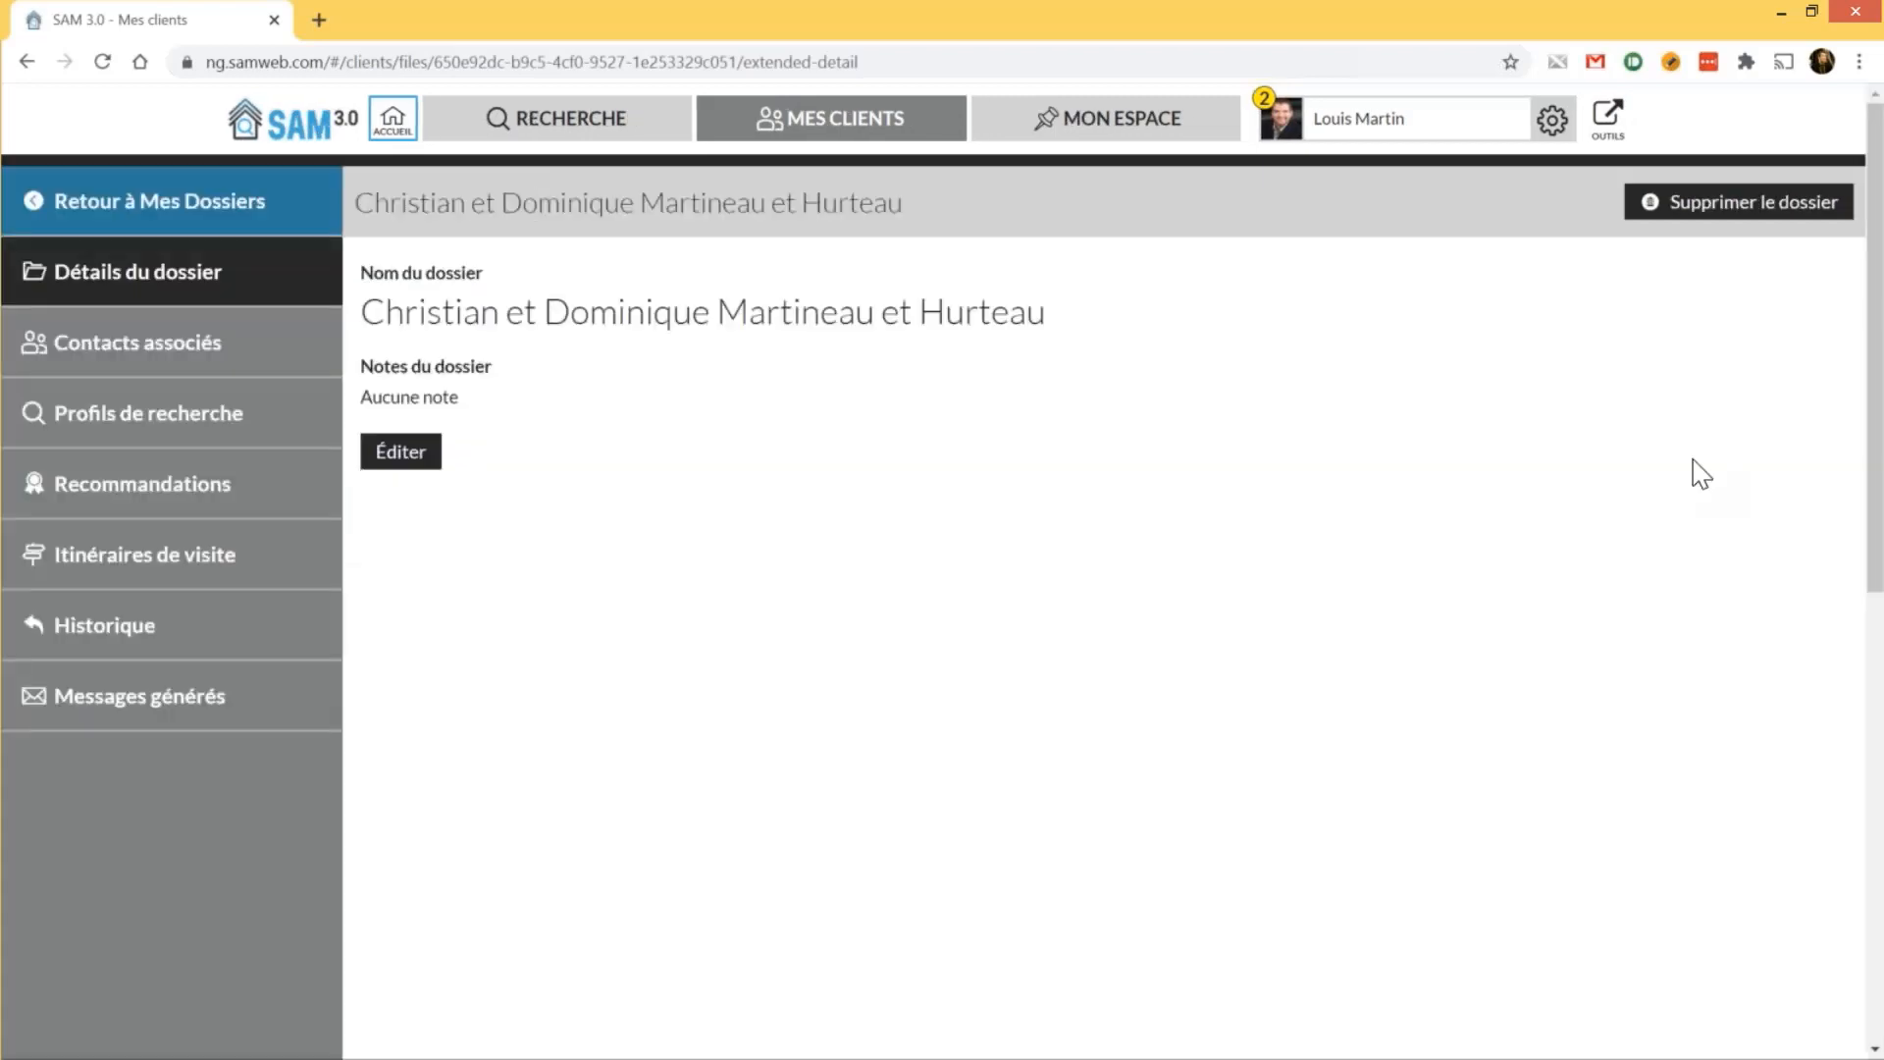
{"action": "left_click", "coordinate": [315, 410]}
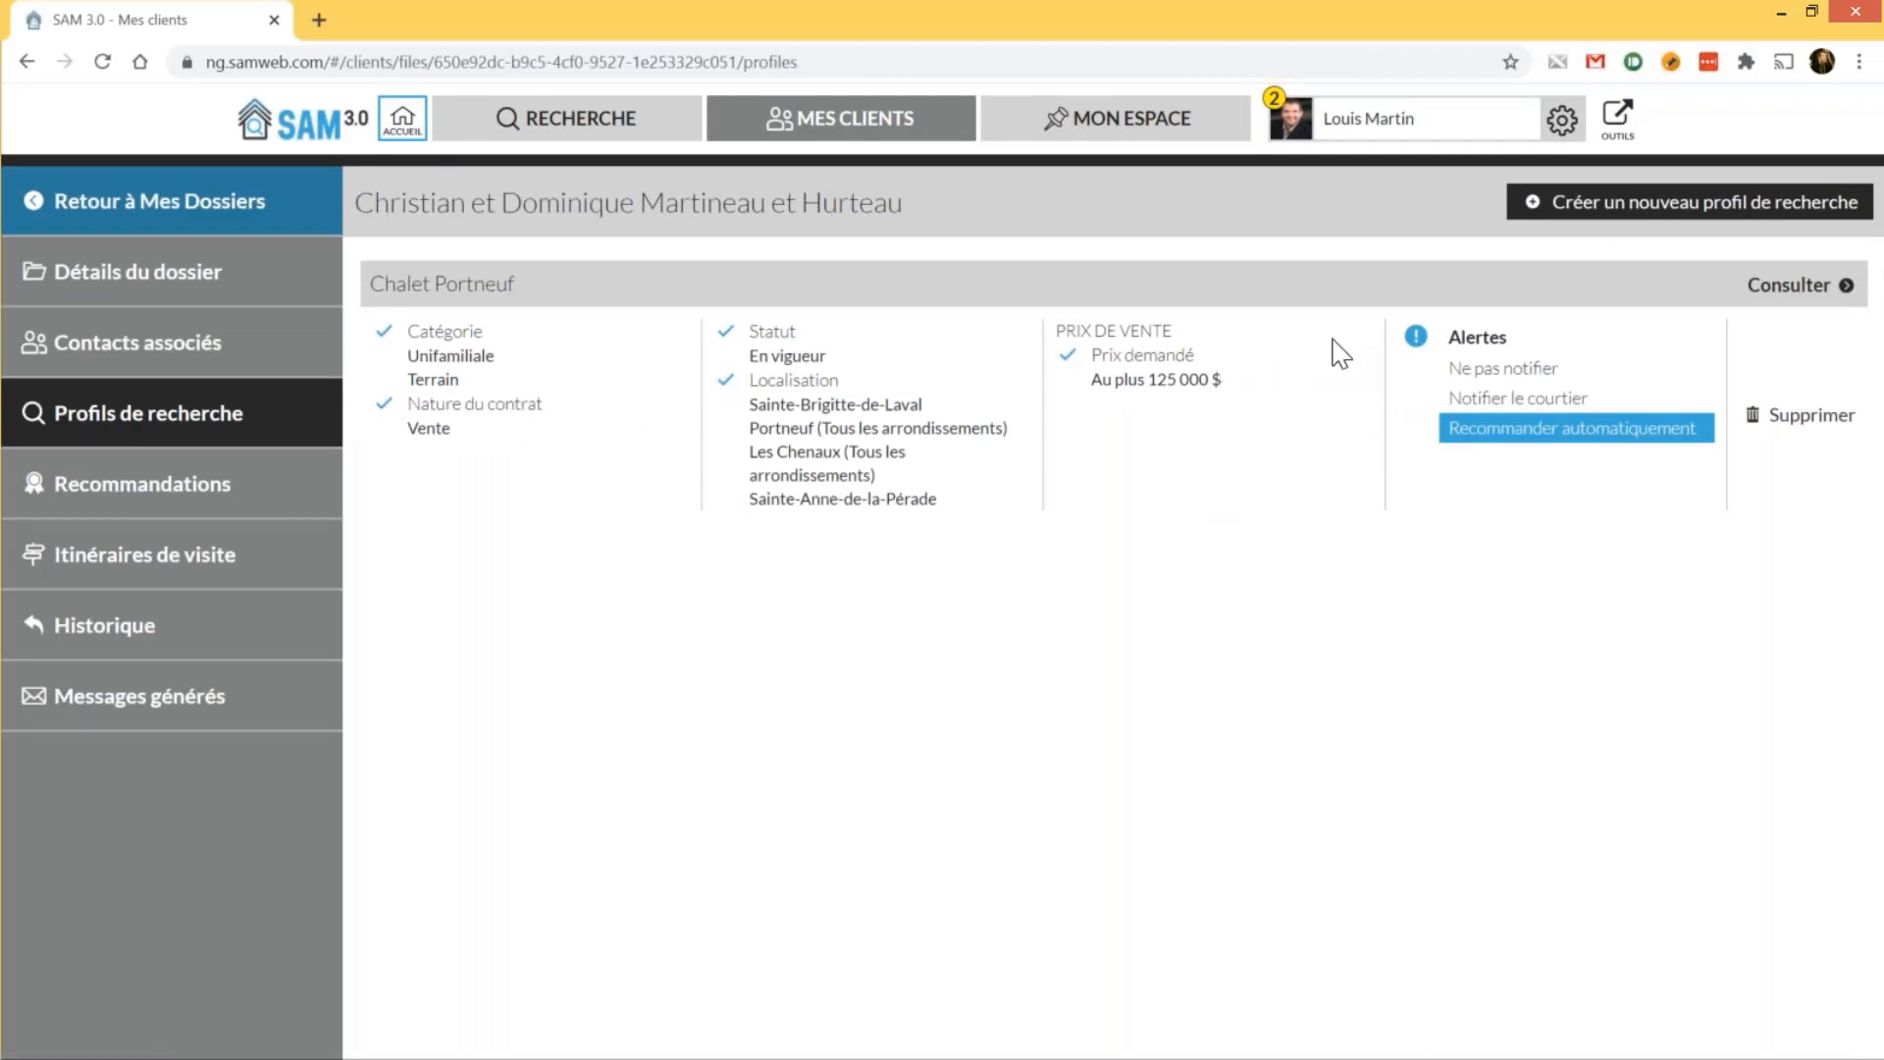
{"action": "left_click", "coordinate": [1475, 370]}
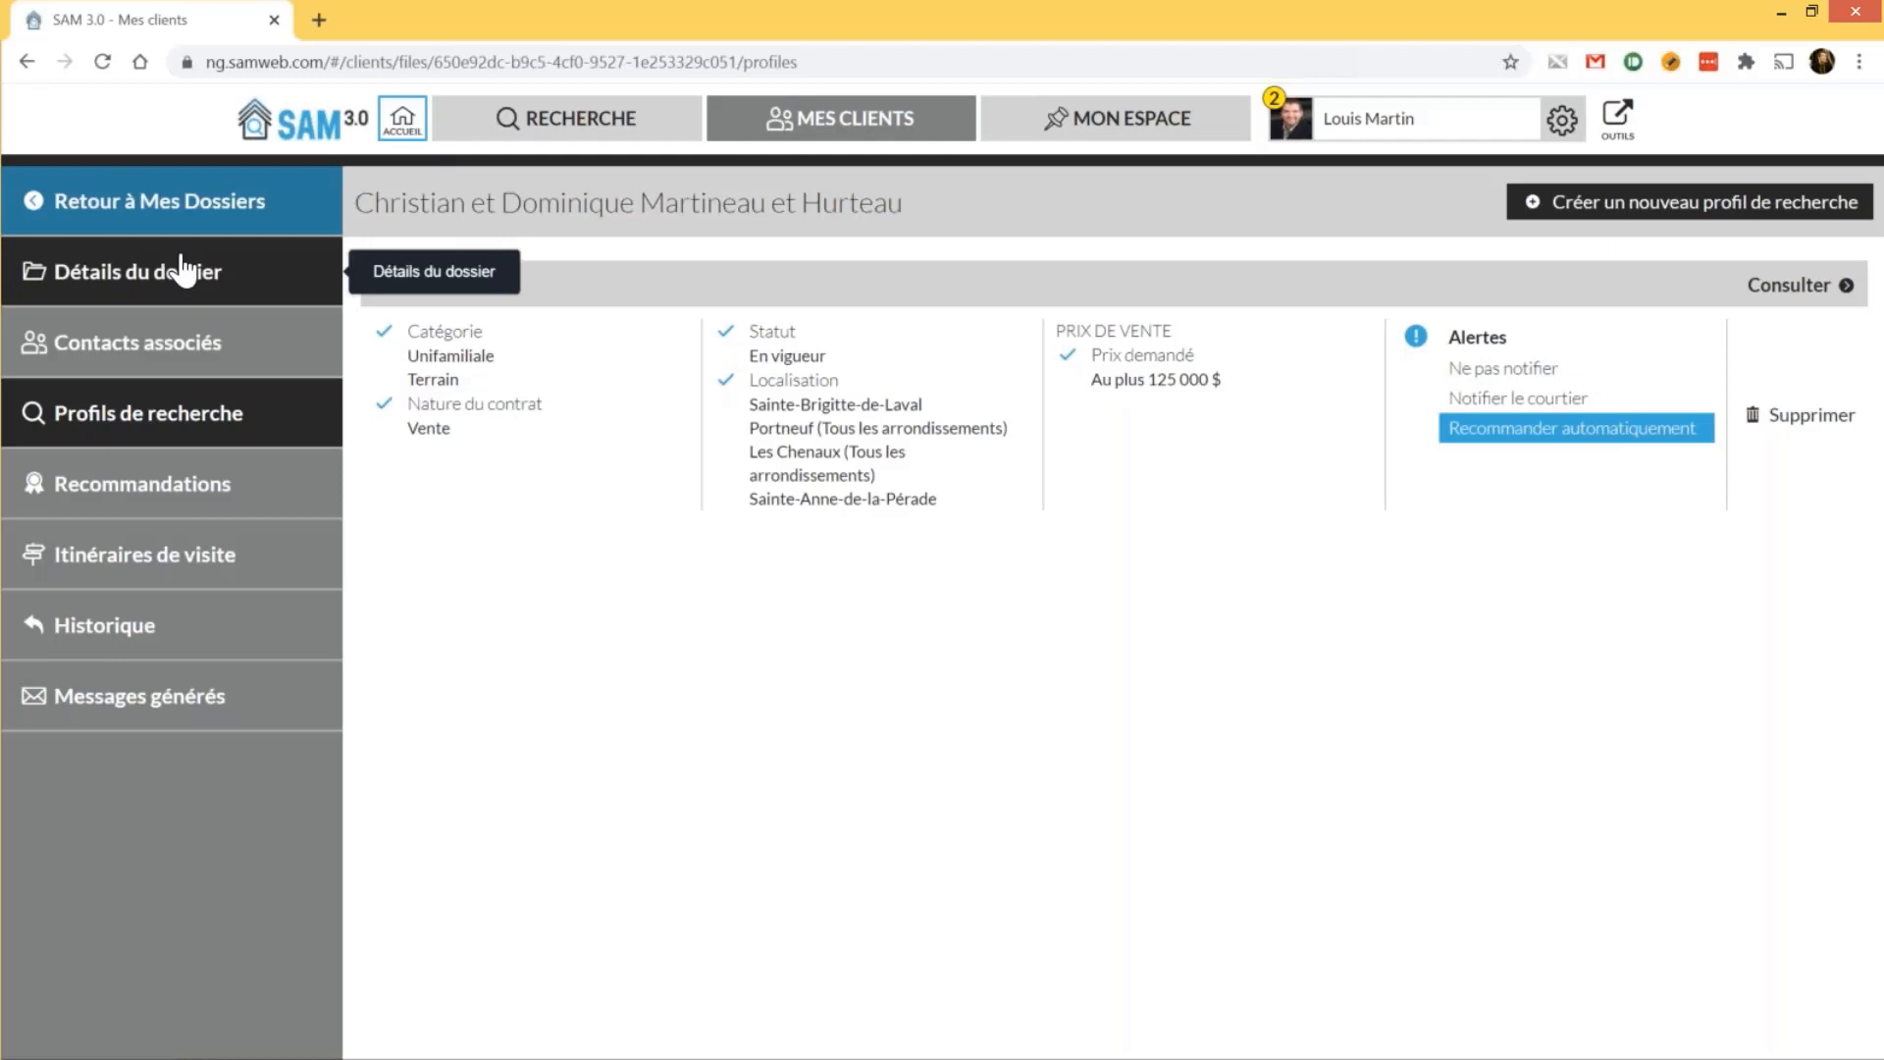
{"action": "left_click", "coordinate": [849, 134]}
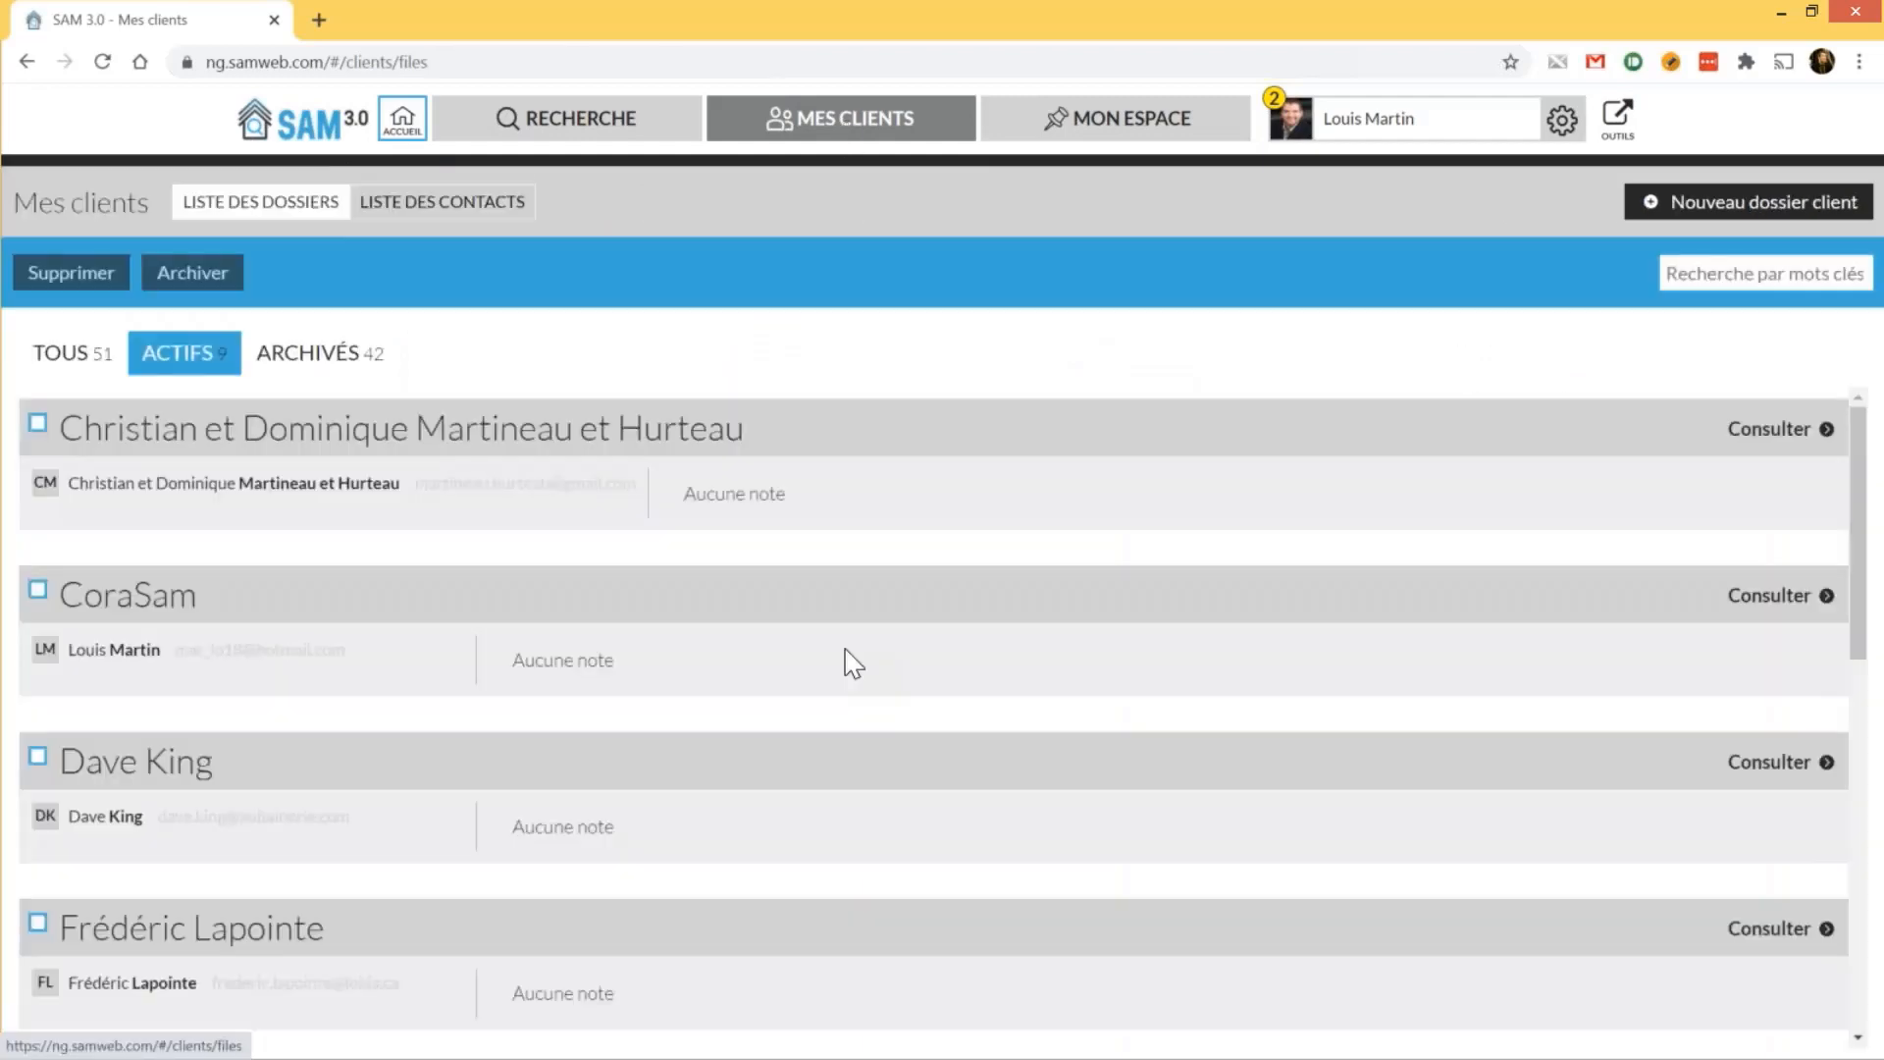
In Test 13 oct, set the 2 chambres+ sillery and Maison rangée profiles' alerts to Notifier le courtier
{"action": "scroll", "coordinate": [852, 664], "scroll_direction": "down", "scroll_amount": 10}
{"action": "left_click", "coordinate": [179, 855]}
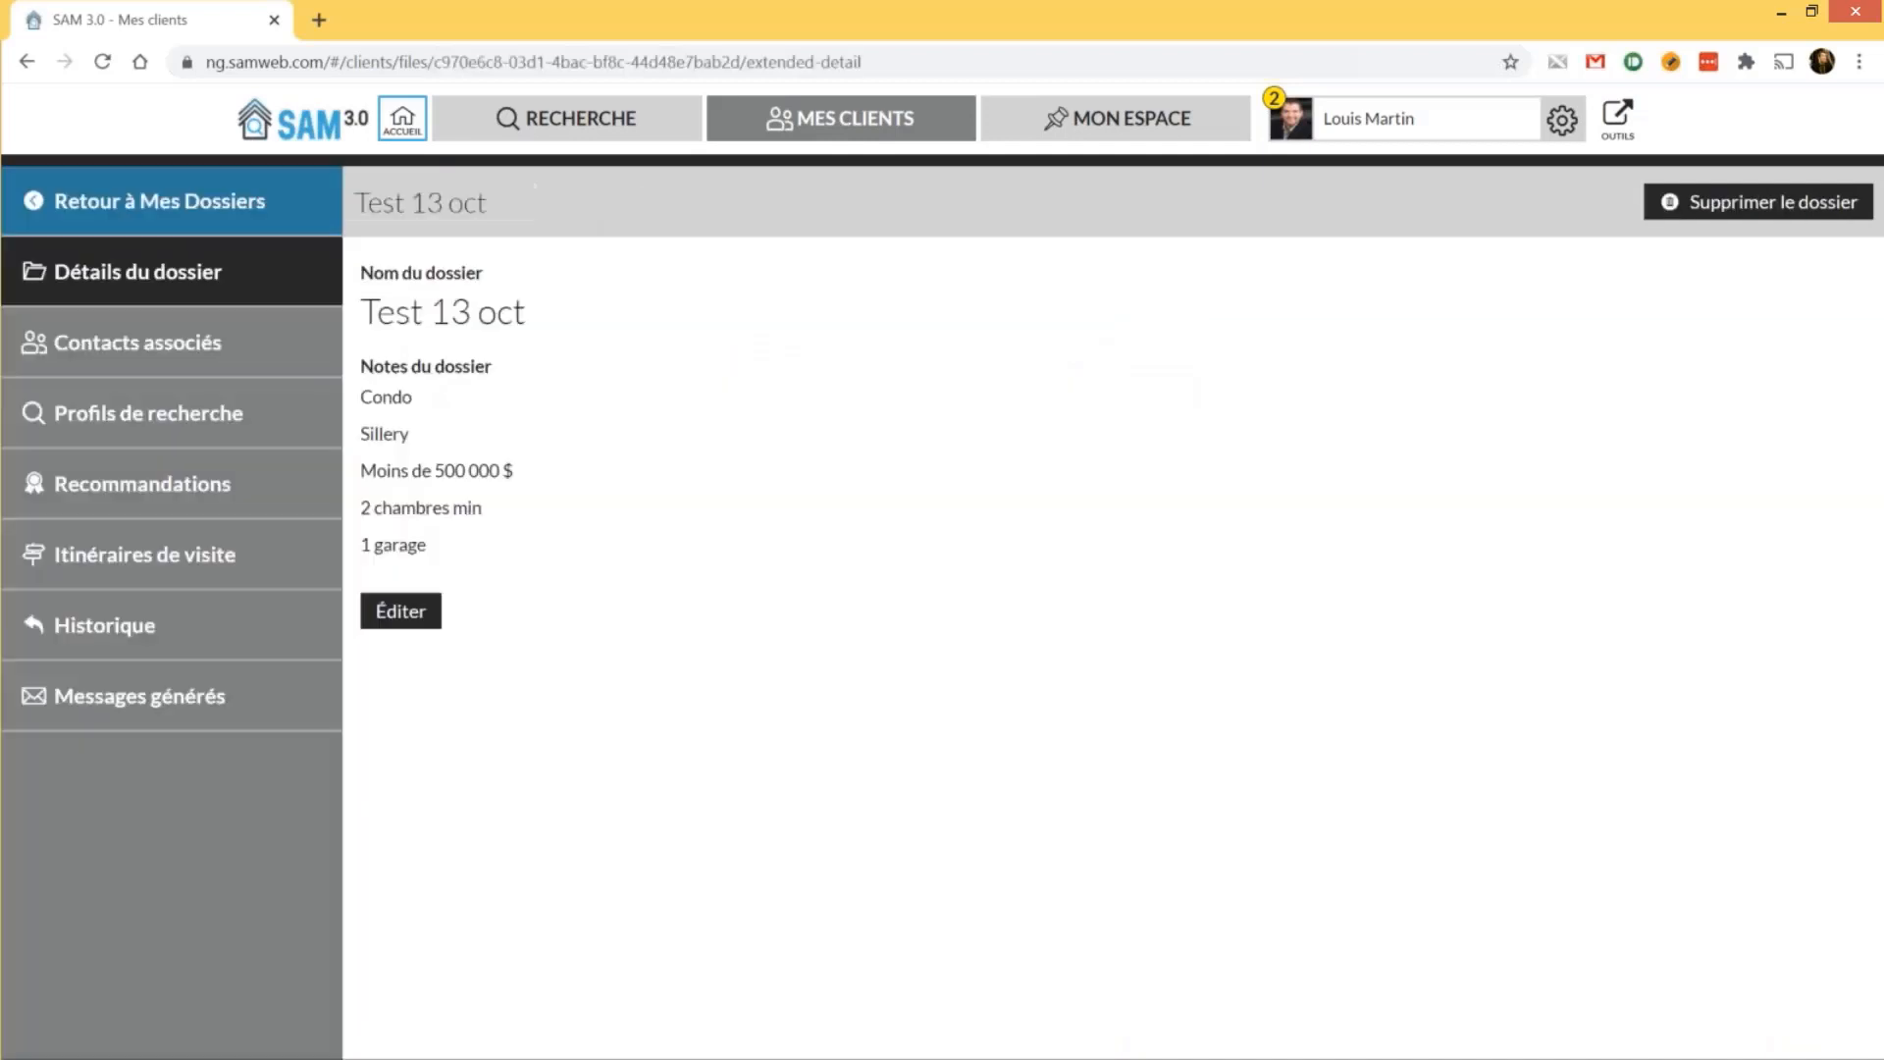
{"action": "left_click", "coordinate": [184, 423]}
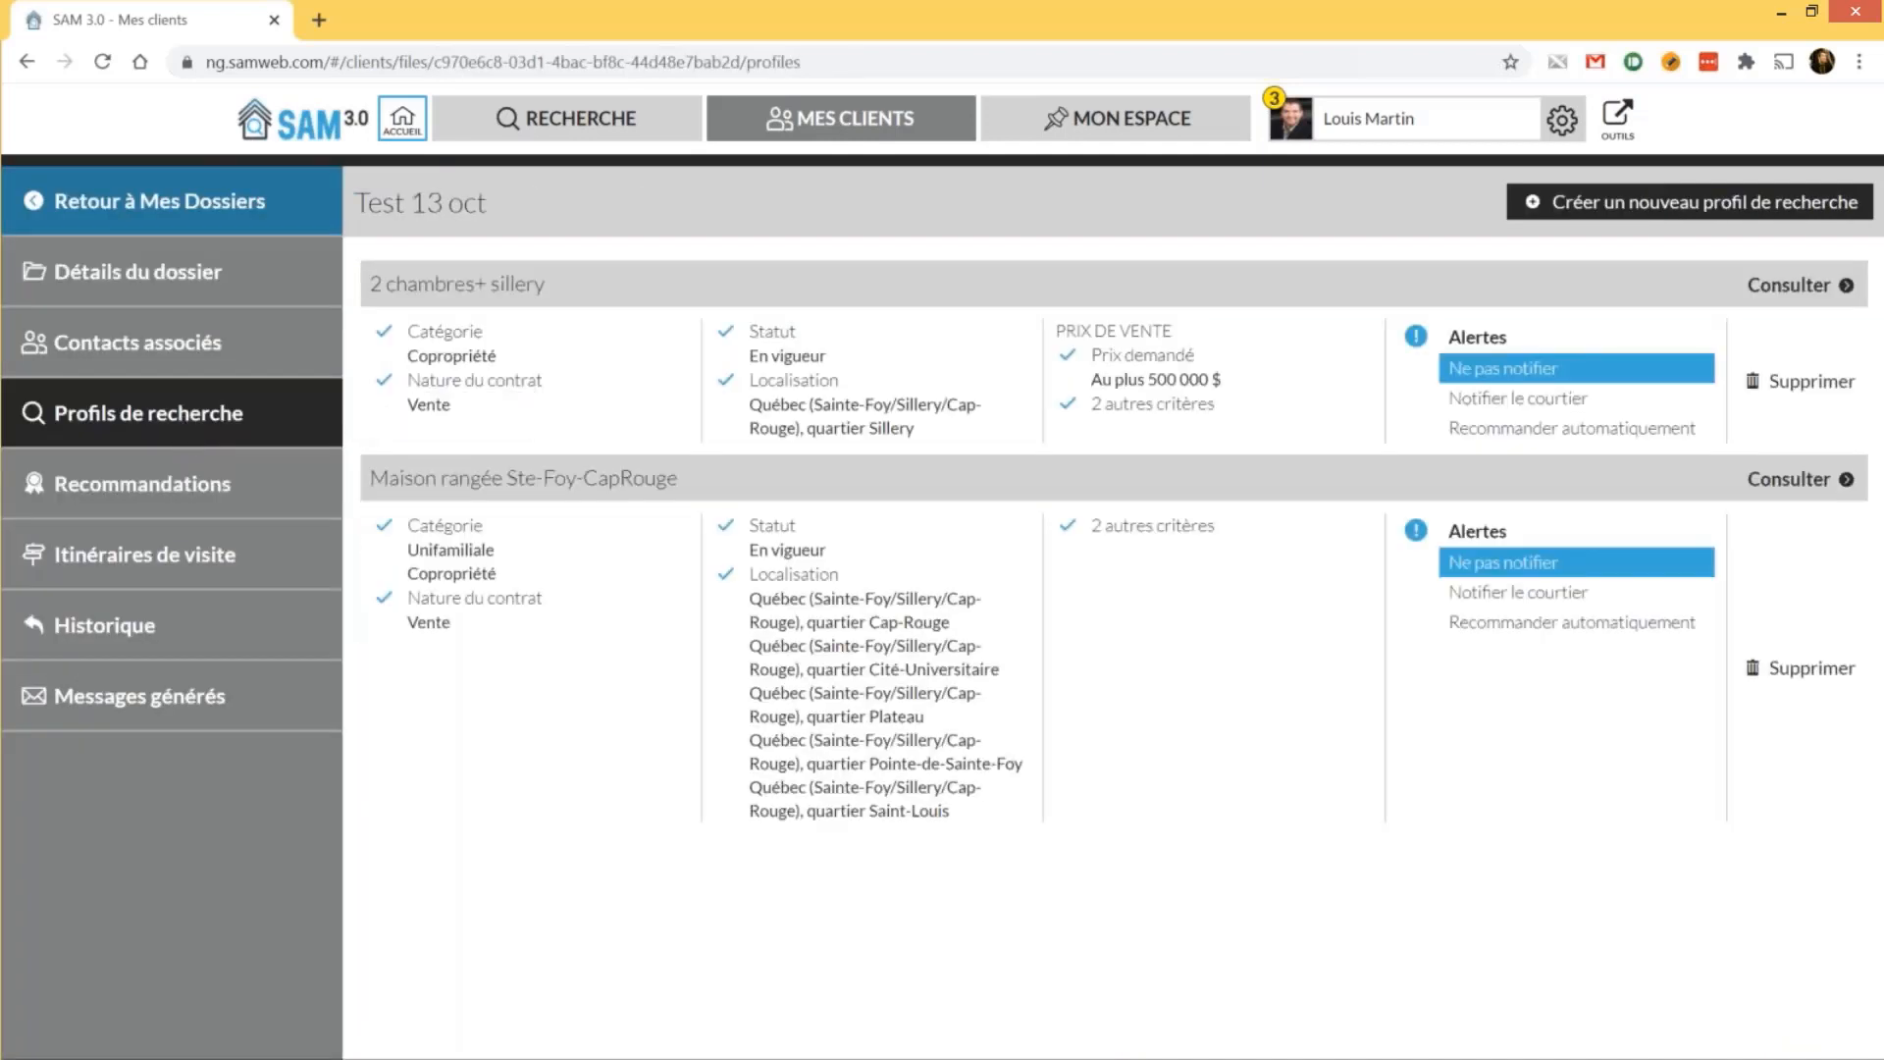
{"action": "left_click", "coordinate": [1472, 398]}
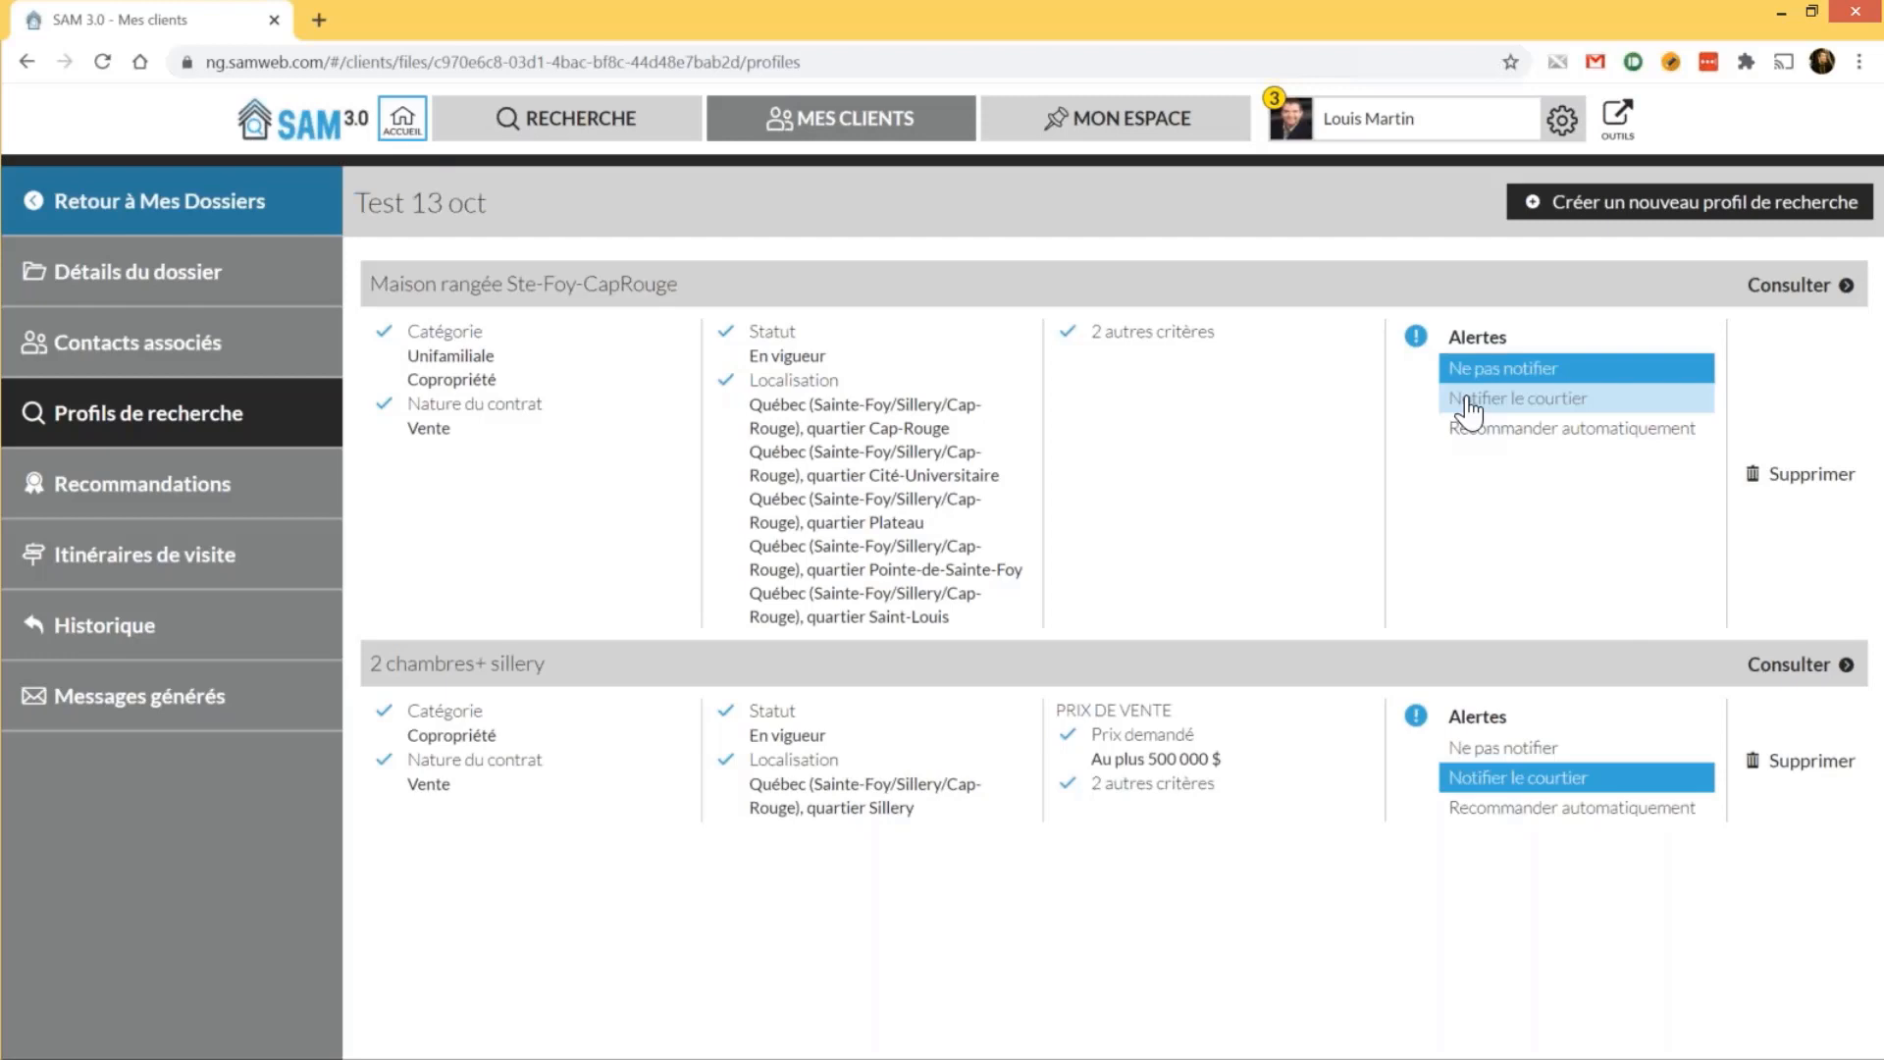
{"action": "left_click", "coordinate": [1469, 400]}
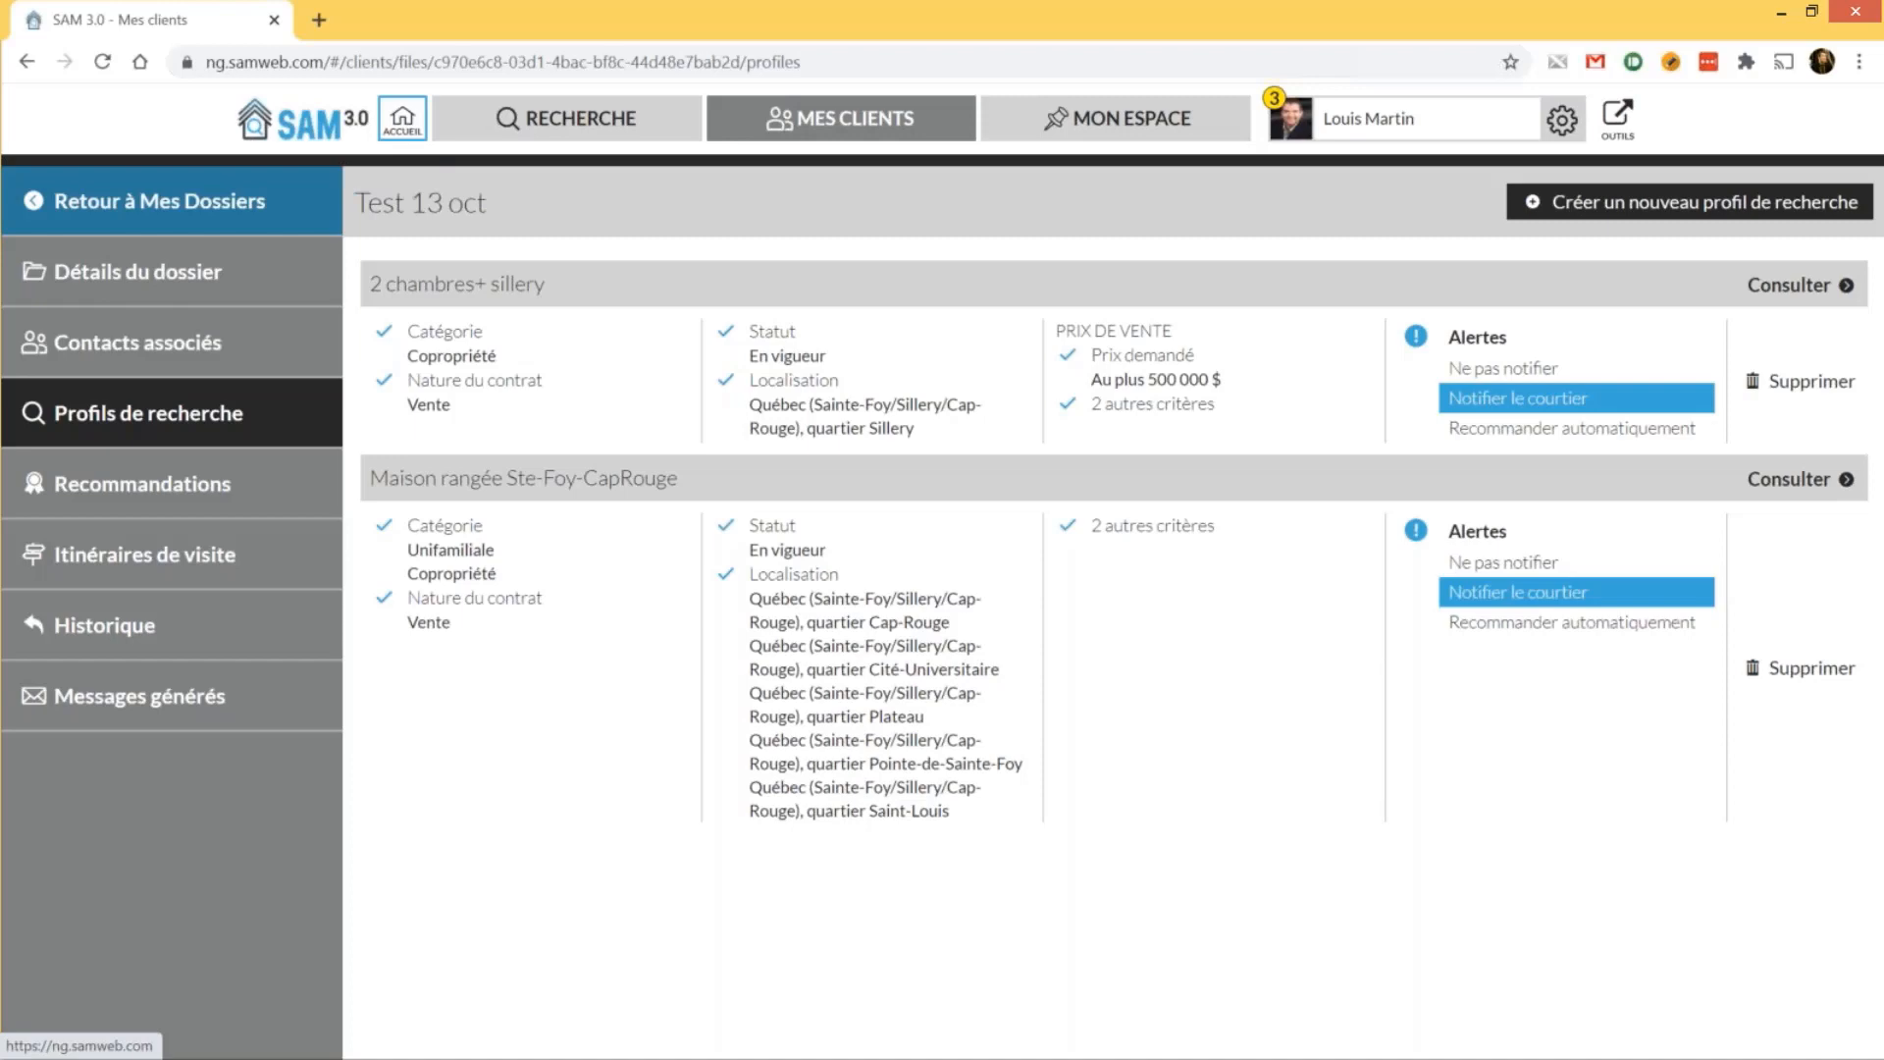
Start Recommander automatiquement for the first profile, then cancel so recommendations stay off
{"action": "left_click", "coordinate": [1470, 432]}
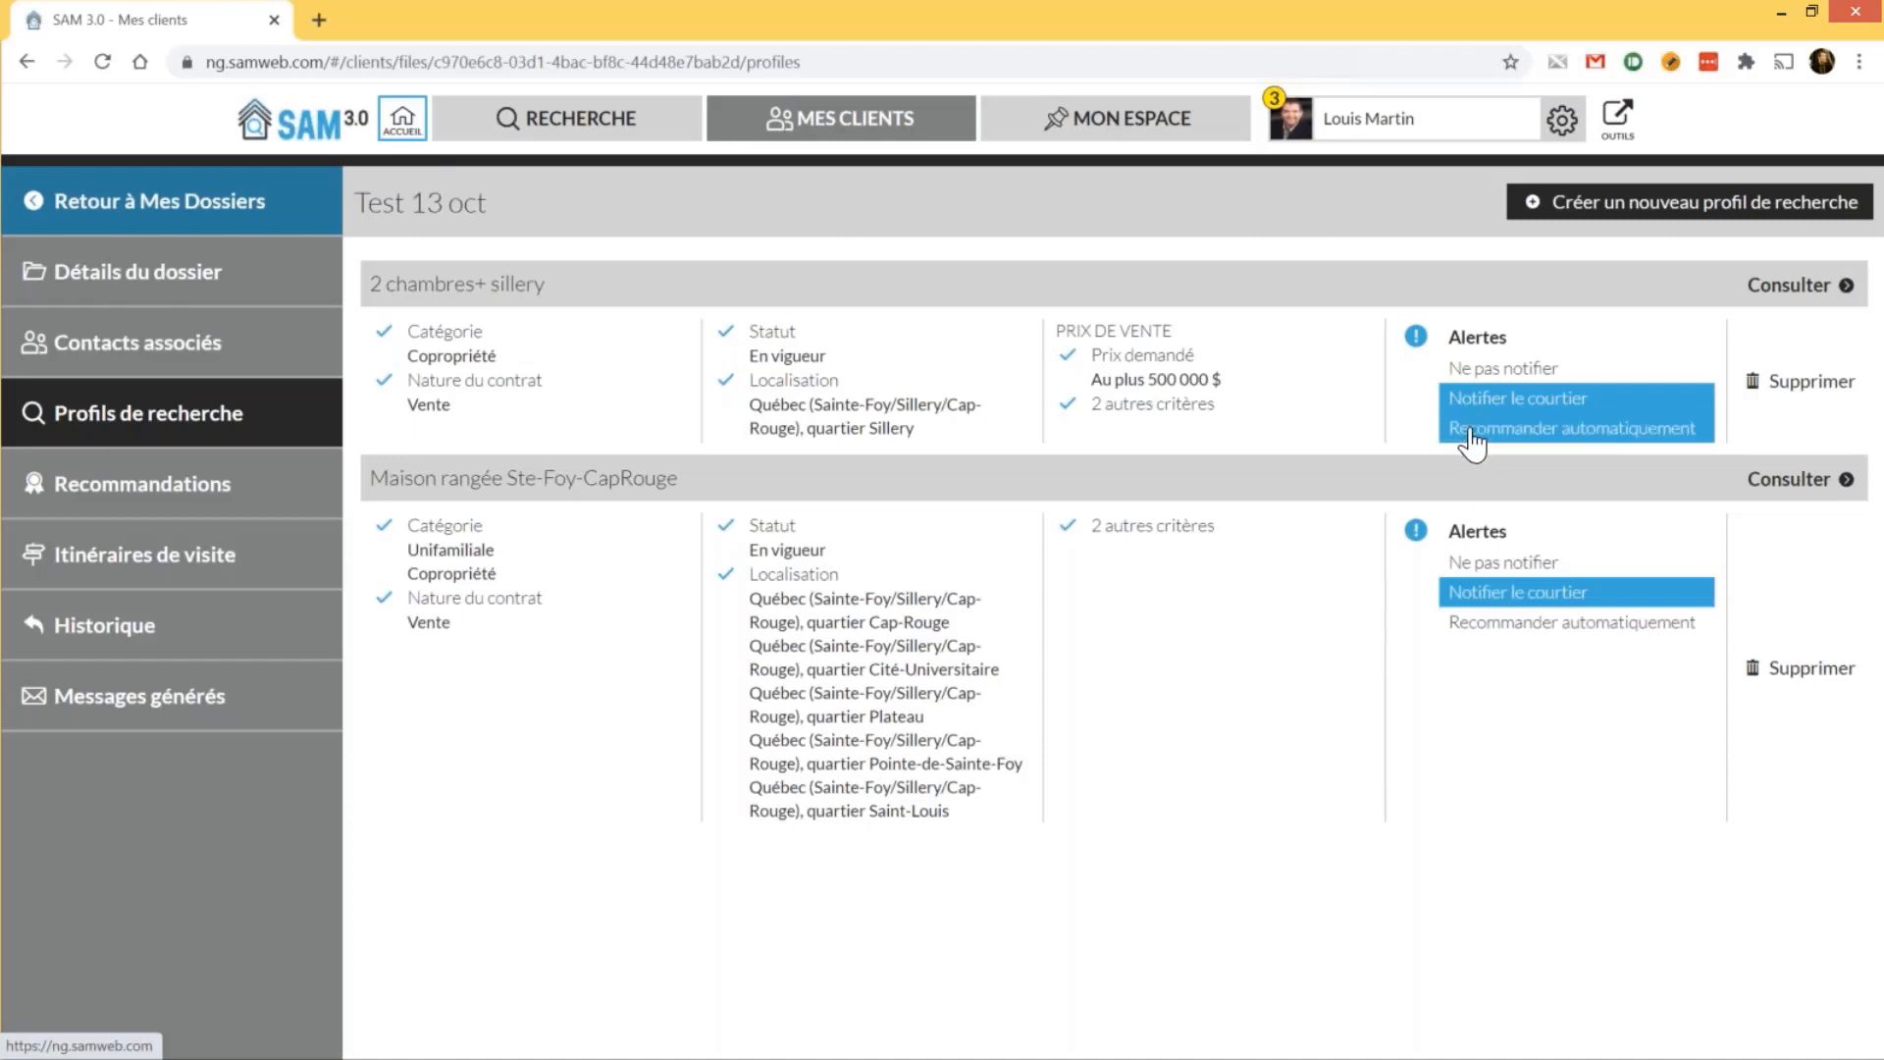
{"action": "left_click", "coordinate": [1472, 432]}
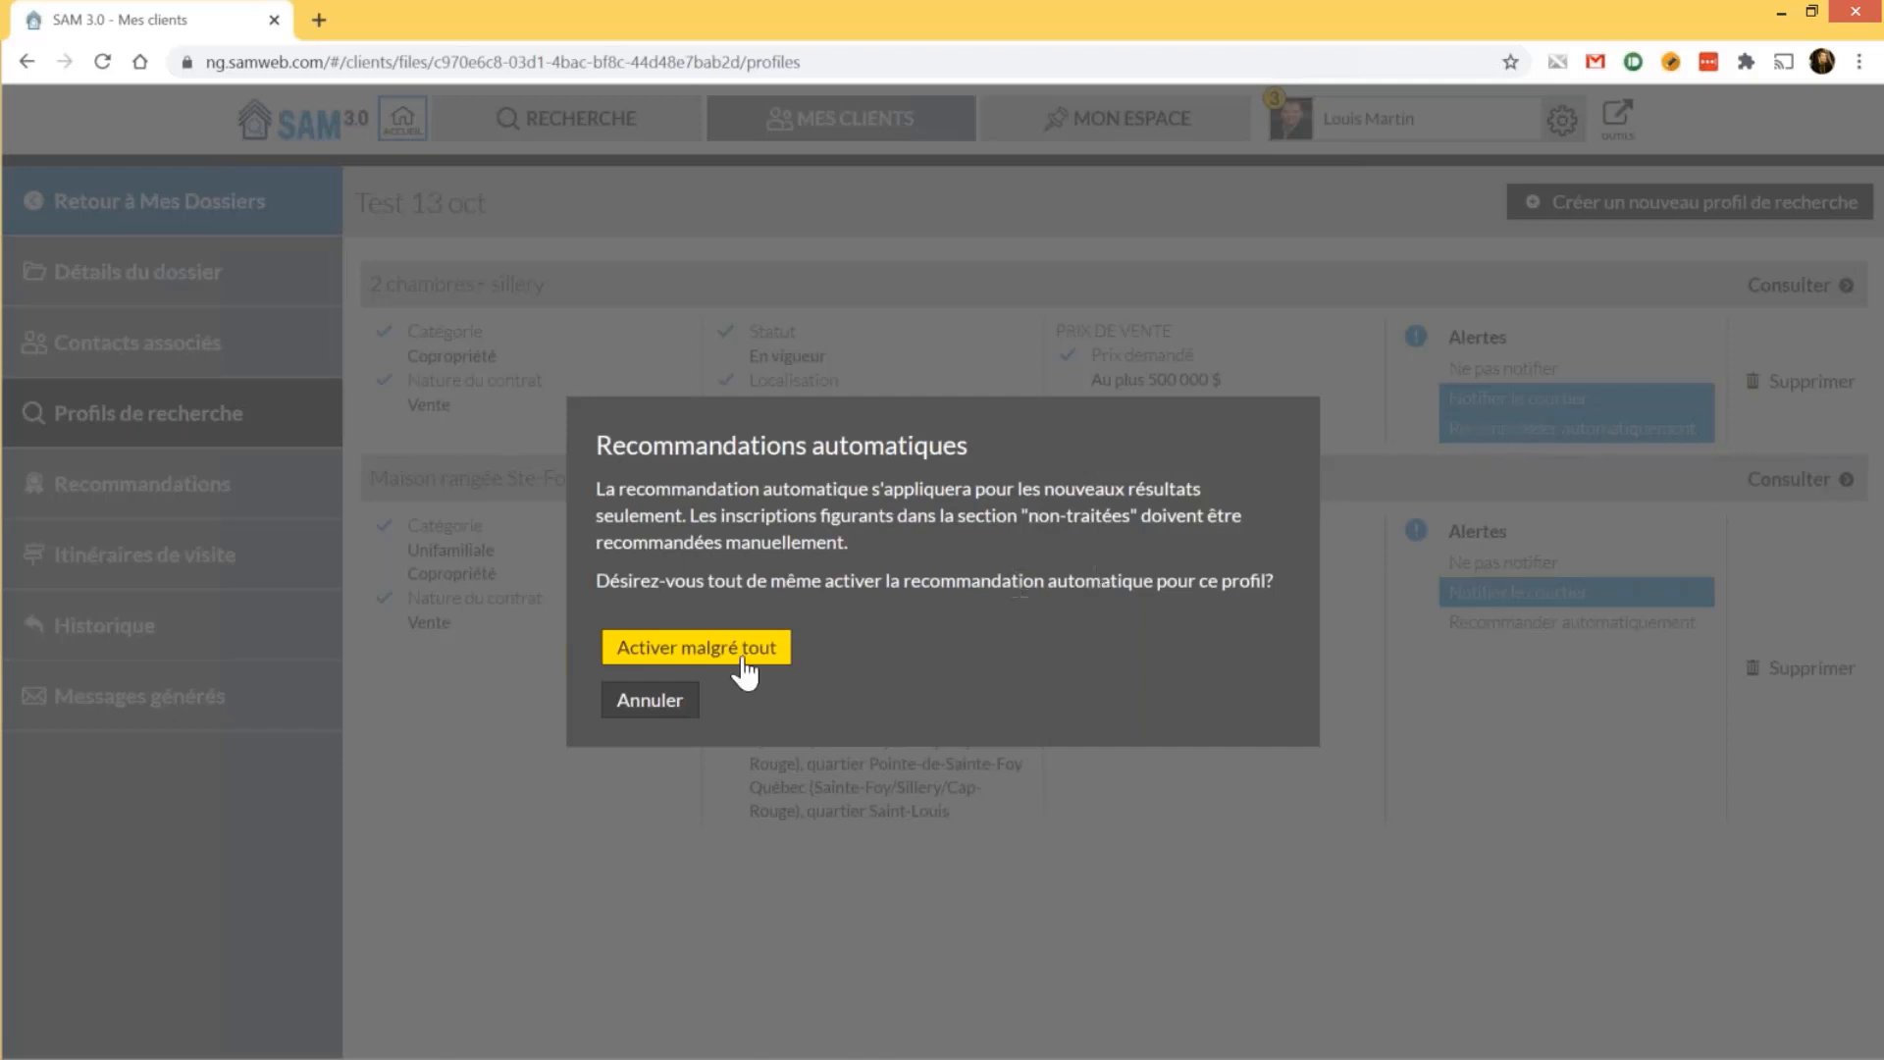
{"action": "left_click", "coordinate": [652, 709]}
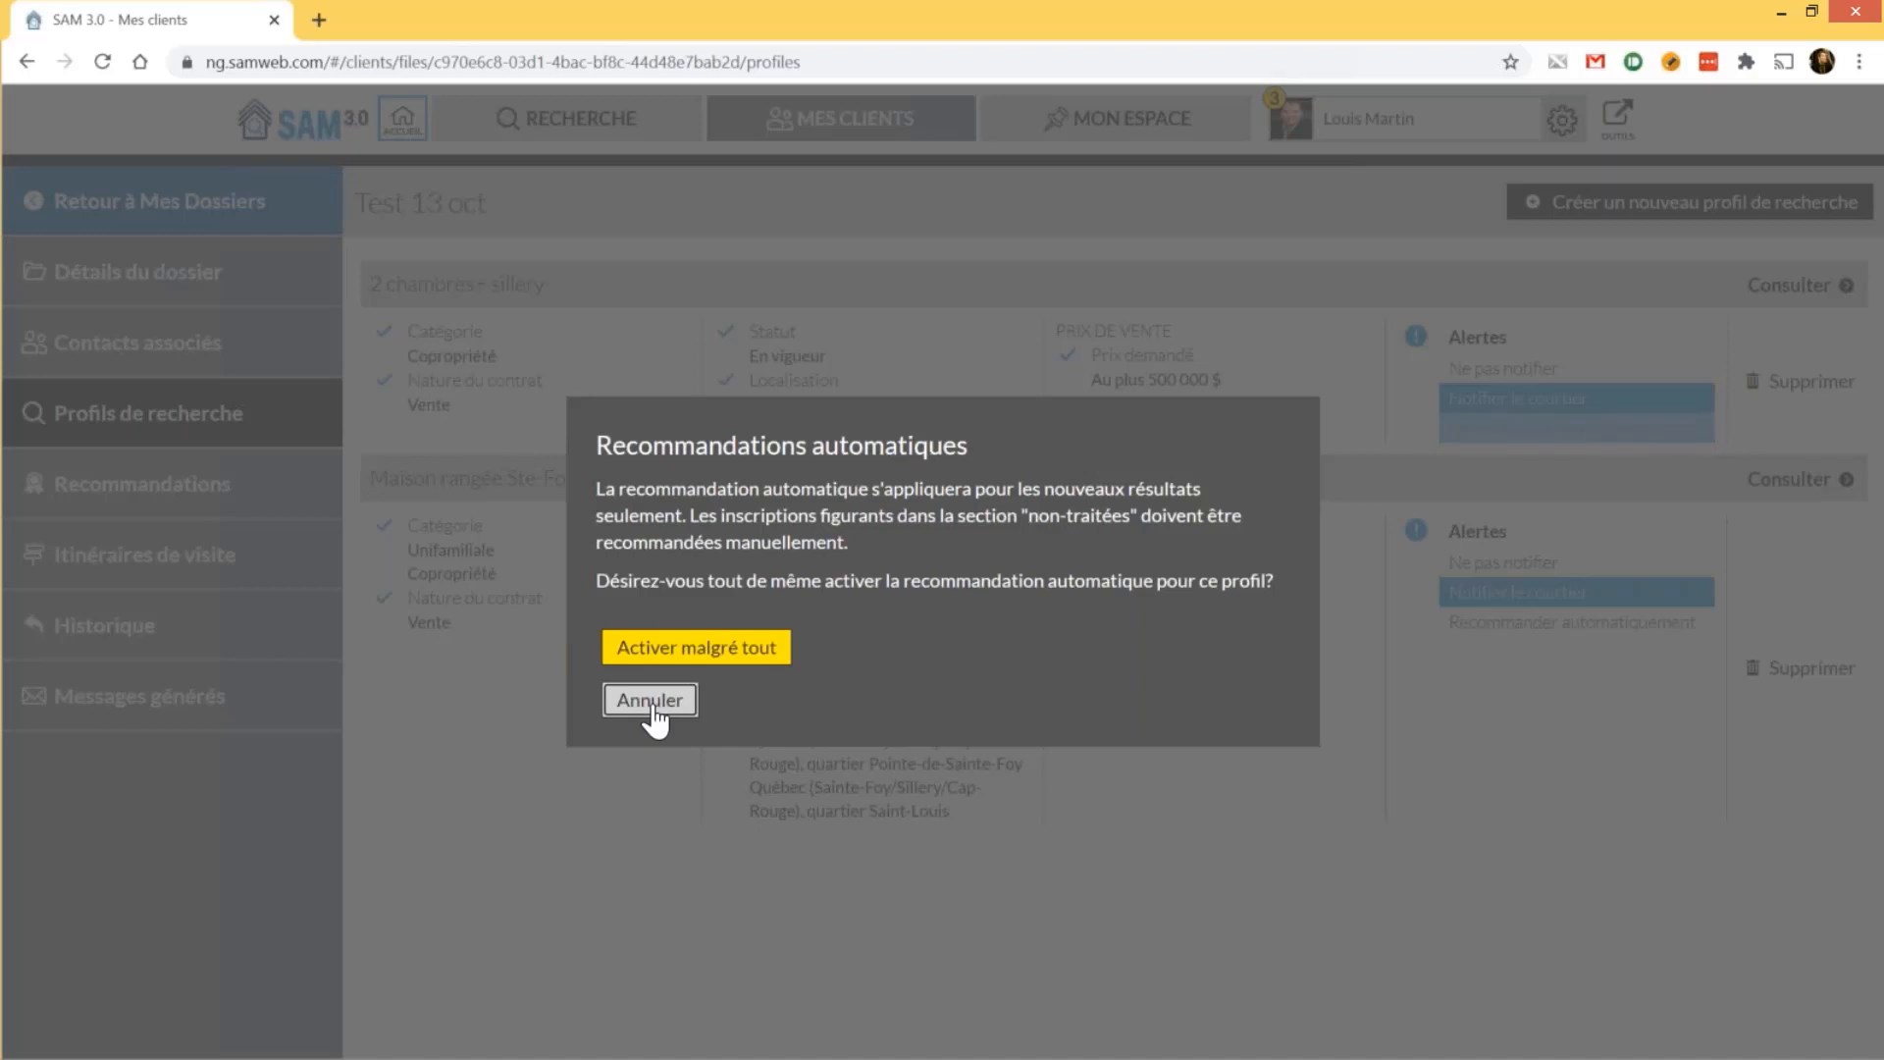
{"action": "left_click", "coordinate": [651, 708]}
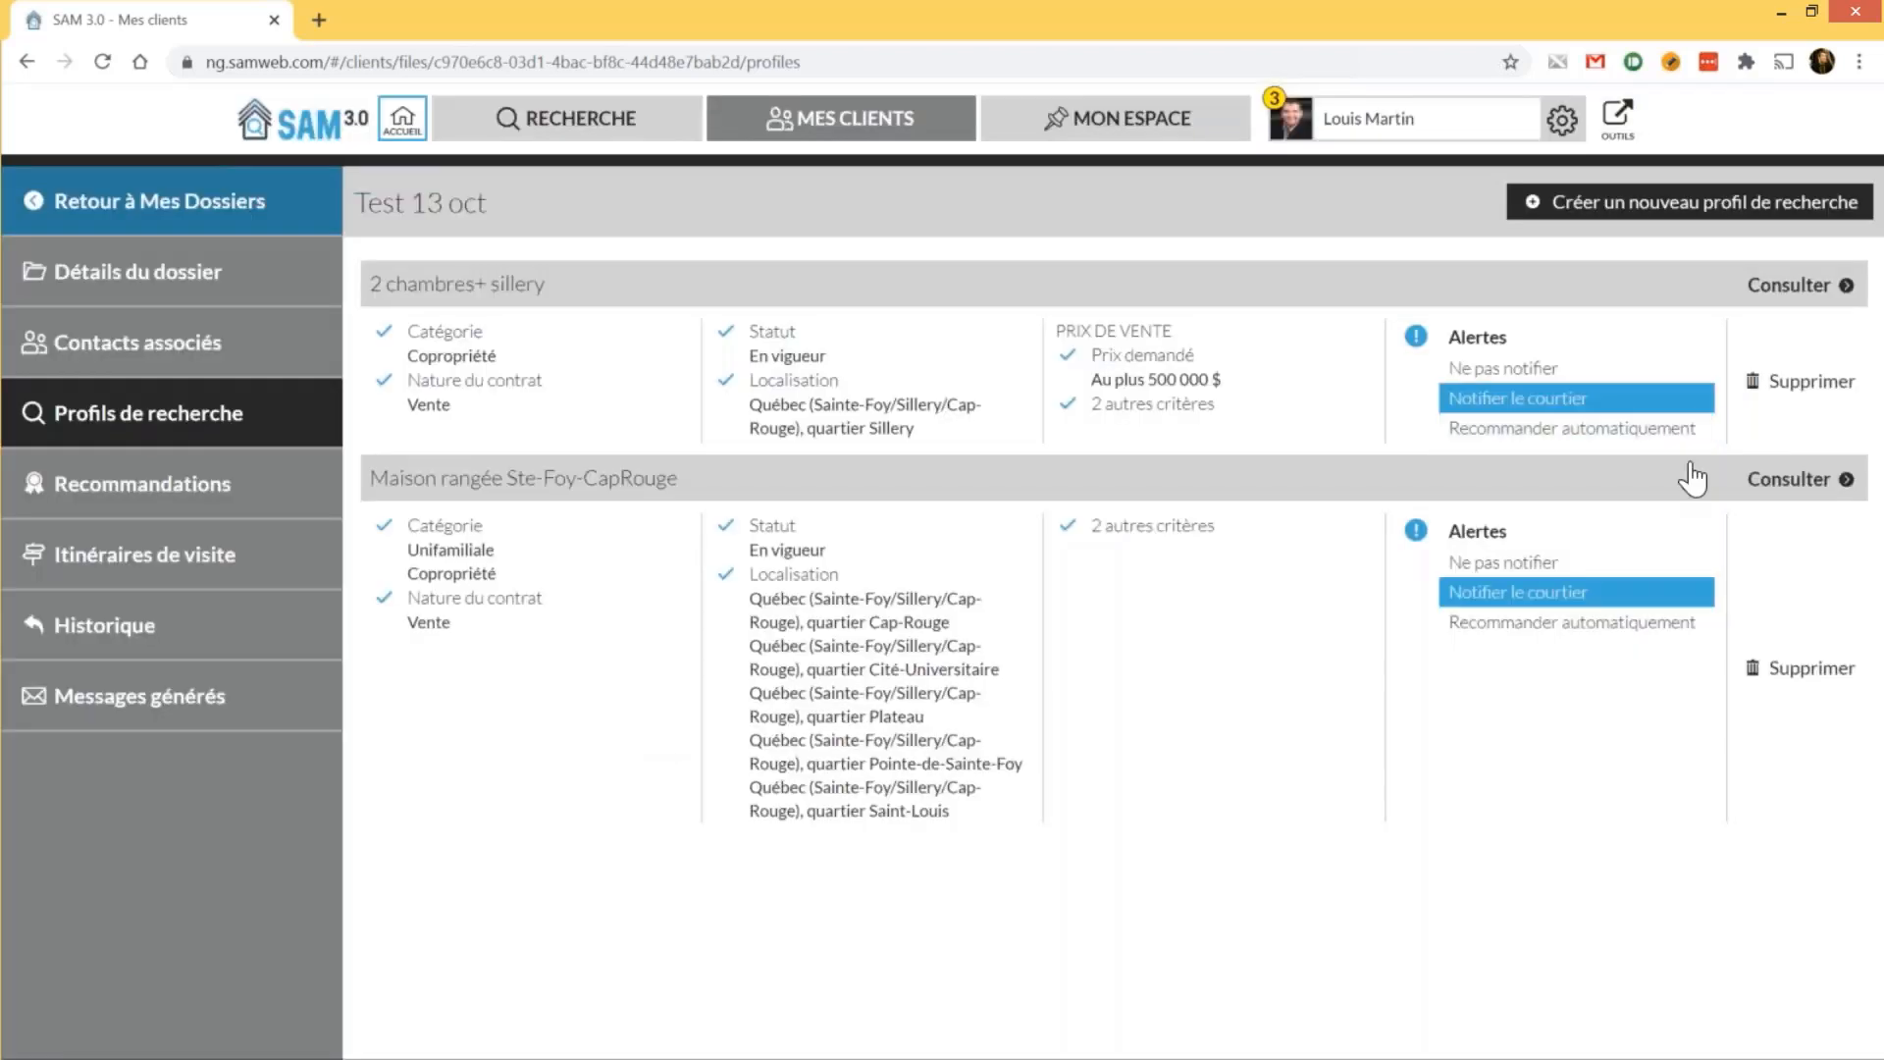
Set the 2 chambres+ sillery and Maison rangée alerts to Ne pas notifier, then view Recommandations
{"action": "left_click", "coordinate": [1486, 379]}
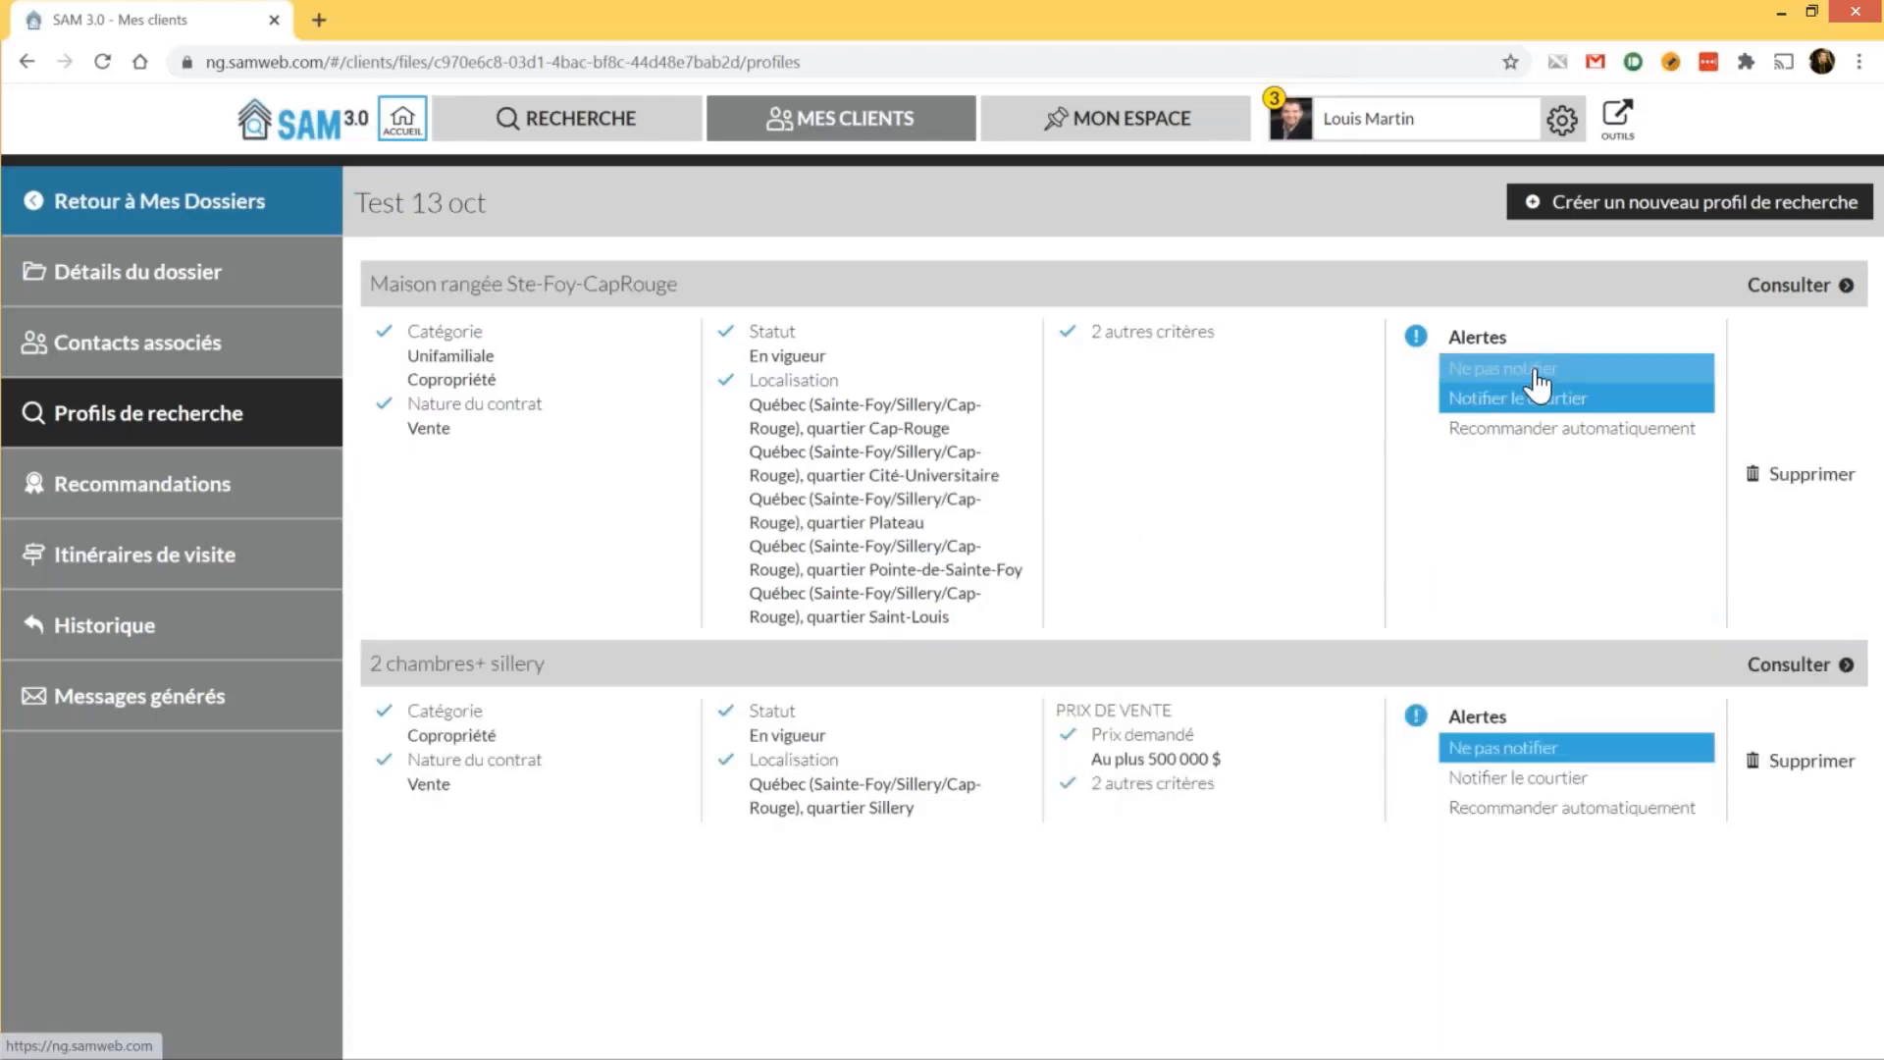
{"action": "left_click", "coordinate": [1536, 371]}
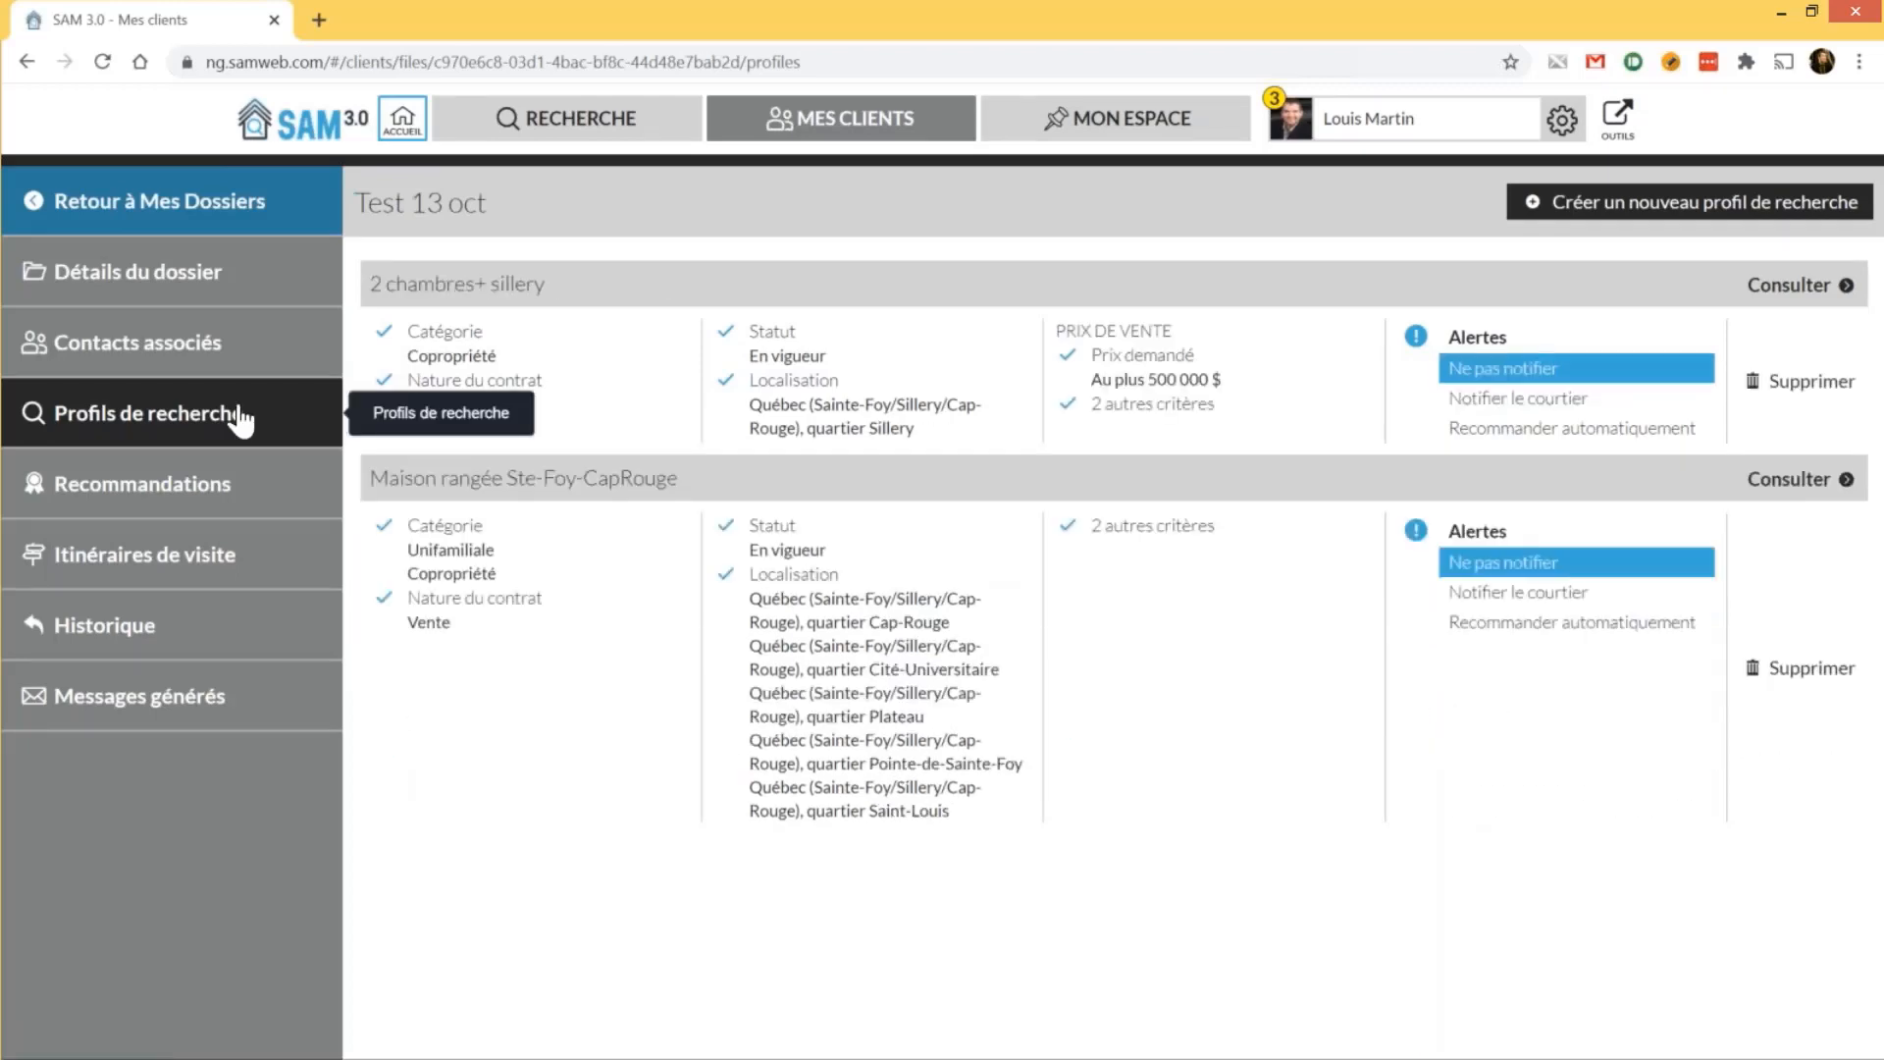
{"action": "left_click", "coordinate": [217, 501]}
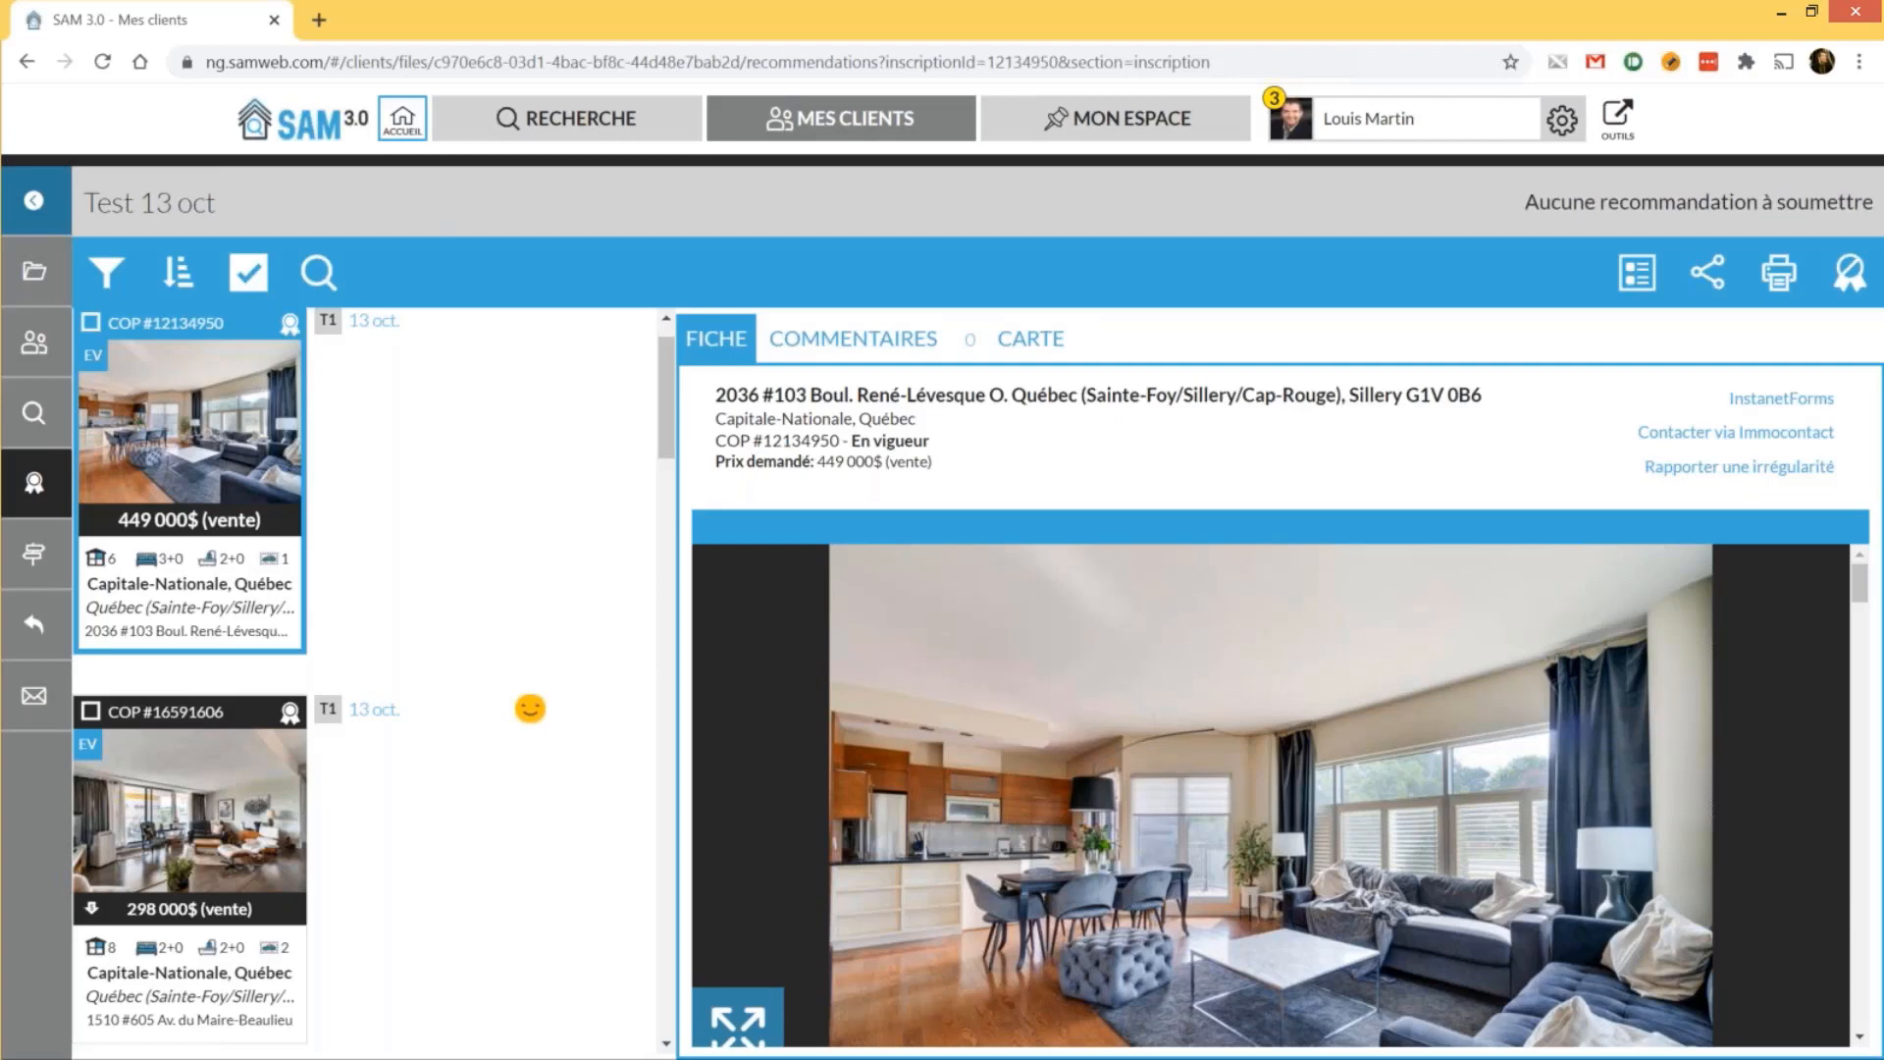
View recommended listings COP #16591606 and COP #18381913 and read the listing's comments
{"action": "left_click", "coordinate": [224, 726]}
{"action": "scroll", "coordinate": [224, 726], "scroll_direction": "down", "scroll_amount": 10}
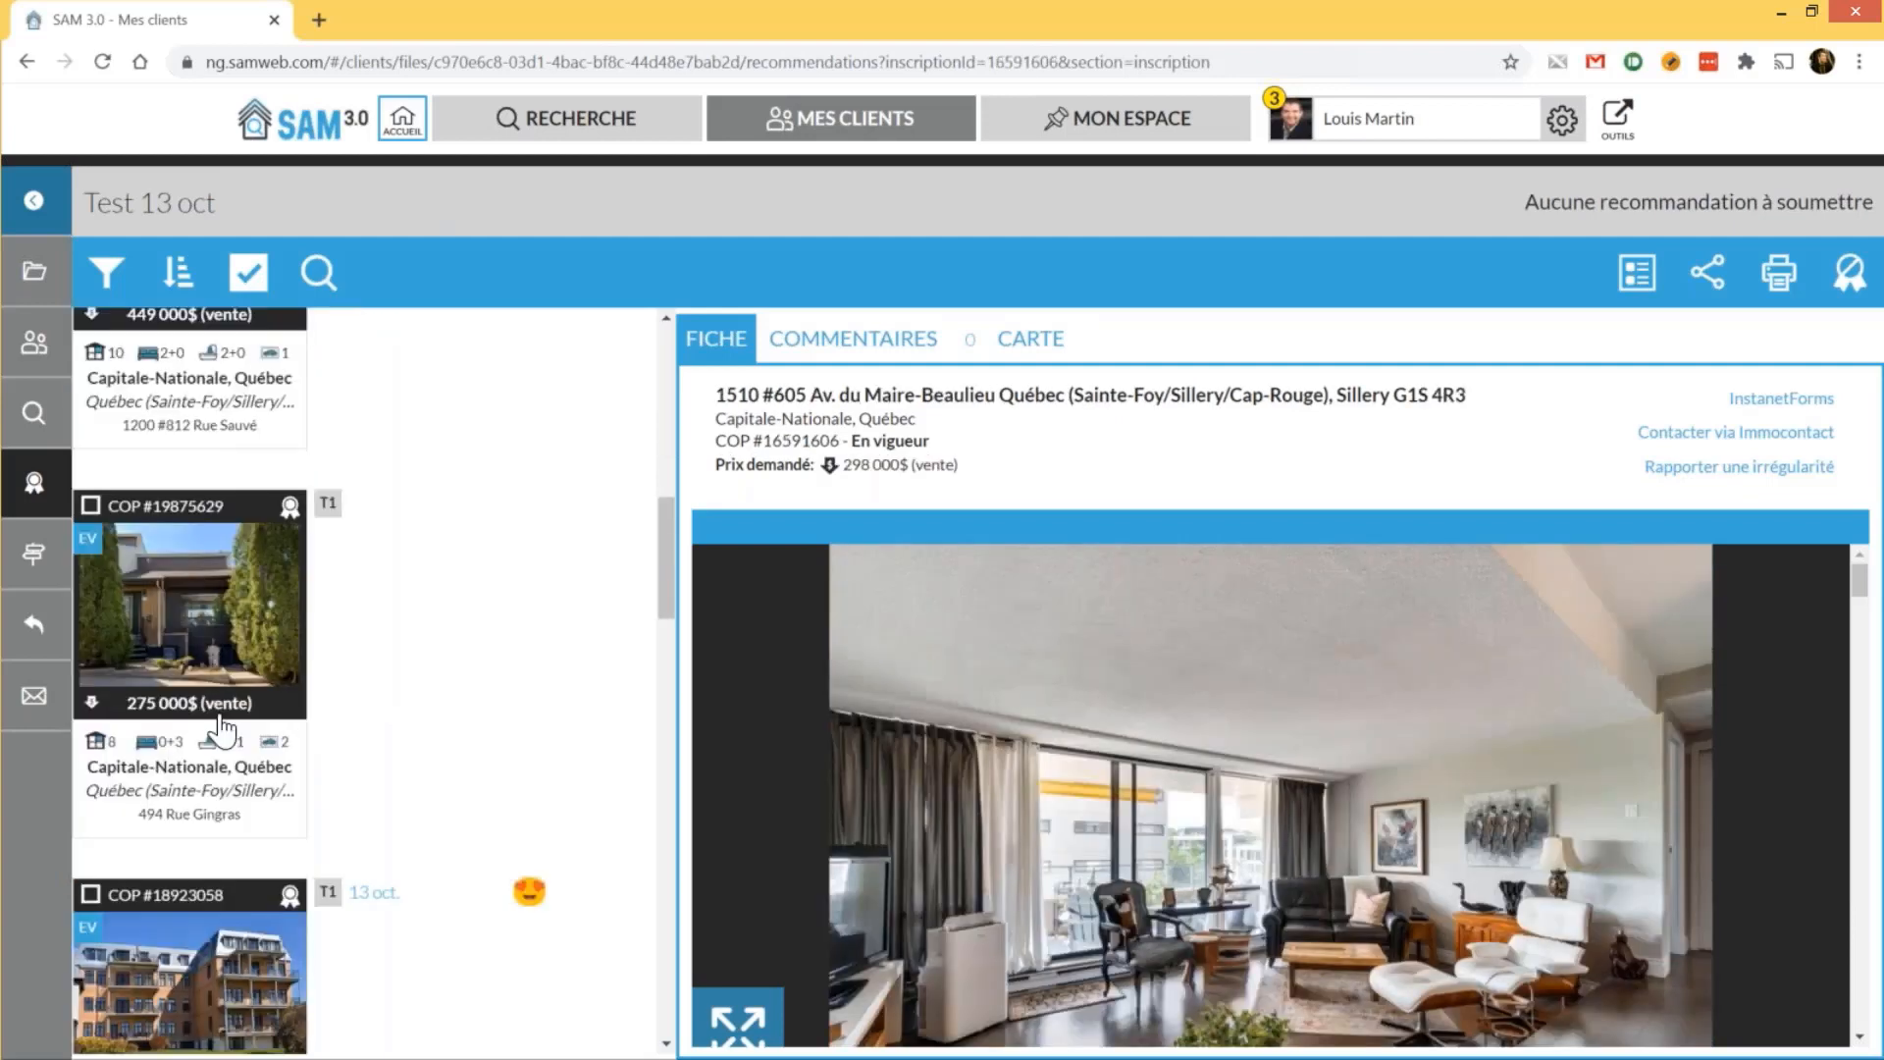
{"action": "scroll", "coordinate": [223, 726], "scroll_direction": "down", "scroll_amount": 5}
{"action": "left_click", "coordinate": [224, 726]}
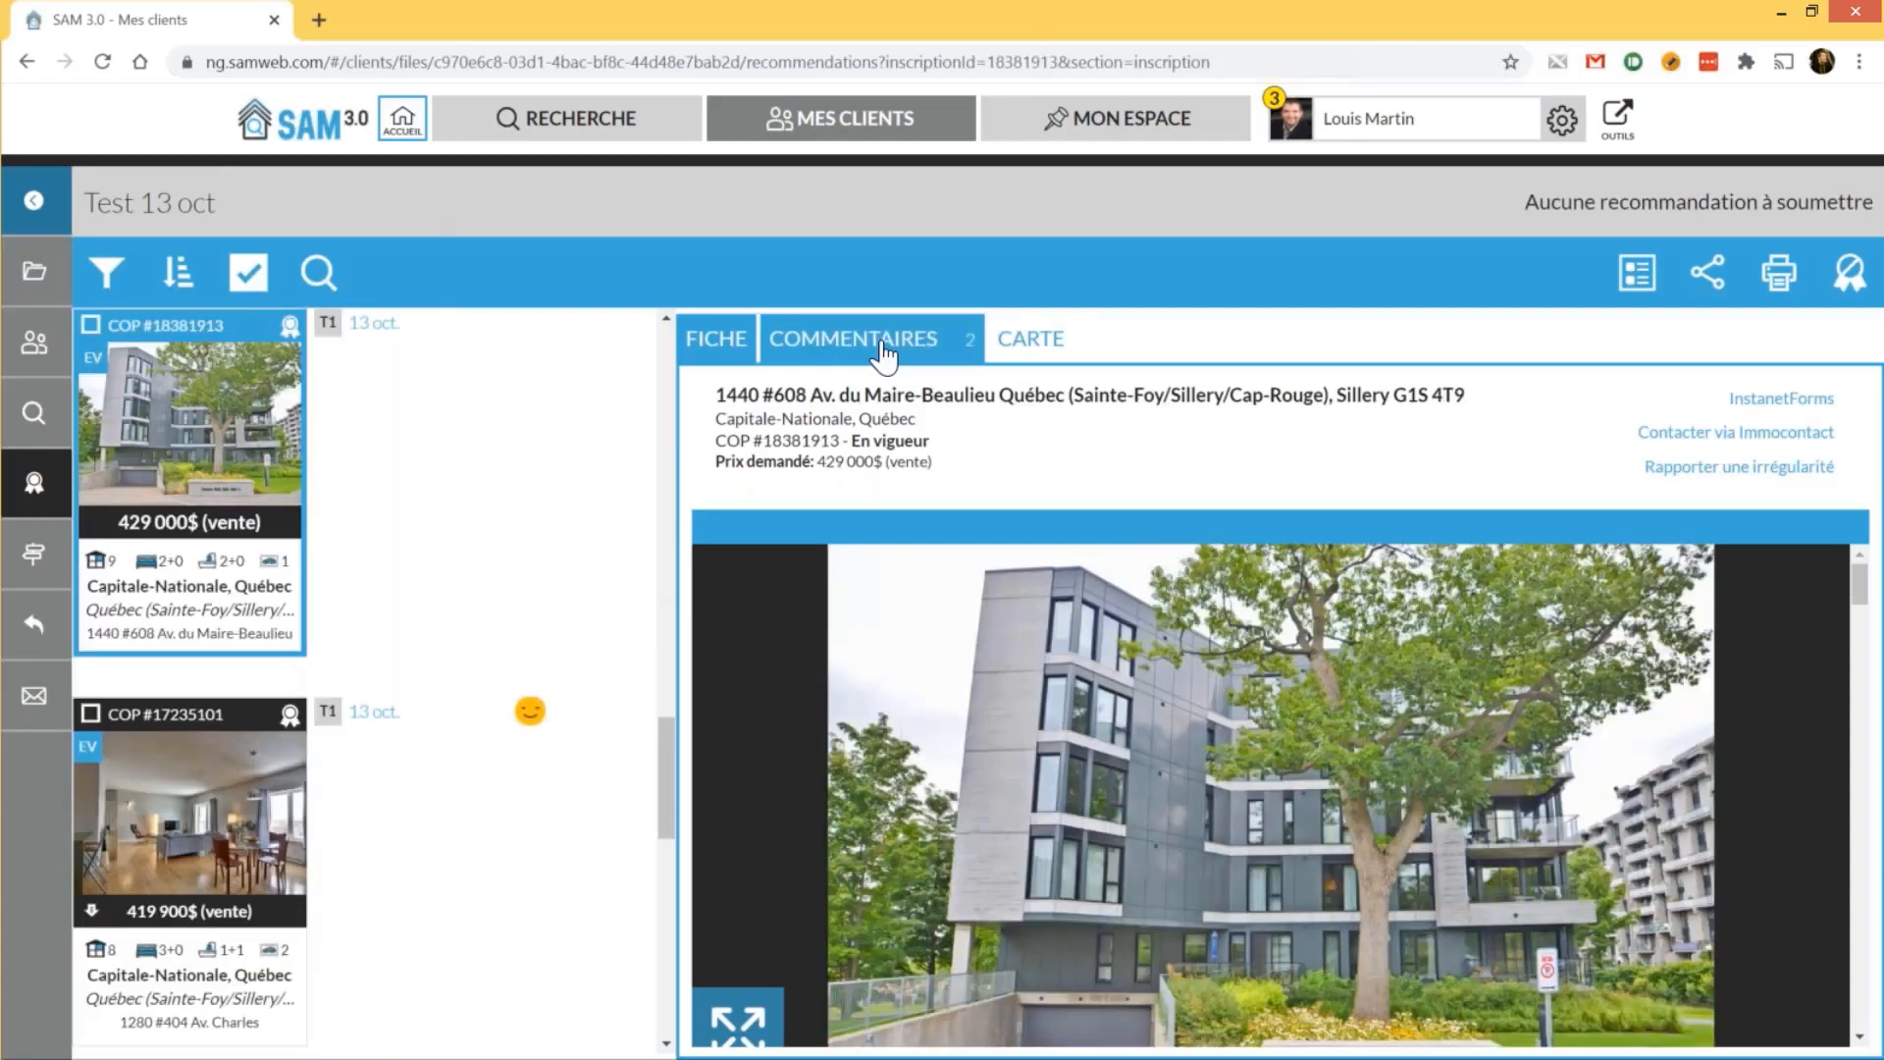
{"action": "left_click", "coordinate": [884, 353]}
Look through the 15 October 2020 visit itinerary's stops, then return to Accueil
{"action": "left_click", "coordinate": [35, 559]}
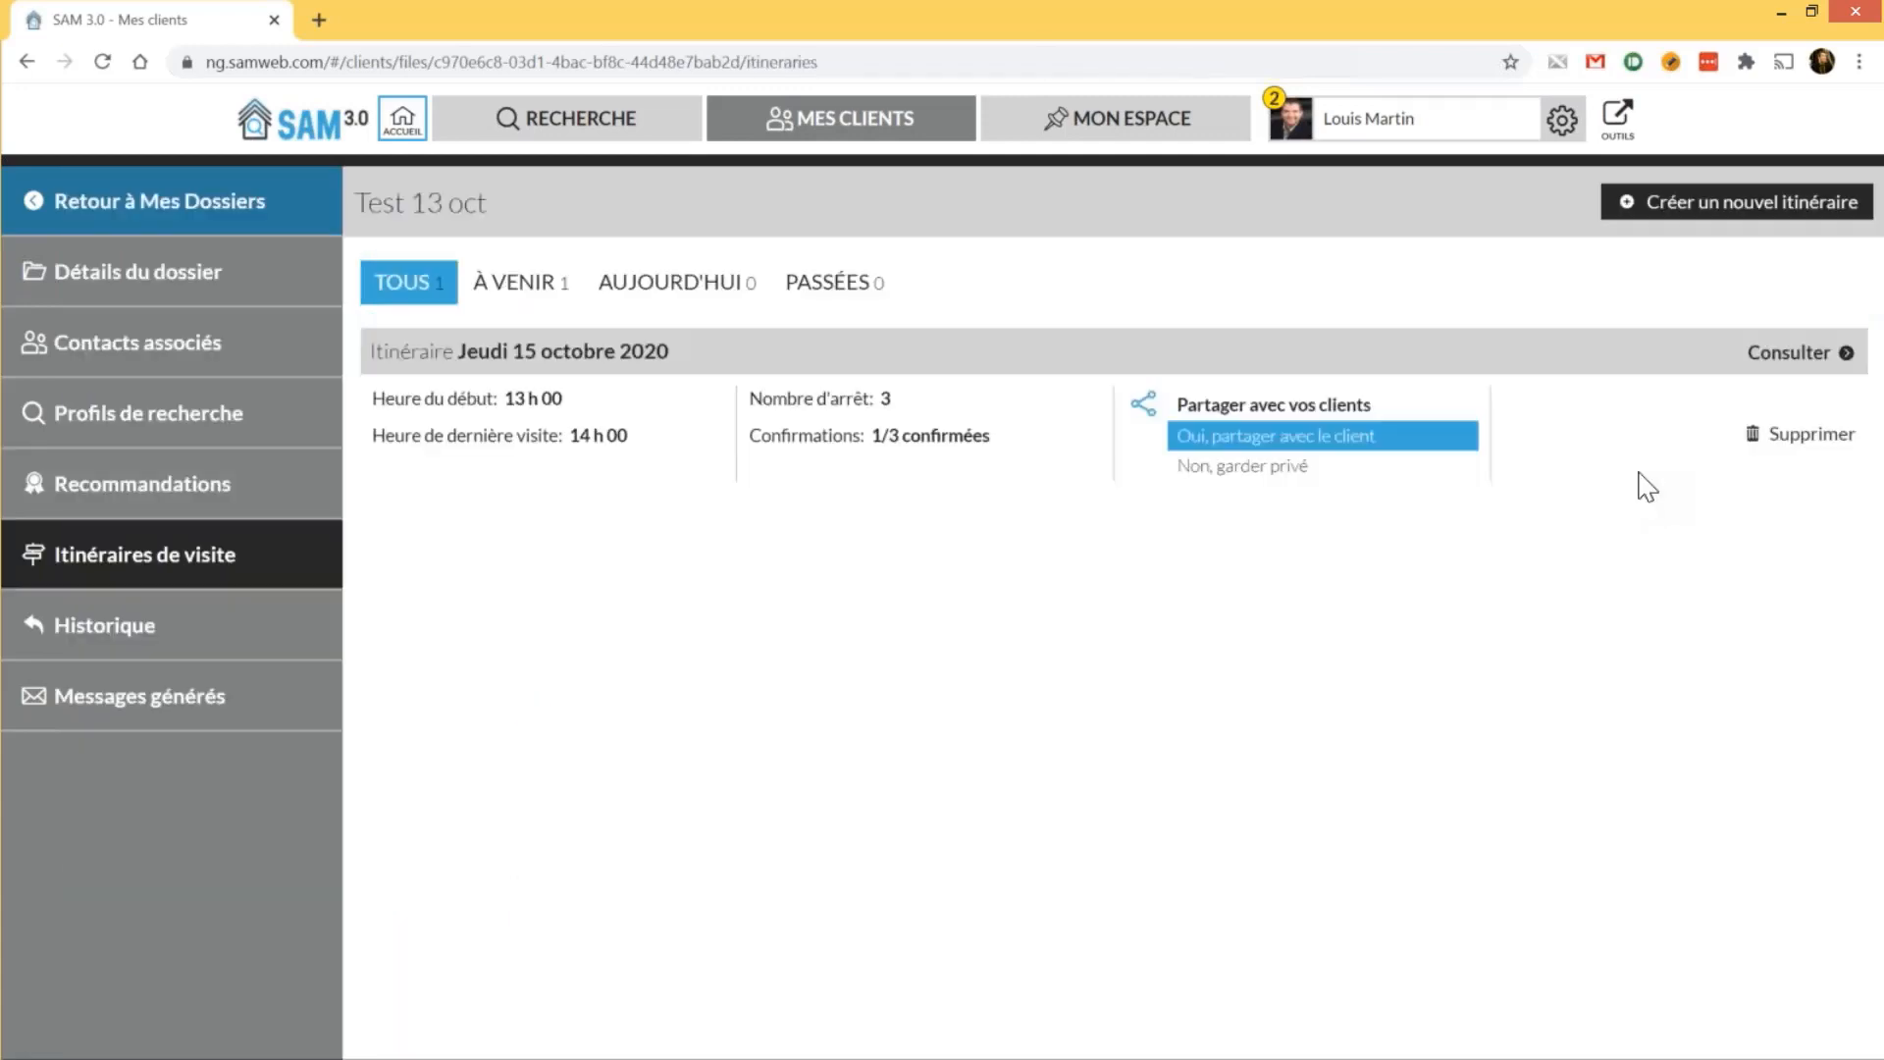
{"action": "left_click", "coordinate": [1790, 356]}
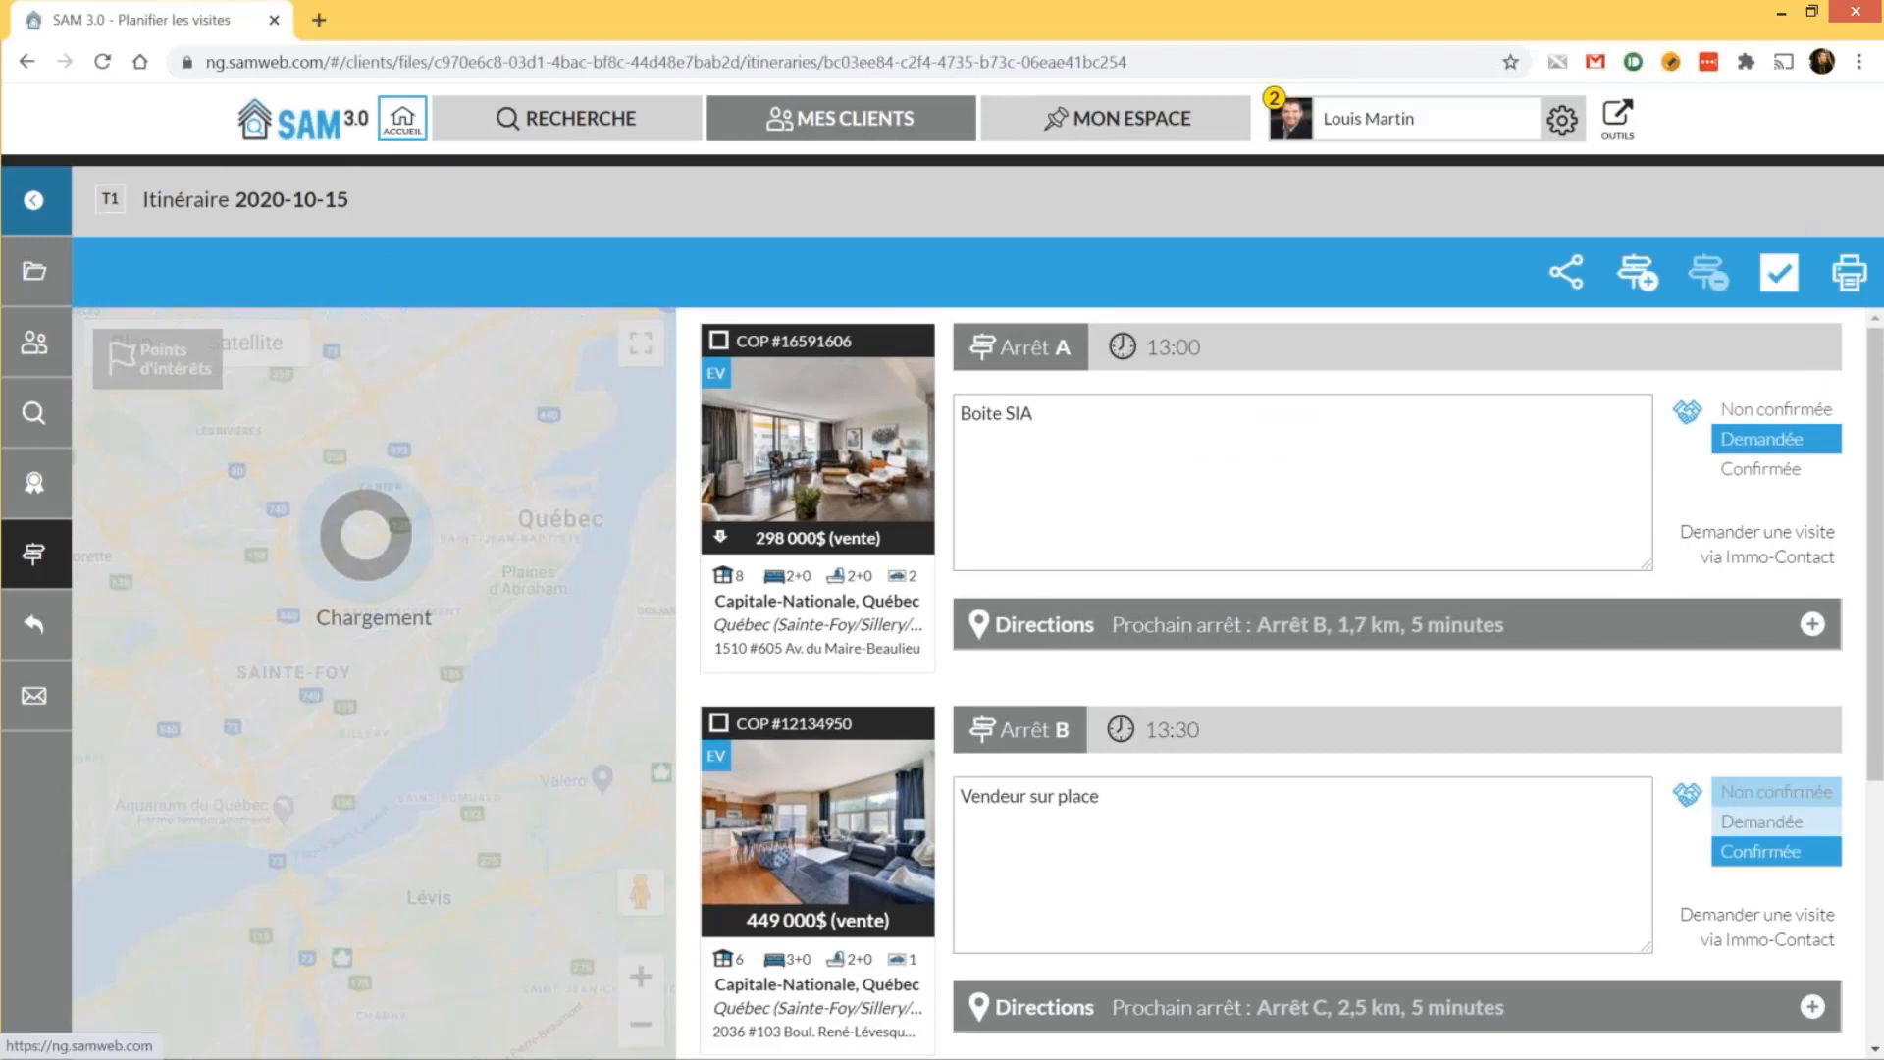
{"action": "scroll", "coordinate": [1655, 667], "scroll_direction": "down", "scroll_amount": 4}
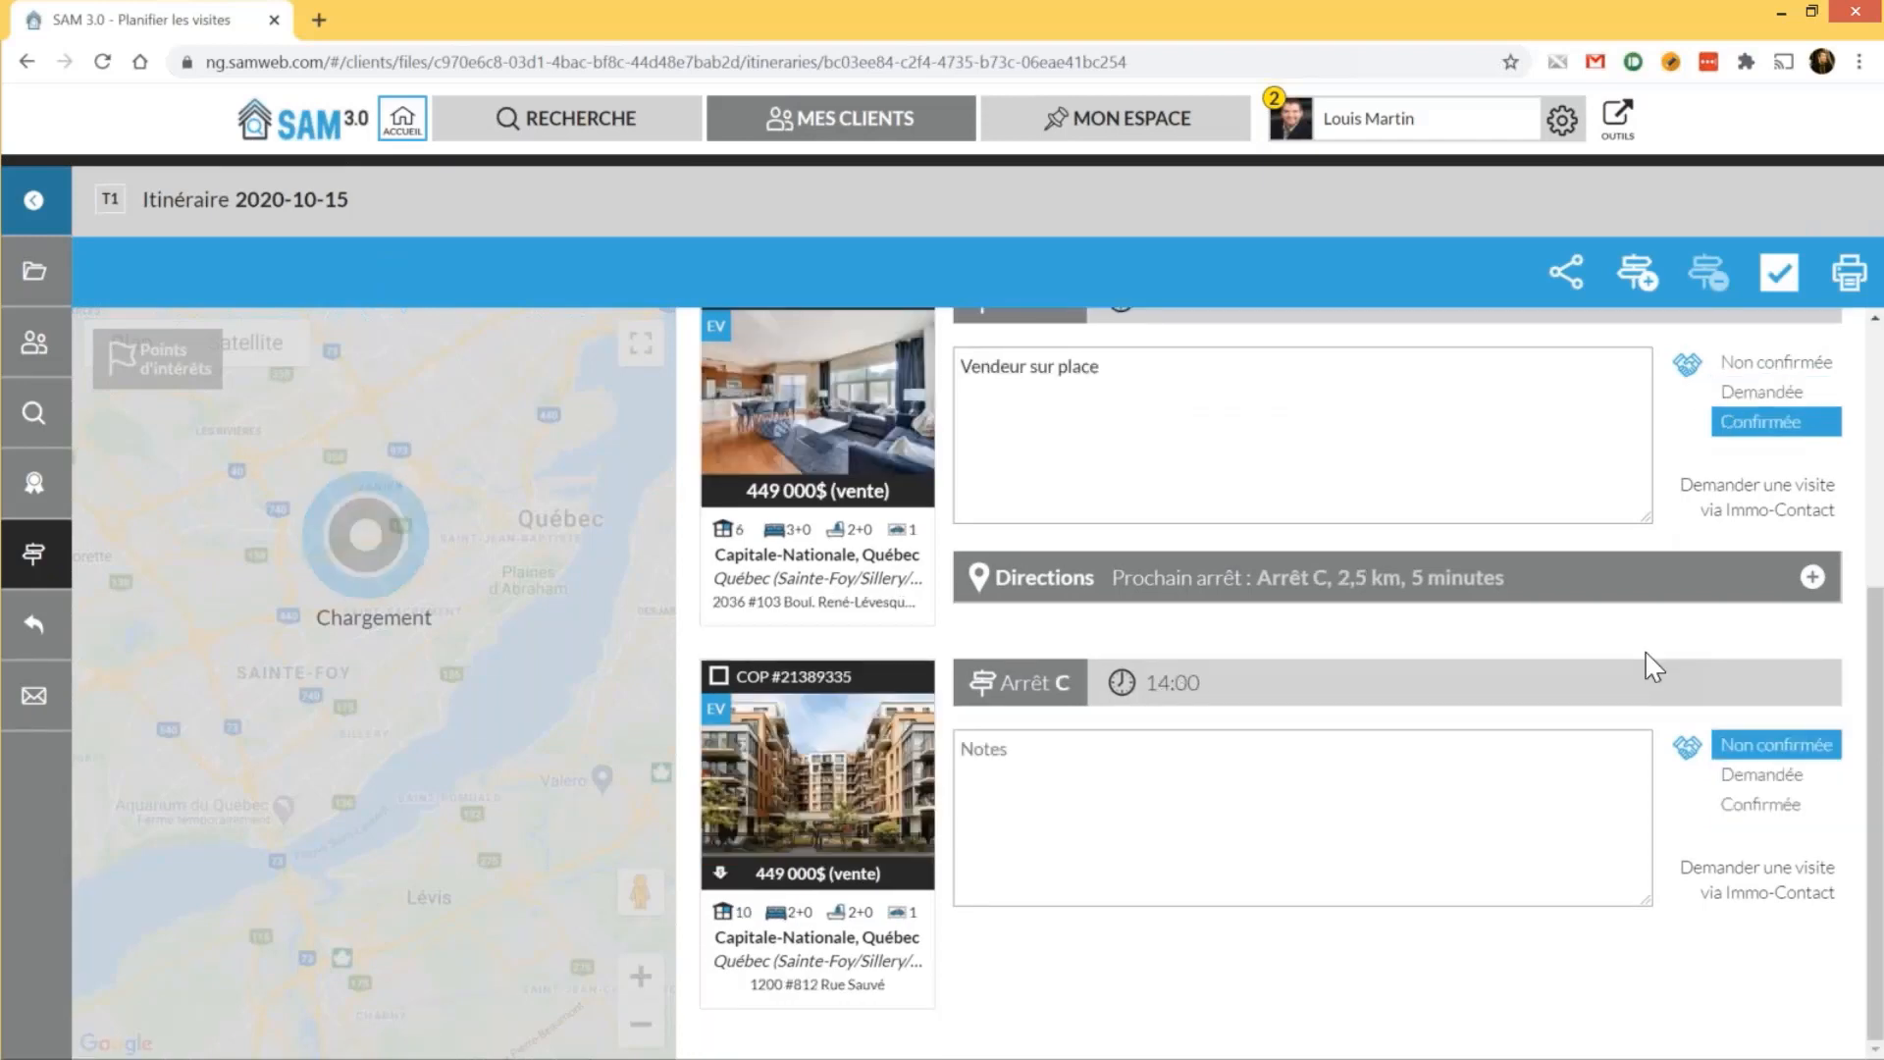
{"action": "left_click", "coordinate": [401, 122]}
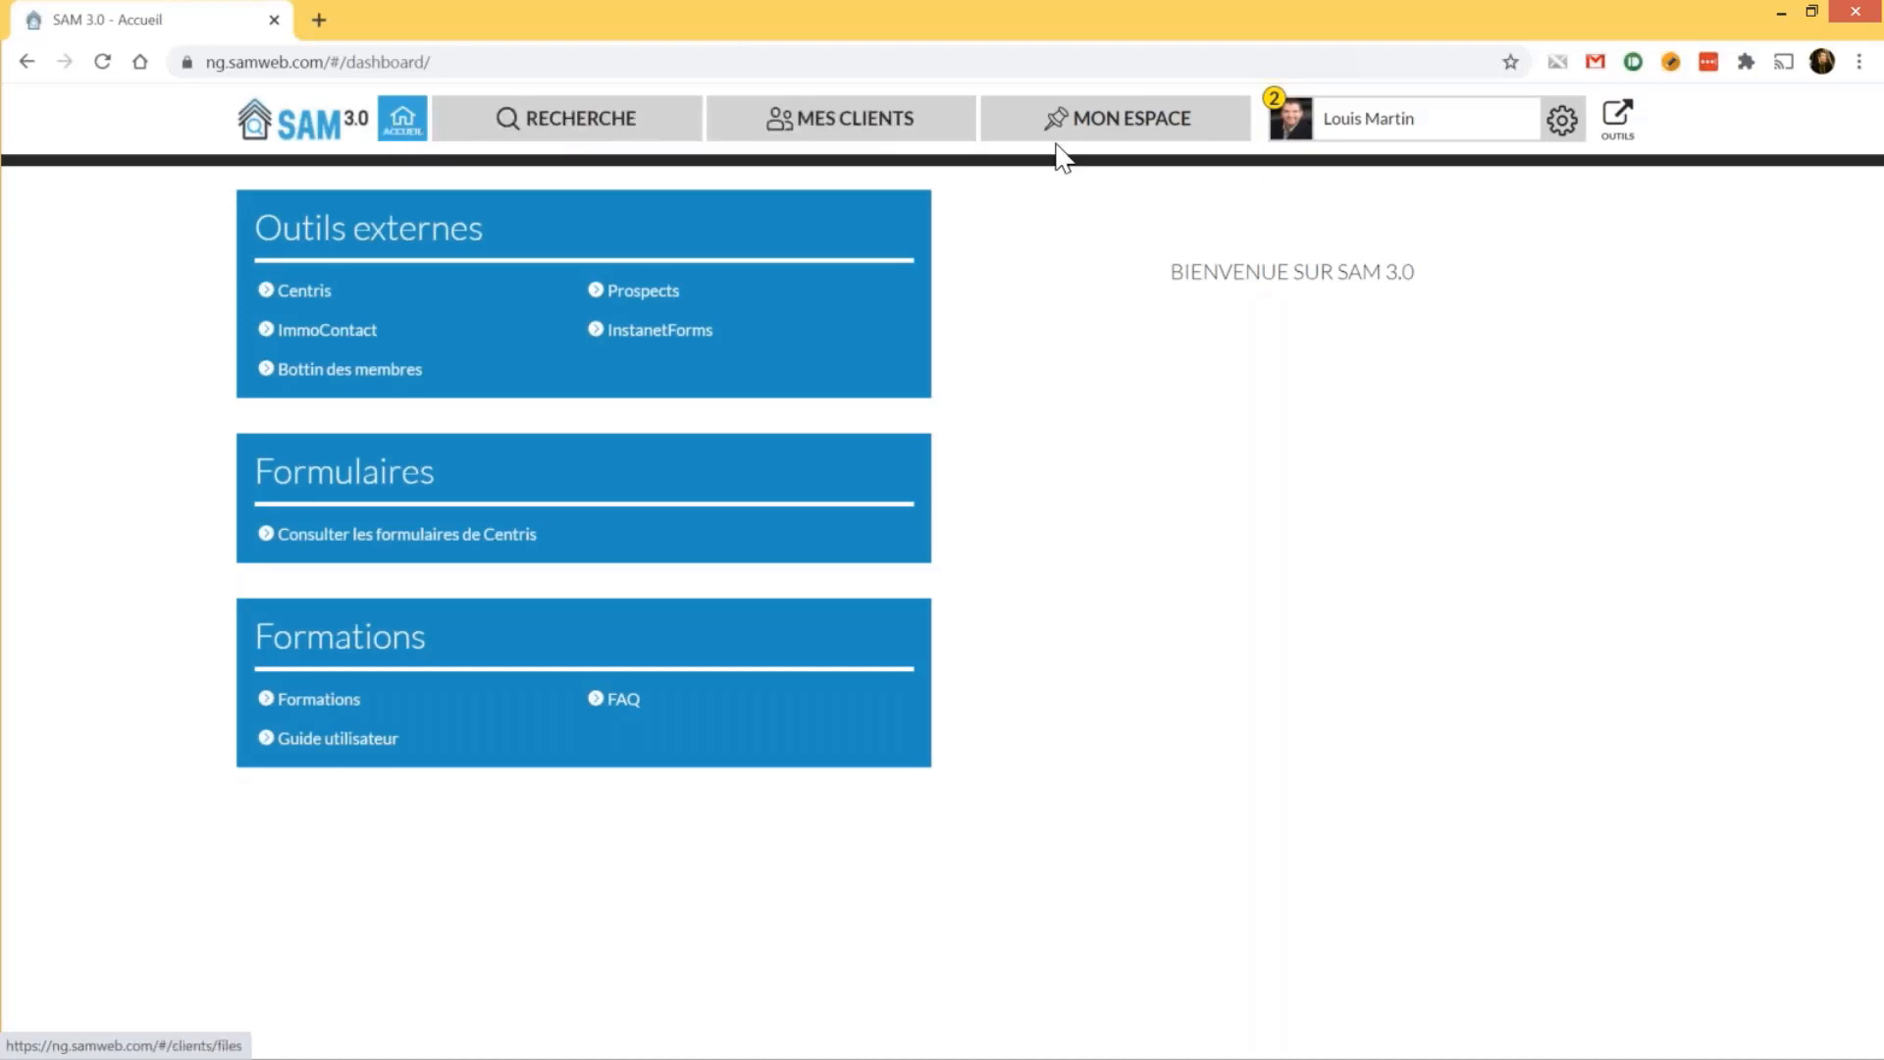
In MON ESPACE contracts, read the UNI #12864964 listing's full details, then close it
{"action": "left_click", "coordinate": [1113, 130]}
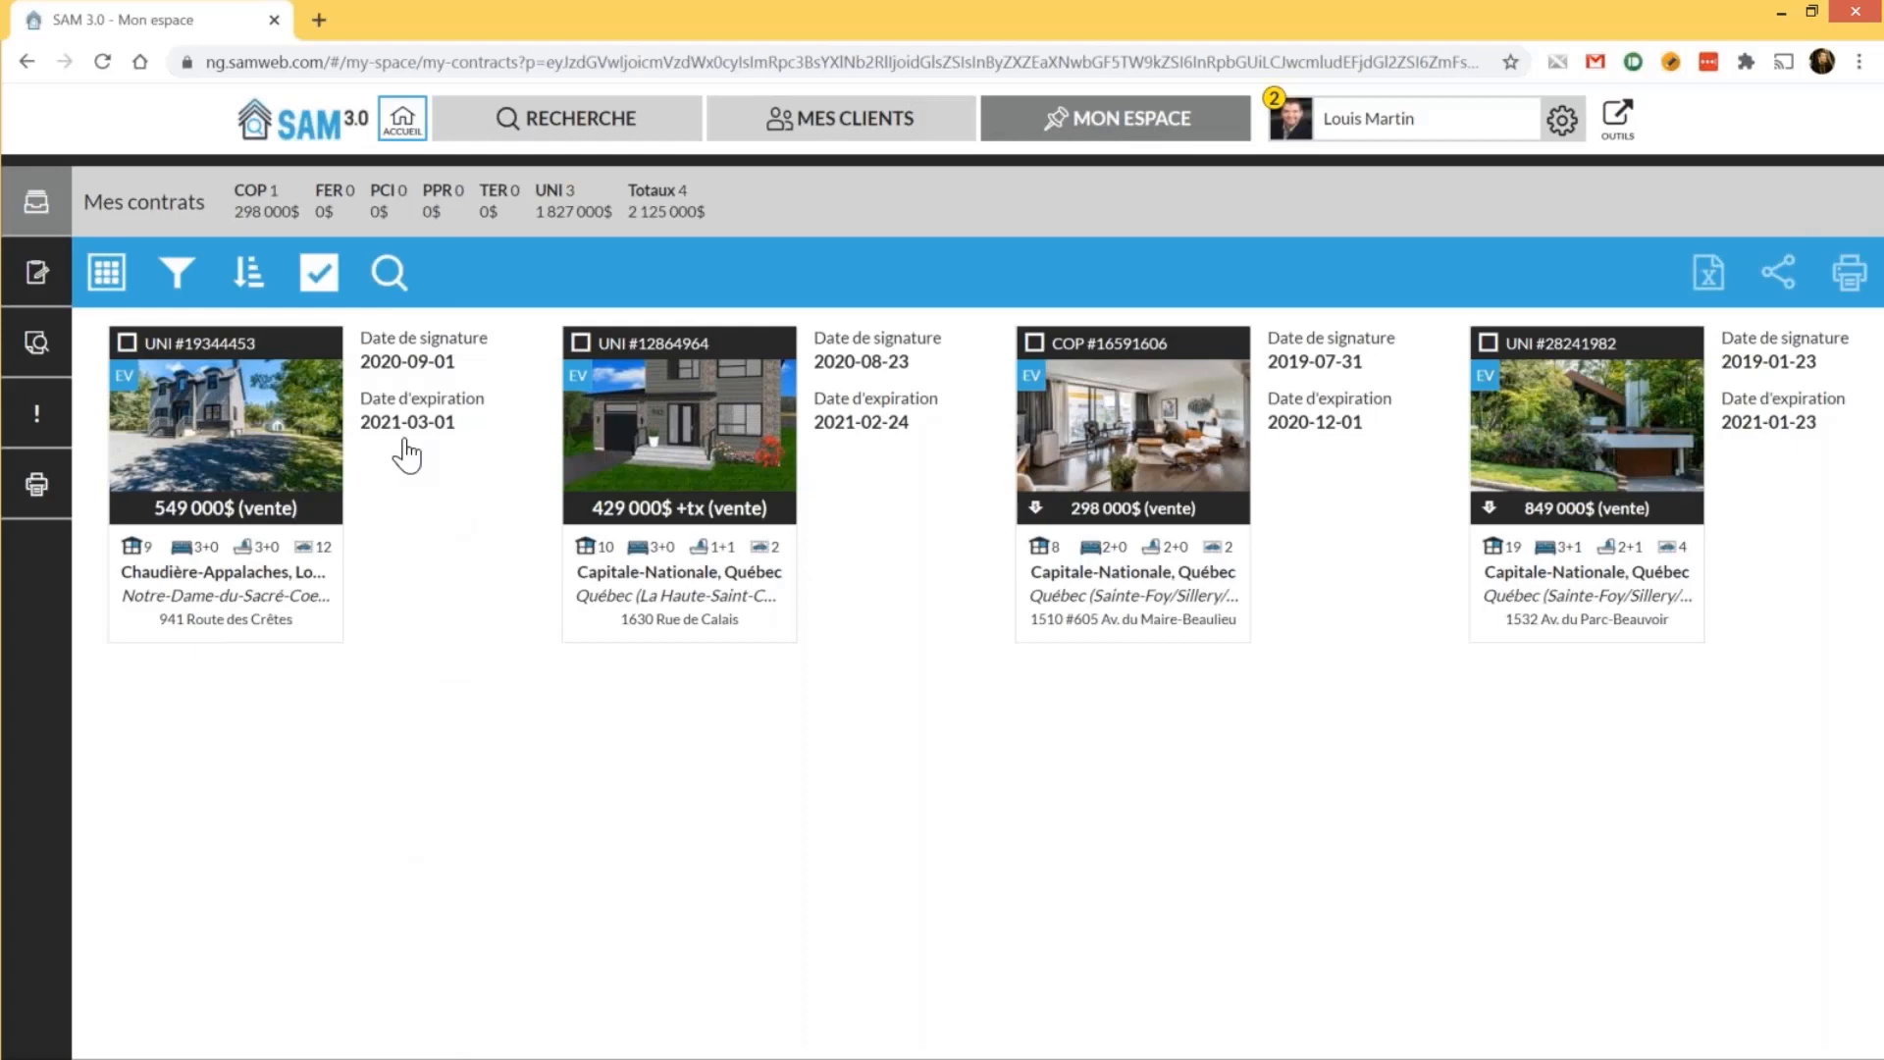
{"action": "left_click", "coordinate": [674, 455]}
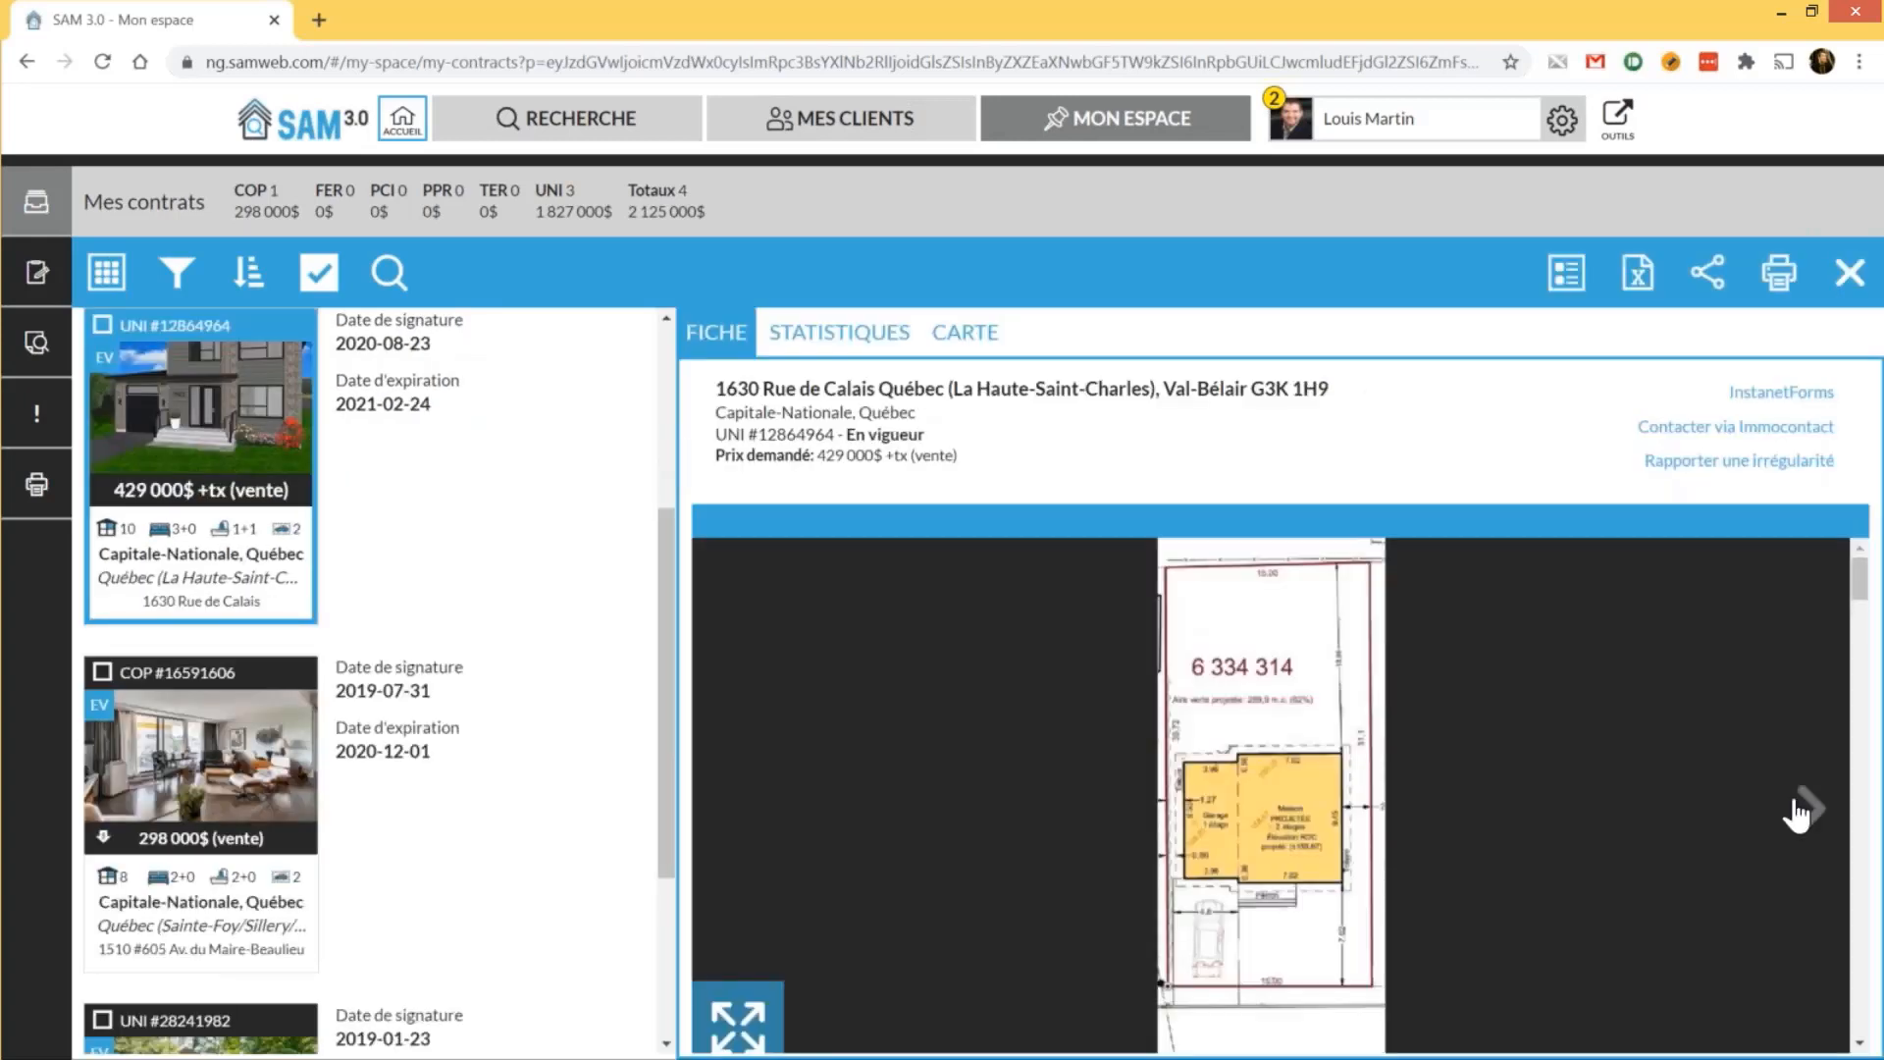
{"action": "scroll", "coordinate": [1797, 812], "scroll_direction": "down", "scroll_amount": 5}
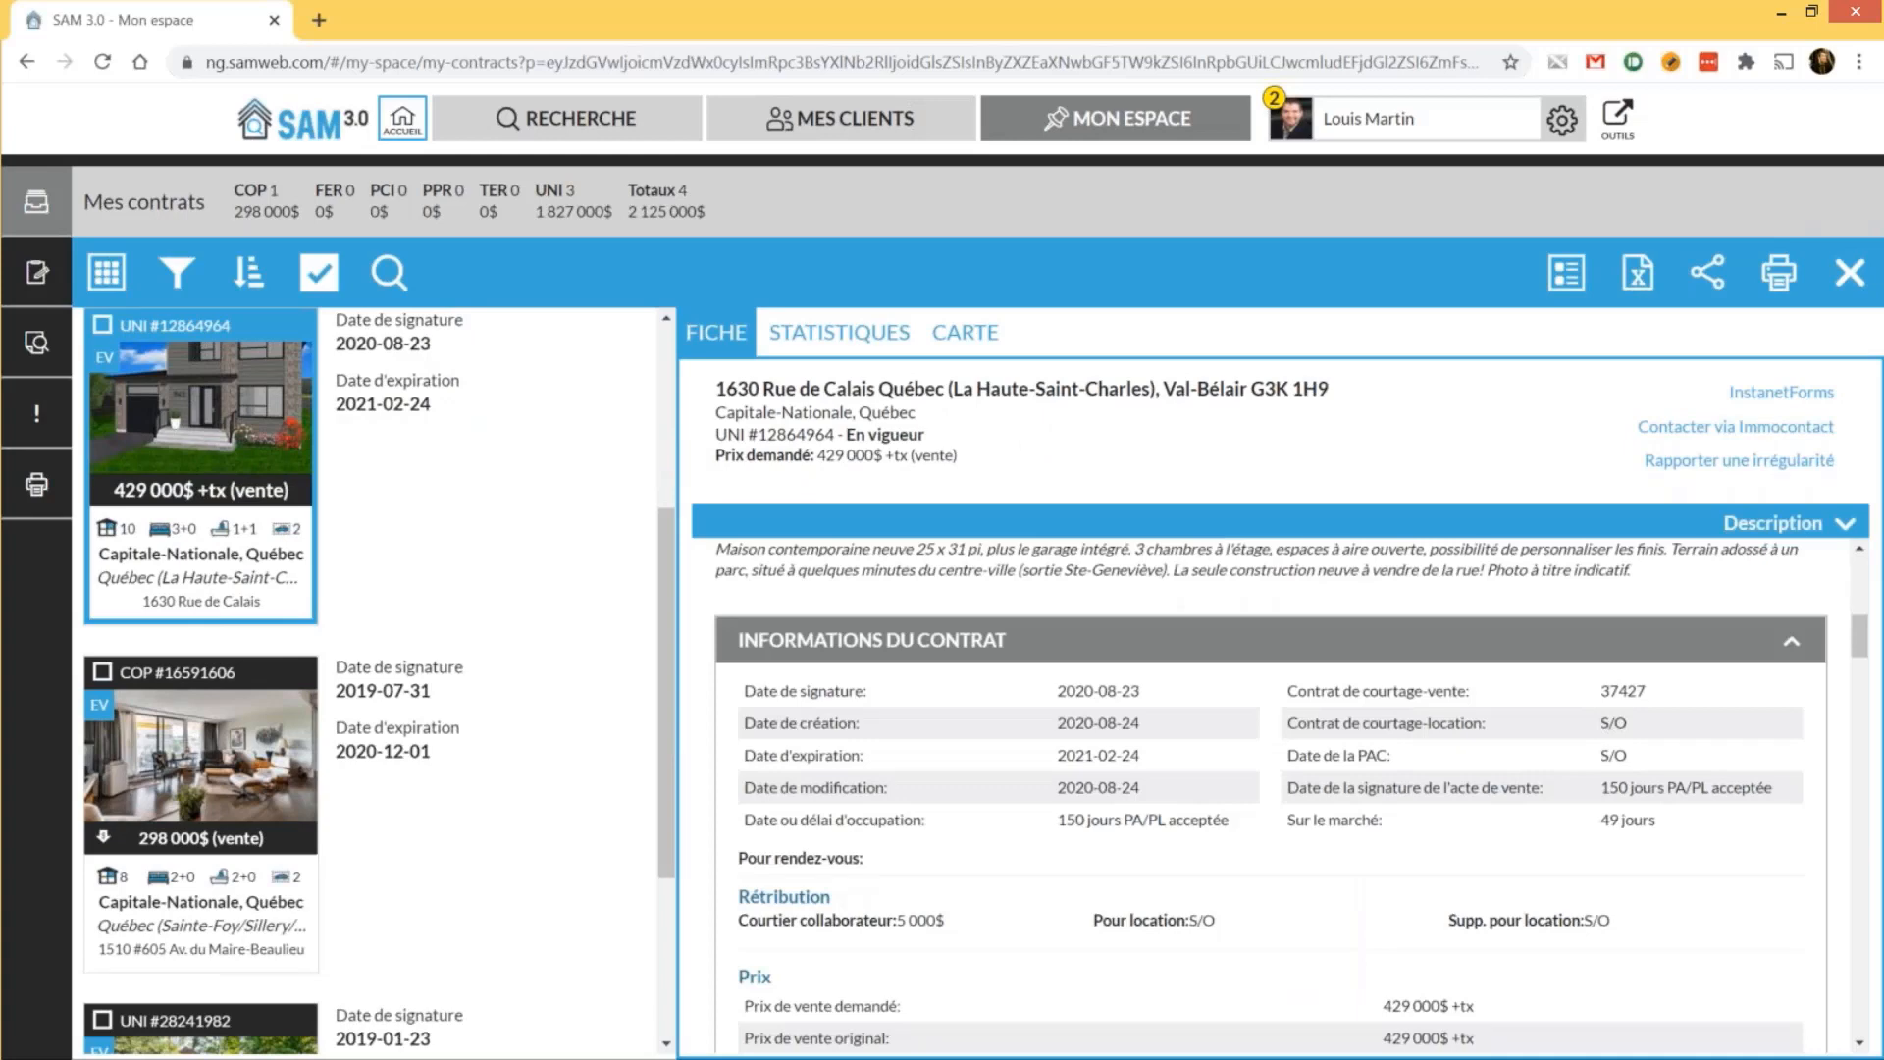
{"action": "scroll", "coordinate": [1624, 841], "scroll_direction": "down", "scroll_amount": 5}
{"action": "scroll", "coordinate": [1625, 842], "scroll_direction": "down", "scroll_amount": 5}
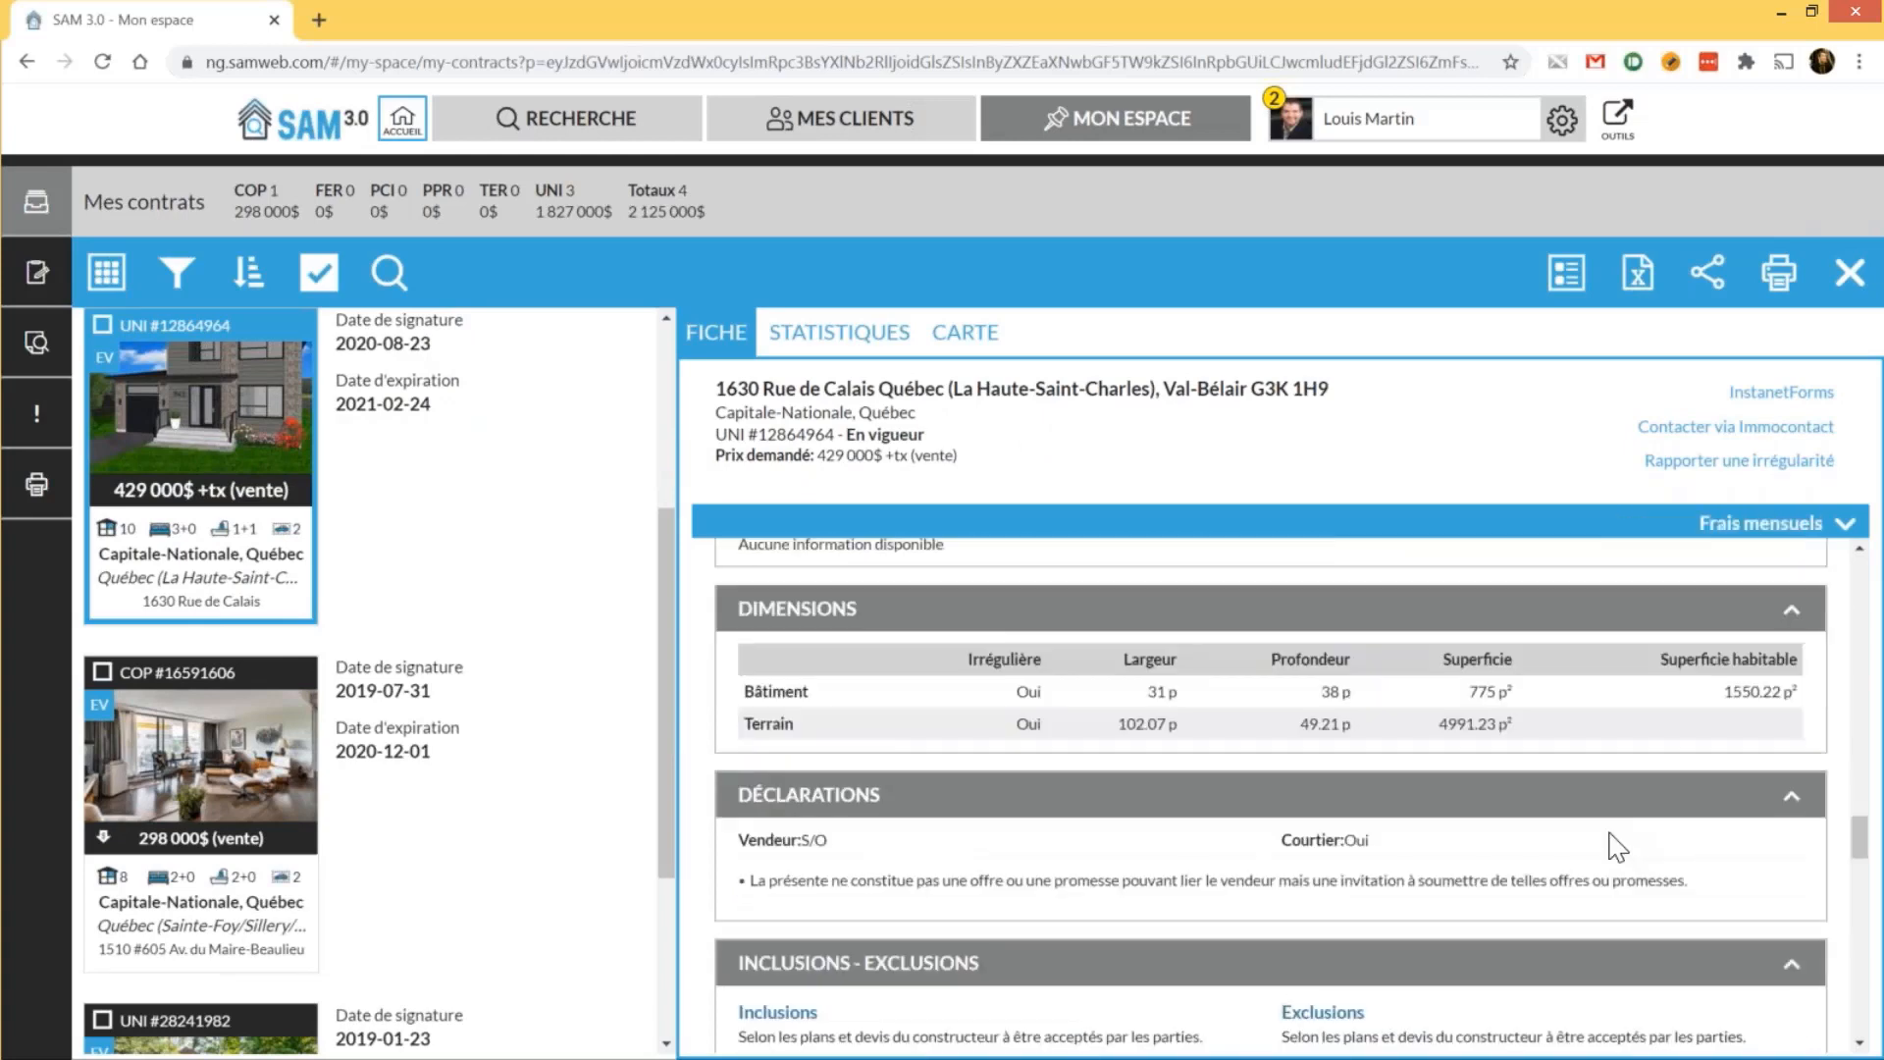
{"action": "scroll", "coordinate": [1615, 844], "scroll_direction": "down", "scroll_amount": 5}
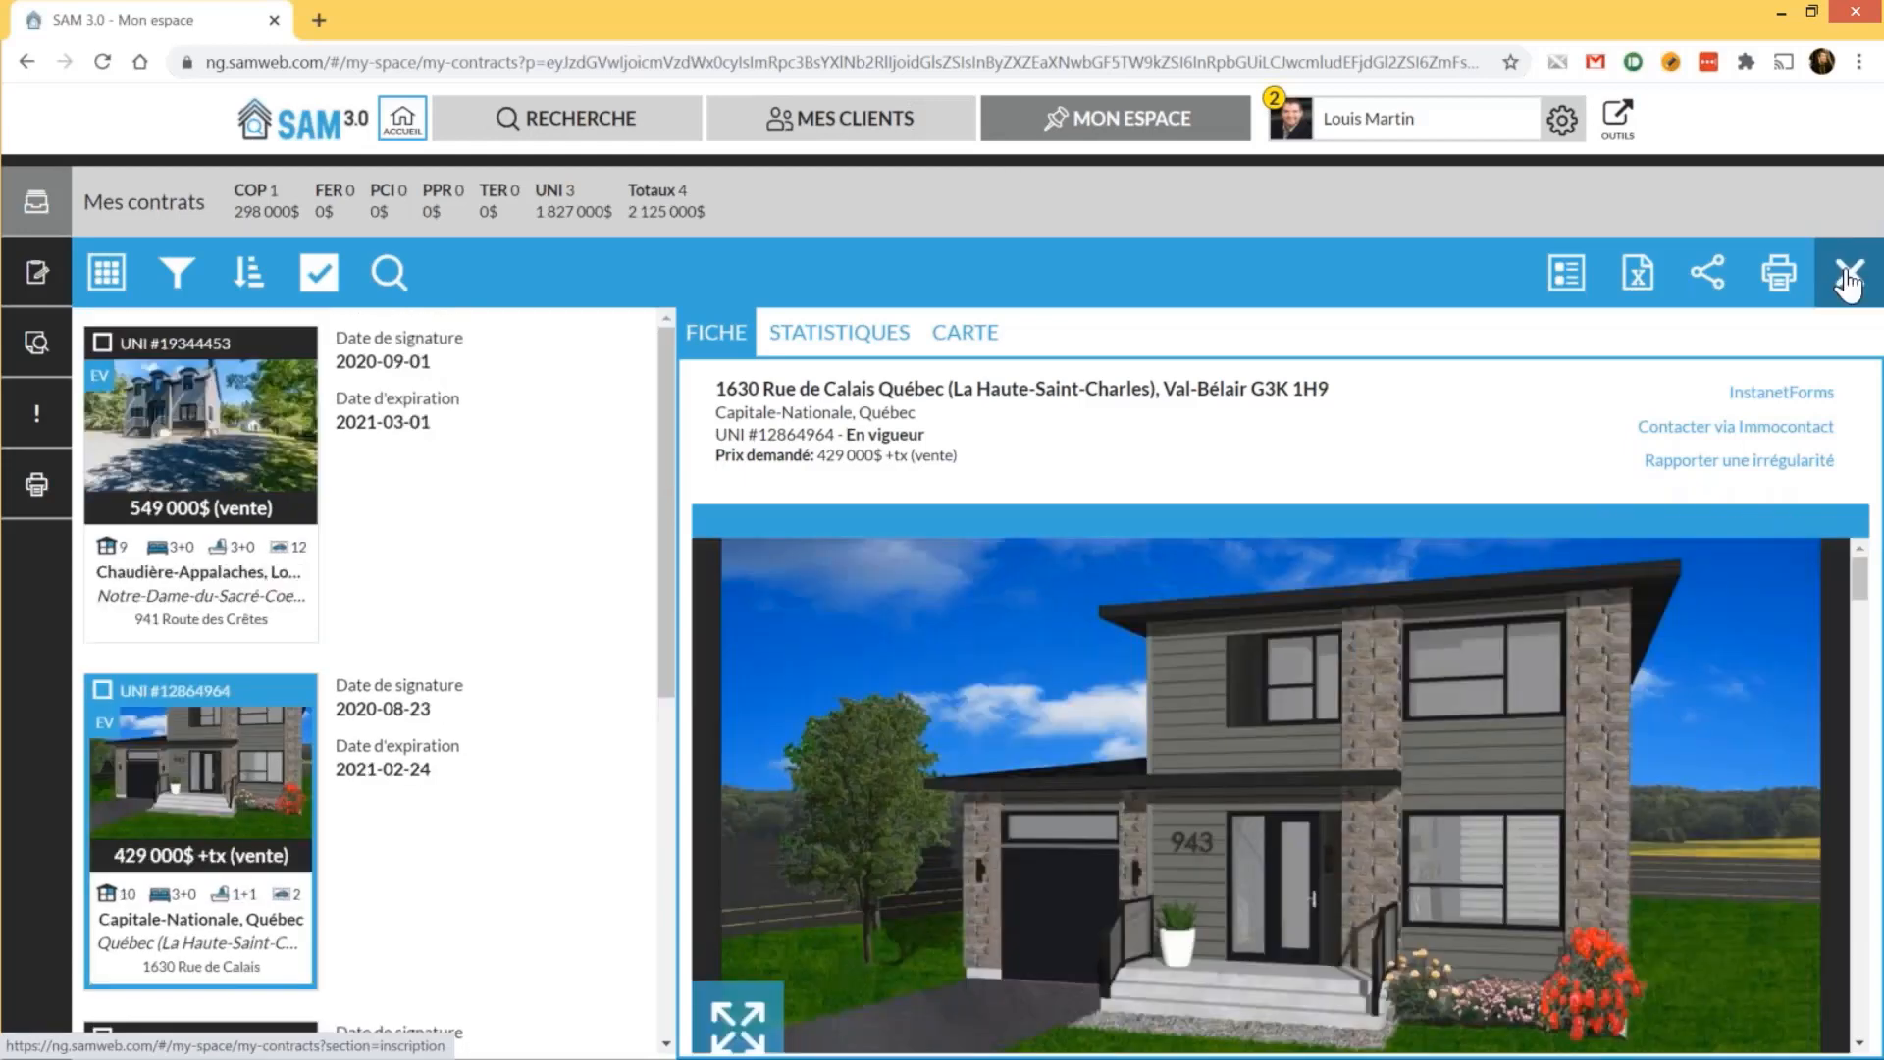
{"action": "left_click", "coordinate": [1849, 279]}
Filter the contract list down to four contracts, then go to Mes brouillons de recherche
{"action": "left_click", "coordinate": [177, 276]}
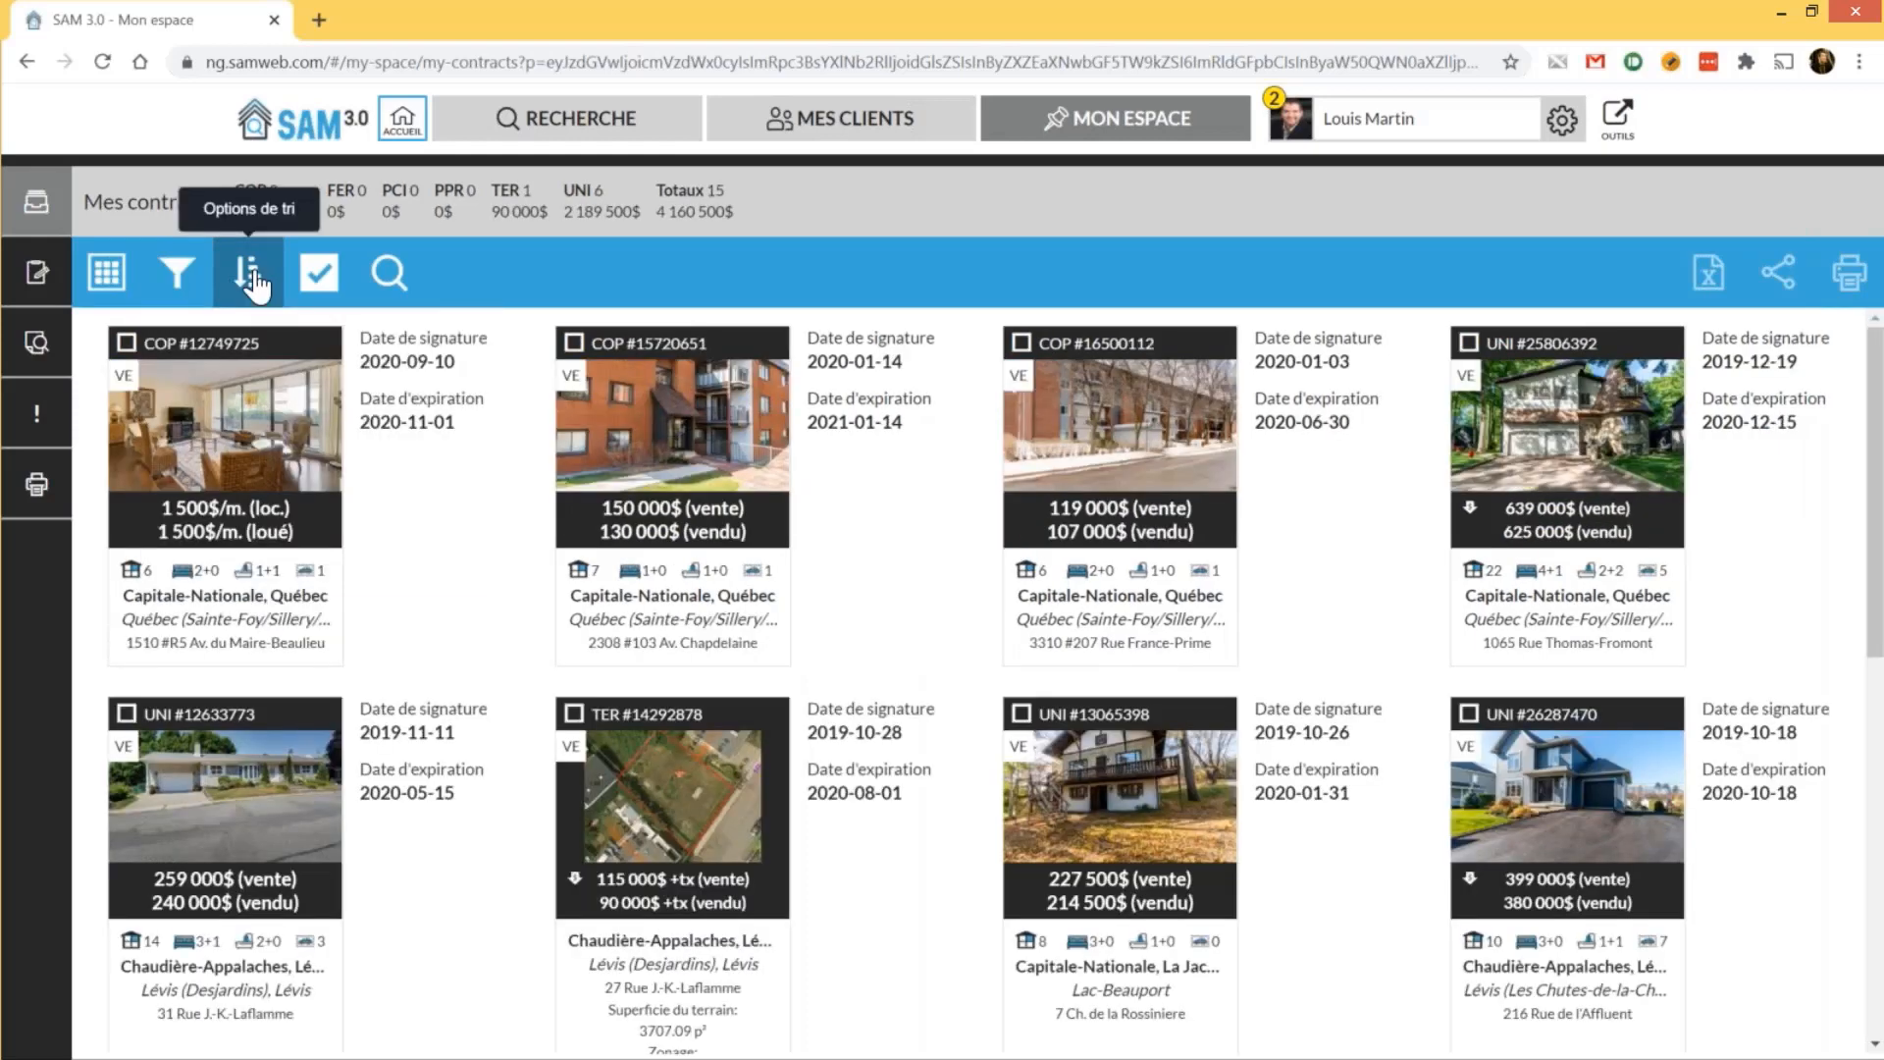
{"action": "left_click", "coordinate": [36, 412]}
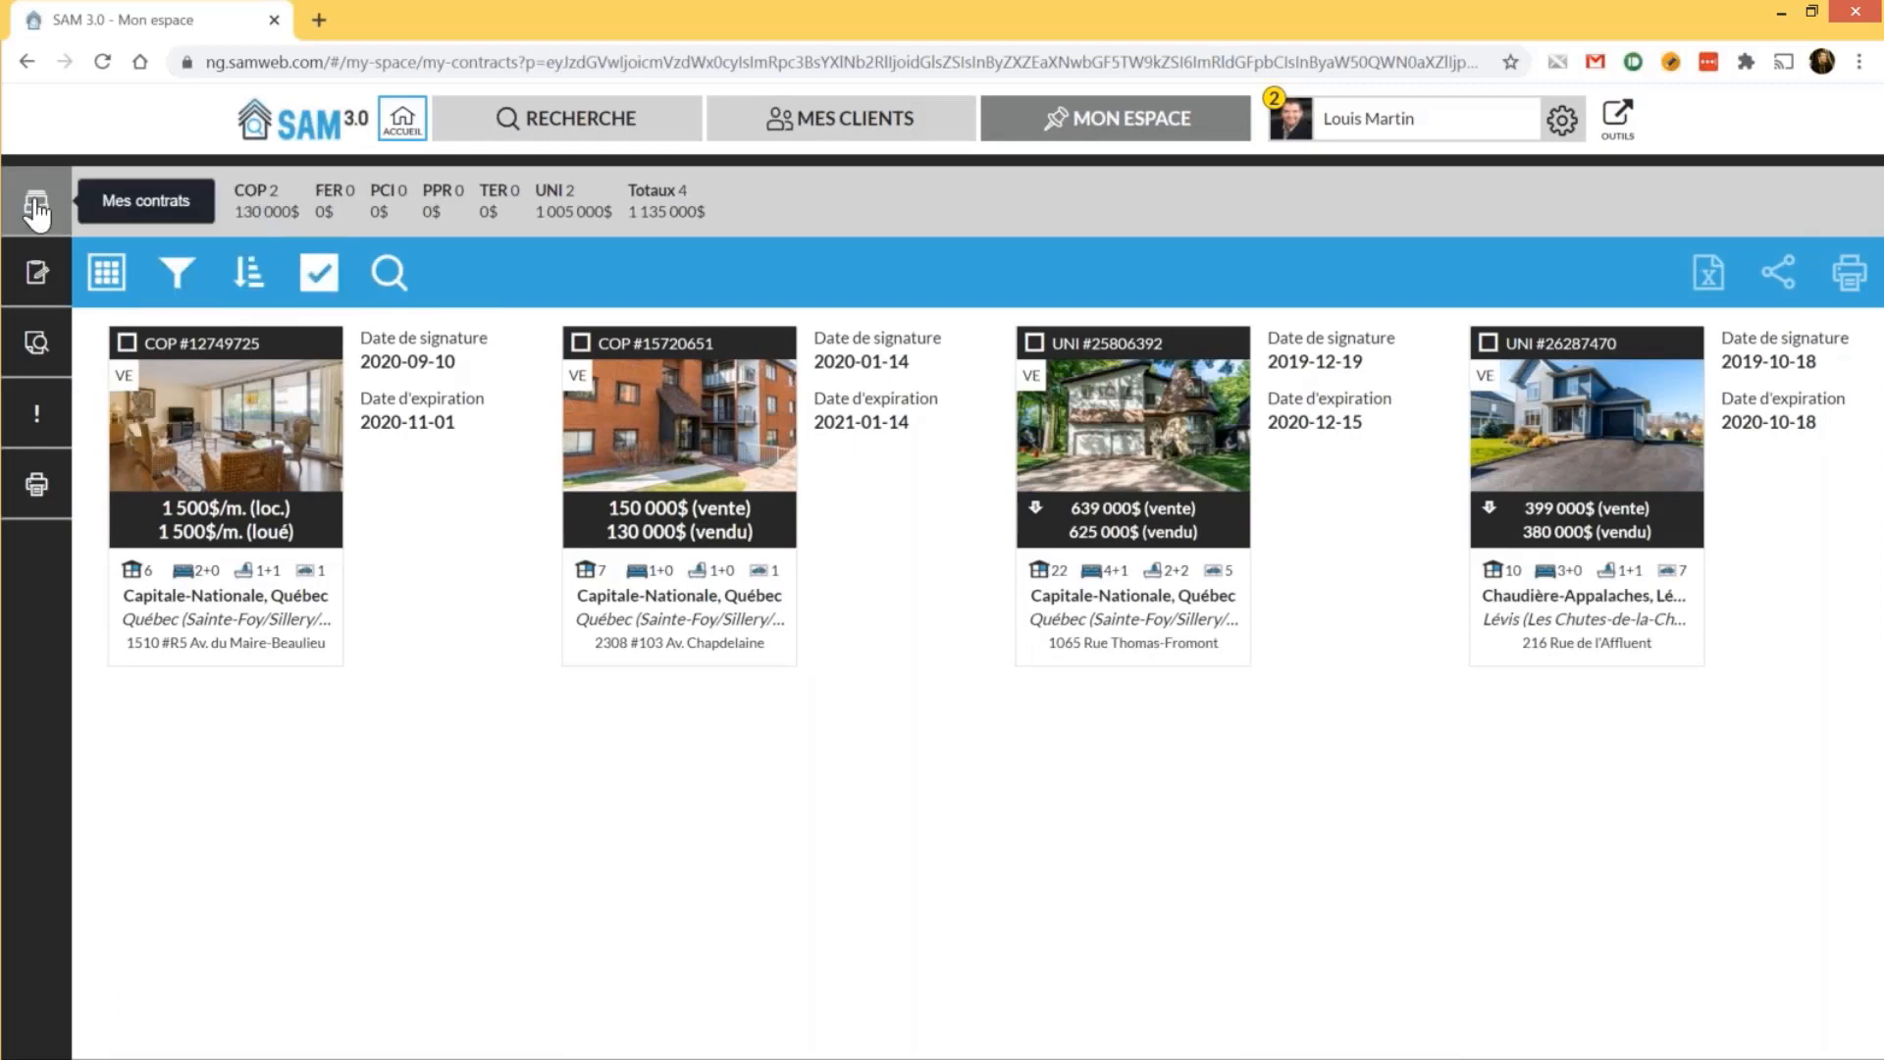
{"action": "left_click", "coordinate": [38, 277]}
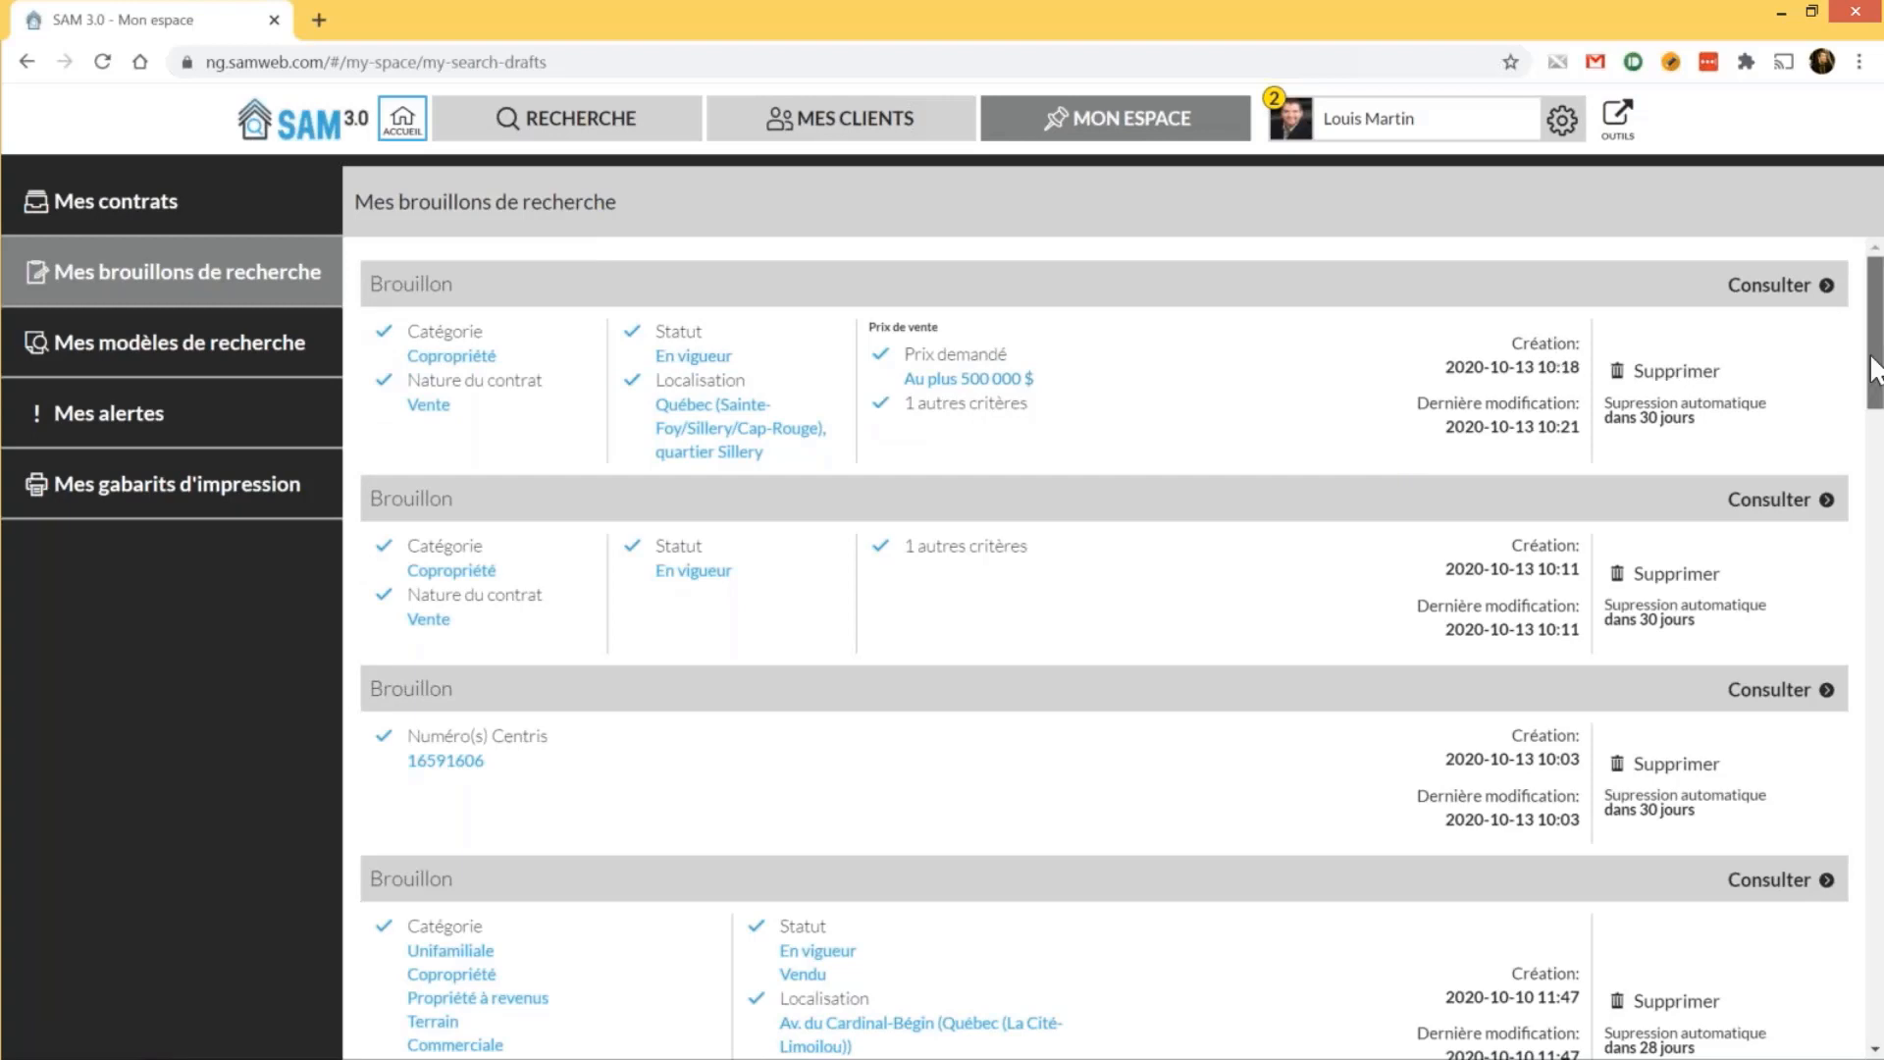
Scroll through the saved drafts' criteria and deletion notices, then go to Mes modèles de recherche
{"action": "scroll", "coordinate": [1873, 393], "scroll_direction": "down", "scroll_amount": 1}
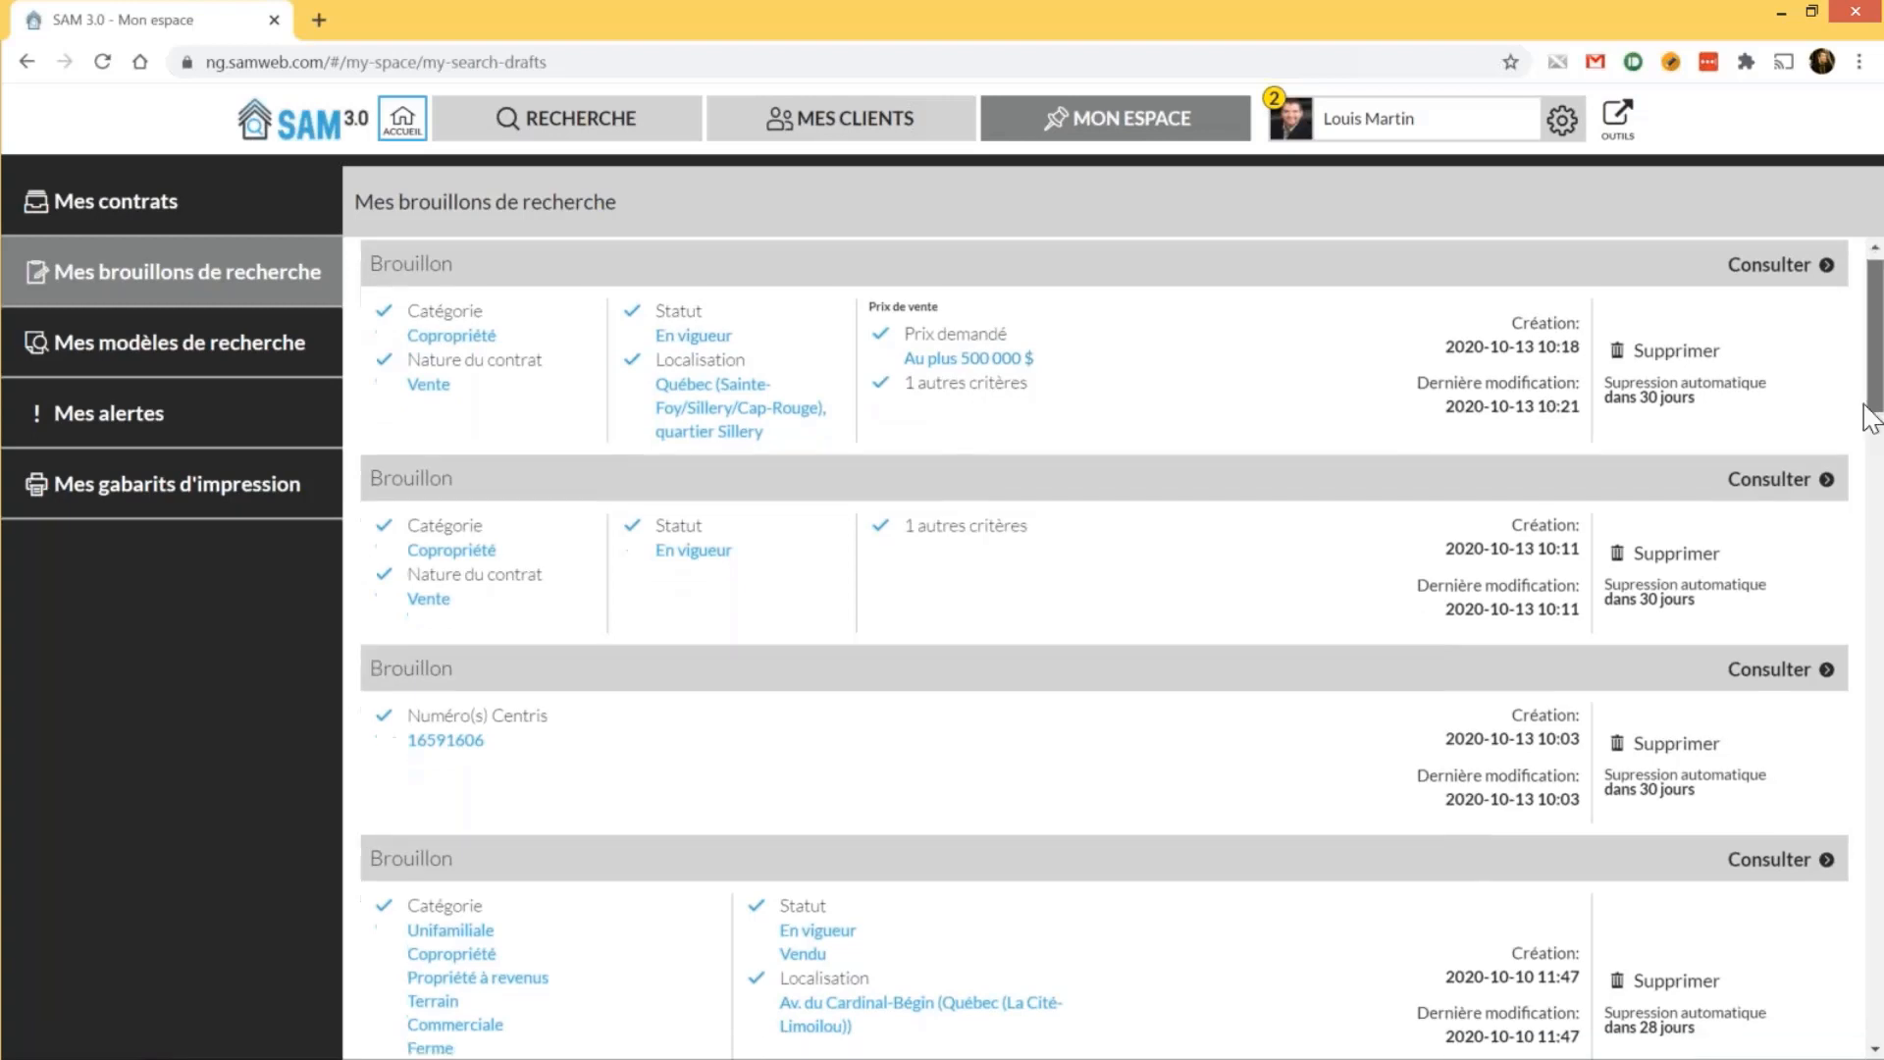
{"action": "left_click_drag", "start_coordinate": [1866, 406], "coordinate": [1855, 1028]}
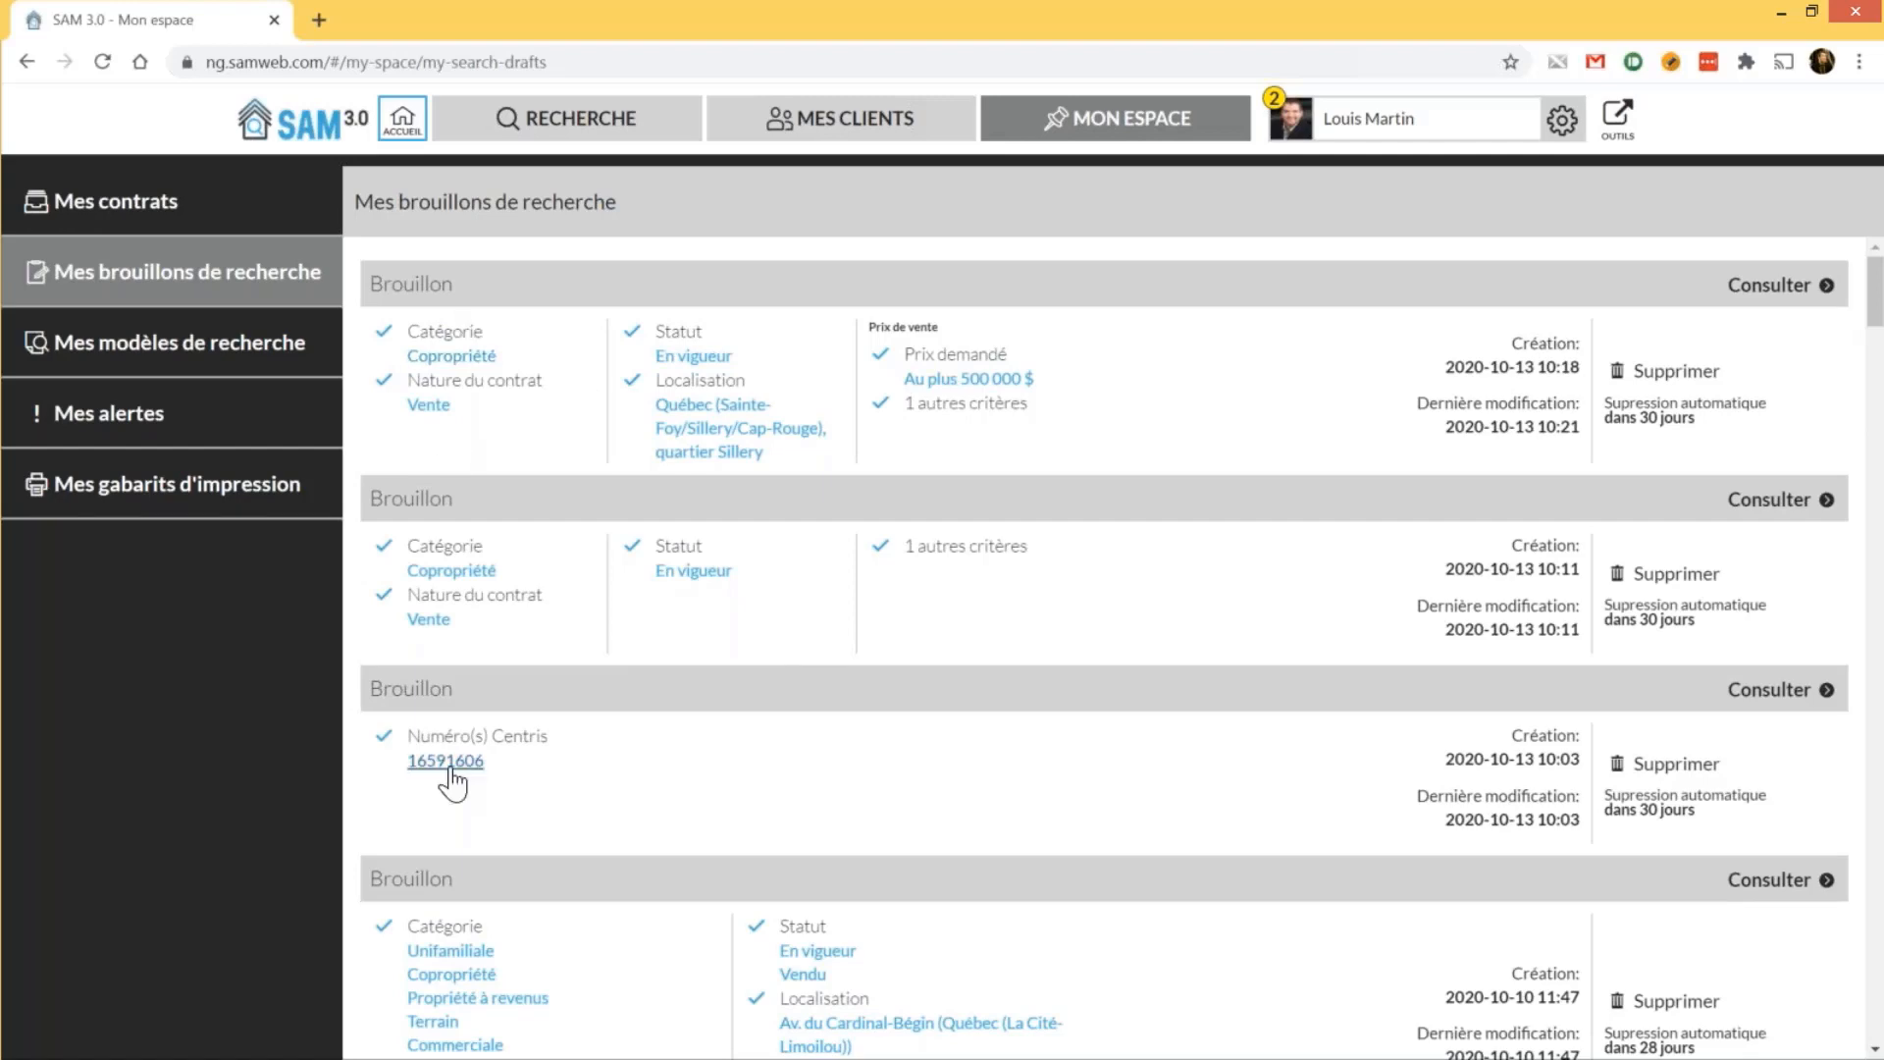
{"action": "scroll", "coordinate": [574, 728], "scroll_direction": "down", "scroll_amount": 1}
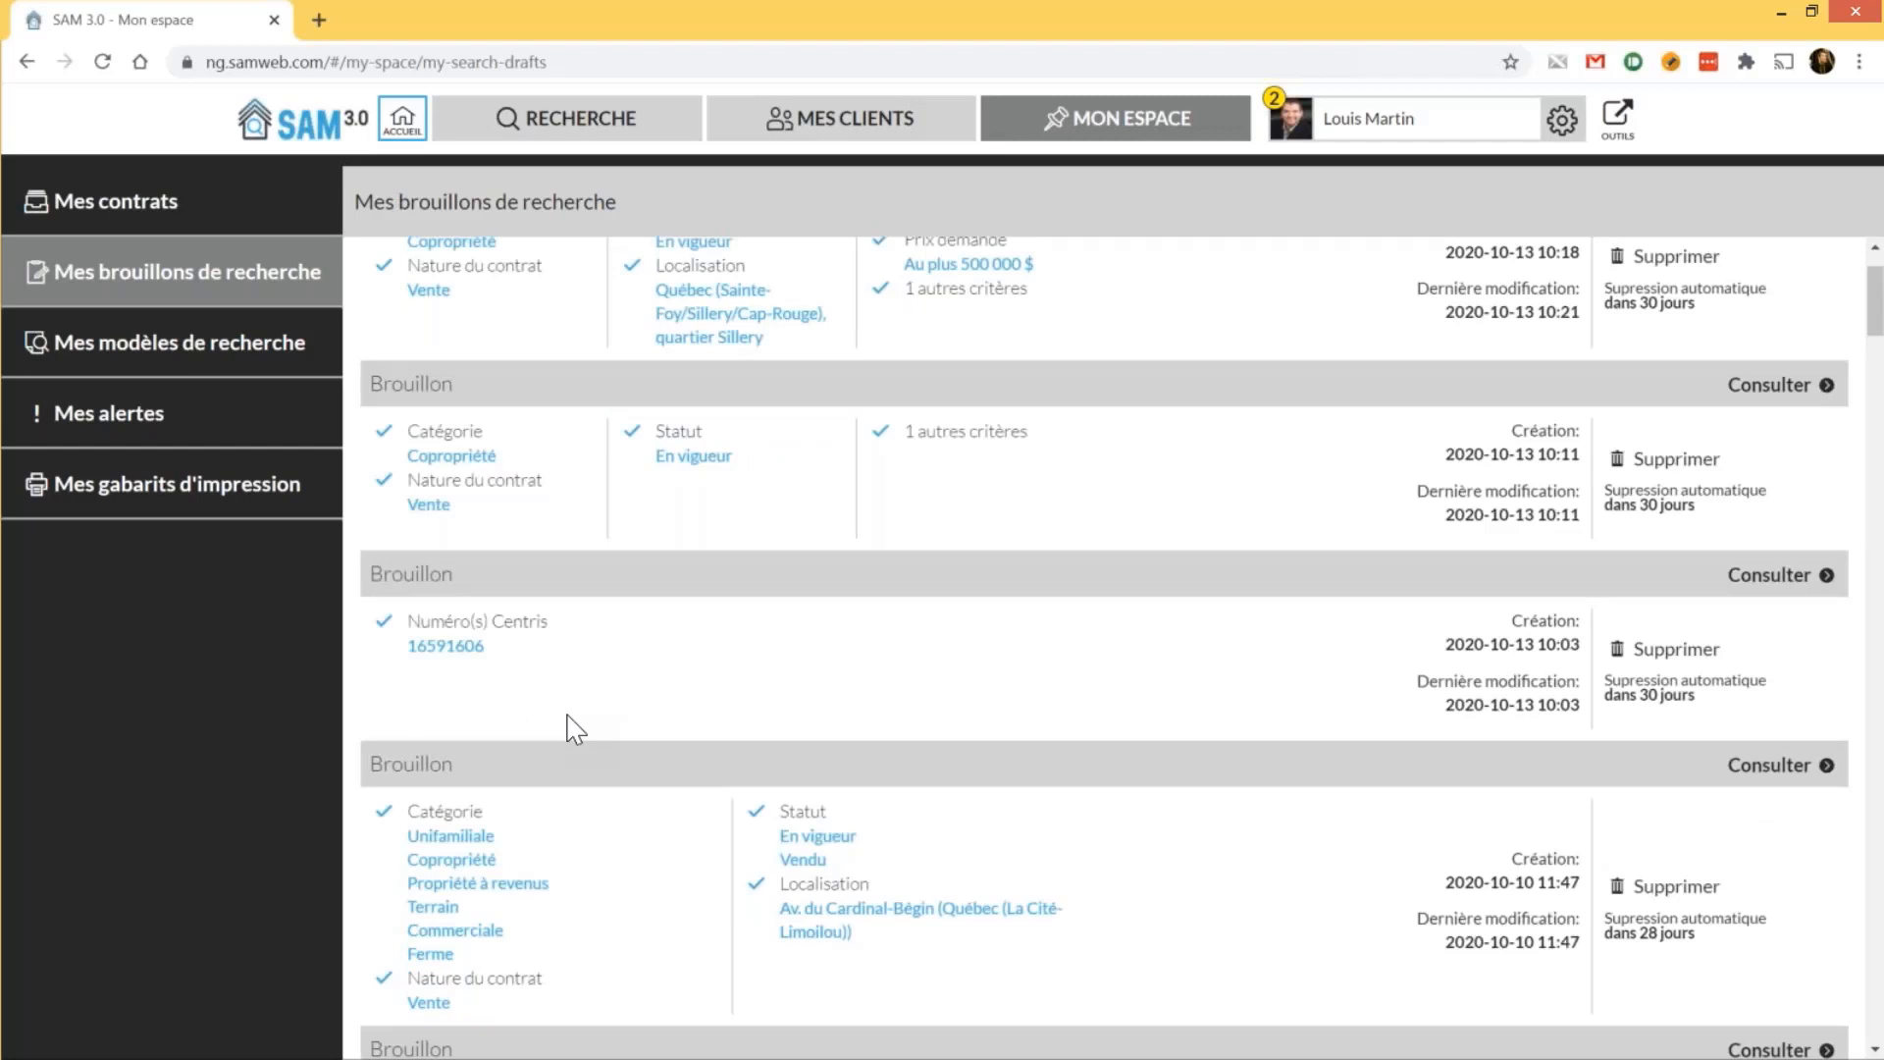
{"action": "scroll", "coordinate": [577, 728], "scroll_direction": "up", "scroll_amount": 1}
{"action": "left_click", "coordinate": [257, 367]}
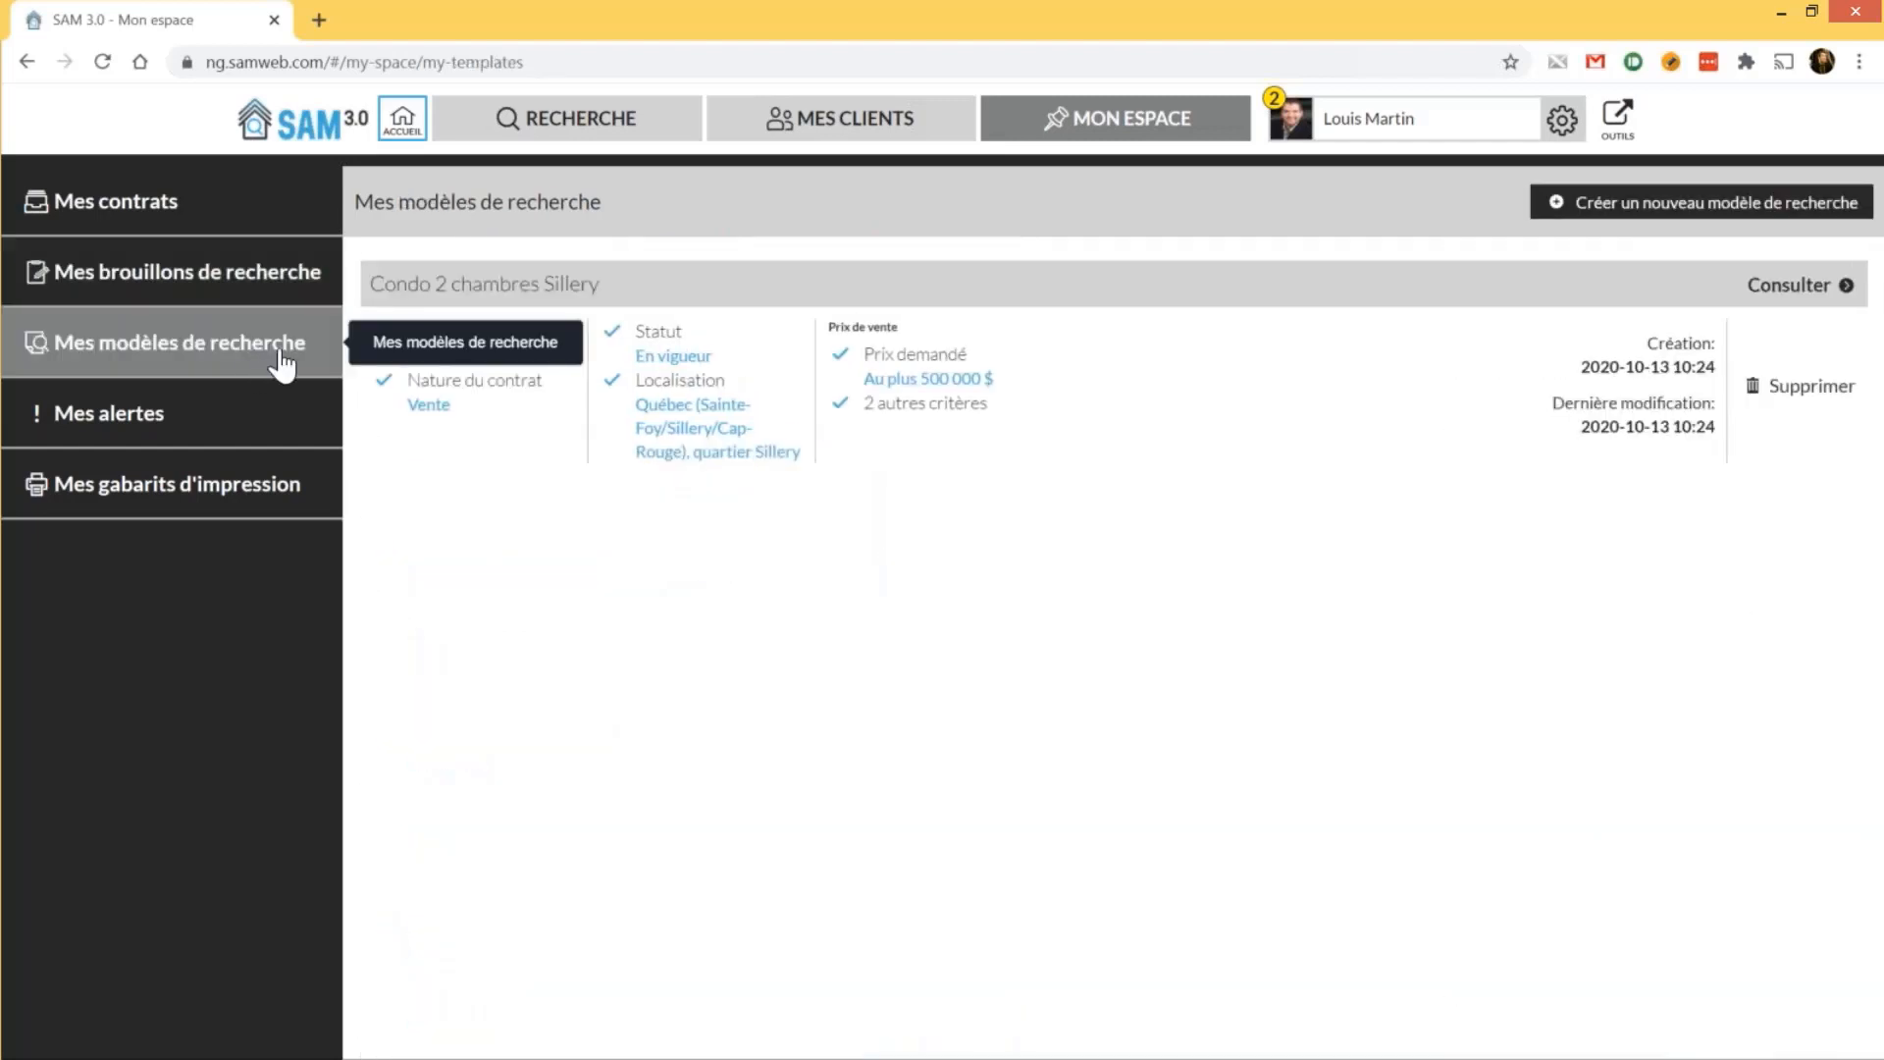
Delete the Condo 2 chambres Sillery template with Oui, supprimer, then go to Mes alertes
{"action": "left_click", "coordinate": [1823, 387]}
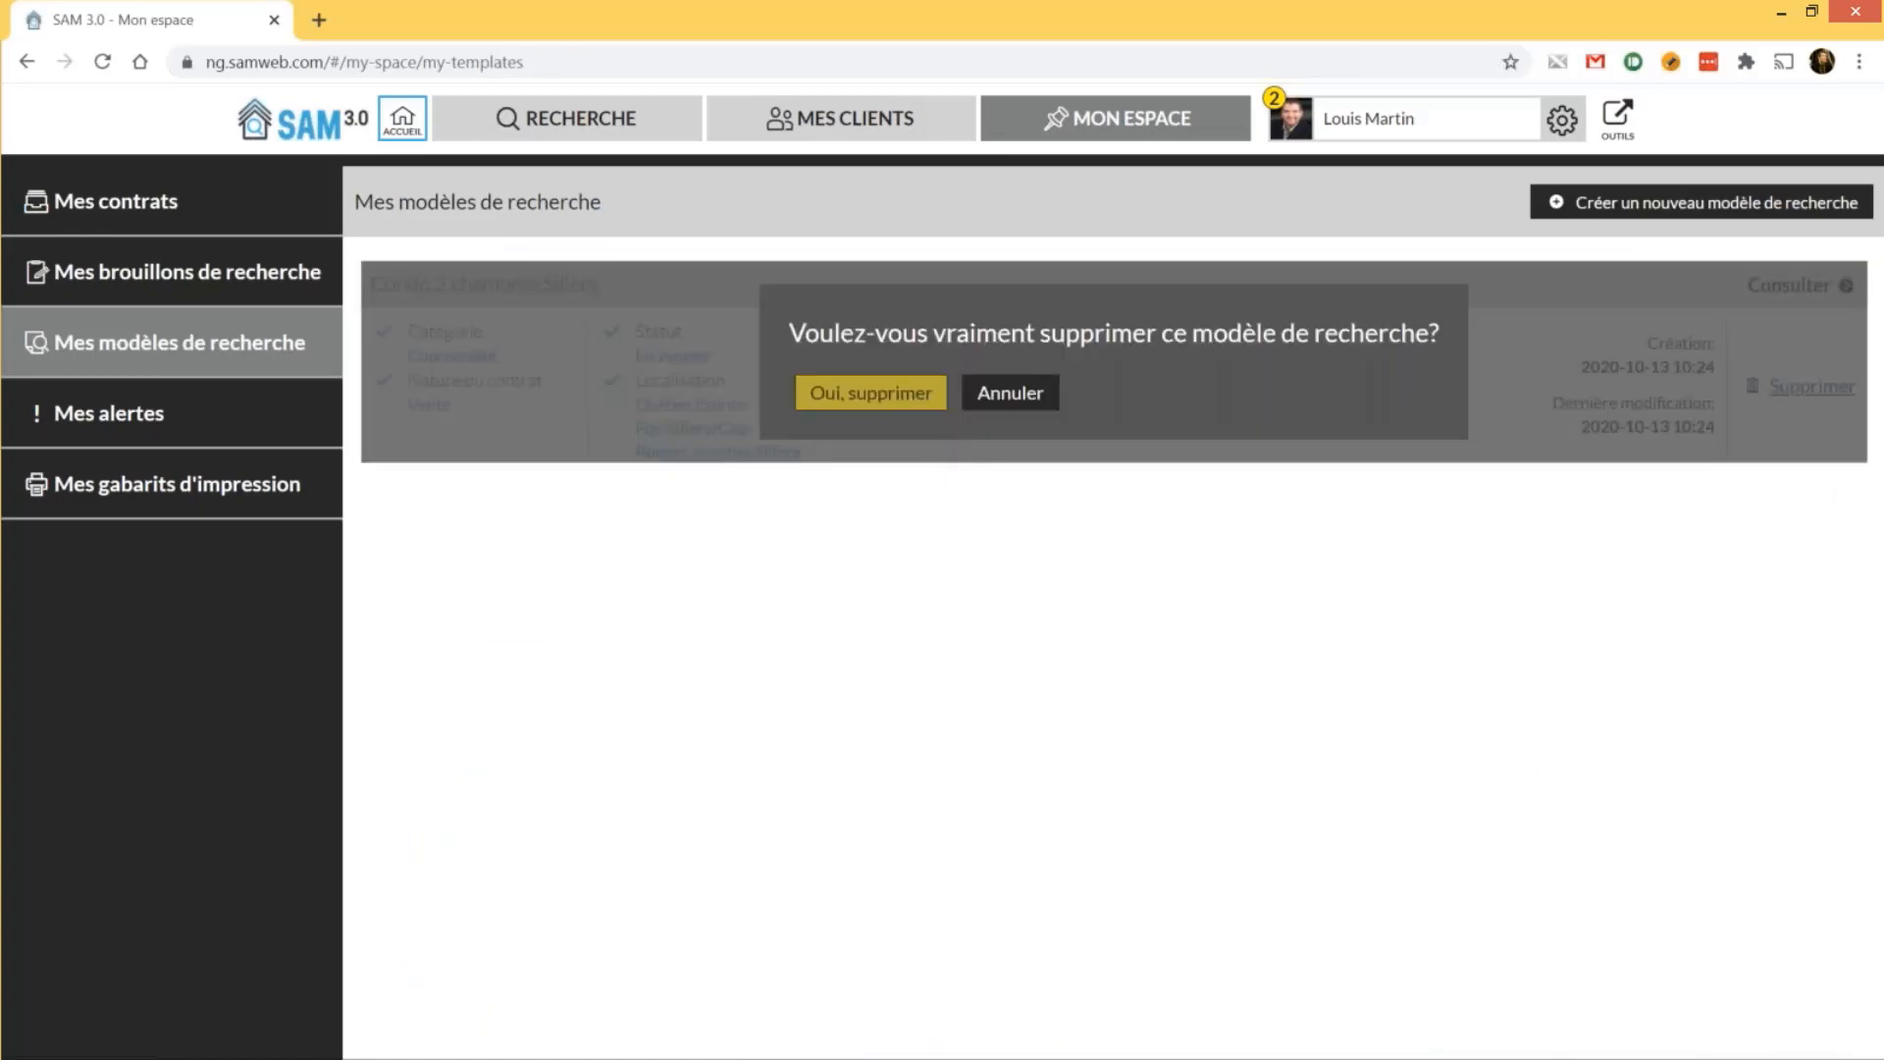
{"action": "left_click", "coordinate": [872, 393]}
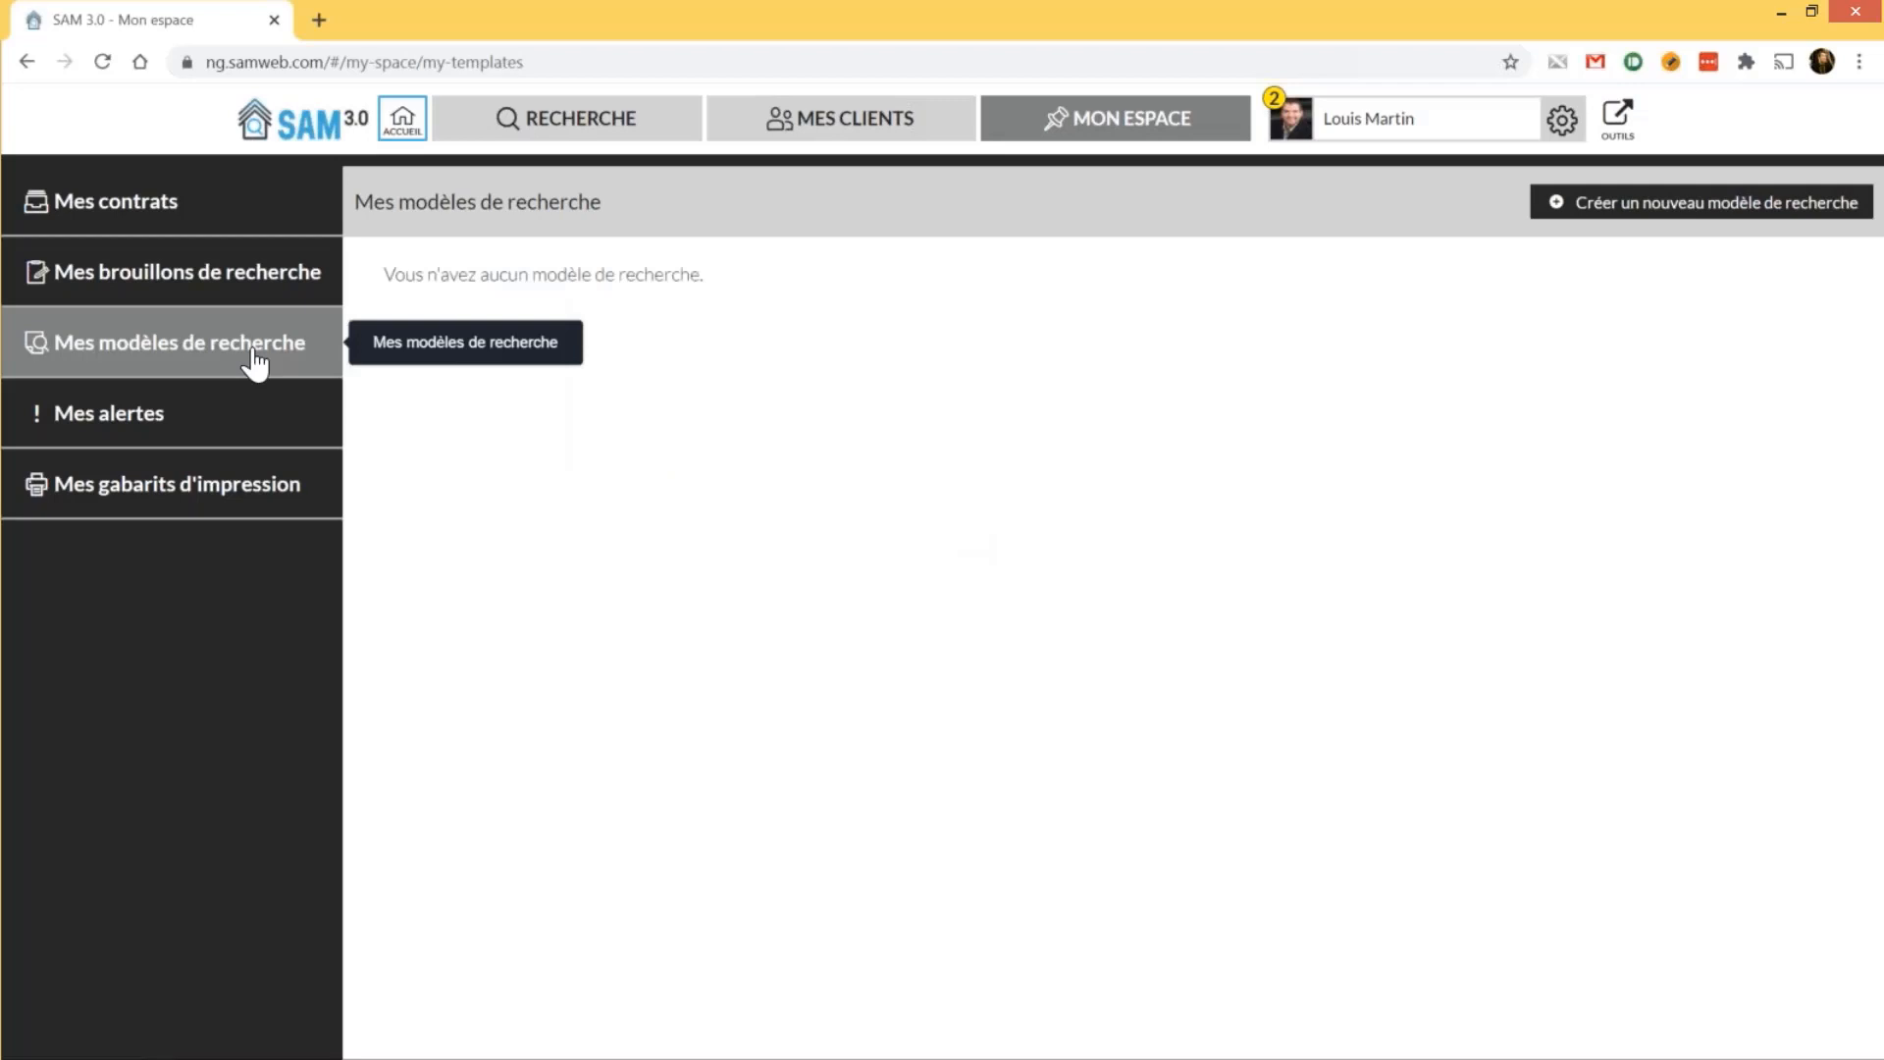
{"action": "left_click", "coordinate": [241, 414]}
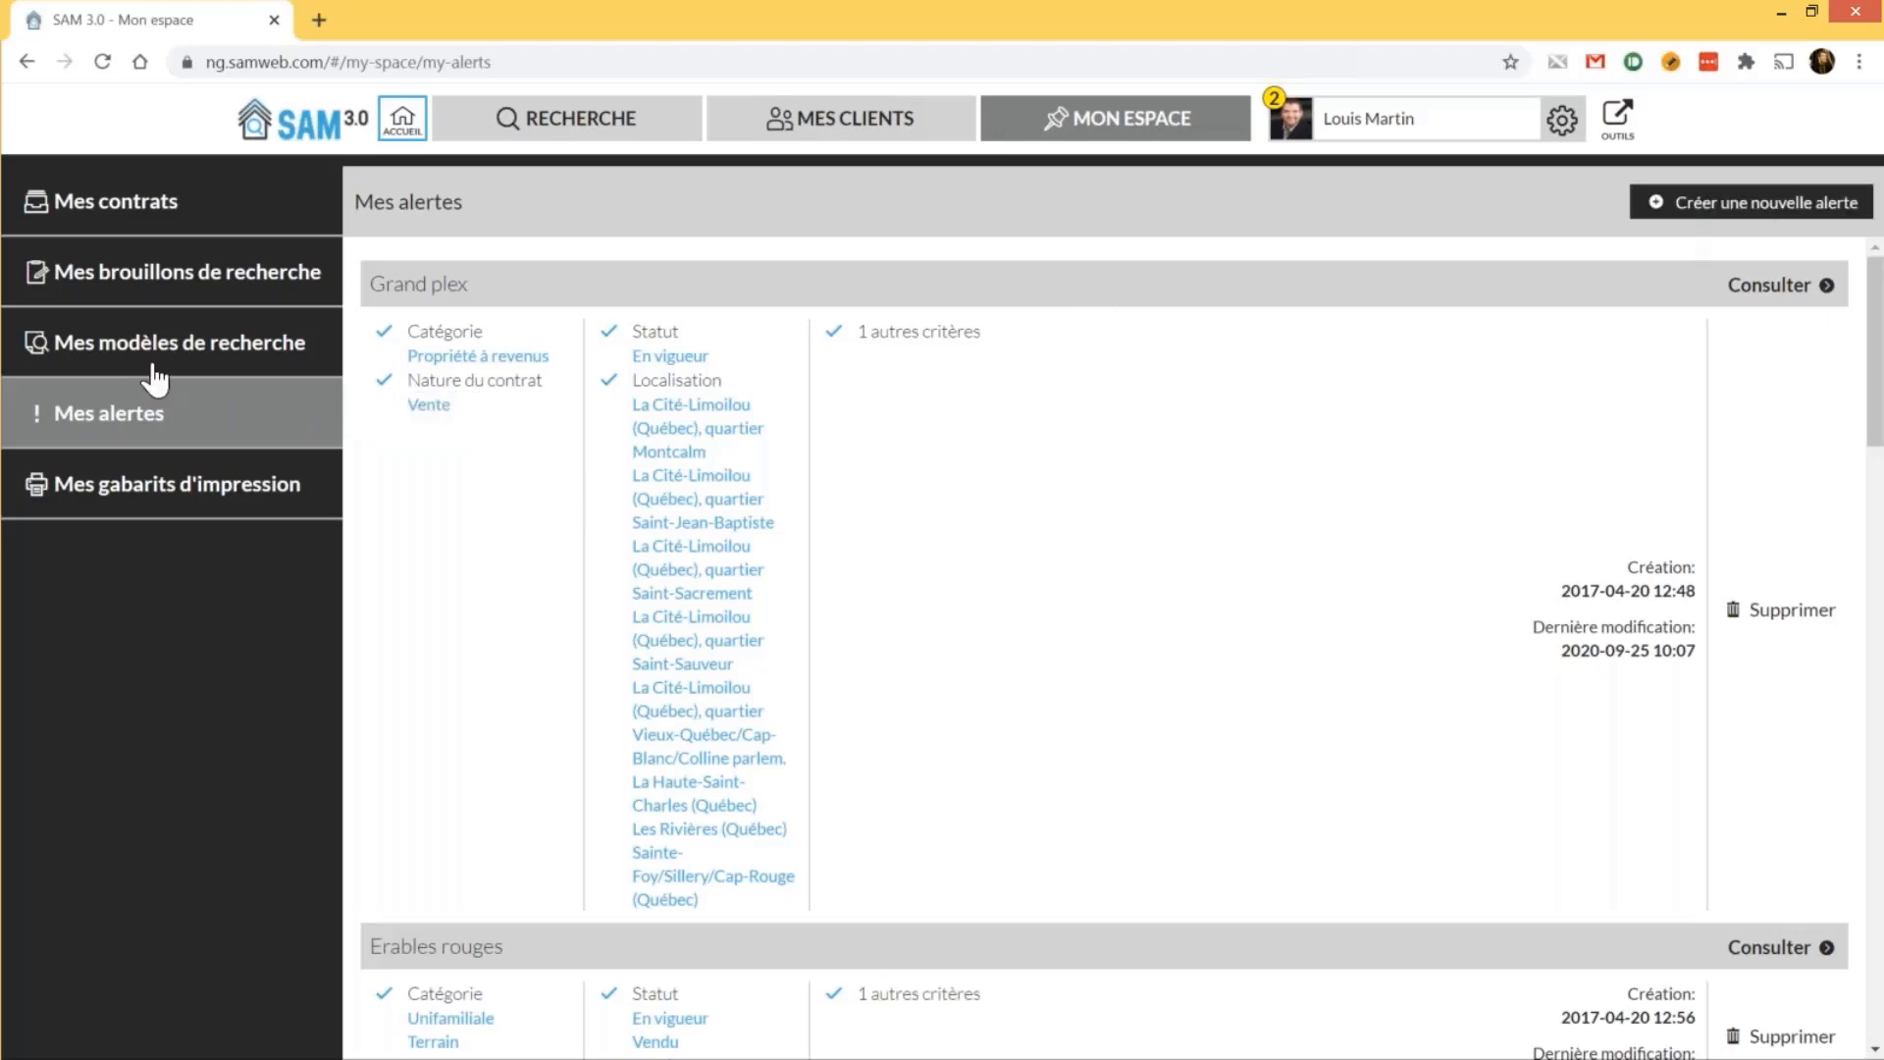
Scroll through saved alerts like Grand plex and Erables rouges, then go to Mes gabarits d'impression
{"action": "left_click", "coordinate": [1807, 217]}
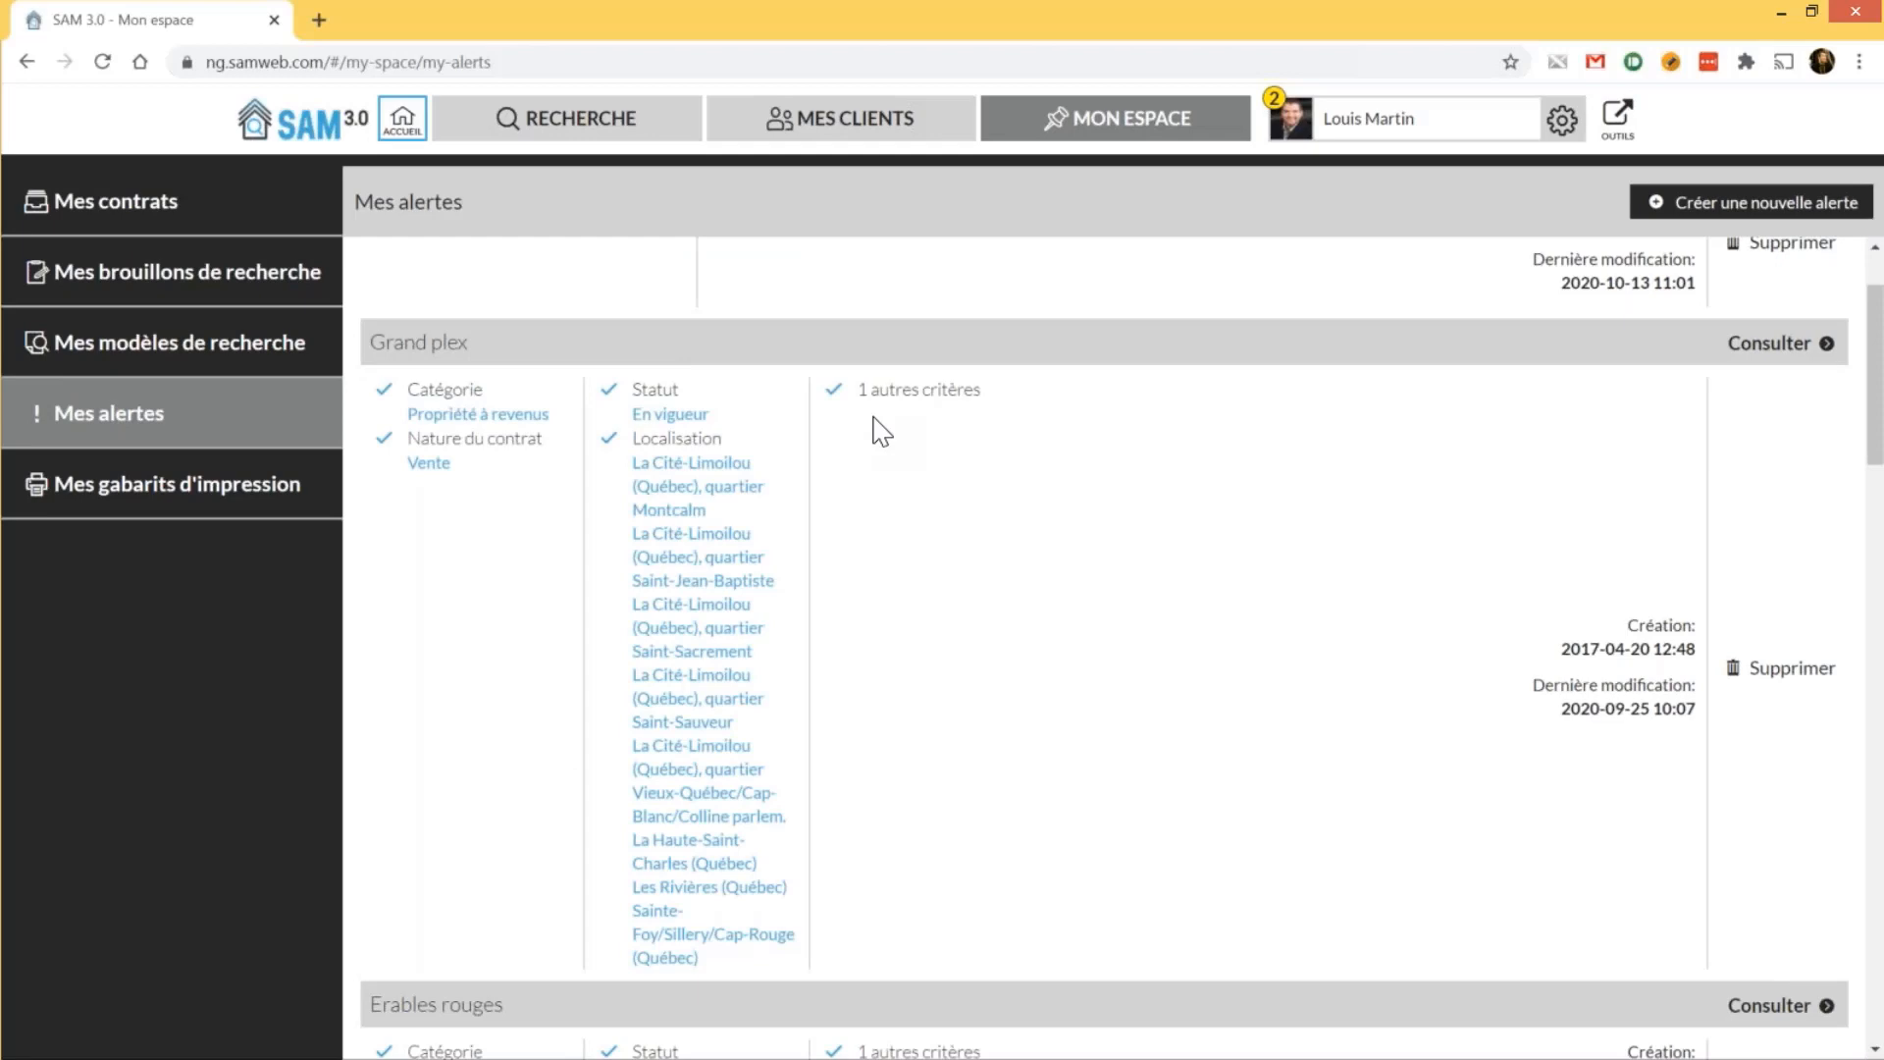
{"action": "scroll", "coordinate": [788, 680], "scroll_direction": "down", "scroll_amount": 10}
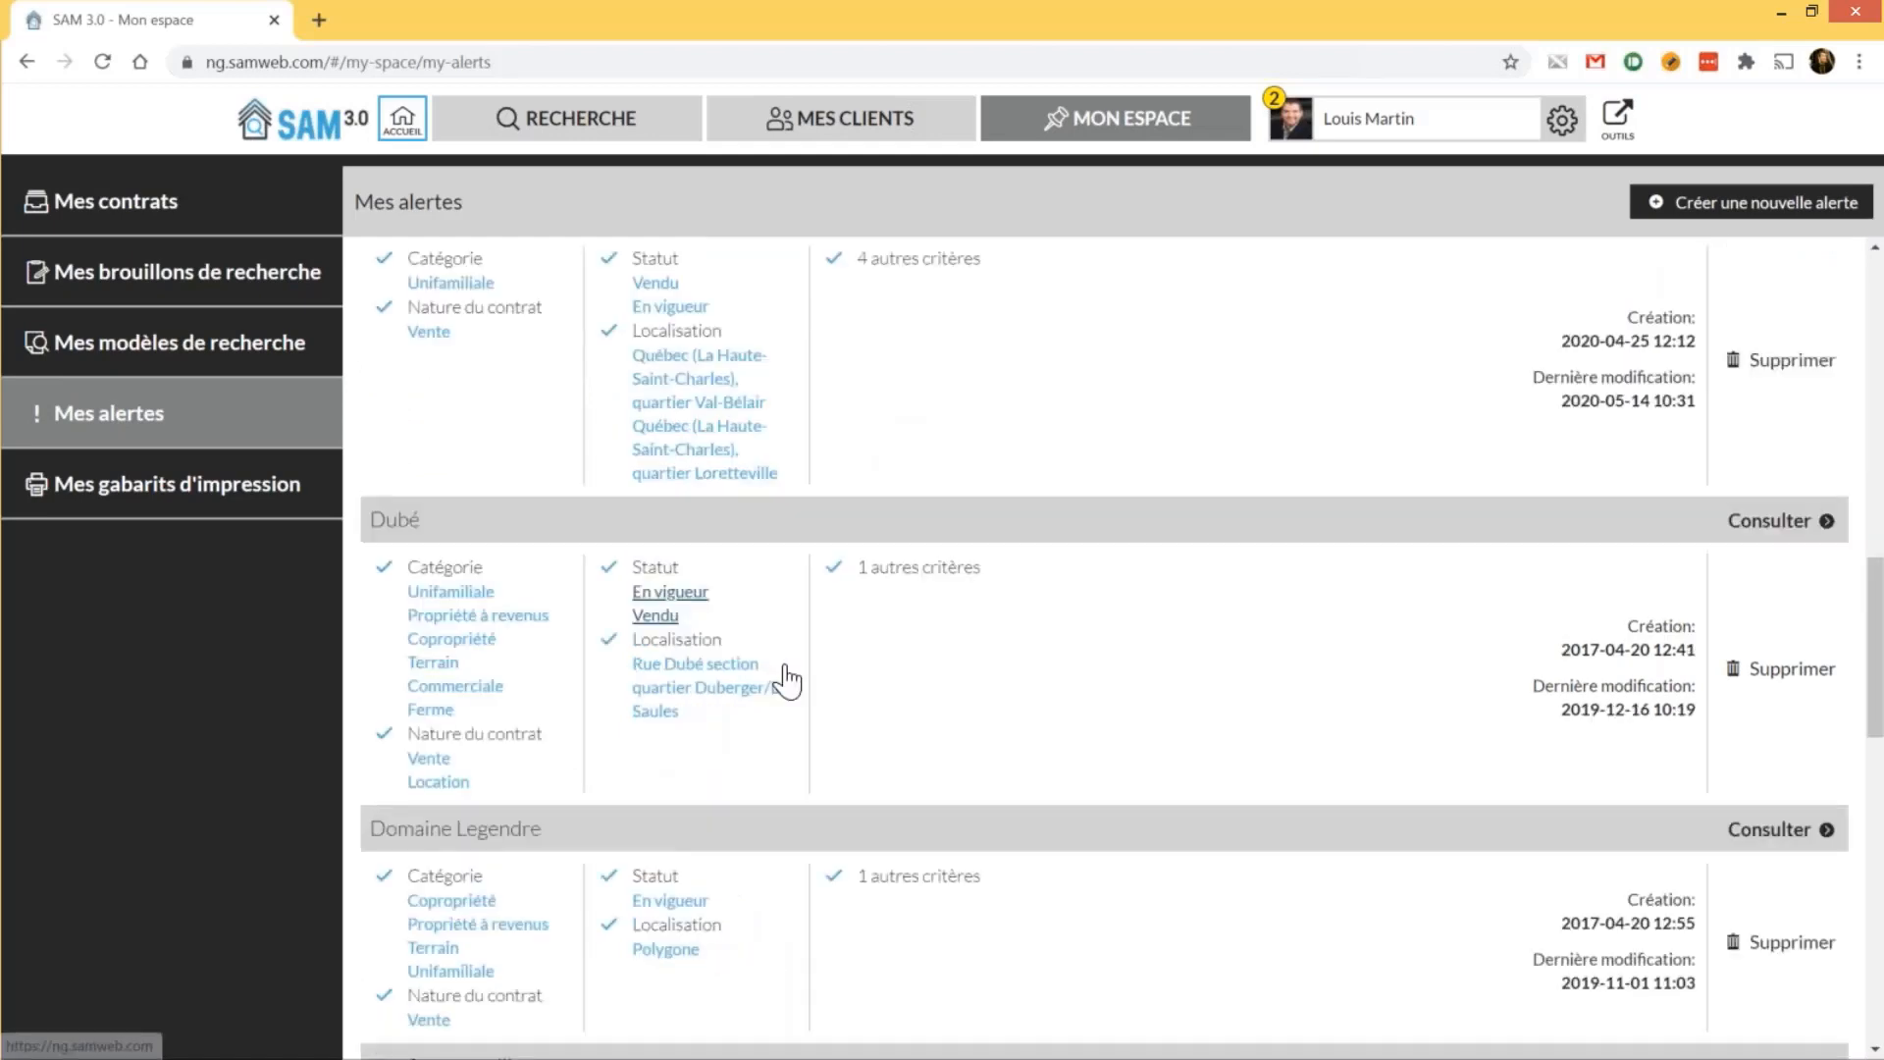
{"action": "scroll", "coordinate": [788, 680], "scroll_direction": "down", "scroll_amount": 10}
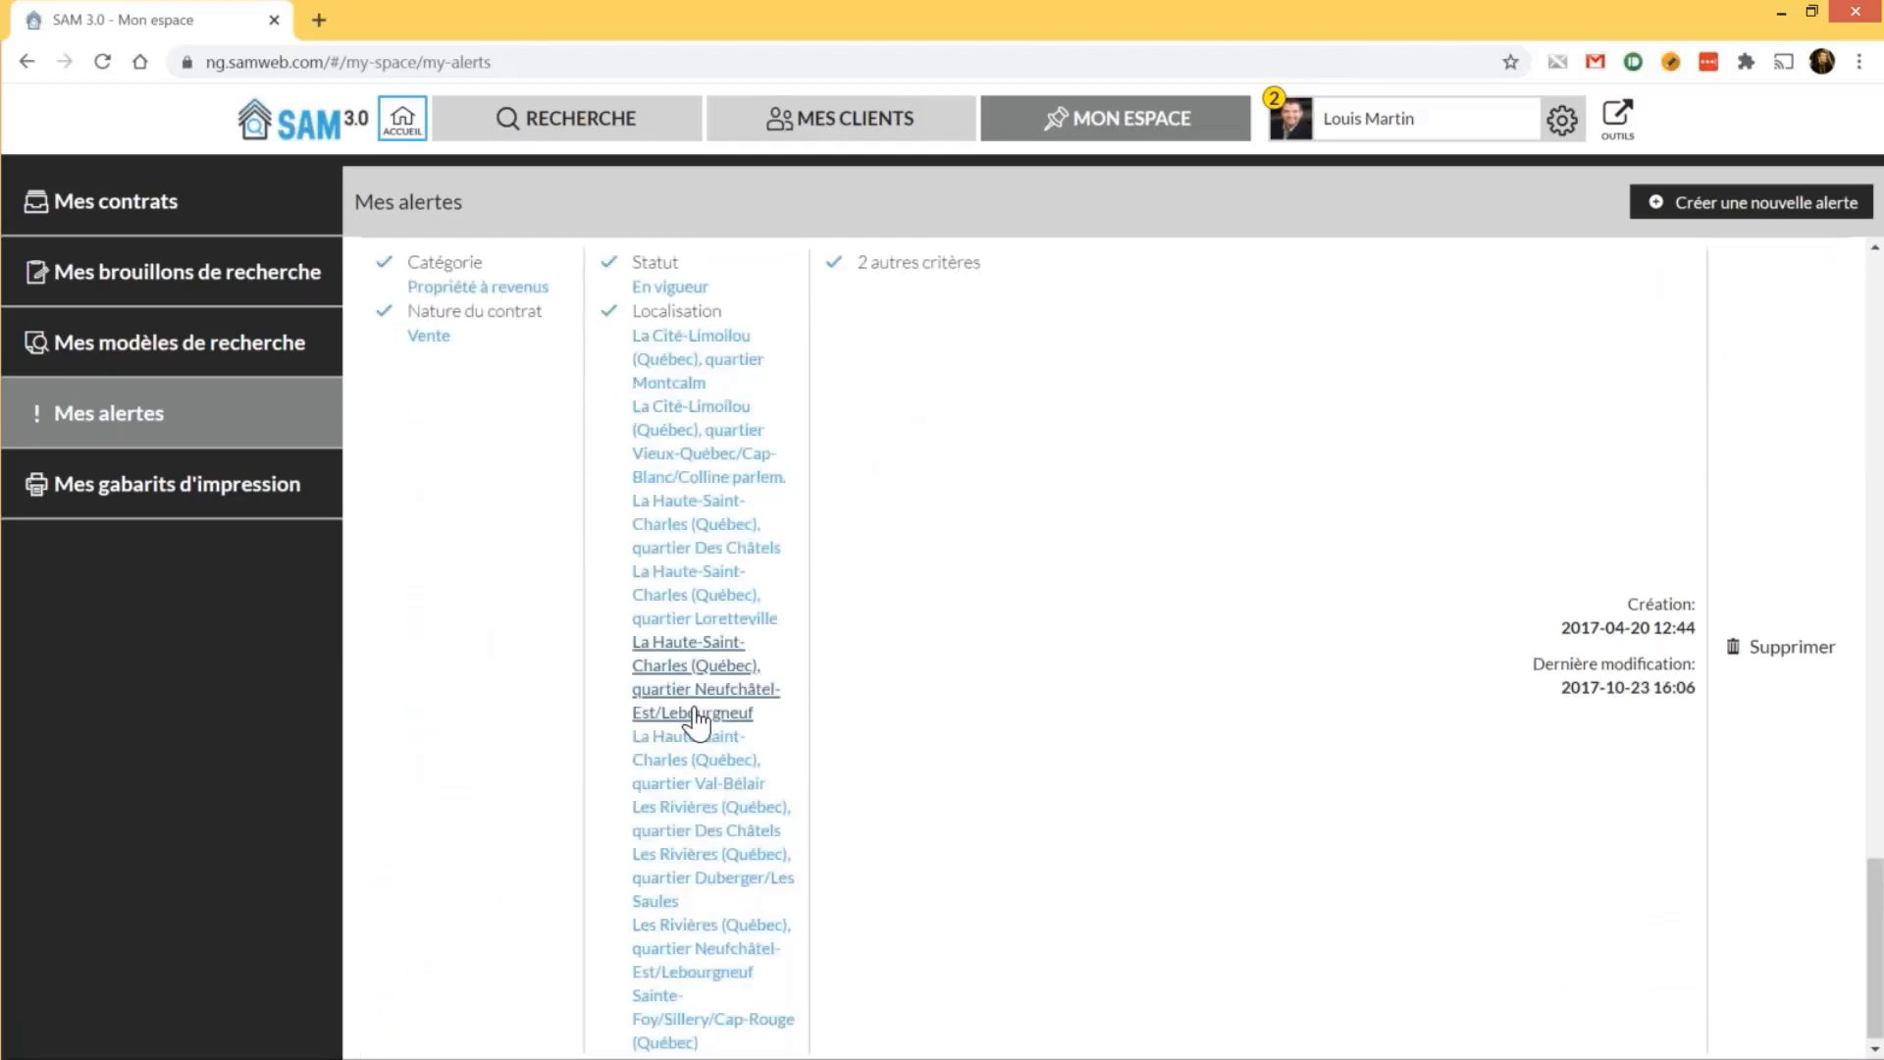
{"action": "scroll", "coordinate": [695, 721], "scroll_direction": "up", "scroll_amount": 5}
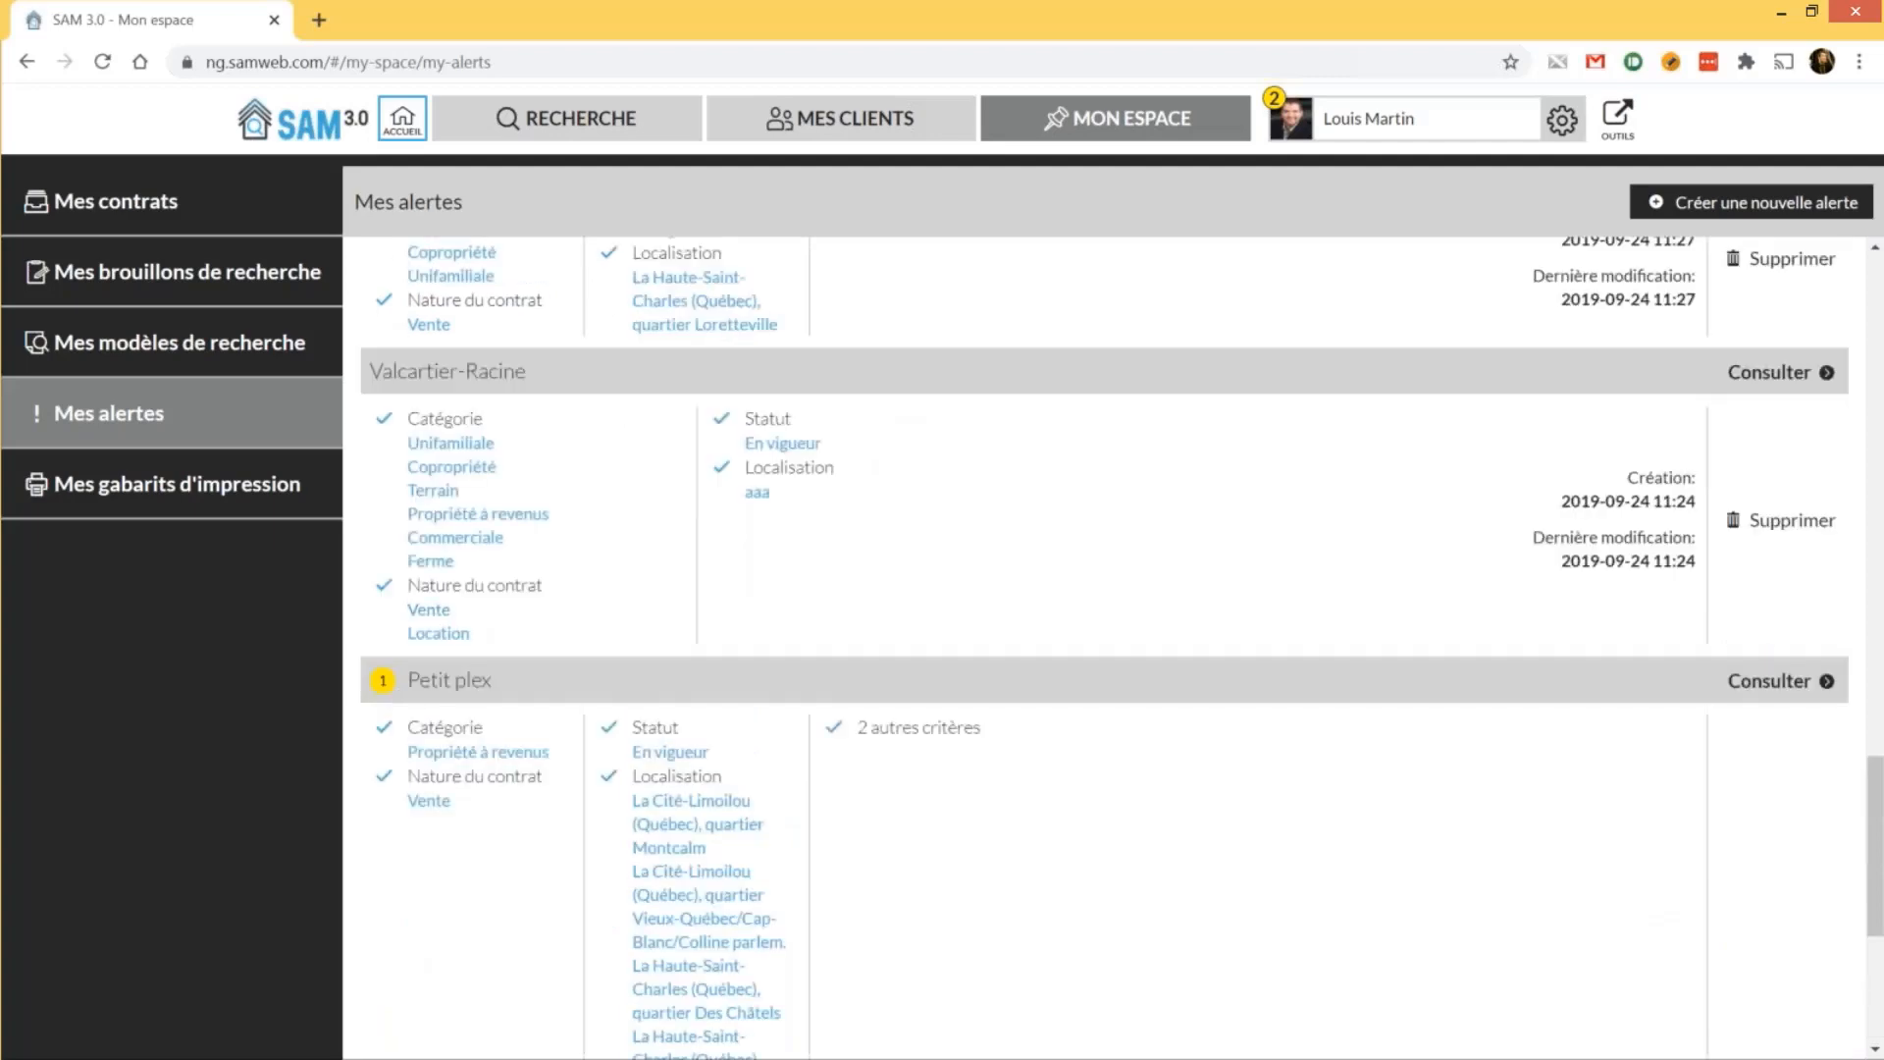
{"action": "left_click", "coordinate": [231, 507]}
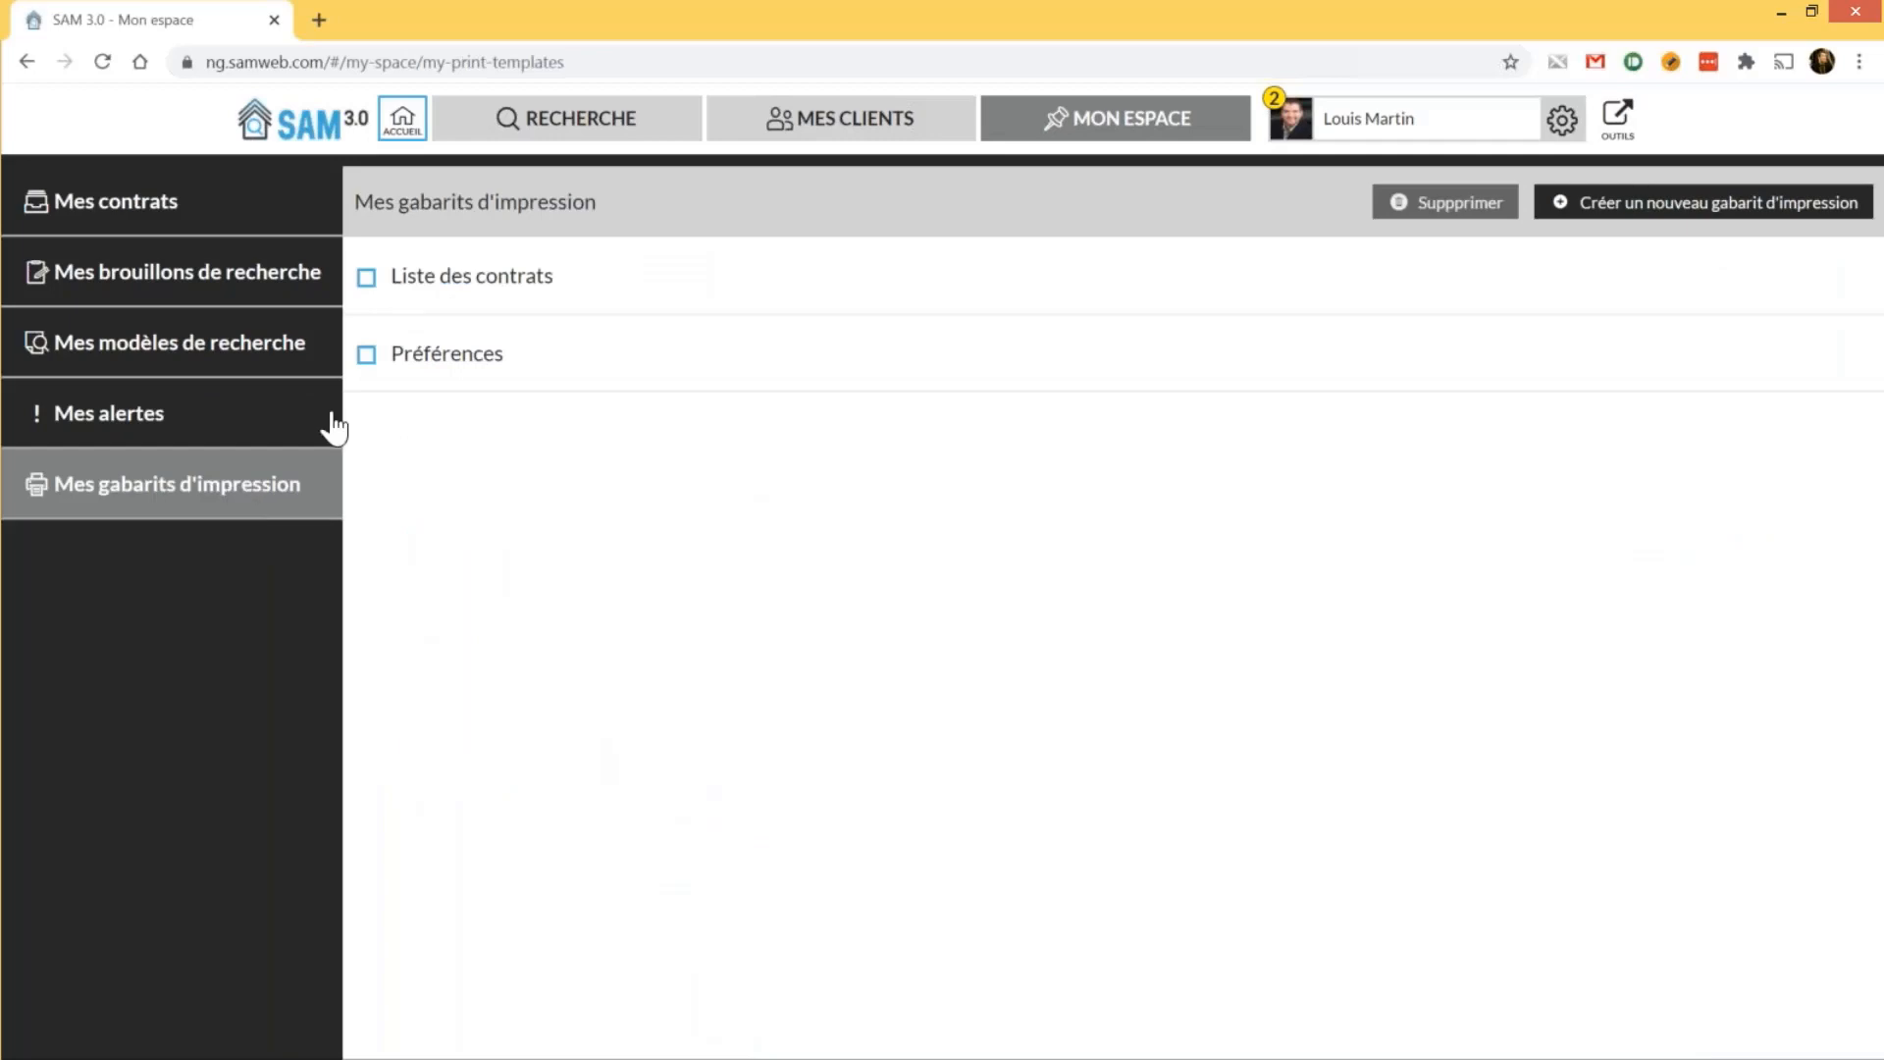
Open and scroll through the Liste des contrats print template
{"action": "left_click", "coordinate": [462, 290]}
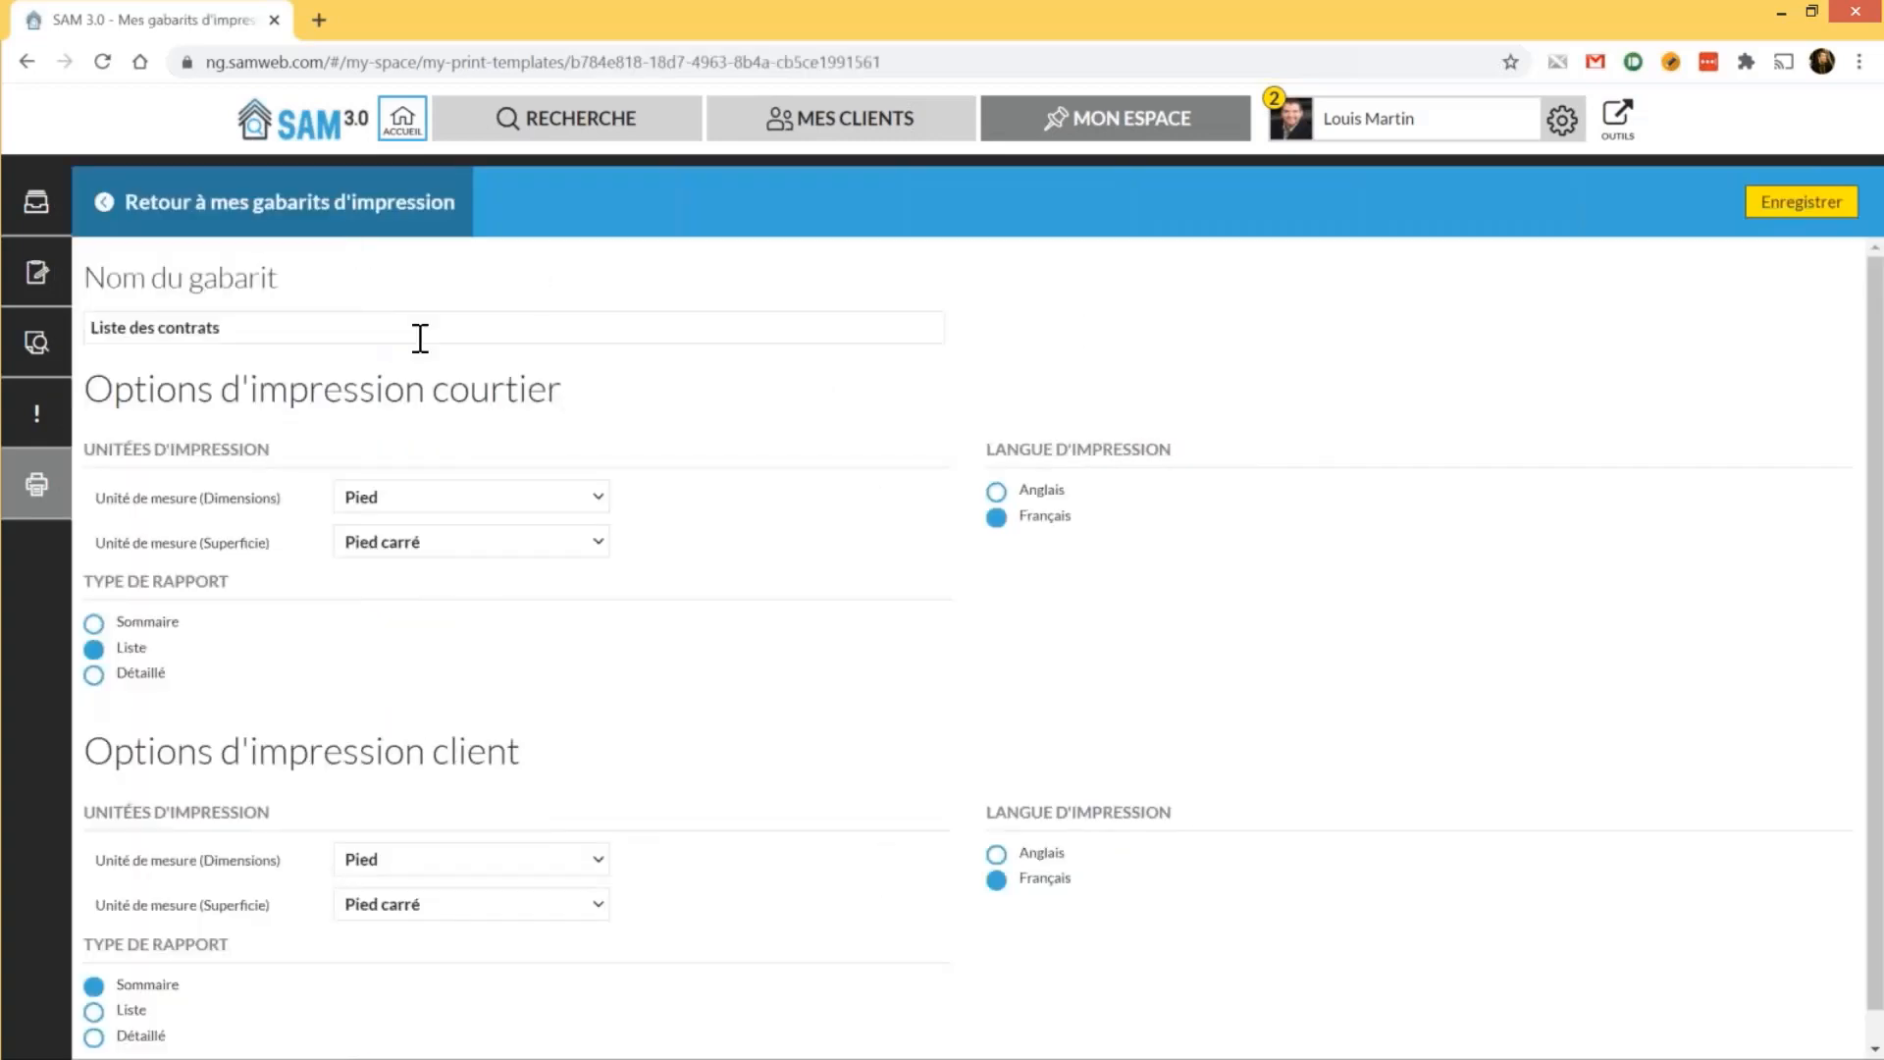
{"action": "scroll", "coordinate": [420, 337], "scroll_direction": "down", "scroll_amount": 1}
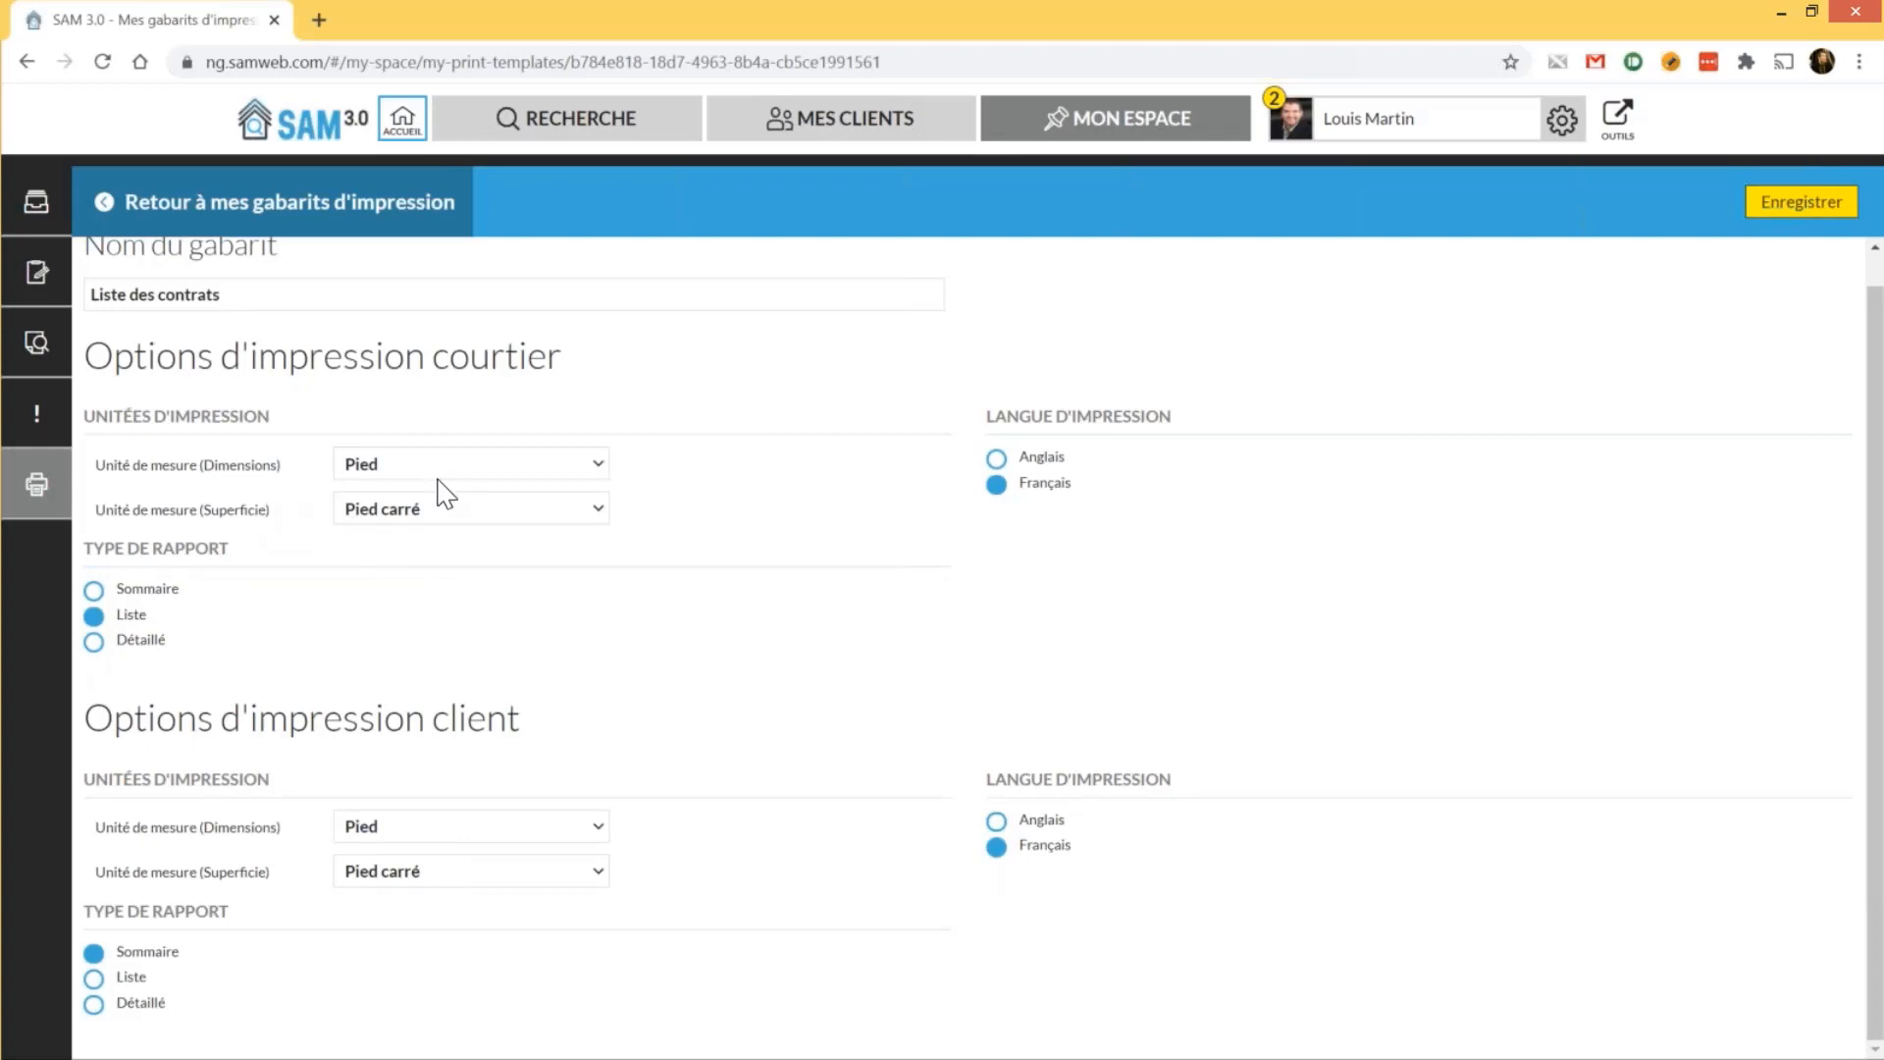
{"action": "scroll", "coordinate": [444, 493], "scroll_direction": "up", "scroll_amount": 1}
{"action": "scroll", "coordinate": [443, 491], "scroll_direction": "up", "scroll_amount": 1}
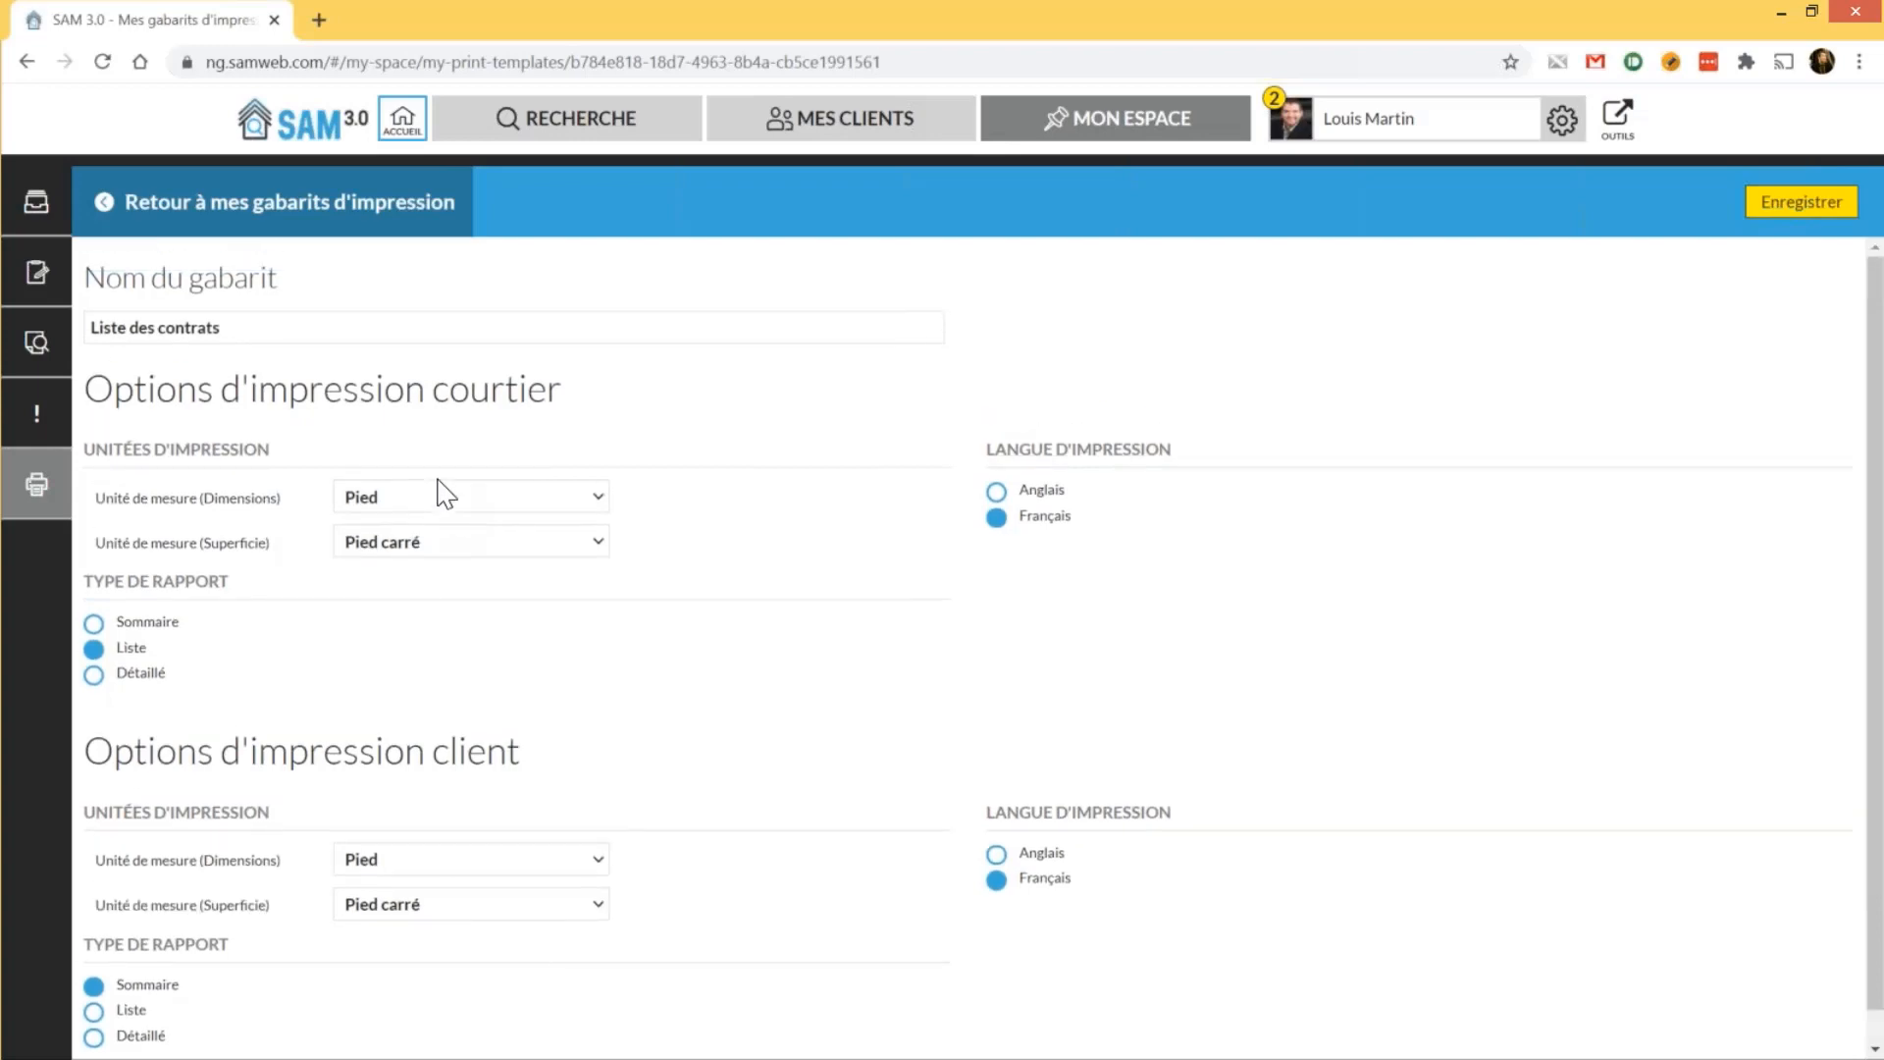
Go to Mes contrats, return to Accueil, and show the notifications list
{"action": "left_click", "coordinate": [56, 203]}
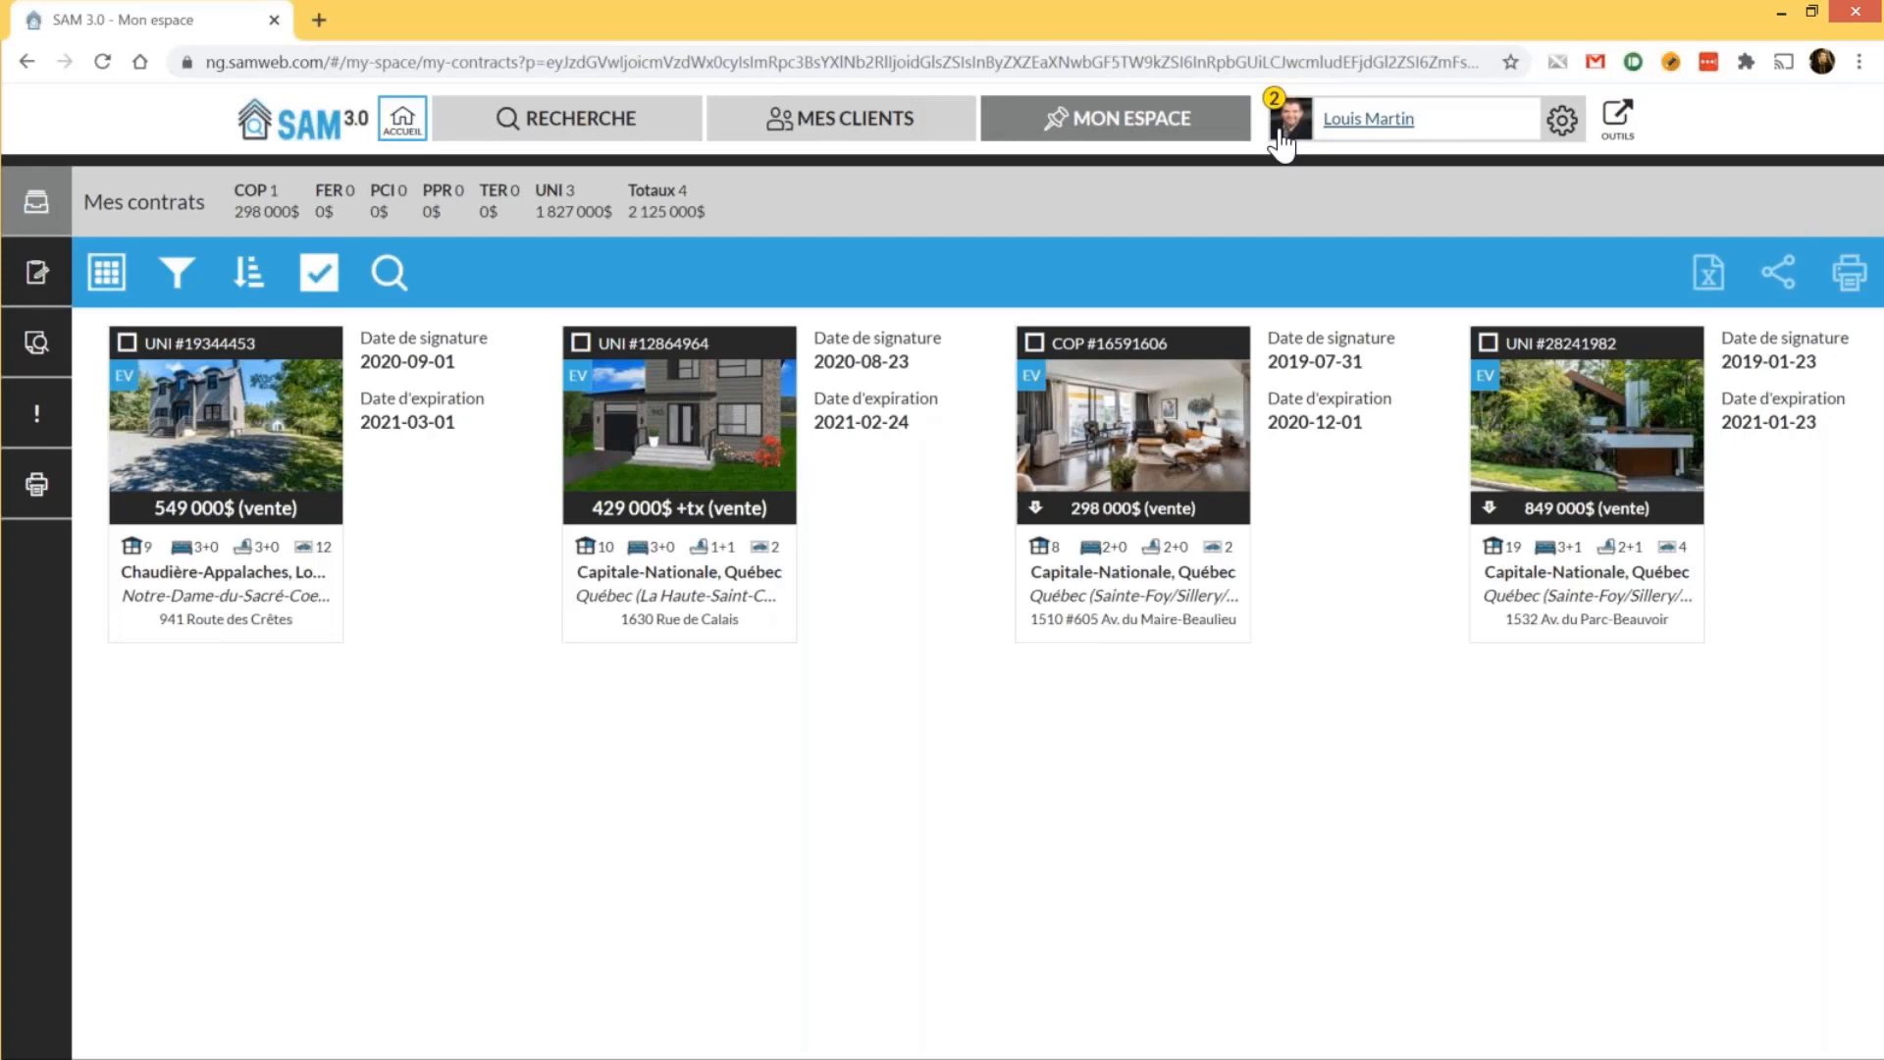
{"action": "left_click", "coordinate": [398, 132]}
{"action": "left_click", "coordinate": [1286, 137]}
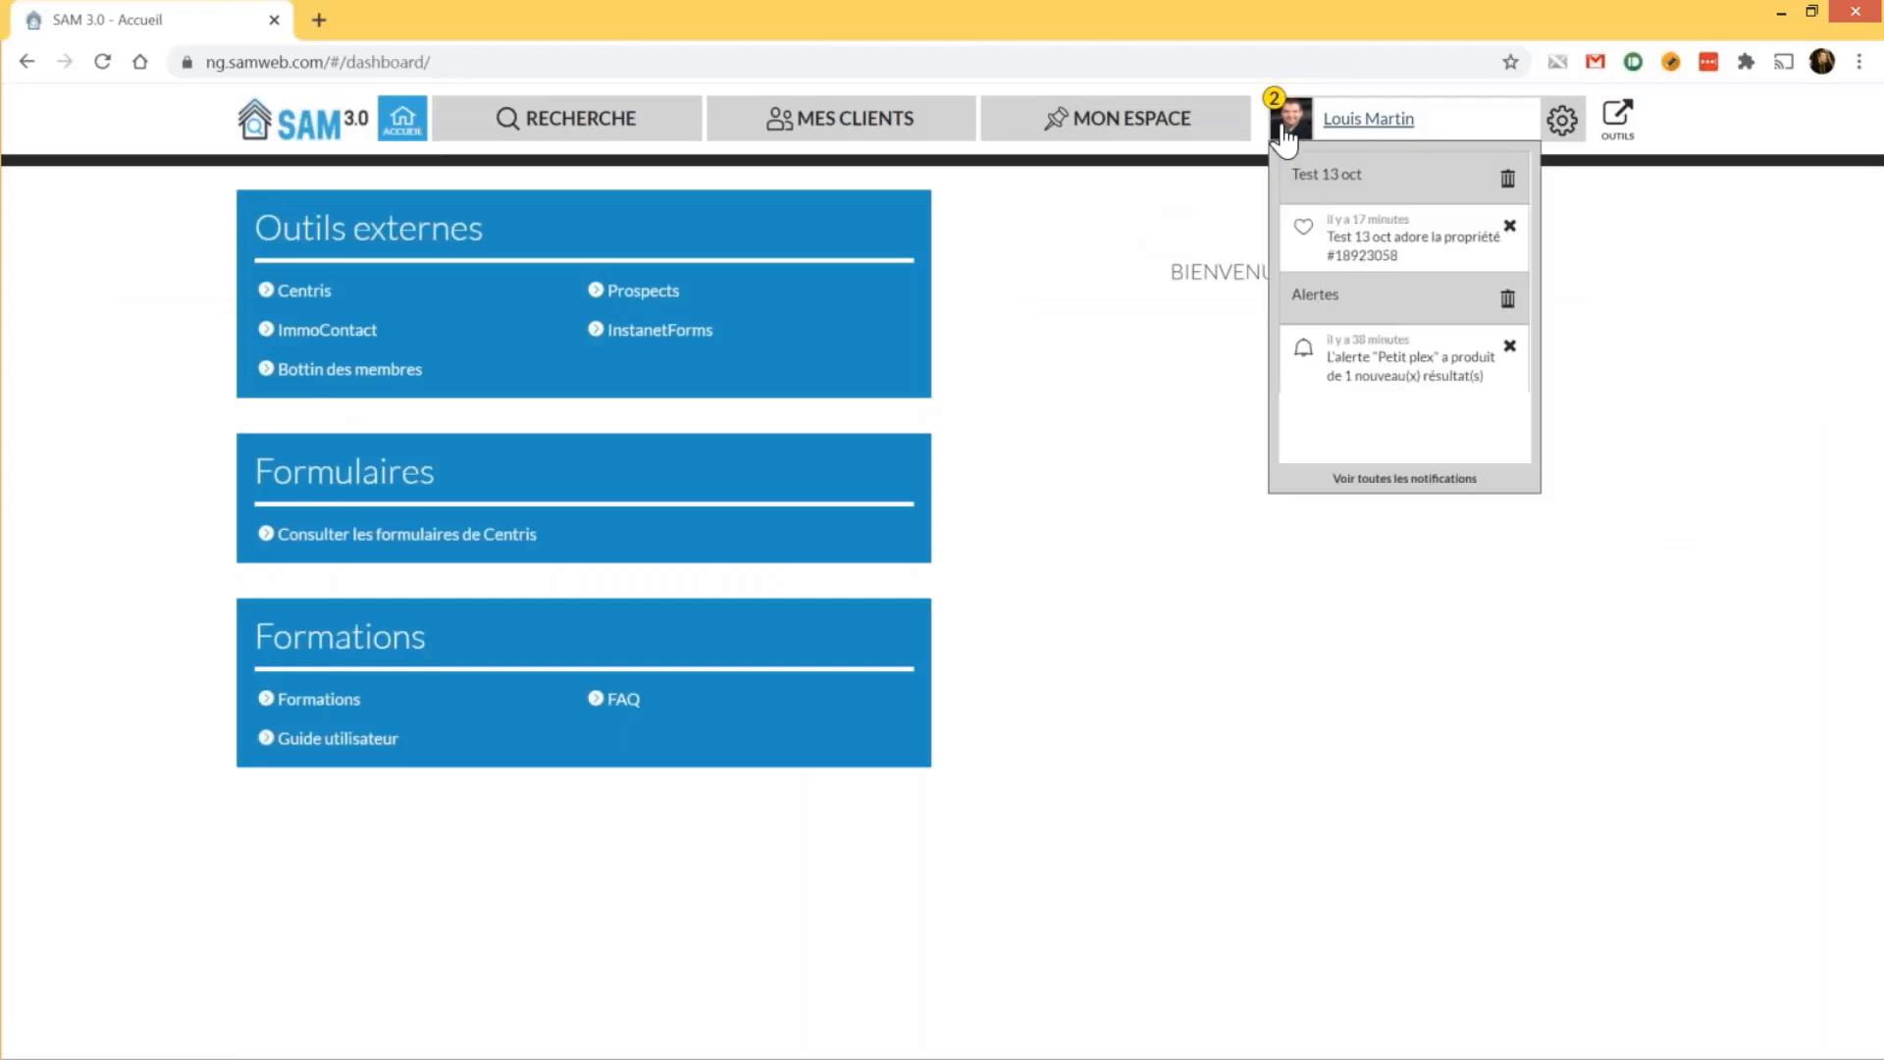
Open the property the contact loved from its notification, then go back to Accueil and reopen notifications
{"action": "left_click", "coordinate": [1376, 253]}
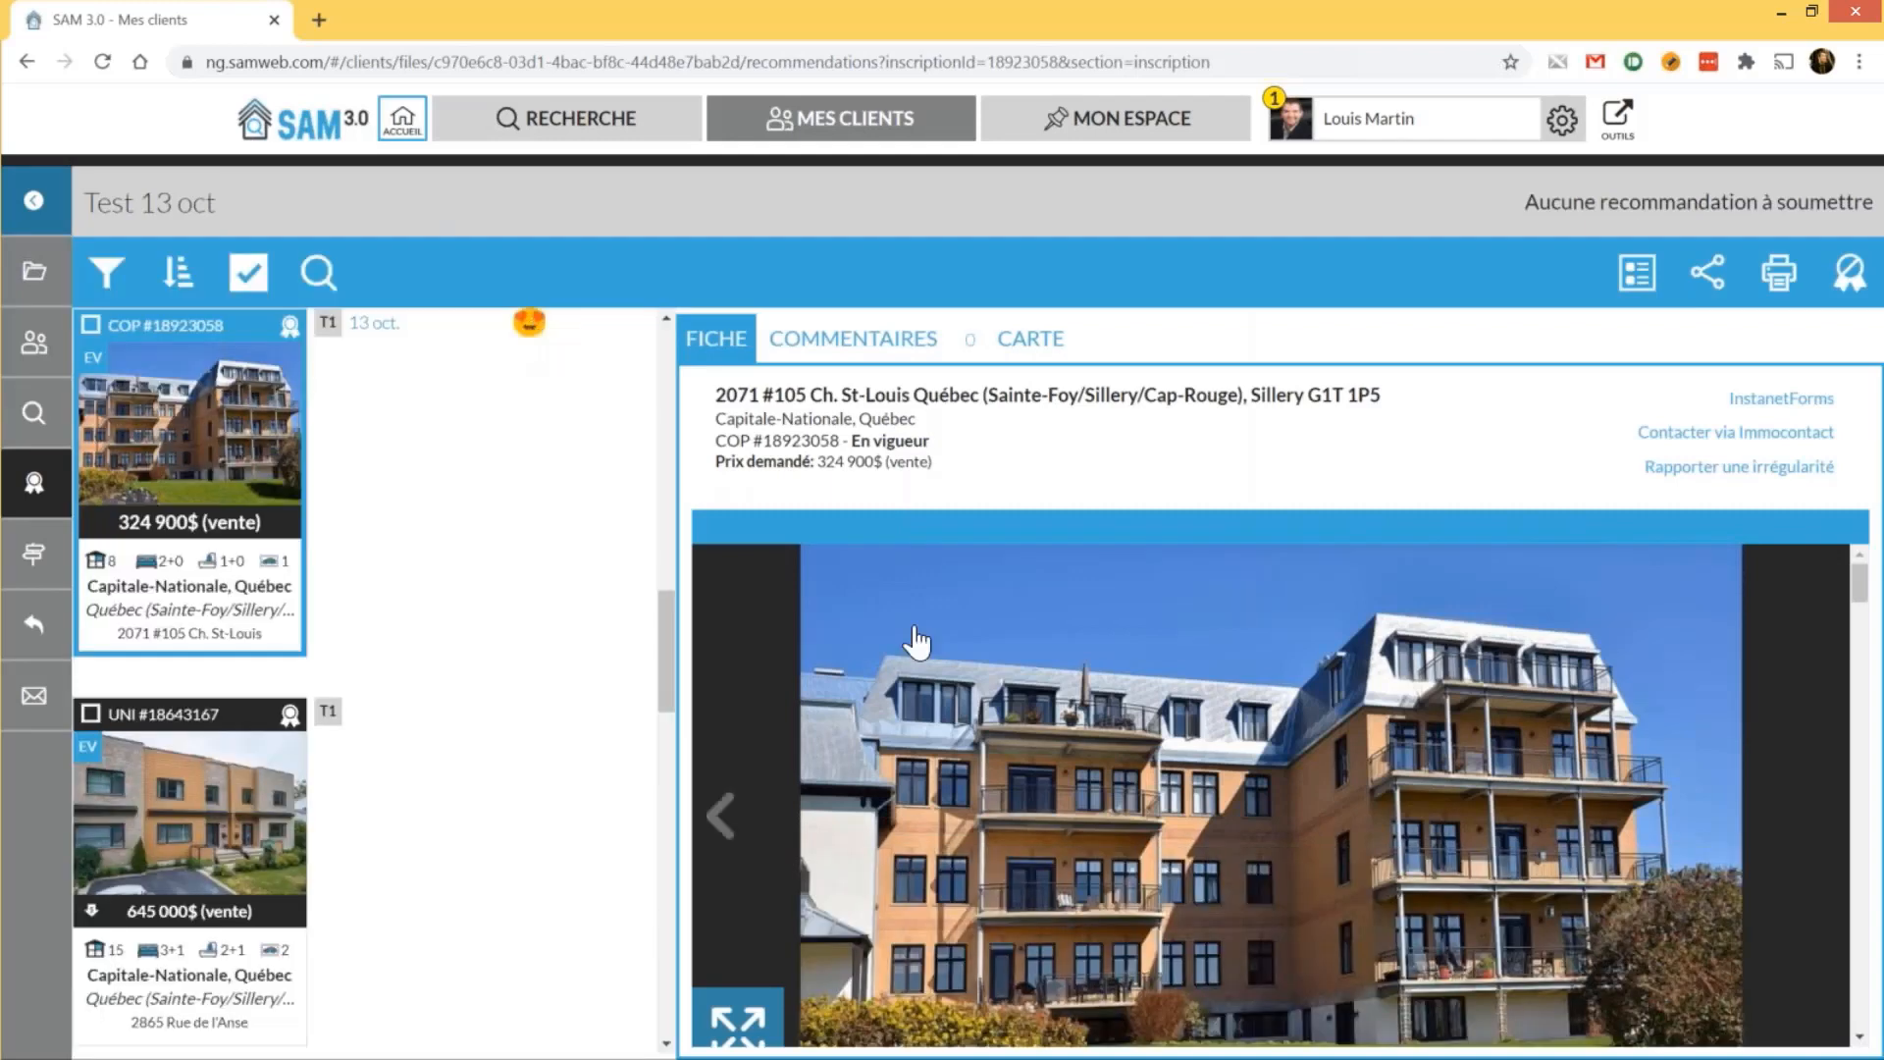
{"action": "scroll", "coordinate": [917, 643], "scroll_direction": "down", "scroll_amount": 1}
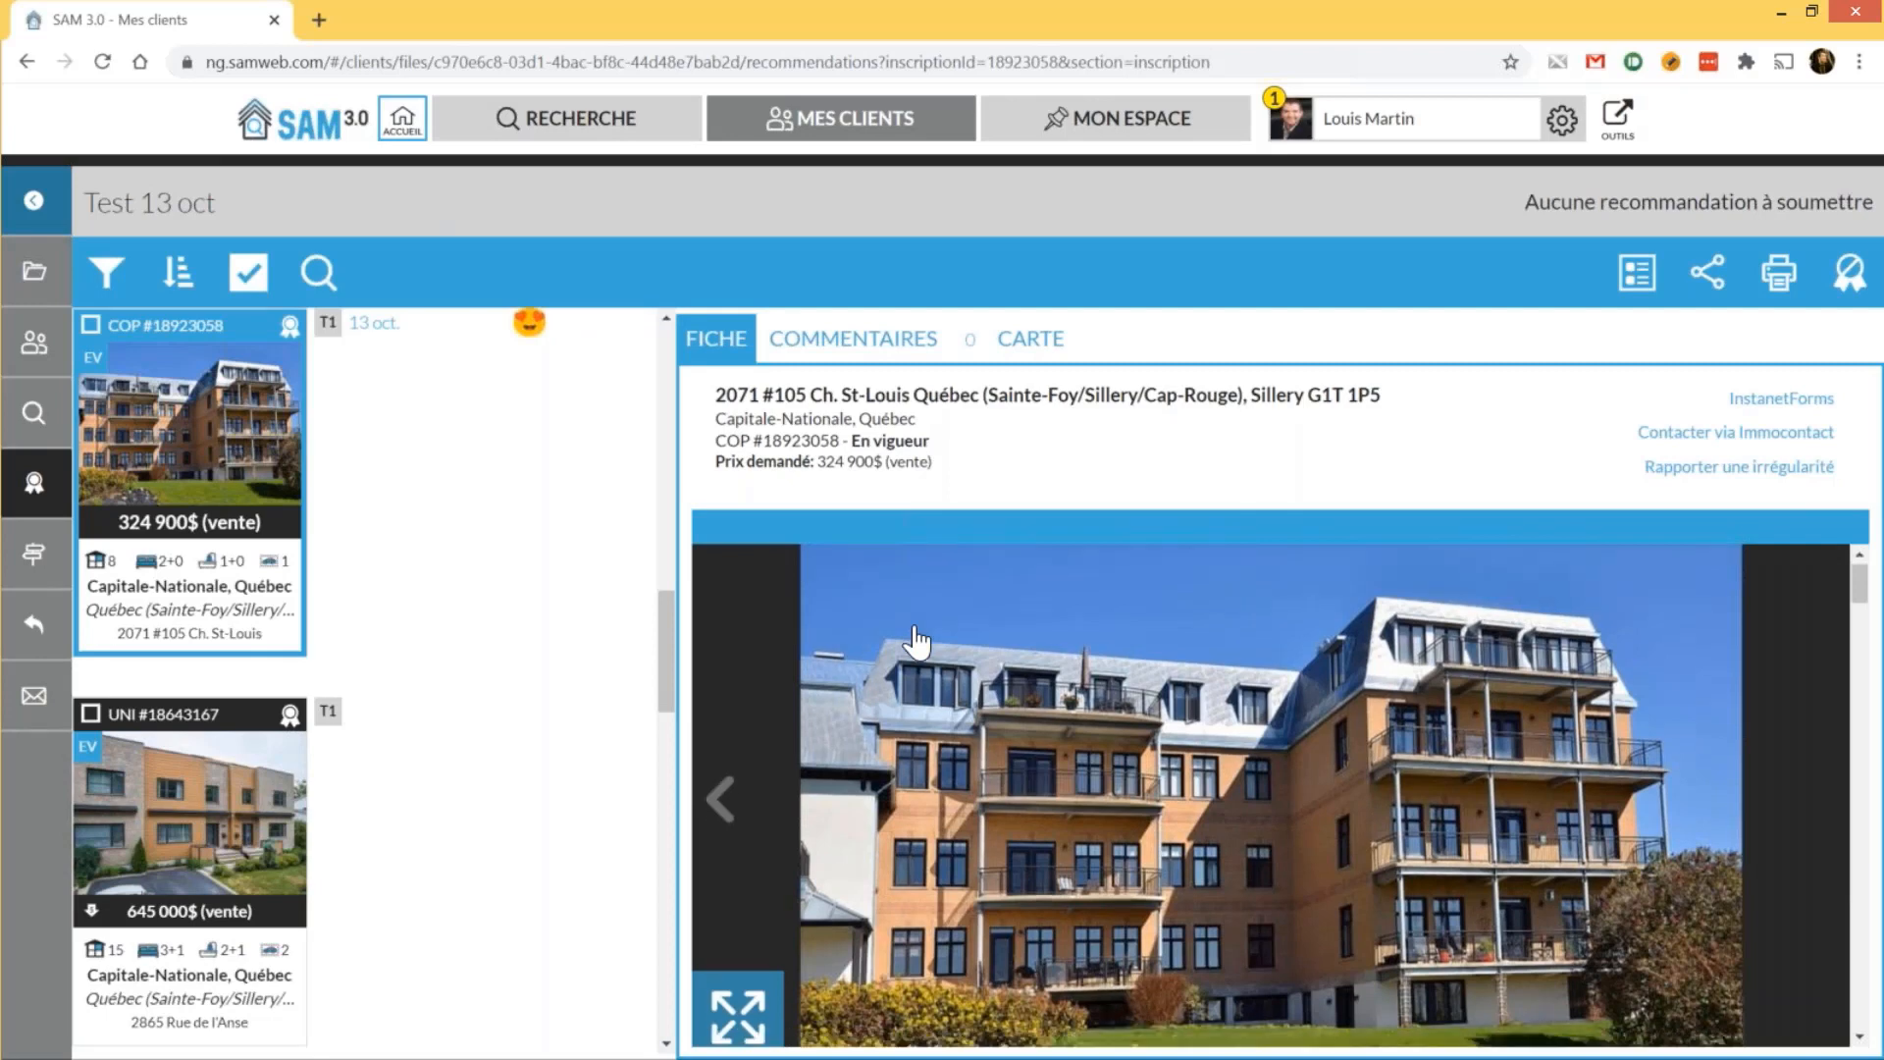
{"action": "scroll", "coordinate": [917, 643], "scroll_direction": "up", "scroll_amount": 1}
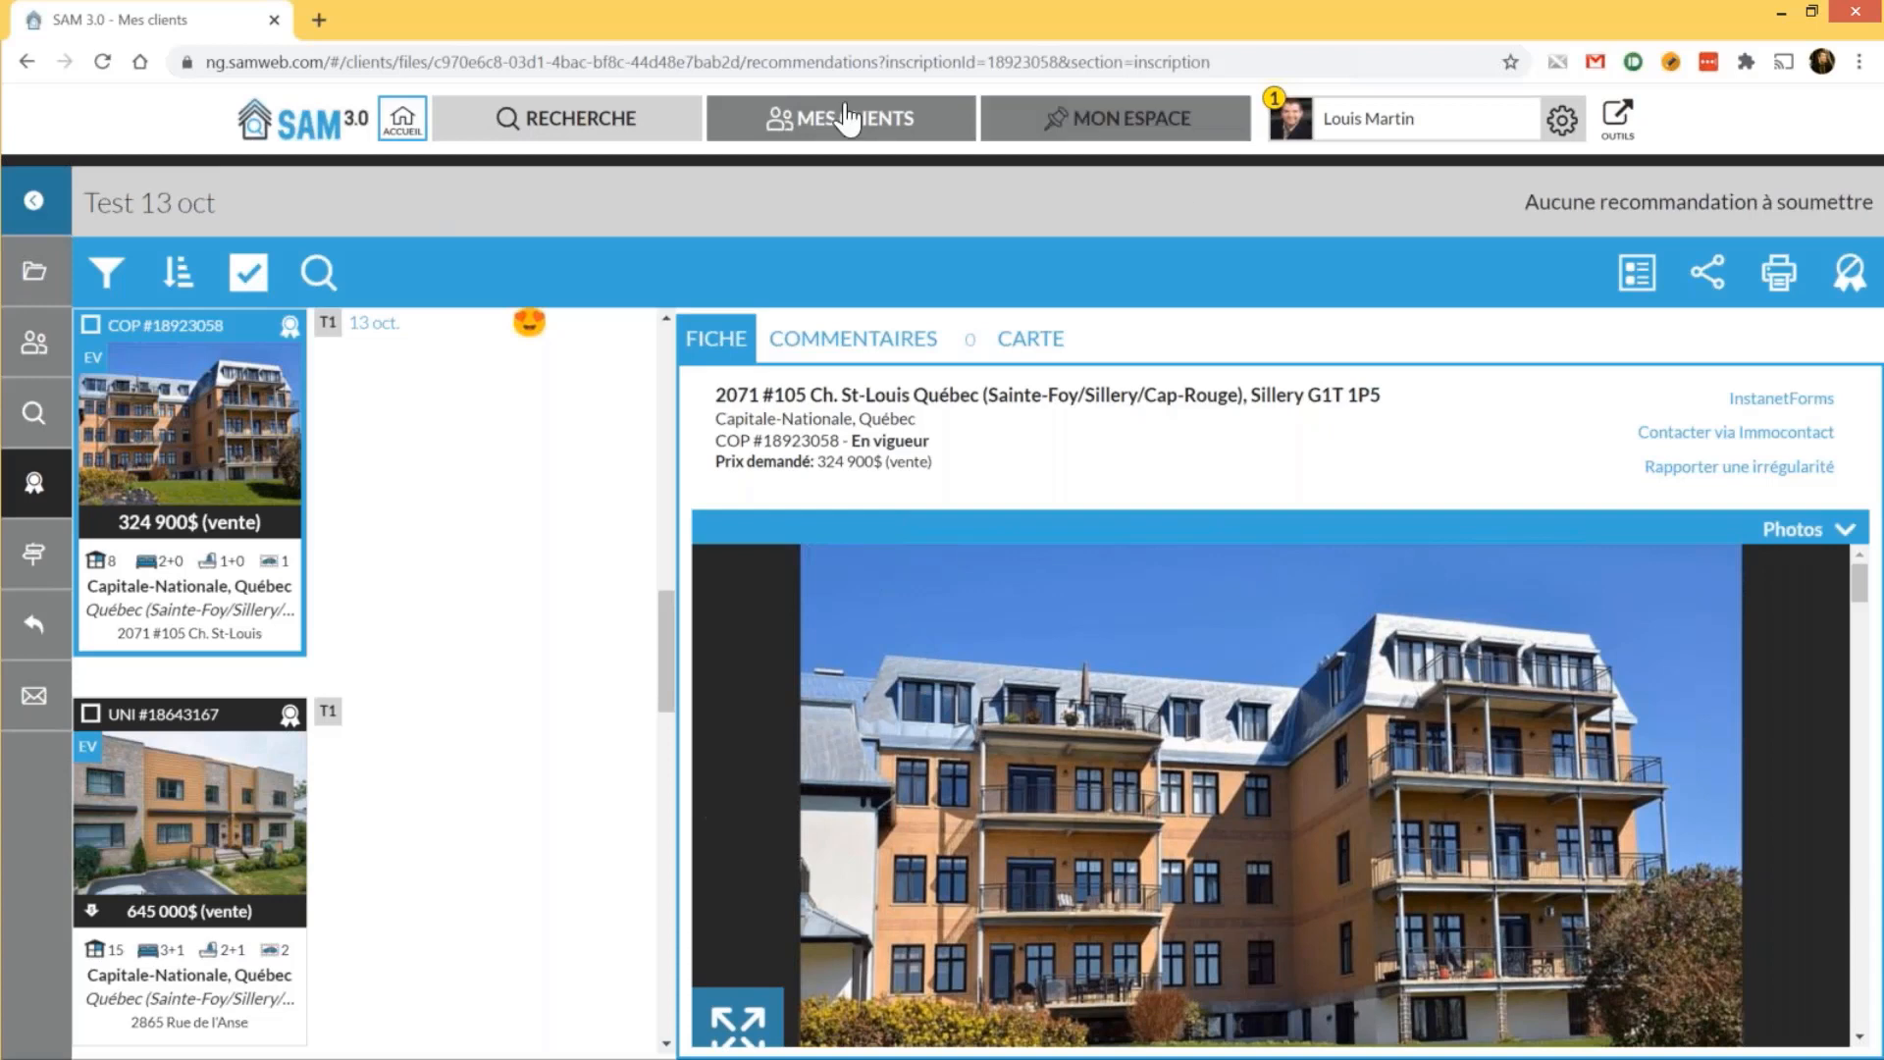
{"action": "left_click", "coordinate": [403, 122]}
{"action": "mouse_move", "coordinate": [1290, 131]}
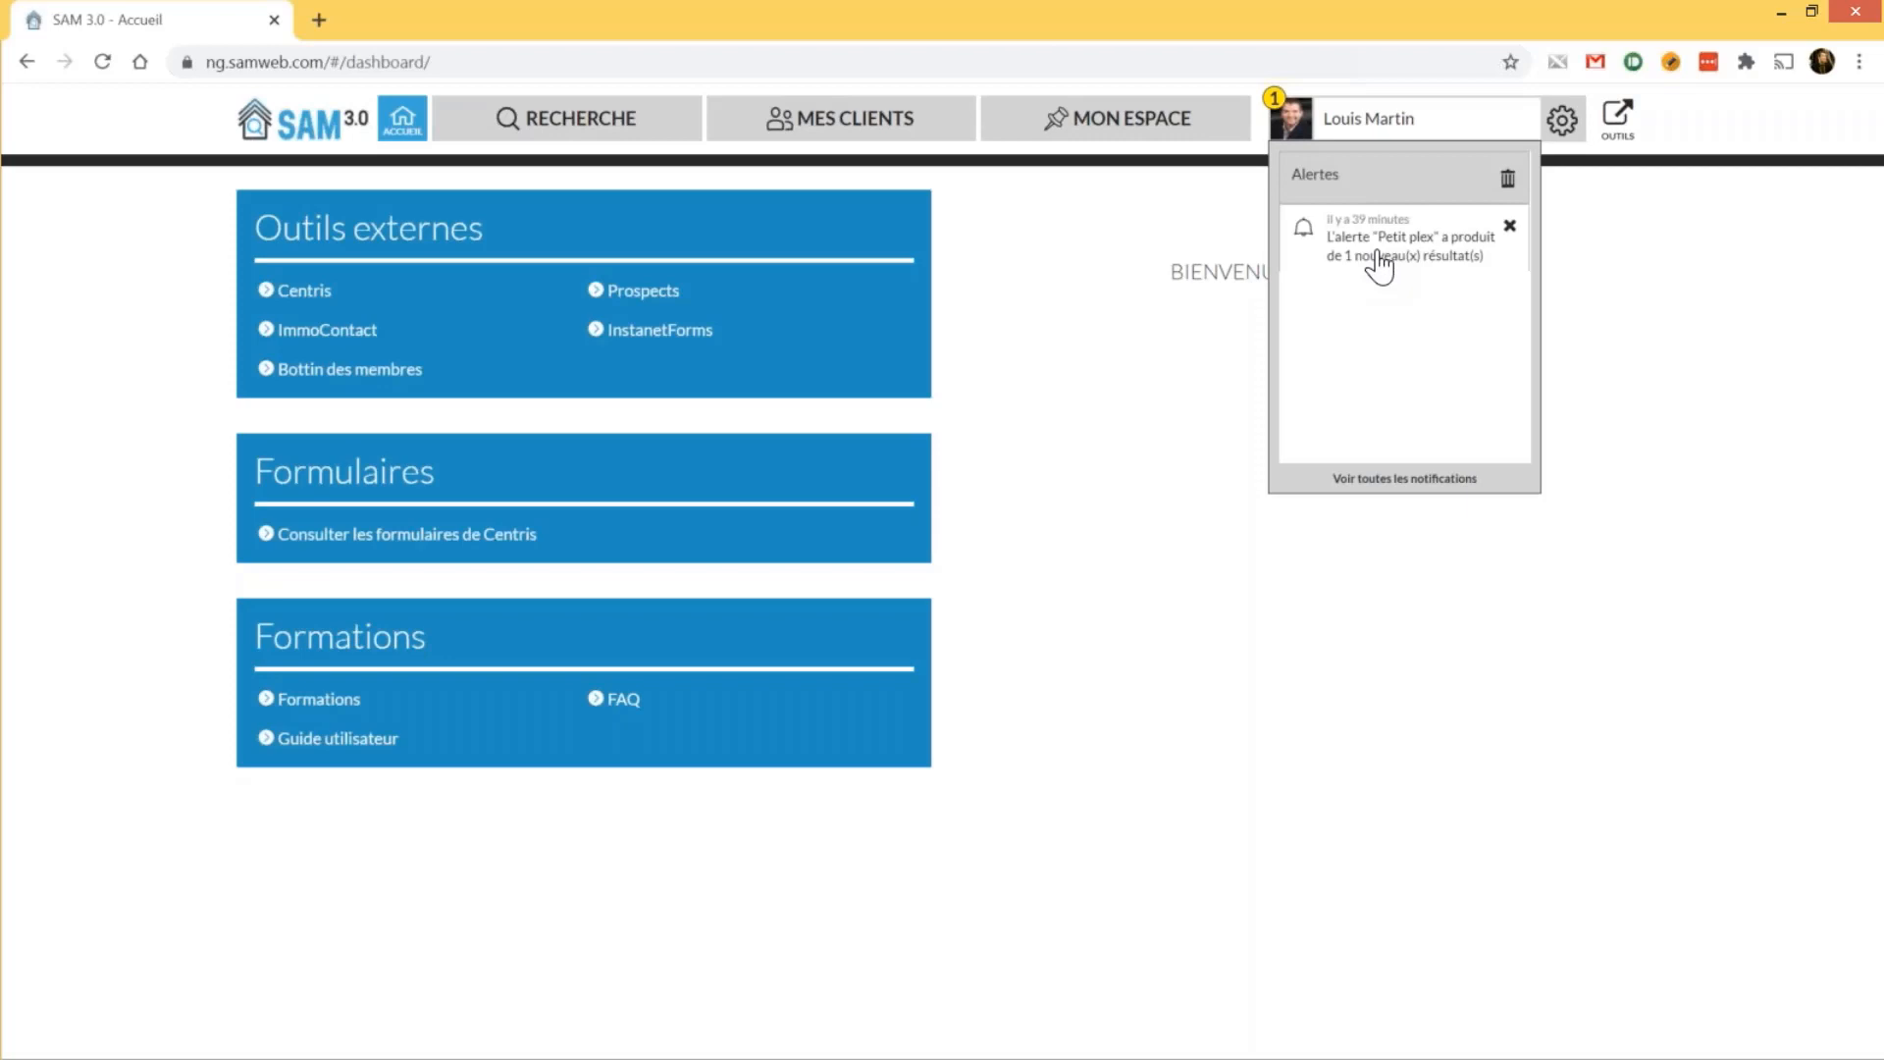
Open the Petit plex alert notification and view the new listing's details
{"action": "left_click", "coordinate": [1381, 263]}
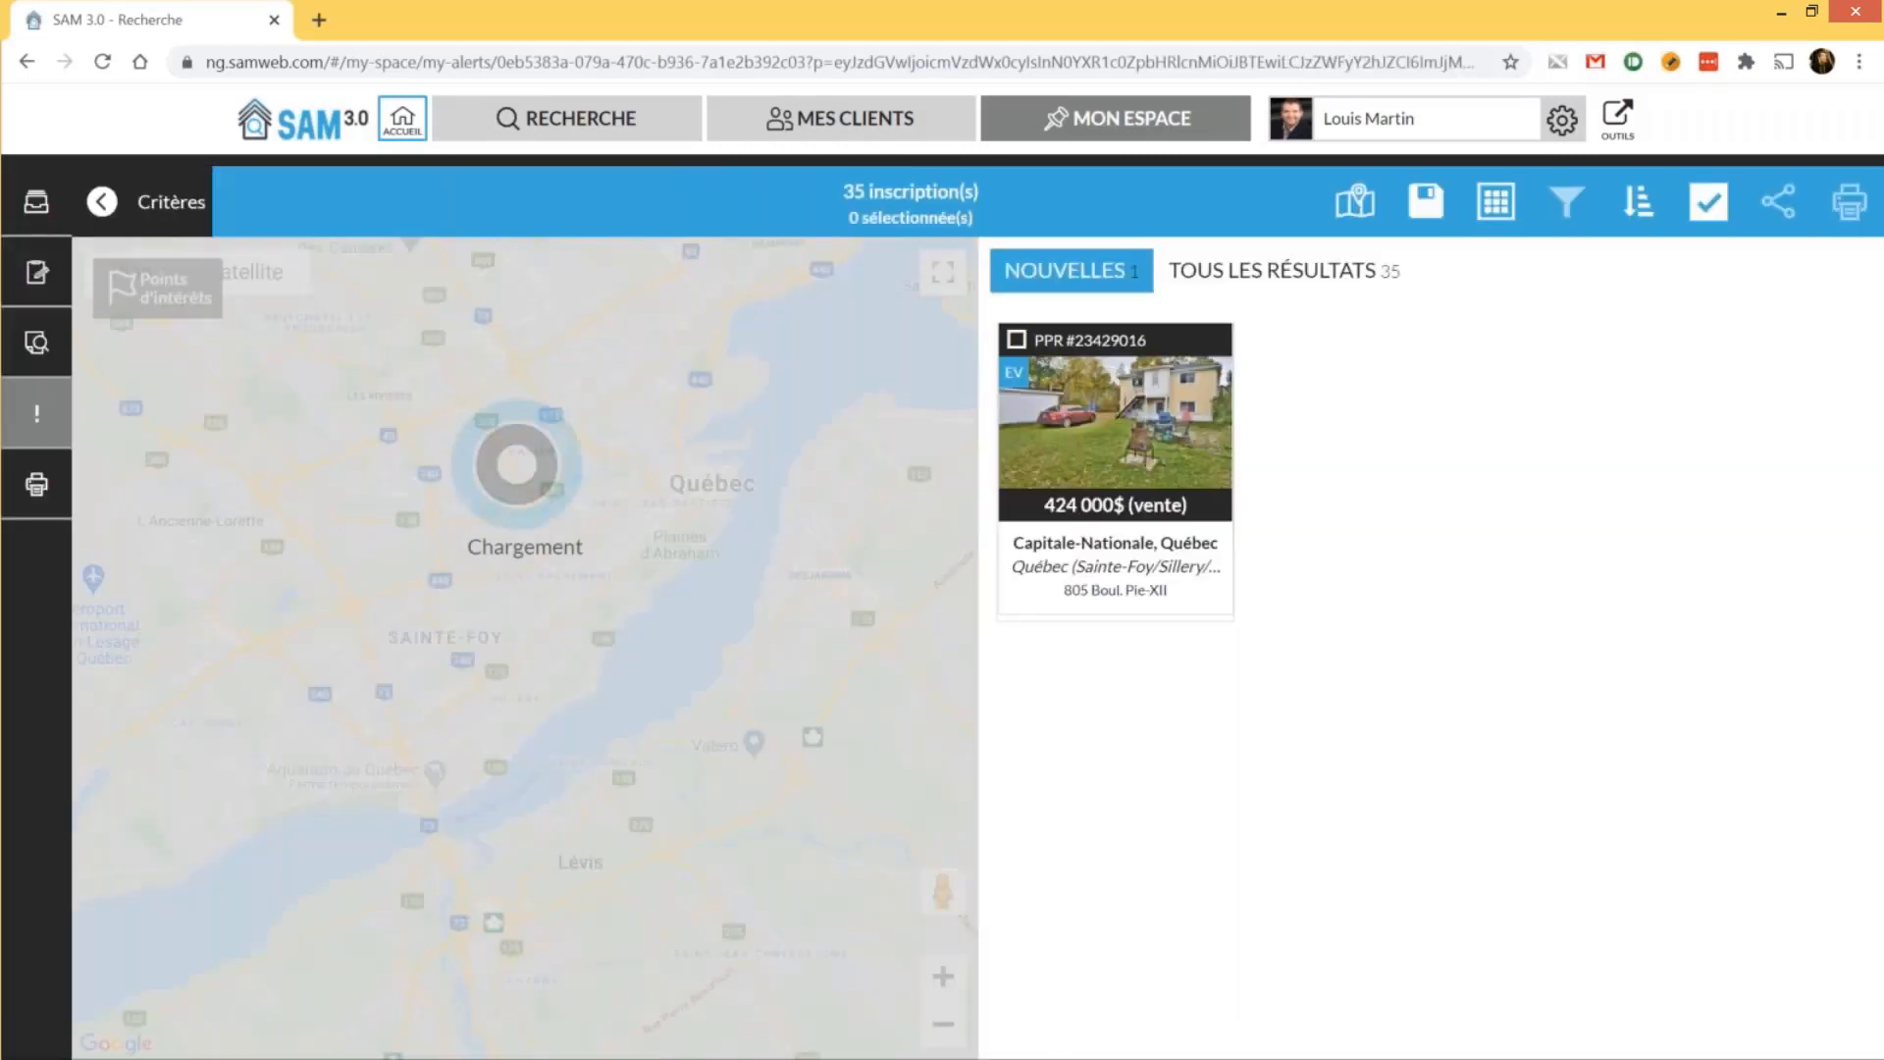
{"action": "left_click", "coordinate": [1108, 446]}
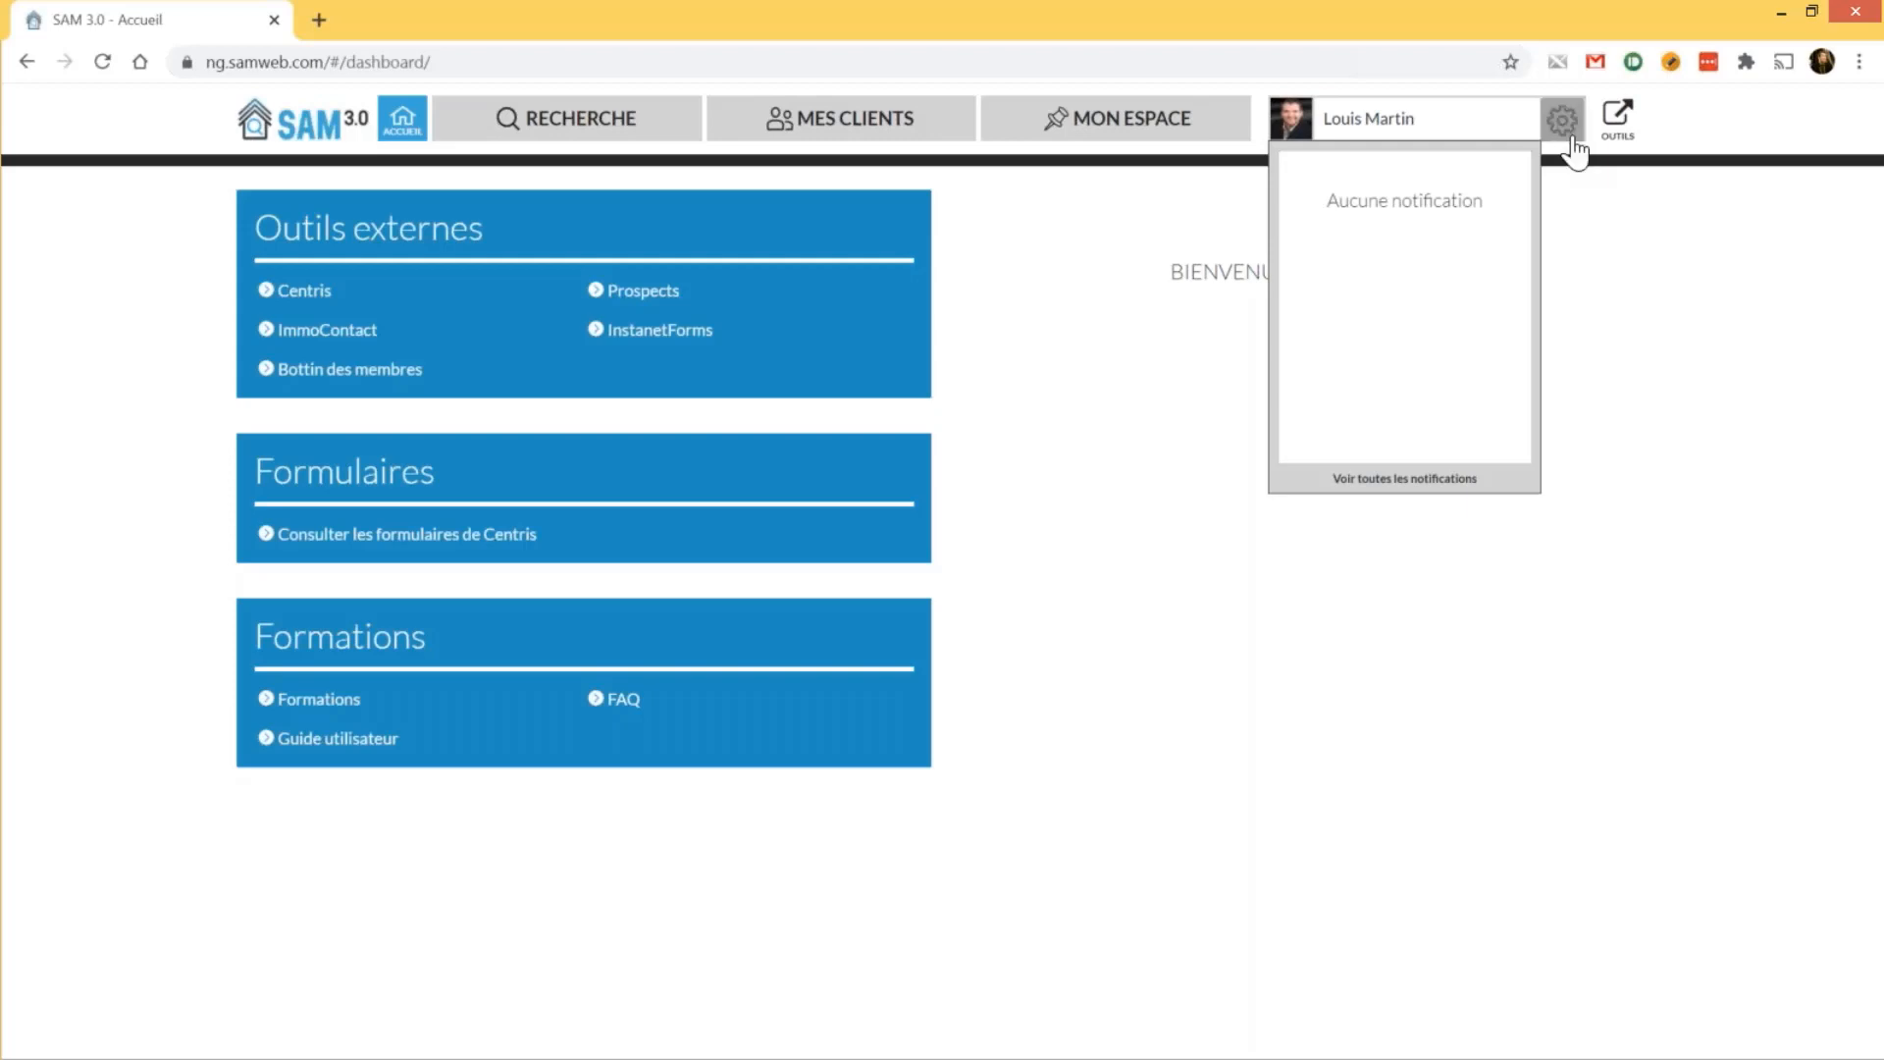
Open Préférences from the gear menu and keep Français as the display language
{"action": "left_click", "coordinate": [1571, 137]}
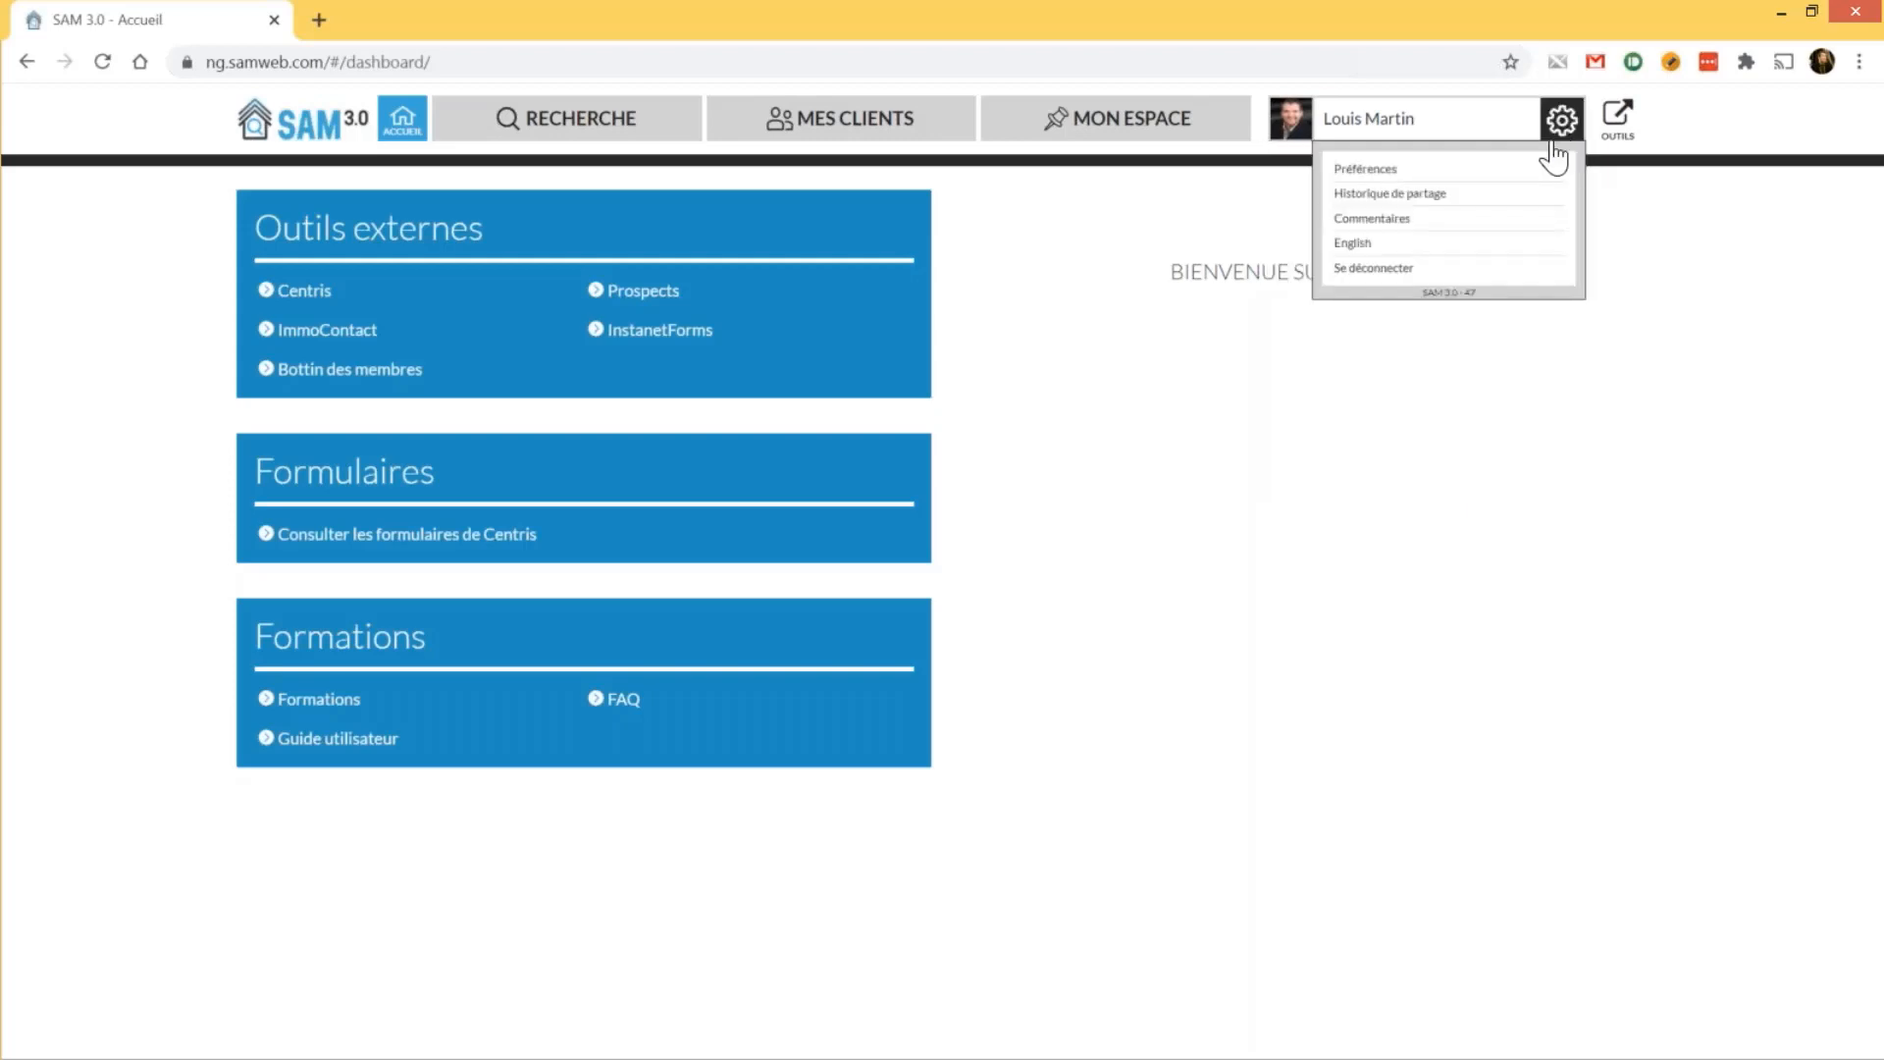
{"action": "left_click", "coordinate": [1366, 169]}
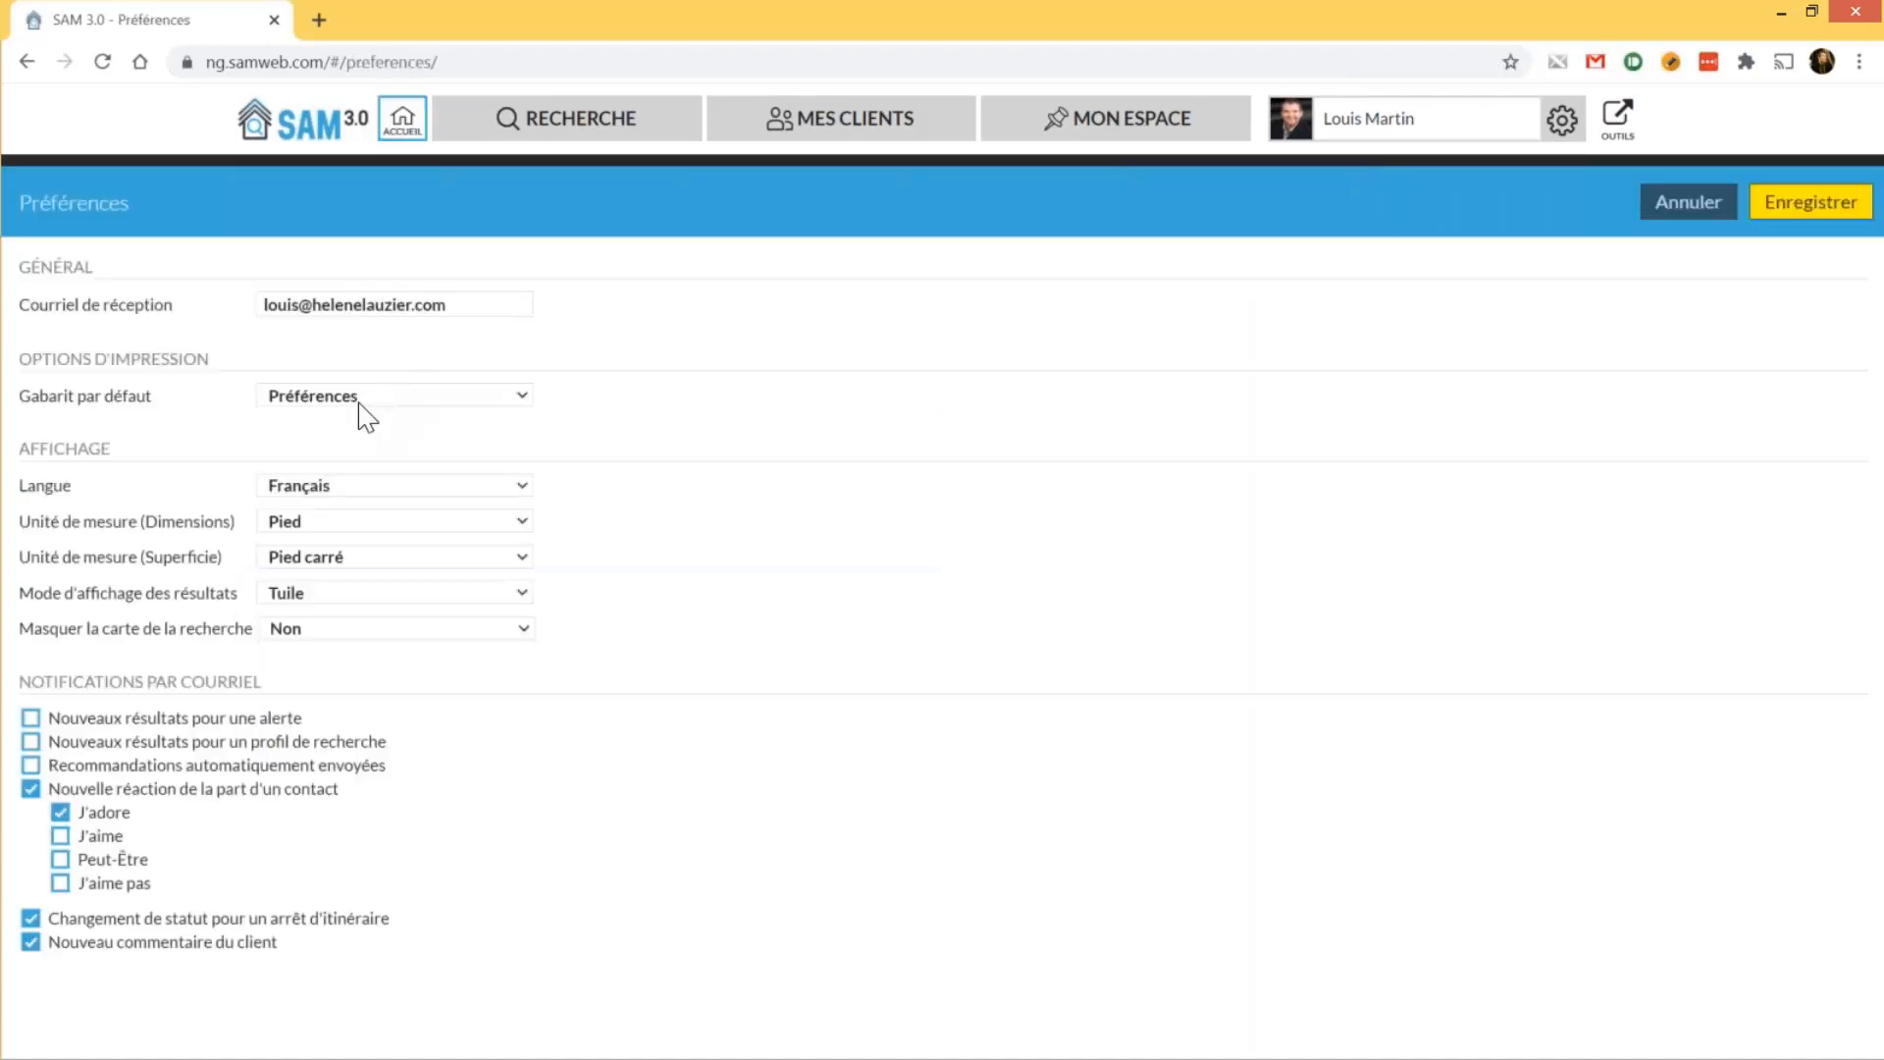
{"action": "left_click", "coordinate": [350, 485]}
{"action": "left_click", "coordinate": [350, 485]}
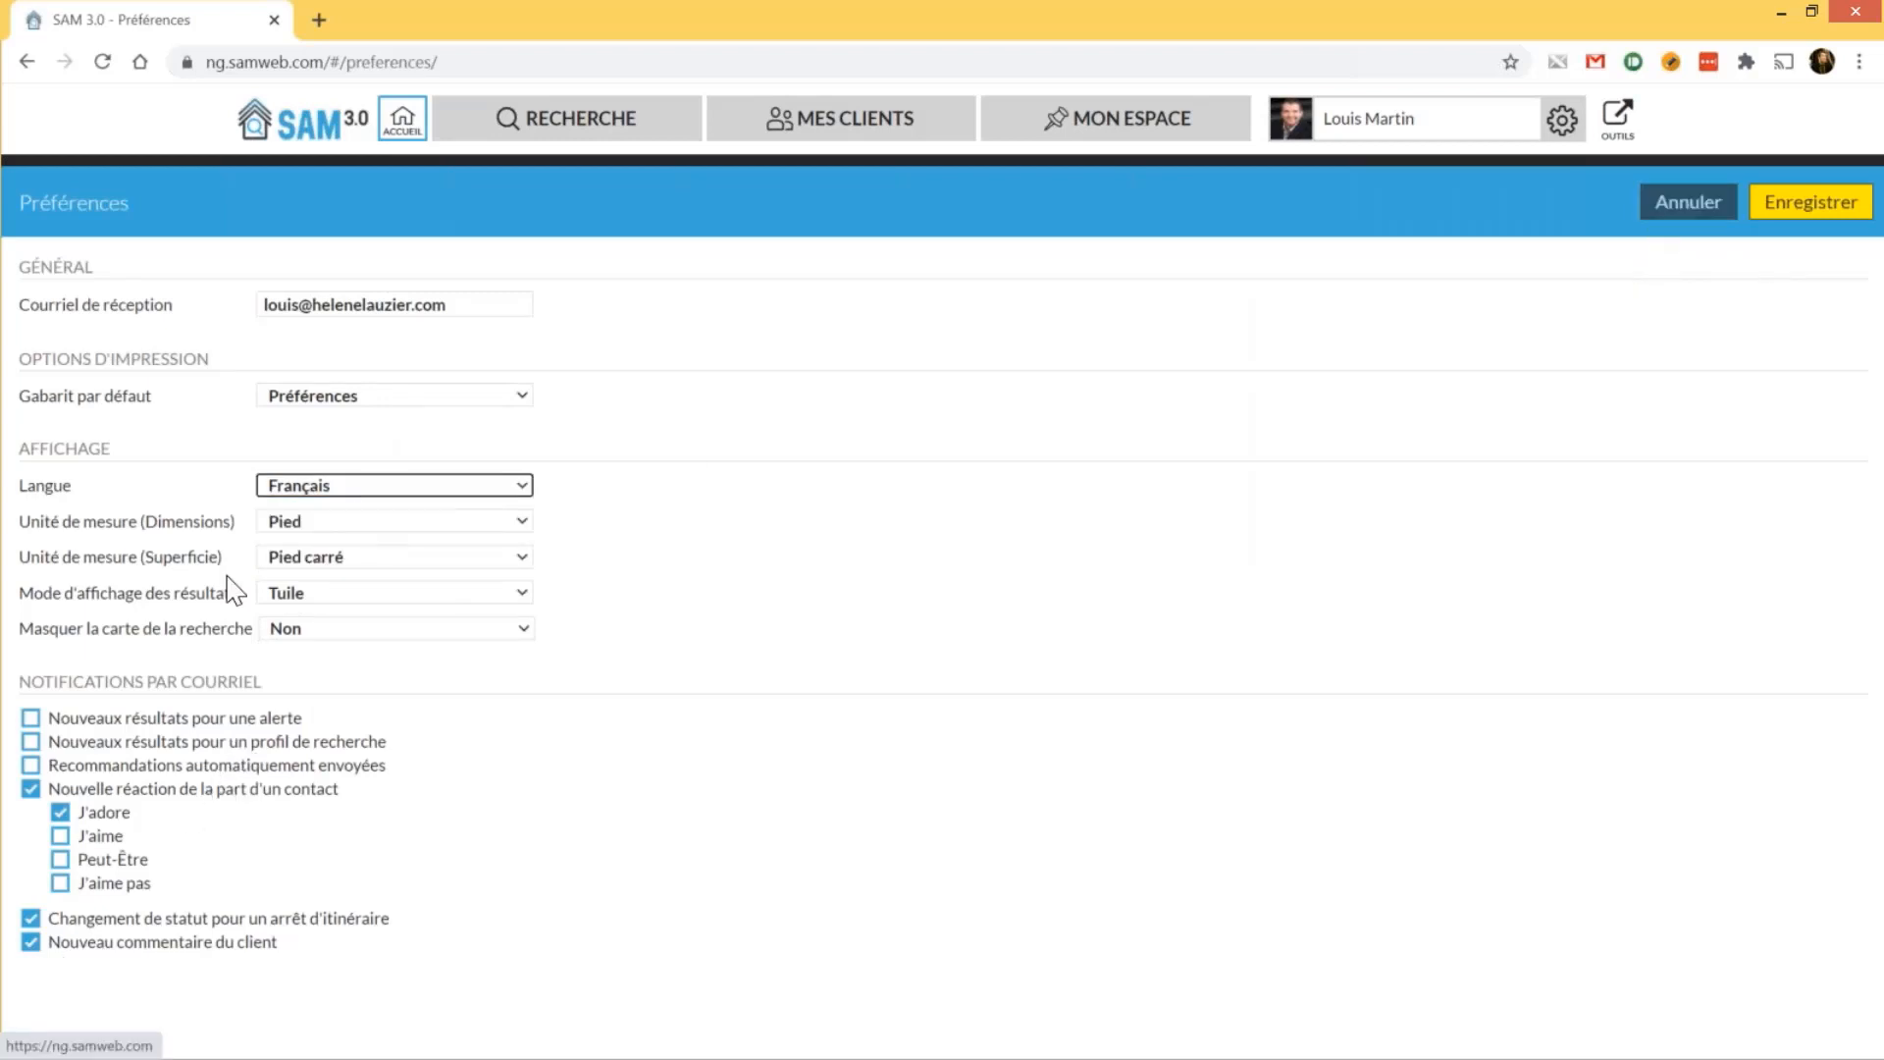
Discard preference changes, then bring up the OUTILS external tools menu
{"action": "left_click", "coordinate": [1677, 202]}
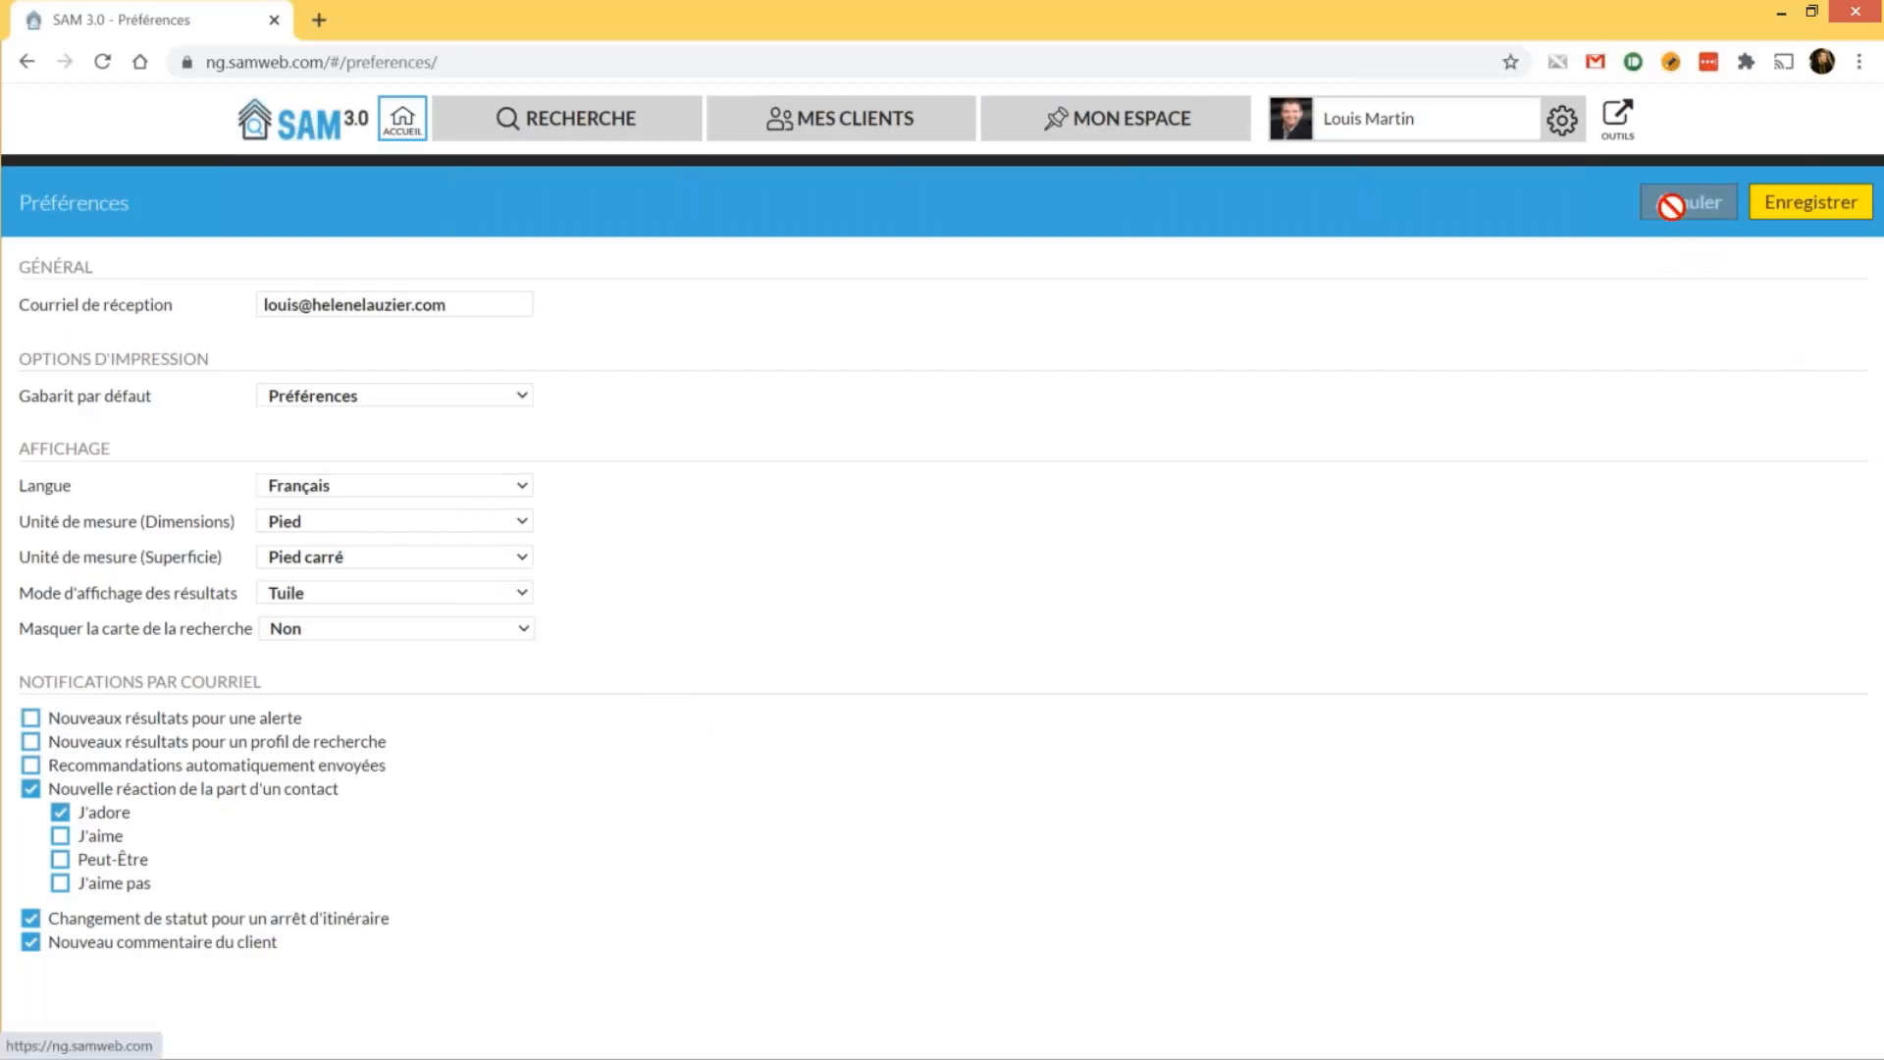
{"action": "left_click", "coordinate": [1565, 120]}
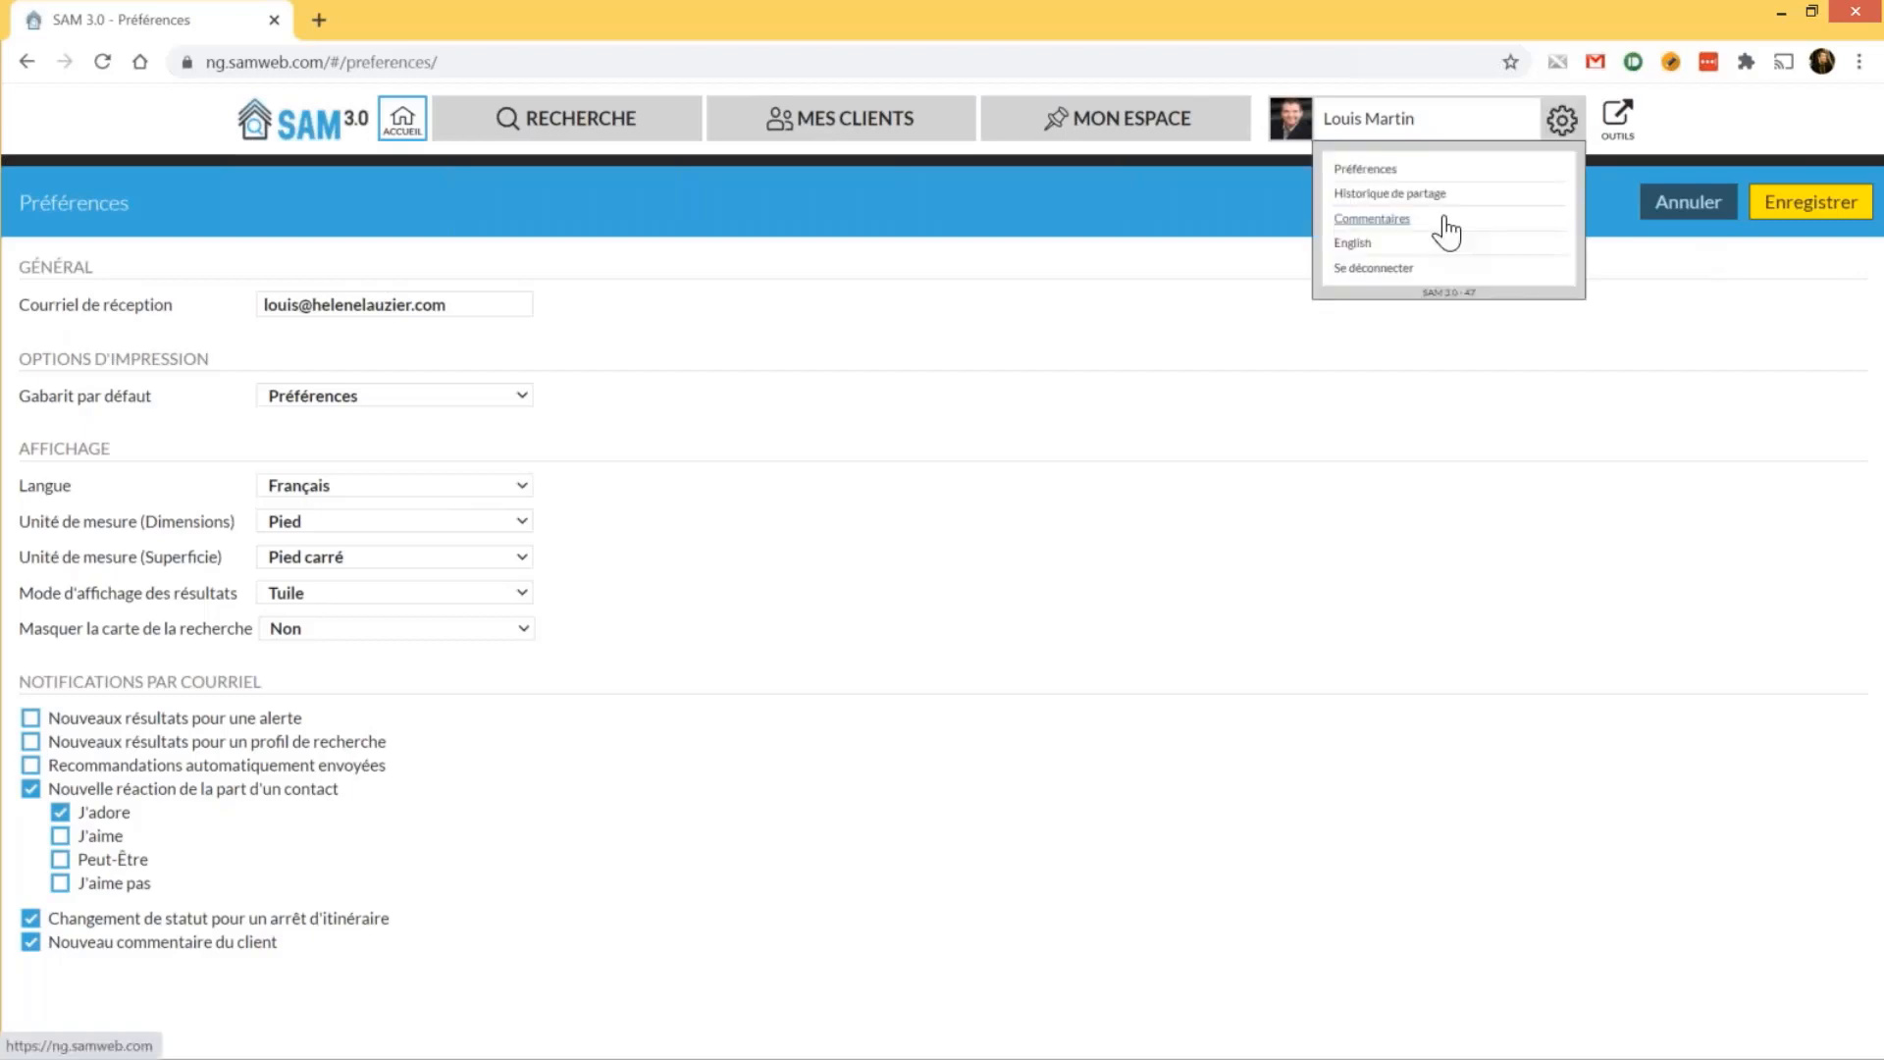
{"action": "left_click", "coordinate": [1624, 133]}
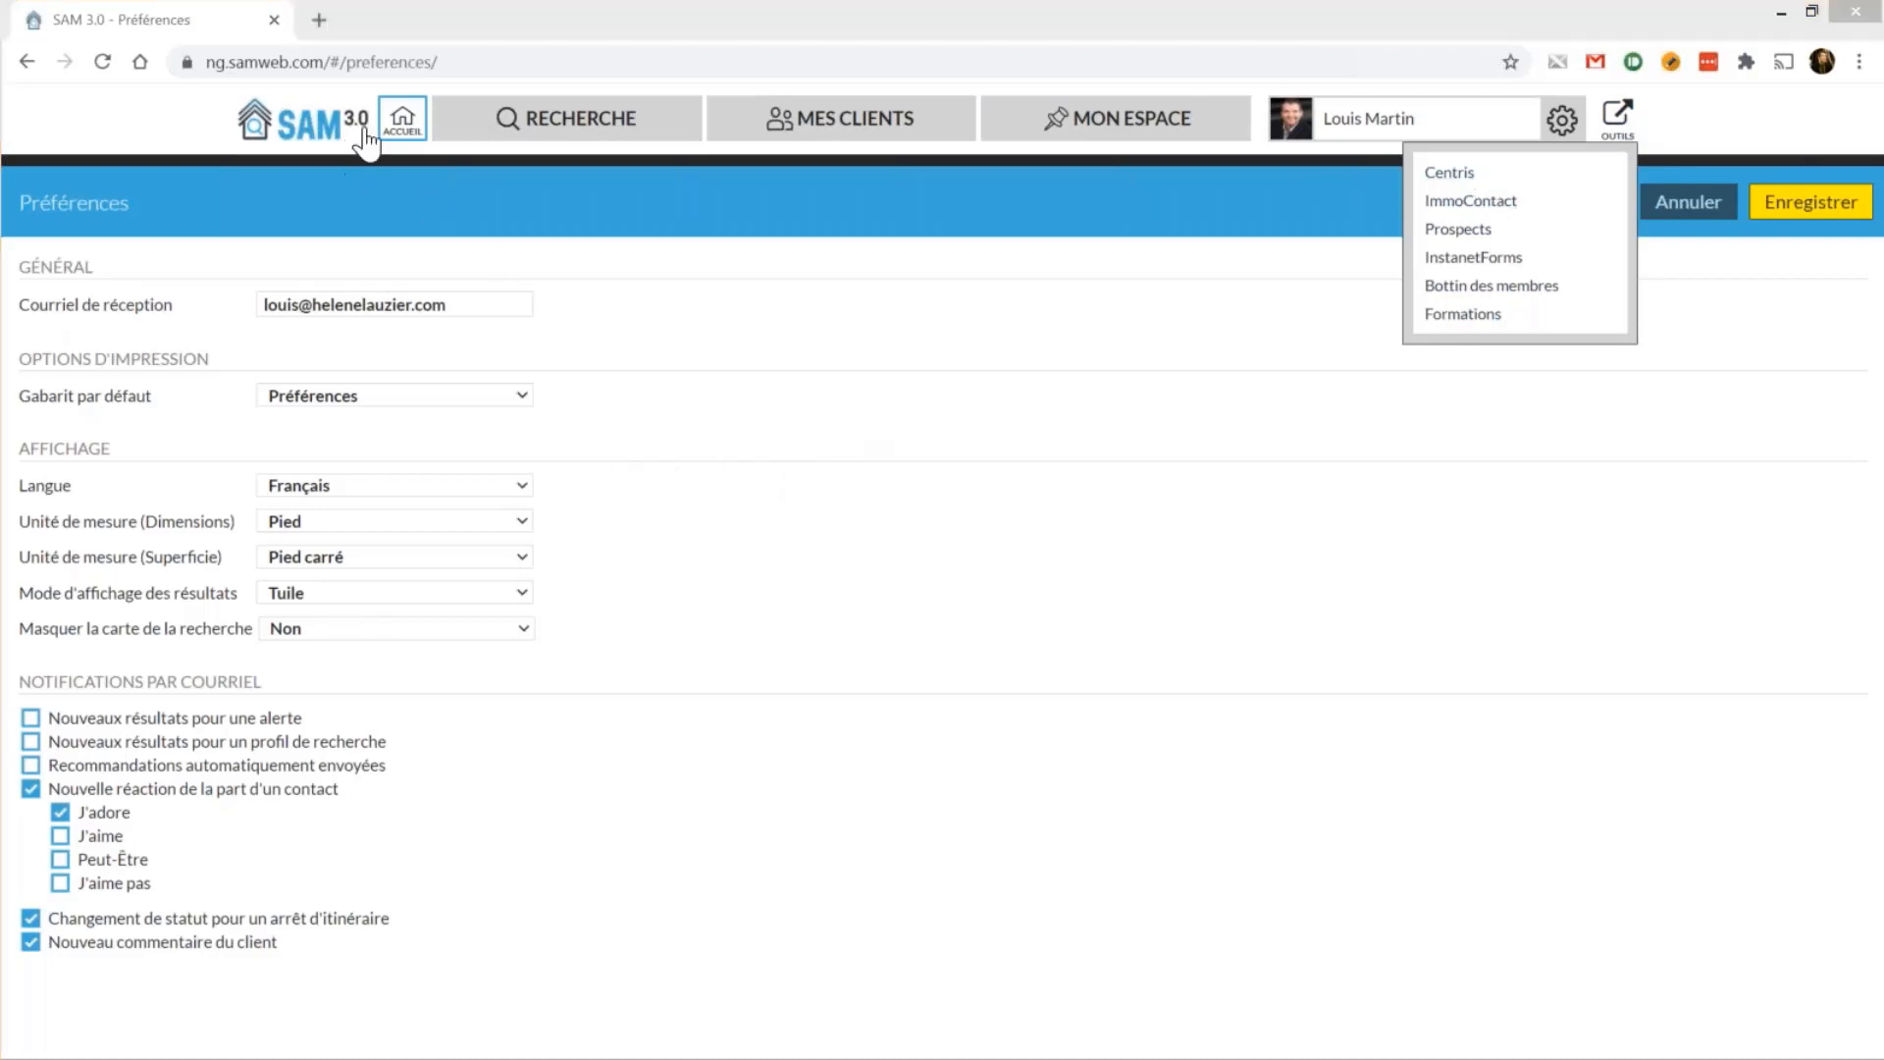
Return to the SAM 3.0 home dashboard and launch Centris from the external tools in a new tab
{"action": "left_click", "coordinate": [311, 132]}
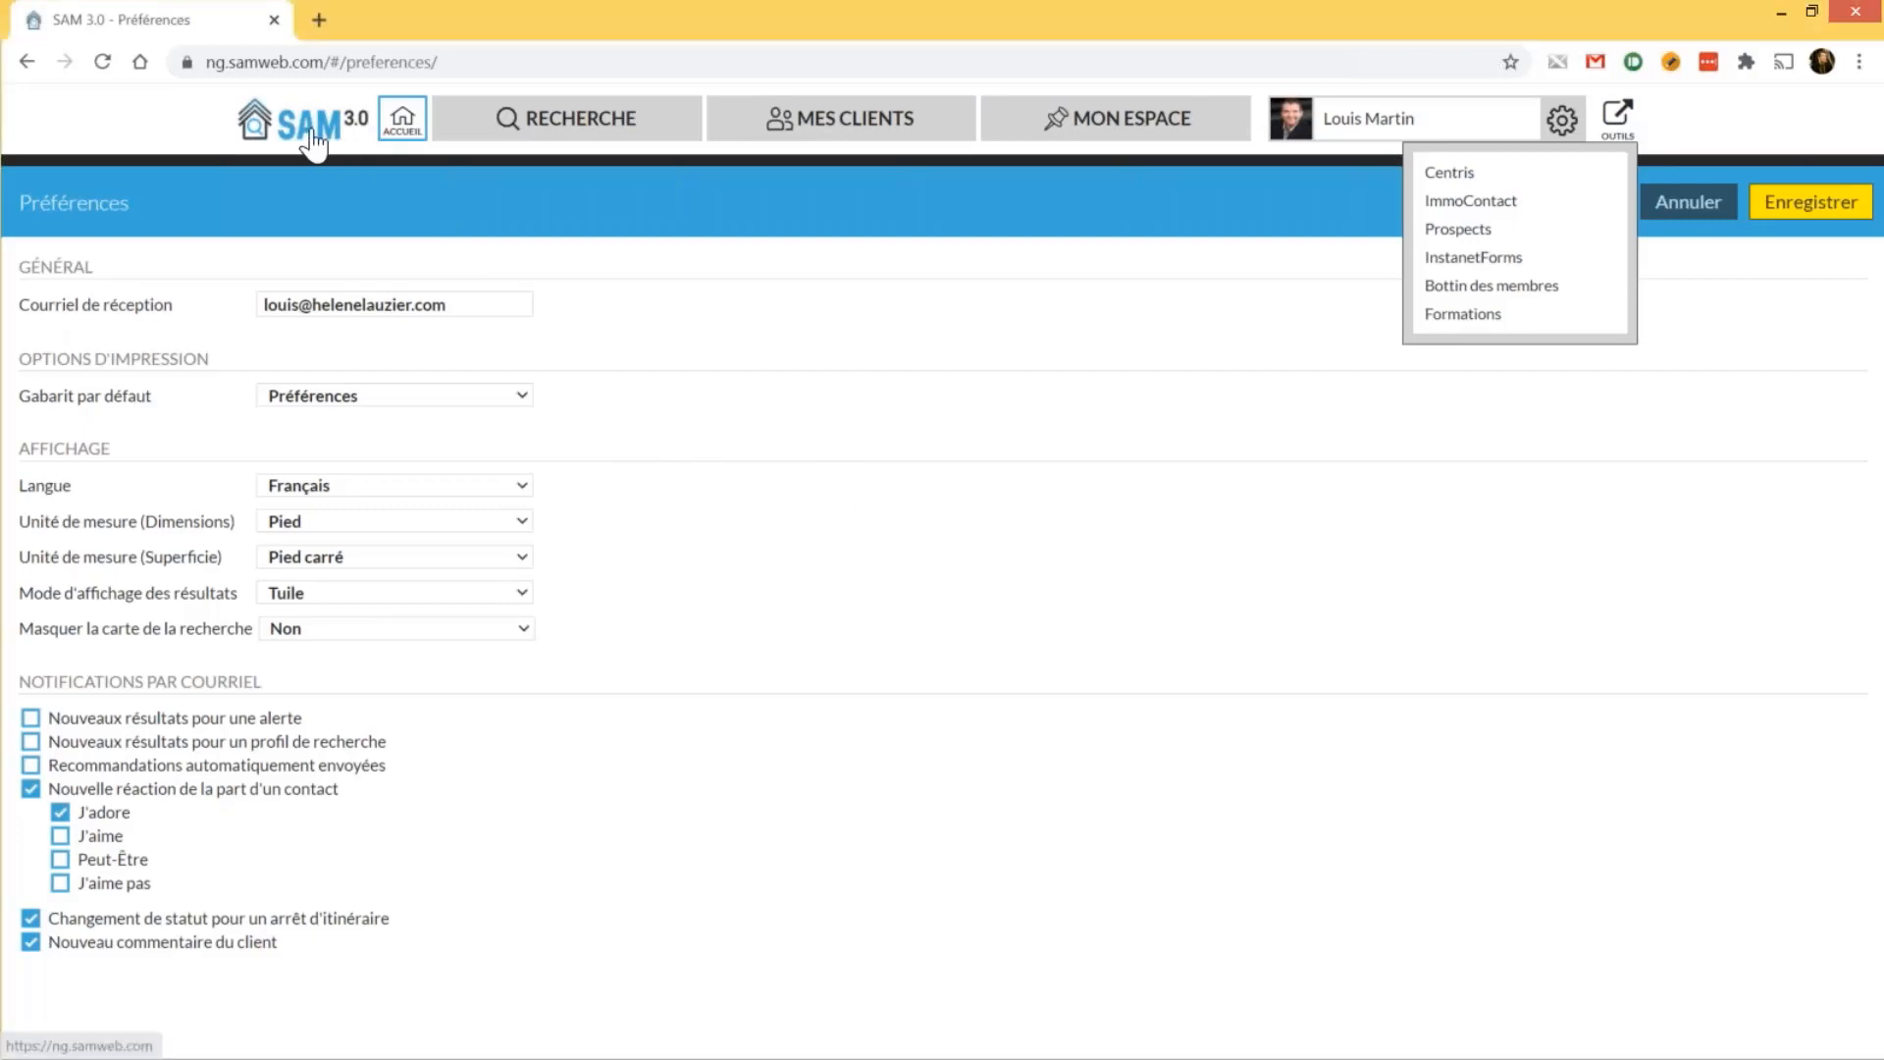
{"action": "left_click", "coordinate": [311, 132]}
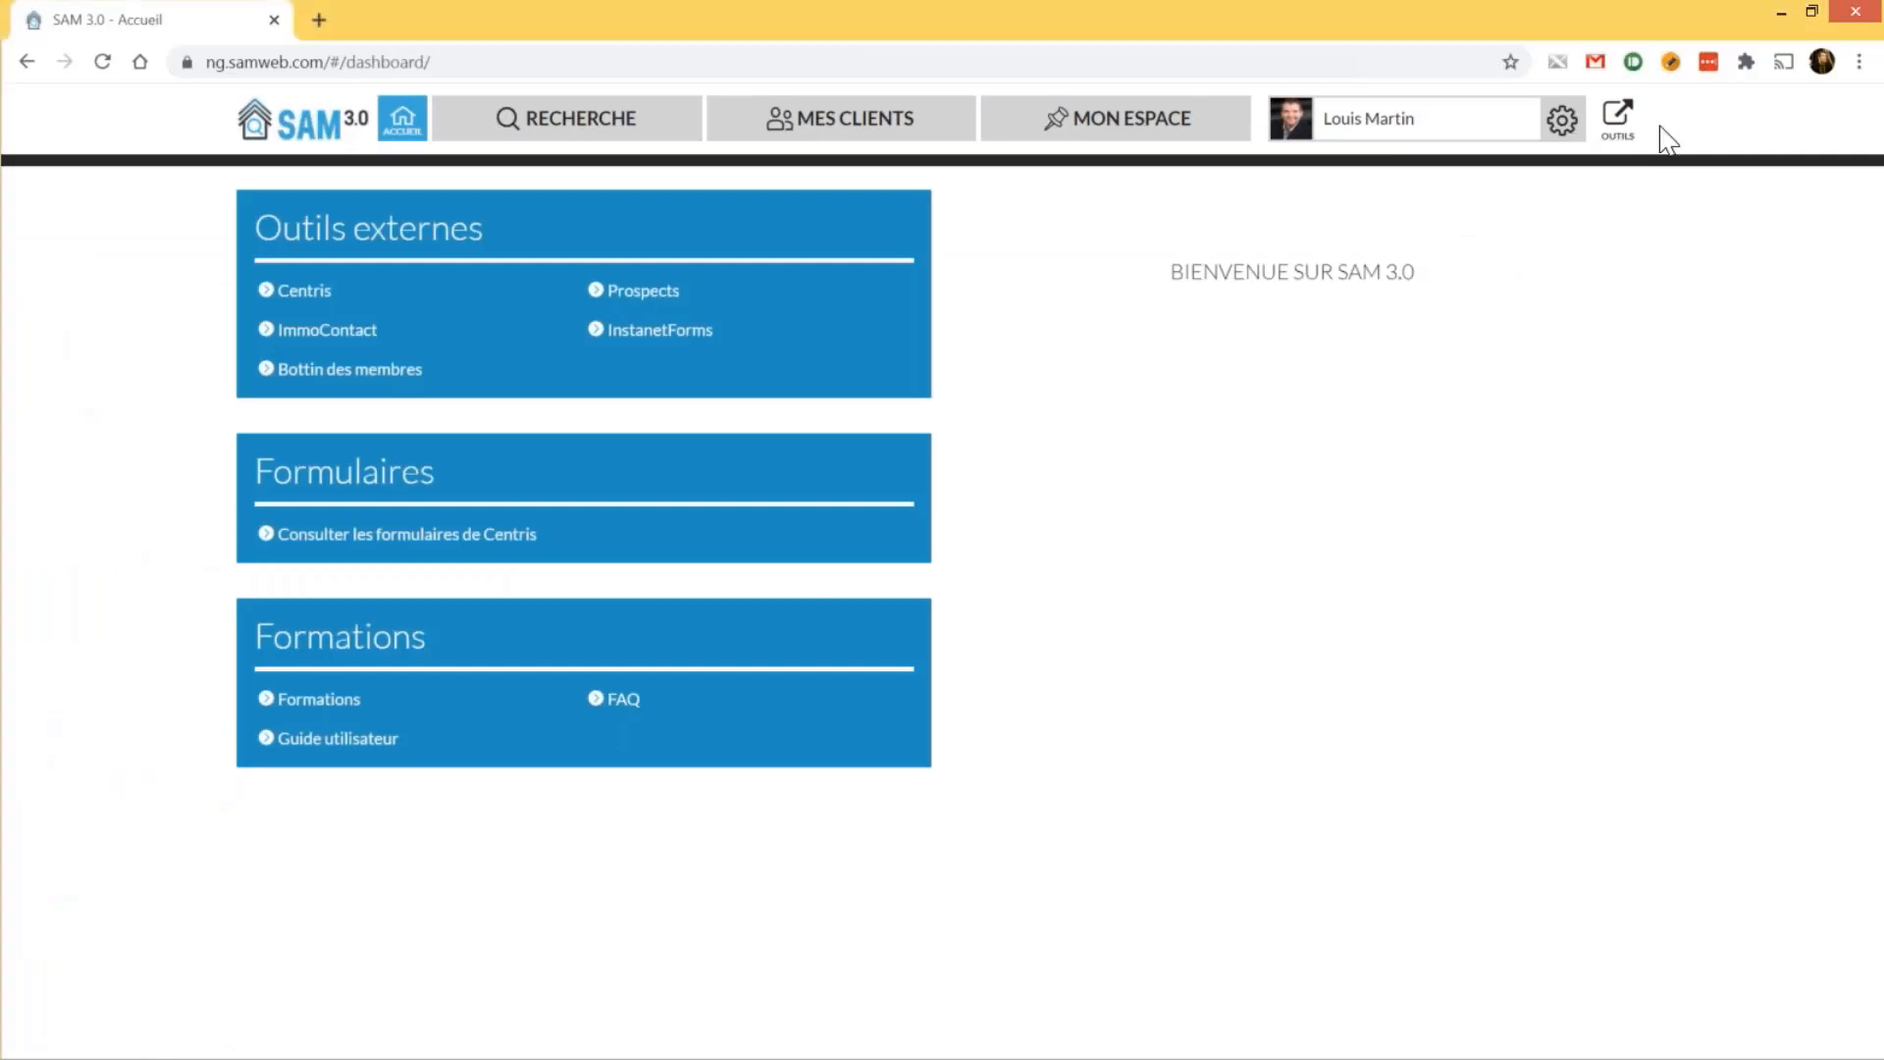
{"action": "left_click", "coordinate": [1617, 119]}
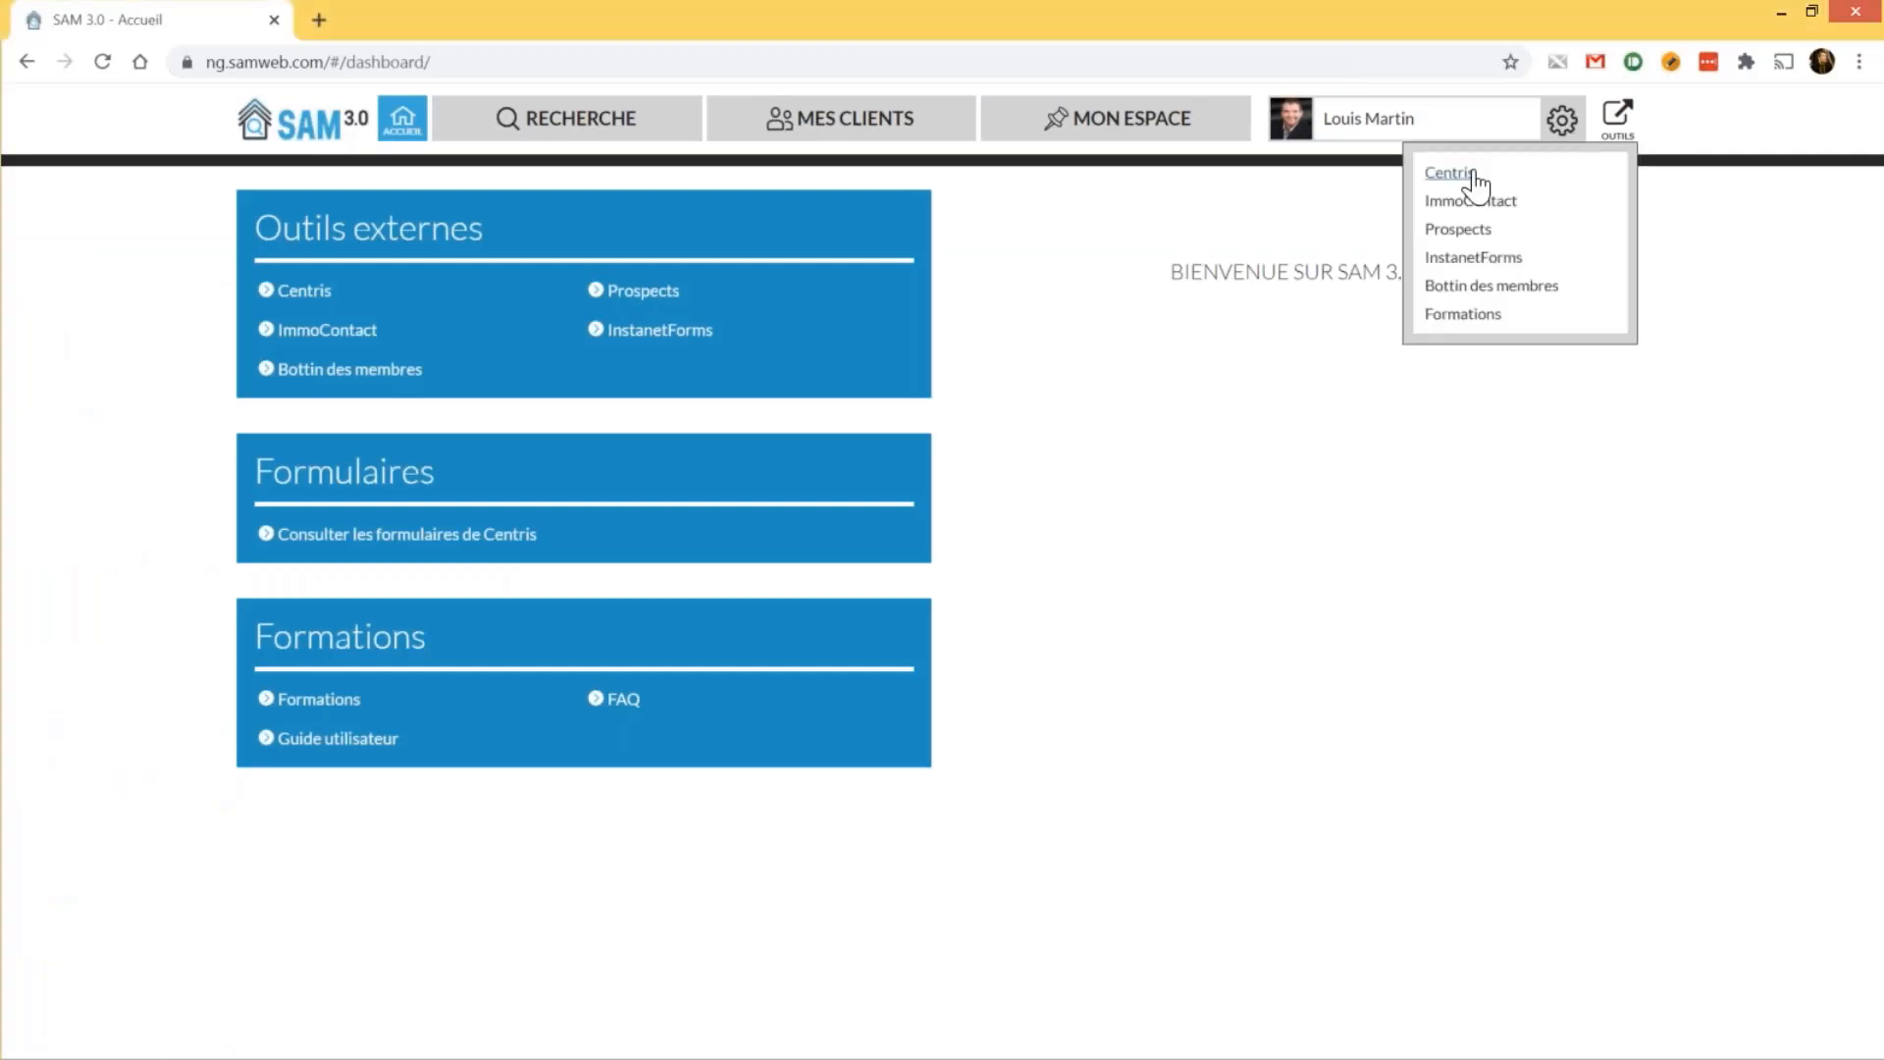
{"action": "left_click", "coordinate": [1451, 175]}
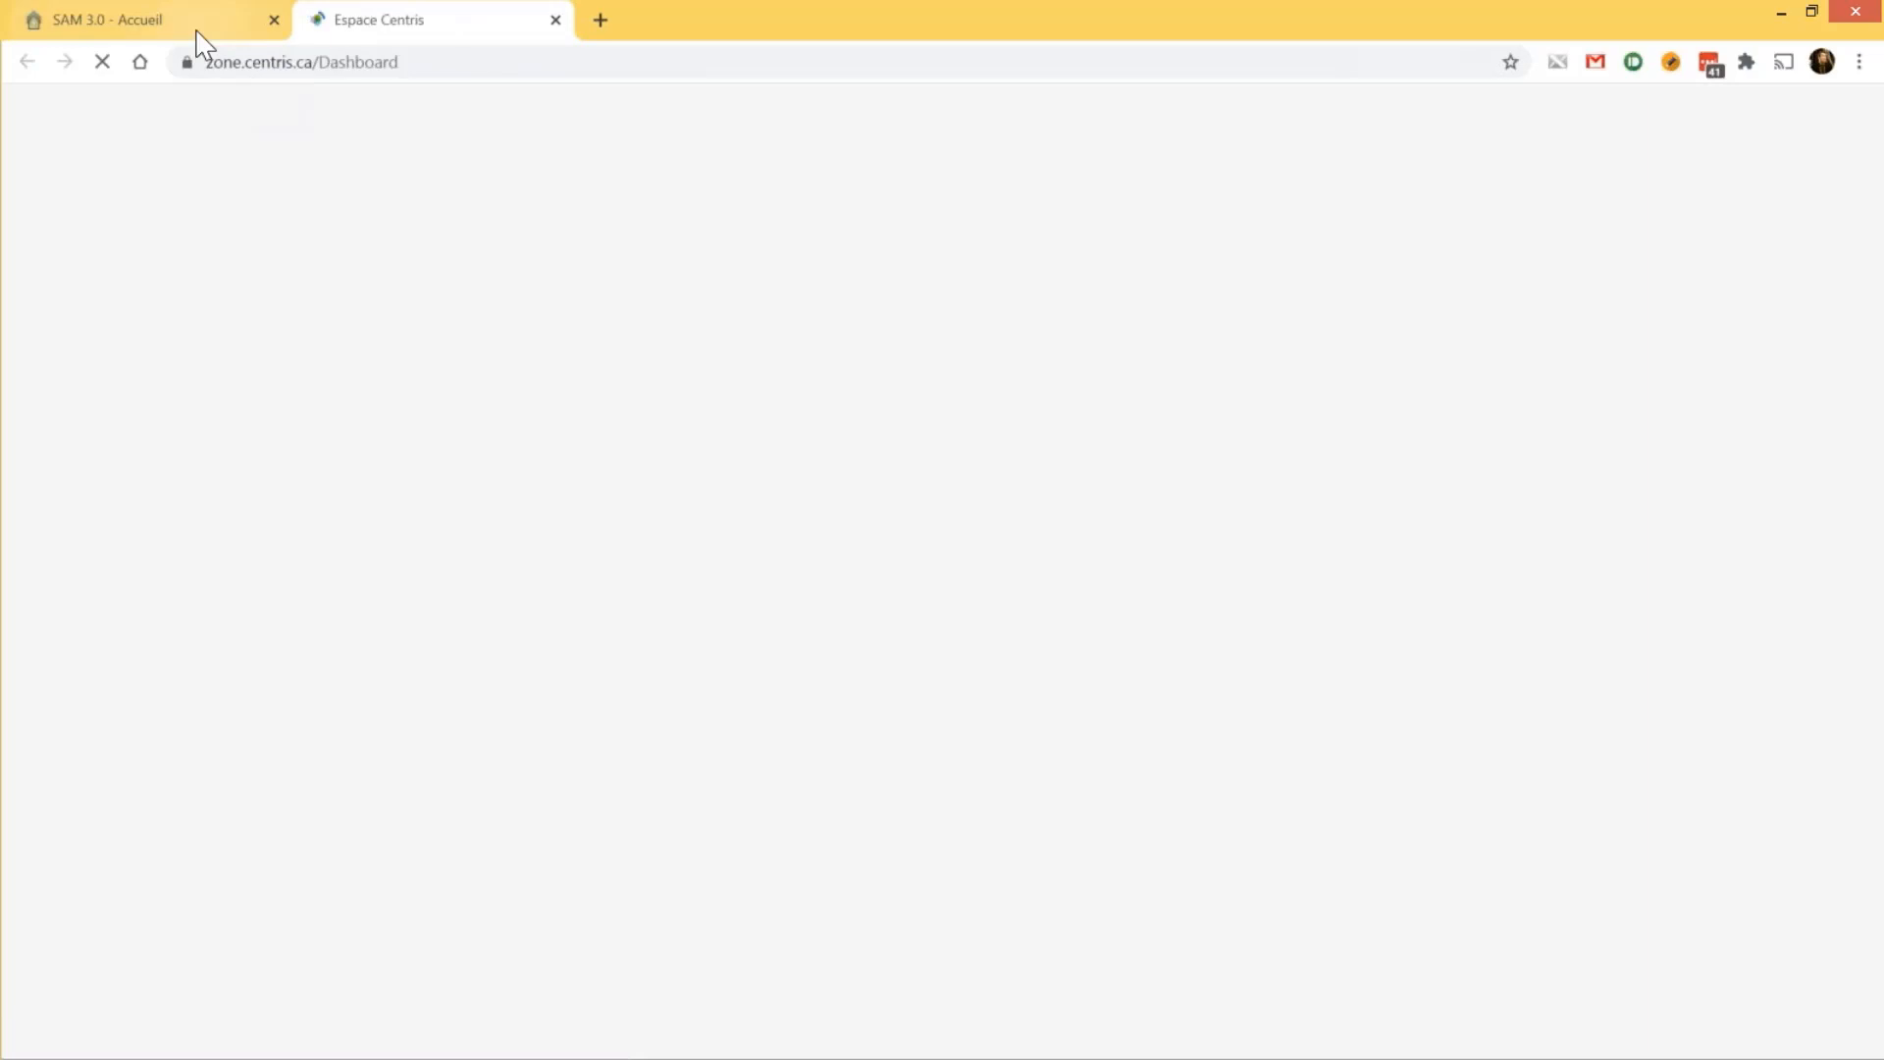
Go back to the SAM 3.0 tab, reopen the external tools list, then switch to the Espace Centris tab
{"action": "left_click", "coordinate": [197, 33]}
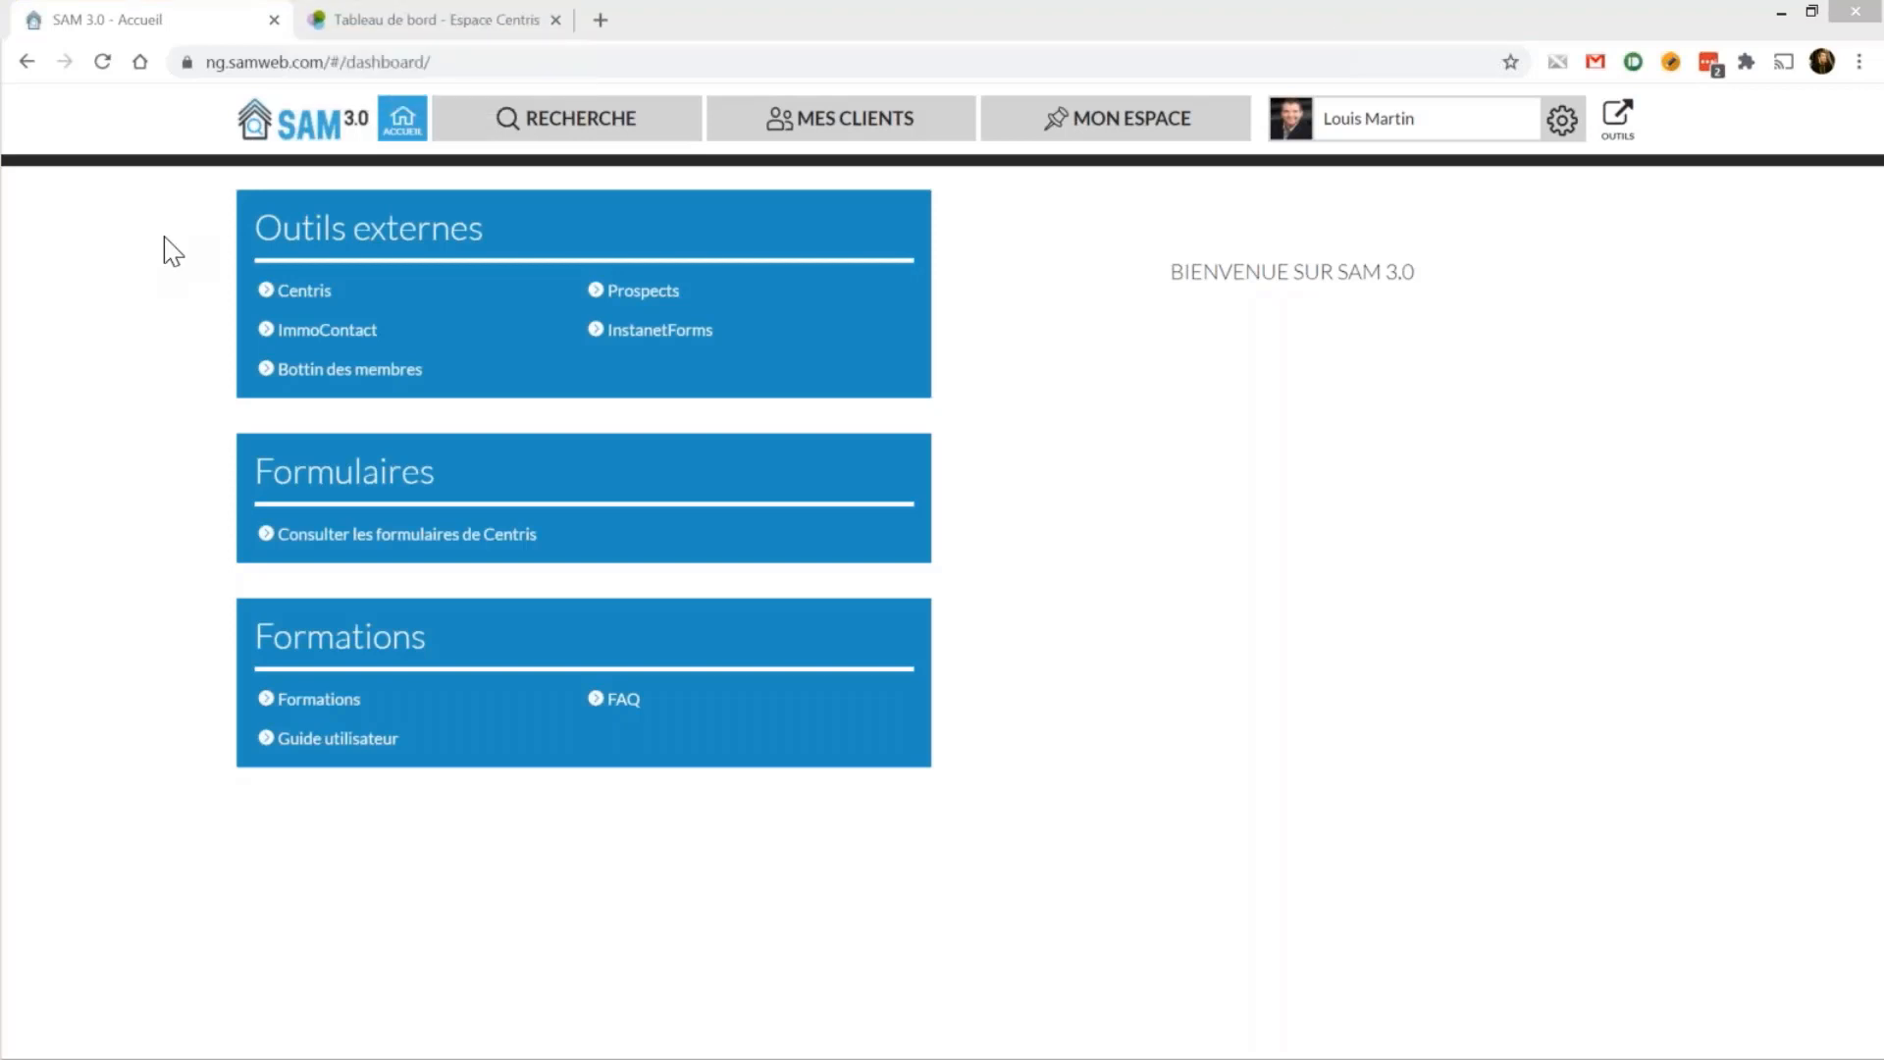
{"action": "left_click", "coordinate": [1616, 124]}
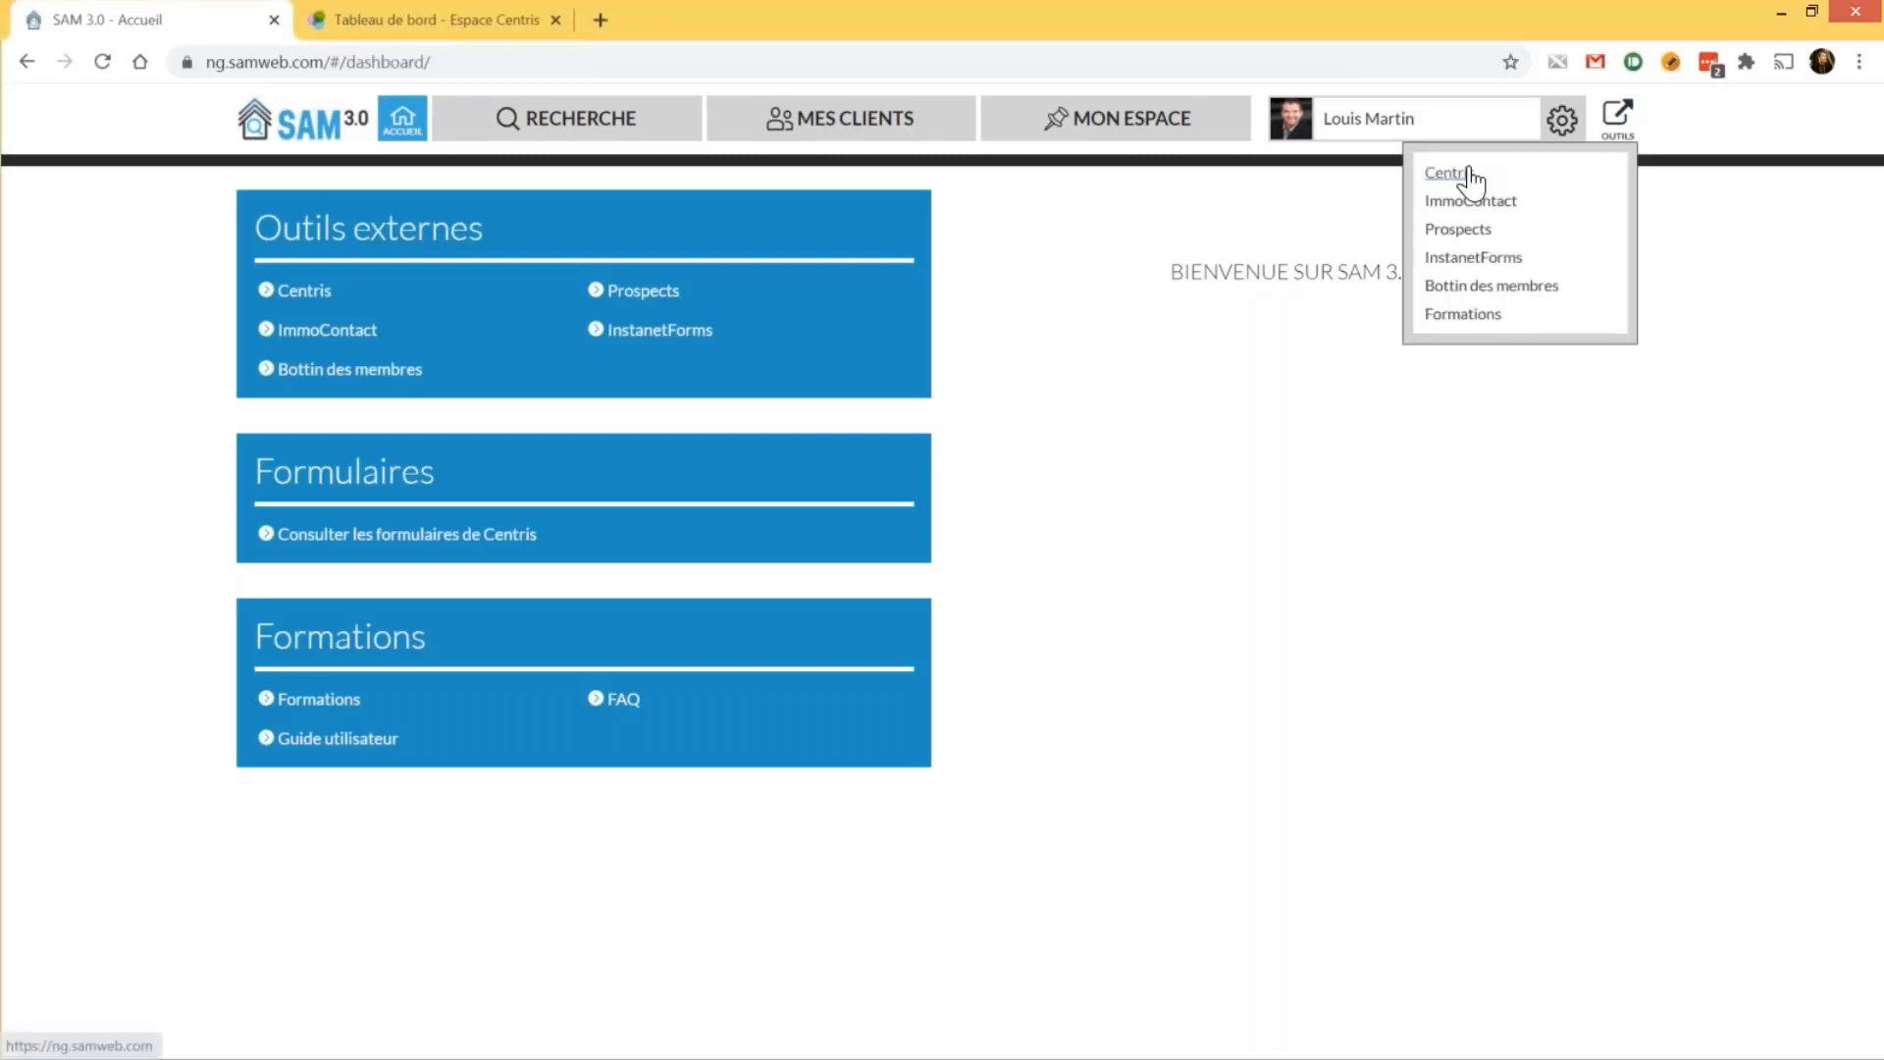
{"action": "left_click", "coordinate": [334, 16]}
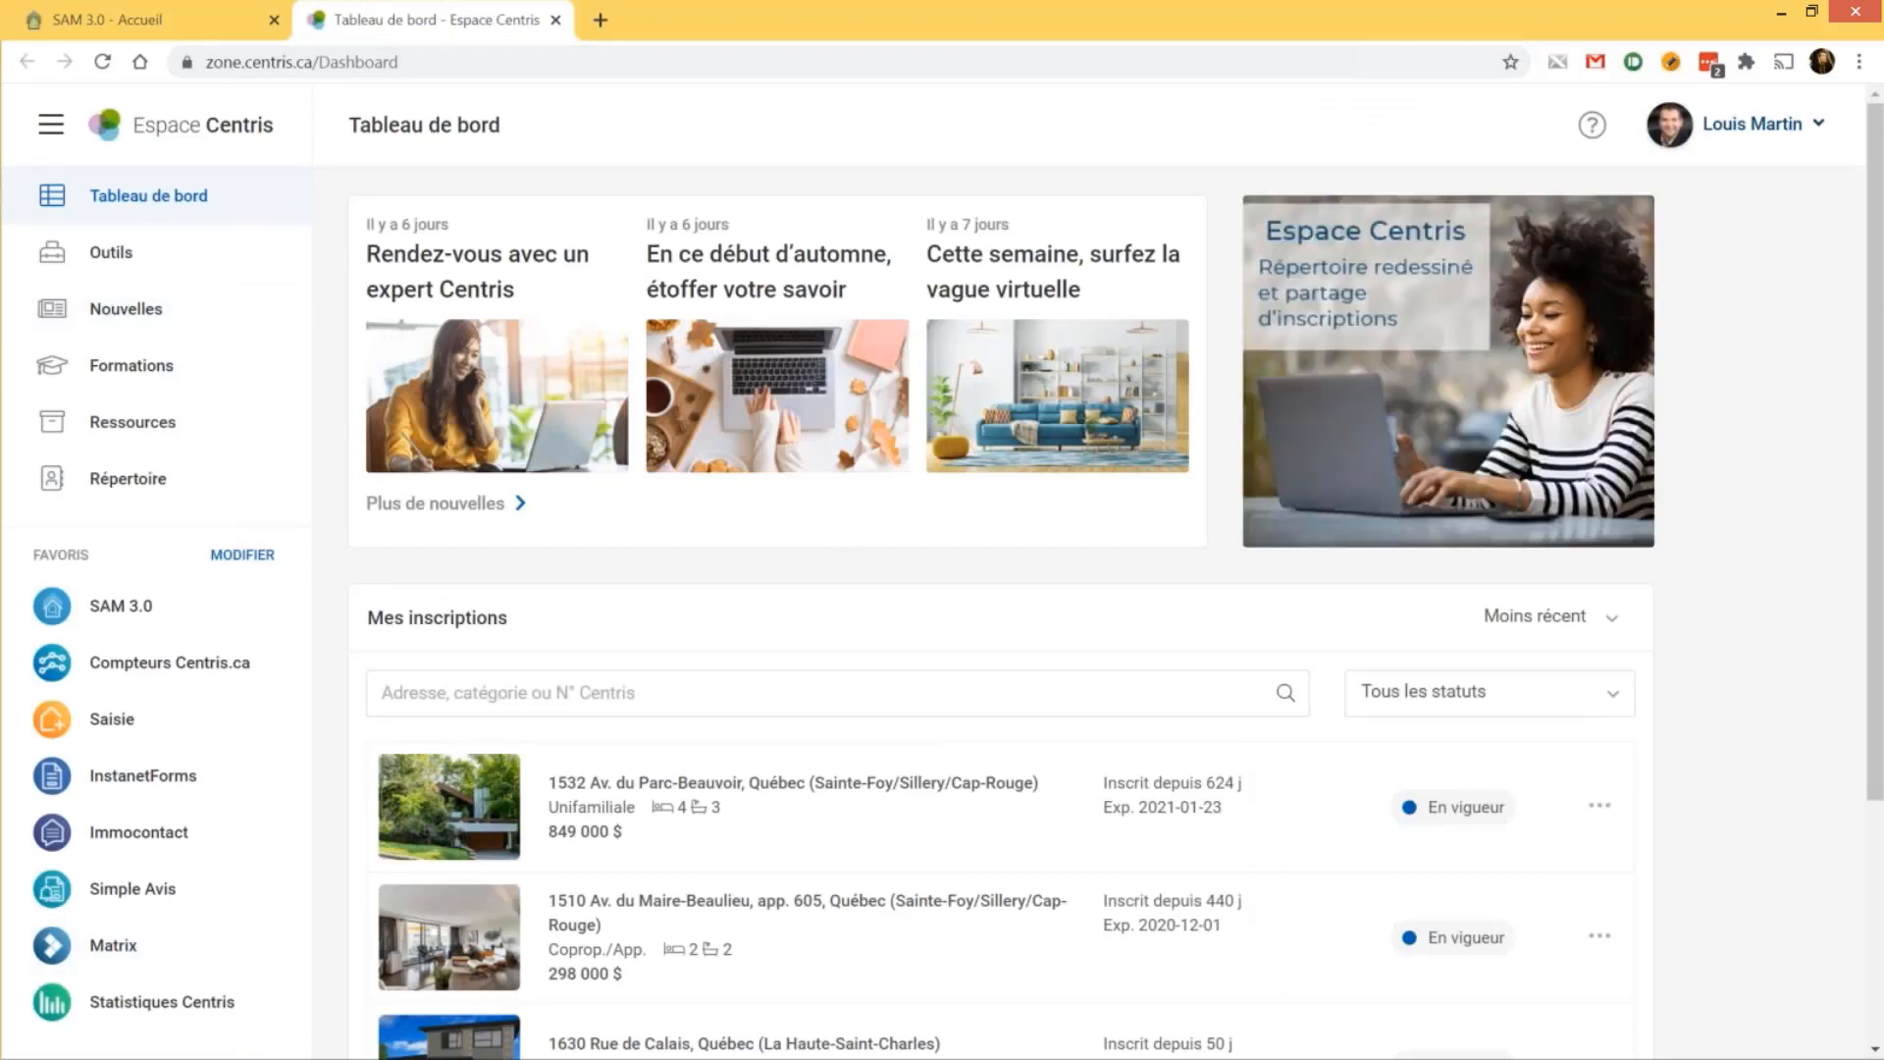
Open the SAM 3.0 tool page from Outils, view its FAQ, and open the SAM 3.0 user guide
{"action": "left_click", "coordinate": [199, 263]}
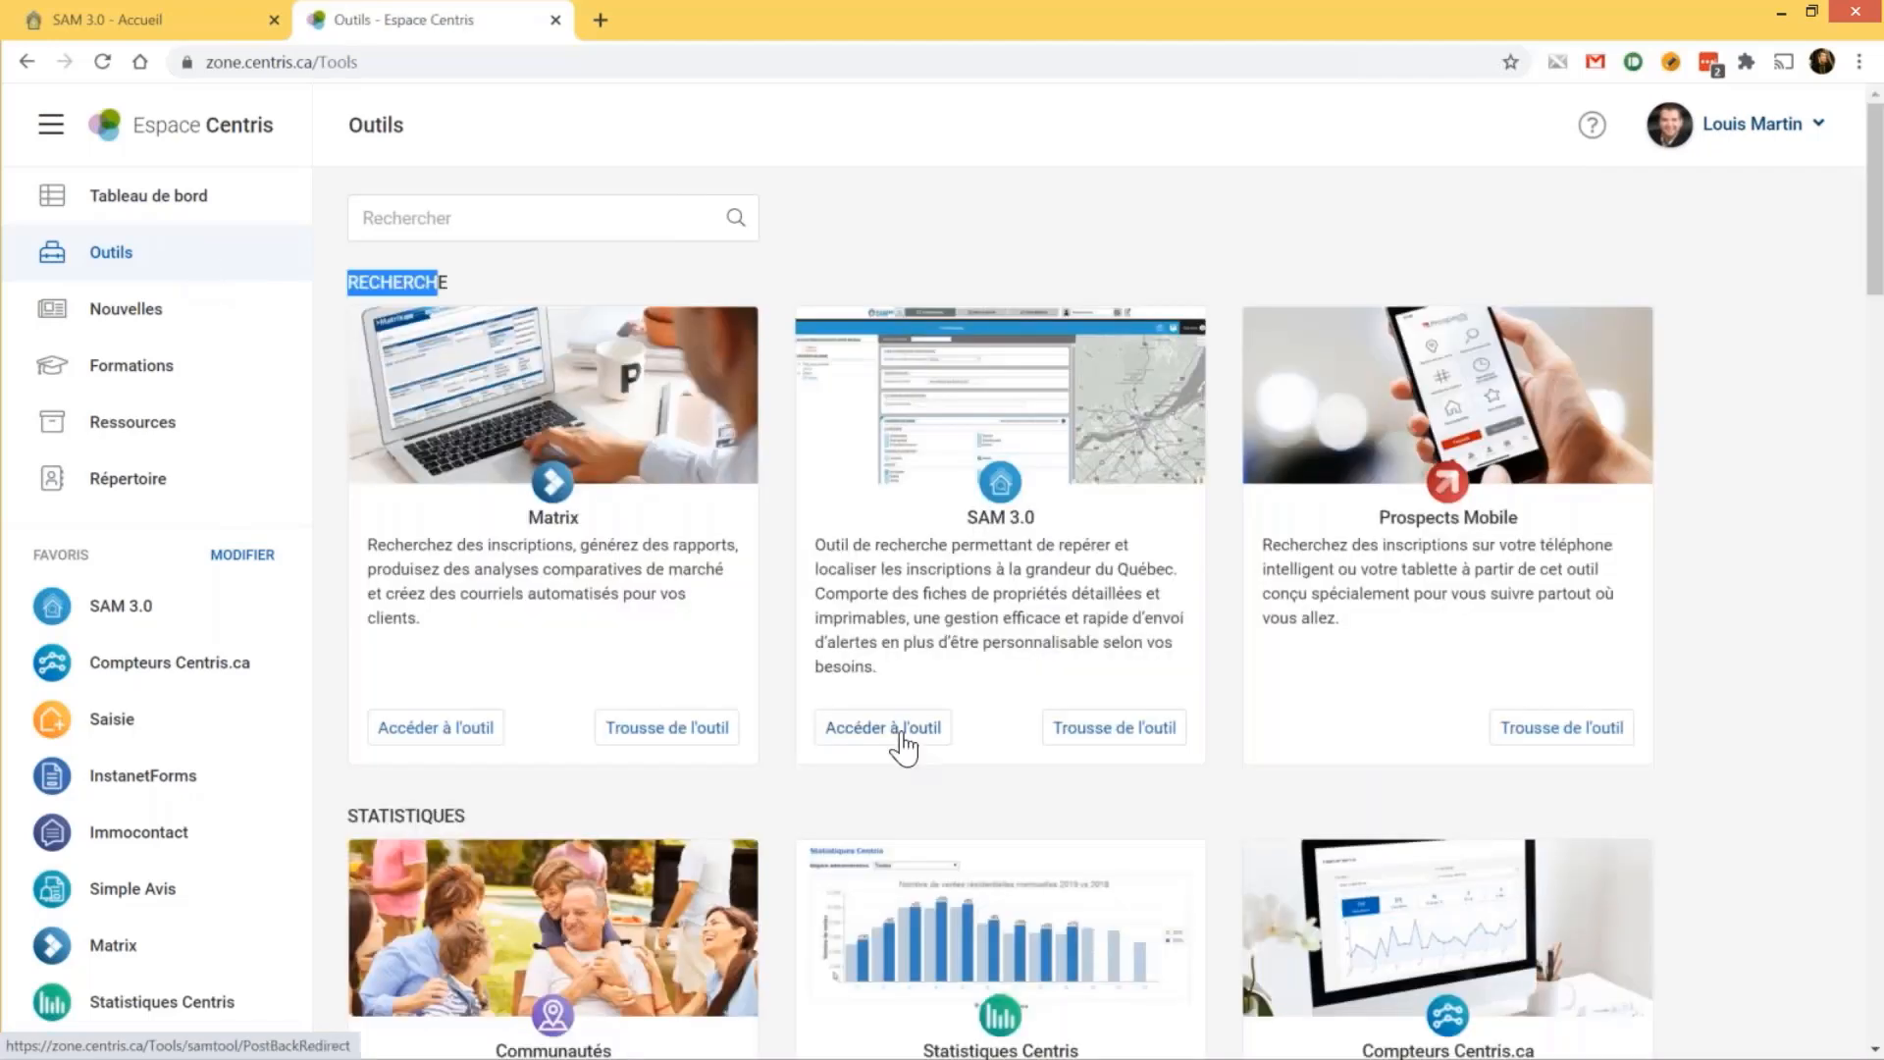
{"action": "left_click", "coordinate": [1093, 731]}
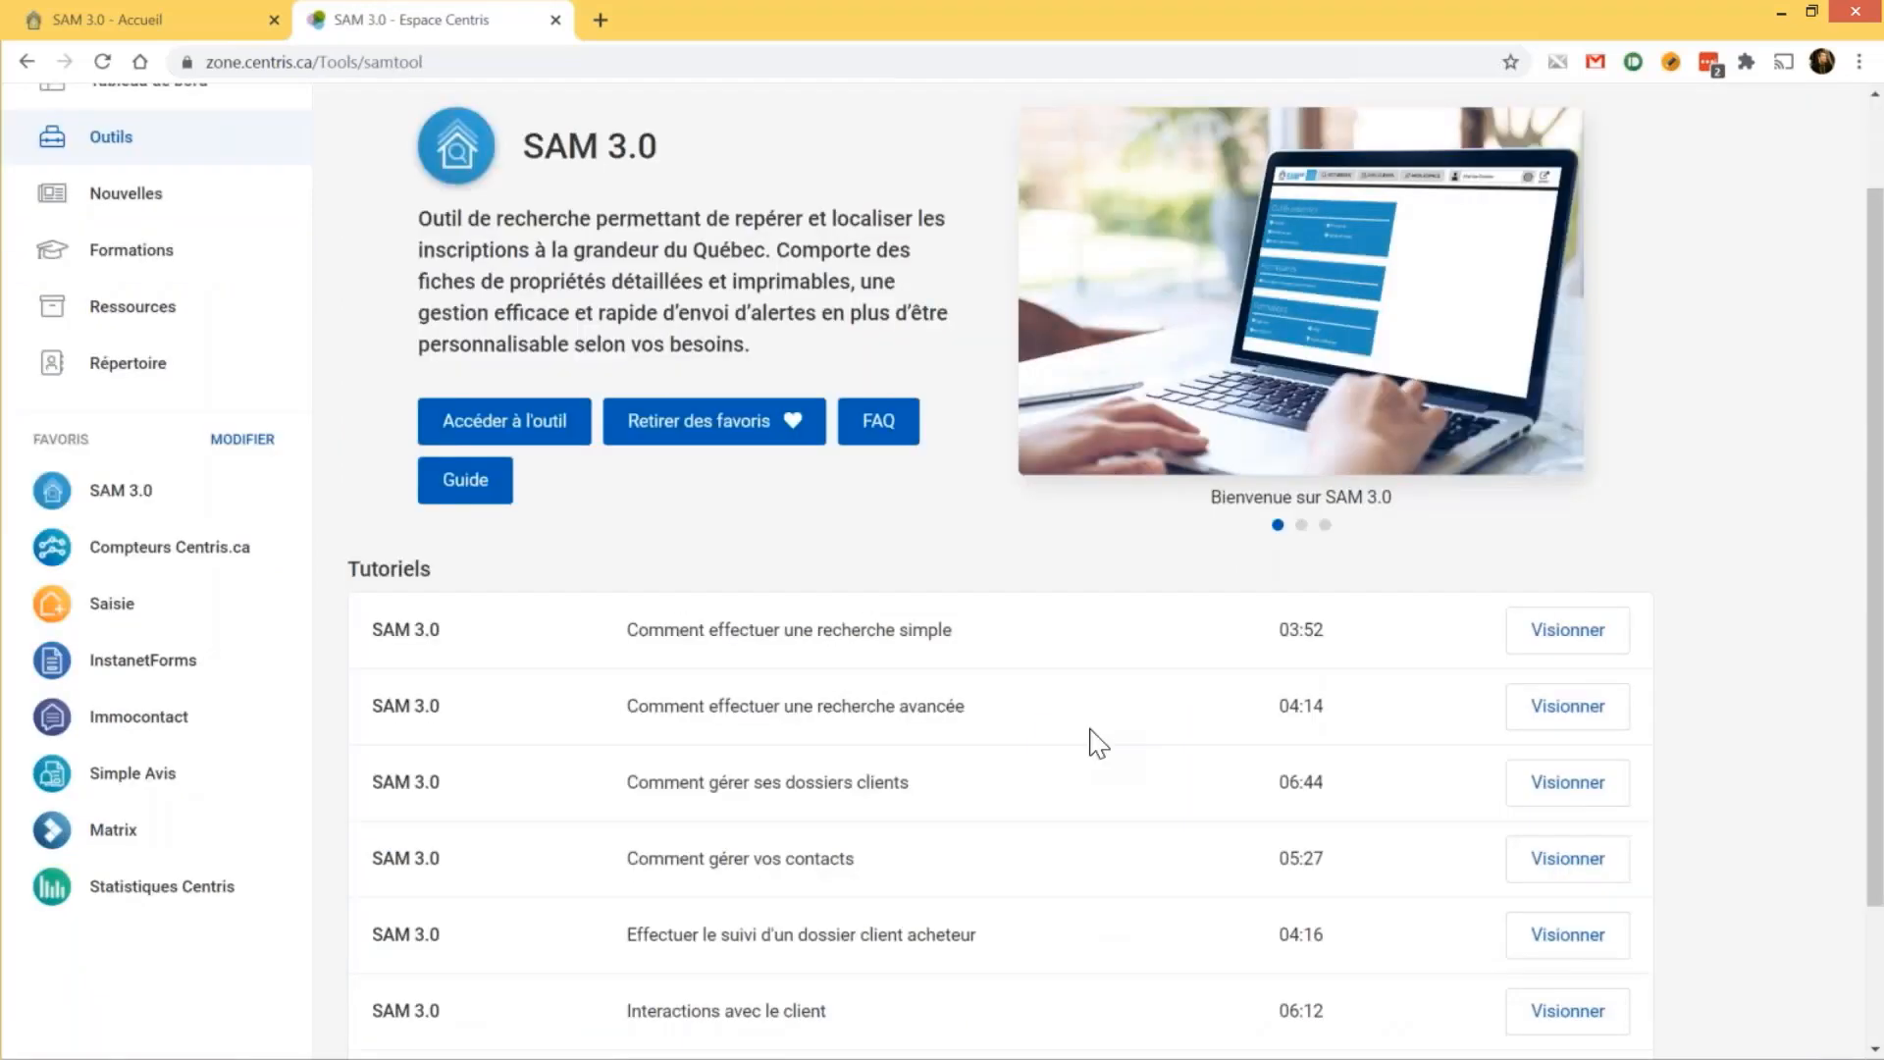
{"action": "left_click", "coordinate": [878, 420]}
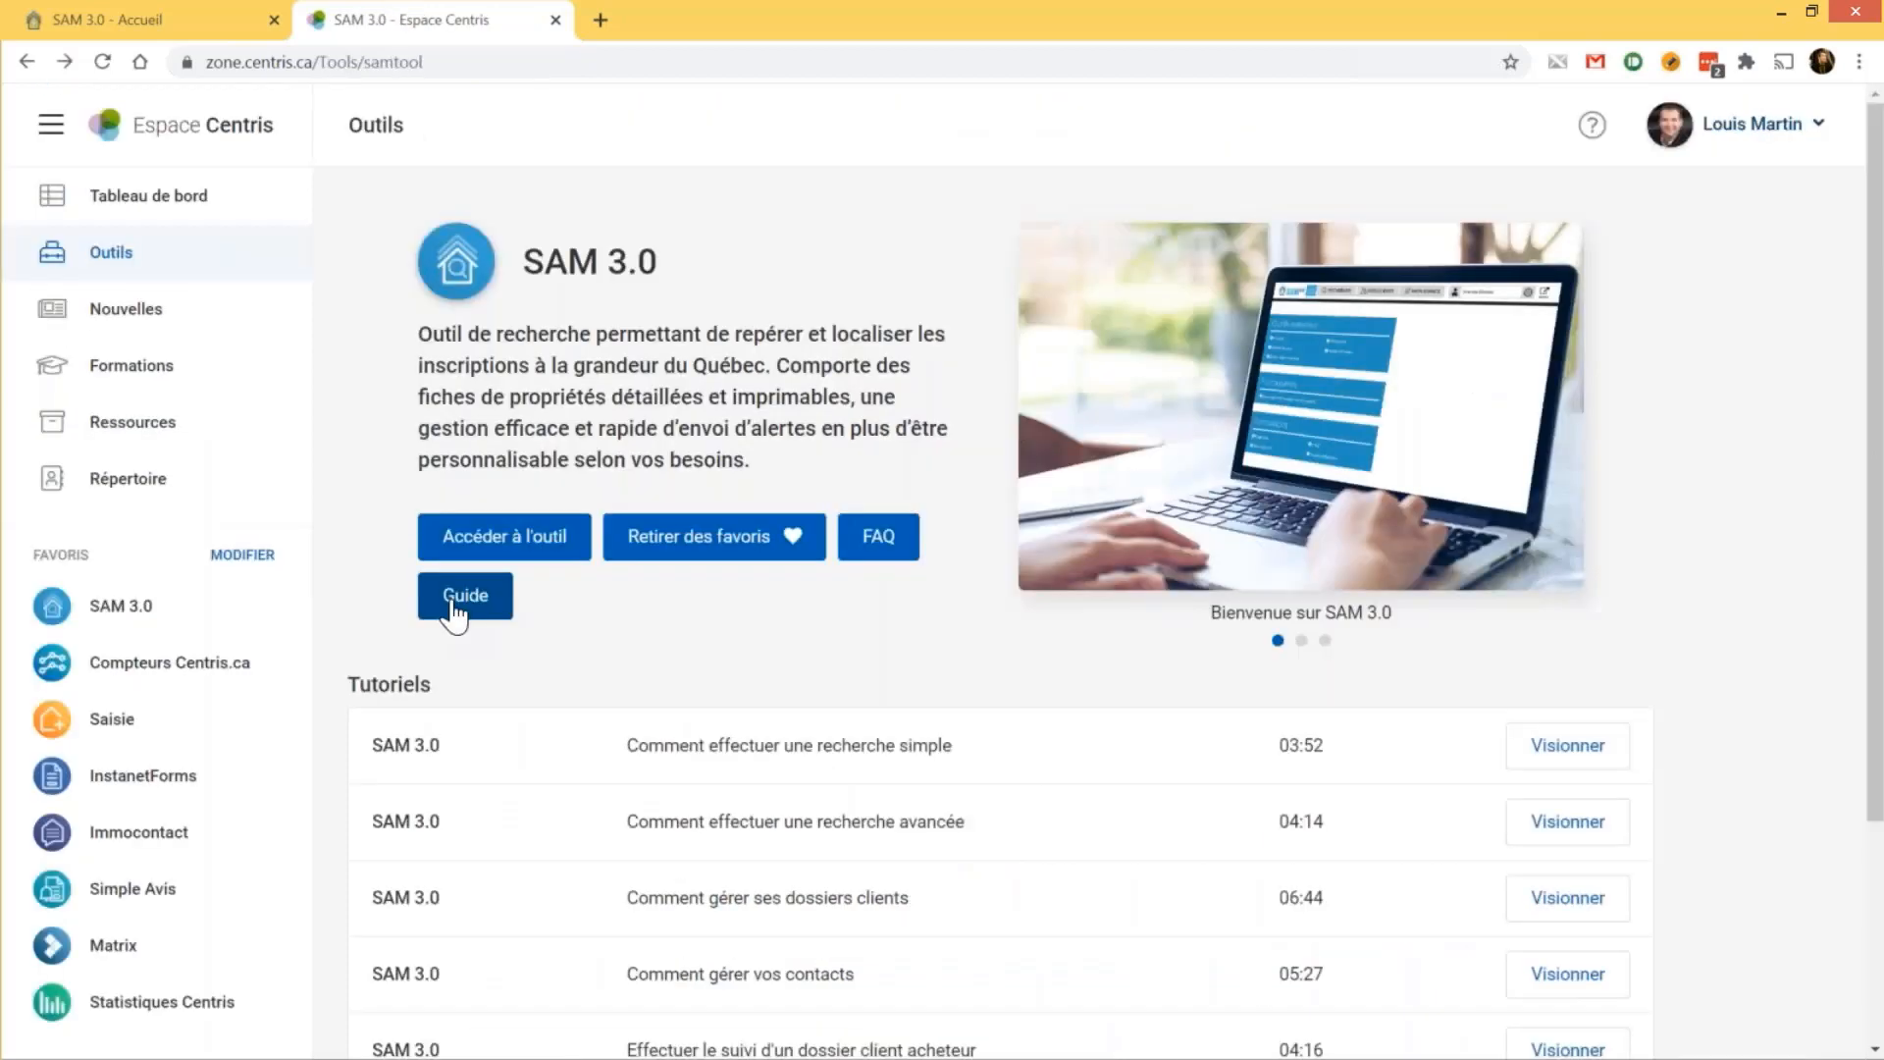
{"action": "left_click", "coordinate": [454, 611]}
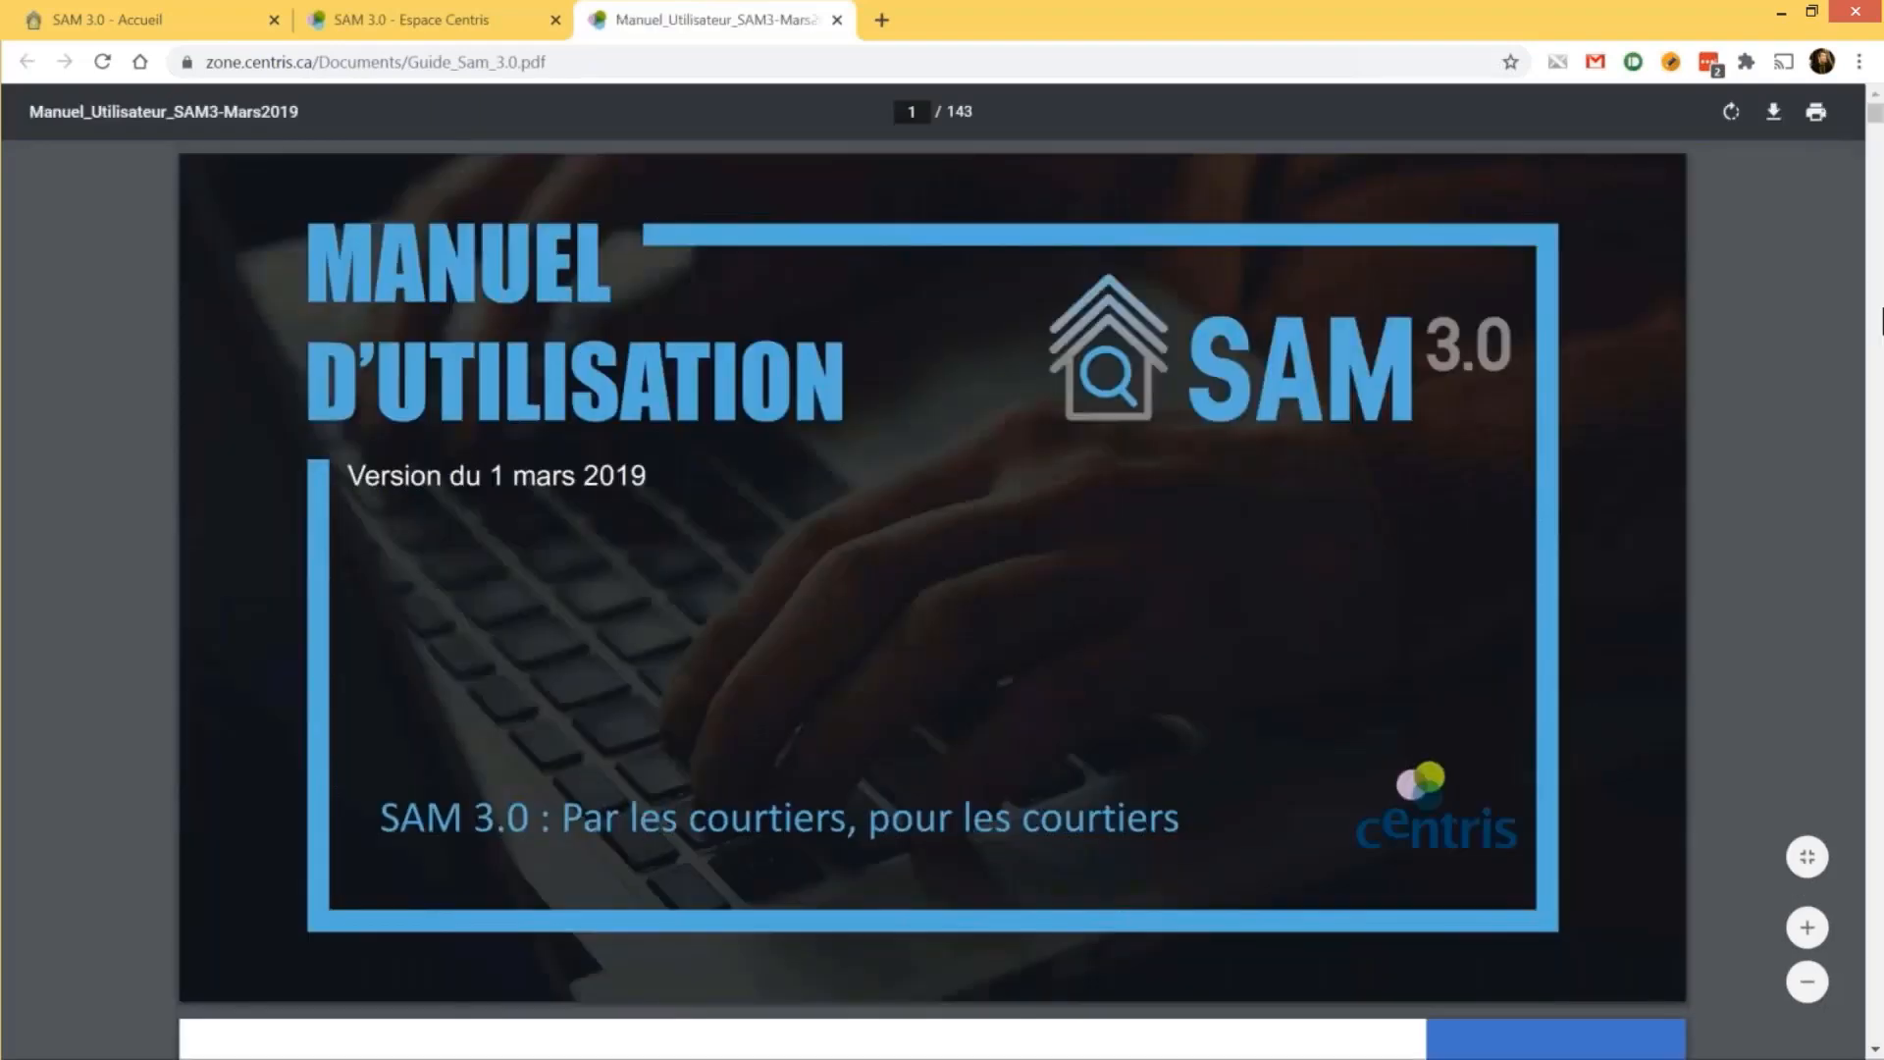
Browse the 143-page SAM 3.0 manual to the MES DOSSIERS section around page 54, then close the PDF tab
{"action": "scroll", "coordinate": [1877, 137], "scroll_direction": "down", "scroll_amount": 5}
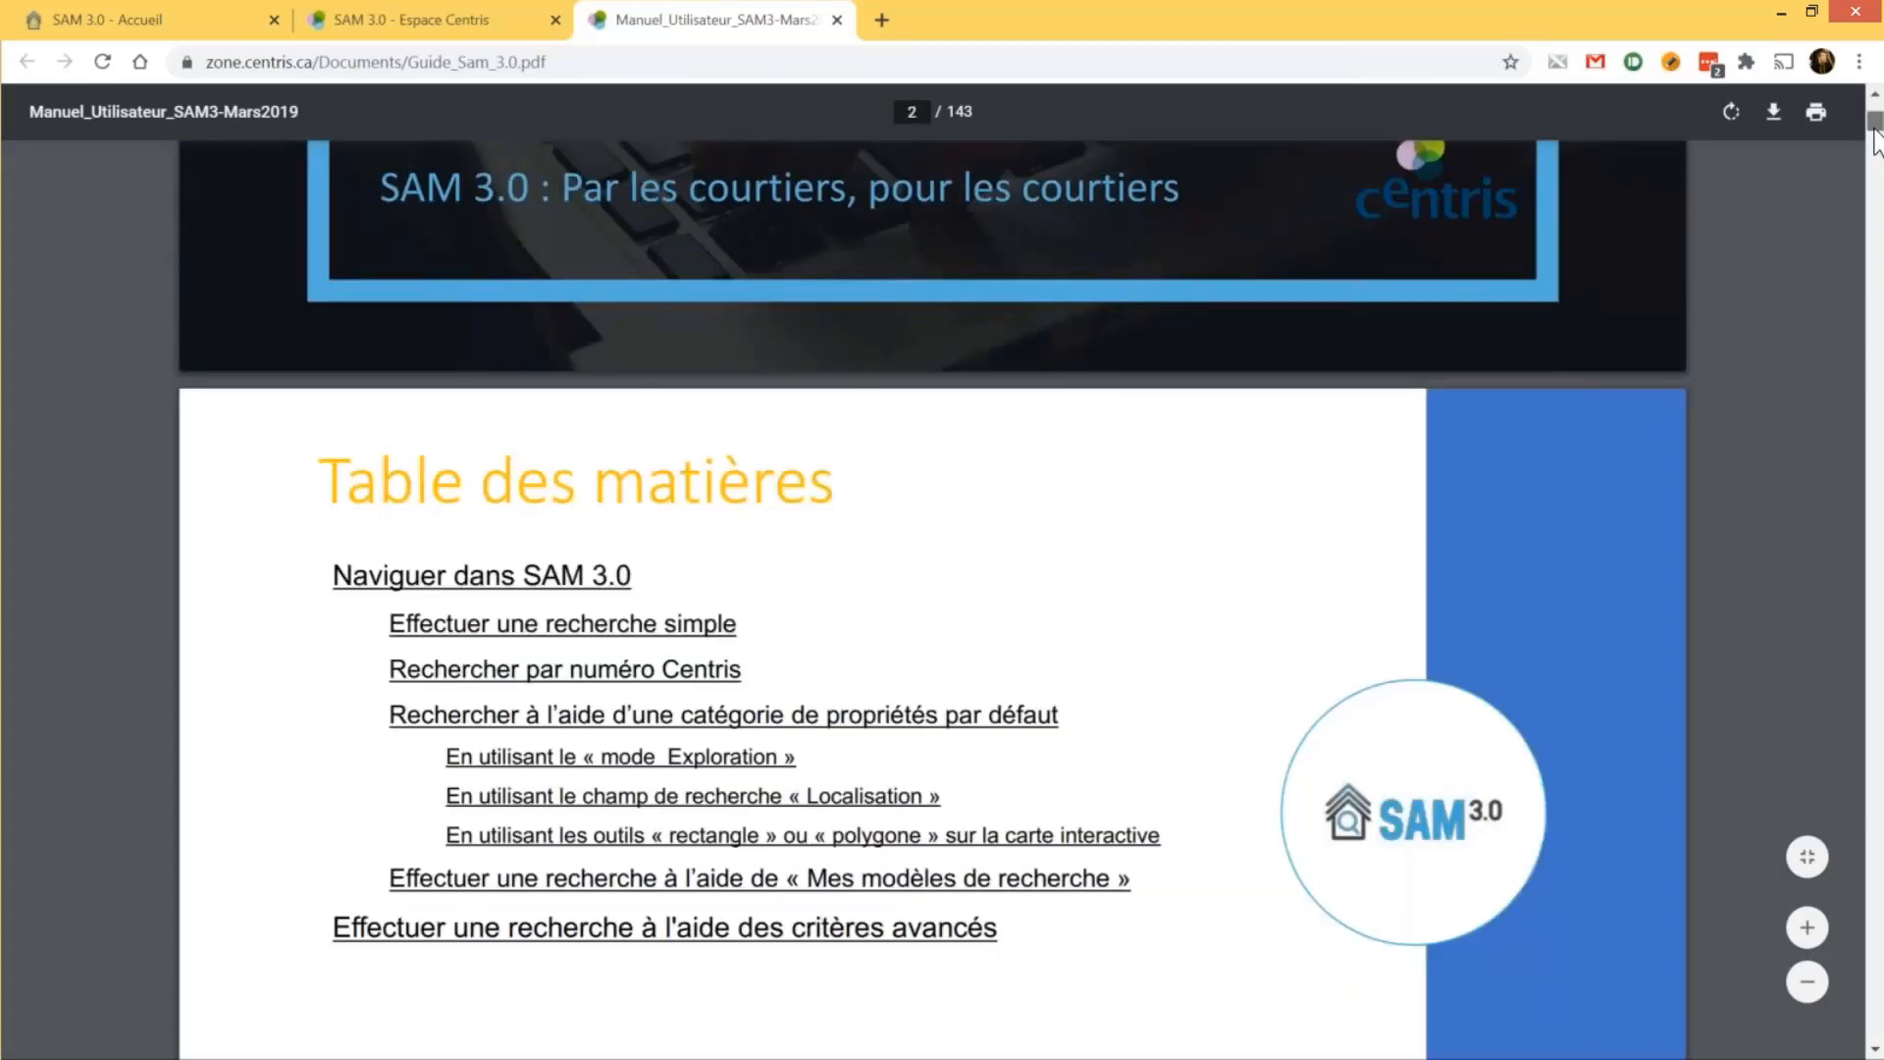
{"action": "left_click_drag", "start_coordinate": [1876, 138], "coordinate": [1877, 469]}
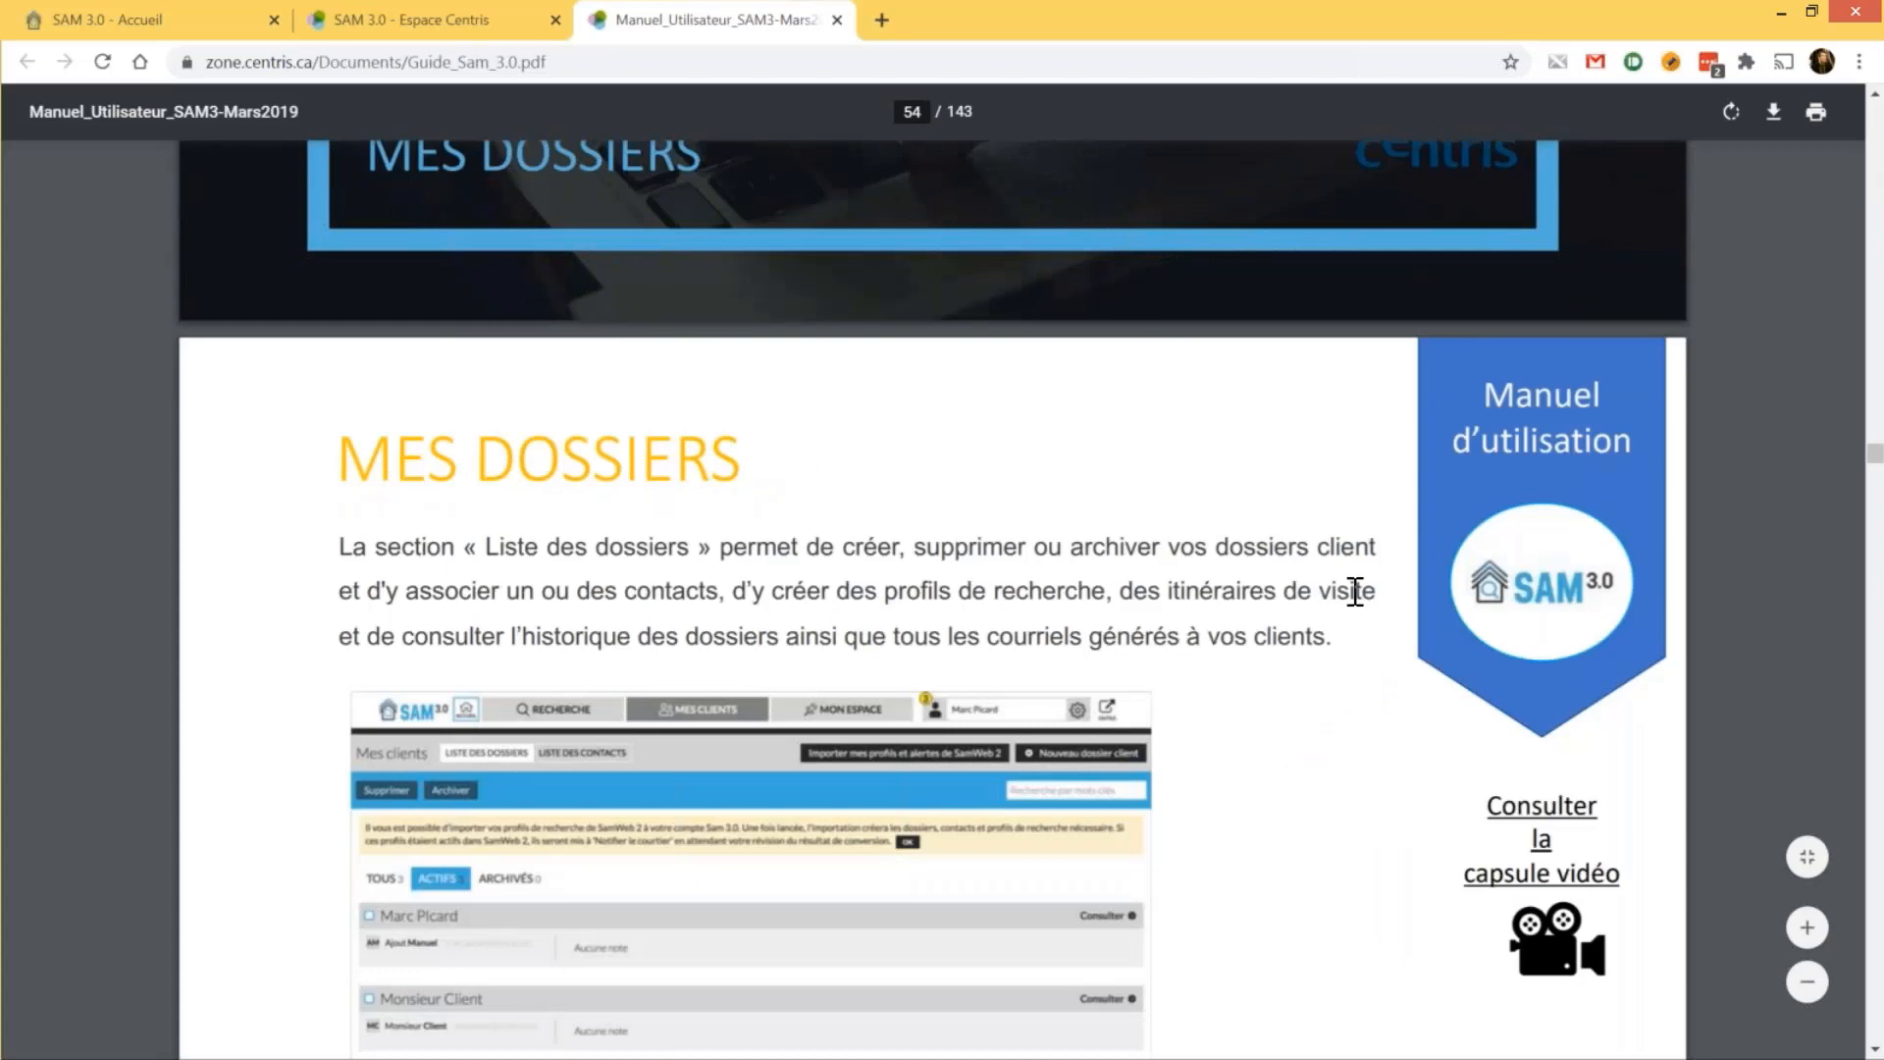
{"action": "scroll", "coordinate": [1356, 592], "scroll_direction": "down", "scroll_amount": 3}
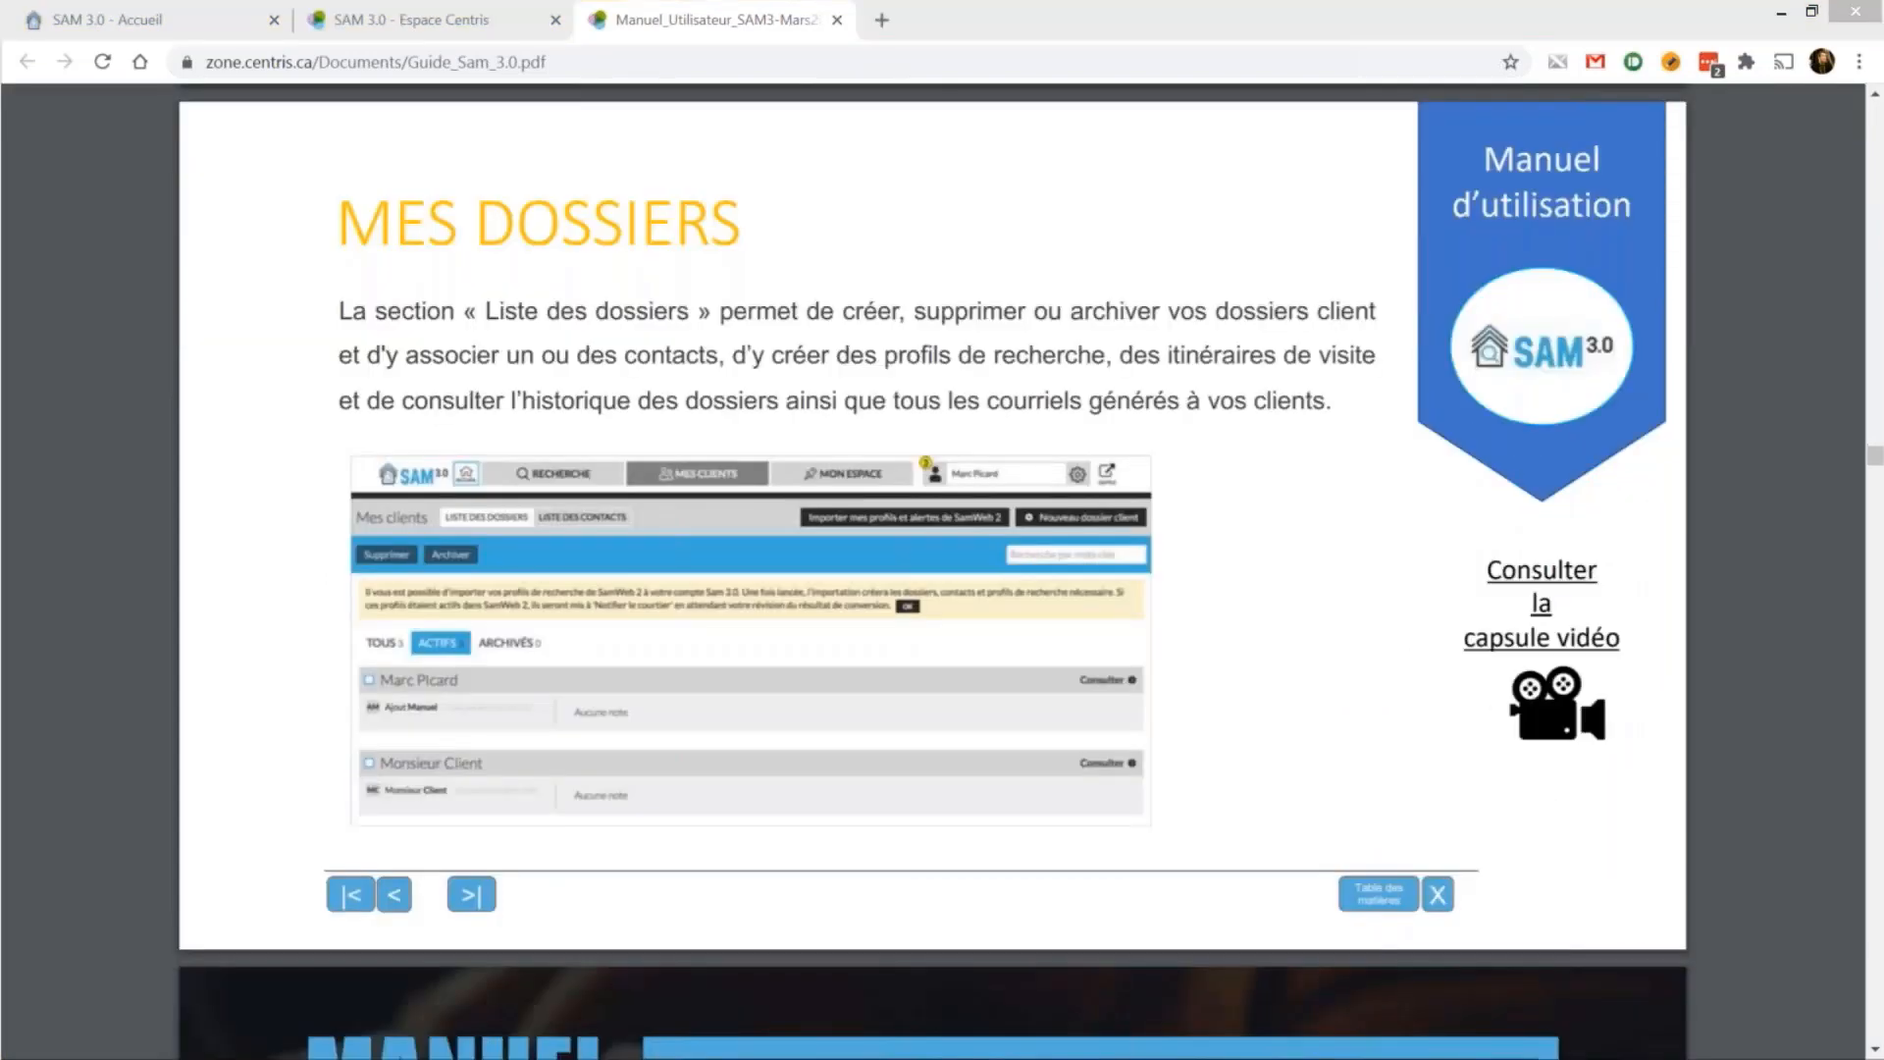
{"action": "key", "text": "ctrl+w"}
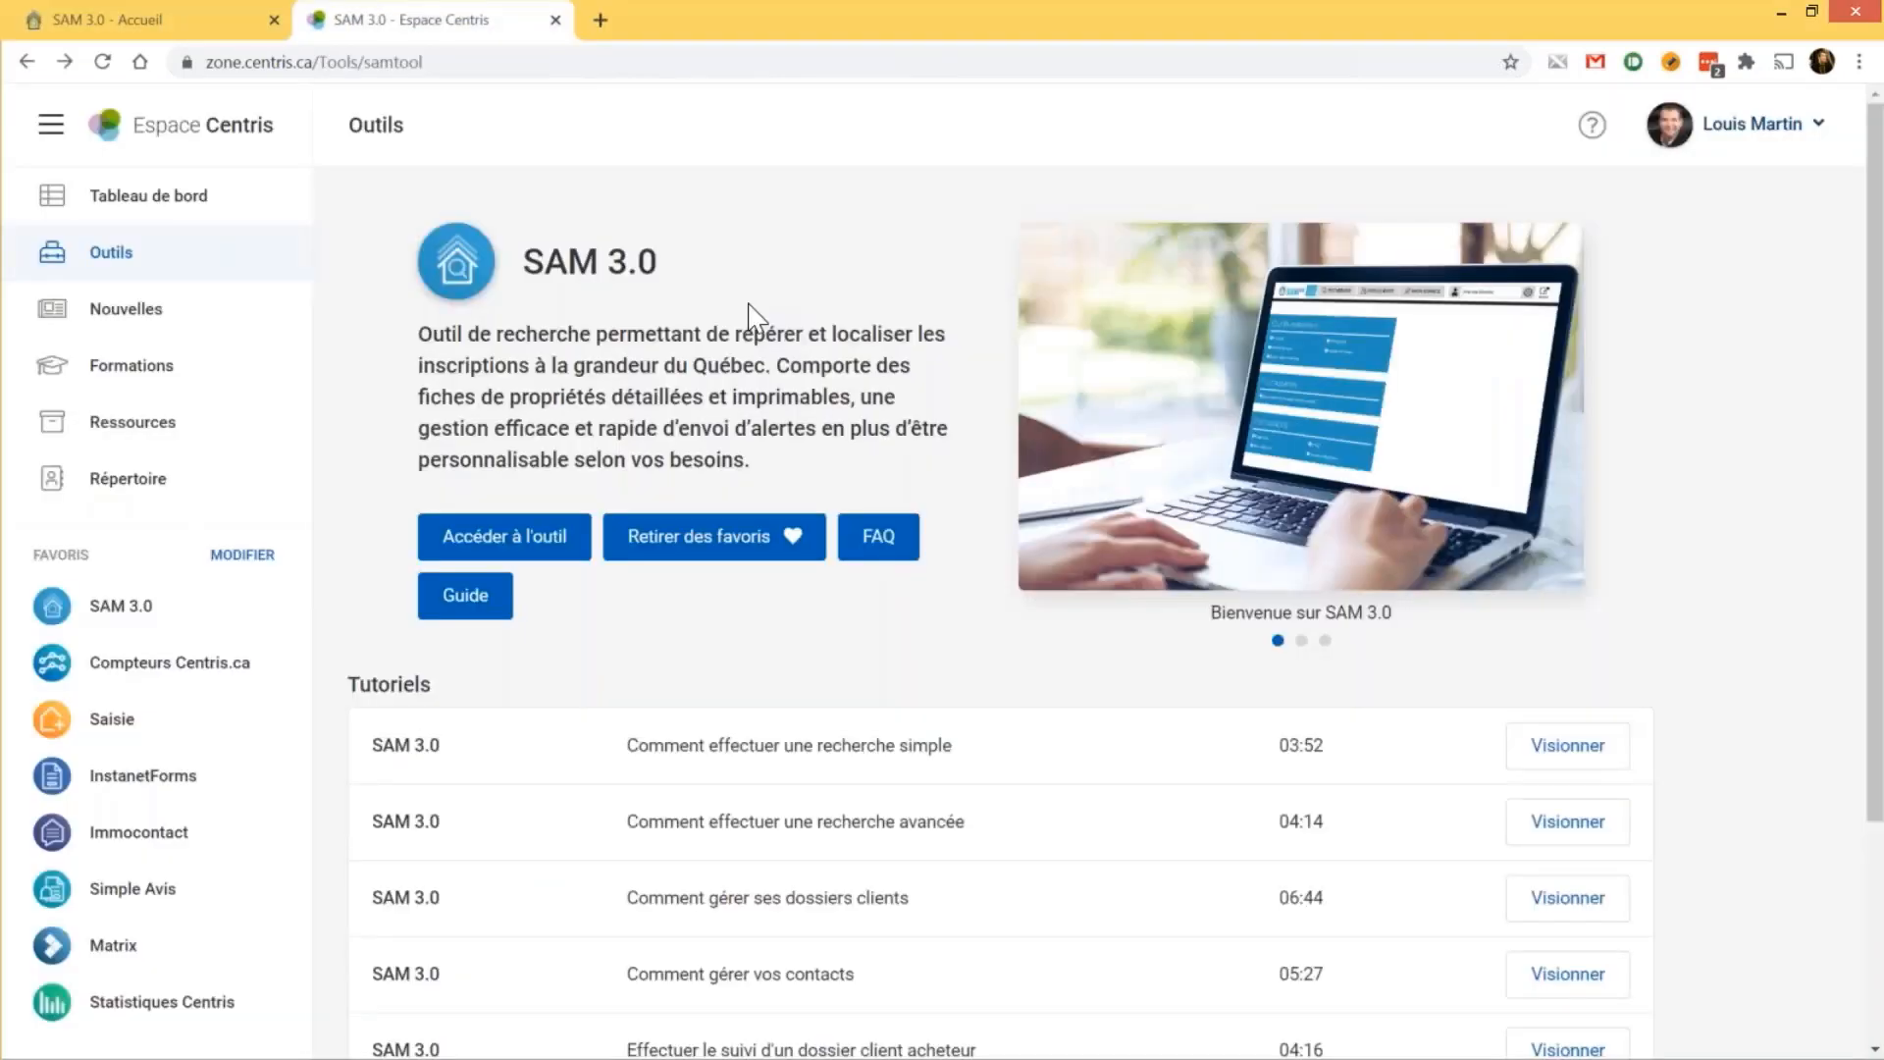
{"action": "scroll", "coordinate": [549, 354], "scroll_direction": "down", "scroll_amount": 3}
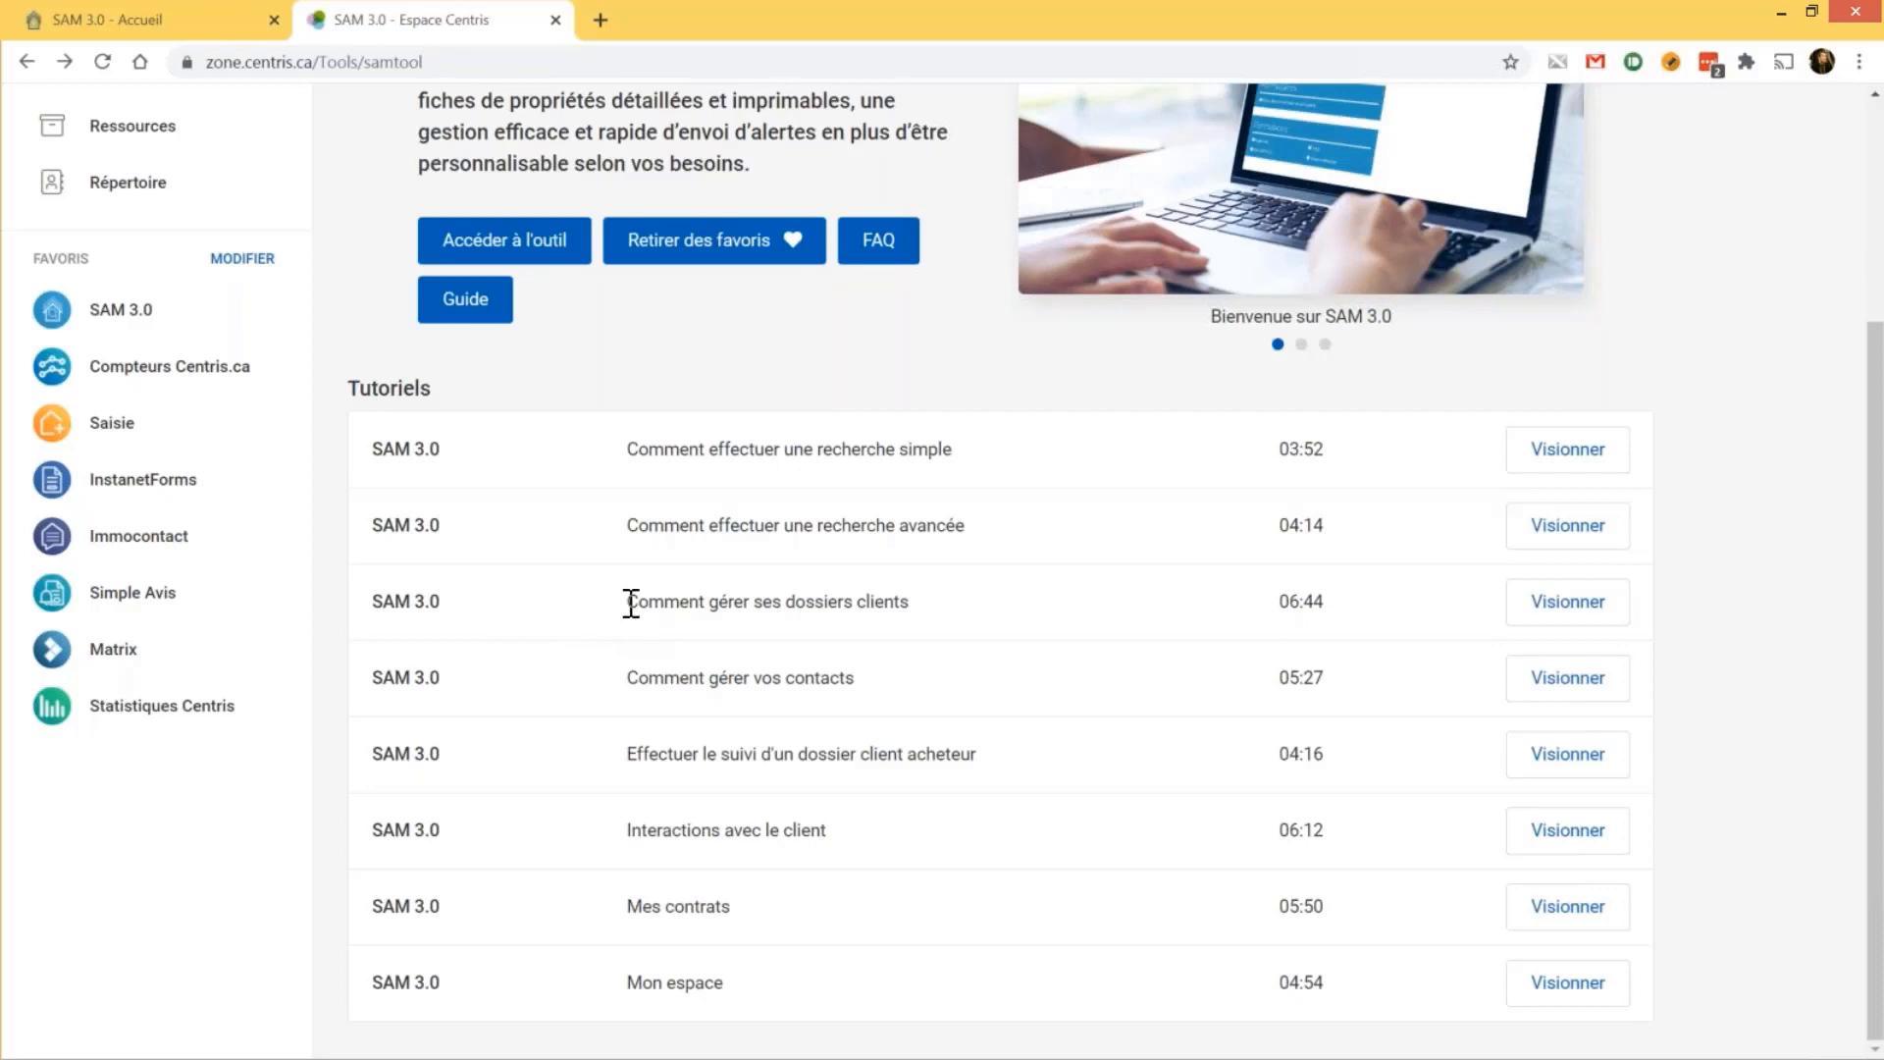
{"action": "left_click_drag", "start_coordinate": [628, 602], "coordinate": [922, 602]}
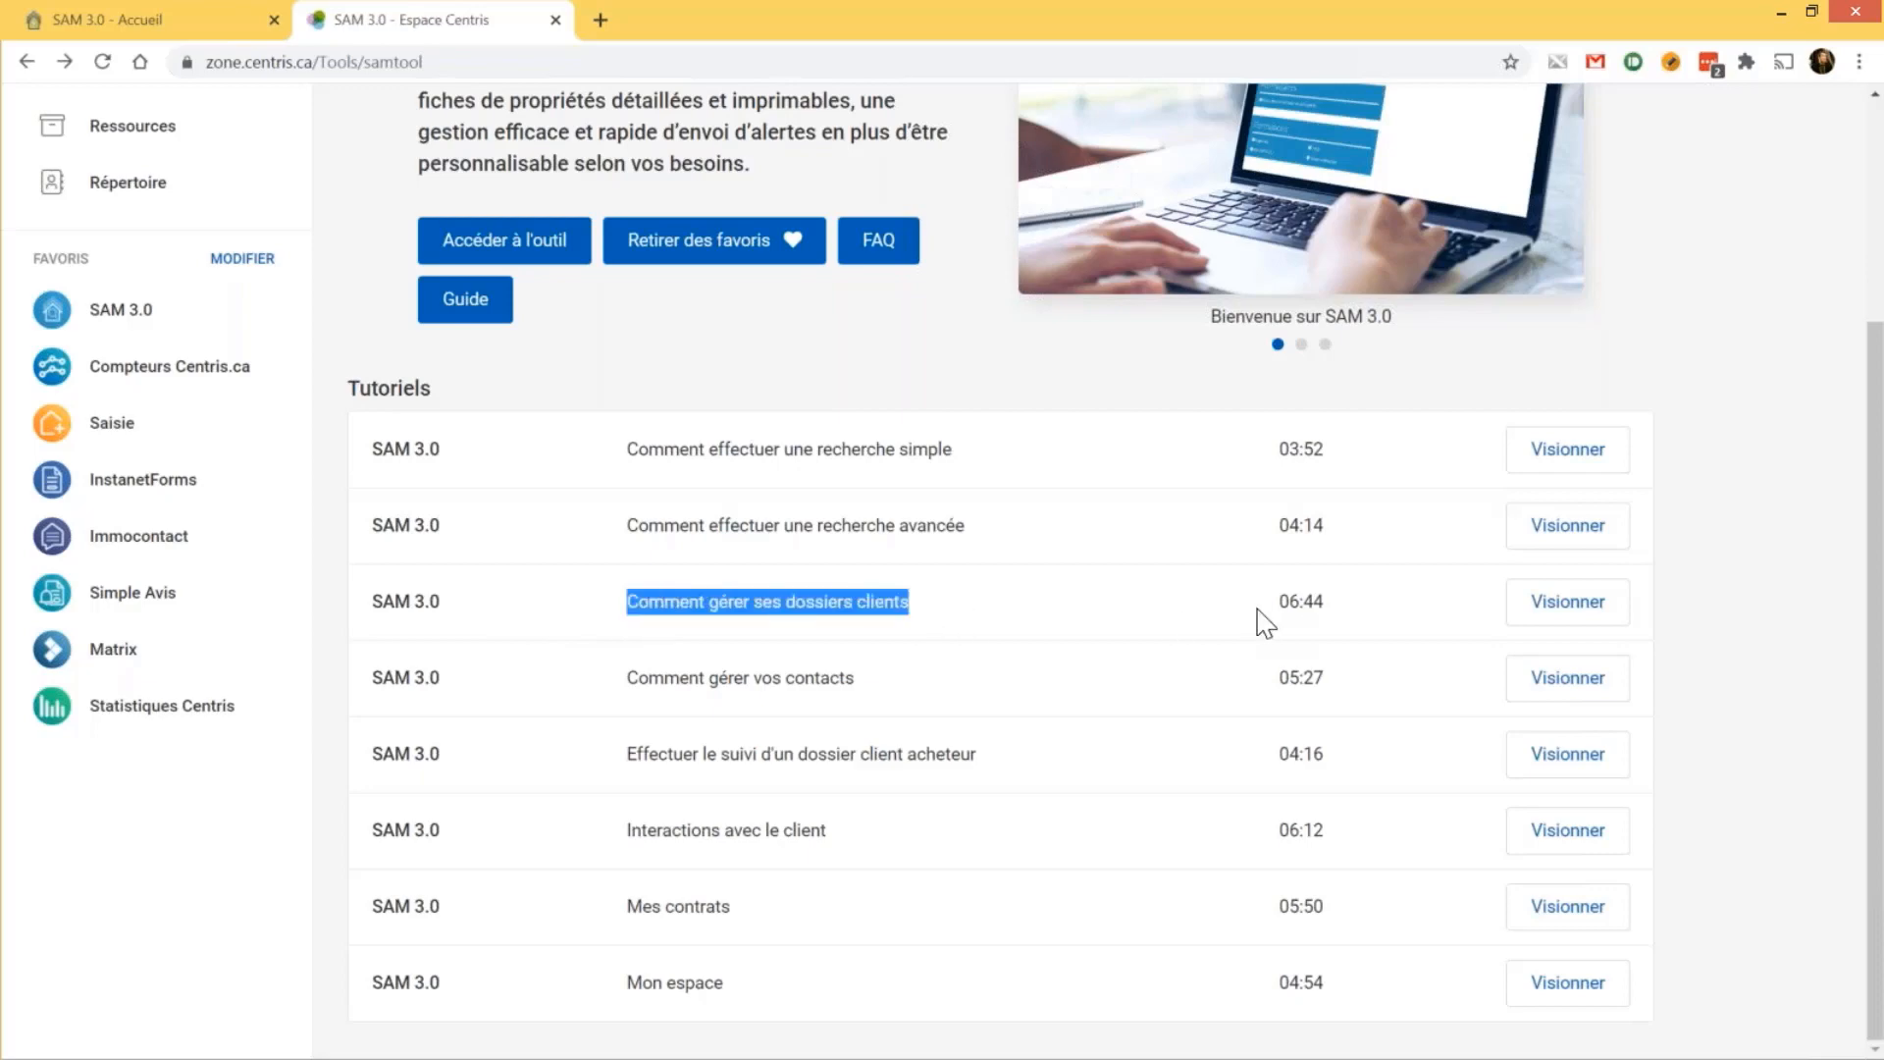
{"action": "left_click_drag", "start_coordinate": [1279, 608], "coordinate": [1497, 613]}
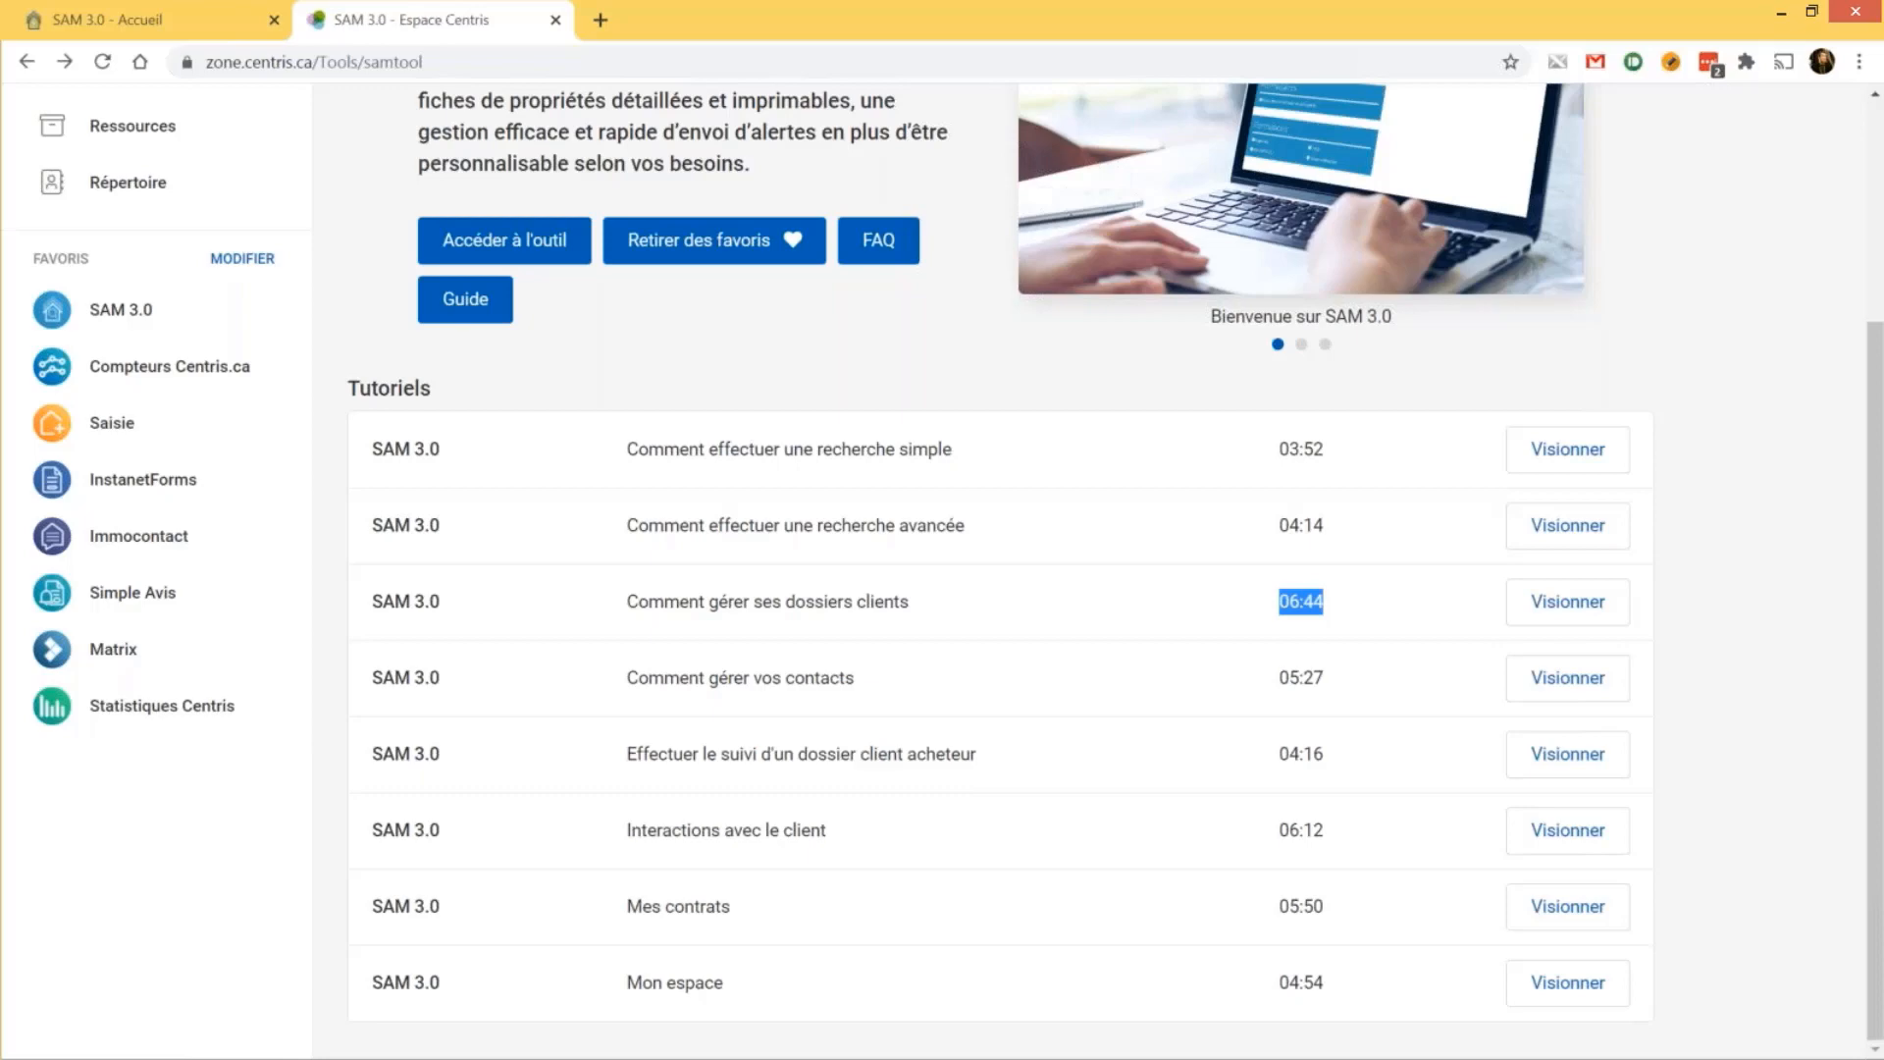
{"action": "scroll", "coordinate": [1087, 569], "scroll_direction": "up", "scroll_amount": 3}
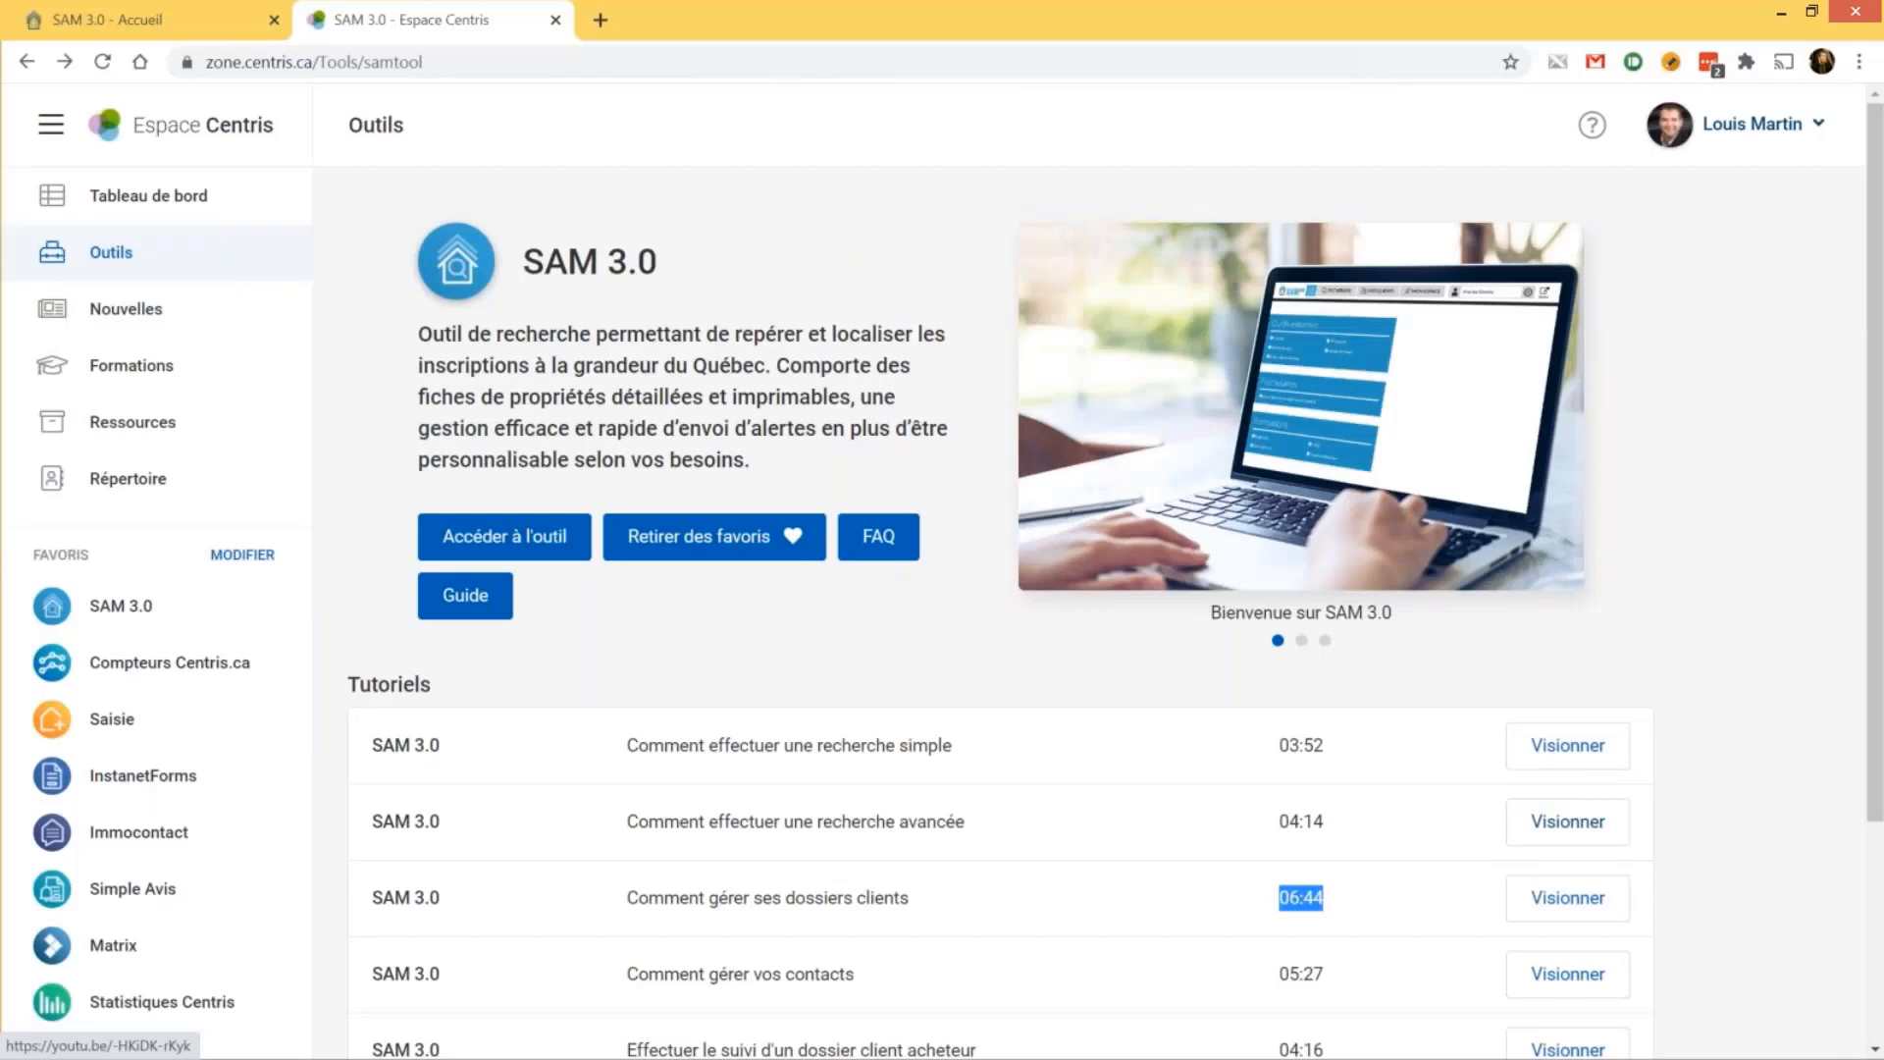
{"action": "left_click", "coordinate": [1711, 340]}
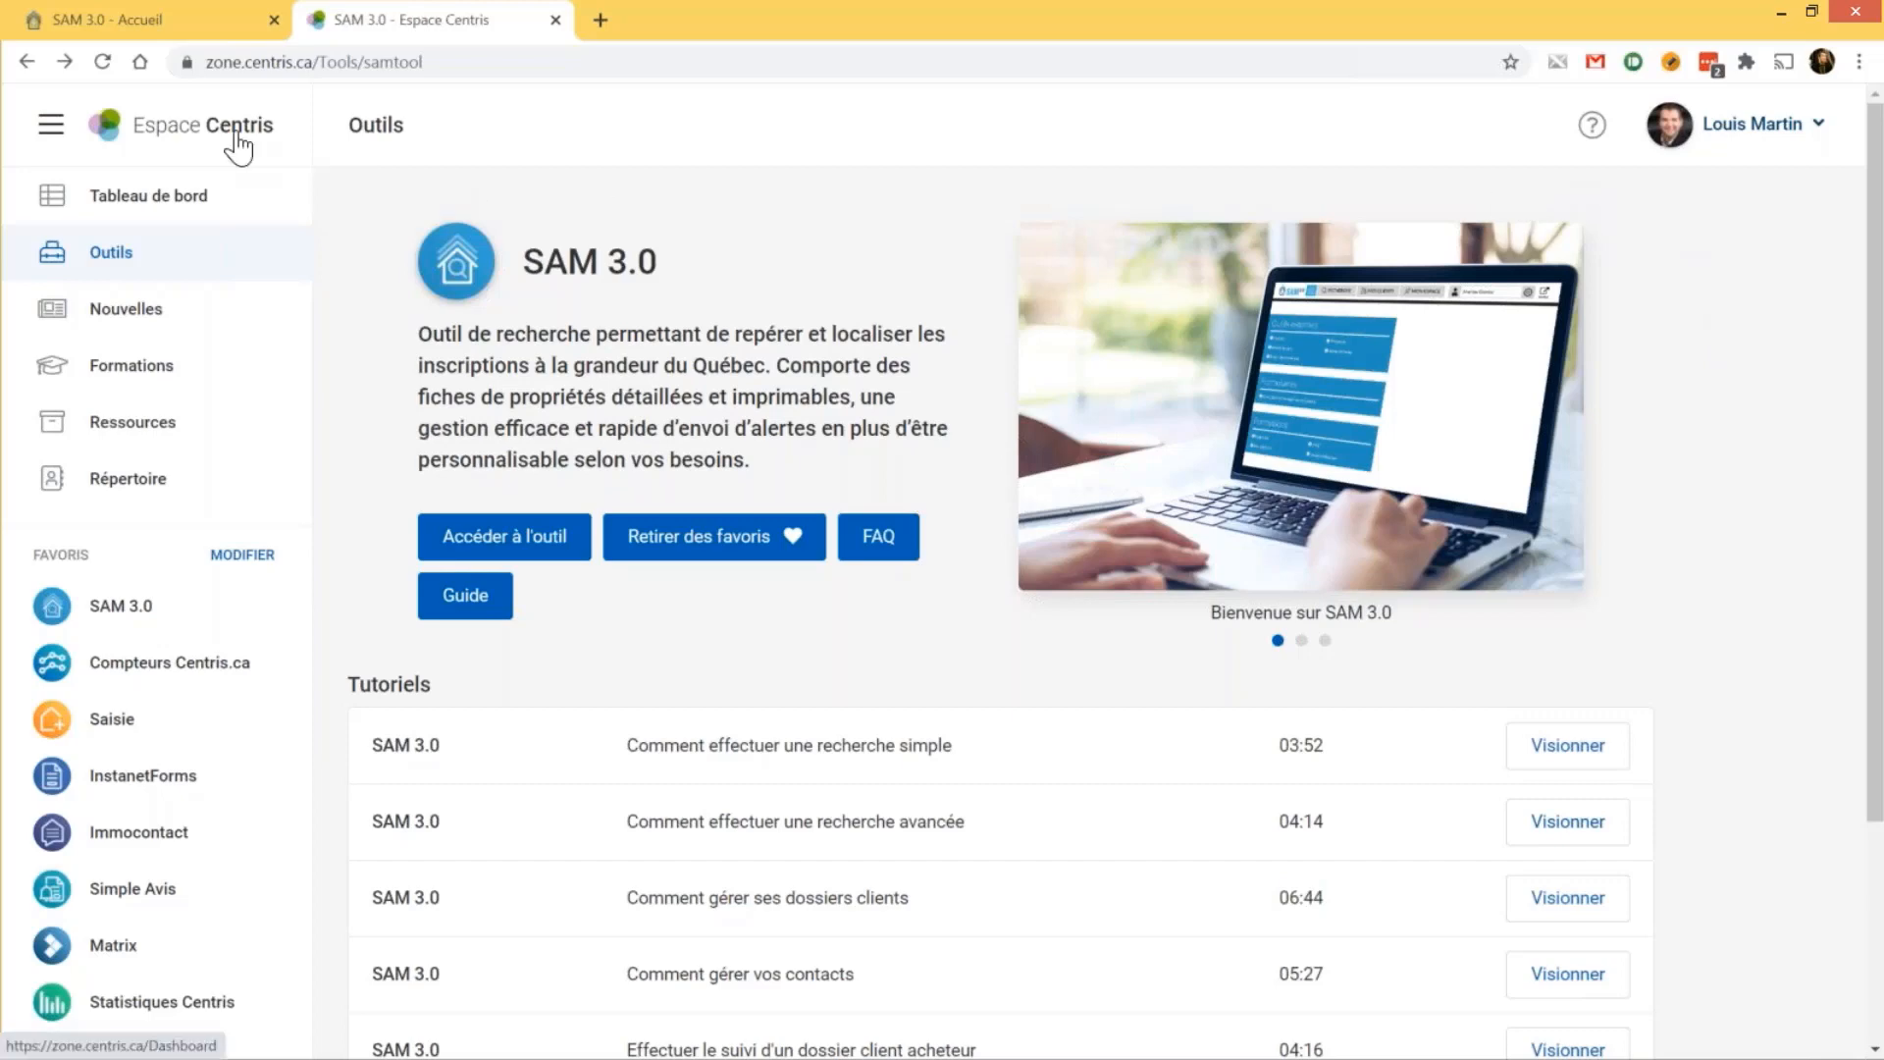
Go to the Espace Centris Tableau de bord and show the help panel with support hours and contacts
{"action": "left_click", "coordinate": [239, 148]}
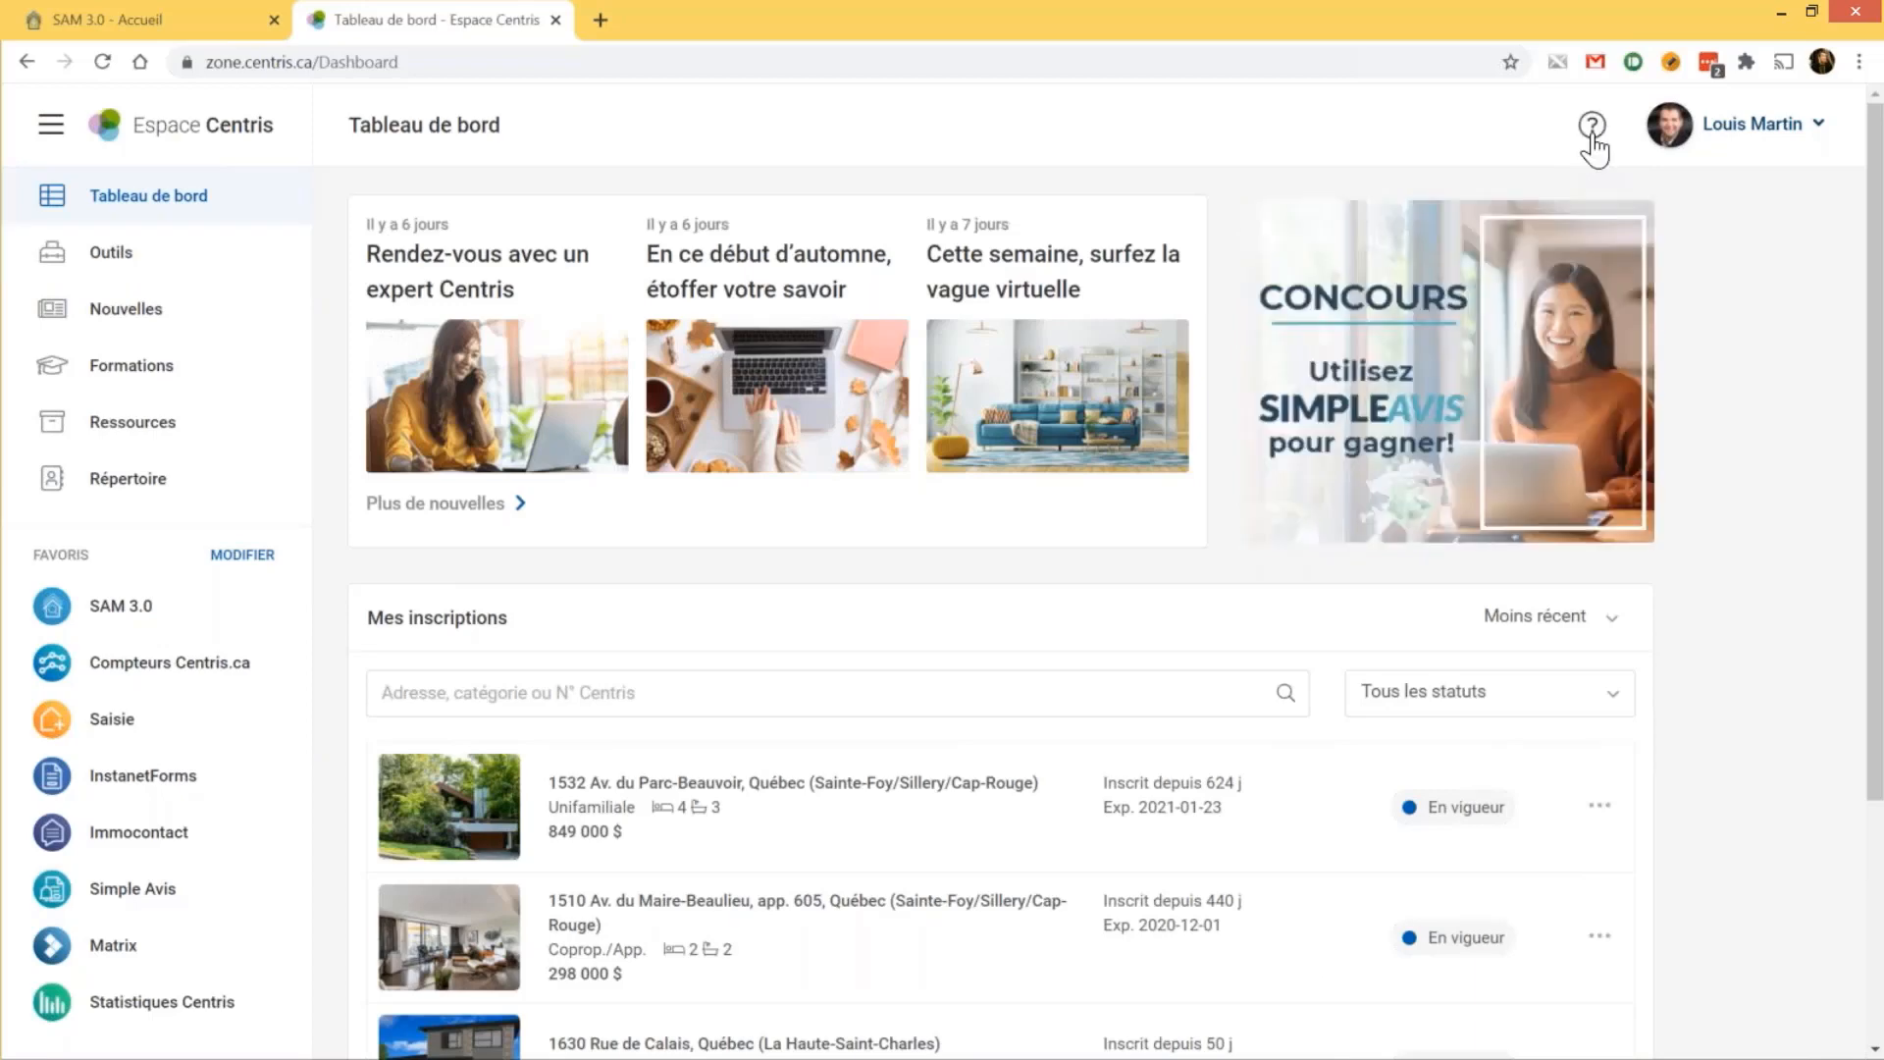
{"action": "left_click", "coordinate": [1590, 137]}
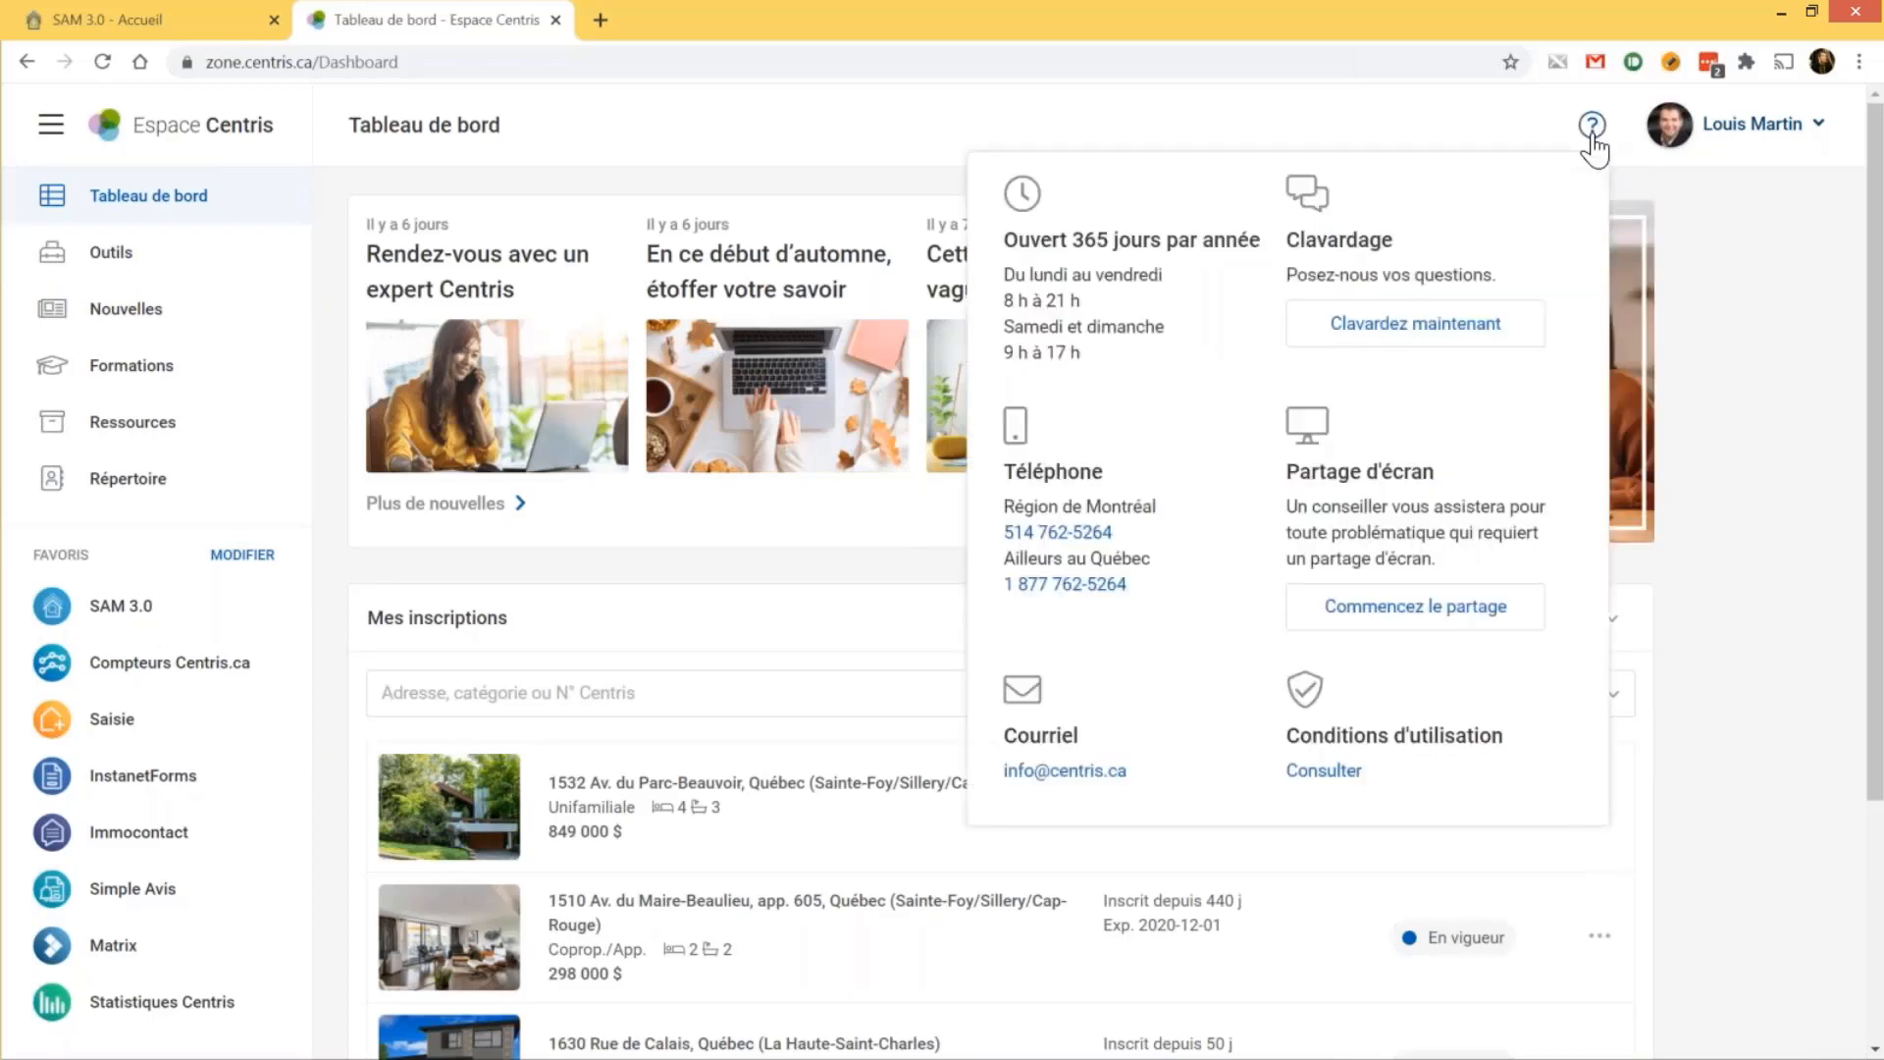